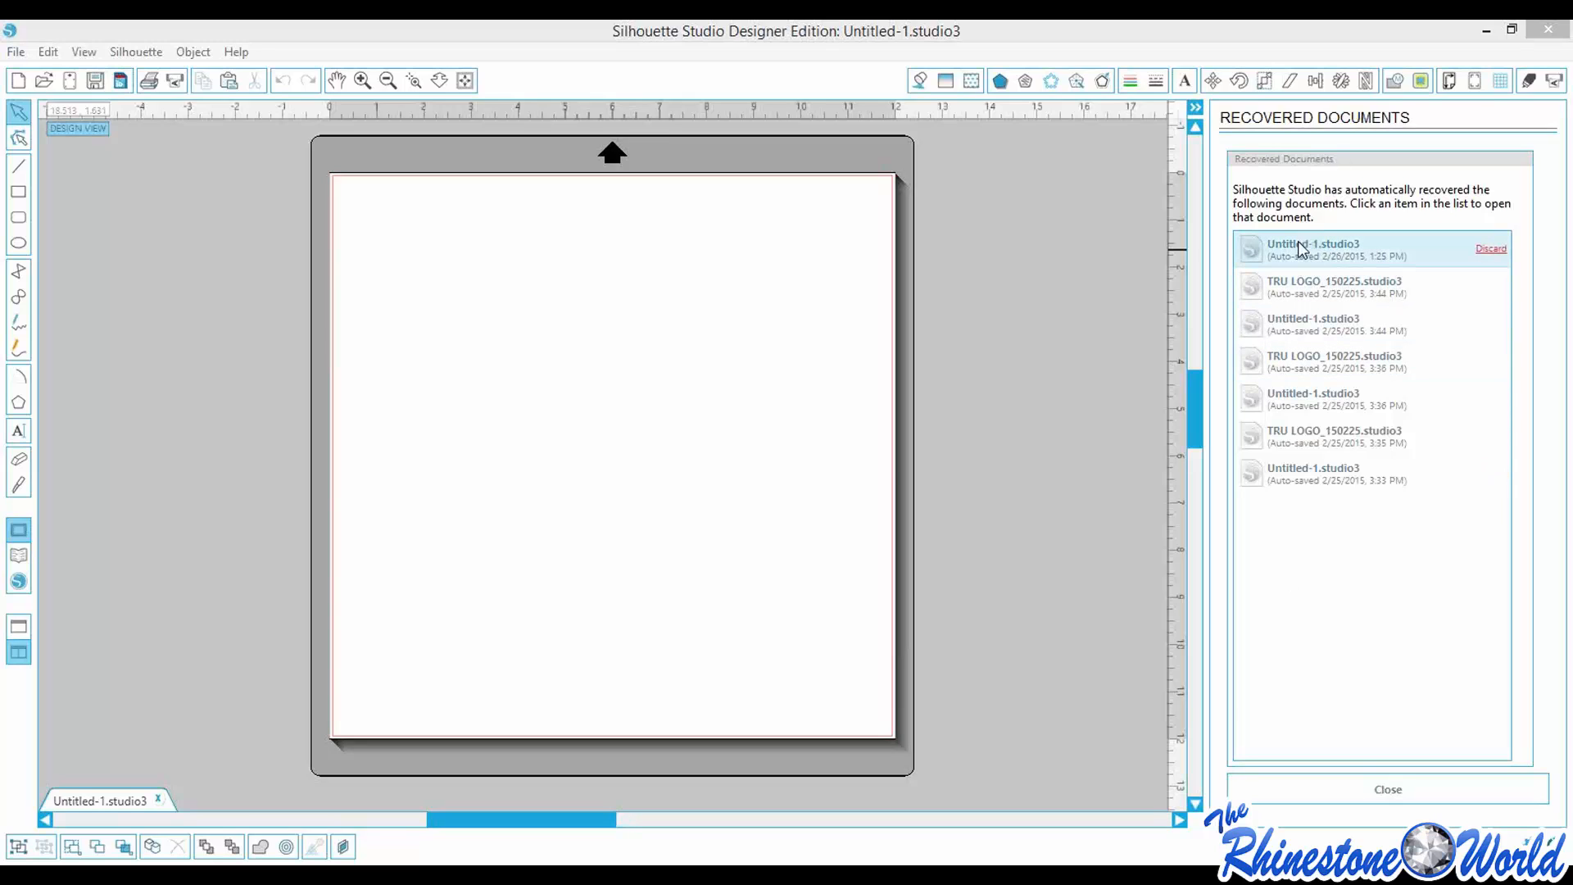
# Close the list of recovered documents
pyautogui.click(1252, 790)
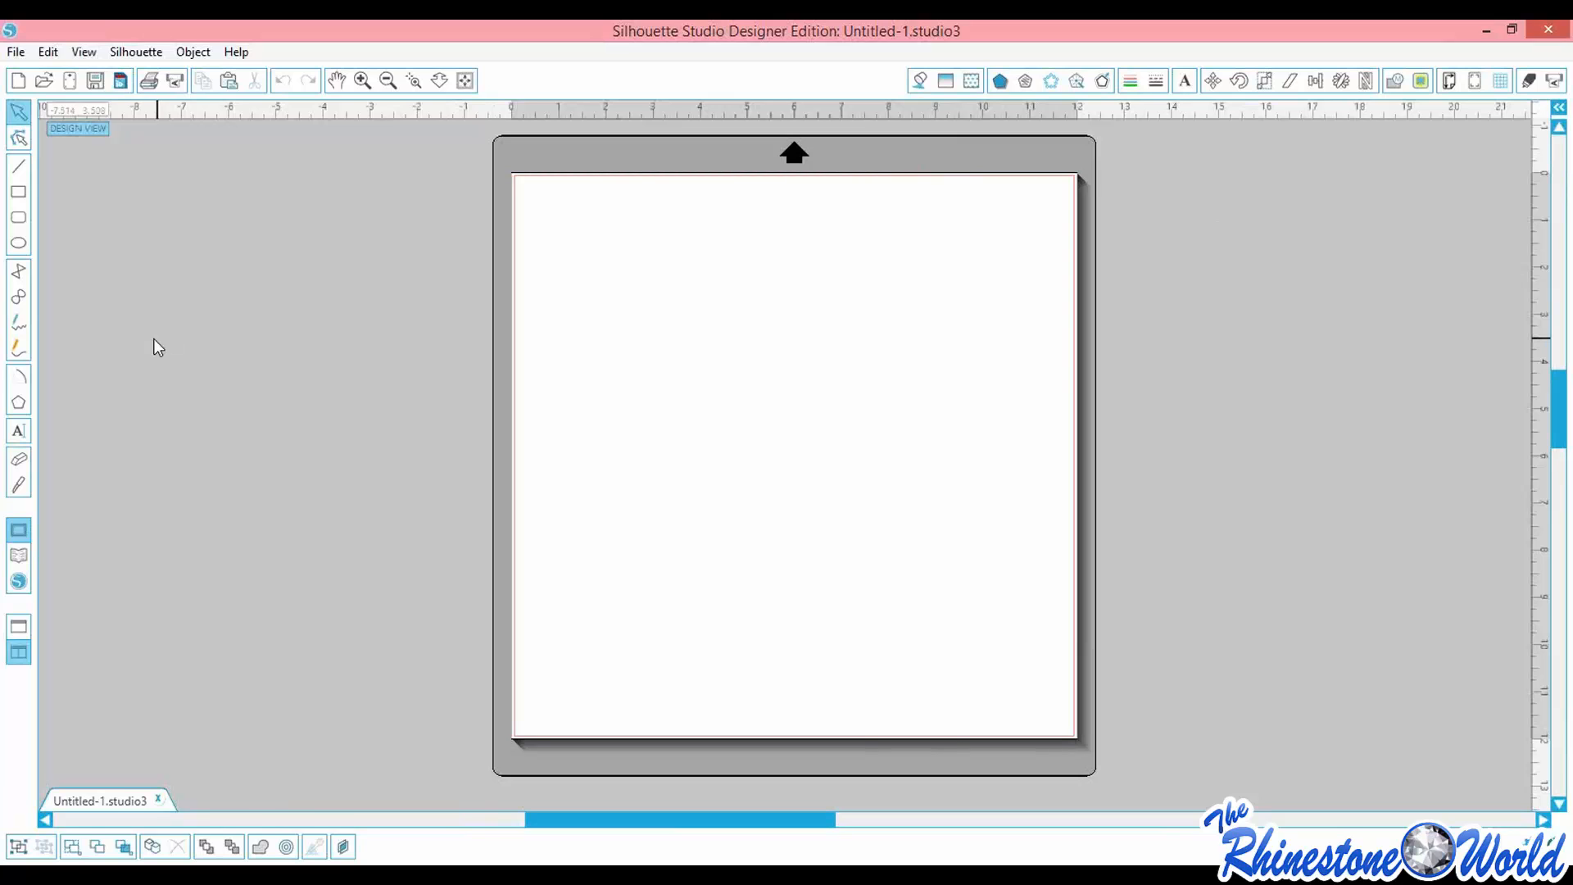
pyautogui.click(240, 56)
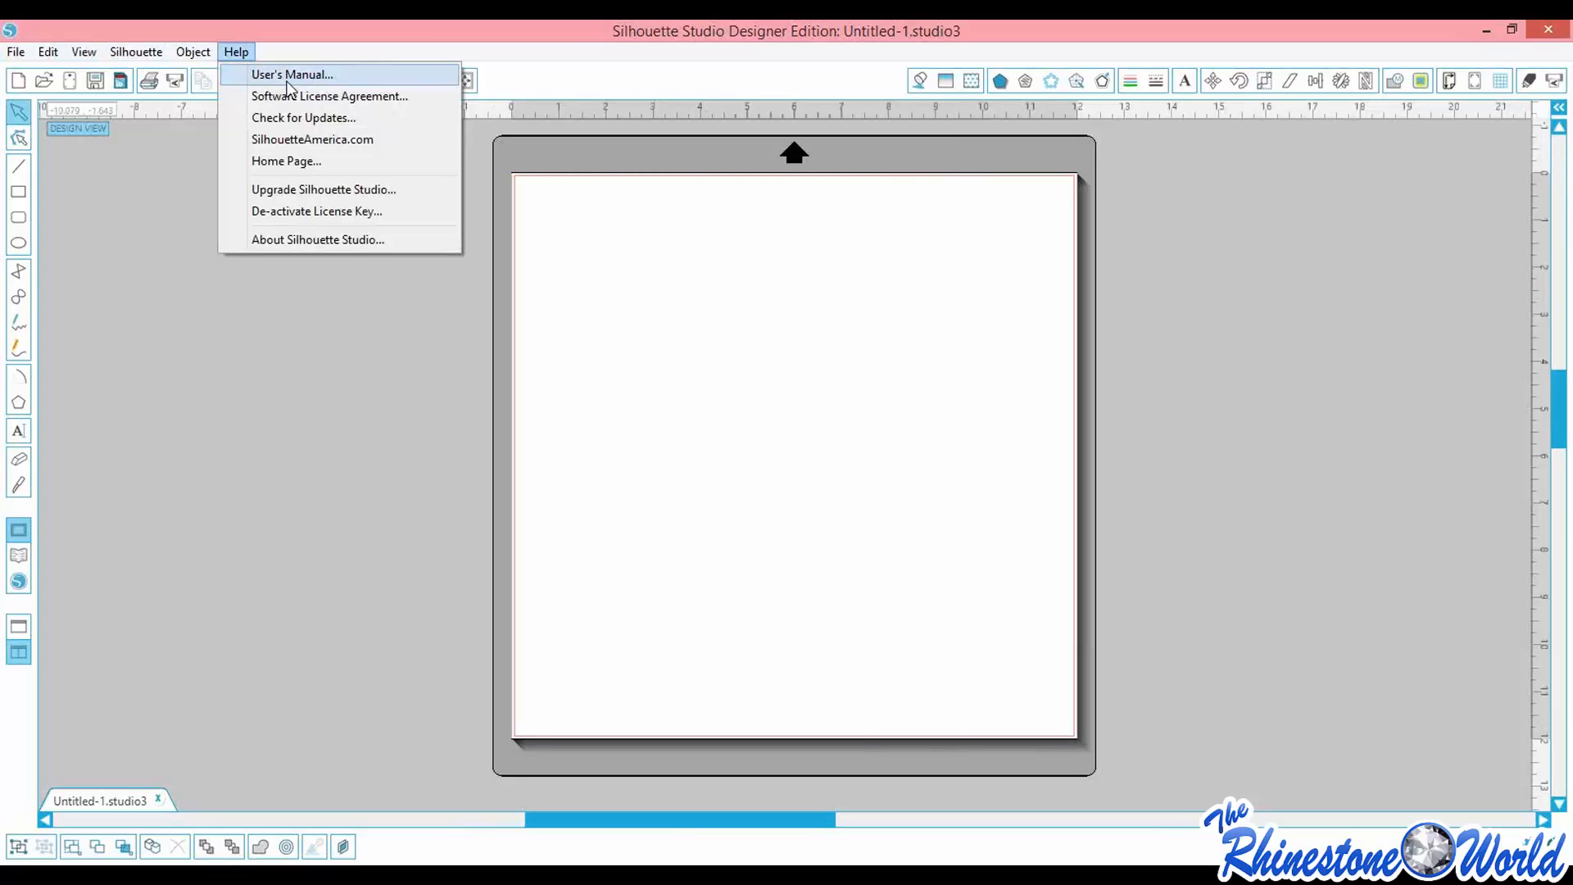
pyautogui.click(68, 25)
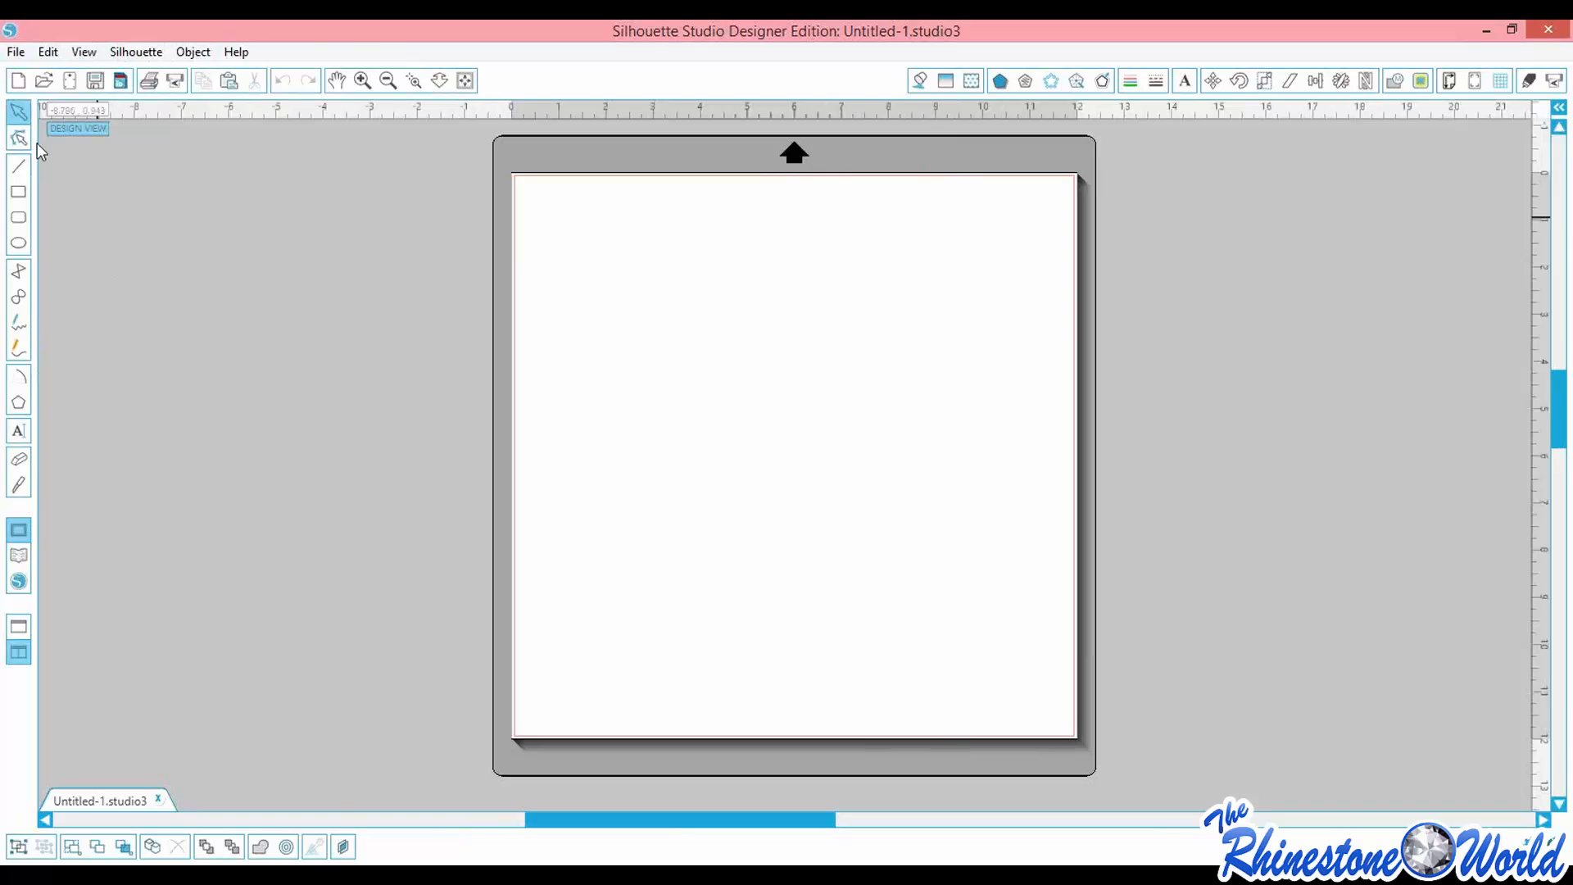
# Open the shamrock file from the Silhouette Images folder and move the clover off the page to the right of the cutting mat
pyautogui.click(16, 52)
pyautogui.click(39, 97)
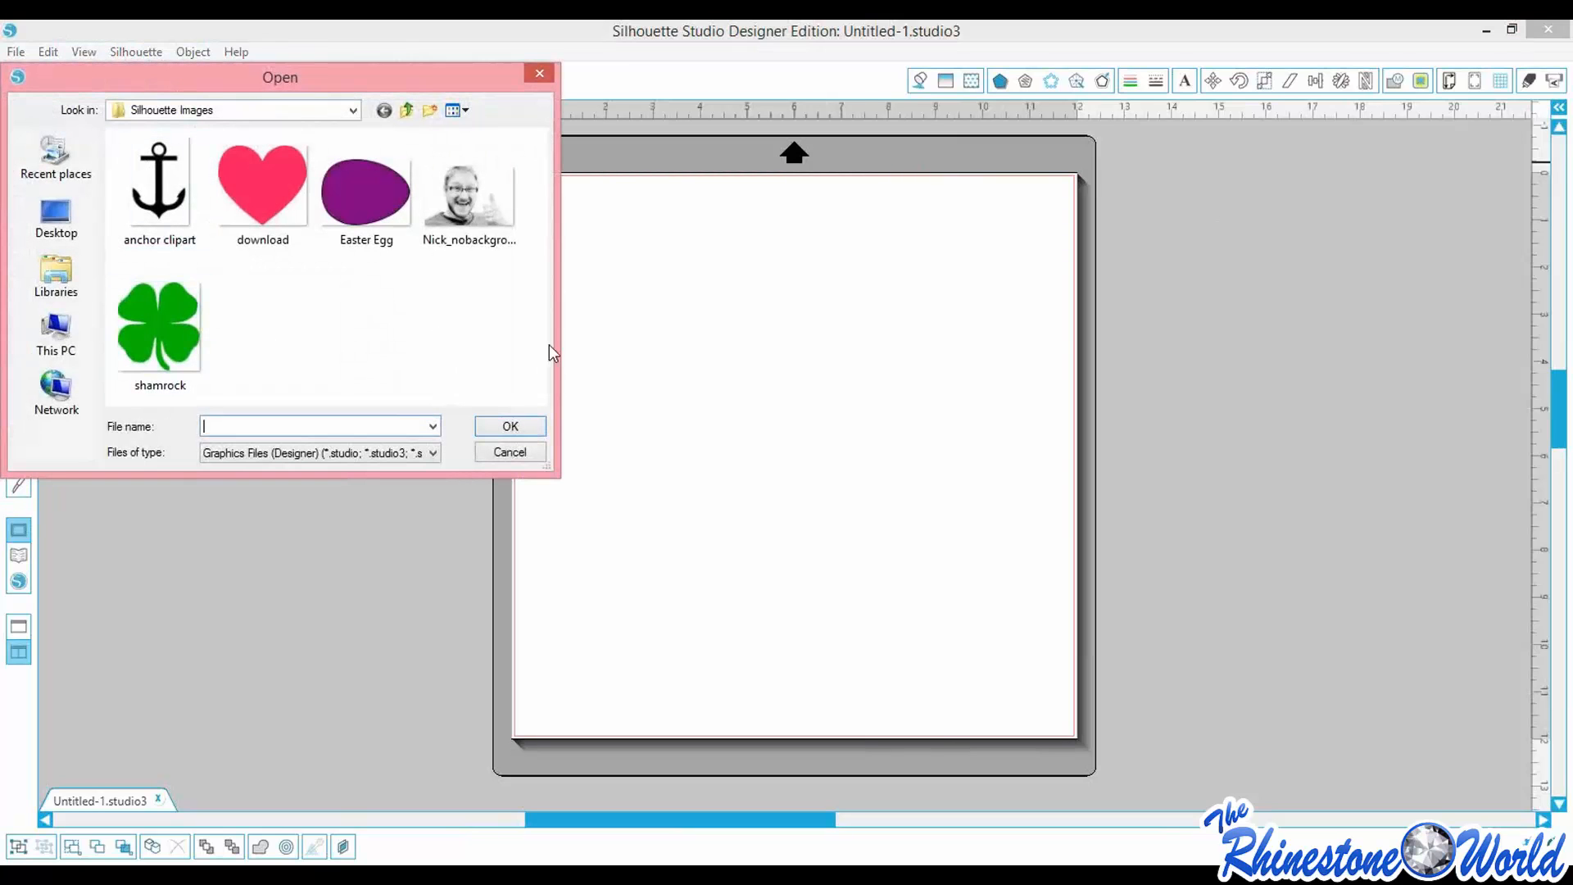
pyautogui.click(201, 362)
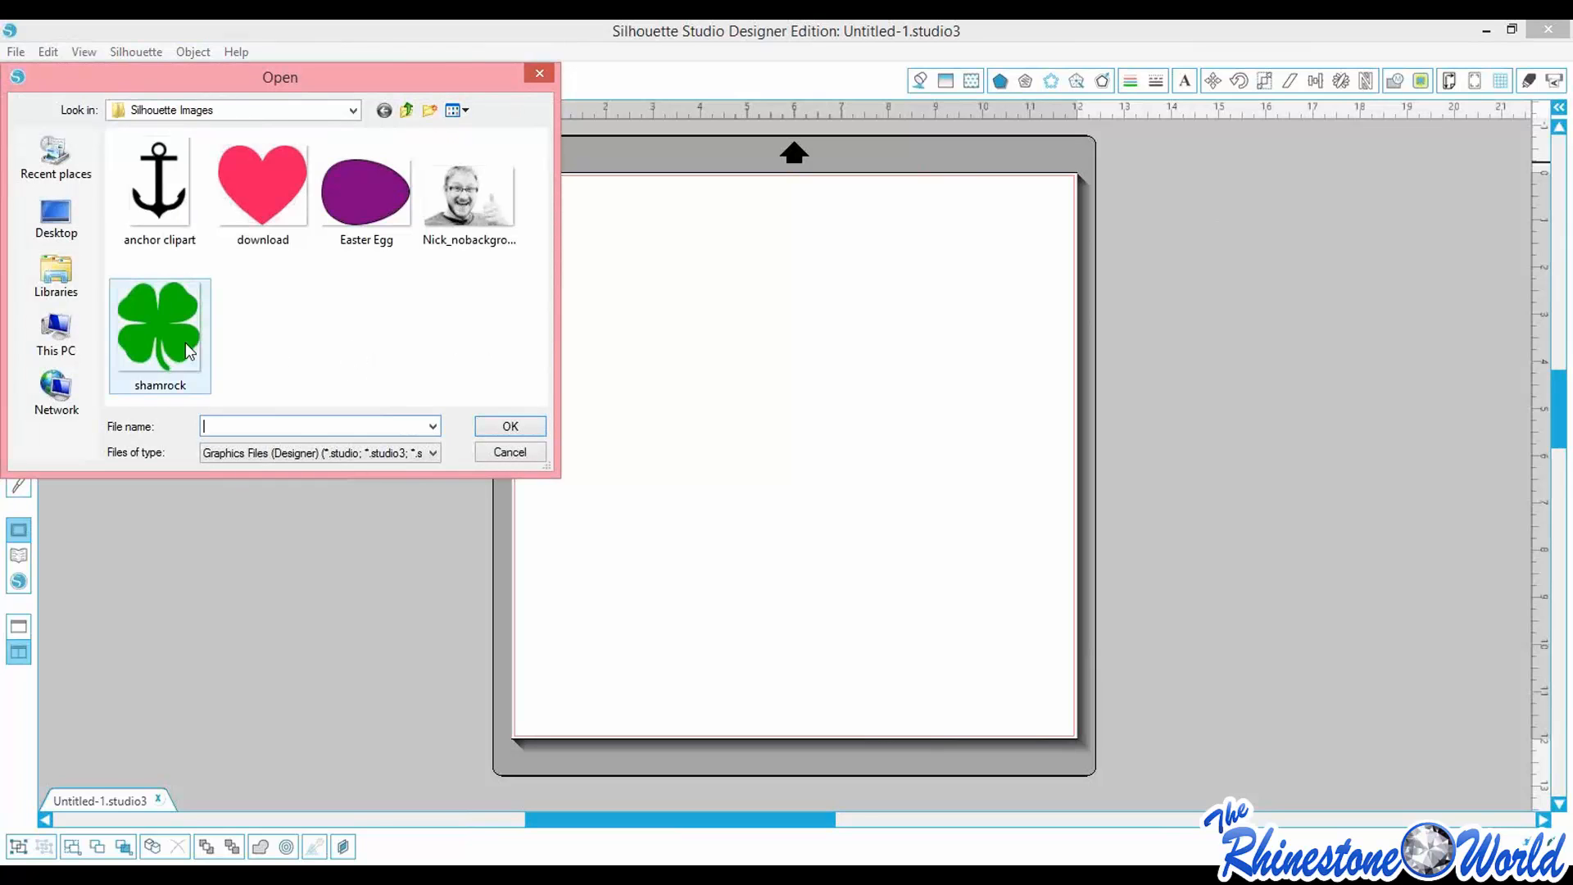
pyautogui.click(506, 420)
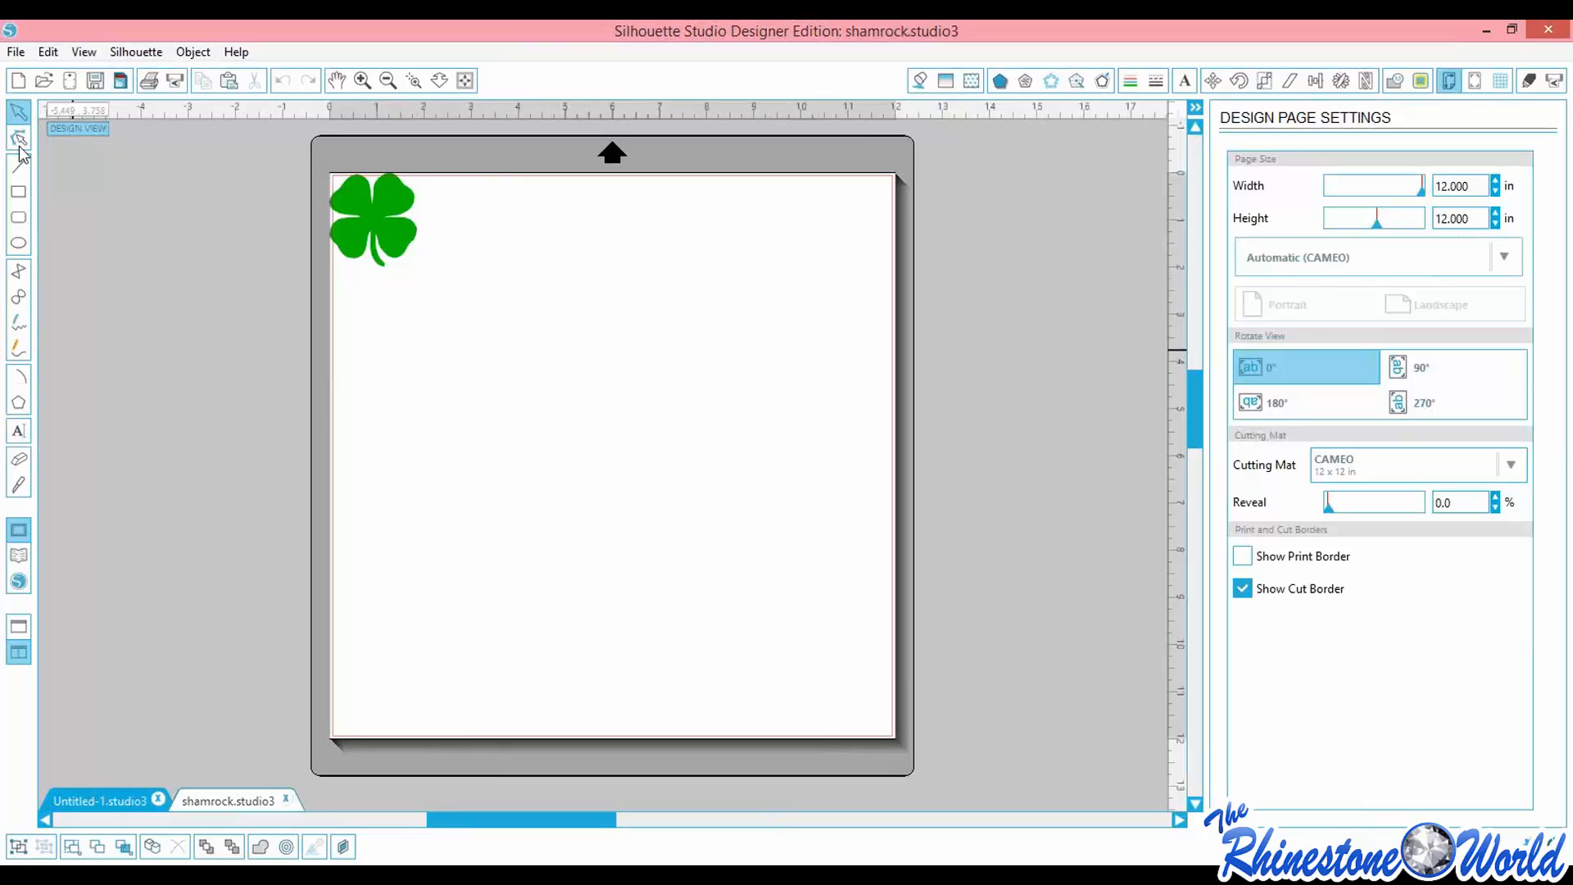
pyautogui.moveTo(390, 245); pyautogui.dragTo(424, 288)
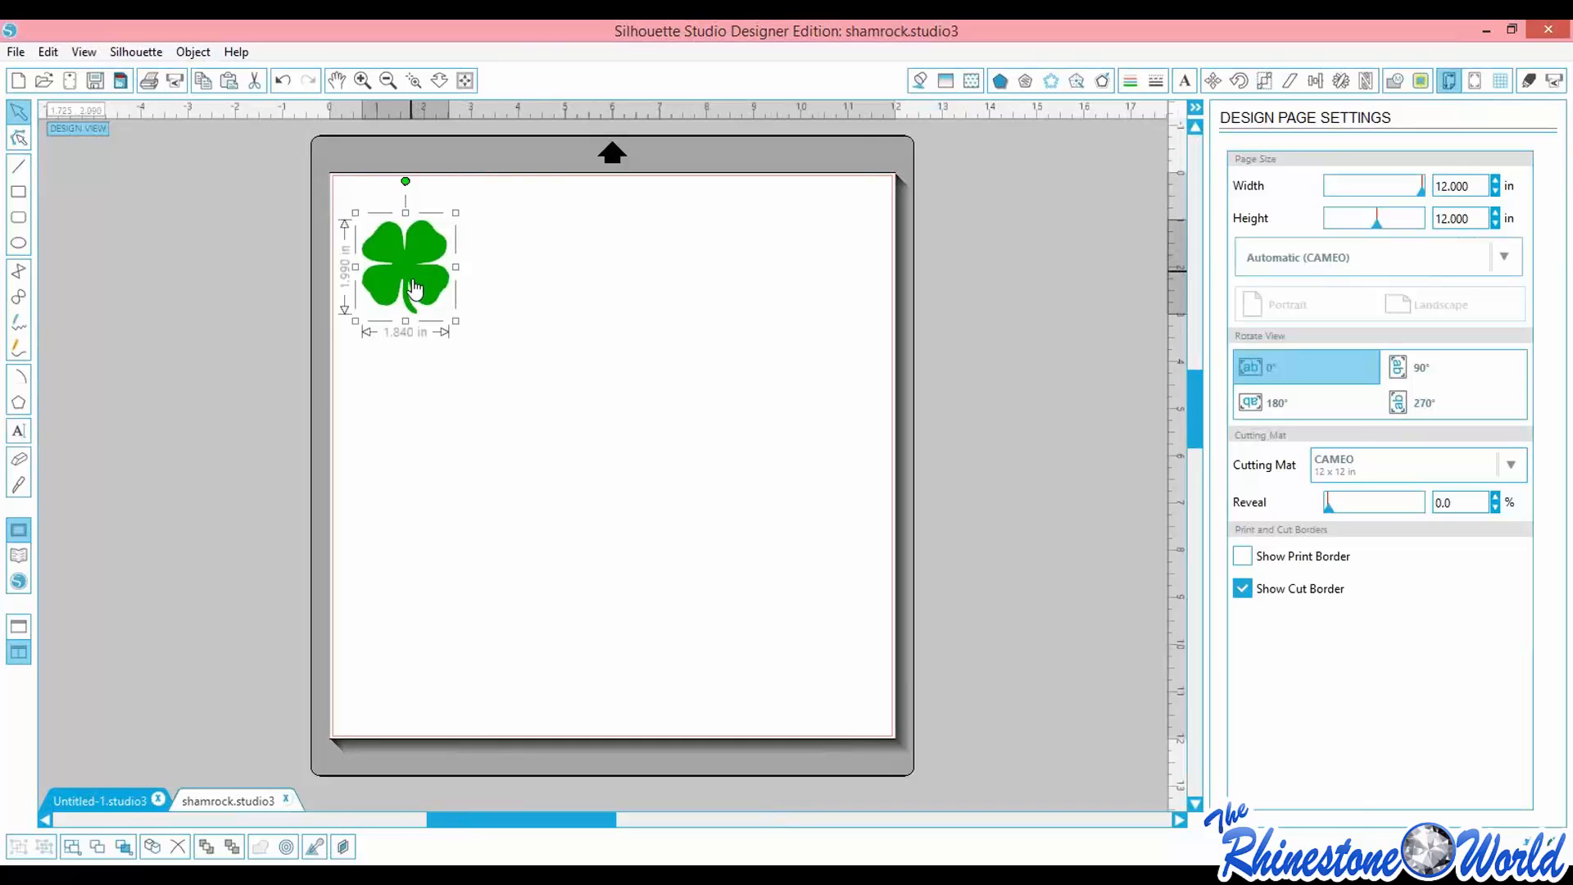
pyautogui.moveTo(414, 288); pyautogui.dragTo(1026, 401)
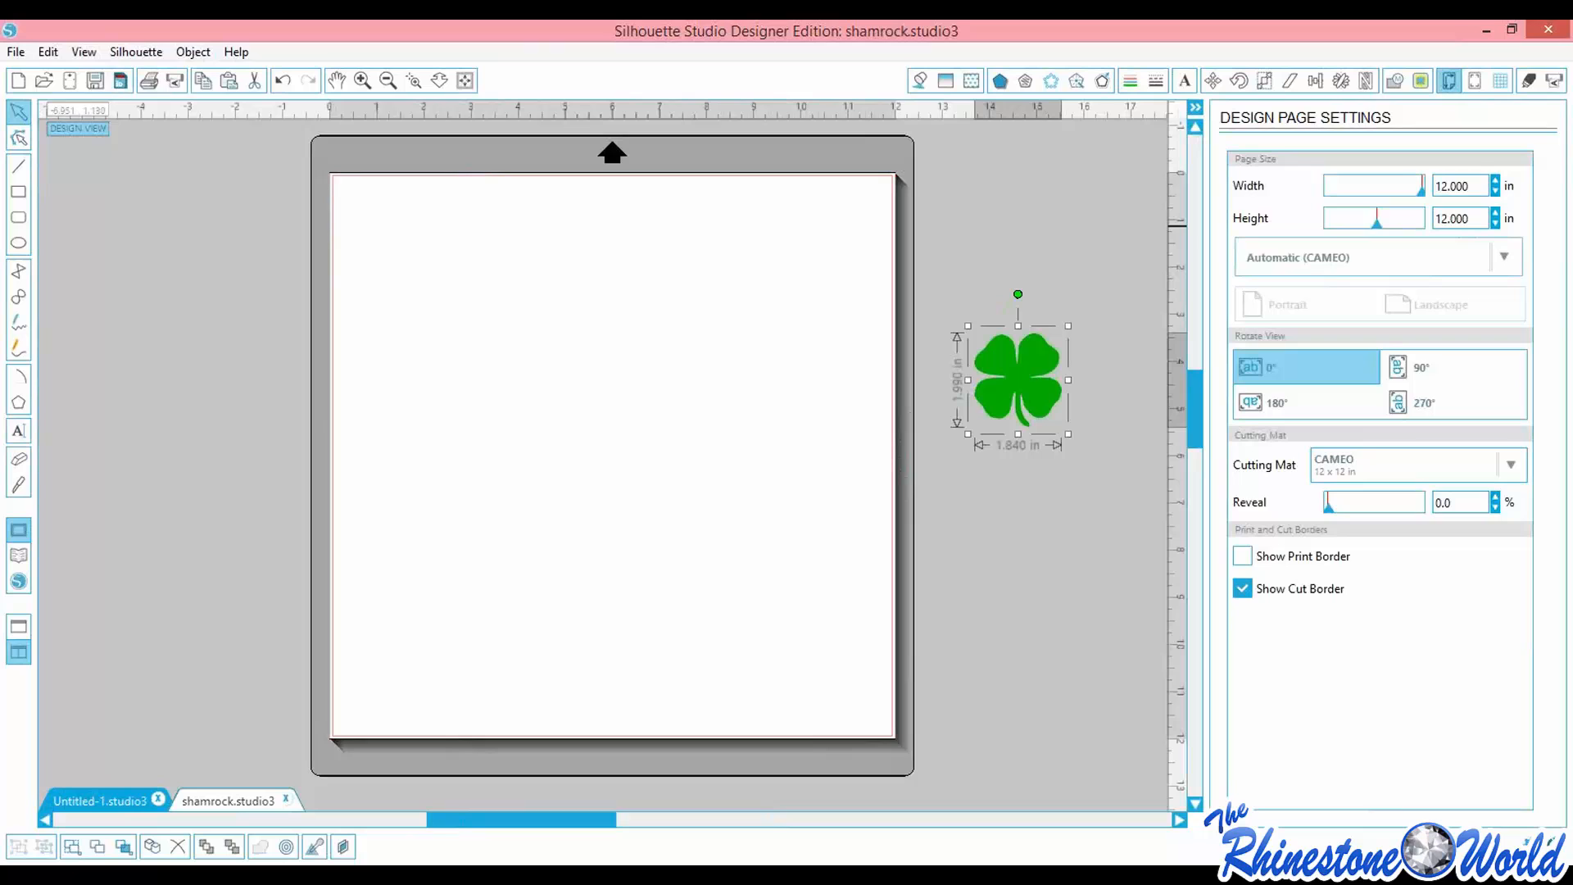
# Draw a rectangle about 3.65 × 3.34 in near the page's upper-left corner and a square about 4.41 in below it
pyautogui.click(22, 139)
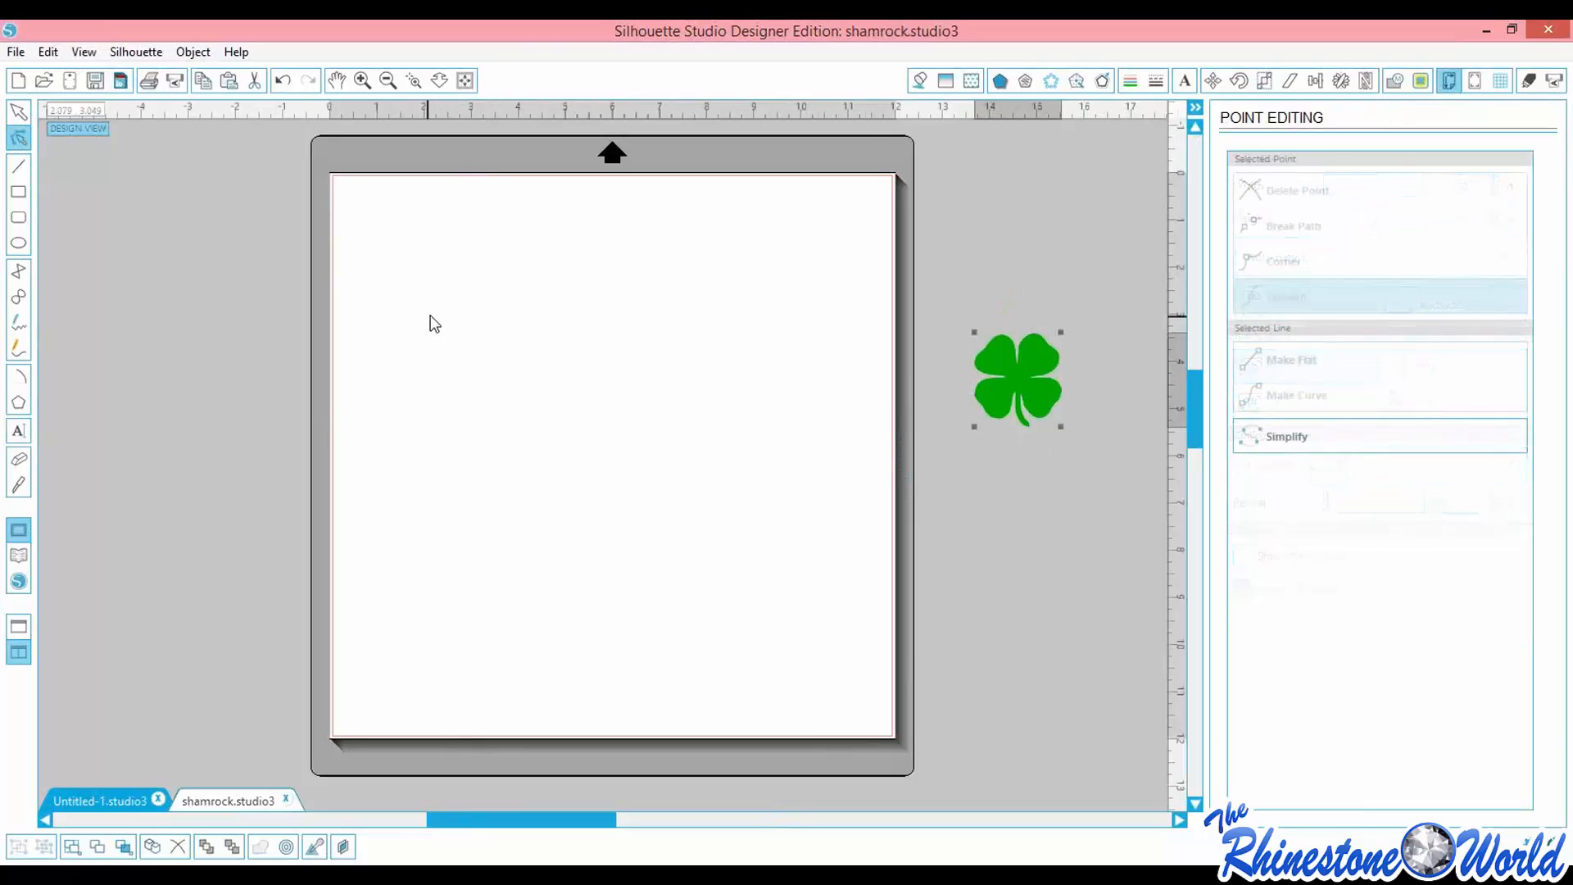
pyautogui.click(18, 192)
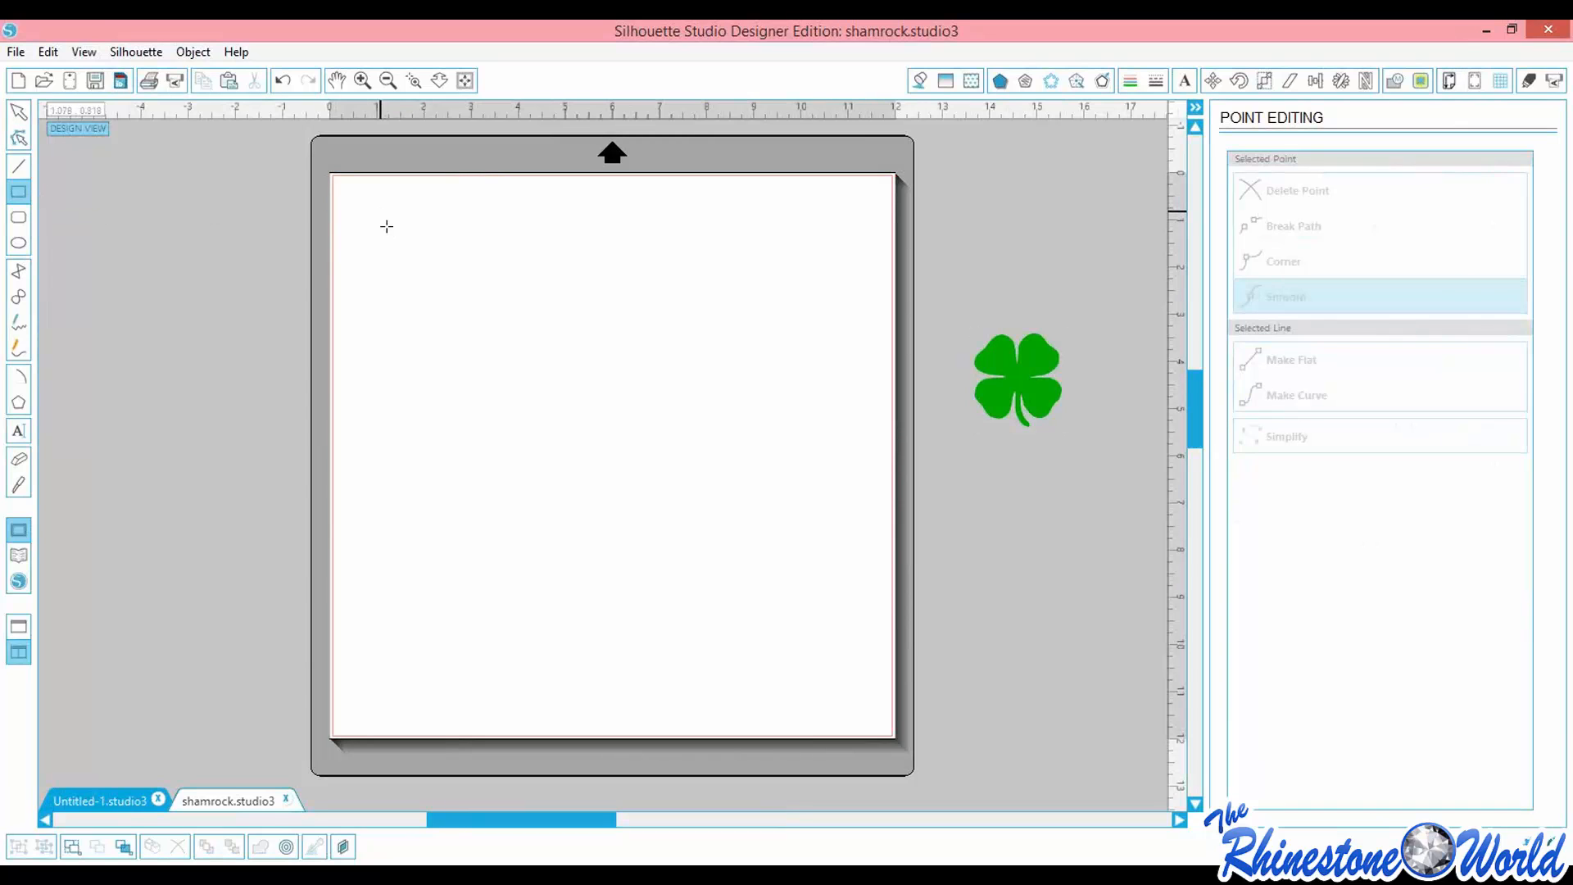
pyautogui.moveTo(381, 212)
pyautogui.mouseDown()
pyautogui.moveTo(504, 353)
pyautogui.moveTo(554, 370)
pyautogui.mouseUp()
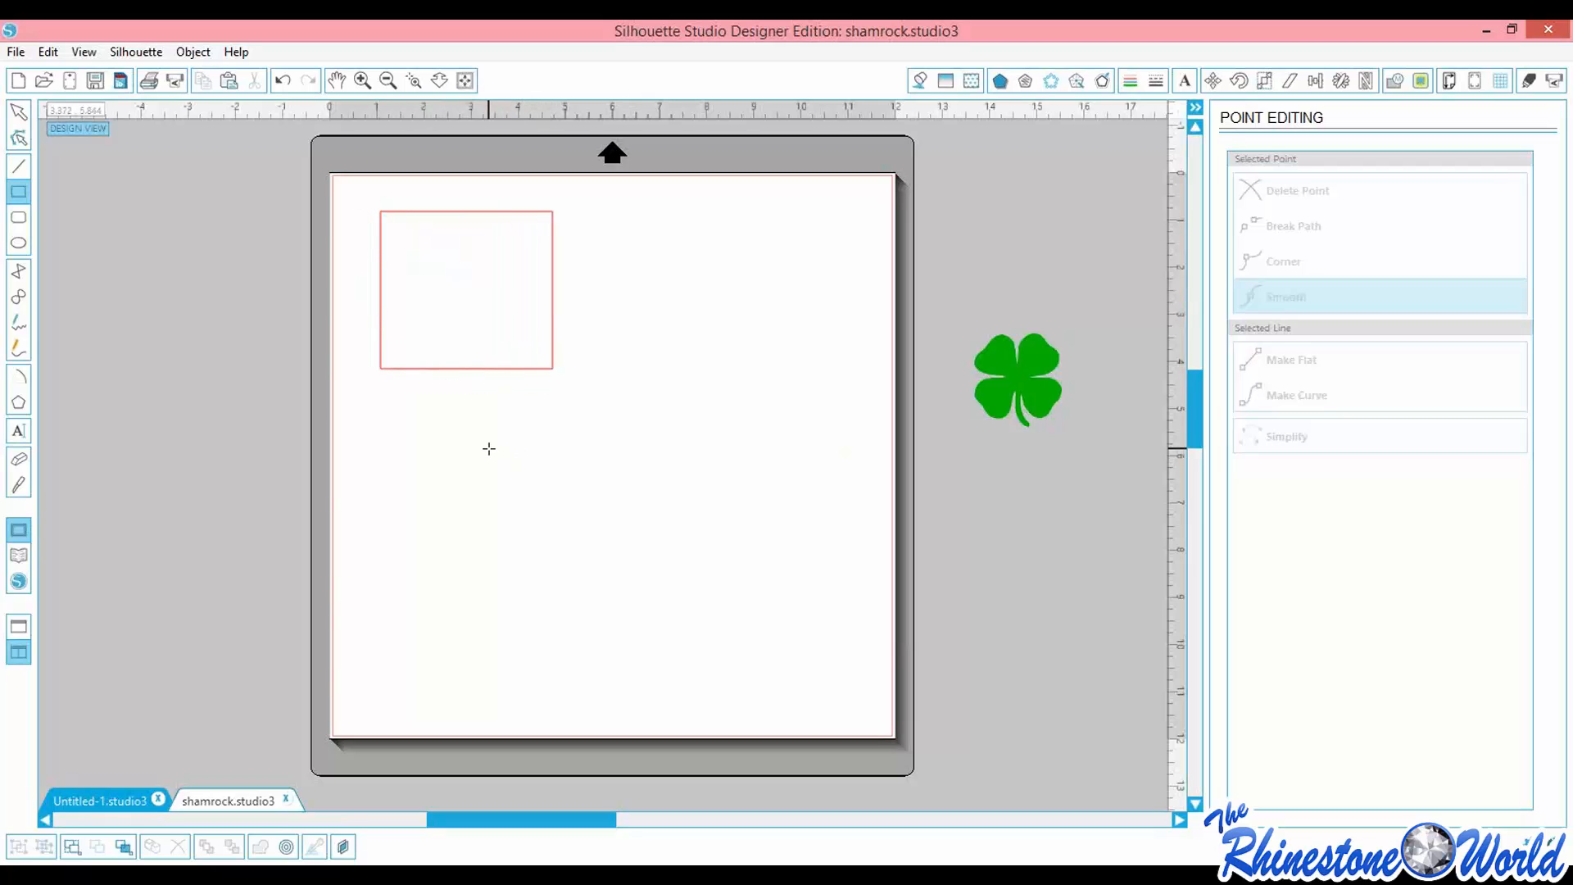
pyautogui.moveTo(439, 415); pyautogui.dragTo(628, 644)
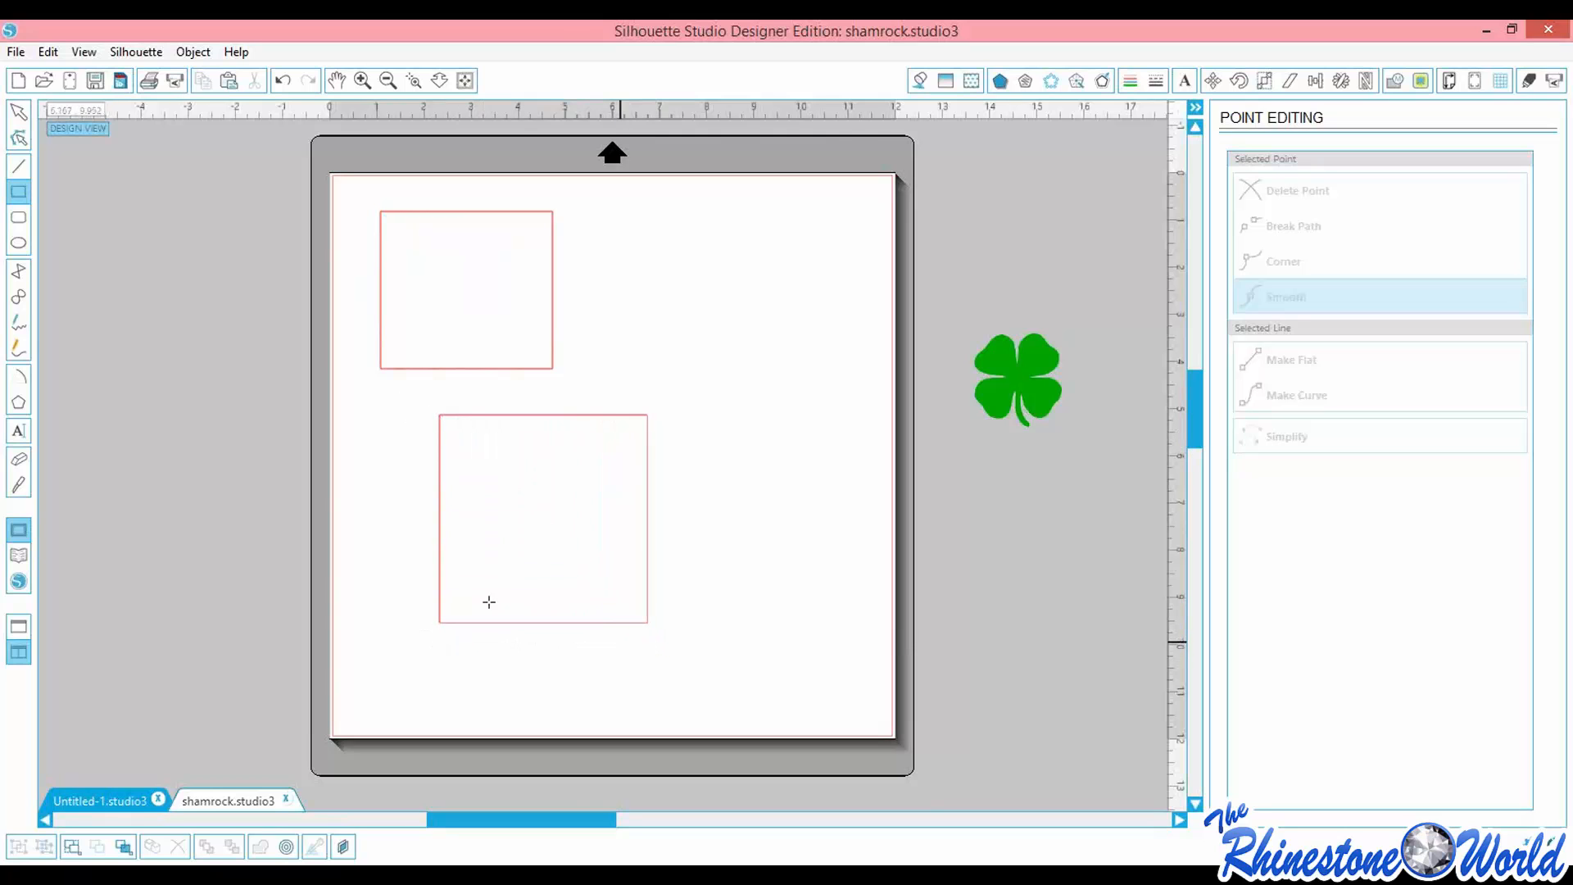
# Edit the points of the upper rectangle, nudging its upper-right corner point inward and deleting that point
pyautogui.click(20, 139)
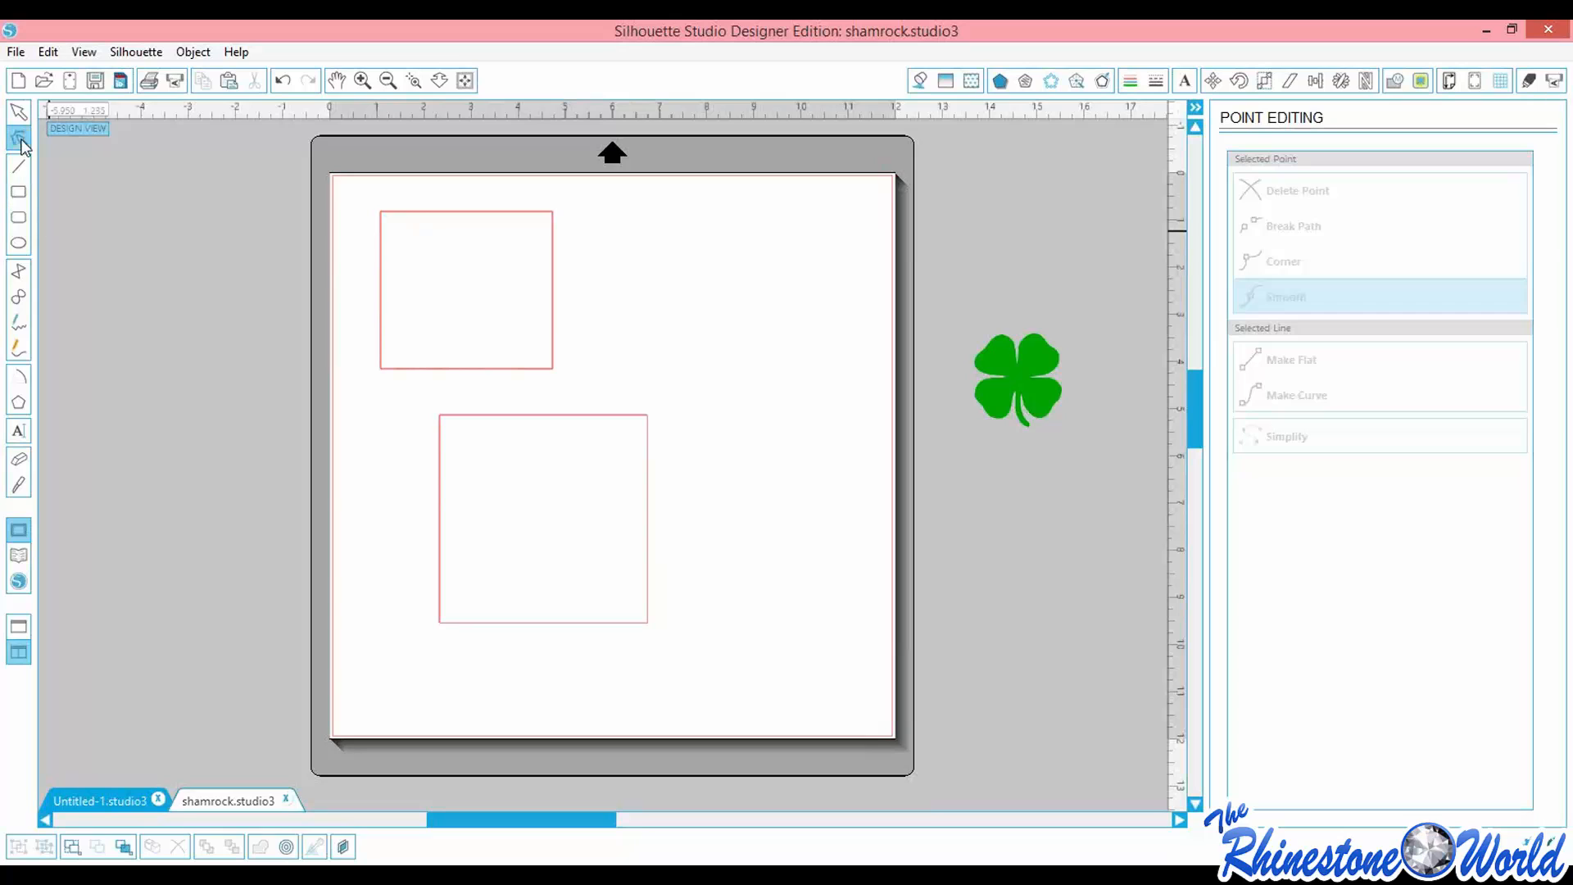
pyautogui.click(382, 225)
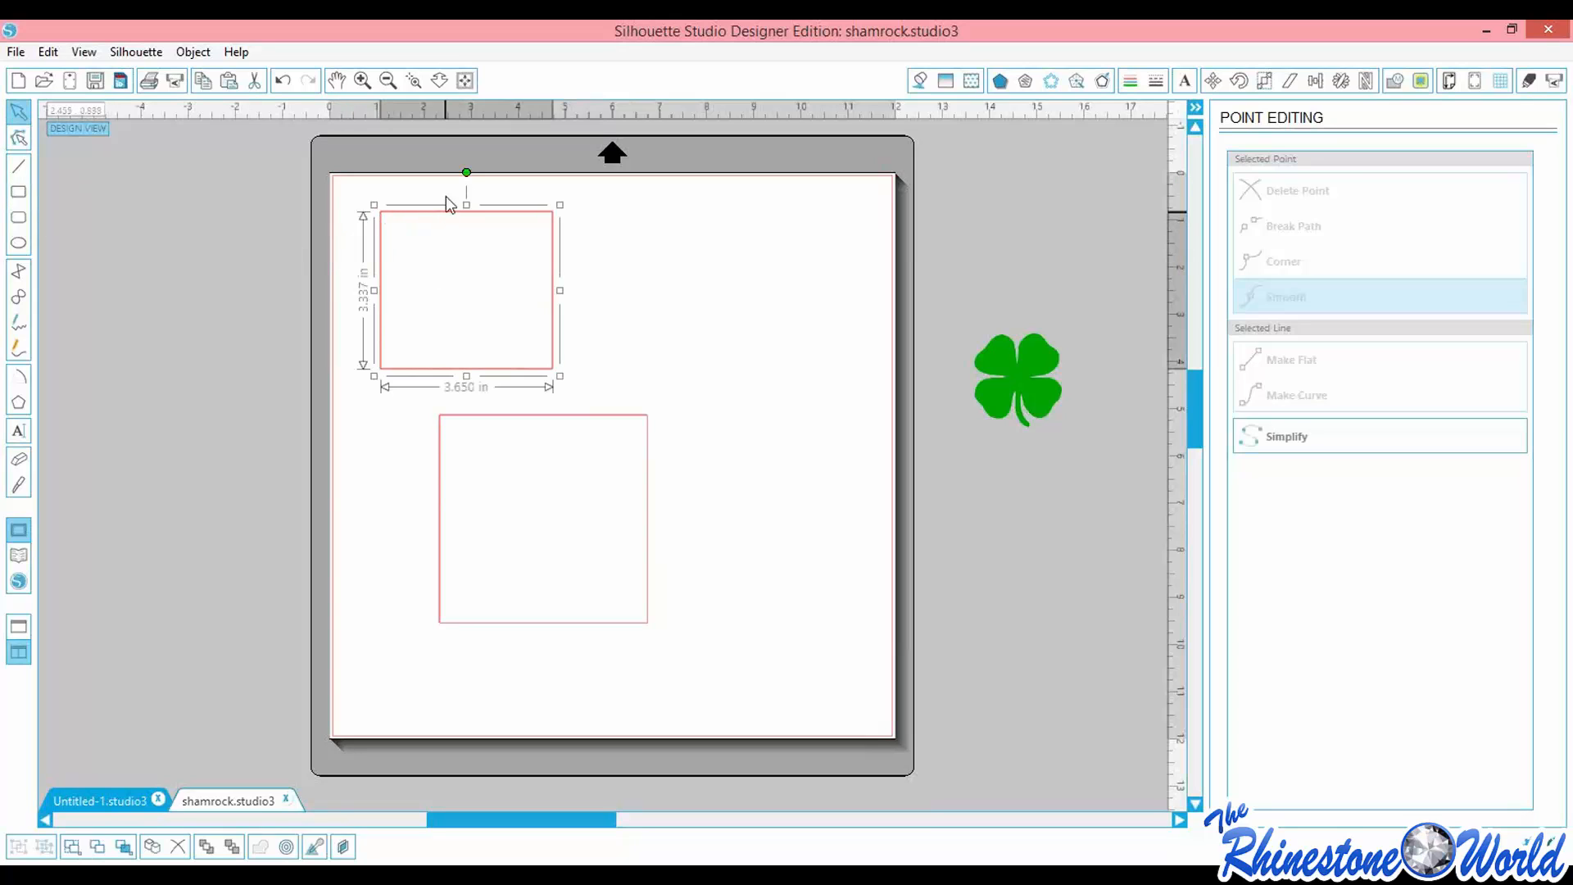
pyautogui.click(593, 289)
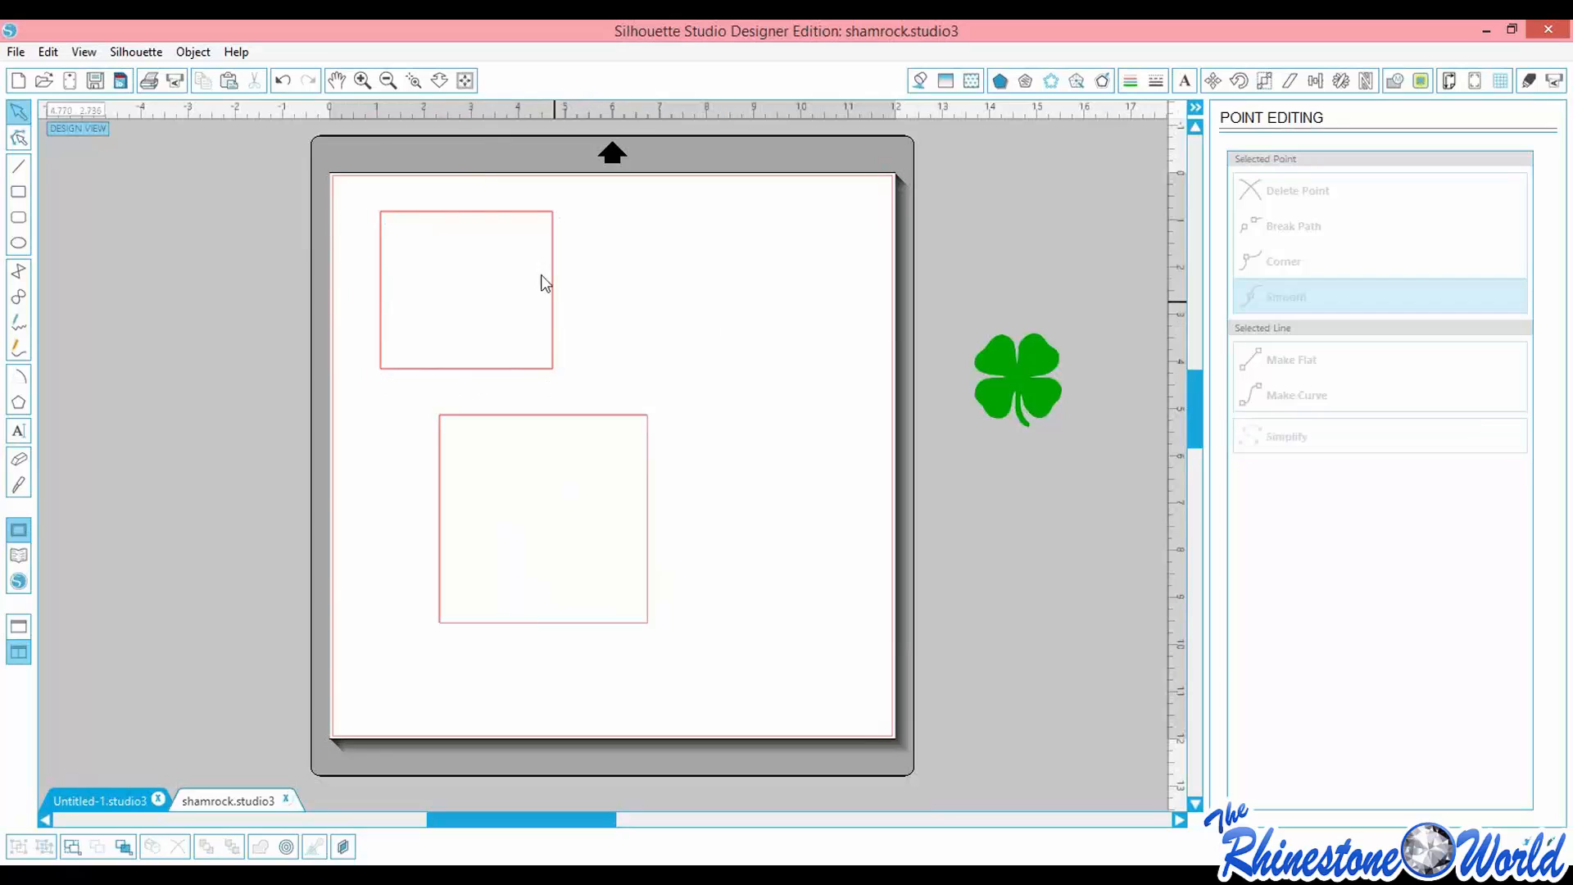
pyautogui.click(527, 215)
pyautogui.click(18, 135)
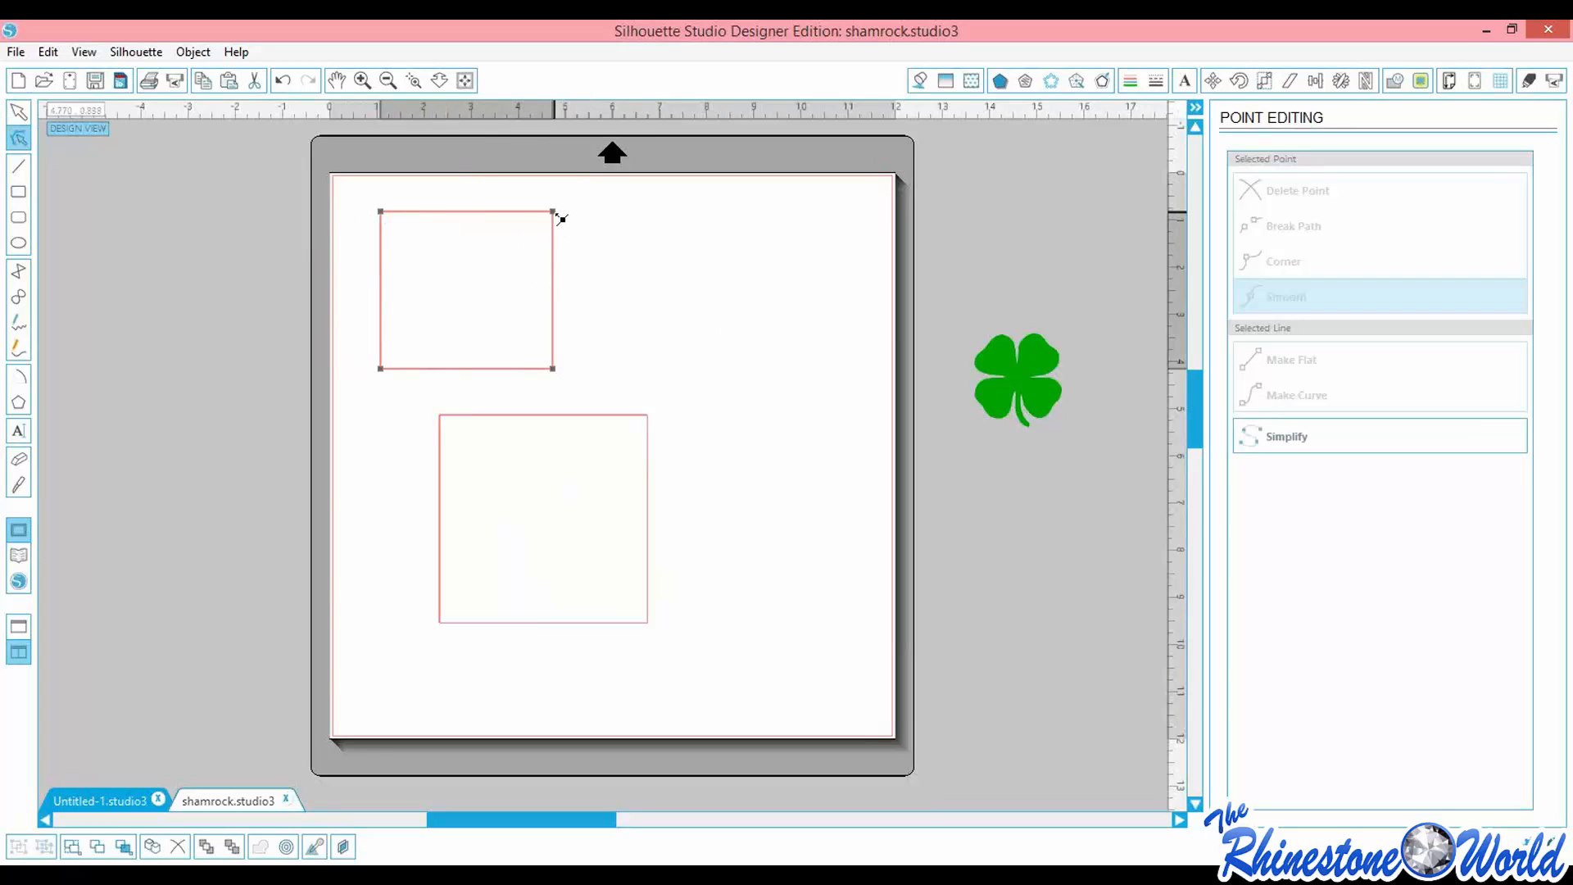
pyautogui.moveTo(561, 220)
pyautogui.mouseDown()
pyautogui.moveTo(525, 253)
pyautogui.moveTo(553, 229)
pyautogui.mouseUp()
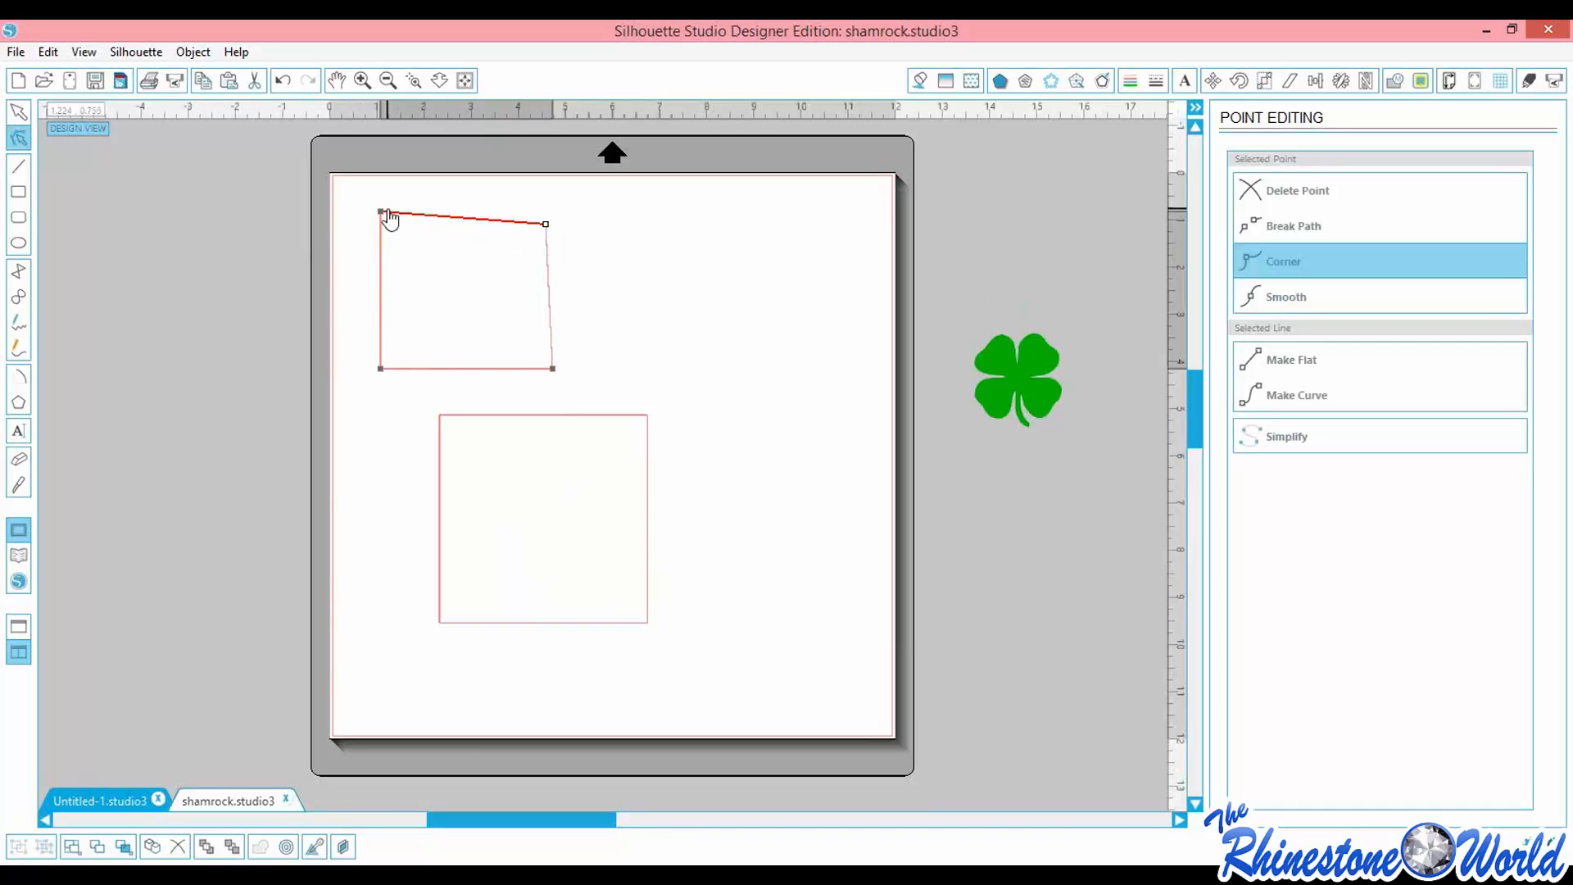
pyautogui.rightClick(547, 231)
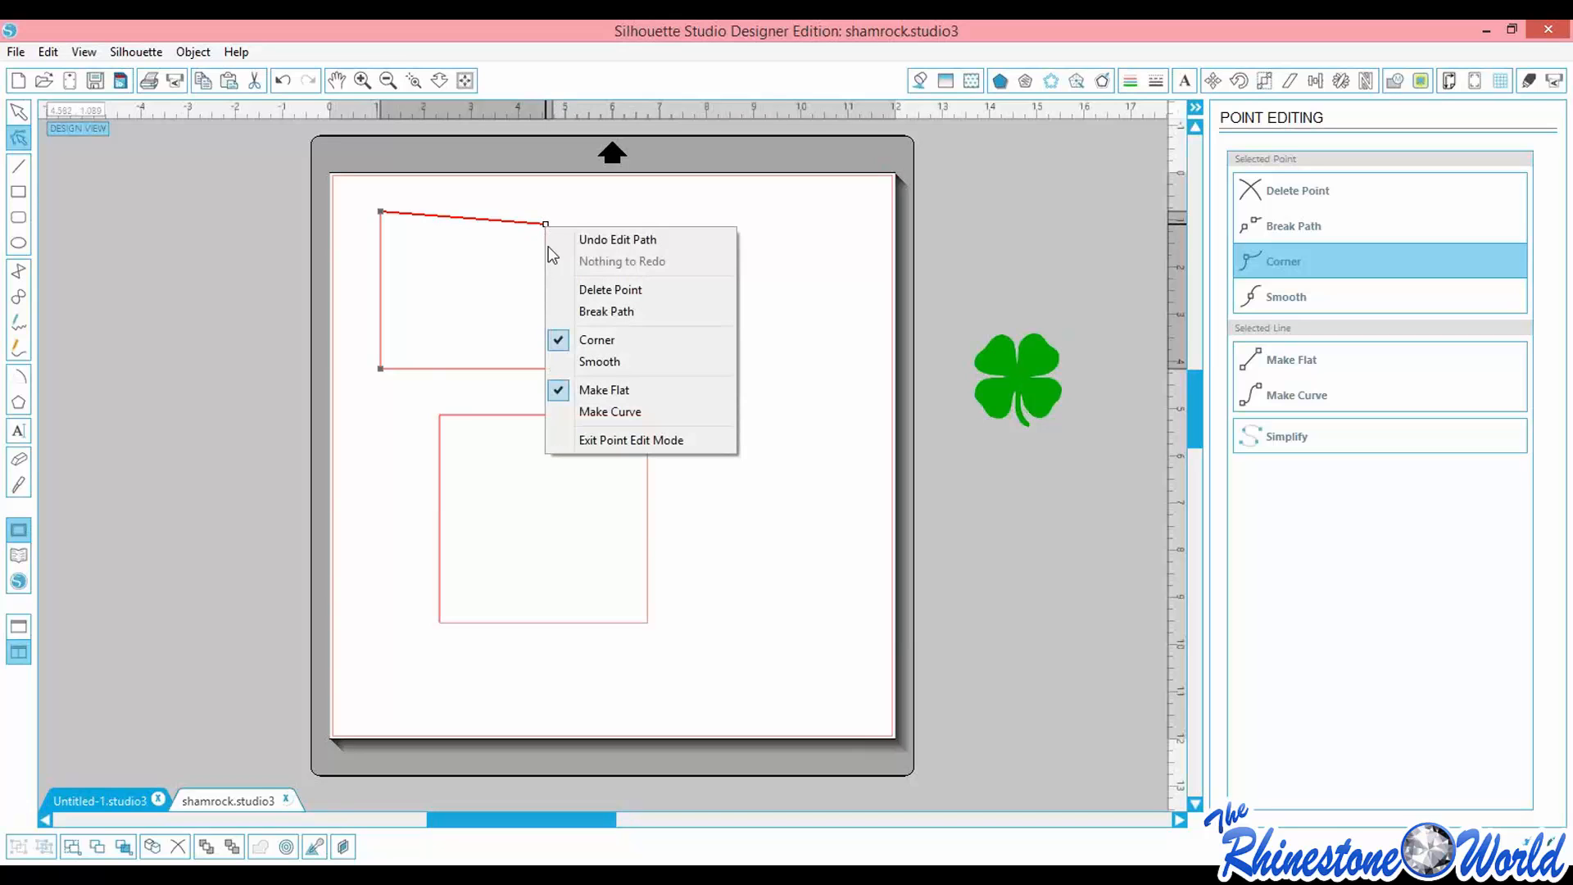
pyautogui.click(592, 292)
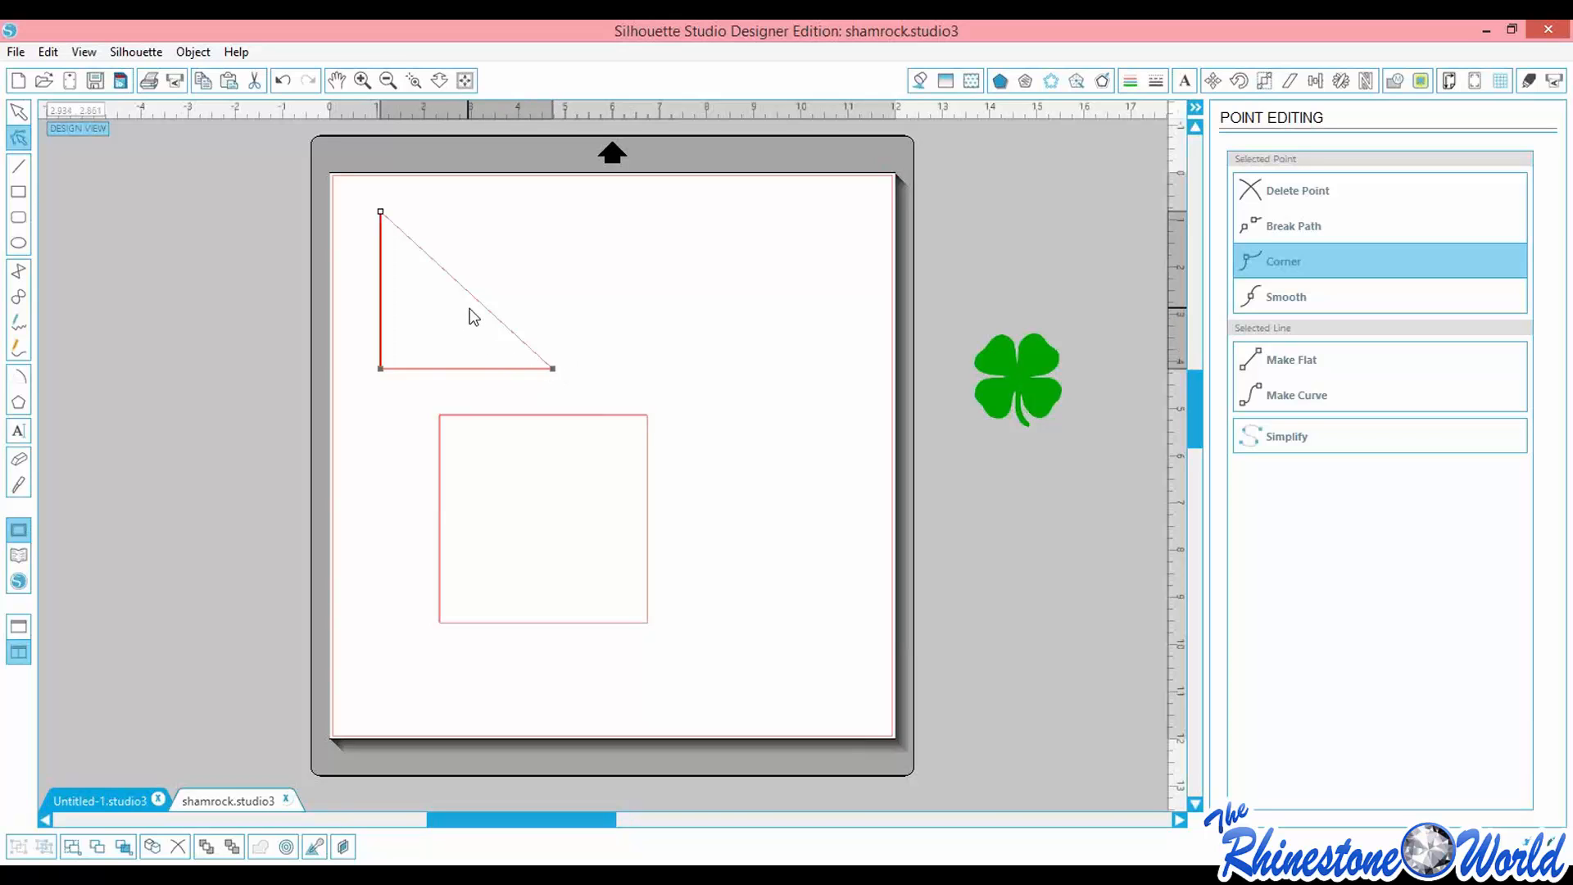
# Shift the triangle slightly up and to the right and pull its lower-right corner point farther out to the right
pyautogui.moveTo(476, 311); pyautogui.dragTo(497, 300)
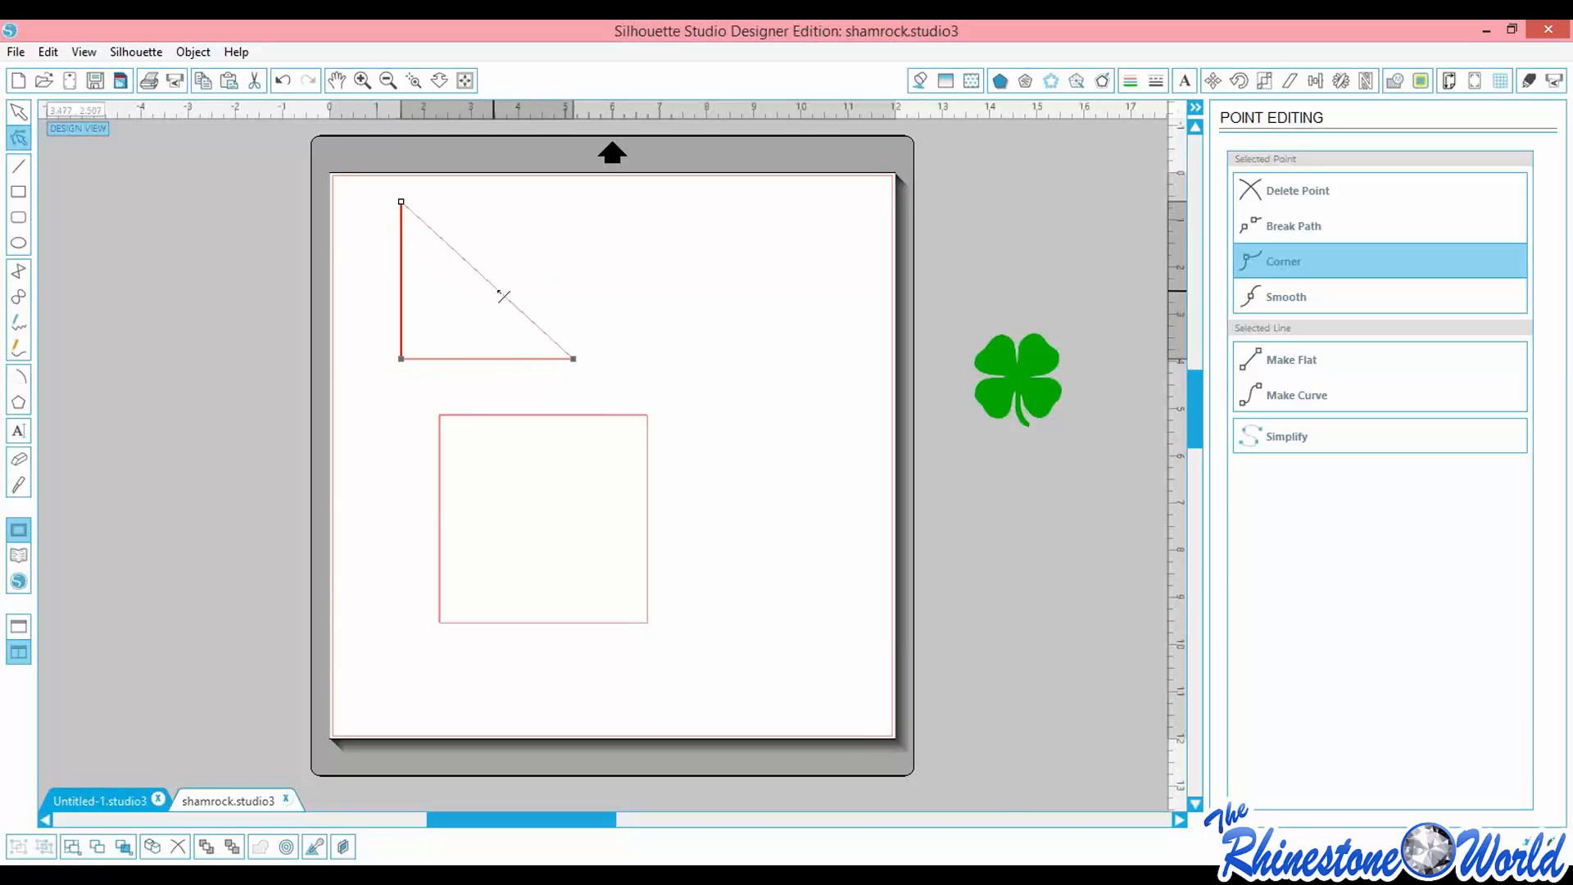
pyautogui.click(575, 359)
pyautogui.moveTo(574, 358); pyautogui.dragTo(692, 313)
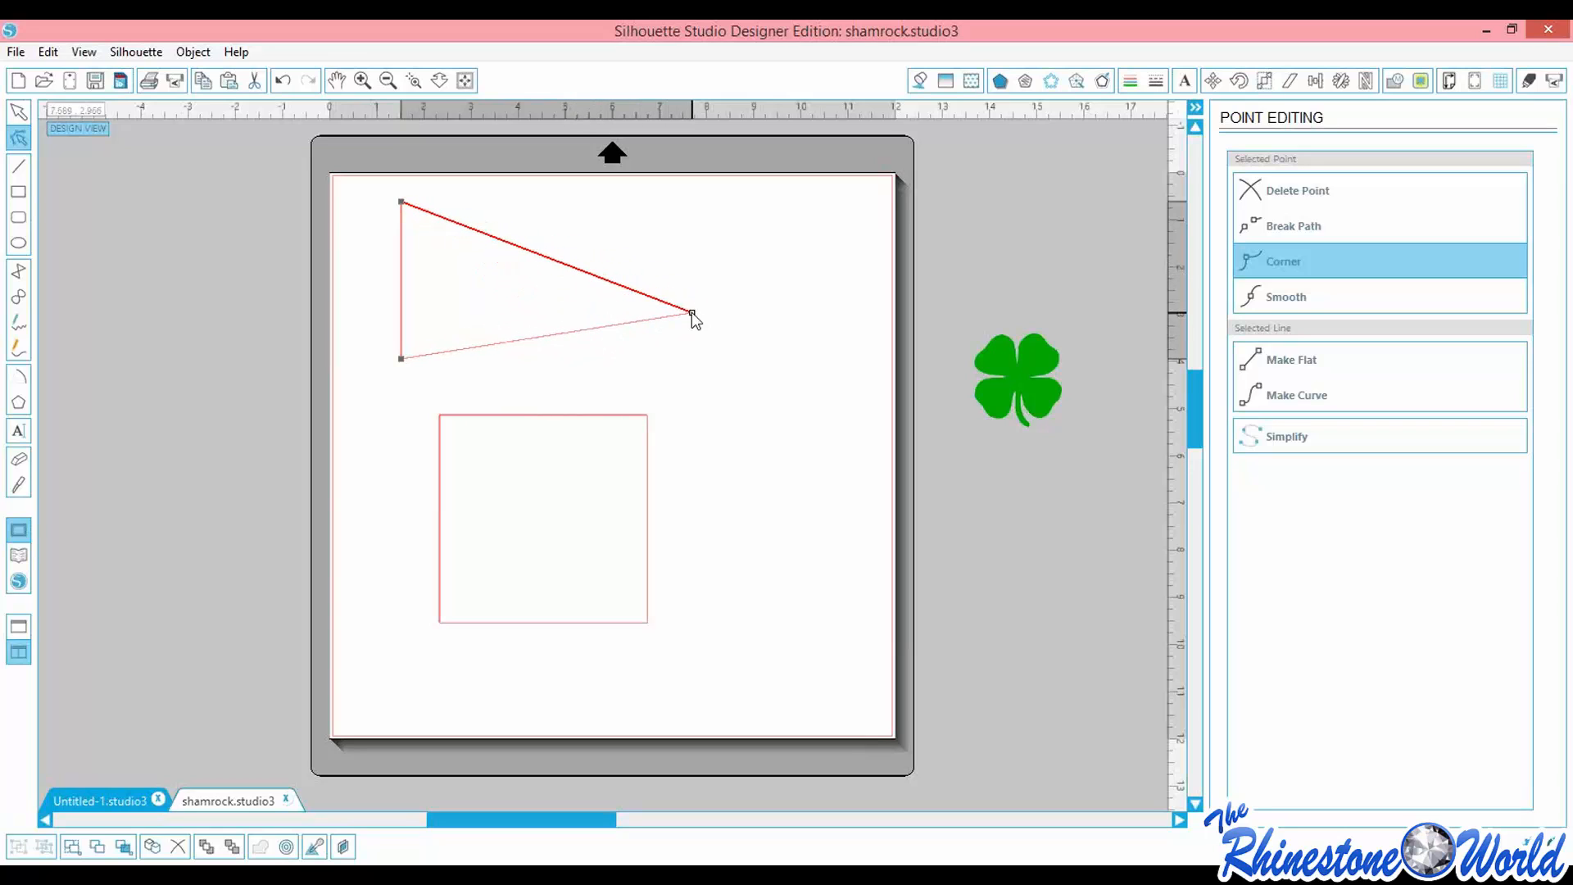
# Draw two crossing straight lines right of the triangle, a diagonal line below them, and a short line inside the triangle
pyautogui.click(18, 164)
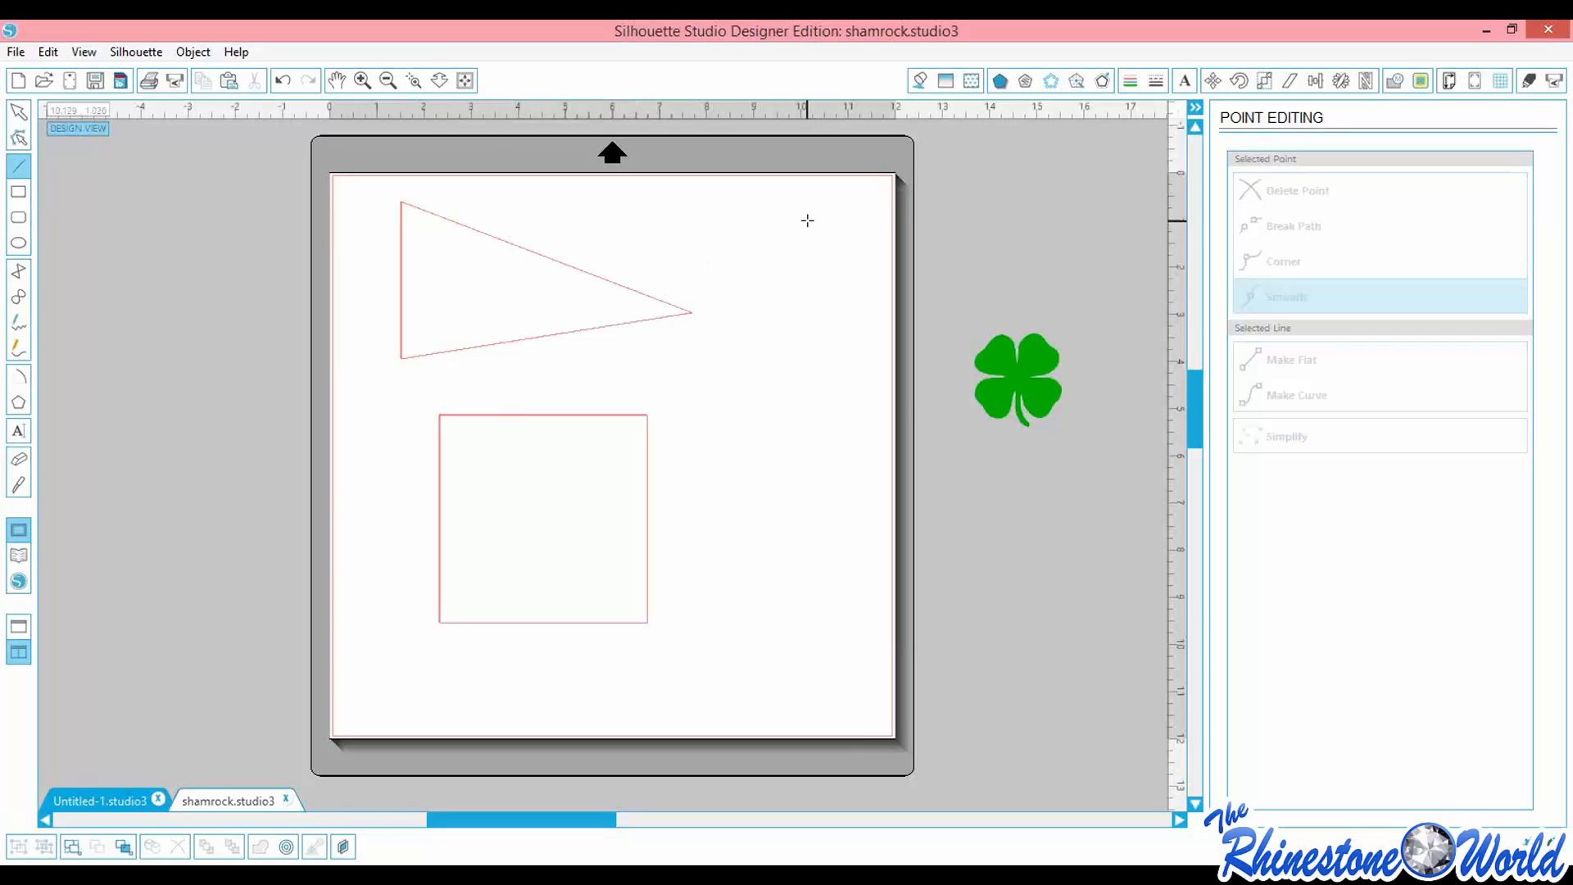
pyautogui.moveTo(807, 219)
pyautogui.mouseDown()
pyautogui.moveTo(775, 449)
pyautogui.moveTo(713, 480)
pyautogui.moveTo(636, 451)
pyautogui.mouseUp()
pyautogui.moveTo(709, 230); pyautogui.dragTo(780, 473)
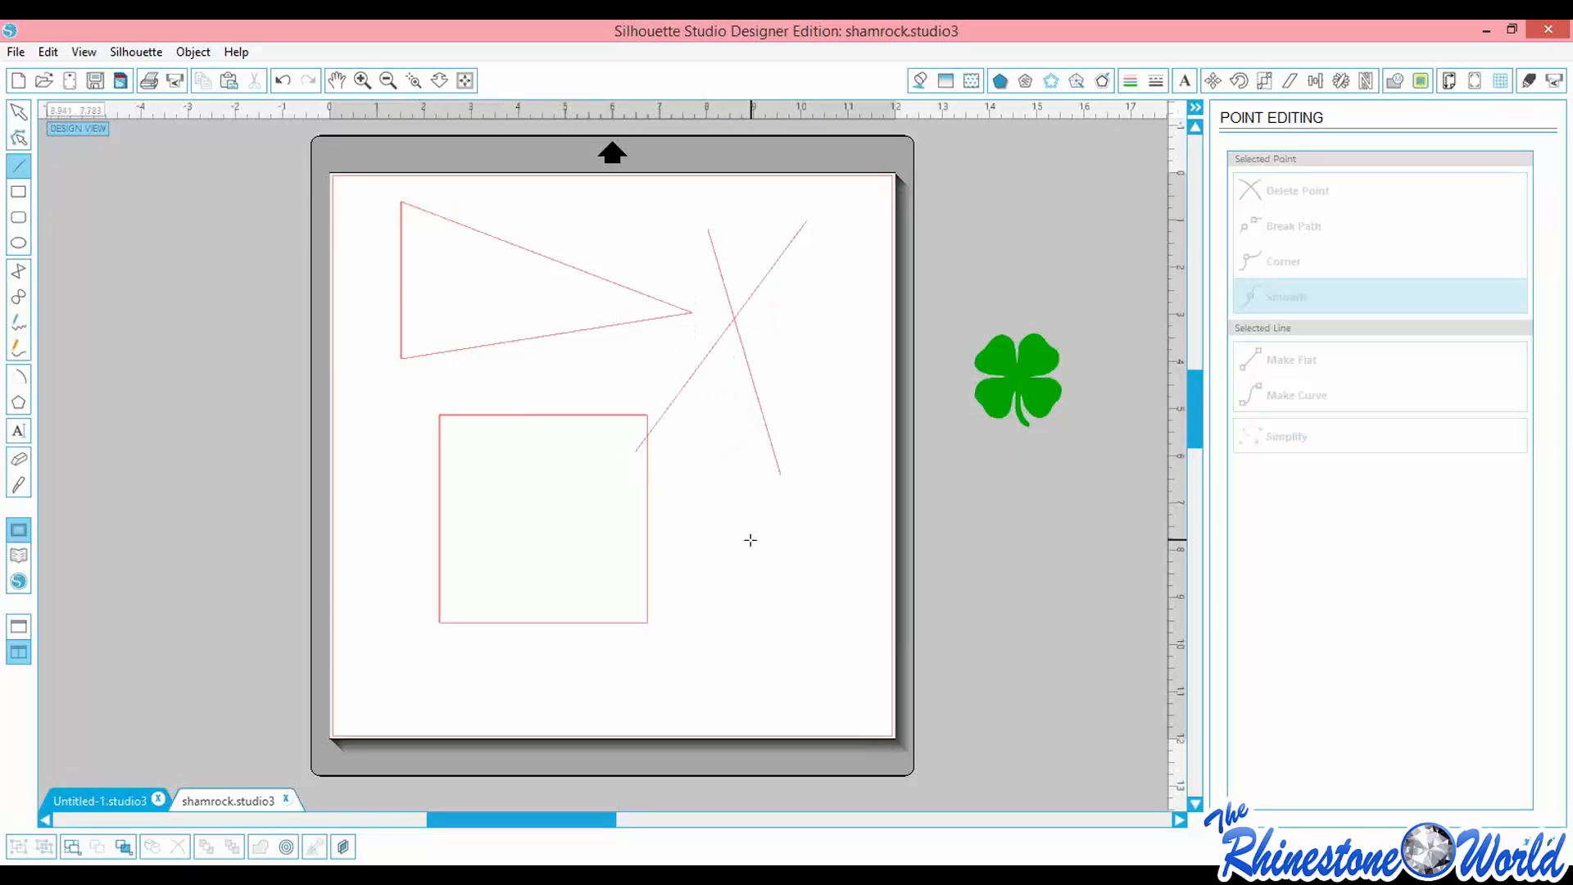
pyautogui.moveTo(698, 557)
pyautogui.mouseDown()
pyautogui.moveTo(843, 484)
pyautogui.moveTo(852, 541)
pyautogui.moveTo(823, 453)
pyautogui.moveTo(700, 414)
pyautogui.moveTo(604, 432)
pyautogui.moveTo(527, 516)
pyautogui.moveTo(610, 443)
pyautogui.moveTo(702, 427)
pyautogui.moveTo(801, 459)
pyautogui.moveTo(843, 448)
pyautogui.moveTo(845, 432)
pyautogui.moveTo(815, 456)
pyautogui.moveTo(827, 429)
pyautogui.mouseUp()
pyautogui.click(497, 299)
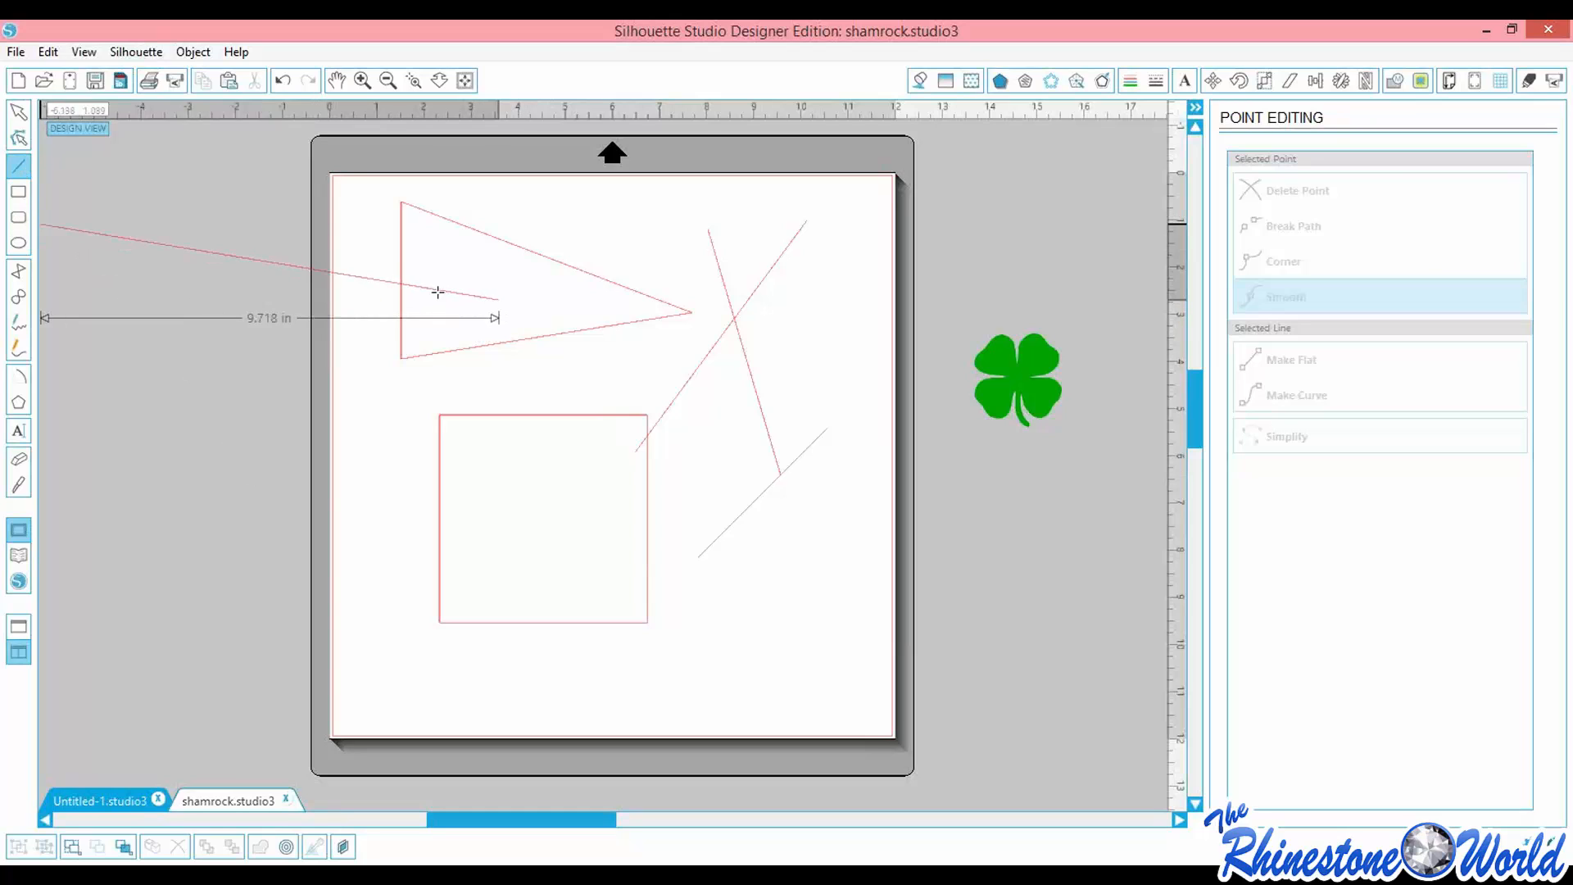
pyautogui.click(466, 268)
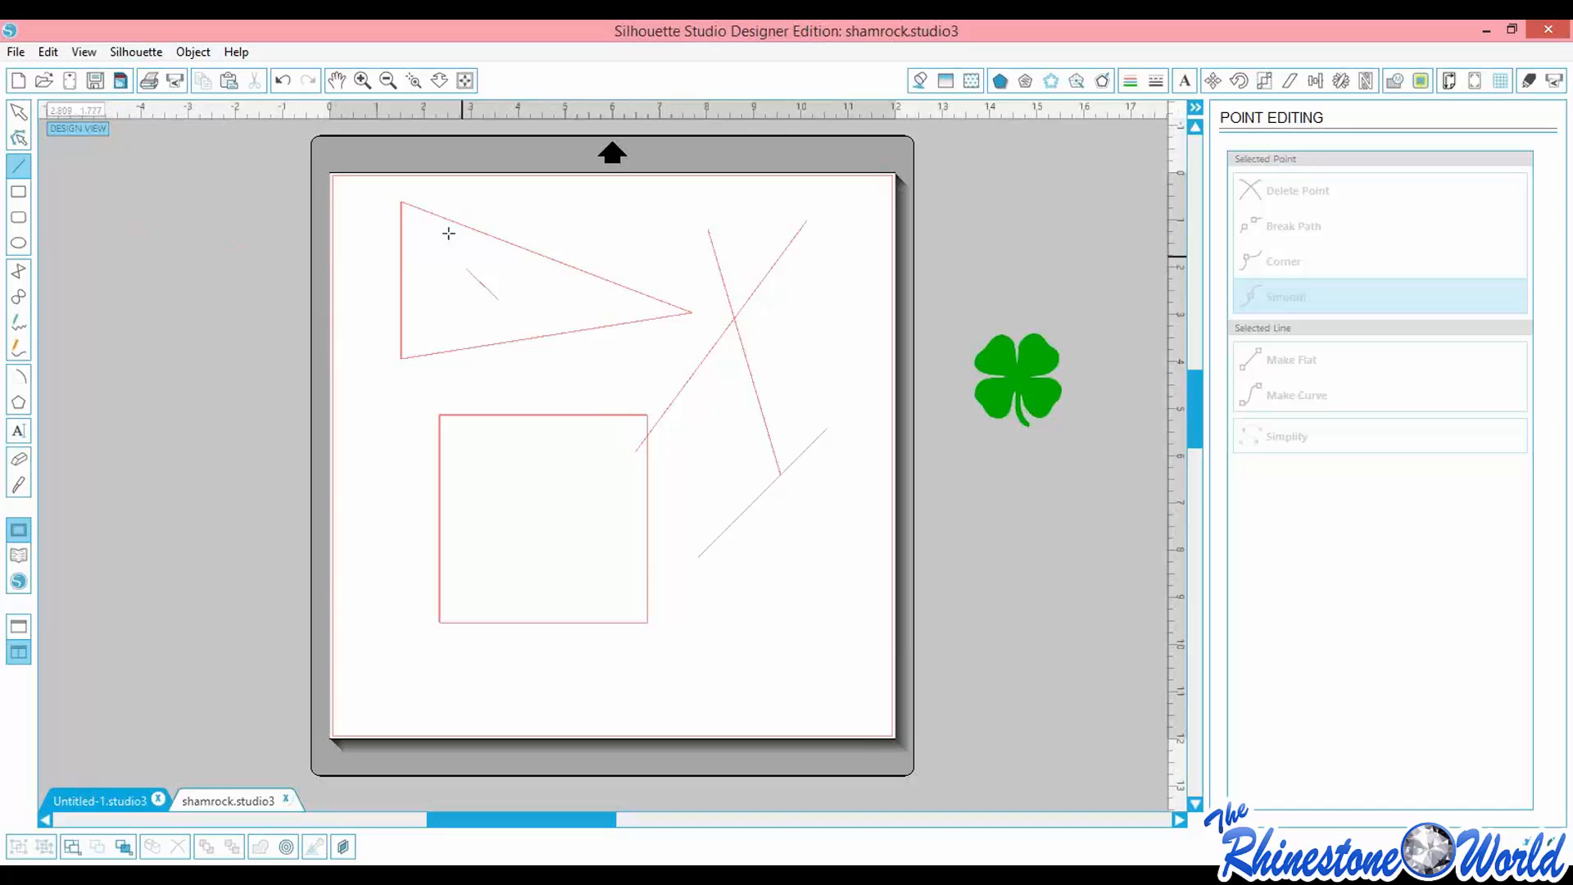
# Draw a rounded rectangle near the page's top edge, overlapping the right end of the triangle
pyautogui.click(18, 217)
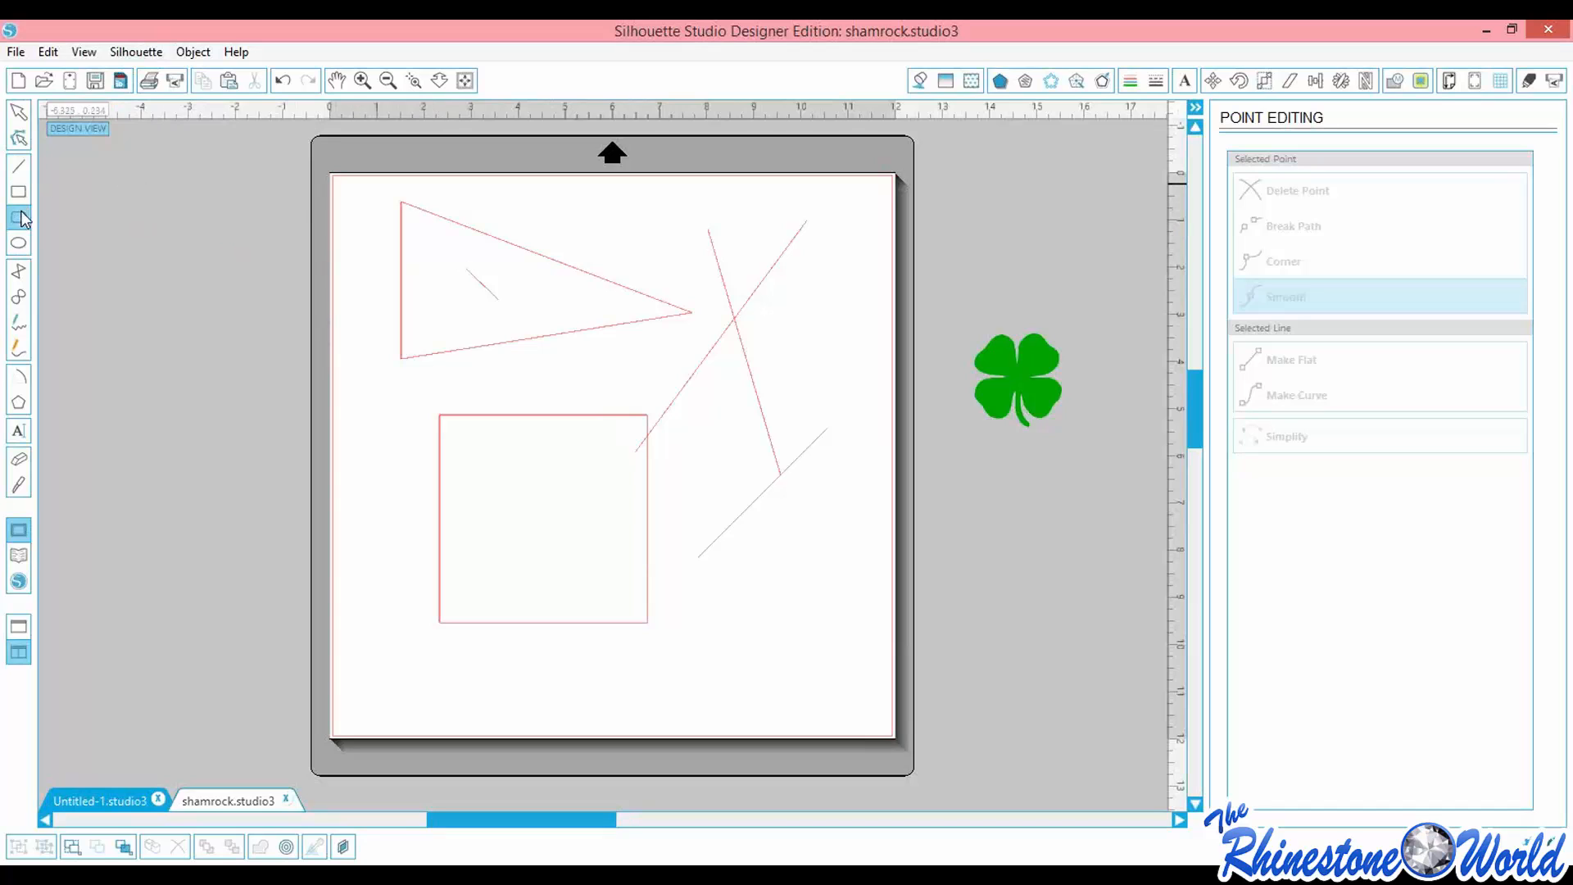
pyautogui.moveTo(559, 201); pyautogui.dragTo(626, 262)
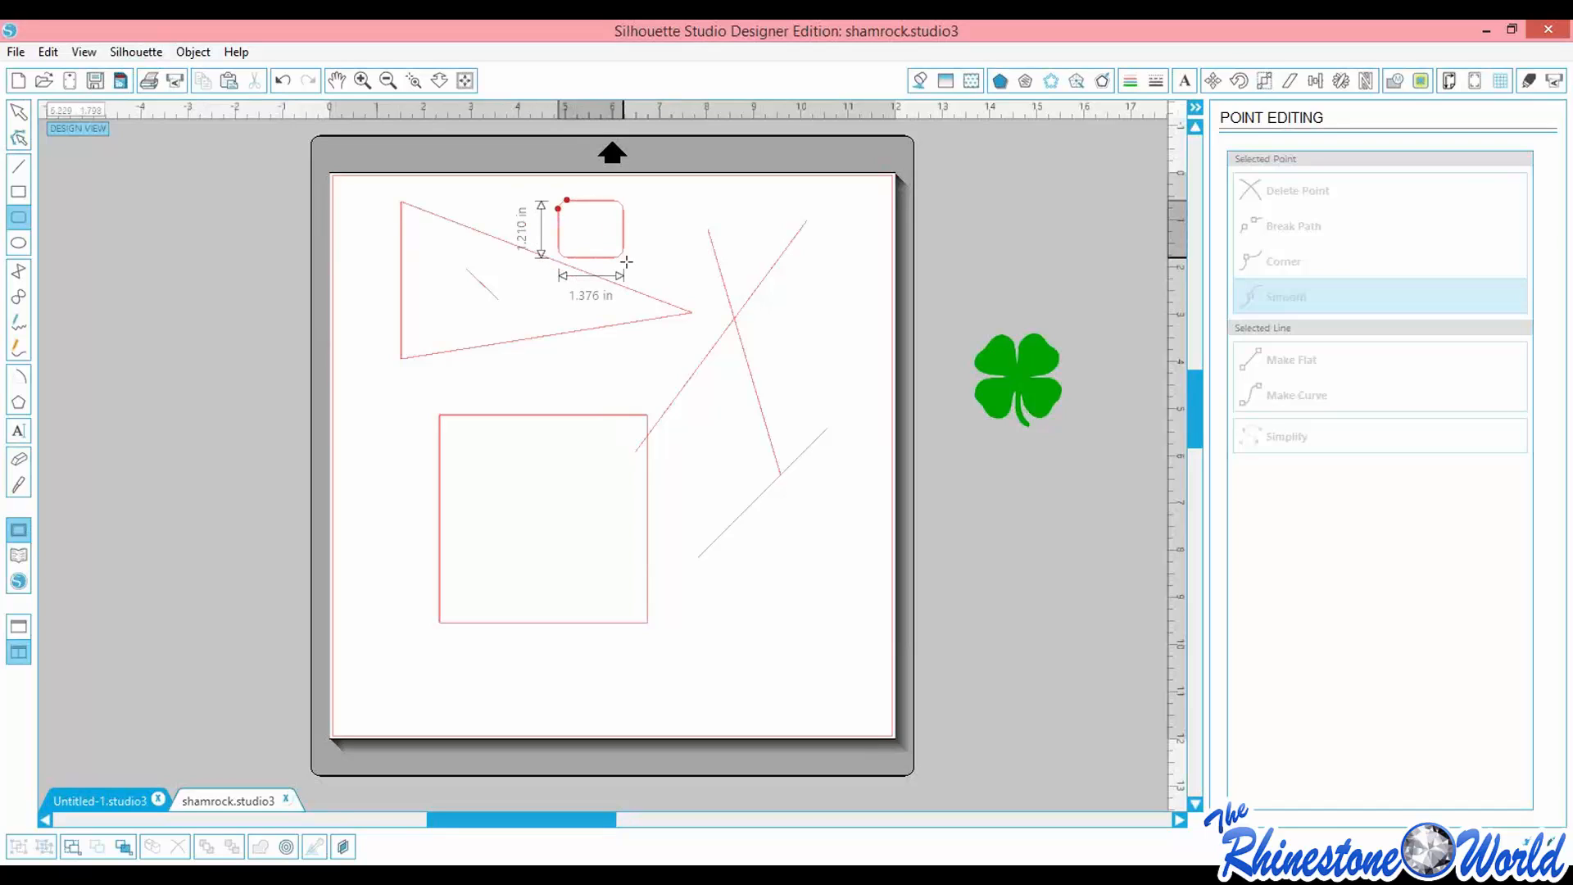
pyautogui.moveTo(626, 262); pyautogui.dragTo(725, 384)
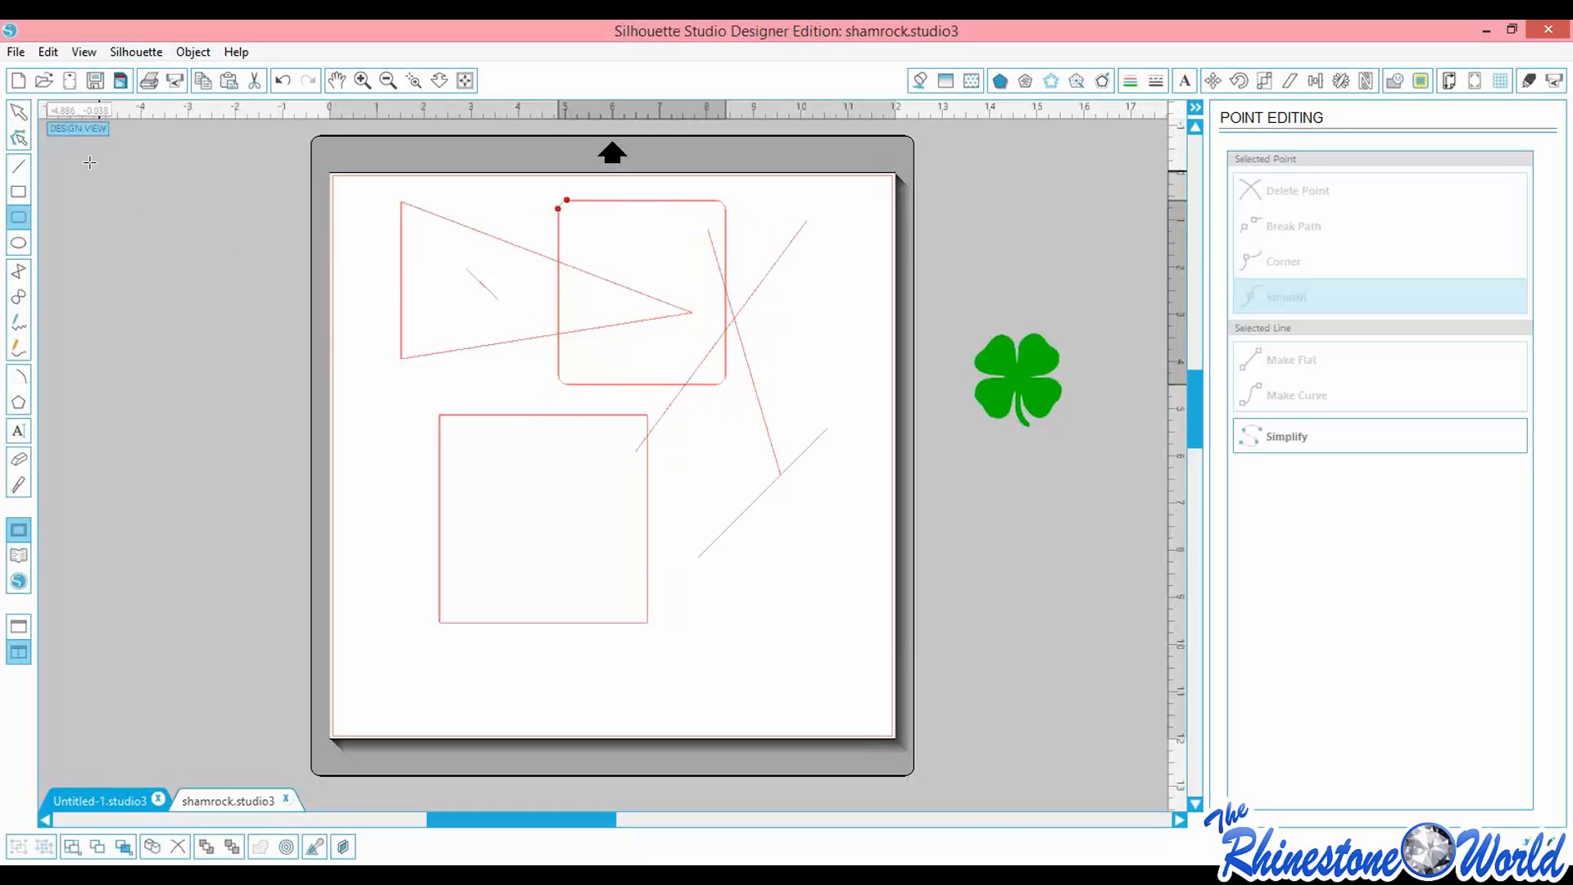
# Delete the triangle, all four straight lines and the large square from the page
pyautogui.click(448, 222)
pyautogui.press('Delete')
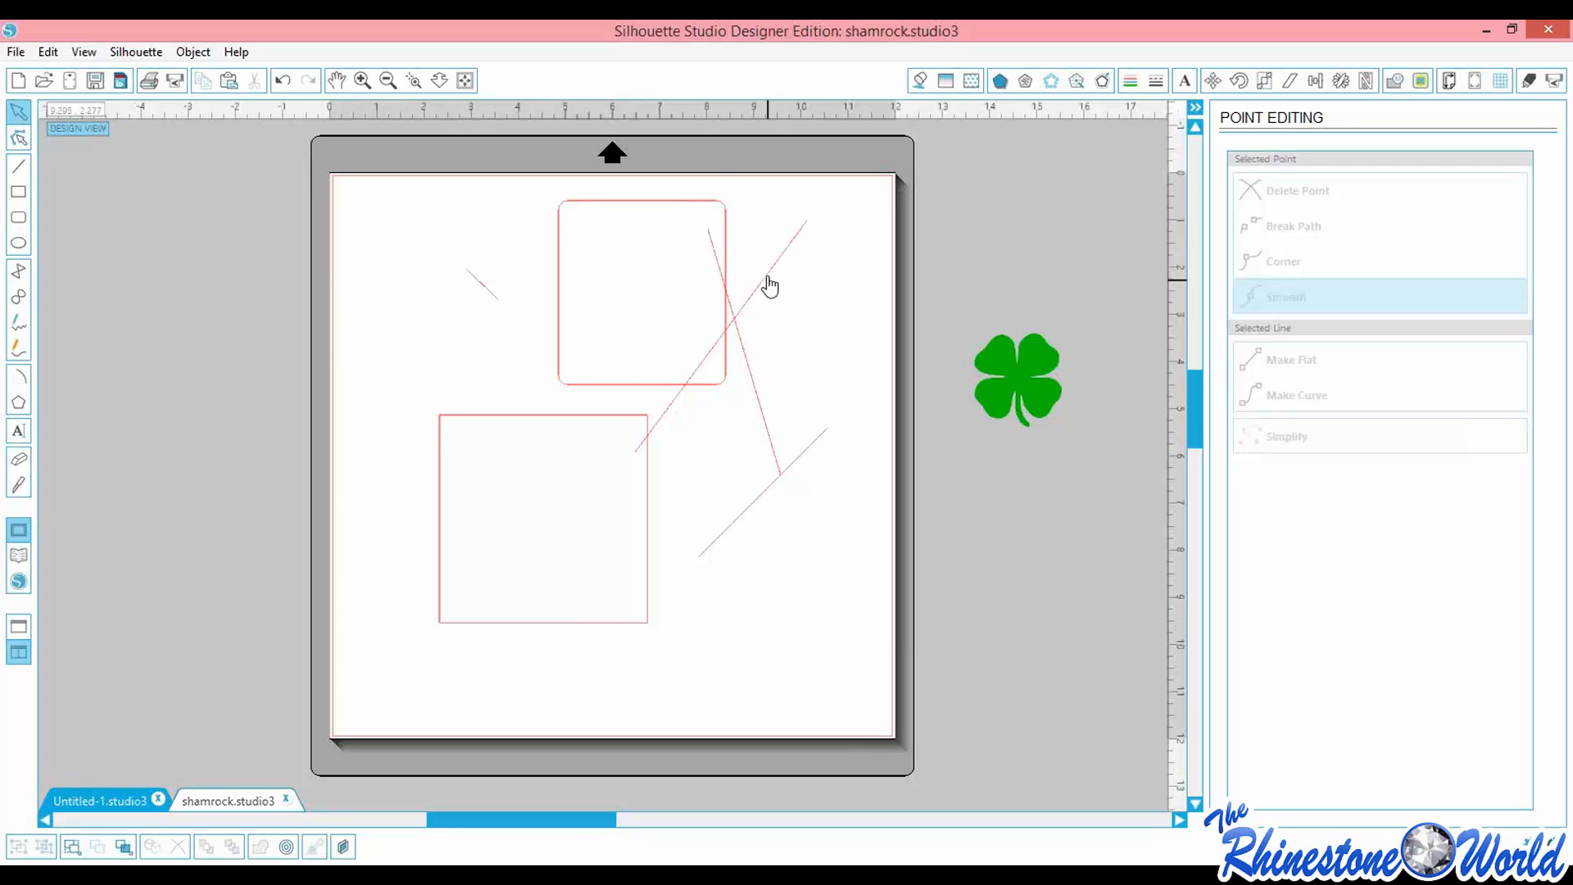
pyautogui.click(763, 283)
pyautogui.press('Delete')
pyautogui.click(762, 415)
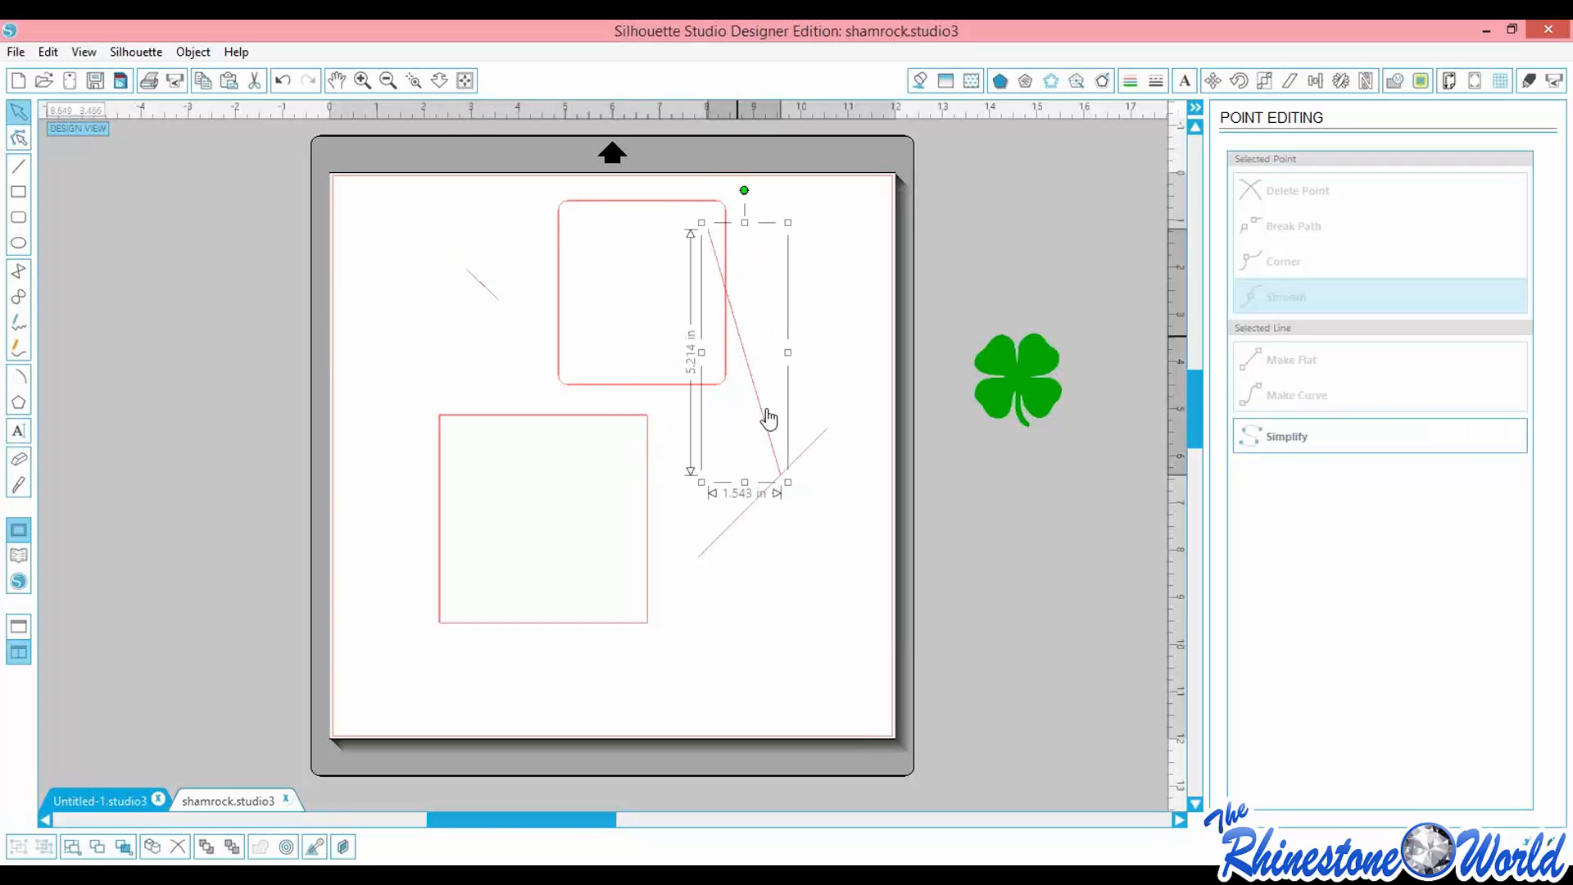
pyautogui.press('Delete')
pyautogui.click(772, 482)
pyautogui.press('Delete')
pyautogui.click(604, 424)
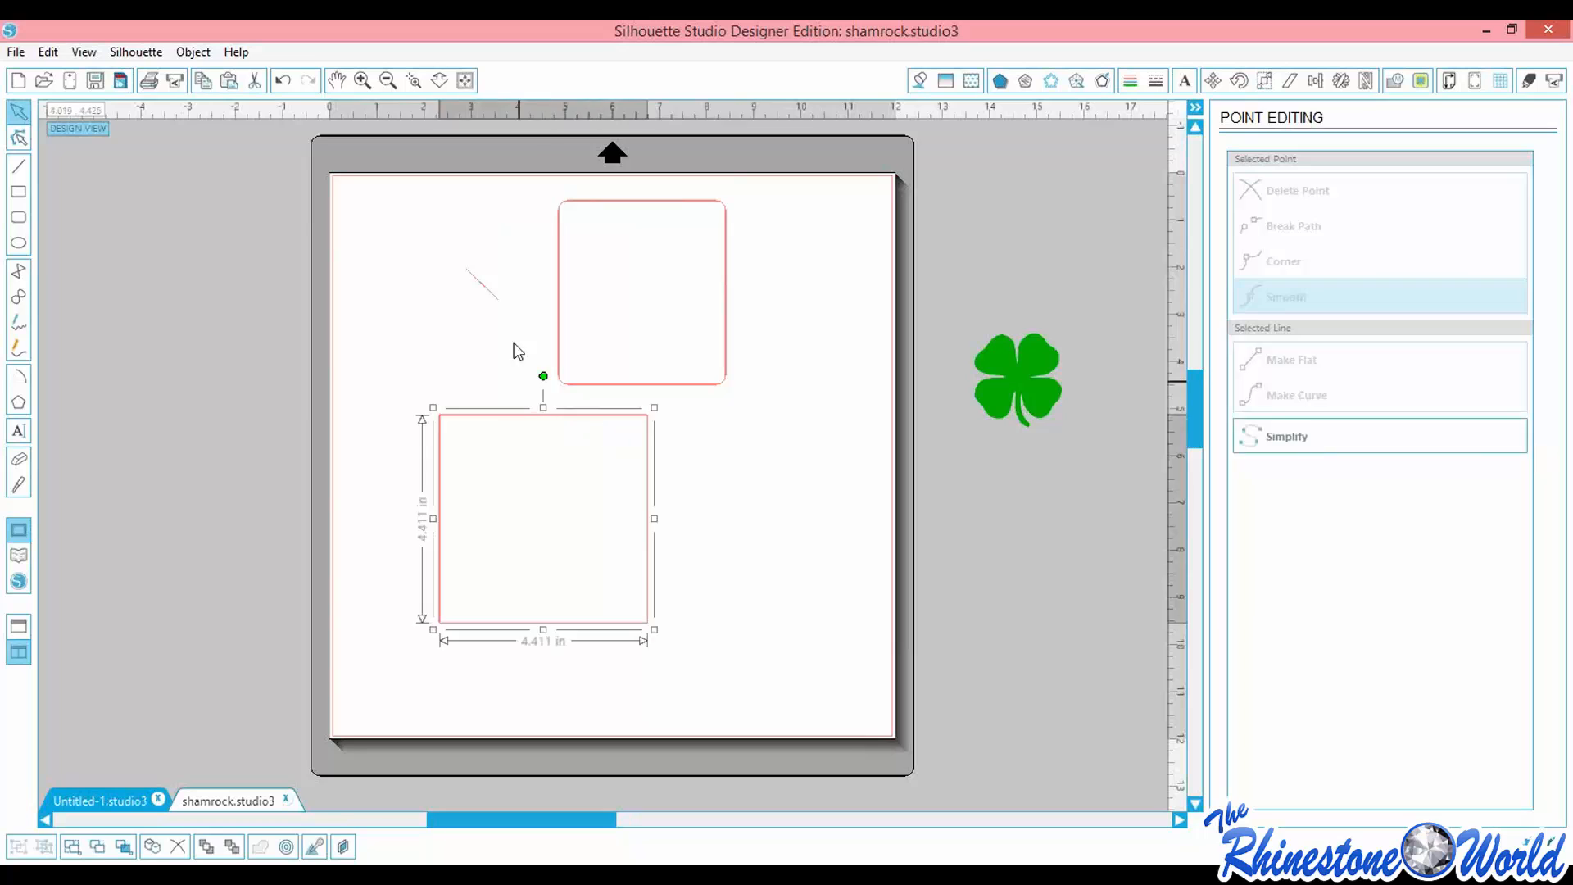
pyautogui.press('Delete')
pyautogui.click(492, 303)
pyautogui.press('Delete')
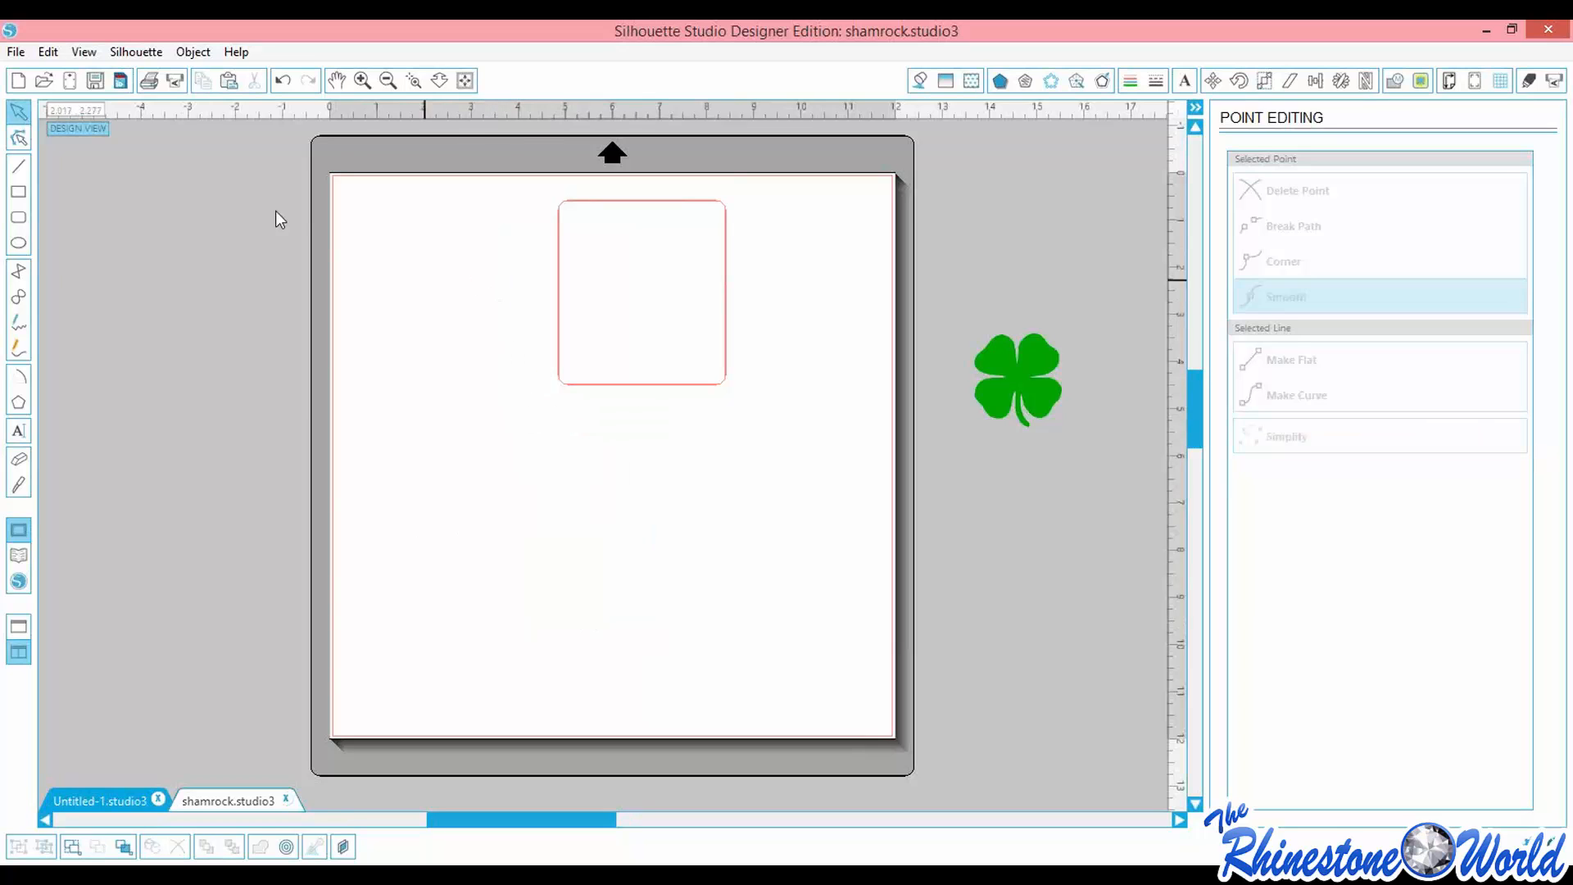
# Enlarge the rounded rectangle to about 5.57 × 6.13 in and widen its corner rounding to the middle of the top edge
pyautogui.click(724, 269)
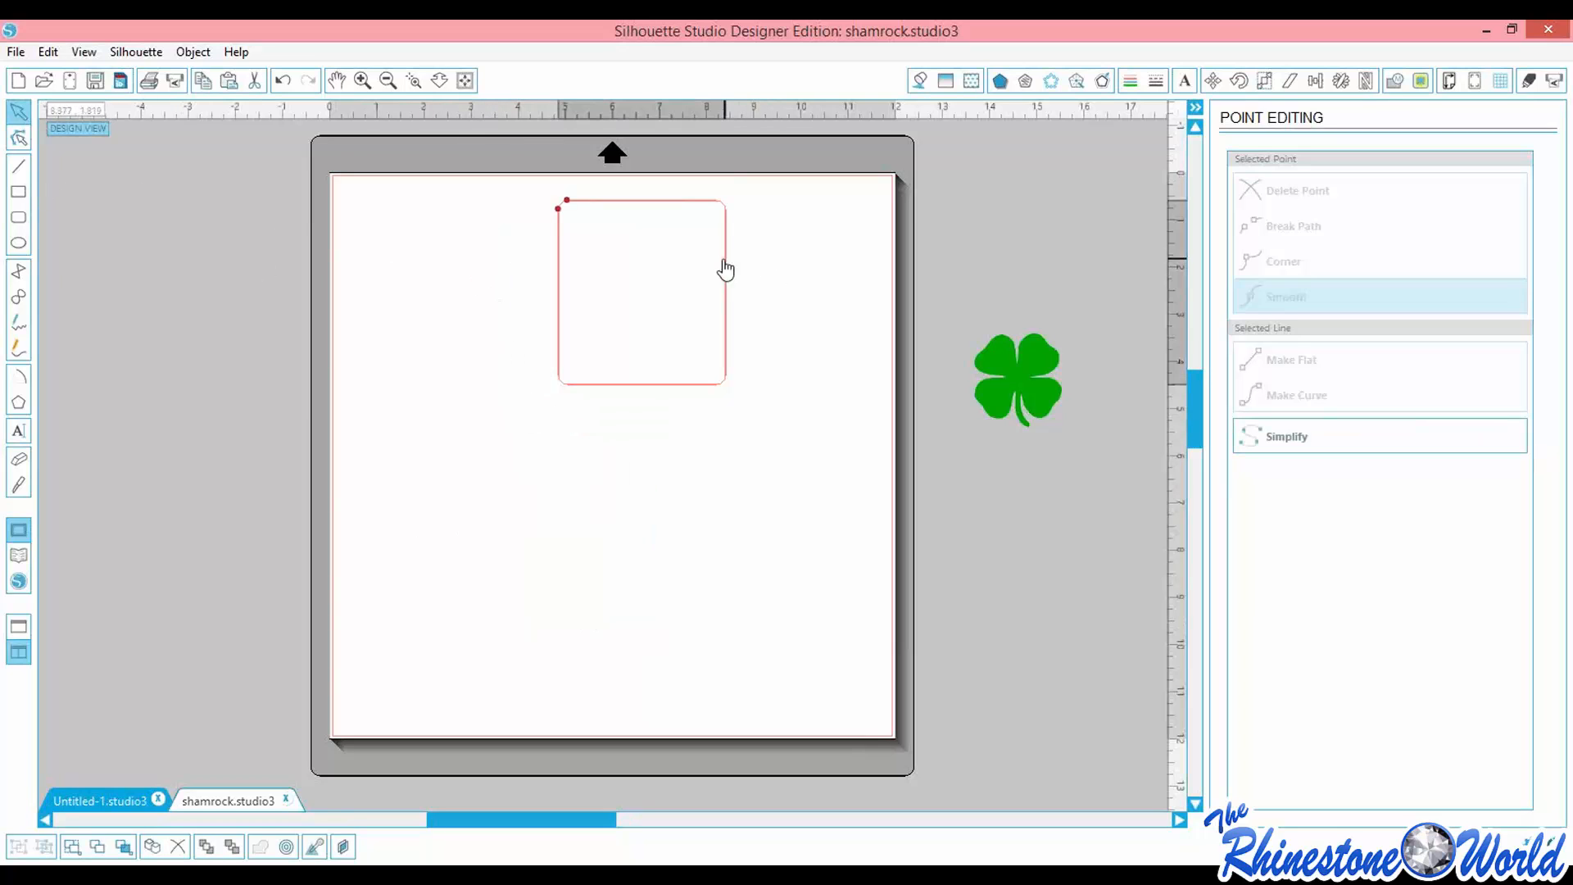
pyautogui.click(725, 385)
pyautogui.moveTo(732, 391); pyautogui.dragTo(828, 495)
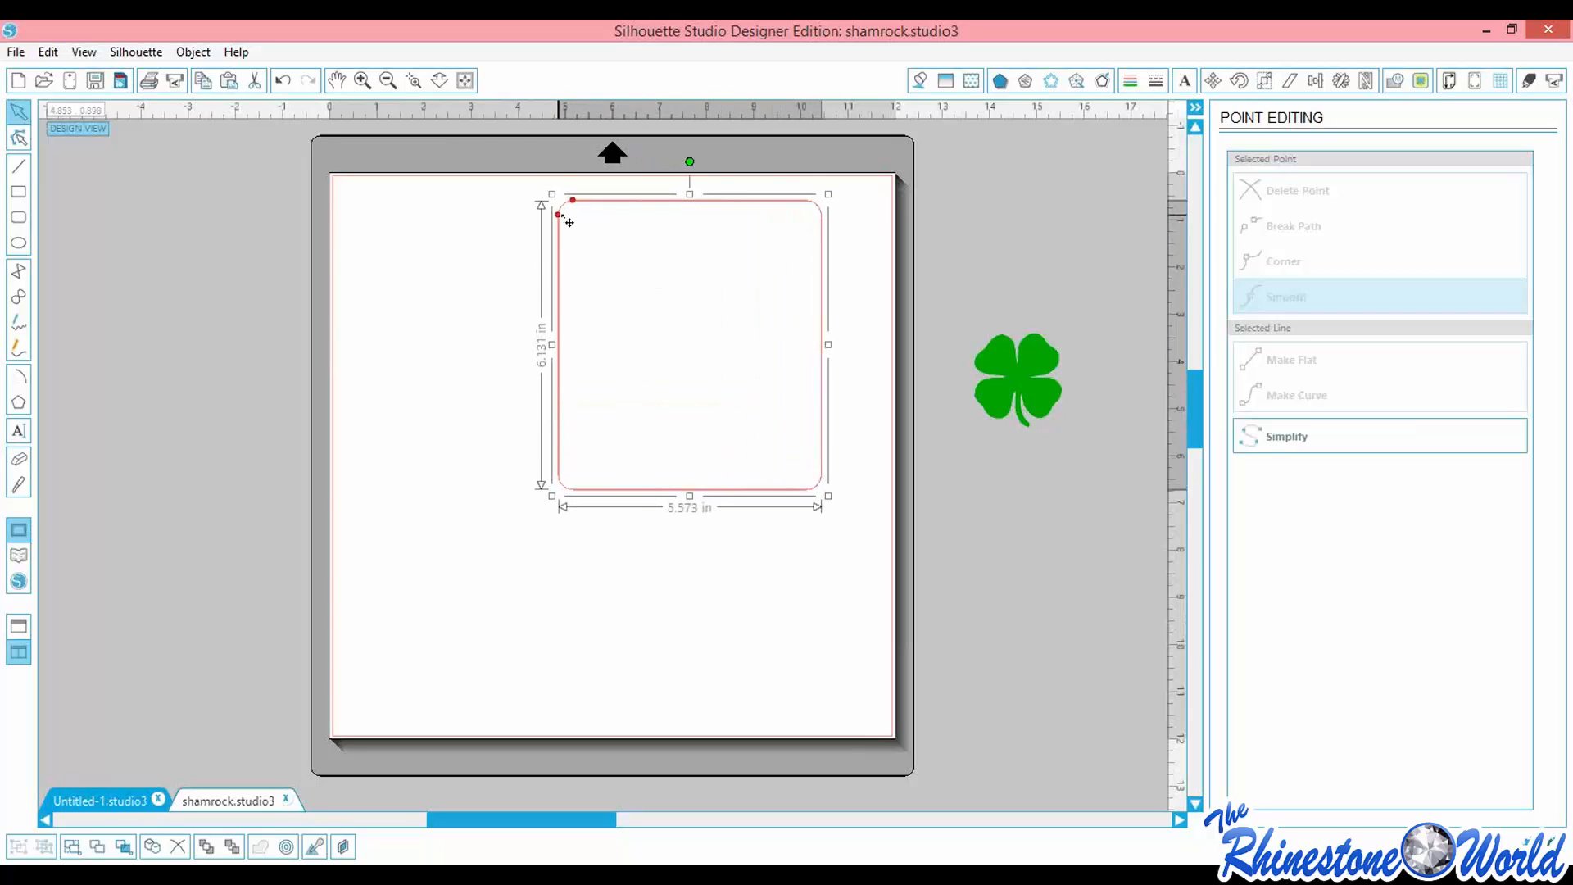
pyautogui.moveTo(572, 222); pyautogui.dragTo(695, 248)
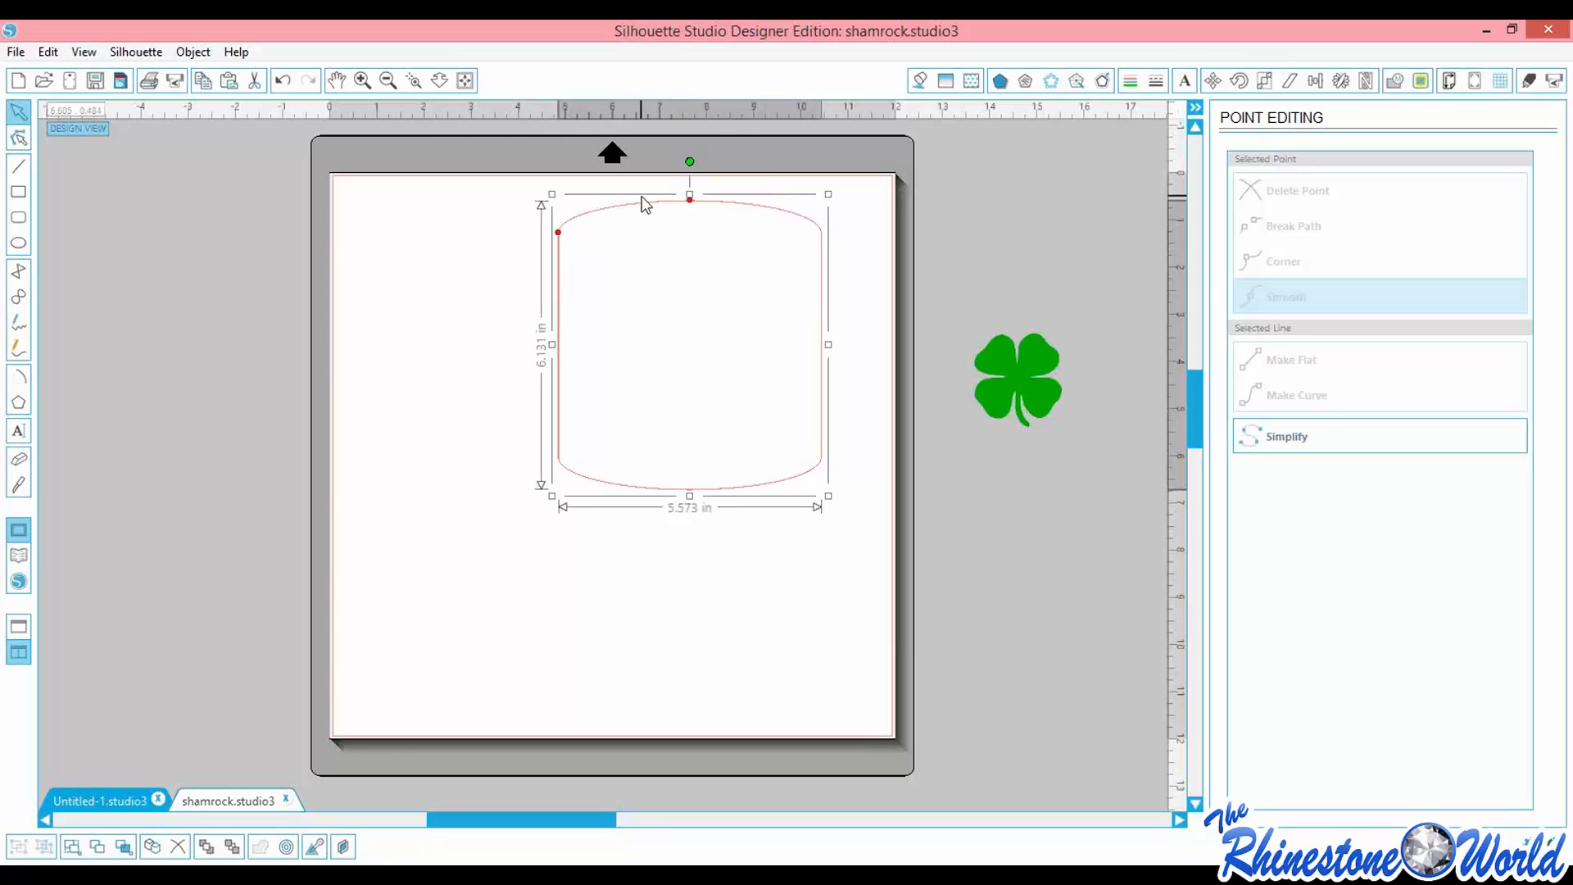
# Deepen the rounded rectangle's corner rounding along its sides, and draw a tall ellipse beside it and a circle below it
pyautogui.moveTo(565, 245)
pyautogui.mouseDown()
pyautogui.moveTo(559, 298)
pyautogui.moveTo(573, 249)
pyautogui.mouseUp()
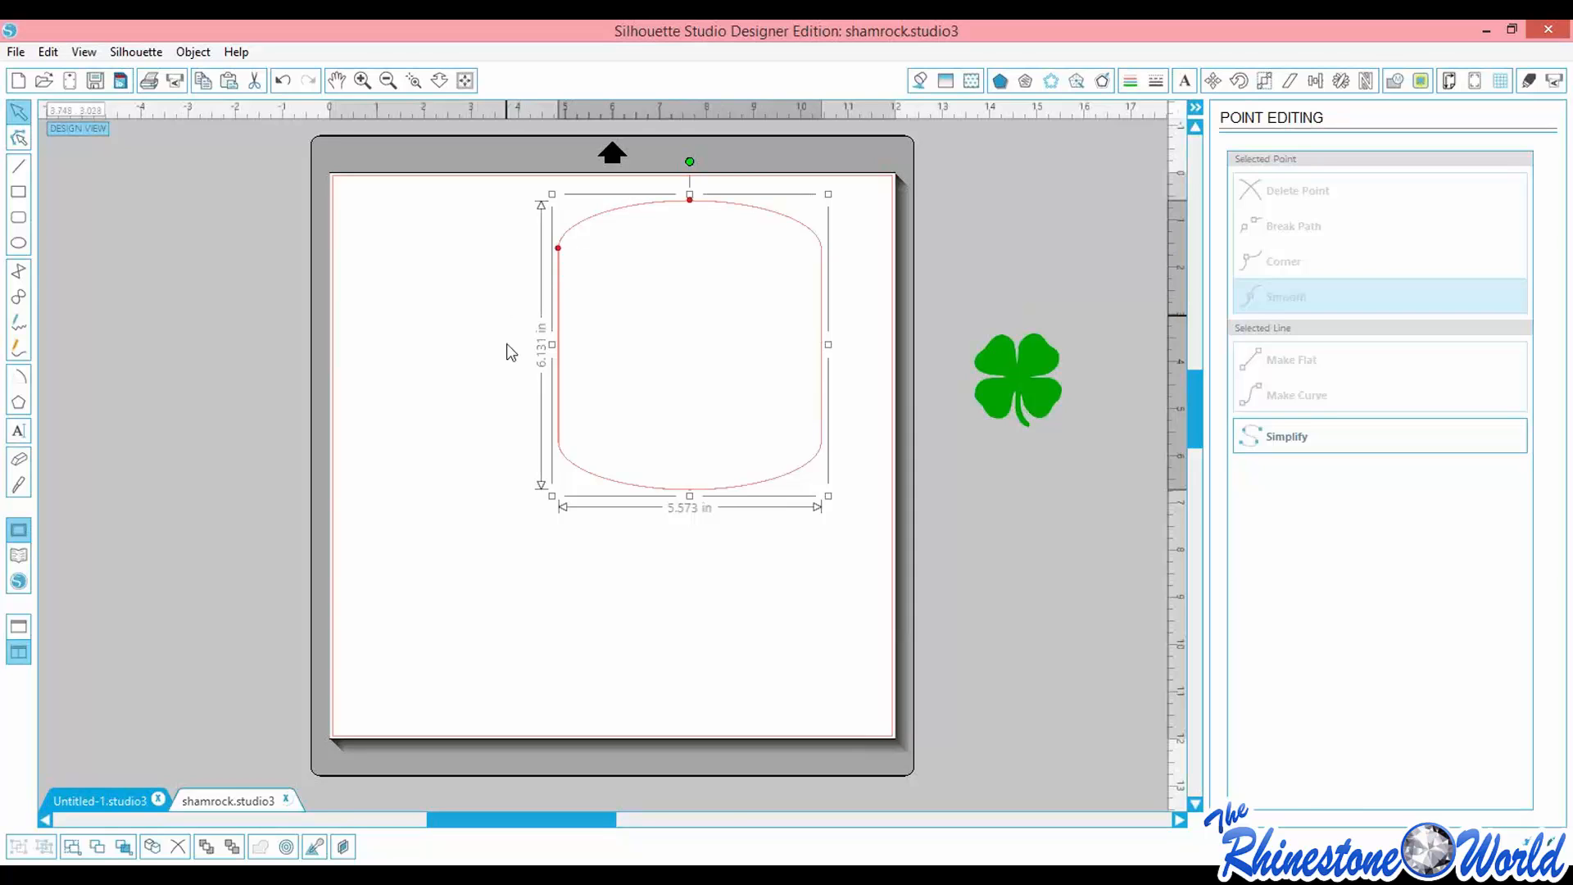
pyautogui.click(18, 242)
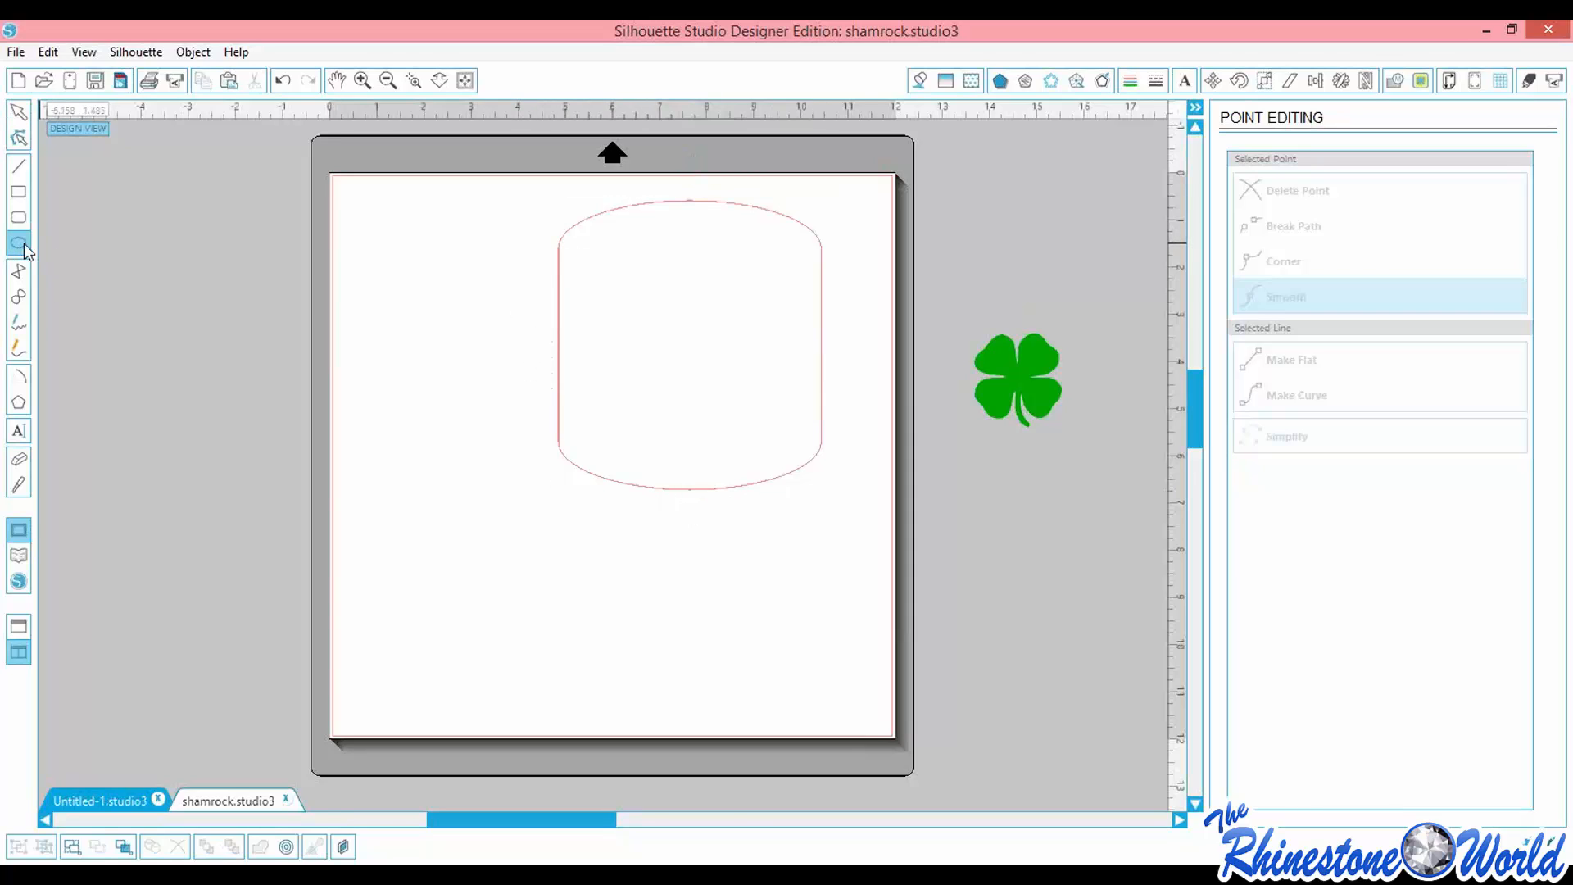
pyautogui.moveTo(372, 261); pyautogui.dragTo(693, 693)
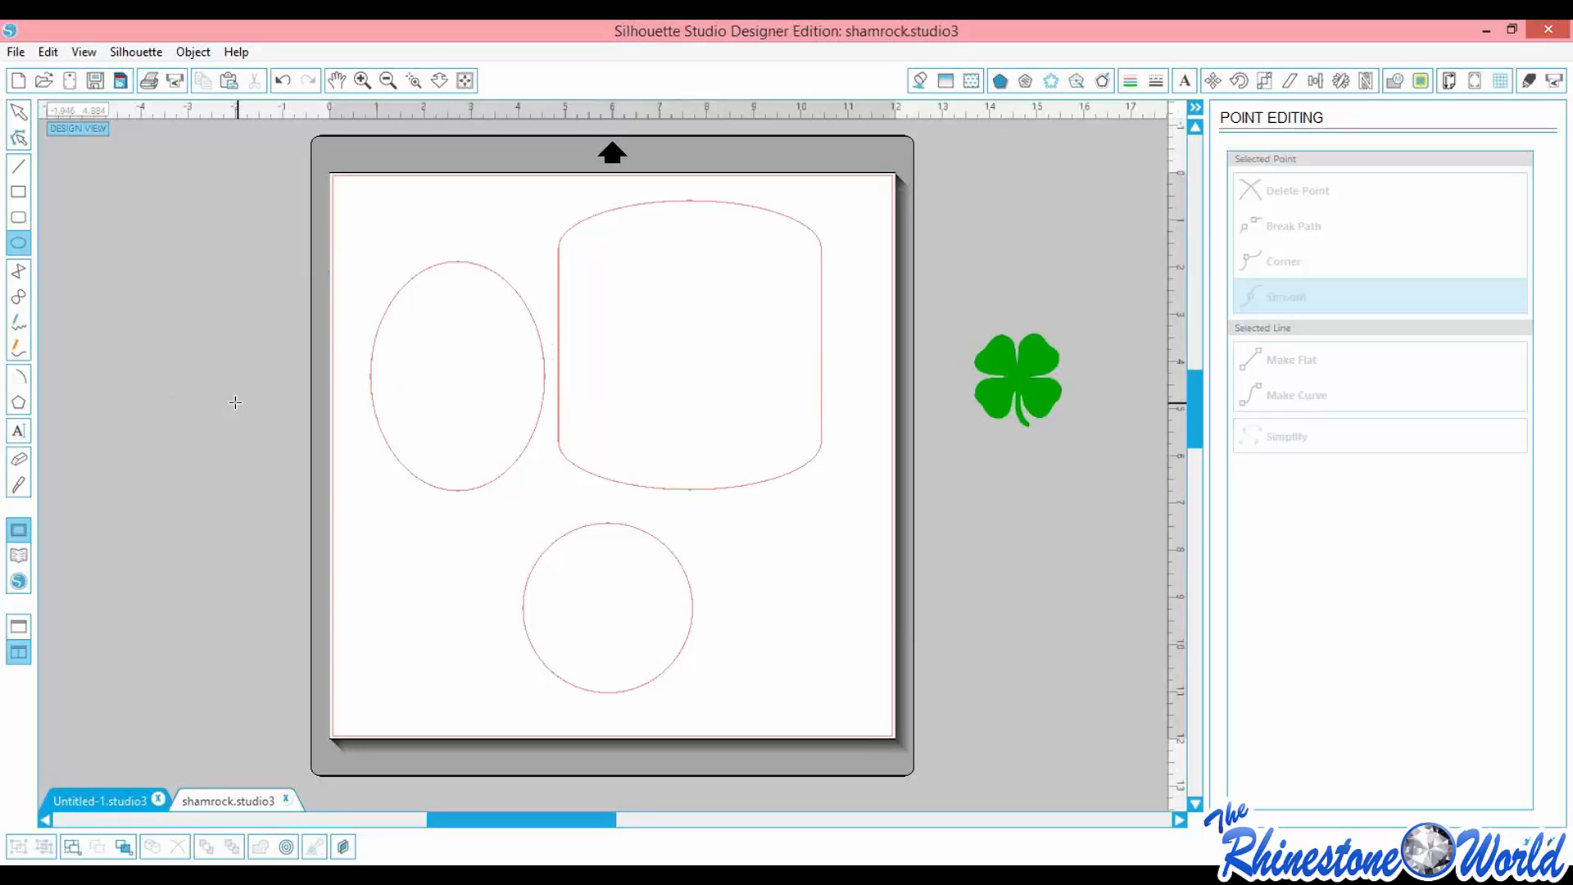
# Draw a closed, self-crossing five-point polygon about 2.23 × 2.94 in to the right of the circle
pyautogui.click(21, 274)
pyautogui.click(789, 520)
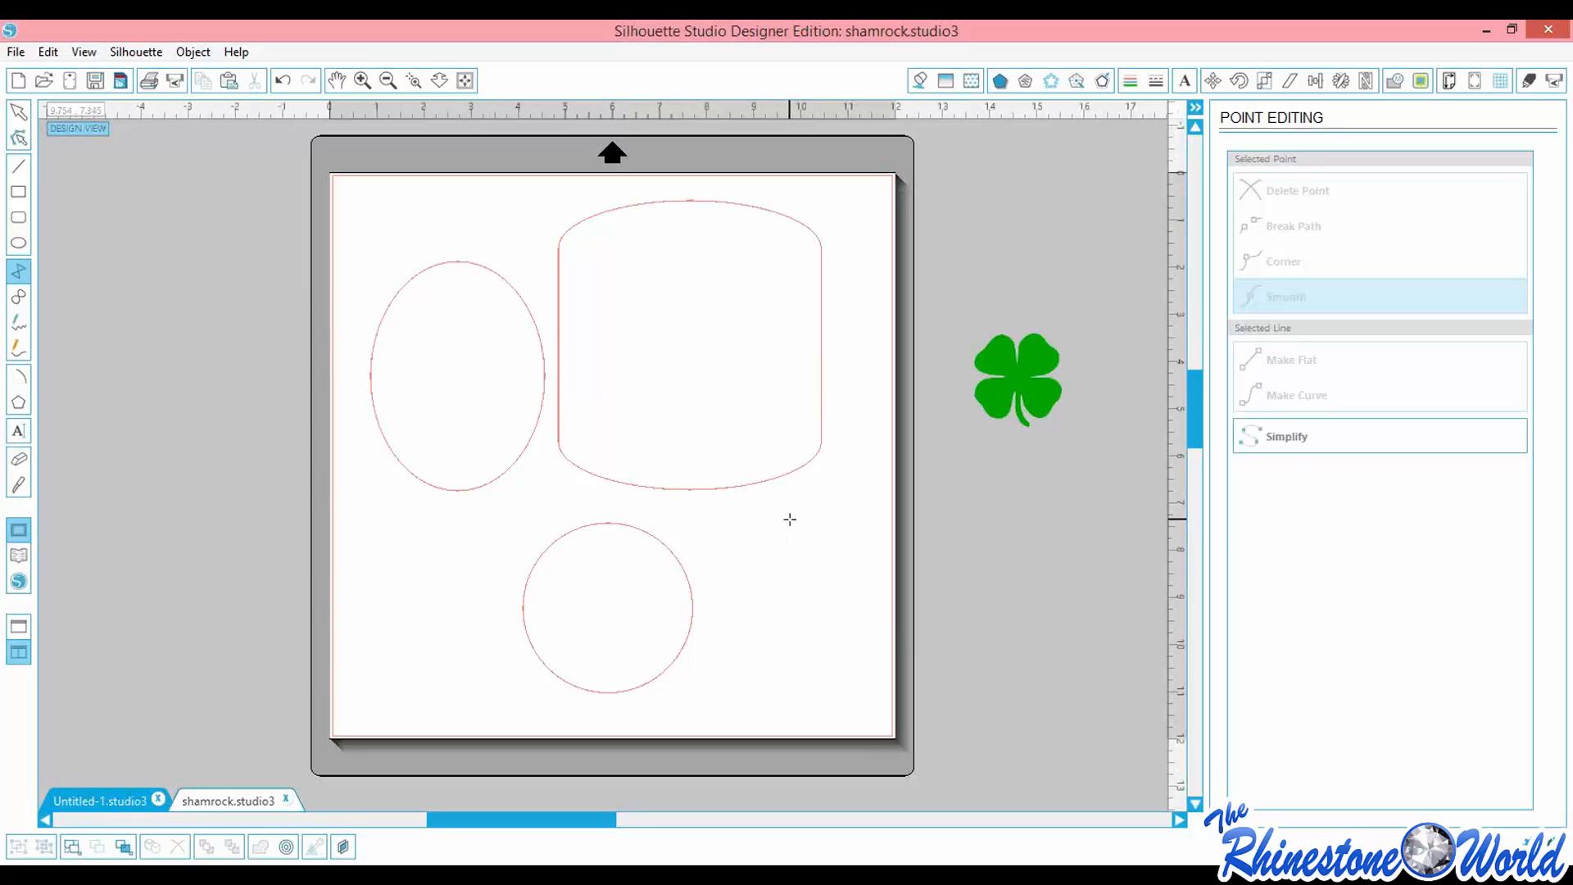
pyautogui.click(856, 539)
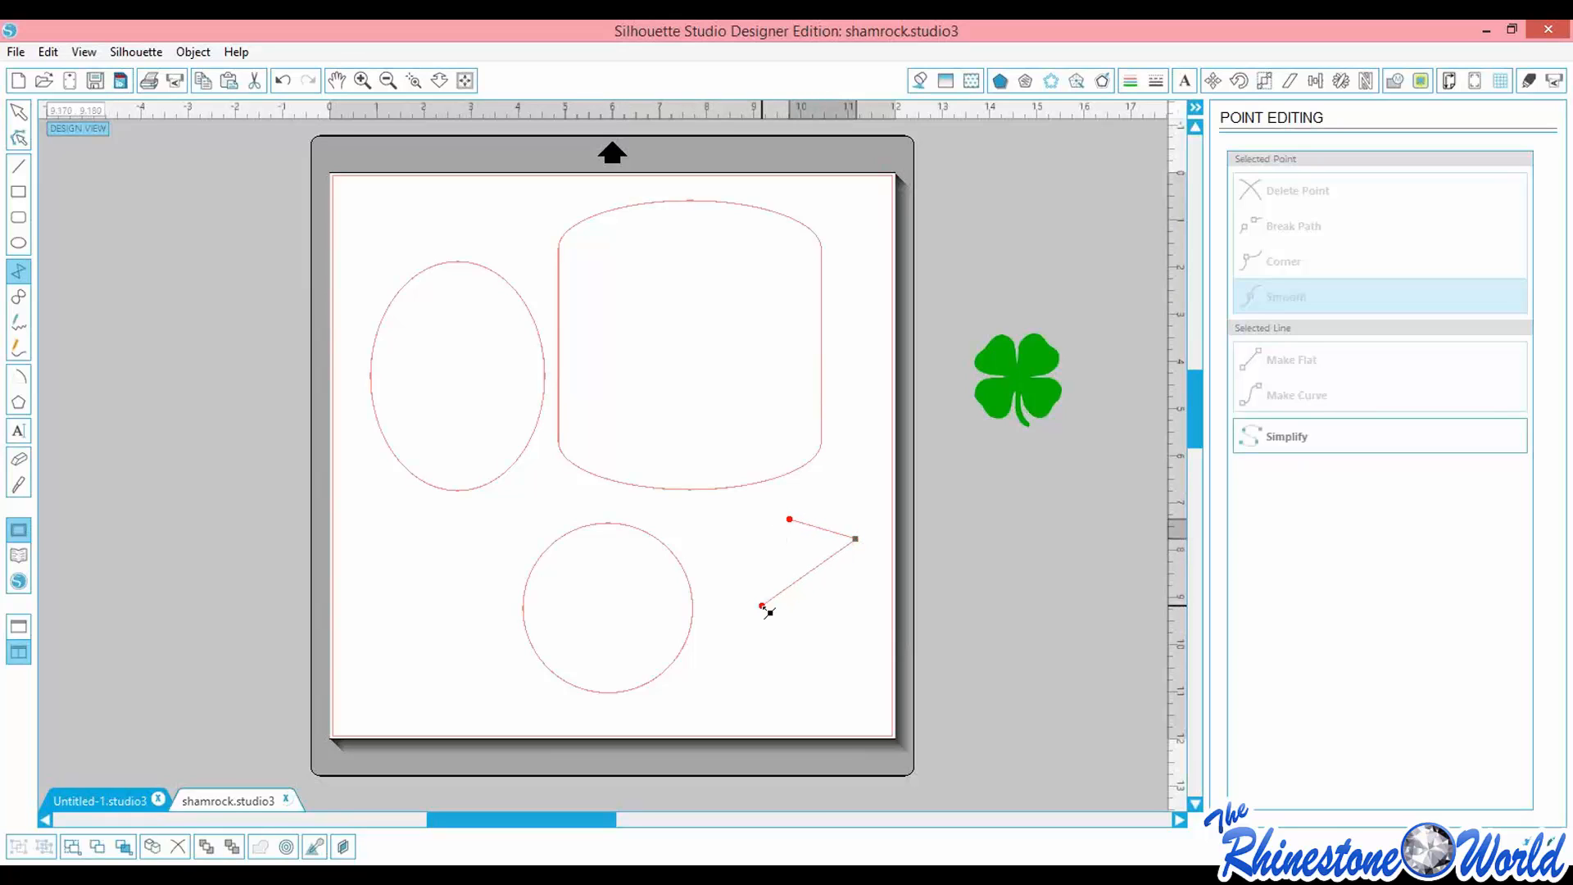
pyautogui.click(762, 605)
pyautogui.doubleClick(806, 645)
pyautogui.click(862, 657)
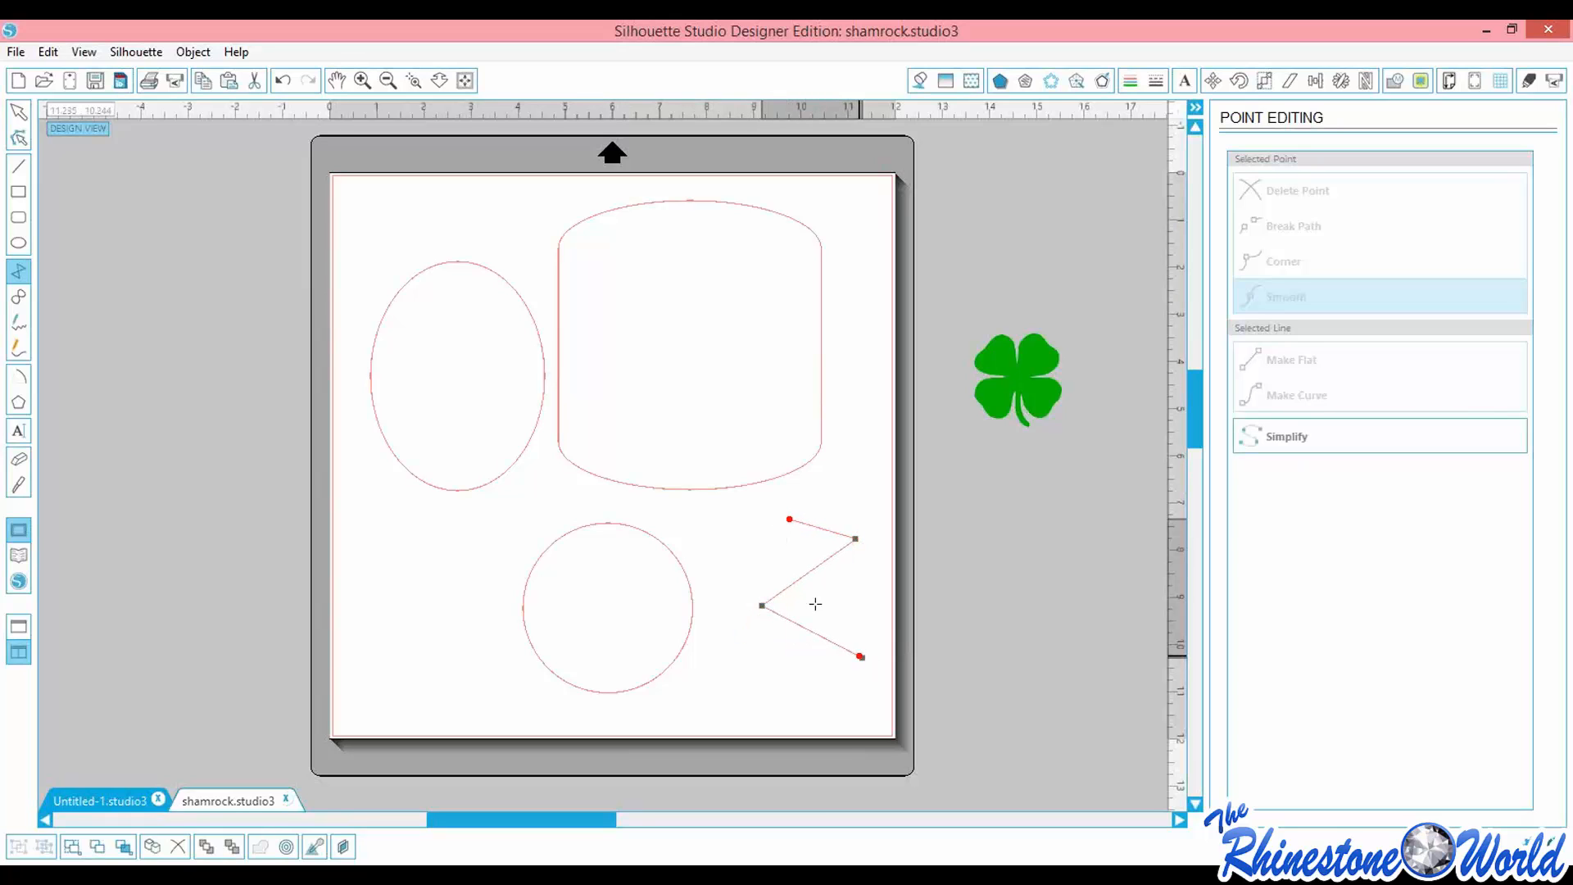
pyautogui.doubleClick(757, 554)
# Enlarge the polygon to about 3.54 × 4.66 in beside the circle, and delete it
pyautogui.click(21, 115)
pyautogui.click(773, 538)
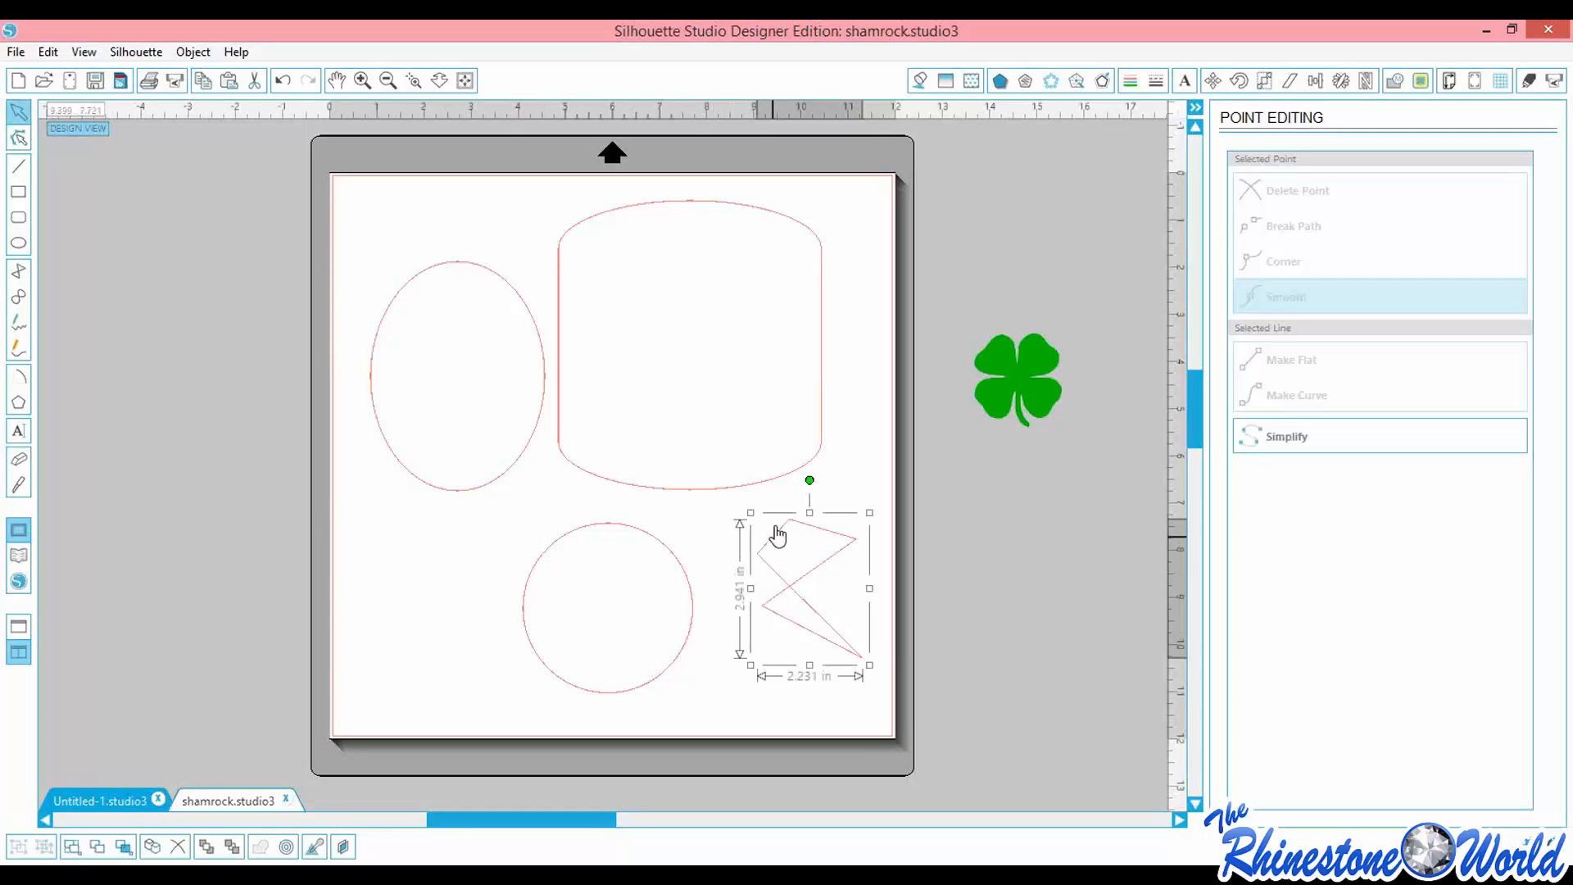
pyautogui.moveTo(773, 537); pyautogui.dragTo(600, 506)
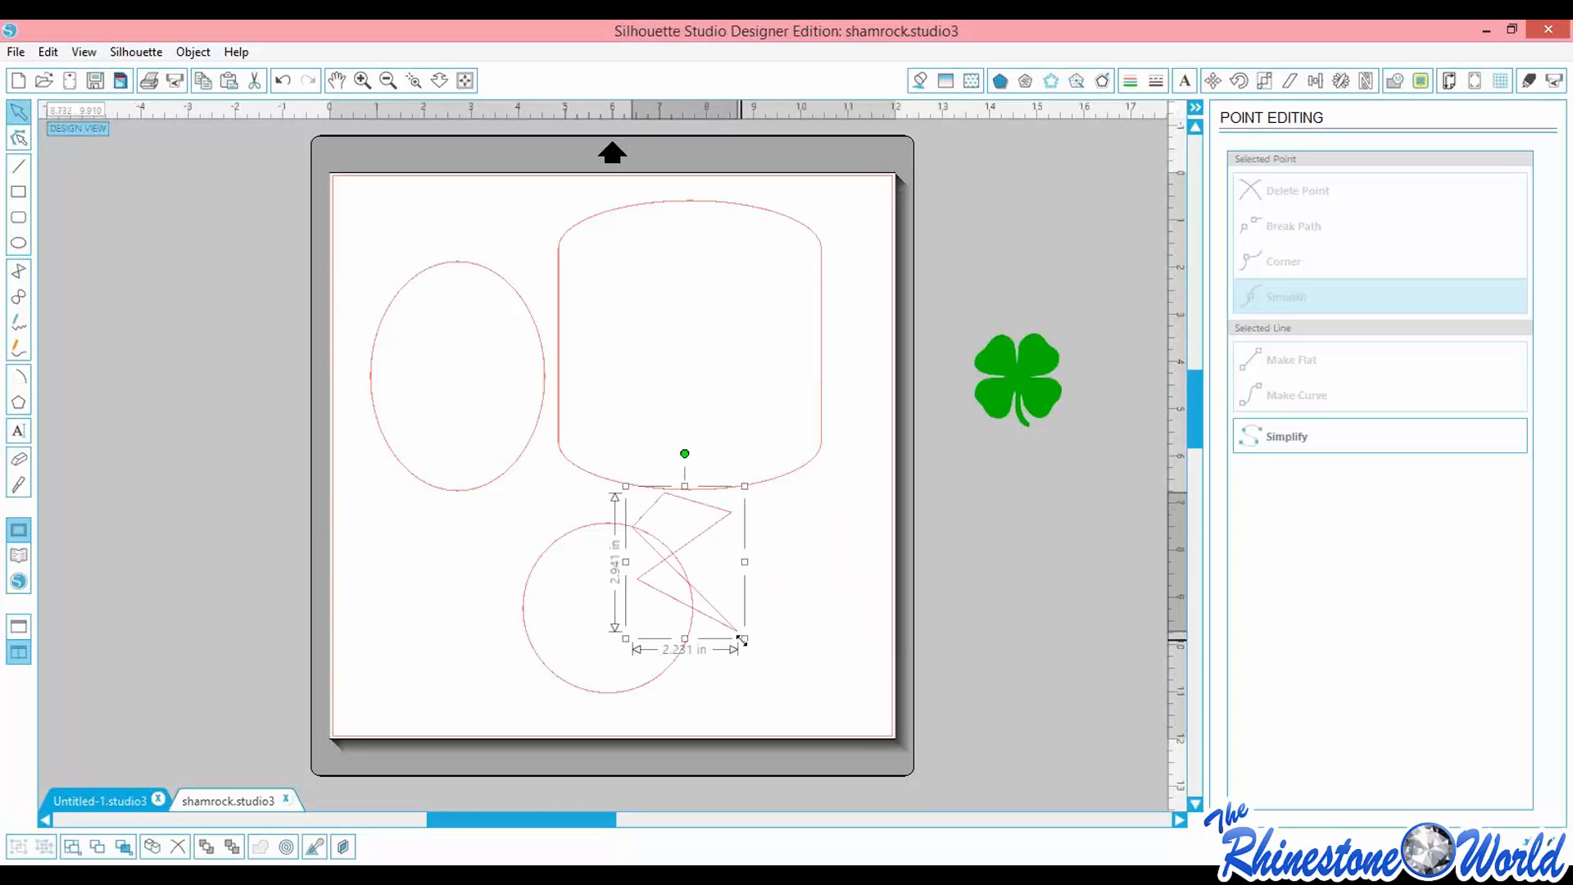
pyautogui.moveTo(742, 640); pyautogui.dragTo(807, 715)
pyautogui.moveTo(713, 597); pyautogui.dragTo(785, 583)
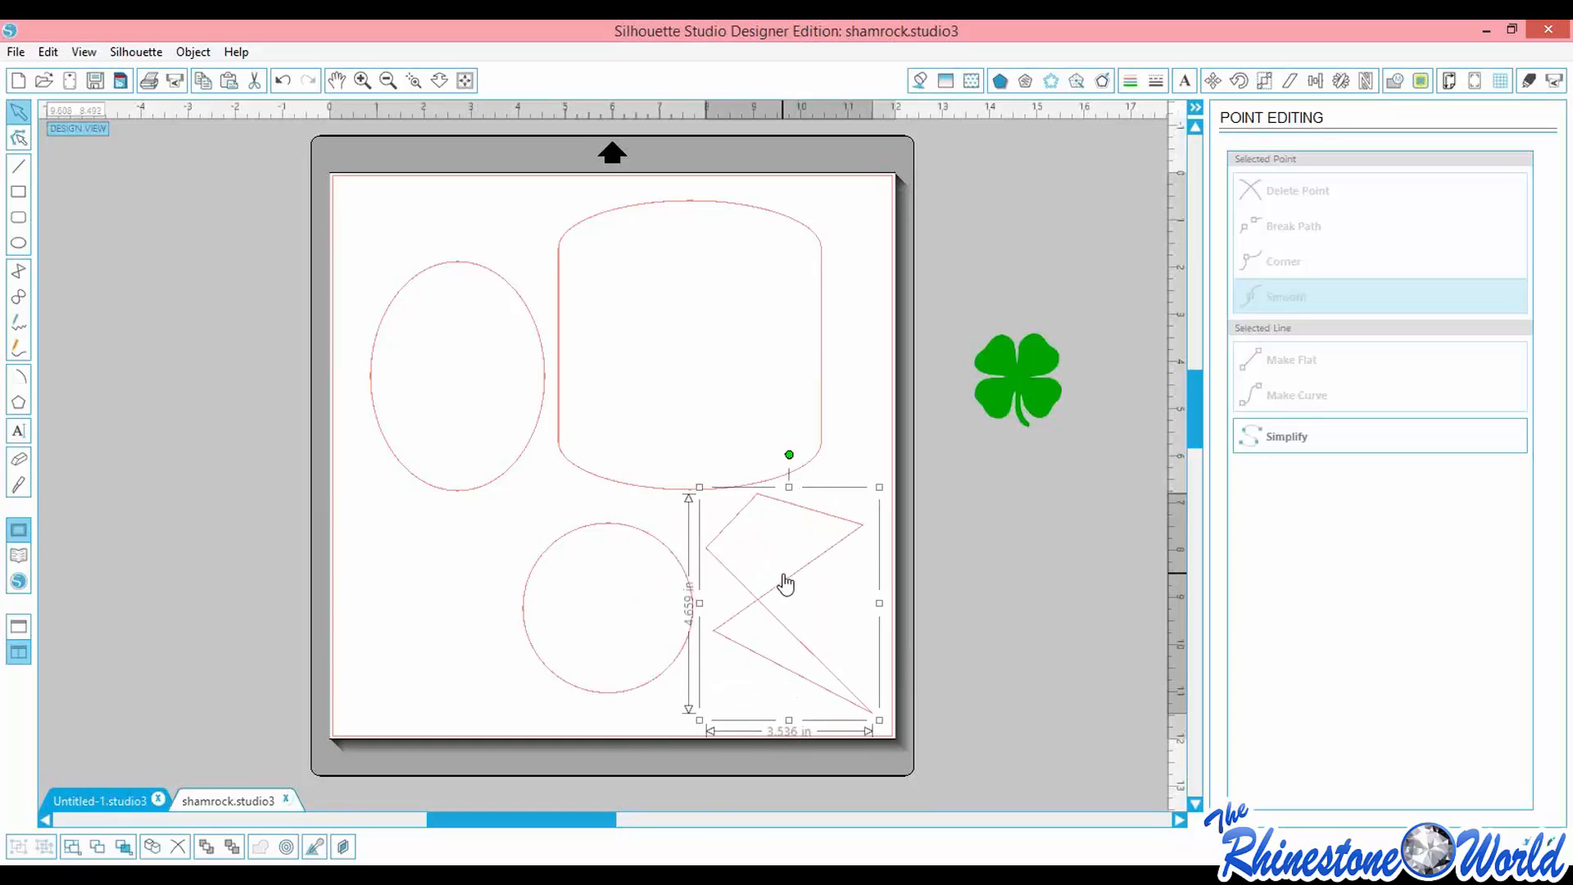
pyautogui.press('Delete')
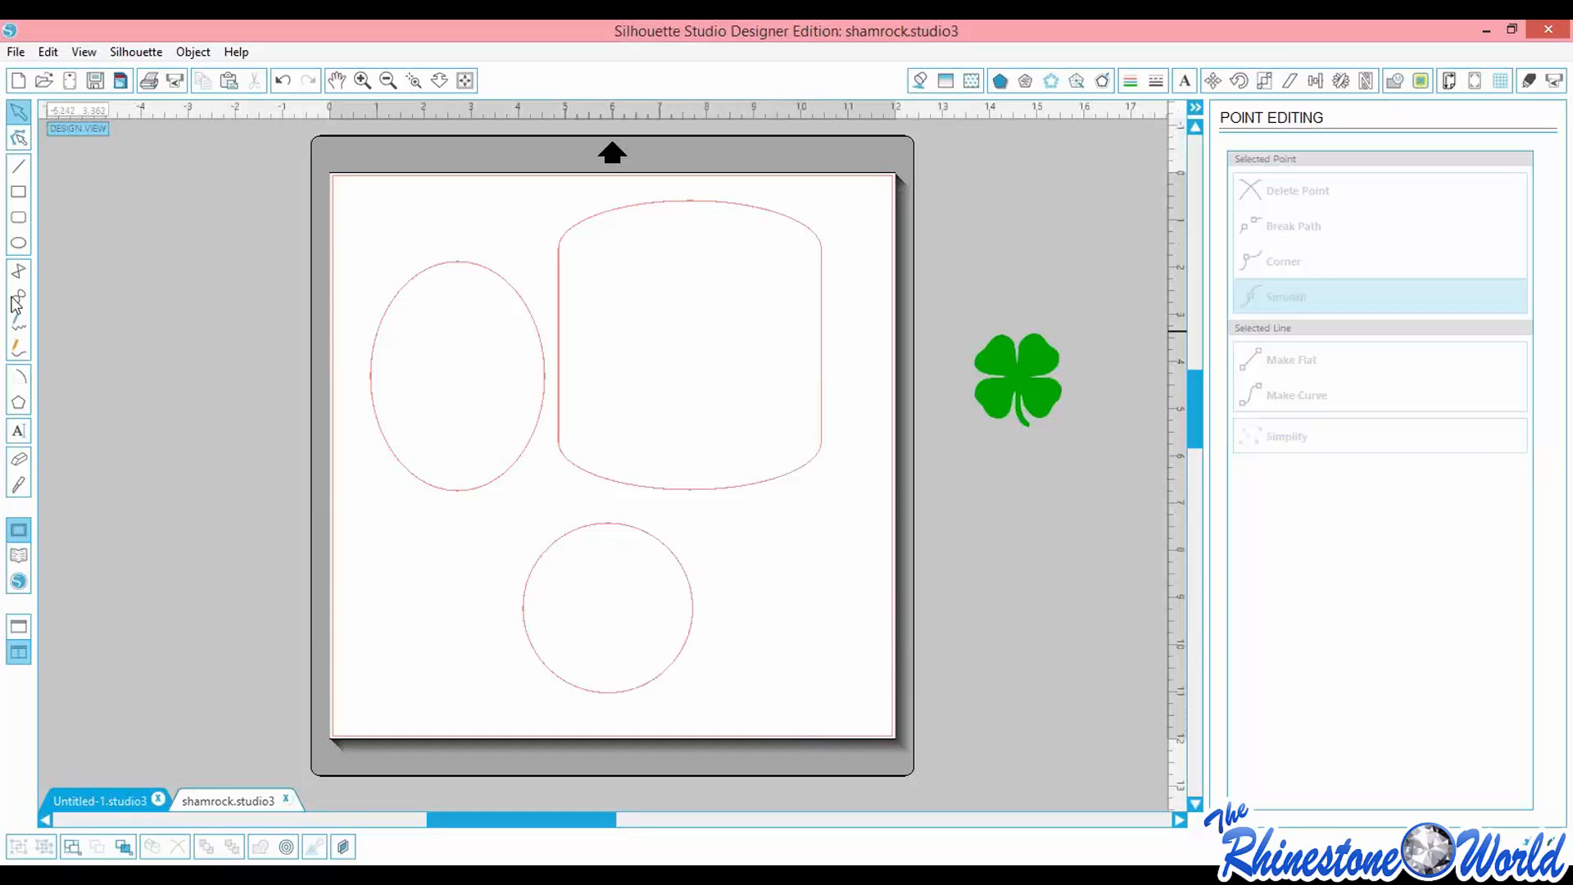
# Draw a closed curved shape through six points to the right of the circle, about 3.5 × 4.1 in
pyautogui.click(18, 300)
pyautogui.click(795, 566)
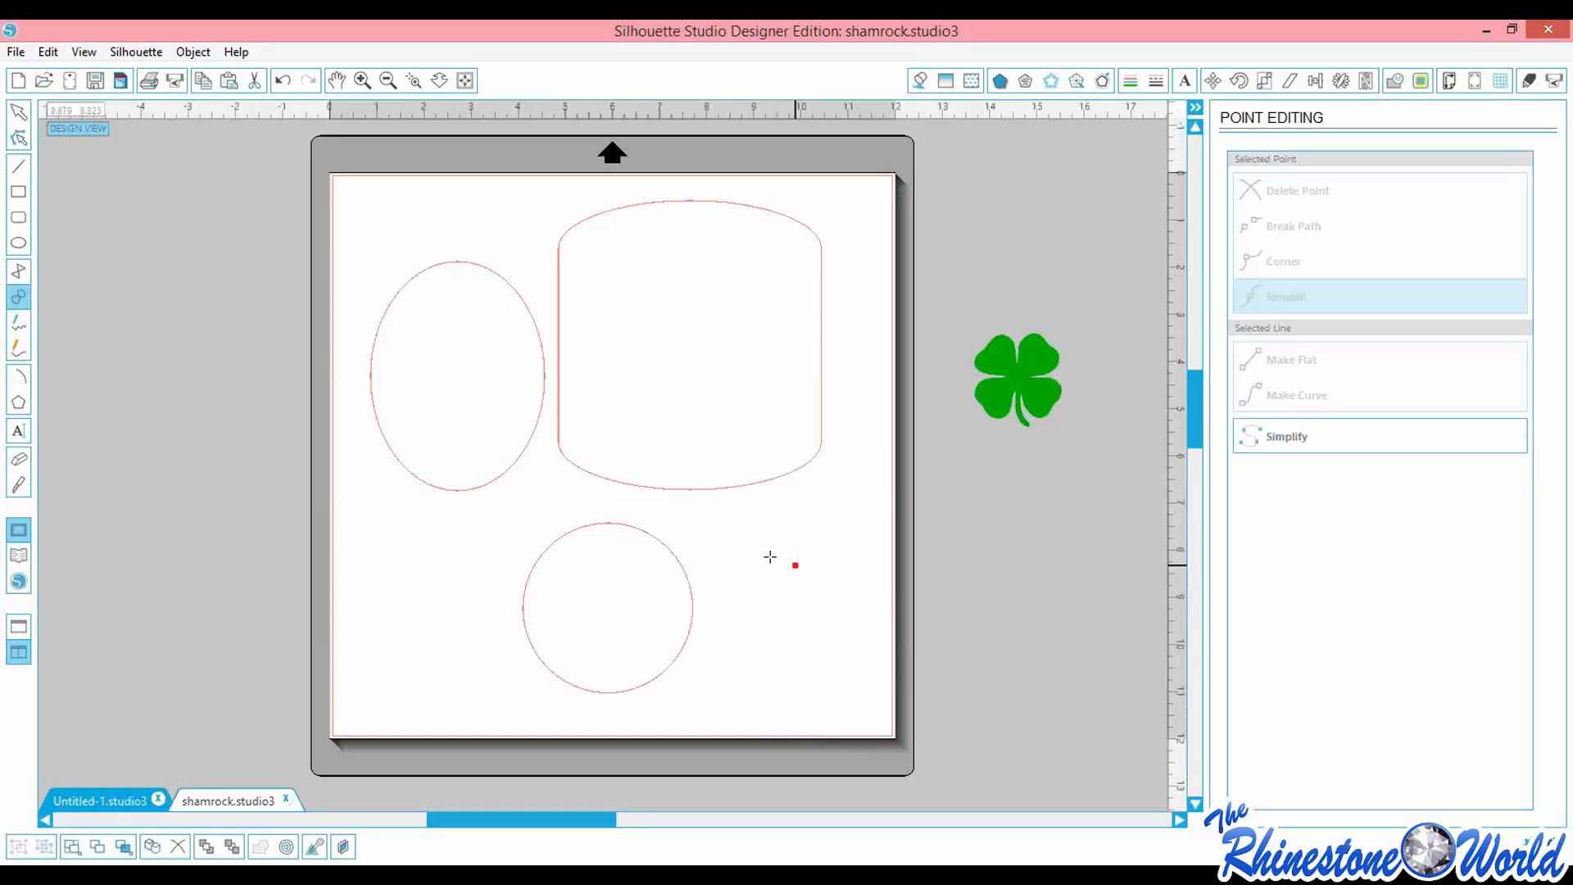
pyautogui.click(744, 507)
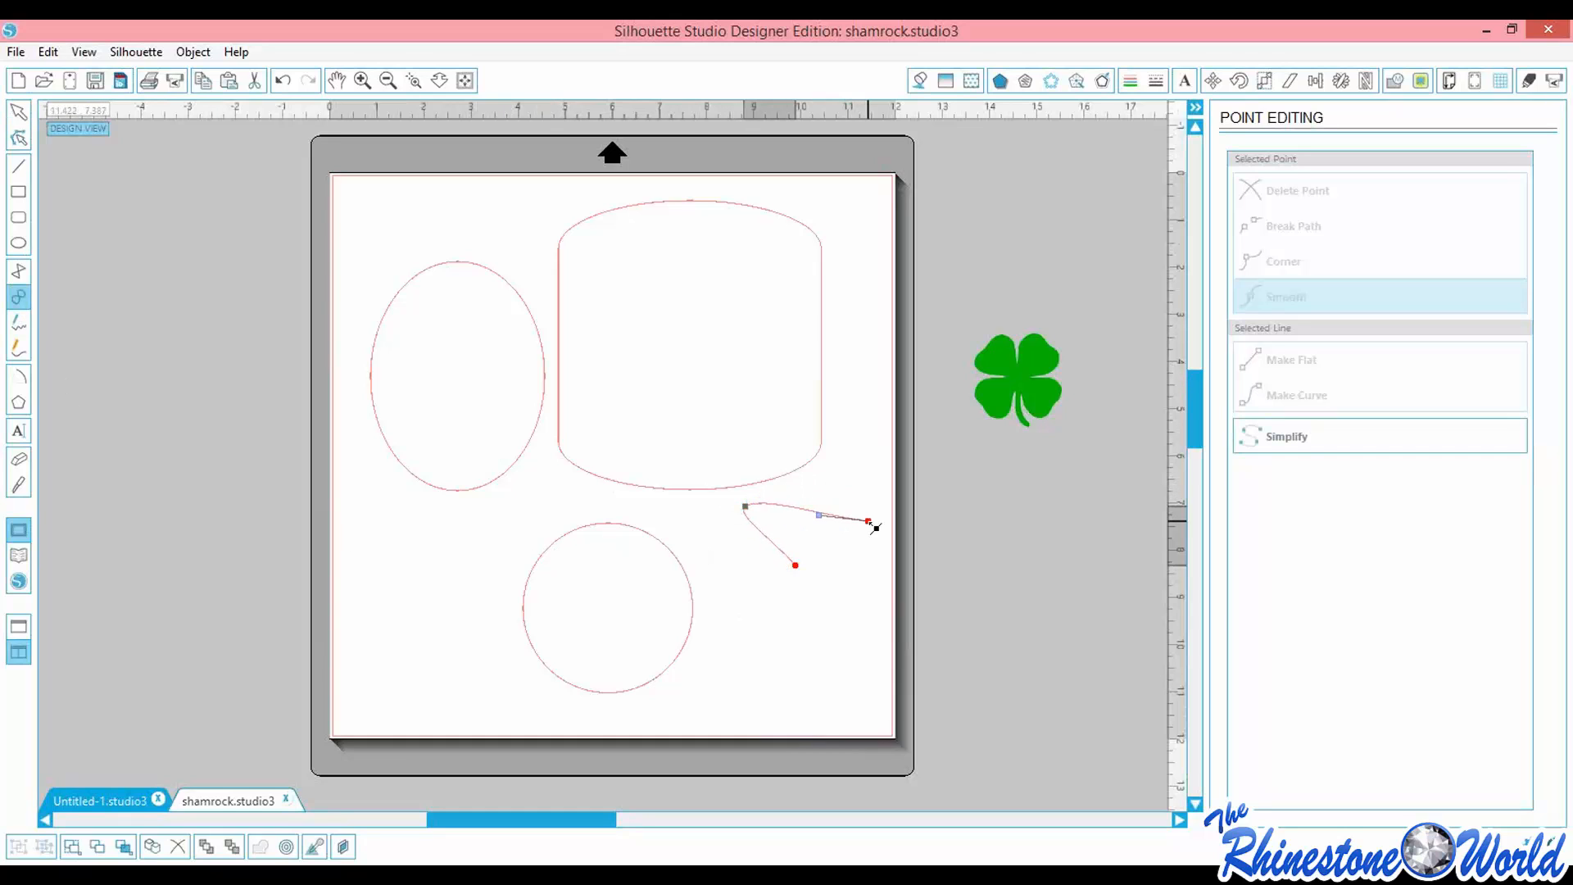
pyautogui.click(869, 522)
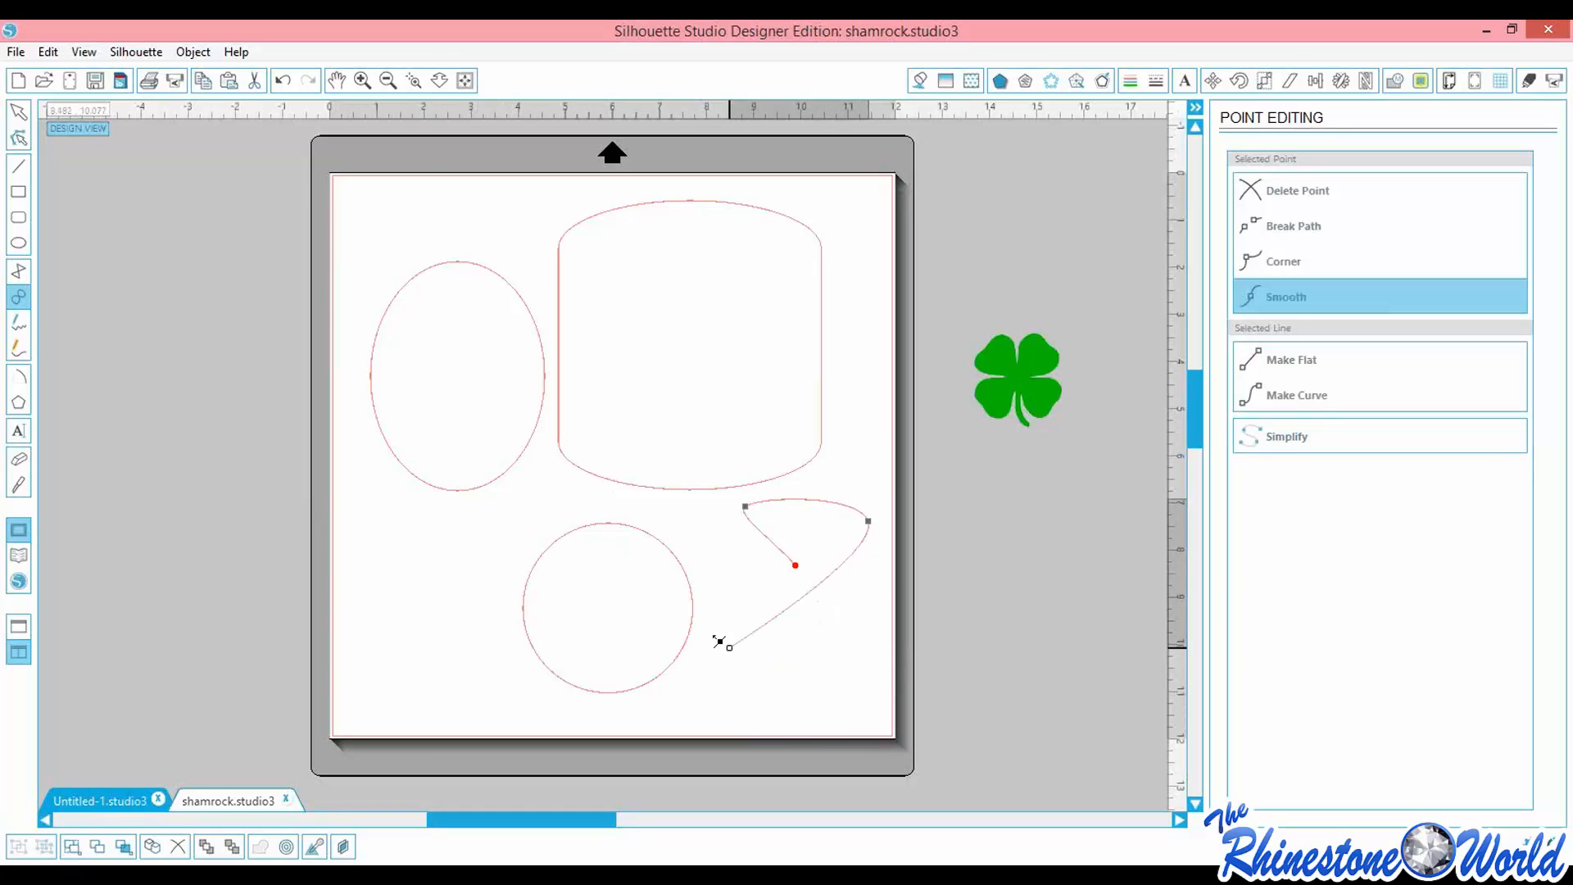
pyautogui.click(804, 693)
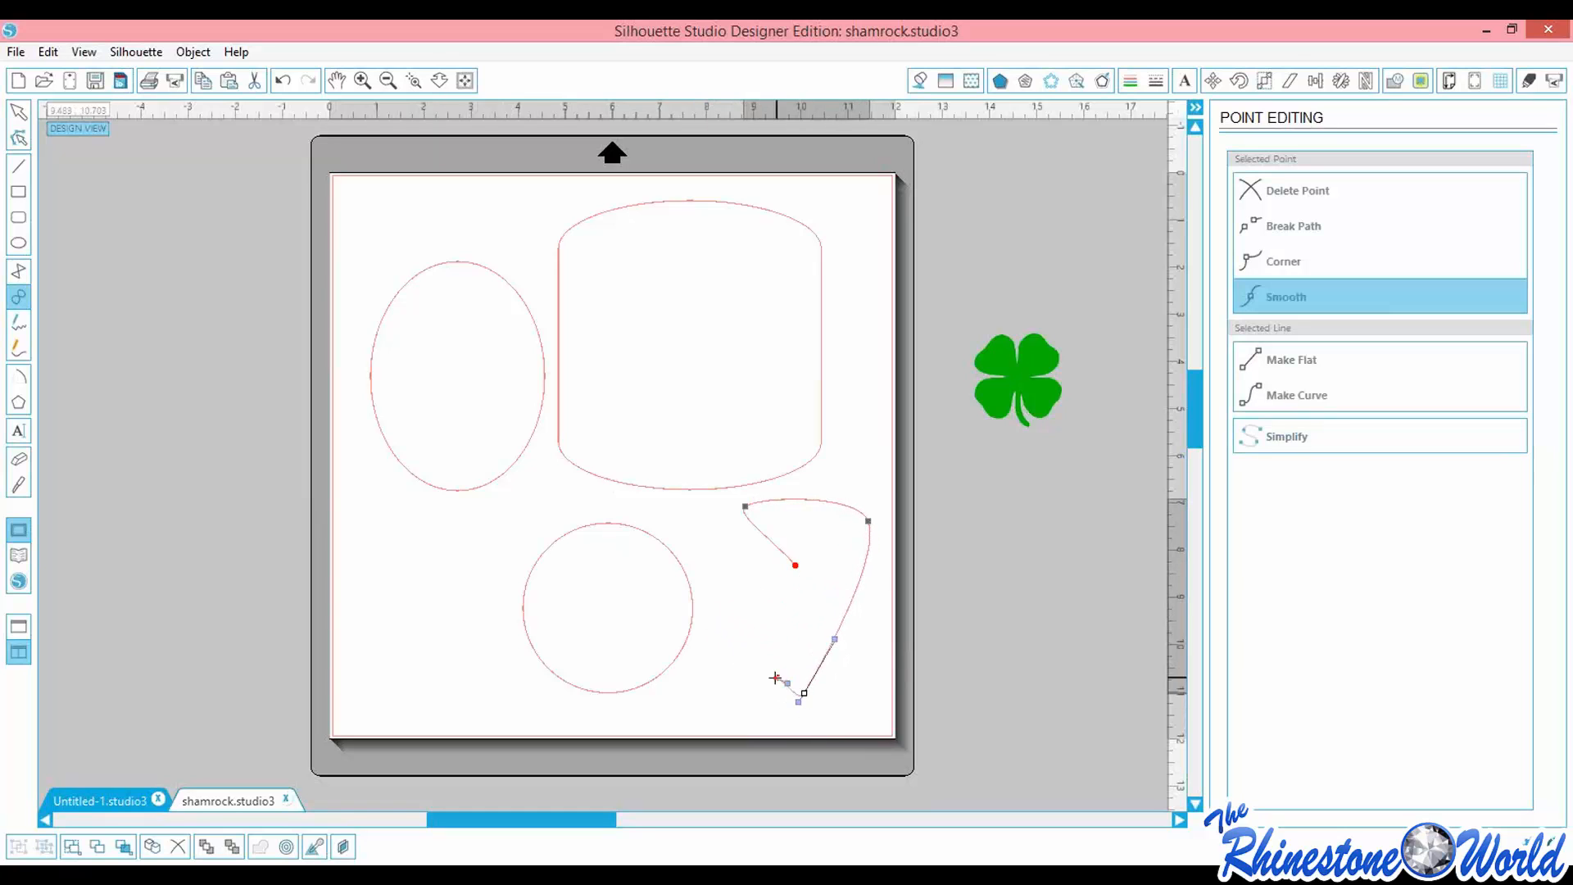
pyautogui.click(705, 584)
pyautogui.click(795, 565)
# Draw a second, smaller closed curved shape overlapping the first one
pyautogui.click(785, 636)
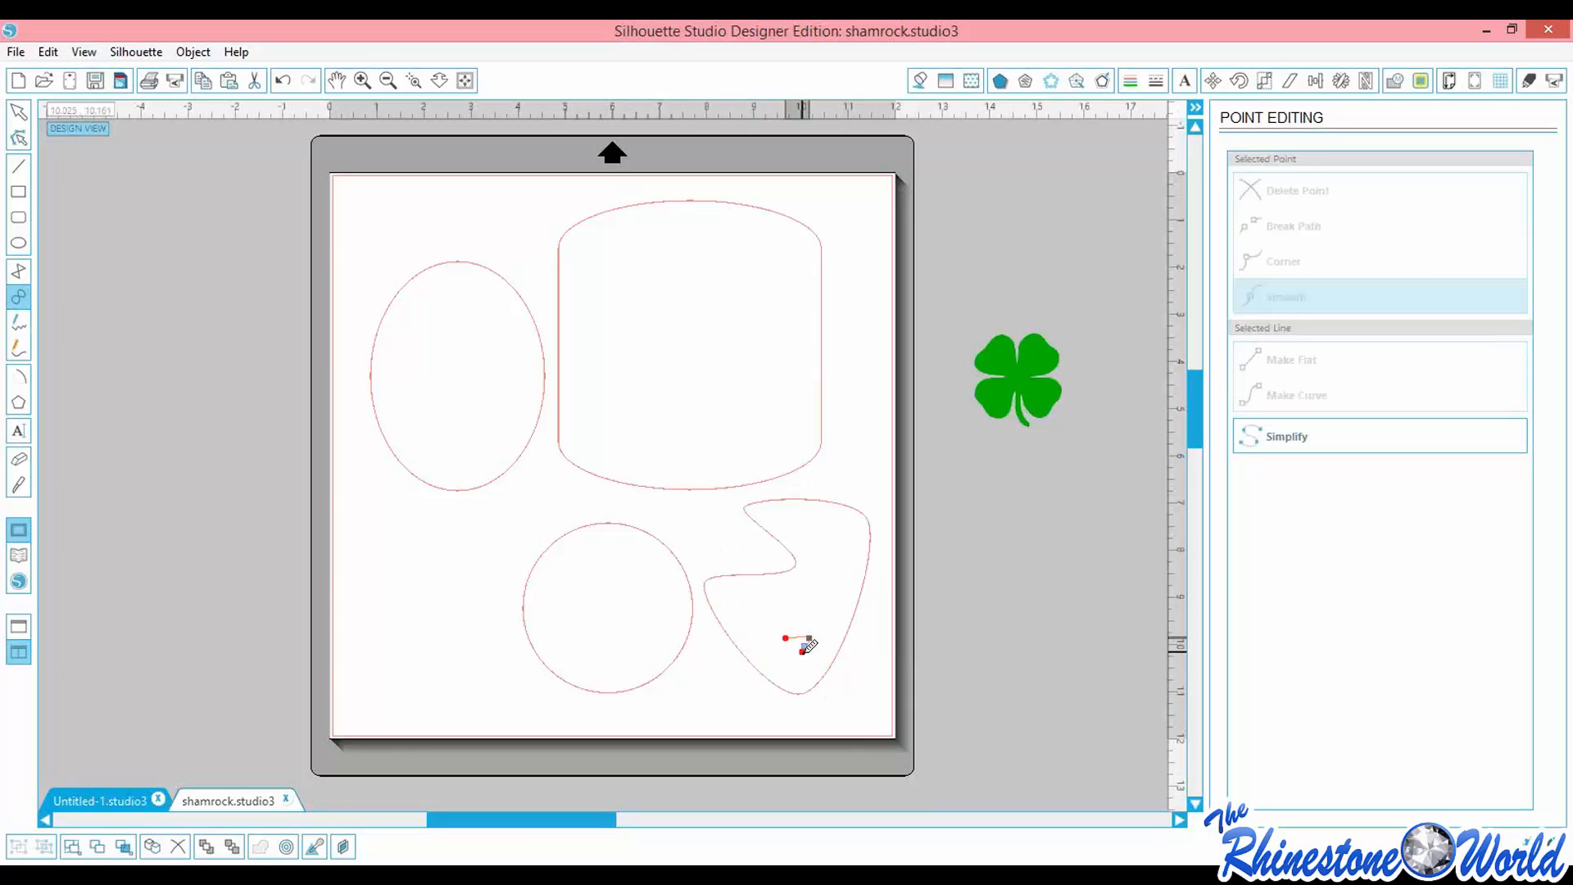
pyautogui.click(798, 508)
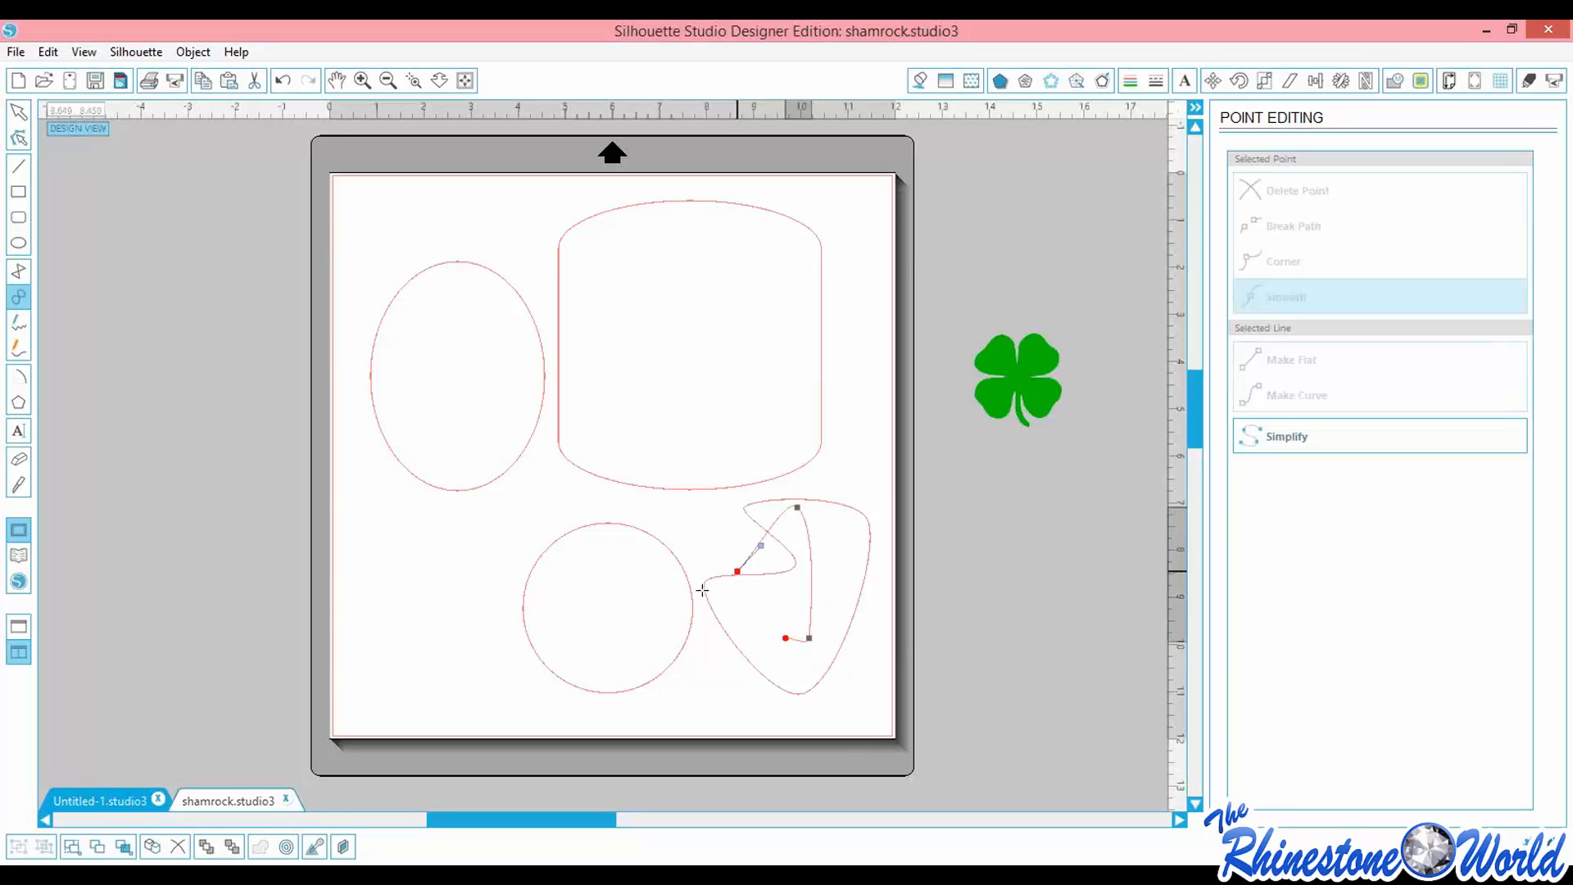
pyautogui.moveTo(703, 590); pyautogui.dragTo(662, 633)
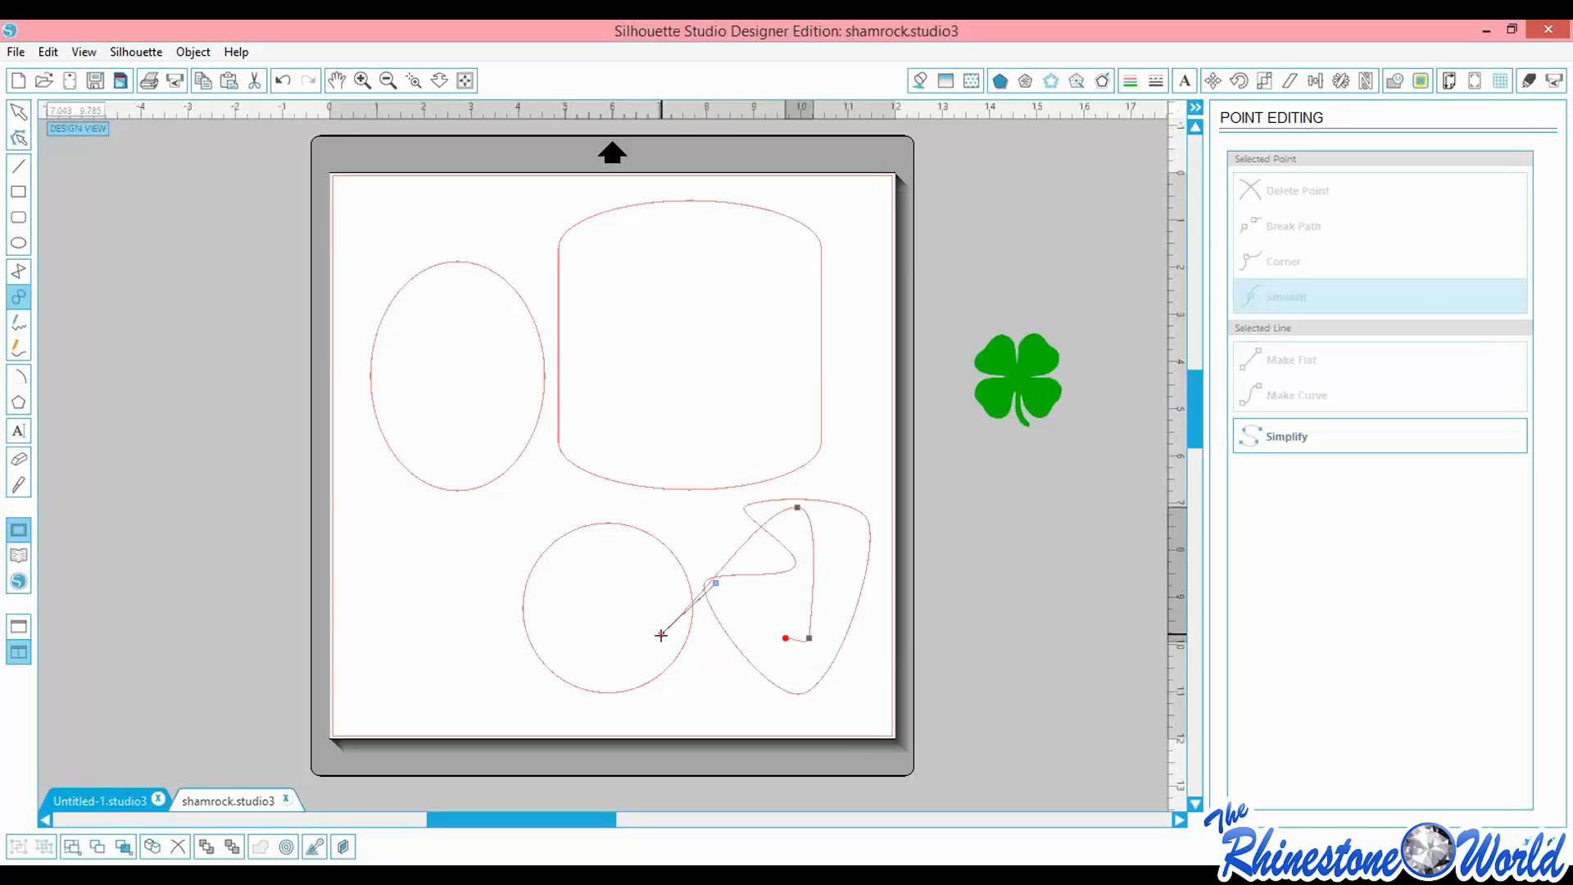
pyautogui.moveTo(662, 634); pyautogui.dragTo(40, 481)
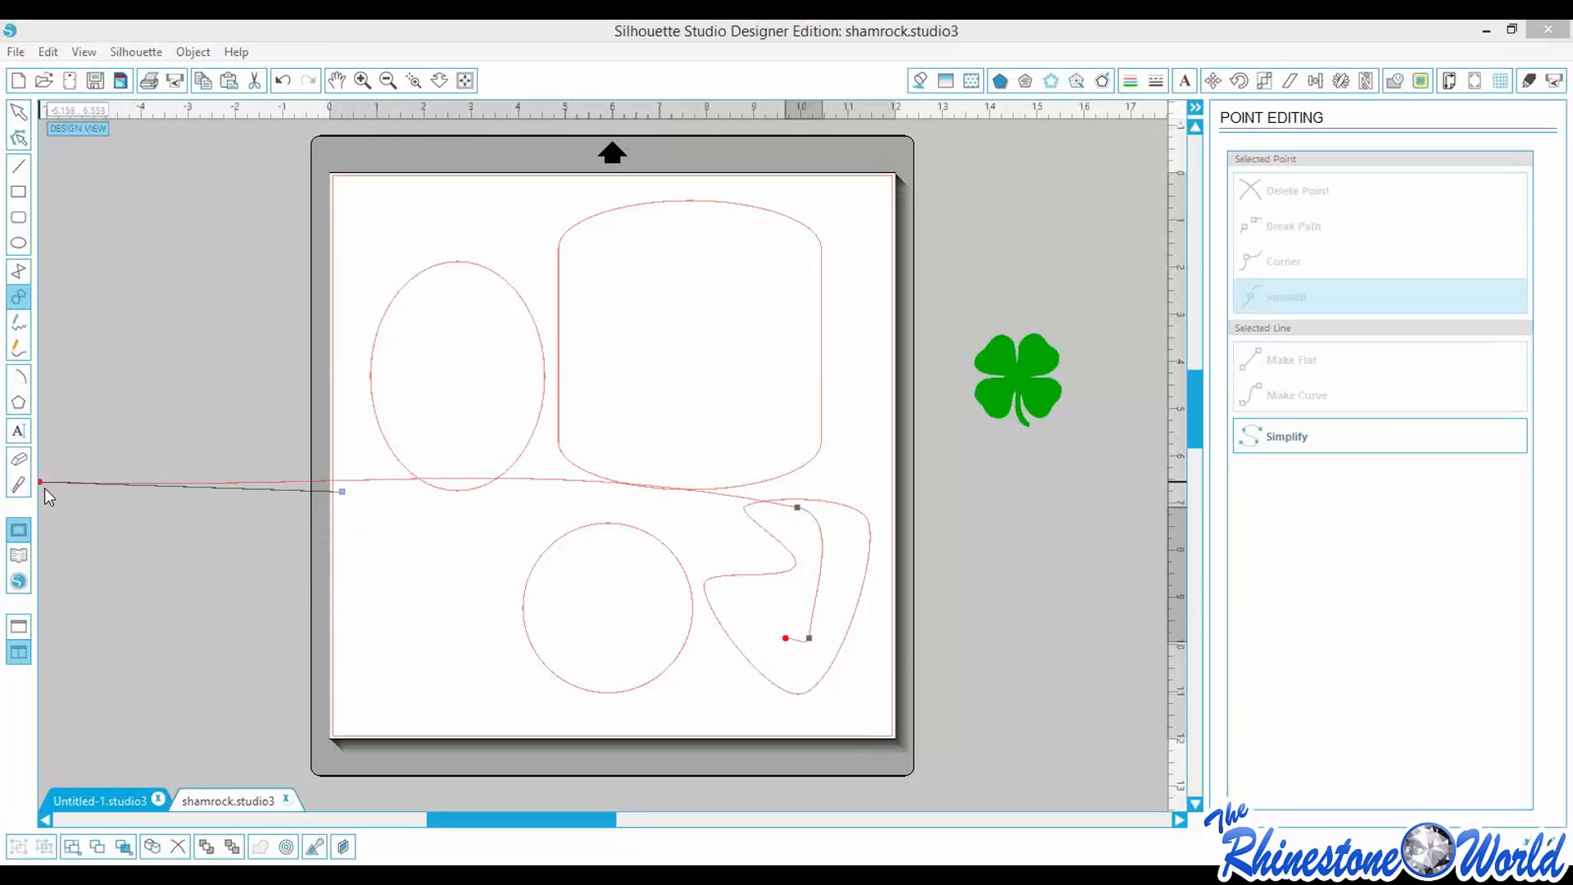
pyautogui.moveTo(45, 489); pyautogui.dragTo(716, 556)
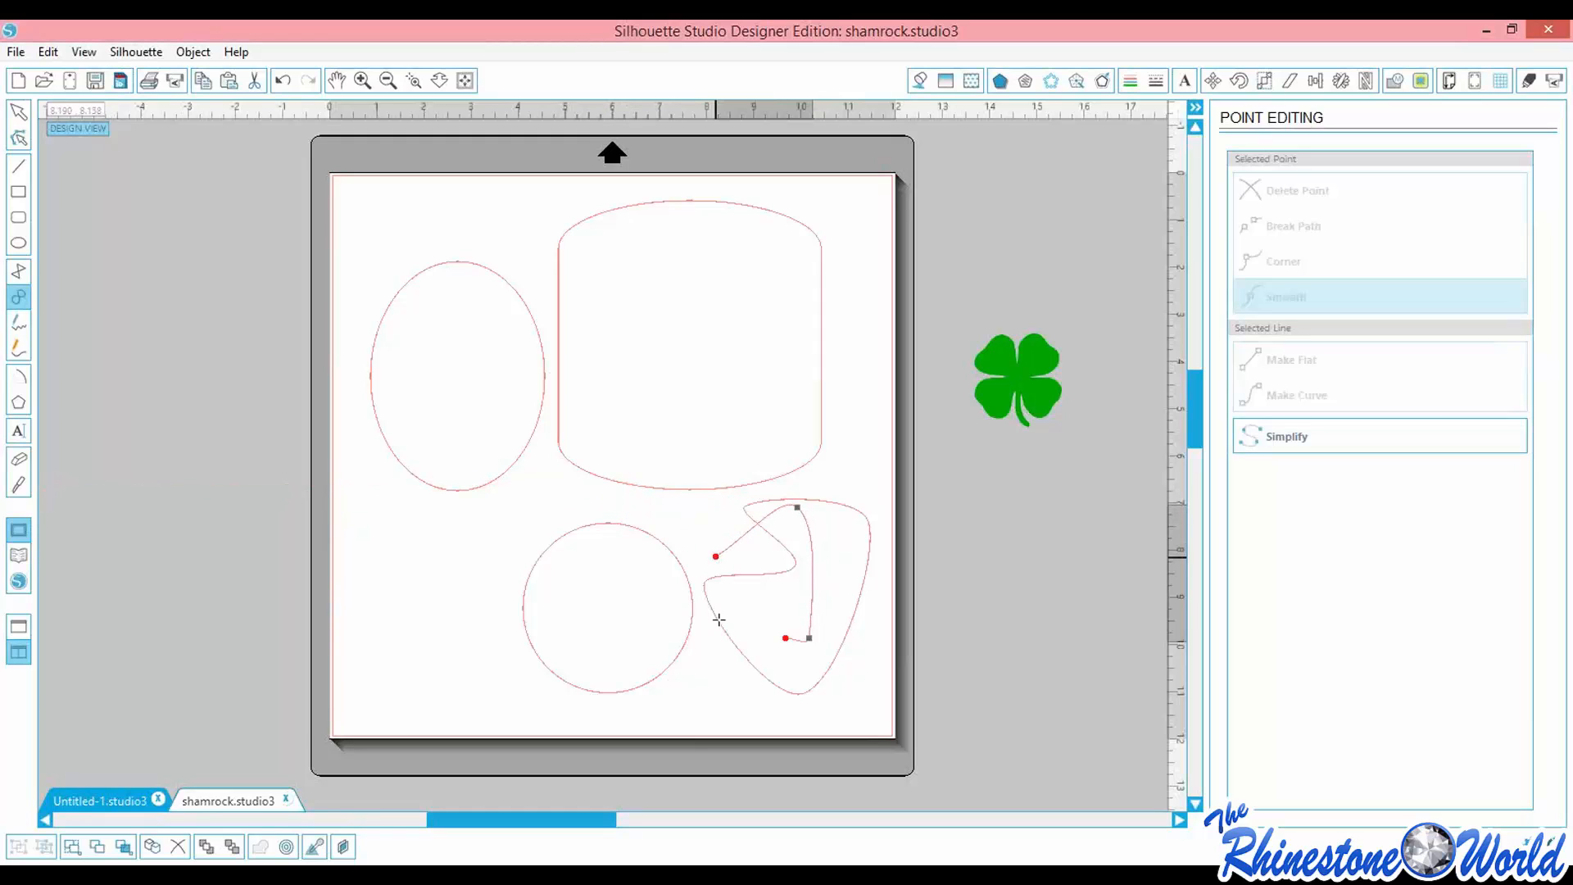
pyautogui.moveTo(718, 620); pyautogui.dragTo(789, 640)
# Delete both curved shapes to the right of the circle
pyautogui.click(27, 121)
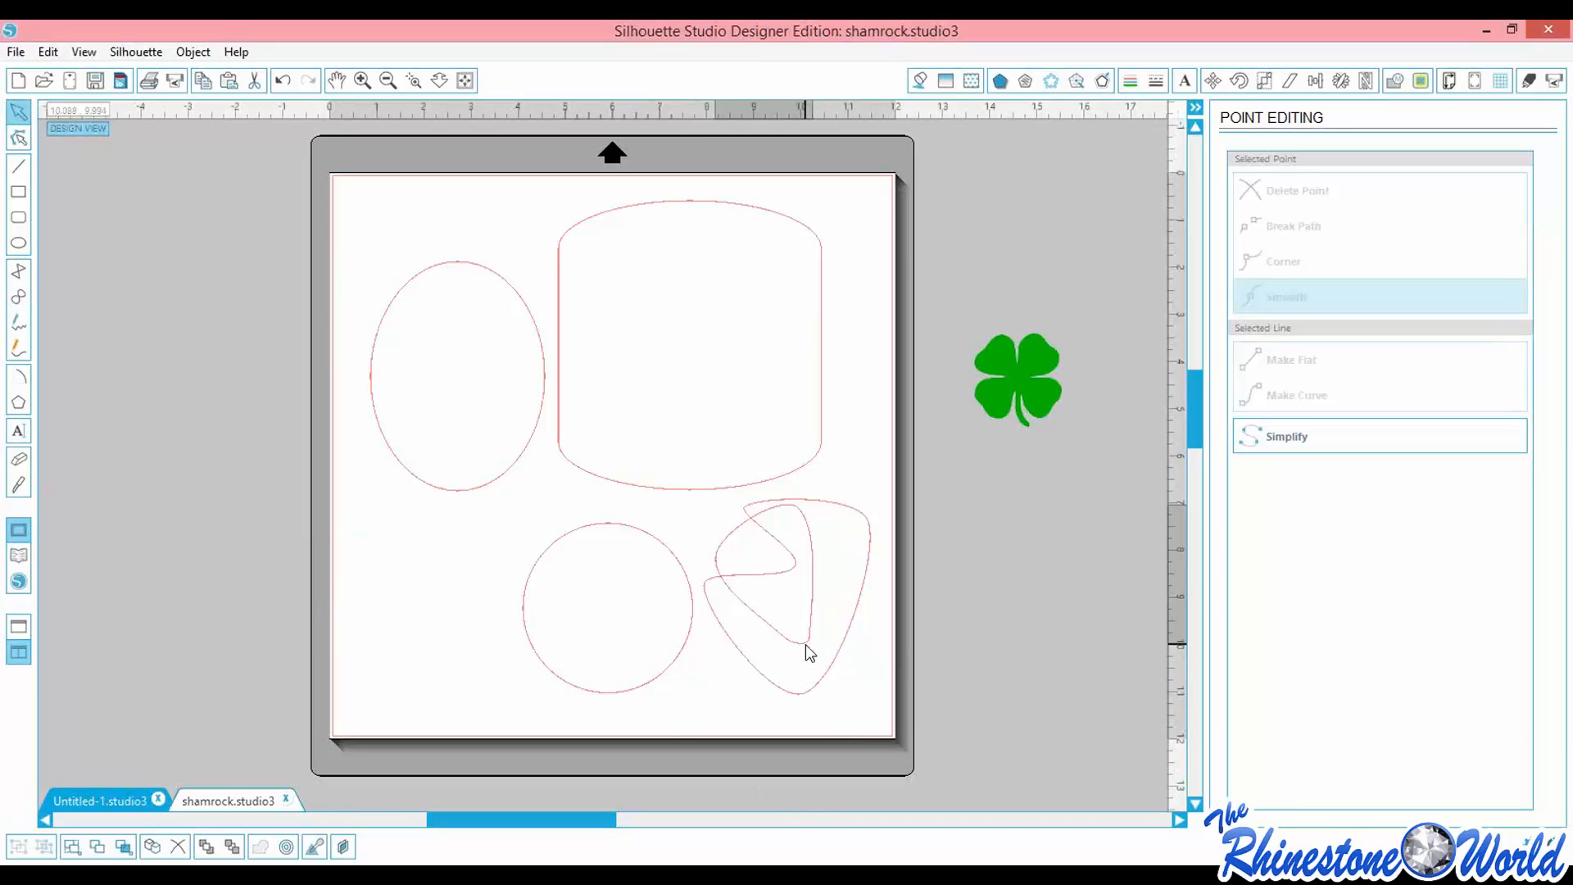
pyautogui.click(806, 694)
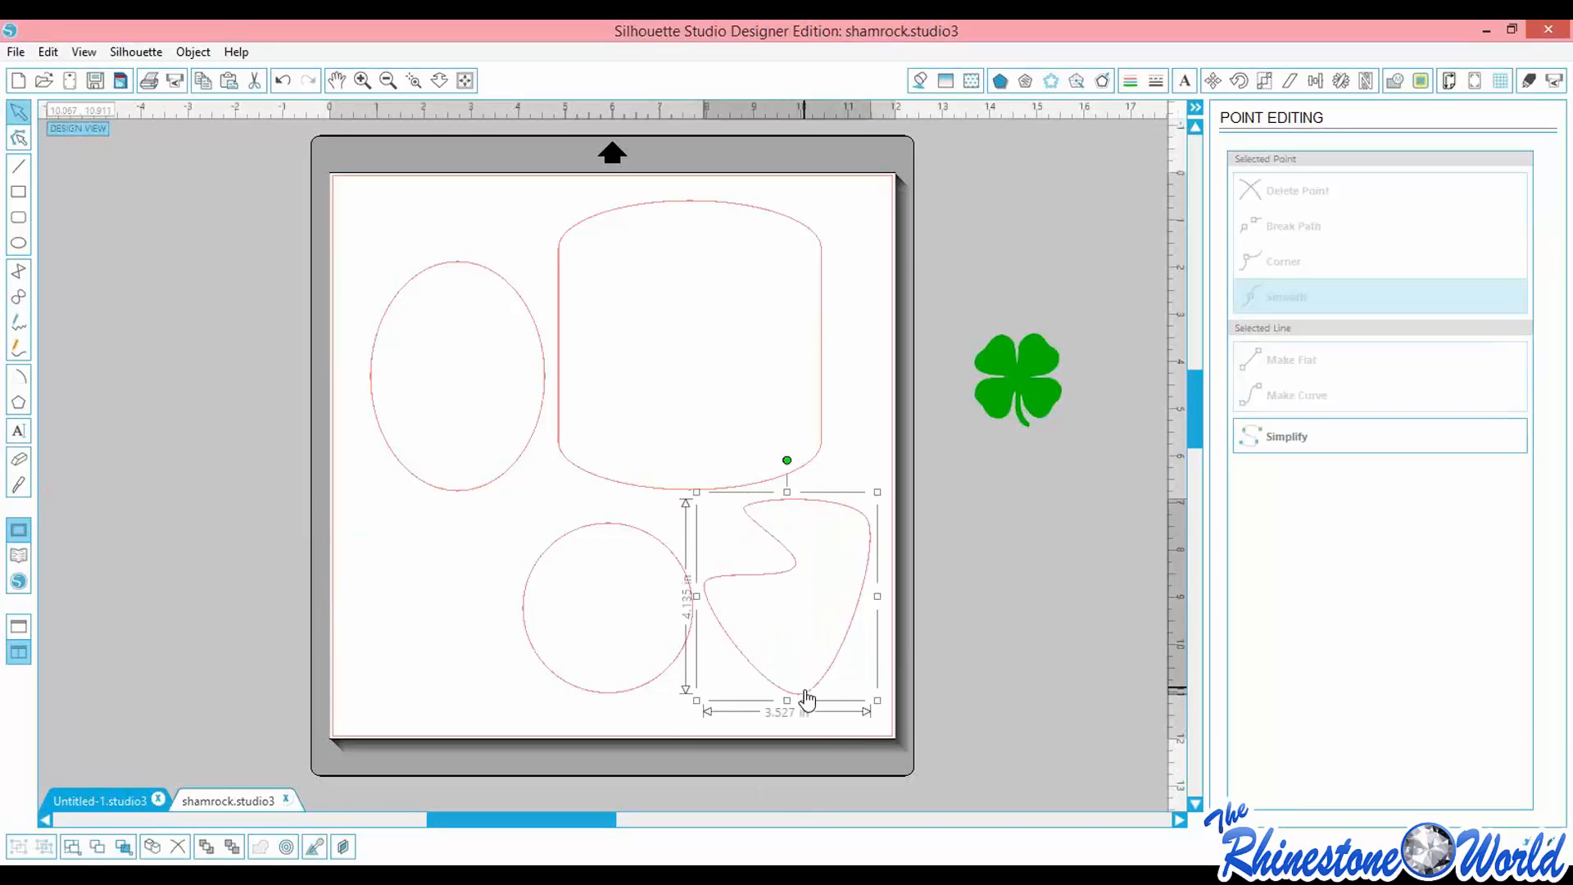
pyautogui.press('Delete')
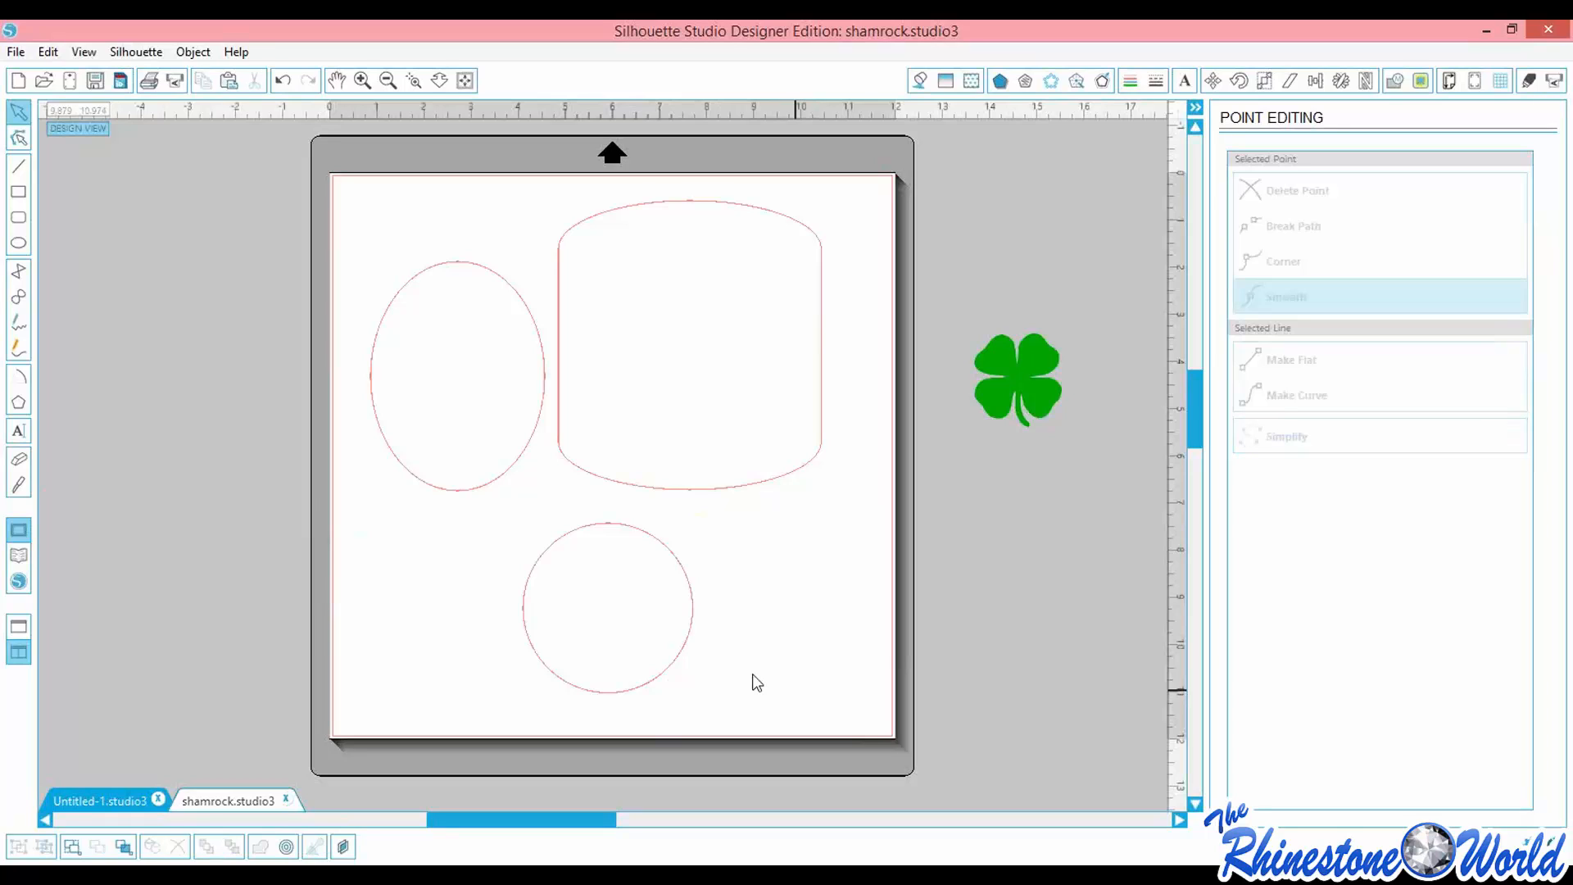
# Draw a closed, winding freehand shape to the right of the circle with the Draw Freehand tool
pyautogui.click(19, 330)
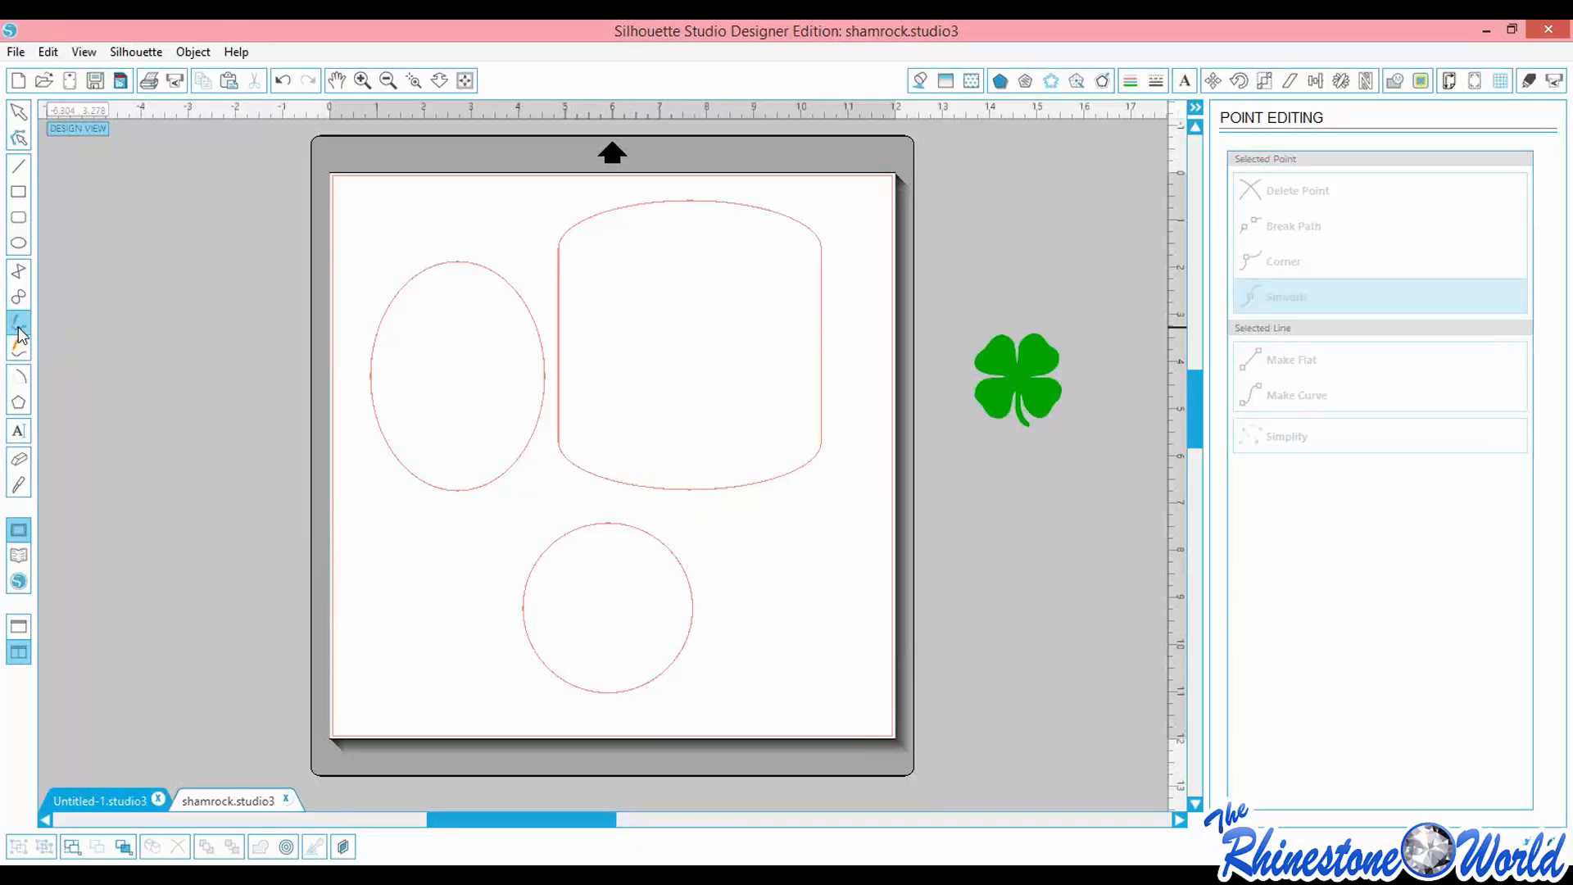
pyautogui.moveTo(742, 594)
pyautogui.mouseDown()
pyautogui.moveTo(823, 557)
pyautogui.moveTo(790, 525)
pyautogui.moveTo(723, 539)
pyautogui.moveTo(692, 511)
pyautogui.moveTo(732, 679)
pyautogui.moveTo(807, 707)
pyautogui.moveTo(809, 626)
pyautogui.moveTo(743, 595)
pyautogui.mouseUp()
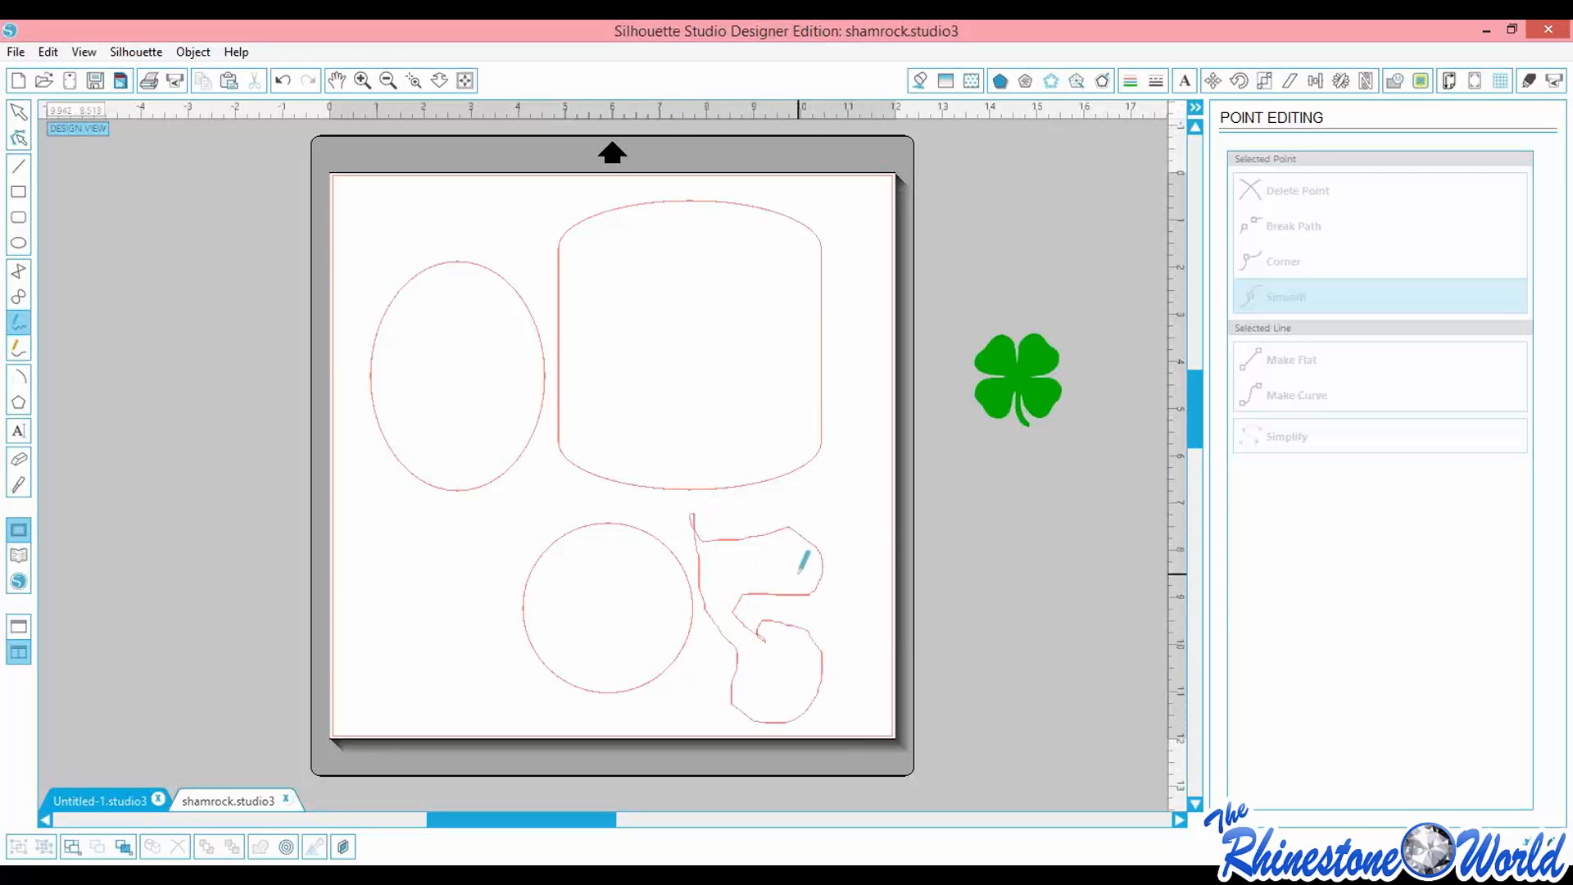
pyautogui.click(18, 111)
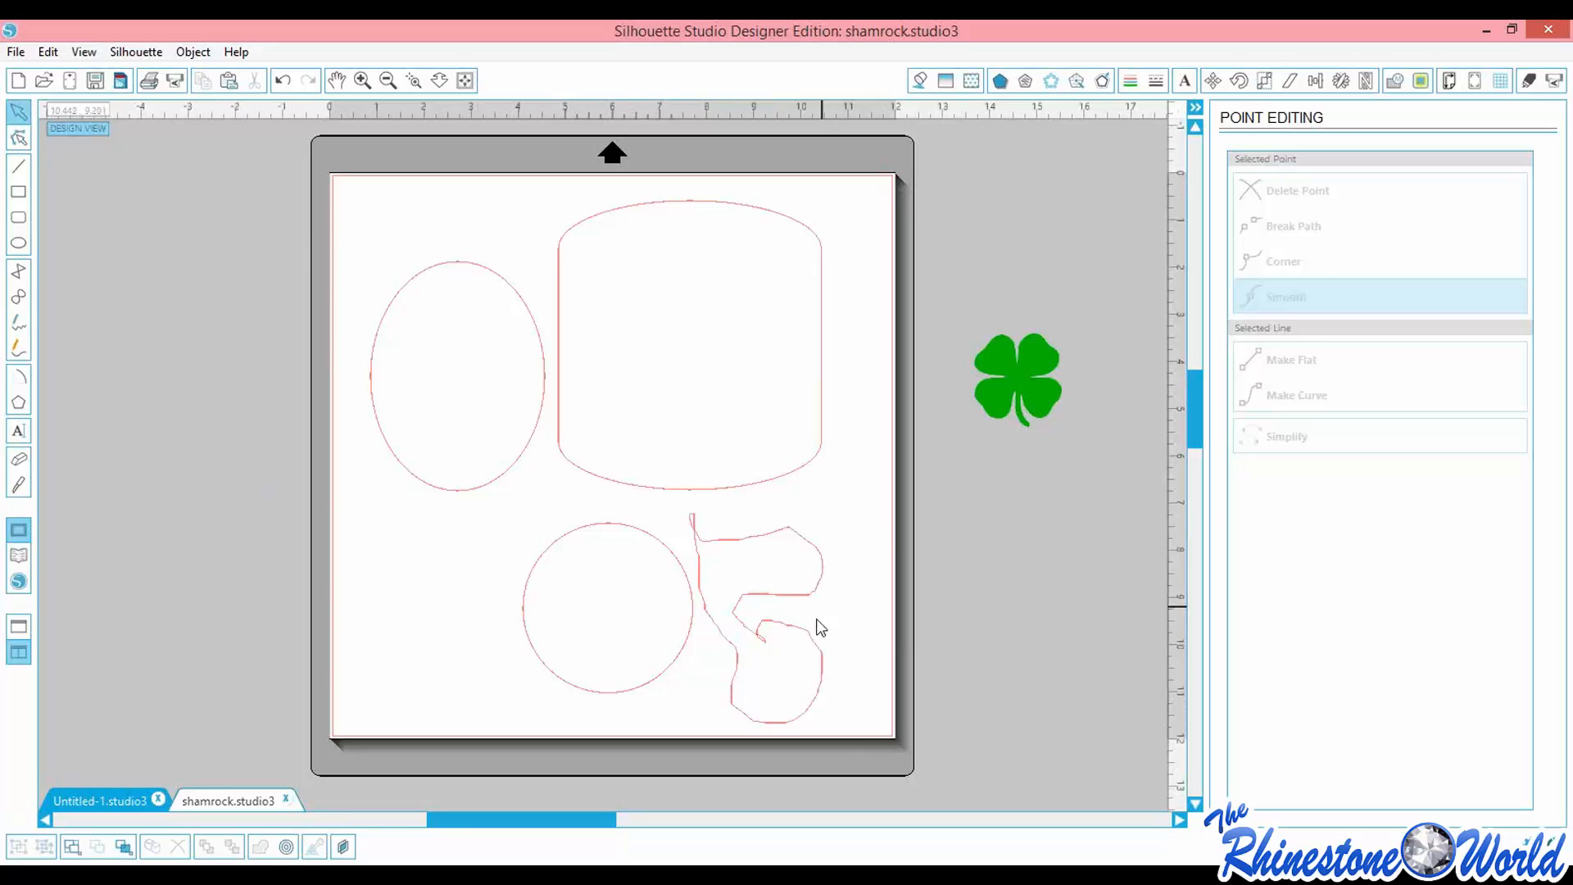
# Enlarge the freehand shape and move it so it overlaps the lower right part of the rounded rectangle
pyautogui.click(784, 640)
pyautogui.moveTo(752, 596); pyautogui.dragTo(714, 545)
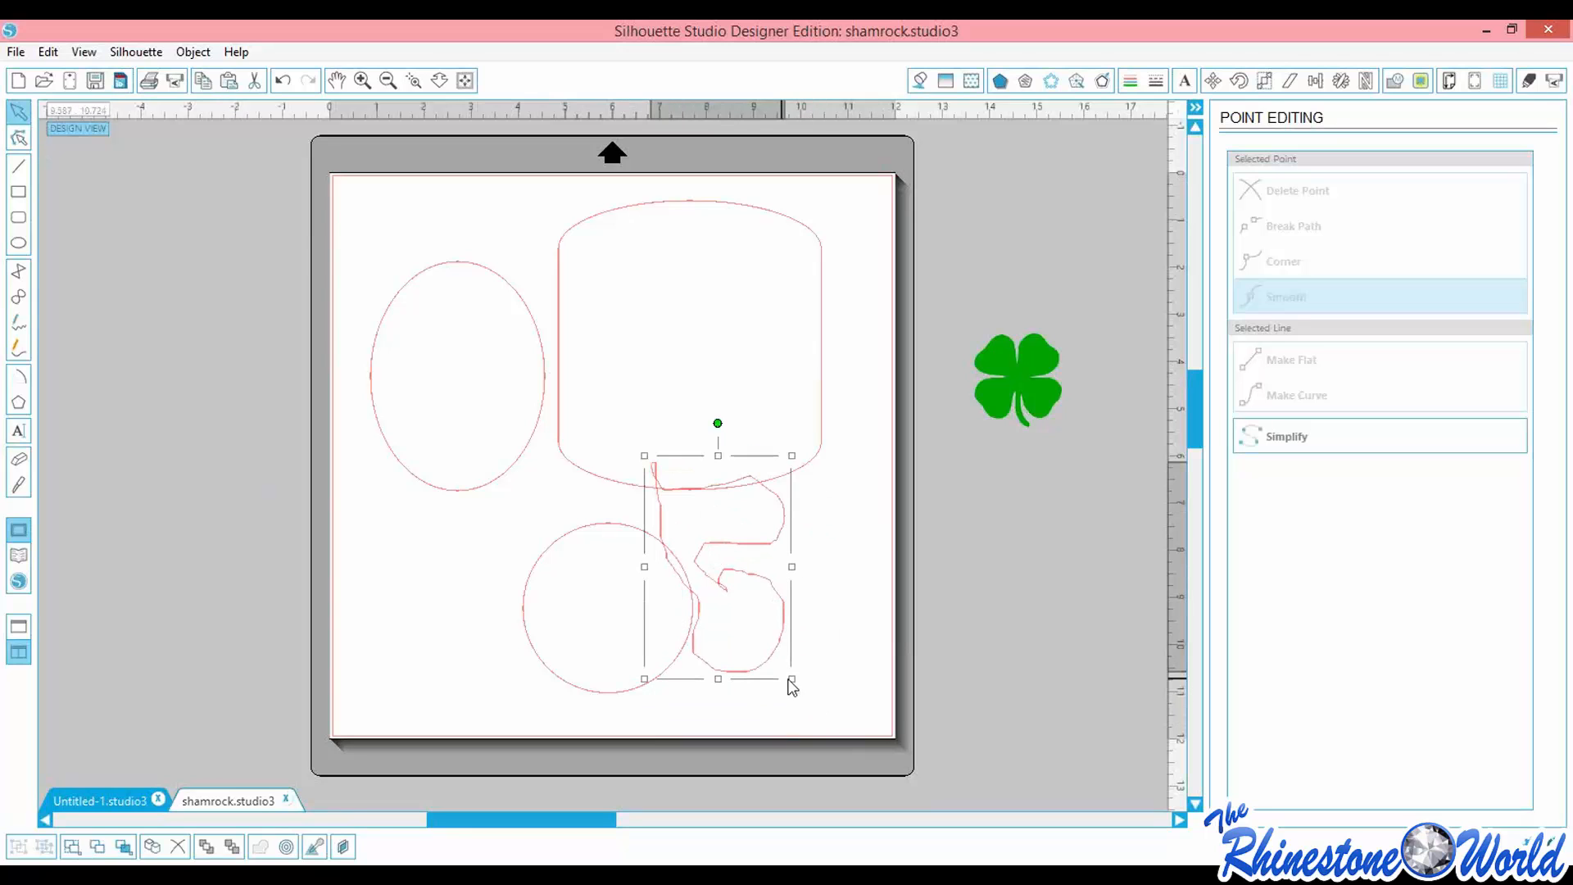
pyautogui.moveTo(792, 679); pyautogui.dragTo(921, 735)
pyautogui.moveTo(792, 590)
pyautogui.mouseDown()
pyautogui.moveTo(751, 538)
pyautogui.moveTo(734, 376)
pyautogui.moveTo(762, 340)
pyautogui.mouseUp()
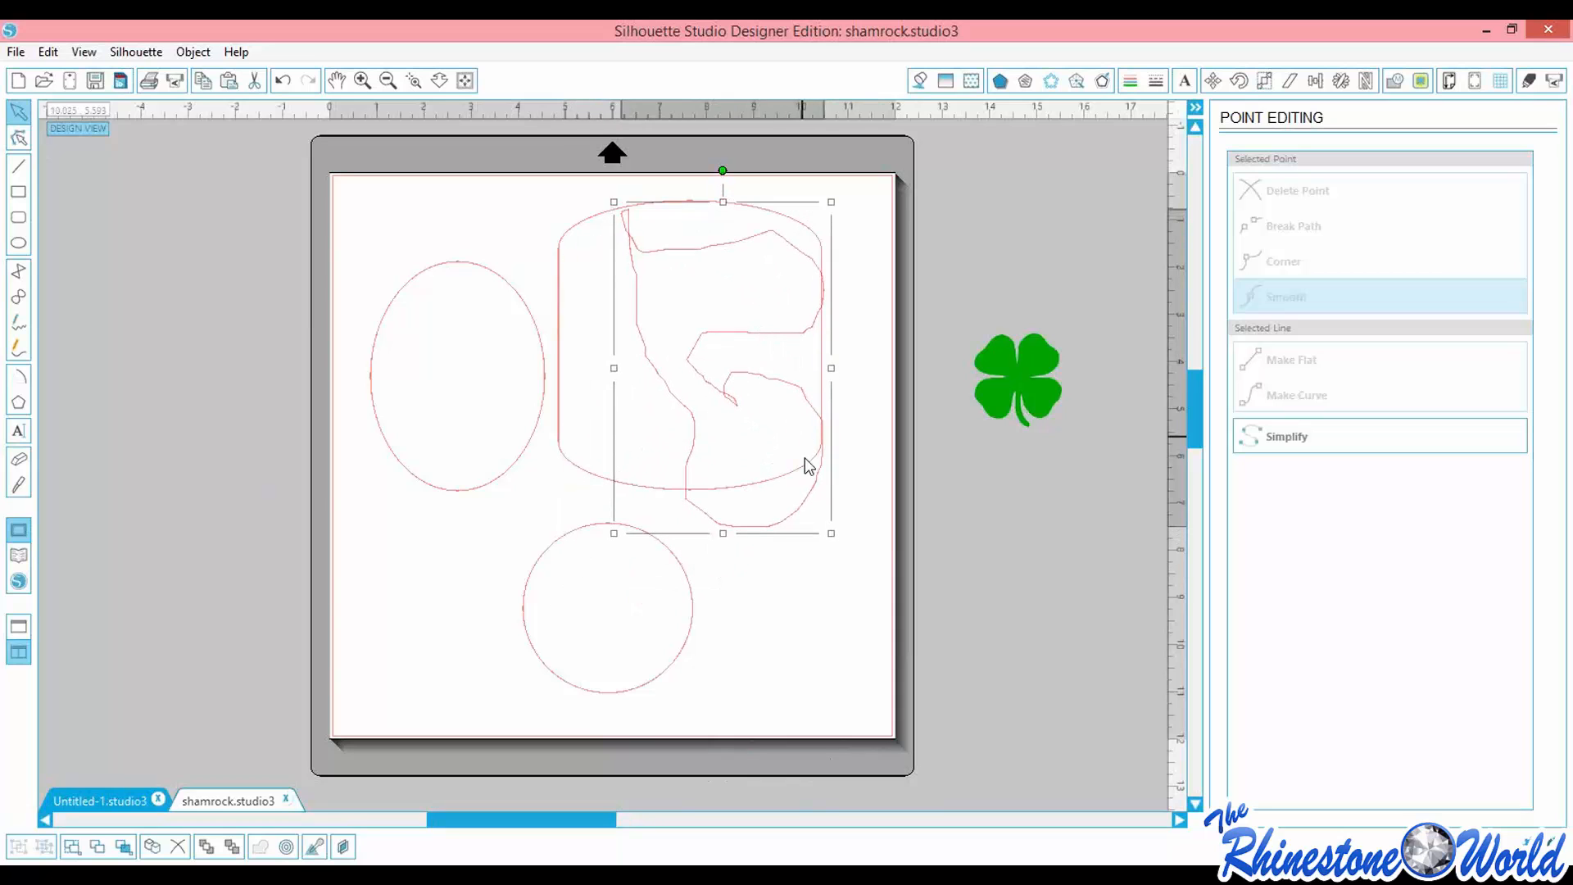
pyautogui.moveTo(724, 527)
pyautogui.mouseDown()
pyautogui.moveTo(695, 592)
pyautogui.moveTo(779, 660)
pyautogui.mouseUp()
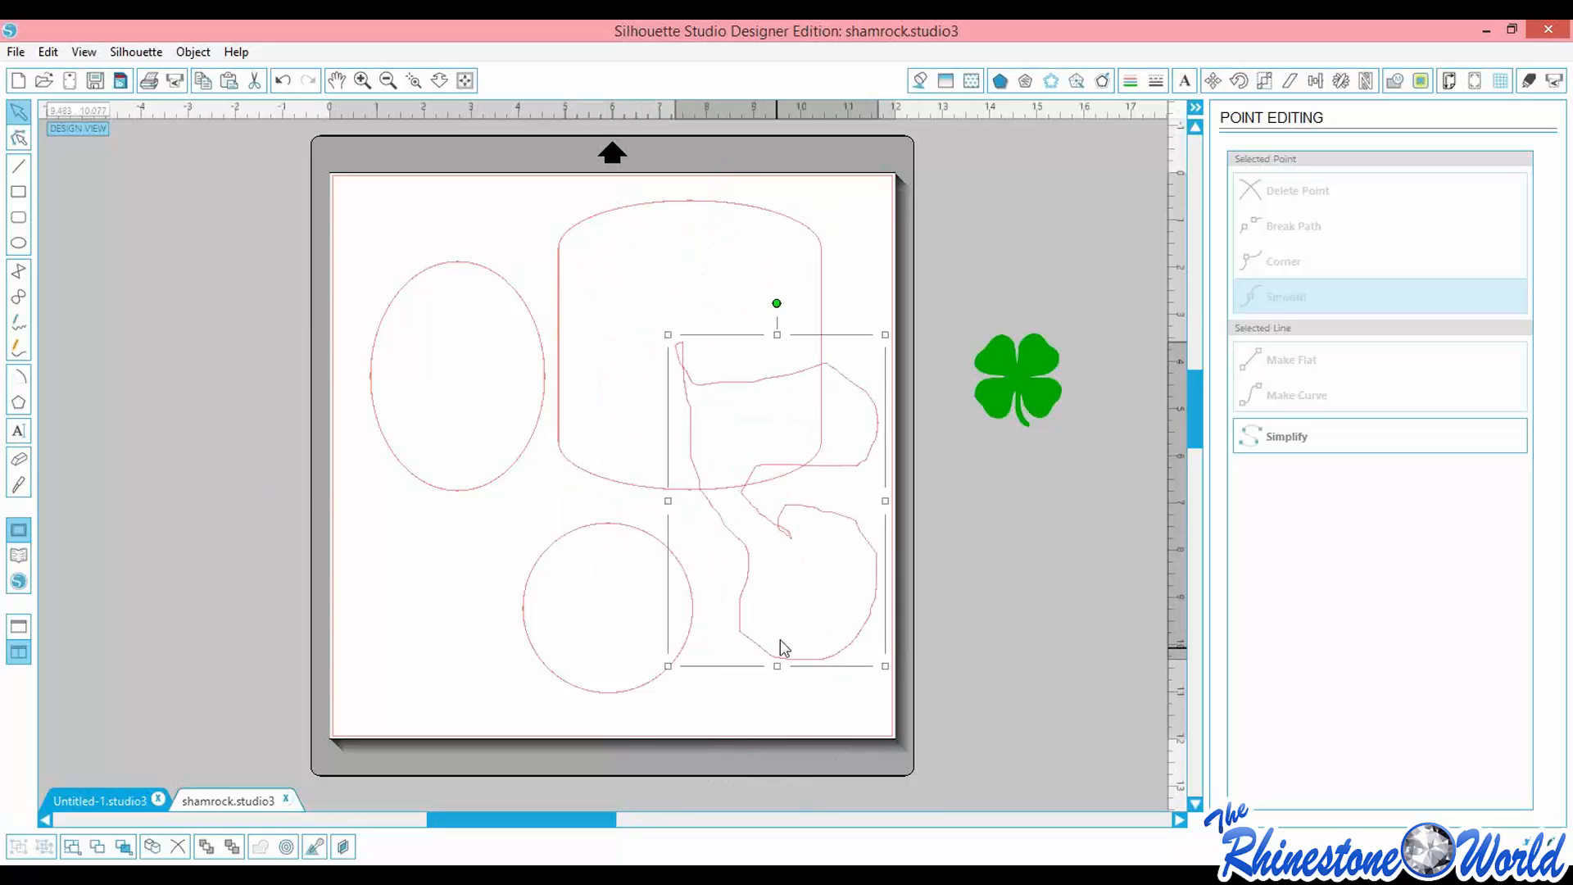
# Delete the freehand shape, the circle and the rounded rectangle, keeping only the tall ellipse on the page
pyautogui.press('Delete')
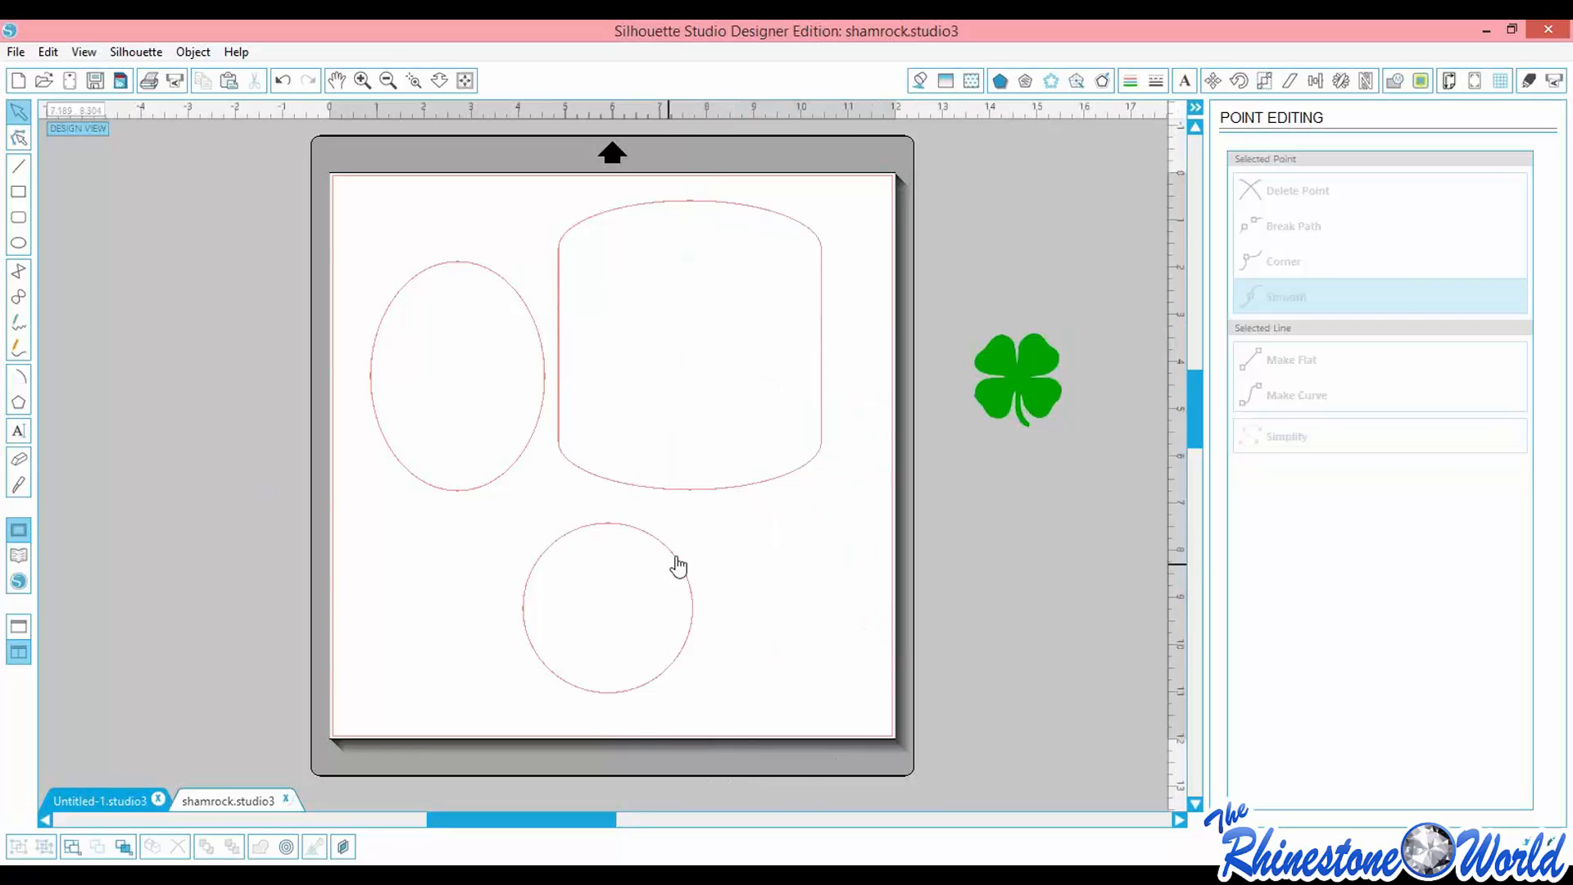
pyautogui.click(672, 565)
pyautogui.press('Delete')
pyautogui.click(672, 490)
pyautogui.press('Delete')
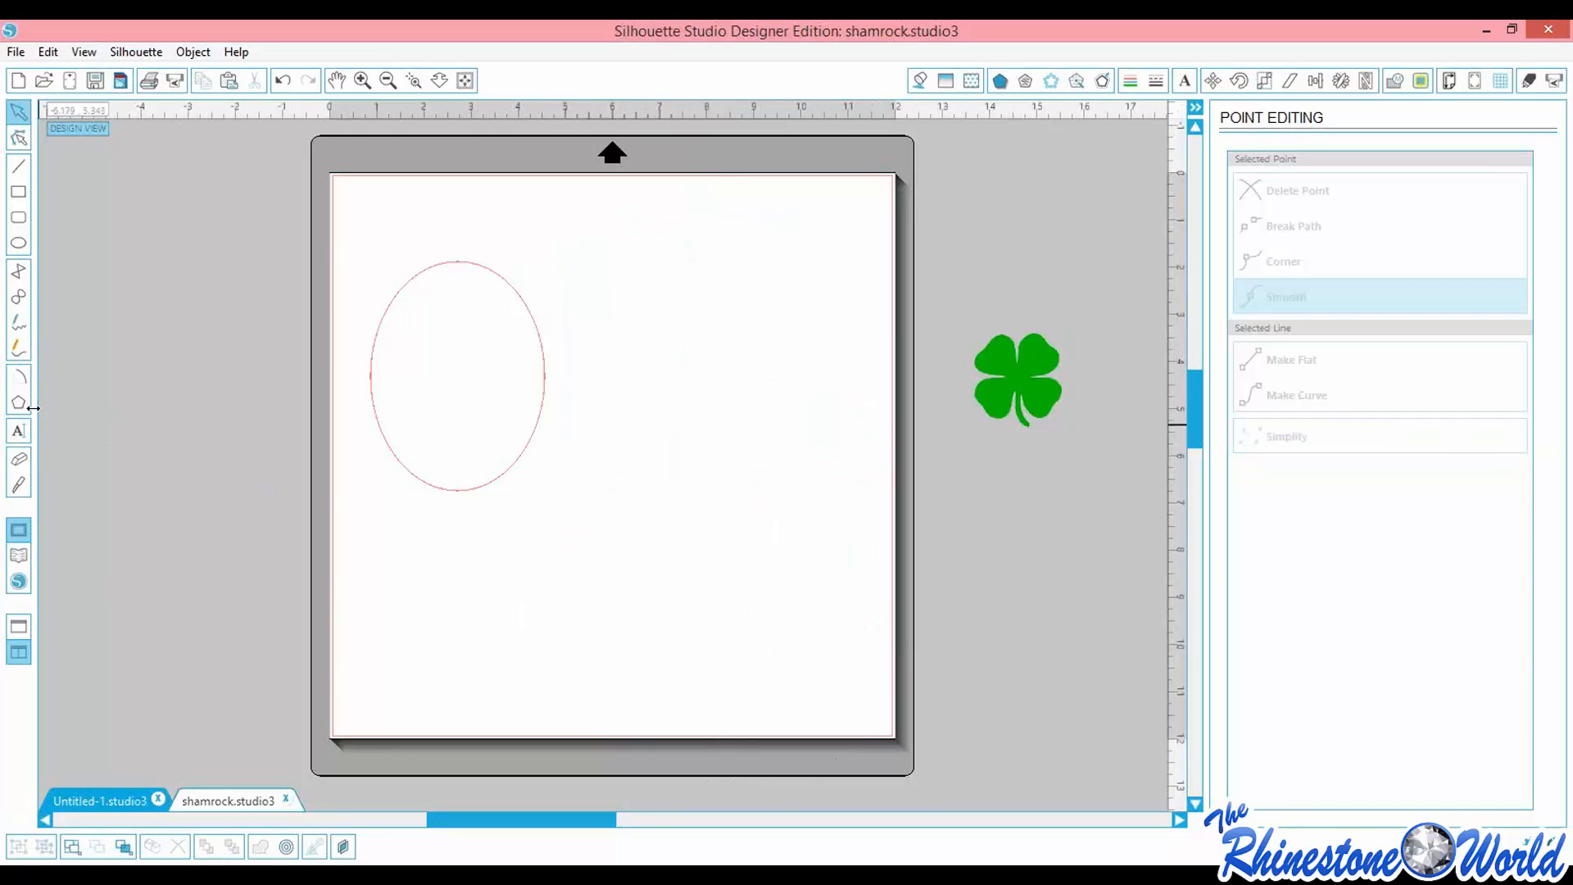
# With the Draw Smooth Freehand tool, draw a closed curvy shape right of the ellipse and four nearly horizontal straight lines below
pyautogui.click(18, 350)
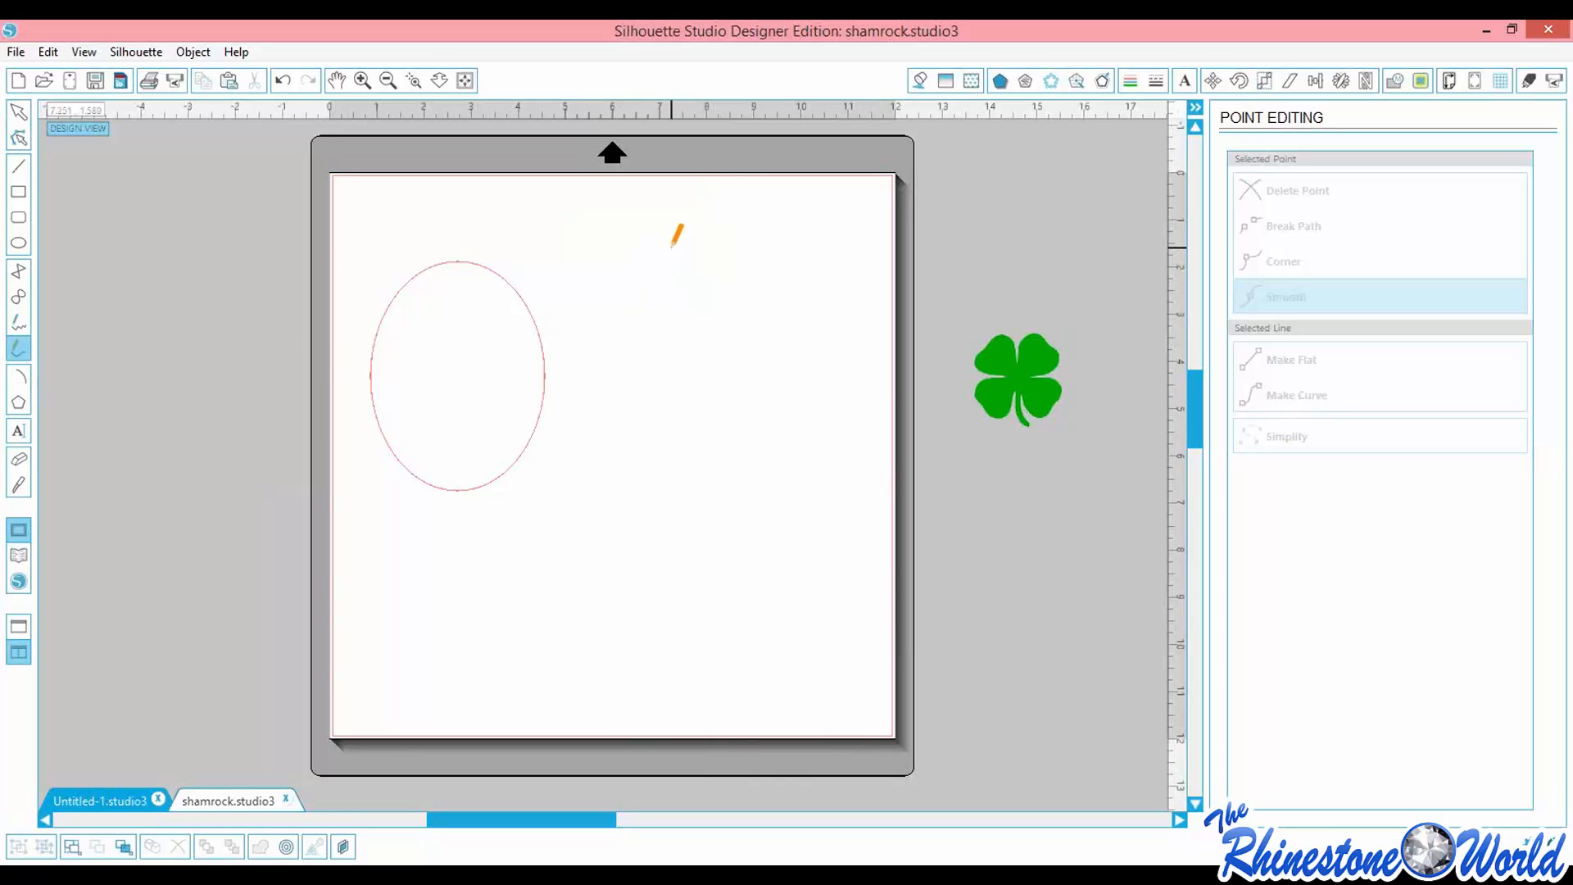
pyautogui.moveTo(672, 246)
pyautogui.mouseDown()
pyautogui.moveTo(602, 322)
pyautogui.moveTo(633, 412)
pyautogui.moveTo(701, 441)
pyautogui.moveTo(764, 420)
pyautogui.moveTo(774, 385)
pyautogui.moveTo(742, 329)
pyautogui.moveTo(762, 289)
pyautogui.moveTo(821, 276)
pyautogui.moveTo(799, 210)
pyautogui.moveTo(761, 201)
pyautogui.moveTo(717, 247)
pyautogui.moveTo(685, 205)
pyautogui.moveTo(673, 246)
pyautogui.mouseUp()
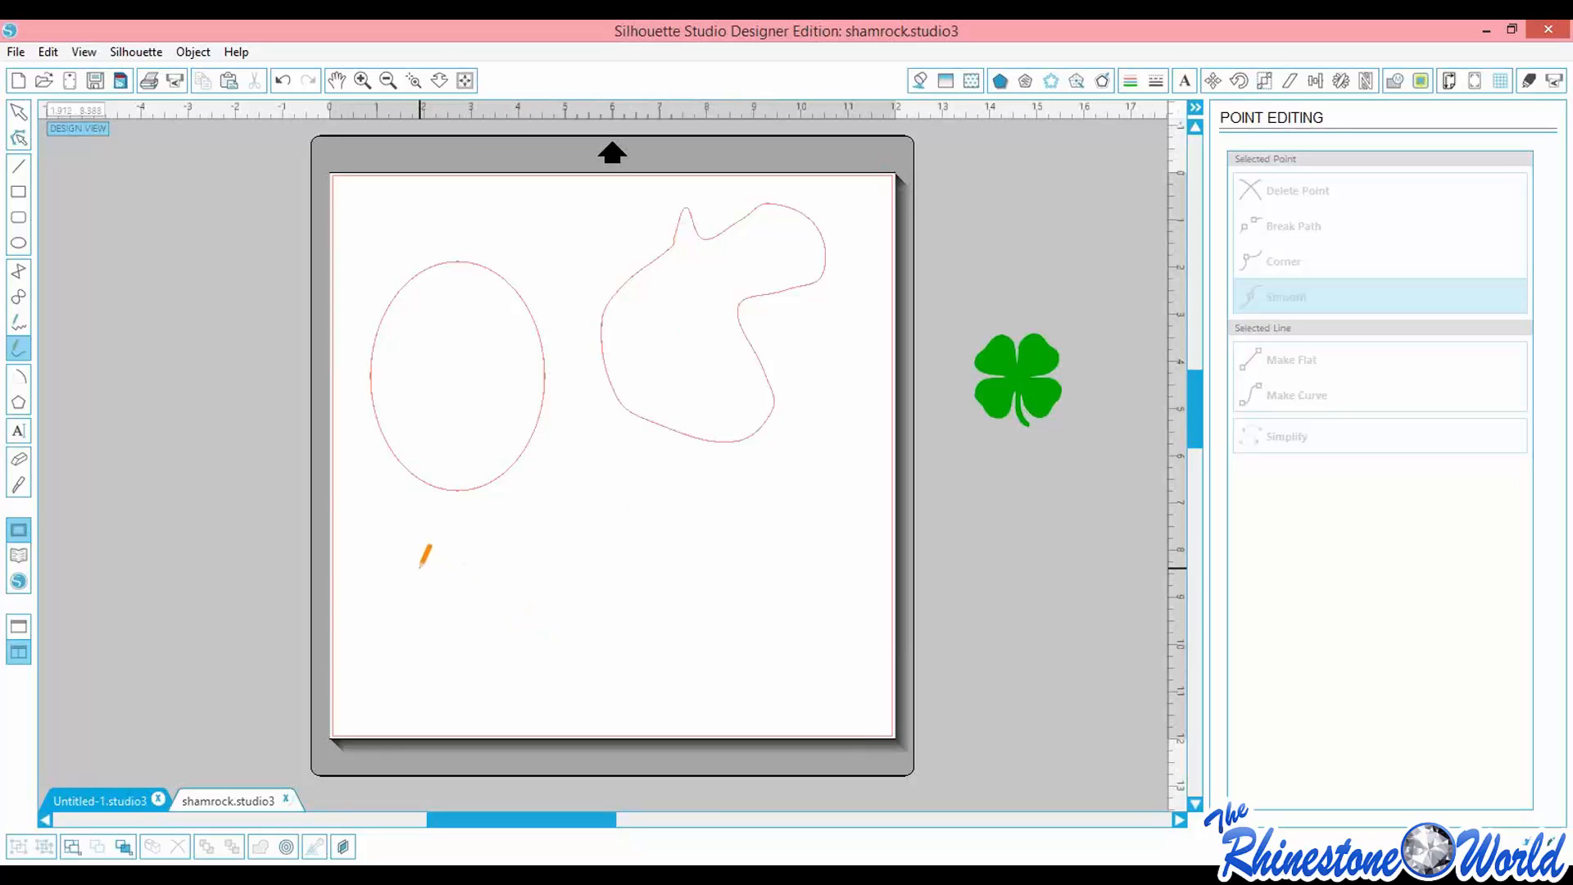
pyautogui.moveTo(420, 567); pyautogui.dragTo(719, 579)
pyautogui.moveTo(440, 646); pyautogui.dragTo(753, 619)
pyautogui.moveTo(517, 493); pyautogui.dragTo(737, 483)
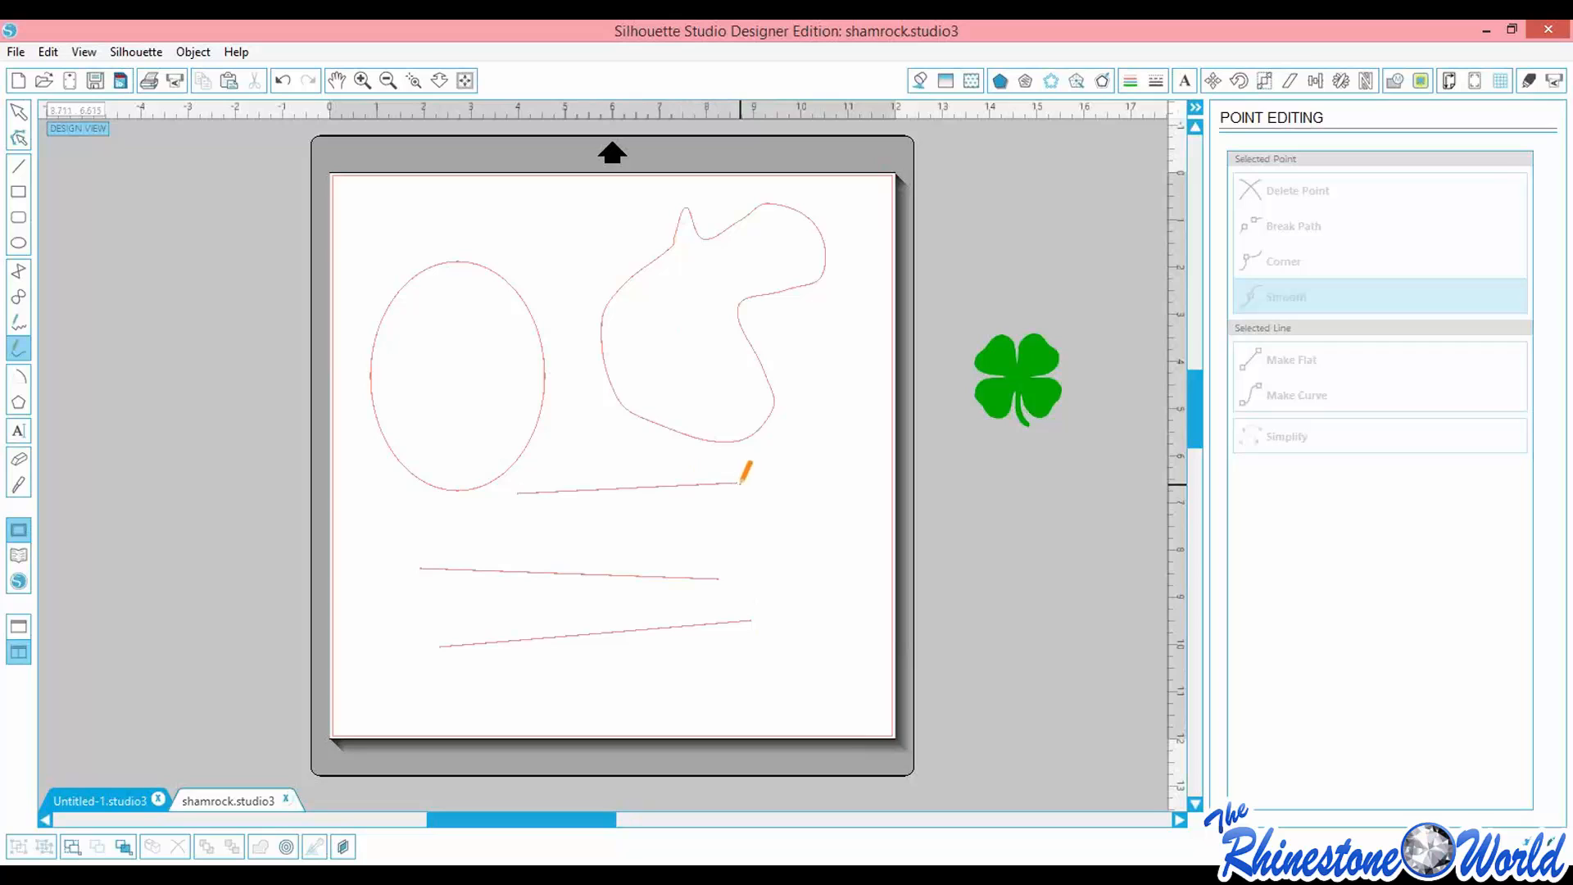
pyautogui.moveTo(612, 536); pyautogui.dragTo(789, 514)
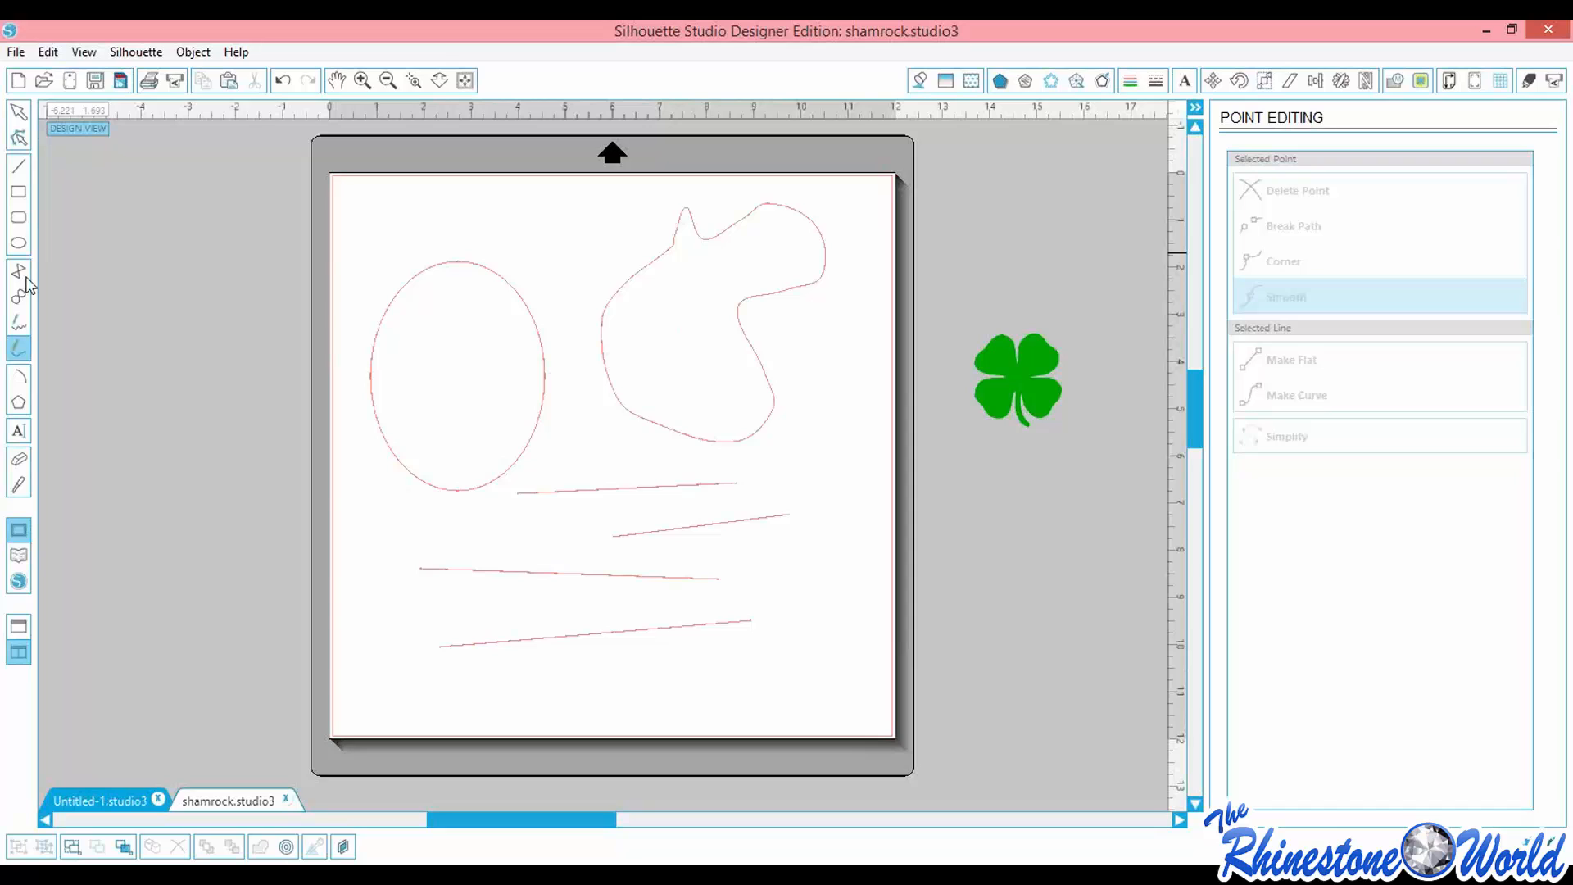
# Draw two arcs: one of about 4.14 in radius and 84° at the ellipse, and one of about 4.2 in radius and 39° at the page's lower right
pyautogui.click(20, 379)
pyautogui.click(374, 294)
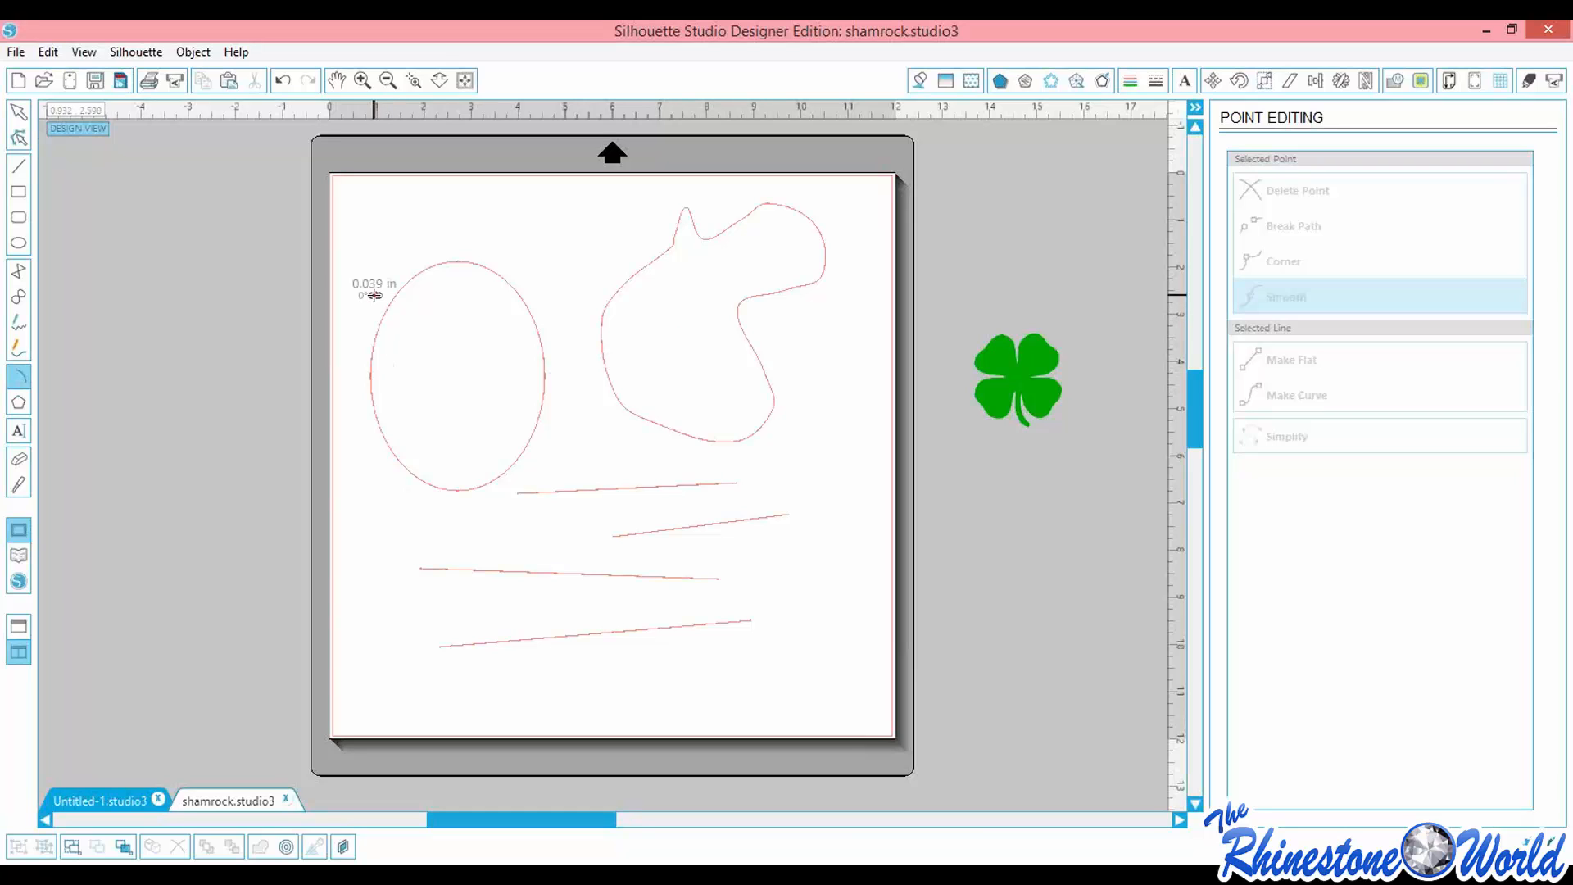
pyautogui.click(559, 233)
pyautogui.click(458, 451)
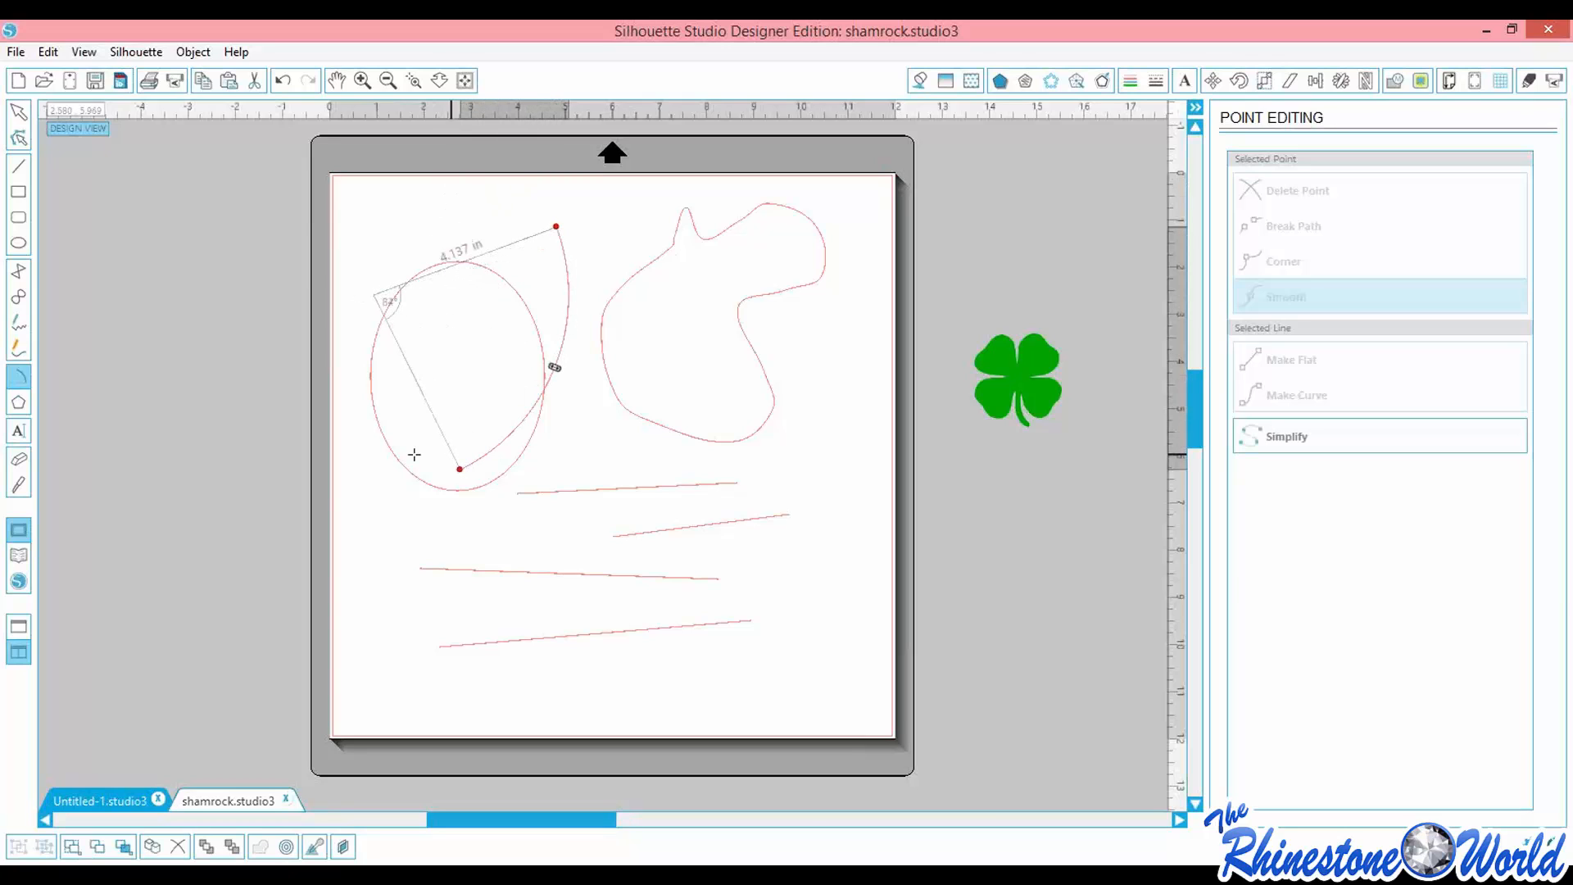
pyautogui.click(653, 681)
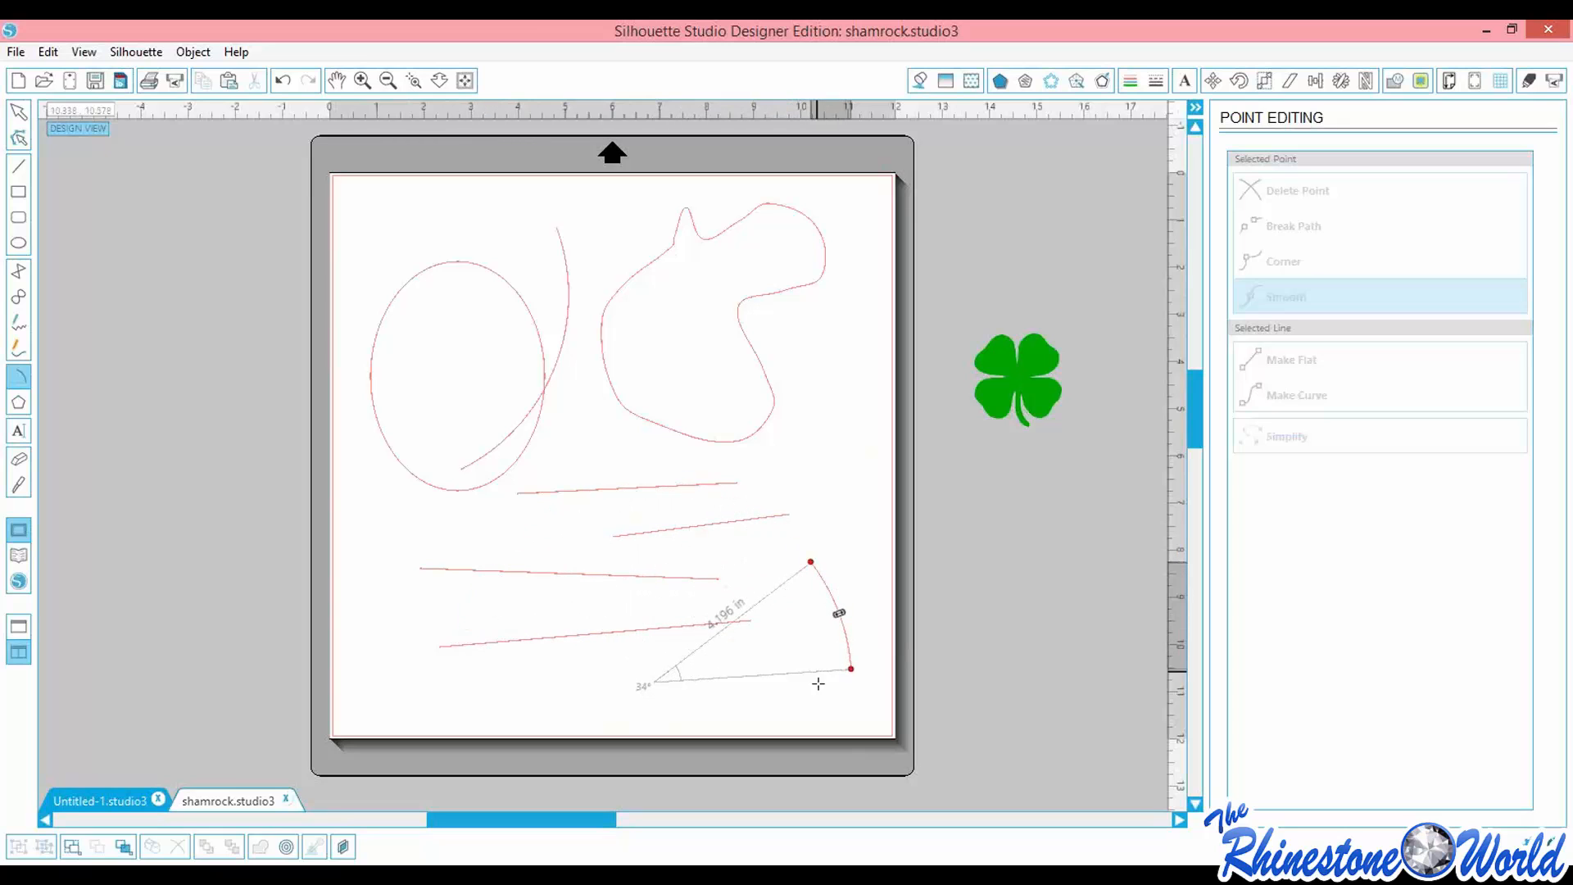
pyautogui.click(851, 688)
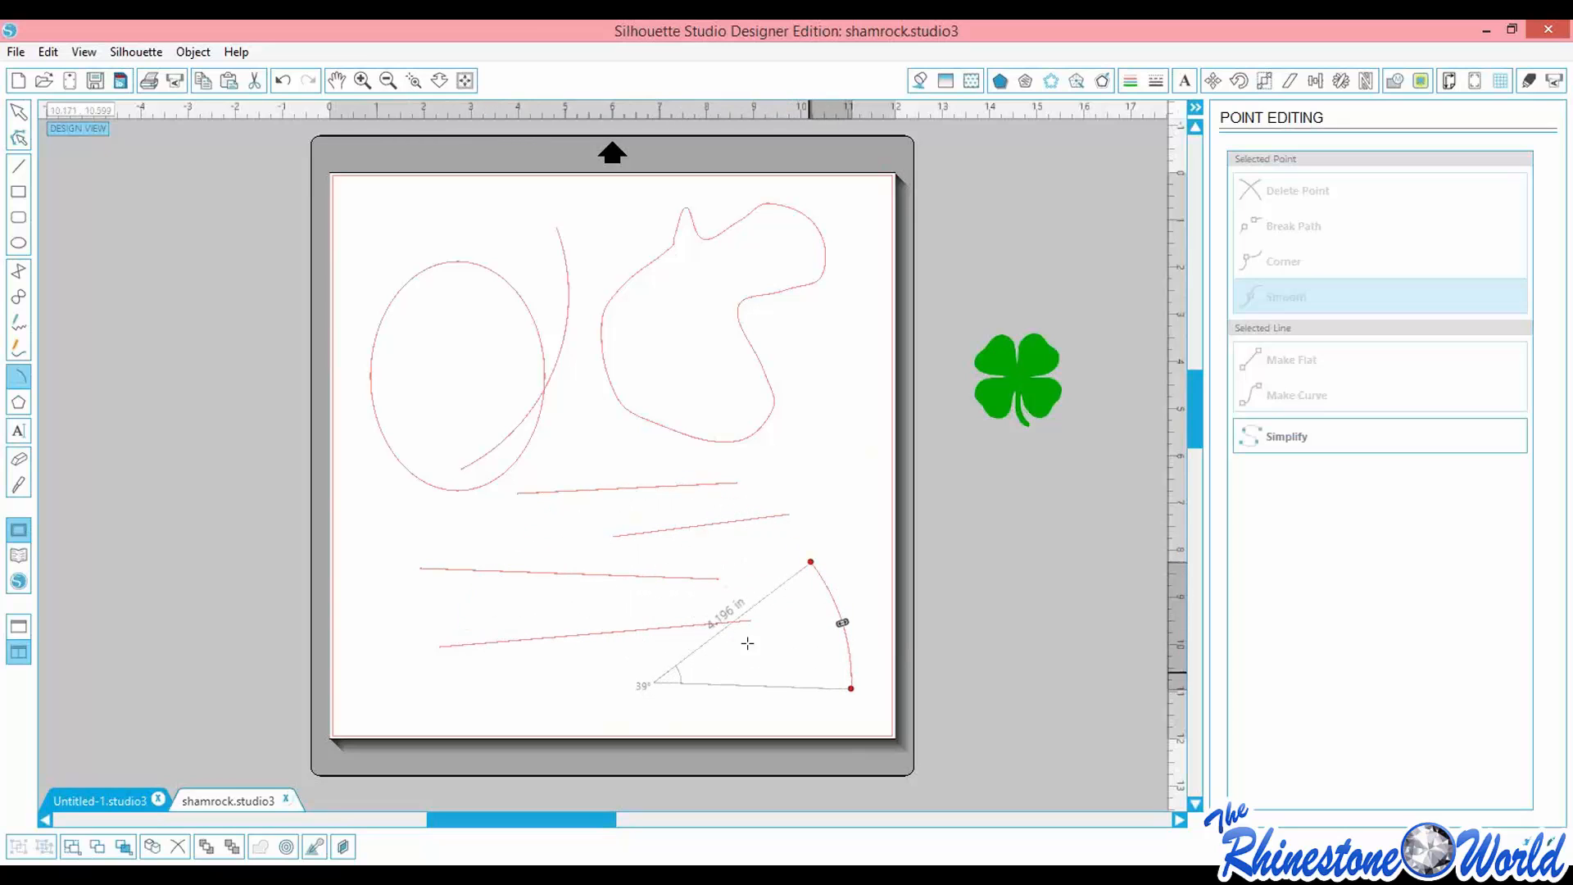
# Delete every shape on the page, leaving only the green shamrock beside it
pyautogui.click(25, 118)
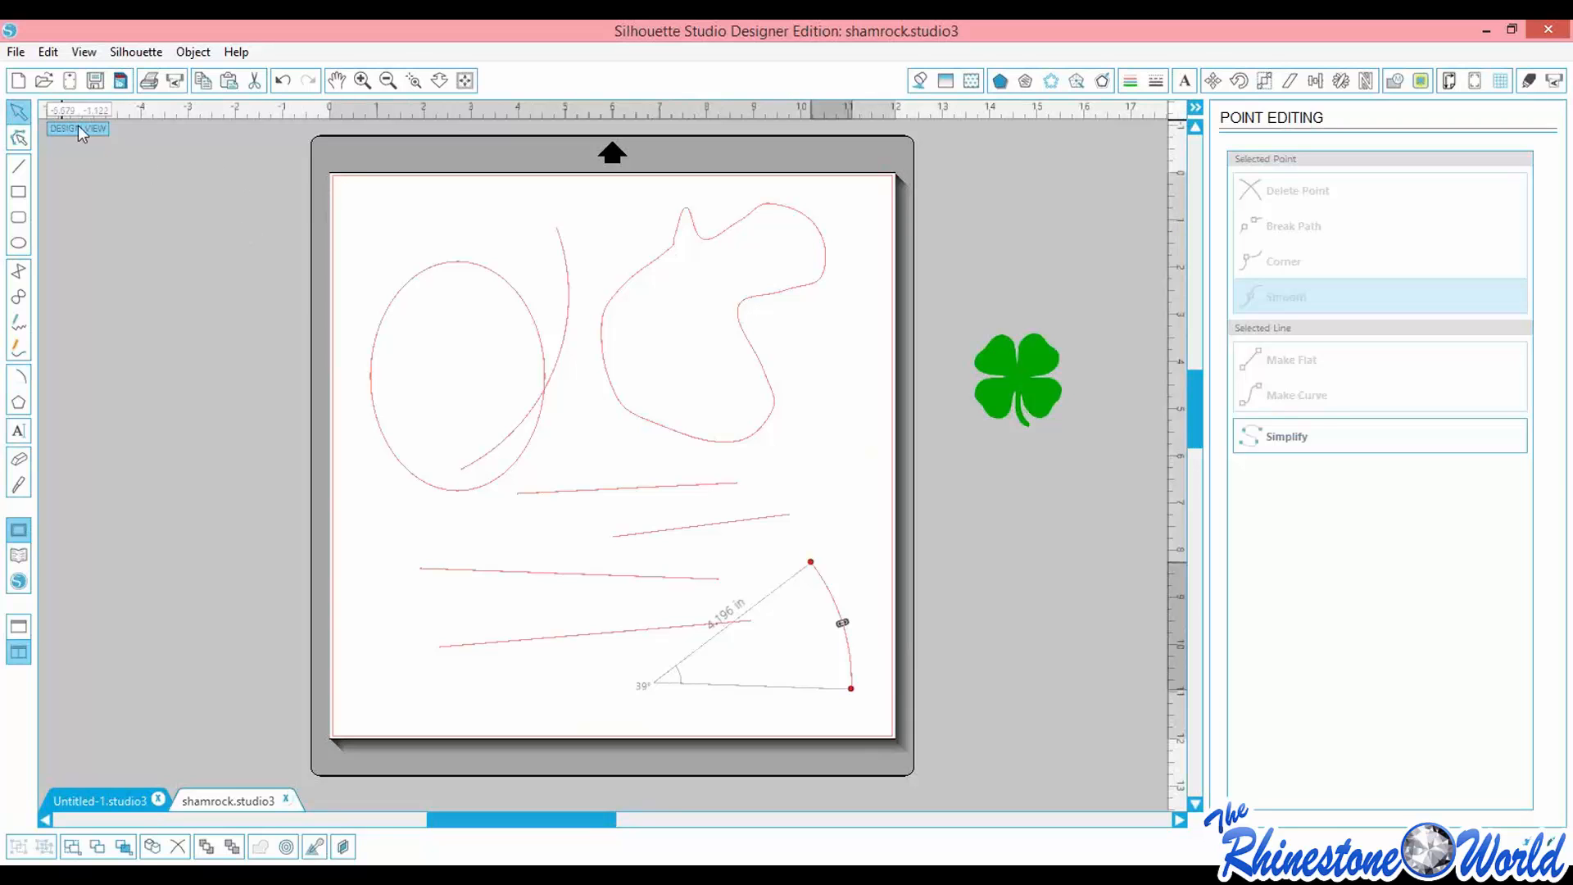
pyautogui.moveTo(352, 176); pyautogui.dragTo(864, 721)
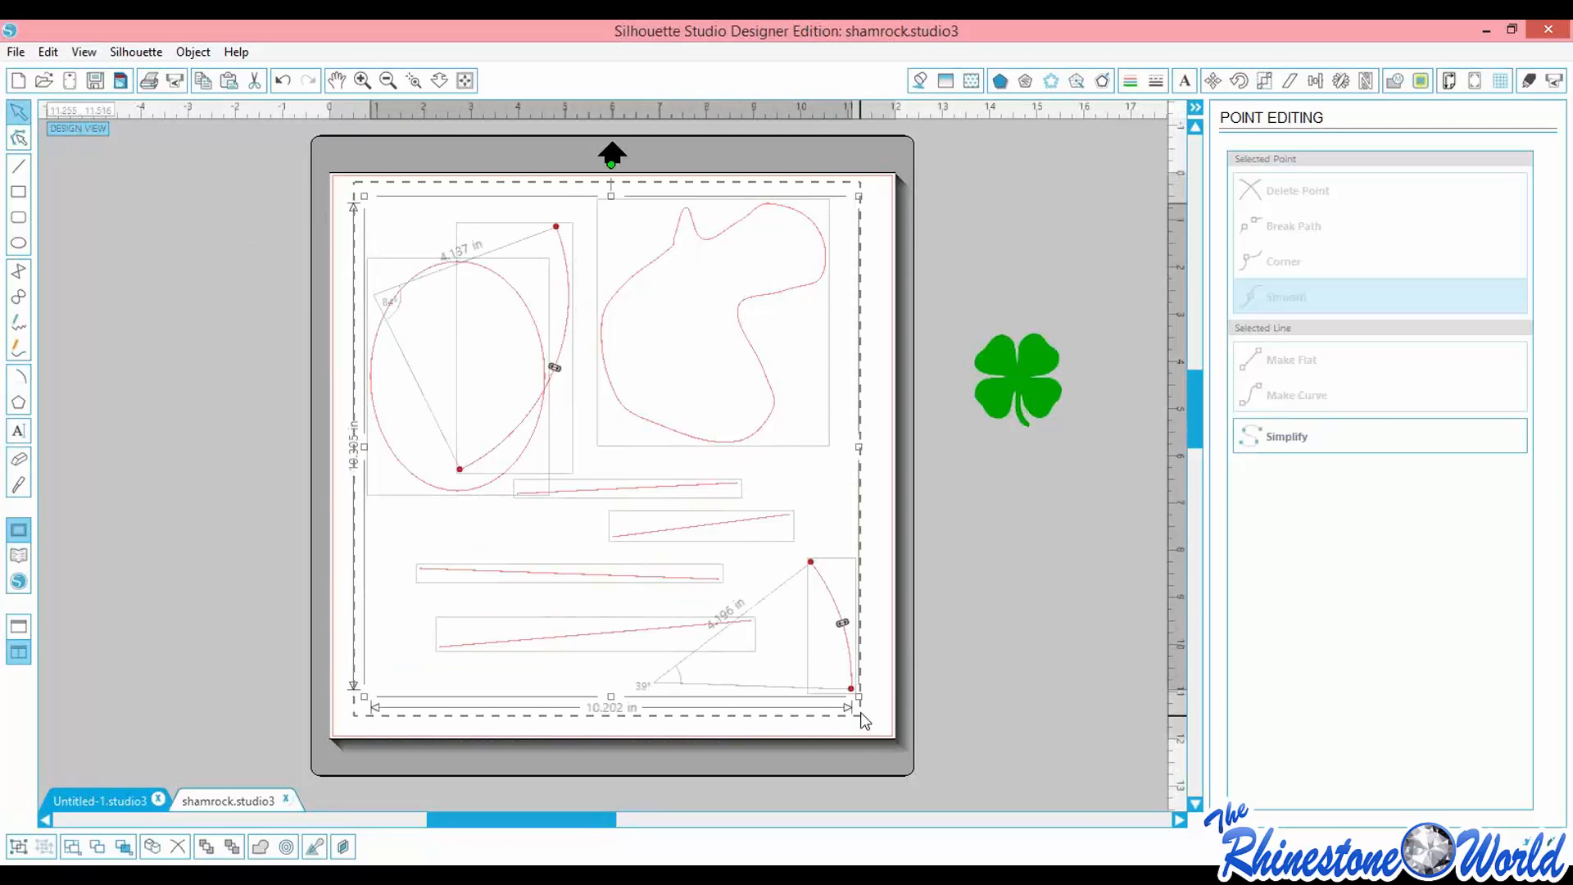
pyautogui.press('Delete')
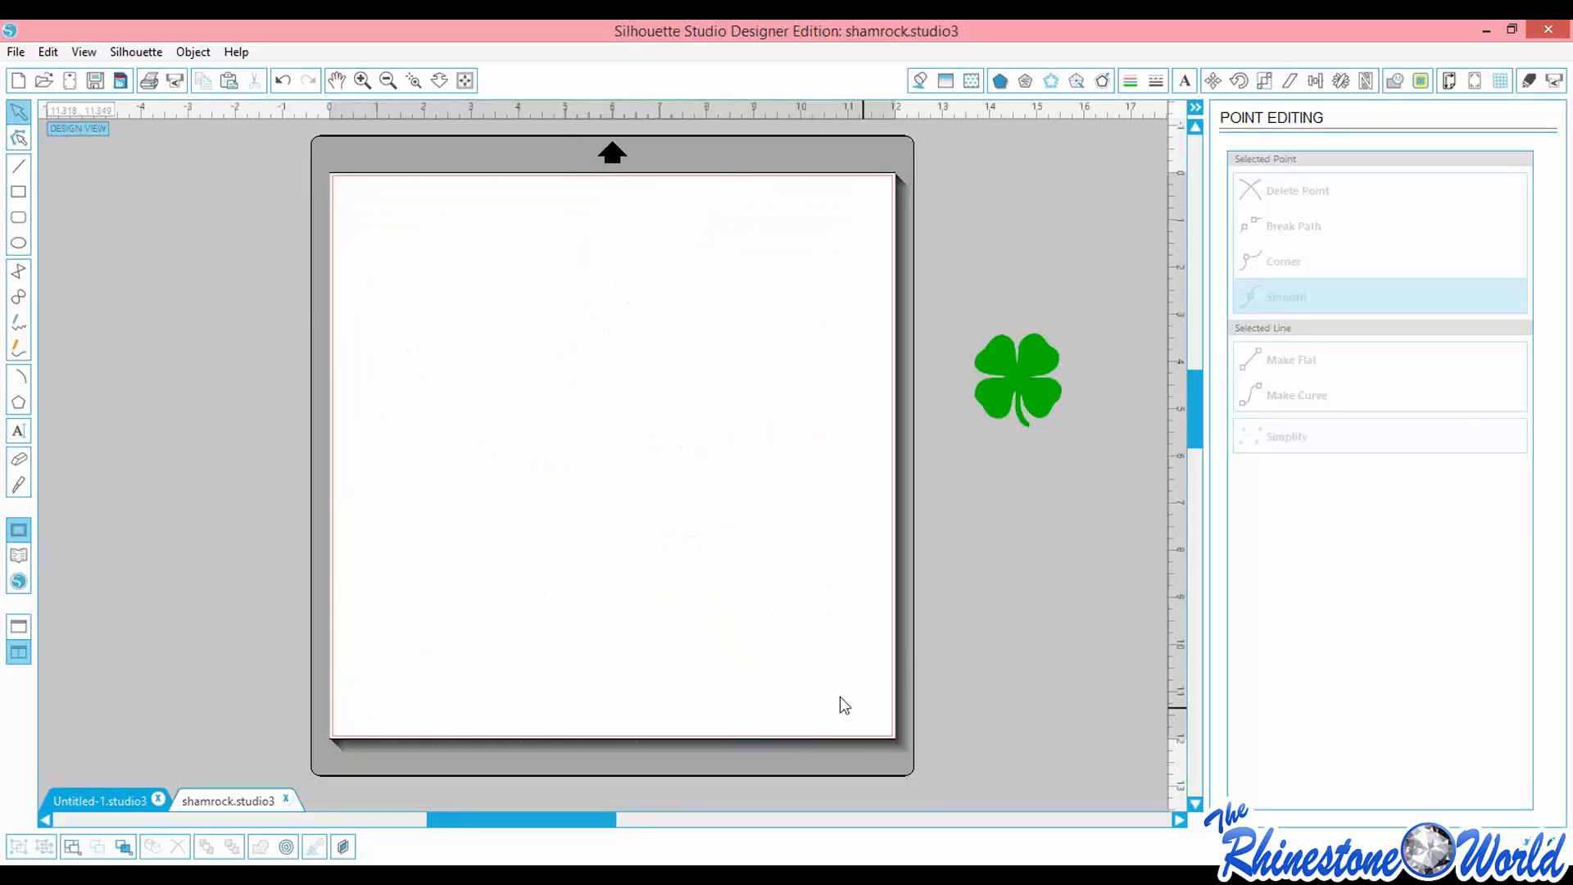
# Draw a single arc with a radius of about 4.6 in and a 104° angle on the upper half of the page
pyautogui.click(18, 375)
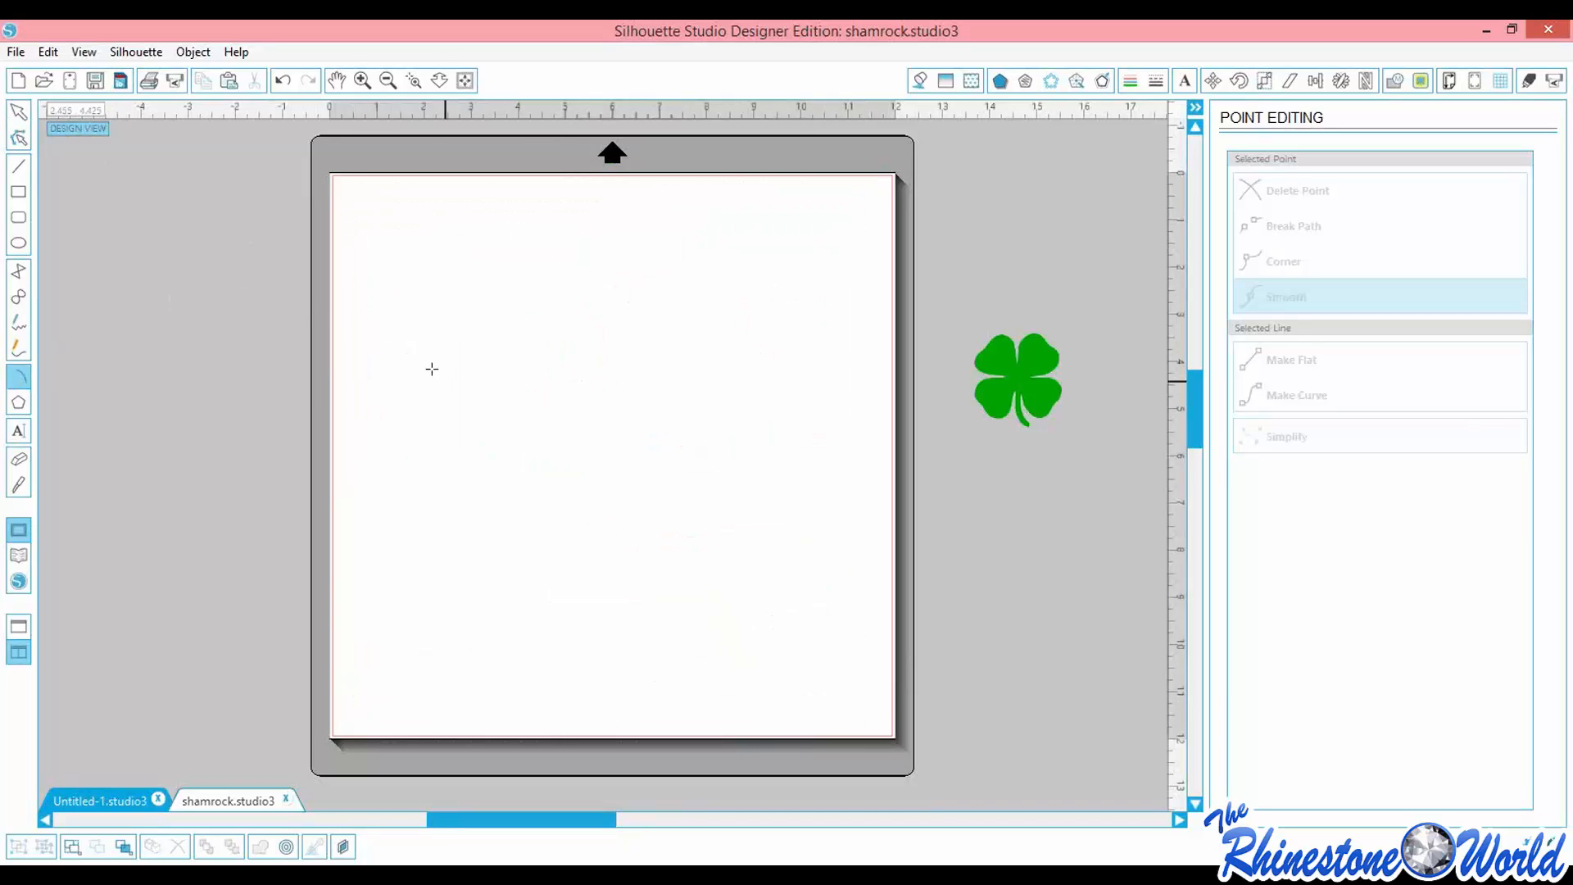
pyautogui.click(419, 366)
pyautogui.click(616, 269)
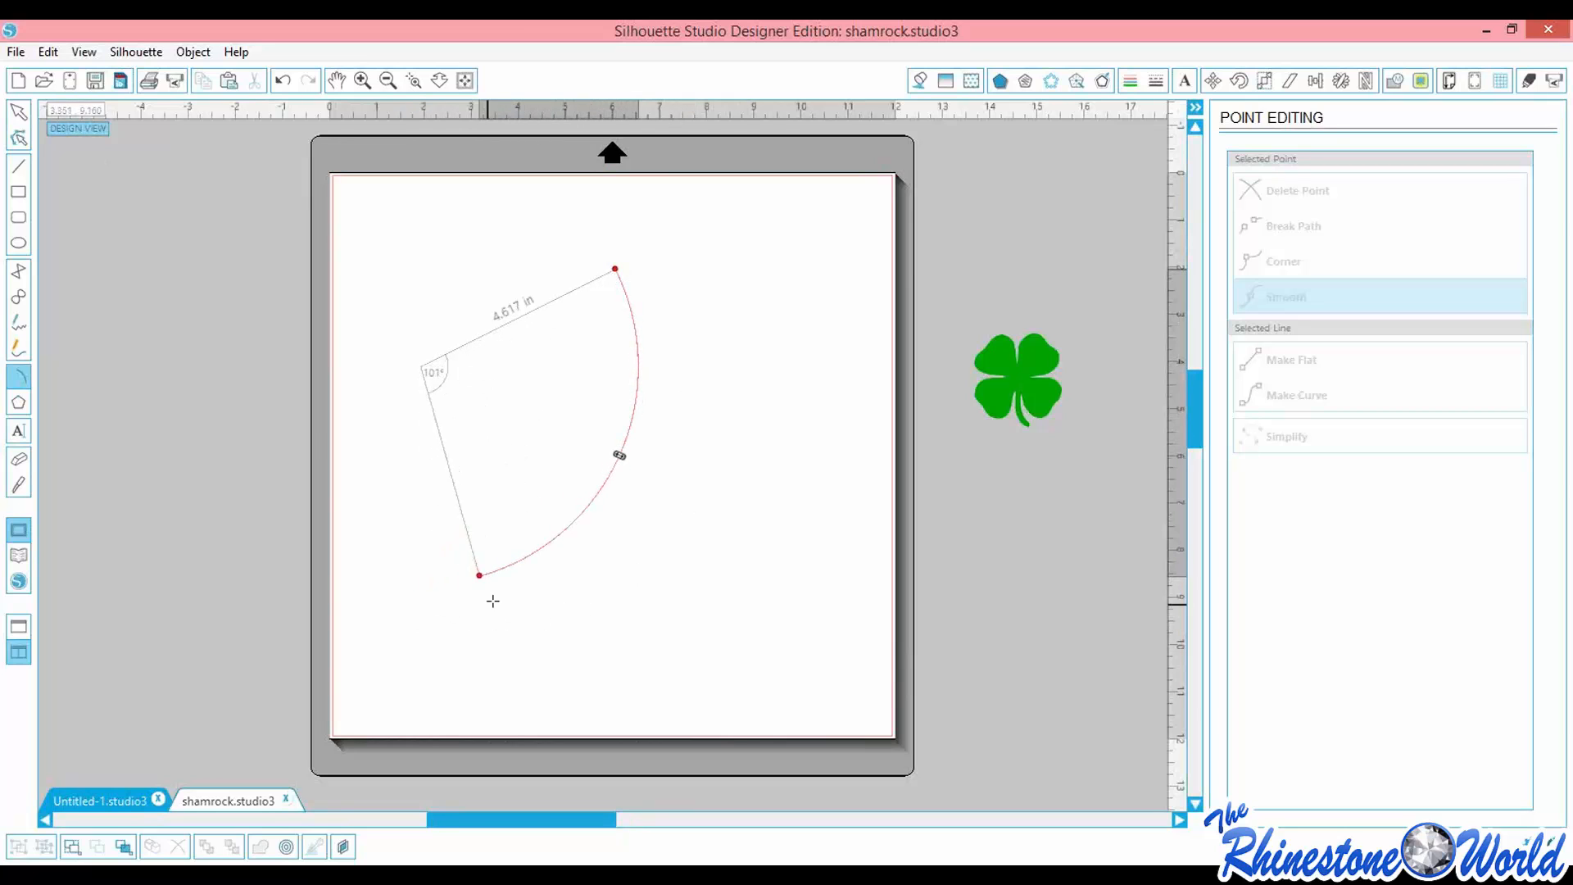
pyautogui.click(478, 629)
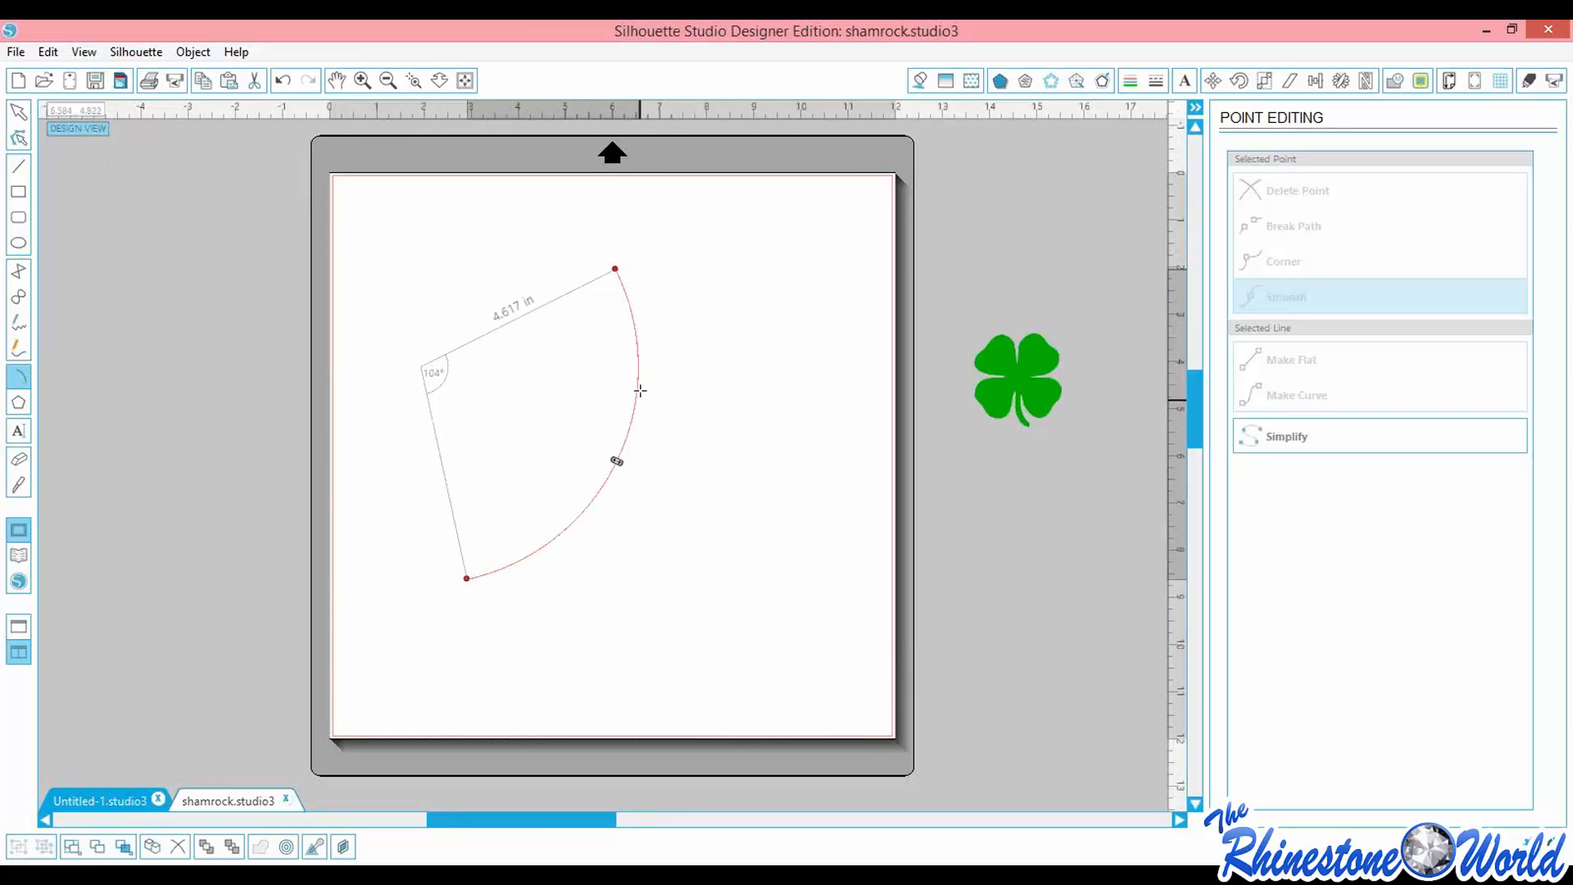
# Move the arc slightly up and to the left, and delete it from the page
pyautogui.click(27, 115)
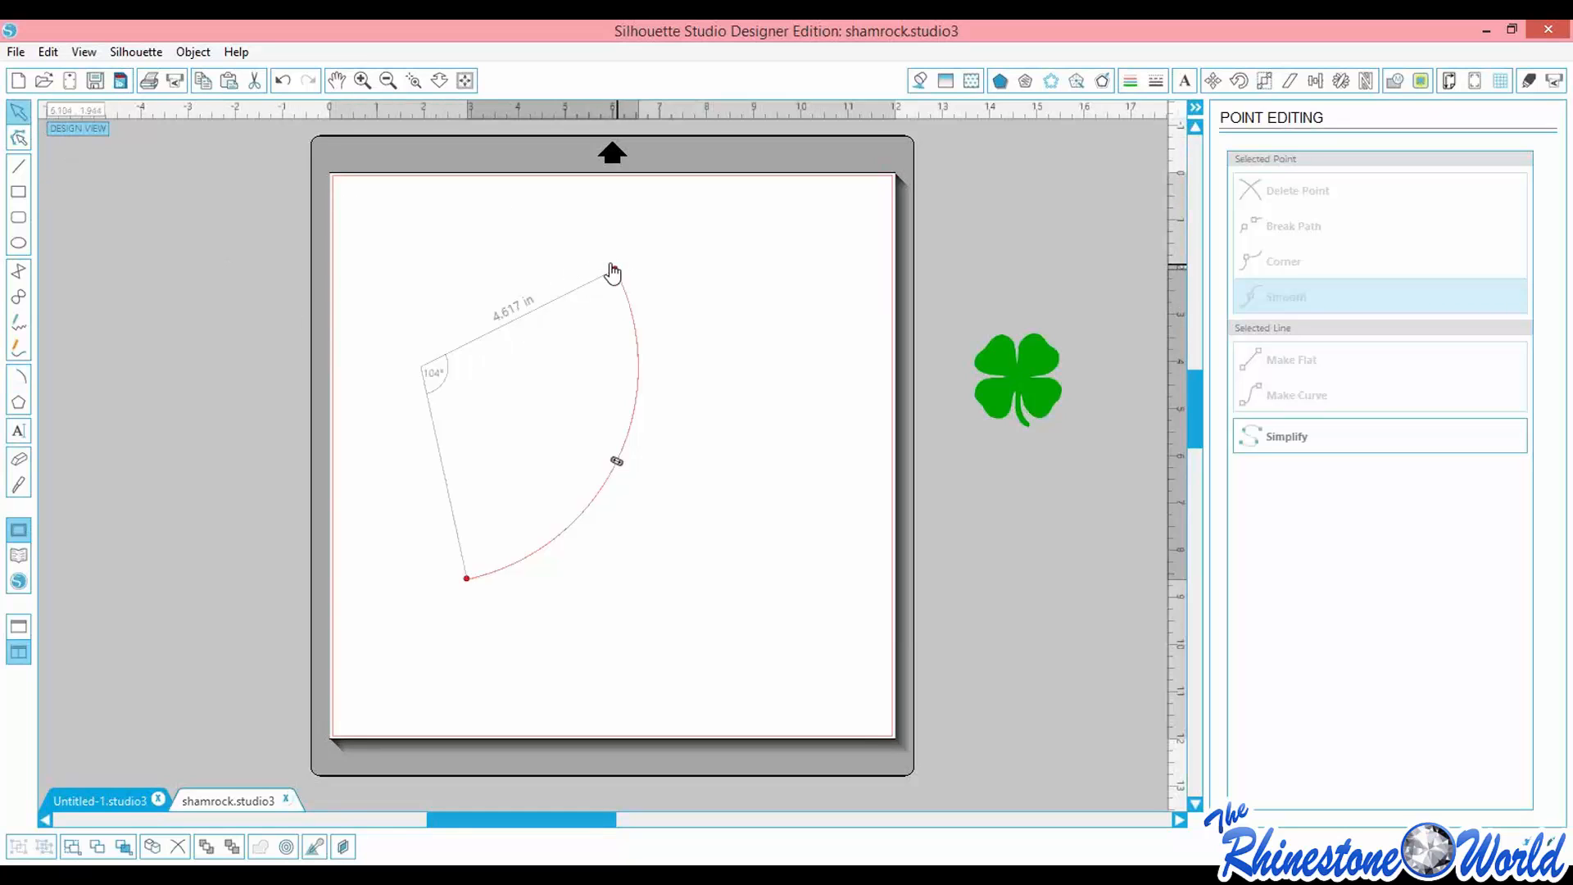
pyautogui.moveTo(613, 273)
pyautogui.mouseDown()
pyautogui.moveTo(533, 267)
pyautogui.moveTo(626, 287)
pyautogui.mouseUp()
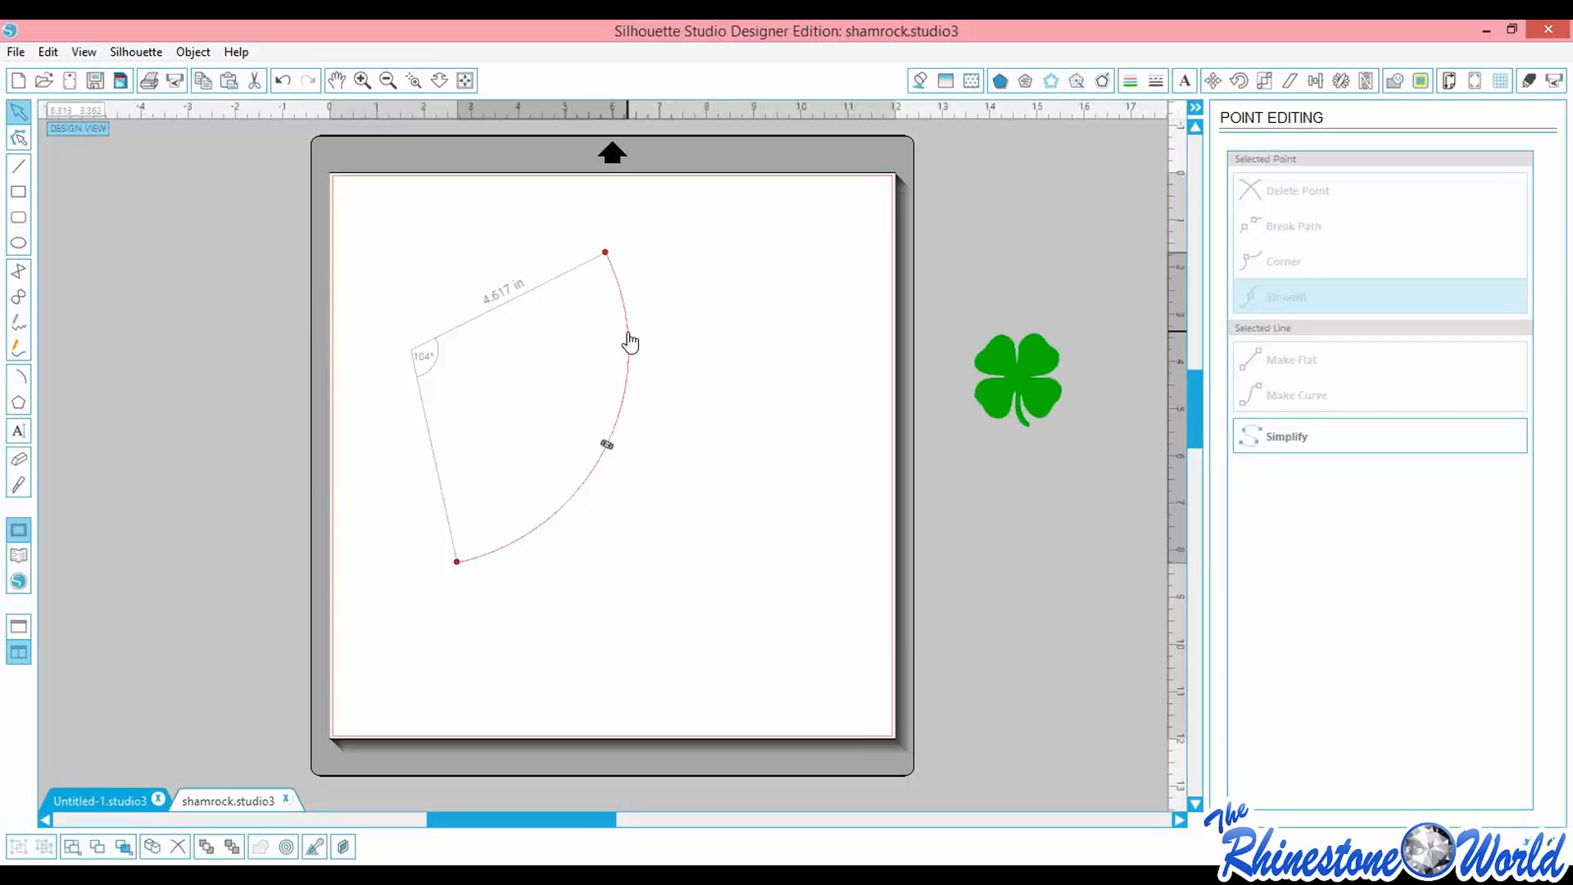
pyautogui.press('Delete')
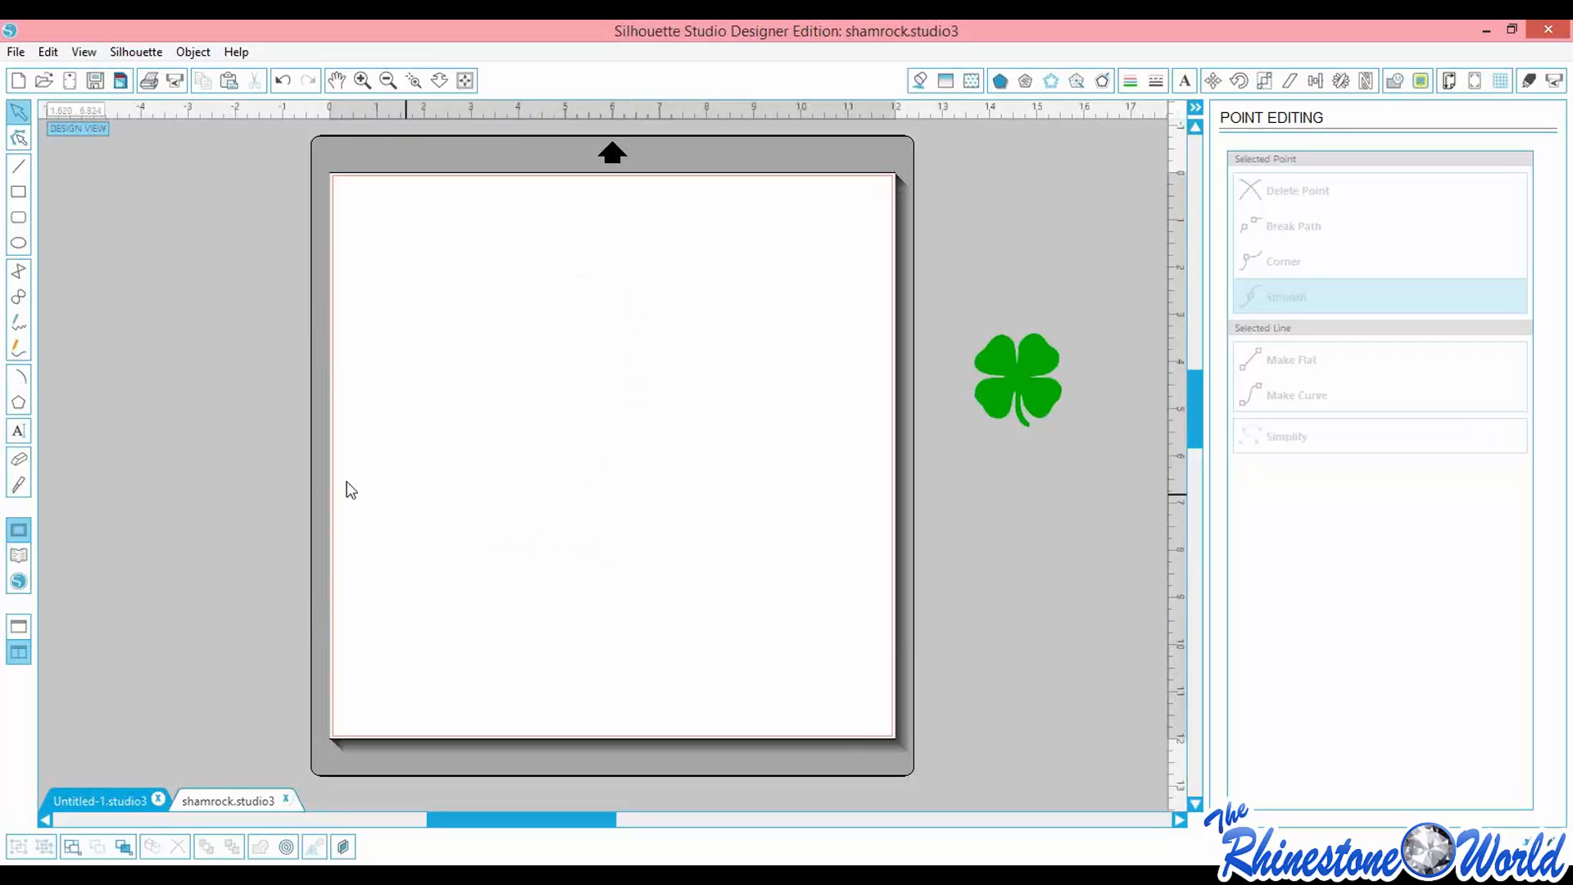
# Draw a five-sided regular polygon about 5.6 in wide in the upper left area of the page
pyautogui.click(19, 407)
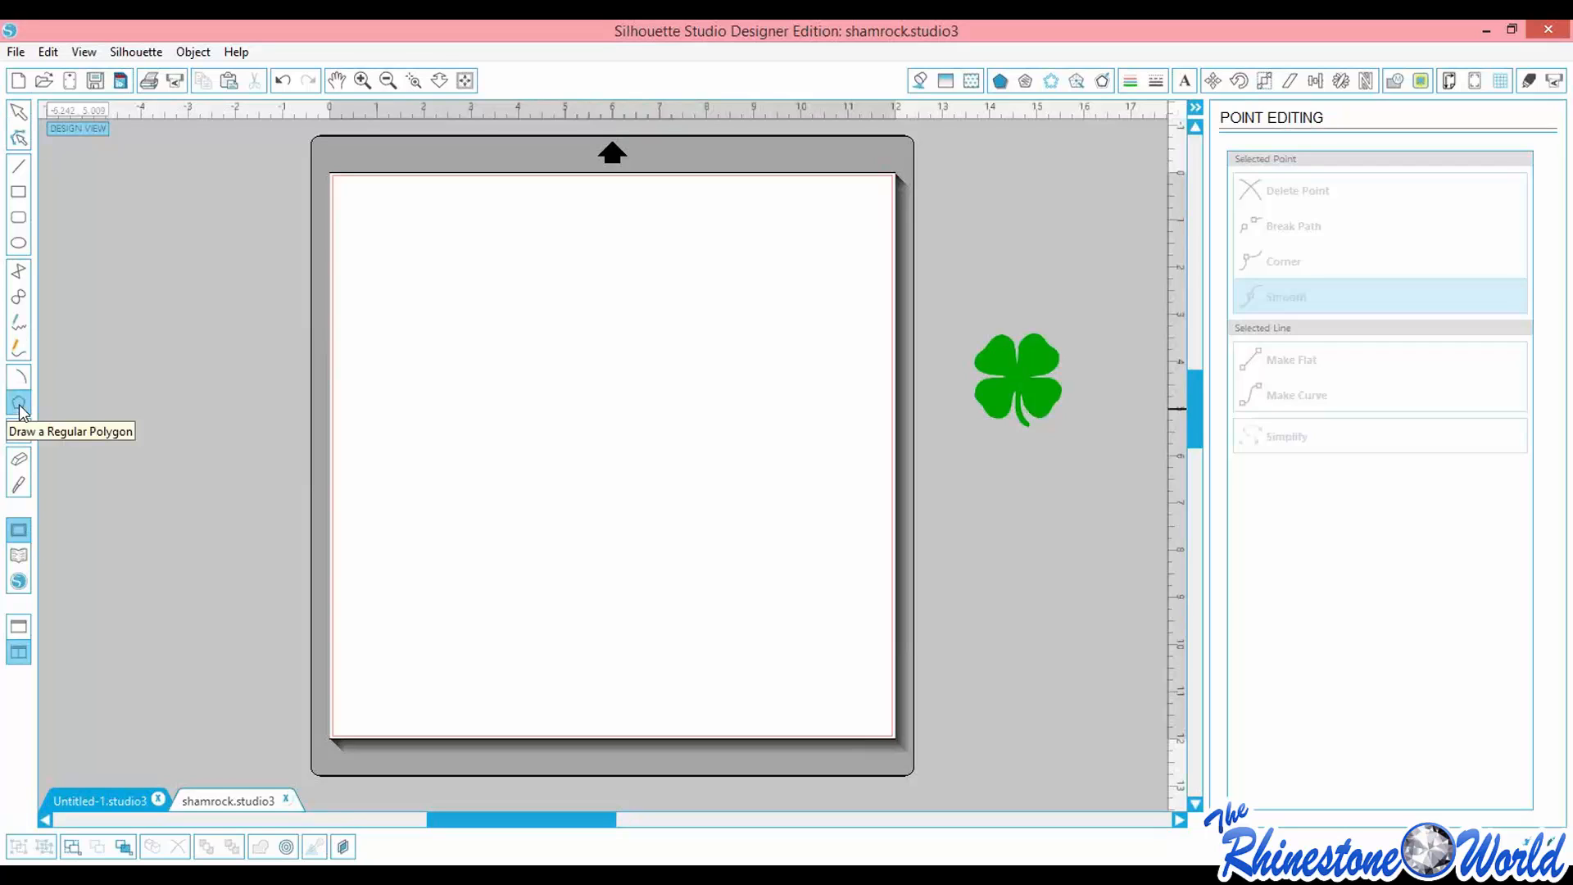
pyautogui.click(472, 344)
pyautogui.moveTo(472, 344); pyautogui.dragTo(557, 420)
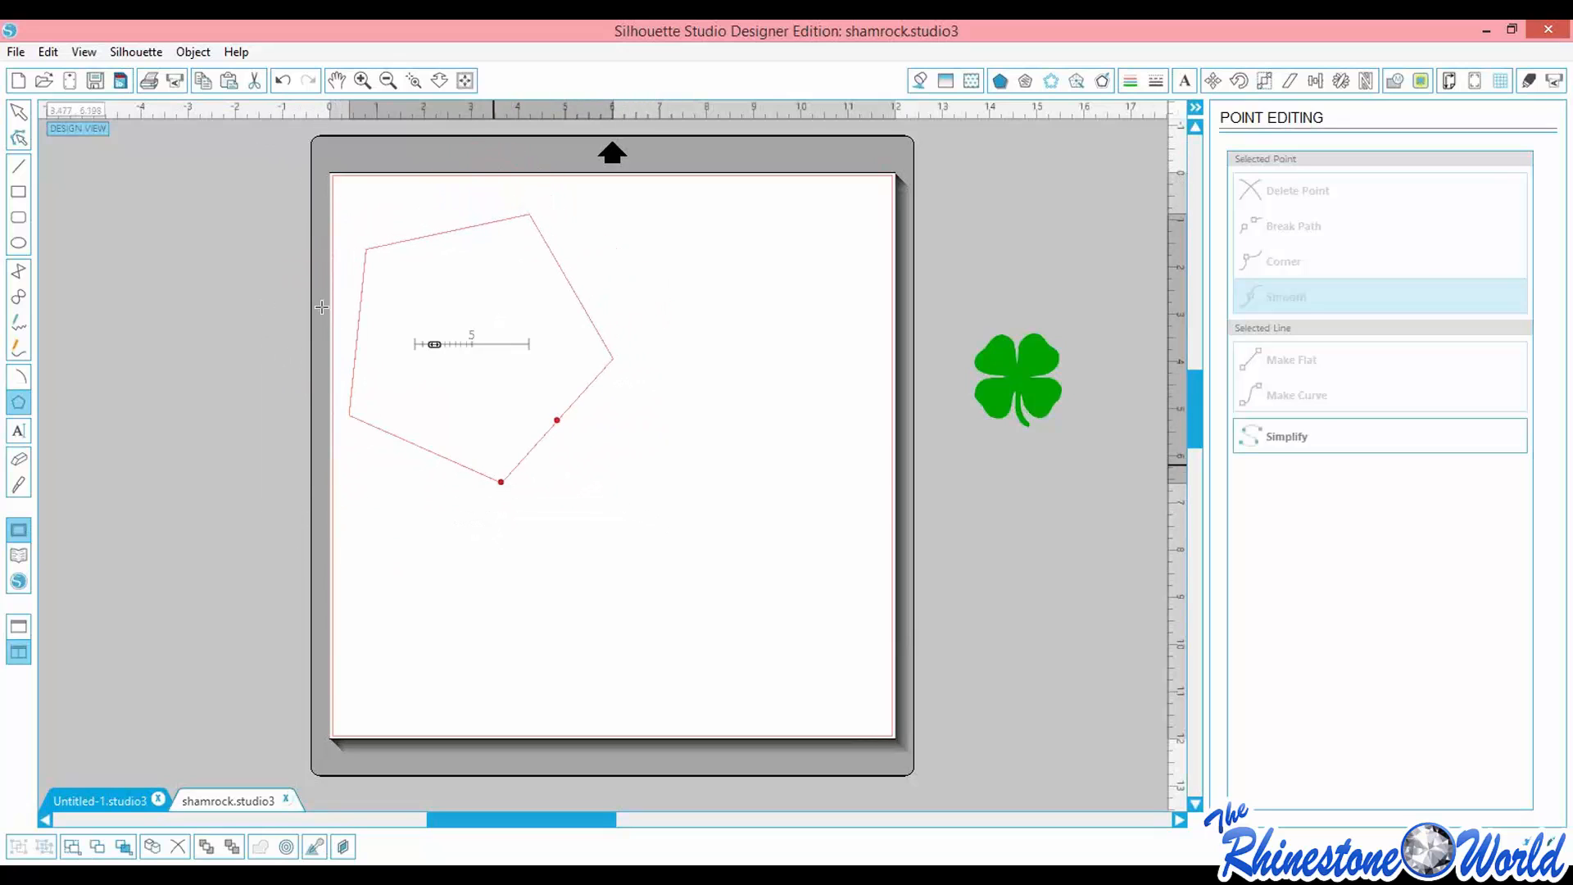
# Rotate and shrink the pentagon by its lower corner control point to about 5.3 in wide
pyautogui.click(23, 144)
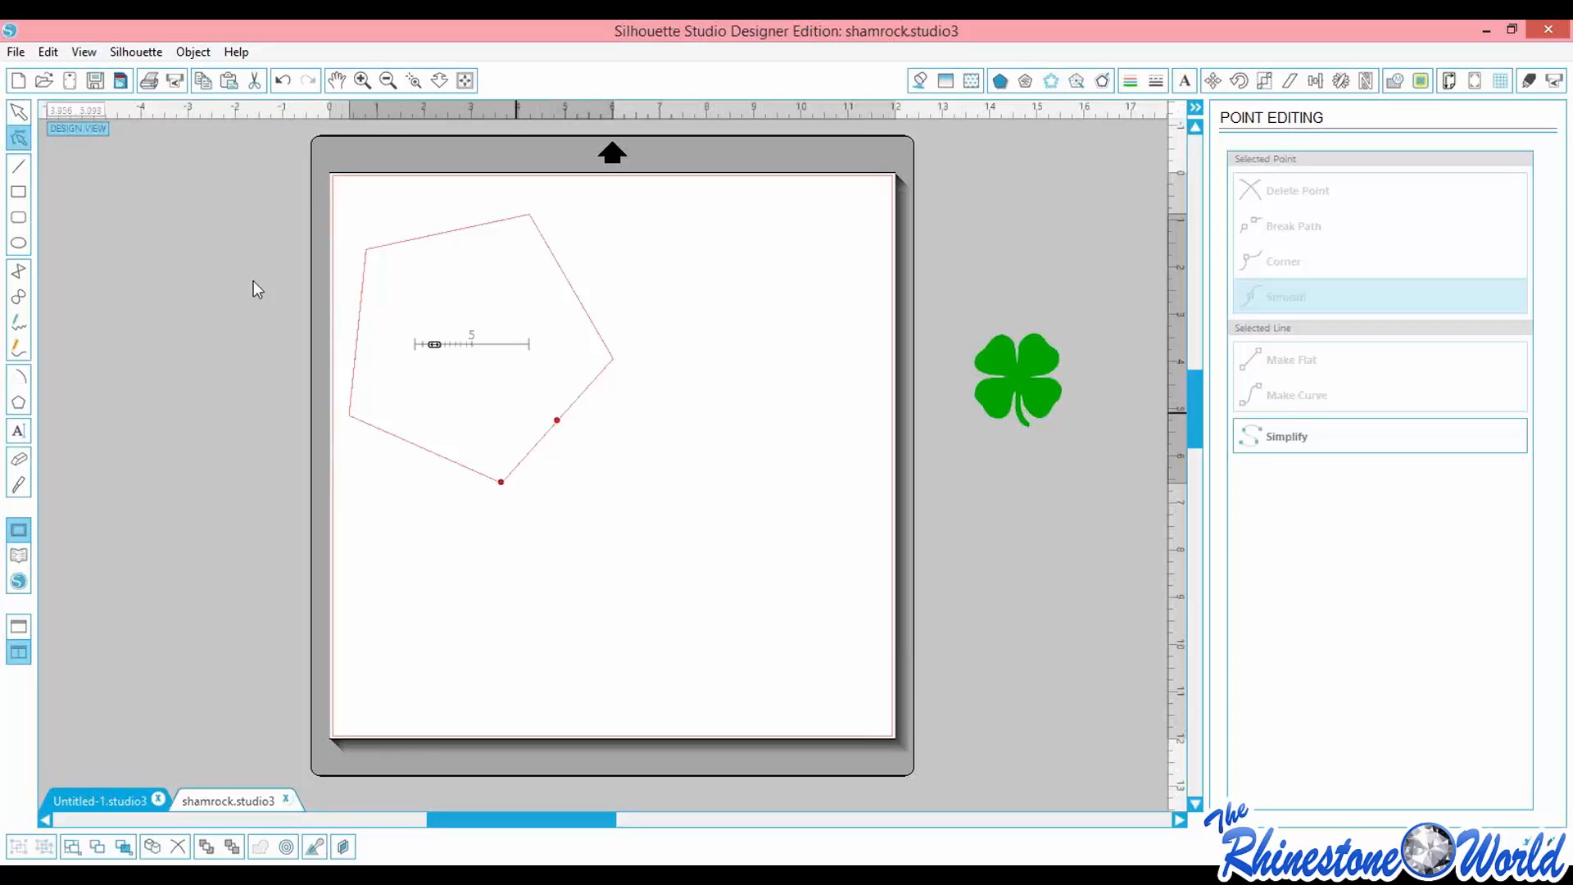
pyautogui.click(394, 242)
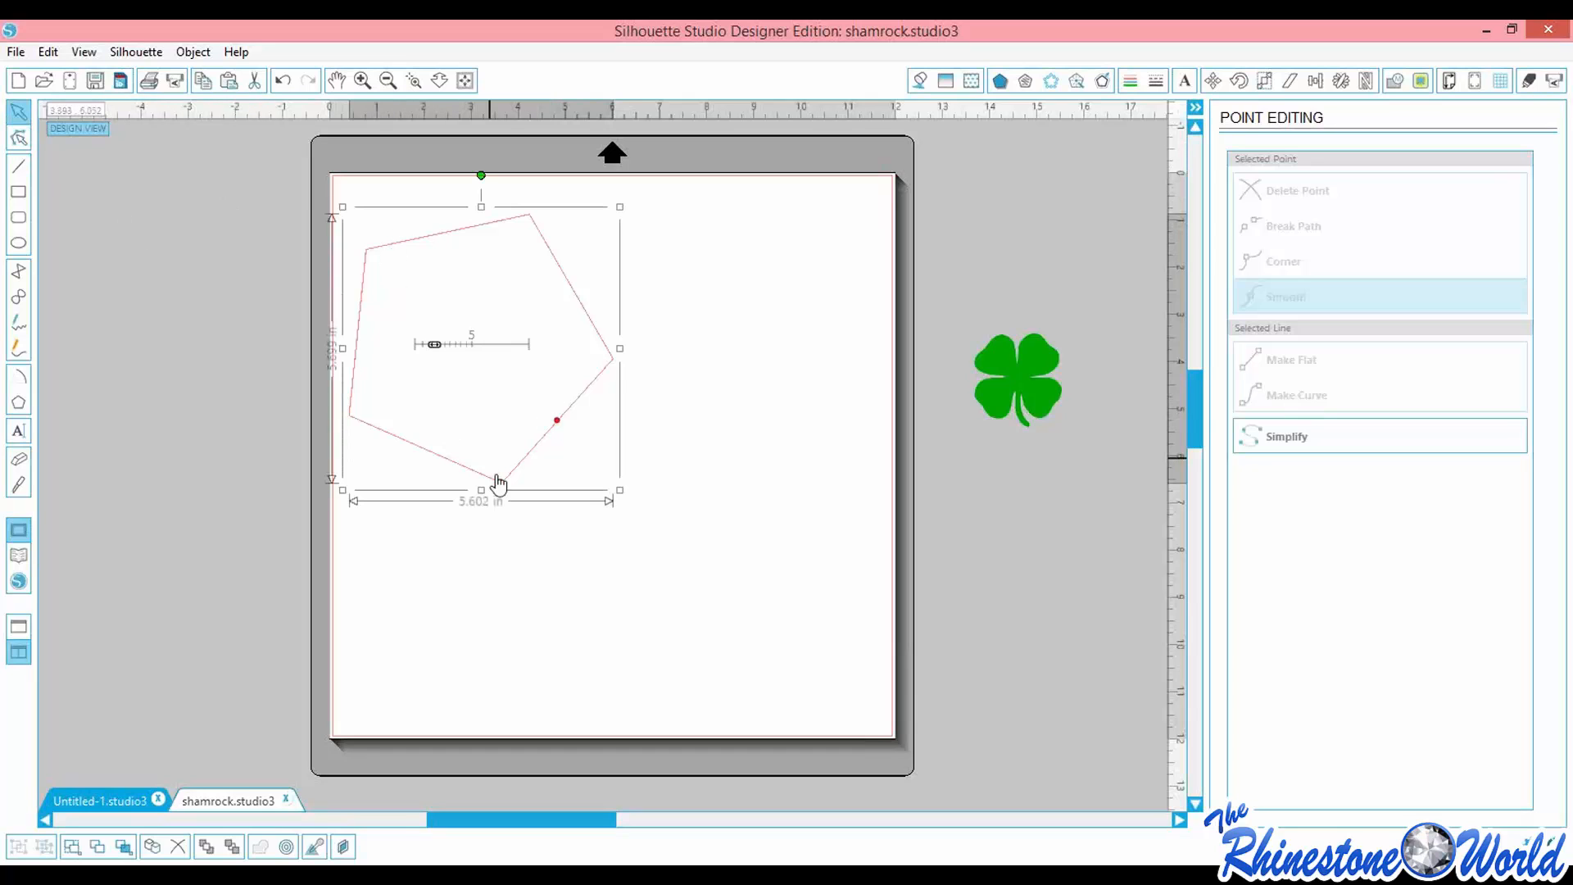
pyautogui.moveTo(500, 481)
pyautogui.mouseDown()
pyautogui.moveTo(554, 497)
pyautogui.moveTo(520, 472)
pyautogui.mouseUp()
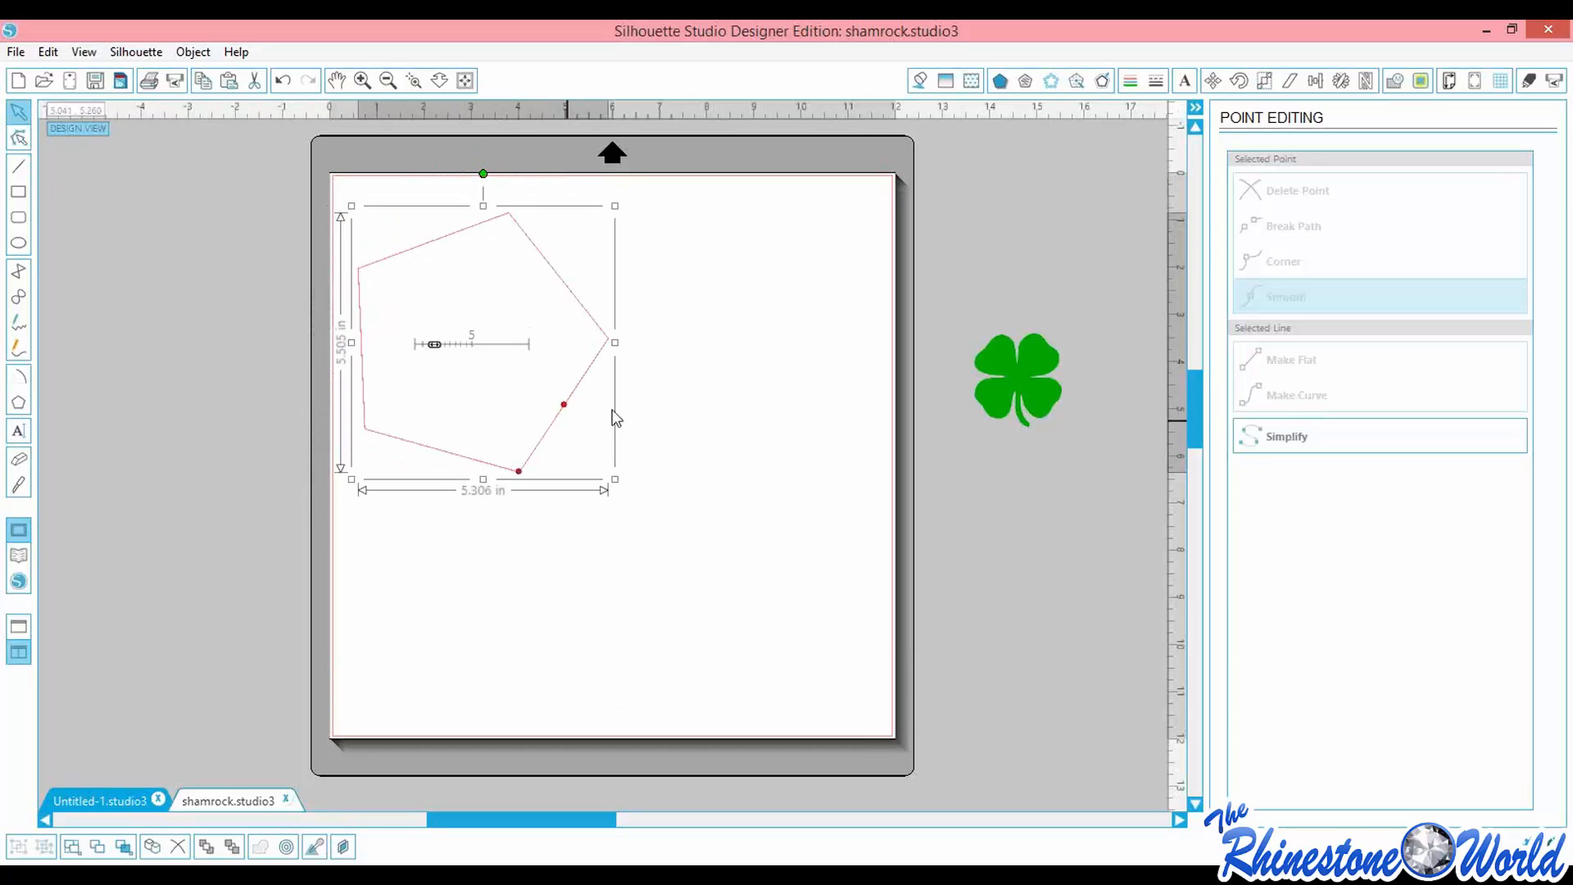
# Move the pentagon slightly to the right, set its number of sides to 27 and deselect it
pyautogui.click(686, 407)
pyautogui.click(604, 341)
pyautogui.moveTo(608, 350); pyautogui.dragTo(690, 369)
pyautogui.moveTo(530, 369); pyautogui.dragTo(572, 367)
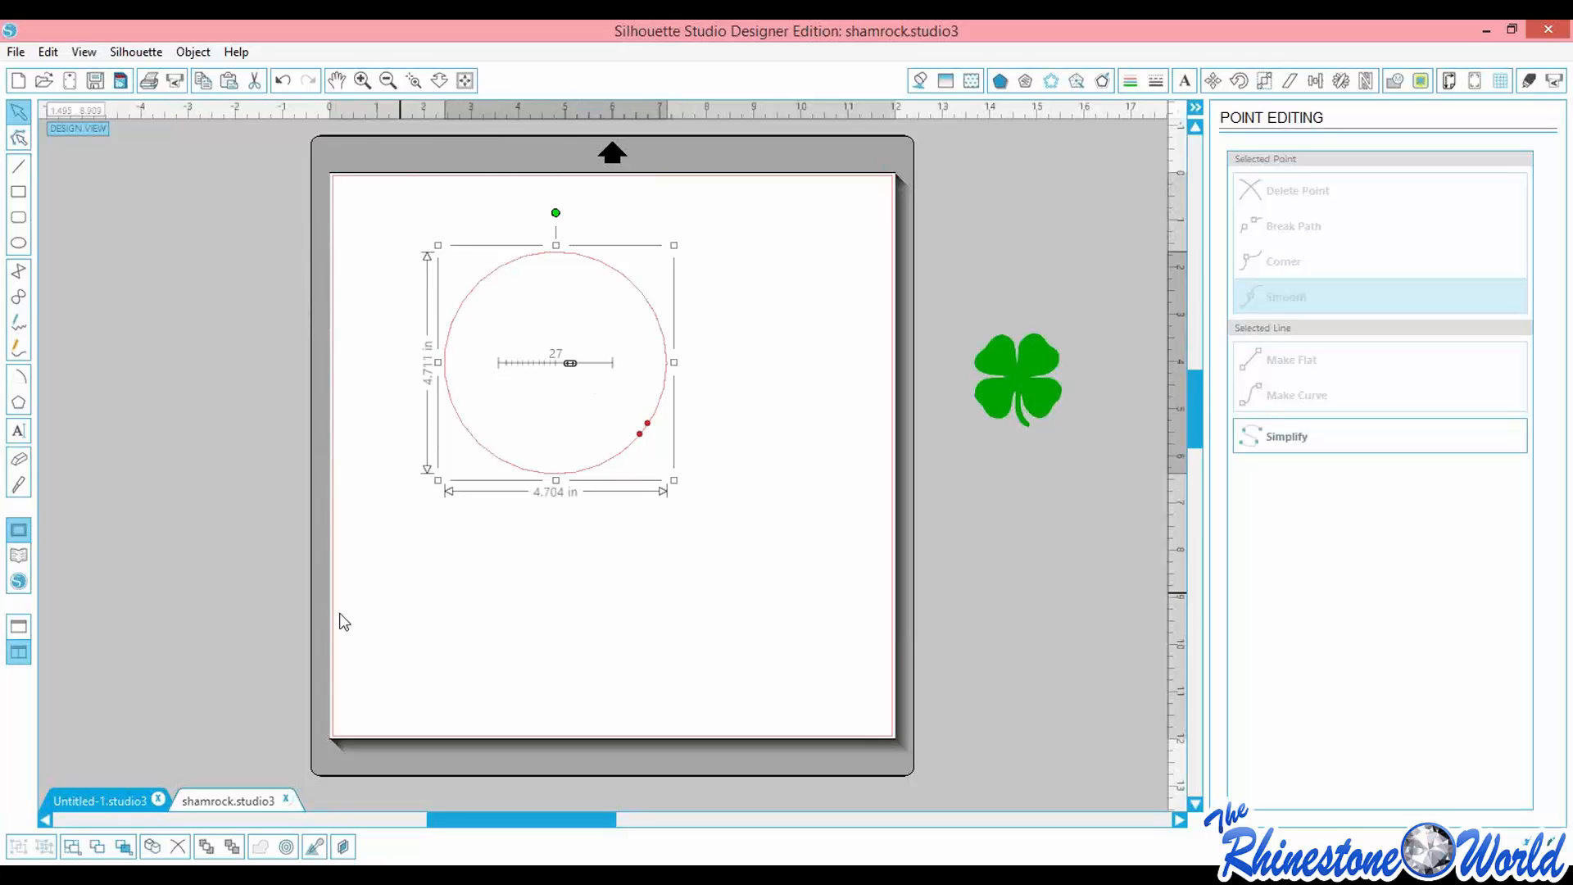
pyautogui.click(603, 604)
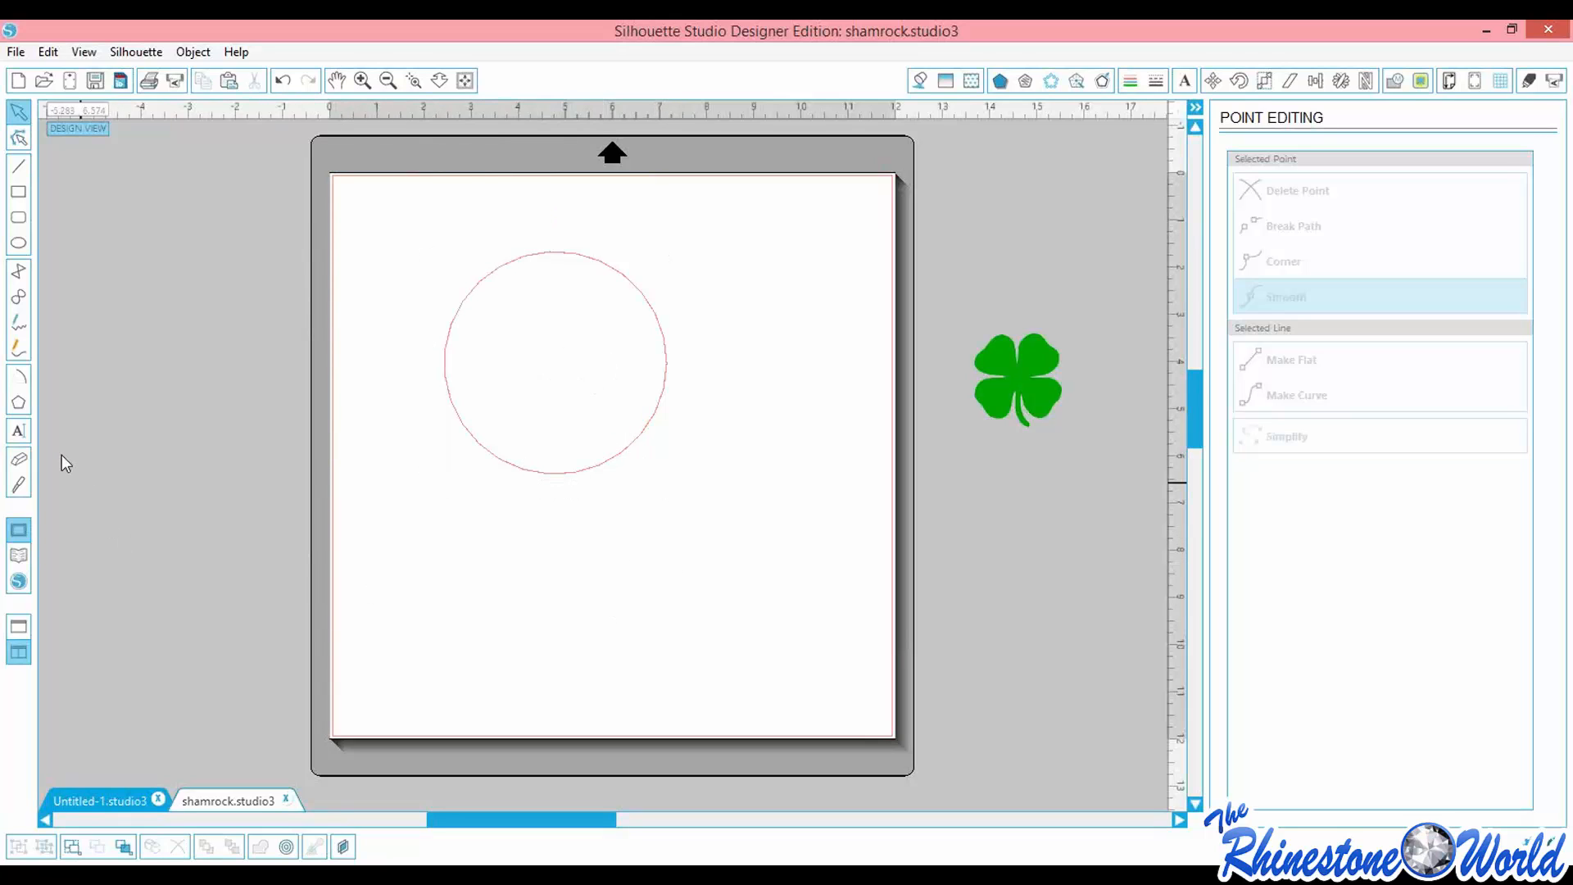
# Try the Eraser from the round polygon's upper left edge toward its center, and switch to the Straight knife
pyautogui.click(19, 460)
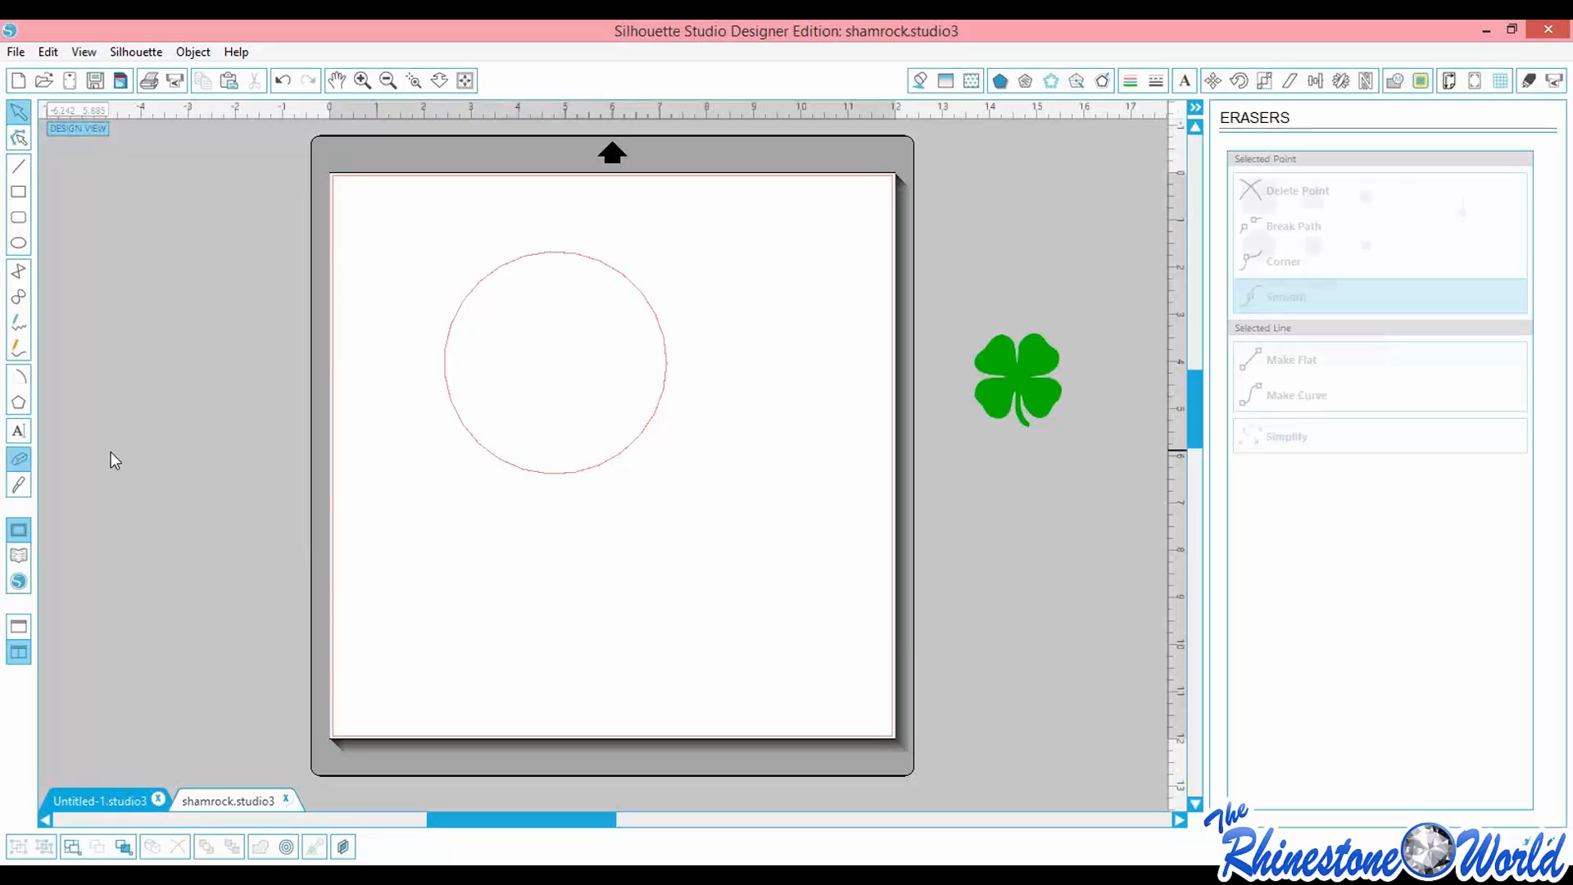
pyautogui.click(481, 288)
pyautogui.moveTo(481, 288); pyautogui.dragTo(566, 377)
pyautogui.click(19, 488)
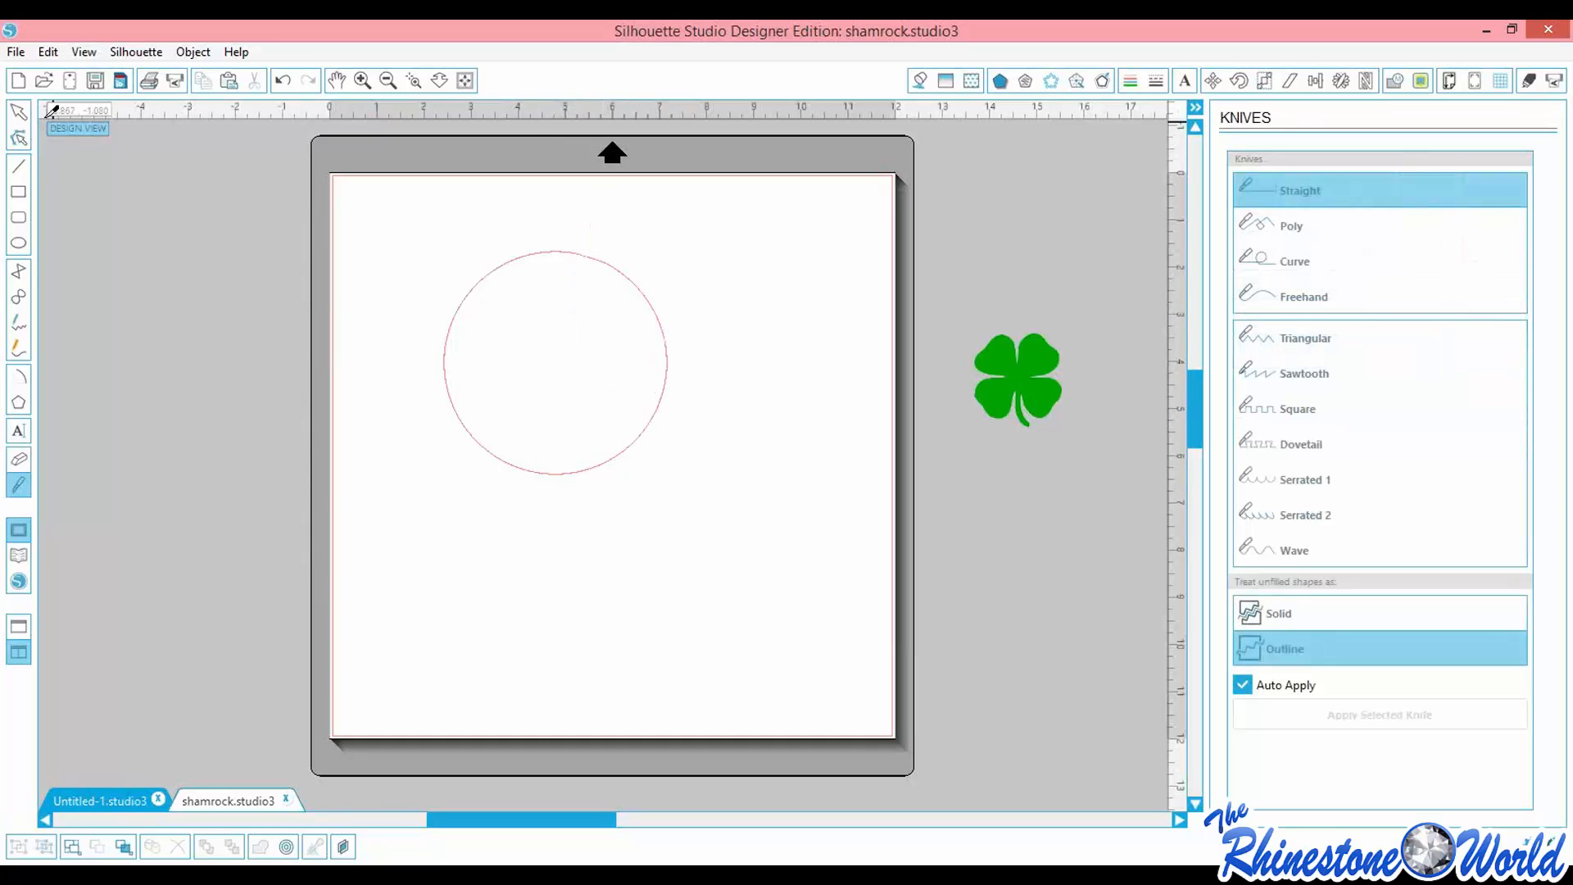
# Select all pieces of the round polygon and delete them from the page
pyautogui.click(19, 112)
pyautogui.moveTo(426, 230); pyautogui.dragTo(731, 514)
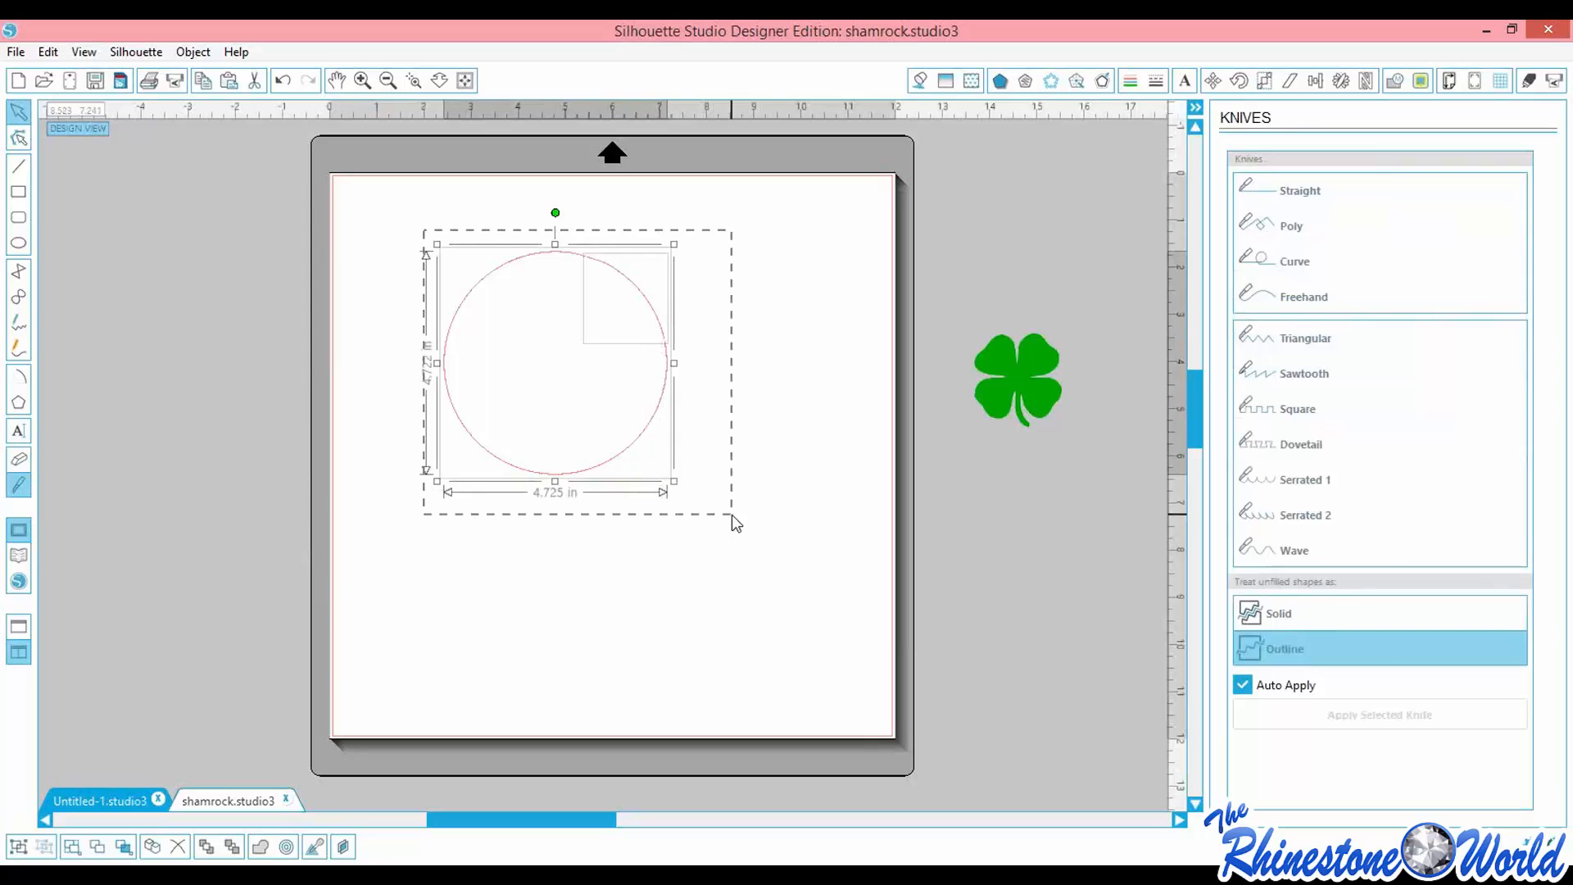
pyautogui.press('Delete')
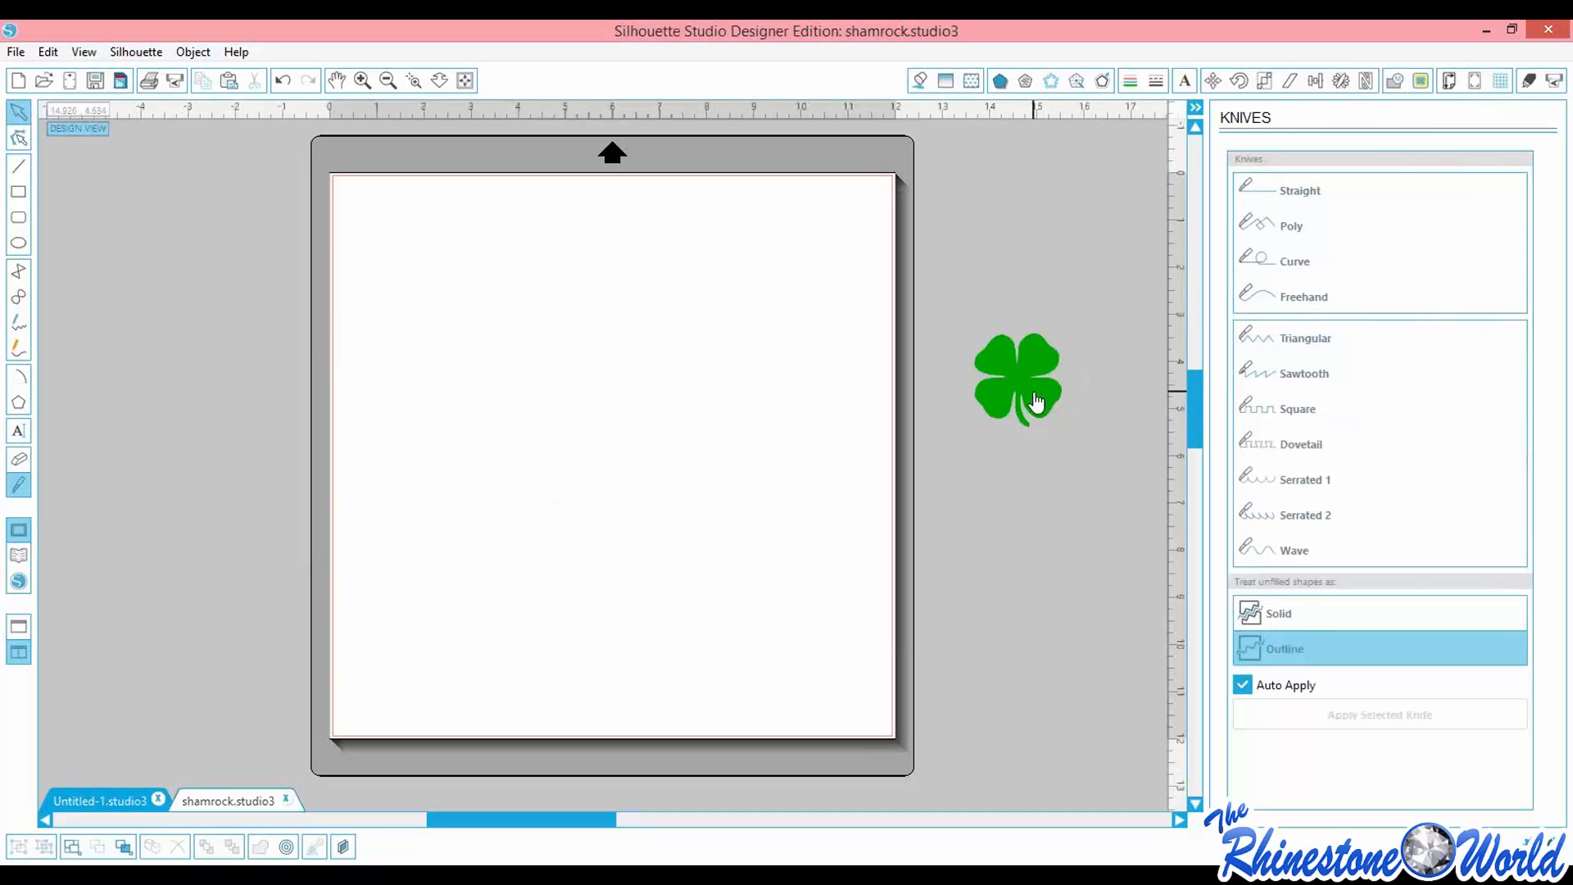
# Move the green shamrock onto the upper left area of the page and select it for resizing
pyautogui.moveTo(1036, 401); pyautogui.dragTo(451, 289)
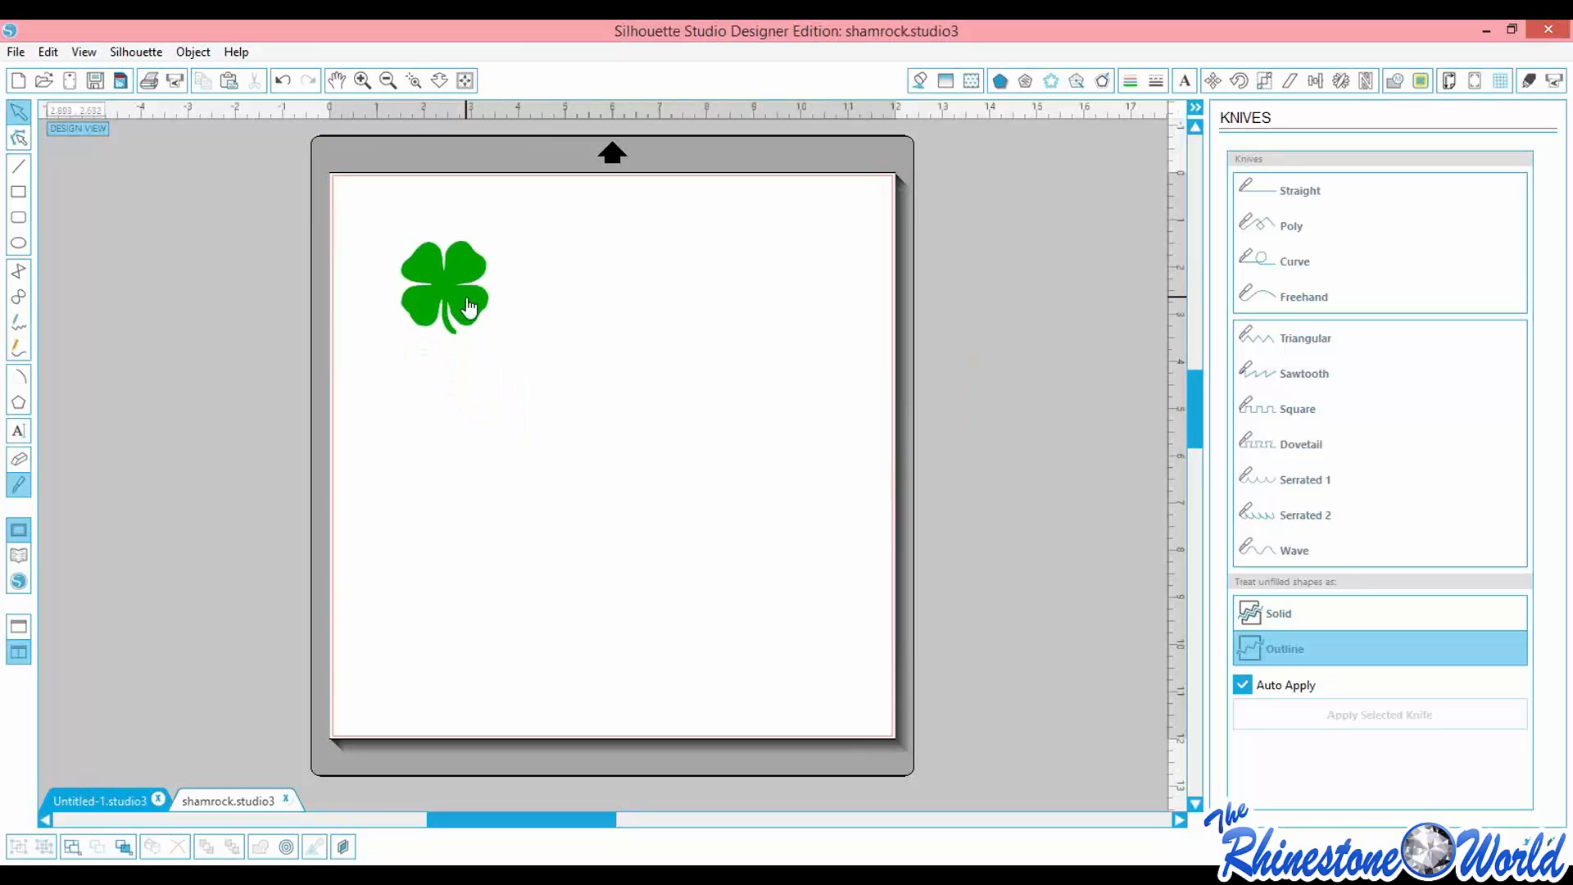
pyautogui.doubleClick(447, 278)
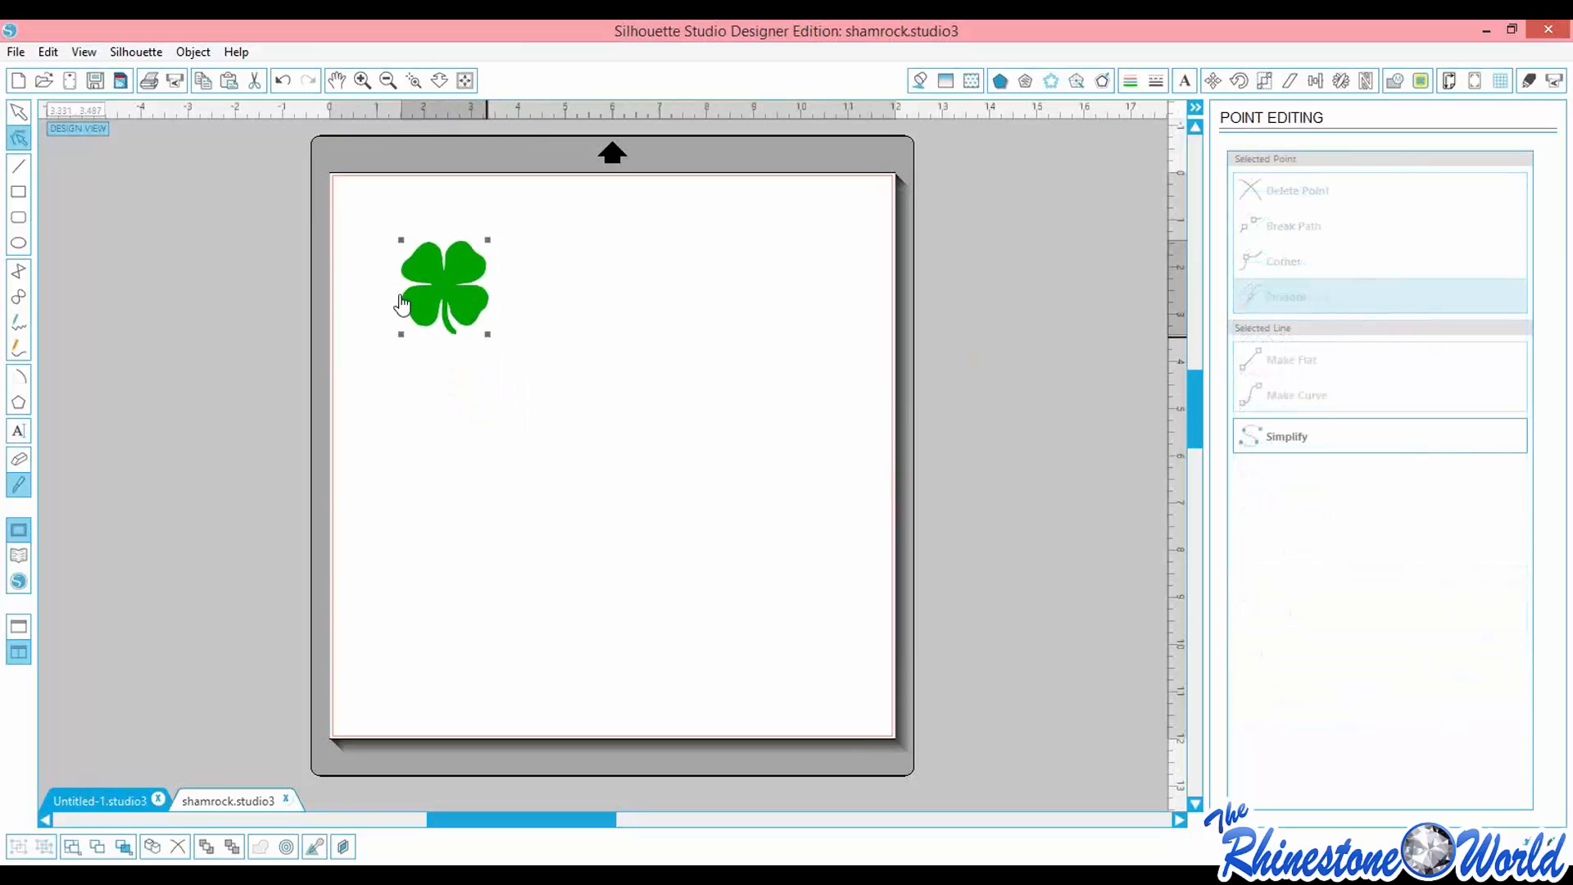
pyautogui.click(19, 112)
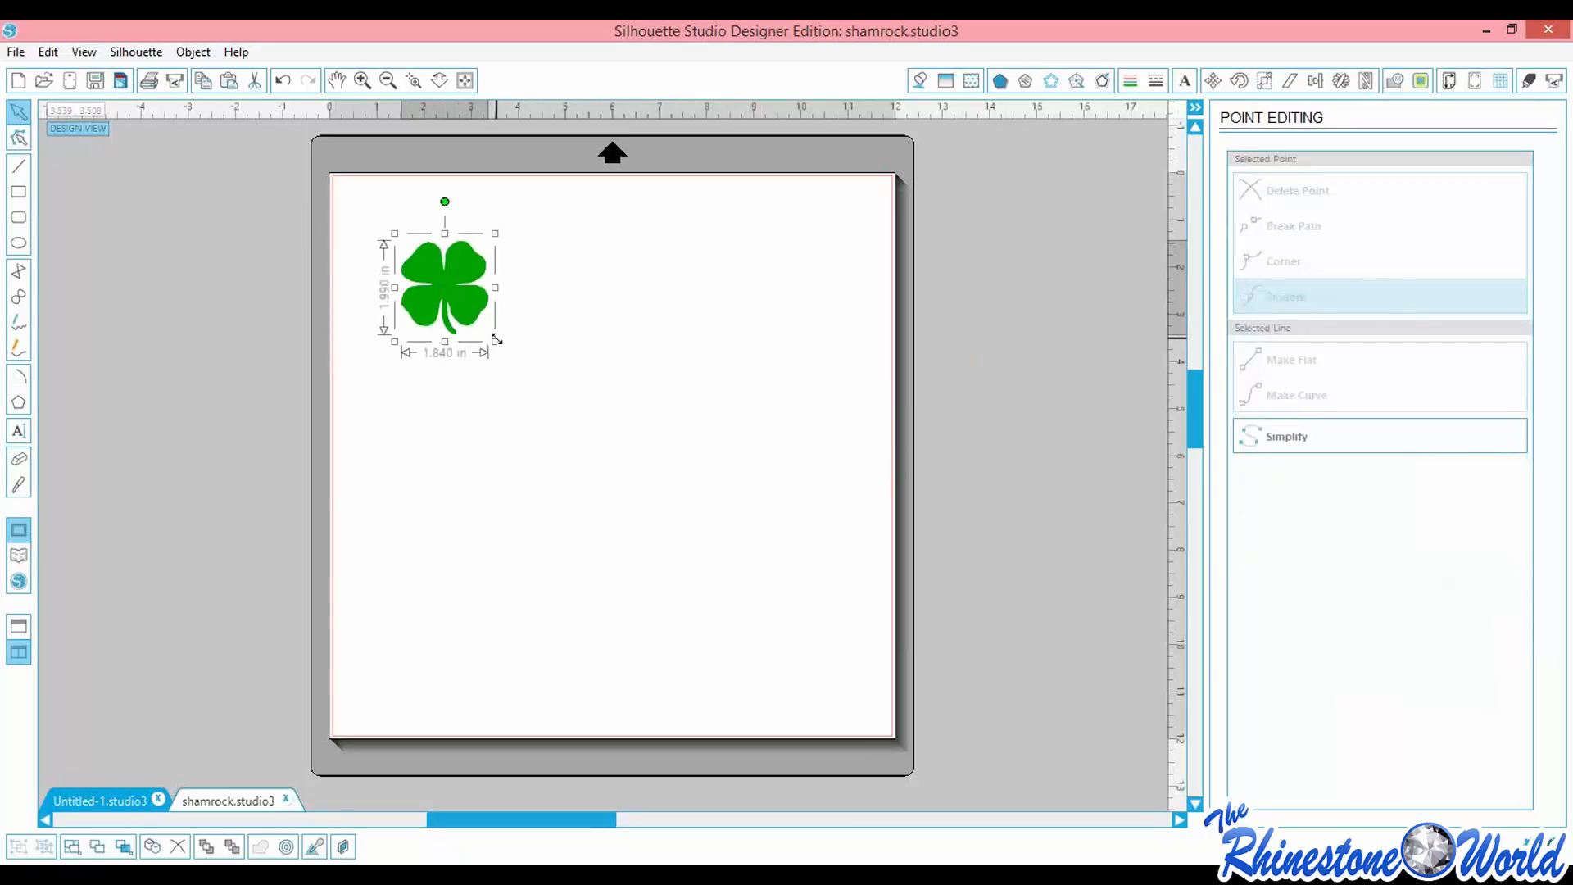
# Enlarge the shamrock to about 5.85 in wide and 6.33 in high, place it near the page's upper left corner, and deselect it
pyautogui.moveTo(503, 355); pyautogui.dragTo(621, 515)
pyautogui.moveTo(543, 418); pyautogui.dragTo(523, 385)
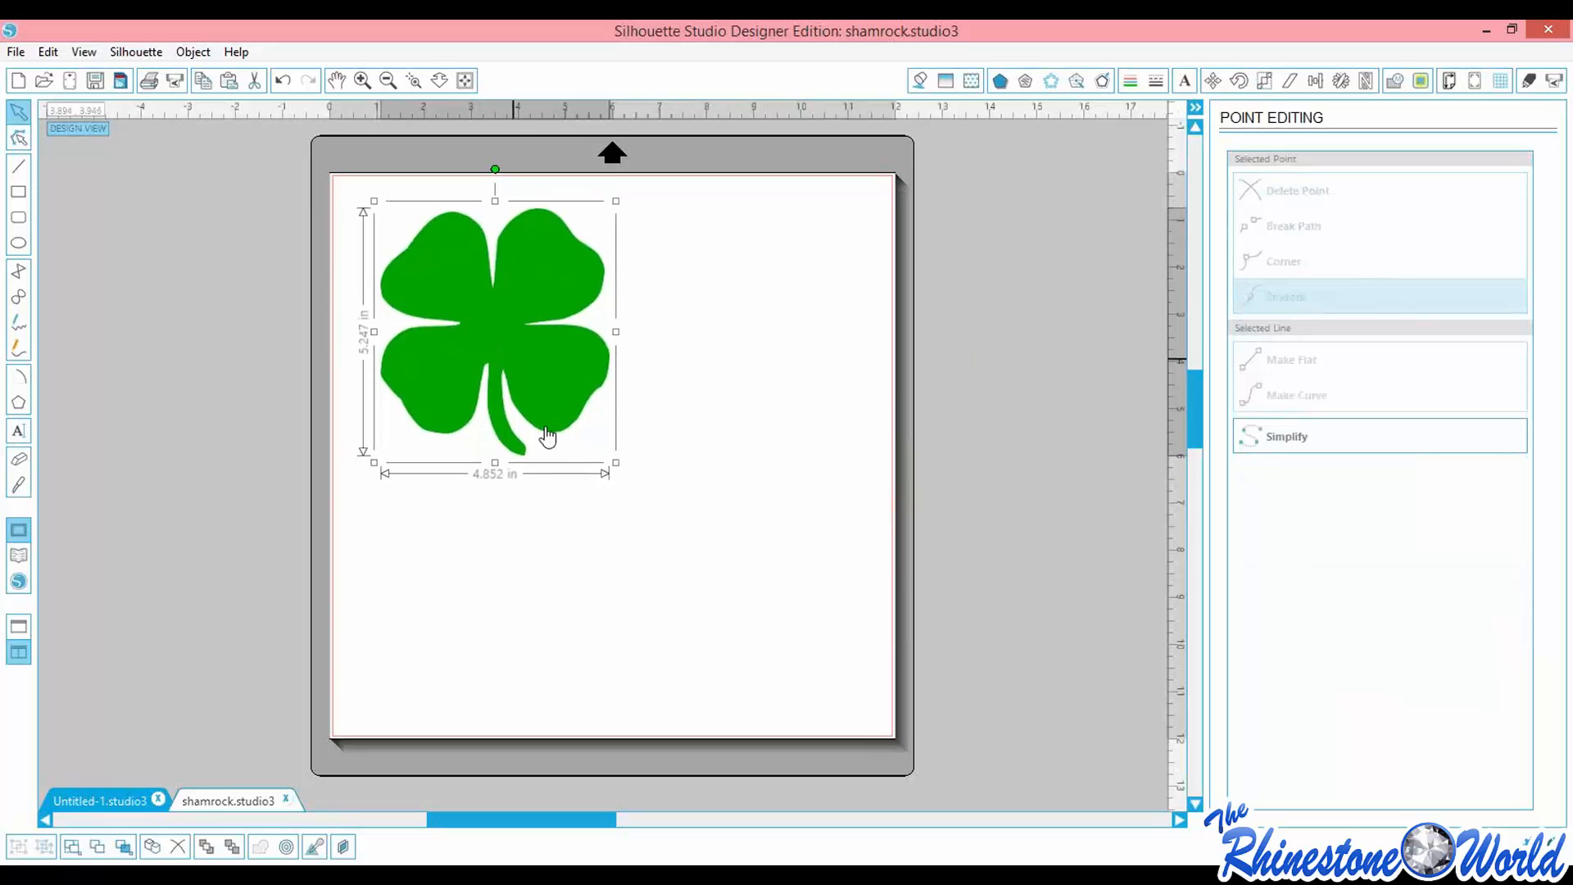
pyautogui.moveTo(618, 463); pyautogui.dragTo(659, 518)
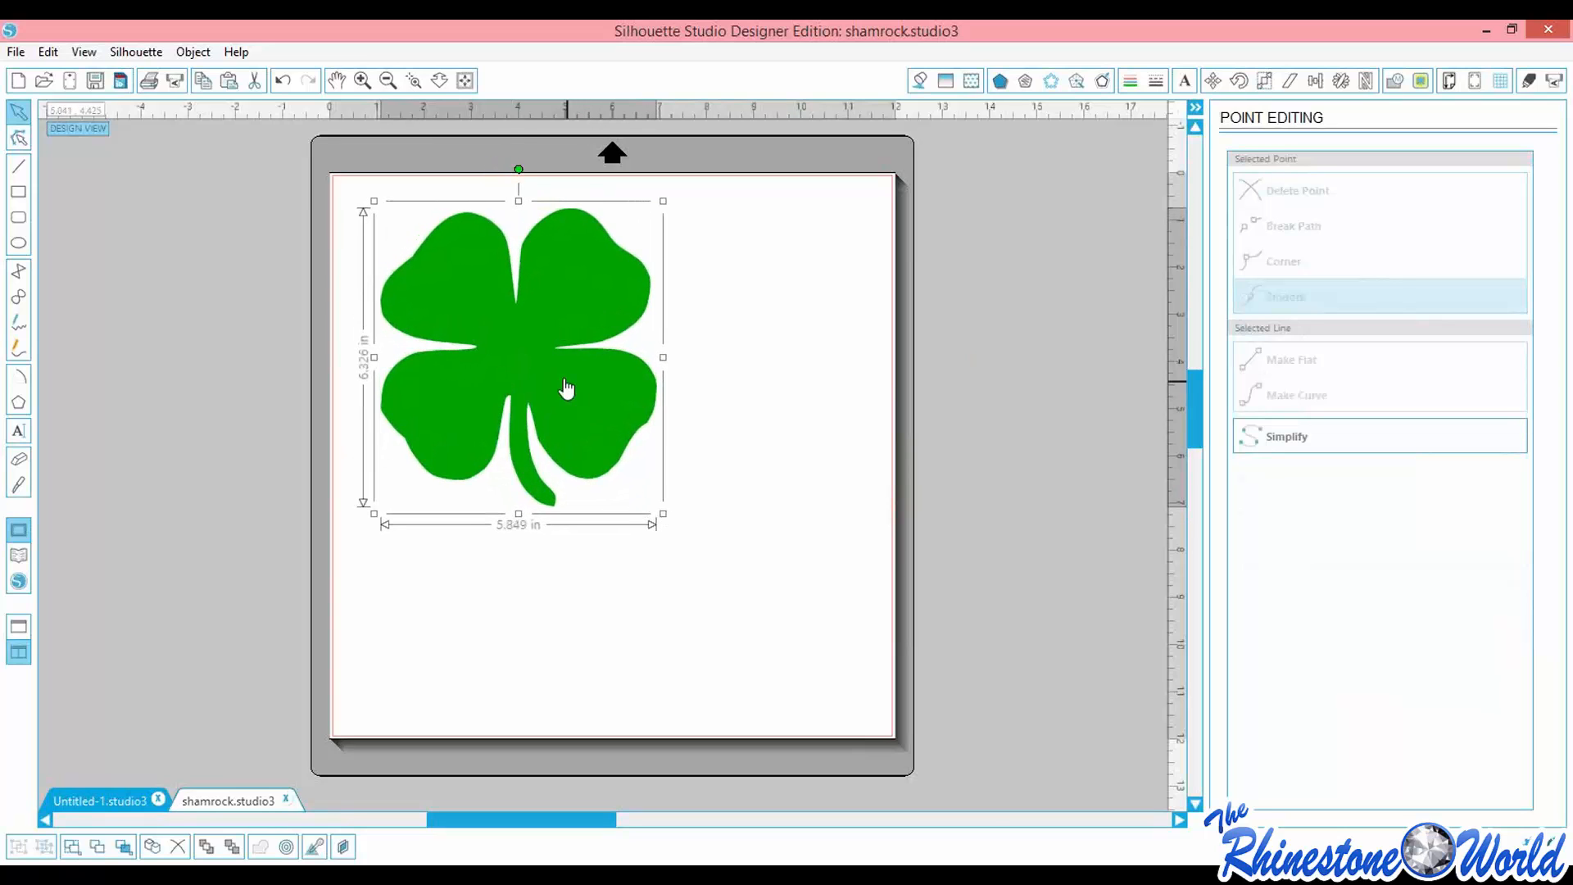
pyautogui.click(753, 468)
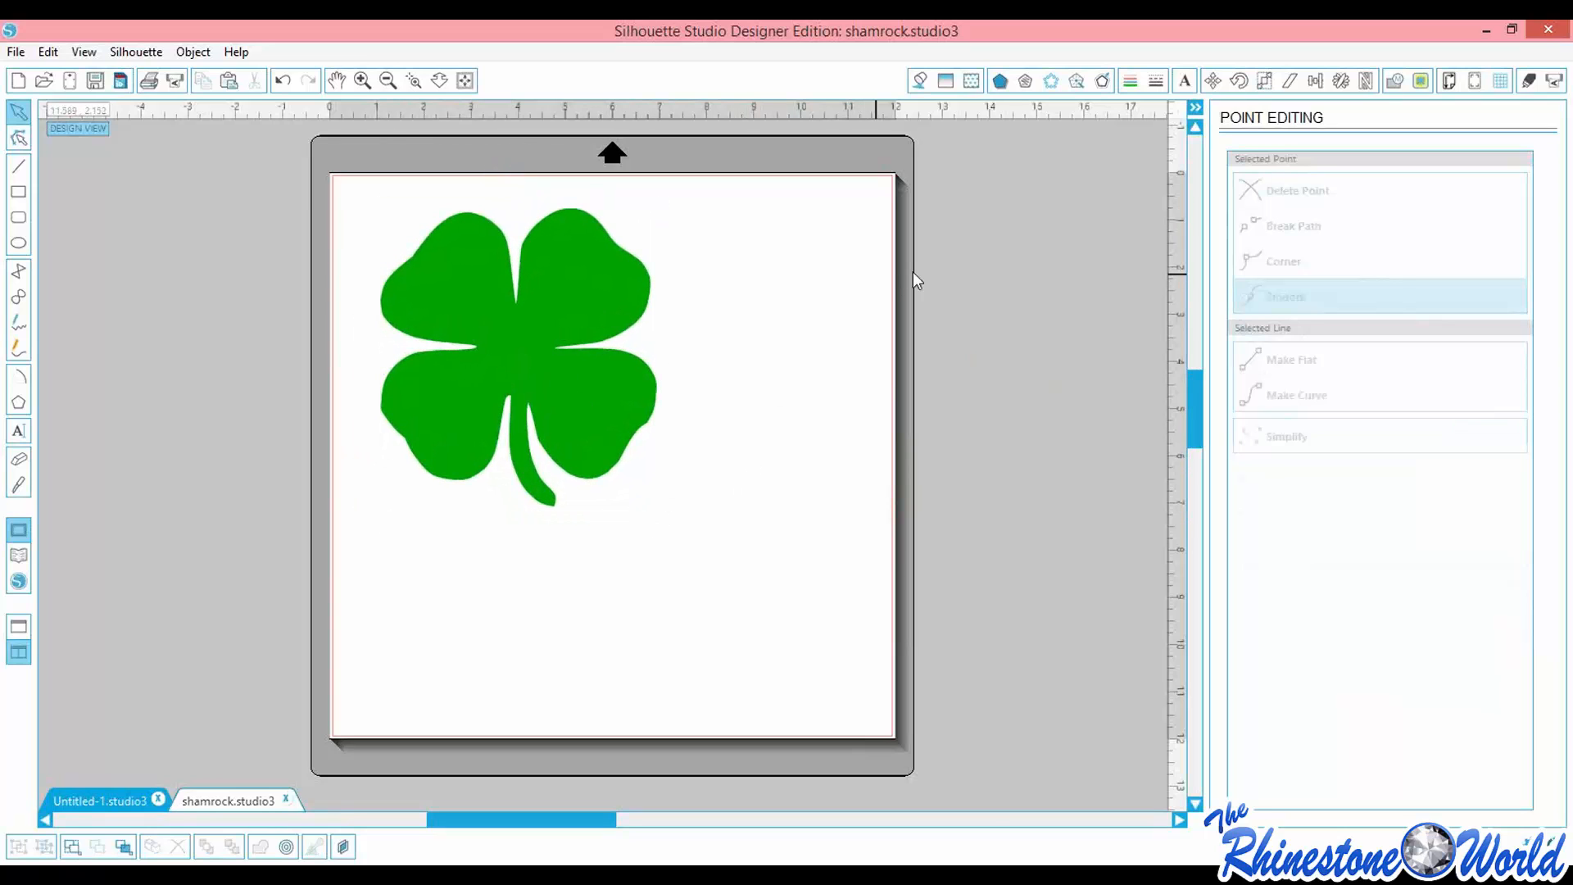
pyautogui.click(543, 332)
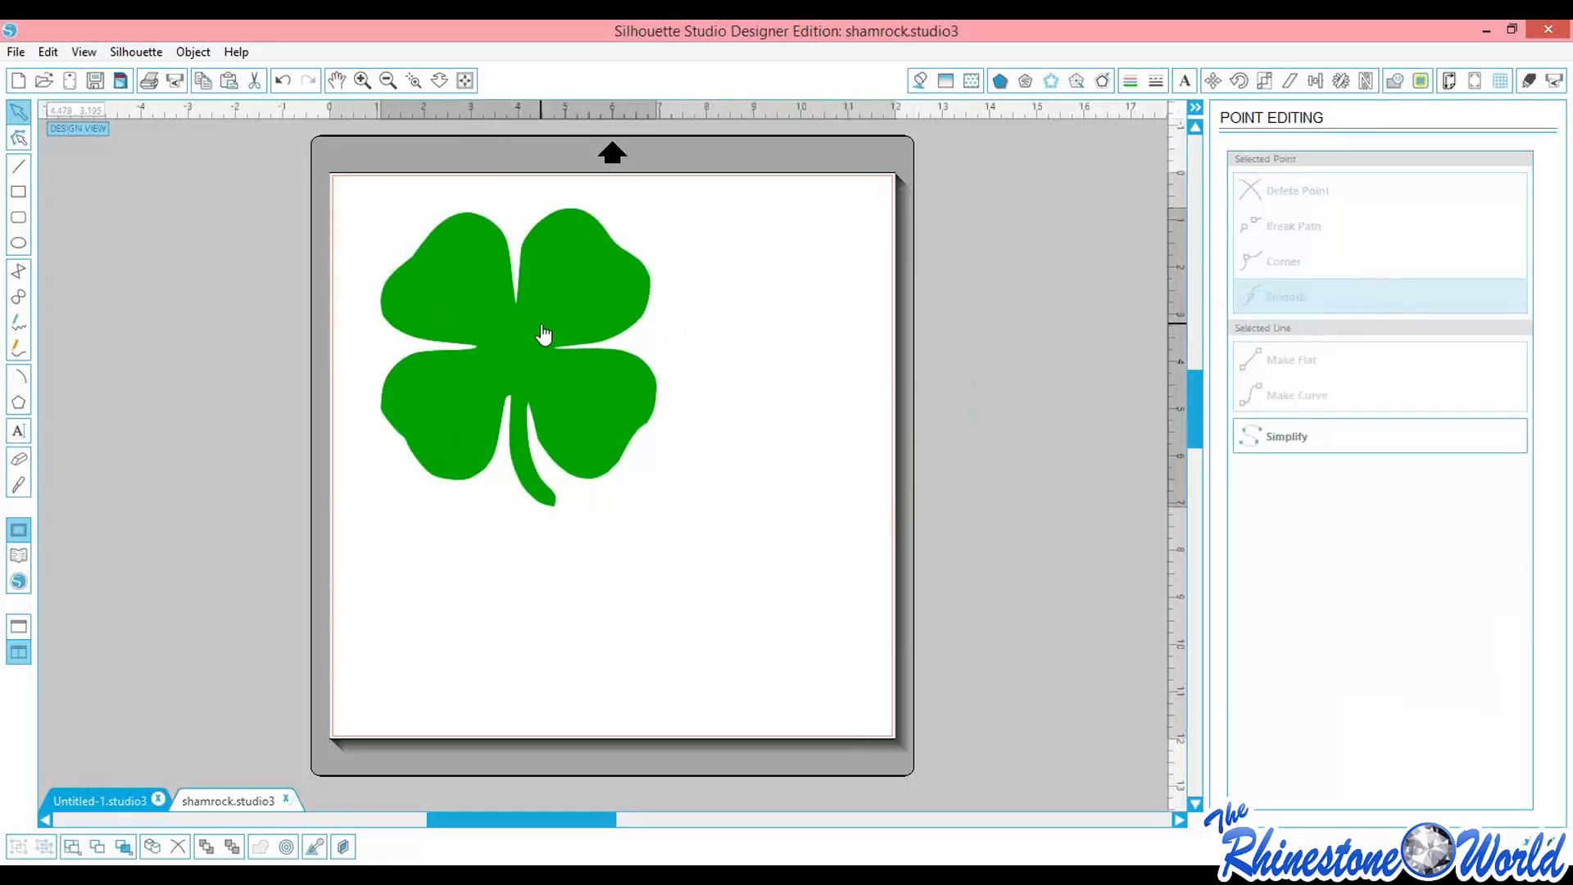
pyautogui.click(541, 323)
pyautogui.click(706, 339)
pyautogui.doubleClick(554, 345)
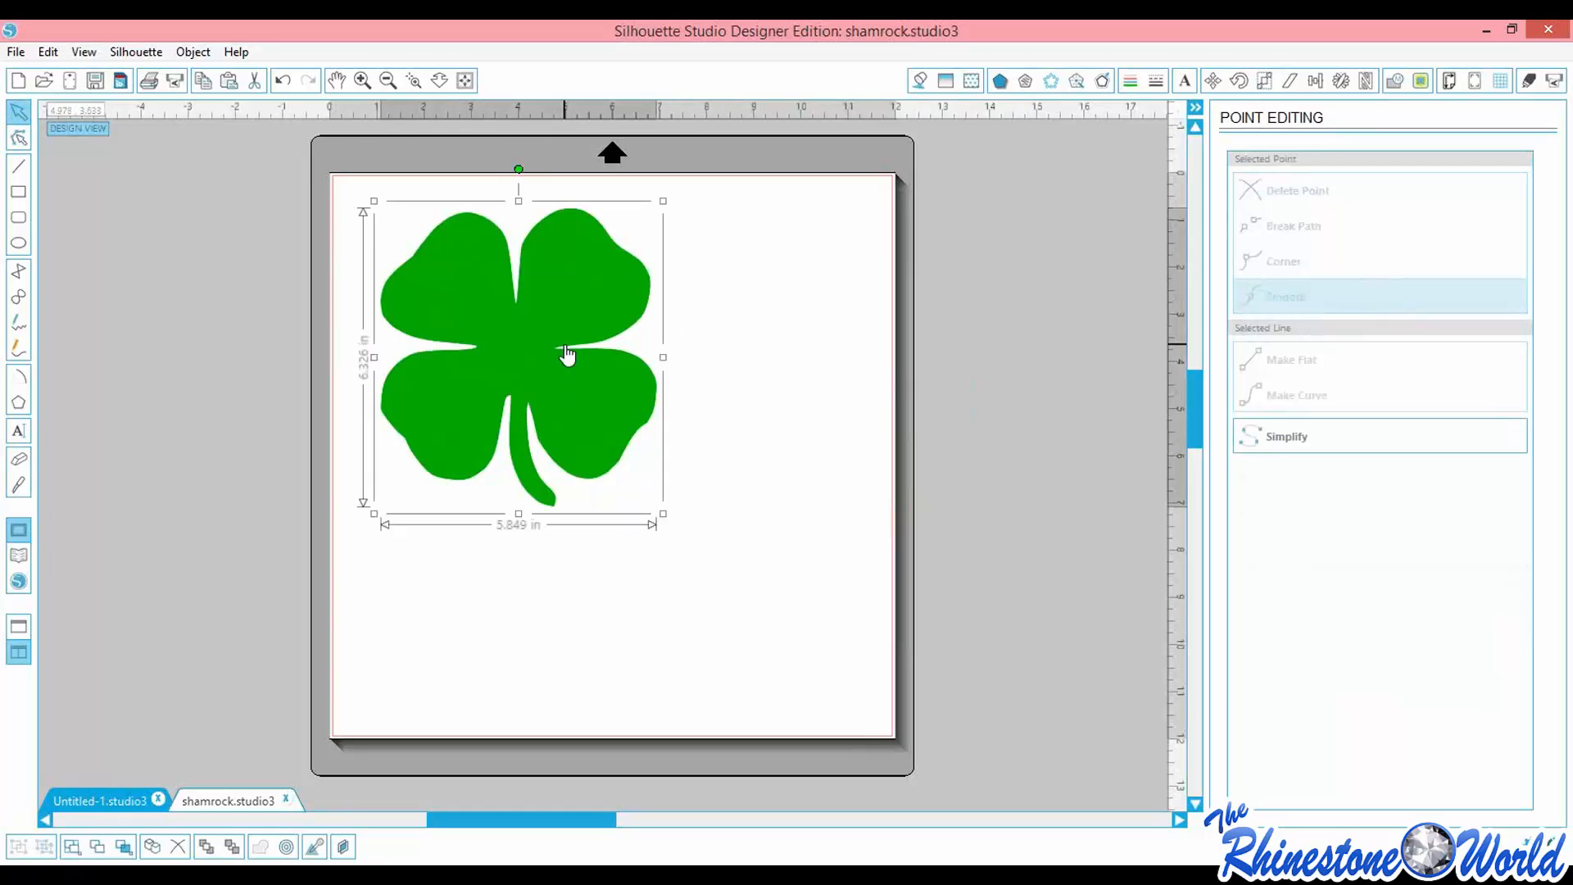
pyautogui.click(808, 210)
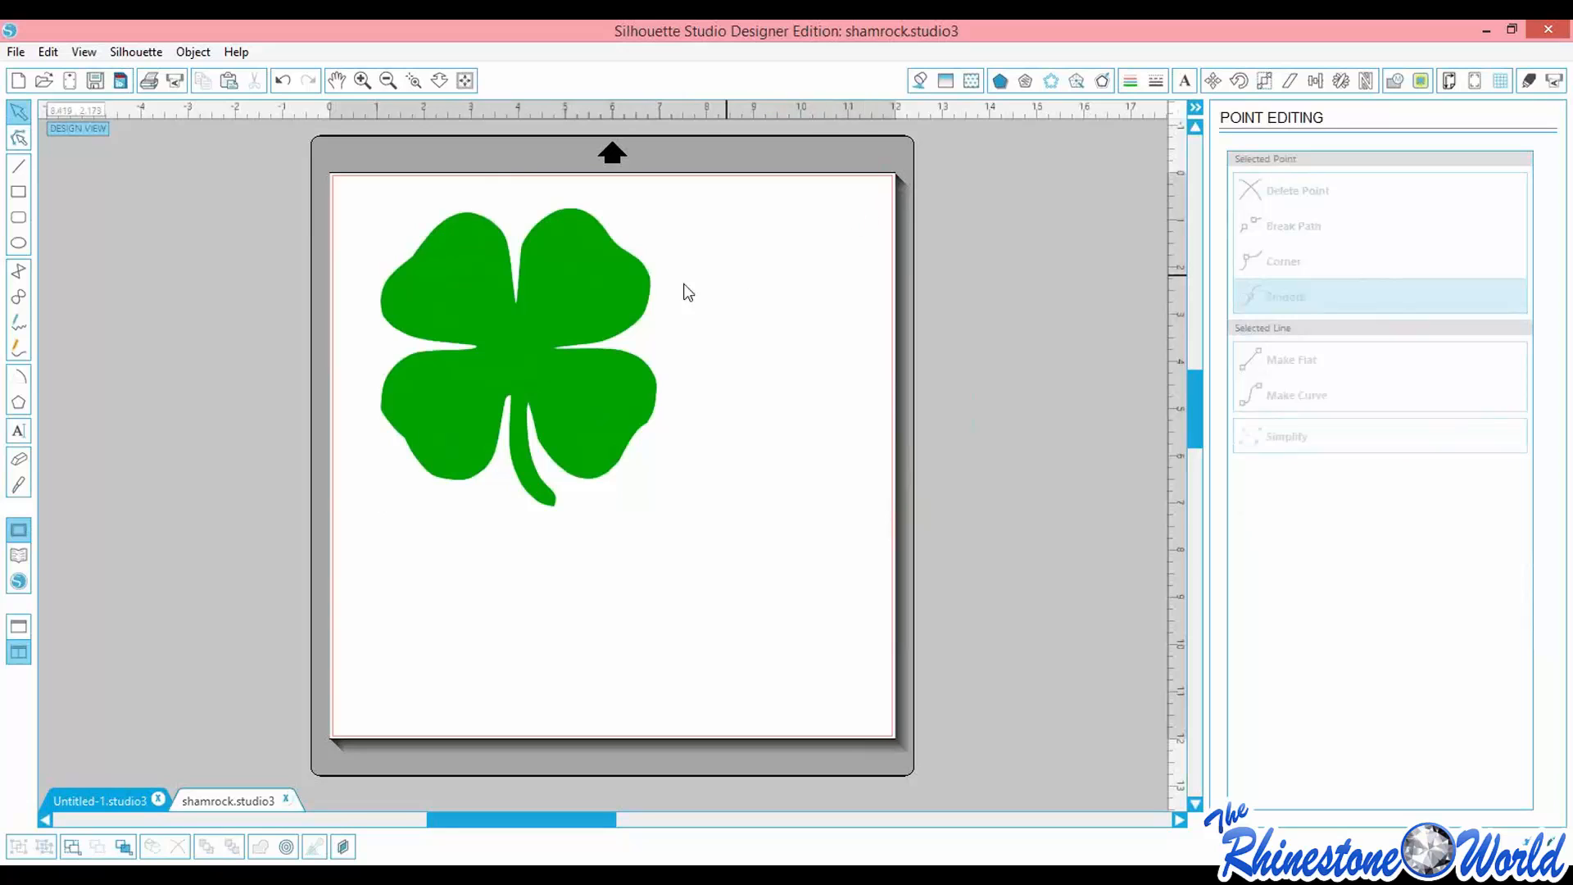
# Show the Knife options and select the green shamrock
pyautogui.click(512, 308)
pyautogui.click(18, 484)
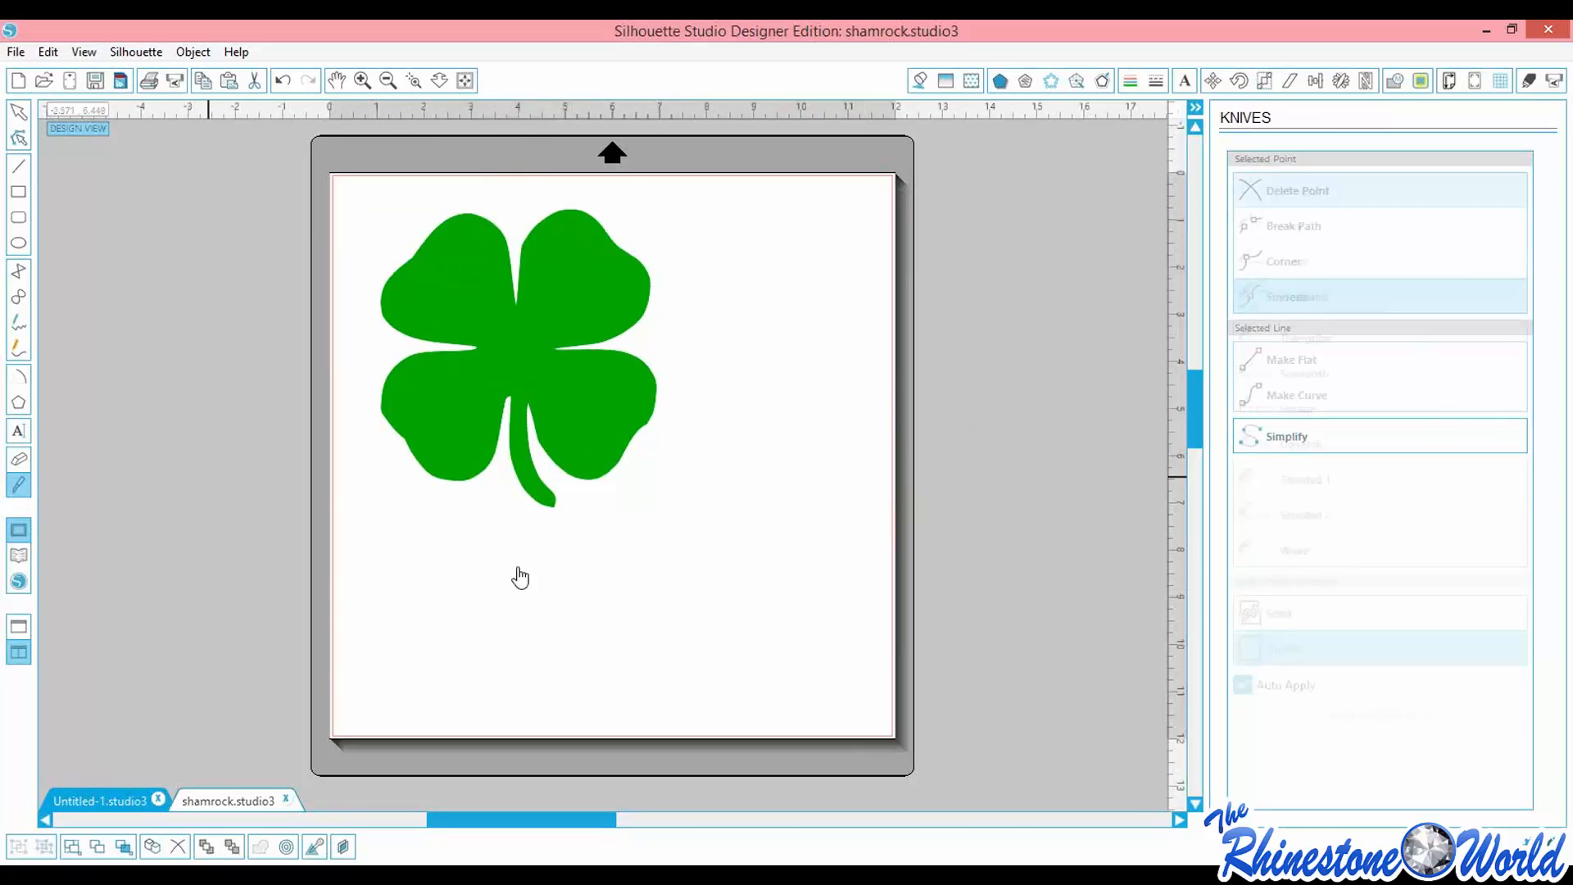
pyautogui.click(460, 430)
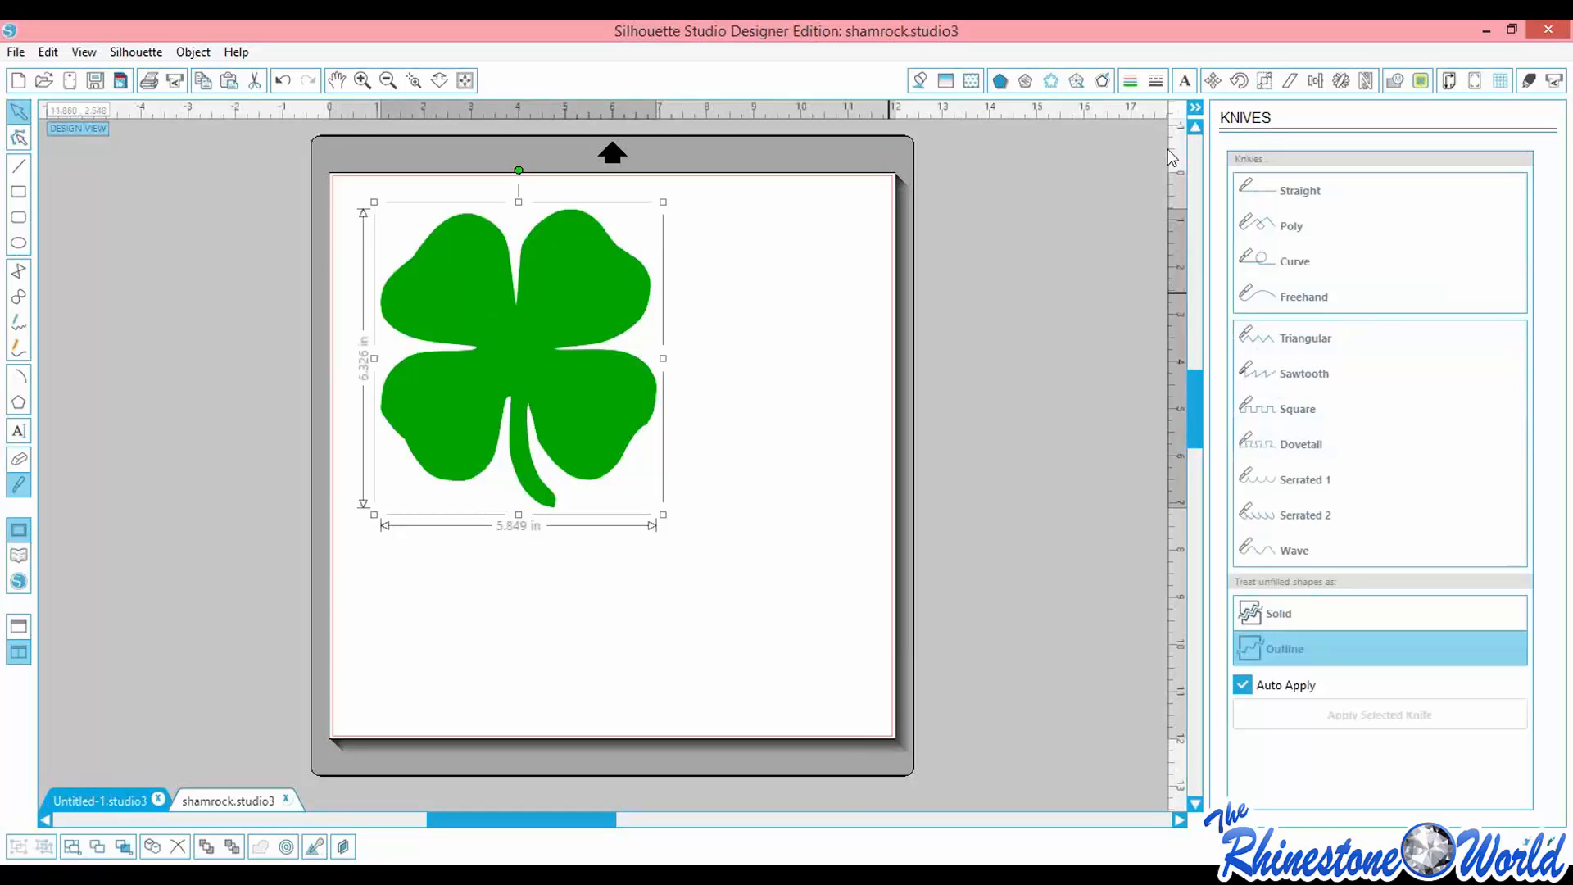
# Define a trace area of about 7.32 in by 7.61 in around the whole green shamrock
pyautogui.click(1424, 85)
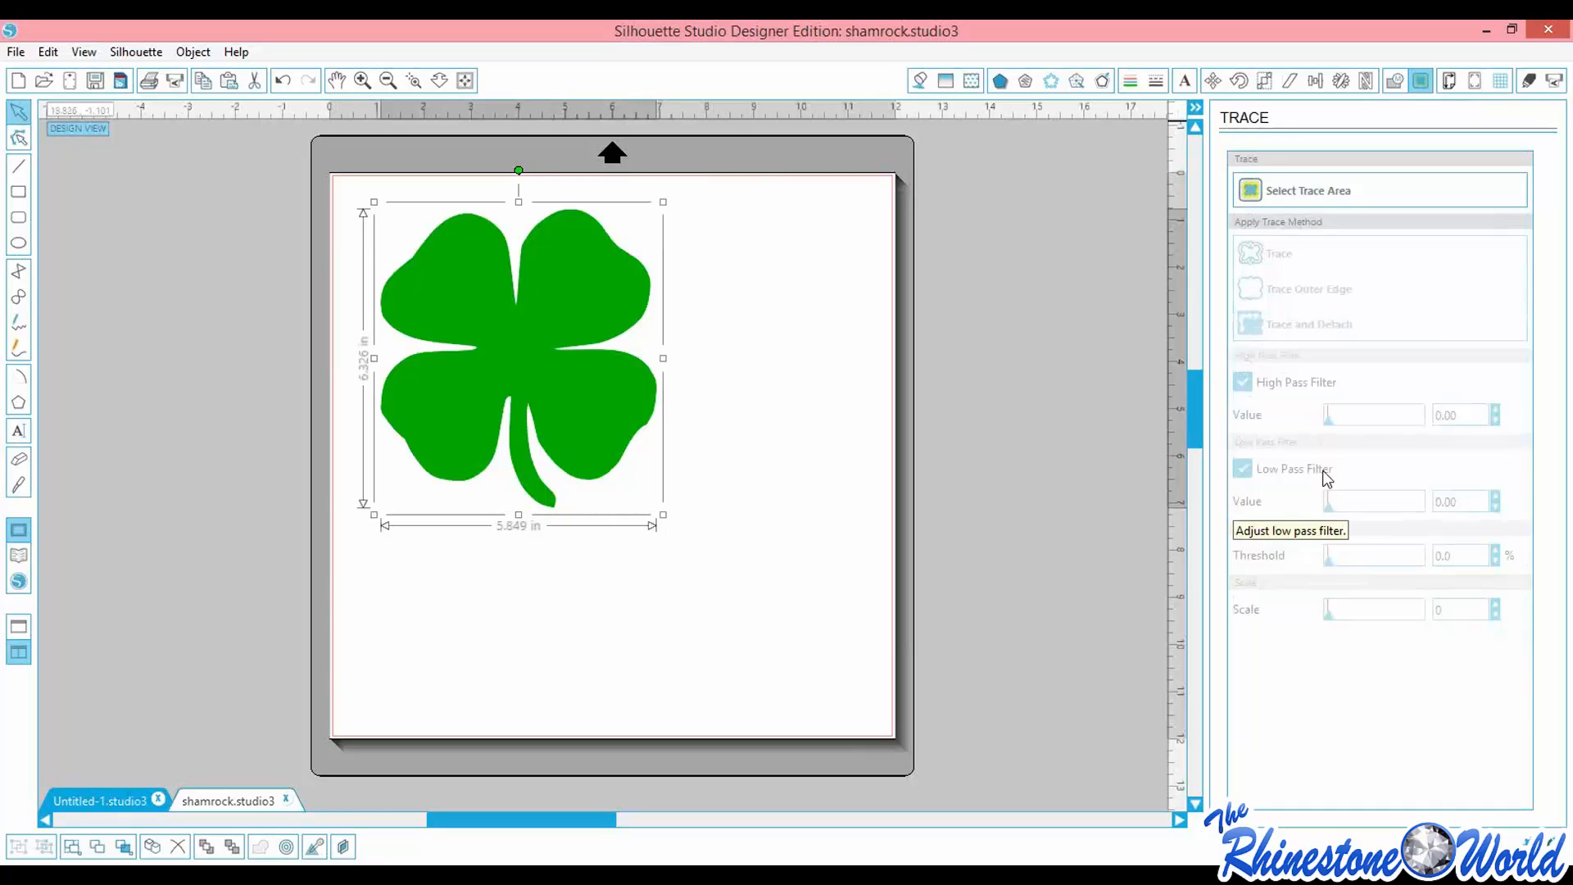
pyautogui.click(1301, 196)
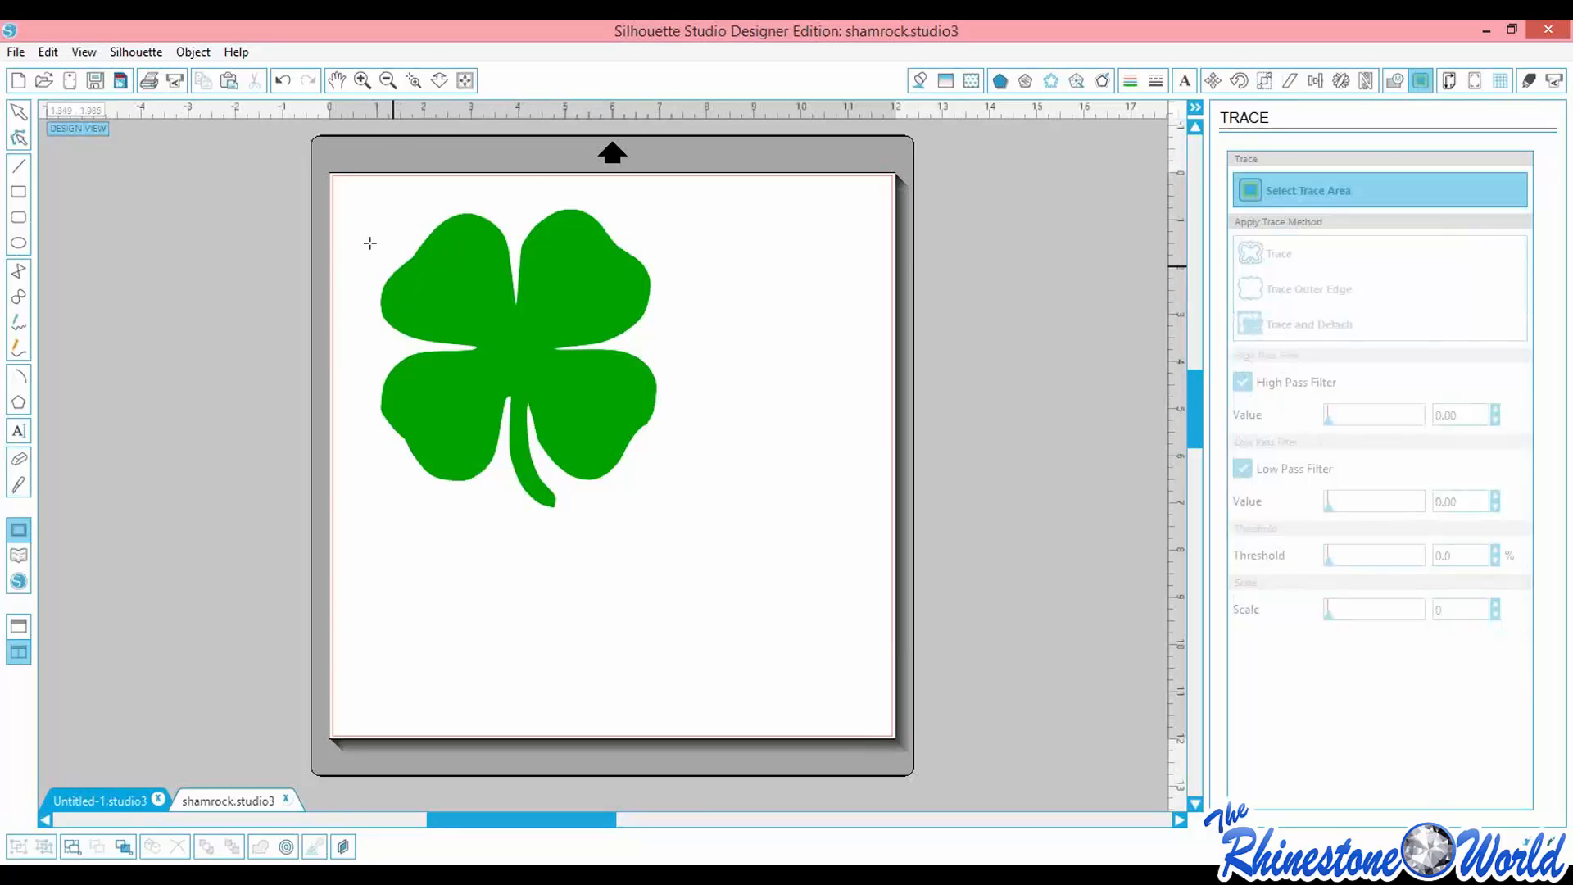
pyautogui.moveTo(348, 185)
pyautogui.mouseDown()
pyautogui.moveTo(398, 341)
pyautogui.moveTo(534, 531)
pyautogui.moveTo(697, 549)
pyautogui.mouseUp()
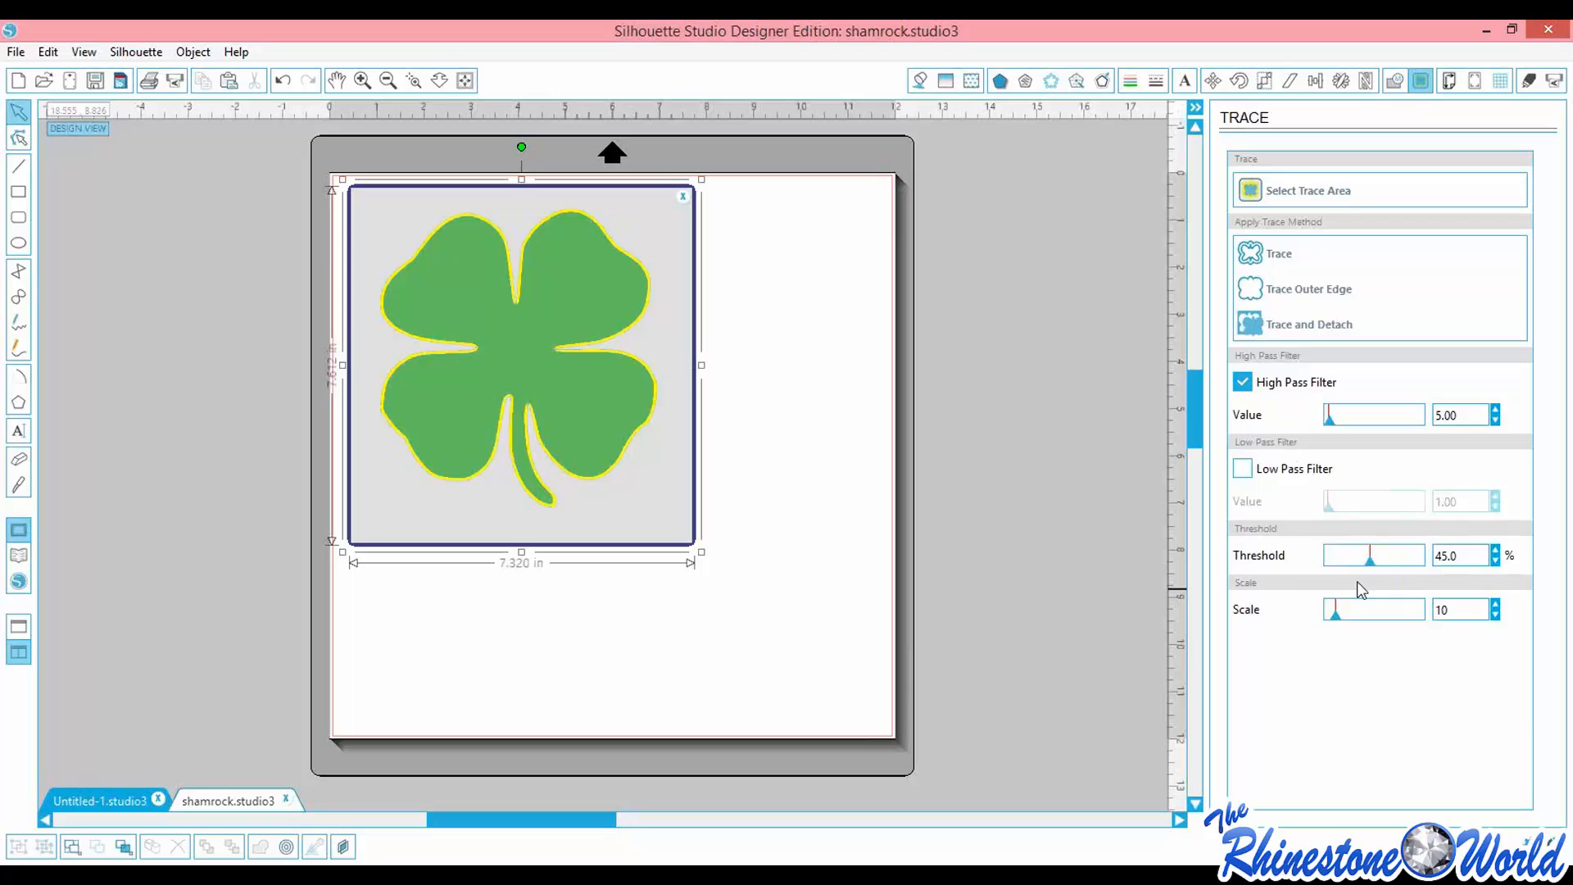
# Turn off the High Pass Filter for the trace and inspect the preview of the shamrock up close
pyautogui.click(1244, 384)
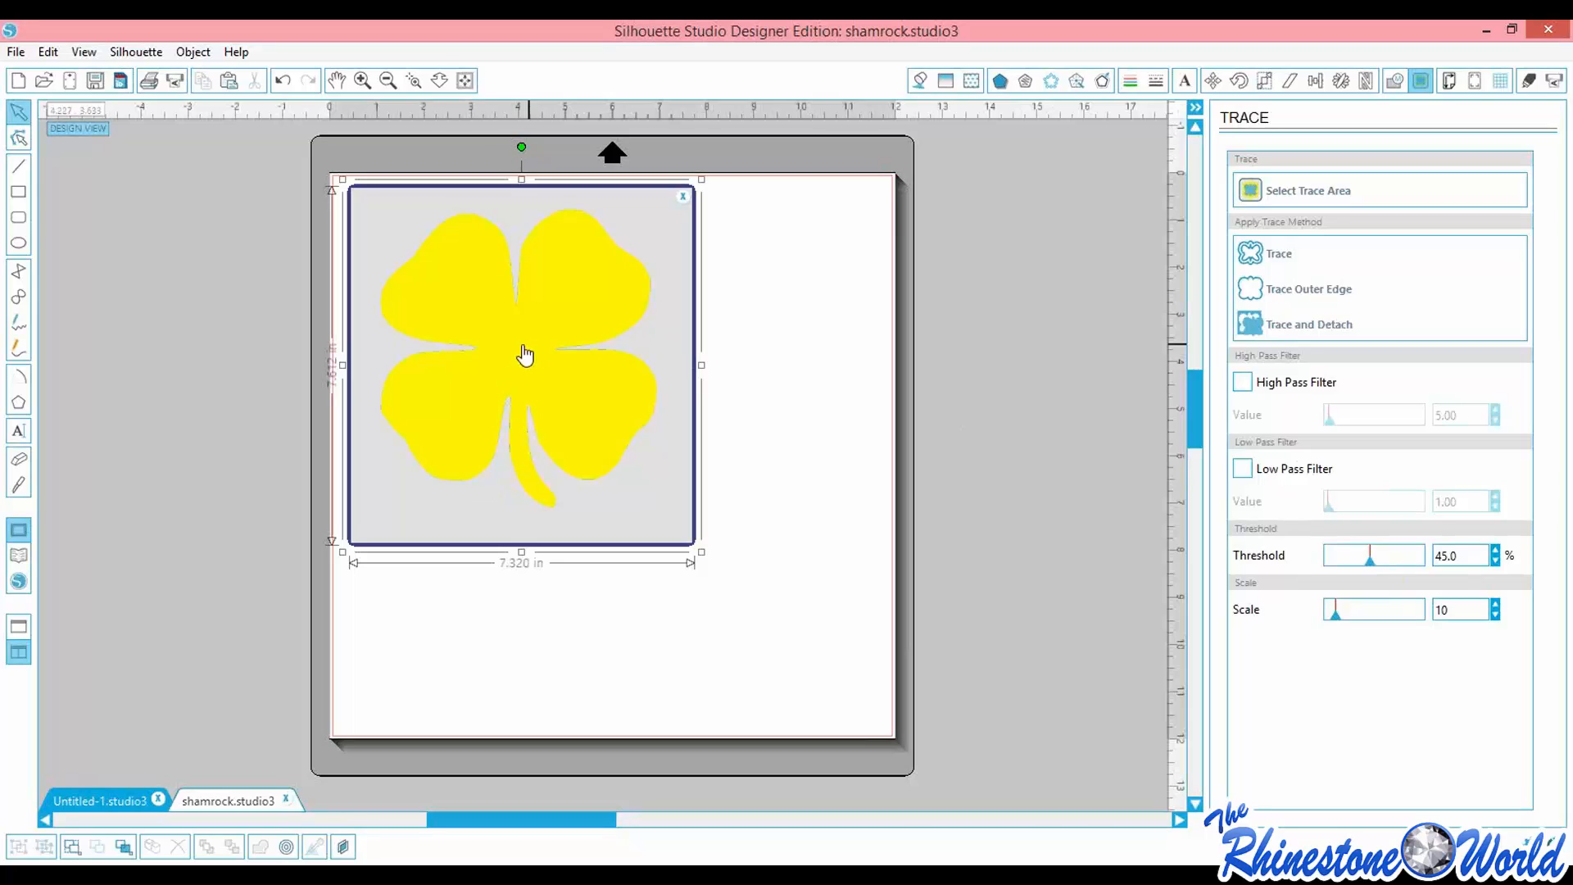
pyautogui.click(361, 80)
pyautogui.click(361, 80)
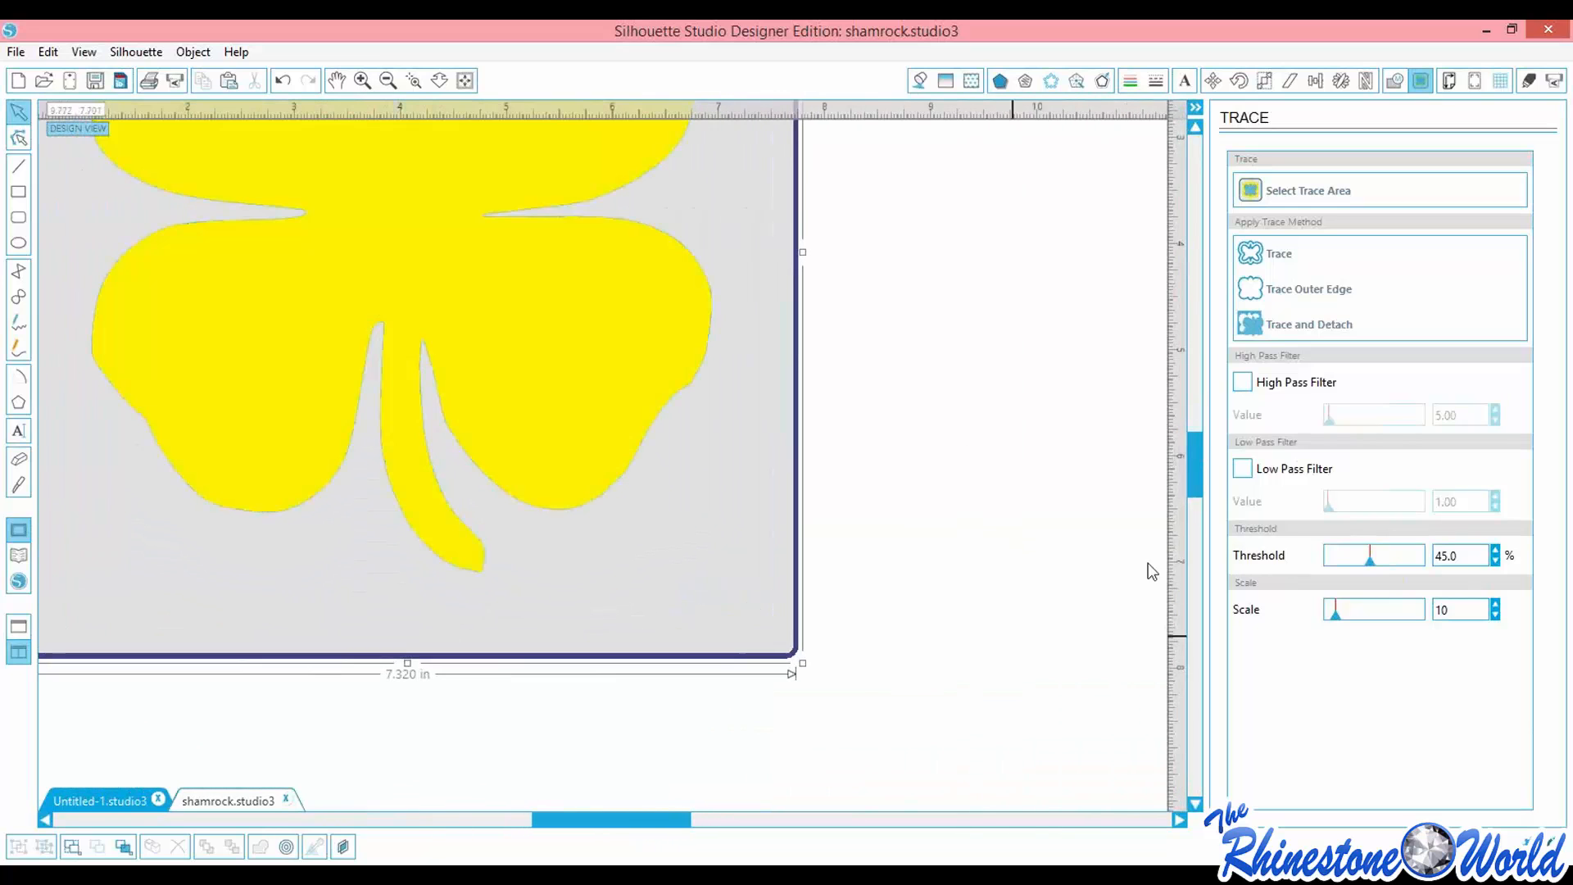
pyautogui.moveTo(1197, 476); pyautogui.dragTo(1196, 449)
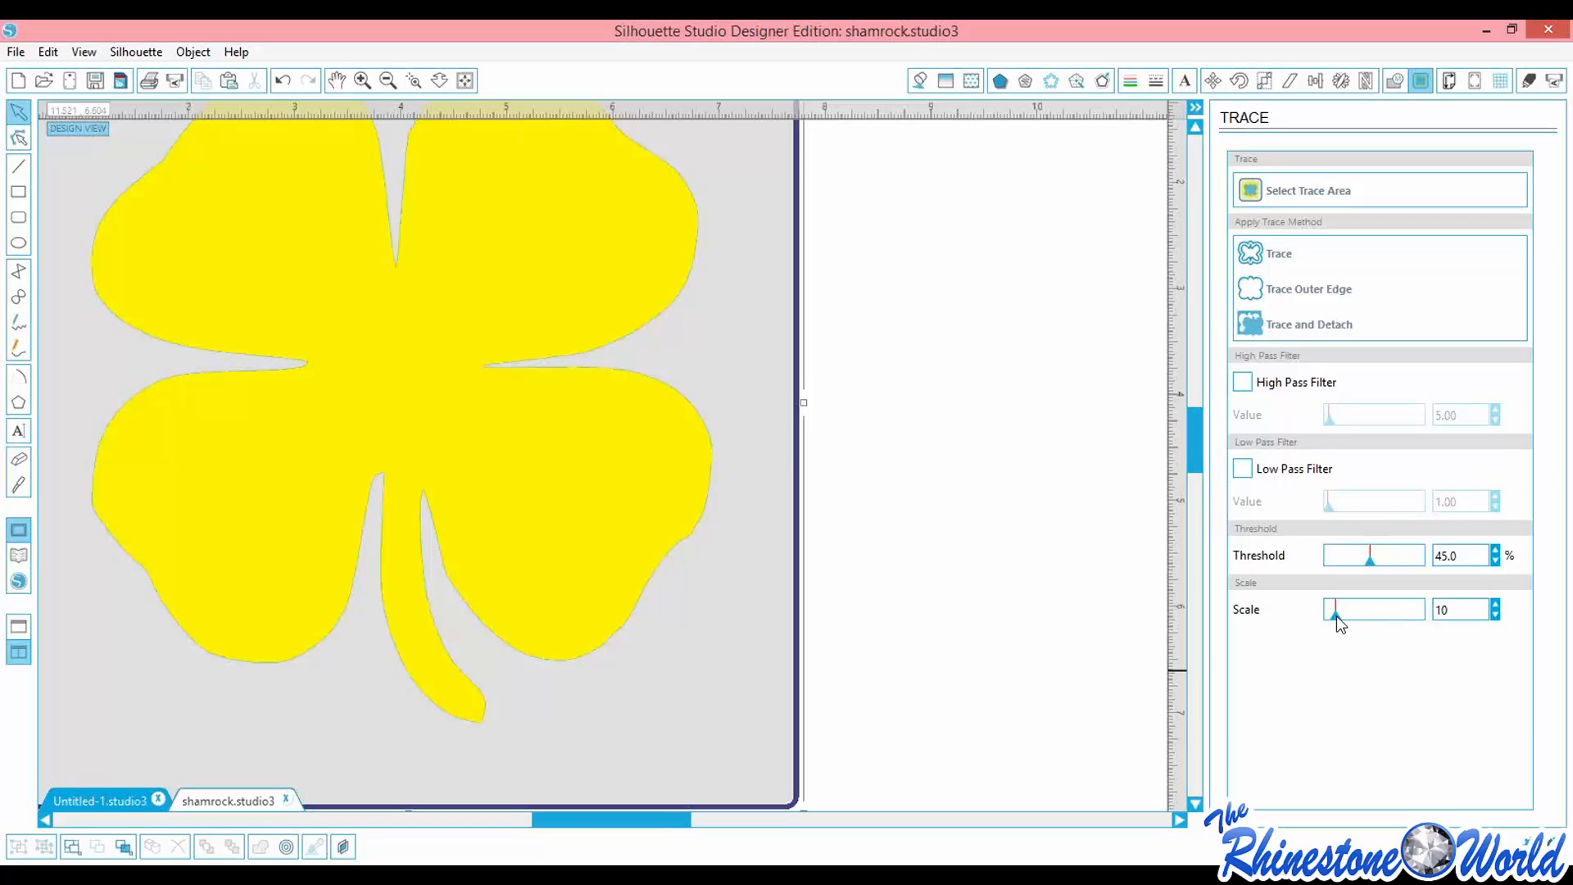
# Set the trace Scale to 4 and turn on the Low Pass Filter with a value of 1.00
pyautogui.moveTo(1336, 616)
pyautogui.mouseDown()
pyautogui.moveTo(1361, 616)
pyautogui.moveTo(1331, 616)
pyautogui.mouseUp()
pyautogui.click(1262, 469)
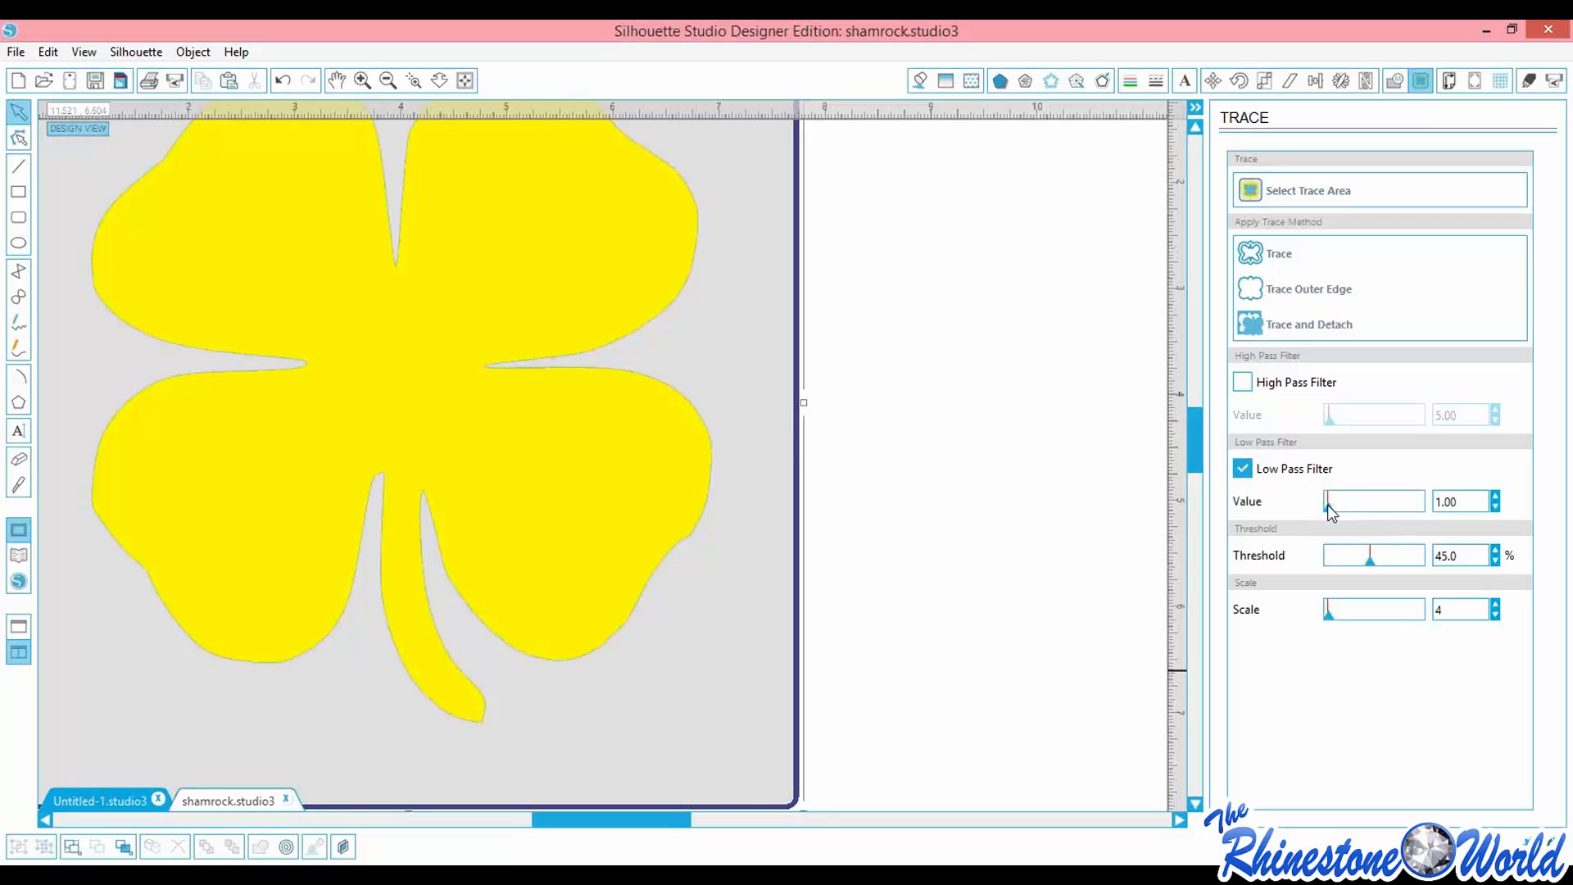
pyautogui.moveTo(1329, 505)
pyautogui.mouseDown()
pyautogui.moveTo(1344, 504)
pyautogui.moveTo(1325, 506)
pyautogui.mouseUp()
pyautogui.click(365, 80)
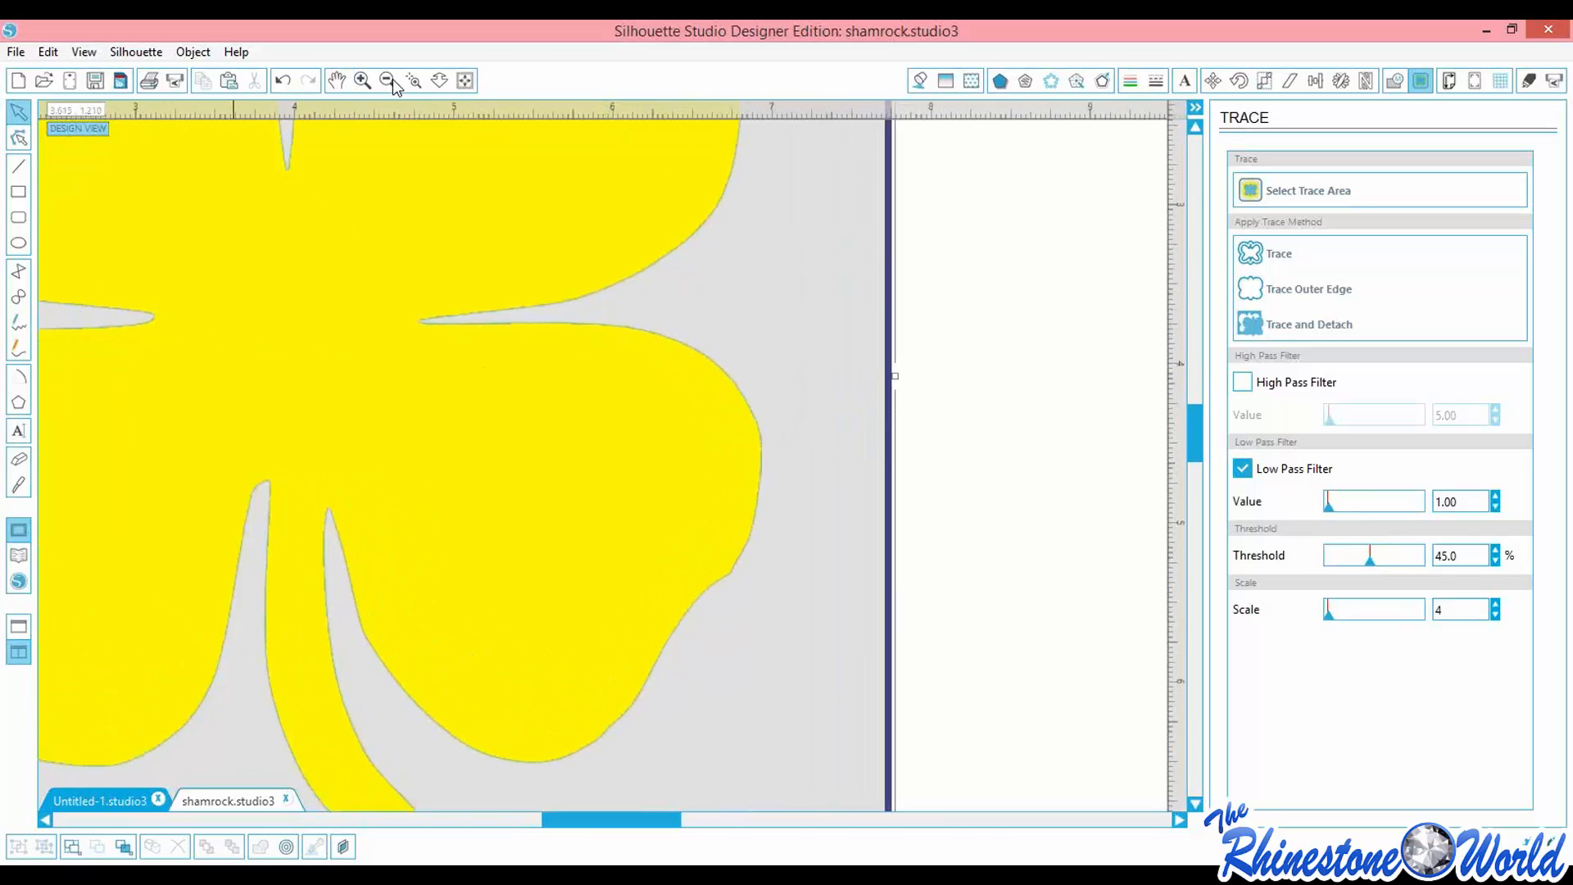
pyautogui.click(388, 83)
pyautogui.click(388, 83)
pyautogui.click(388, 83)
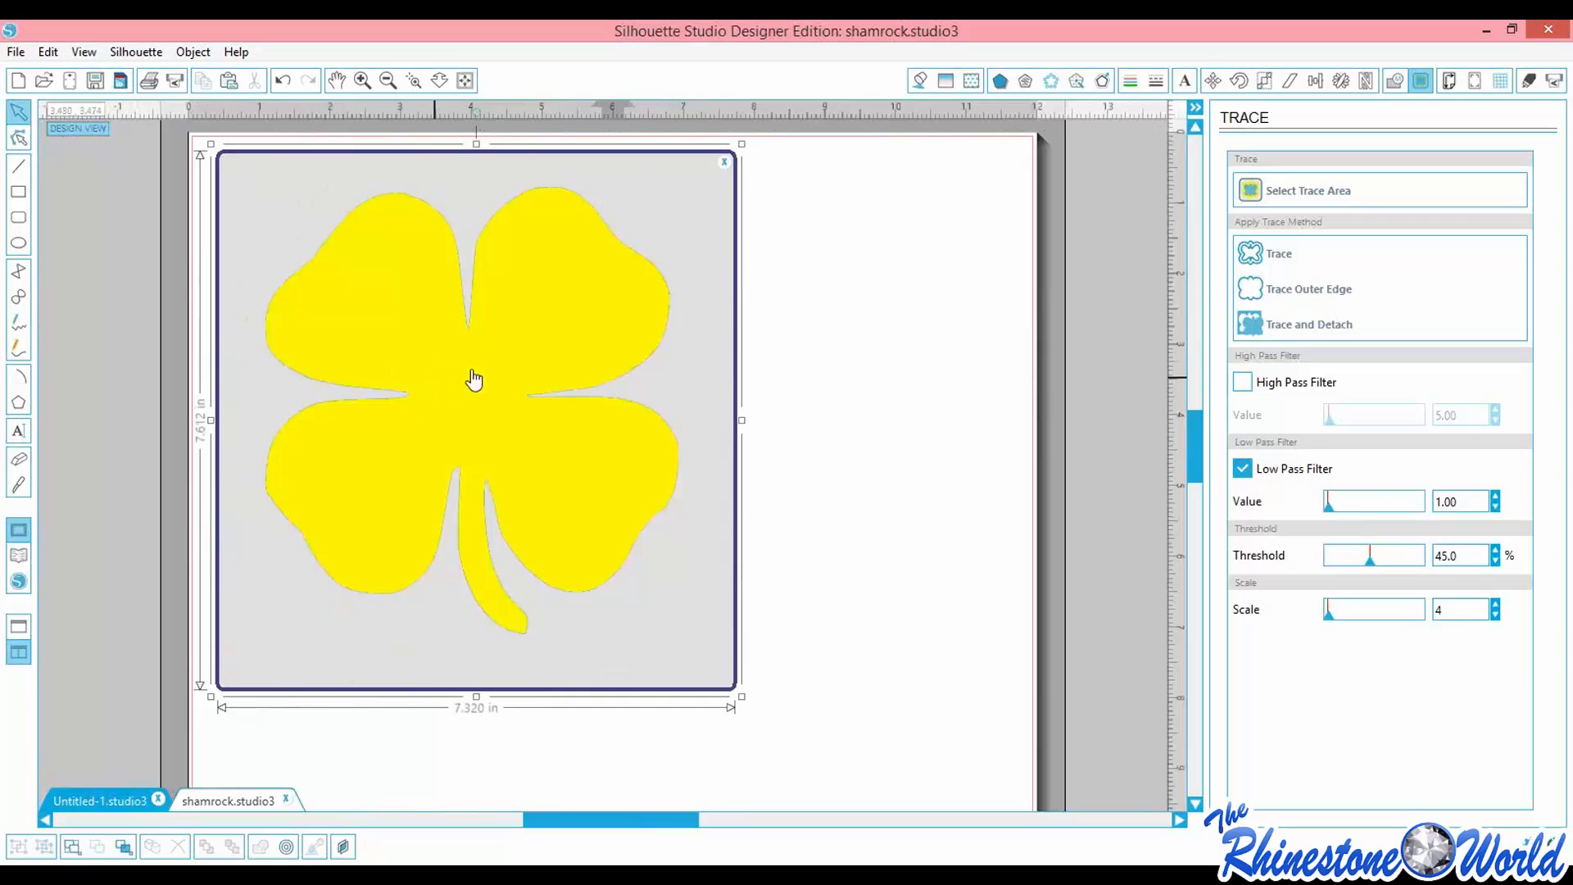
# Trace the shamrock, and move the original green shape off the traced outline and delete it
pyautogui.click(1256, 252)
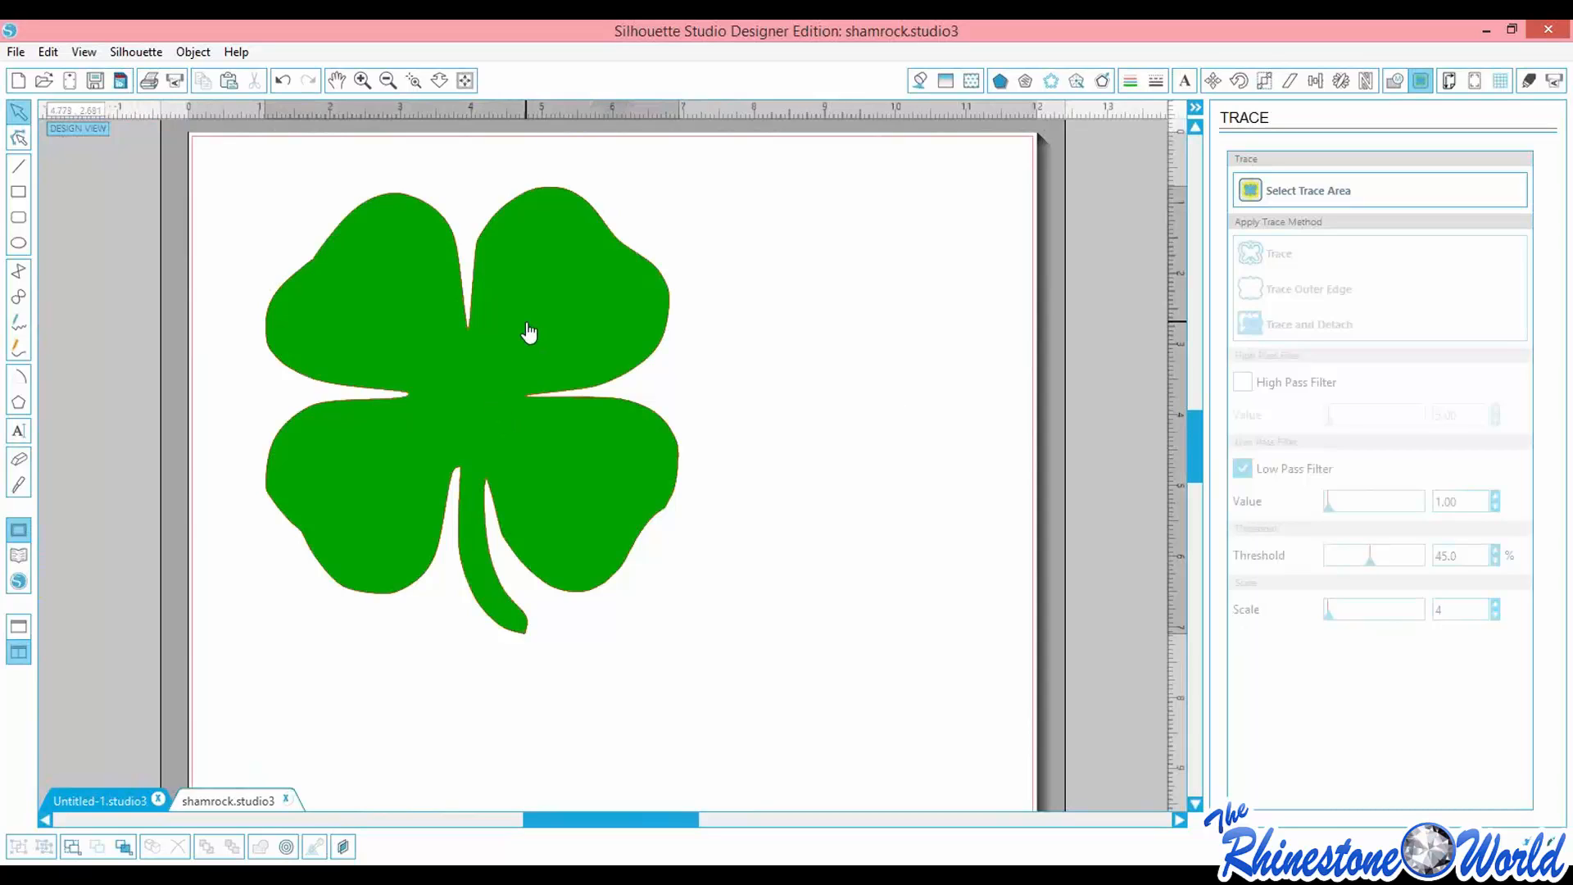
pyautogui.moveTo(528, 332)
pyautogui.mouseDown()
pyautogui.moveTo(948, 401)
pyautogui.moveTo(973, 373)
pyautogui.mouseUp()
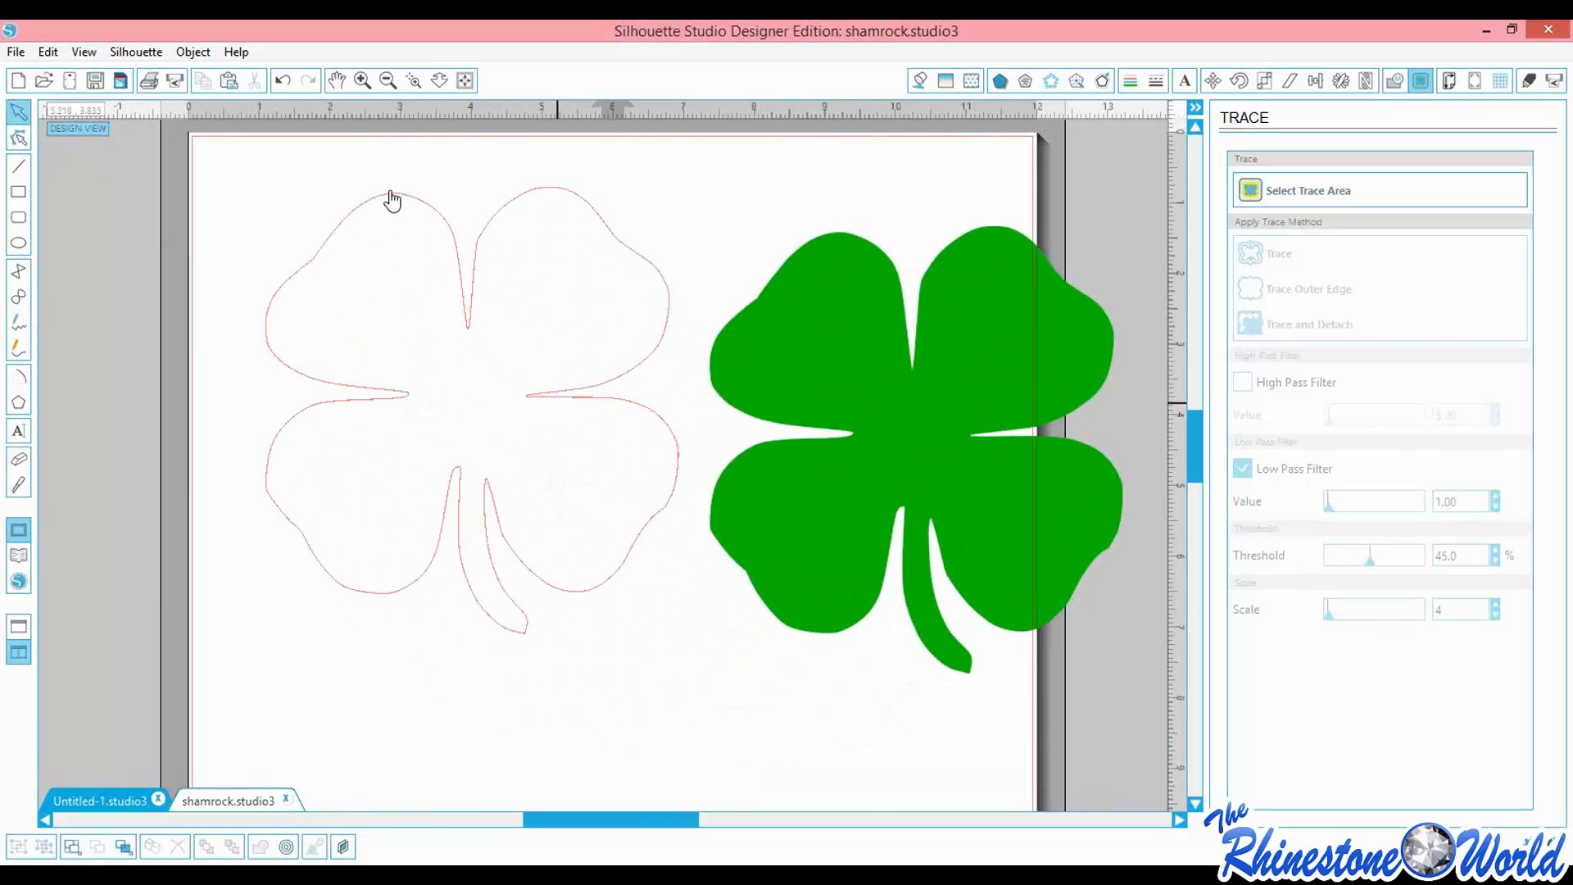
pyautogui.click(853, 424)
pyautogui.press('Delete')
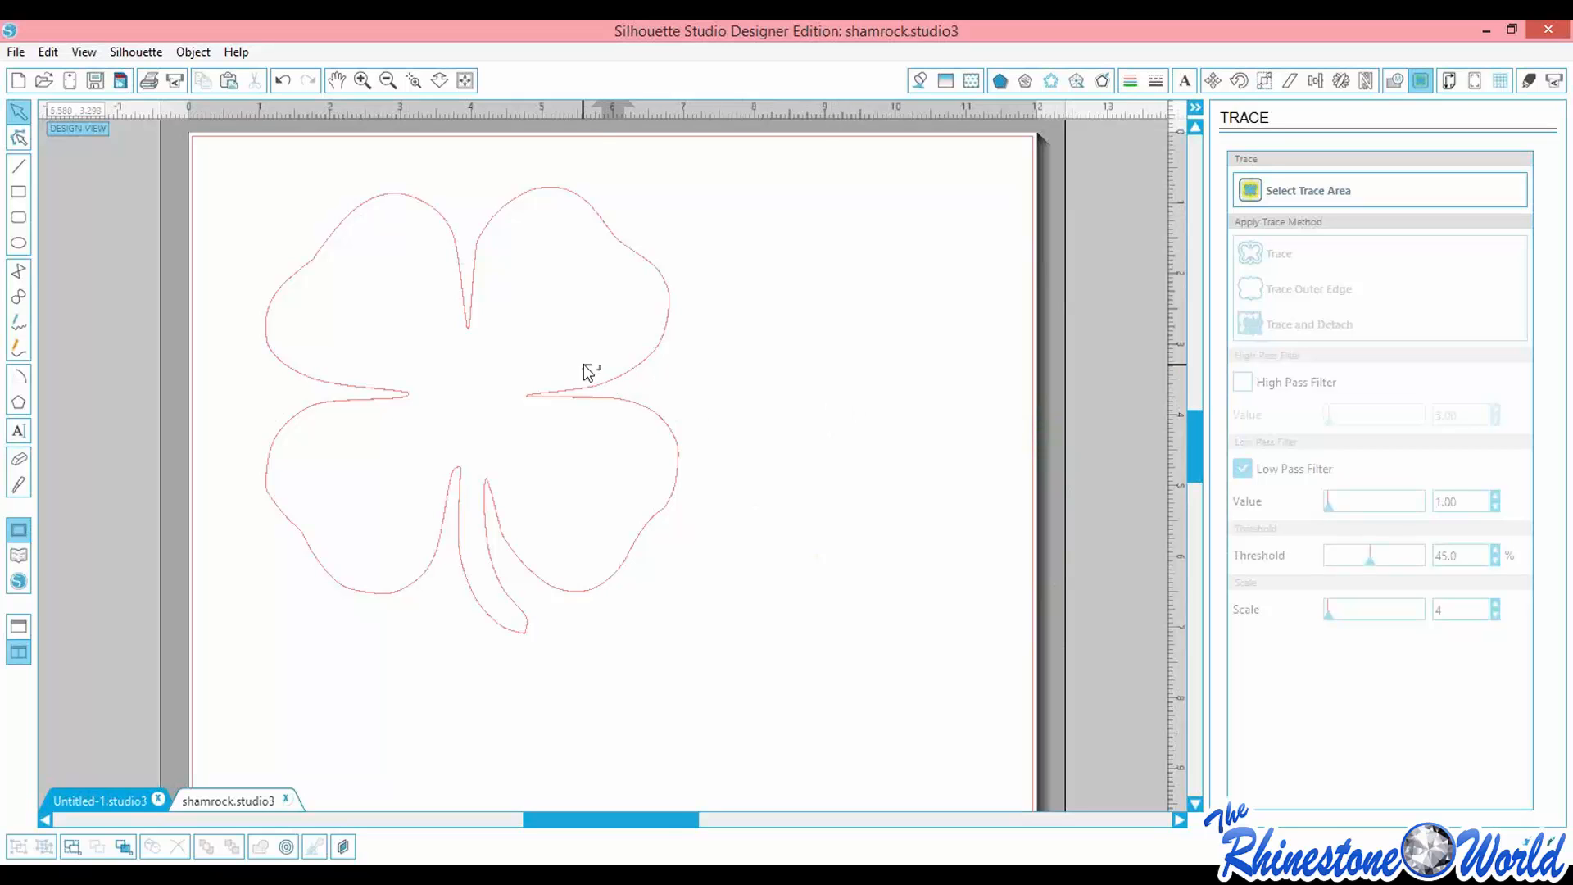
# Move the traced shamrock outline slightly toward the page's upper left corner and fill it with bright green
pyautogui.moveTo(584, 397); pyautogui.dragTo(550, 363)
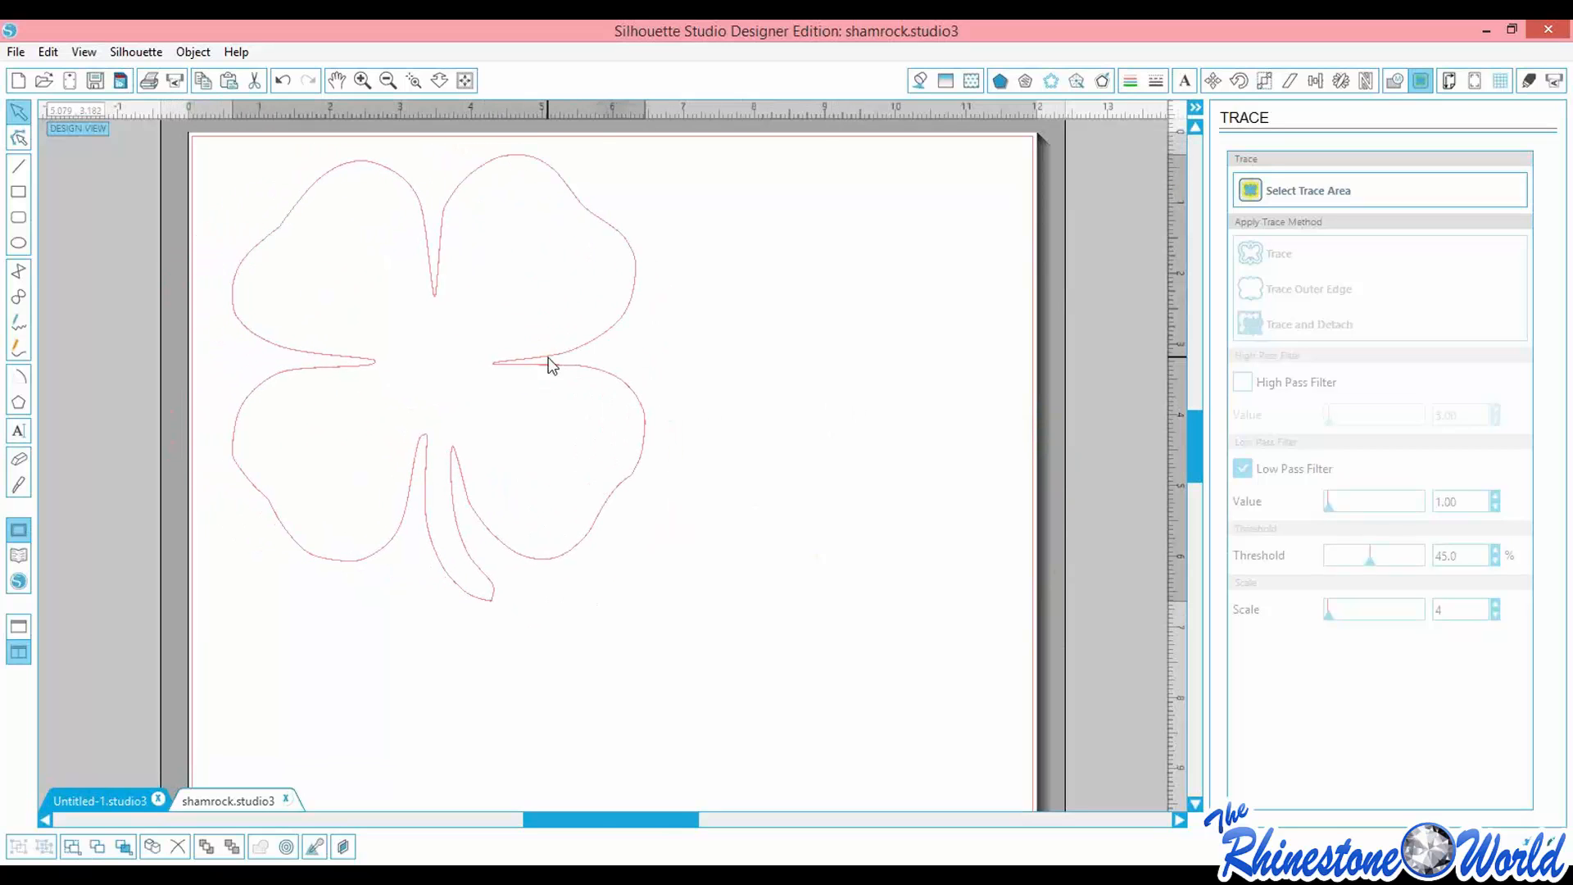
pyautogui.moveTo(1193, 445); pyautogui.dragTo(1193, 431)
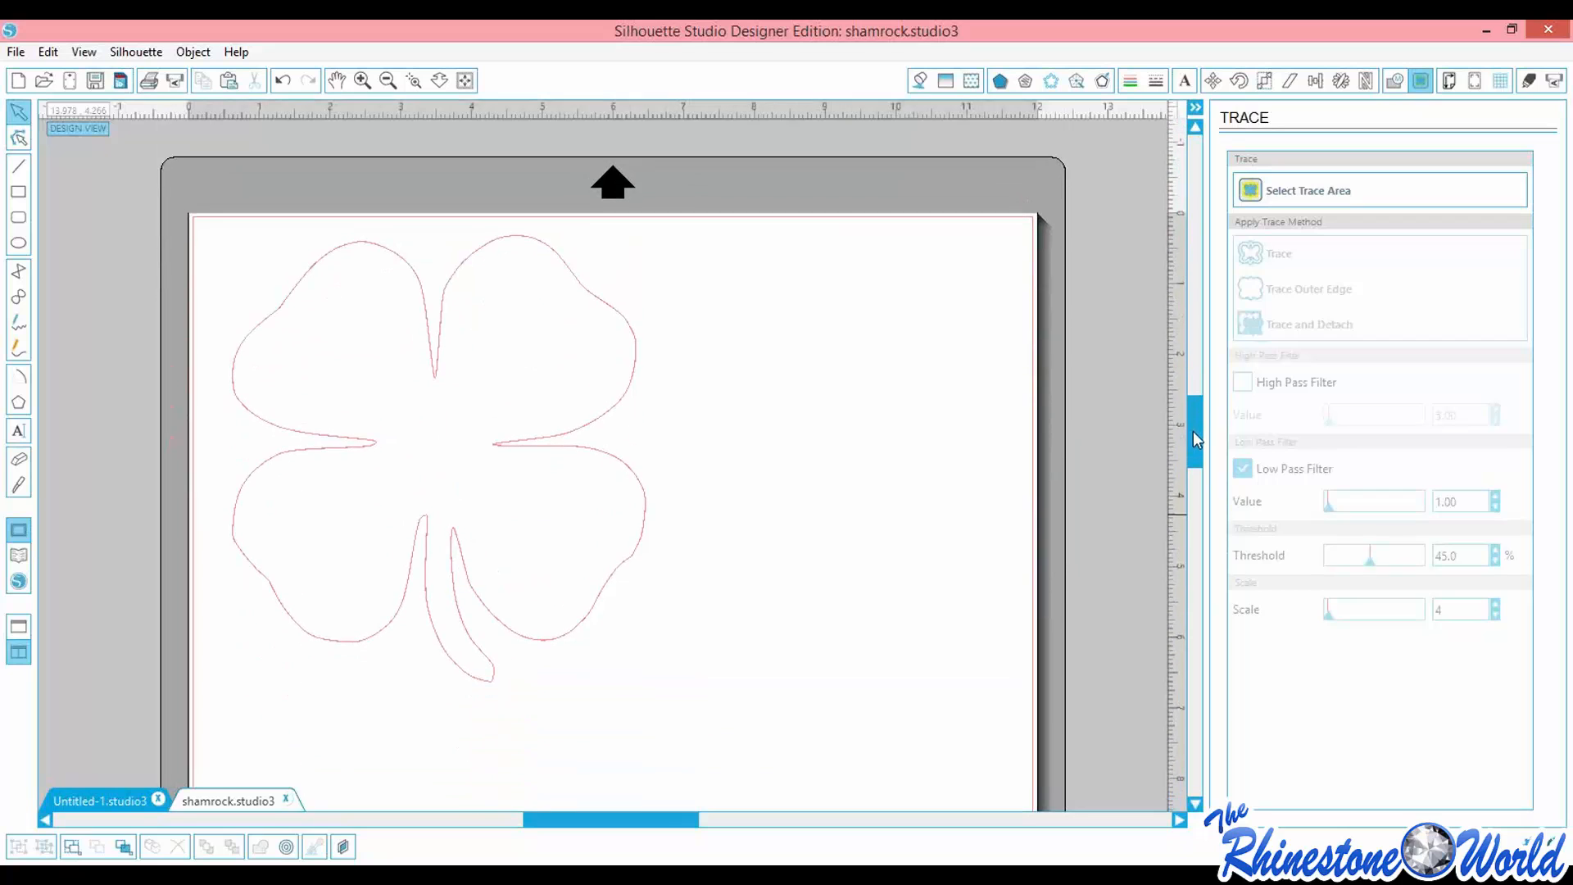
pyautogui.click(924, 82)
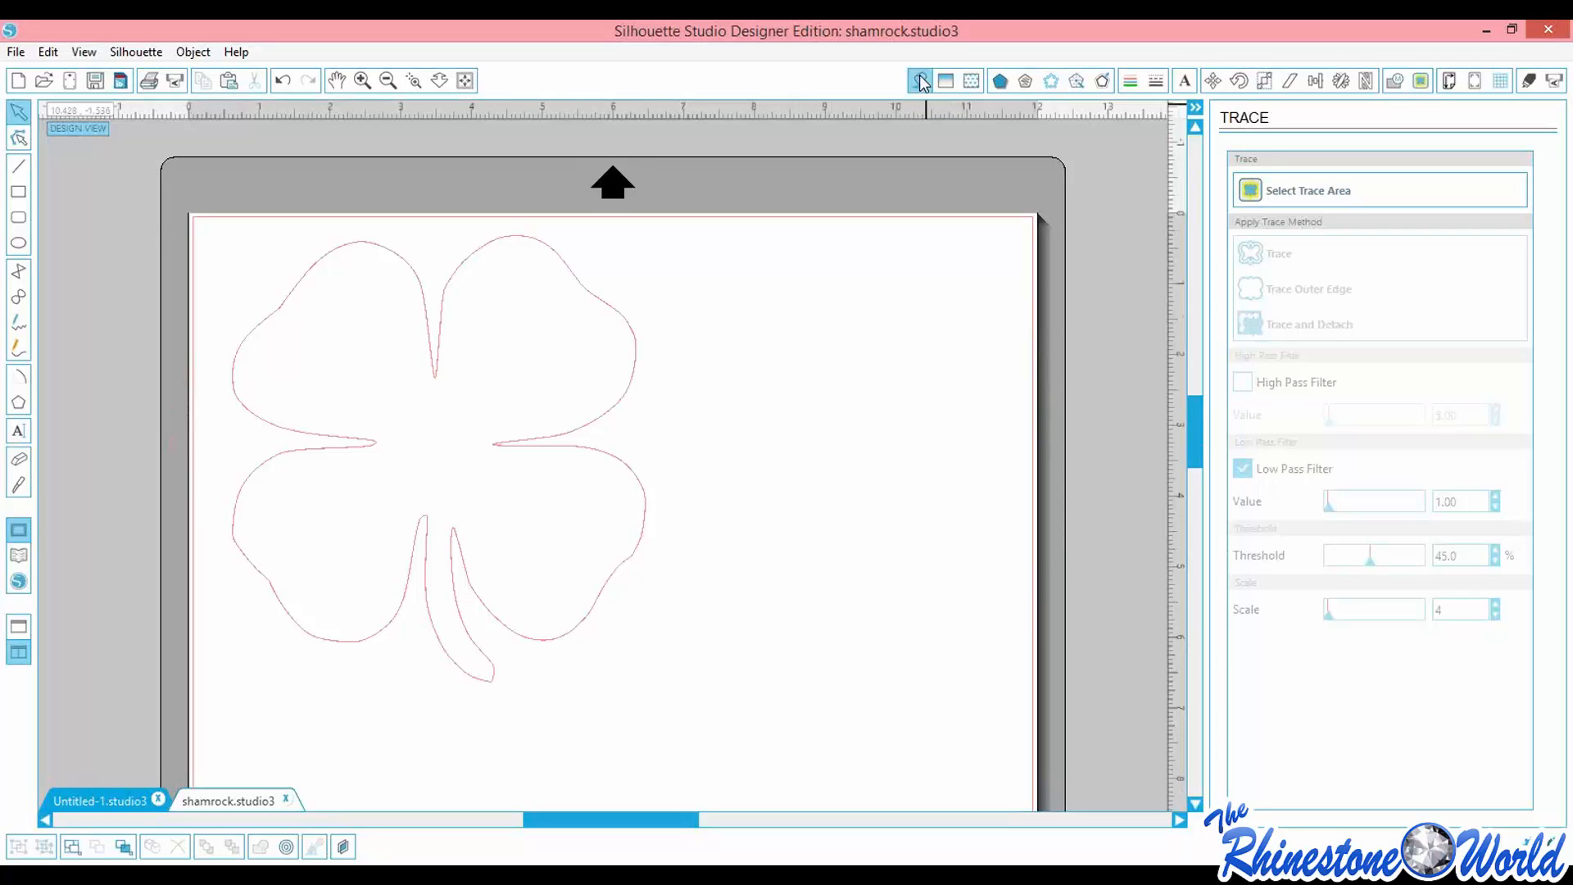
pyautogui.click(923, 82)
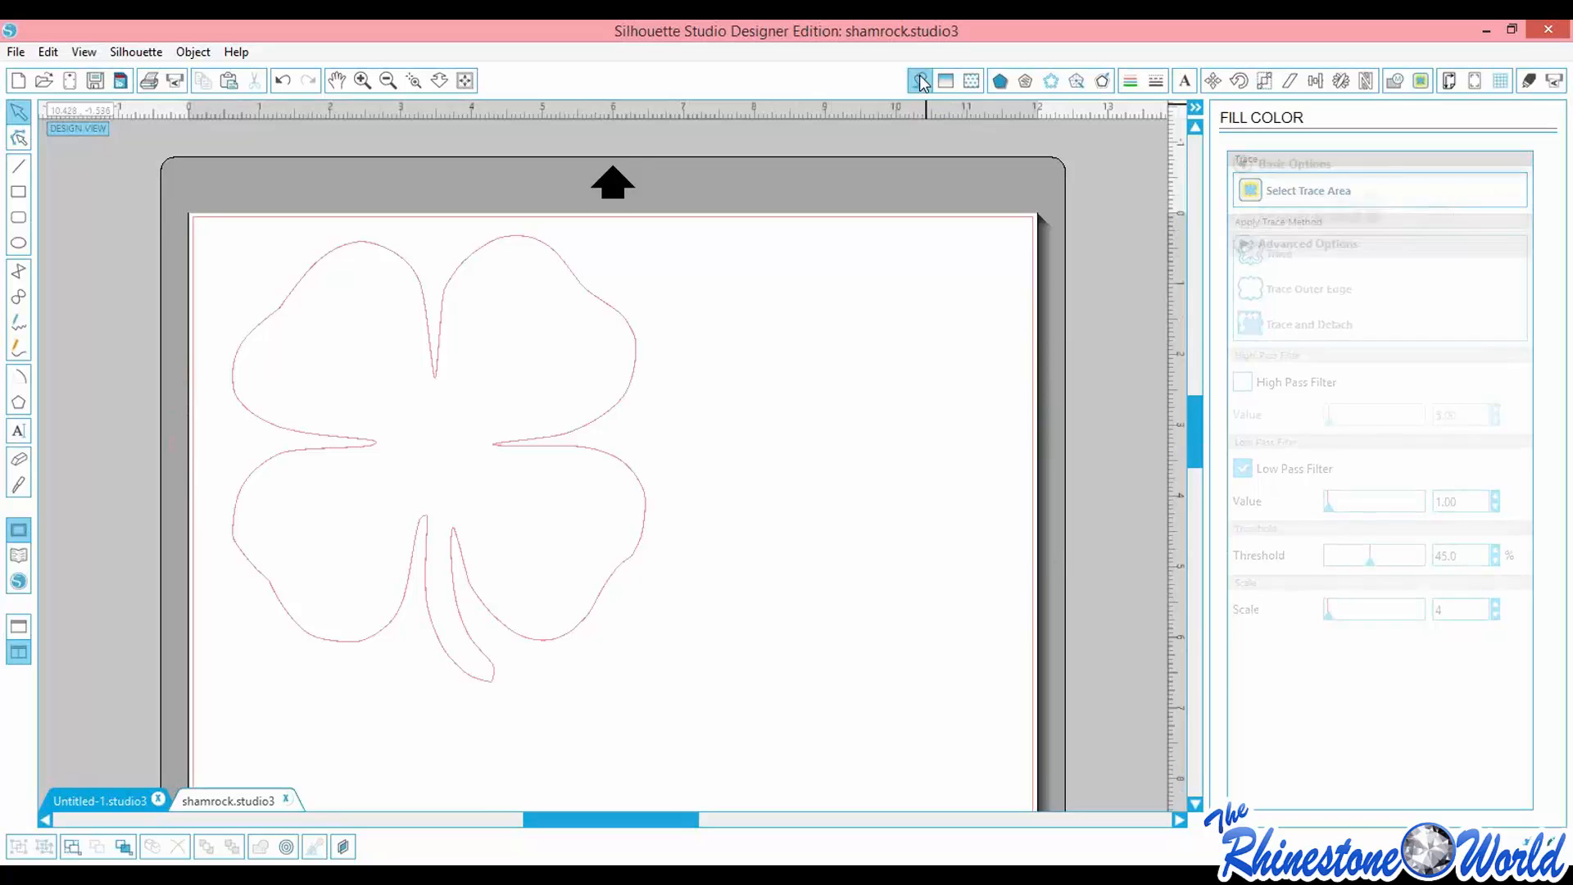
pyautogui.click(1352, 307)
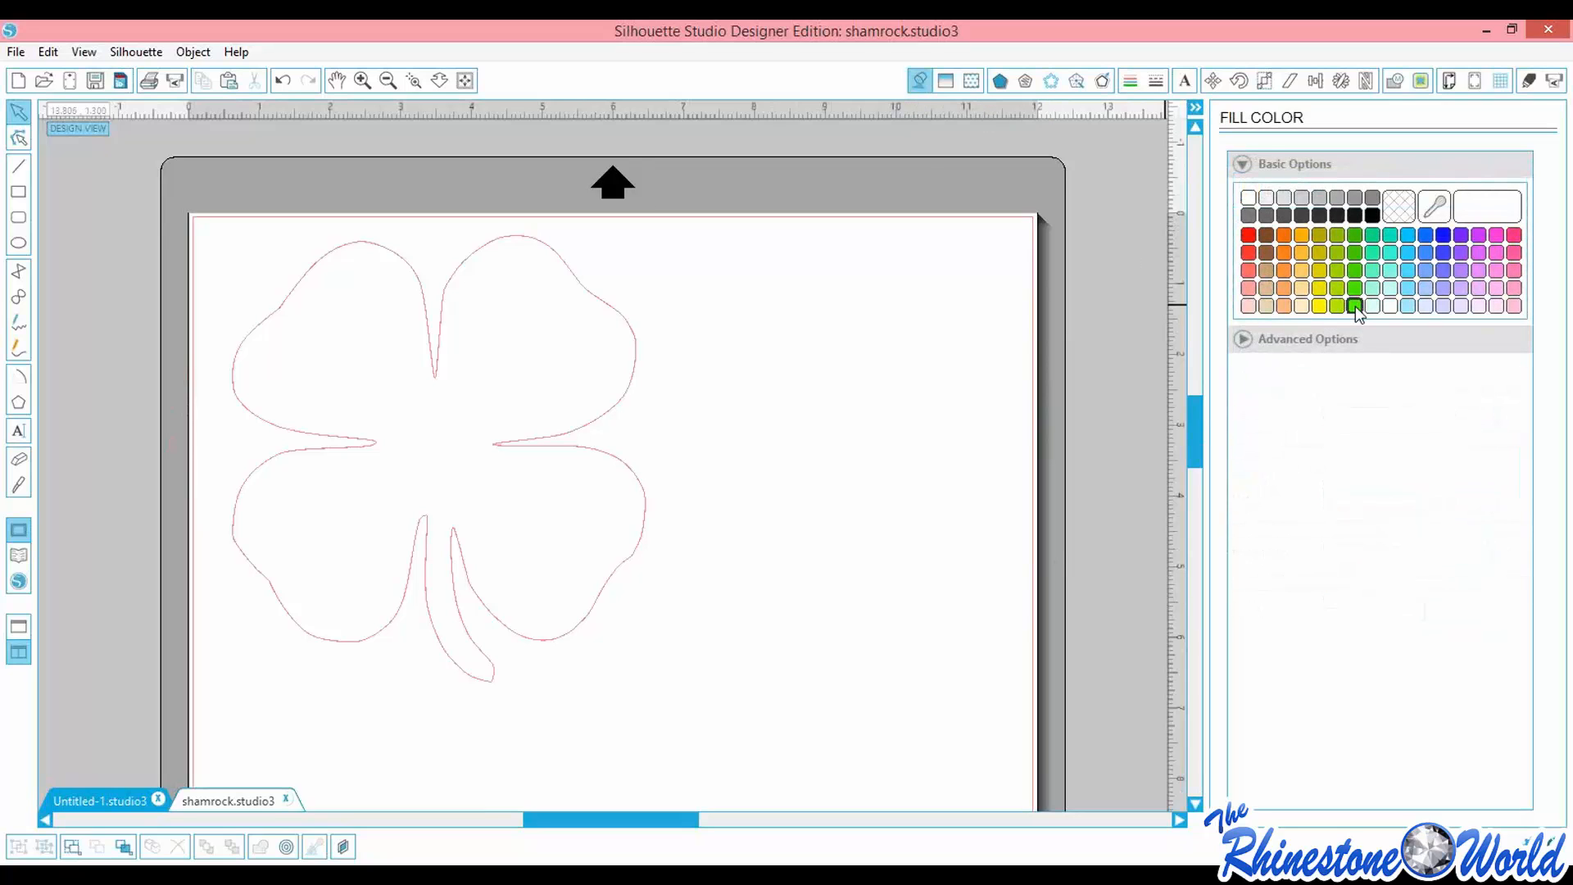
pyautogui.click(594, 426)
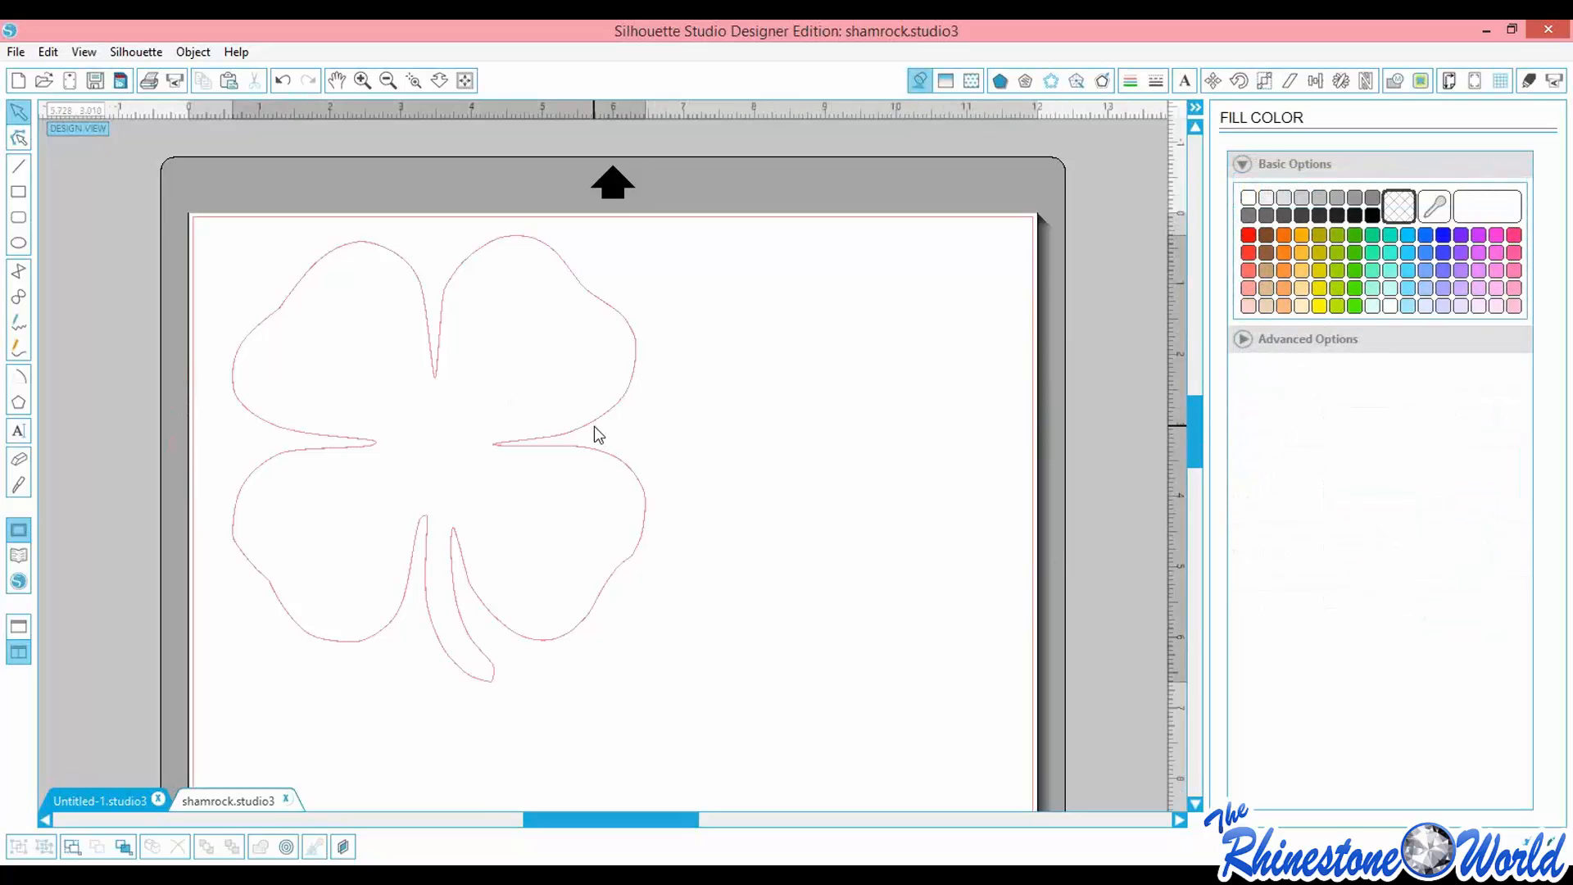
pyautogui.click(1355, 307)
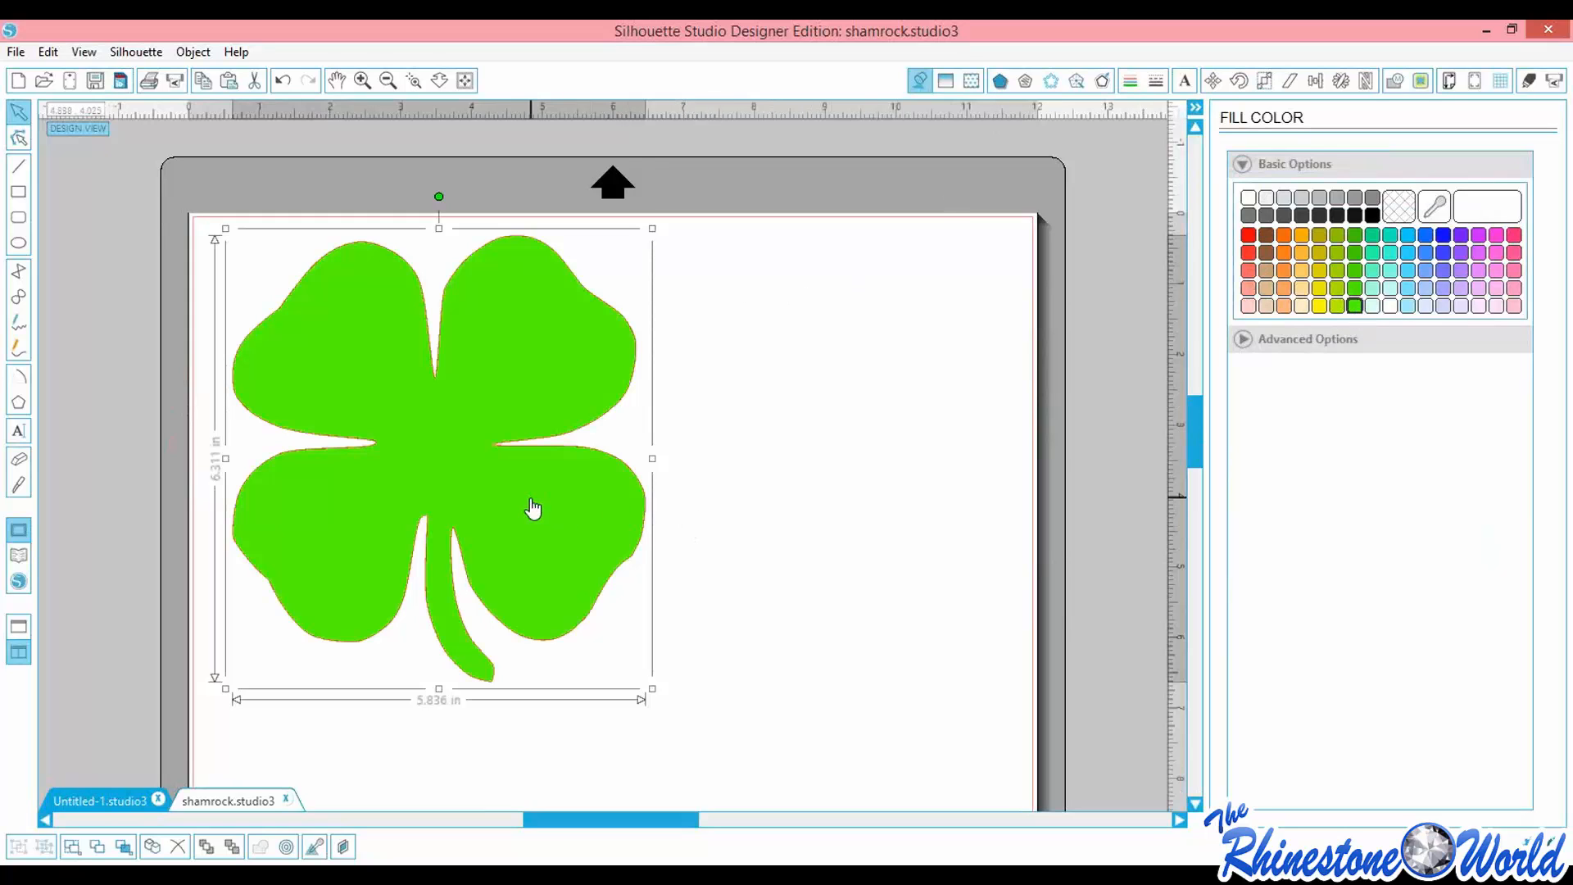
# Try a green-to-white gradient fill on the shamrock, and restore its solid bright green fill
pyautogui.moveTo(1194, 413); pyautogui.dragTo(1194, 431)
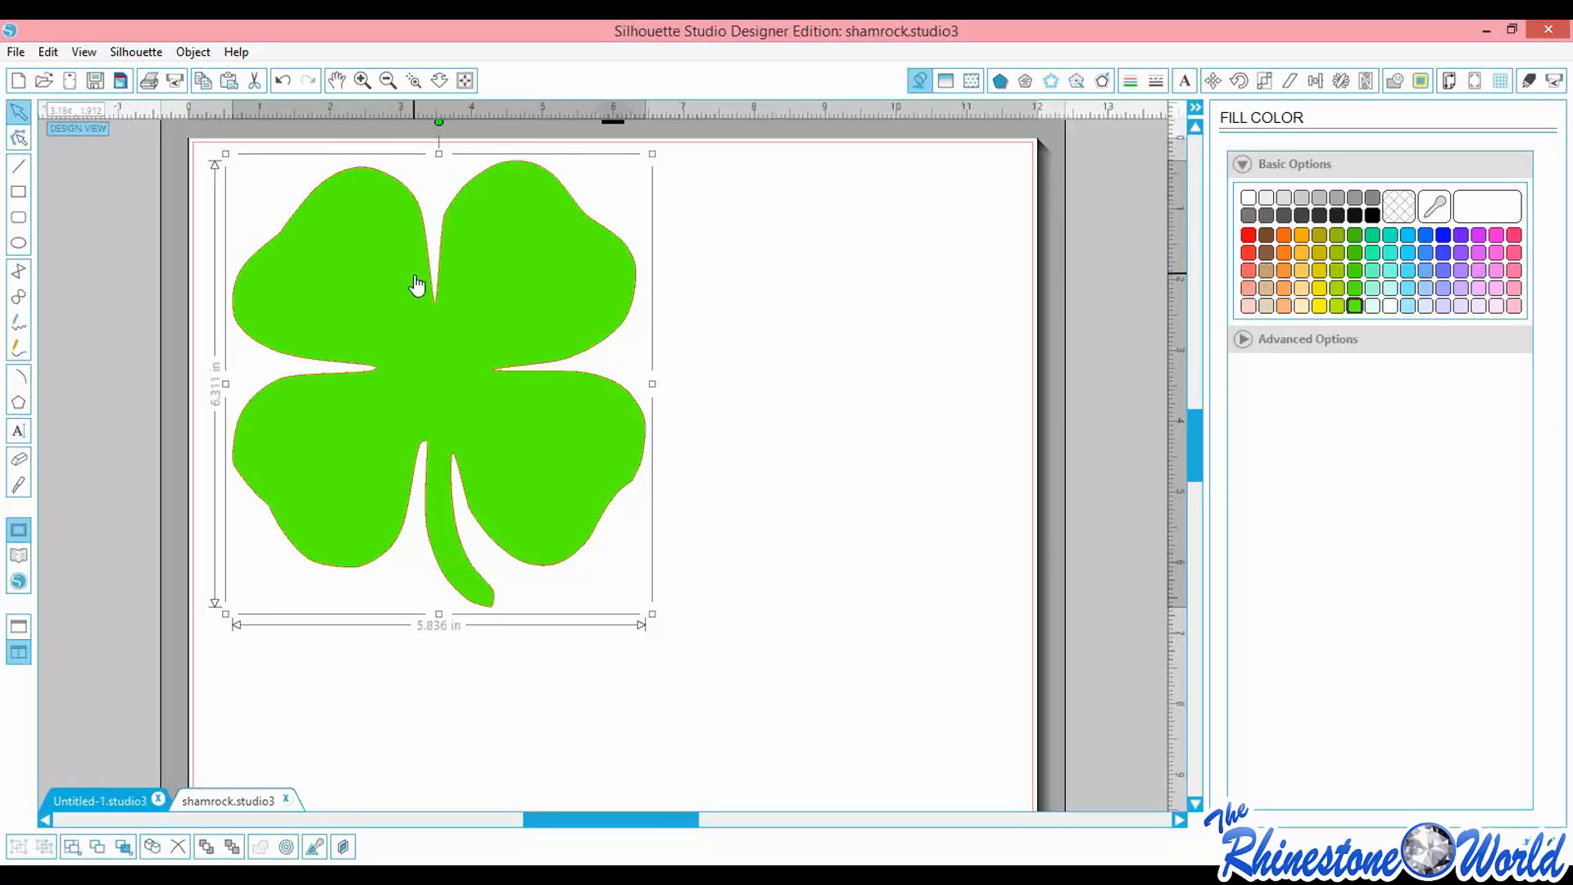
pyautogui.click(946, 81)
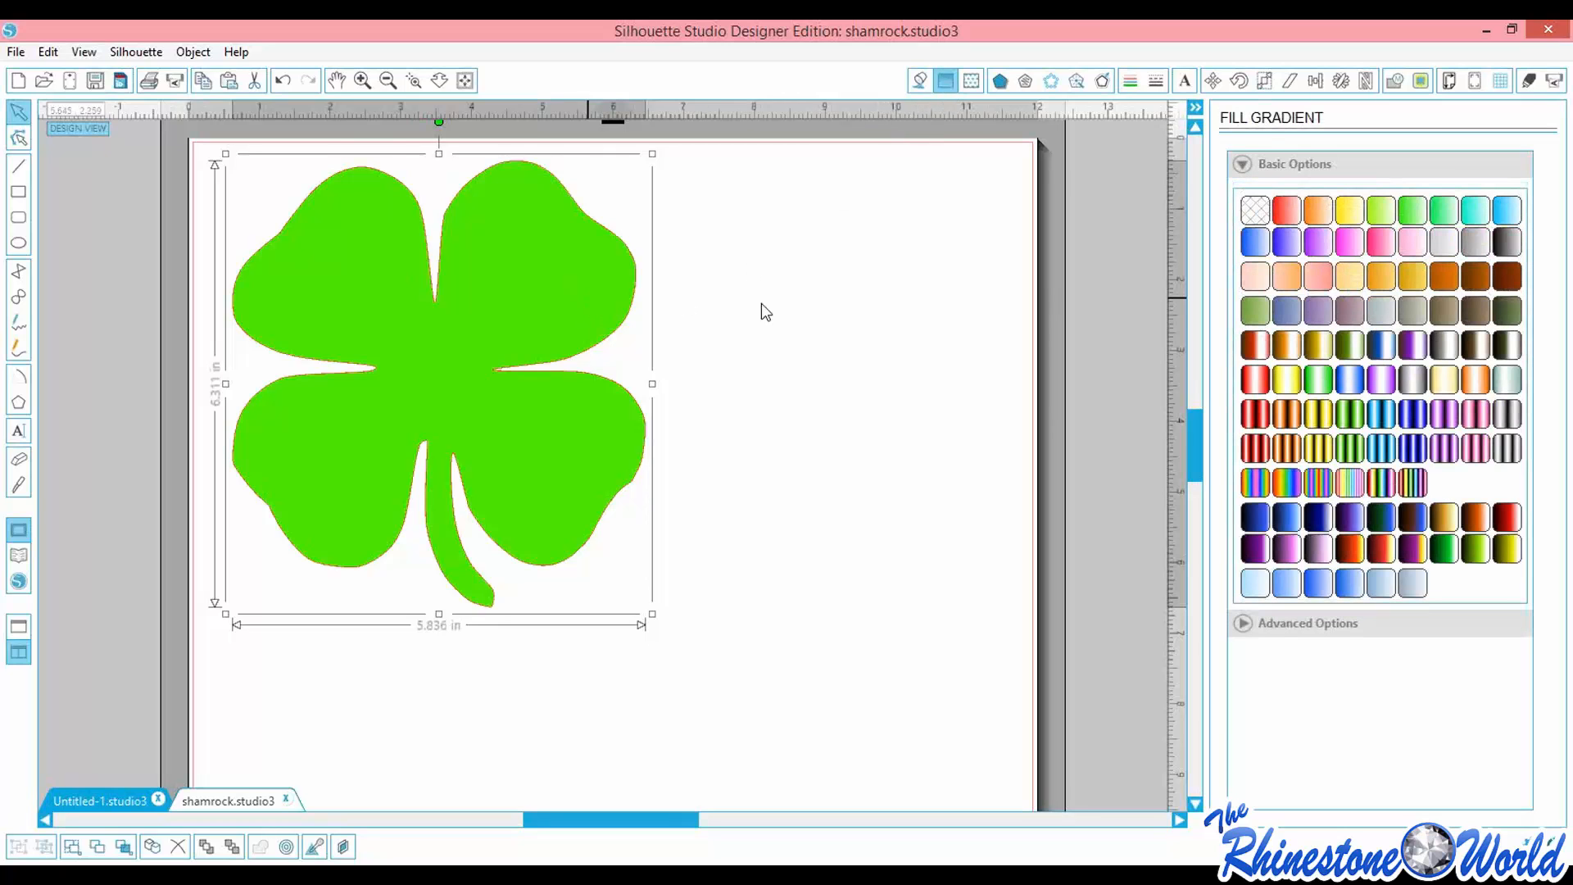
pyautogui.click(1412, 211)
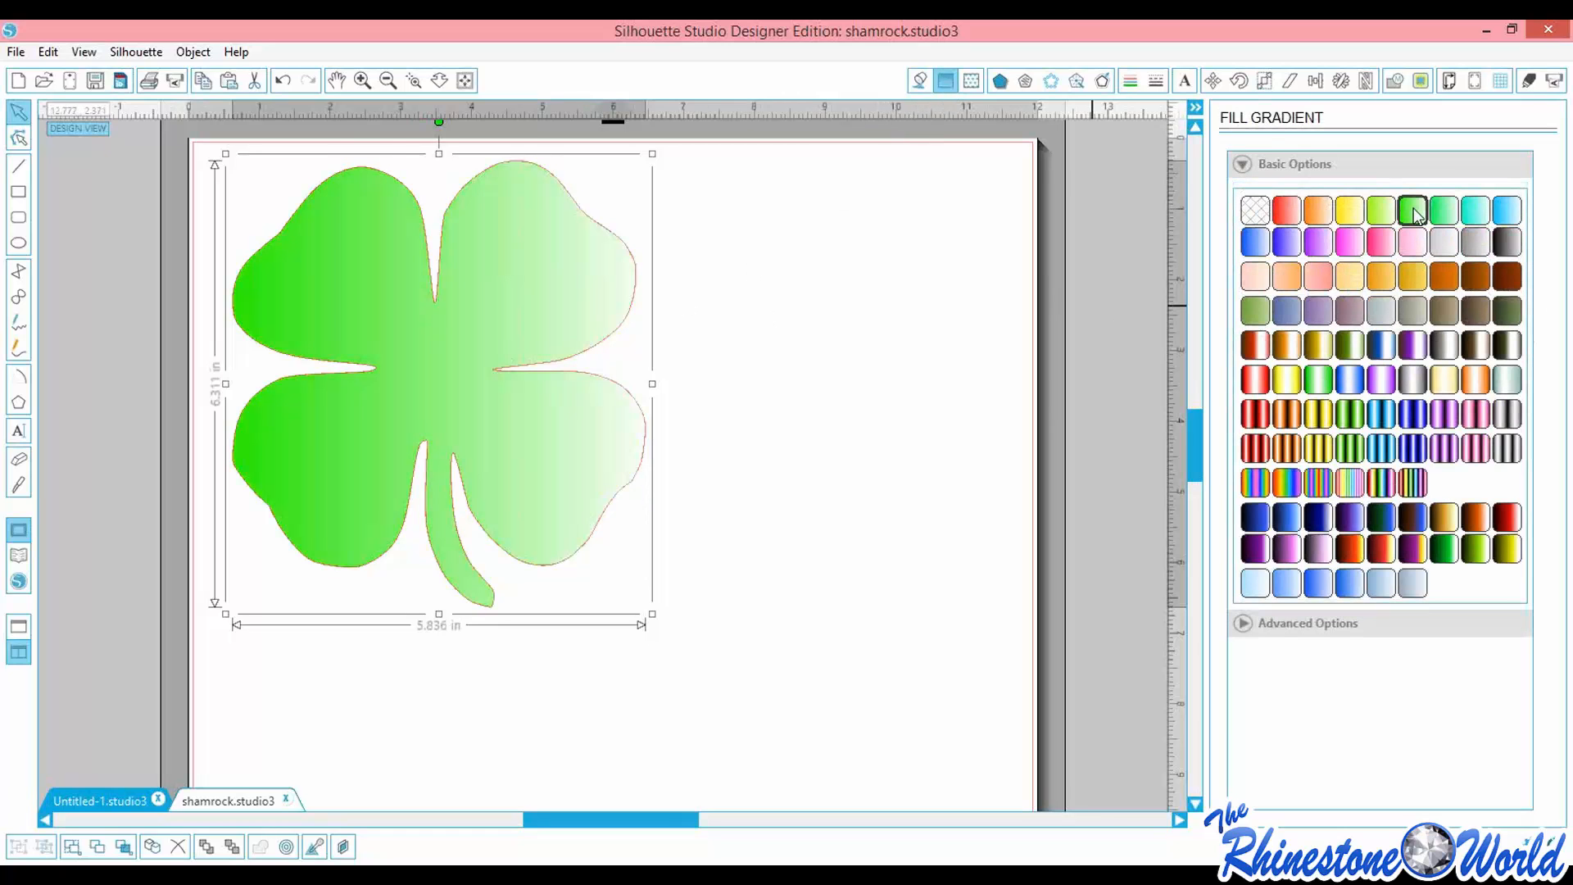
pyautogui.click(1256, 211)
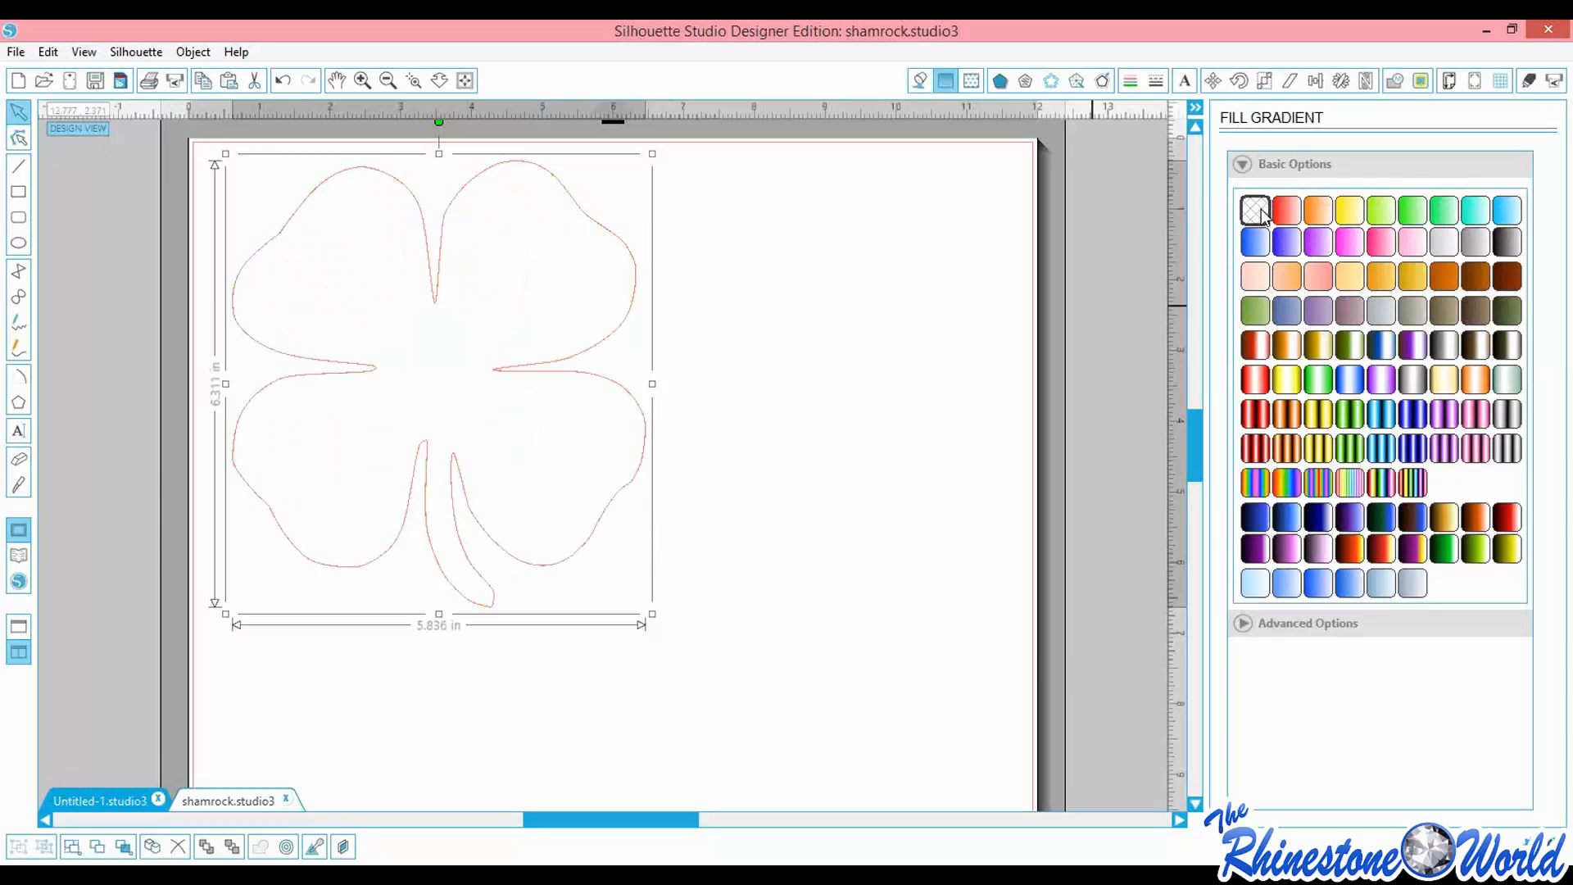
pyautogui.click(918, 81)
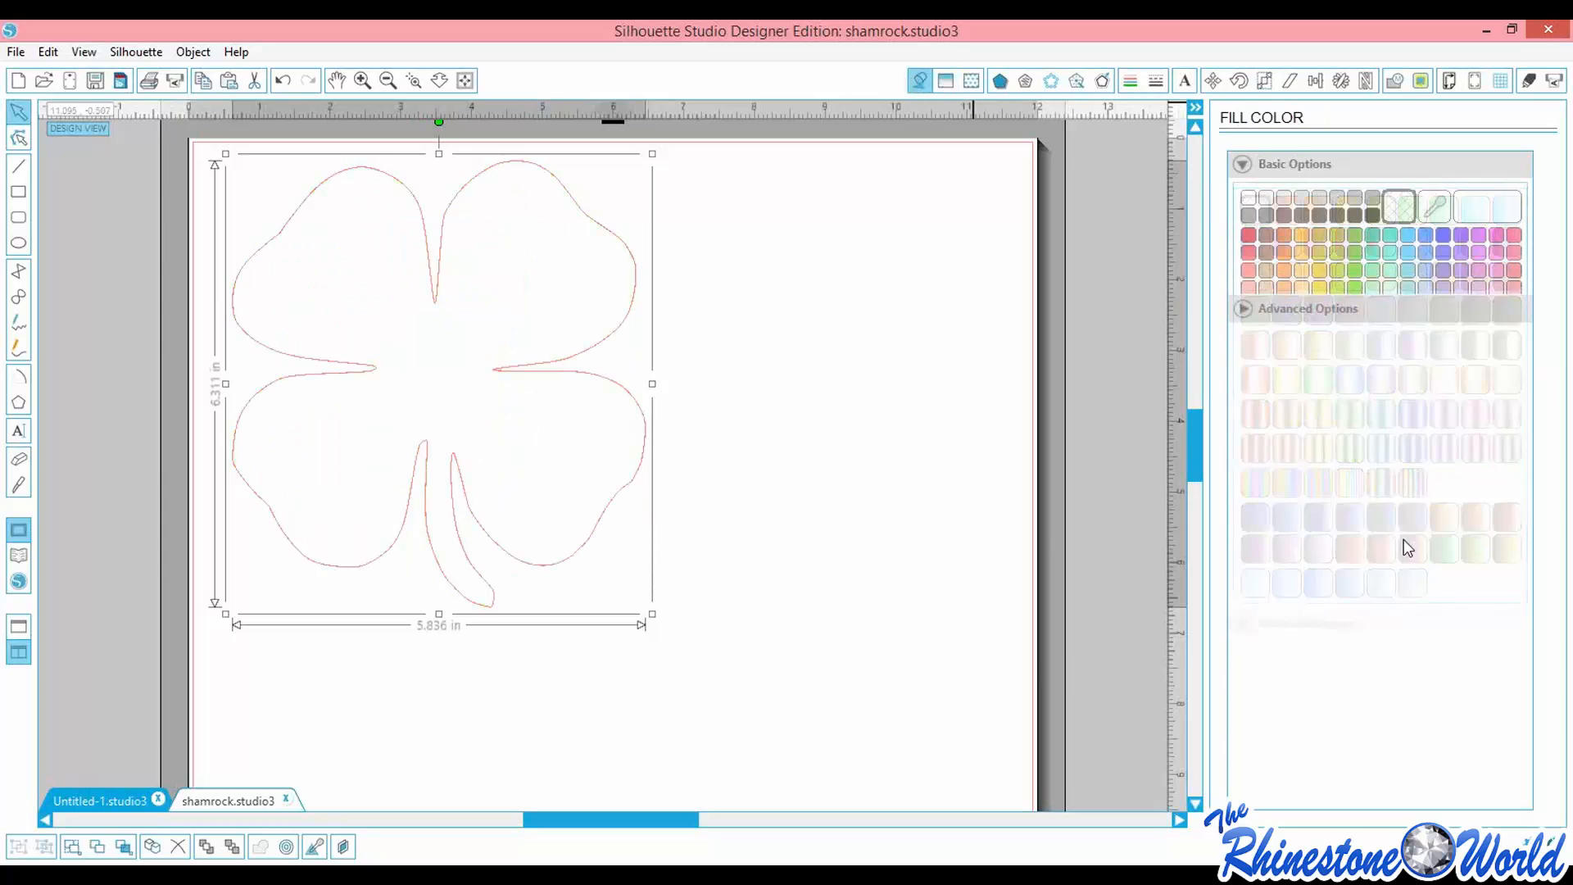
pyautogui.click(1354, 306)
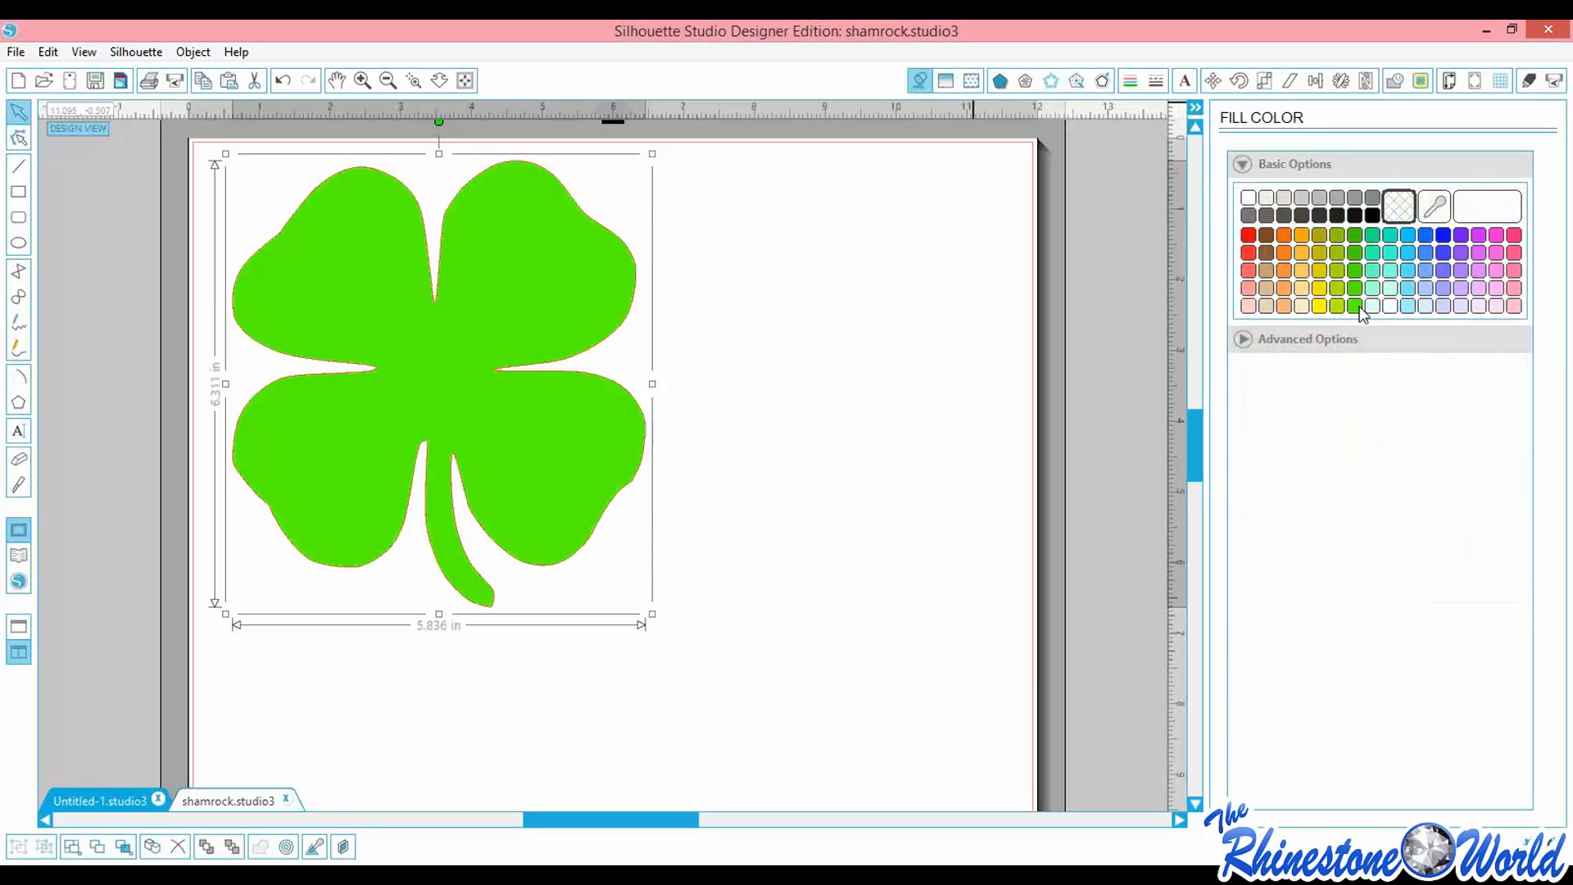
# Look through the Fill Pattern, Shadow, Sketch and Align options for the selected shamrock
pyautogui.click(977, 86)
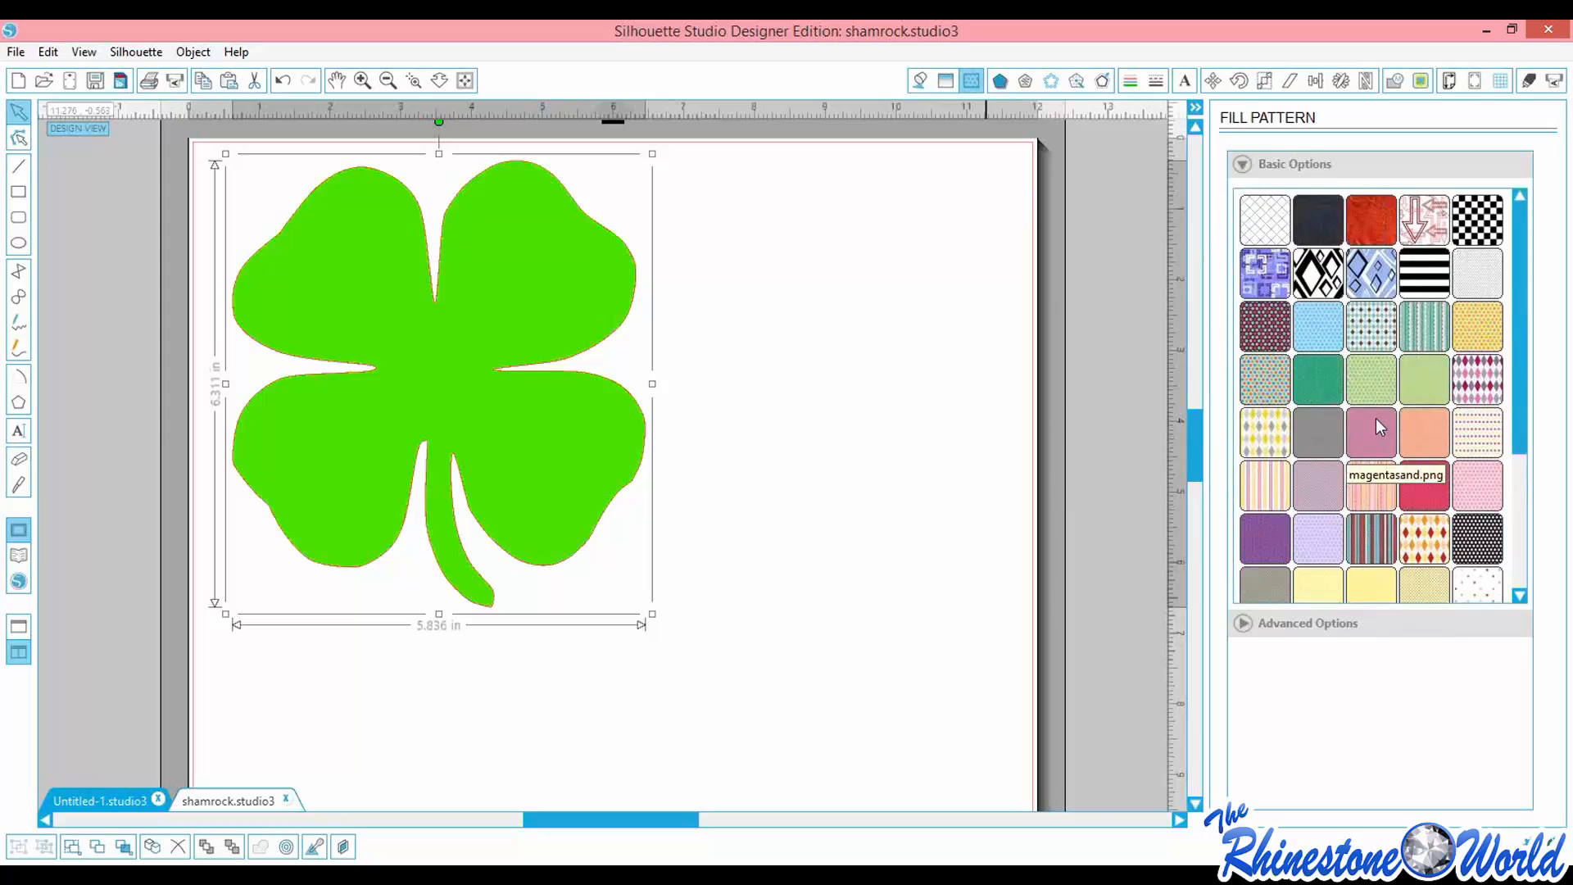
pyautogui.click(1003, 82)
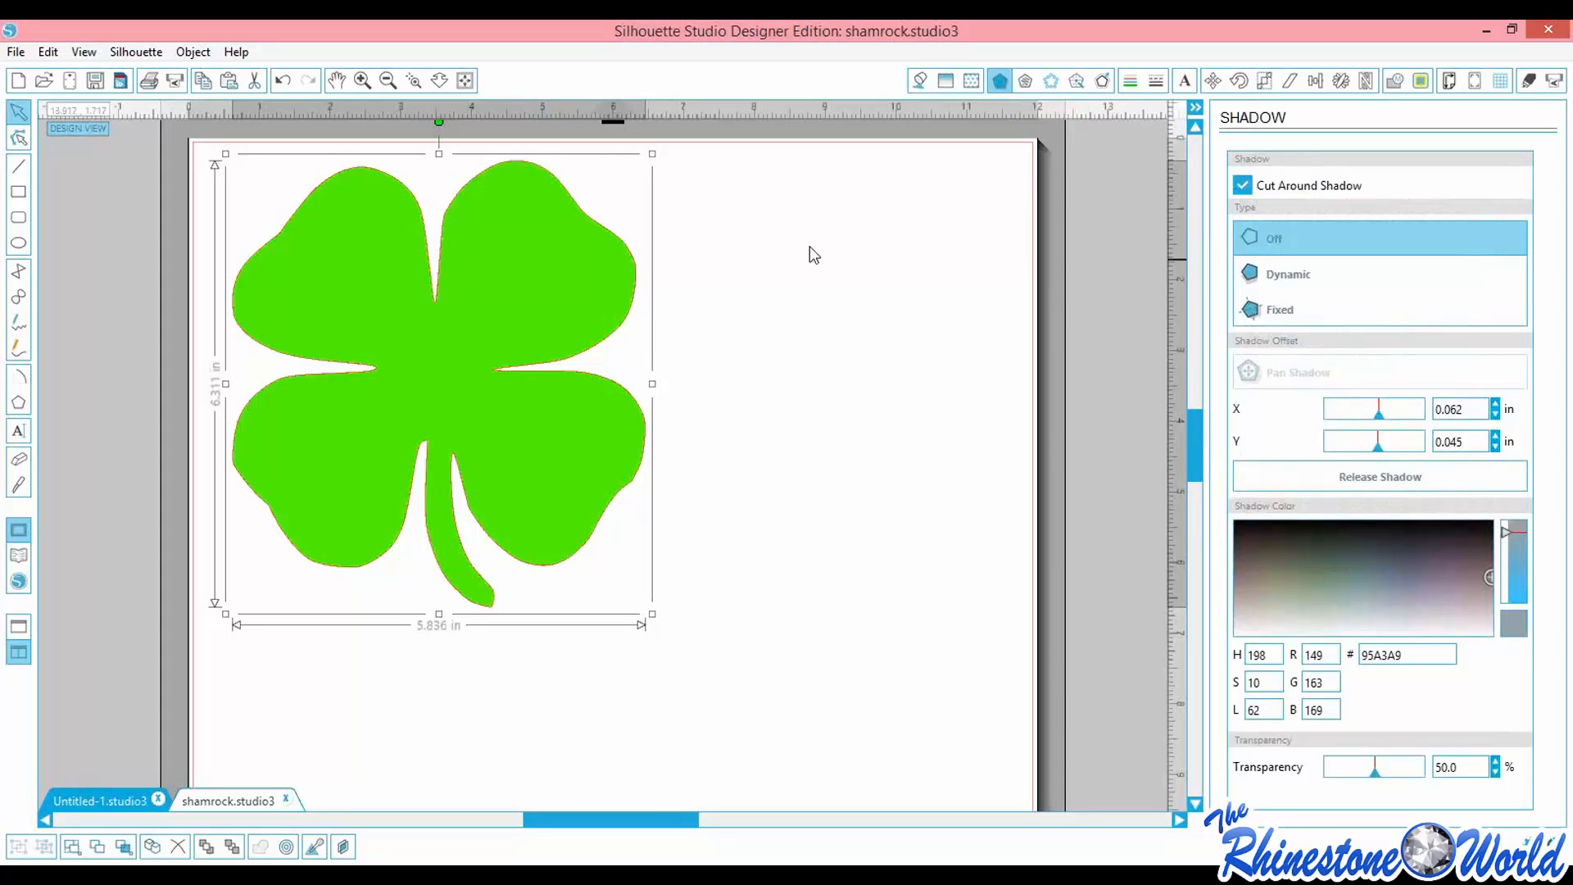
pyautogui.click(1025, 81)
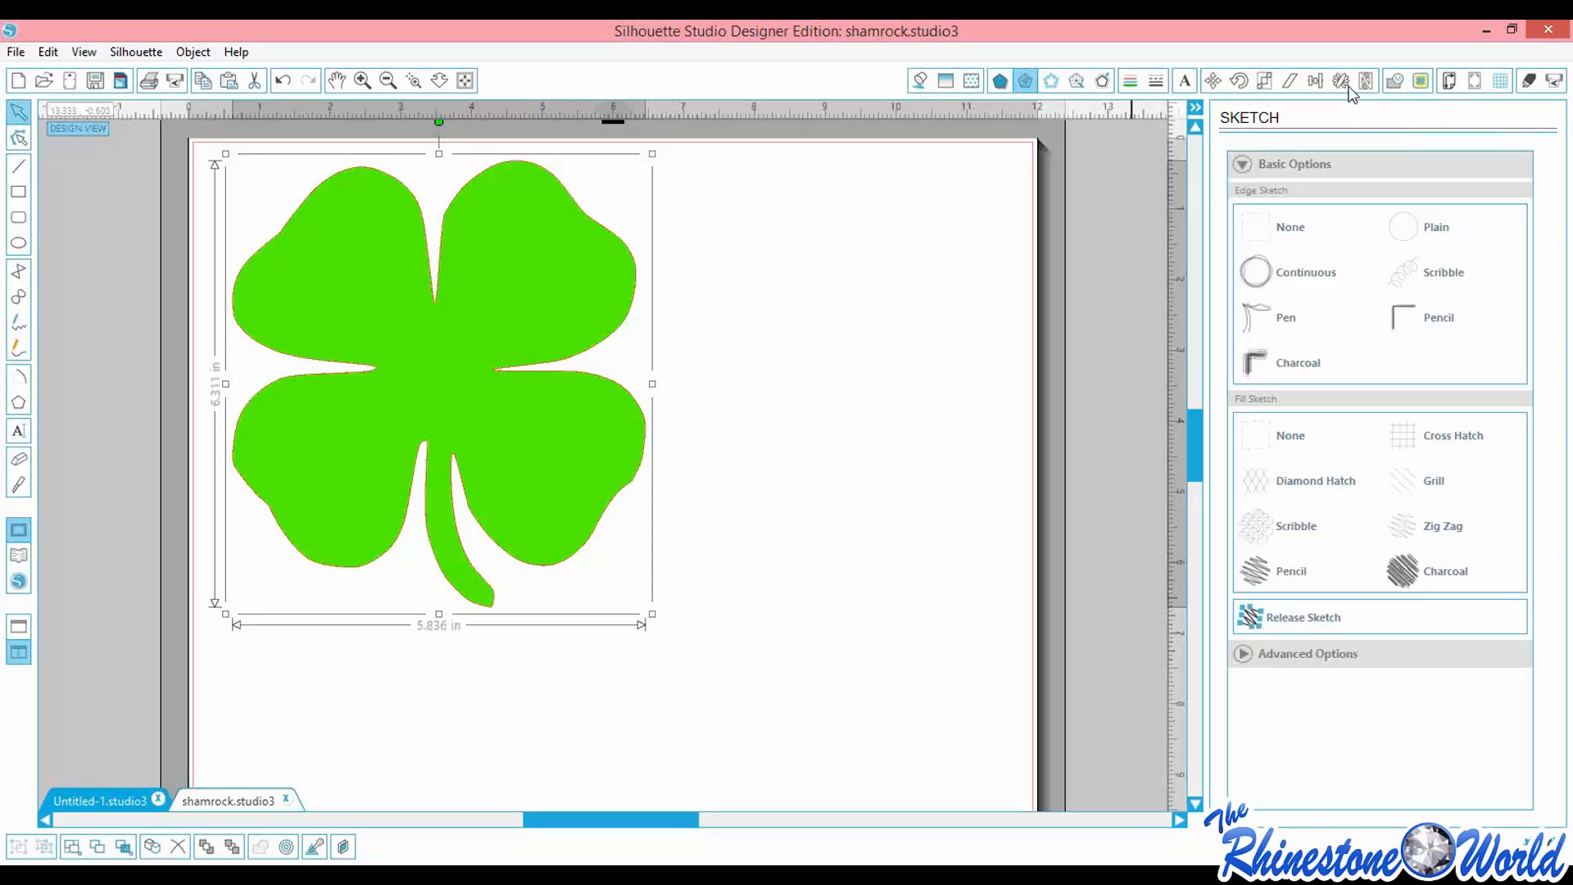
pyautogui.click(1320, 82)
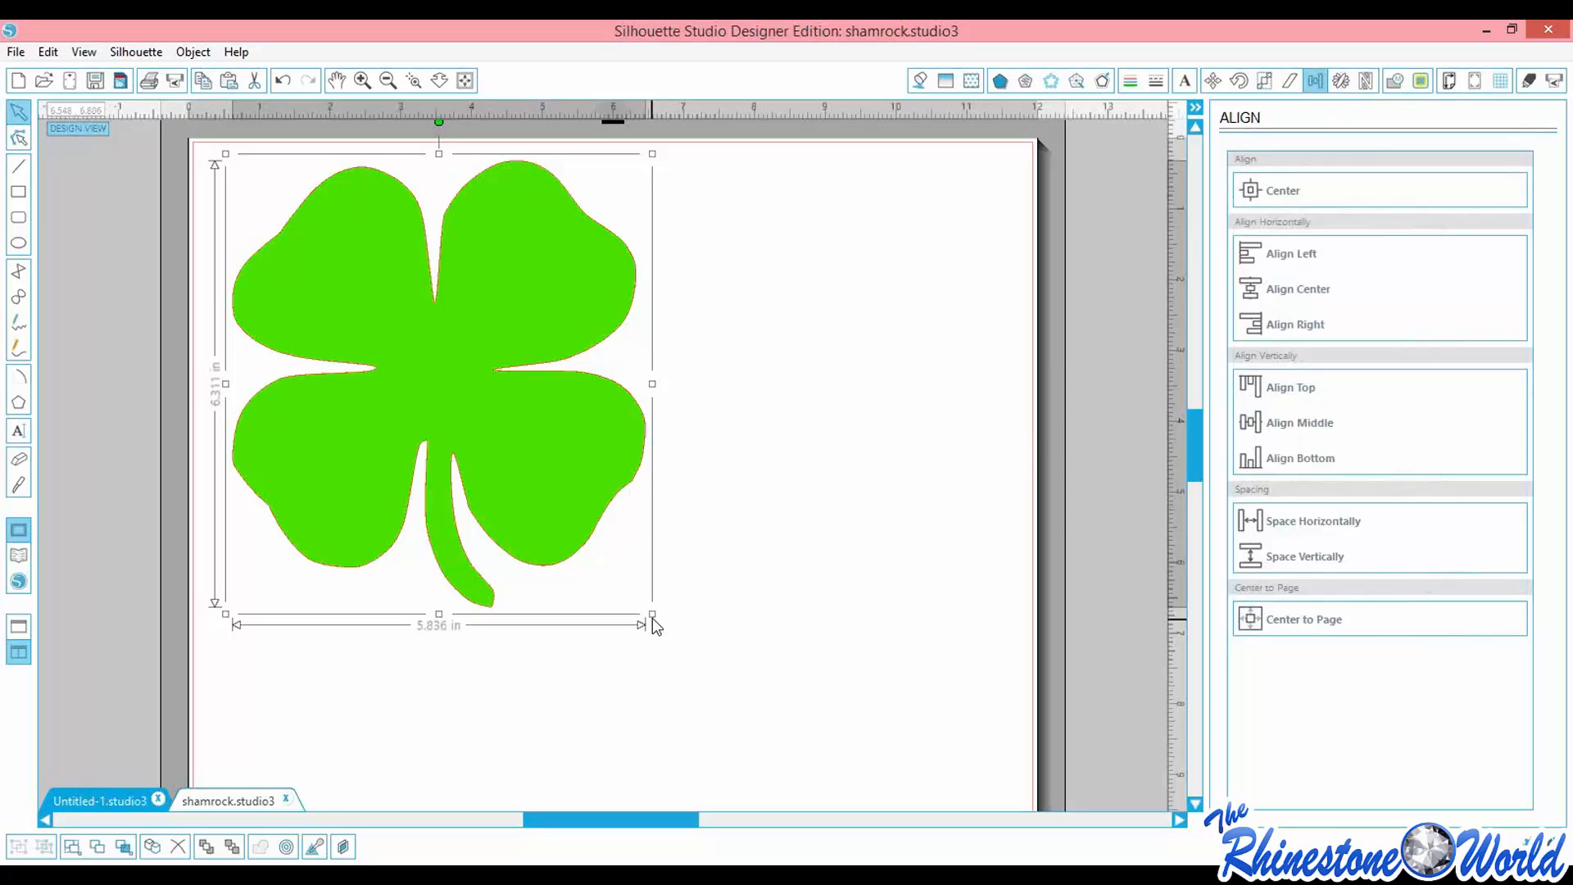
# Enlarge the bright green shamrock to about 6.94 in wide and 7.51 in high, and nudge it toward the page's left edge
pyautogui.moveTo(677, 632); pyautogui.dragTo(752, 690)
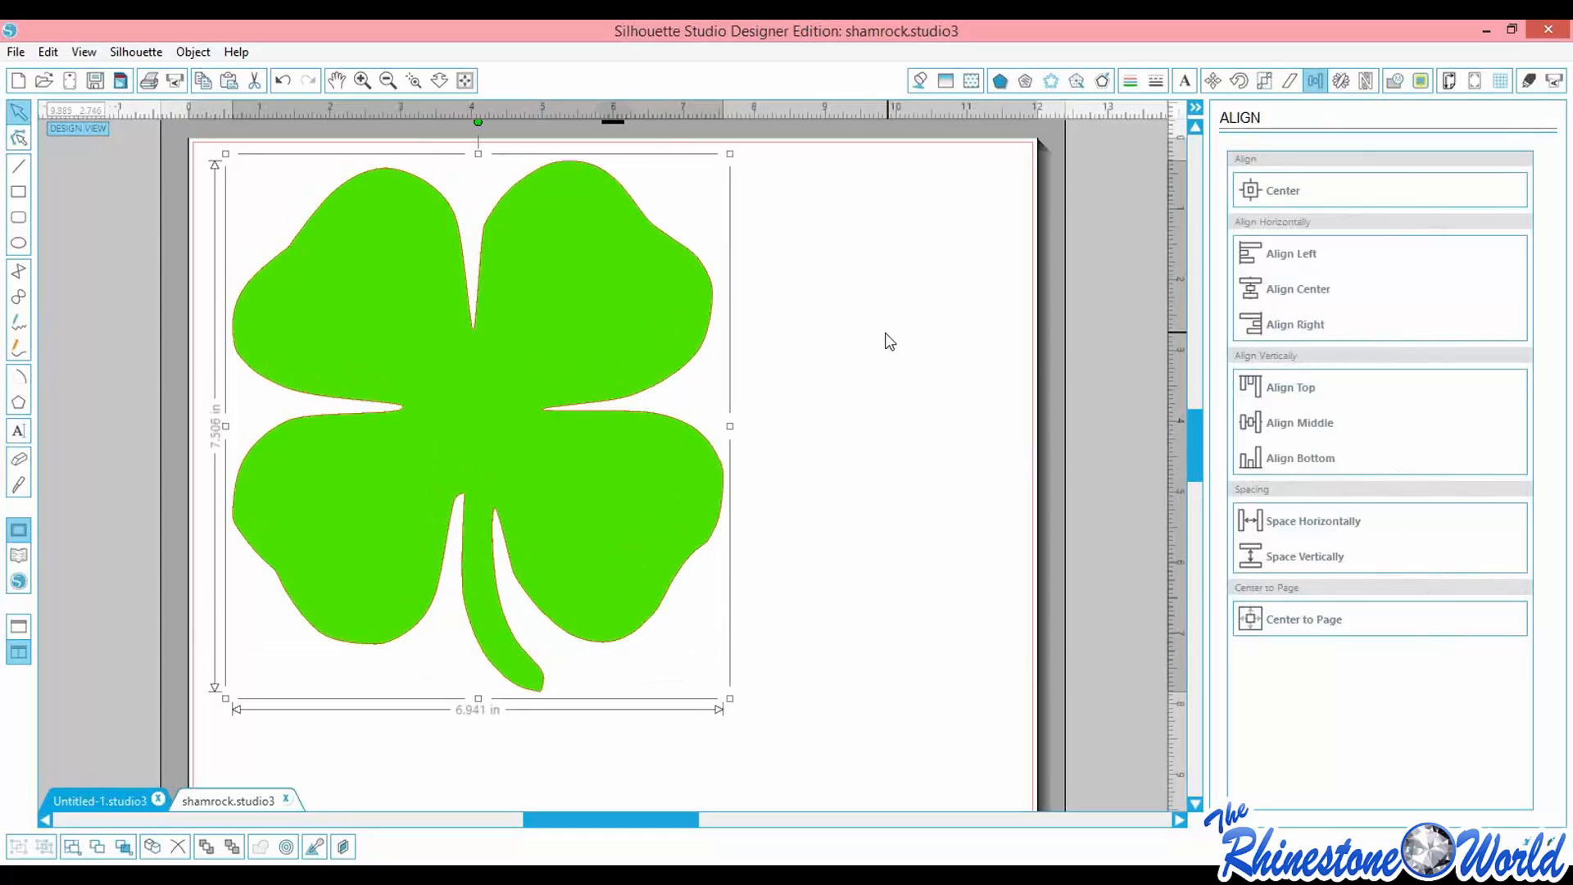
pyautogui.moveTo(529, 470)
pyautogui.mouseDown()
pyautogui.moveTo(511, 453)
pyautogui.moveTo(537, 481)
pyautogui.moveTo(517, 485)
pyautogui.mouseUp()
pyautogui.scroll(-2, 836, 363)
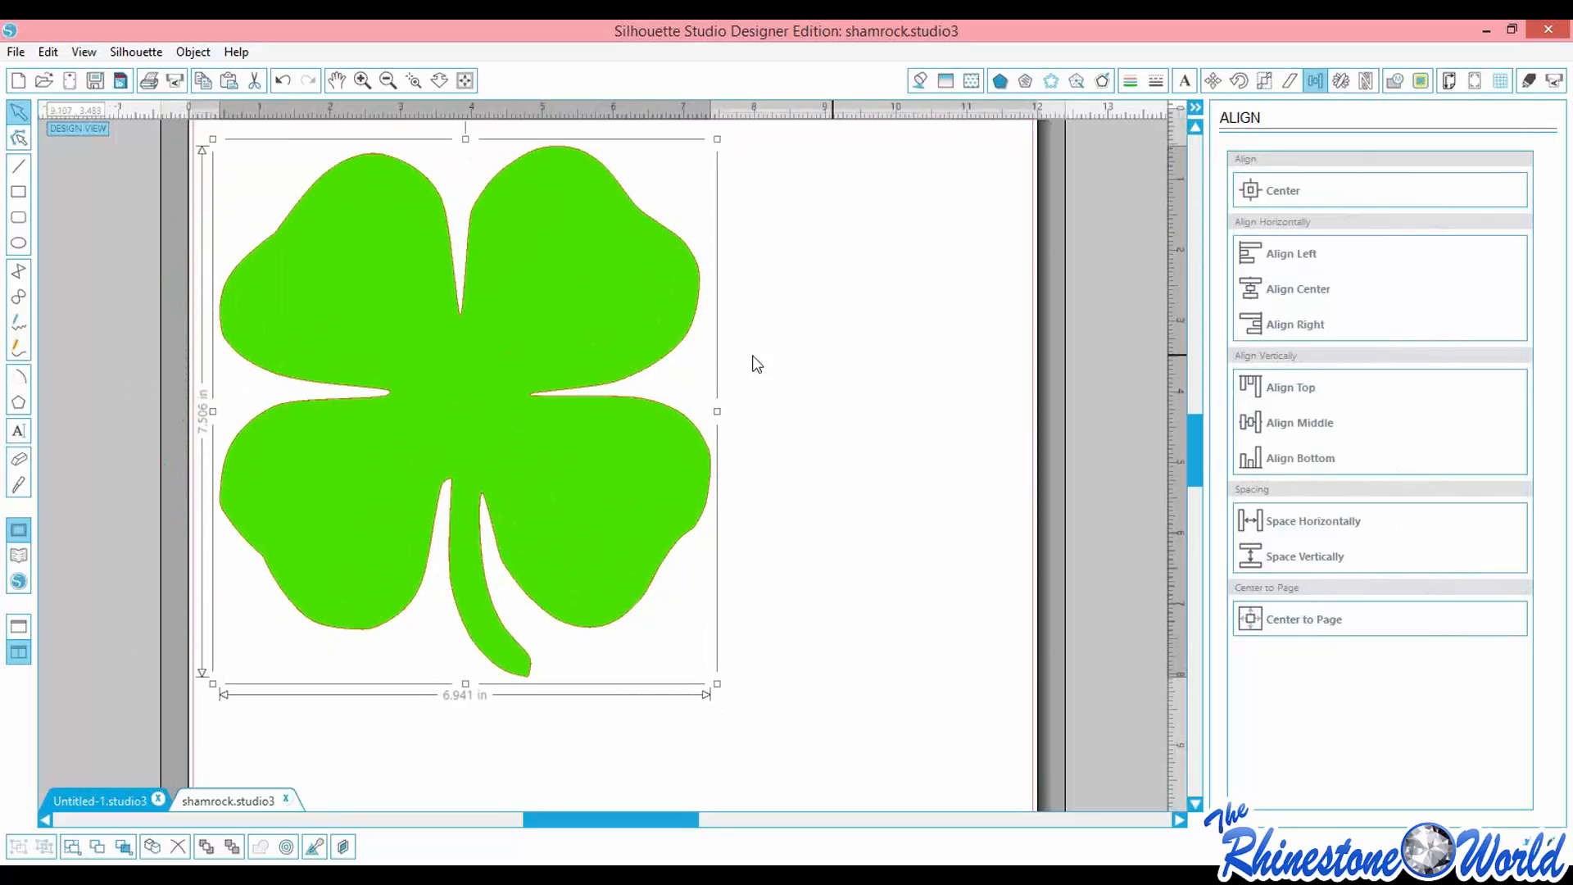
# Add a text object containing a first name beside the shamrock, using 72 pt Arial Unicode MS
pyautogui.click(18, 431)
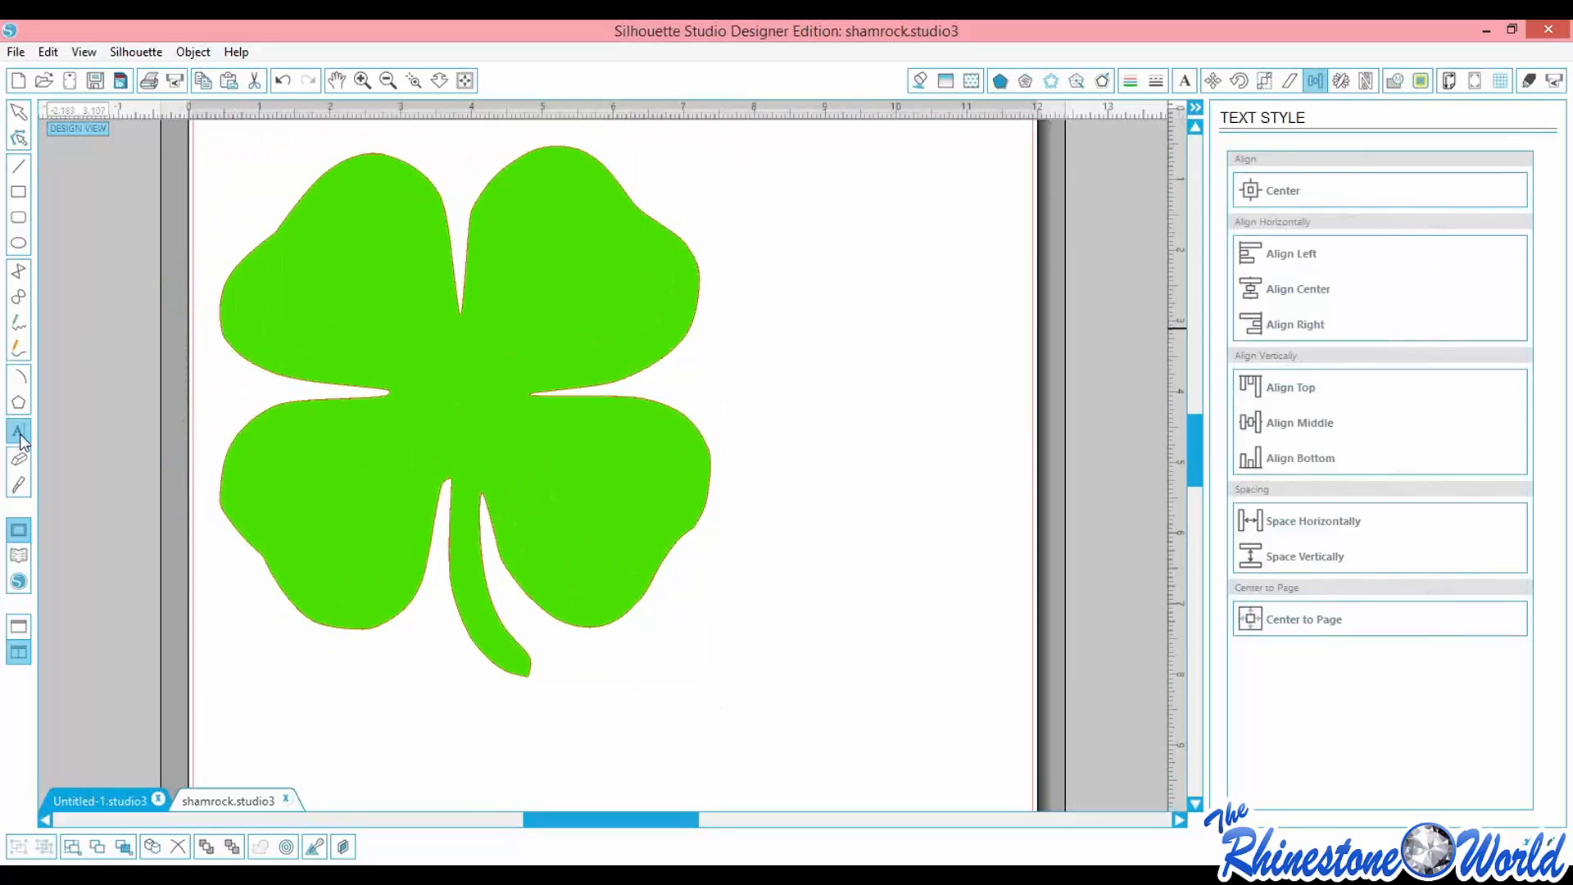
pyautogui.click(793, 362)
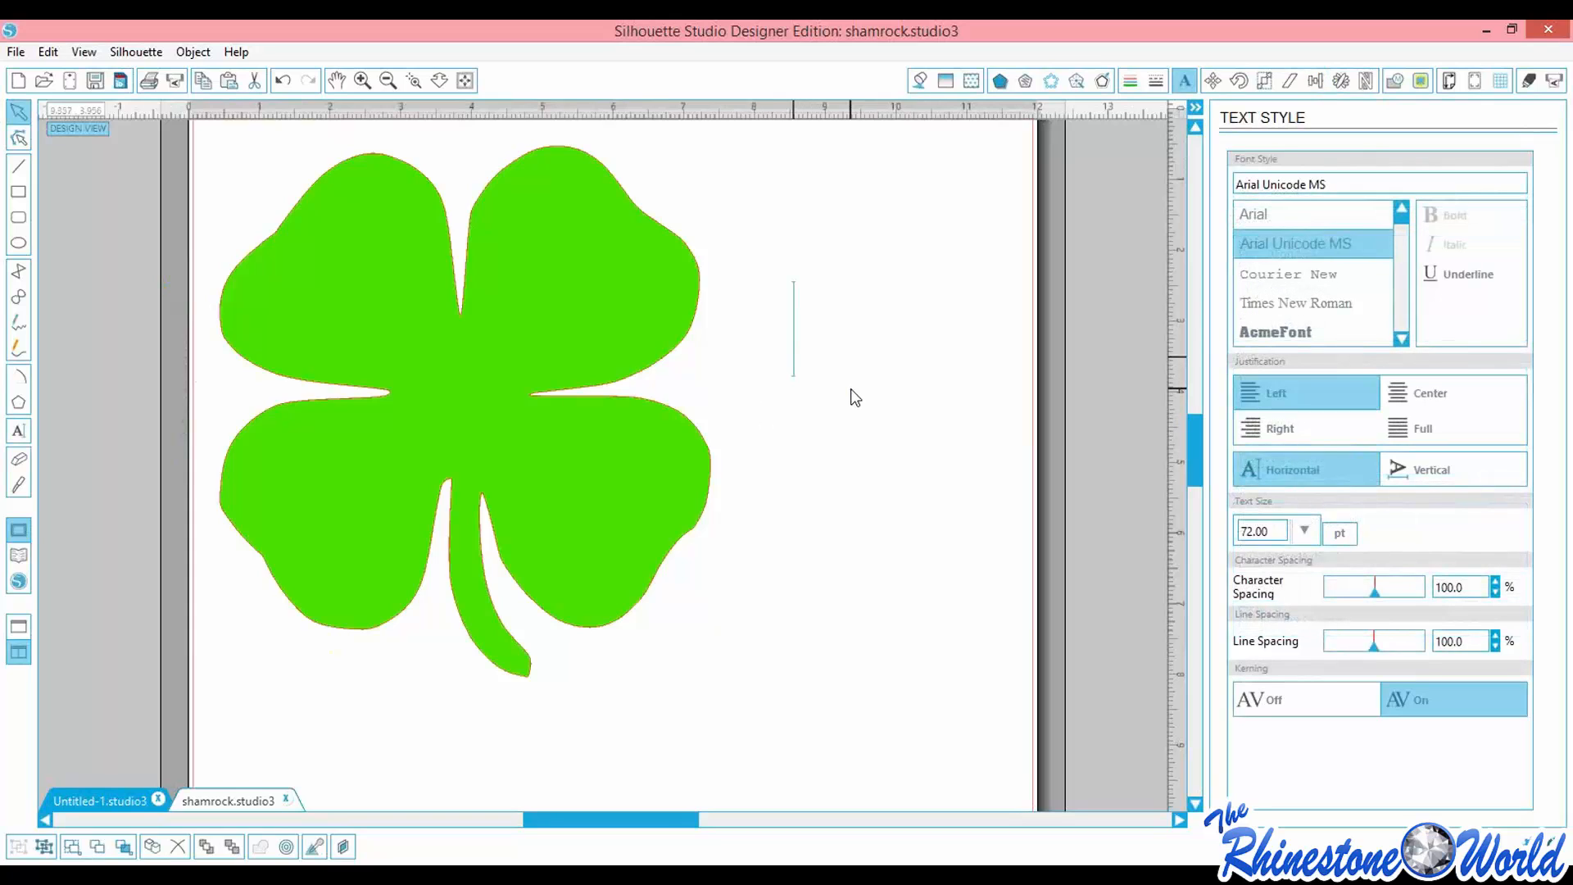
pyautogui.write('Lisa')
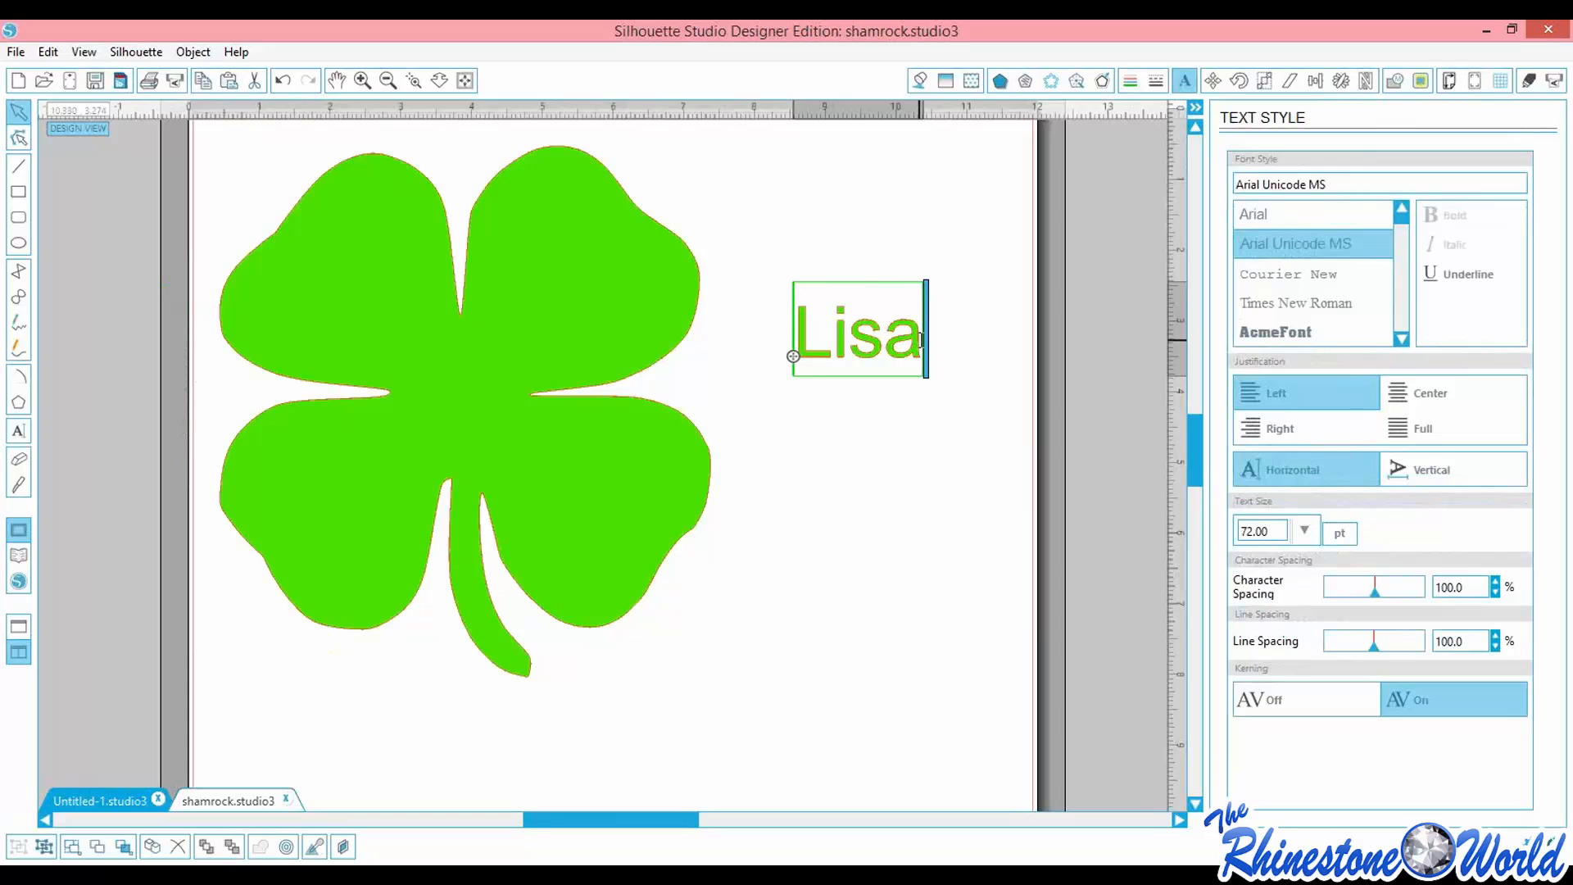
# Fill the name text with bright pink and deselect it
pyautogui.moveTo(921, 327); pyautogui.dragTo(803, 336)
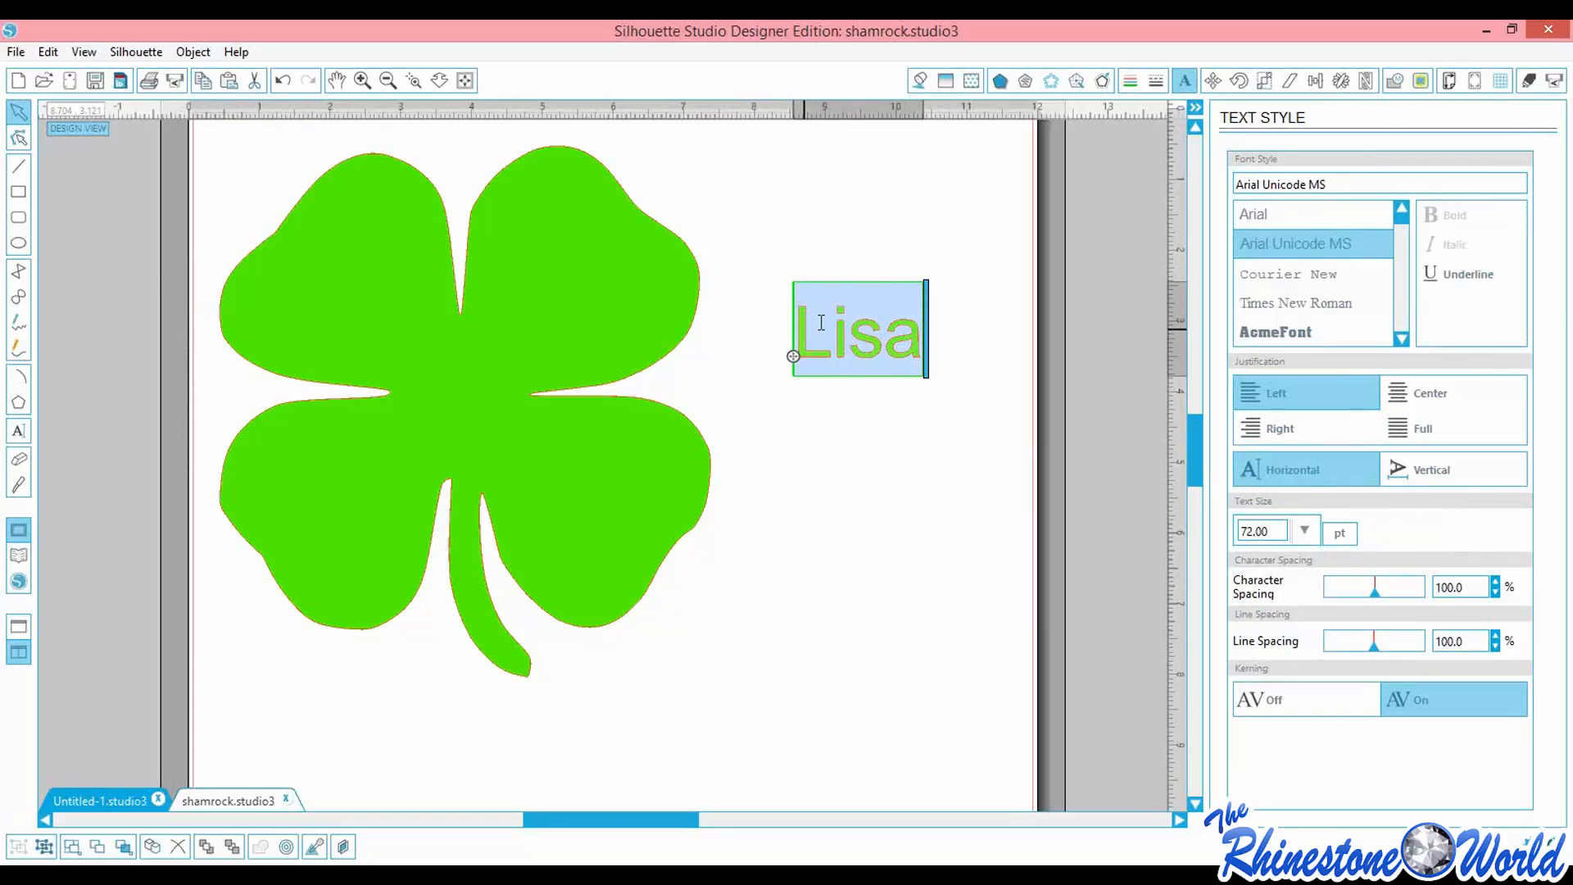
pyautogui.click(918, 80)
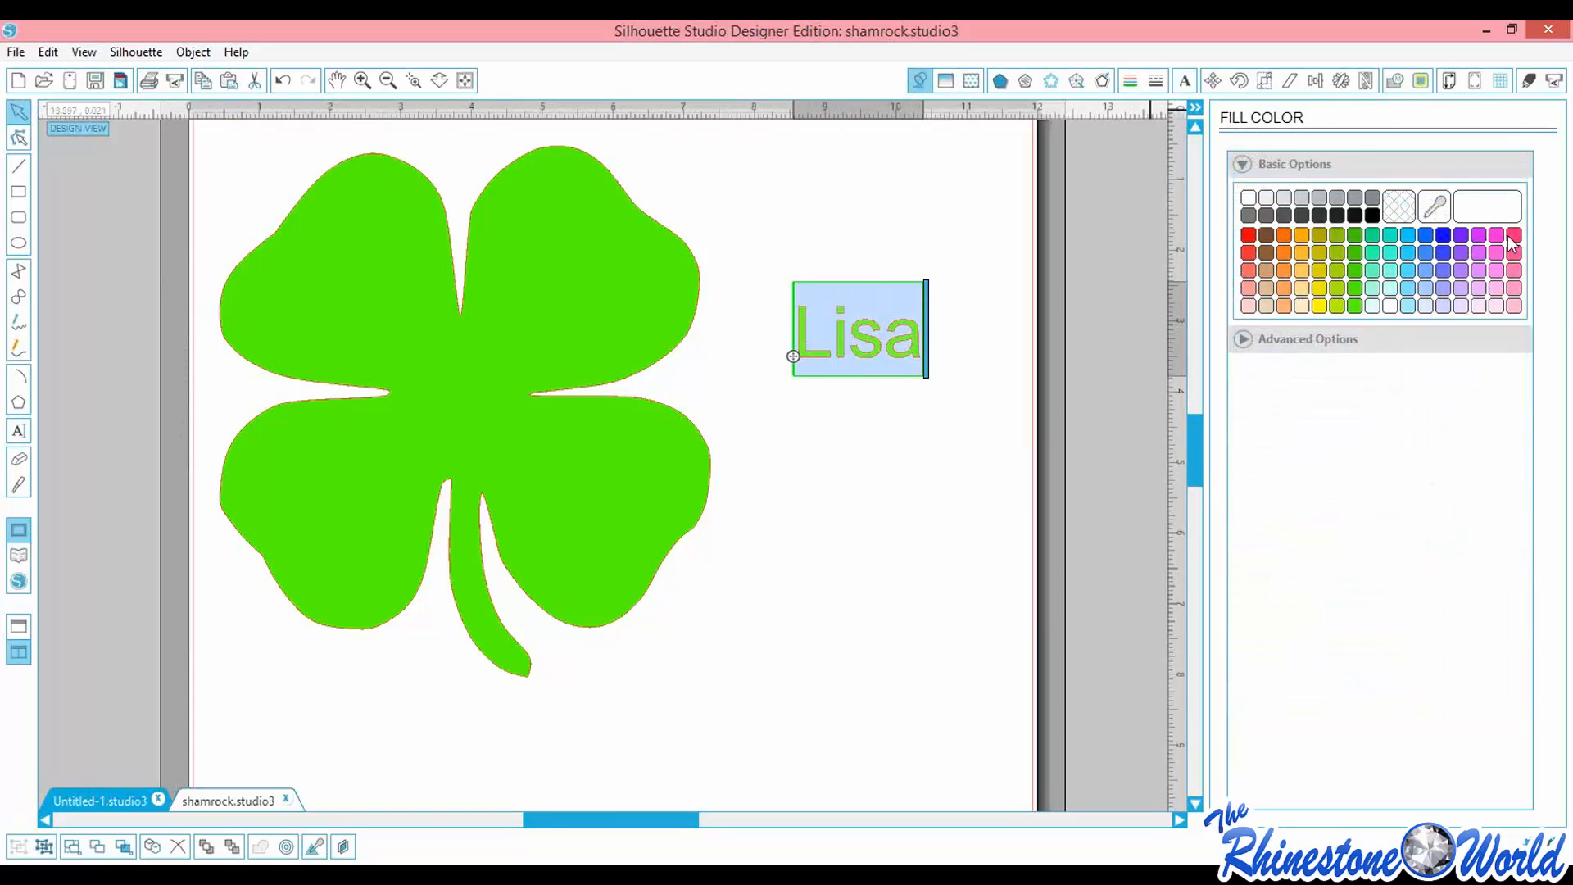
pyautogui.click(1513, 238)
pyautogui.click(922, 343)
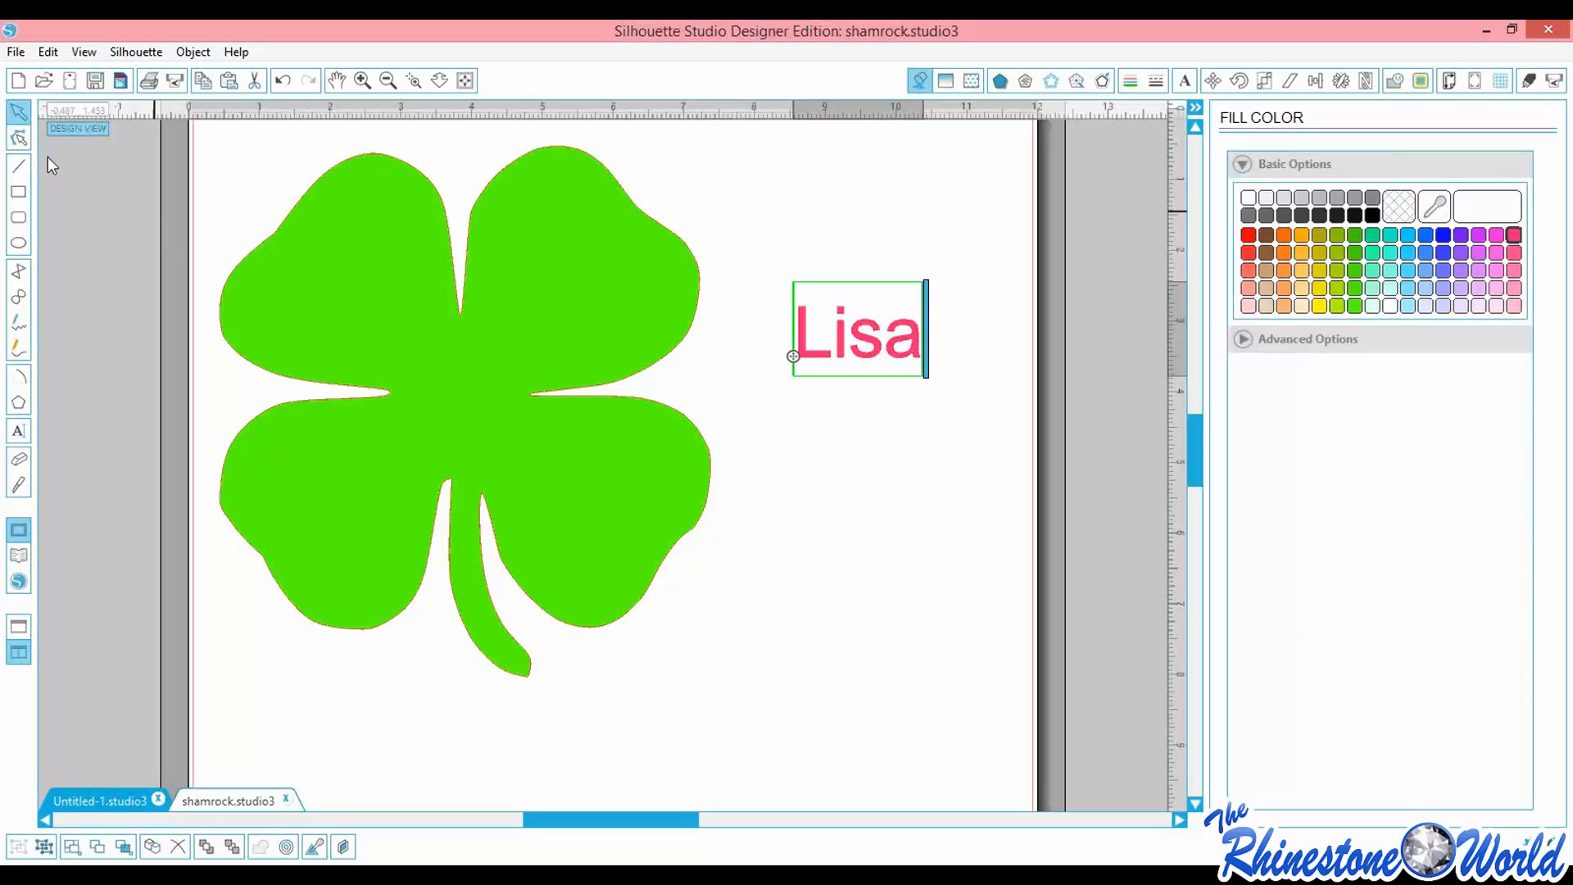
pyautogui.click(878, 626)
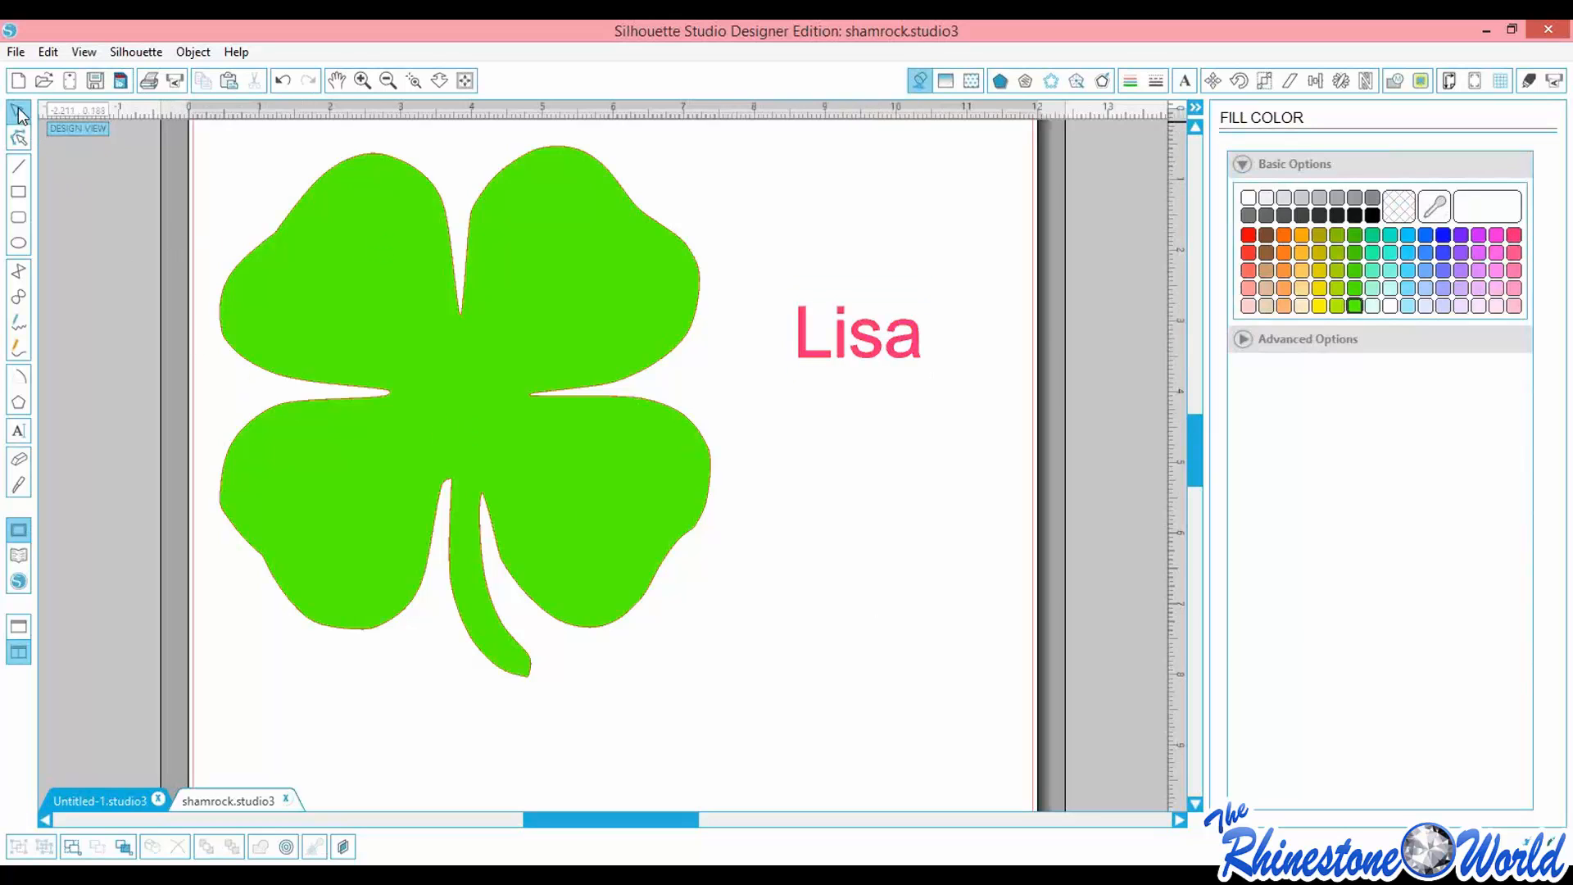
# Select the shamrock and the name text together and align them on a common center
pyautogui.moveTo(236, 143); pyautogui.dragTo(436, 569)
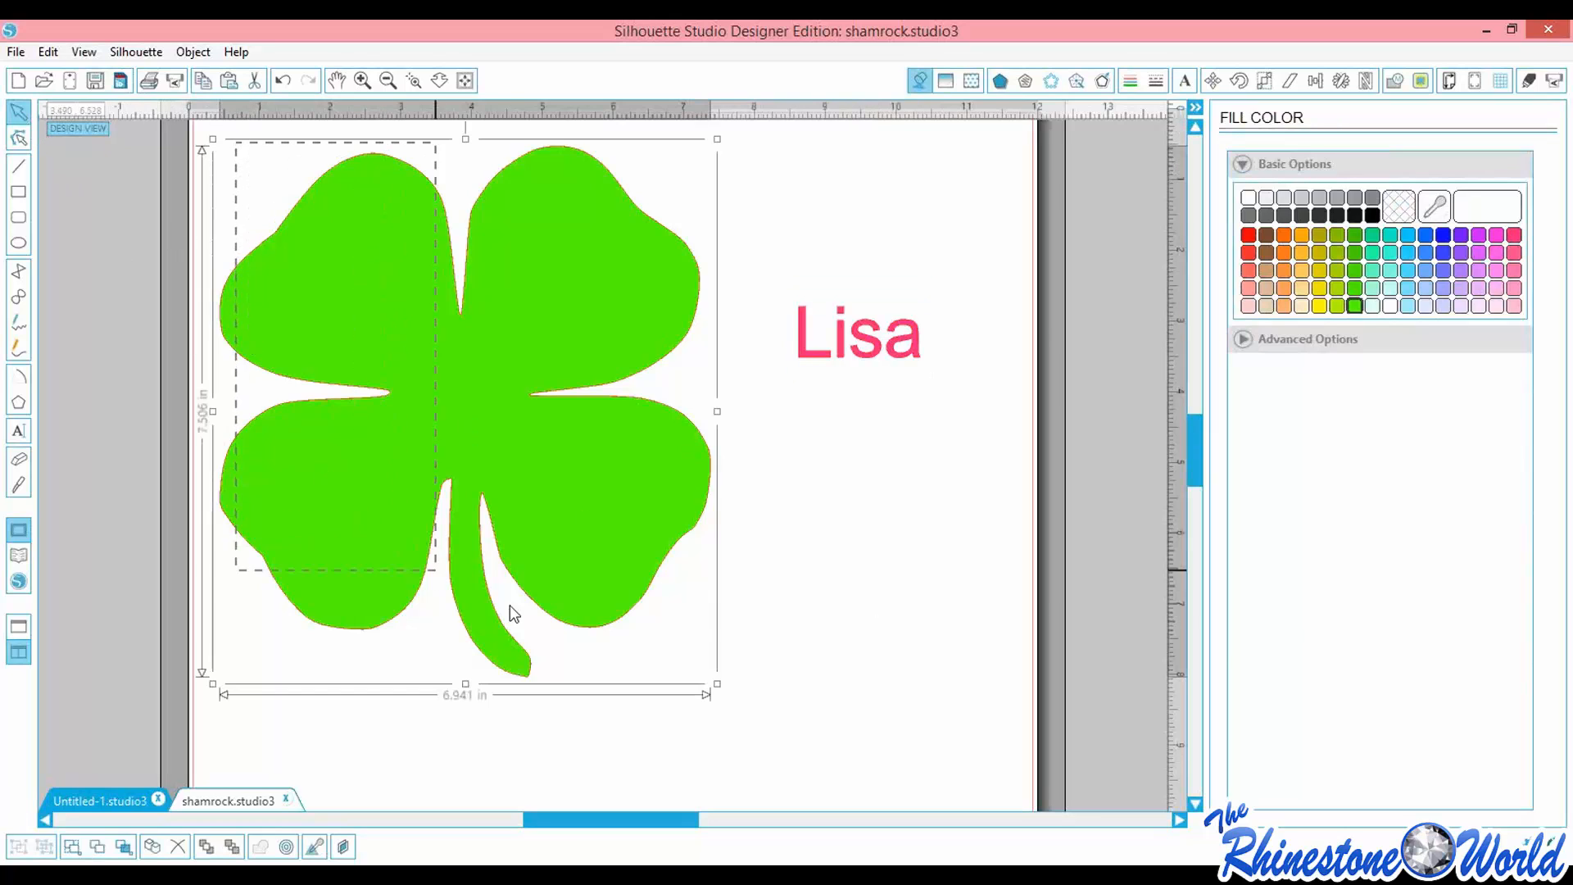
pyautogui.moveTo(514, 613); pyautogui.dragTo(868, 710)
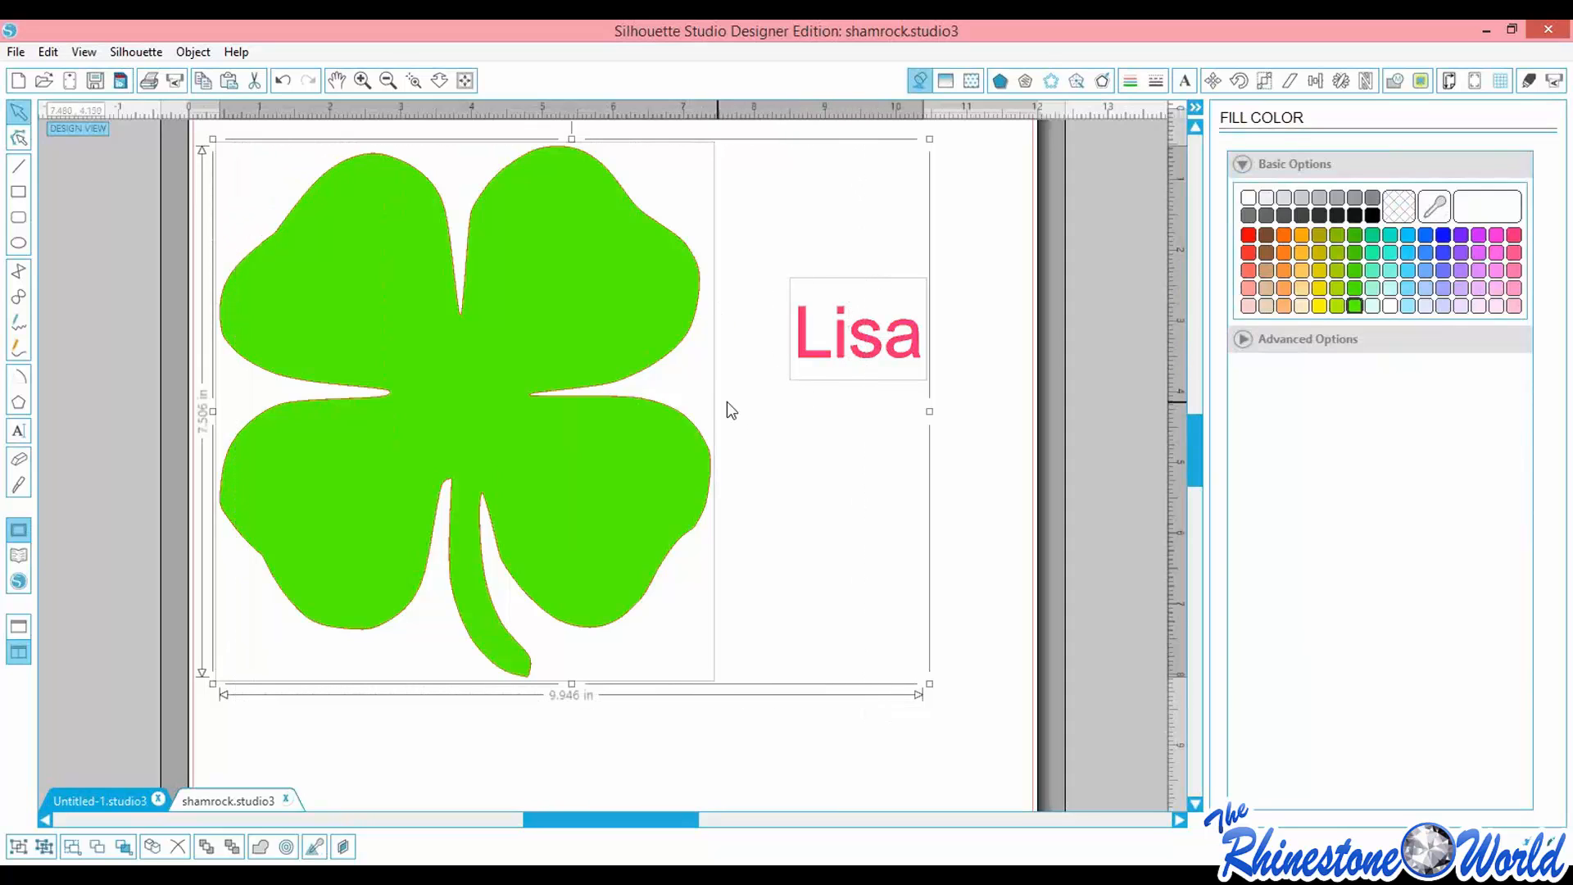
pyautogui.click(1319, 86)
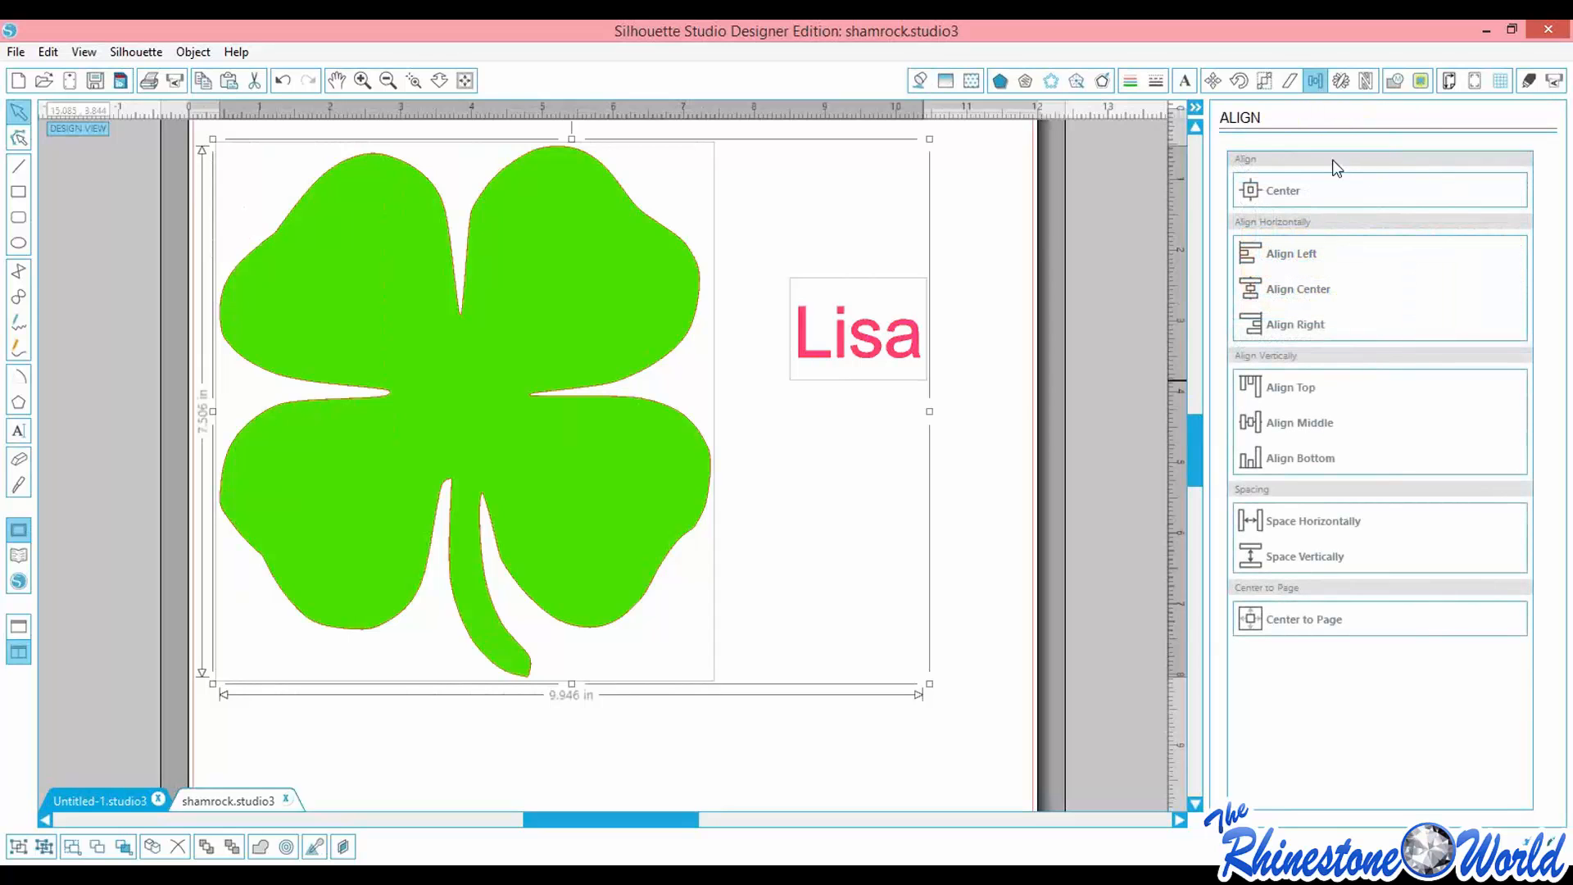
pyautogui.click(1281, 197)
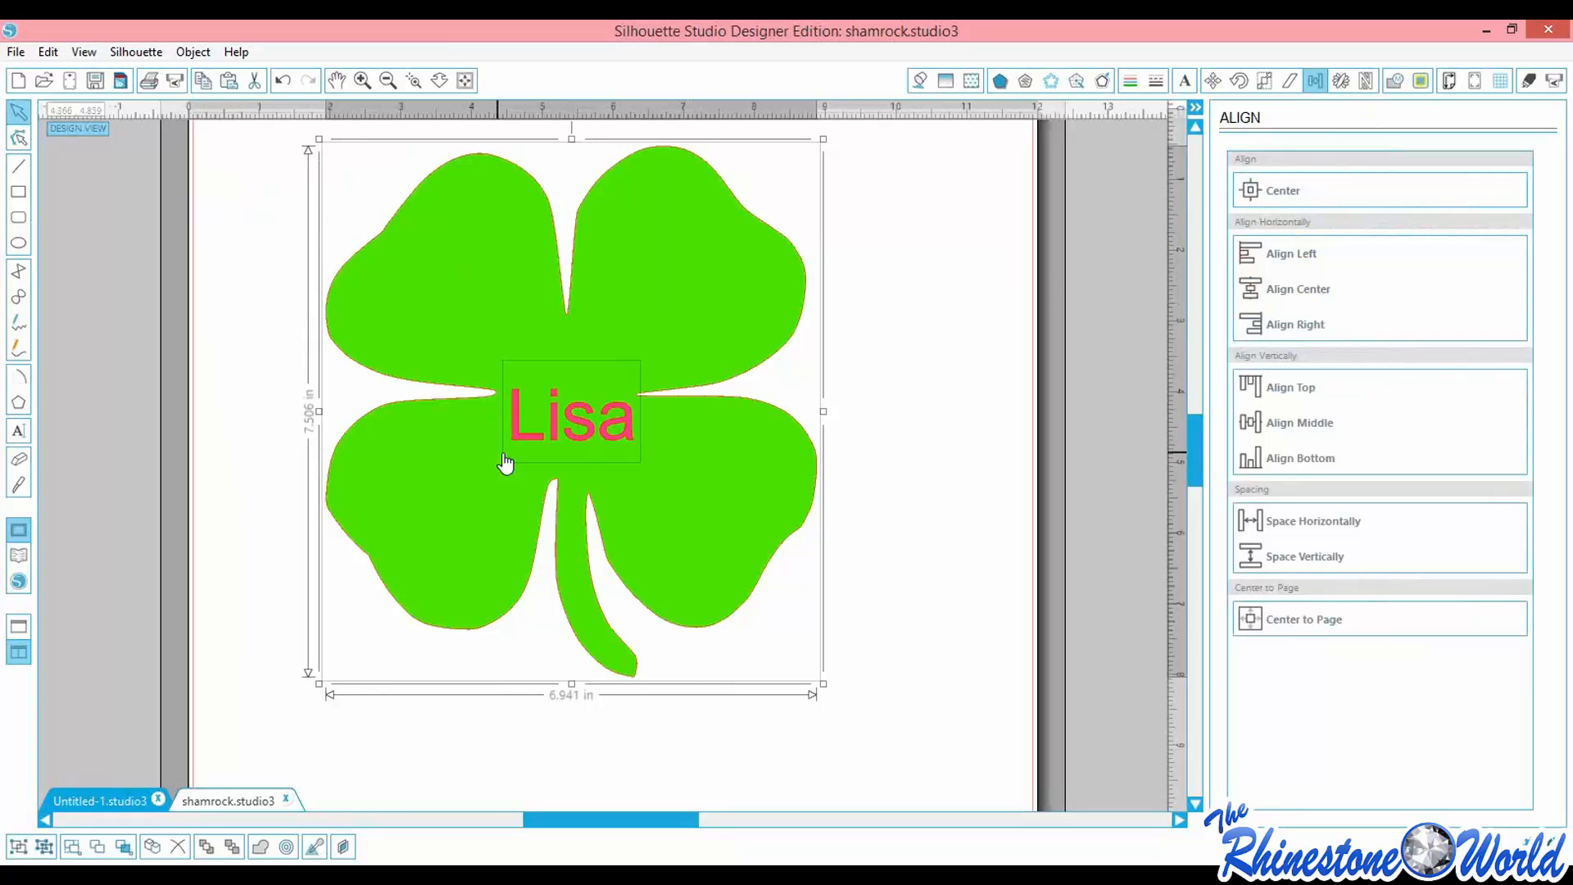
pyautogui.scroll(-1, 919, 457)
pyautogui.click(857, 466)
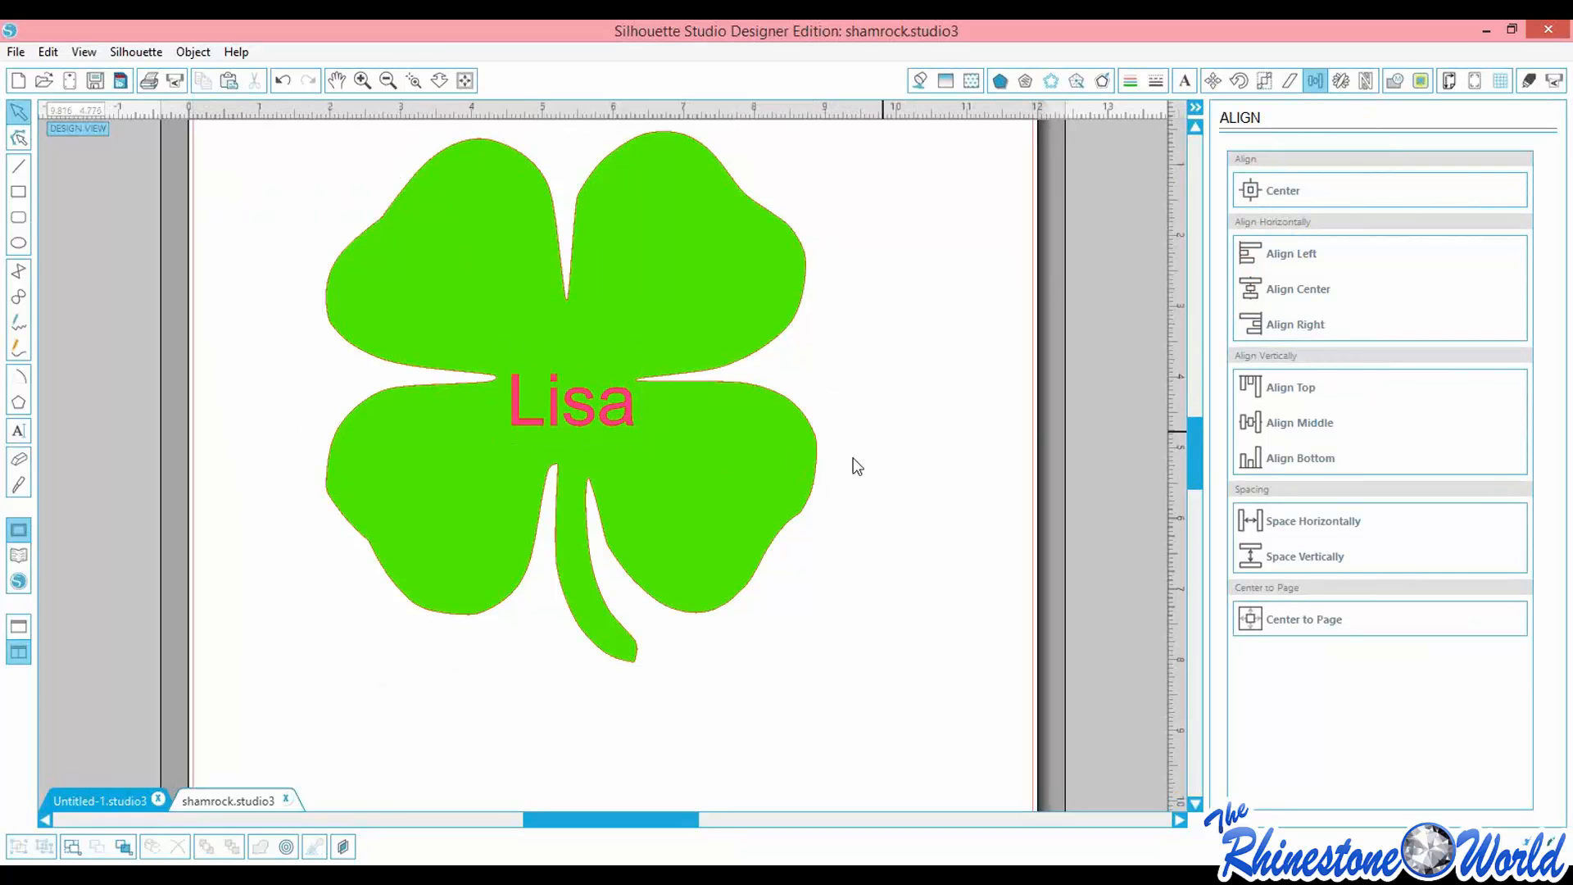
# Separate the shamrock and the name text, placing the name near the shamrock's lower left leaf
pyautogui.moveTo(599, 418); pyautogui.dragTo(516, 340)
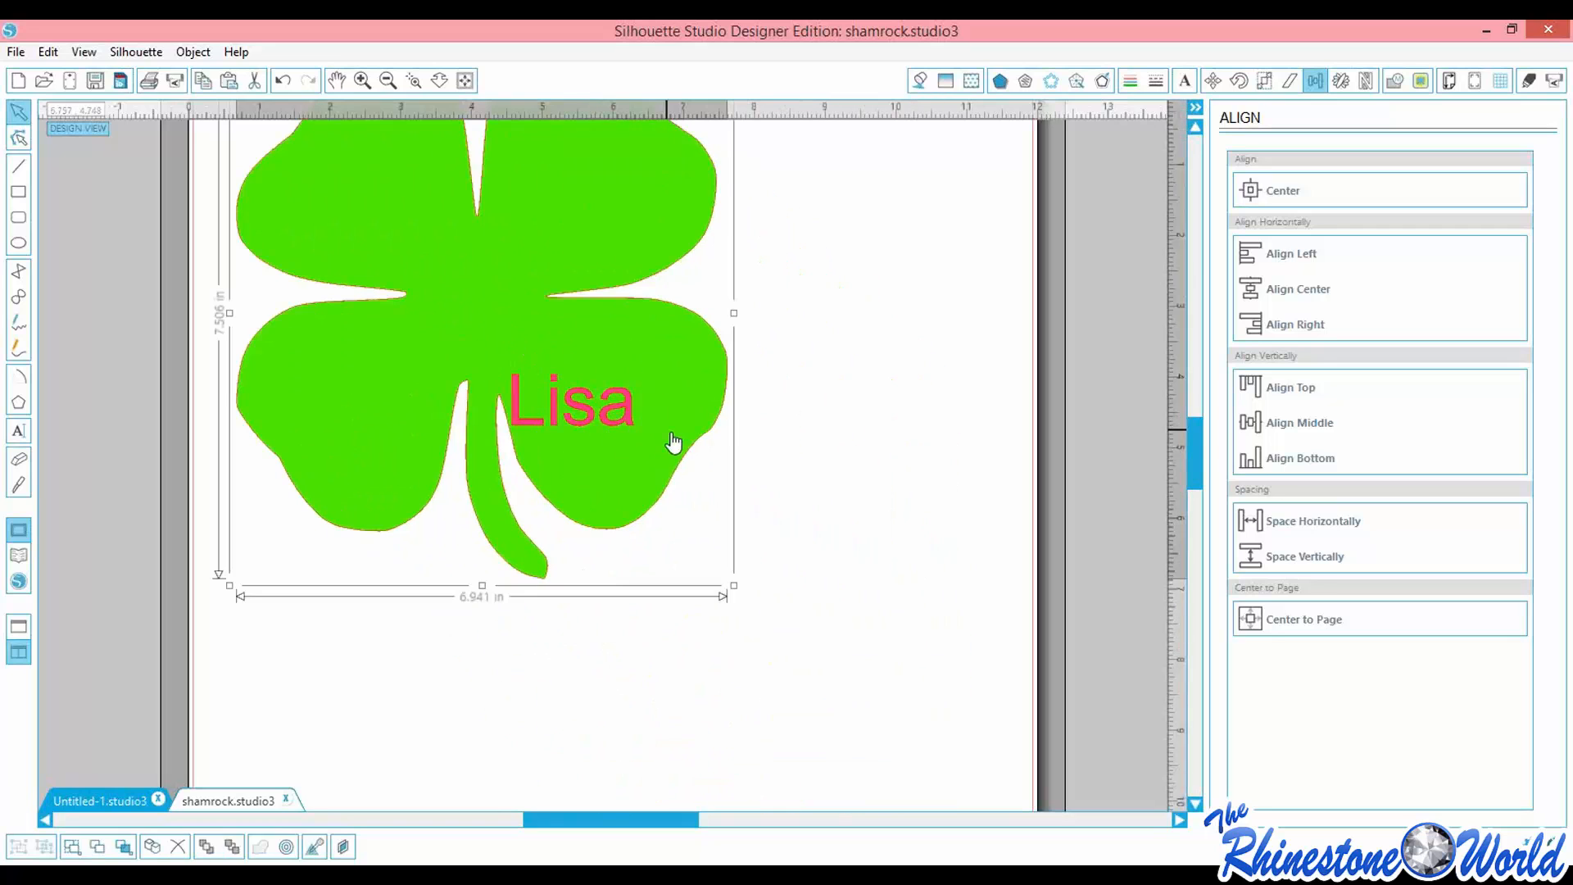
pyautogui.moveTo(671, 442); pyautogui.dragTo(1004, 410)
pyautogui.click(543, 409)
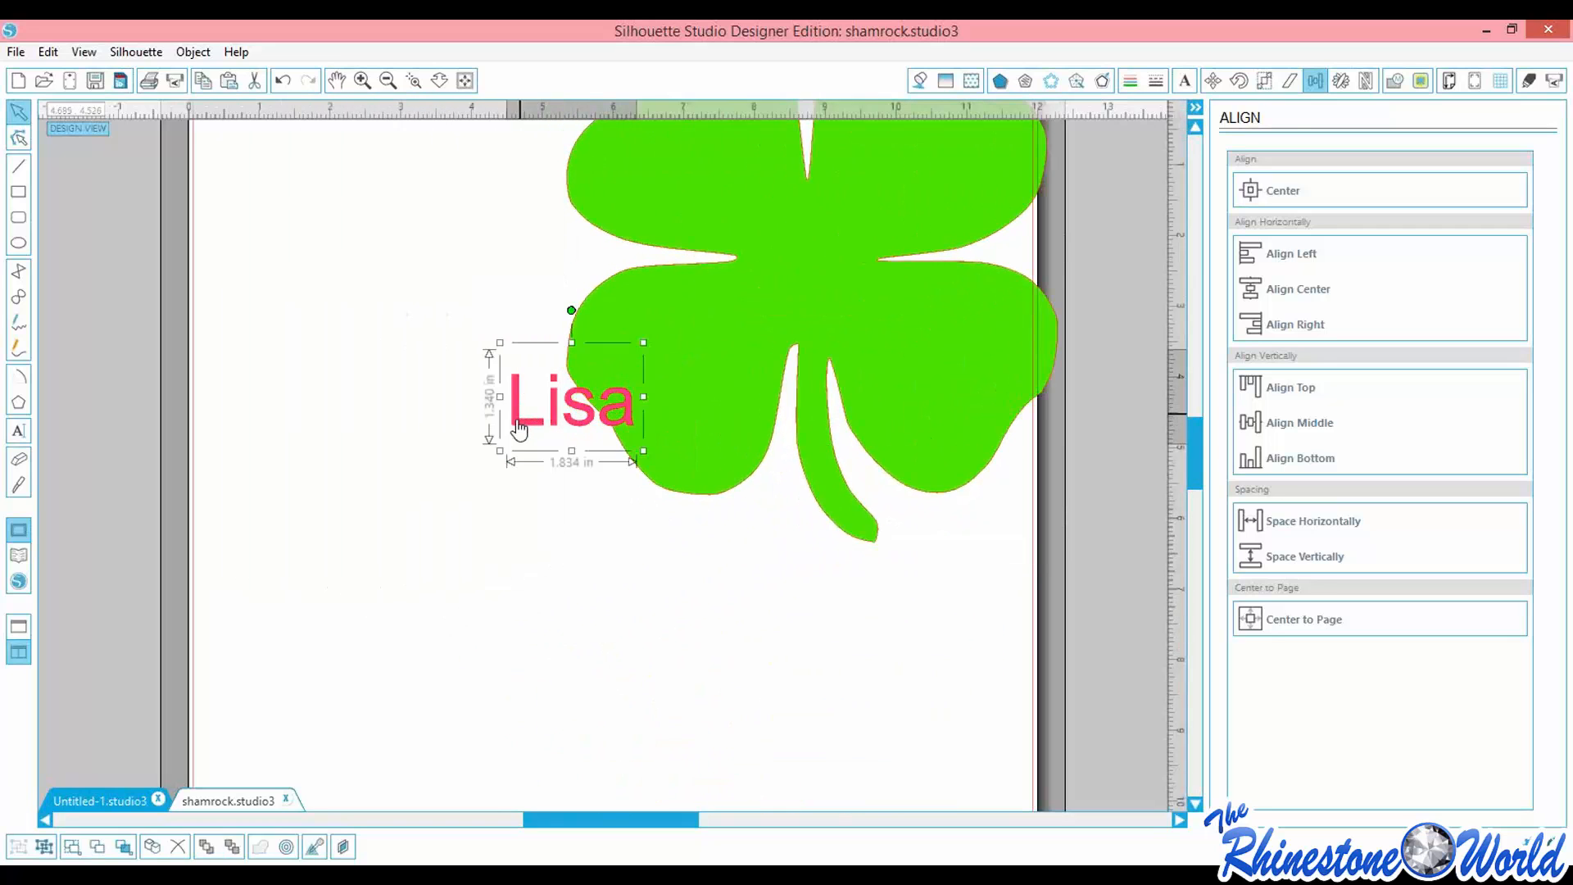
pyautogui.doubleClick(541, 414)
pyautogui.moveTo(541, 426); pyautogui.dragTo(442, 478)
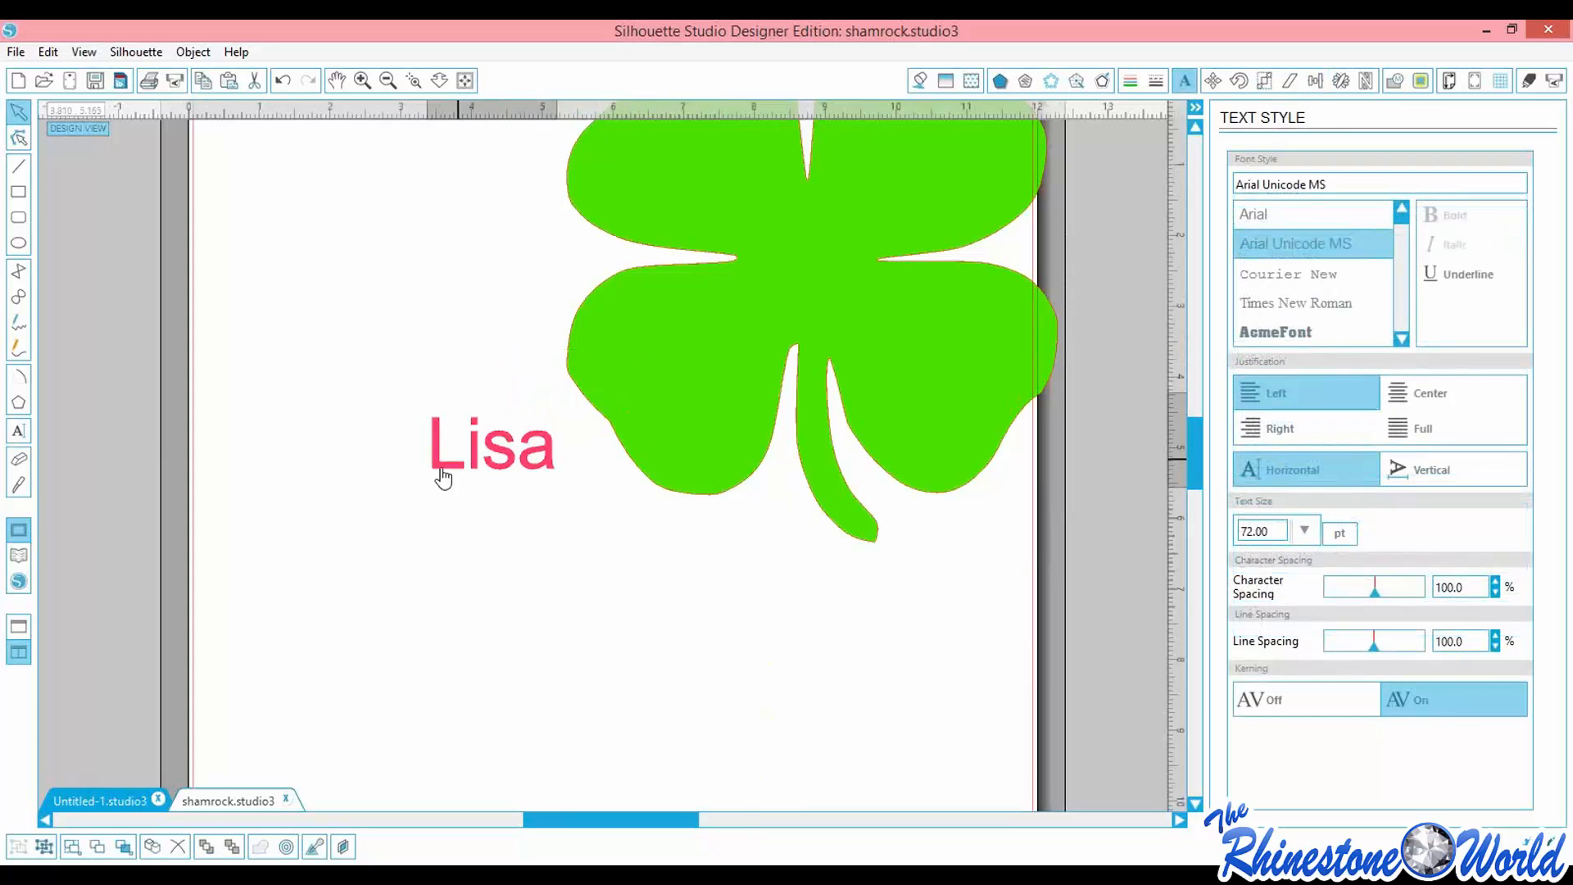
pyautogui.moveTo(853, 362); pyautogui.dragTo(787, 439)
# Align the shamrock and name text horizontally by their centers and vertically by their bottom edges
pyautogui.moveTo(965, 707); pyautogui.dragTo(467, 443)
pyautogui.click(1315, 80)
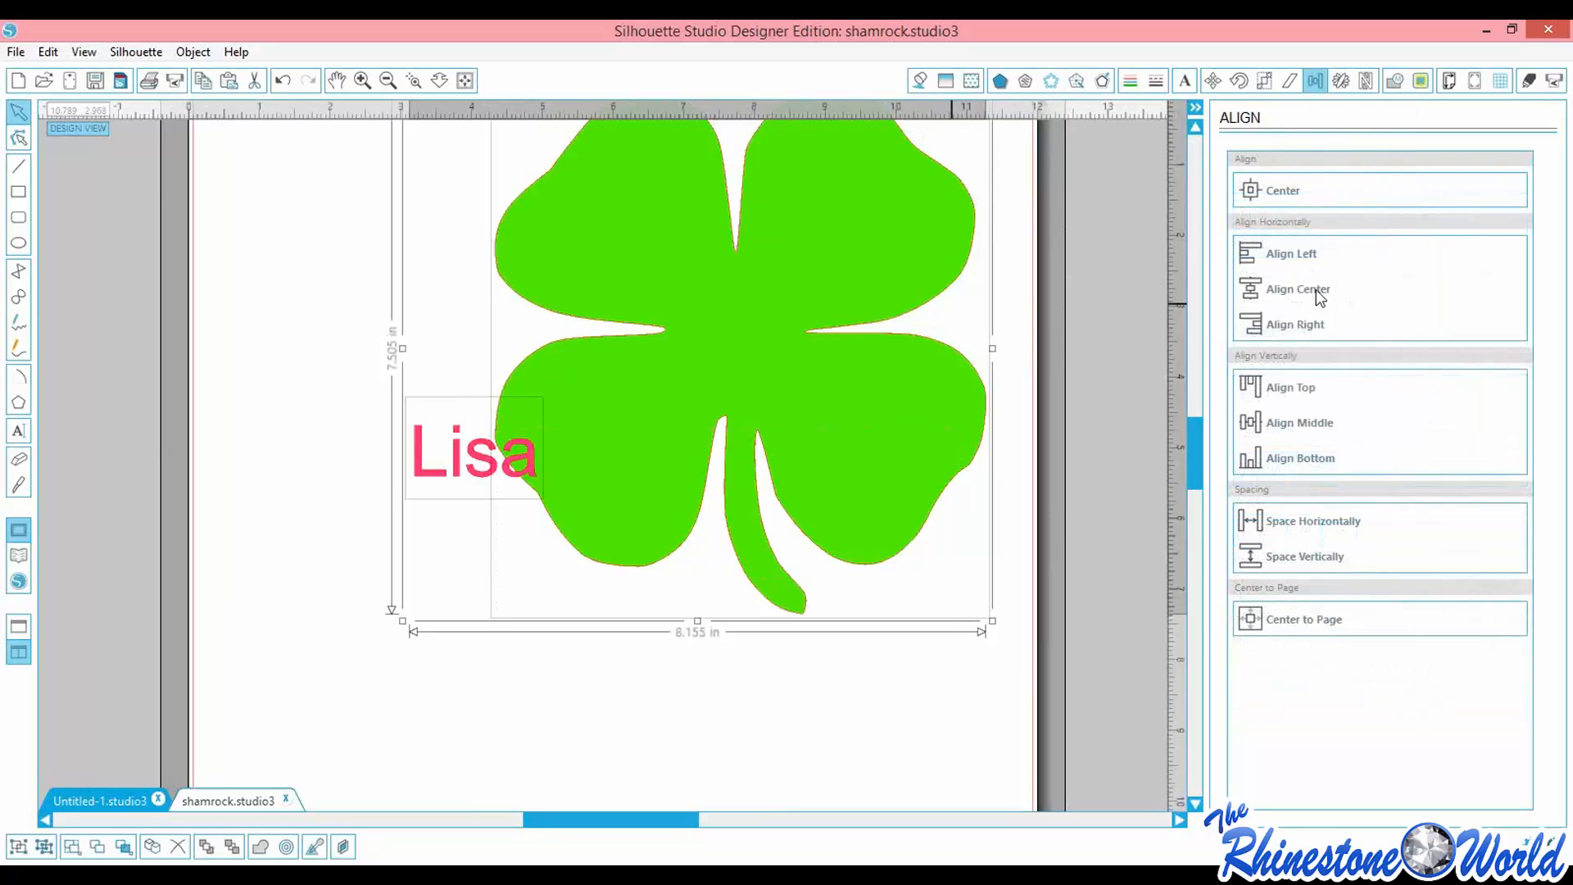
pyautogui.click(1303, 295)
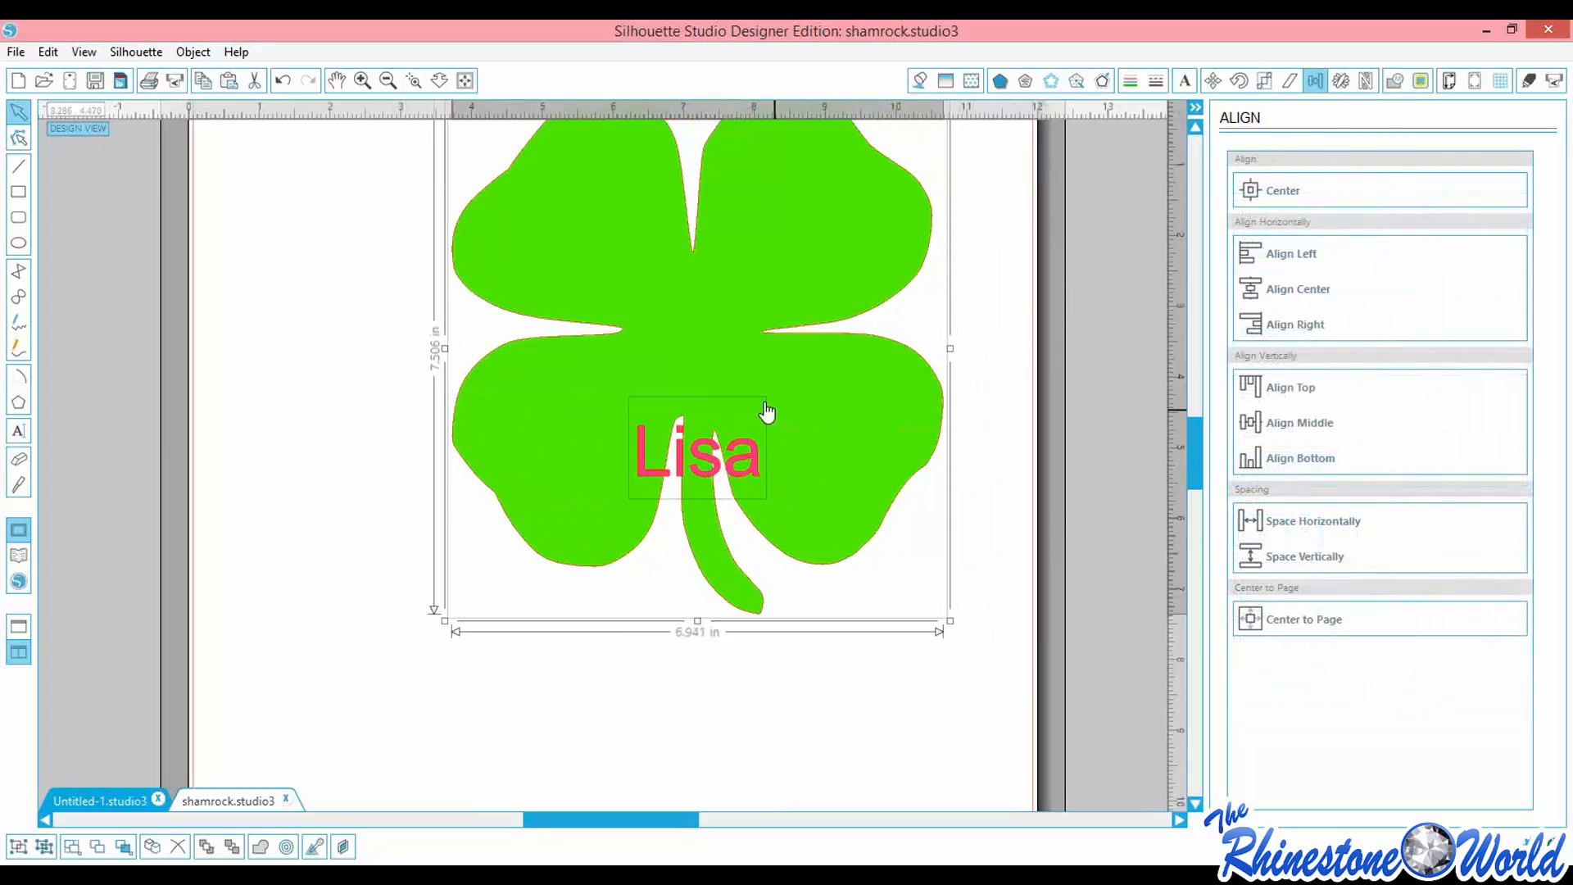
pyautogui.click(1288, 459)
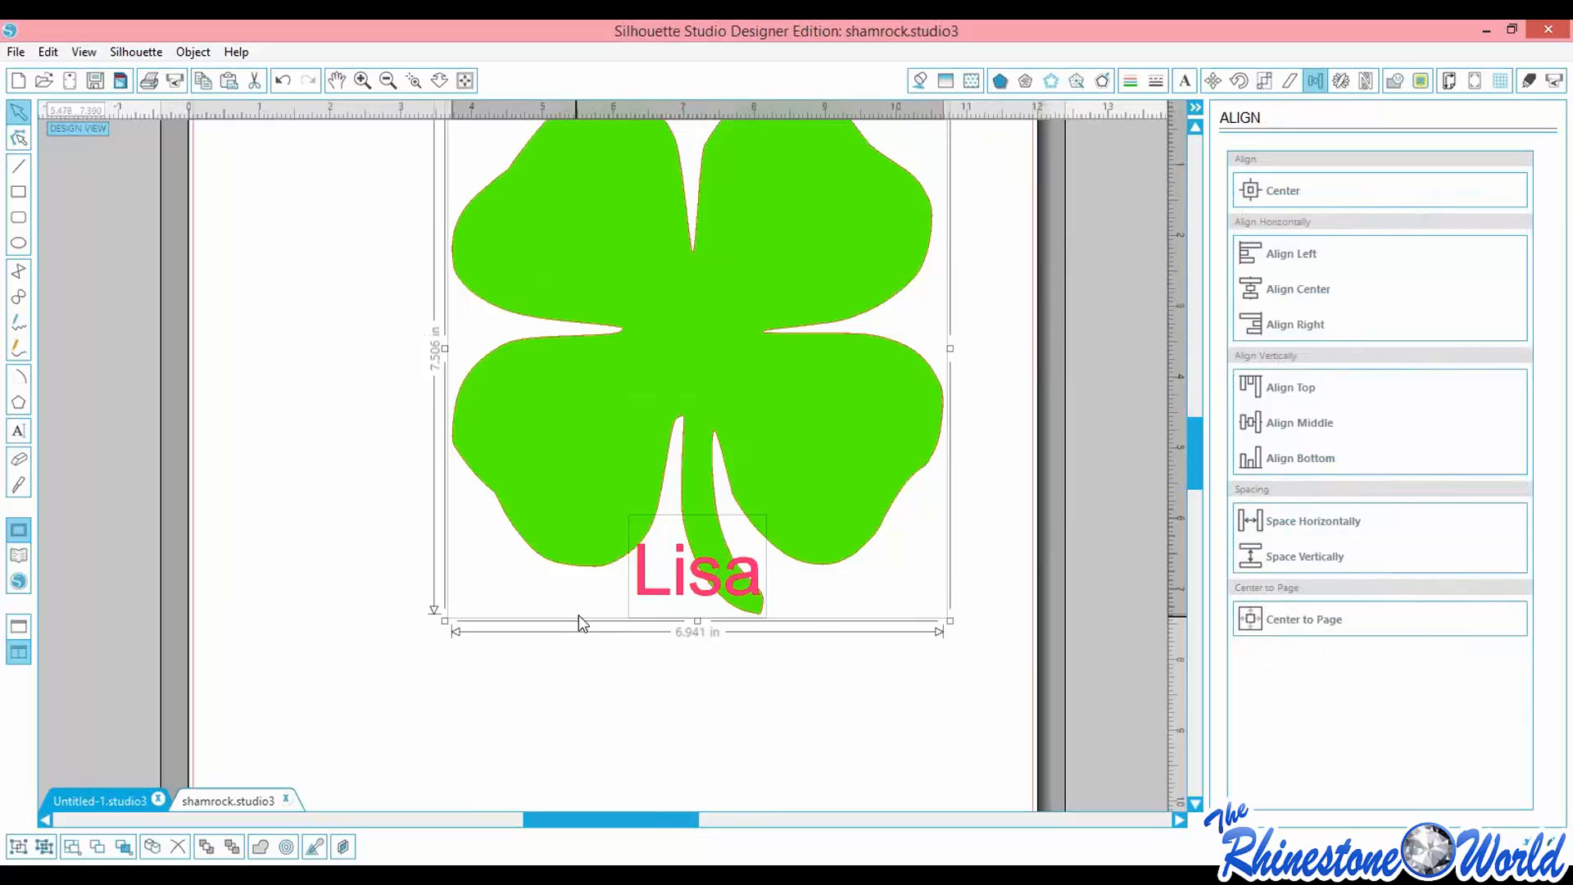
pyautogui.click(688, 668)
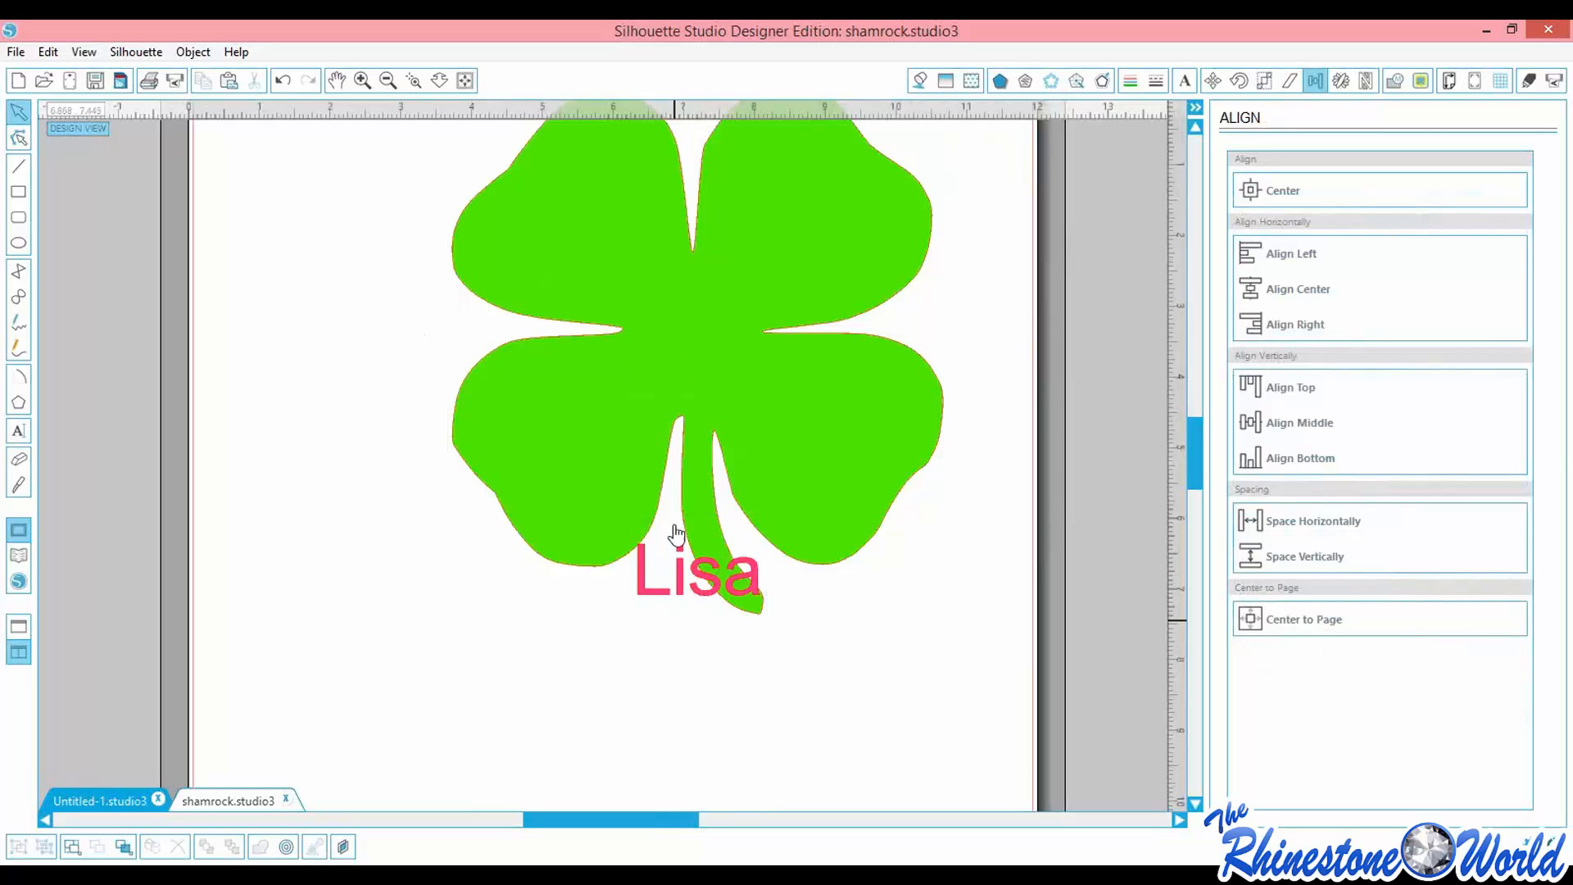
# Move the shamrock toward the page's left edge and delete the pink name text
pyautogui.moveTo(647, 376); pyautogui.dragTo(575, 393)
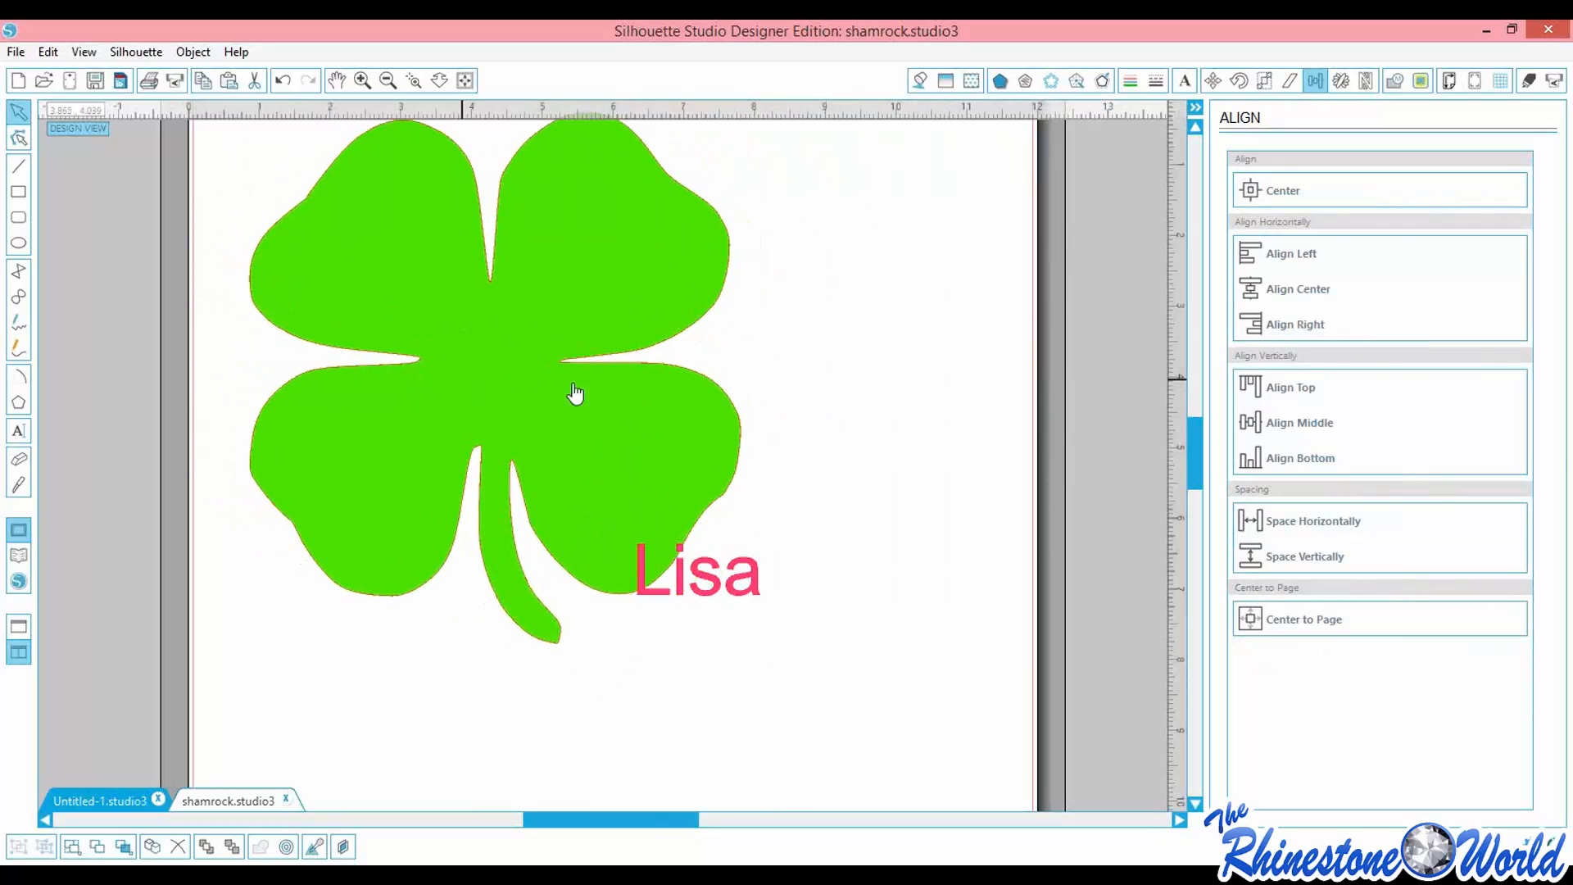
pyautogui.click(996, 557)
pyautogui.scroll(3, 923, 539)
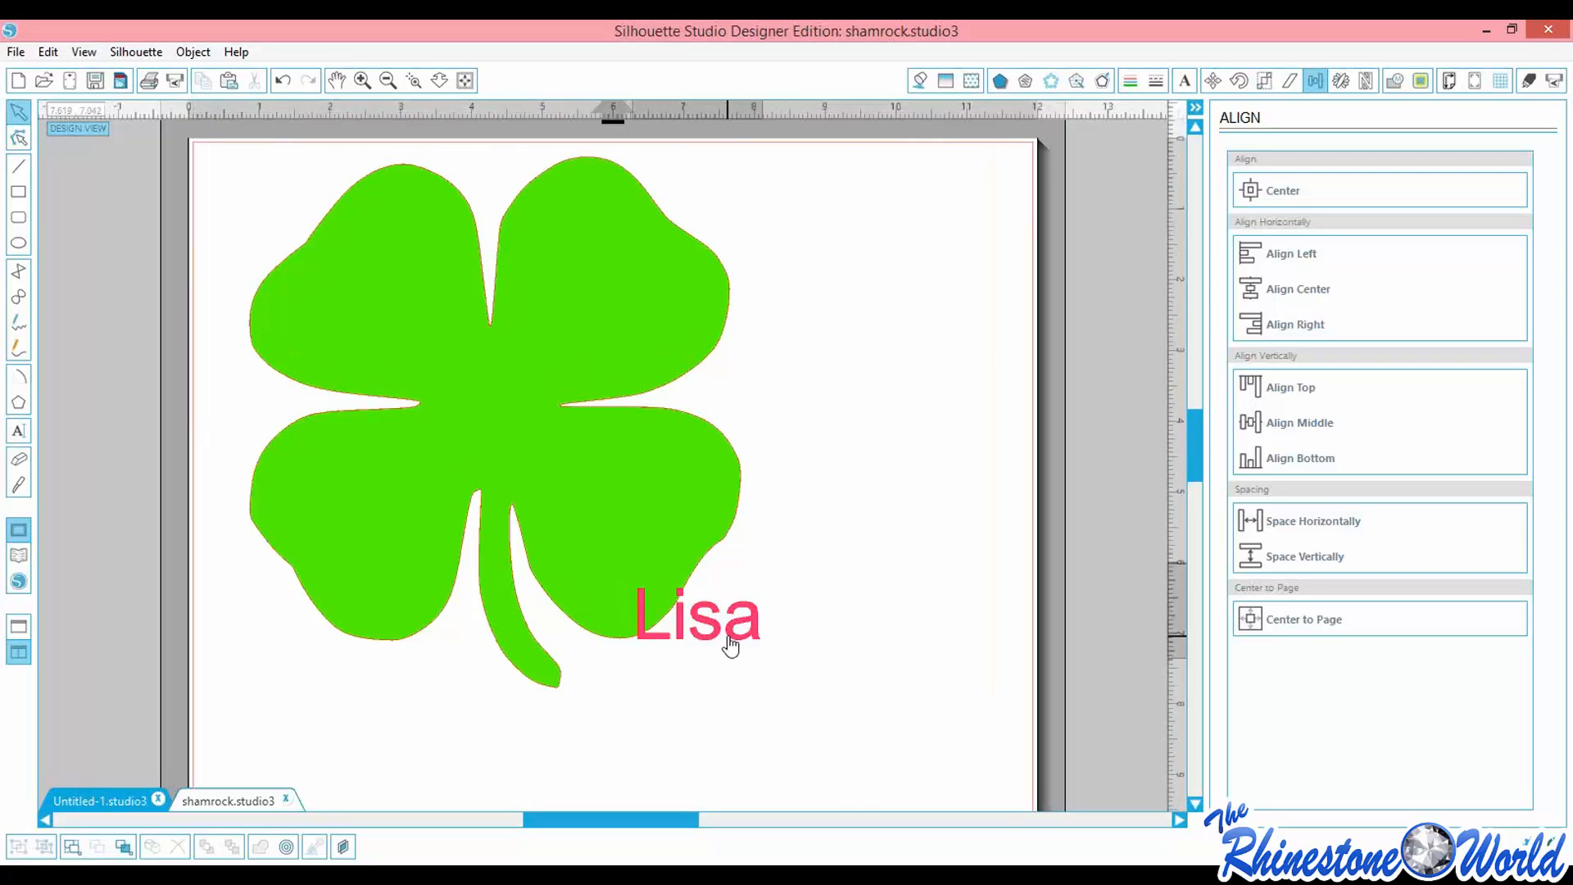
pyautogui.moveTo(730, 647); pyautogui.dragTo(831, 635)
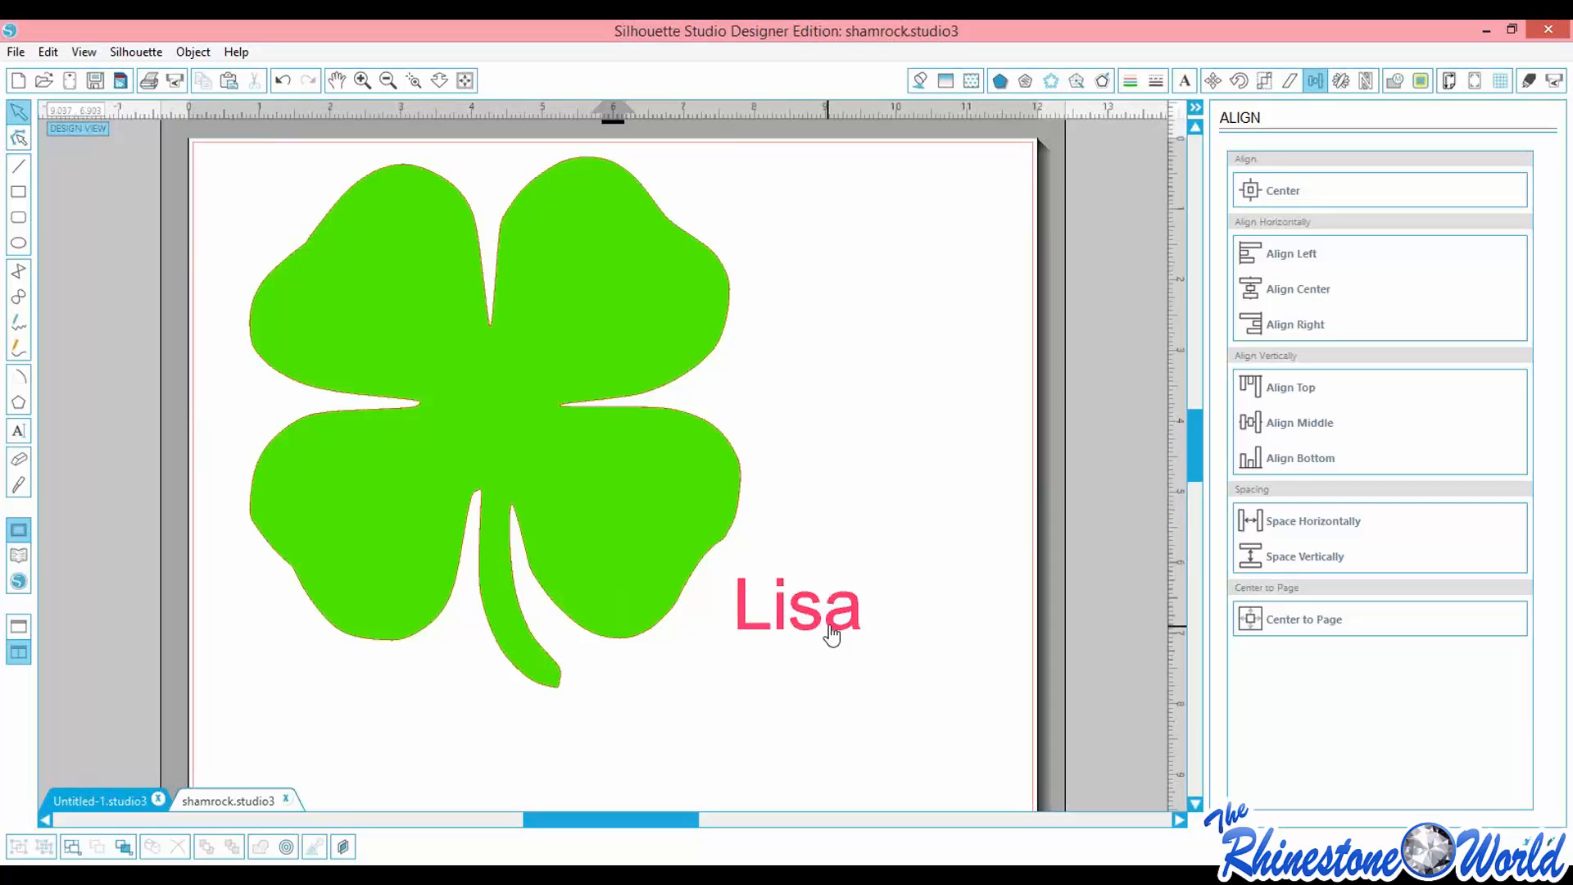
pyautogui.click(799, 626)
pyautogui.press('Delete')
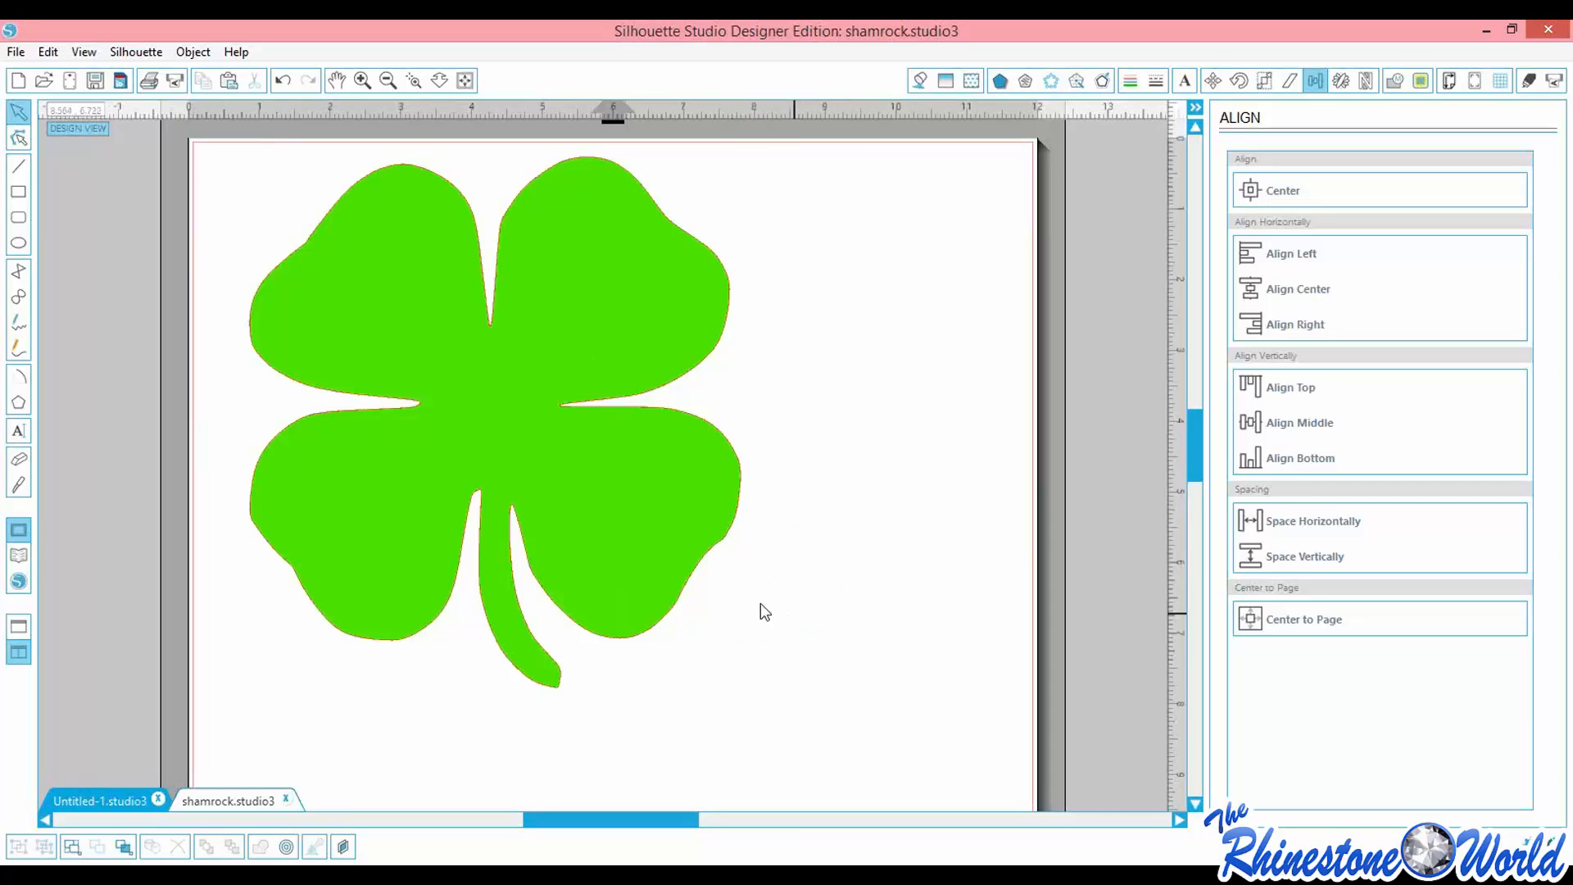
# Enlarge the shamrock to about 7.48 in wide and 8.09 in high, and nudge it toward the page's left edge
pyautogui.click(742, 486)
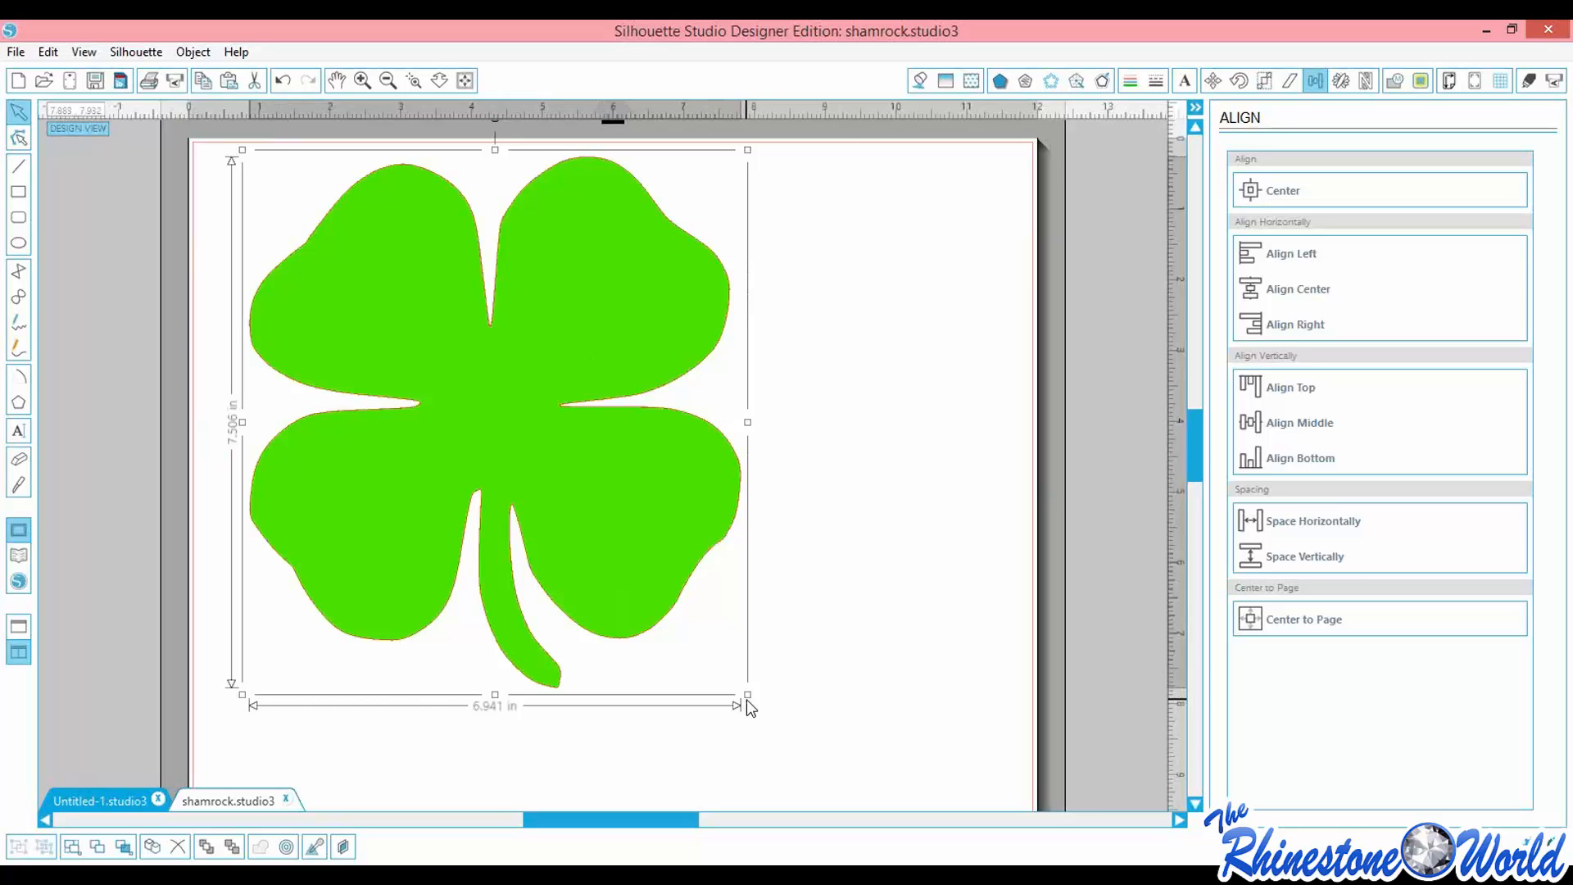
pyautogui.moveTo(747, 697); pyautogui.dragTo(783, 739)
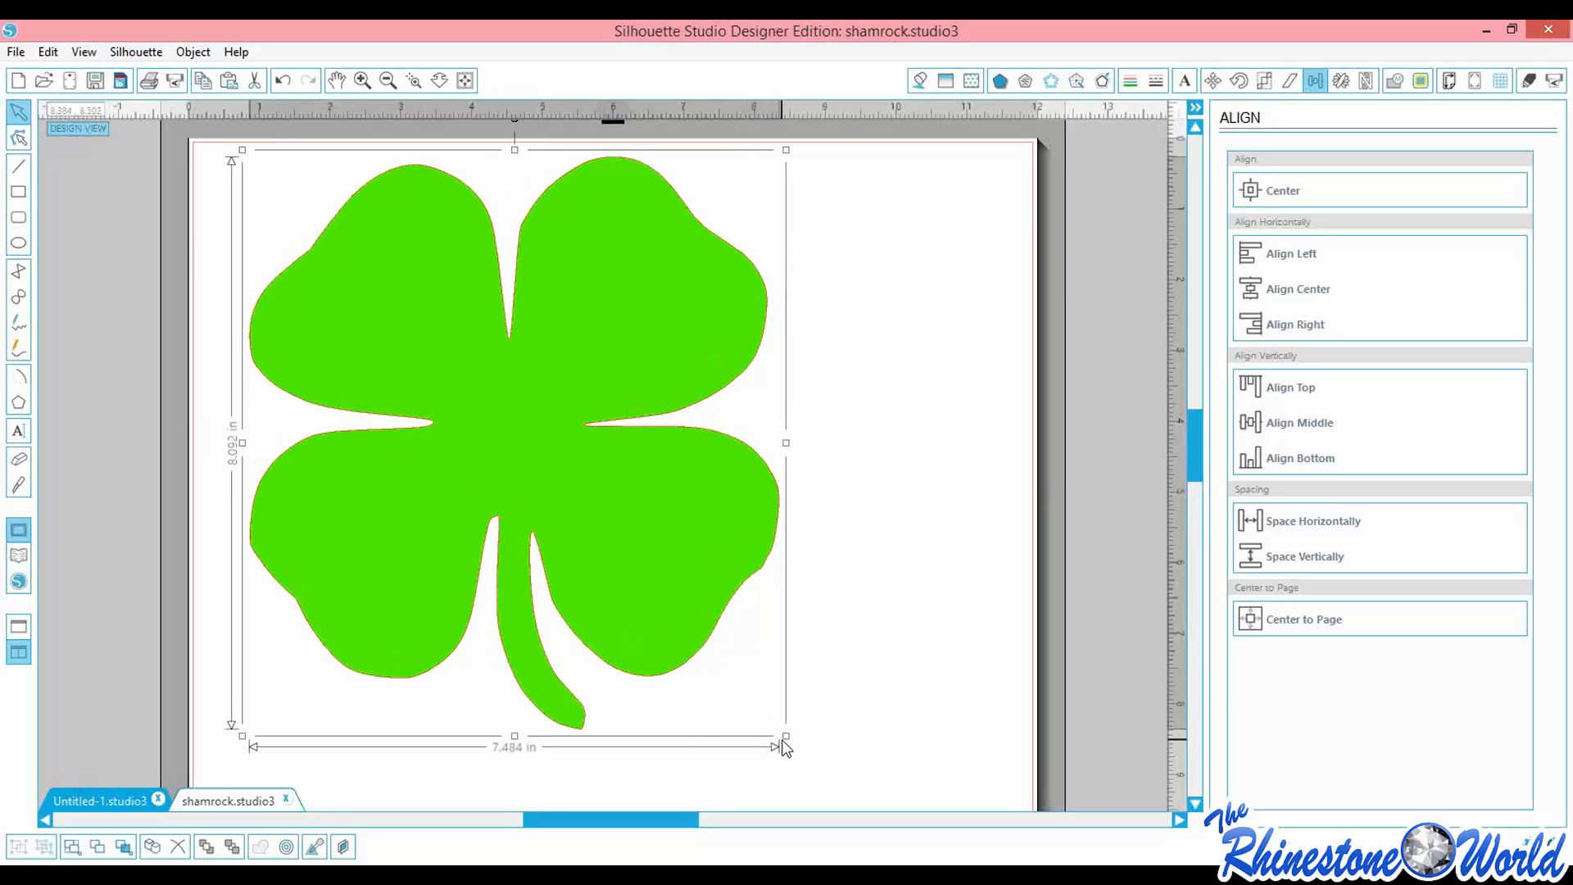
pyautogui.moveTo(533, 419); pyautogui.dragTo(509, 414)
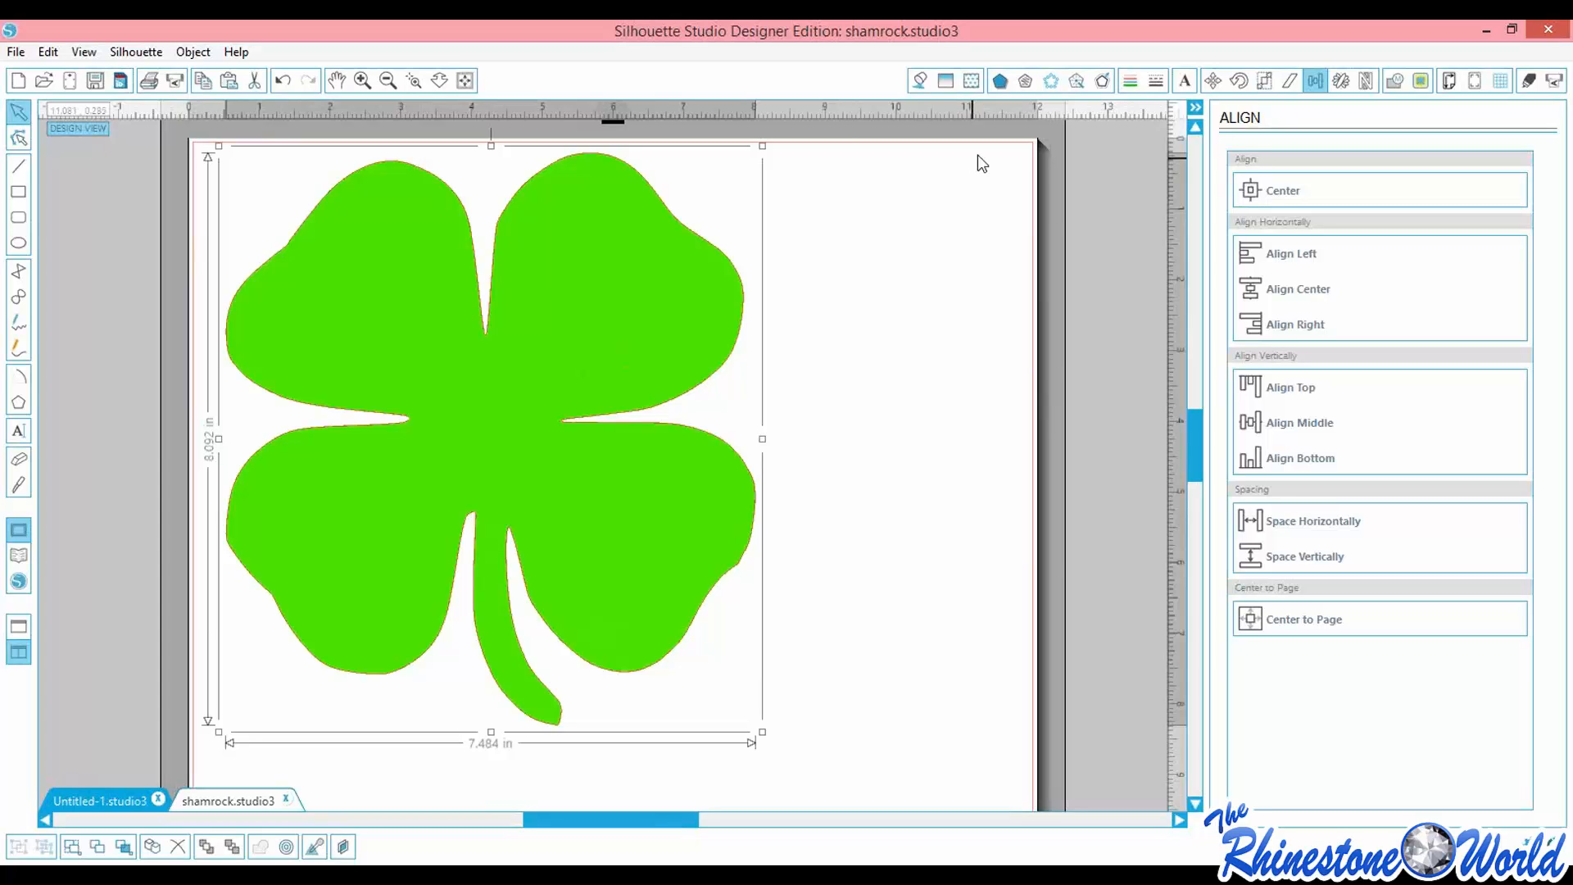
# Try the Edge rhinestone effect with 10ss stones on the shamrock, and undo it
pyautogui.click(1050, 81)
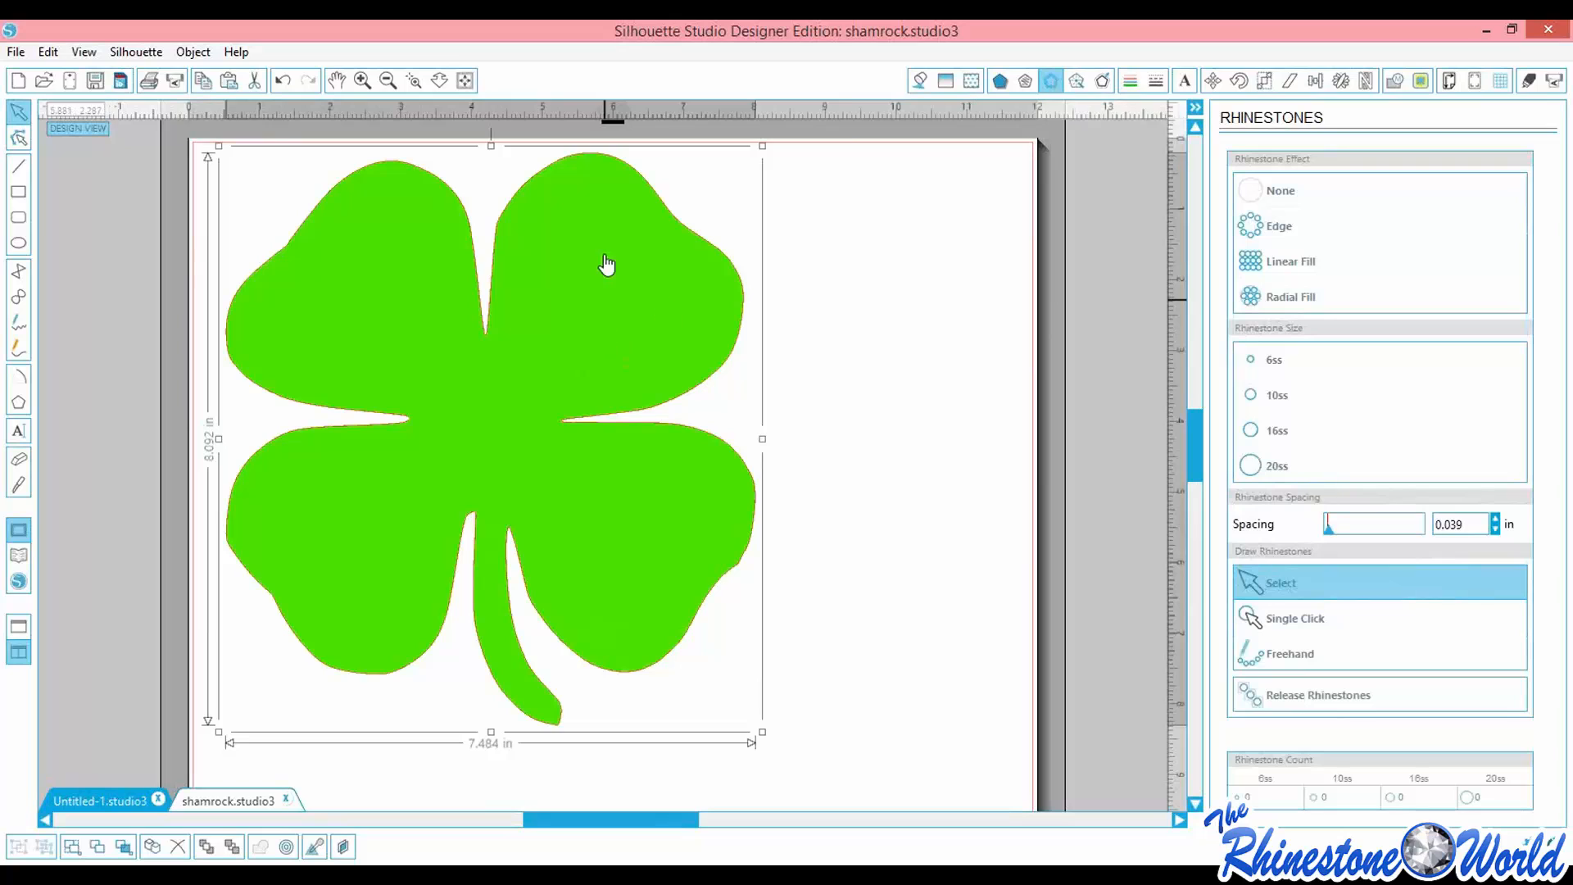
pyautogui.click(1258, 235)
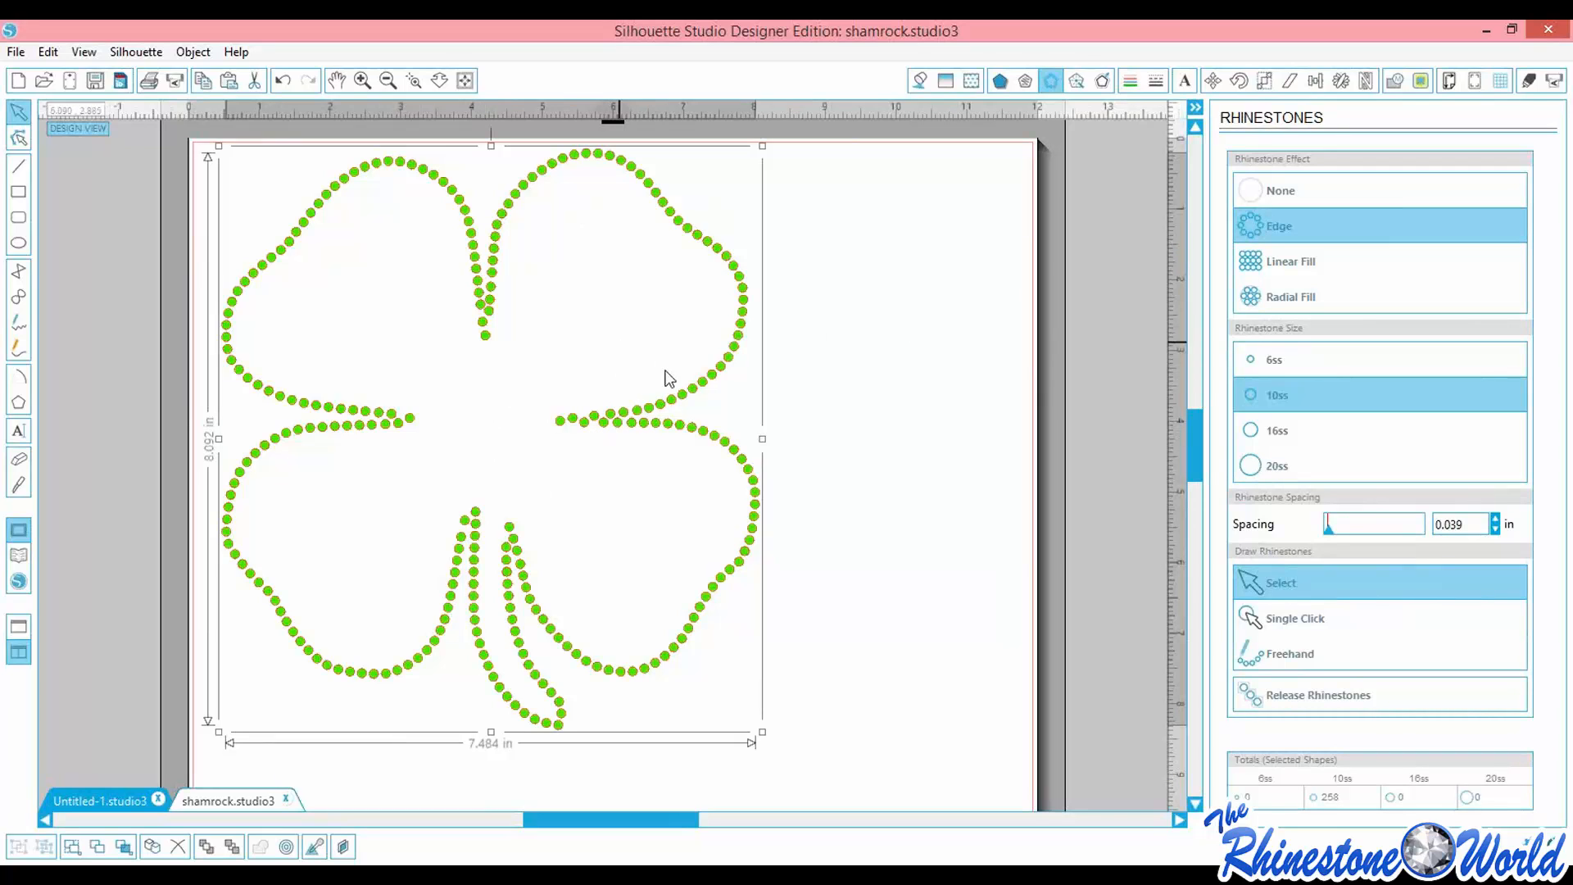
pyautogui.press('i')
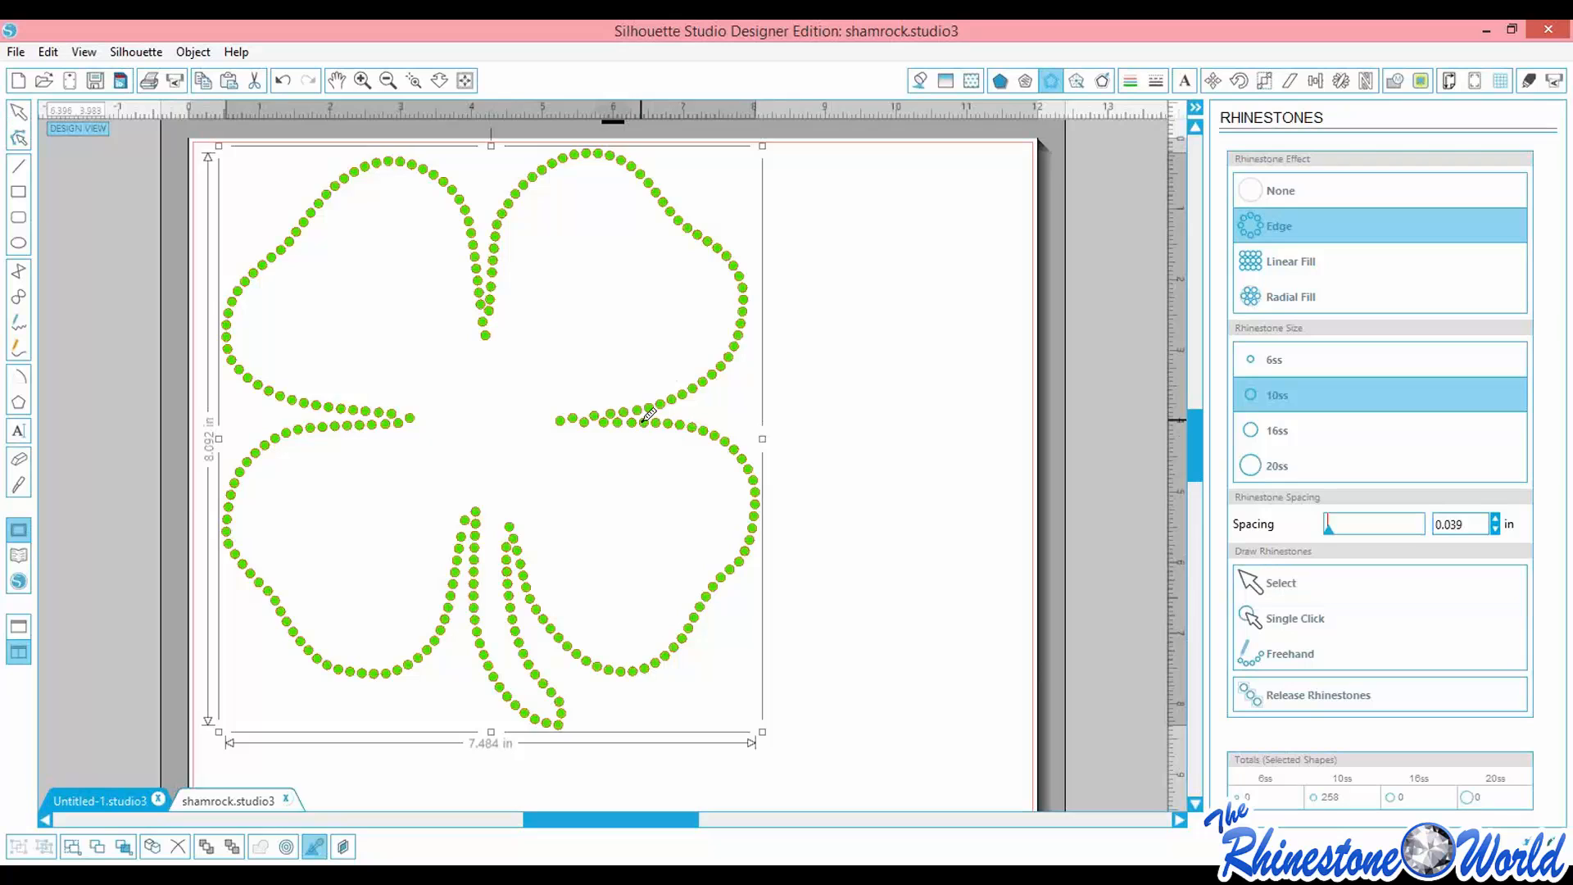
pyautogui.click(643, 419)
pyautogui.press('Escape')
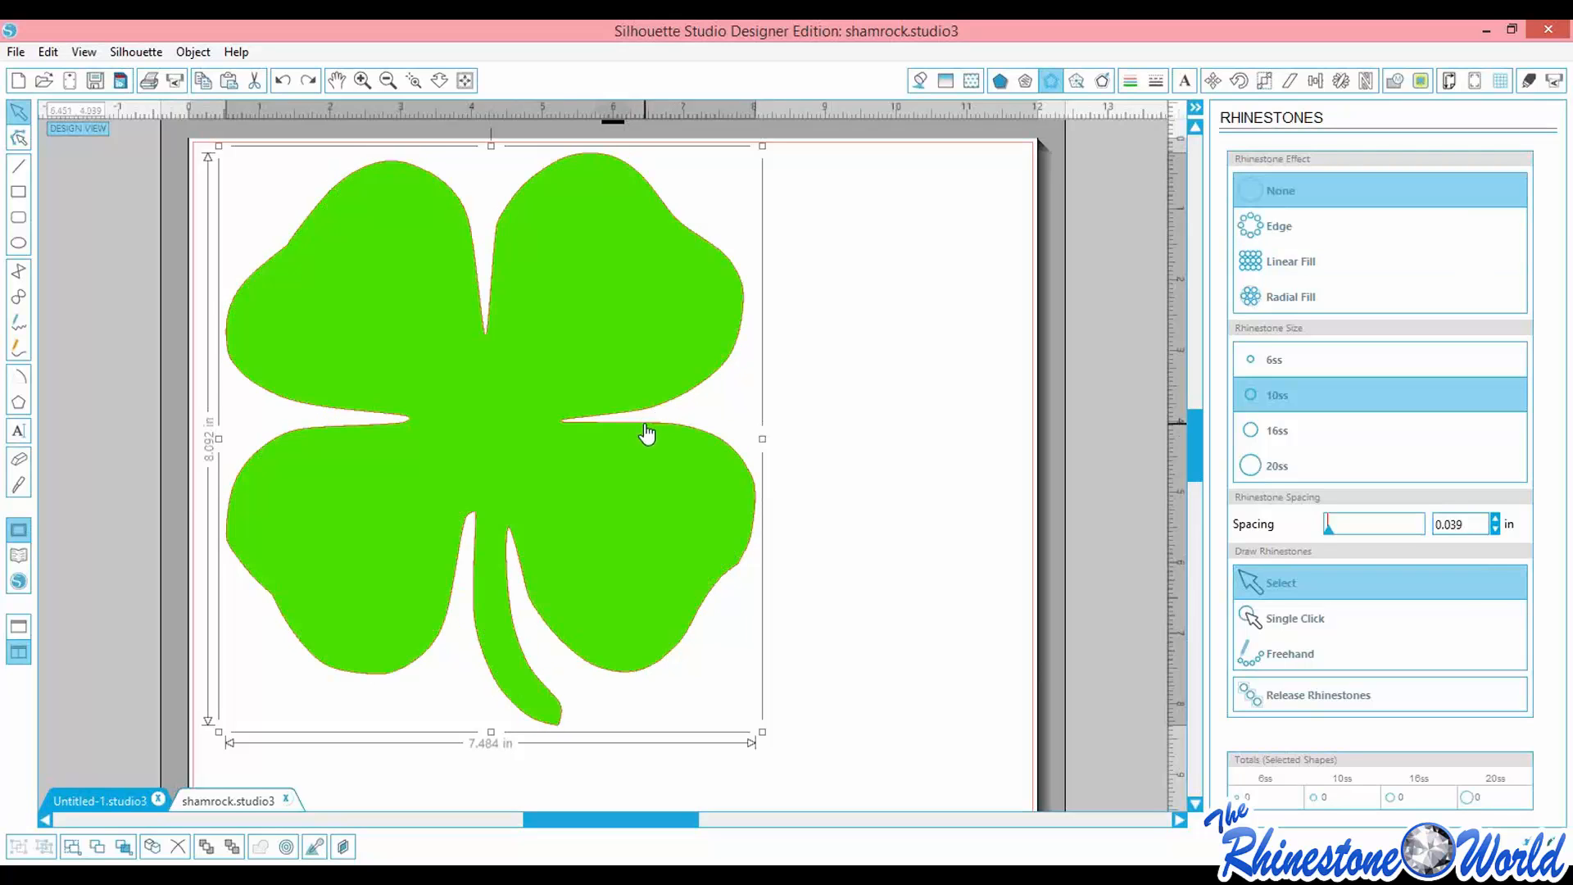
# Shrink the shamrock to about 3.65 in wide and place it in the page's upper left corner
pyautogui.moveTo(644, 421); pyautogui.dragTo(609, 423)
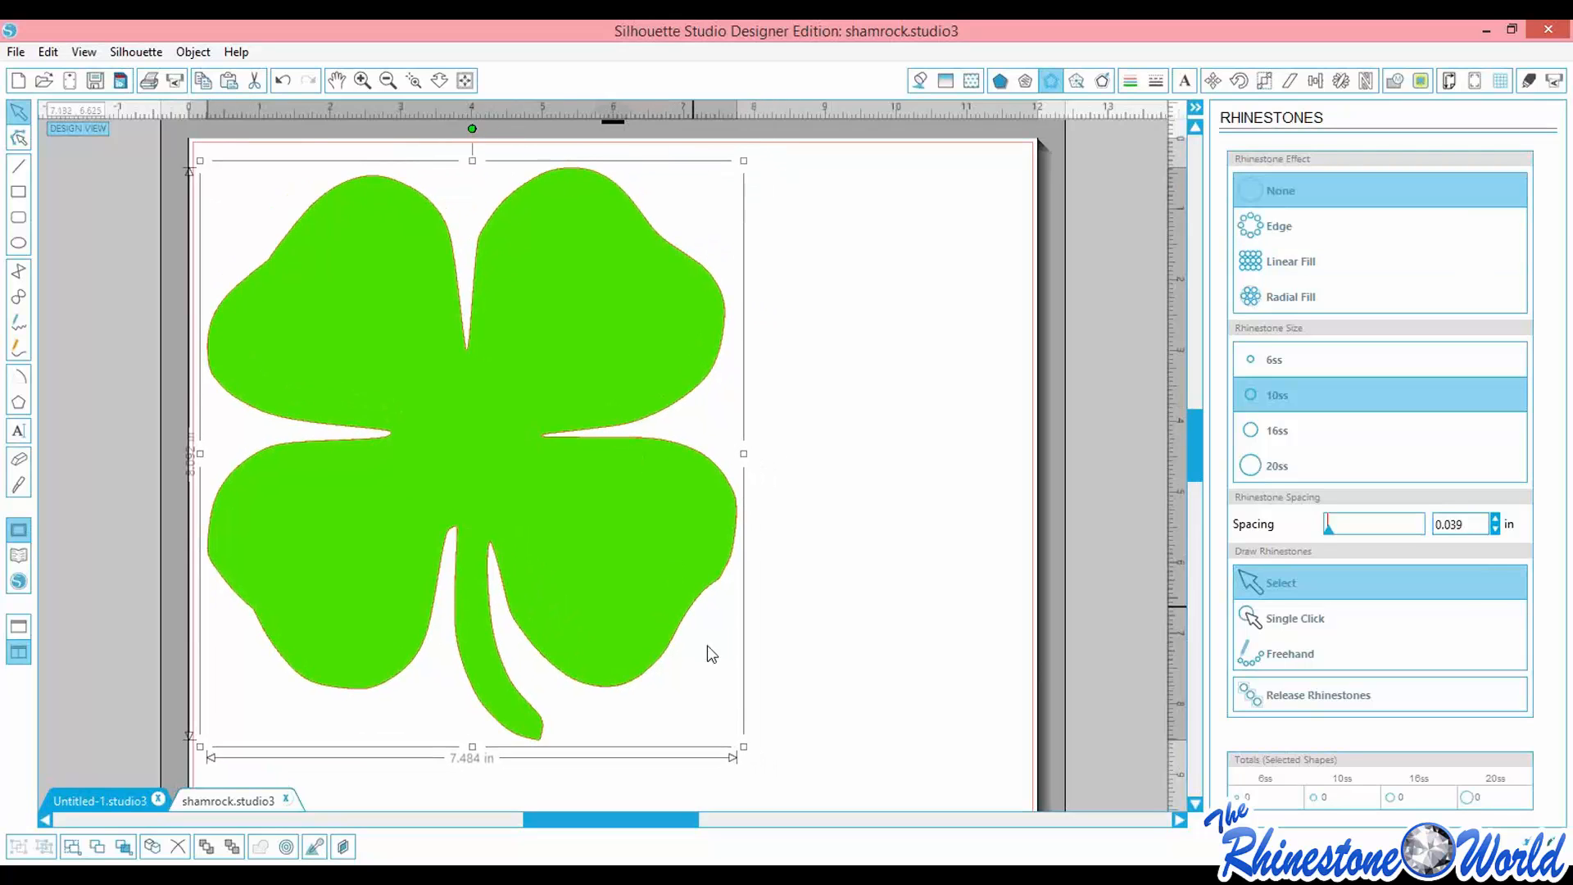
pyautogui.moveTo(743, 749); pyautogui.dragTo(603, 599)
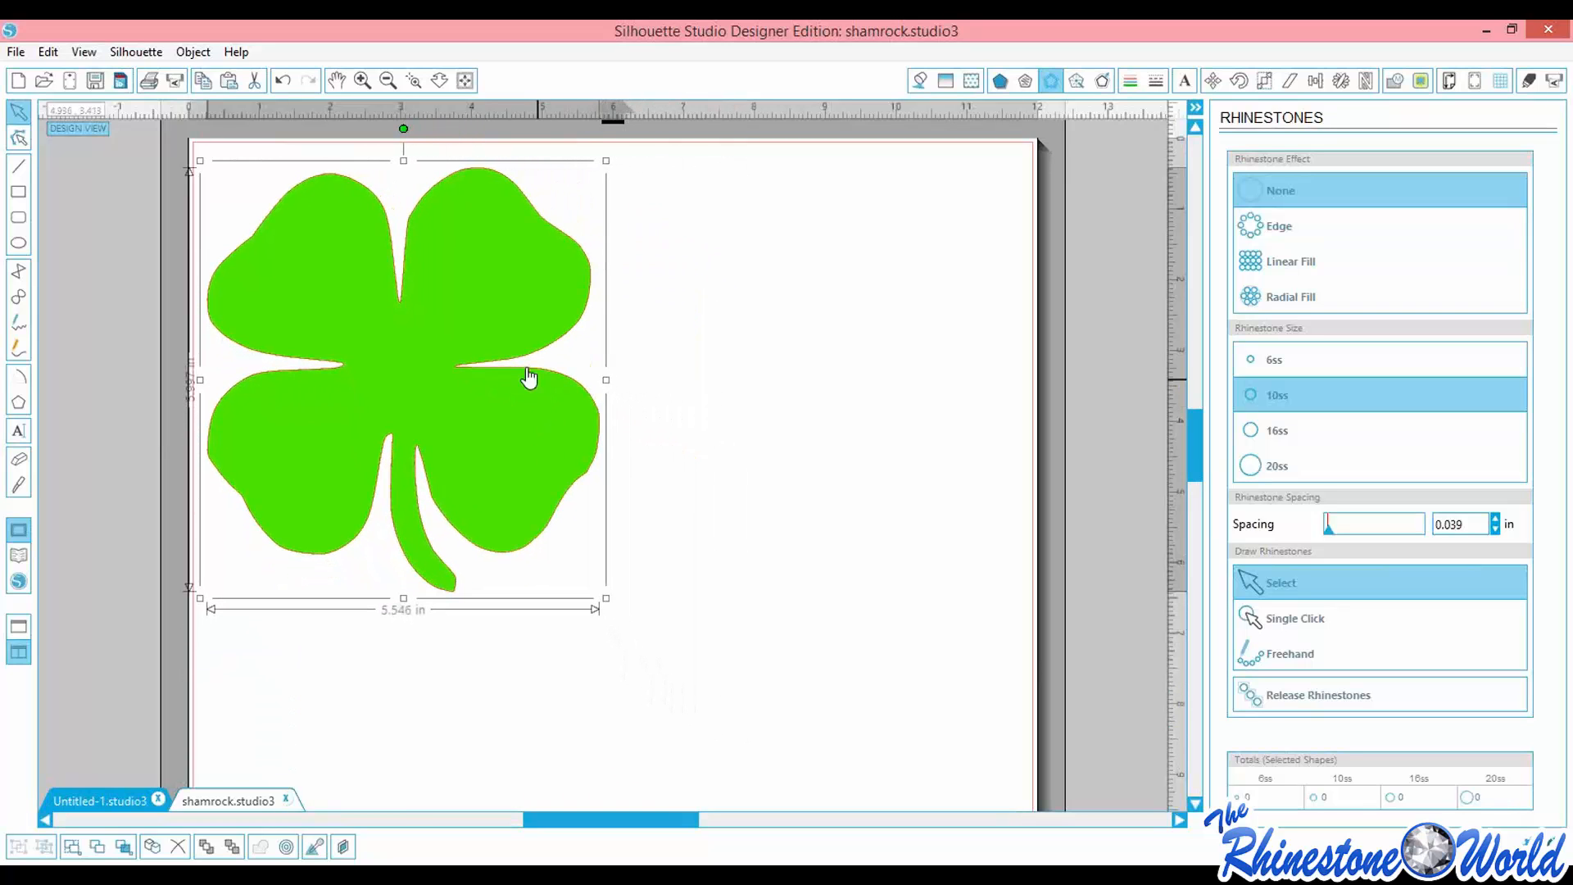
pyautogui.moveTo(544, 350); pyautogui.dragTo(548, 333)
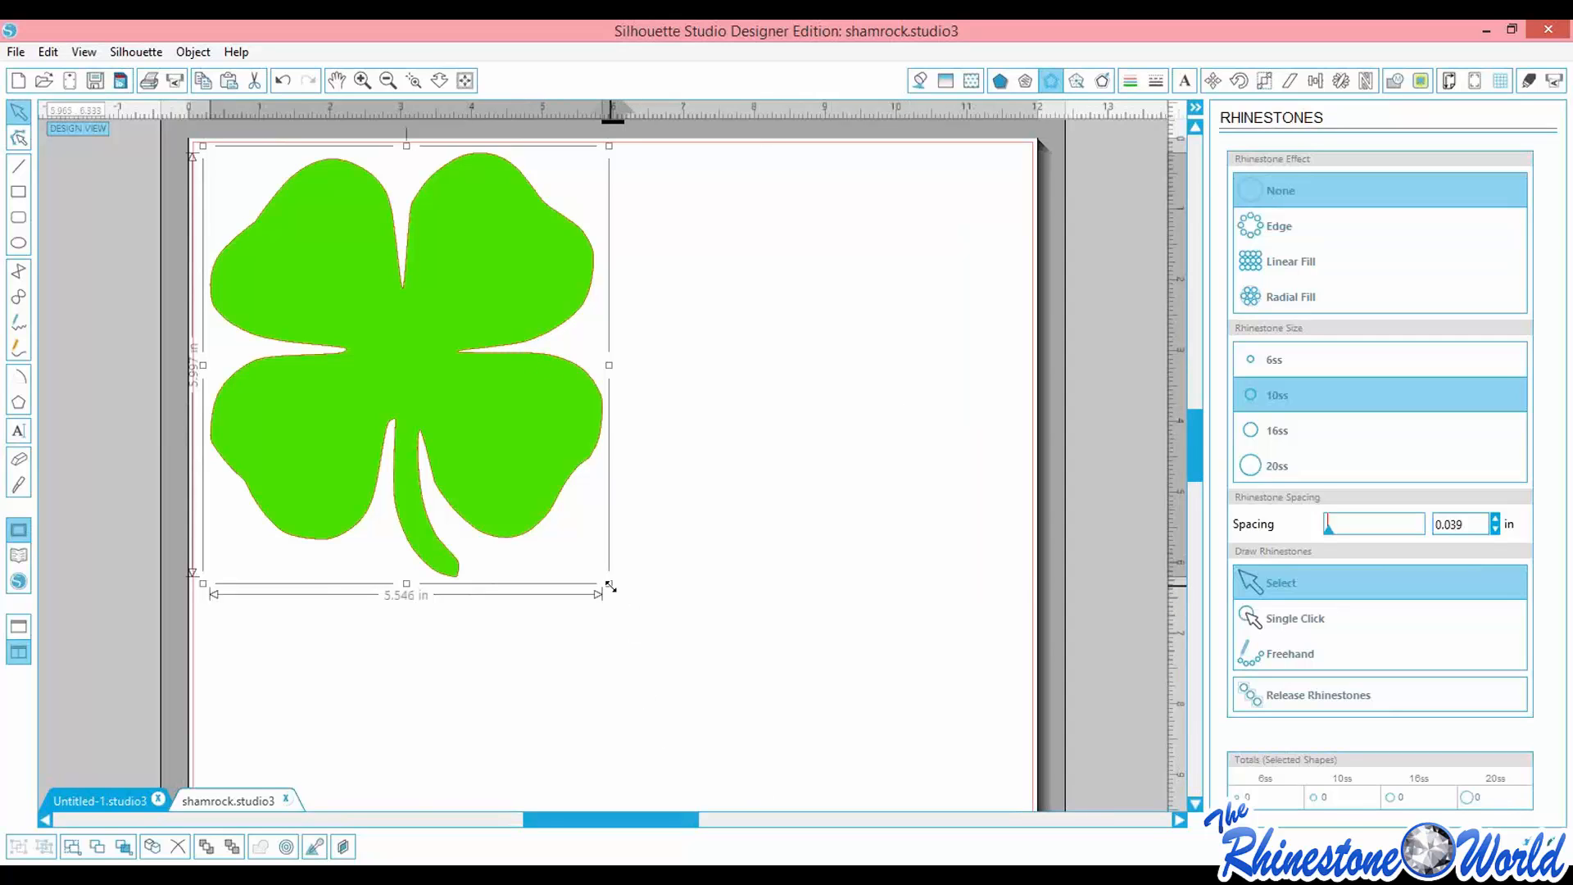
pyautogui.moveTo(610, 586); pyautogui.dragTo(475, 439)
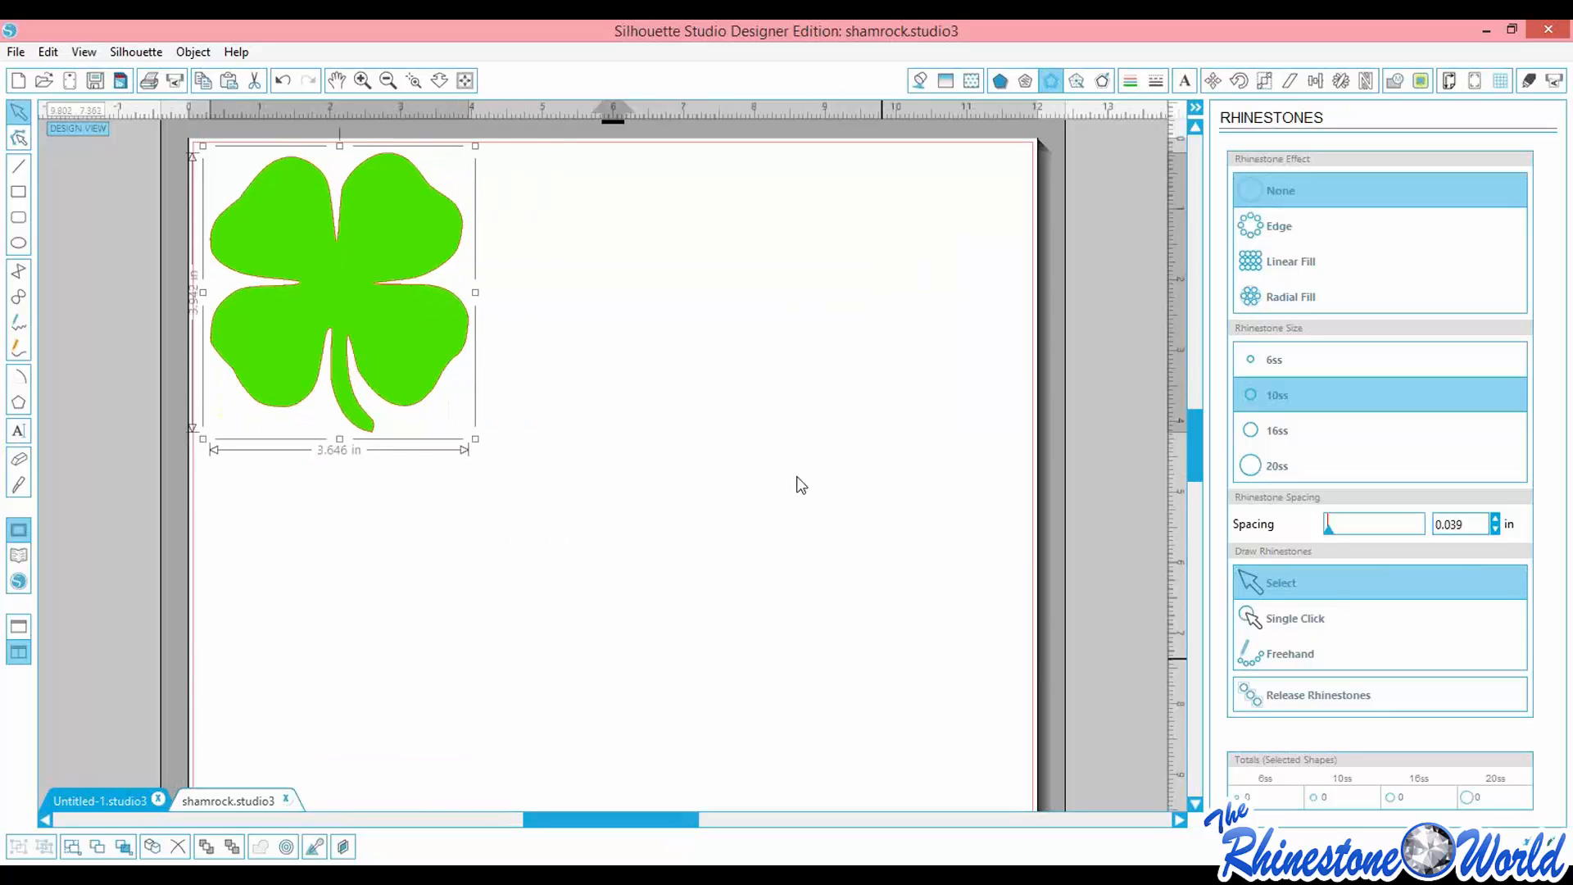
pyautogui.click(388, 81)
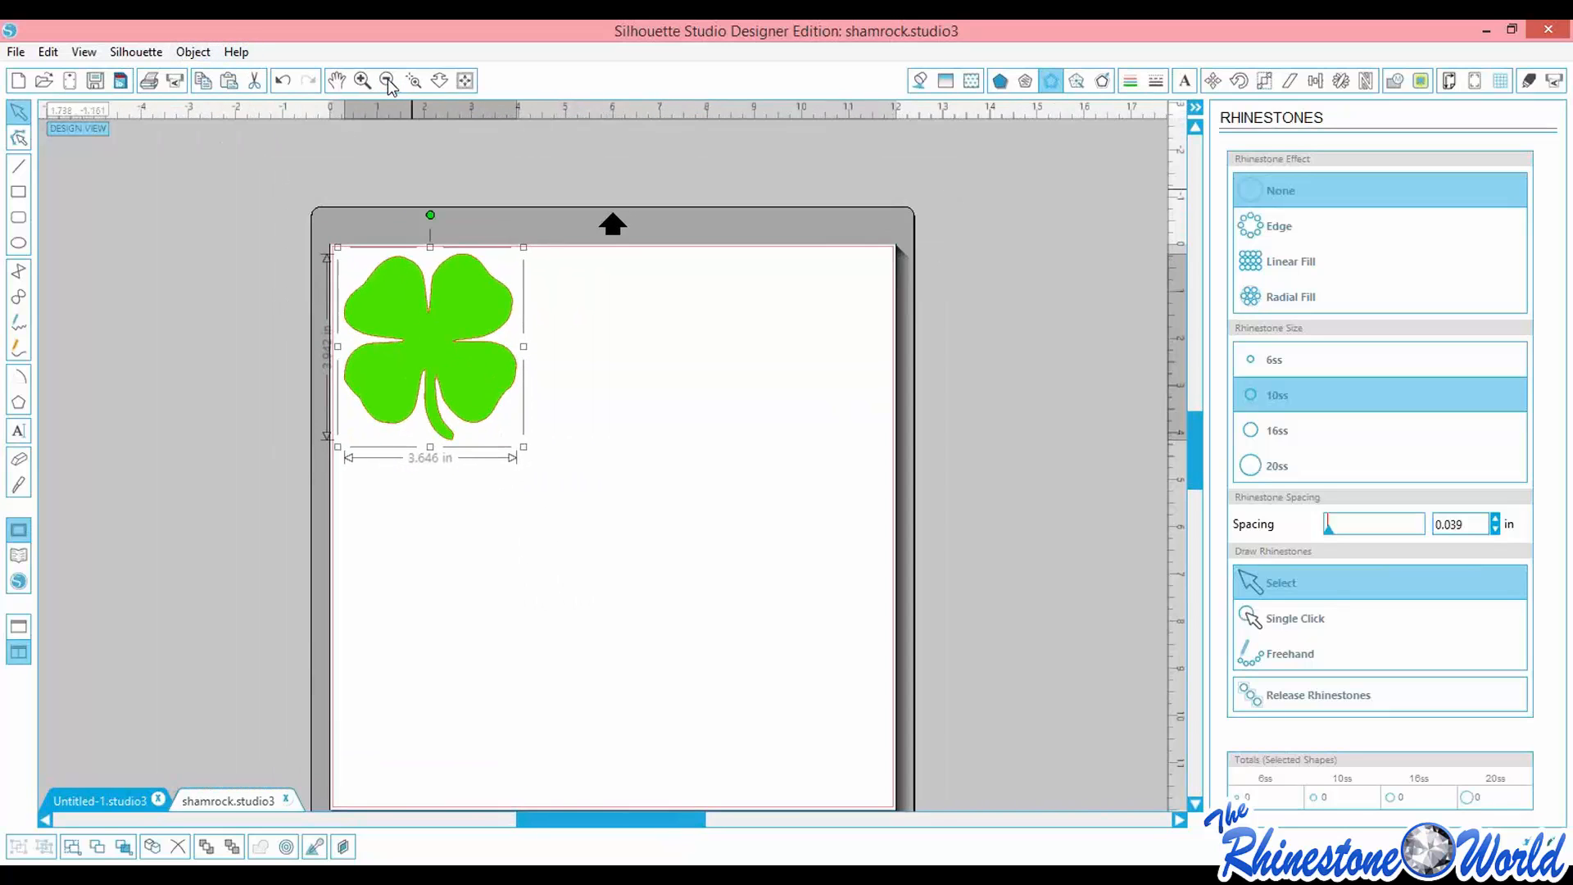
# Move the shamrock off the page to the upper left and open the anchor clipart image
pyautogui.moveTo(402, 407); pyautogui.dragTo(175, 314)
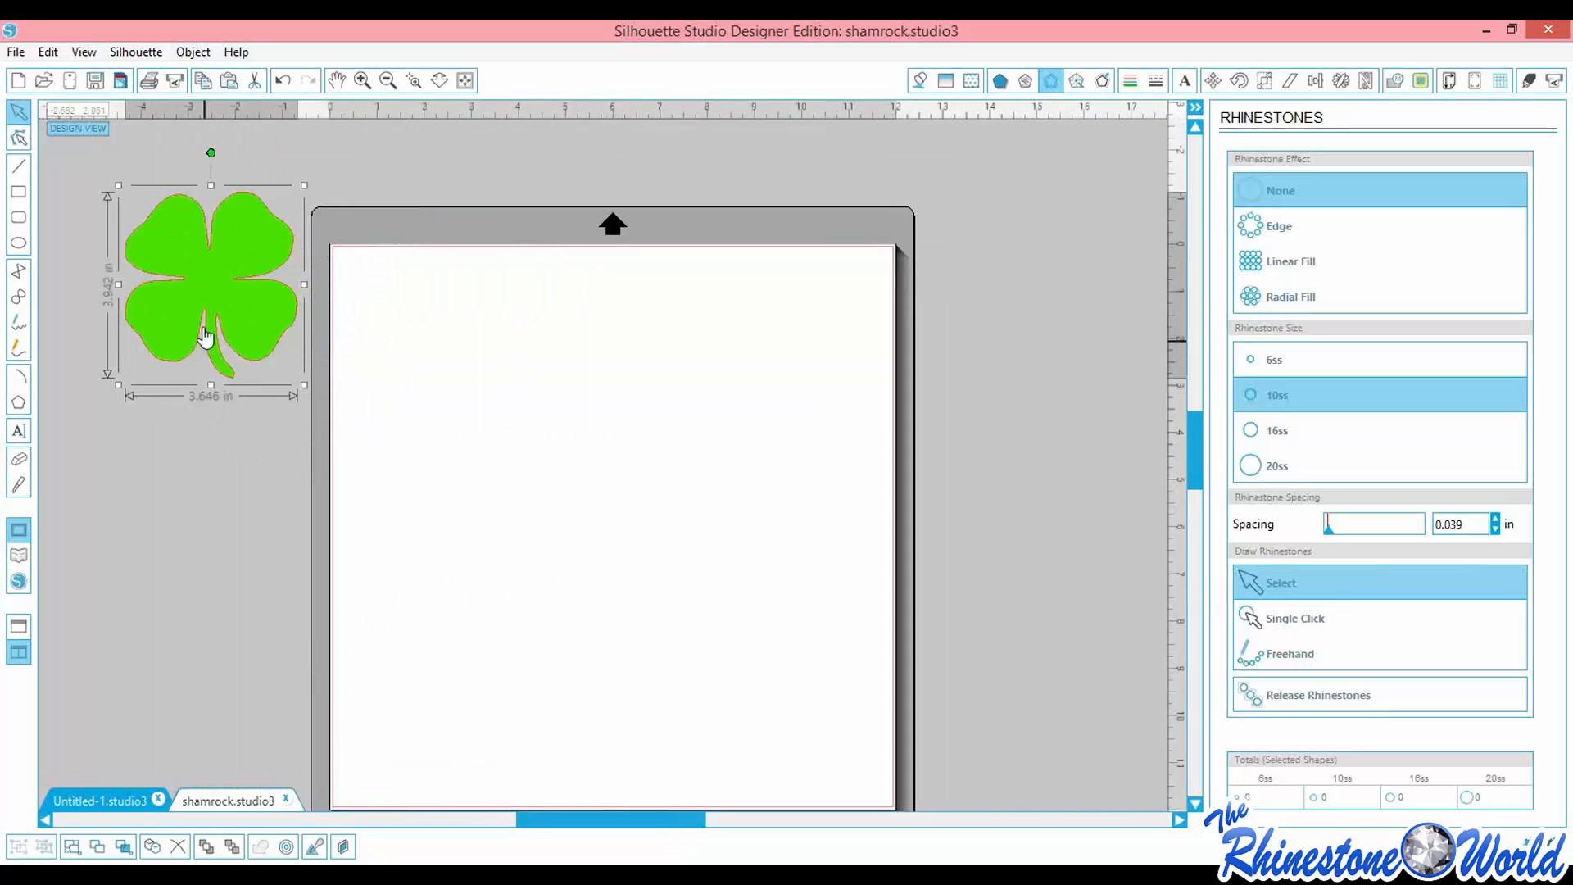
pyautogui.click(15, 52)
pyautogui.click(37, 95)
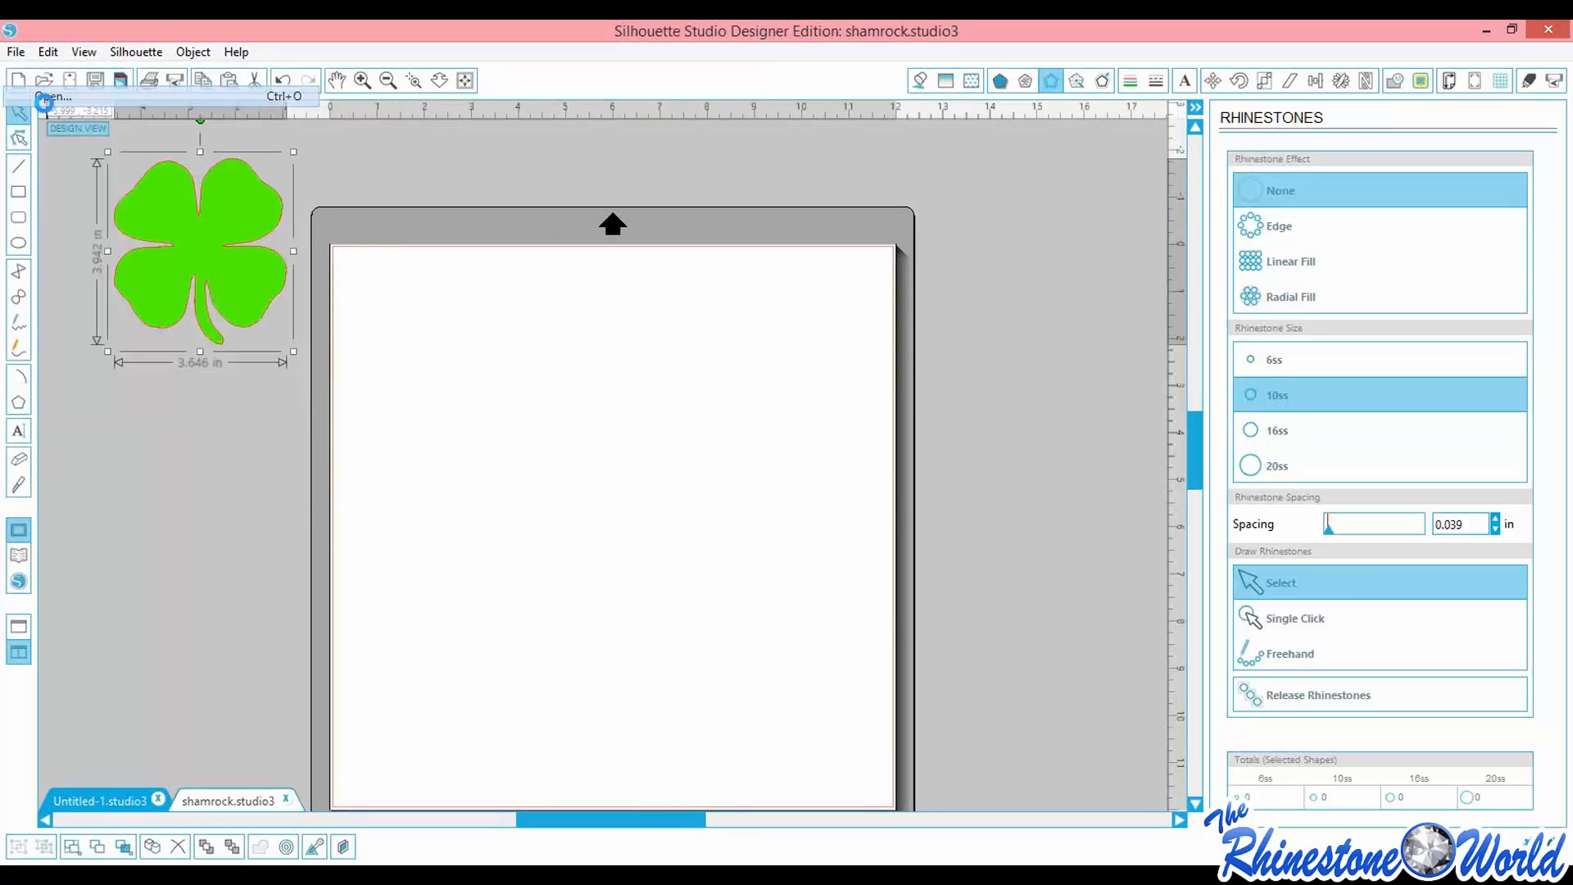
pyautogui.click(155, 188)
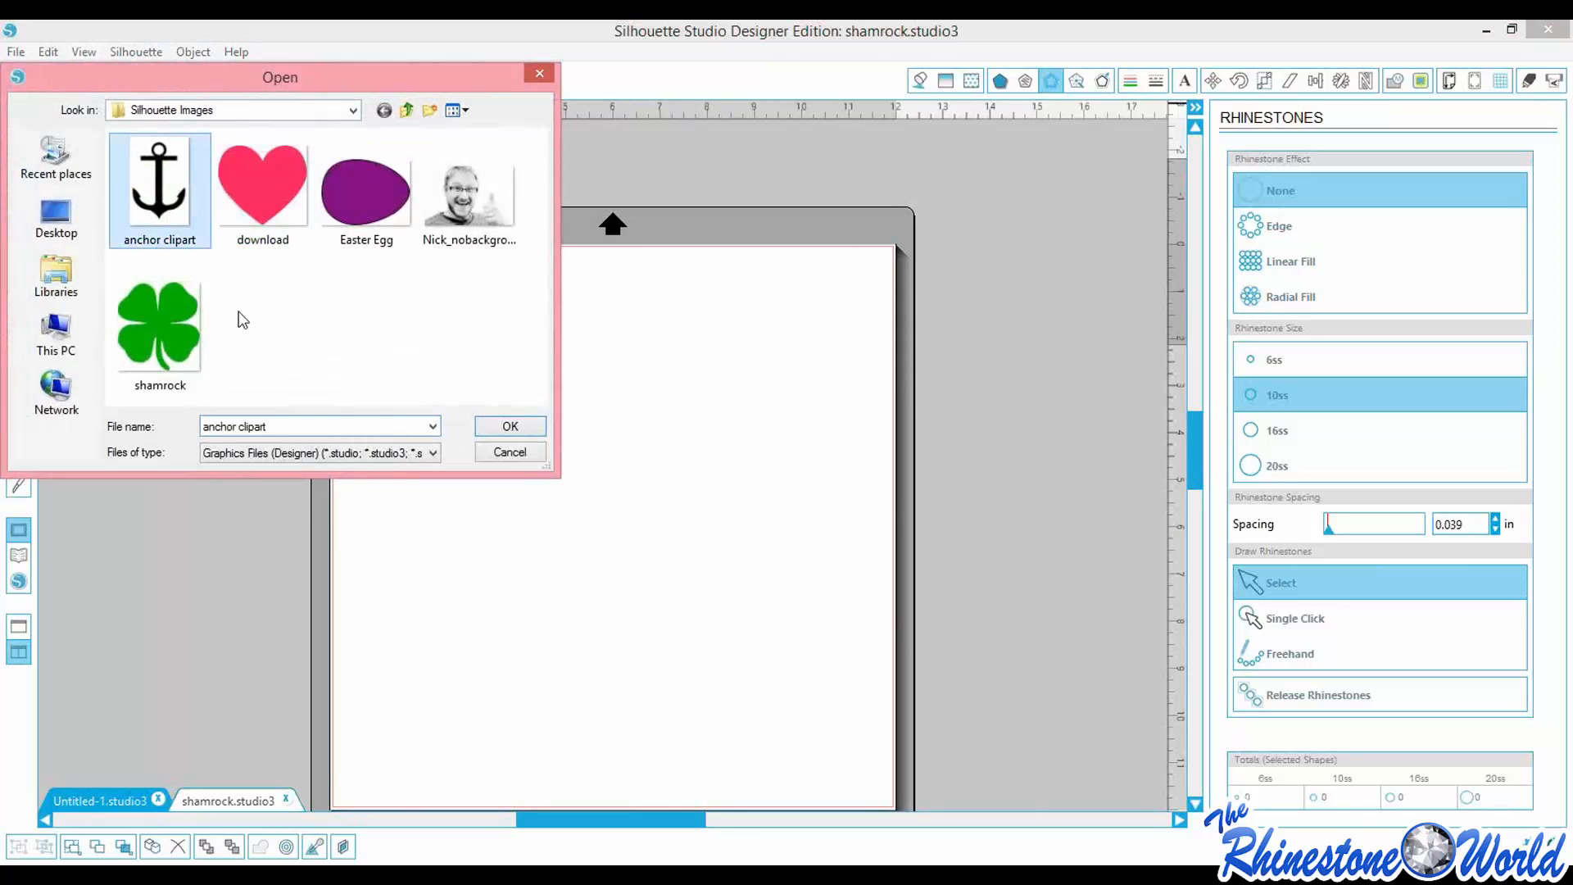
pyautogui.click(513, 428)
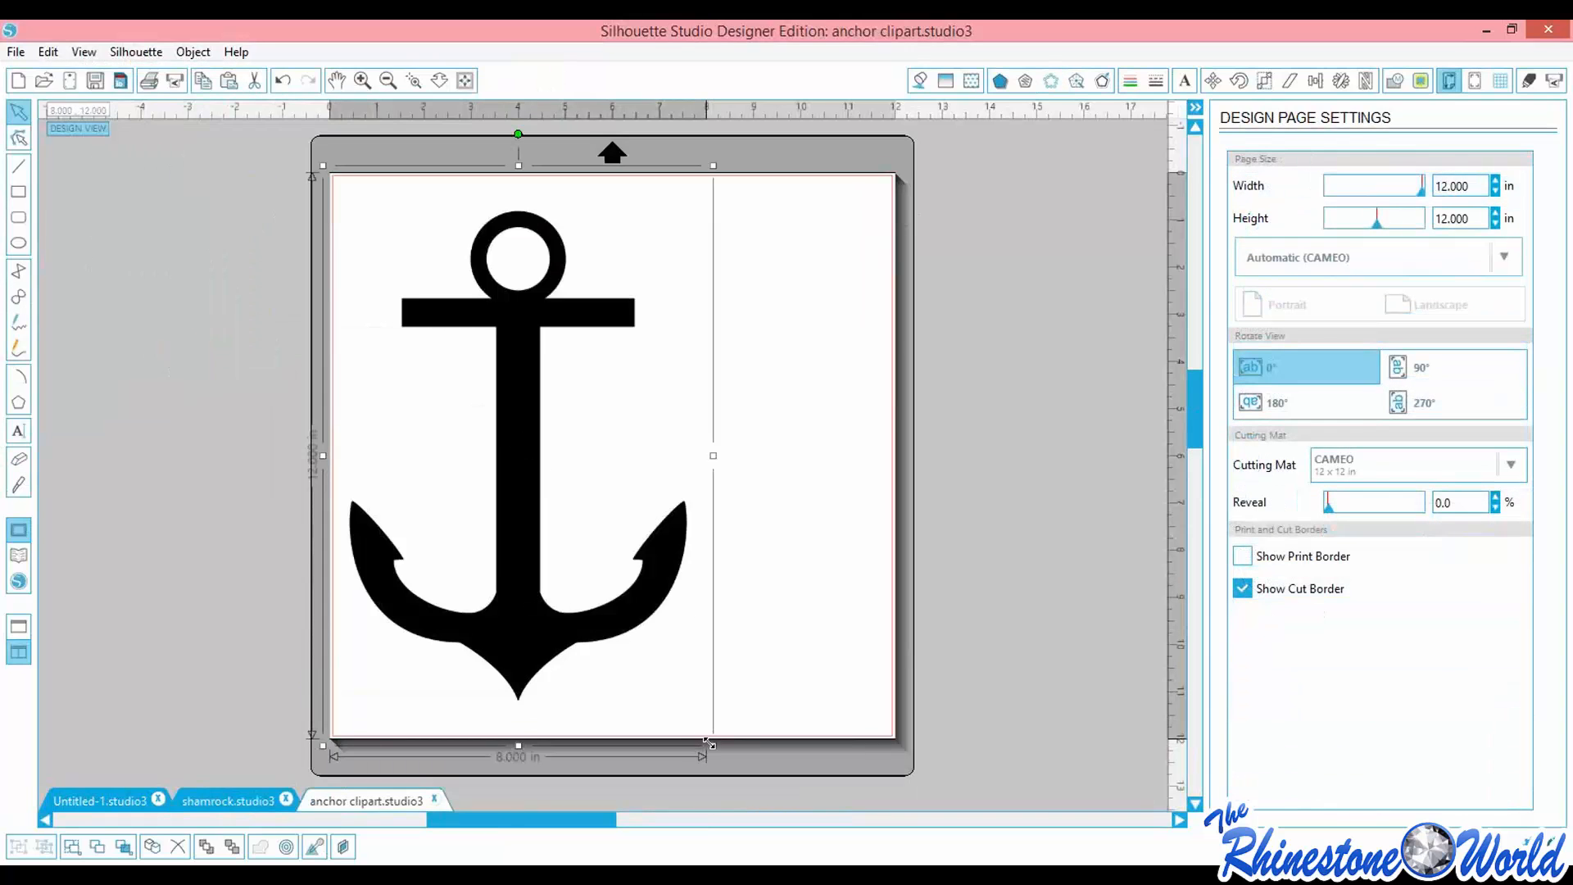
# Shrink the anchor image proportionally and position it in the upper left part of the page
pyautogui.moveTo(672, 708); pyautogui.dragTo(509, 457)
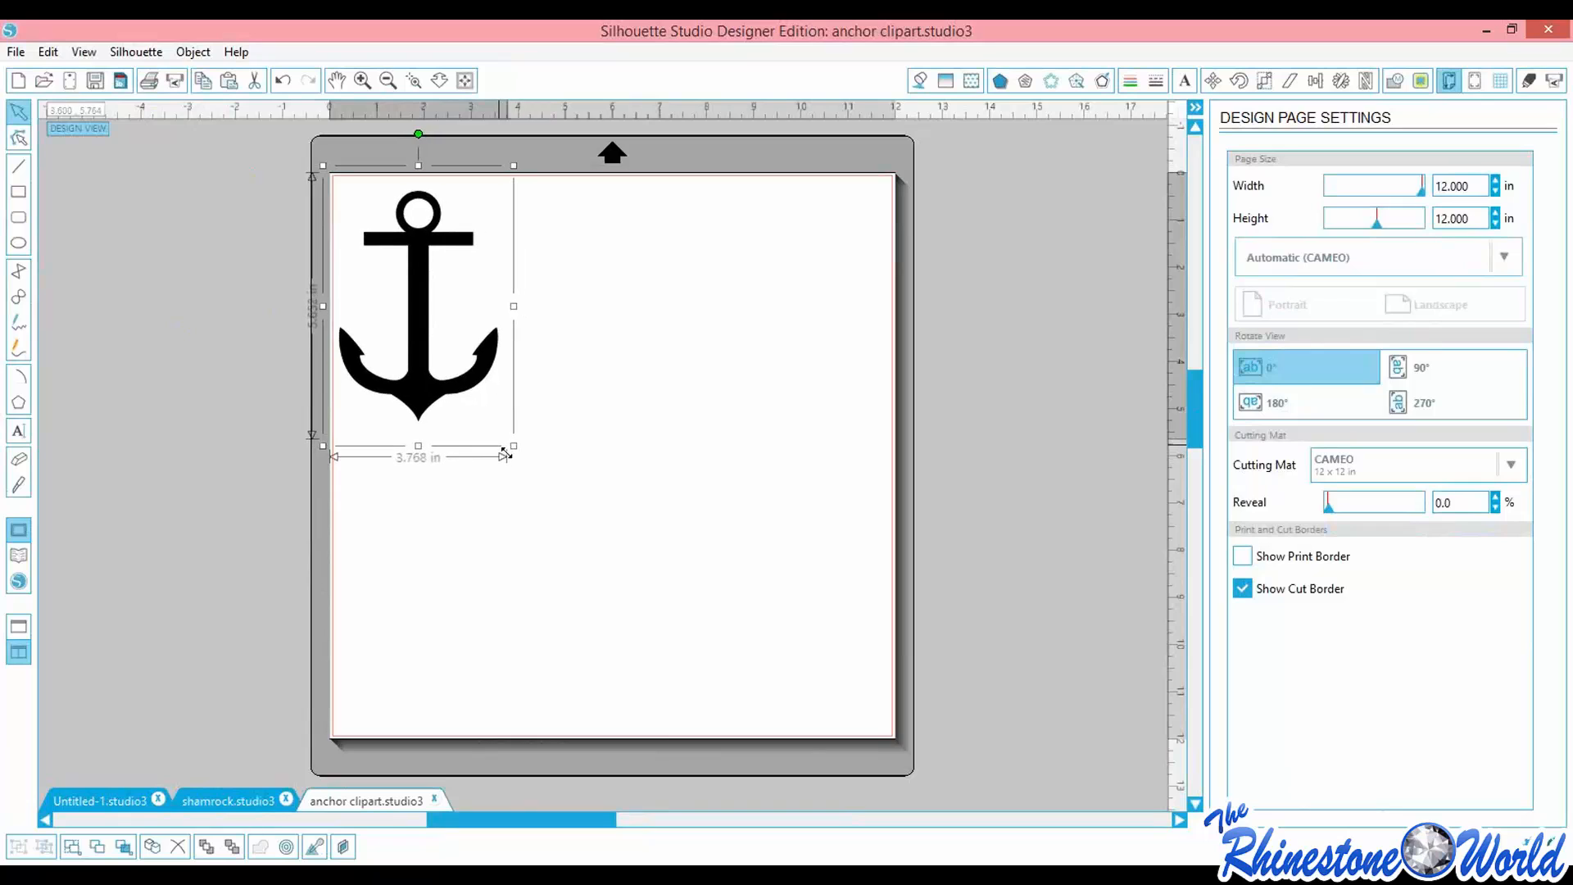
pyautogui.moveTo(465, 407); pyautogui.dragTo(614, 439)
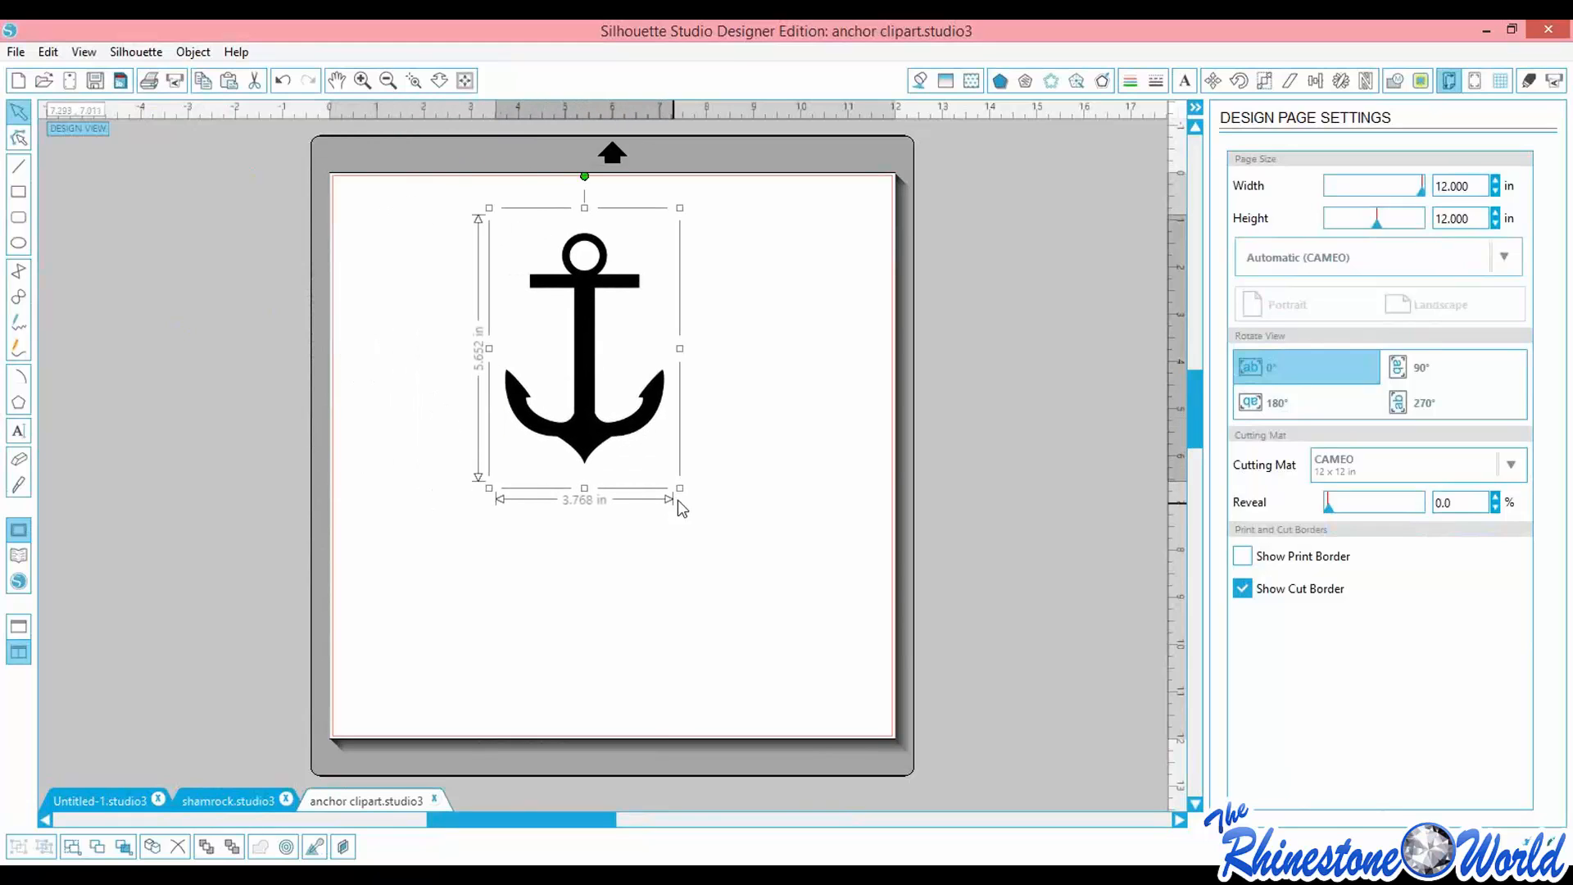
pyautogui.moveTo(679, 487); pyautogui.dragTo(662, 462)
pyautogui.moveTo(619, 379); pyautogui.dragTo(533, 363)
pyautogui.click(744, 459)
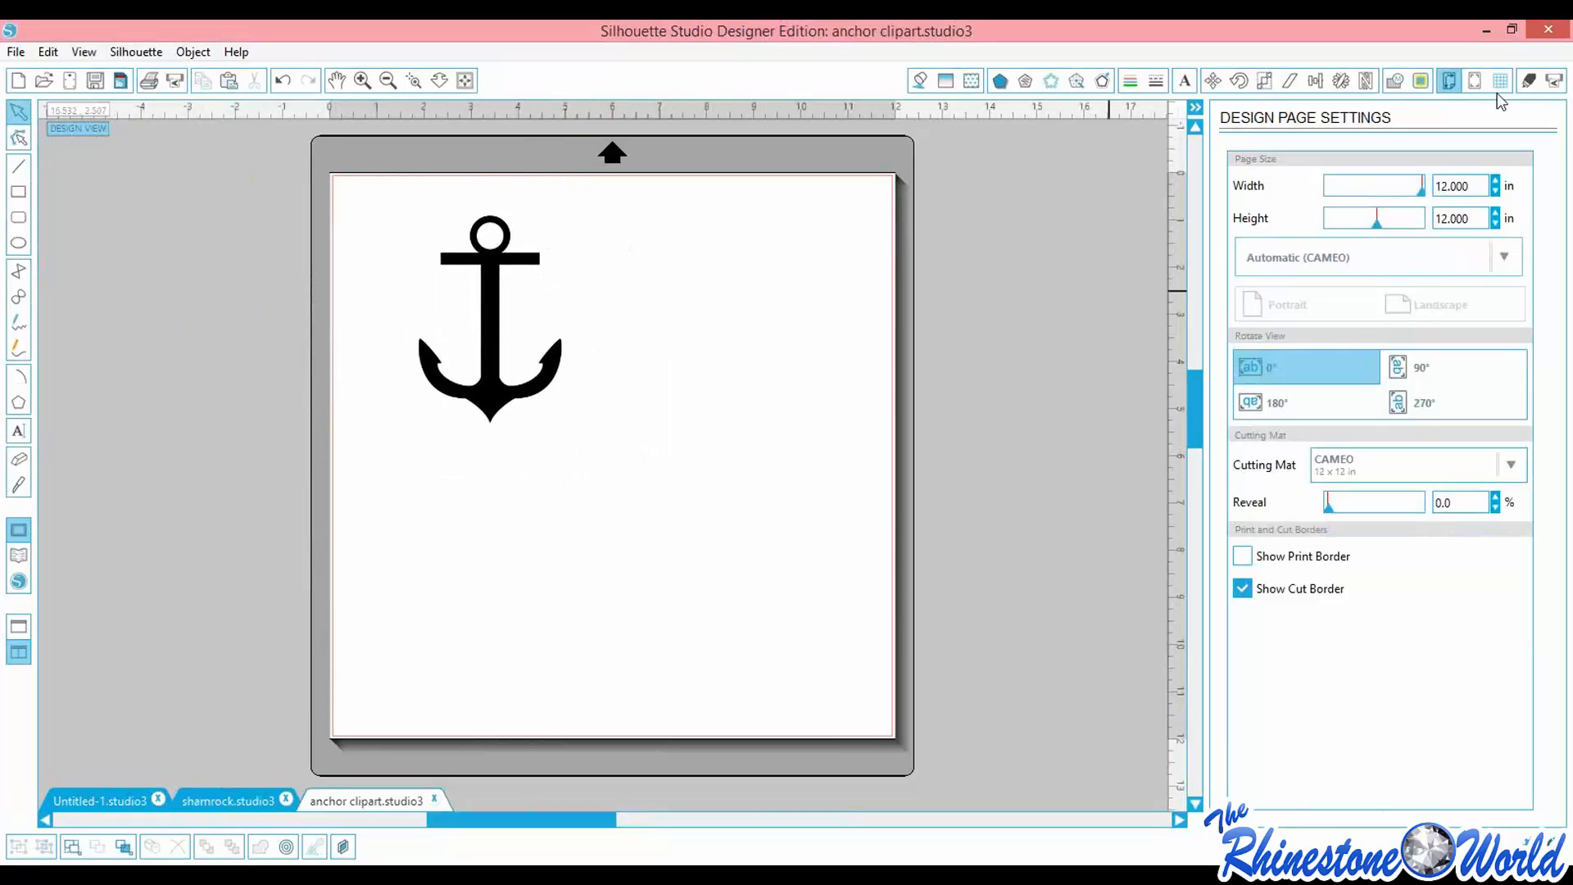
# Trace the whole anchor with the High Pass Filter turned off, and delete the original image
pyautogui.click(1418, 82)
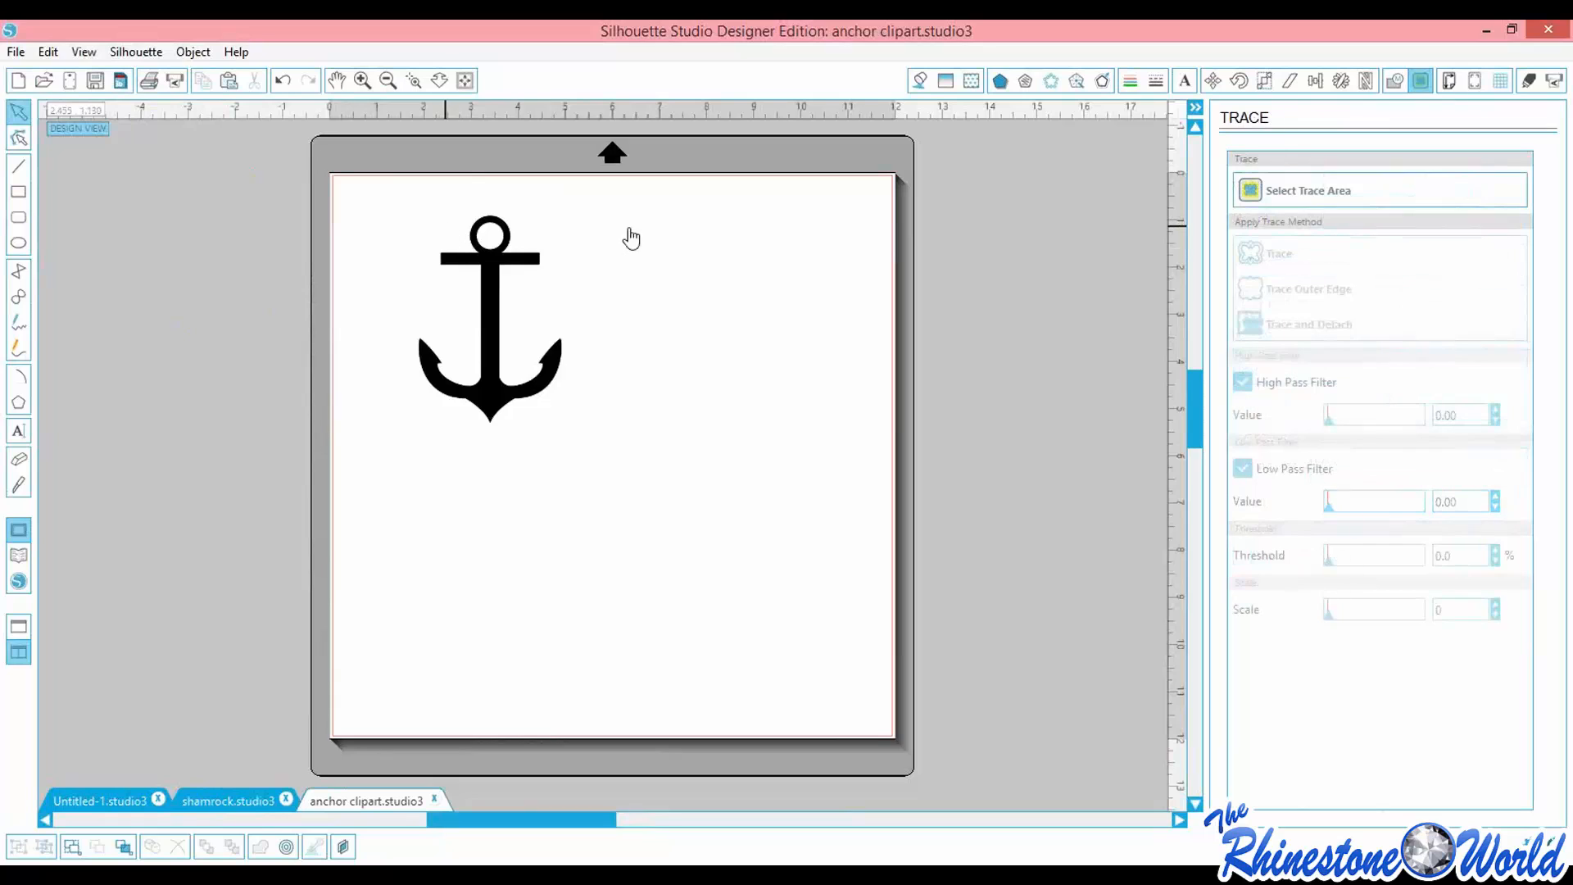
pyautogui.click(1270, 202)
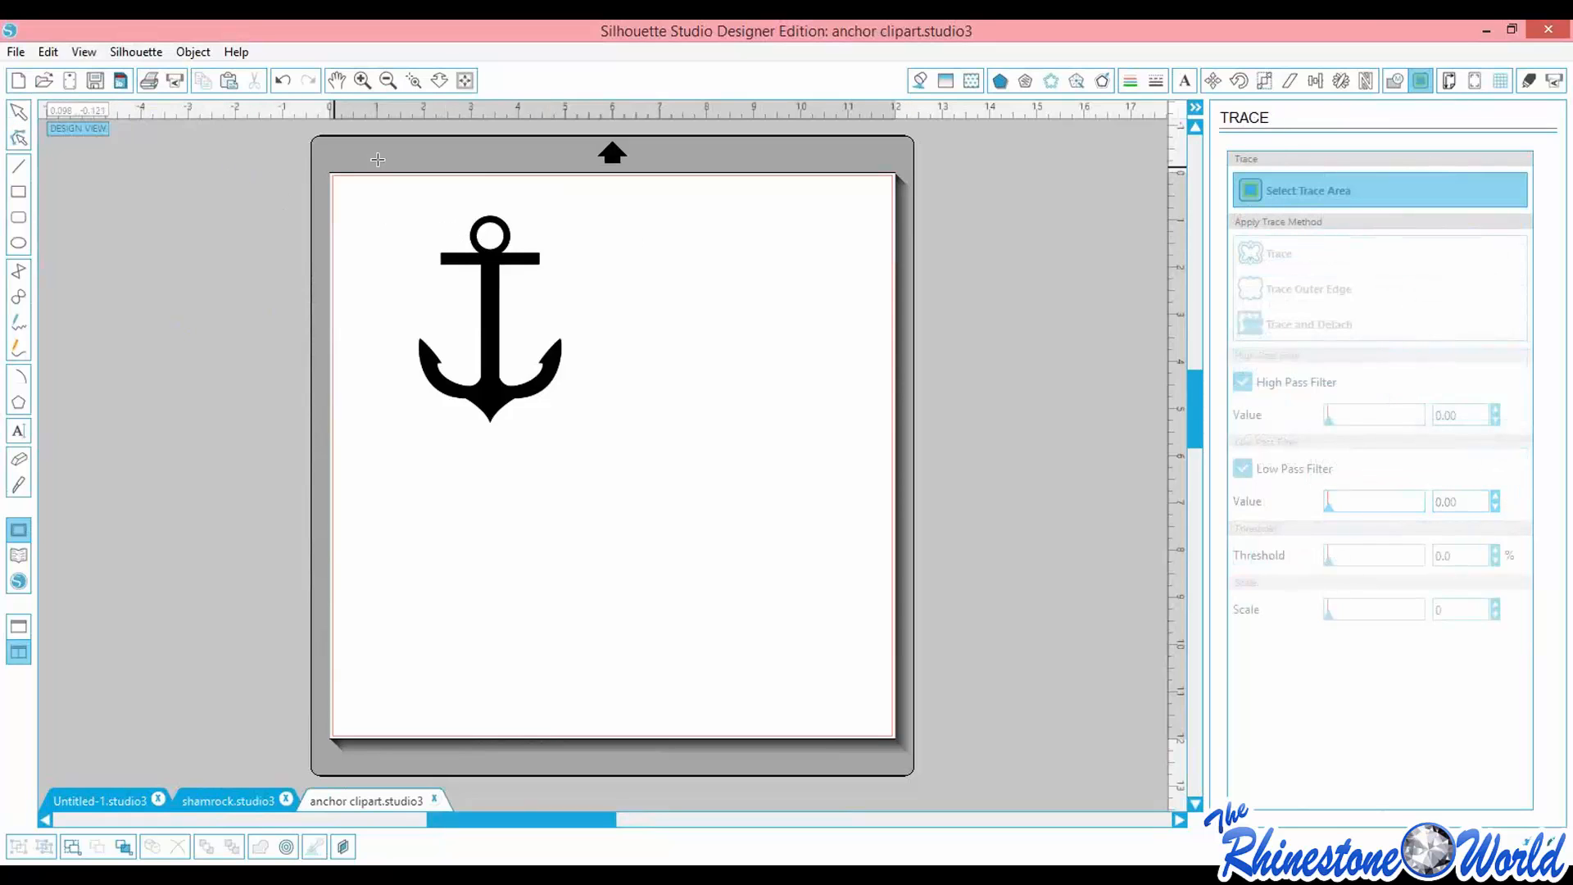
pyautogui.moveTo(403, 192)
pyautogui.mouseDown()
pyautogui.moveTo(408, 310)
pyautogui.moveTo(555, 448)
pyautogui.moveTo(589, 448)
pyautogui.mouseUp()
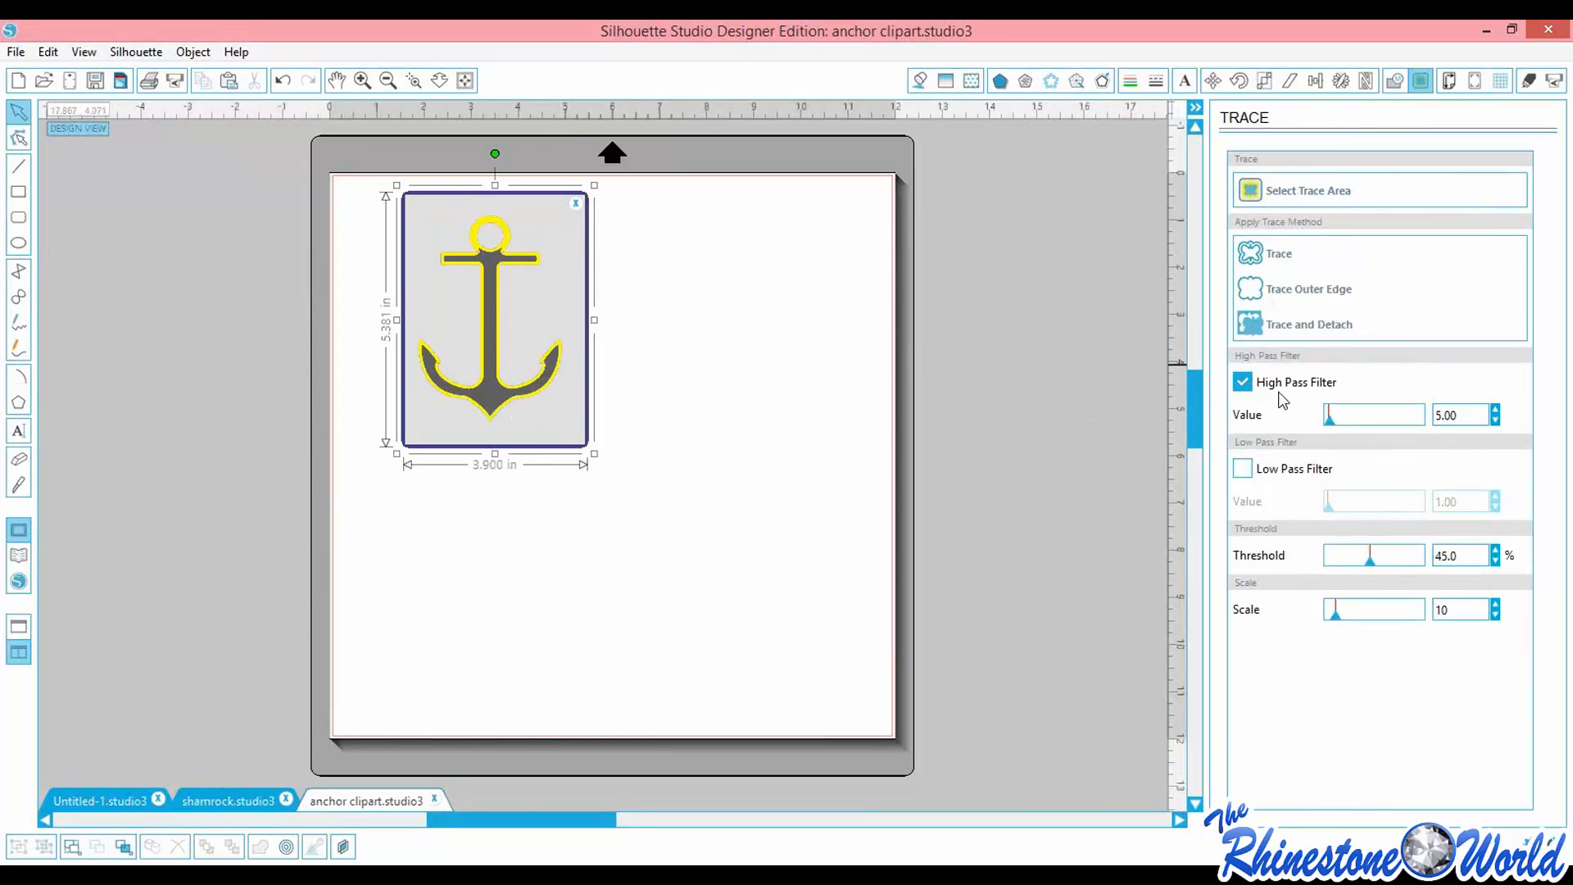
pyautogui.click(1244, 383)
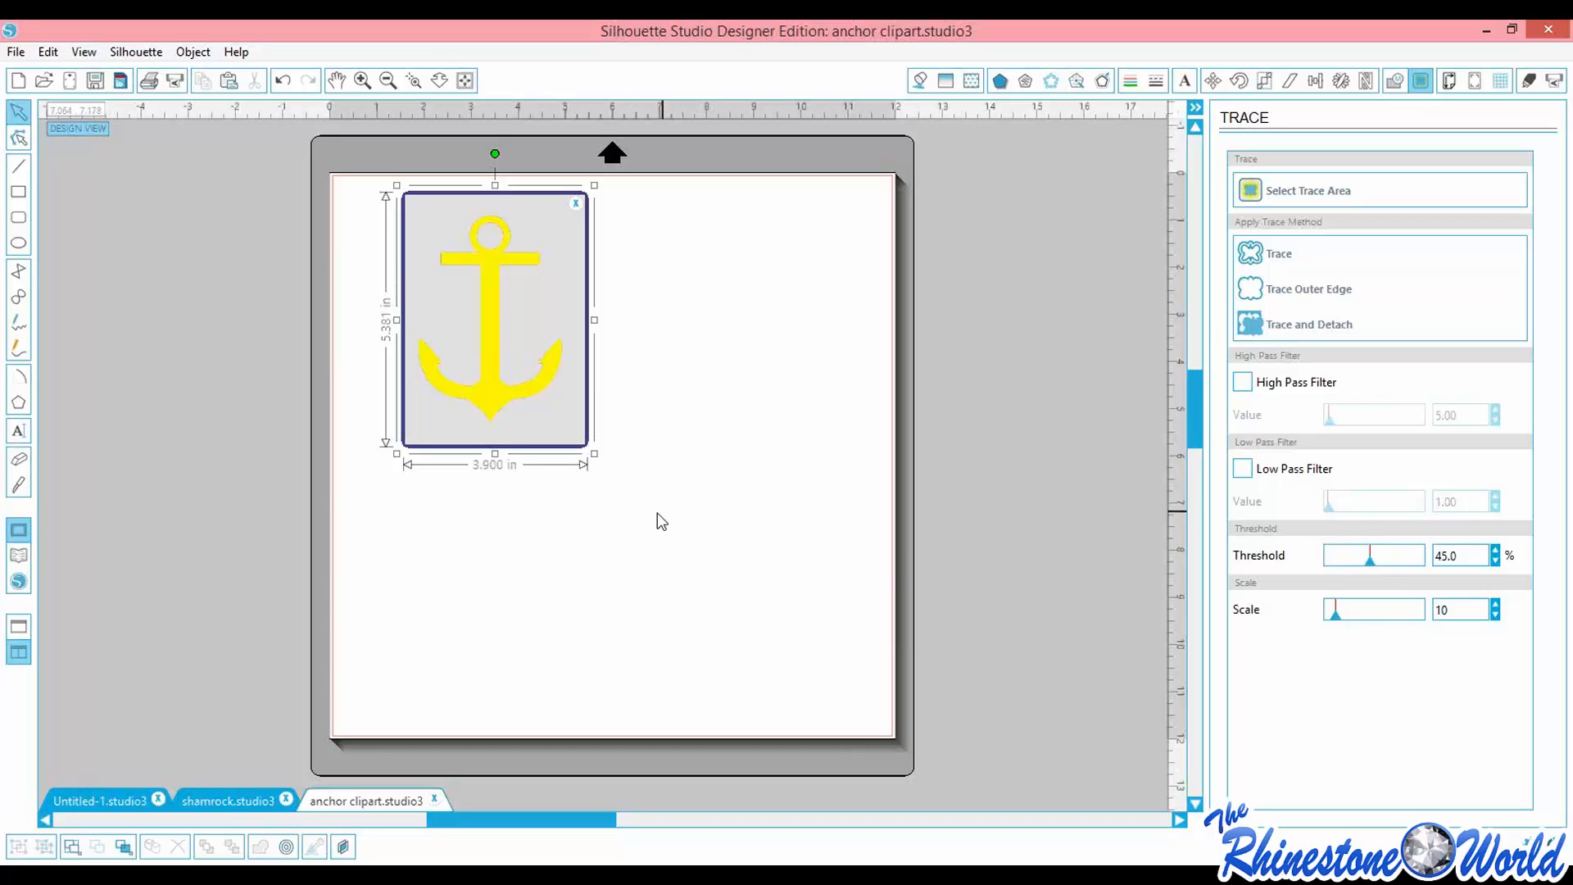
pyautogui.click(1262, 254)
pyautogui.moveTo(527, 404)
pyautogui.mouseDown()
pyautogui.moveTo(720, 537)
pyautogui.moveTo(746, 480)
pyautogui.mouseUp()
pyautogui.press('Delete')
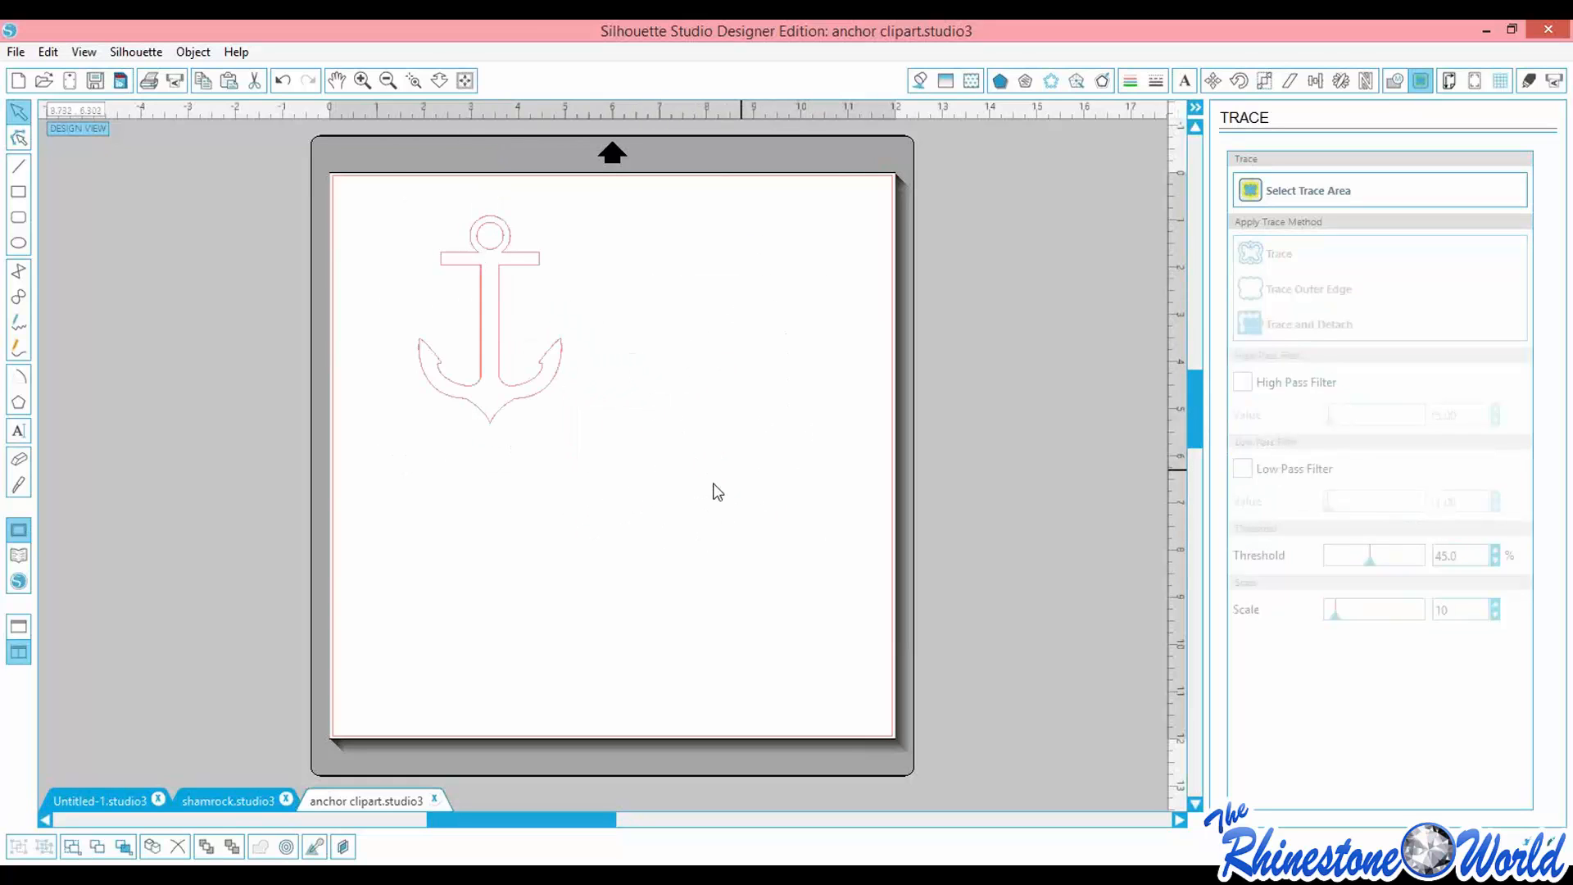
# Move the traced anchor outline toward the page's upper left corner and enlarge it to about 5.46 in wide and 7.93 in high
pyautogui.moveTo(505, 408); pyautogui.dragTo(447, 405)
pyautogui.click(412, 374)
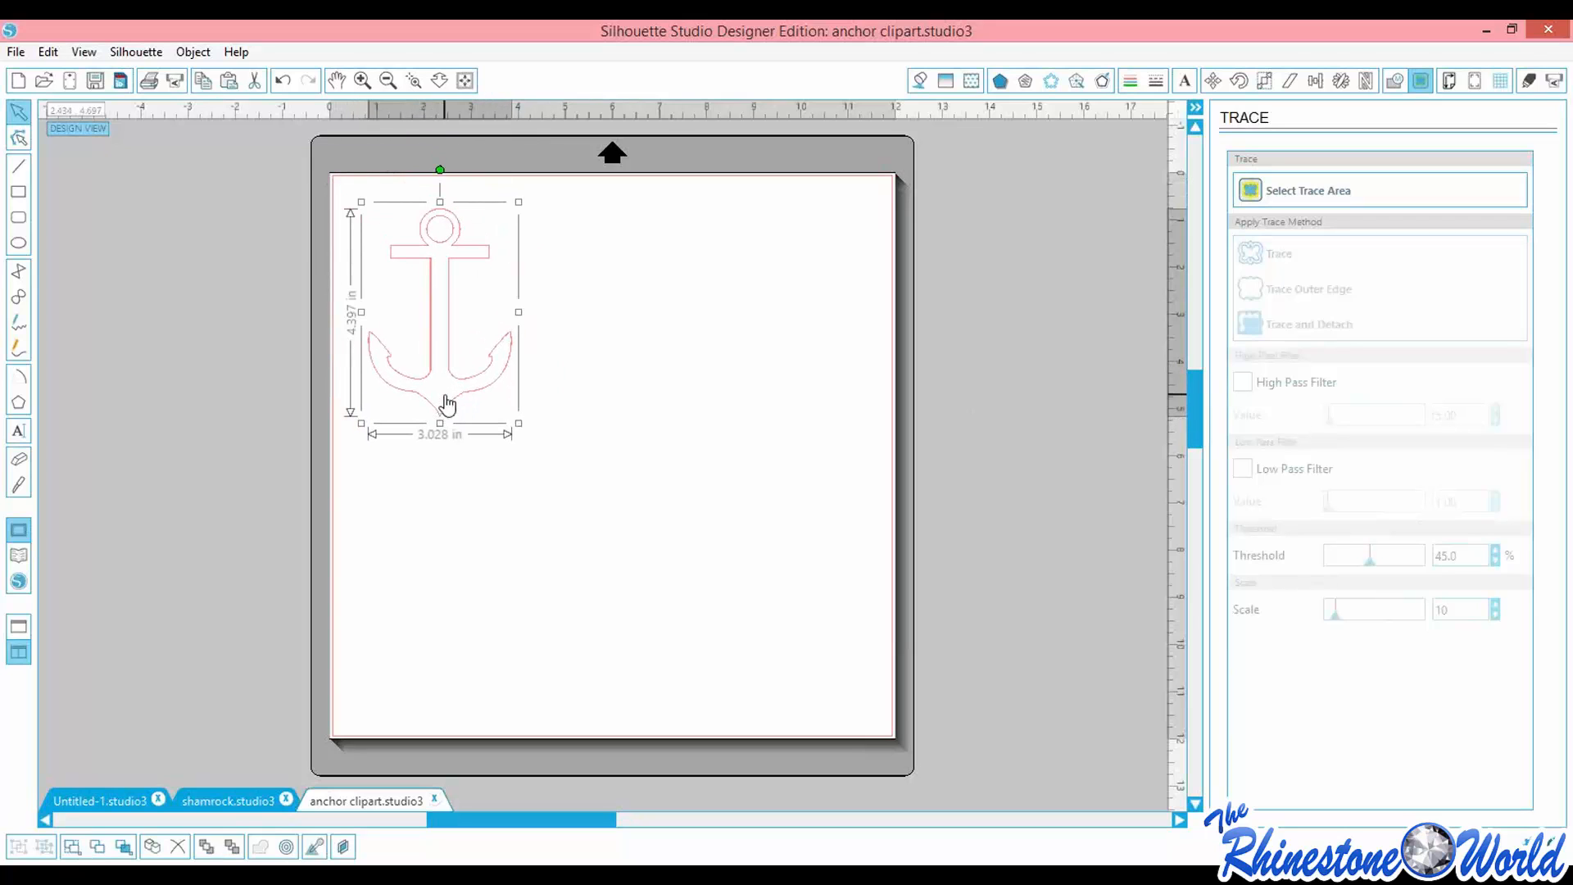
pyautogui.click(526, 432)
pyautogui.click(462, 390)
pyautogui.moveTo(519, 423); pyautogui.dragTo(635, 583)
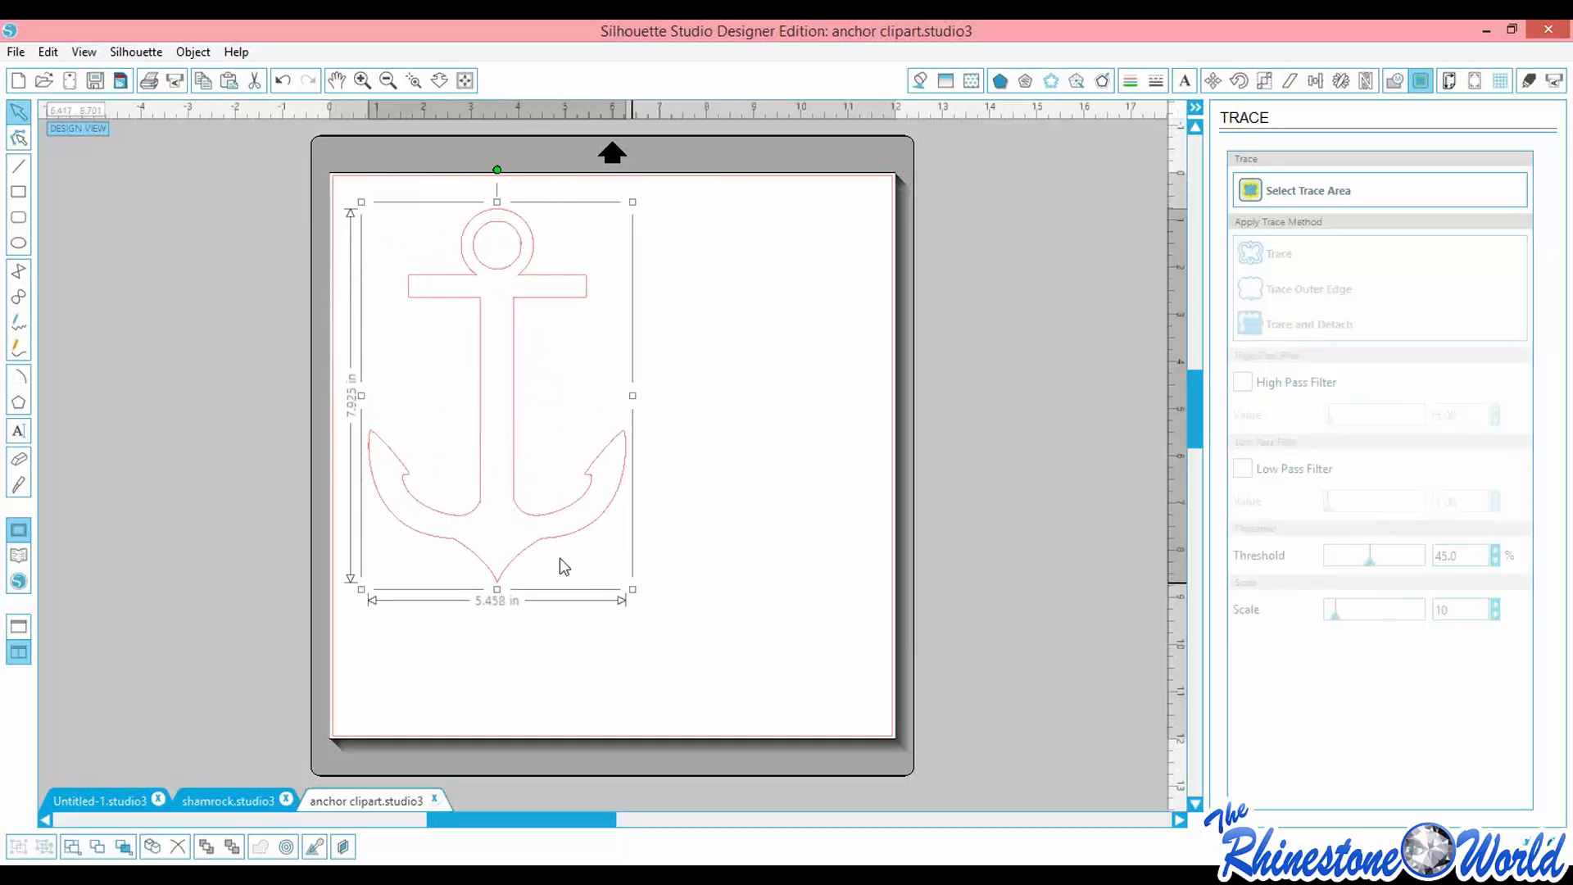
# Fill the traced anchor with light blue
pyautogui.click(520, 546)
pyautogui.click(543, 534)
pyautogui.click(922, 79)
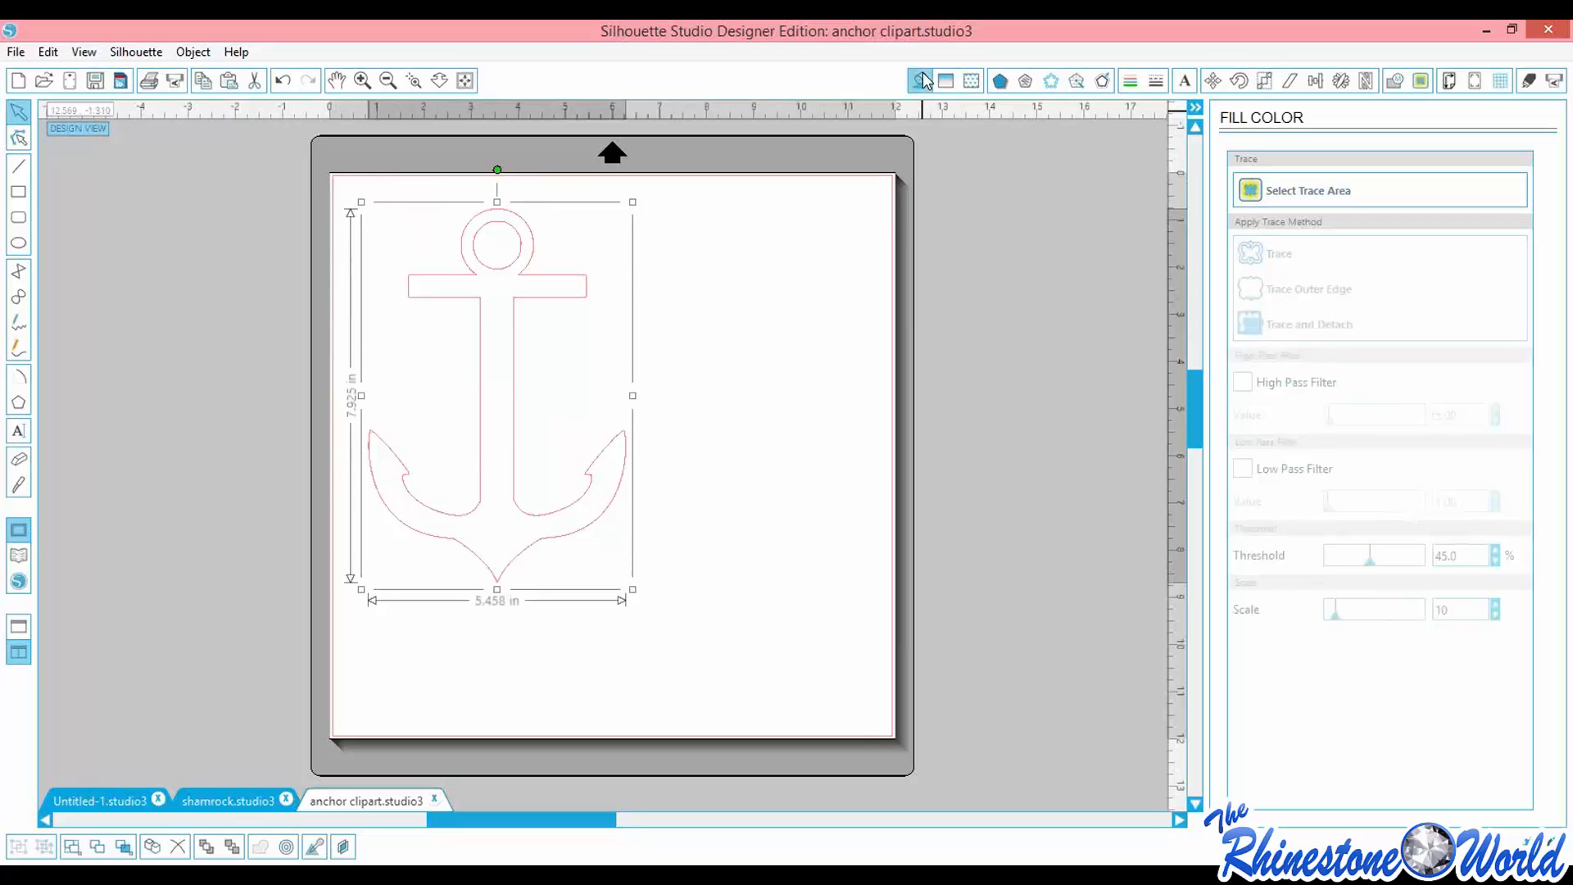
pyautogui.click(1411, 277)
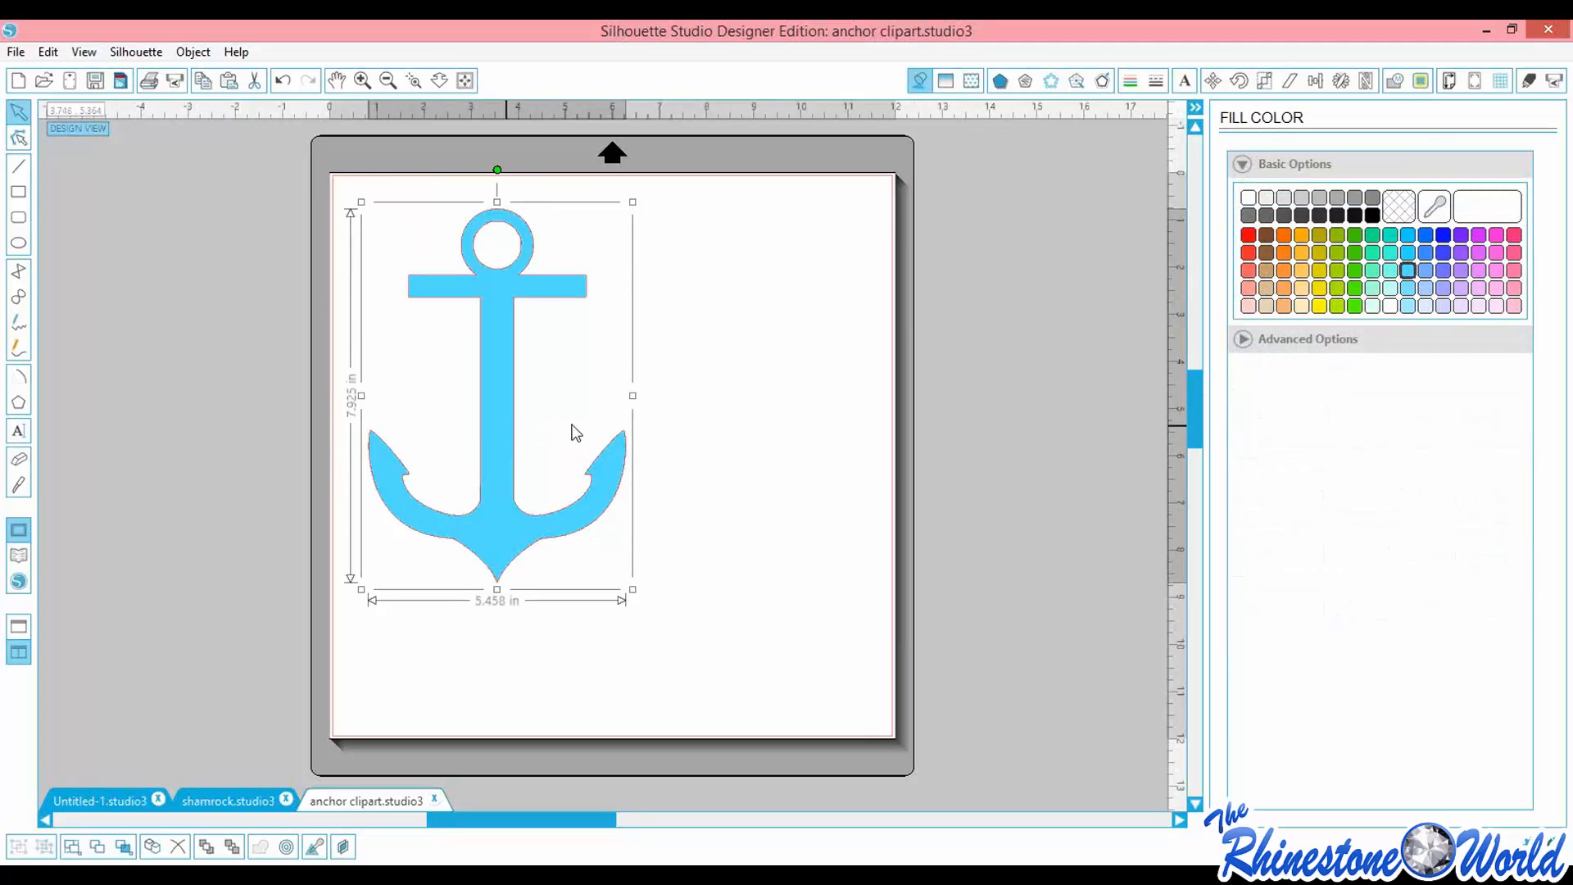
# Add a 0.125 in round offset around the blue anchor, apply the Edge rhinestone effect with 10ss stones to it and inspect it up close
pyautogui.click(1104, 84)
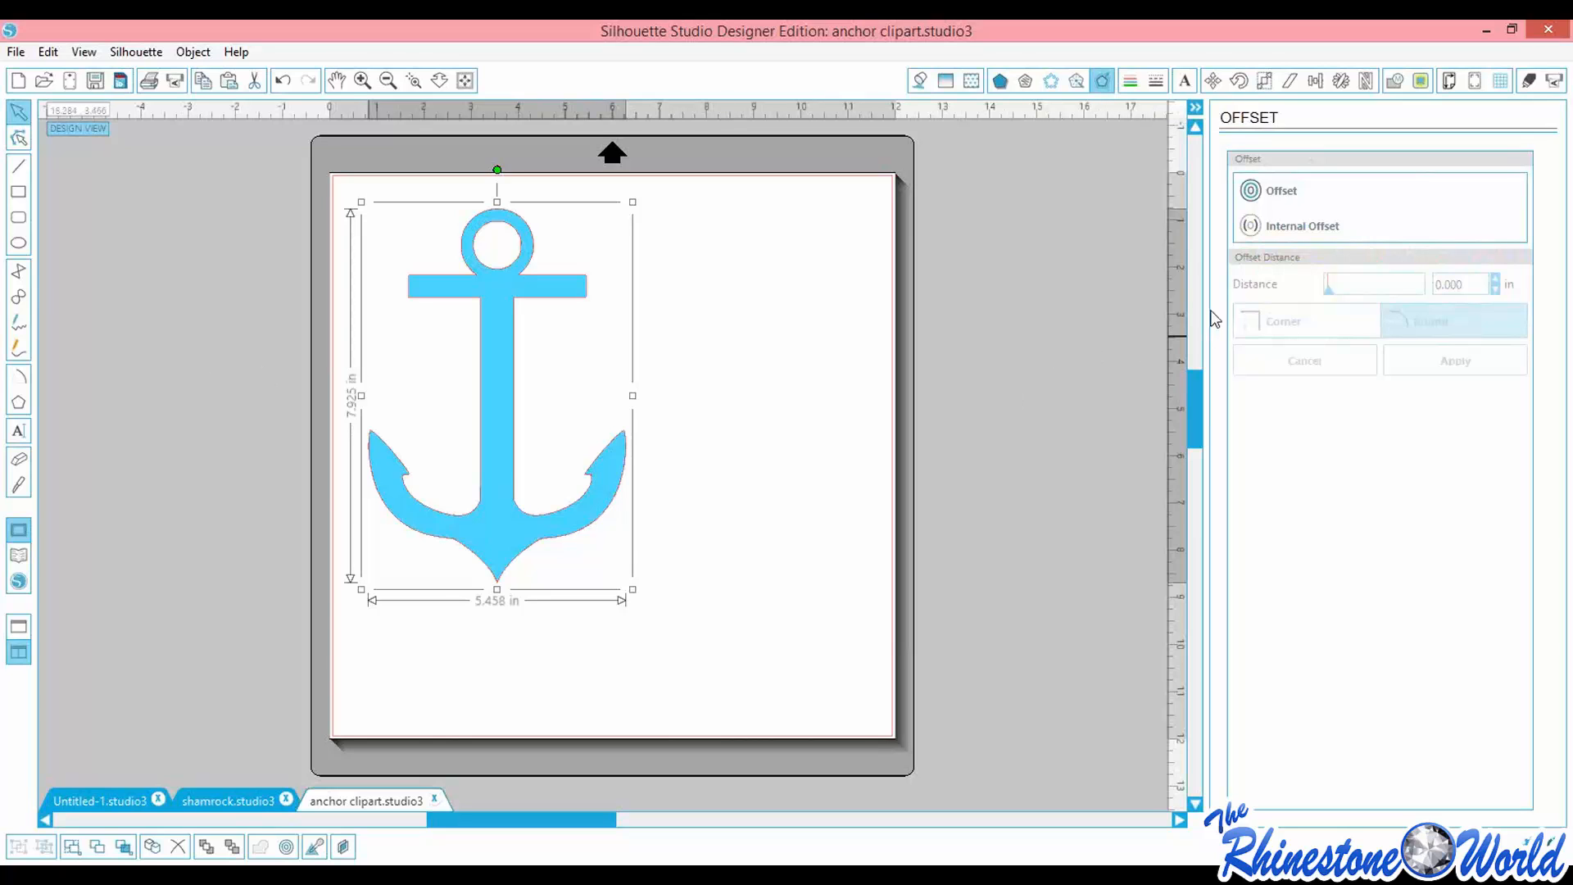
pyautogui.click(1283, 193)
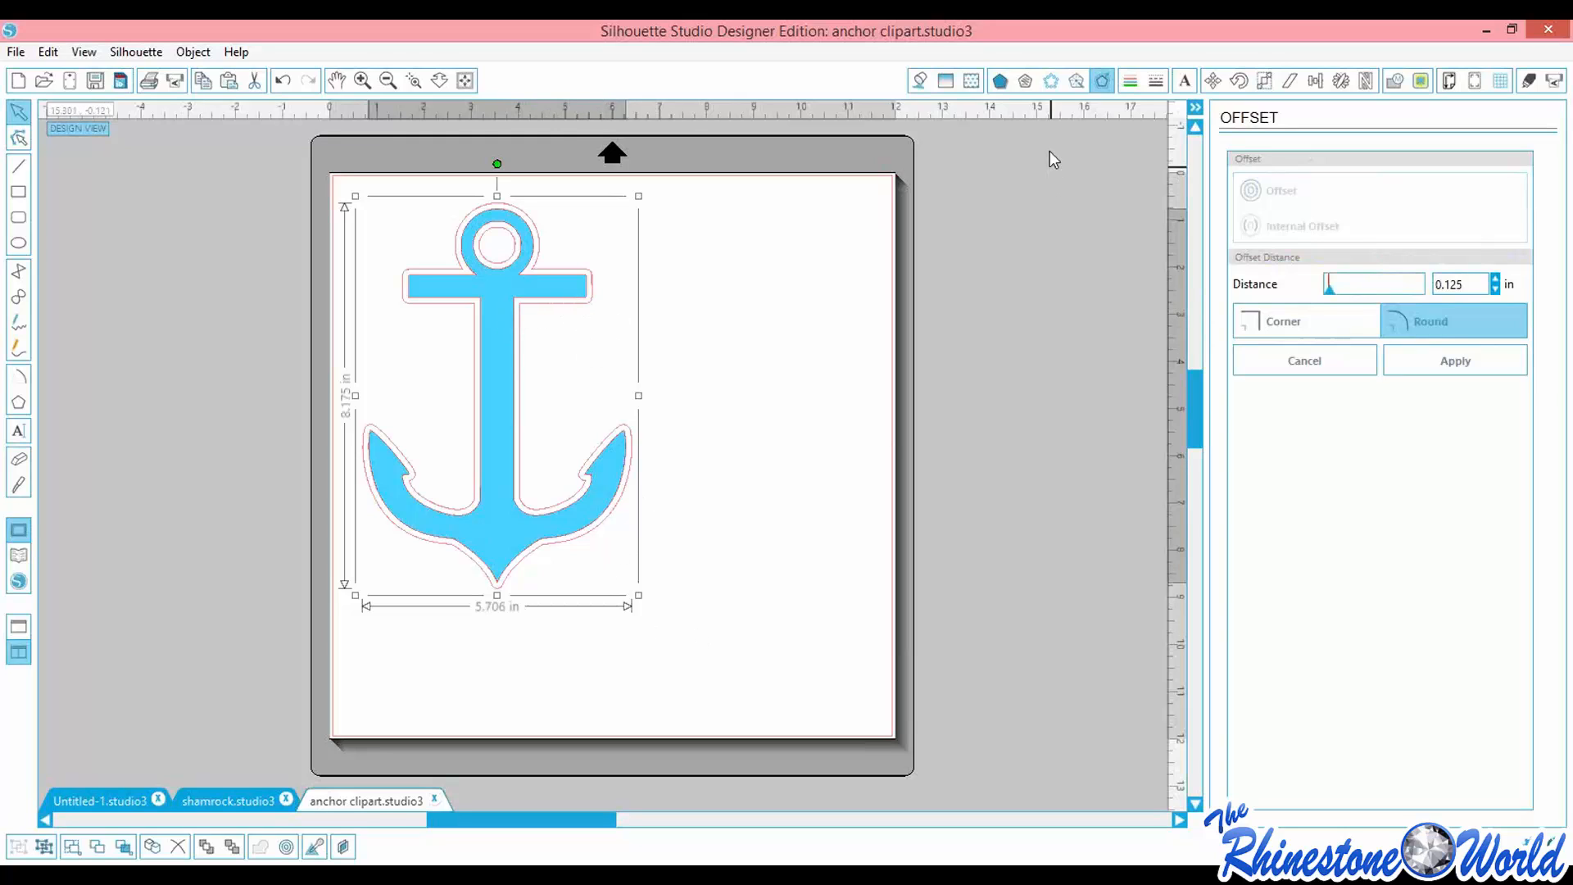
pyautogui.click(1051, 80)
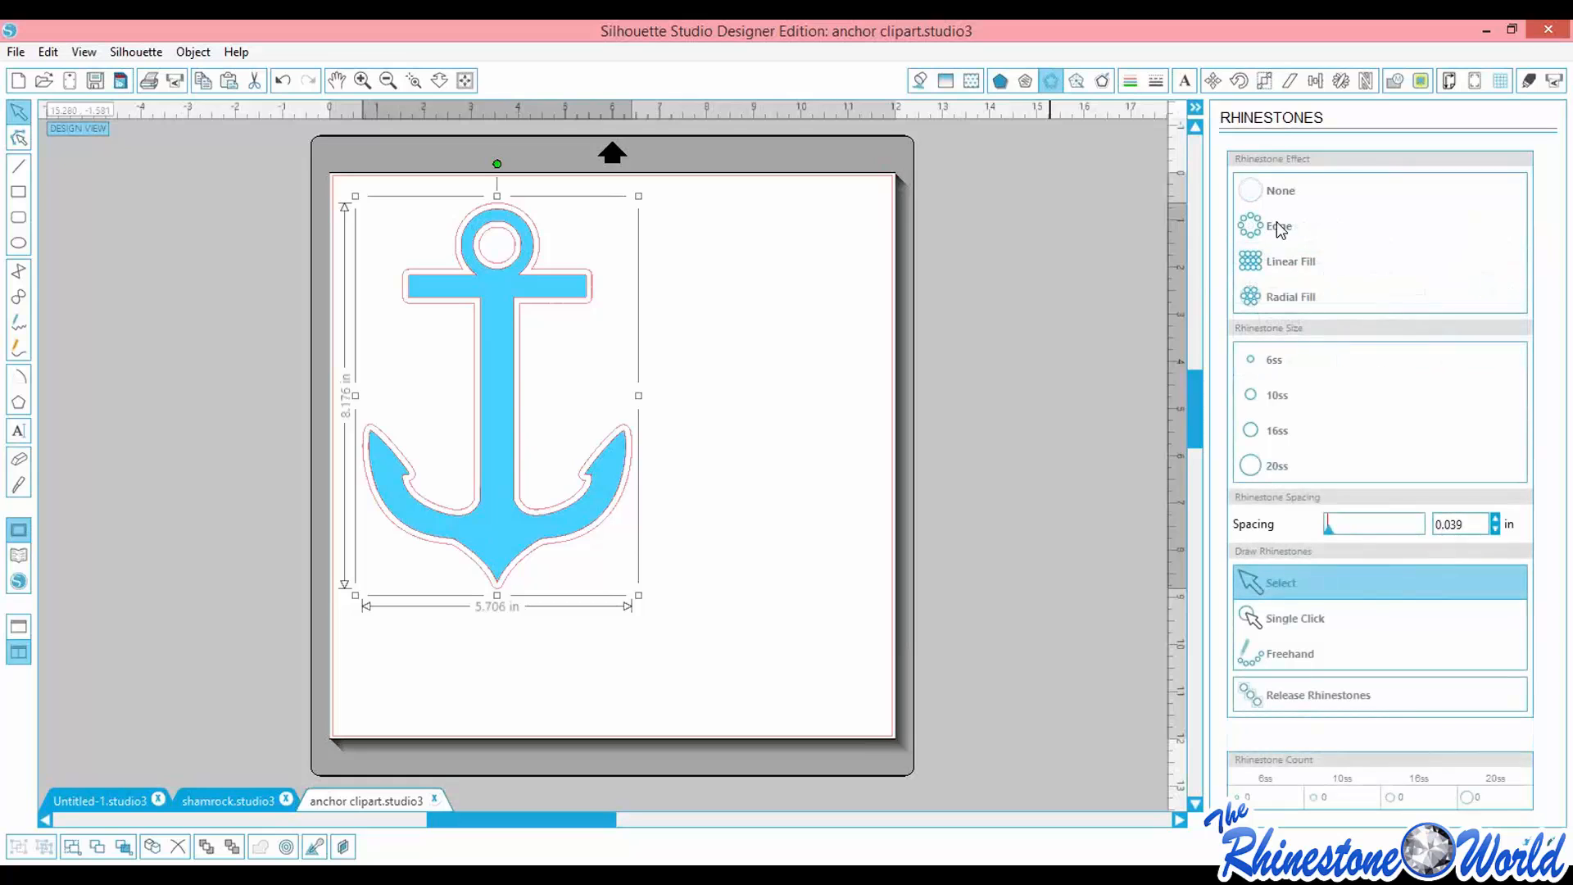
pyautogui.click(1279, 227)
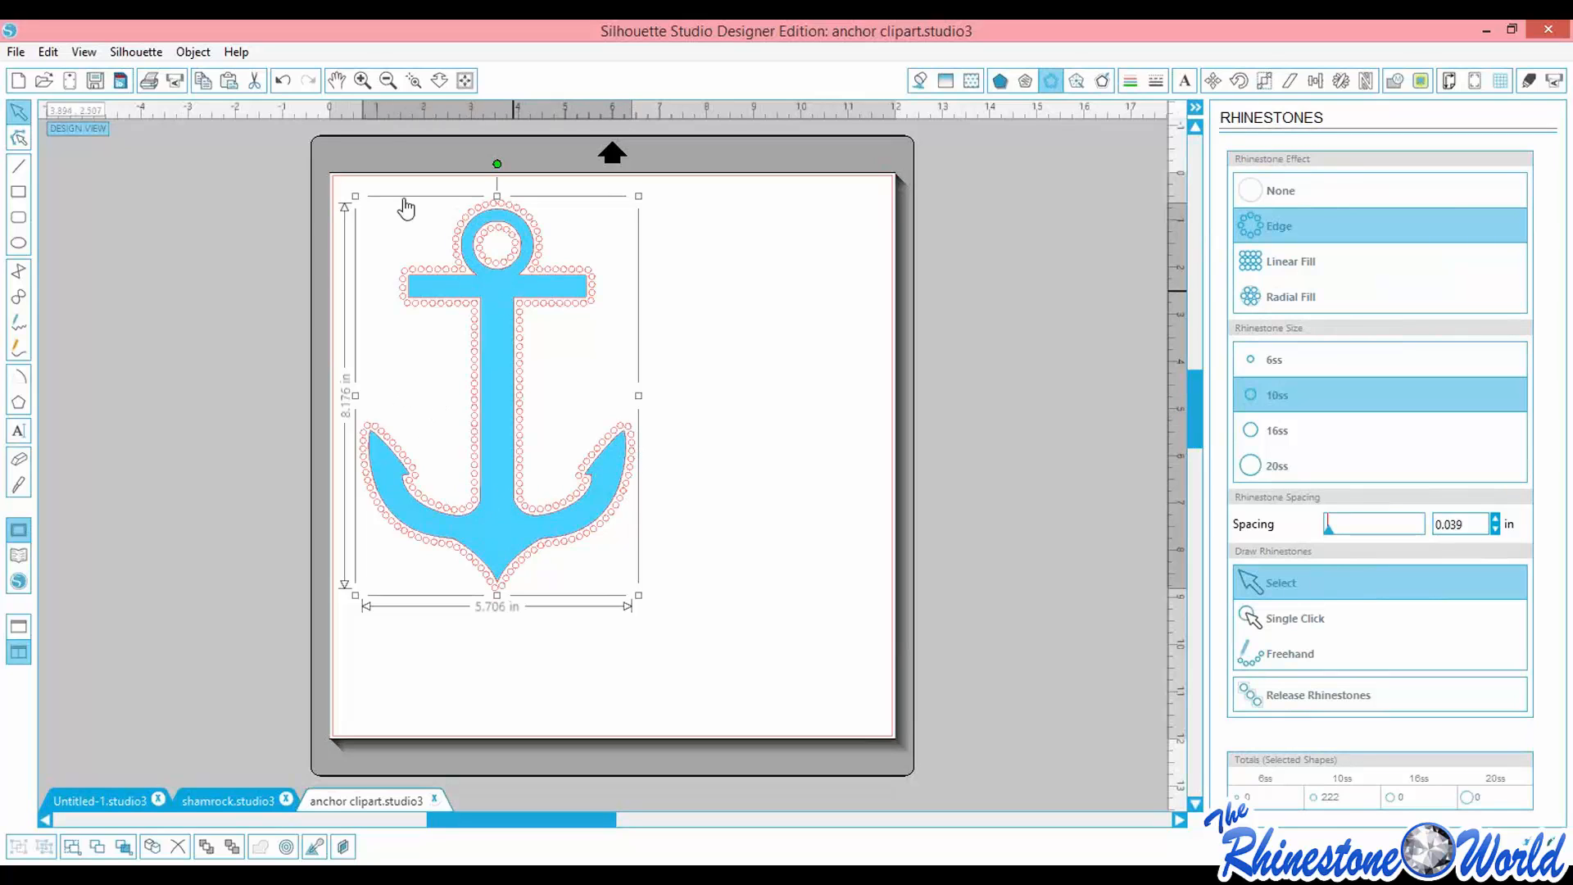
pyautogui.click(363, 81)
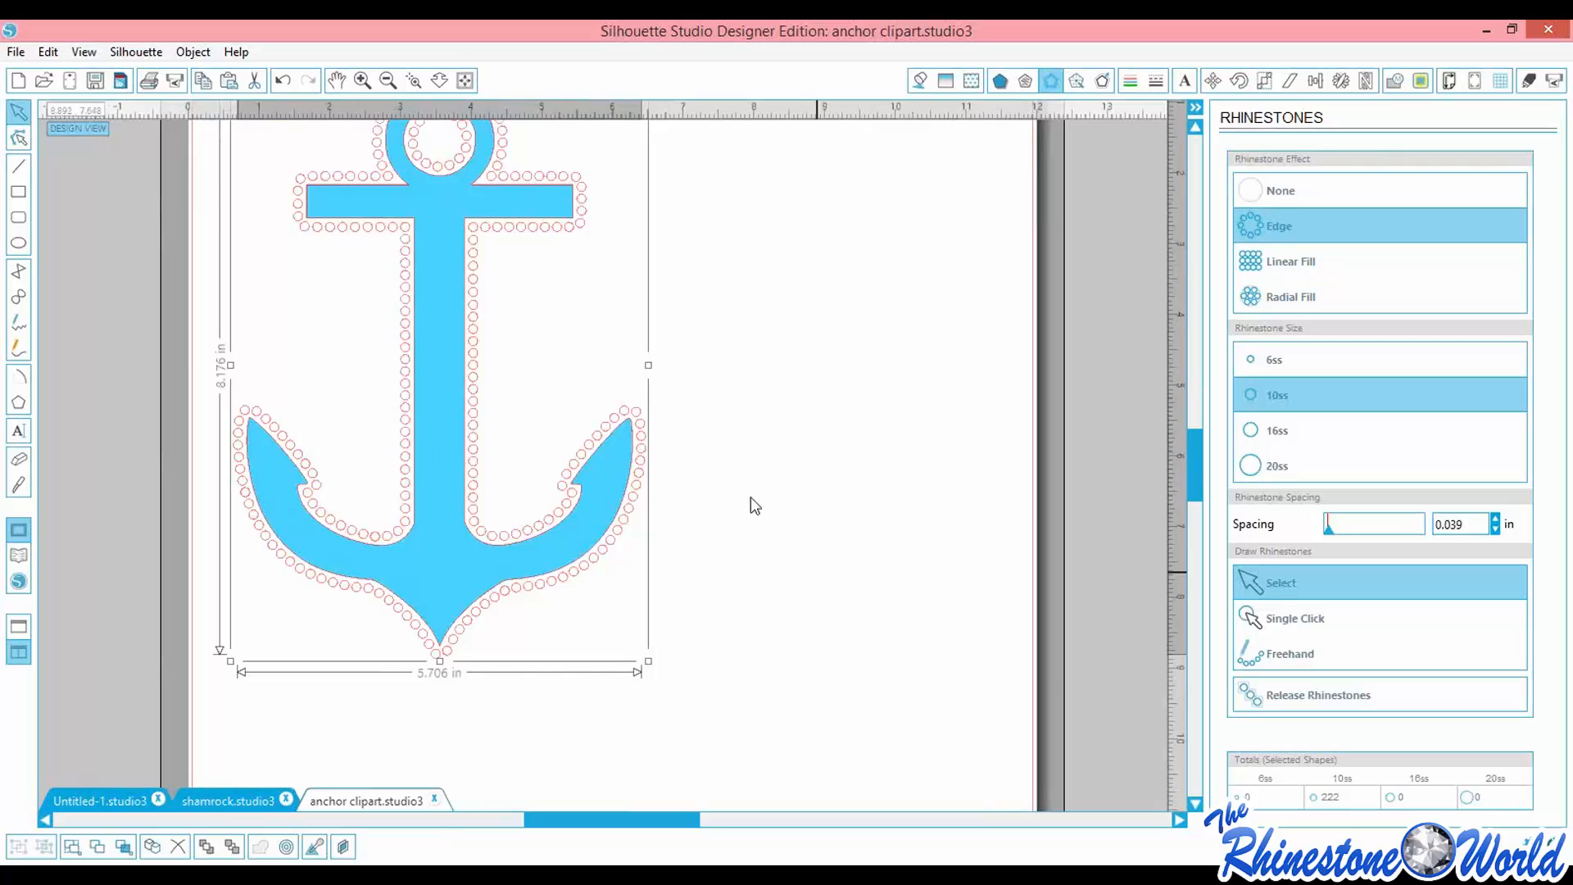
pyautogui.click(1010, 253)
pyautogui.moveTo(1193, 459); pyautogui.dragTo(1191, 420)
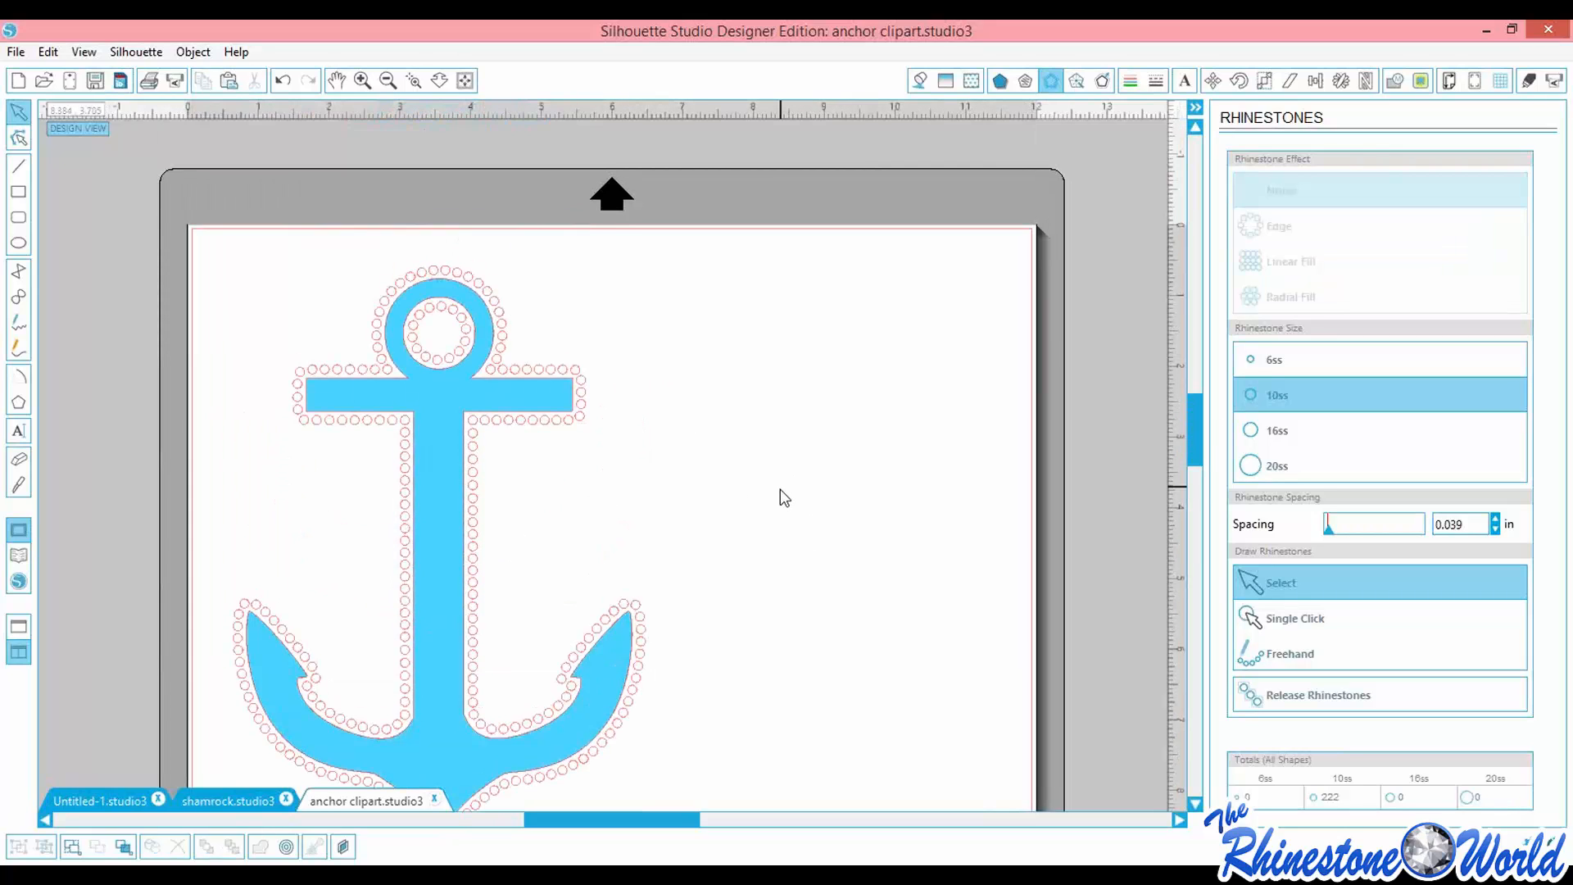
pyautogui.moveTo(1200, 432)
pyautogui.mouseDown()
pyautogui.moveTo(1196, 498)
pyautogui.moveTo(1197, 452)
pyautogui.mouseUp()
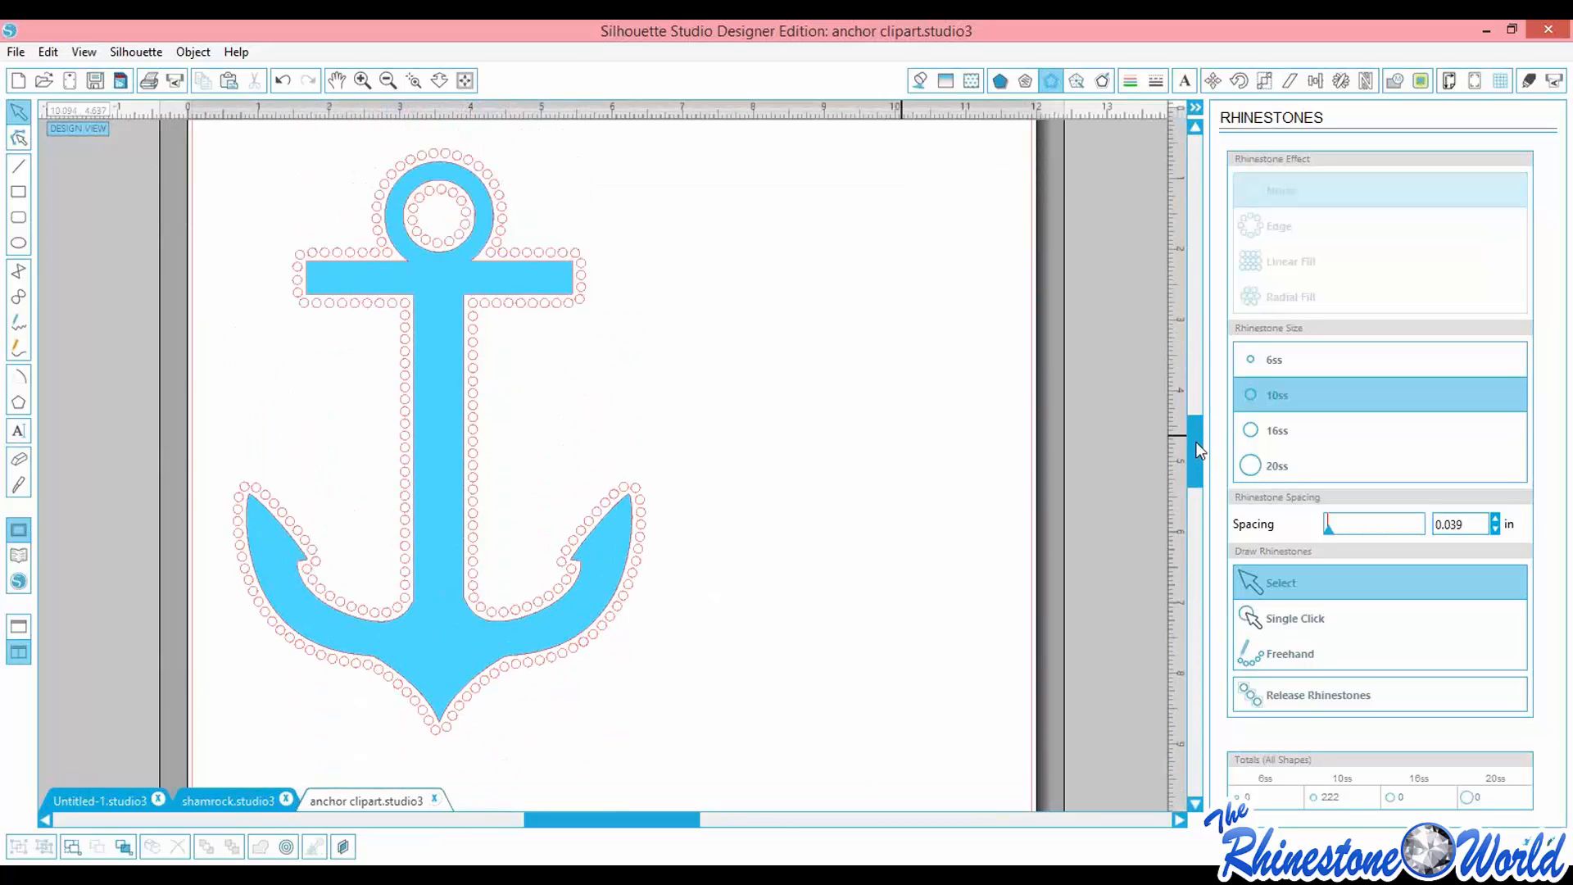
pyautogui.click(388, 81)
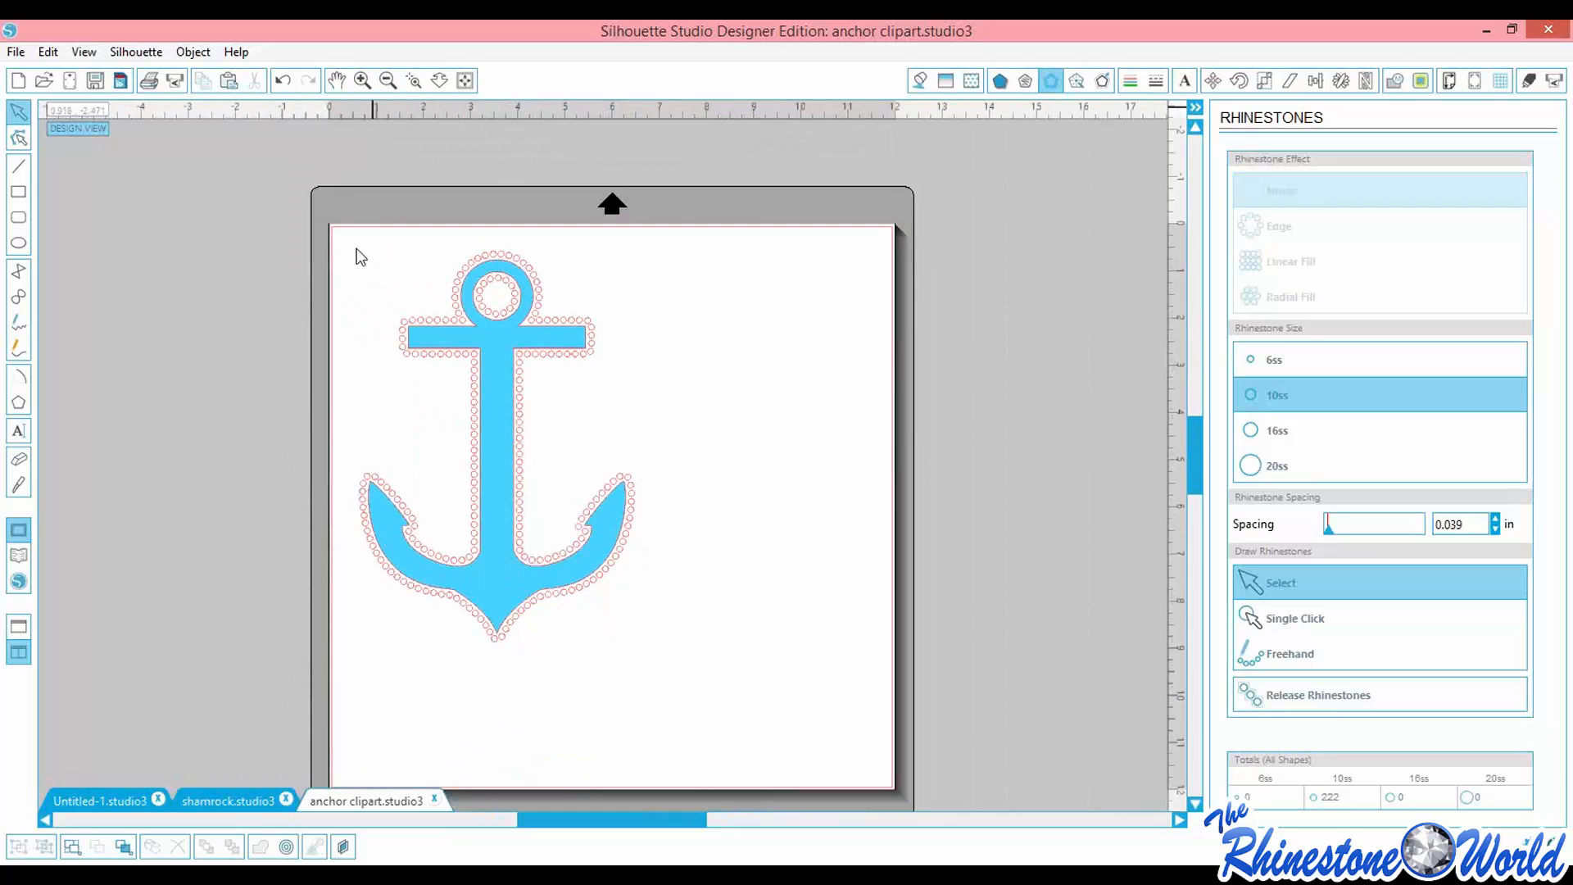
# Delete the blue anchor with its rhinestone outline and open the anchor clipart image again
pyautogui.click(442, 596)
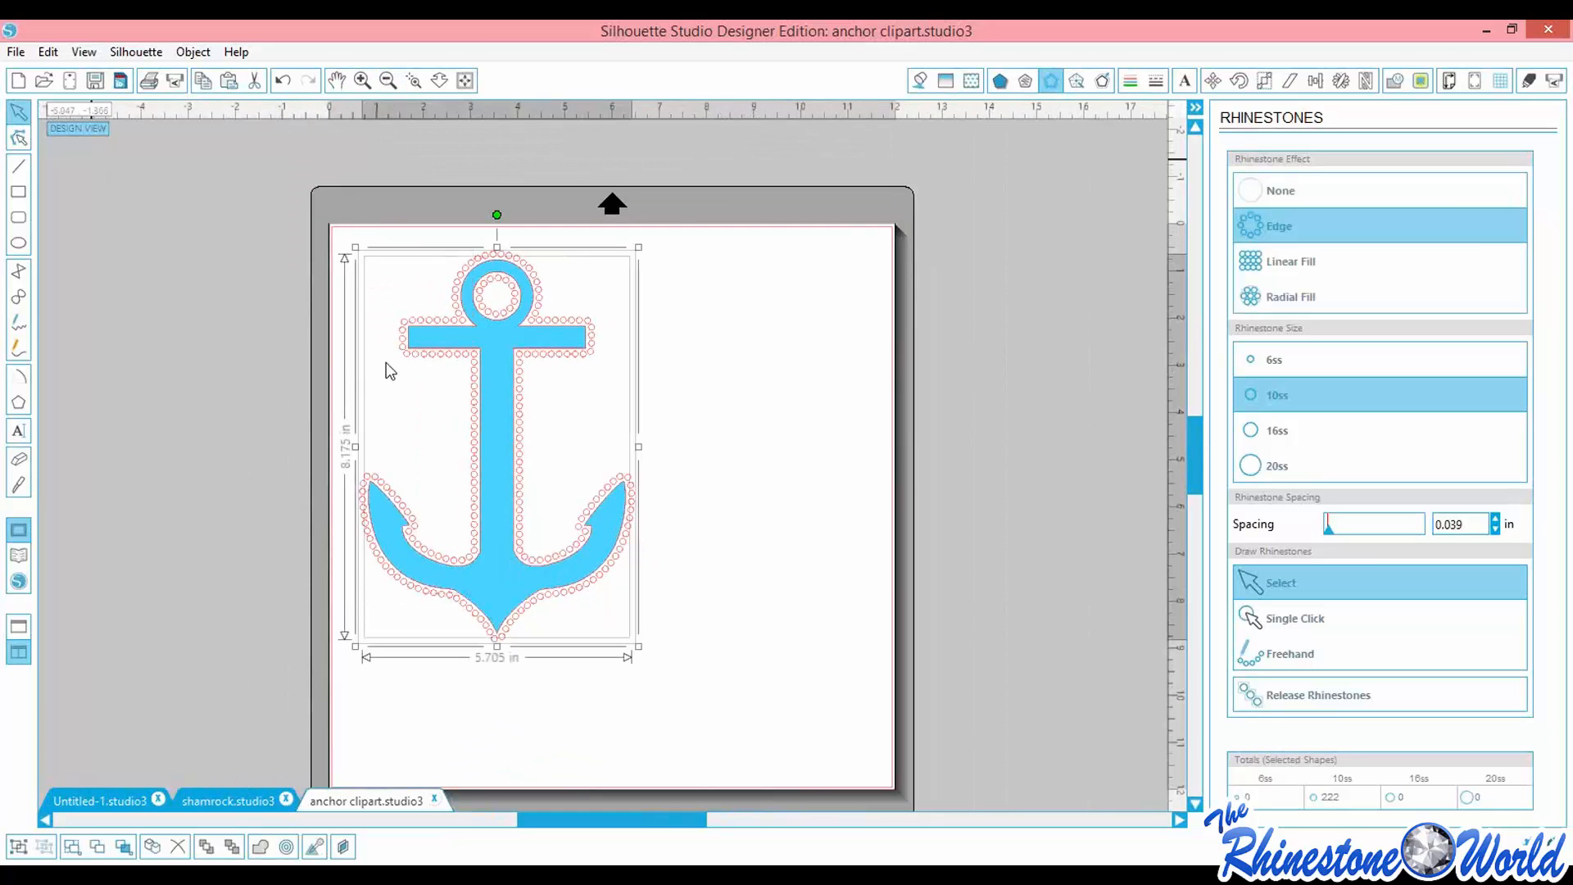
pyautogui.press('Delete')
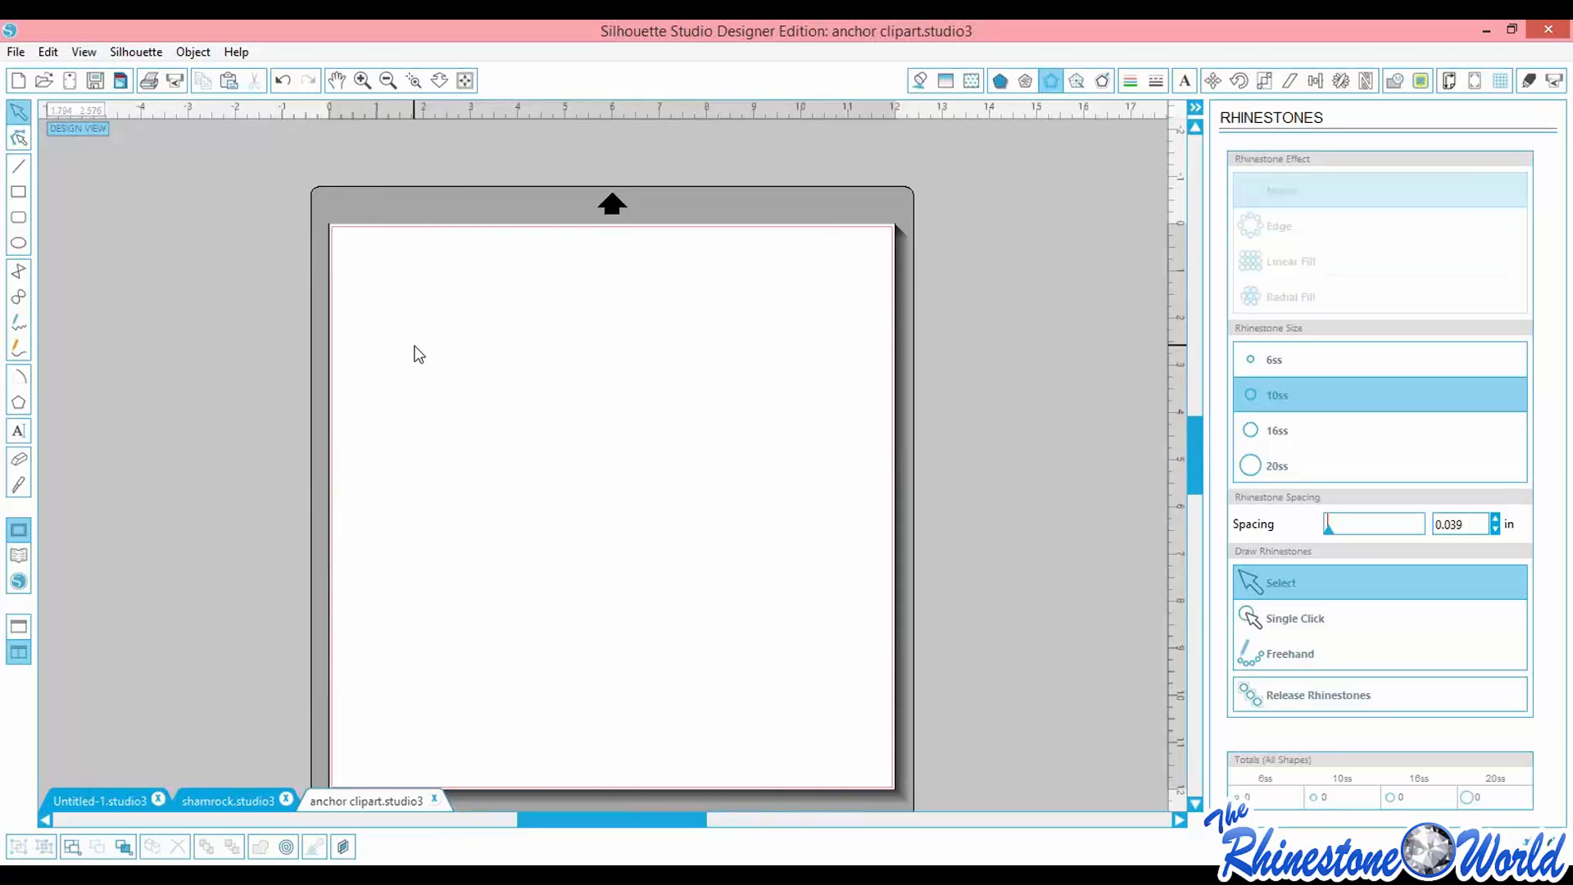
pyautogui.click(16, 52)
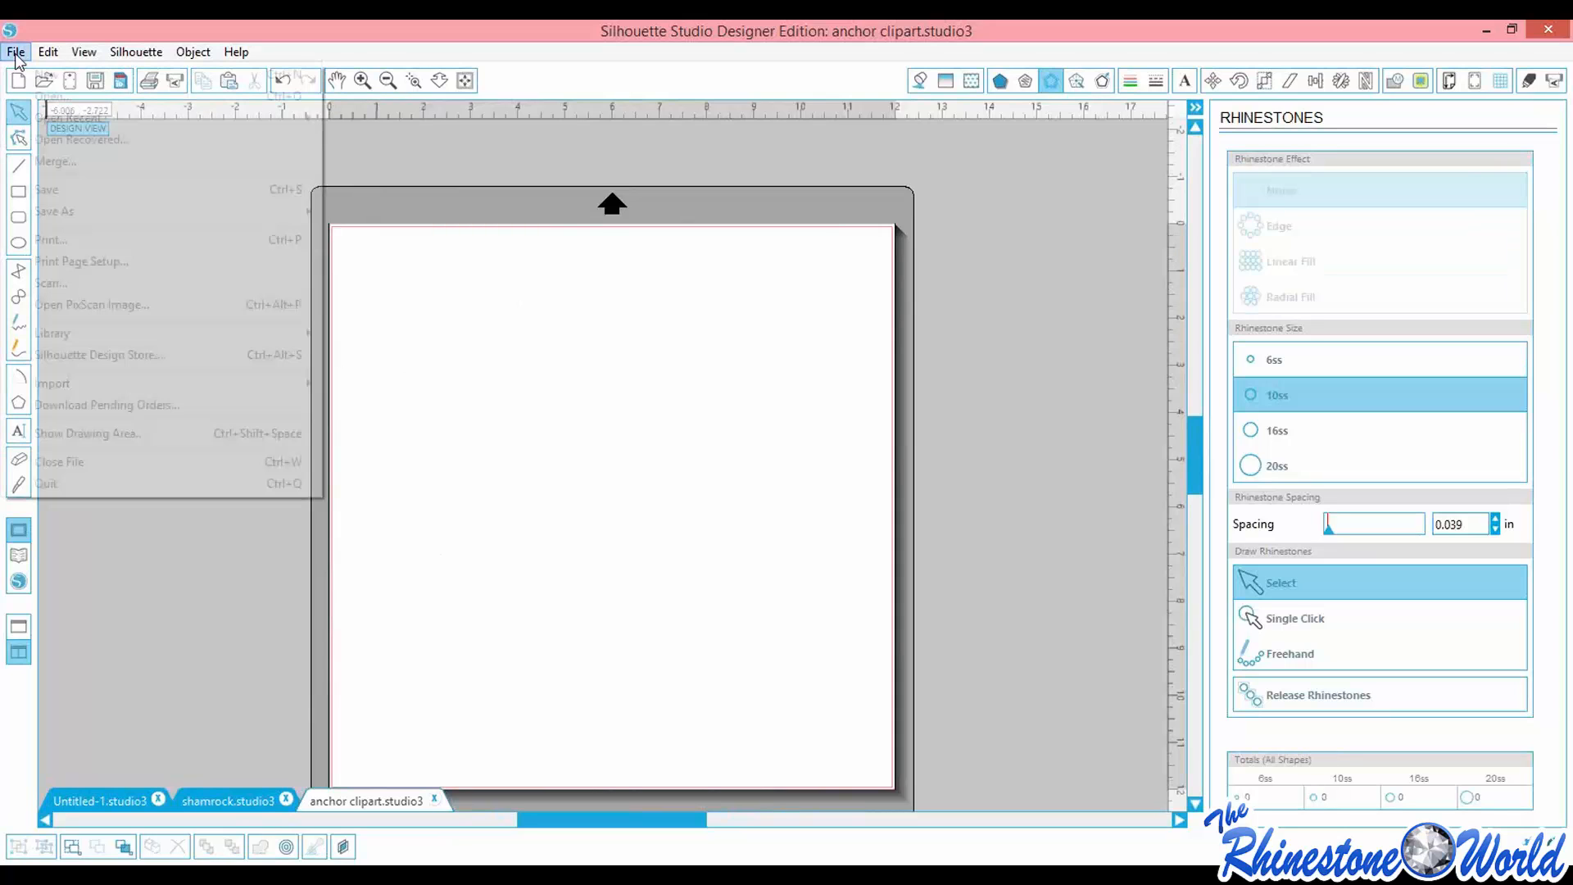
pyautogui.click(51, 96)
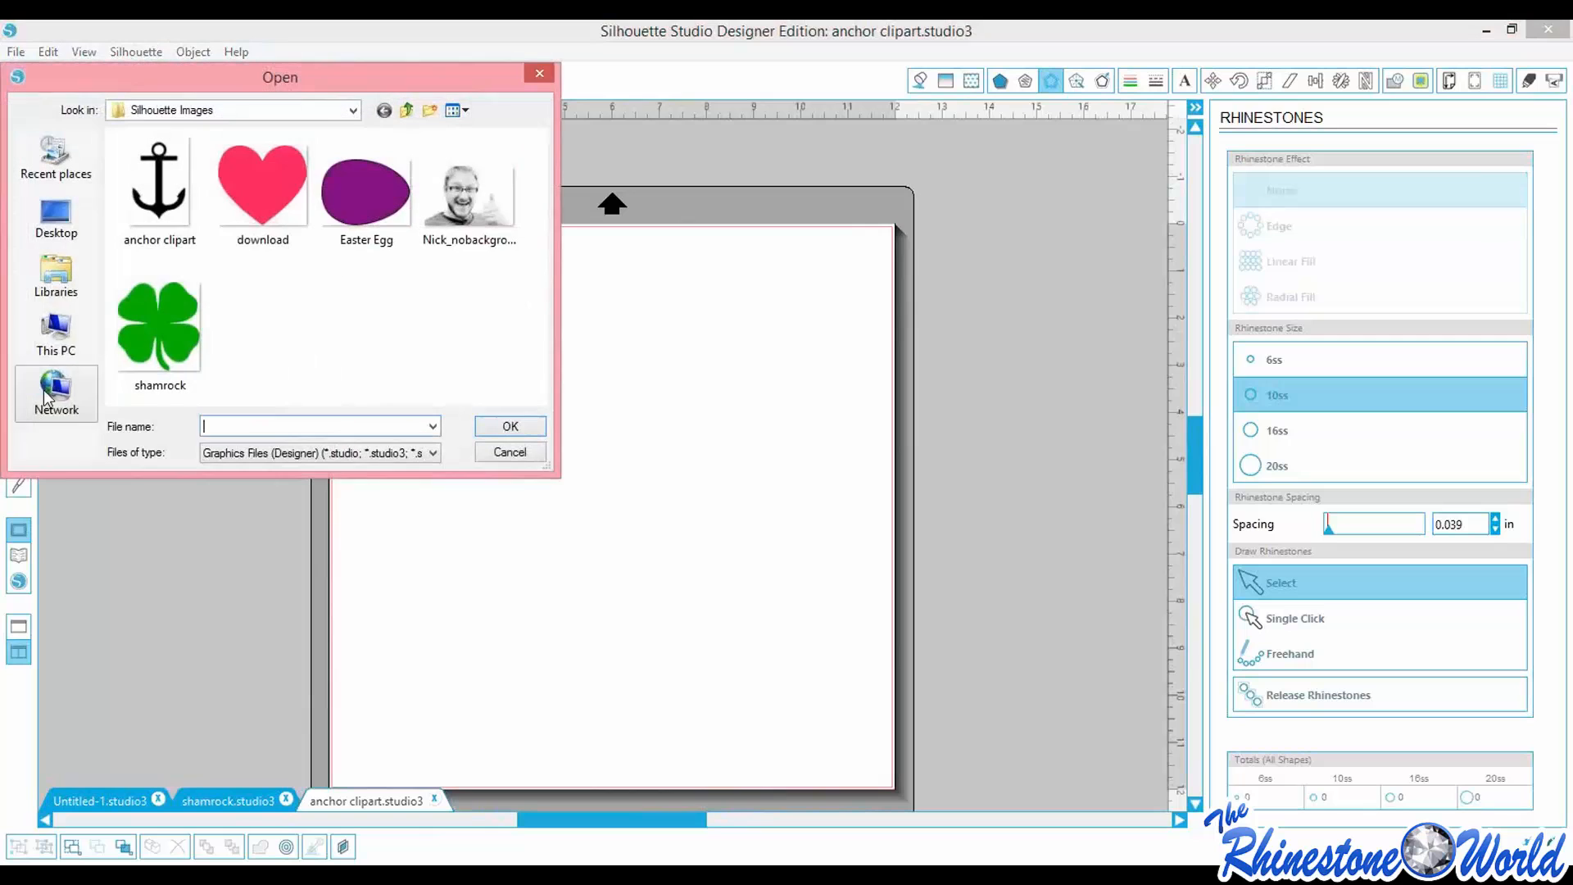
pyautogui.click(159, 180)
pyautogui.click(510, 428)
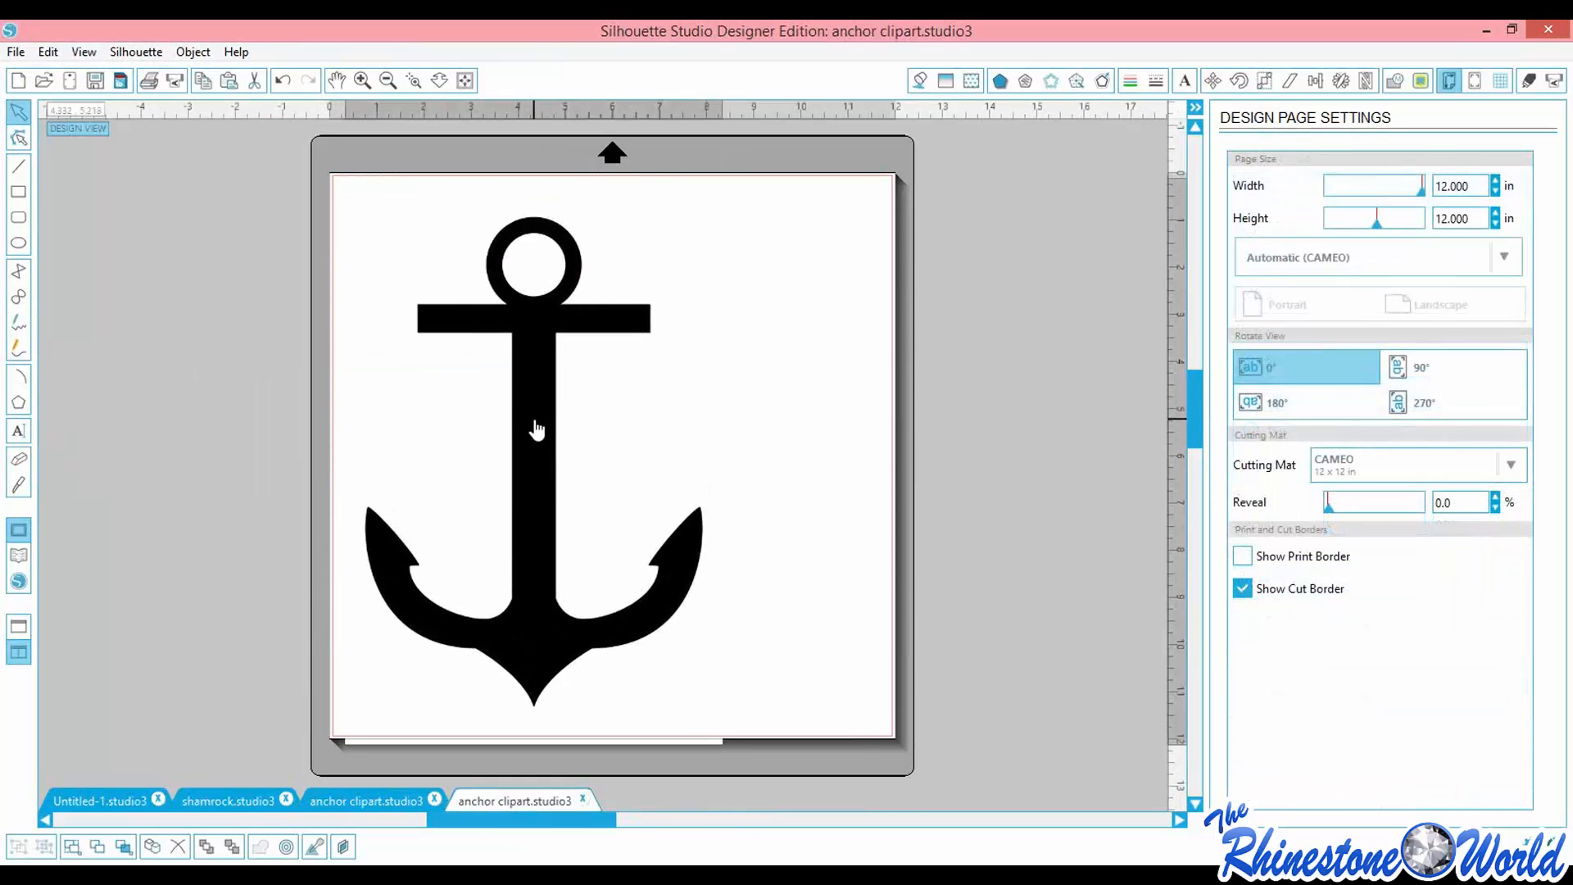
# Shrink the new anchor image proportionally and position it within the page, left of center
pyautogui.moveTo(536, 430)
pyautogui.mouseDown()
pyautogui.moveTo(573, 410)
pyautogui.moveTo(730, 425)
pyautogui.moveTo(994, 410)
pyautogui.moveTo(1077, 455)
pyautogui.moveTo(1109, 443)
pyautogui.moveTo(539, 414)
pyautogui.mouseUp()
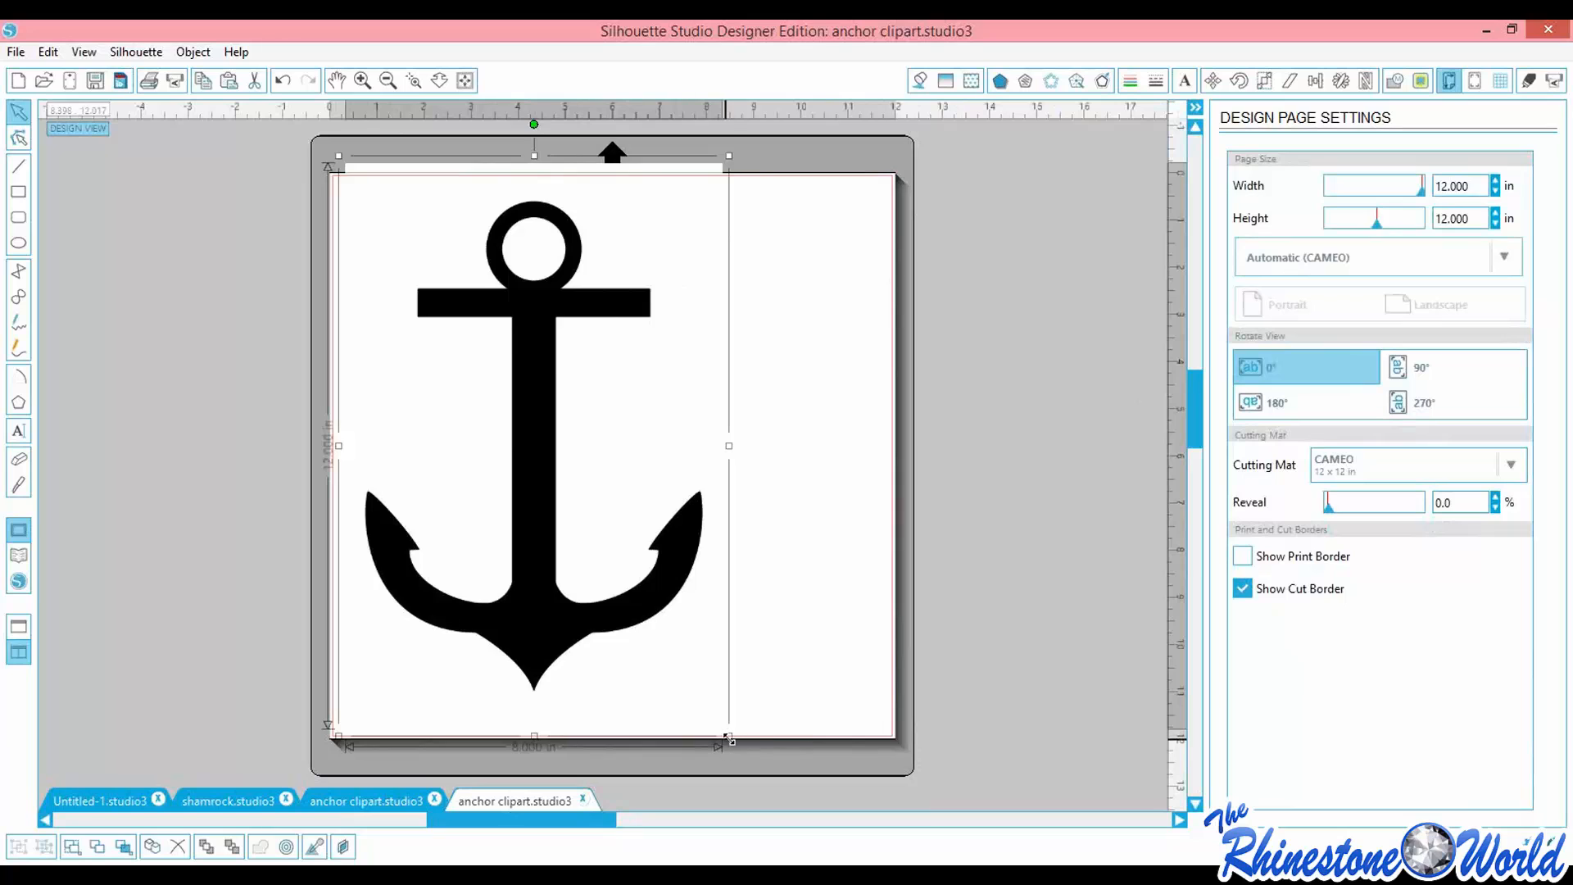
pyautogui.moveTo(728, 738); pyautogui.dragTo(696, 686)
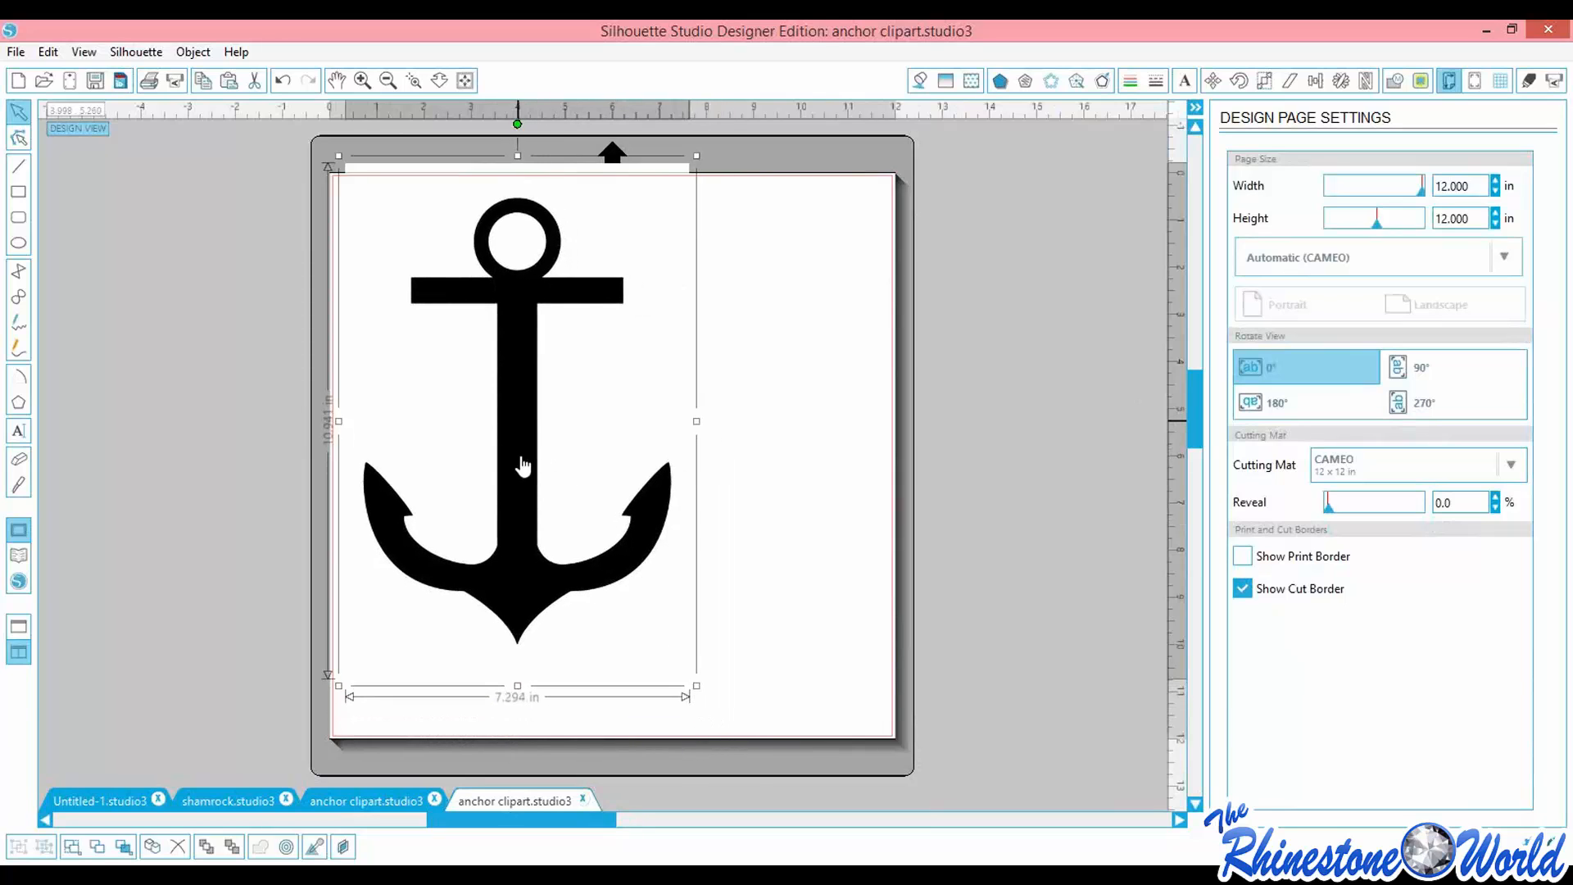
pyautogui.moveTo(522, 465); pyautogui.dragTo(528, 496)
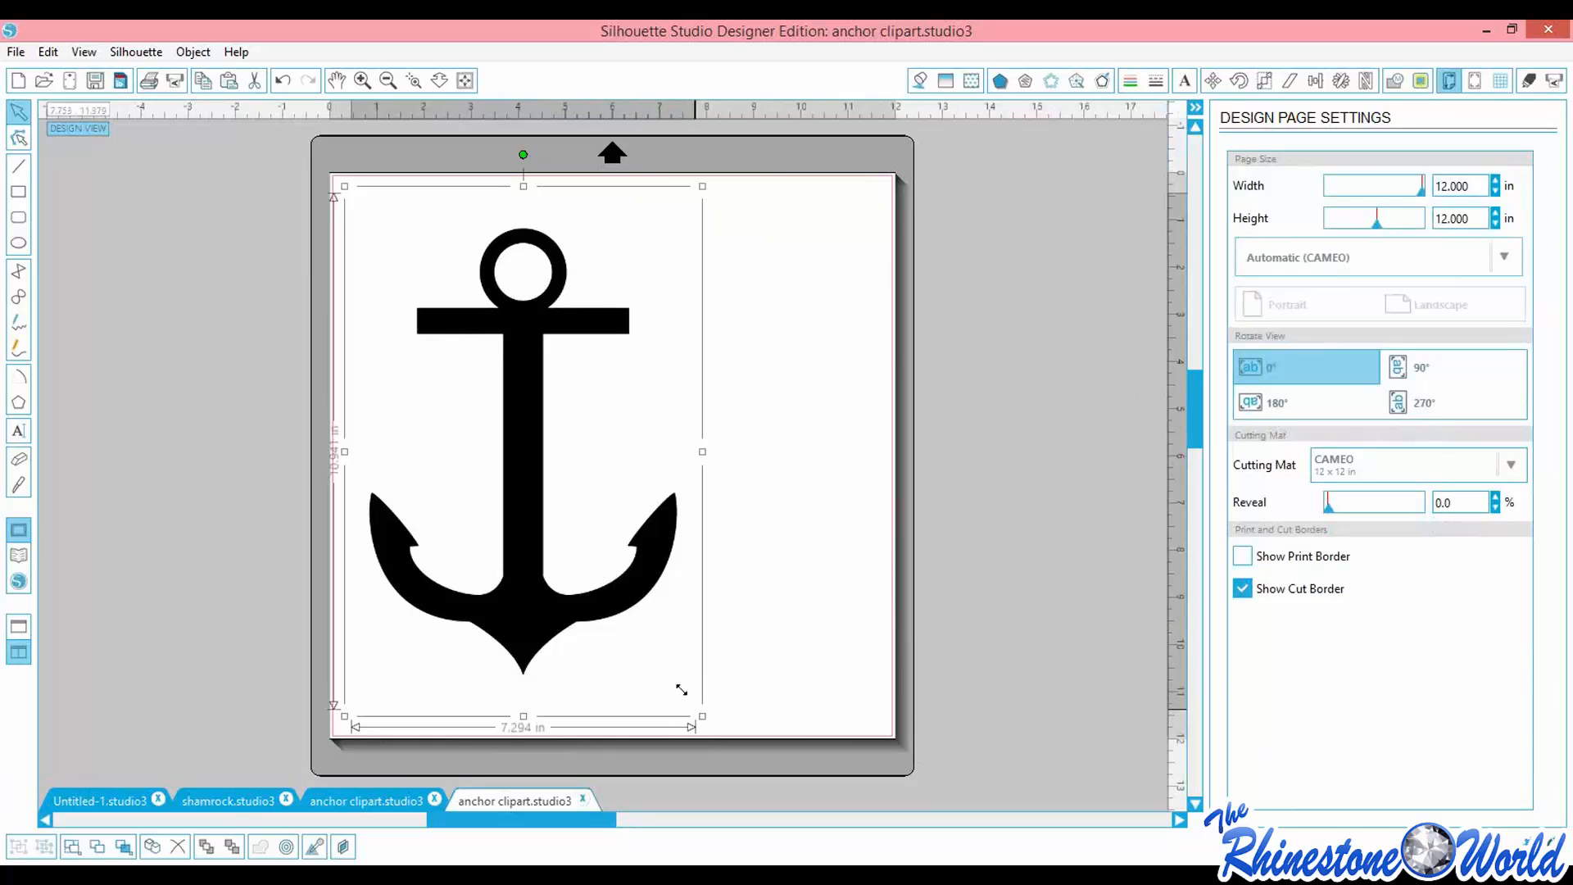
pyautogui.moveTo(681, 690); pyautogui.dragTo(609, 586)
pyautogui.moveTo(509, 484); pyautogui.dragTo(549, 527)
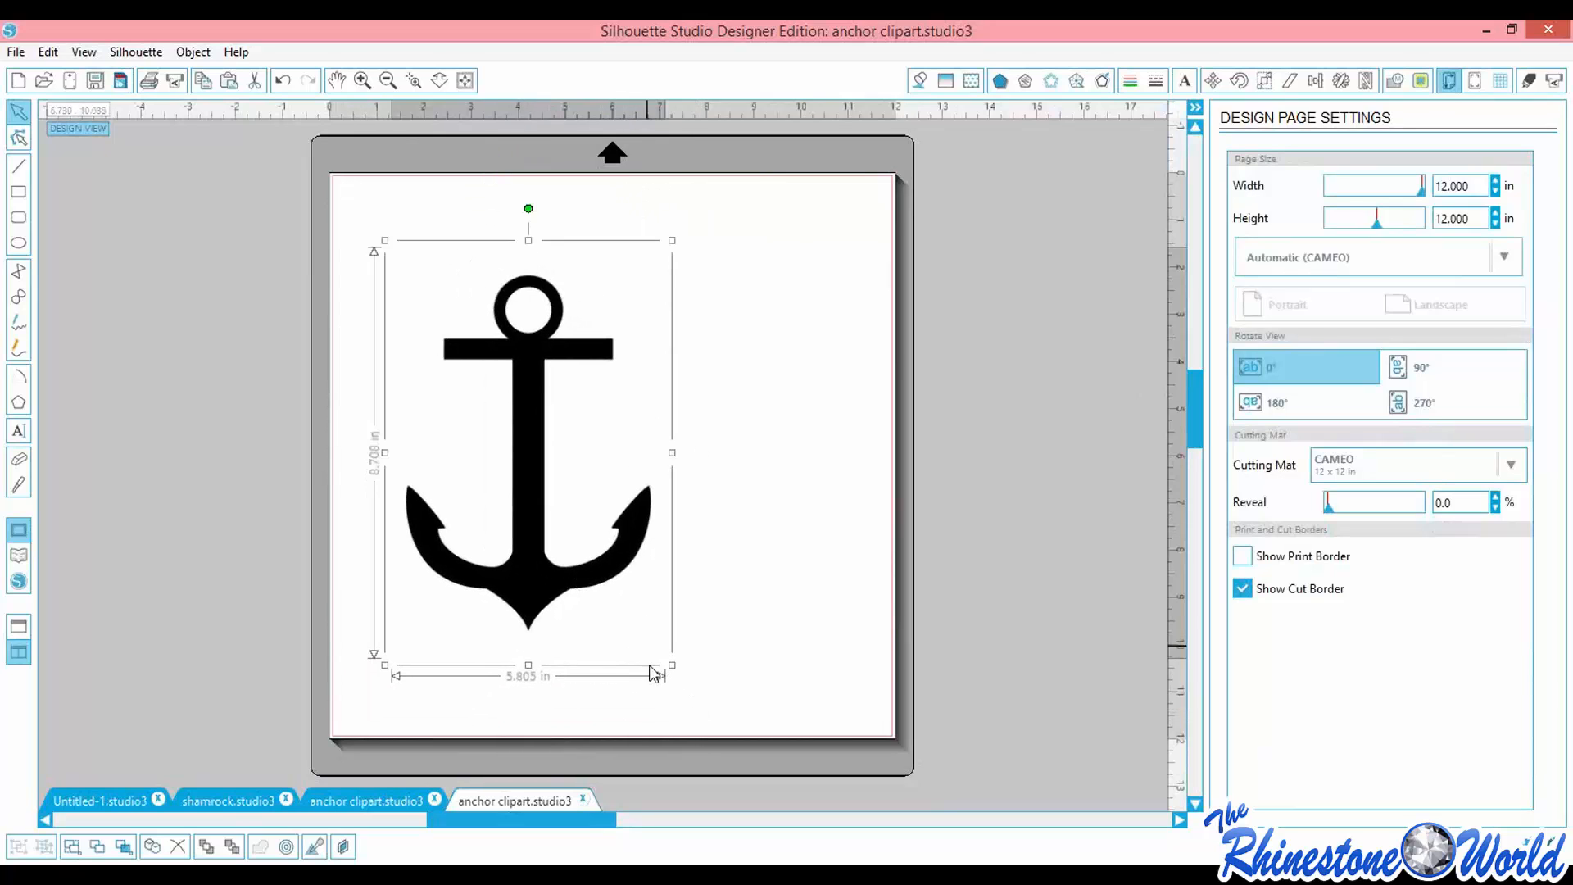
pyautogui.moveTo(672, 665); pyautogui.dragTo(657, 642)
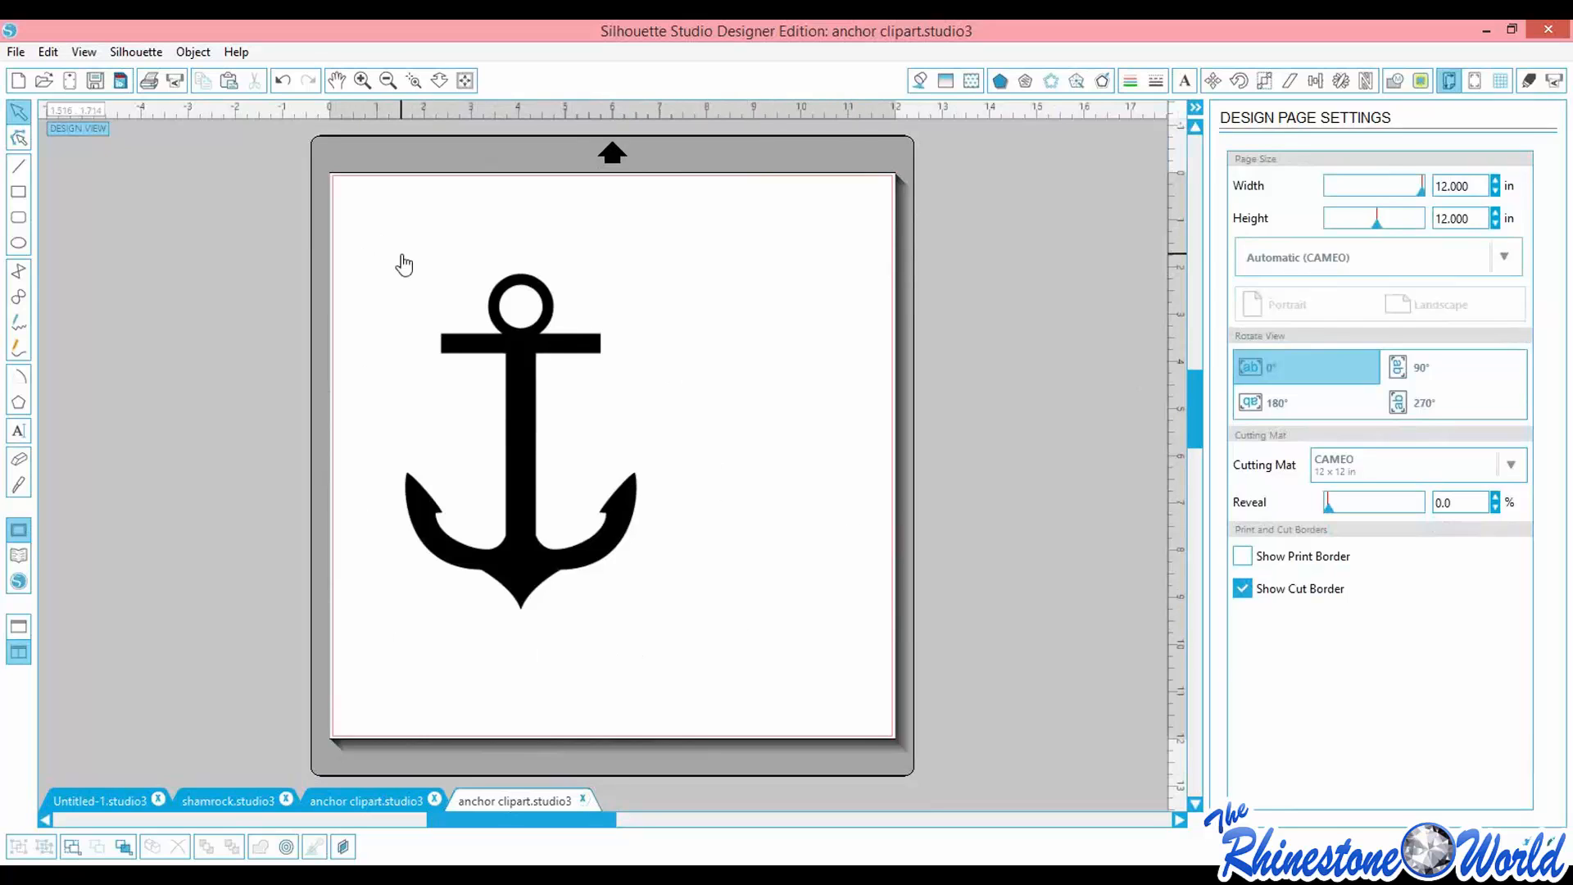
# Trace the anchor image inside a trace area about 7.9 in wide, with the high pass filter turned off
pyautogui.click(1421, 80)
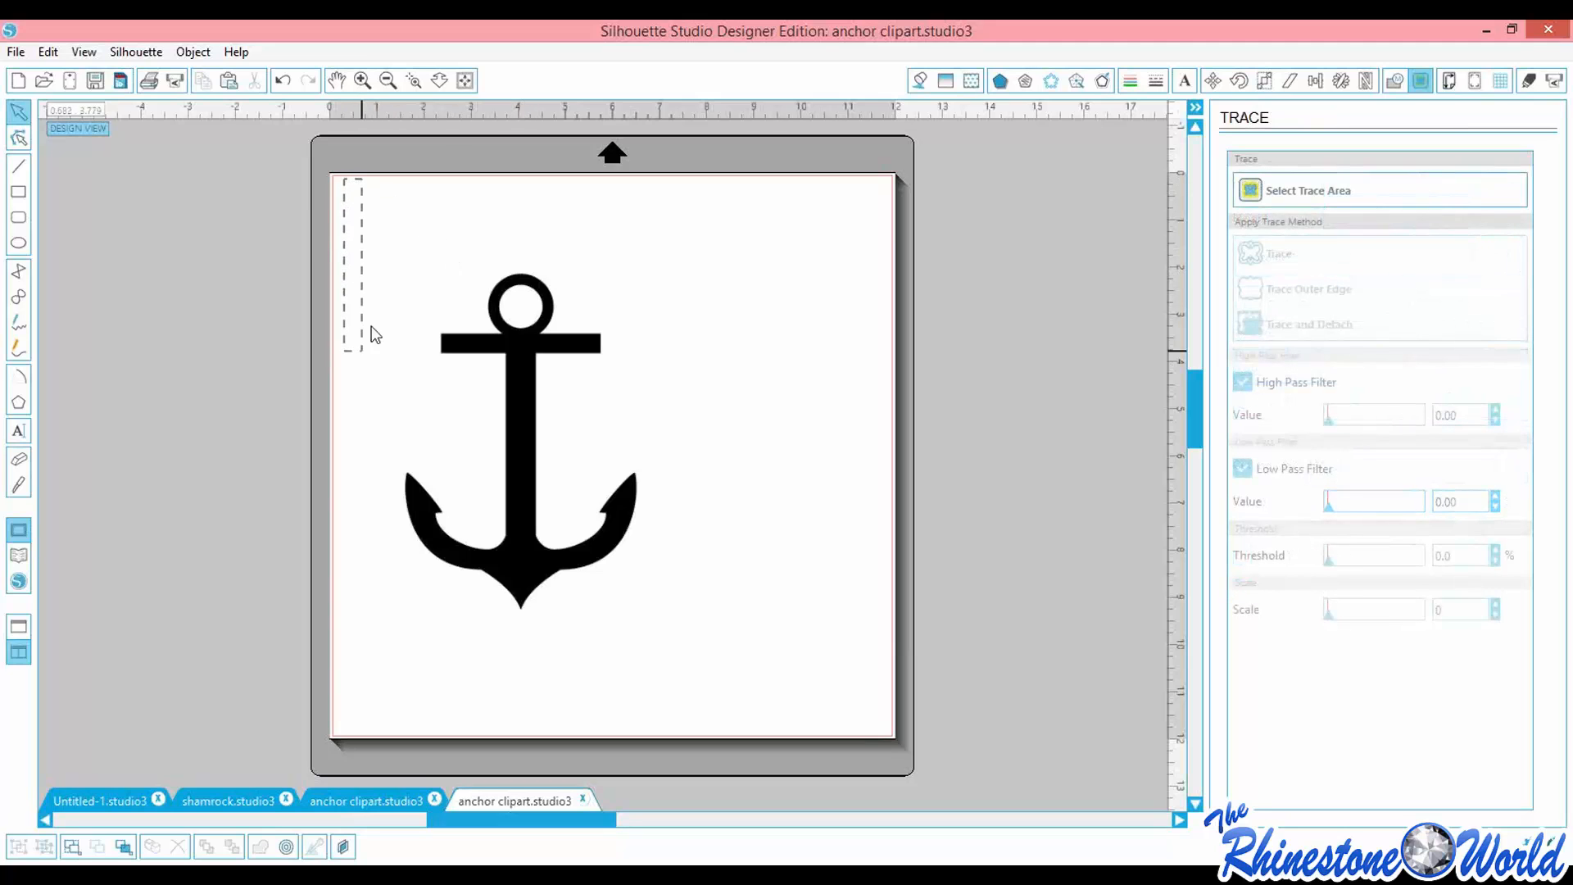
pyautogui.click(1299, 197)
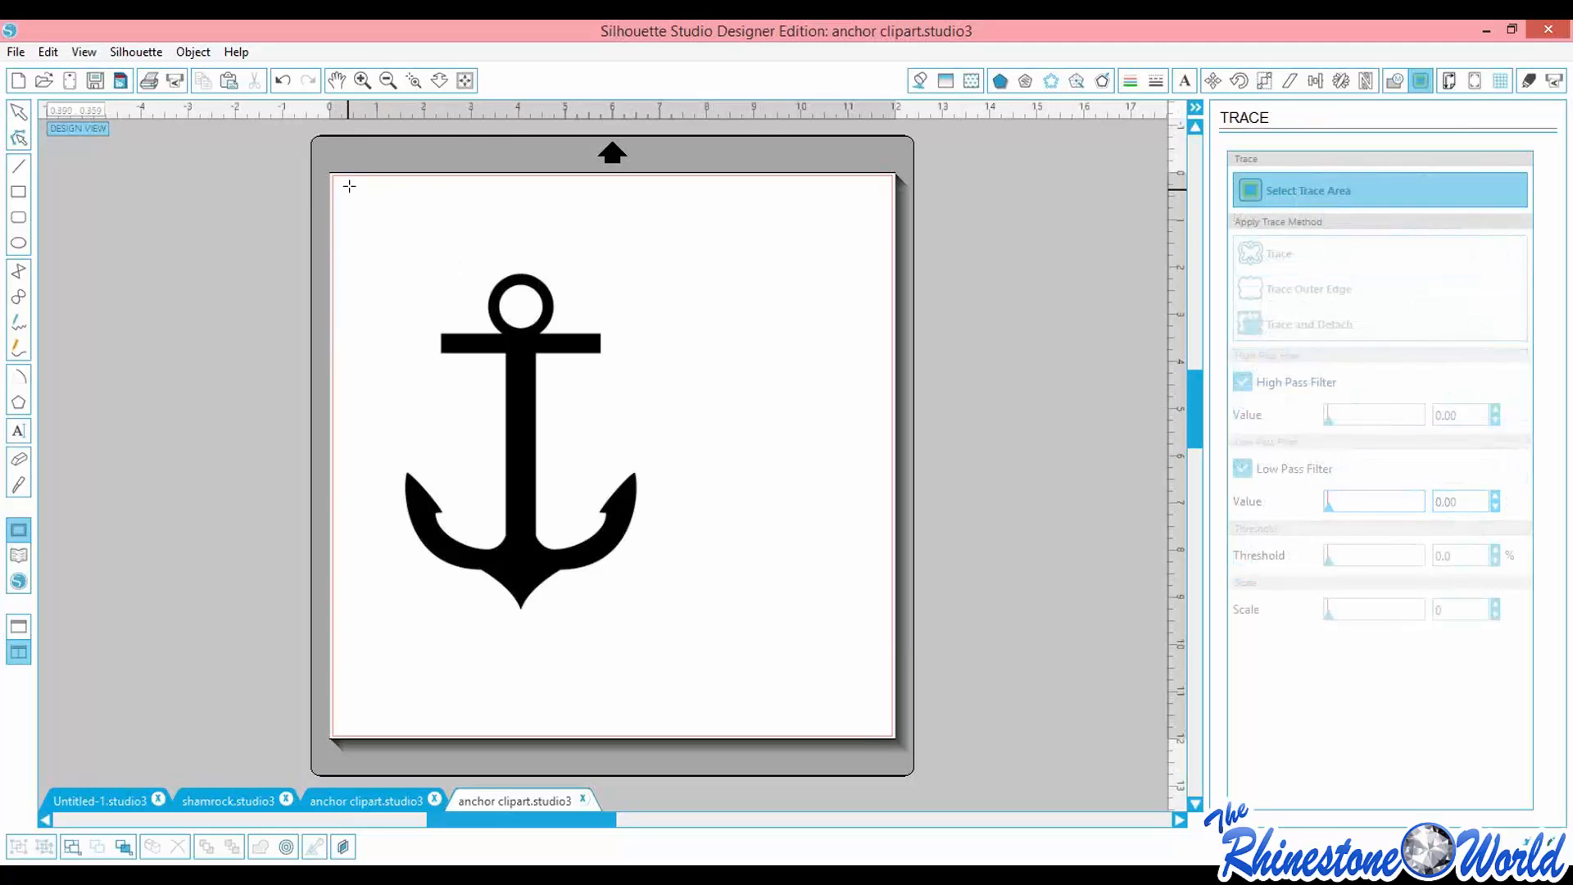
pyautogui.moveTo(349, 186)
pyautogui.mouseDown()
pyautogui.moveTo(362, 369)
pyautogui.moveTo(753, 696)
pyautogui.mouseUp()
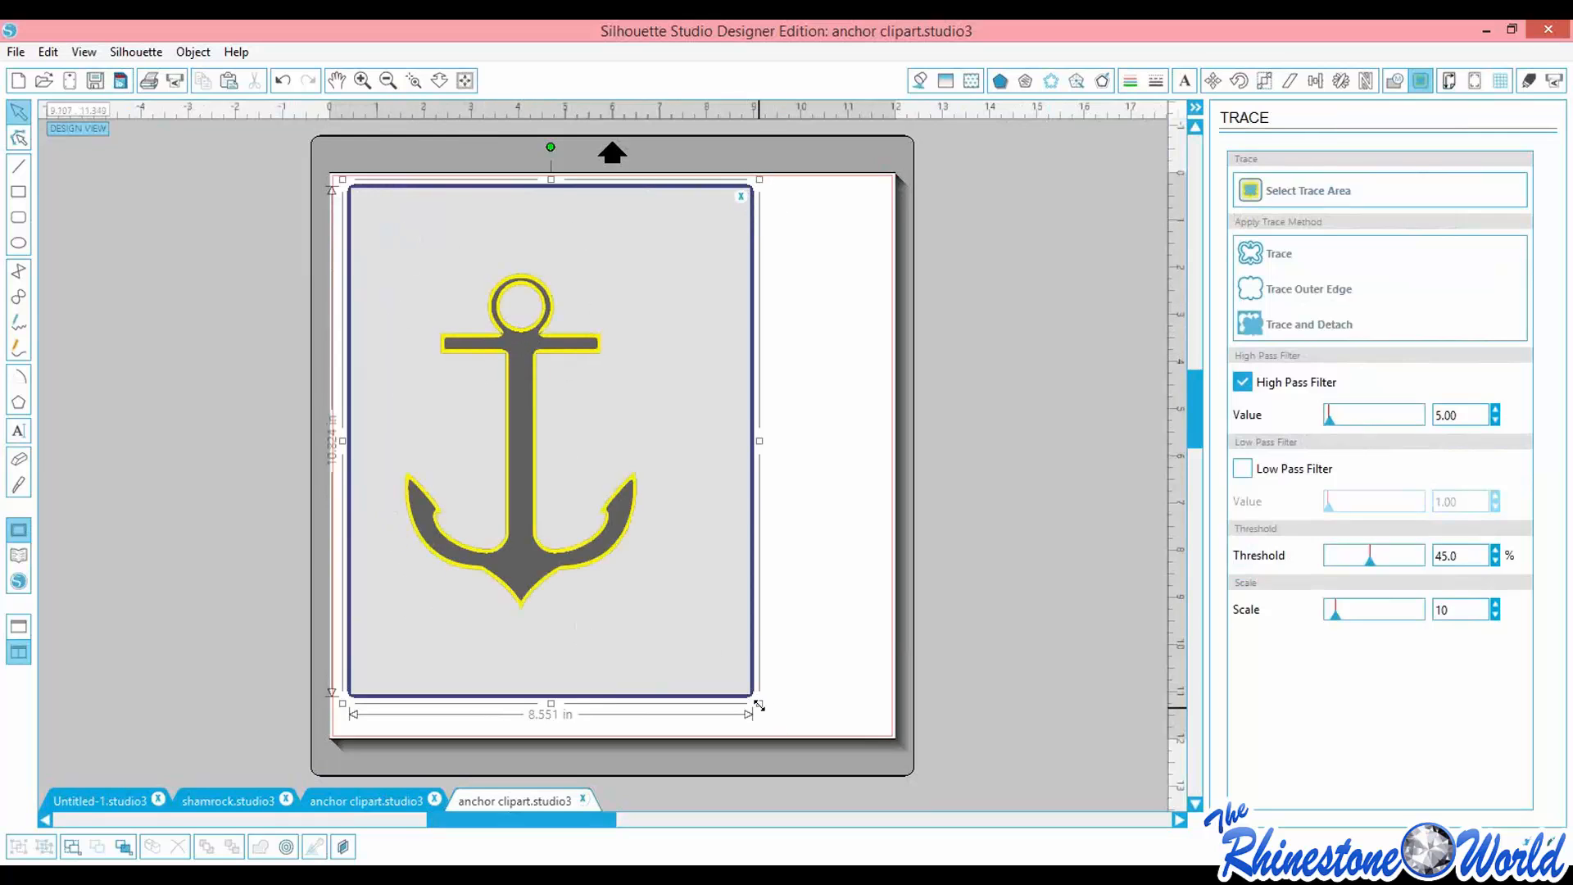
pyautogui.moveTo(760, 703); pyautogui.dragTo(731, 667)
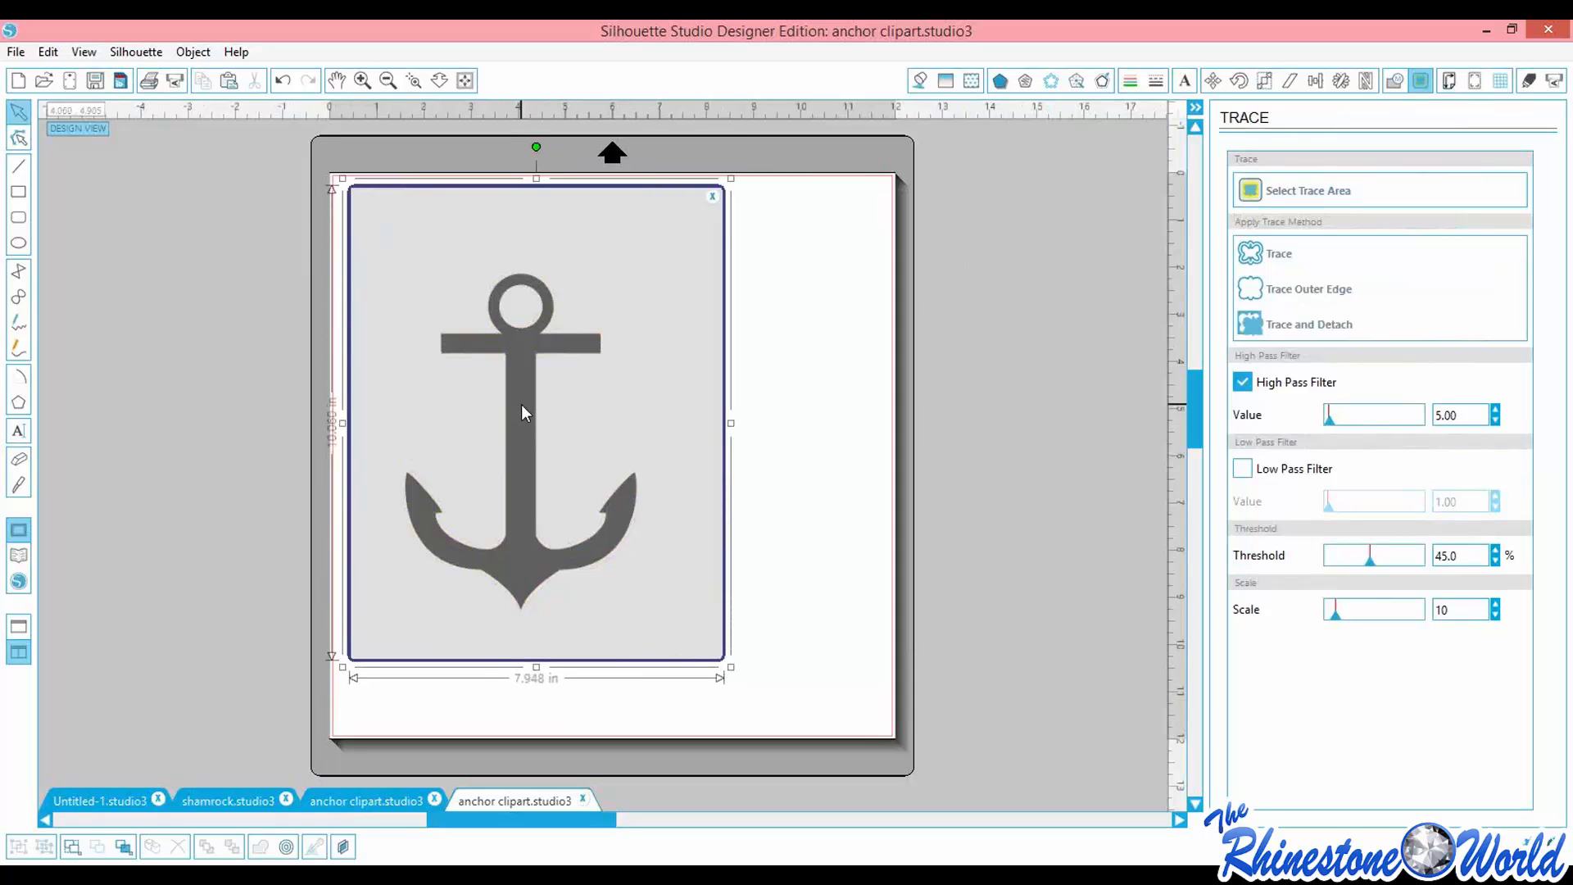
pyautogui.click(1245, 384)
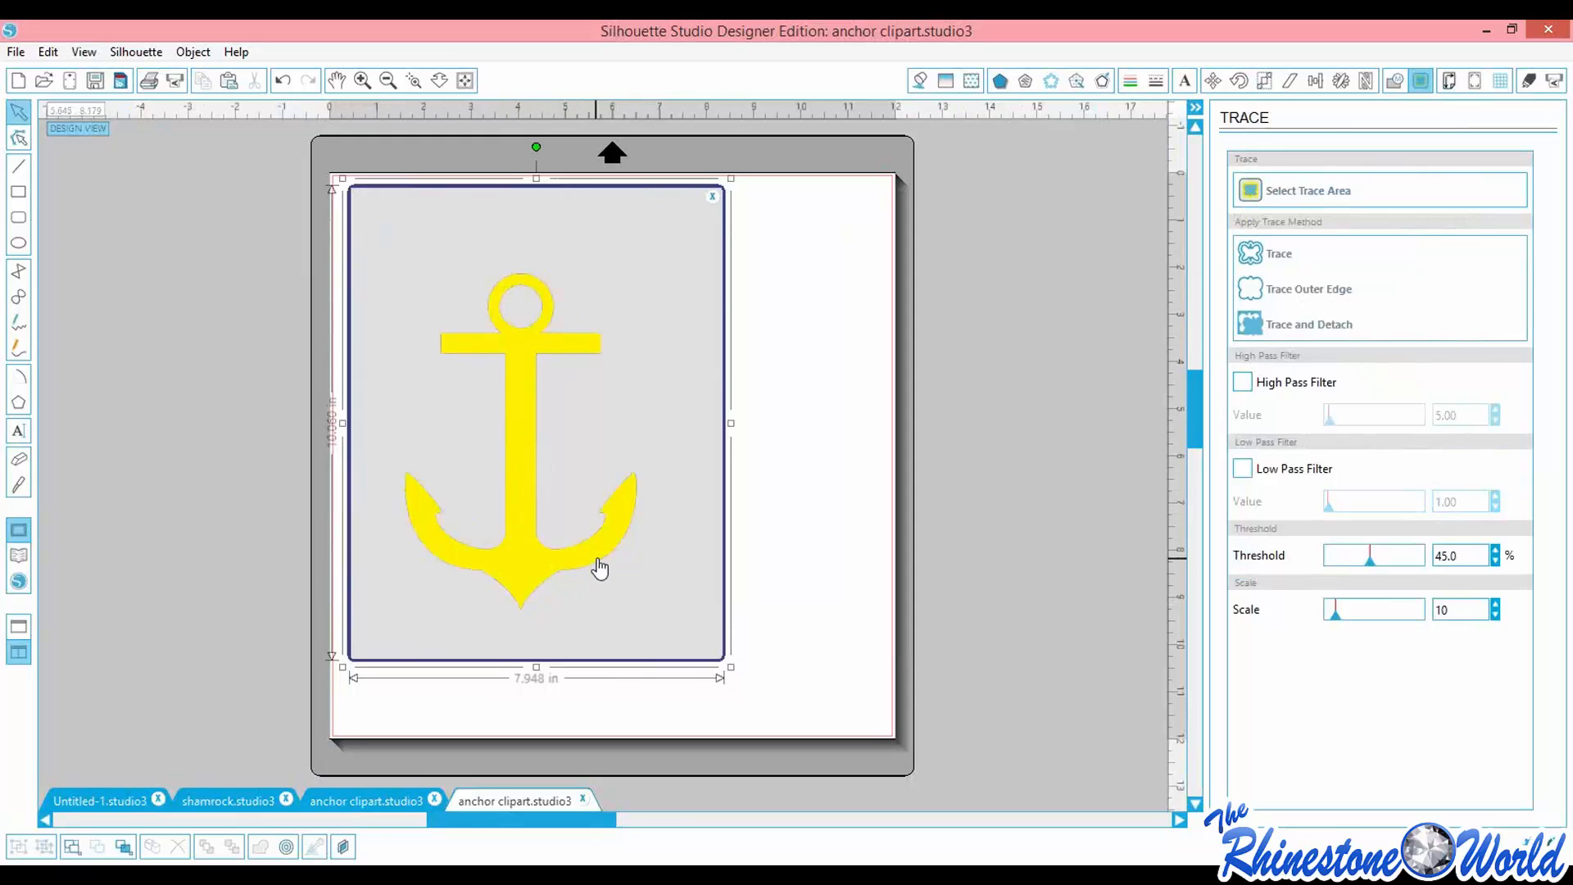
pyautogui.click(1255, 255)
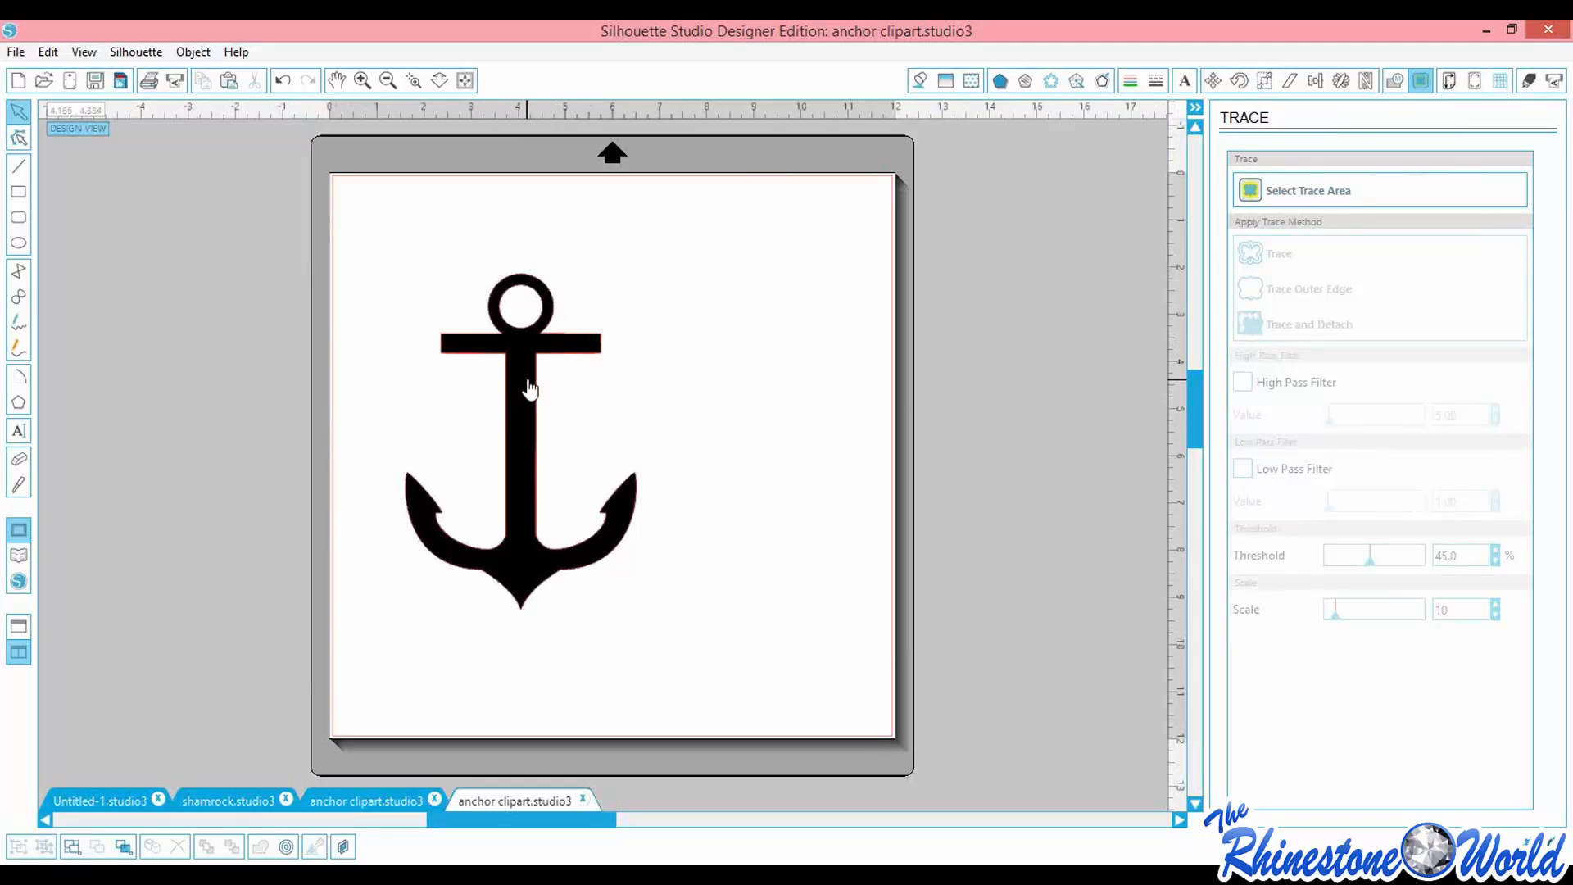
# Move the original anchor image off its trace, delete it, and reposition the traced outline in the page's upper left area
pyautogui.moveTo(527, 385)
pyautogui.mouseDown()
pyautogui.moveTo(680, 451)
pyautogui.moveTo(823, 377)
pyautogui.mouseUp()
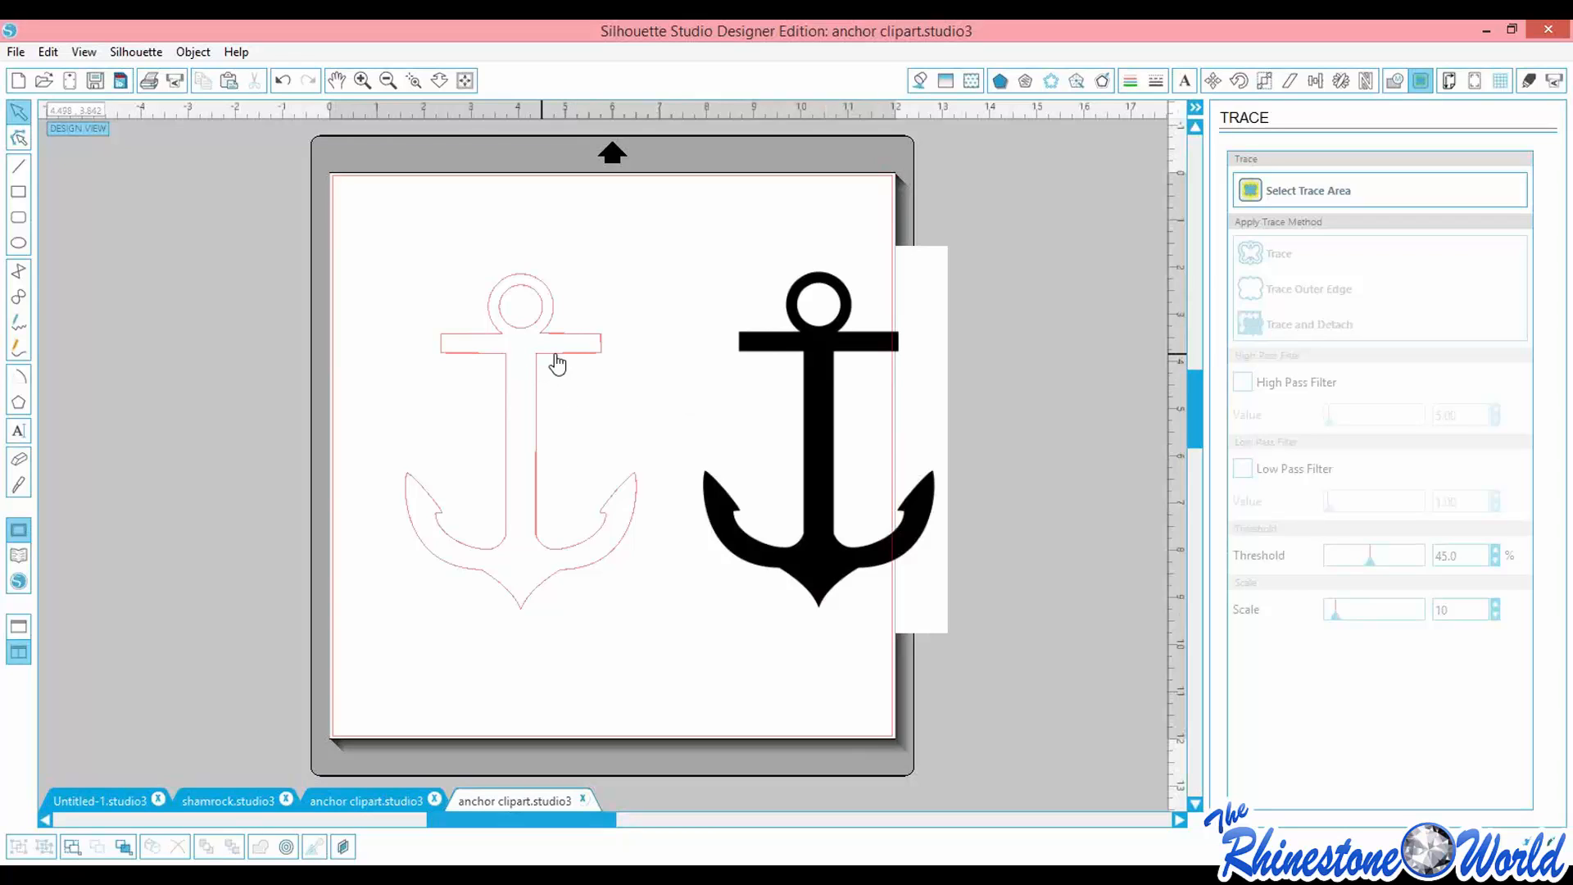
pyautogui.click(814, 352)
pyautogui.press('Delete')
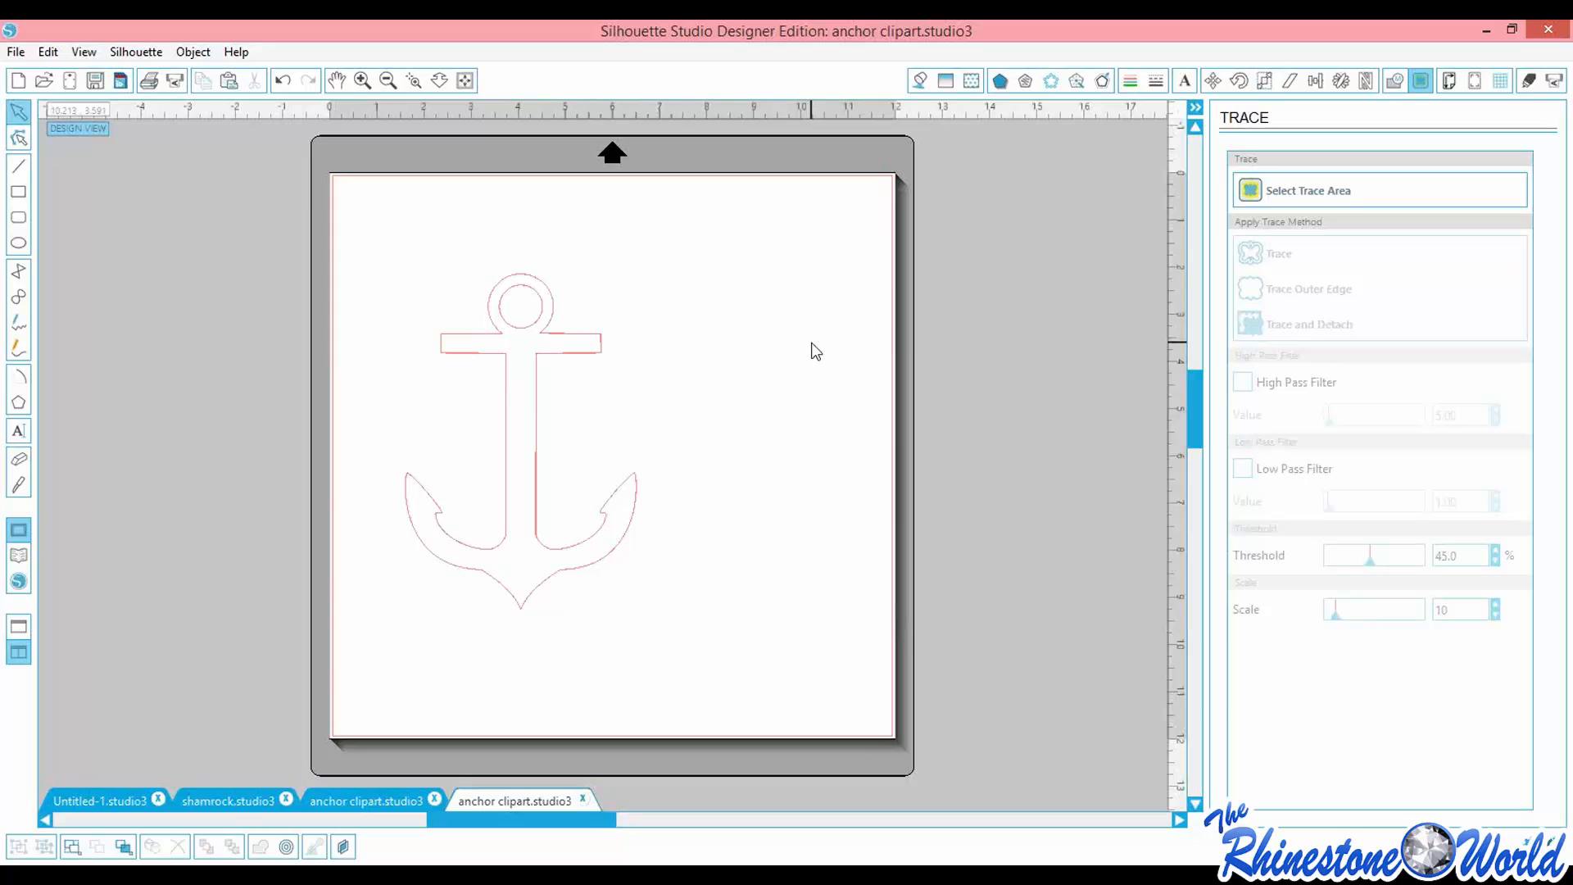
pyautogui.moveTo(537, 361); pyautogui.dragTo(518, 289)
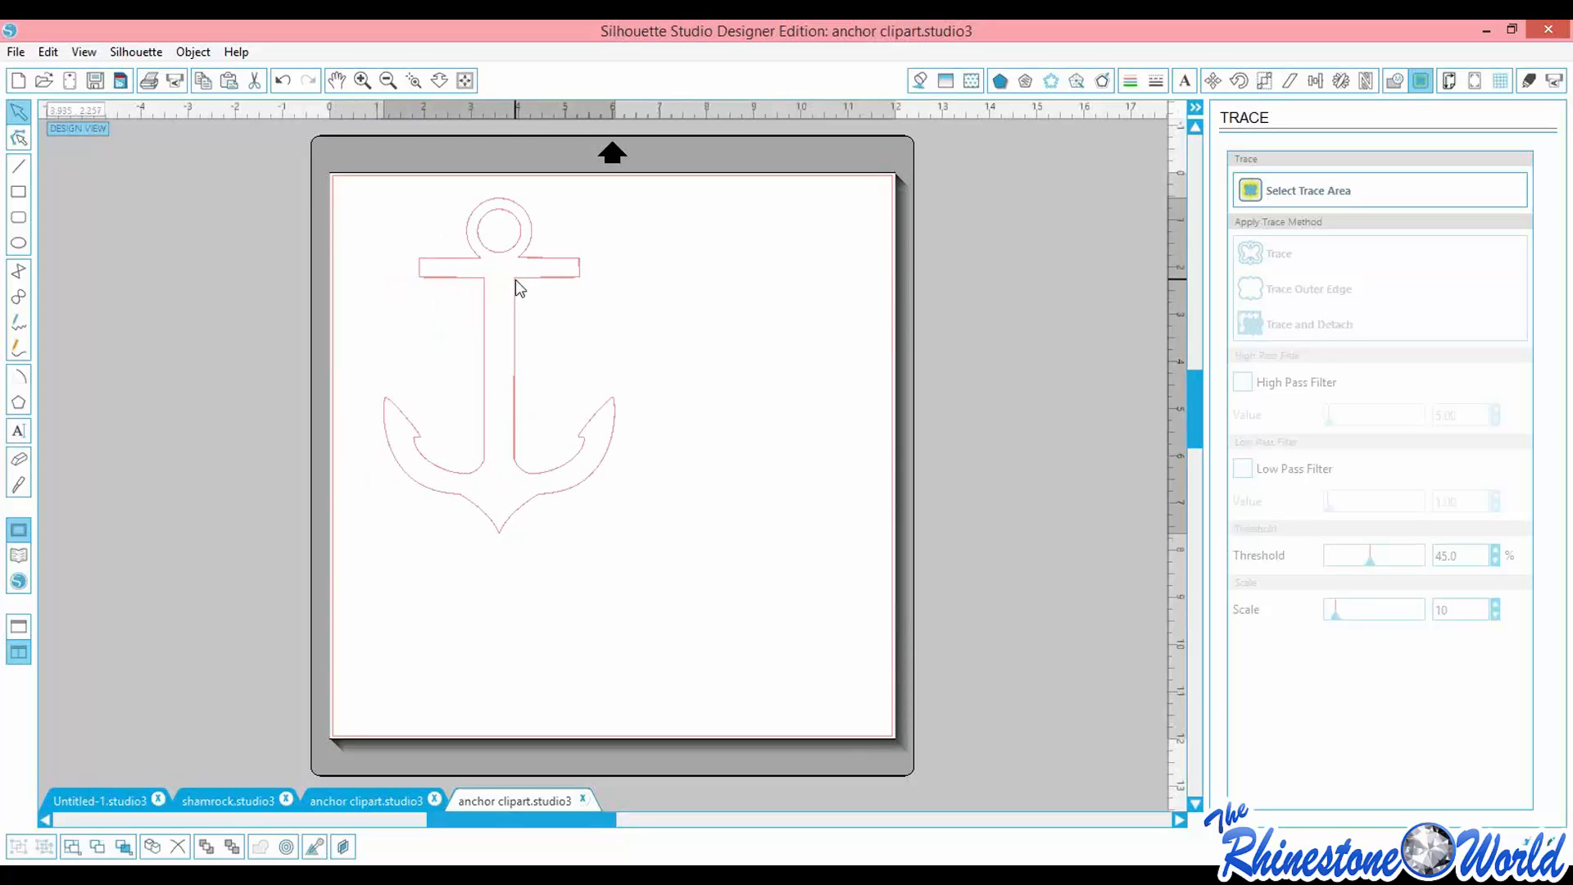
pyautogui.moveTo(534, 483)
pyautogui.mouseDown()
pyautogui.moveTo(551, 474)
pyautogui.moveTo(517, 500)
pyautogui.mouseUp()
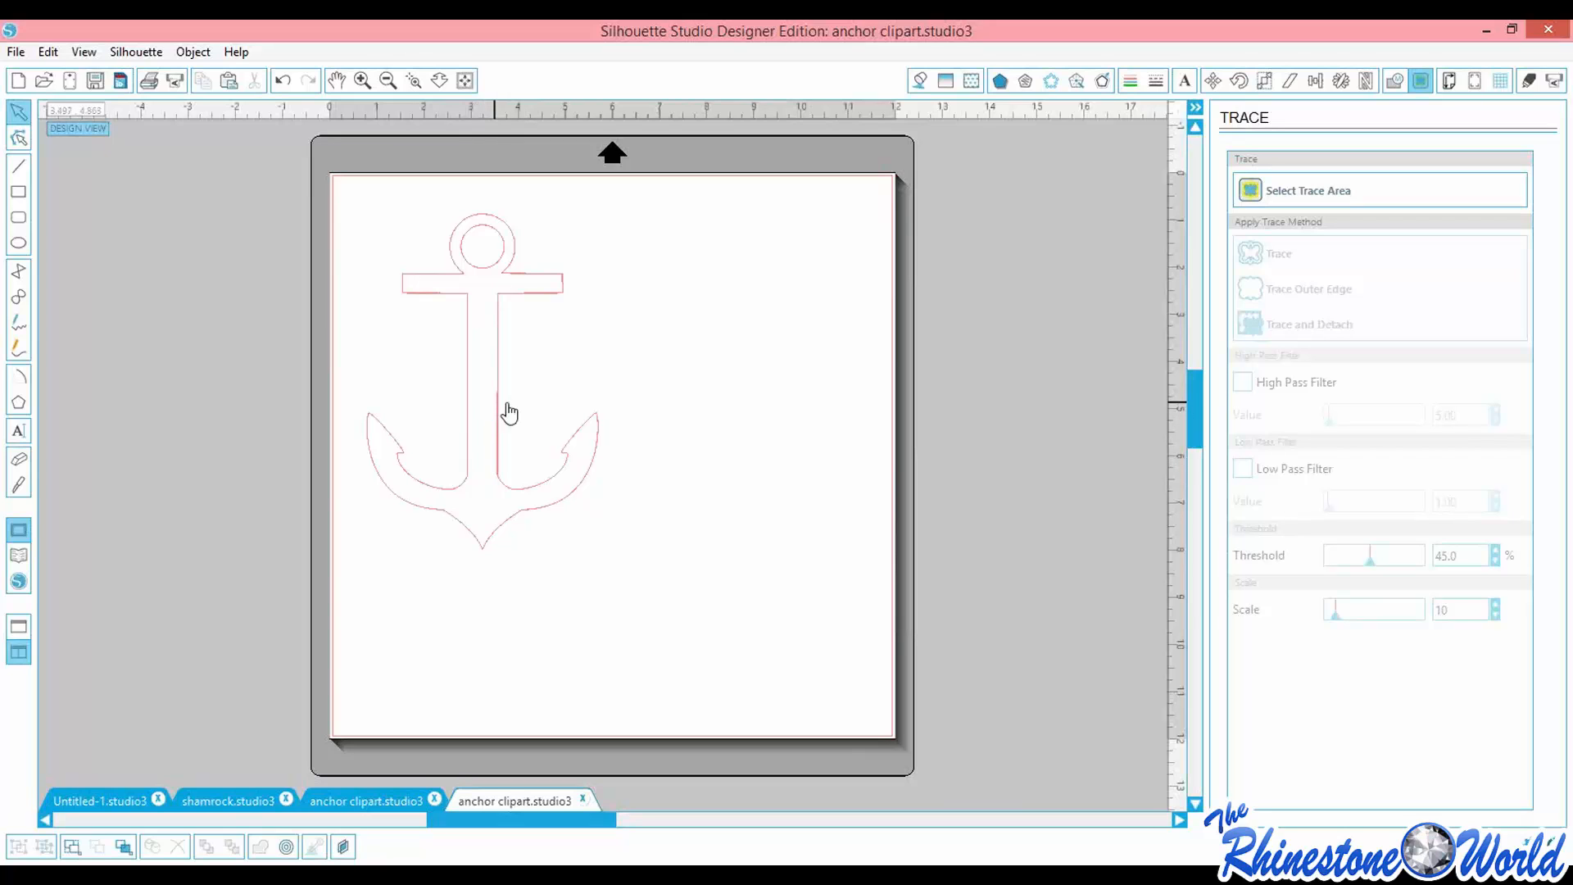
# Fill the traced anchor outline with light blue
pyautogui.click(921, 82)
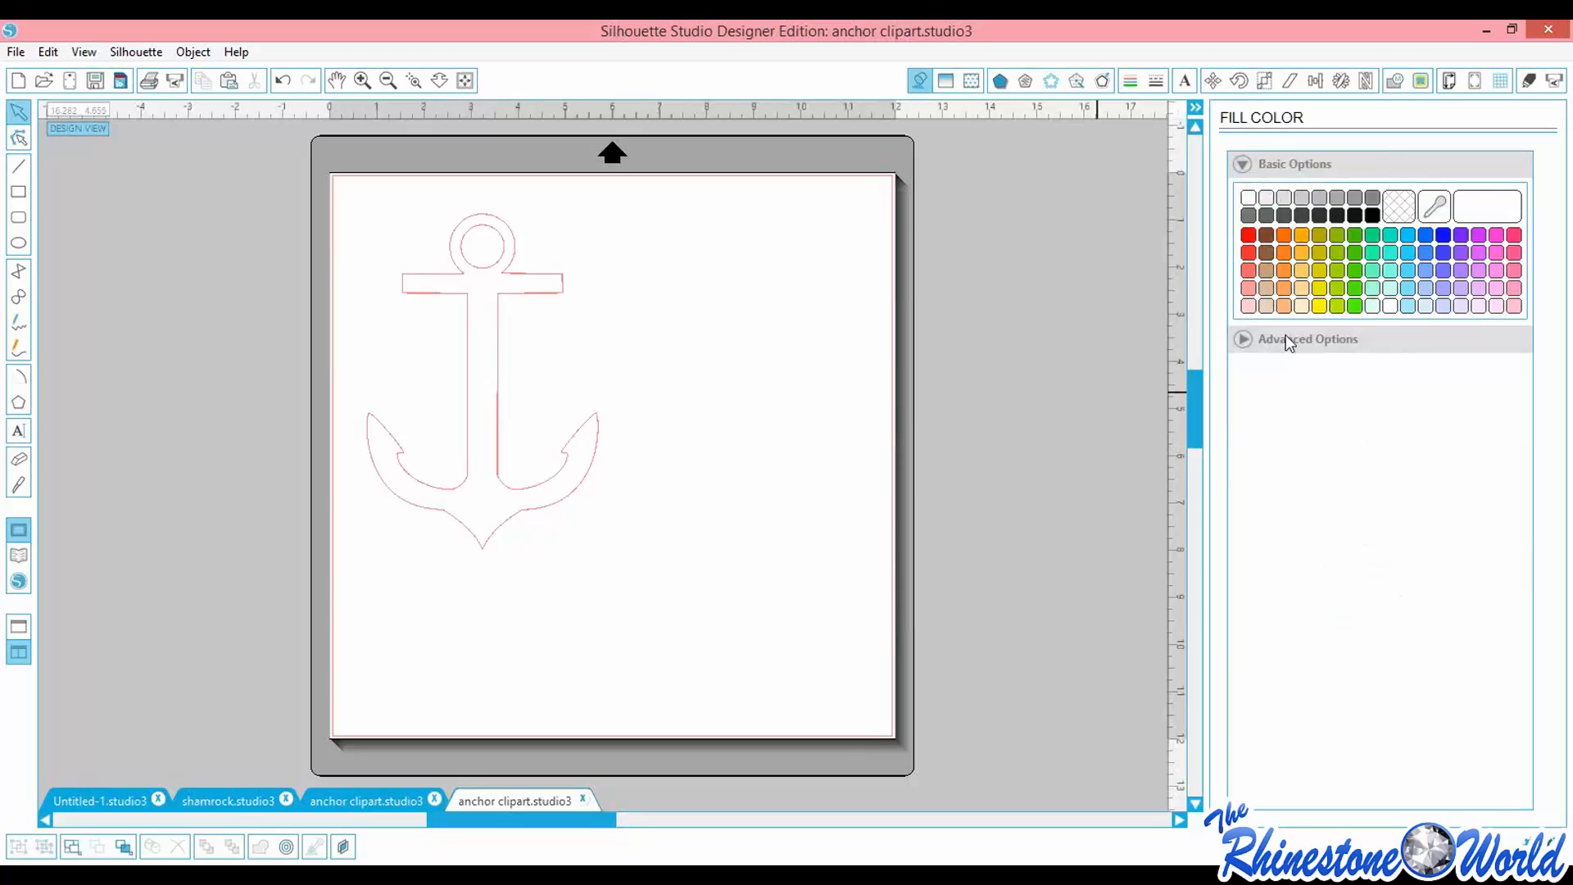
pyautogui.click(1408, 305)
pyautogui.click(504, 348)
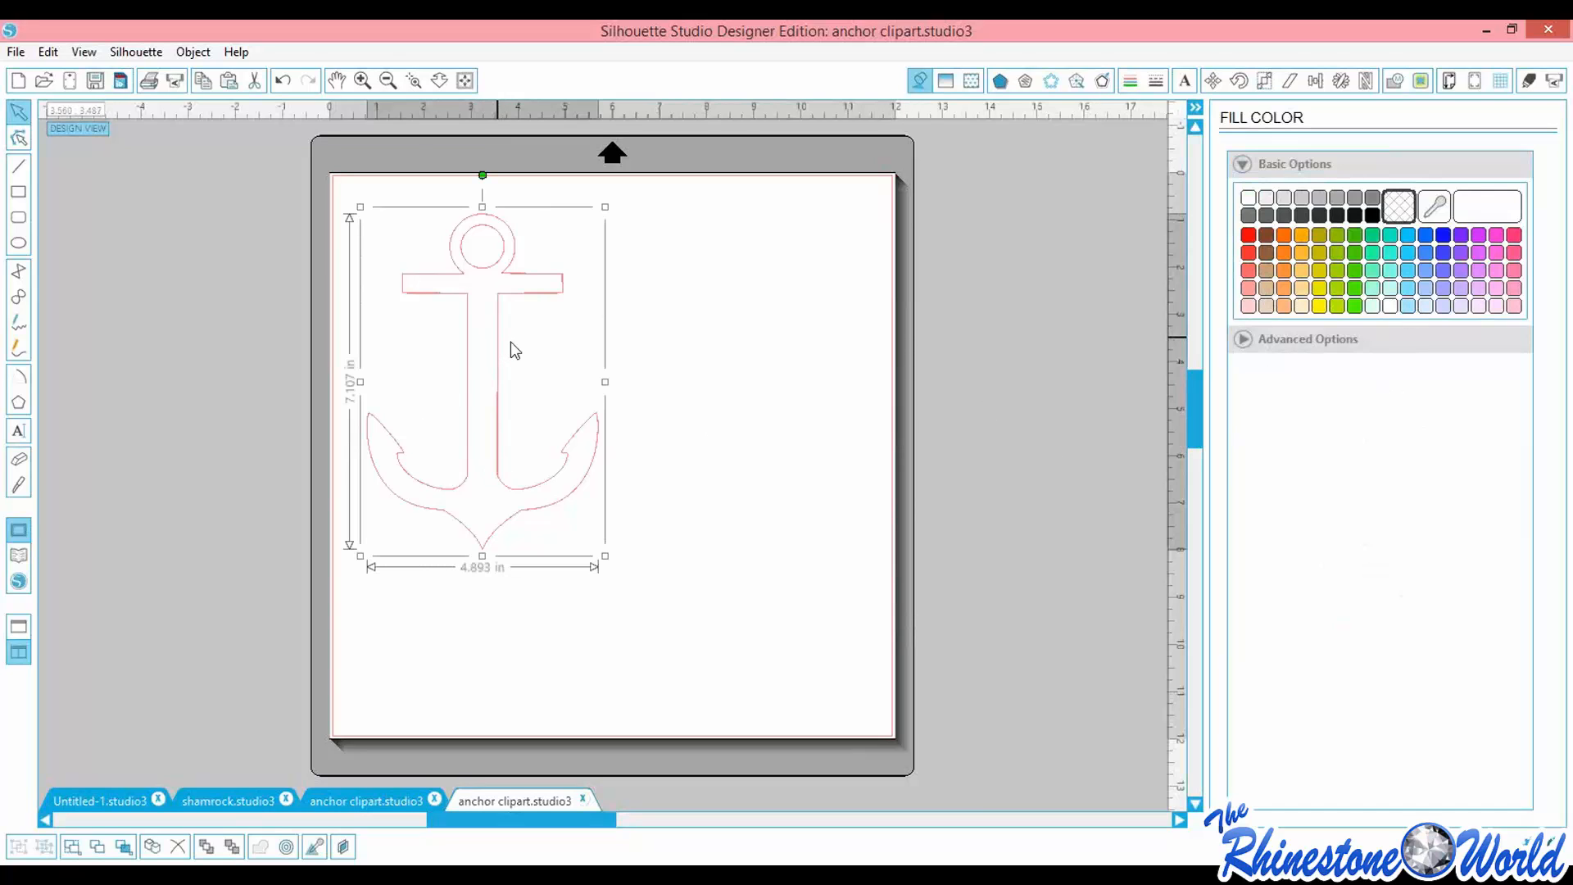
pyautogui.click(1407, 305)
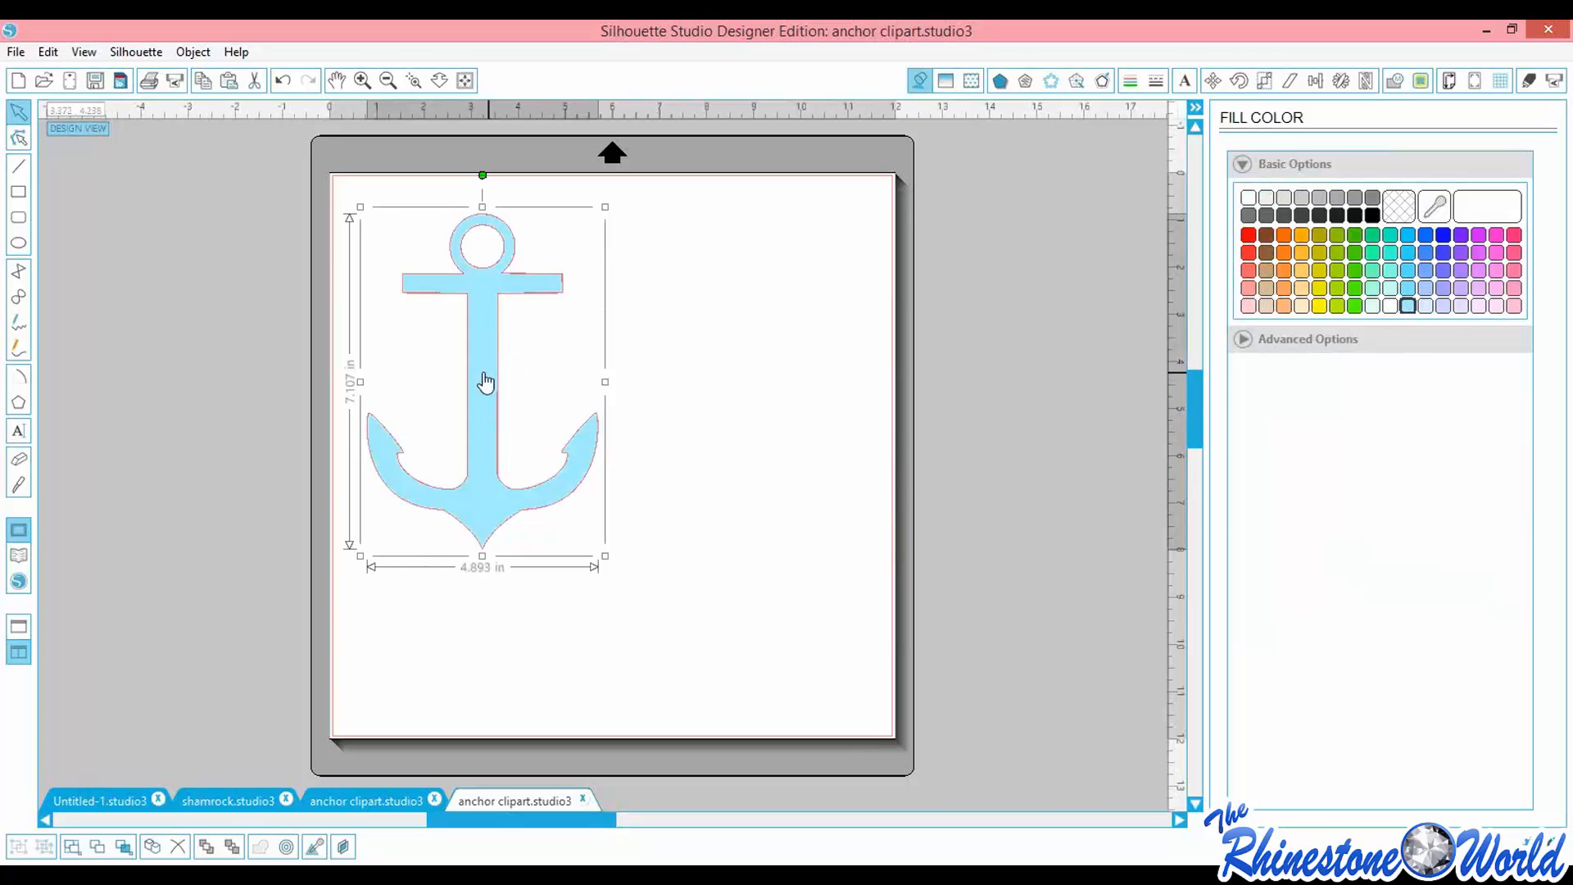
# Enlarge the blue anchor proportionally to about 5.66 by 8.22 in and position it in the left half of the page
pyautogui.moveTo(485, 382); pyautogui.dragTo(463, 363)
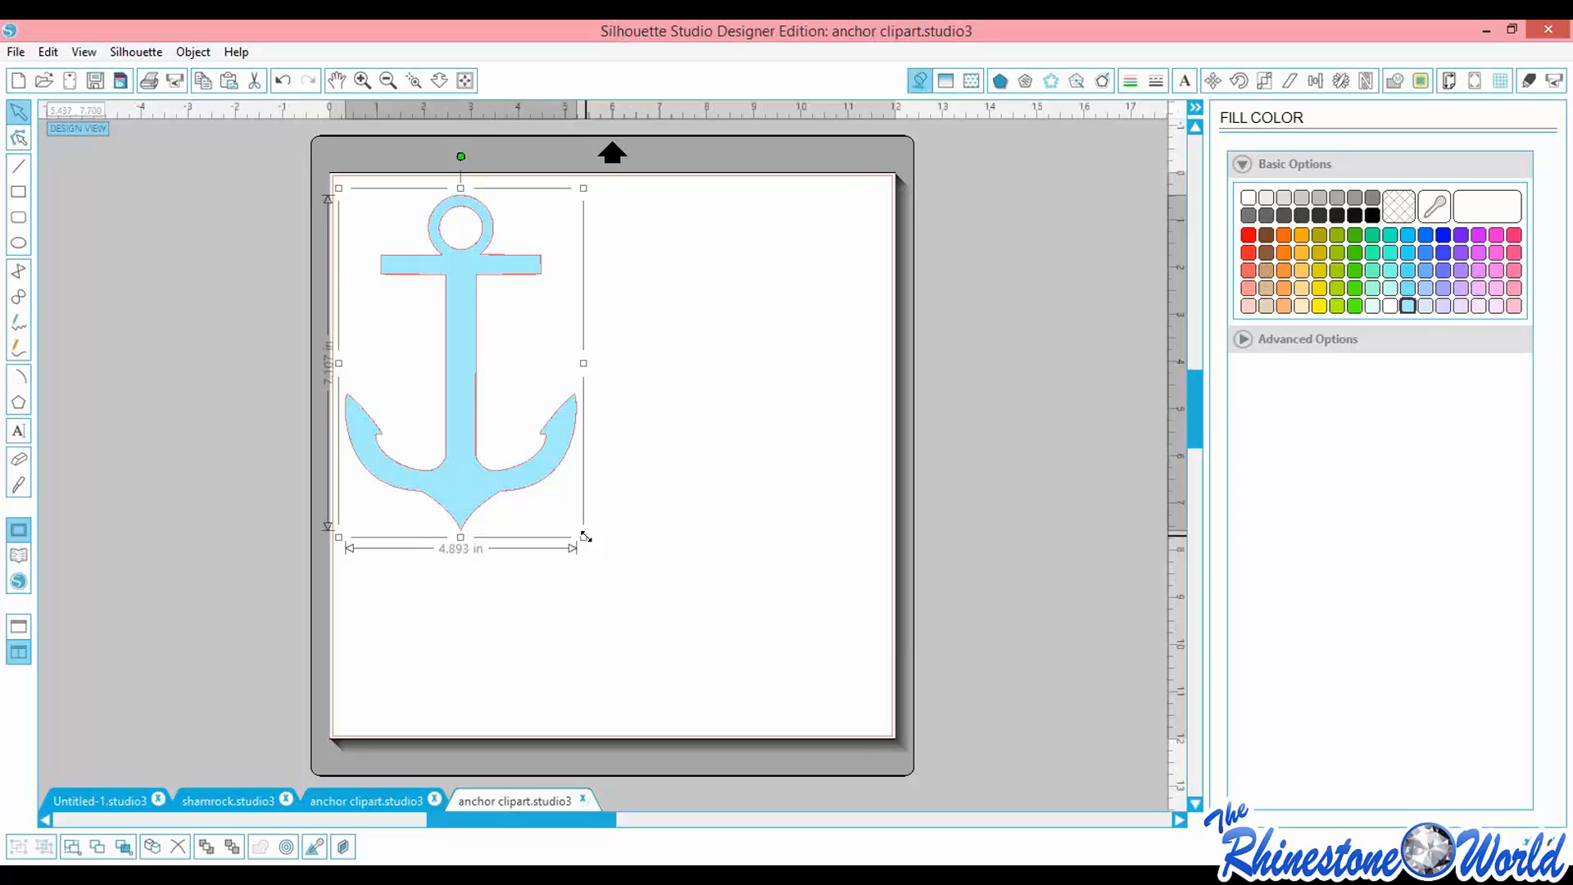
pyautogui.moveTo(584, 538); pyautogui.dragTo(620, 589)
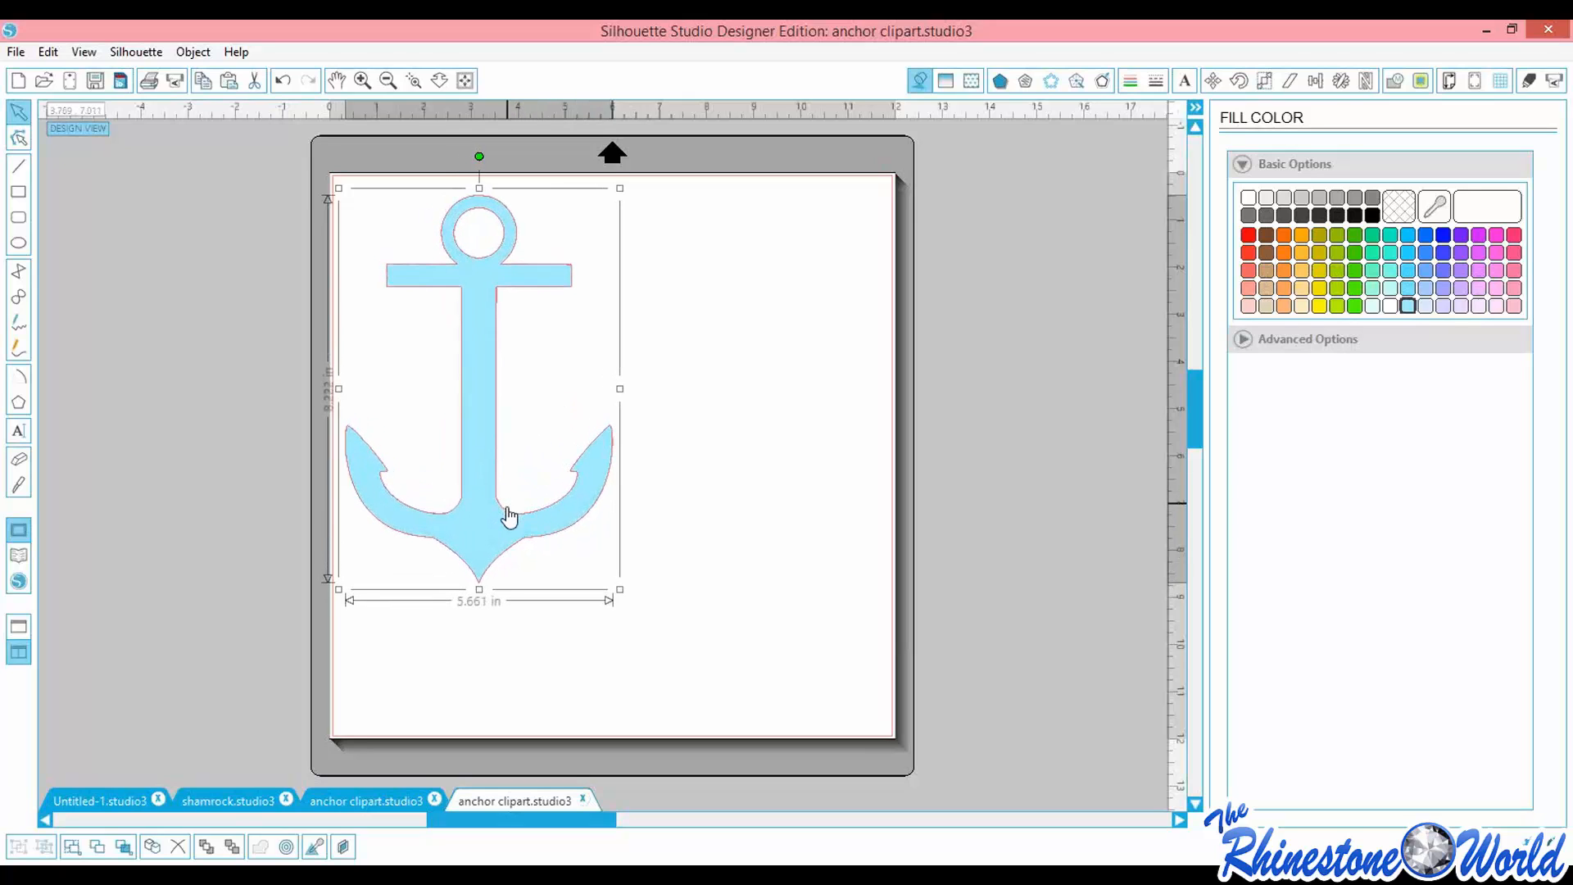
pyautogui.moveTo(511, 520); pyautogui.dragTo(540, 541)
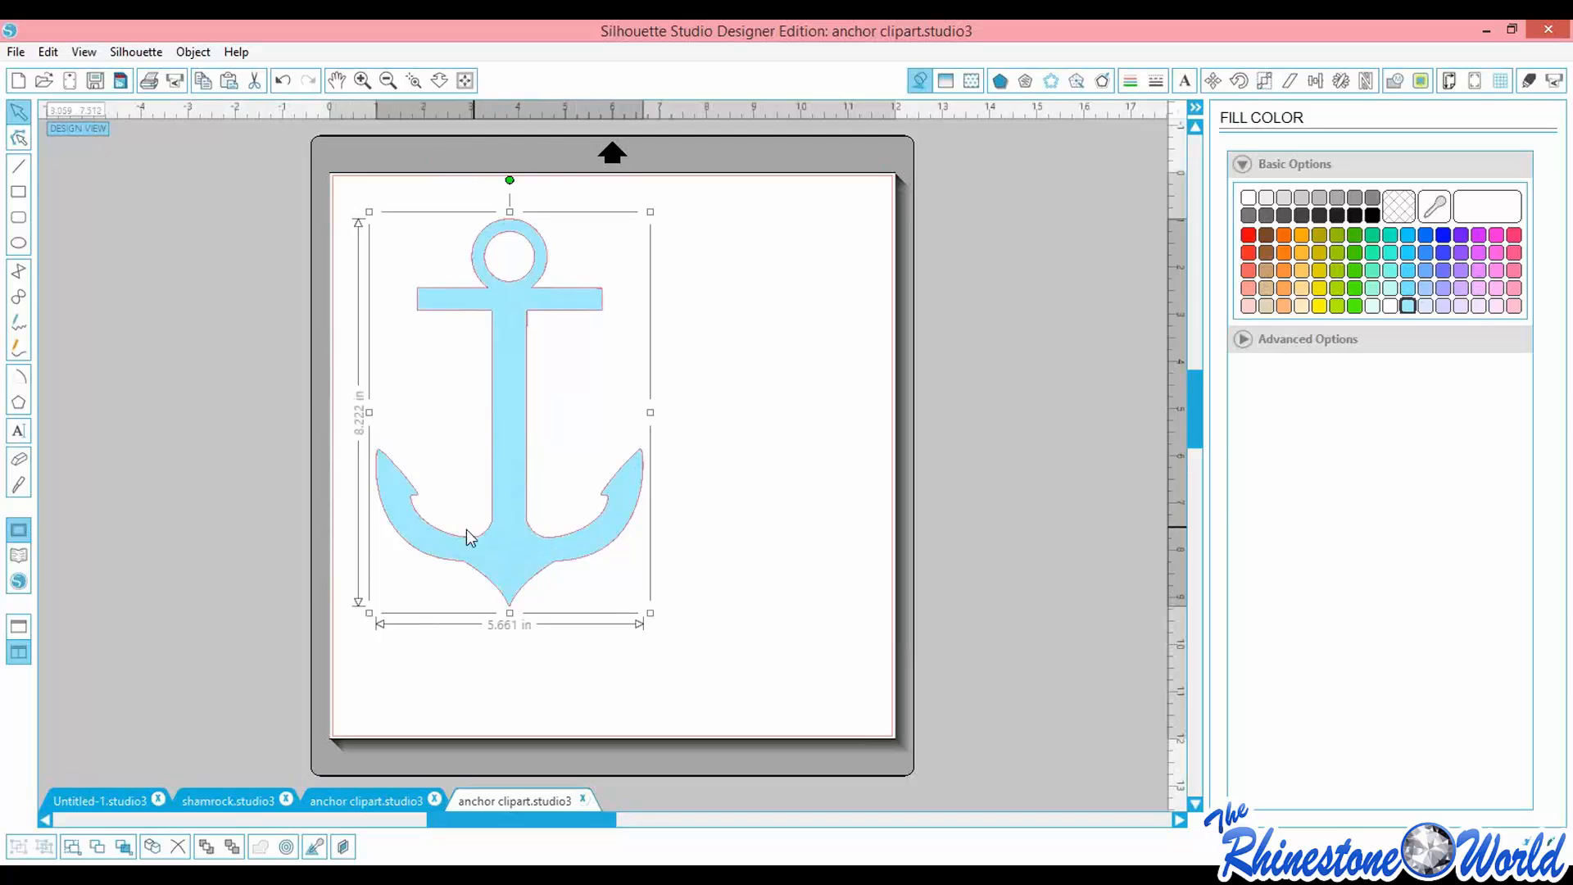
# Add a 0.125 in round offset around the blue anchor and apply the Edge rhinestone effect with 10ss stones to it
pyautogui.click(1053, 82)
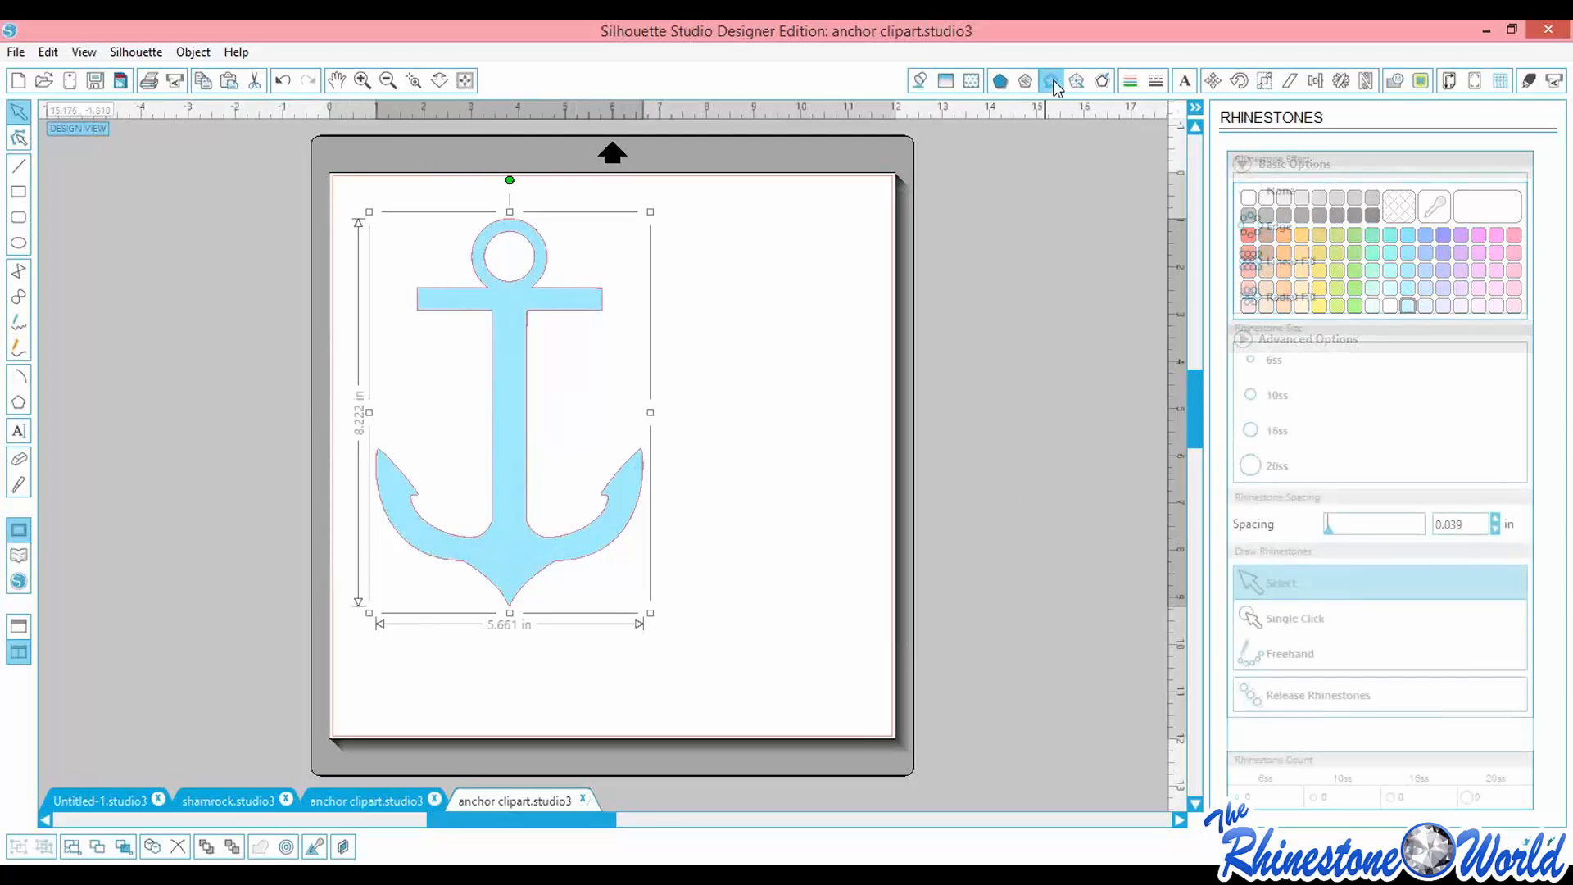
pyautogui.click(1103, 81)
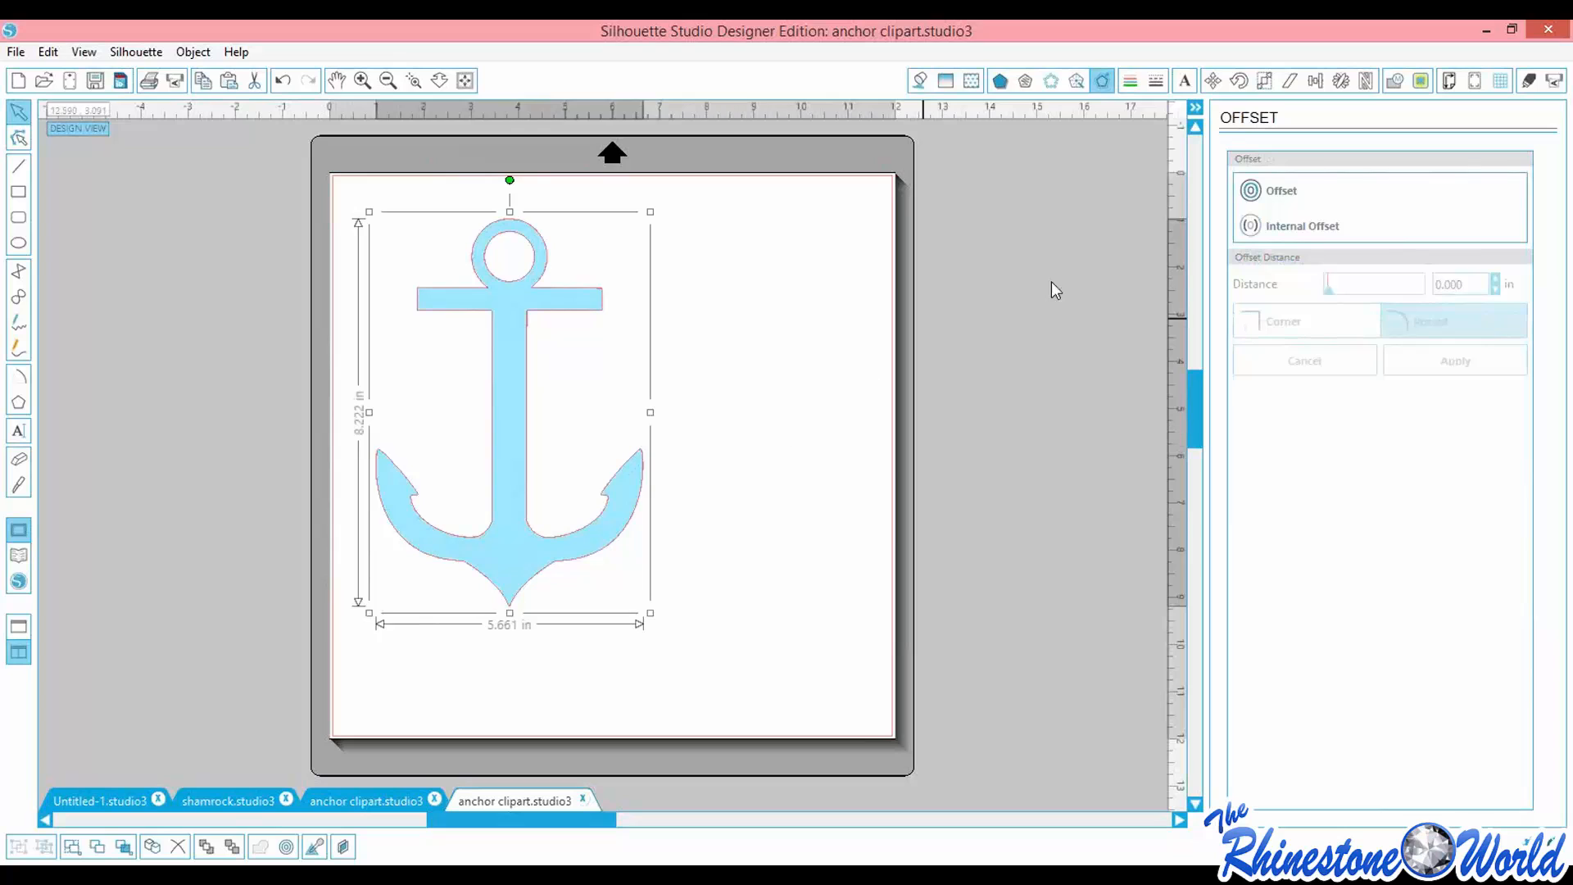
pyautogui.click(1274, 192)
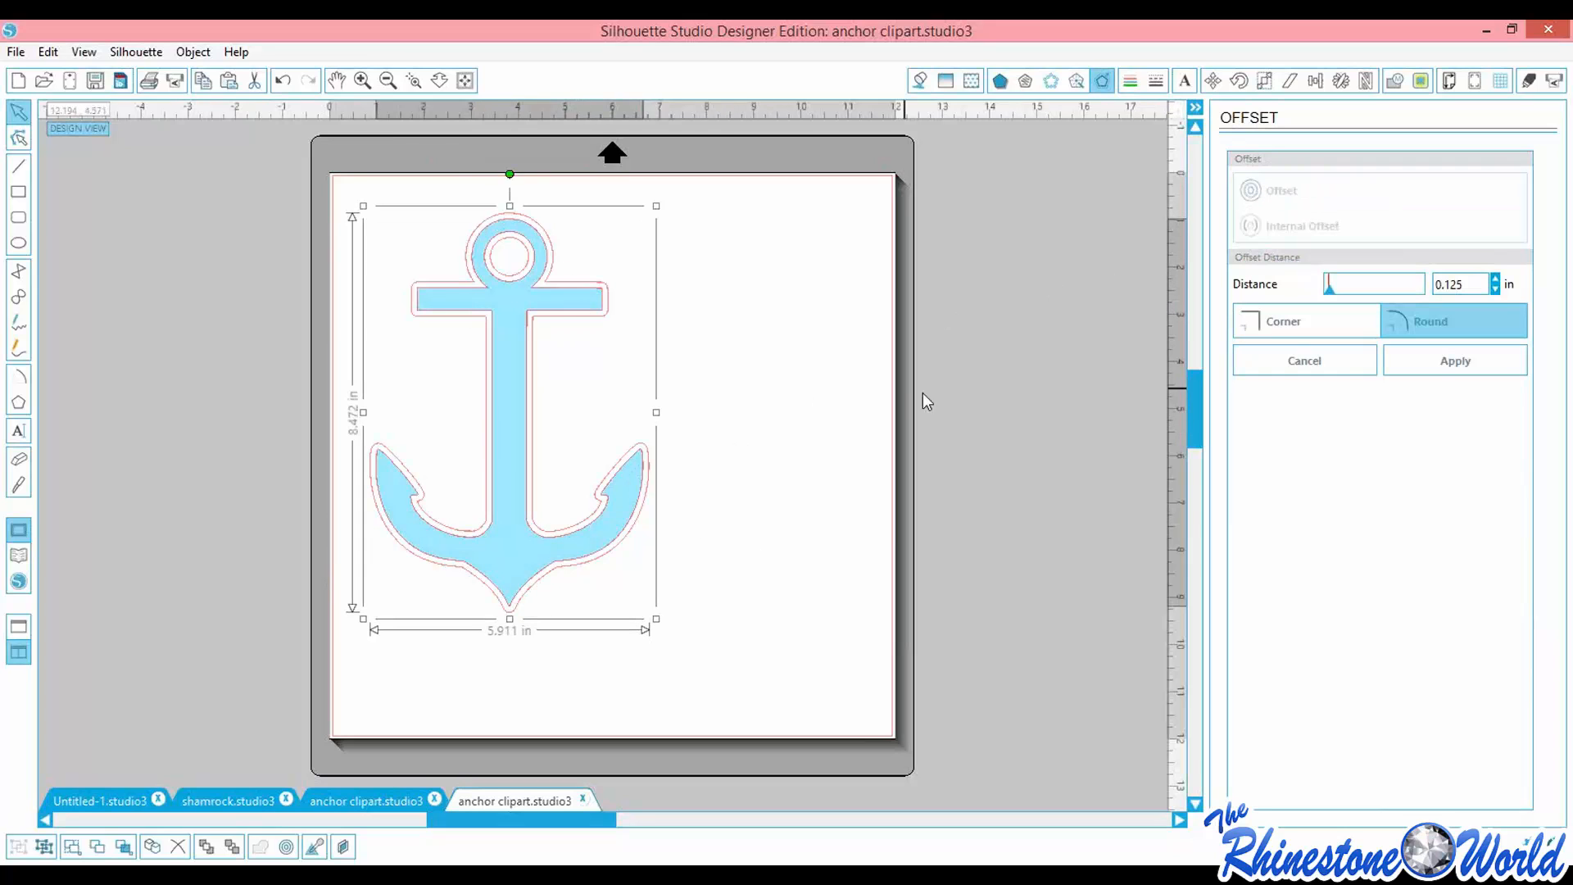
pyautogui.click(1052, 81)
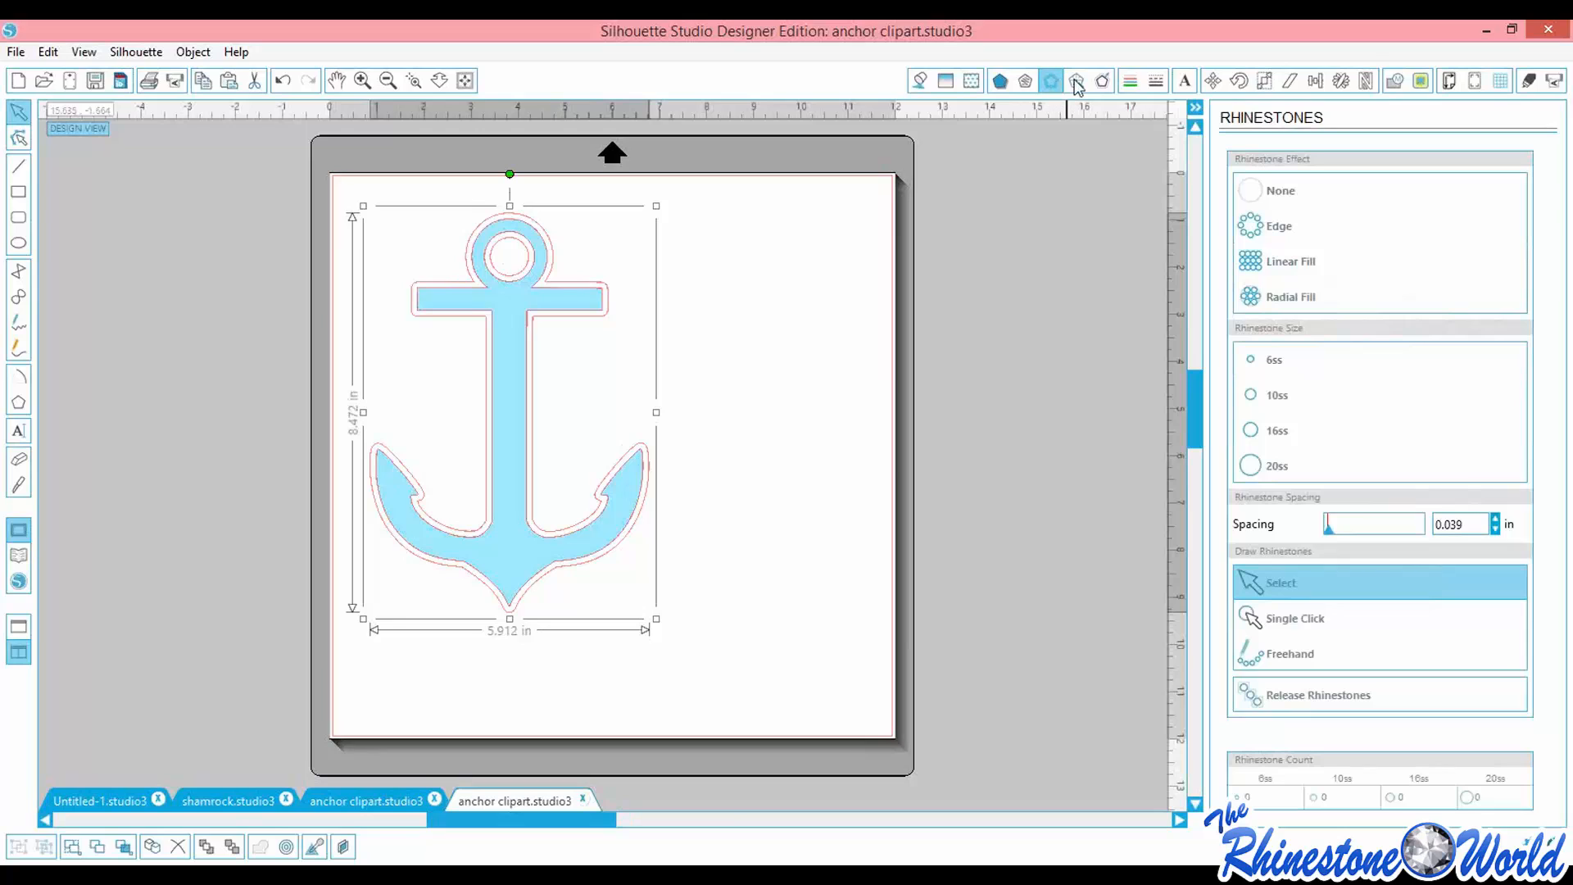
pyautogui.click(1274, 230)
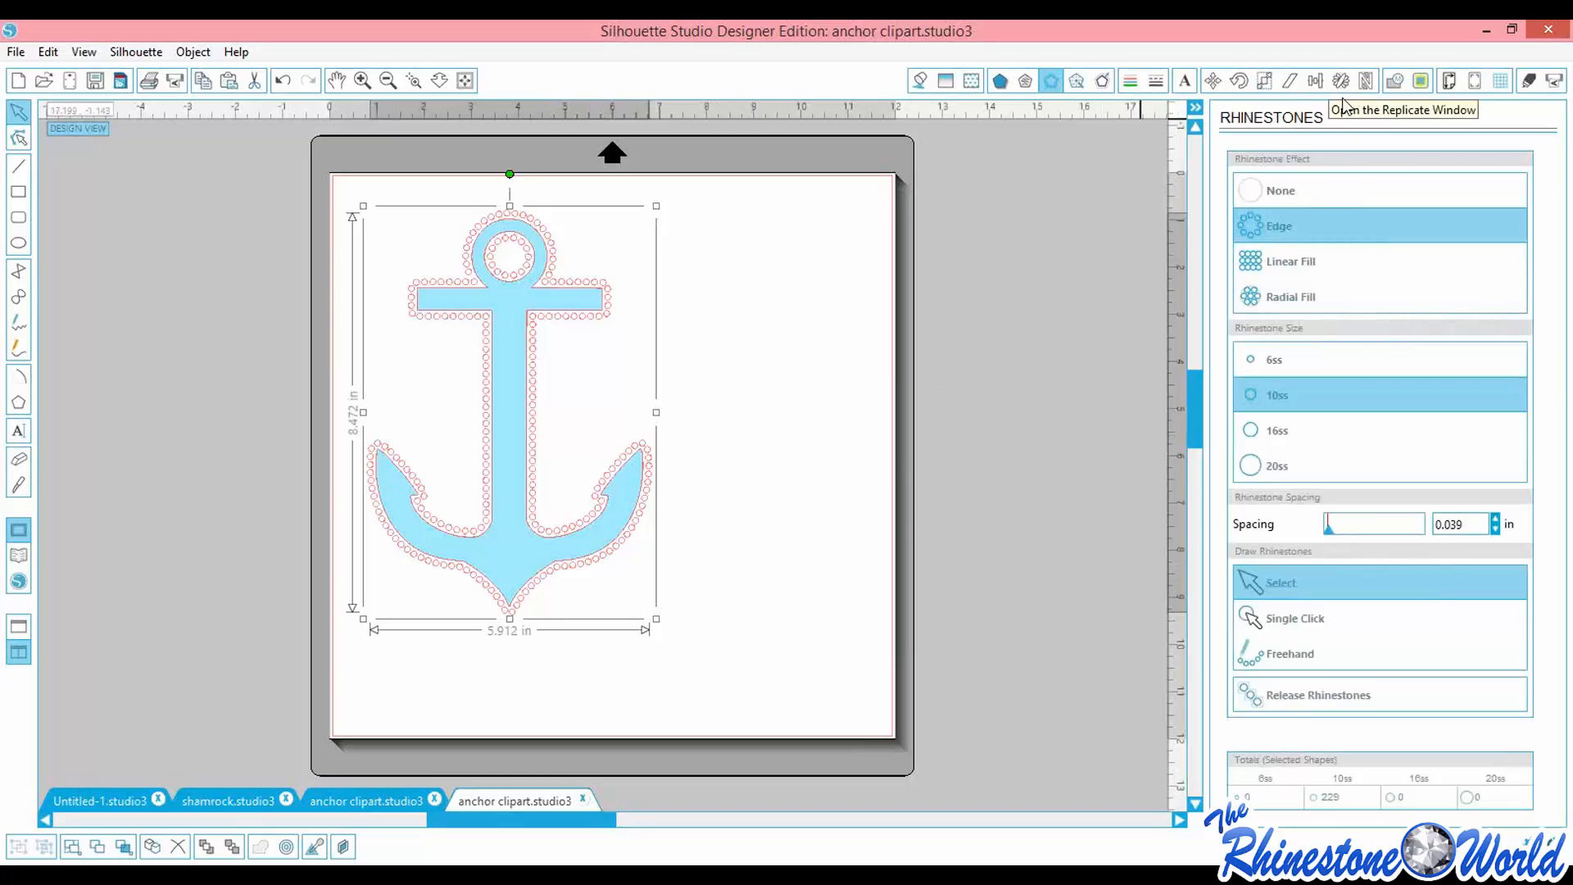
# Select the blue anchor together with its rhinestone outline and delete both from the page
pyautogui.moveTo(698, 646); pyautogui.dragTo(742, 672)
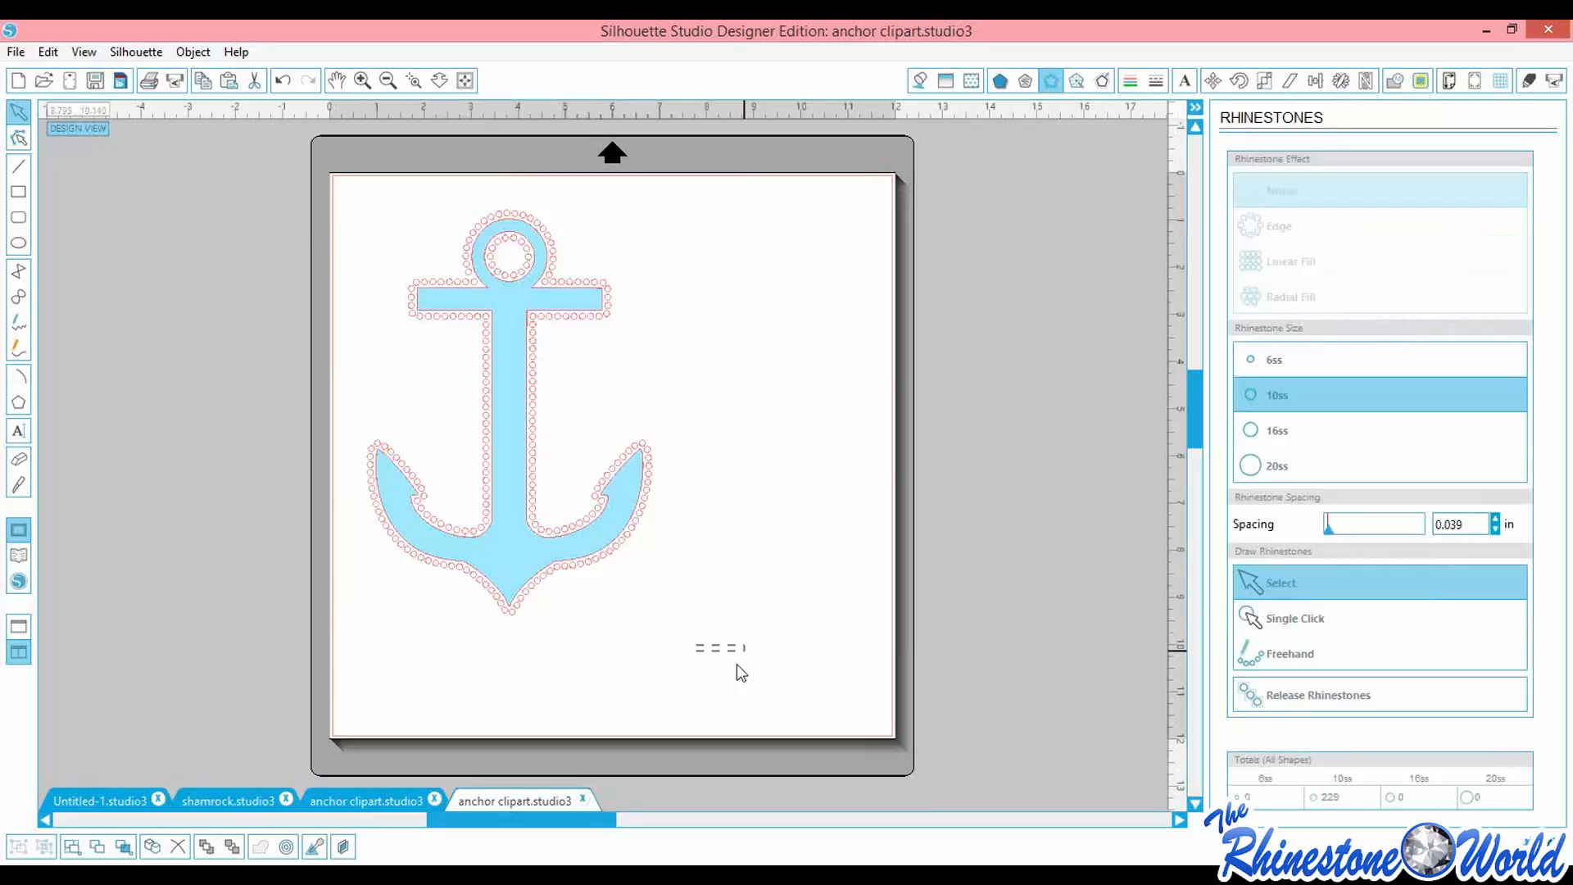
pyautogui.click(529, 560)
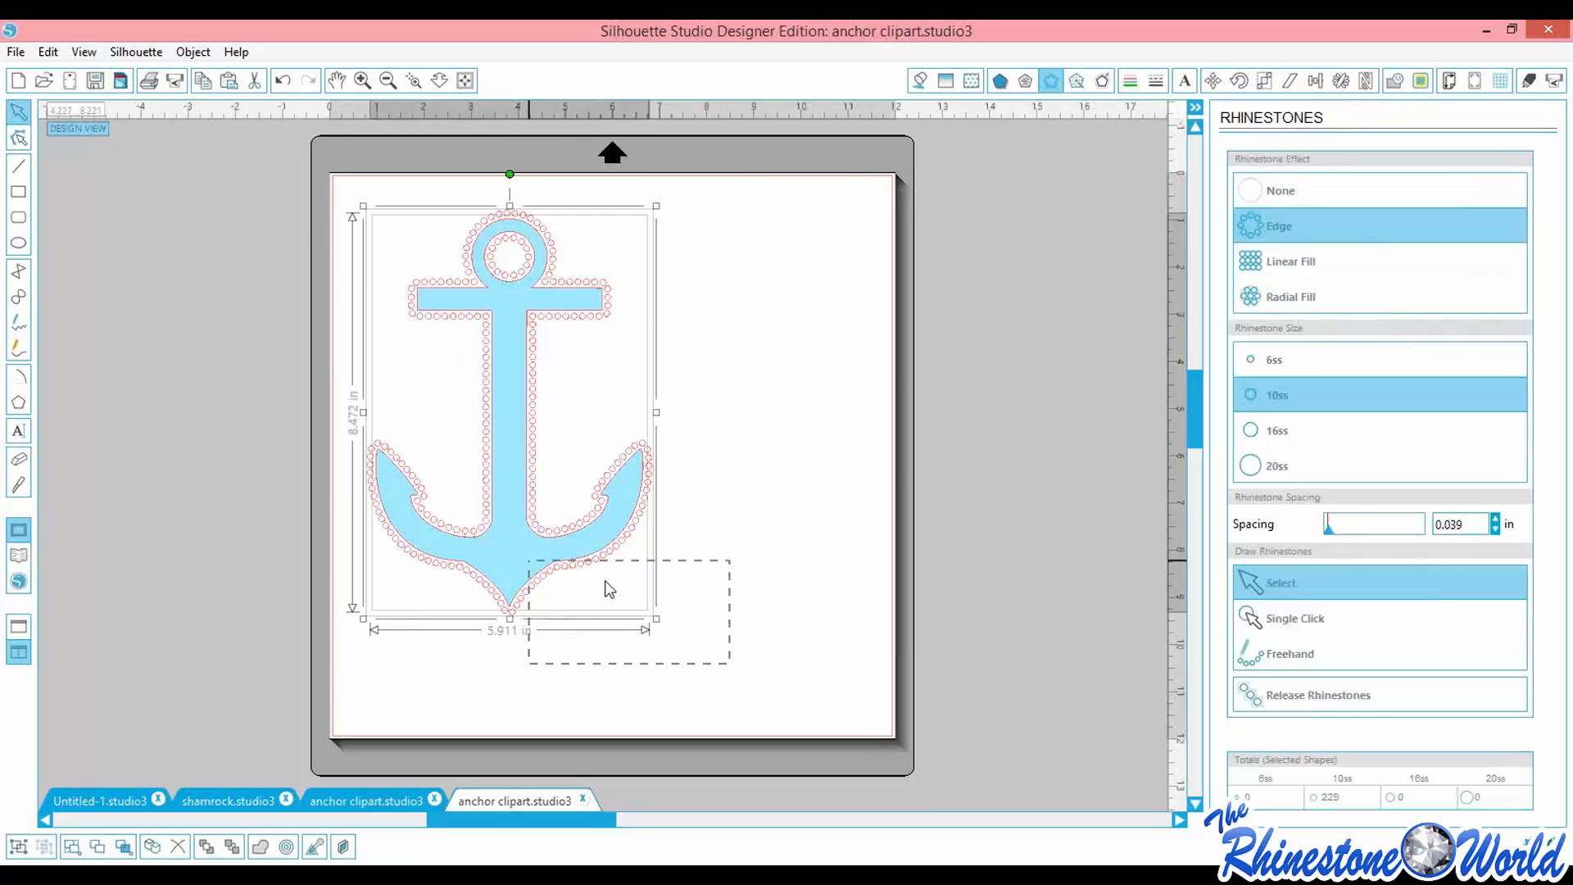
pyautogui.click(540, 518)
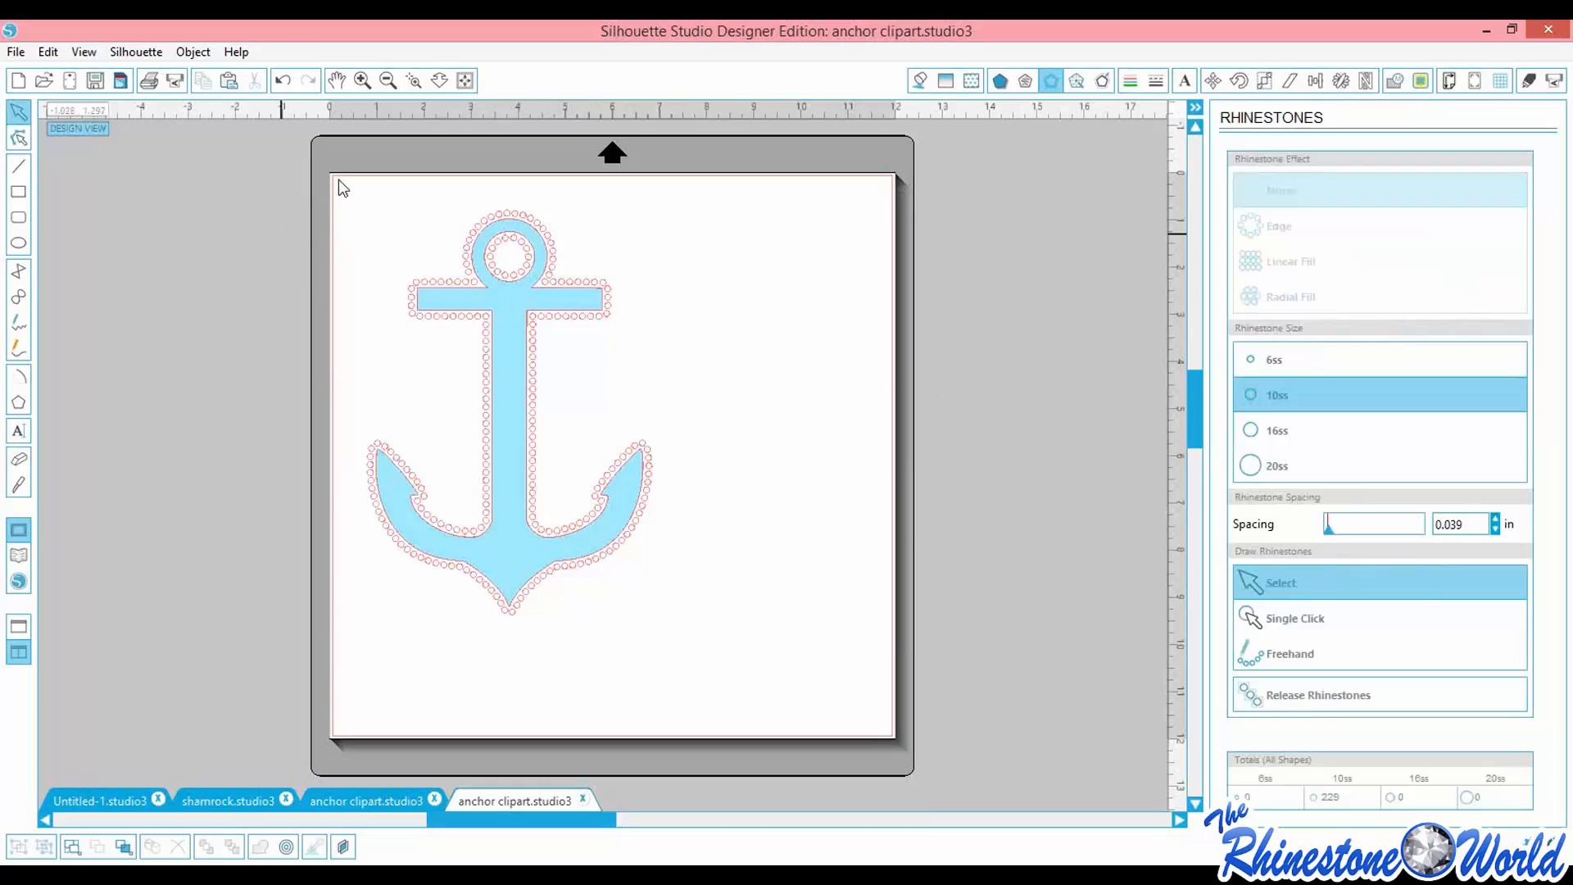
pyautogui.moveTo(358, 187); pyautogui.dragTo(662, 581)
pyautogui.press('Delete')
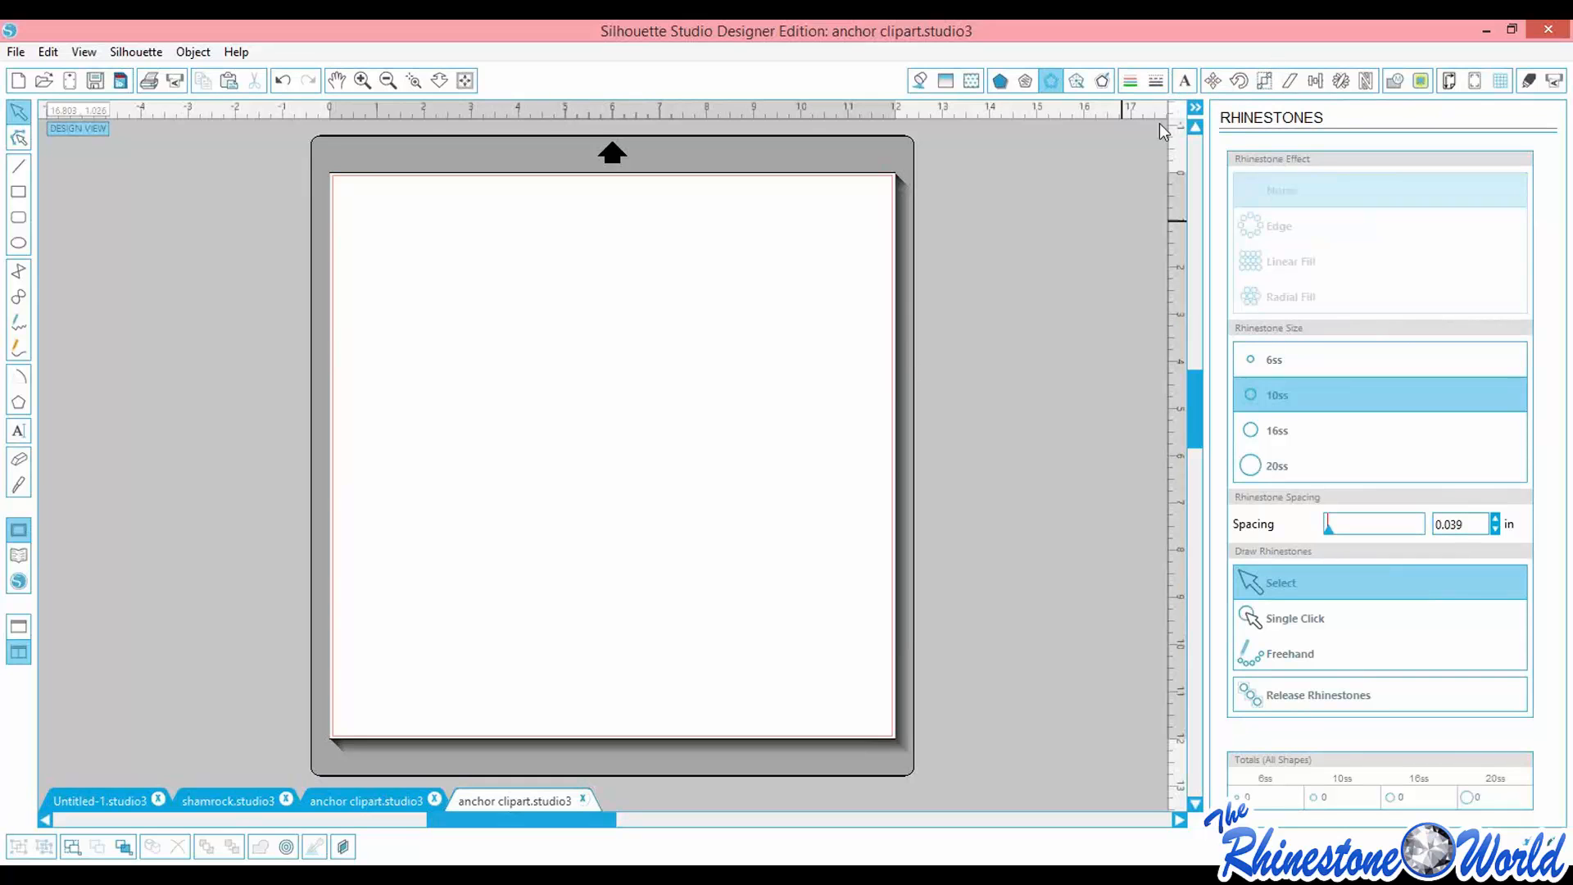
# Start a new text object in the upper left area of the empty page
pyautogui.click(1183, 81)
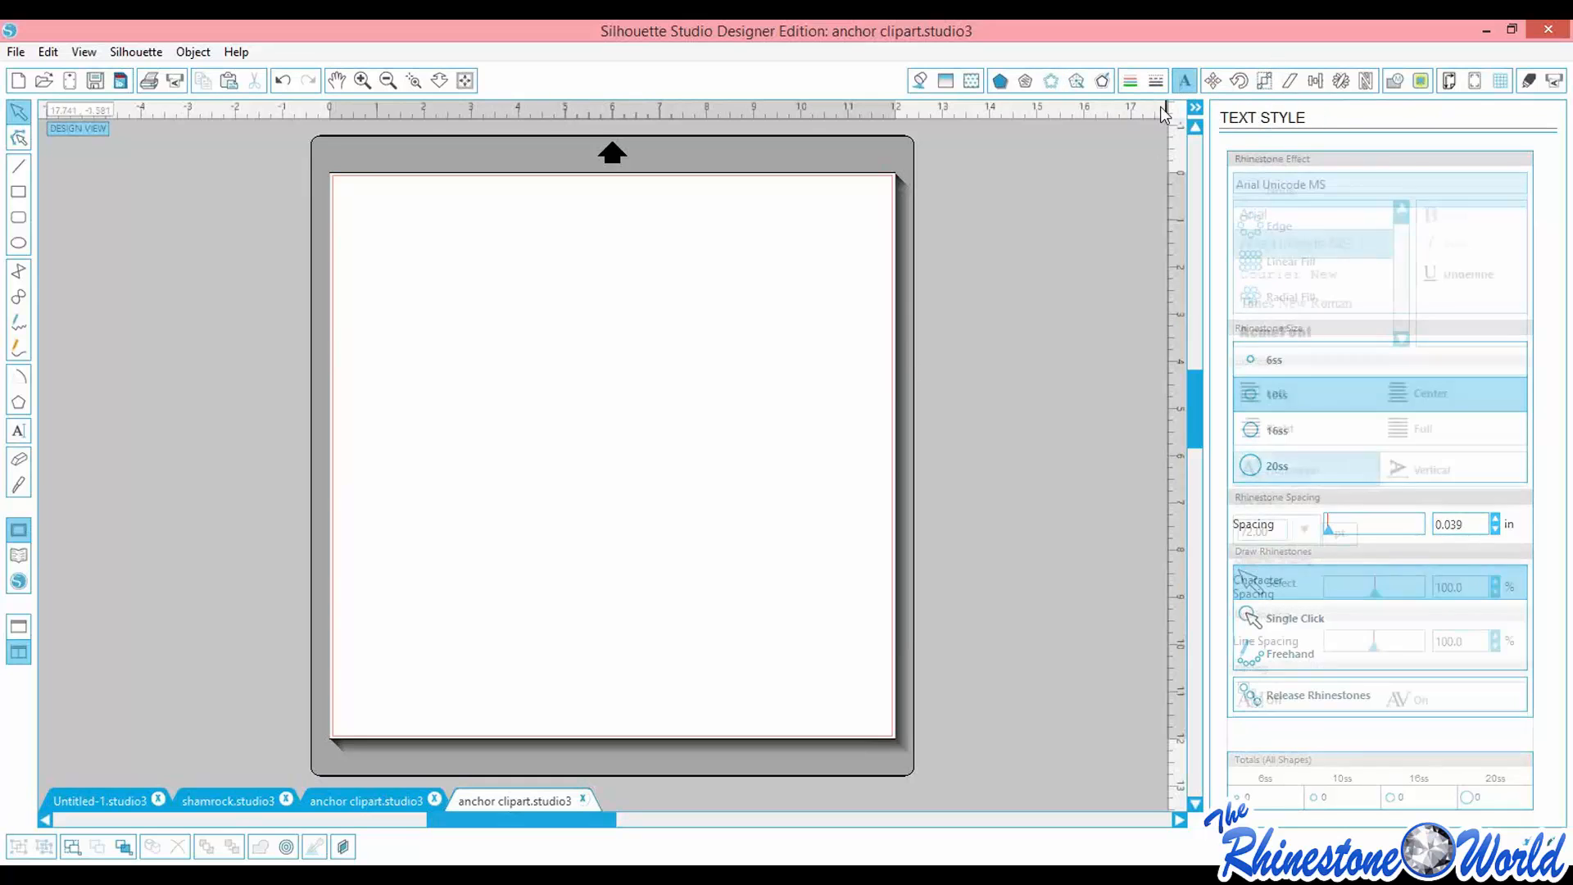
pyautogui.click(19, 434)
pyautogui.click(447, 303)
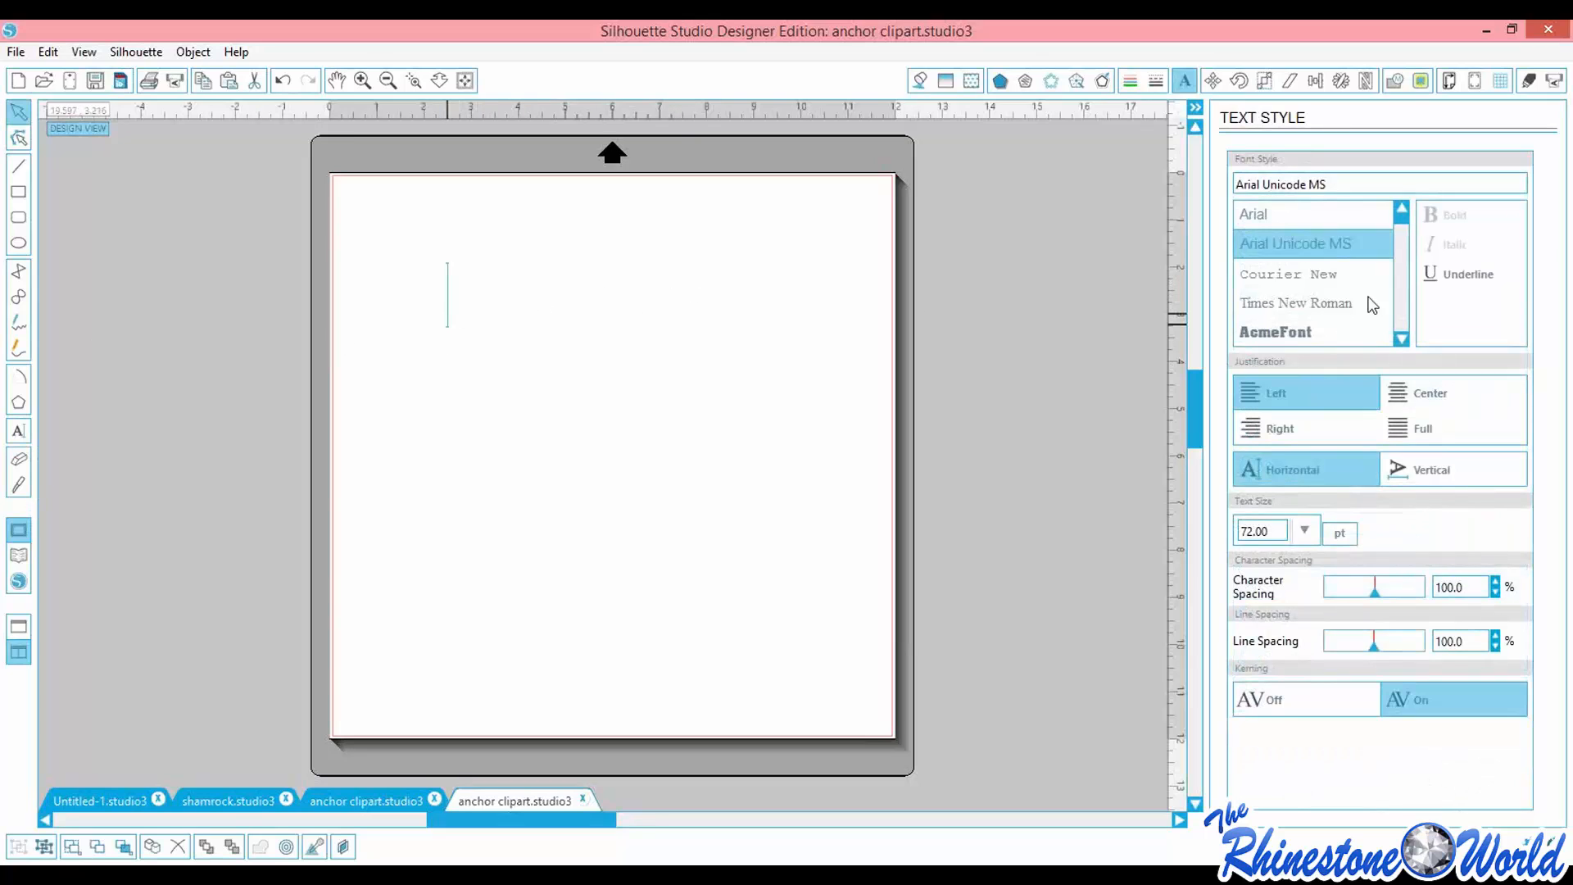
# Find the TRW fonts and set the text's font to TRW Paw Print HTV N
pyautogui.click(1401, 338)
pyautogui.click(1402, 338)
pyautogui.click(1402, 338)
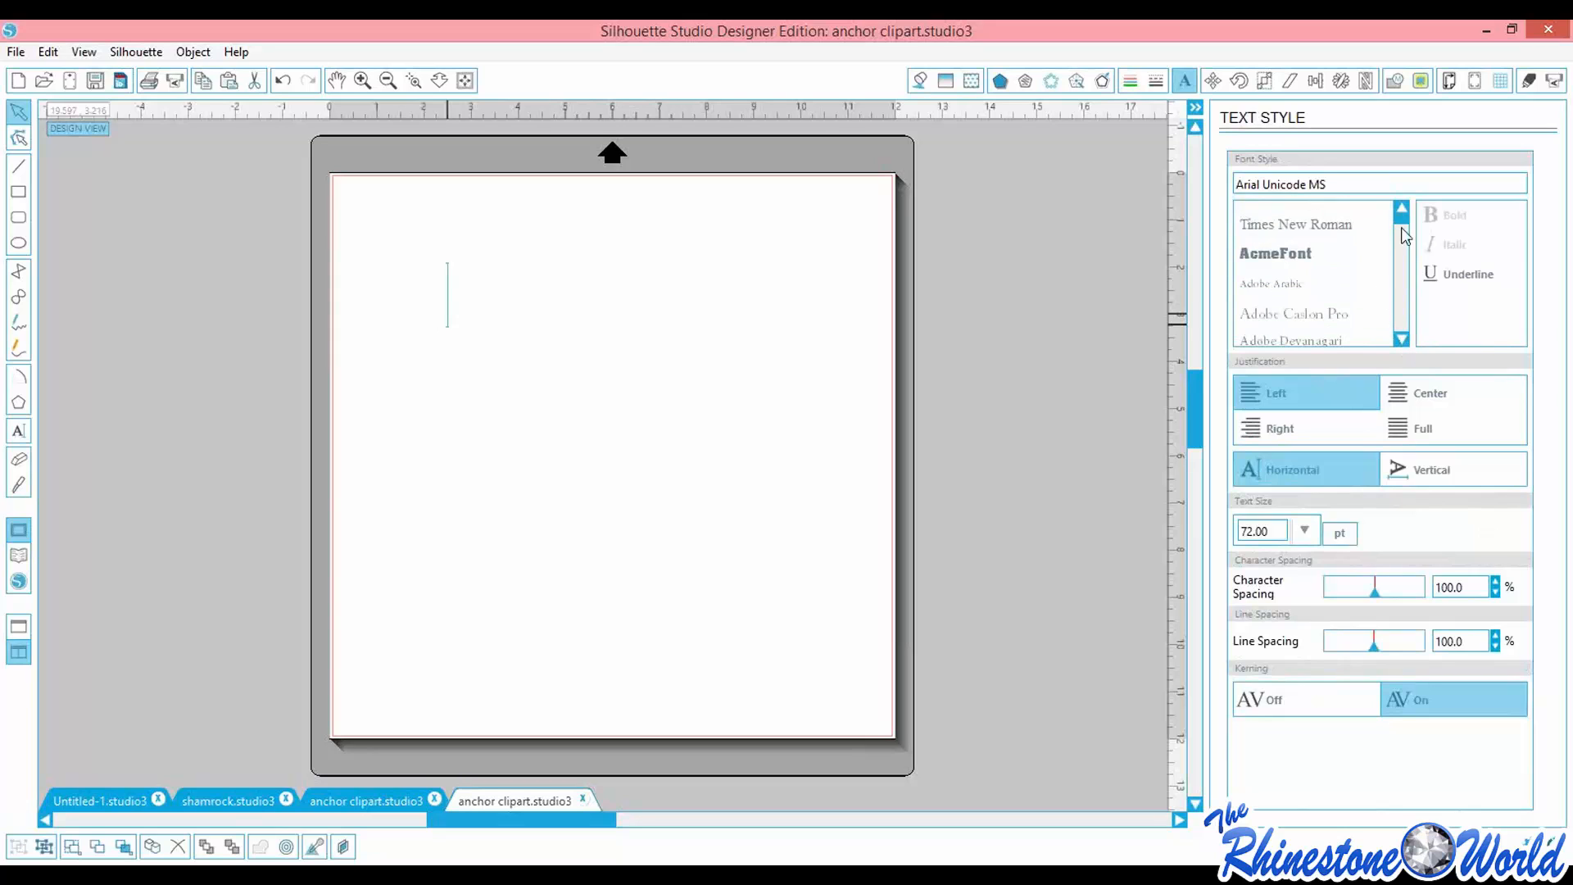
pyautogui.moveTo(1401, 223); pyautogui.dragTo(1399, 255)
pyautogui.click(1402, 339)
pyautogui.click(1402, 339)
pyautogui.click(1402, 340)
pyautogui.click(1402, 339)
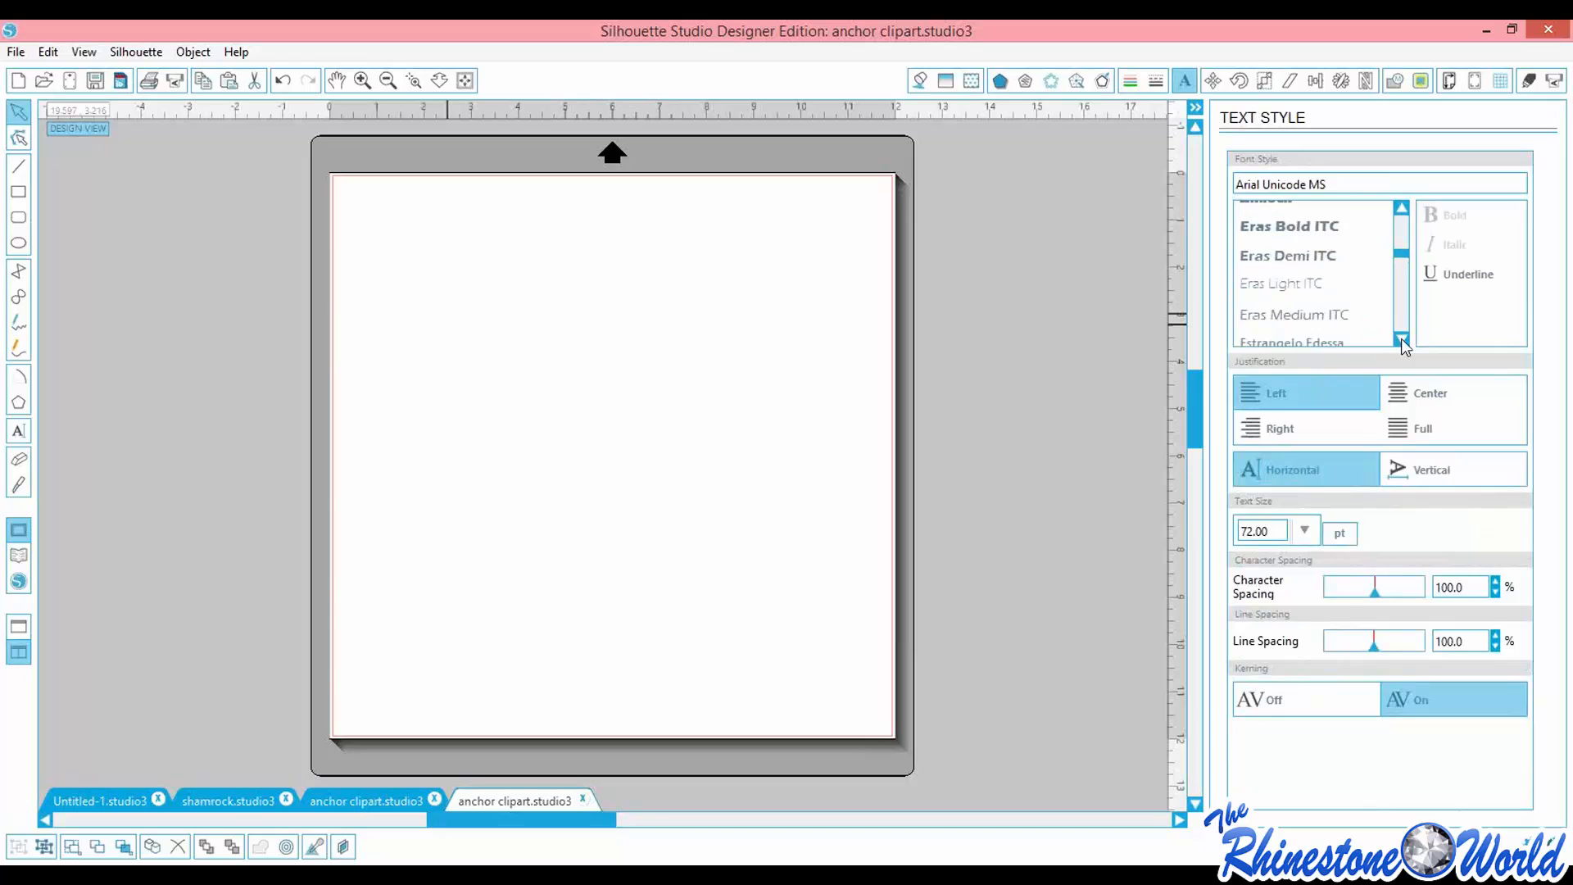
pyautogui.moveTo(1332, 183); pyautogui.dragTo(1042, 169)
pyautogui.write('trw Chev 2 HTV Athletic 2')
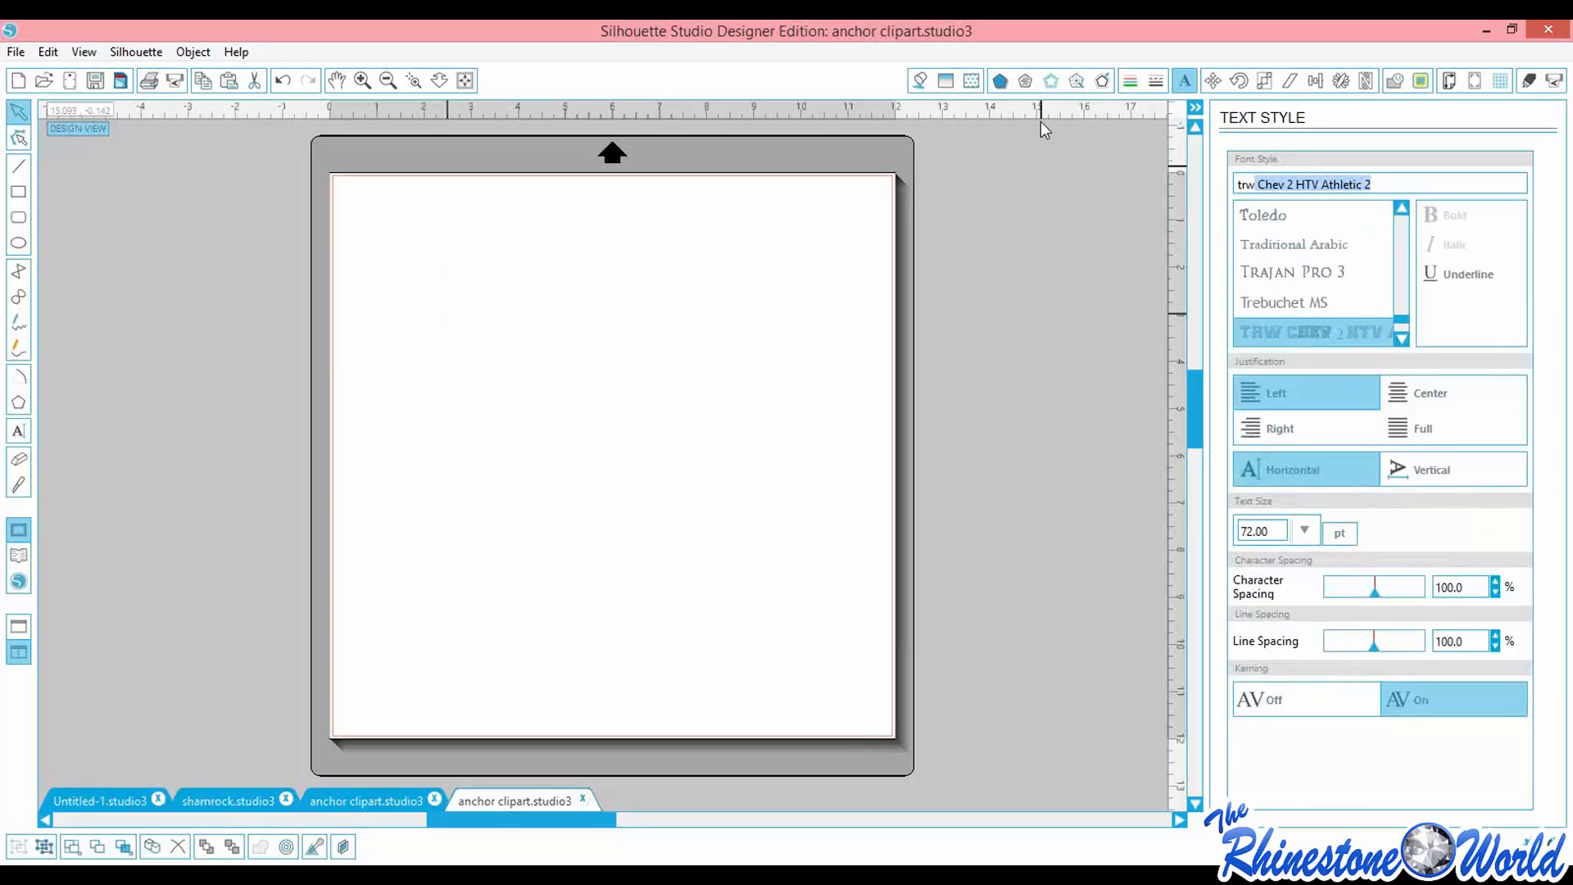
pyautogui.click(1400, 336)
pyautogui.click(1400, 337)
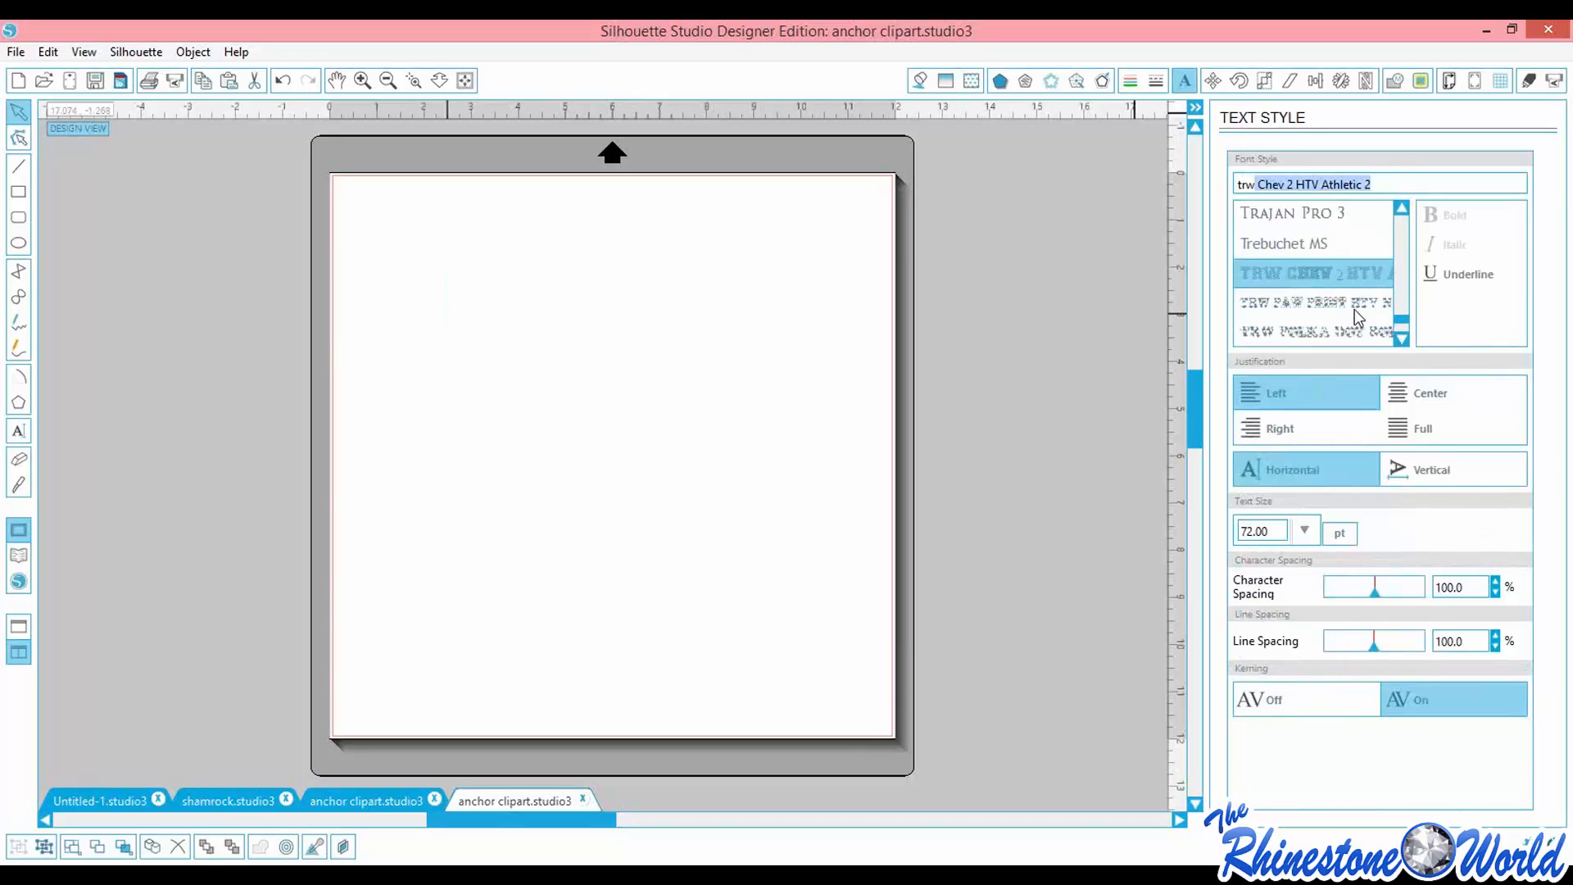
pyautogui.click(1319, 304)
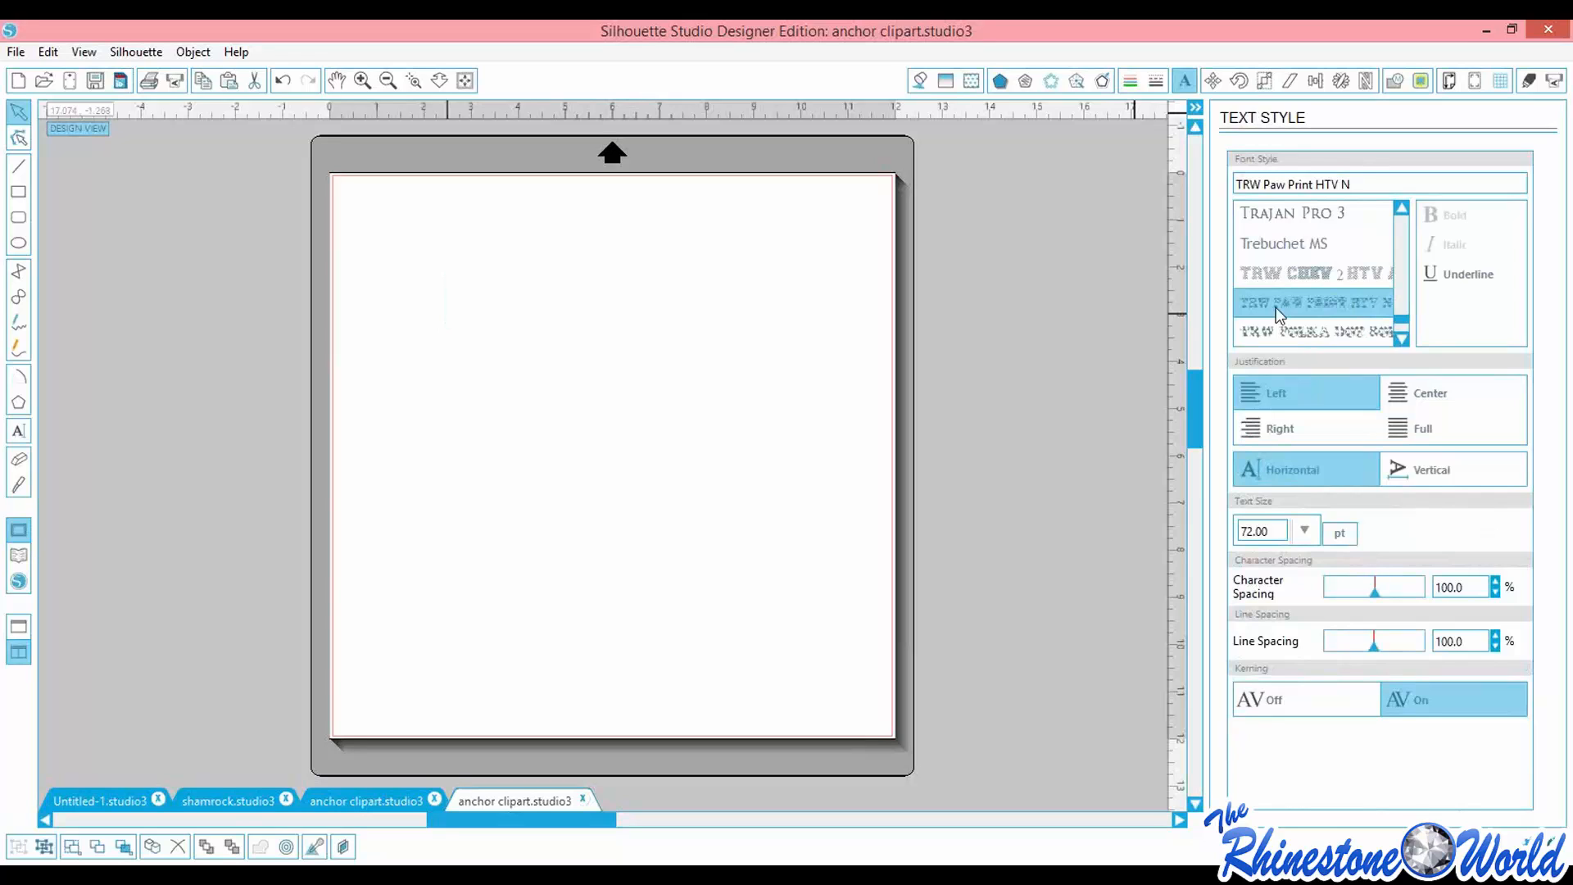
# Enter a first name in capital letters as the paw print text
pyautogui.write('LISA')
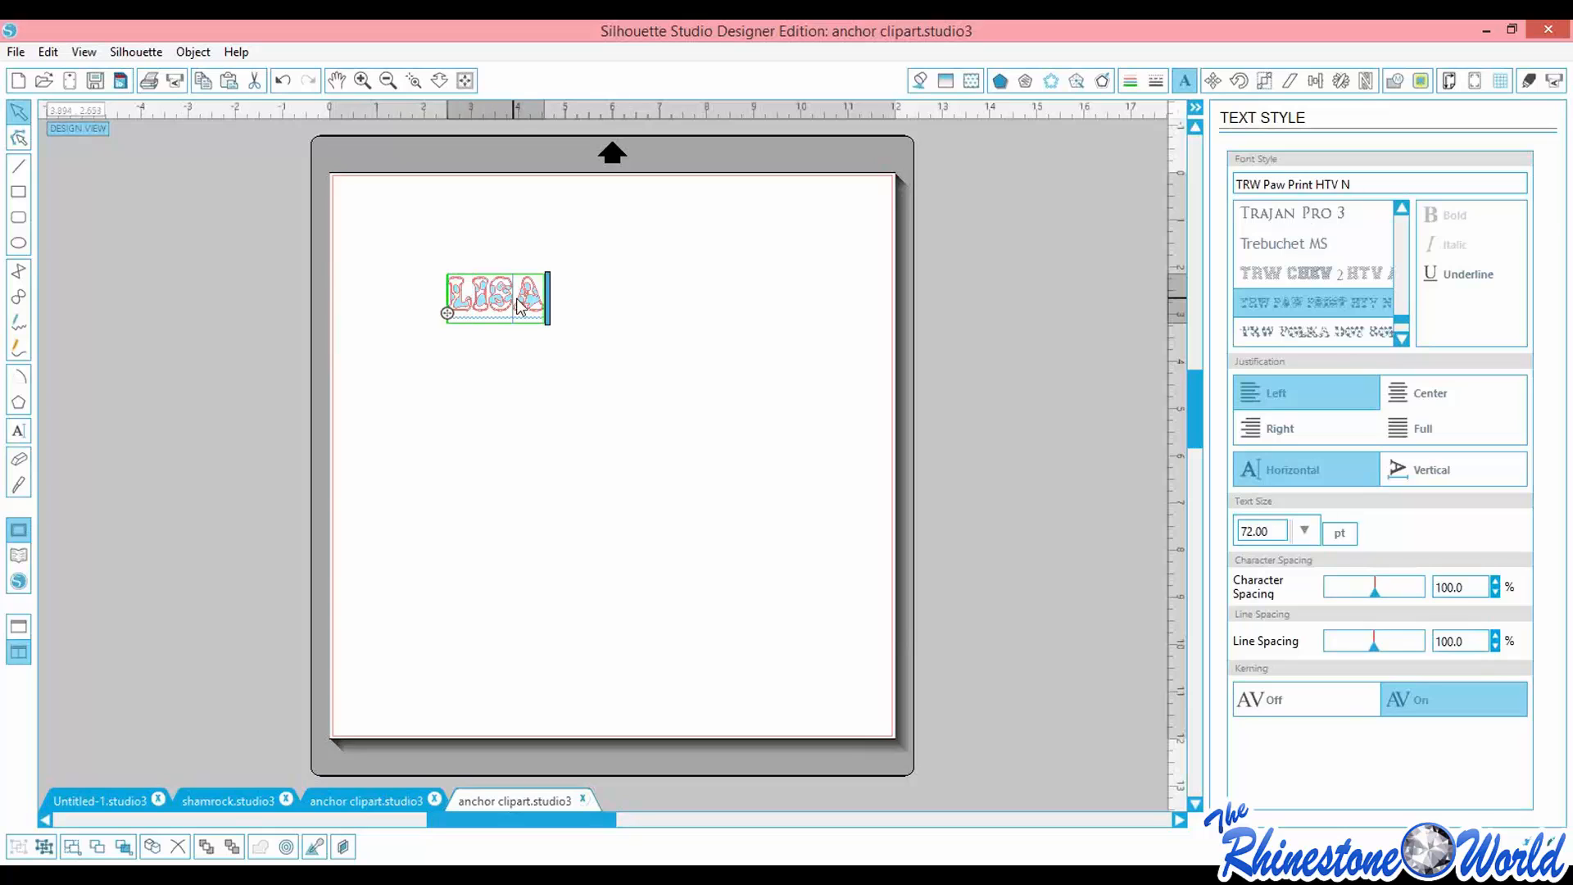
pyautogui.moveTo(544, 297); pyautogui.dragTo(450, 293)
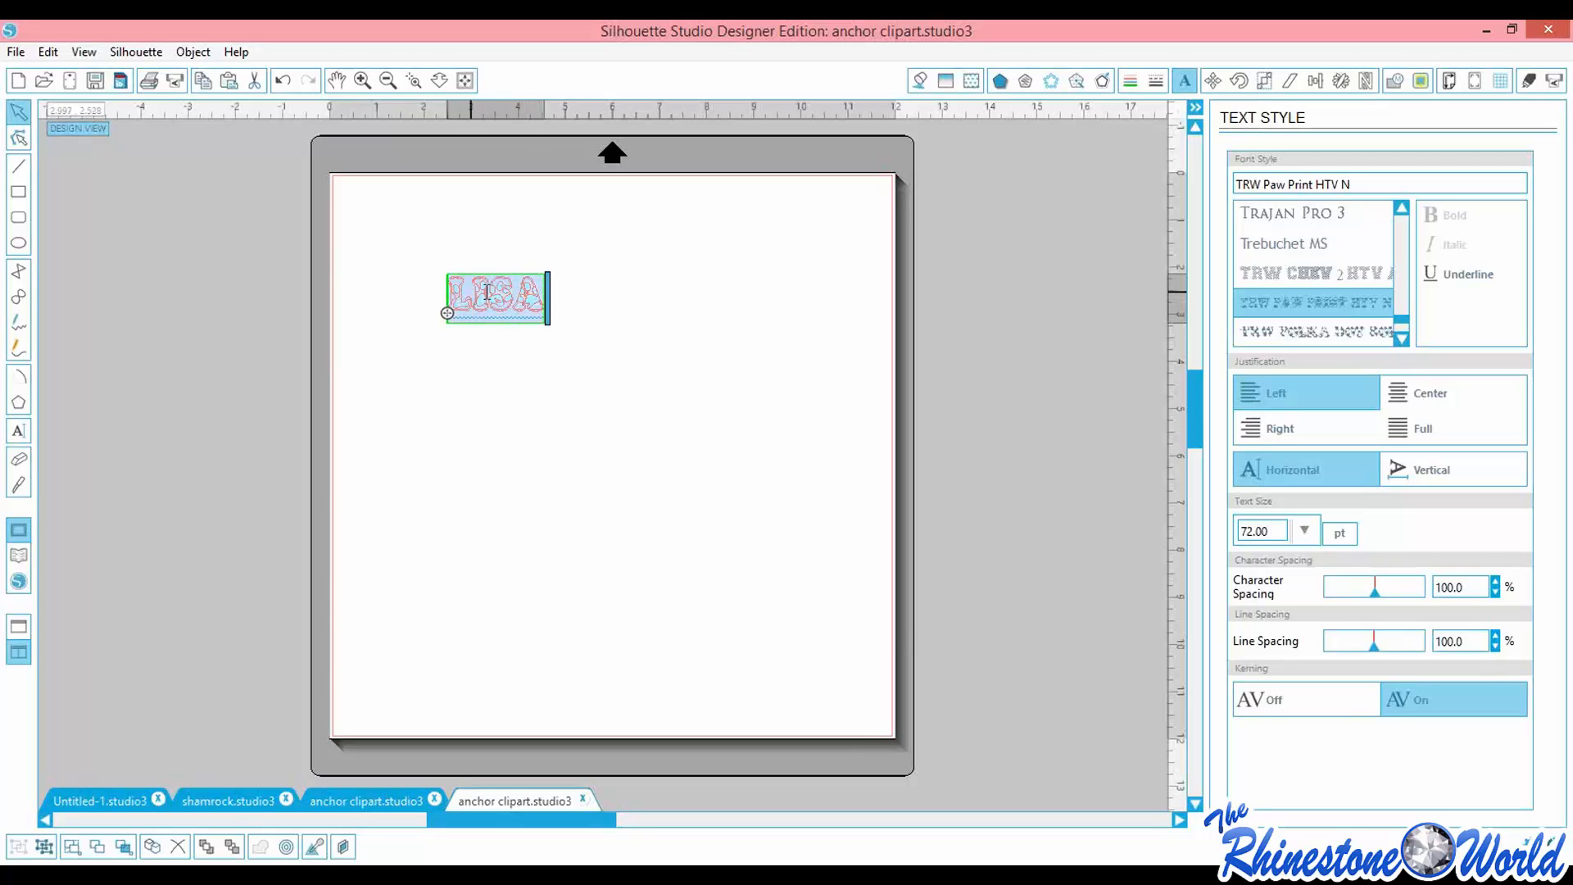
pyautogui.click(537, 295)
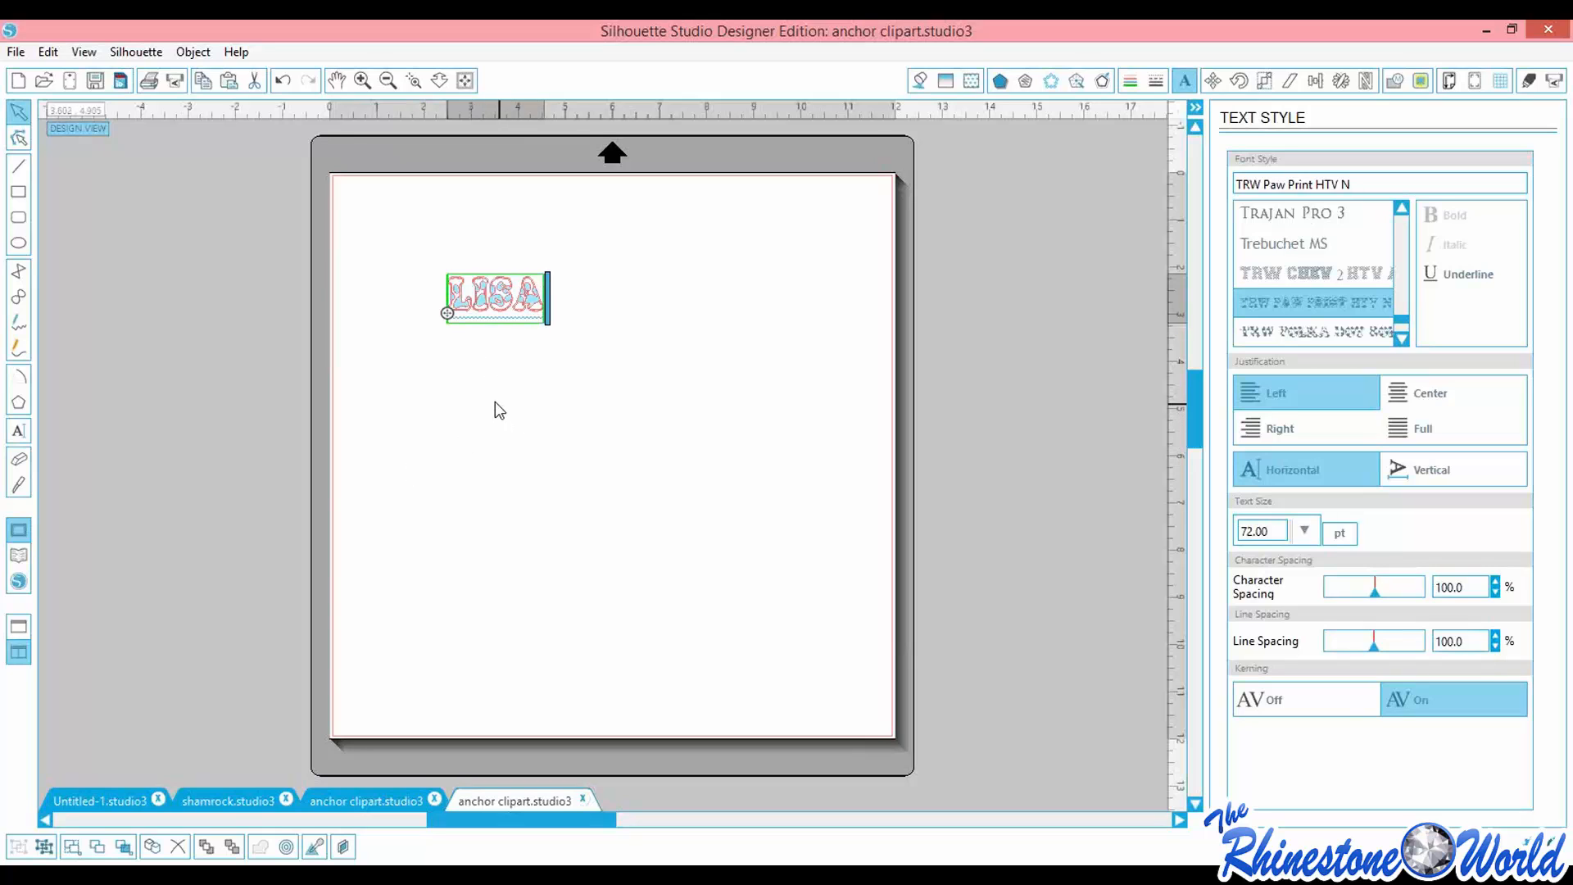
# Finish the first text and start a second text object below and to the right of it
pyautogui.click(479, 427)
pyautogui.click(19, 430)
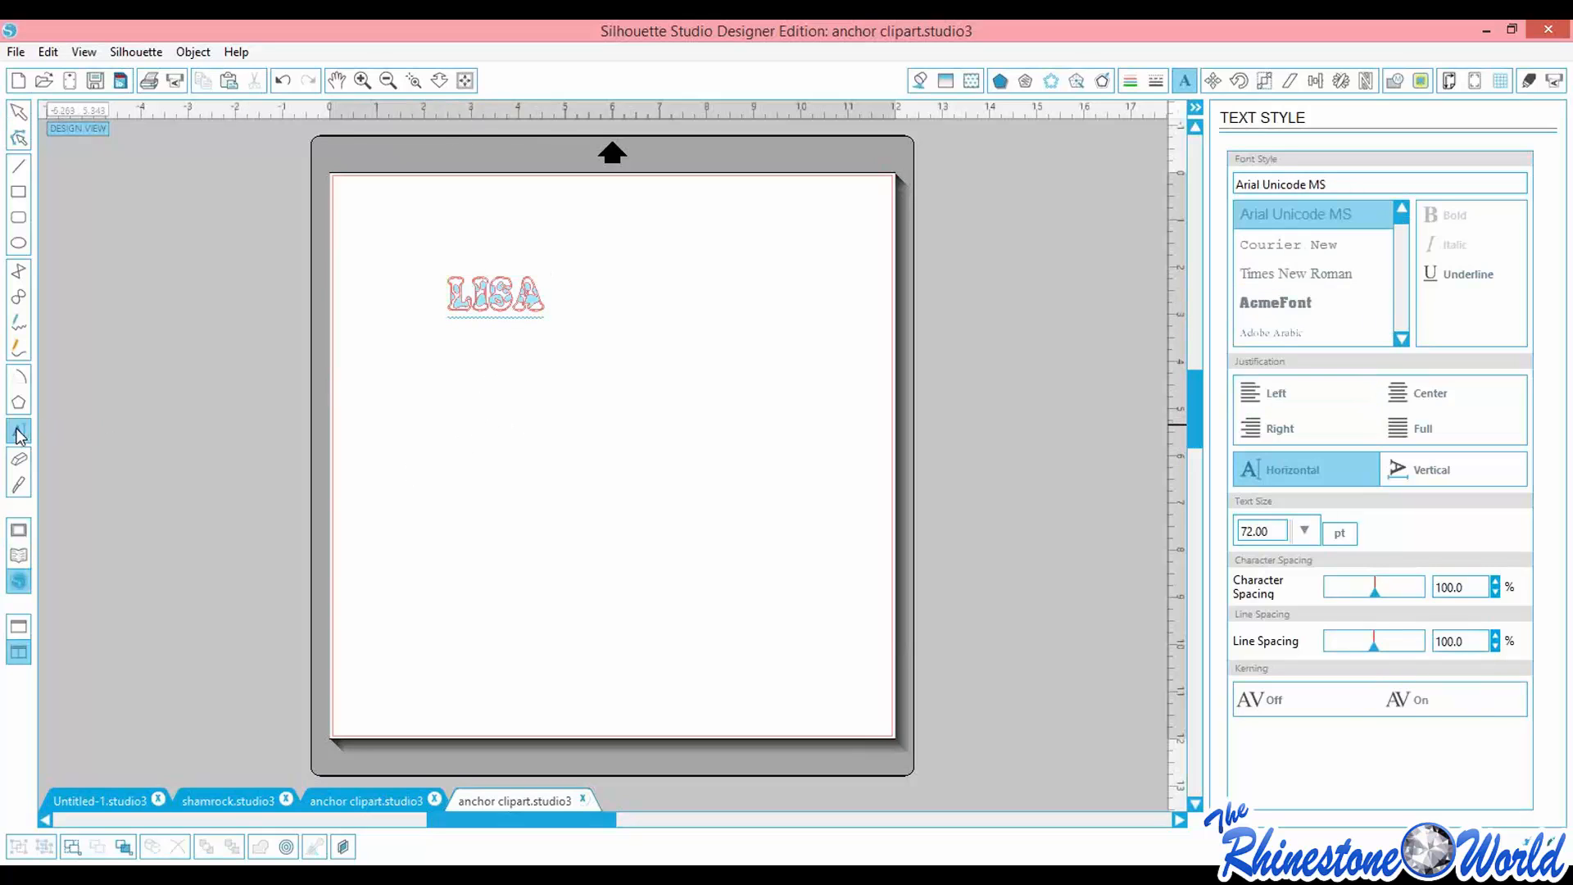
pyautogui.click(569, 415)
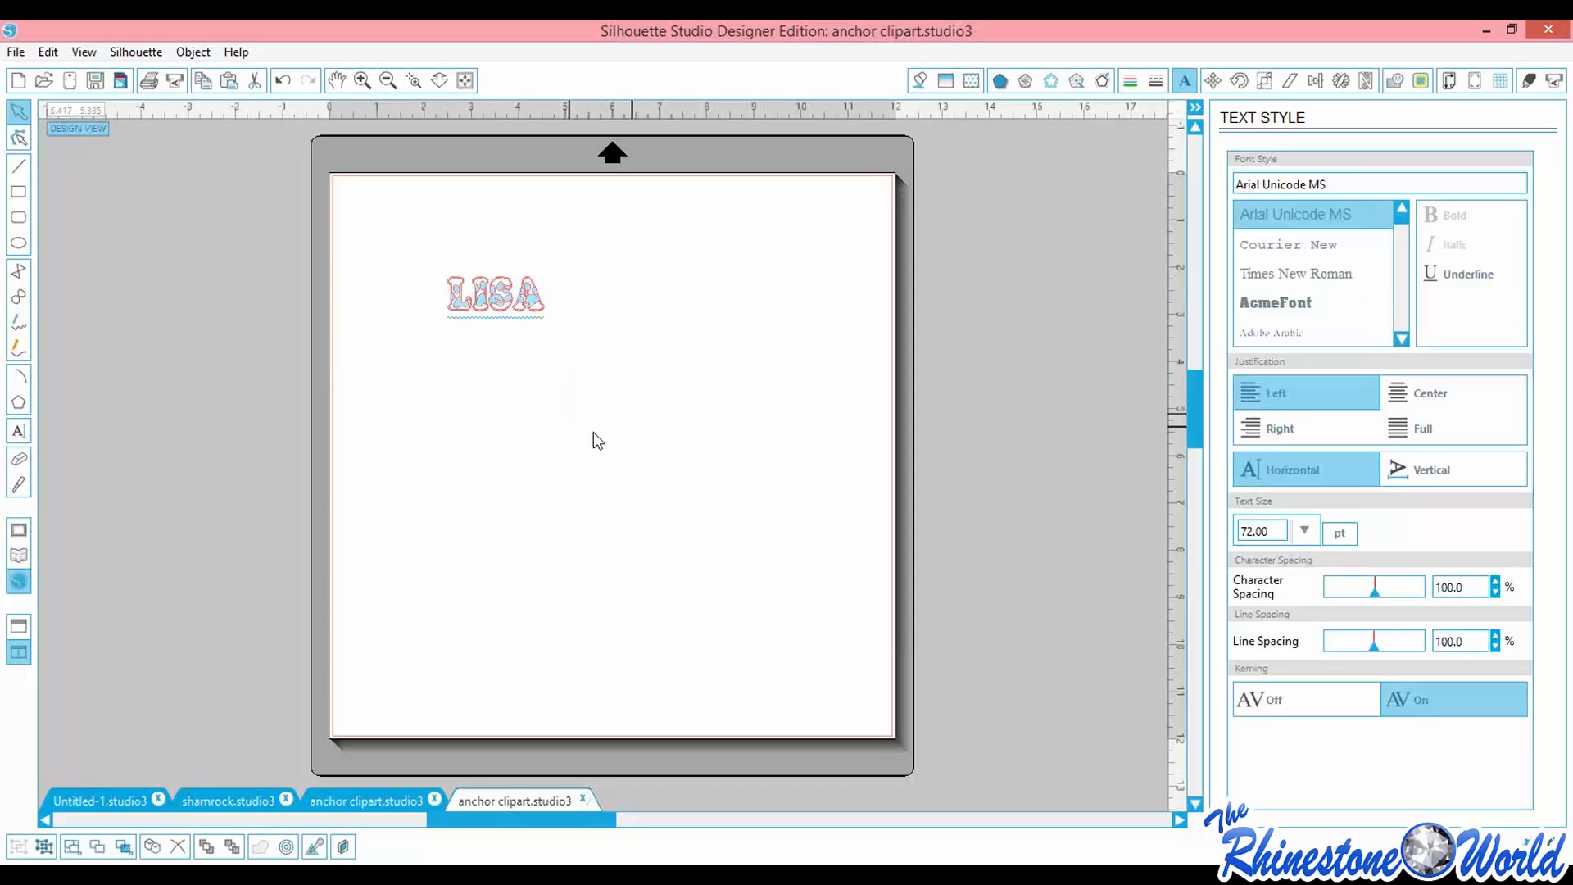
# Set the new text's font to TRW Paw Print HTV N and enter the same first name in the font's inner letterforms
pyautogui.moveTo(1335, 184); pyautogui.dragTo(1084, 195)
pyautogui.write('trw Chev 2 HTV Athletic 2')
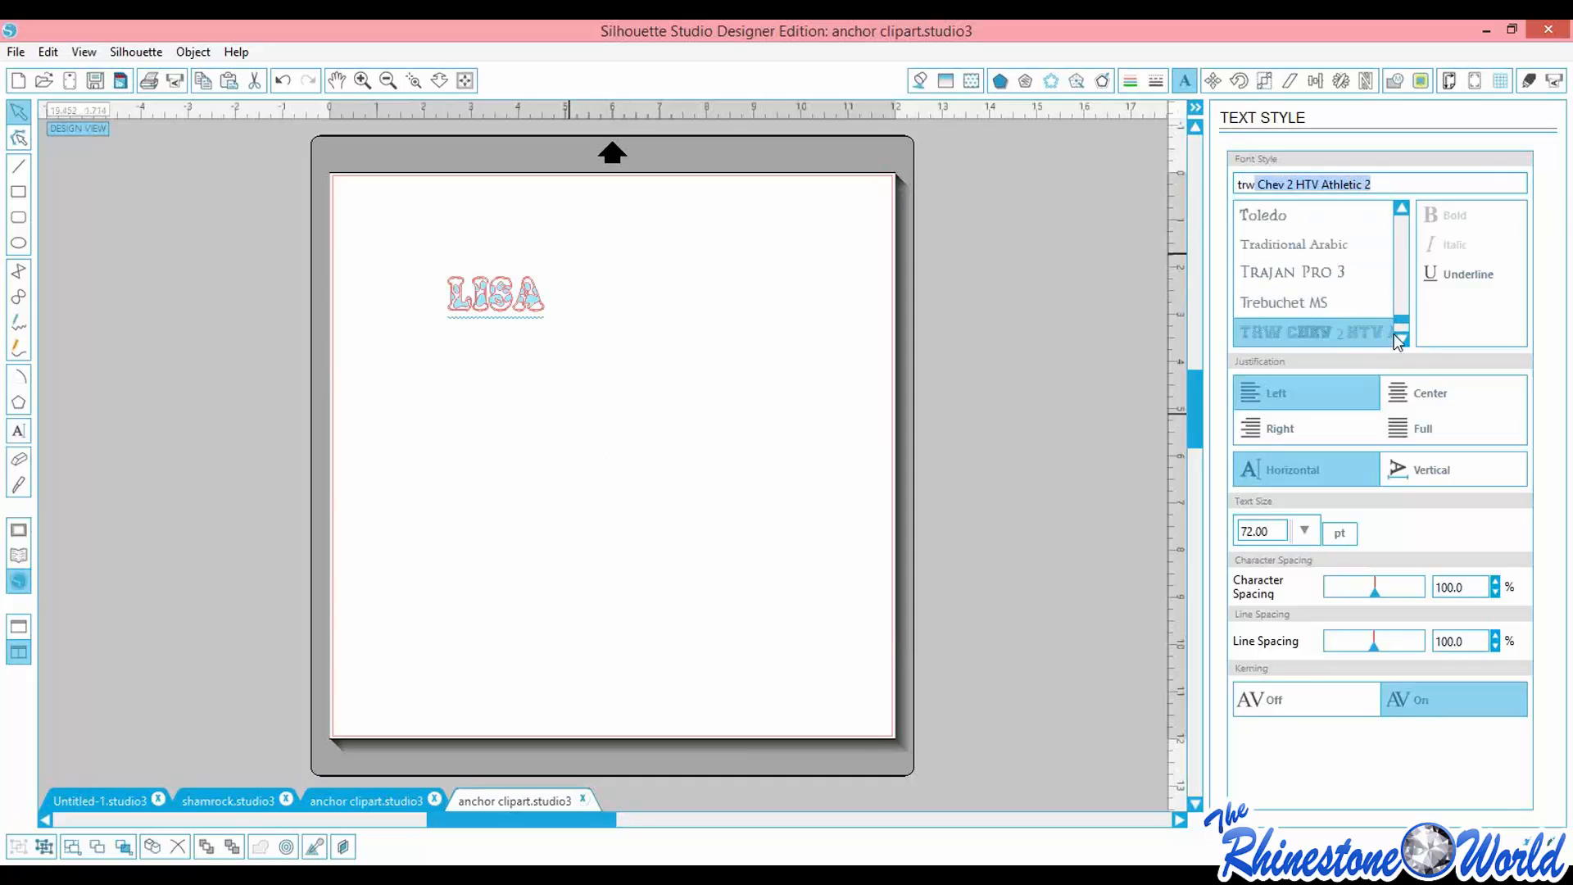
pyautogui.scroll(-5, 1394, 333)
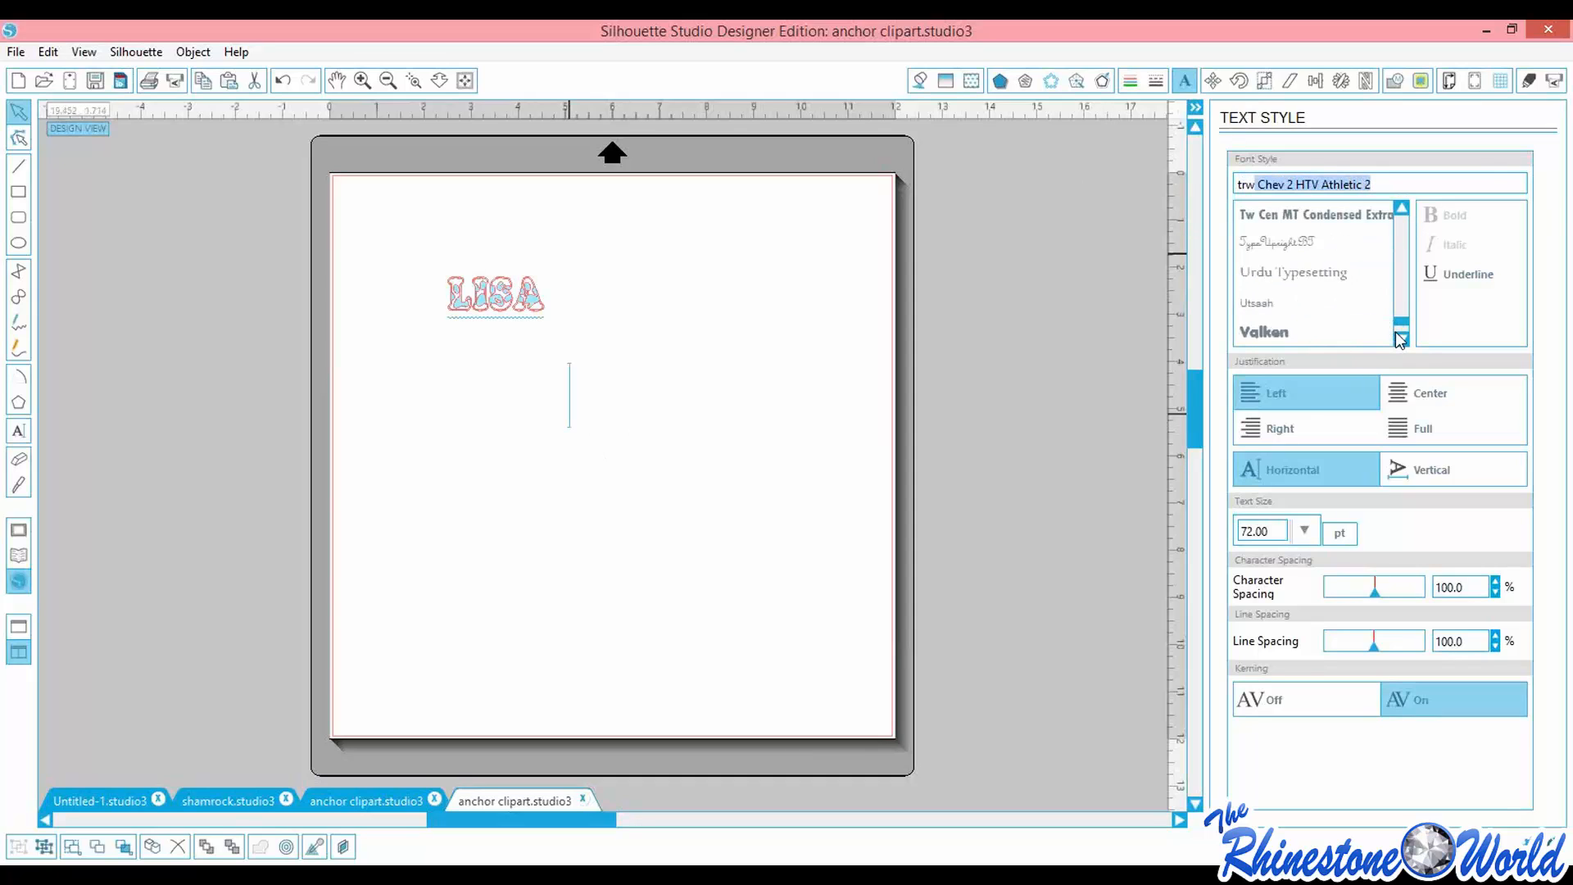
pyautogui.moveTo(1387, 178); pyautogui.dragTo(1281, 179)
pyautogui.write('trw')
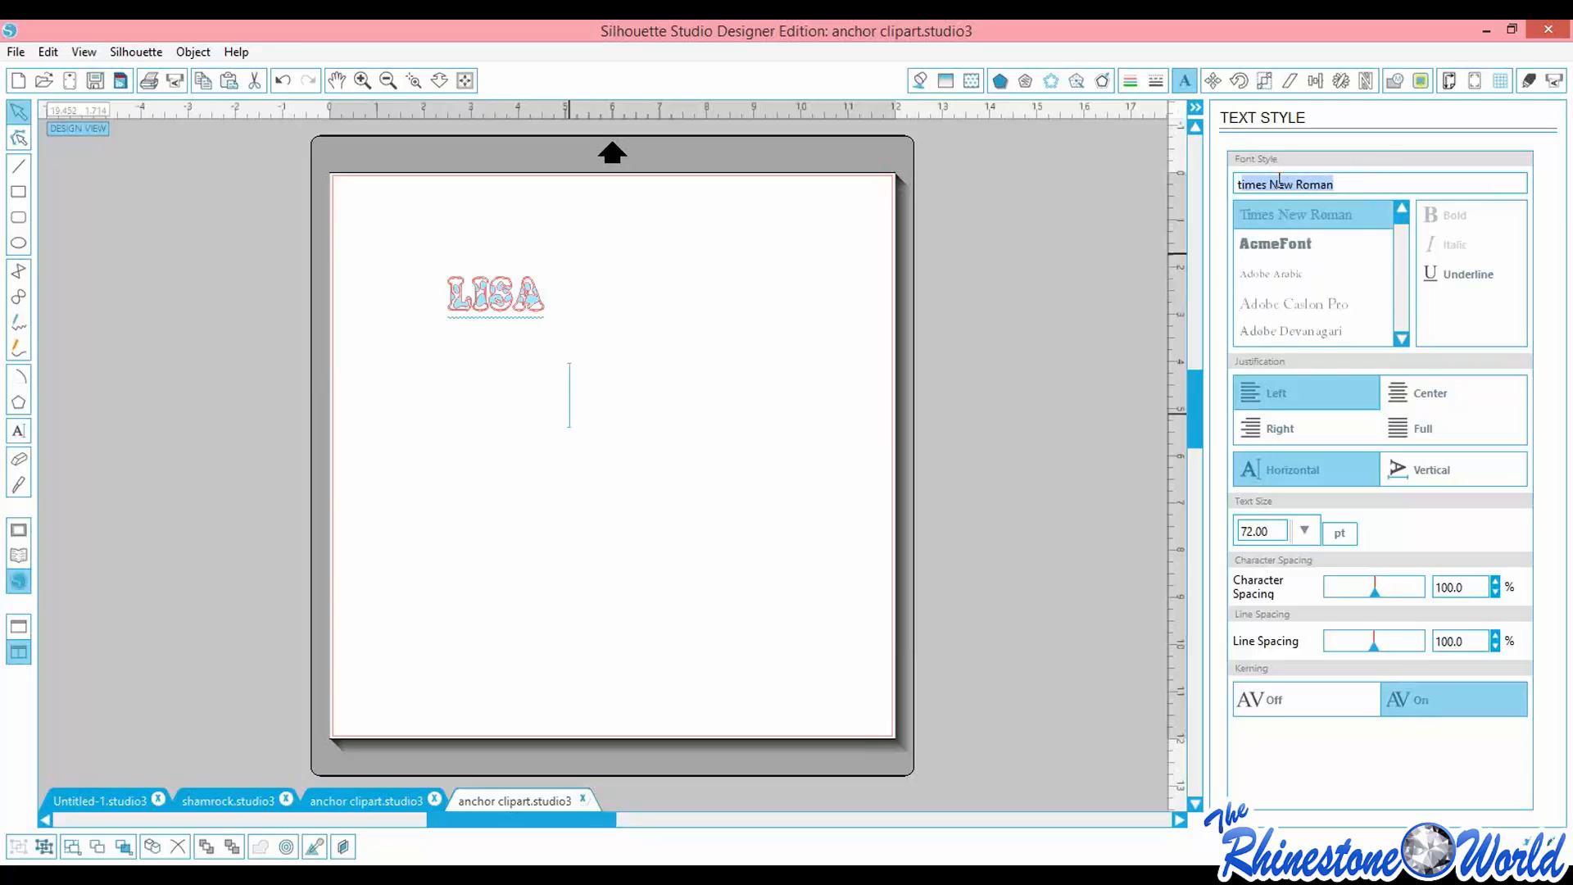
pyautogui.scroll(-2, 1403, 339)
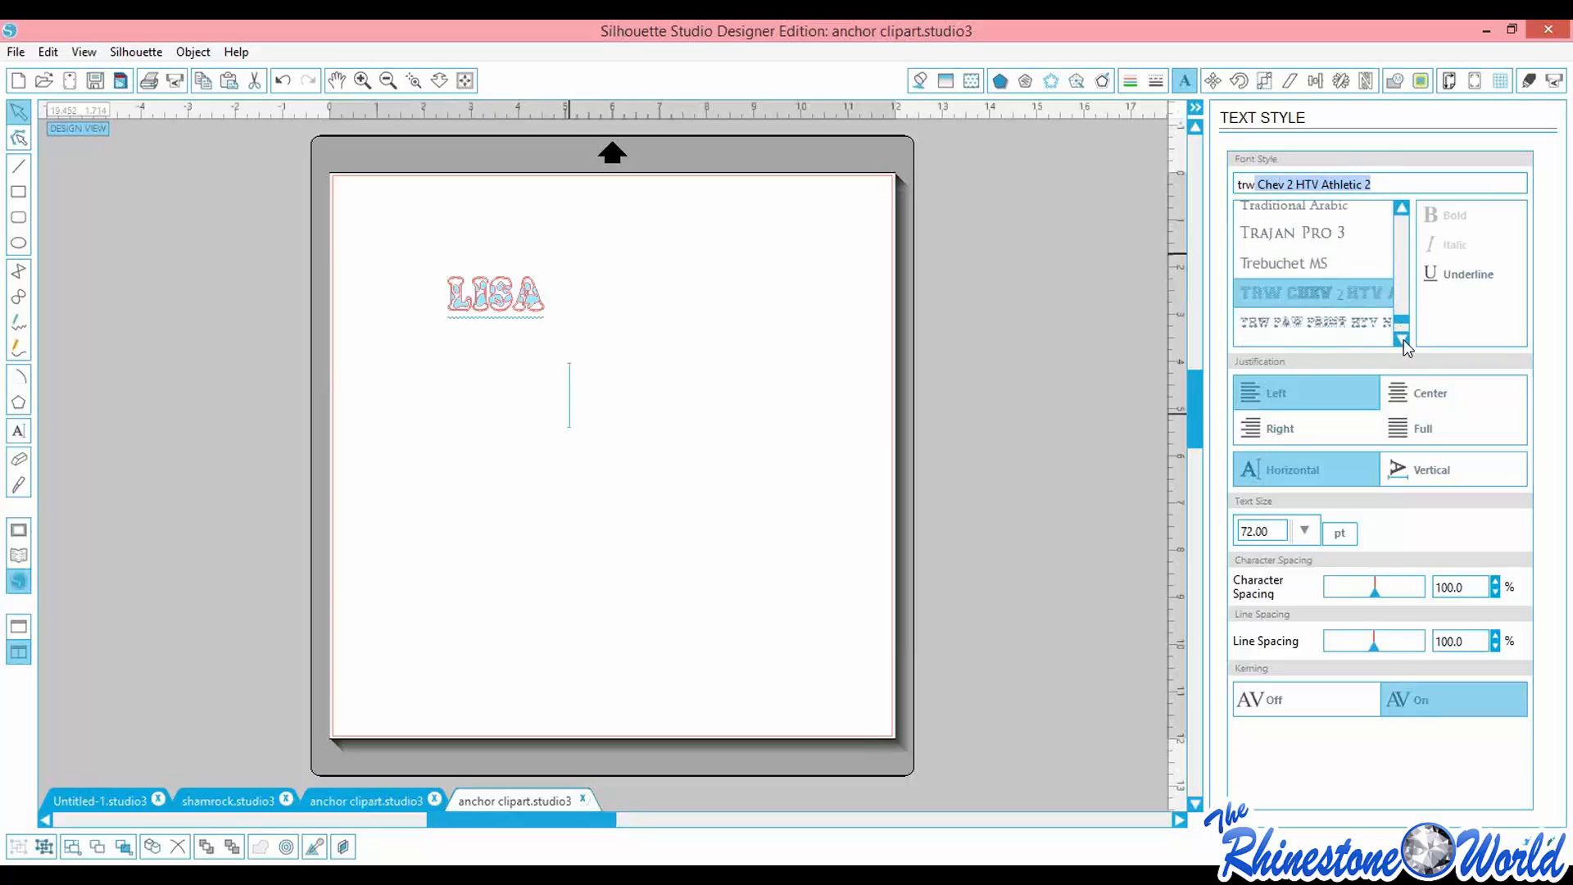
pyautogui.click(1345, 300)
pyautogui.click(570, 394)
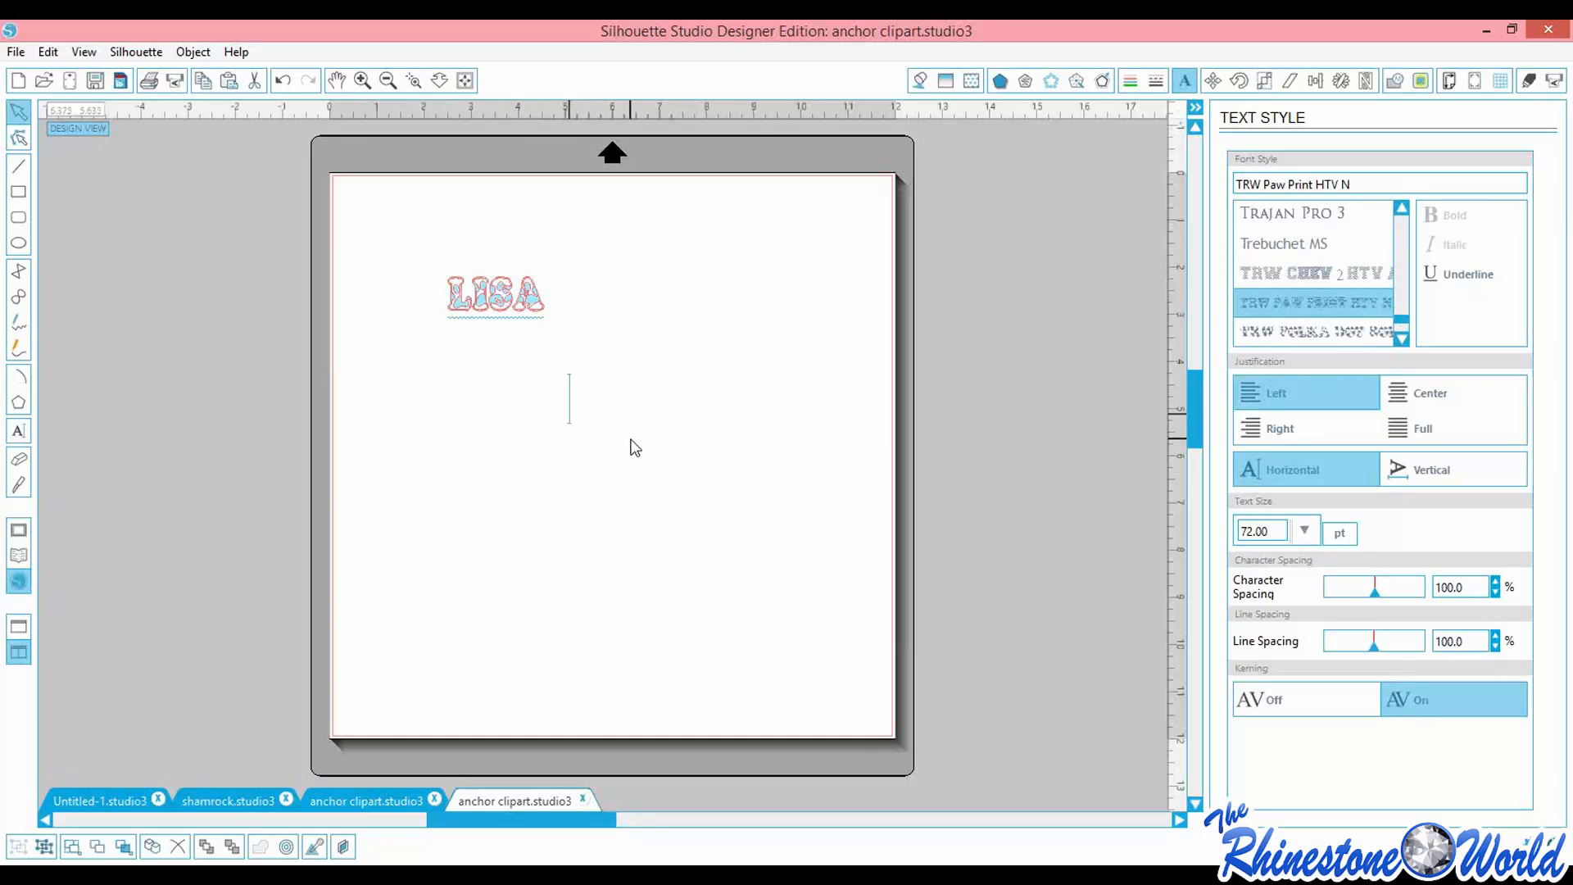
pyautogui.write('LISA')
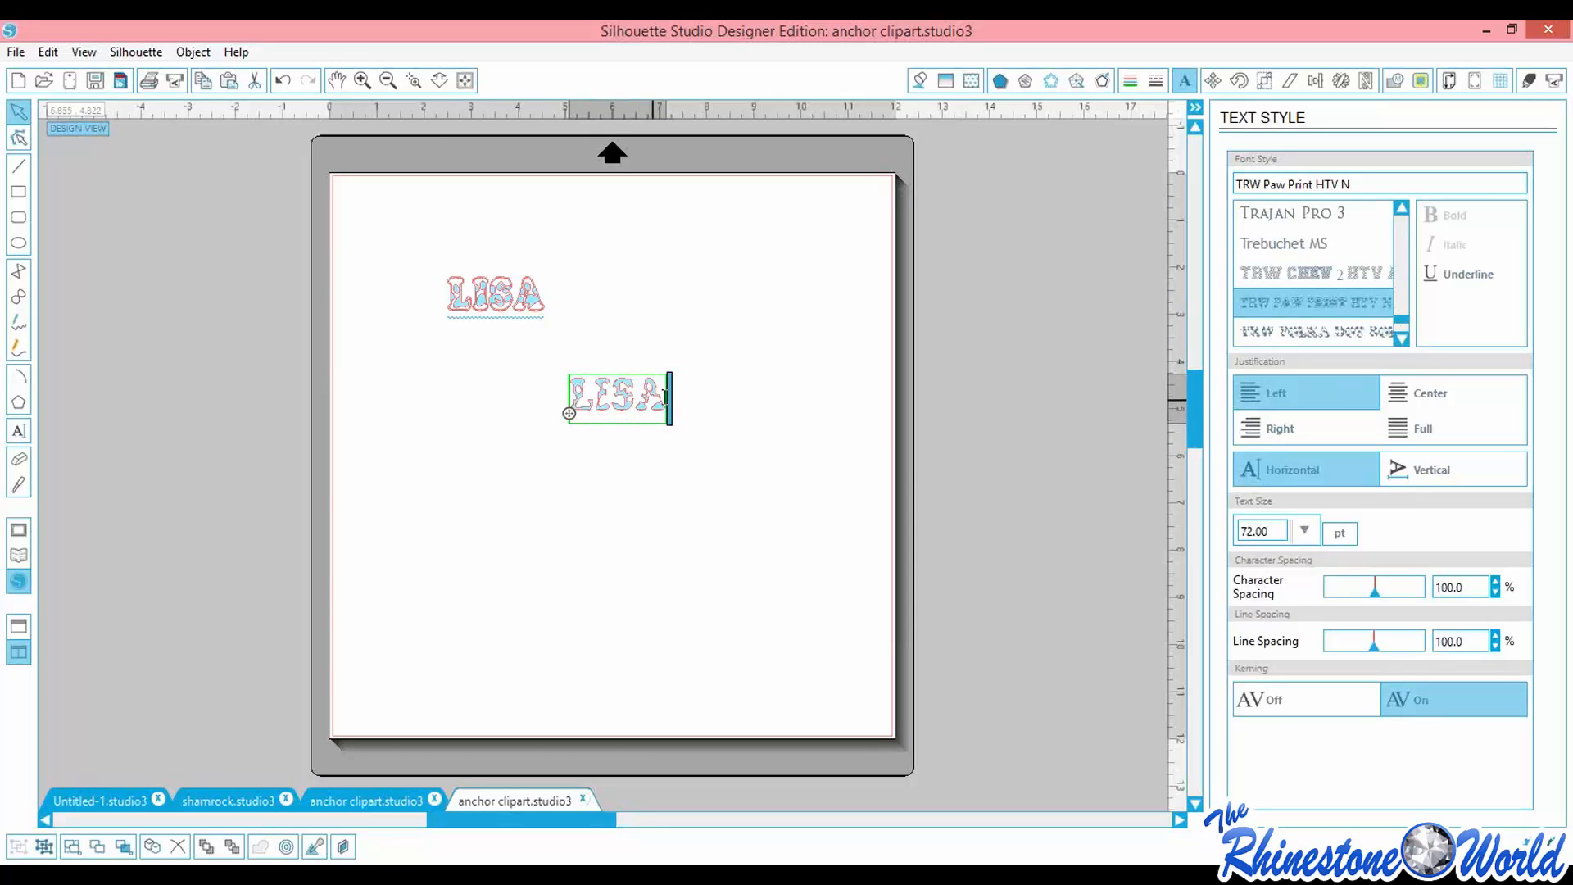
# Fill the second name text with bright pink
pyautogui.moveTo(665, 399); pyautogui.dragTo(573, 396)
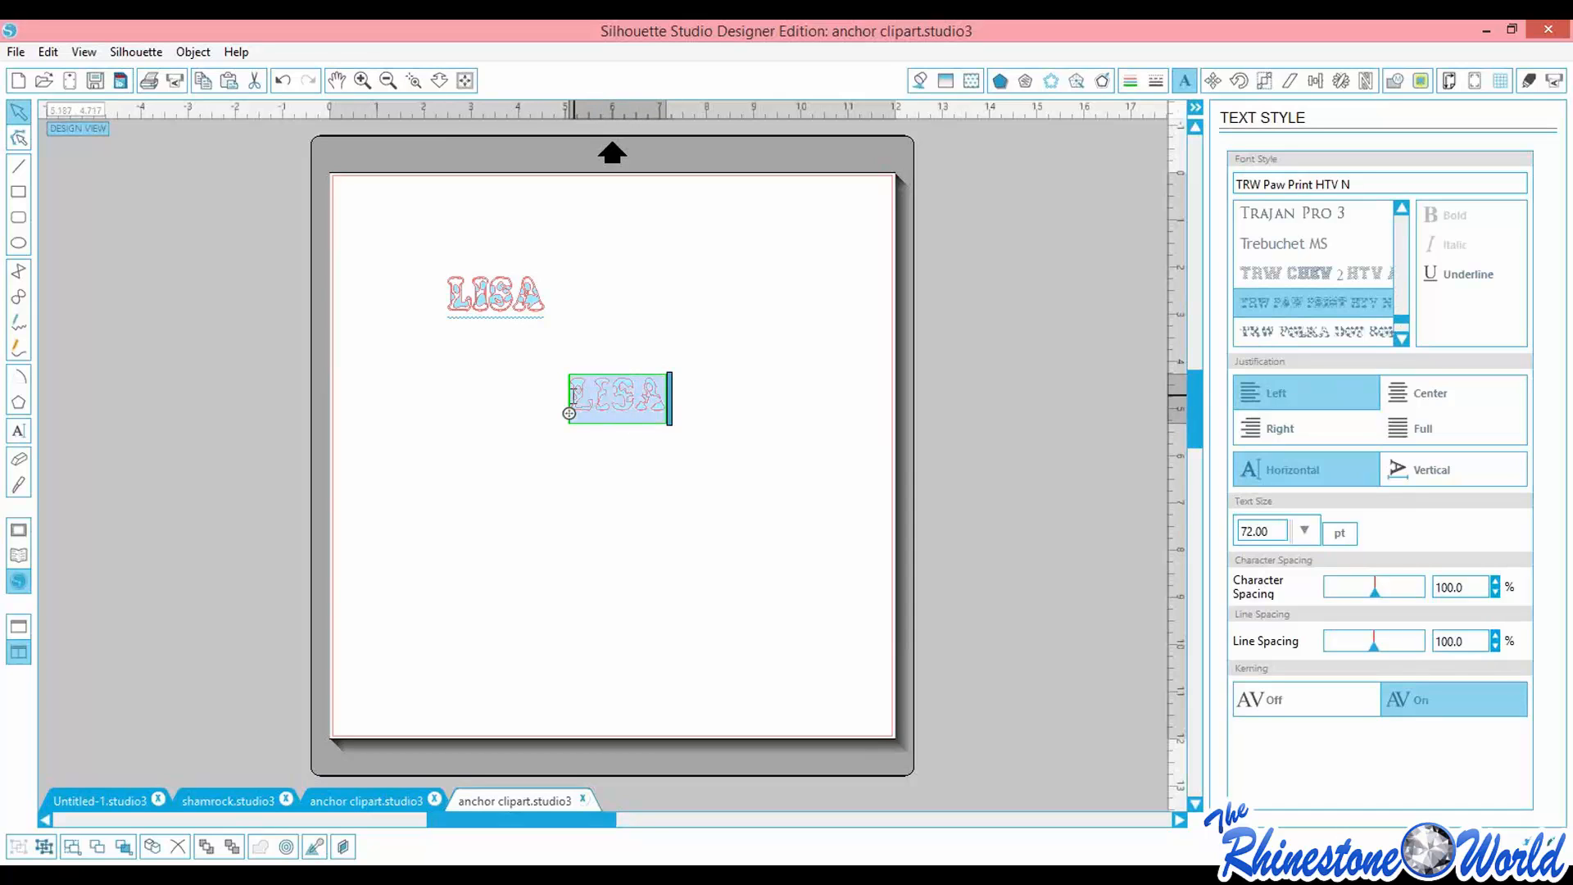
pyautogui.click(921, 81)
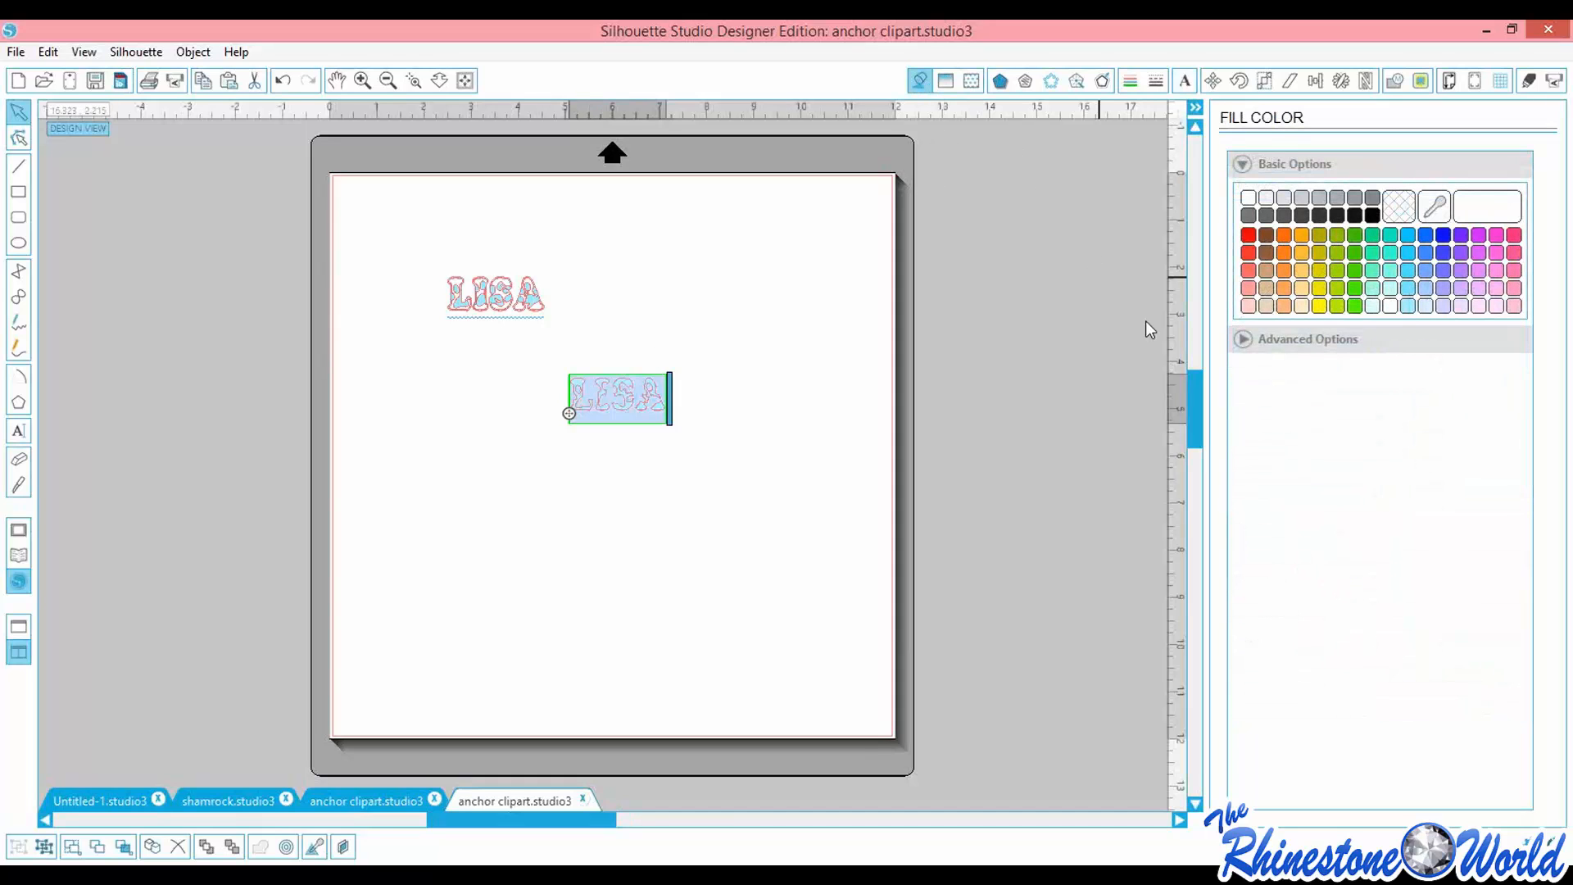
pyautogui.click(1512, 239)
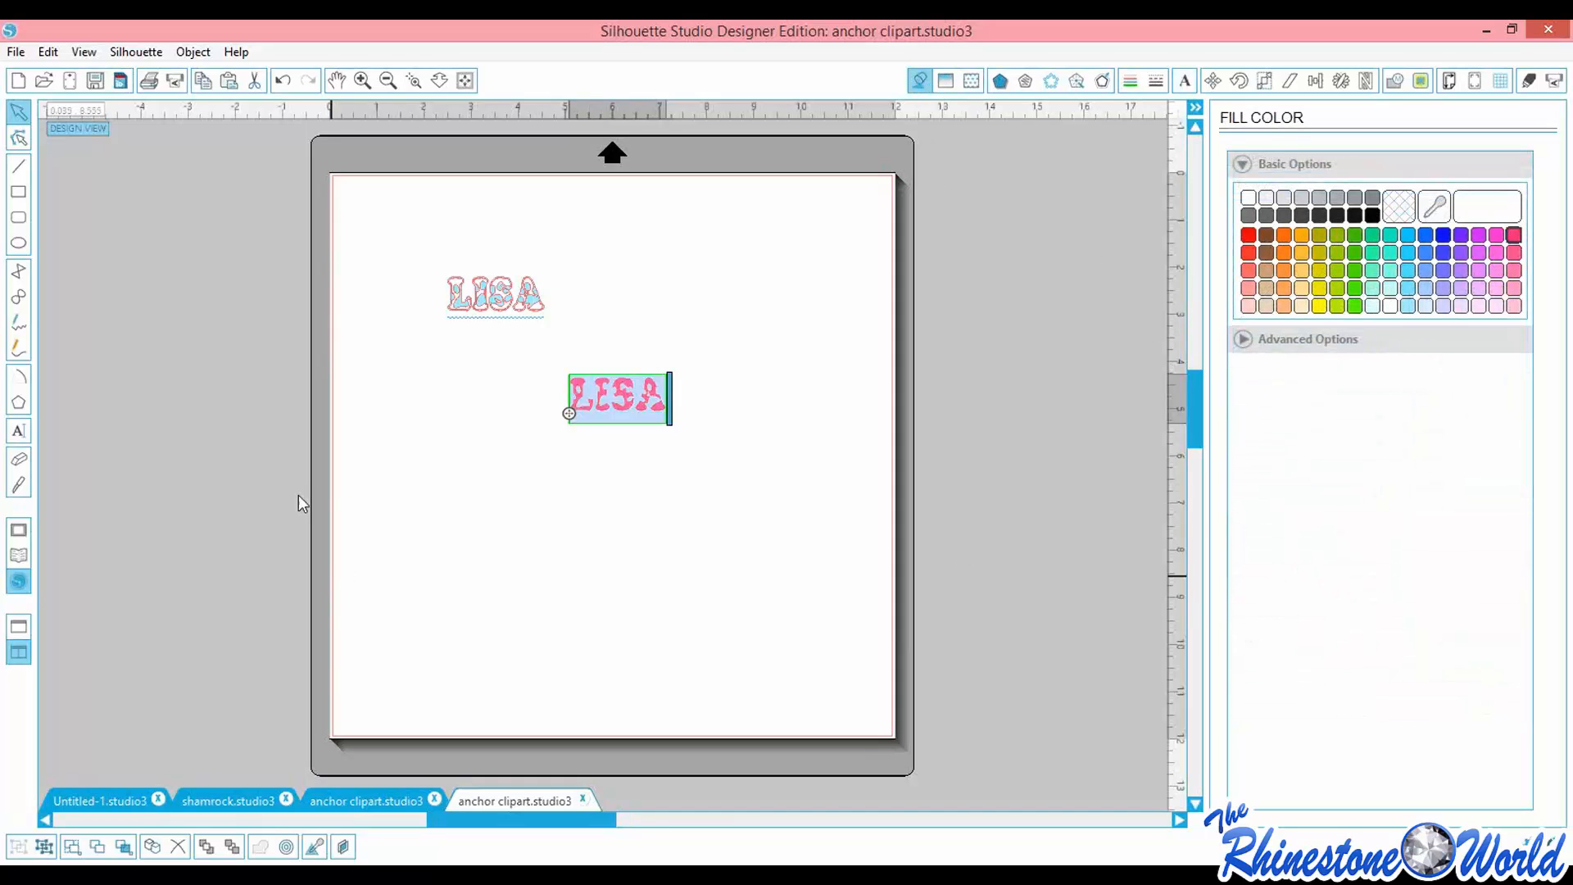
pyautogui.click(412, 428)
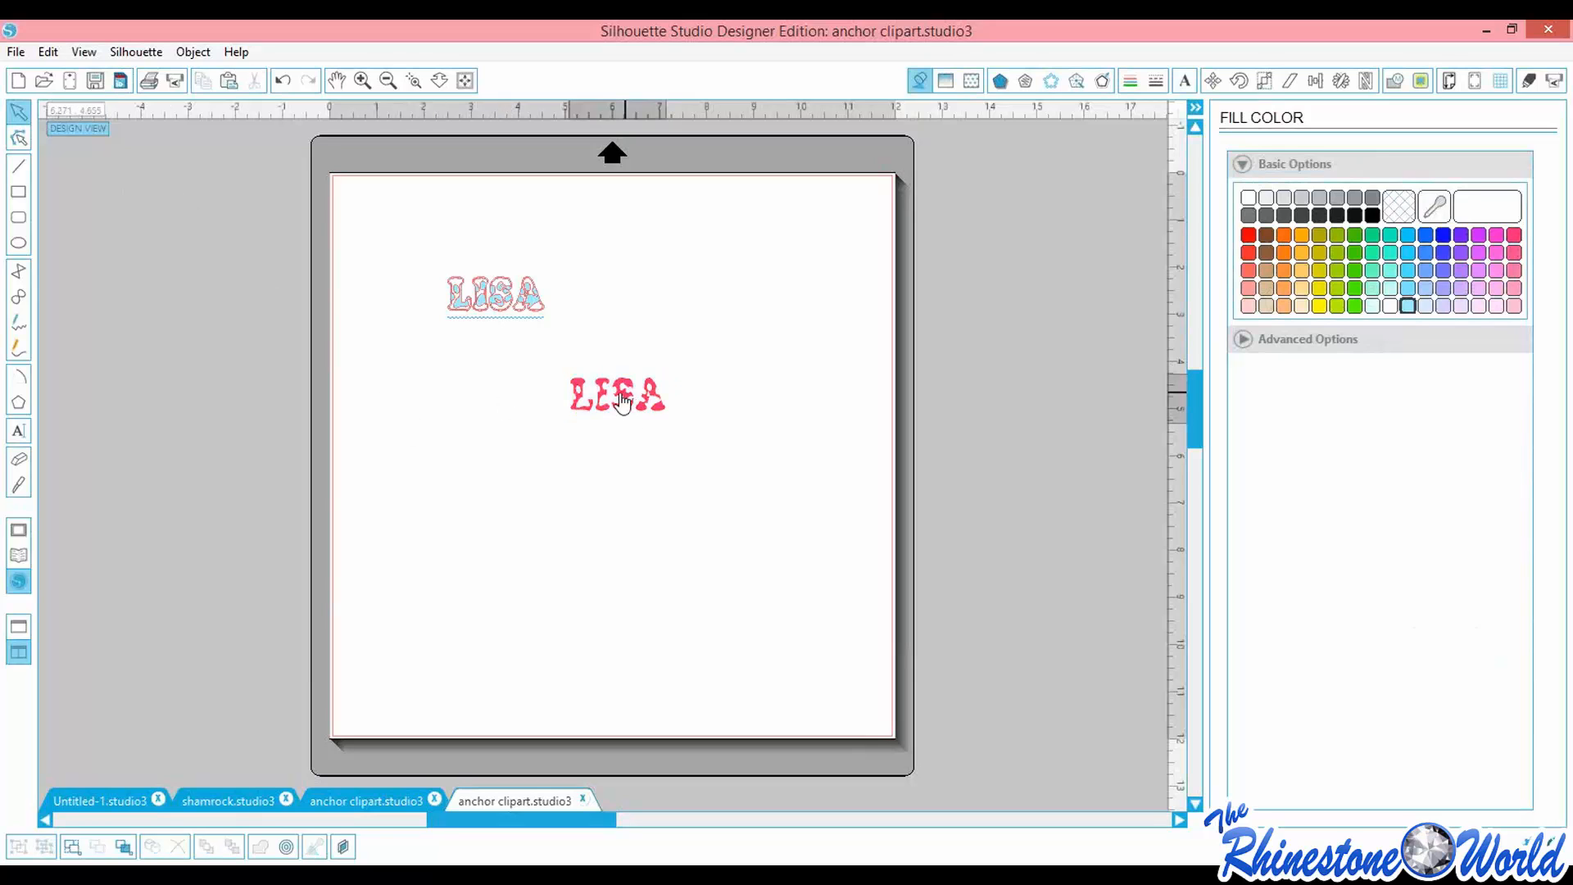
# Move the pink name over the blue paw print name and align both texts on their common center
pyautogui.moveTo(622, 401); pyautogui.dragTo(522, 302)
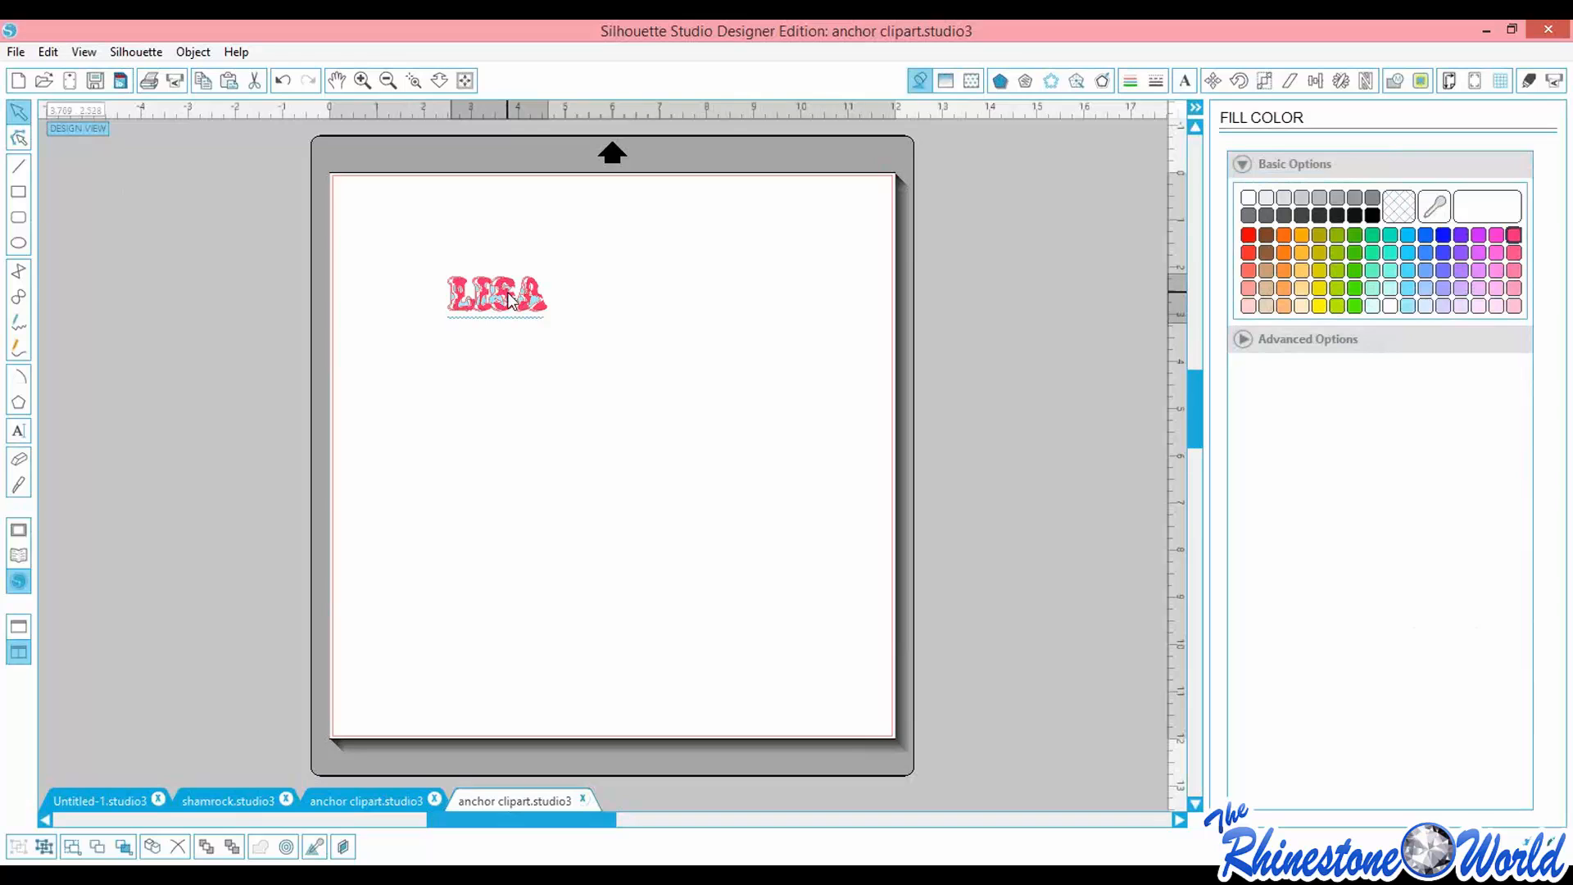
pyautogui.click(519, 344)
pyautogui.moveTo(415, 235); pyautogui.dragTo(583, 362)
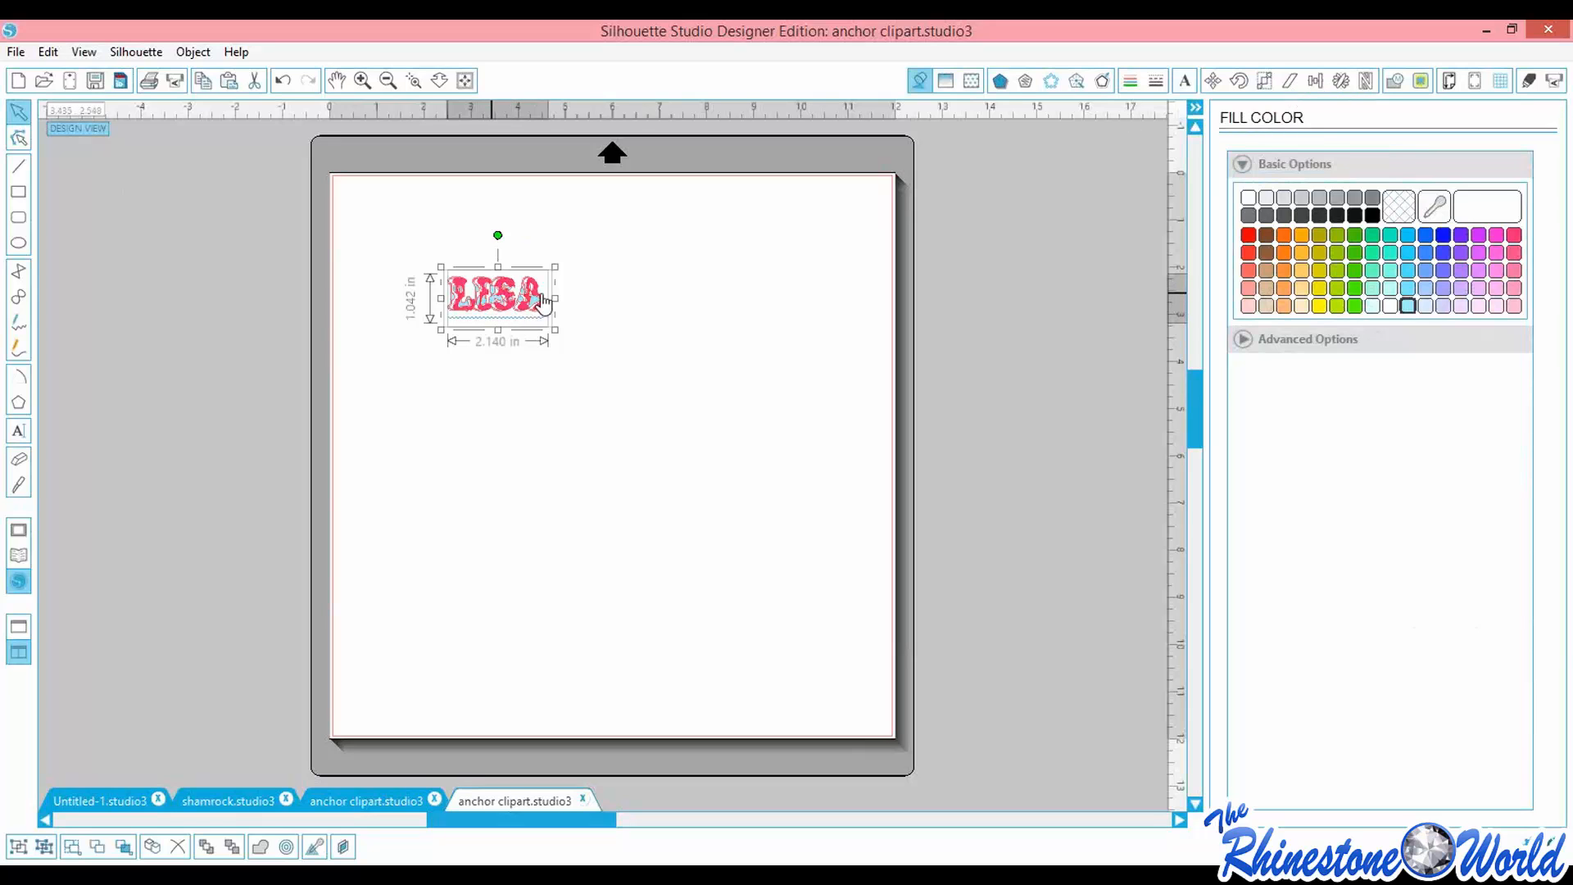
pyautogui.click(1315, 80)
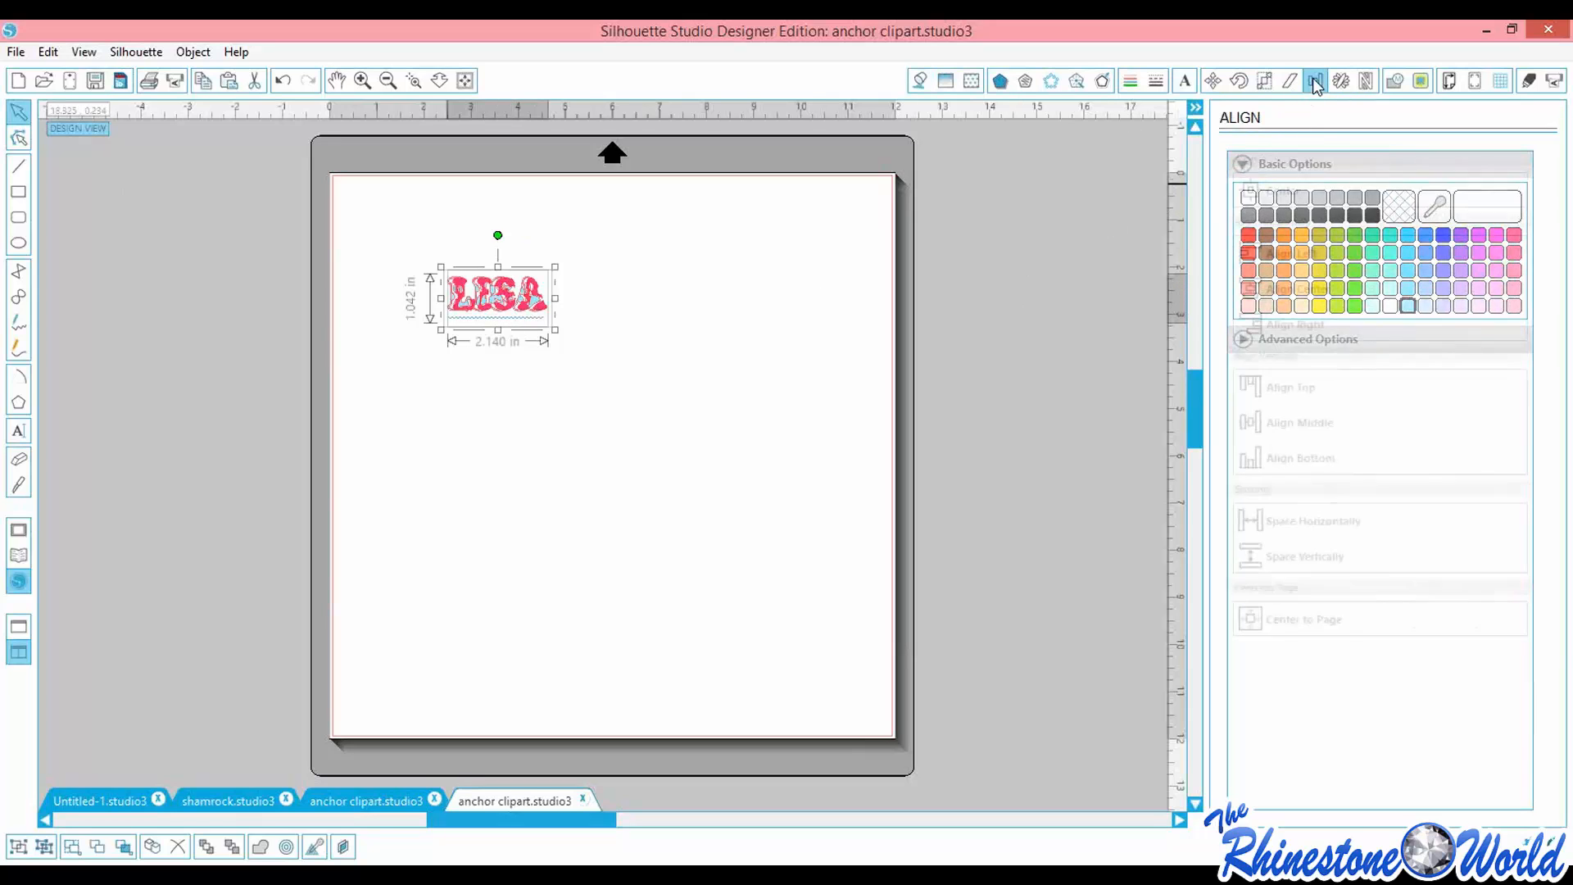
pyautogui.click(1257, 190)
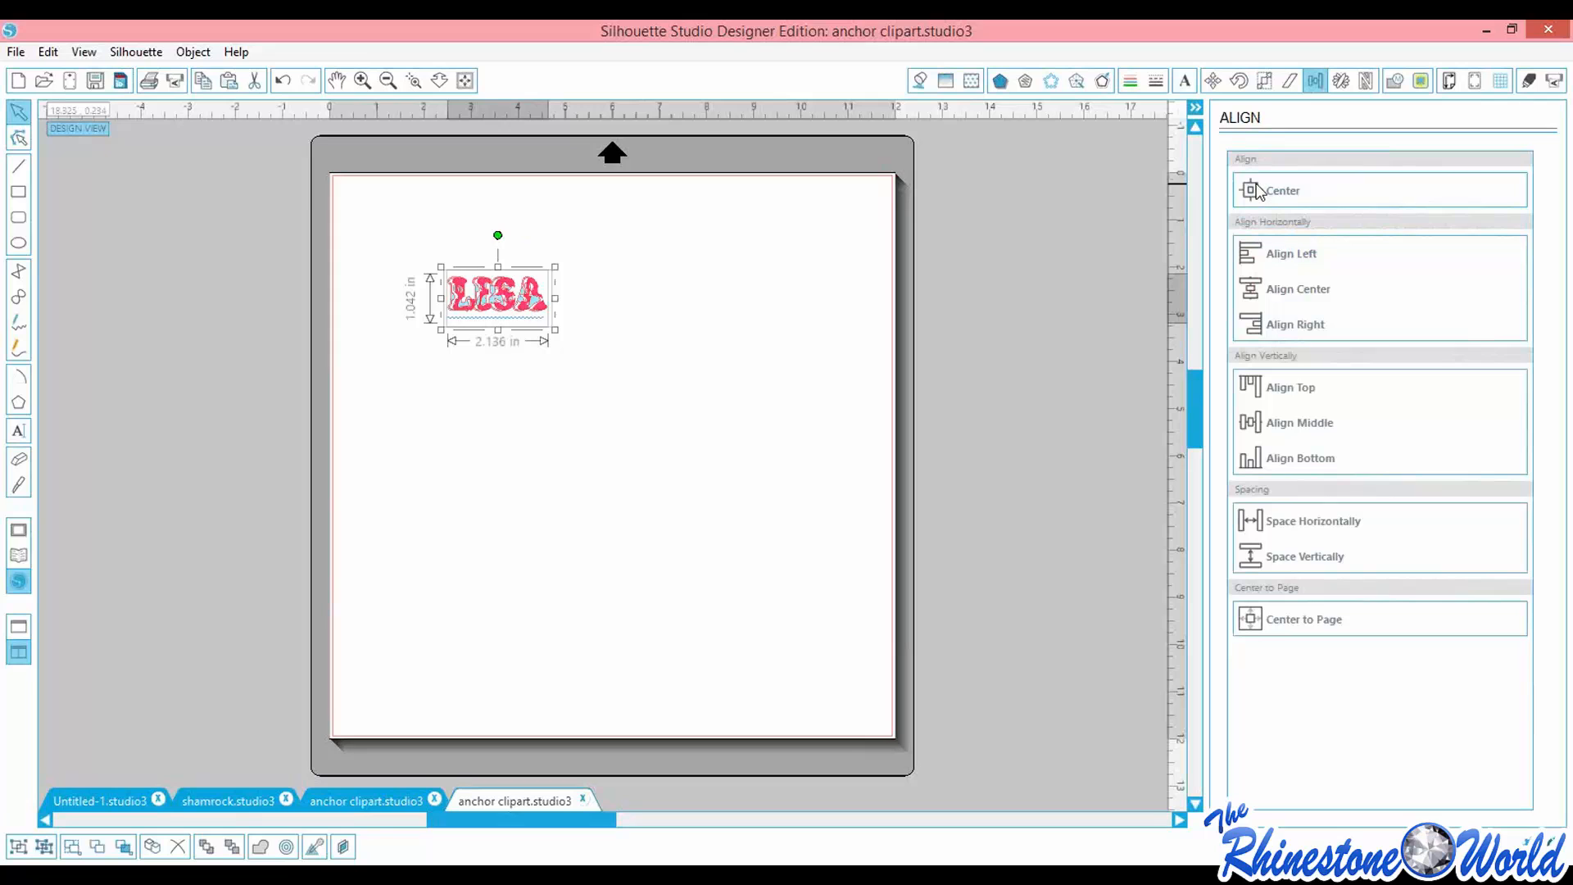
pyautogui.click(505, 414)
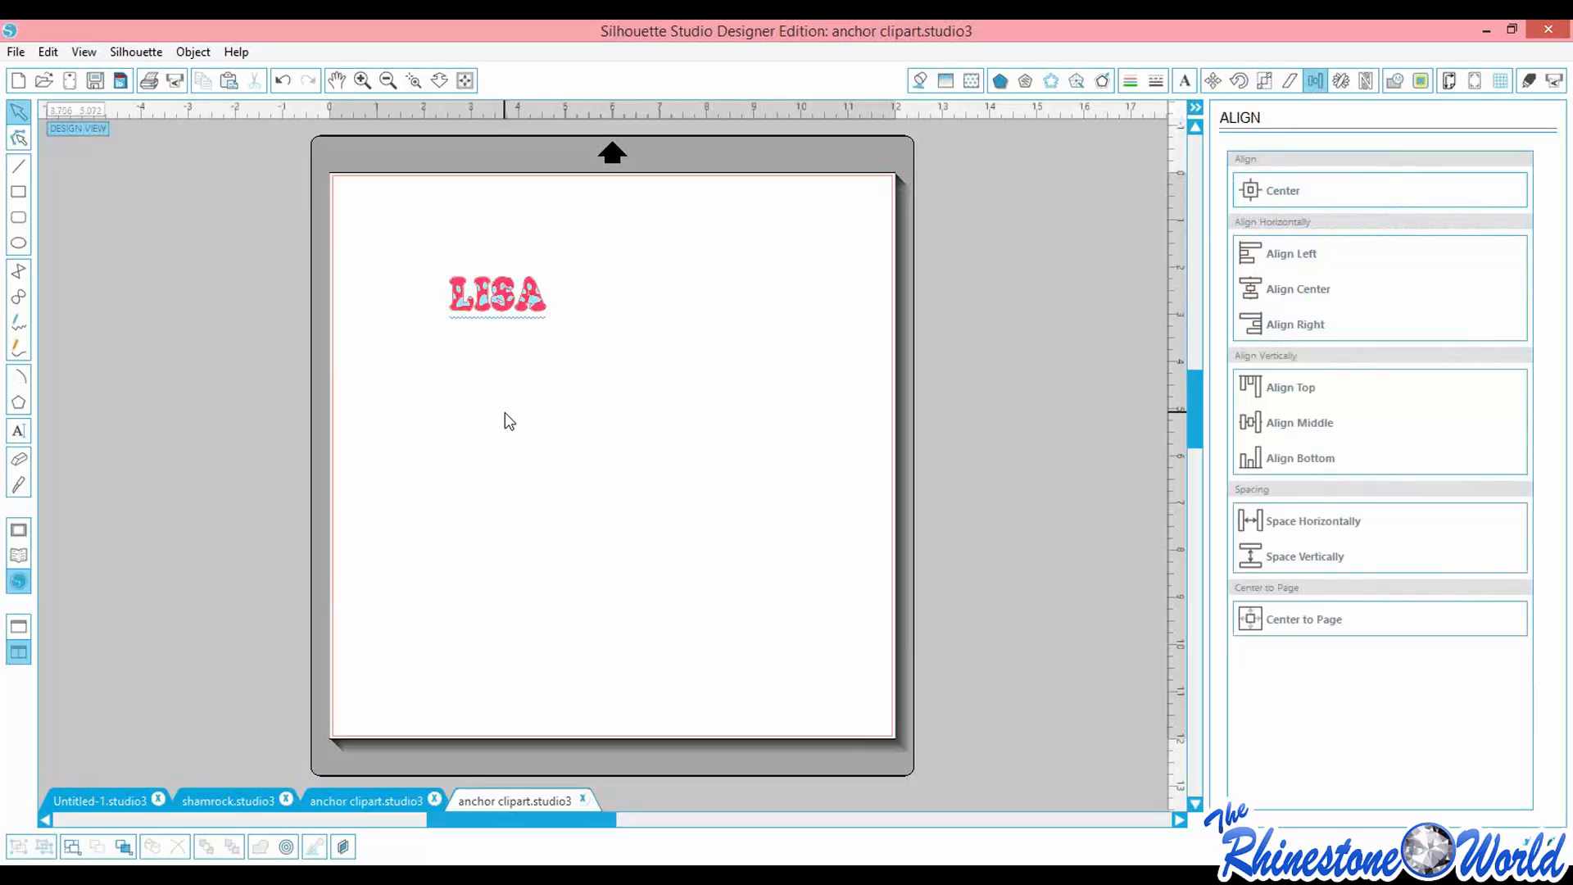
# Move the blue name up and to the right, place the pink name over it and center both on each other
pyautogui.click(361, 80)
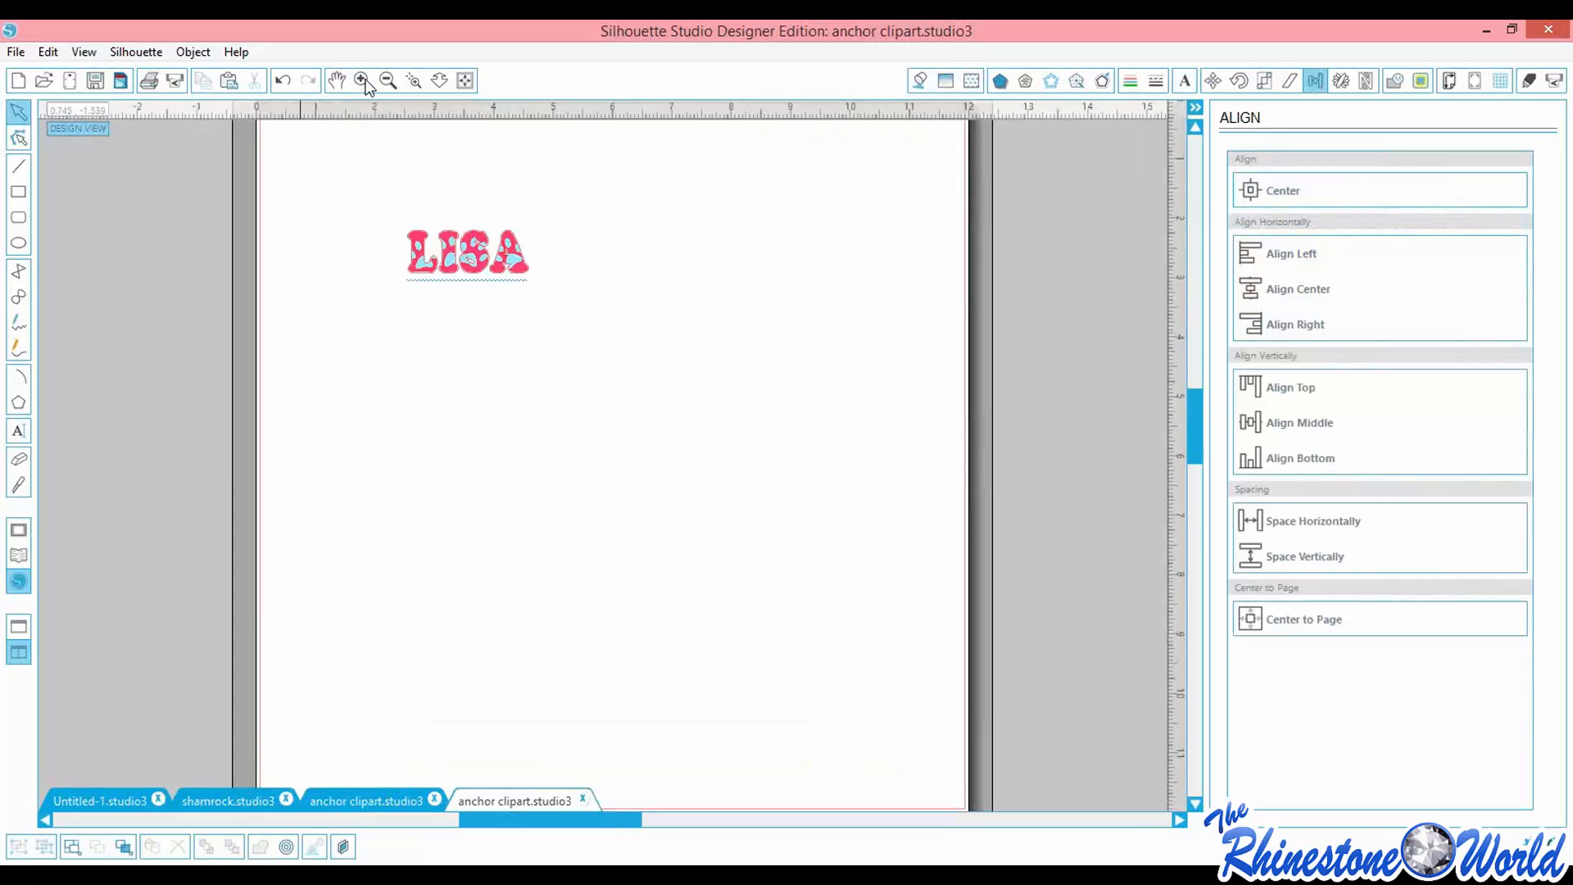
pyautogui.moveTo(526, 304); pyautogui.dragTo(639, 456)
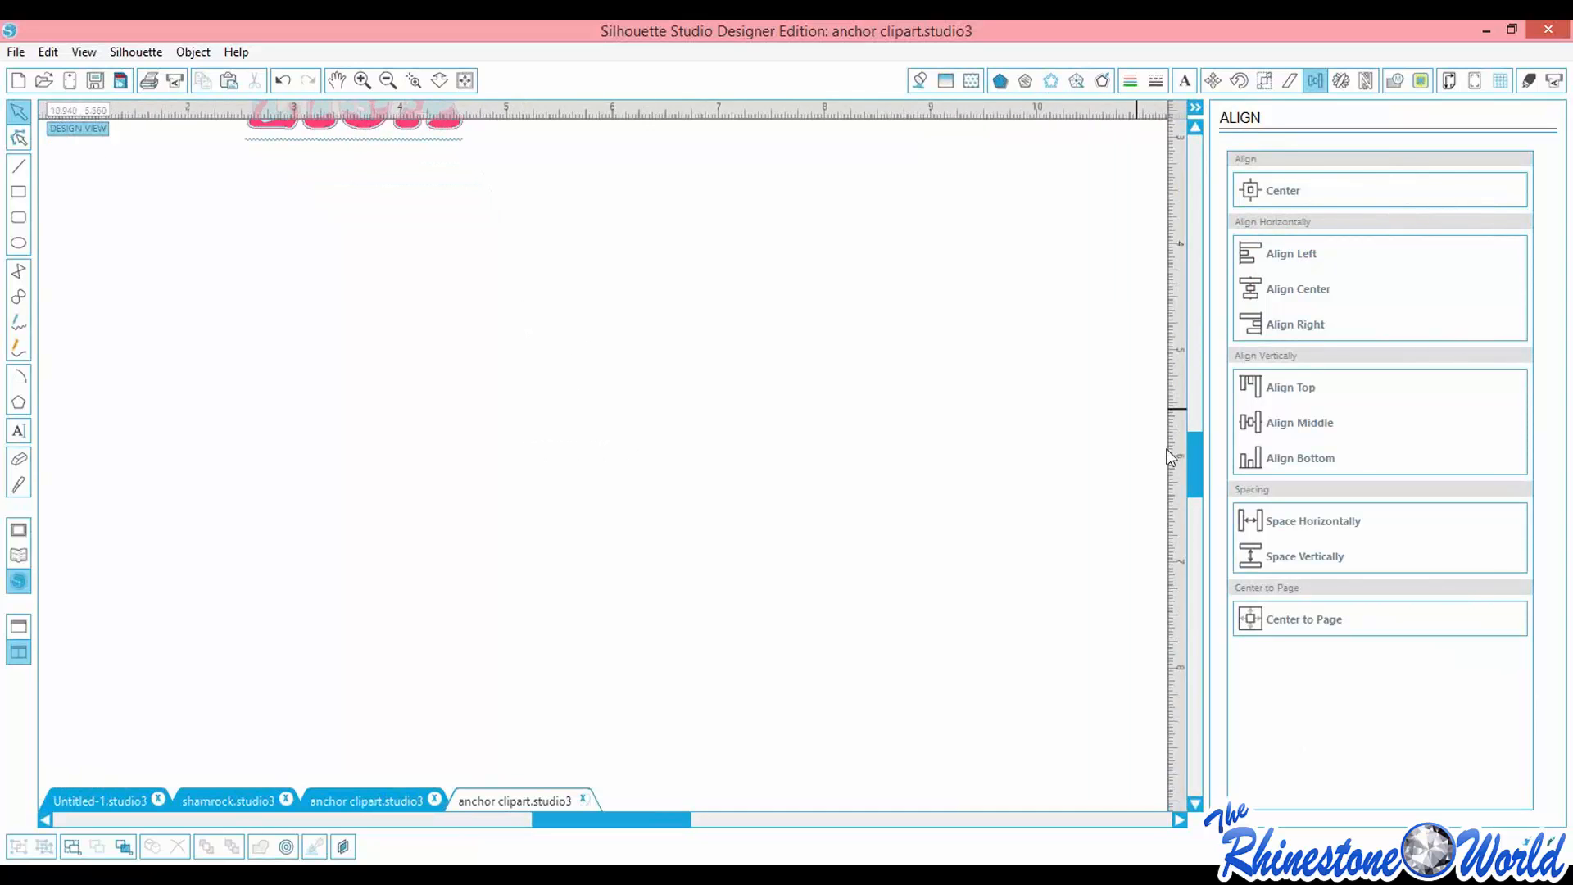
pyautogui.moveTo(1193, 467); pyautogui.dragTo(1188, 388)
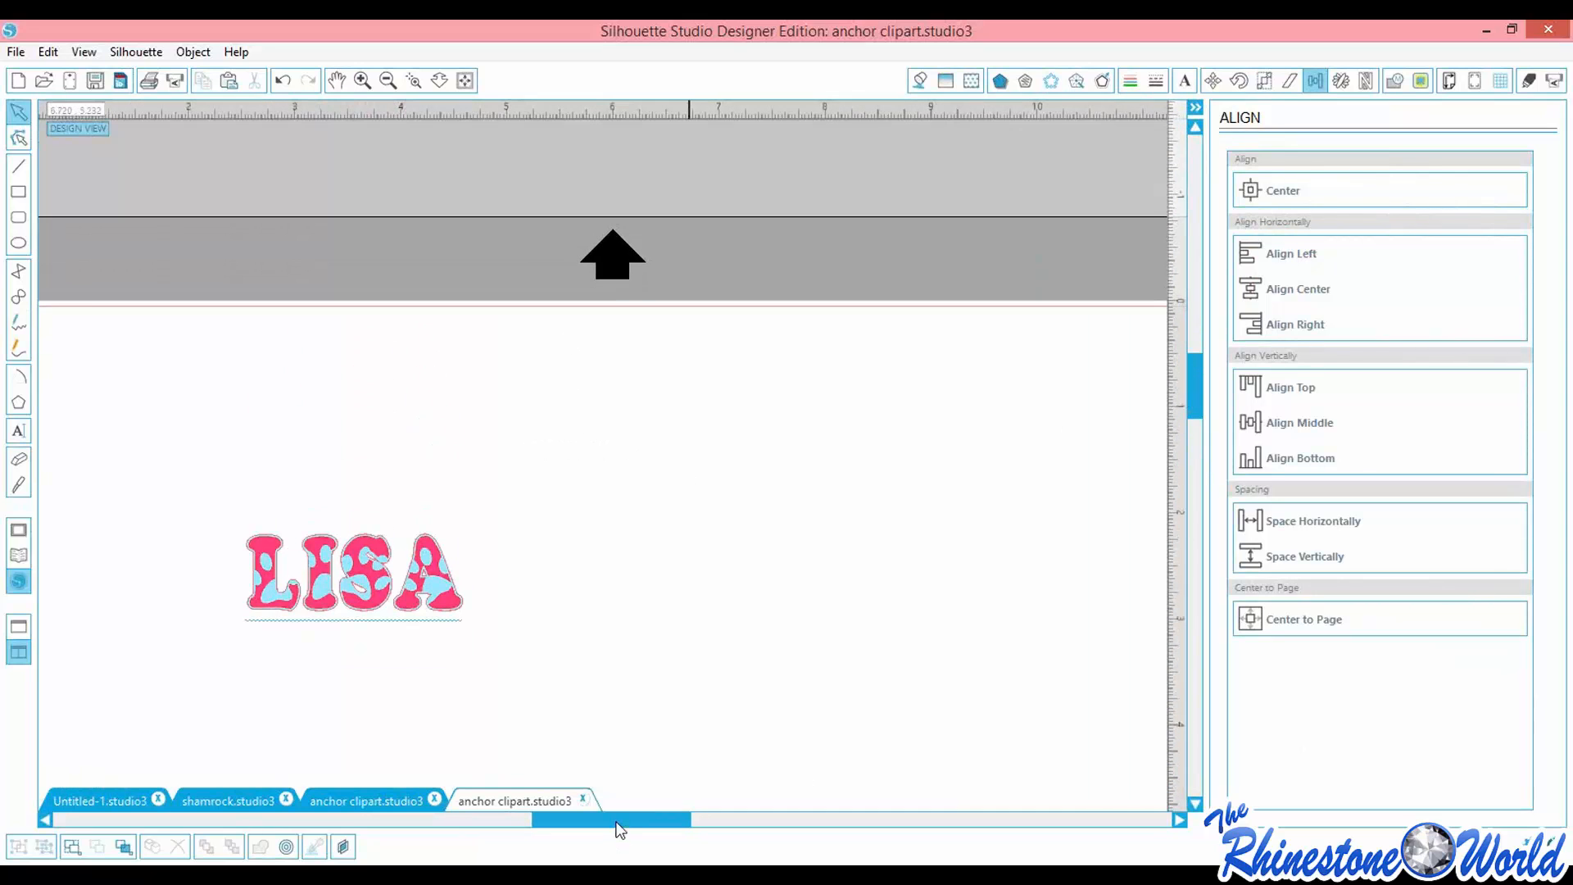
pyautogui.moveTo(621, 830); pyautogui.dragTo(569, 830)
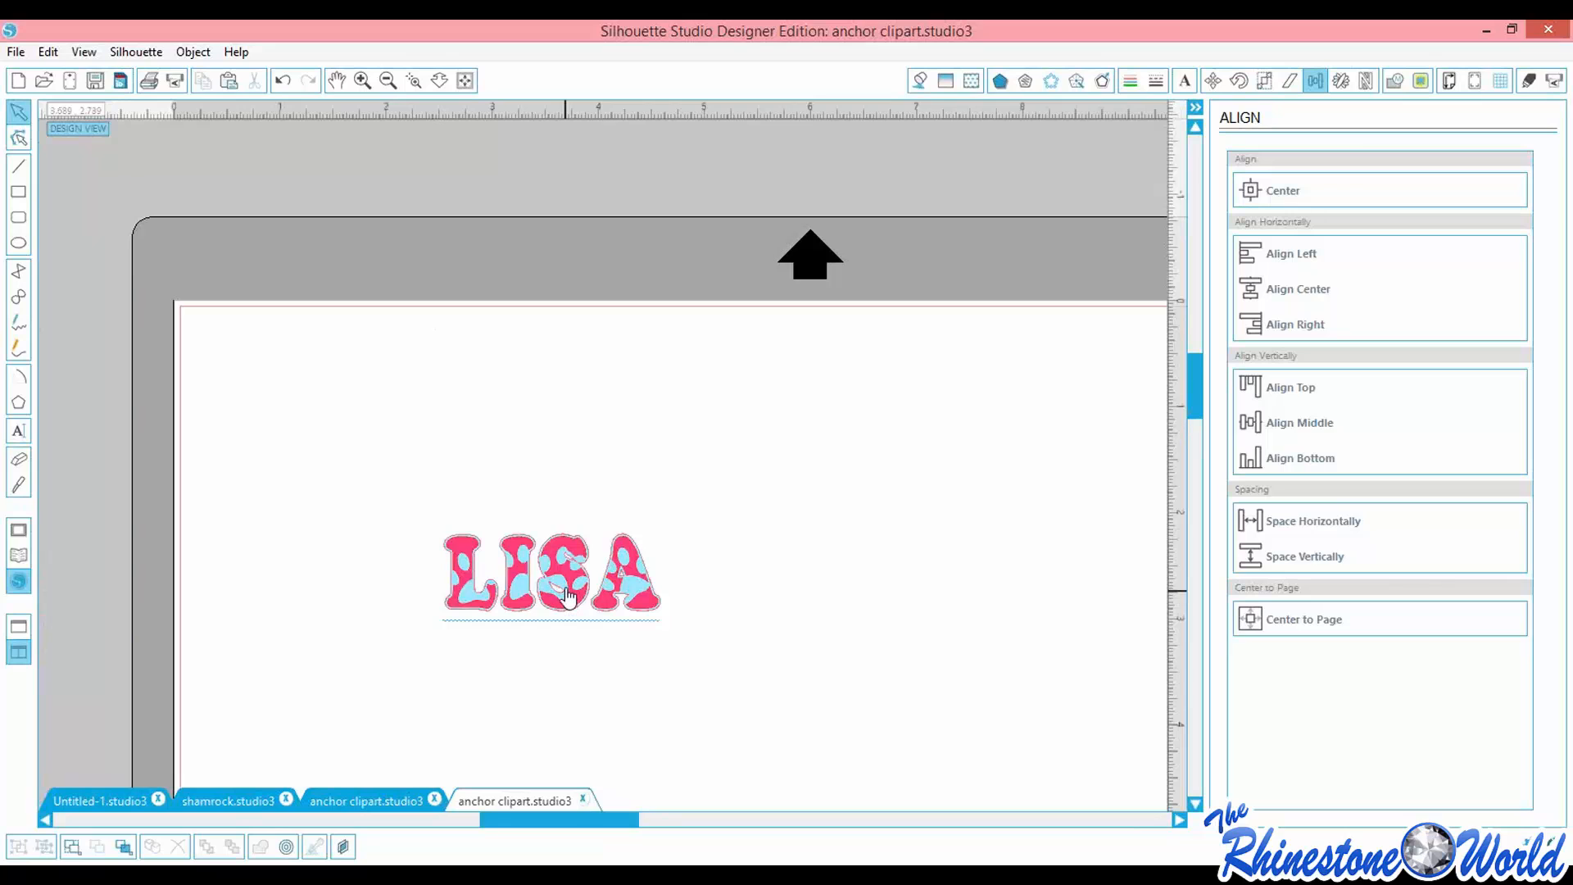
pyautogui.moveTo(567, 596); pyautogui.dragTo(711, 483)
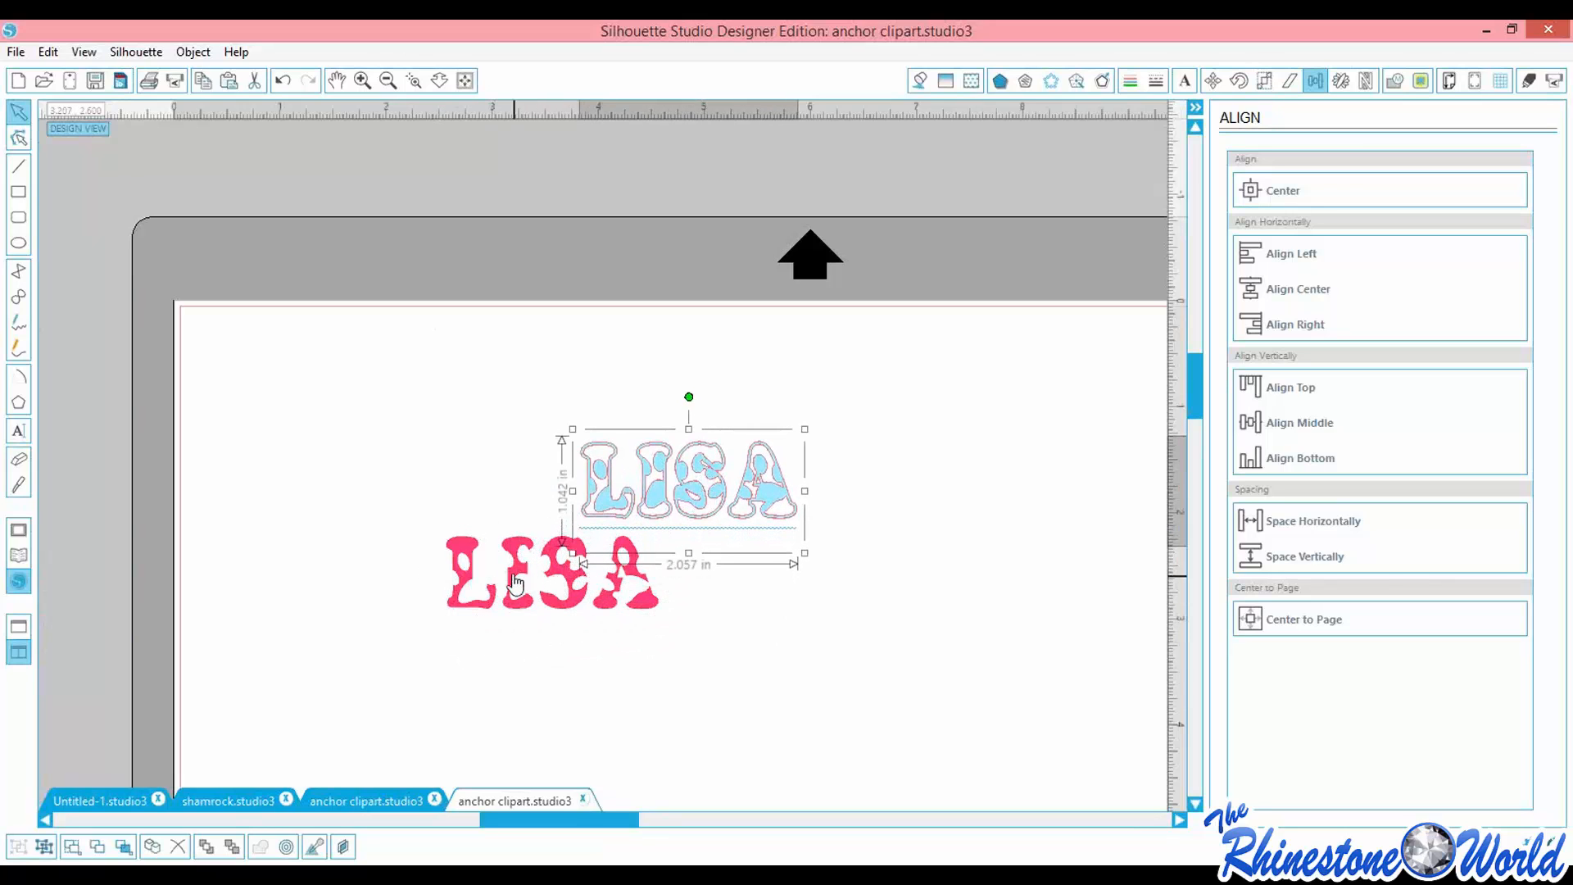
pyautogui.moveTo(516, 583); pyautogui.dragTo(652, 489)
pyautogui.click(598, 551)
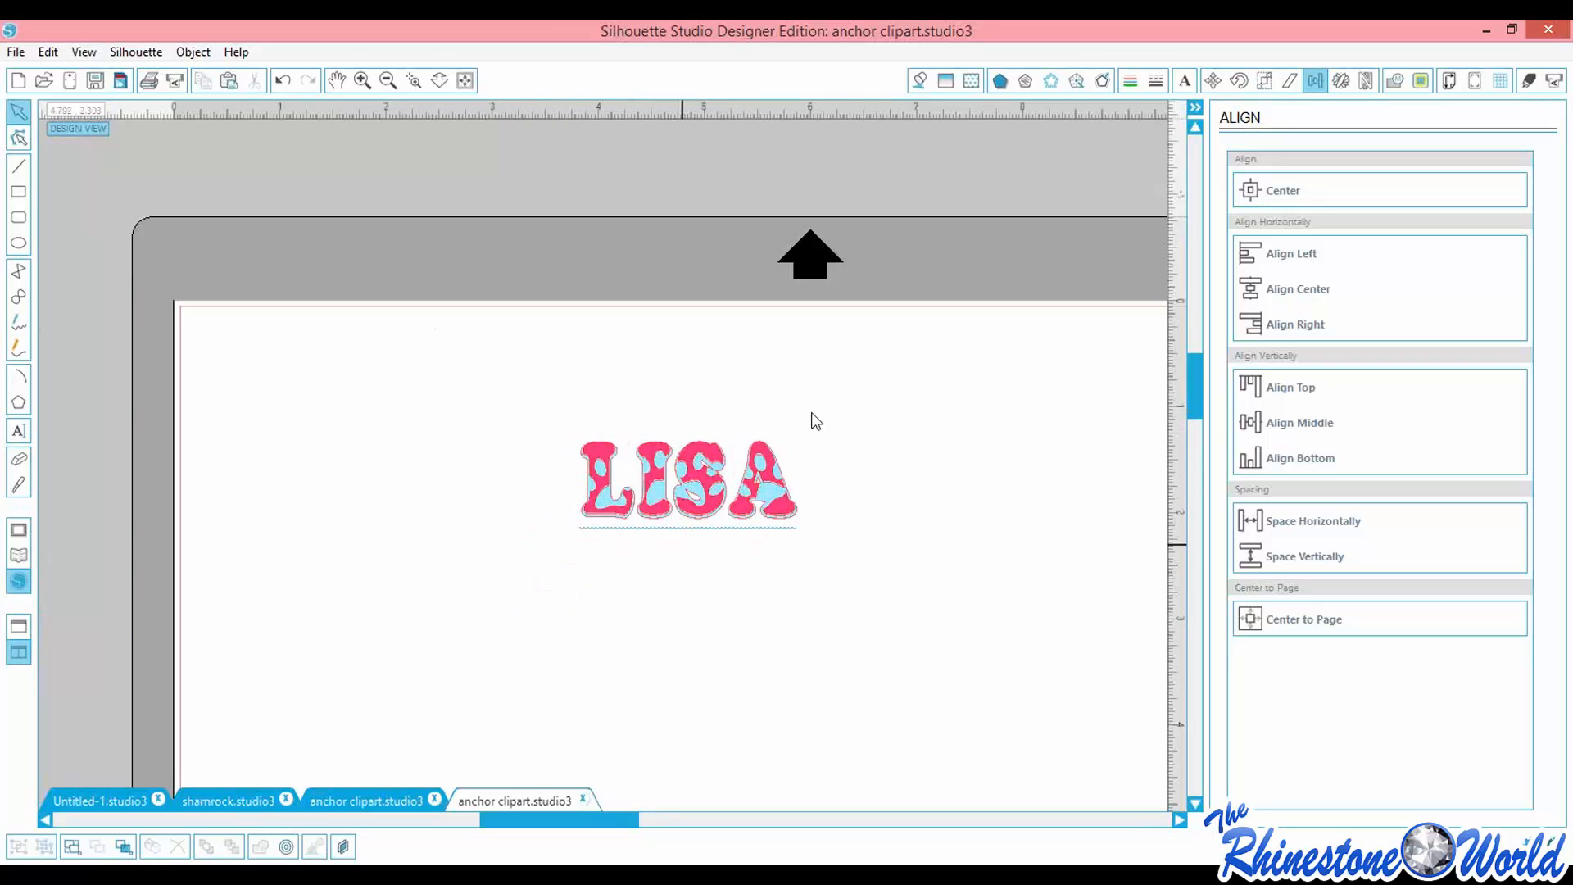
pyautogui.moveTo(551, 510); pyautogui.dragTo(1021, 571)
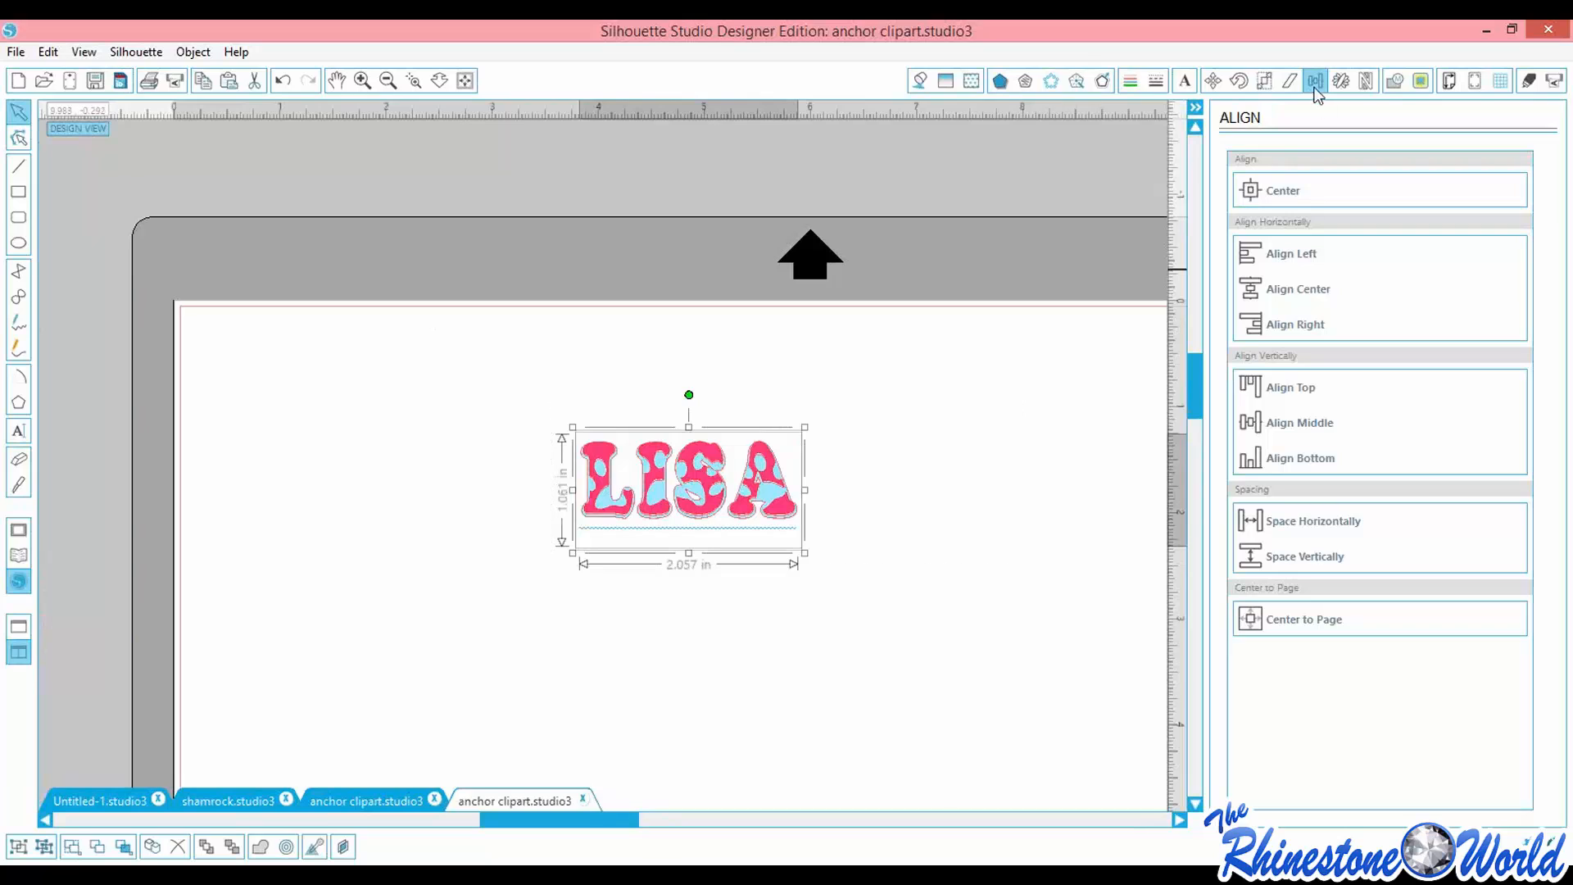
pyautogui.click(1286, 187)
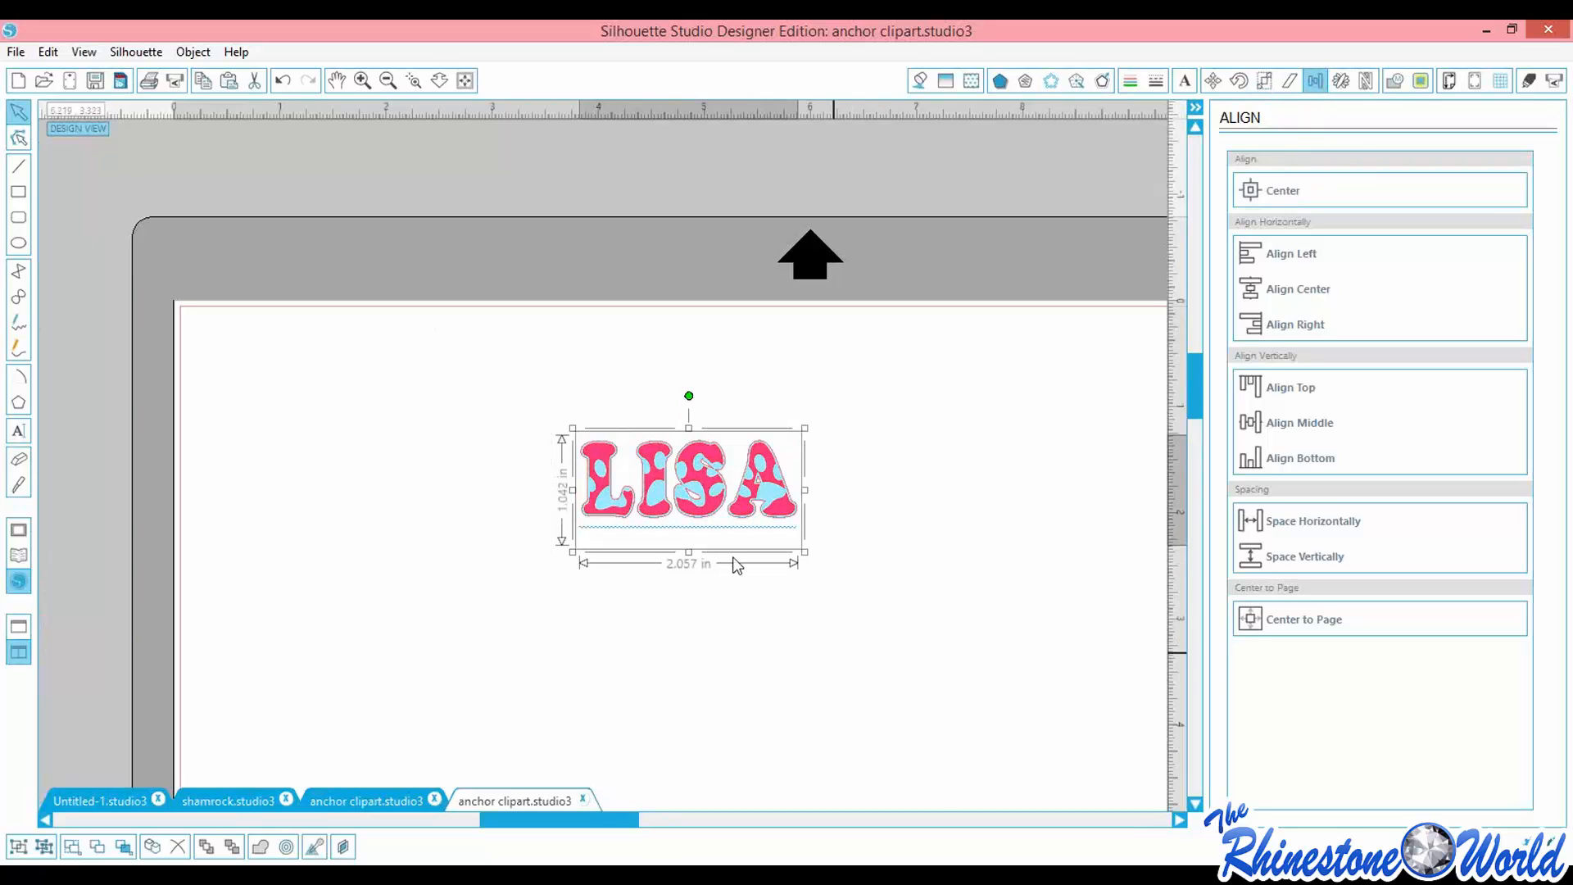
# Move both name layers together to the page's upper left corner and enlarge them to about 3.89 in wide
pyautogui.moveTo(698, 516); pyautogui.dragTo(385, 450)
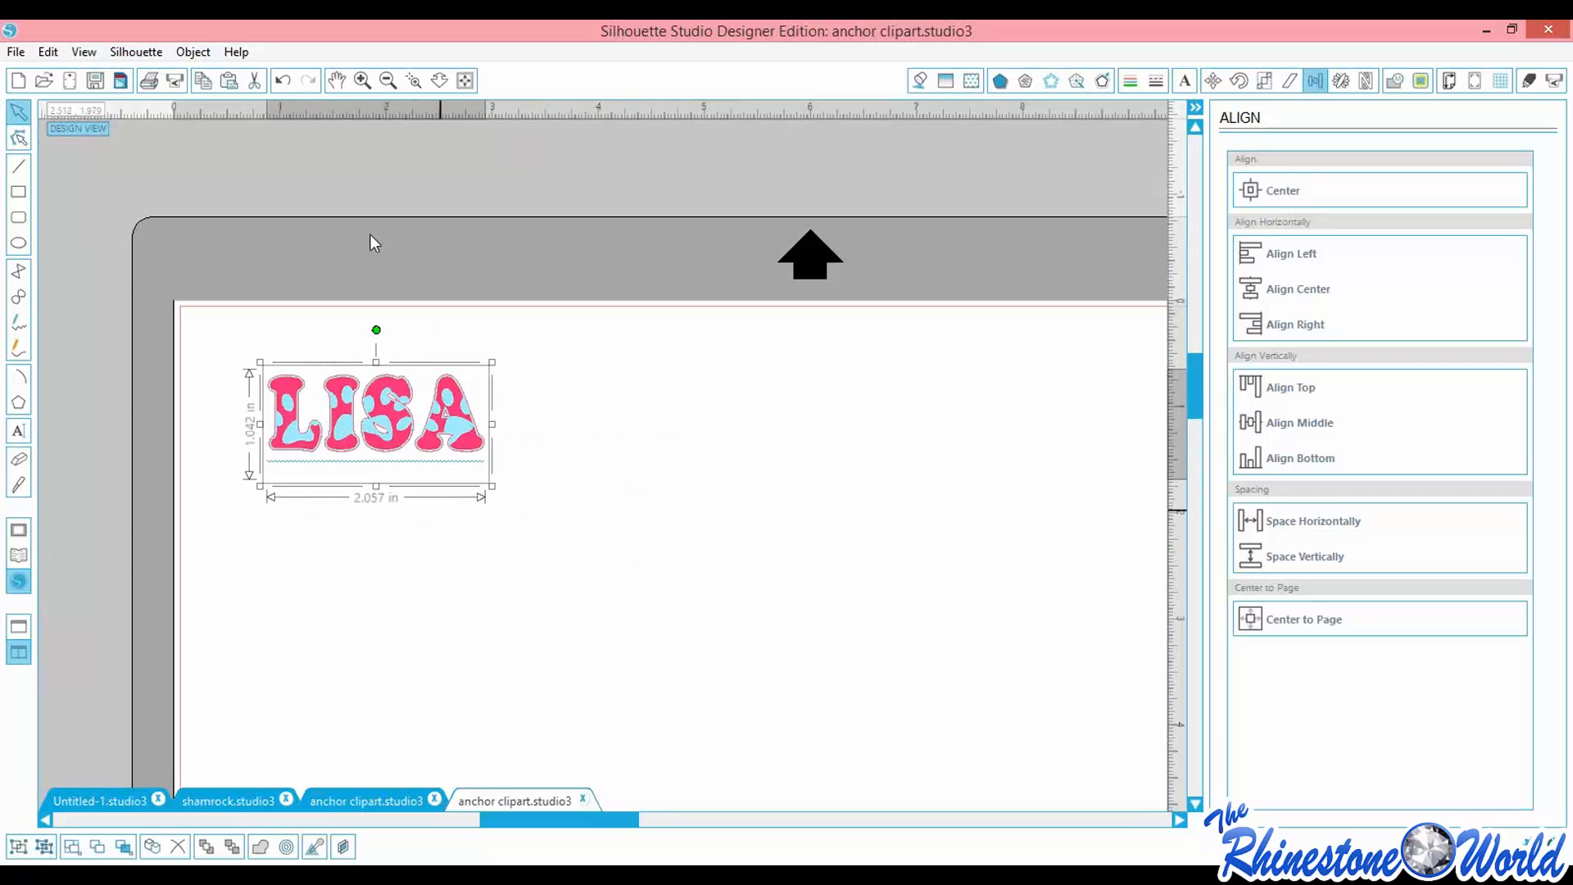
pyautogui.click(229, 332)
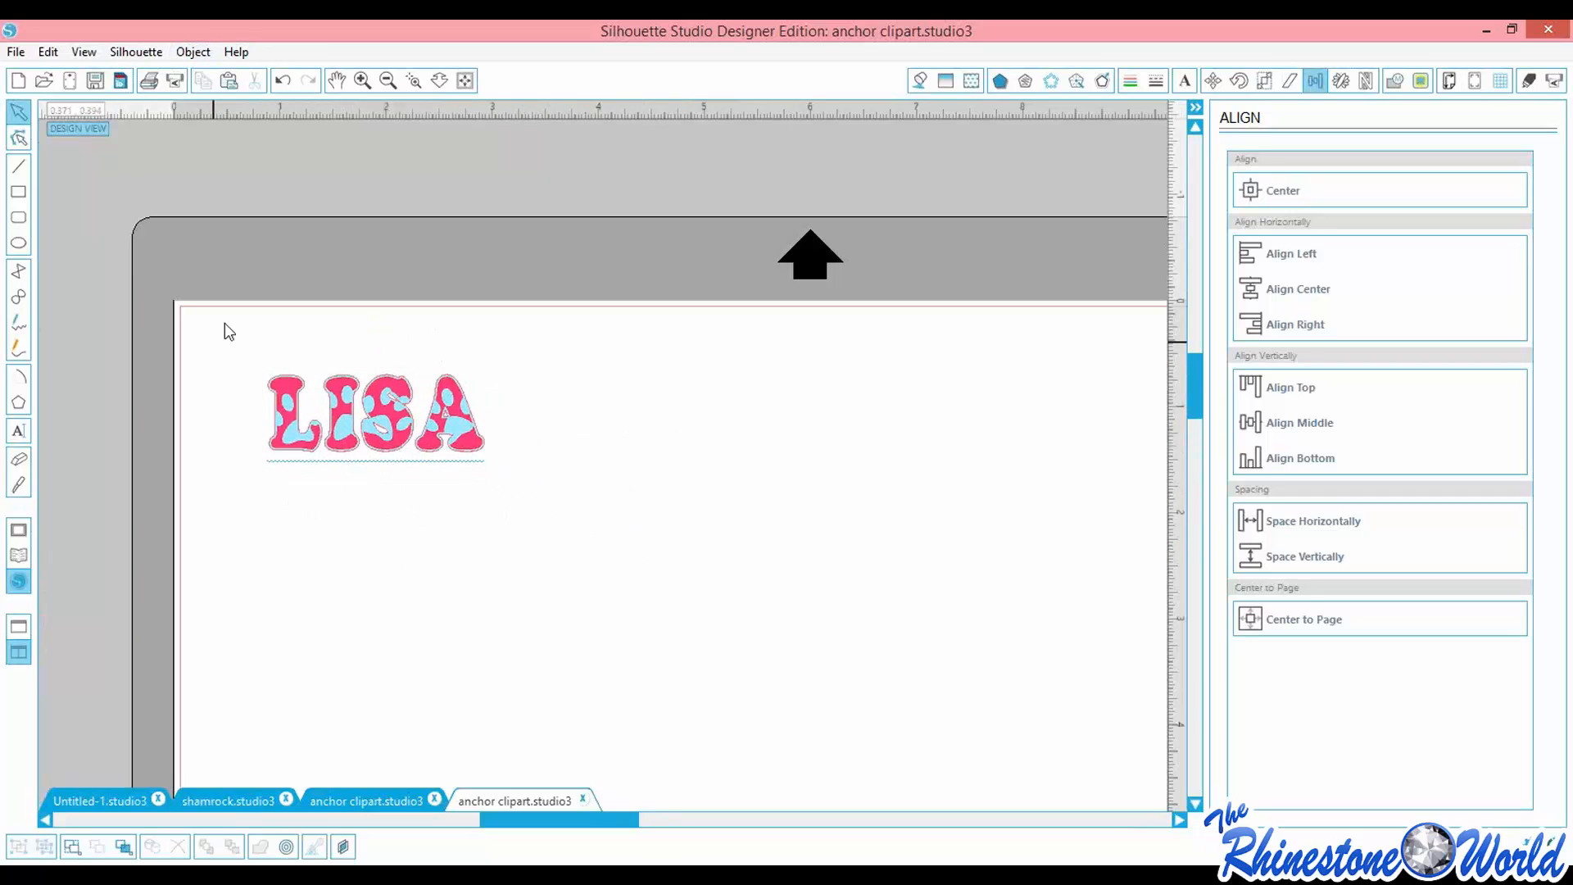
pyautogui.moveTo(230, 332); pyautogui.dragTo(648, 619)
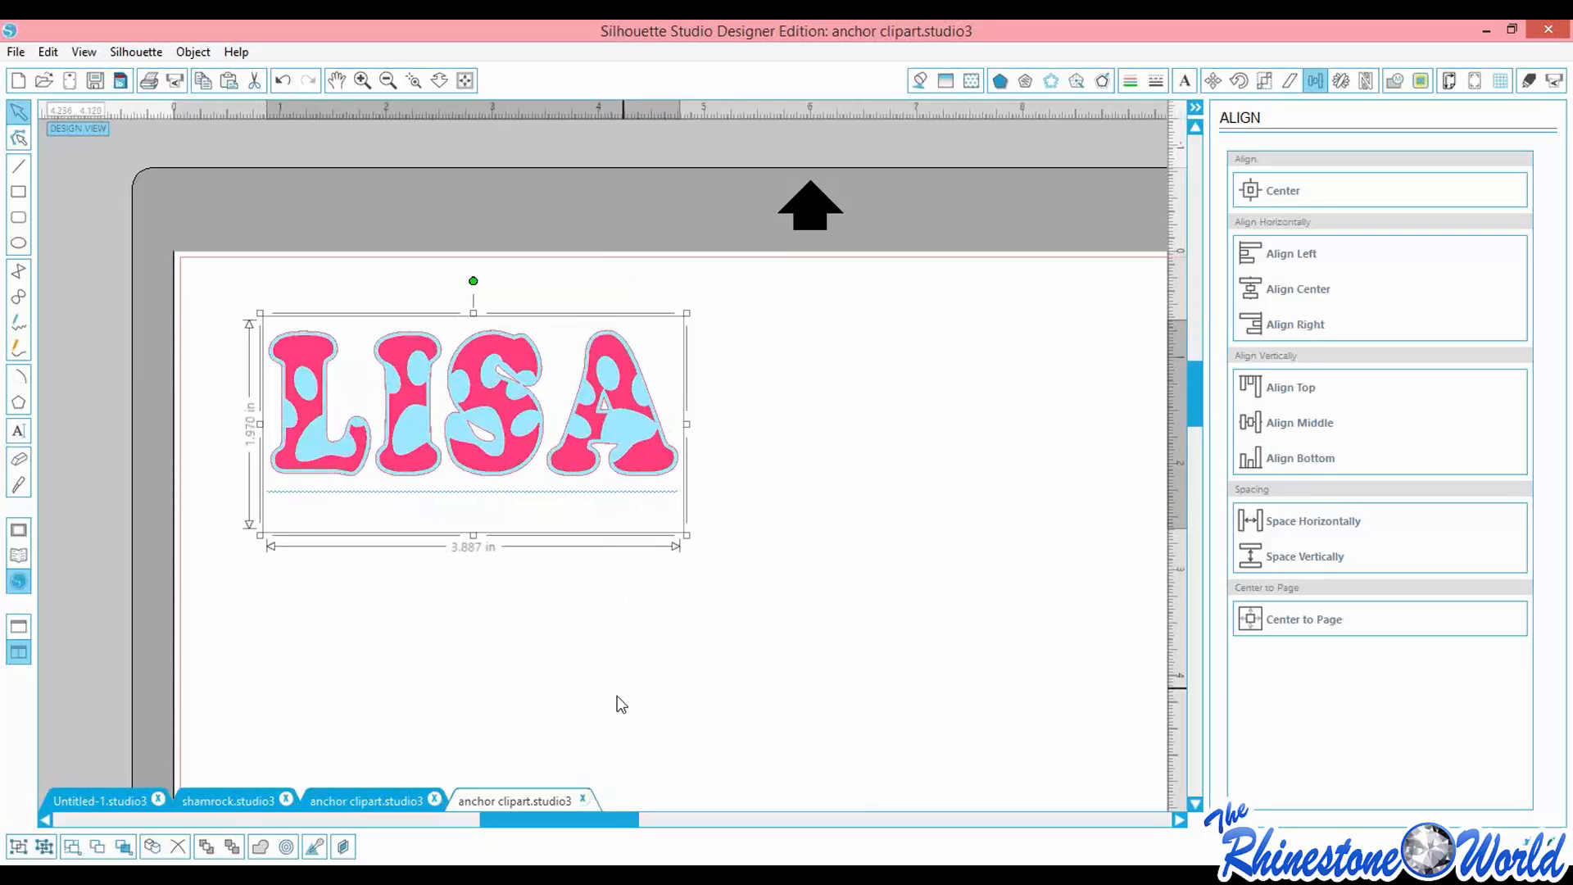
pyautogui.click(617, 725)
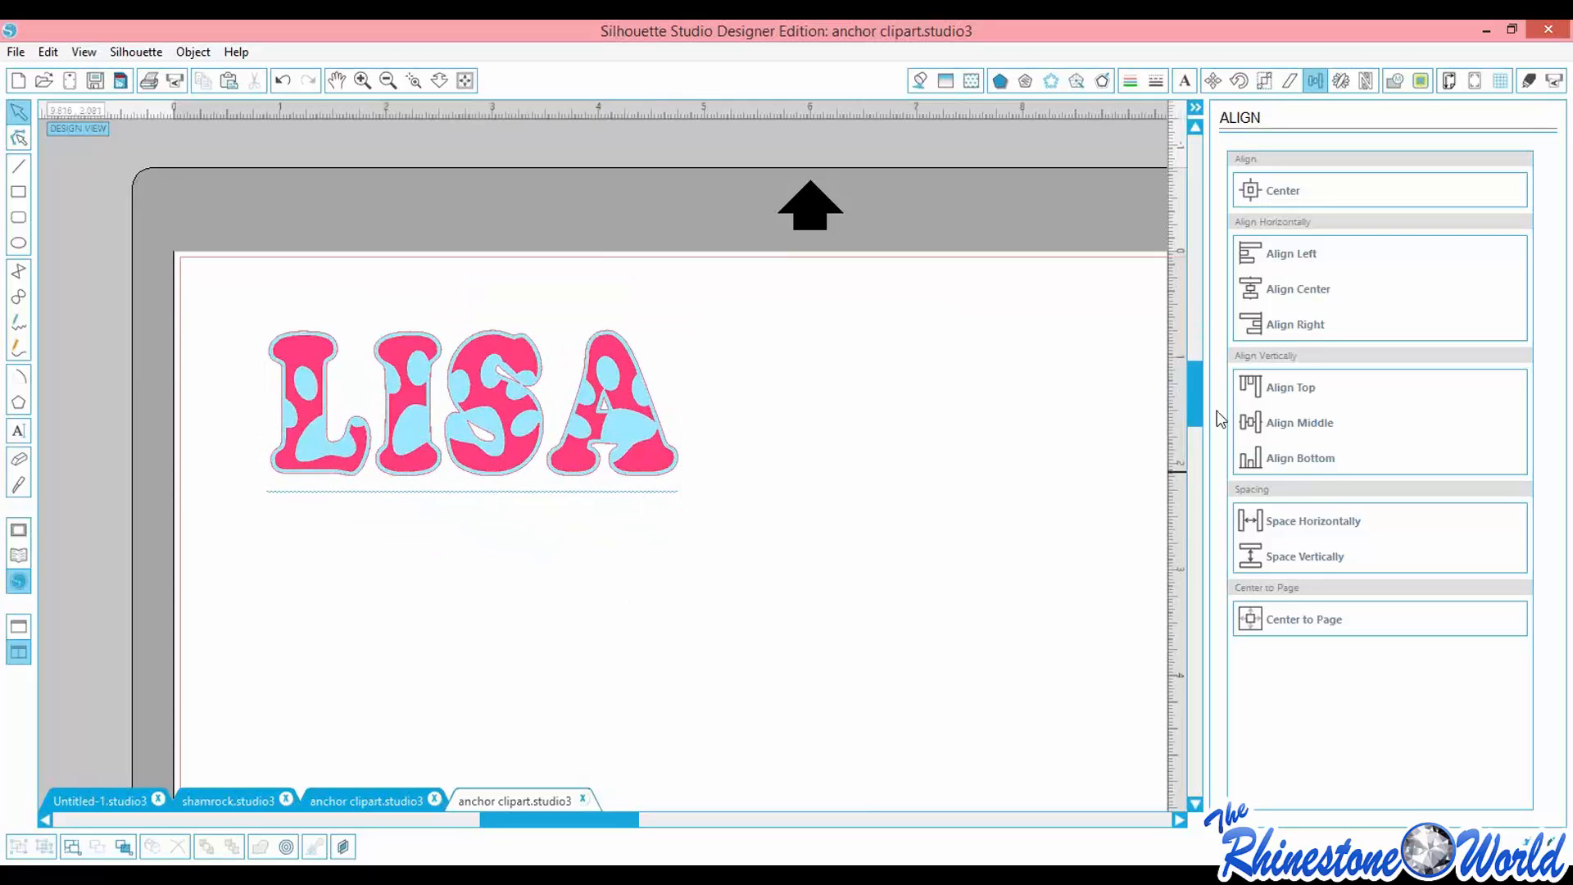
# Select both name layers and configure the cut settings to Advanced mode with the cut order by Fill Color
pyautogui.moveTo(1193, 390); pyautogui.dragTo(1183, 410)
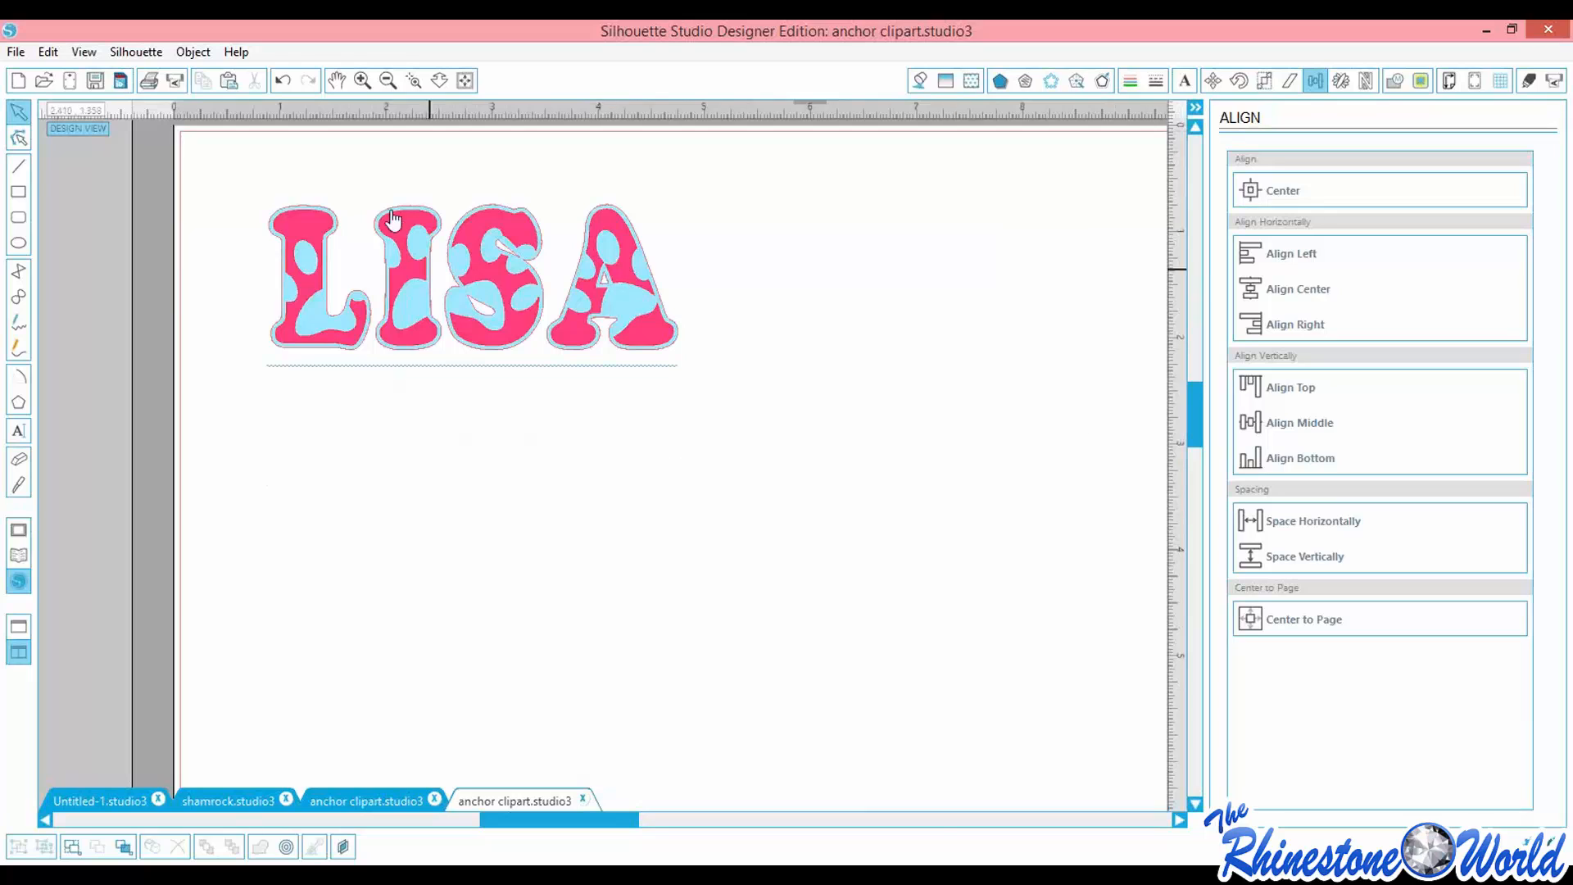
pyautogui.moveTo(244, 176); pyautogui.dragTo(660, 449)
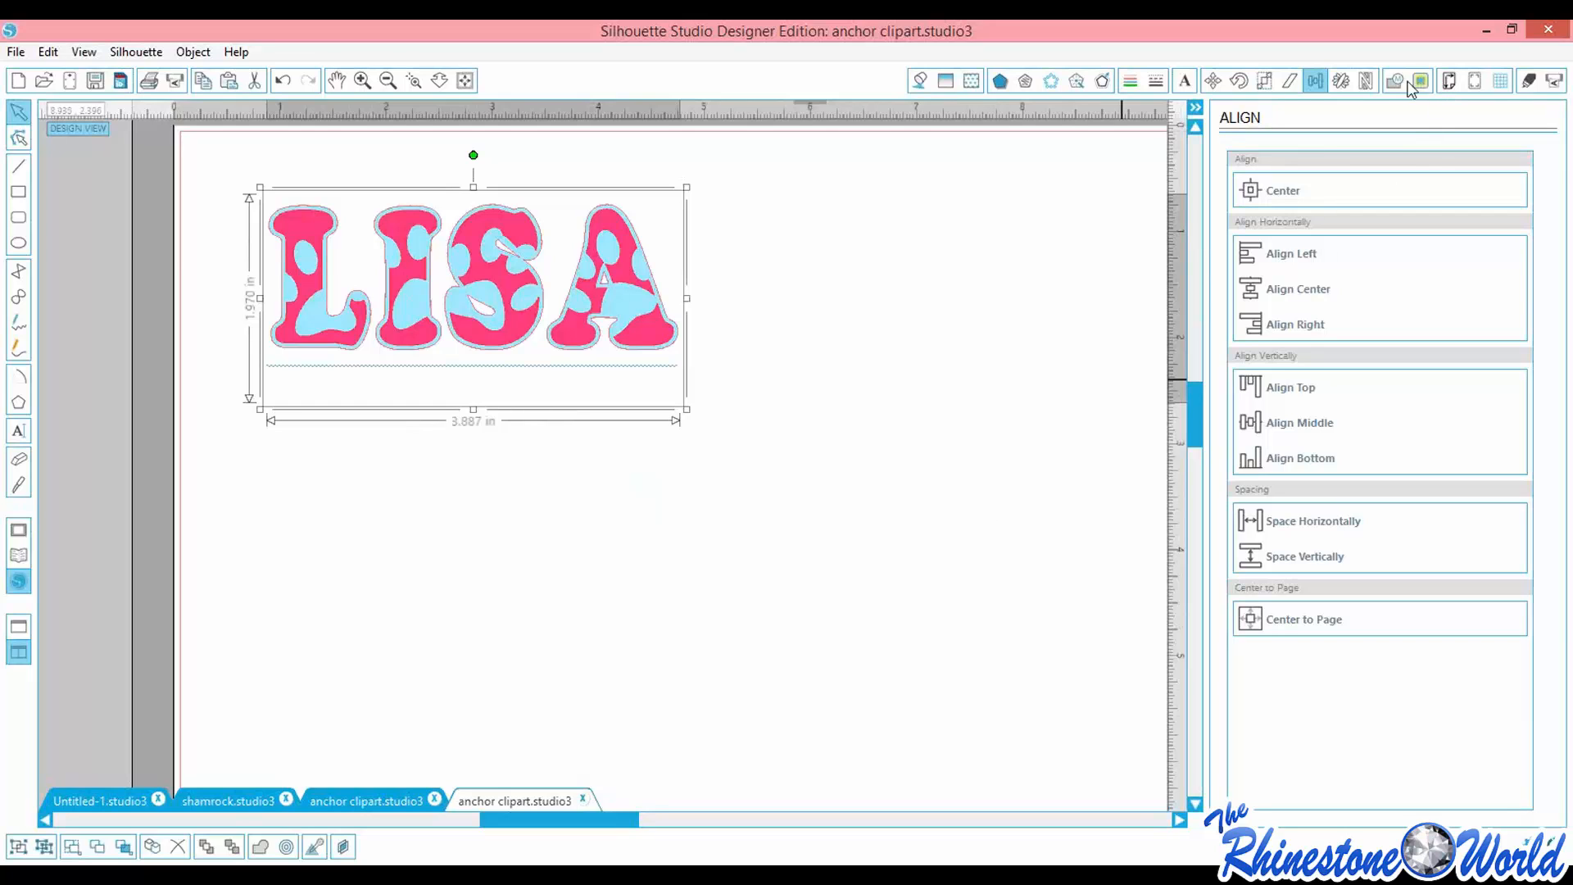
pyautogui.click(1530, 82)
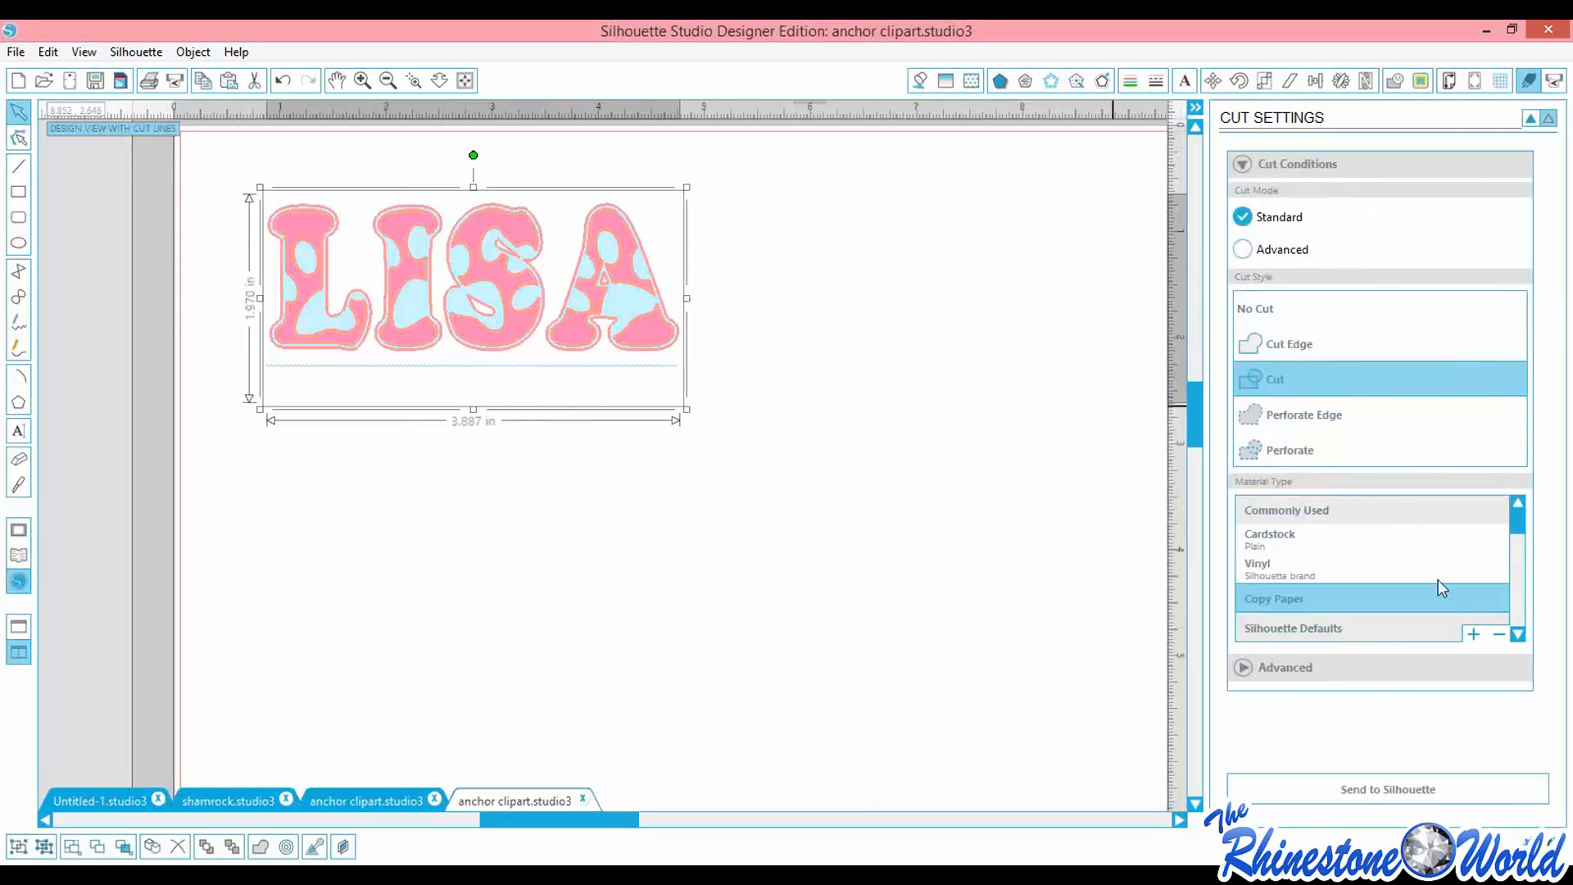
pyautogui.click(1243, 252)
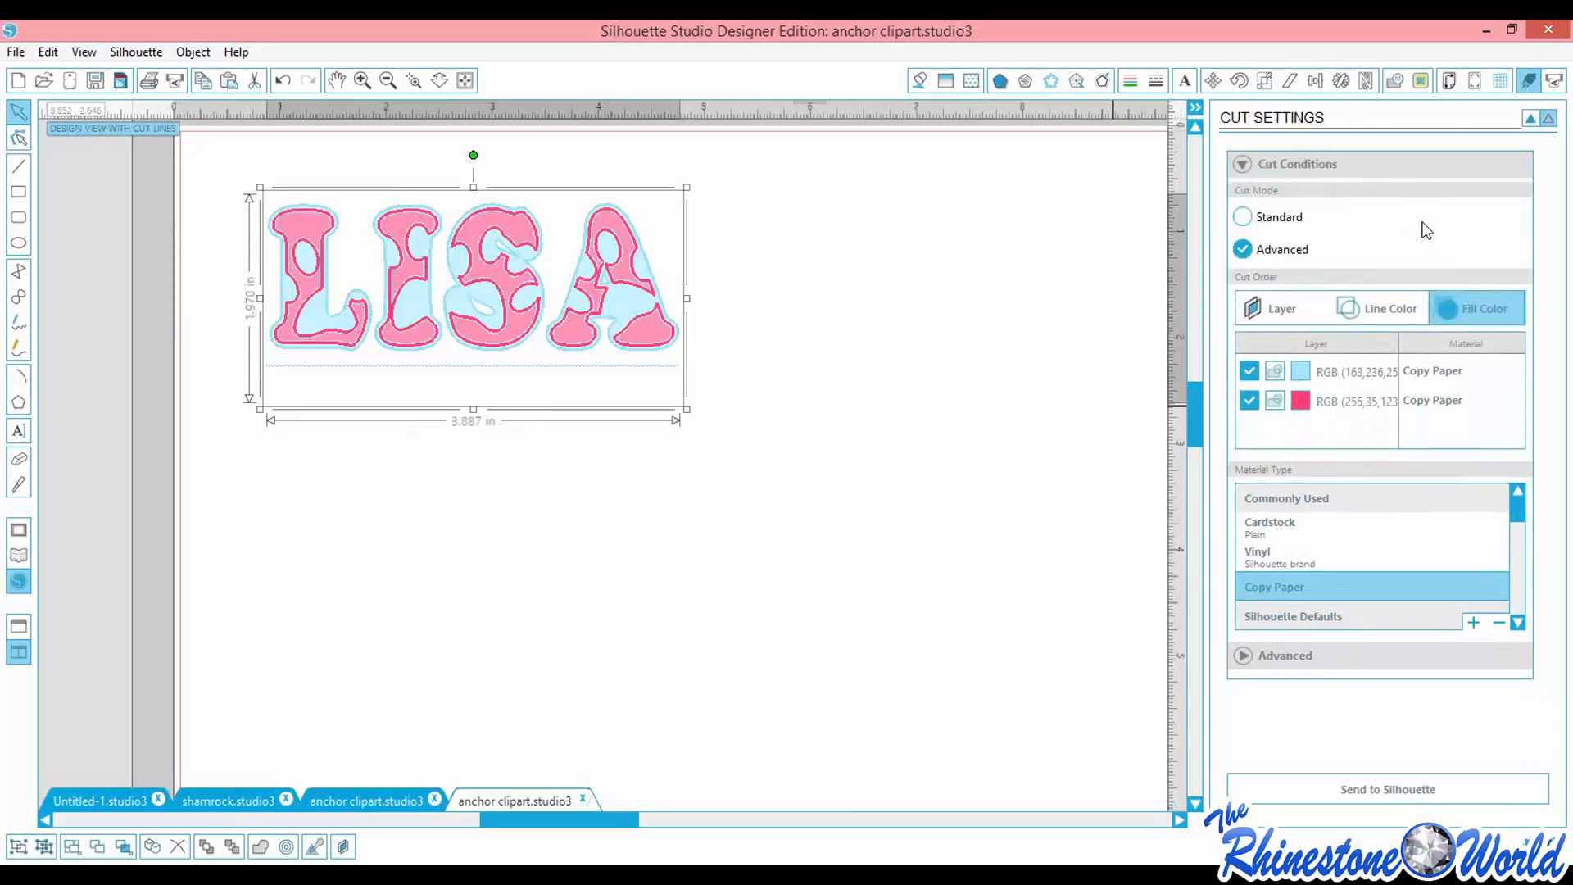
pyautogui.click(1275, 322)
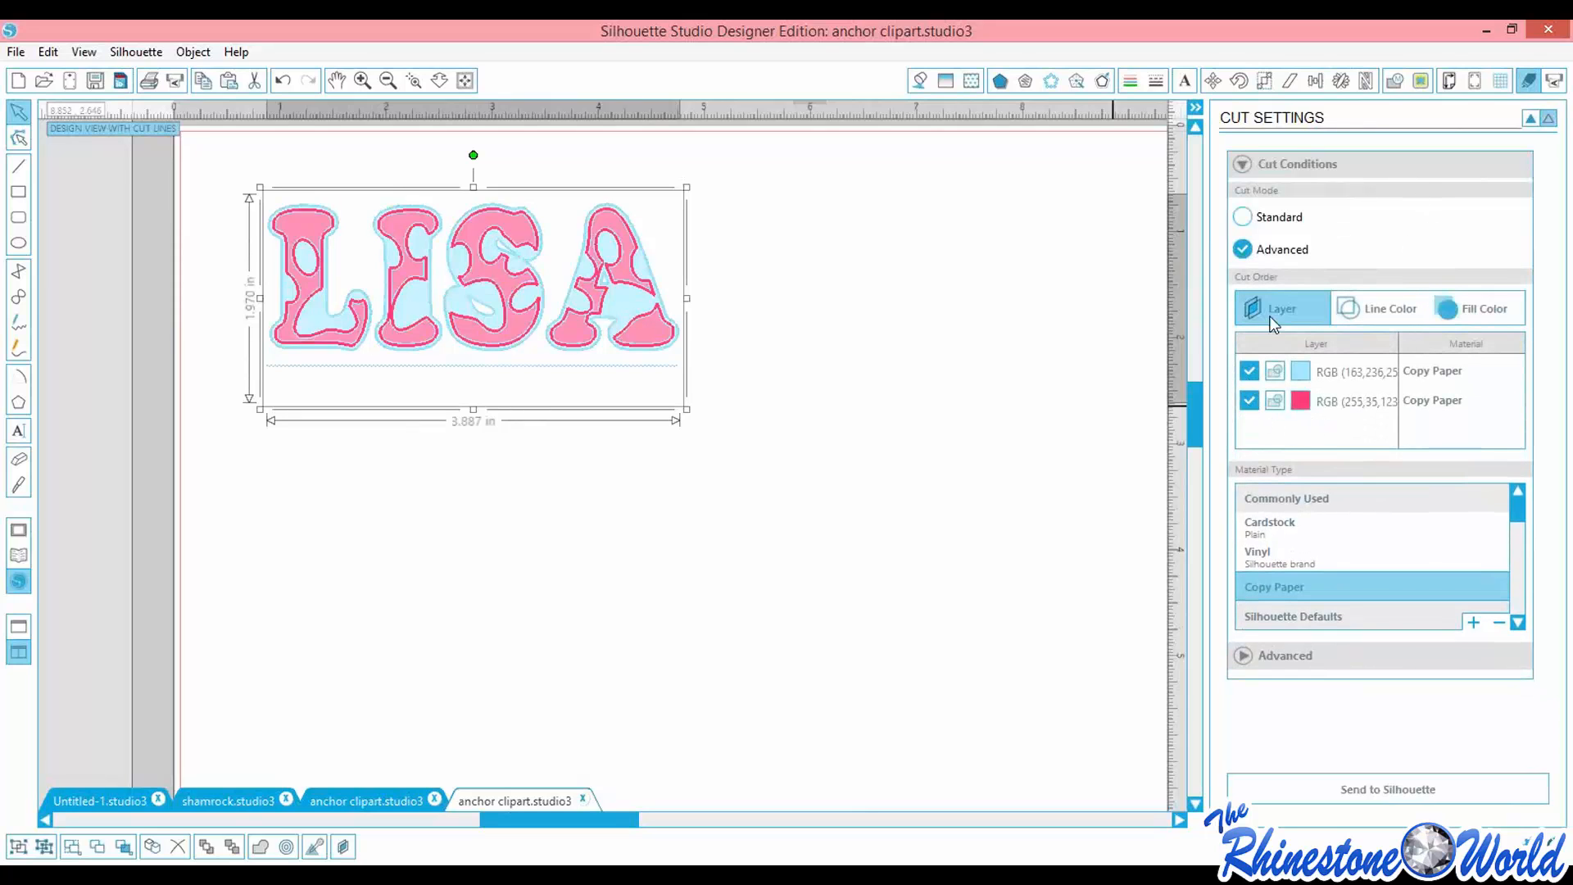
pyautogui.click(1343, 312)
pyautogui.click(1473, 314)
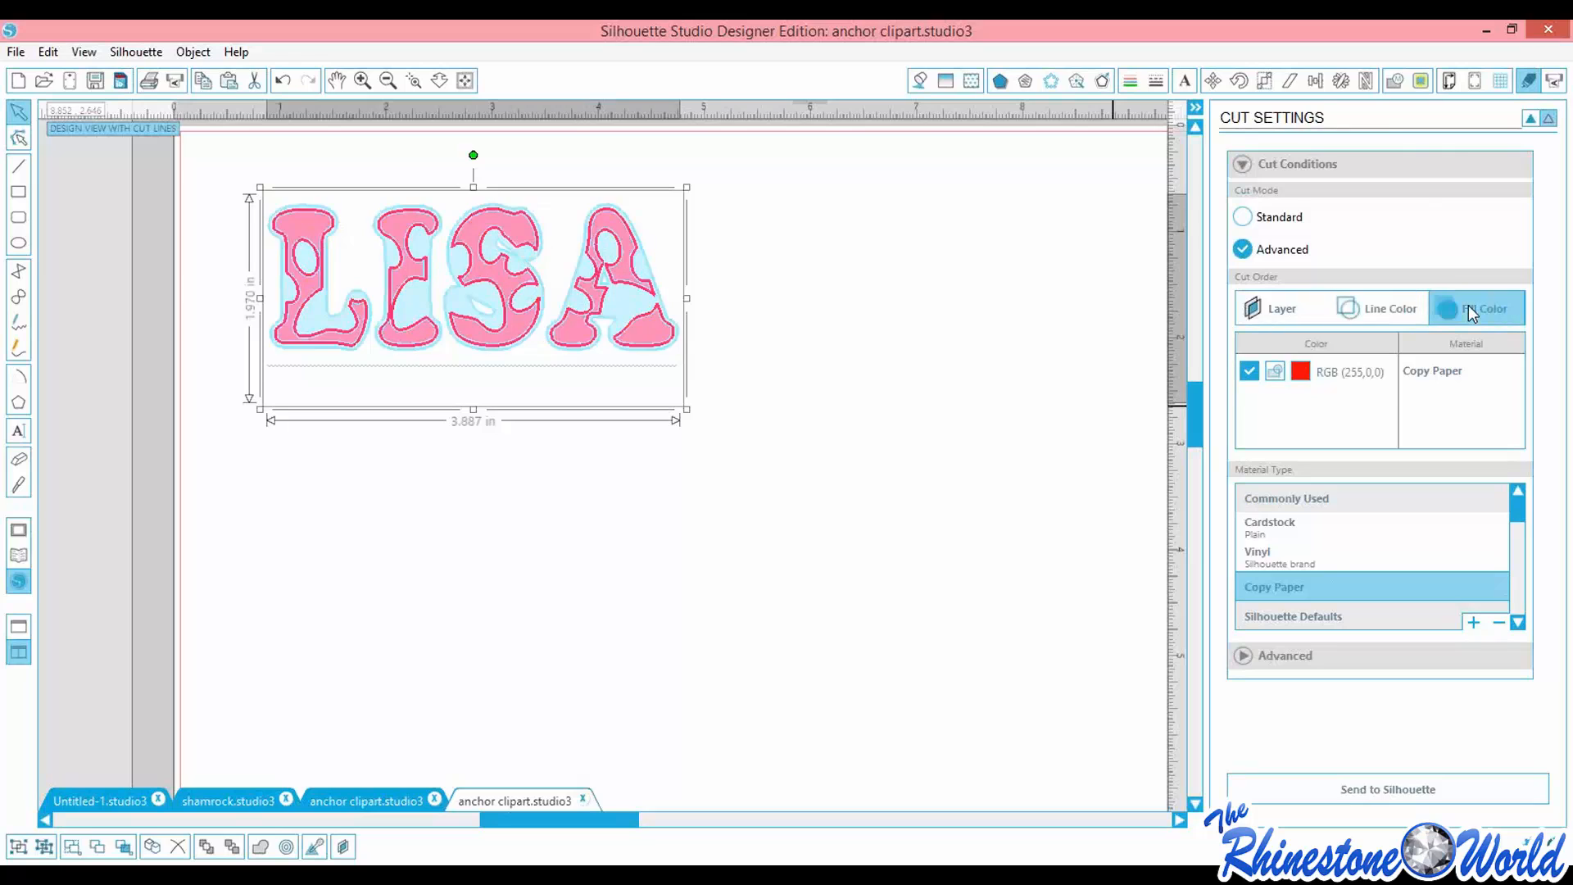
# Return the cut order to Fill Color after trying Line Color, and set only the pink fill to cut
pyautogui.click(1385, 315)
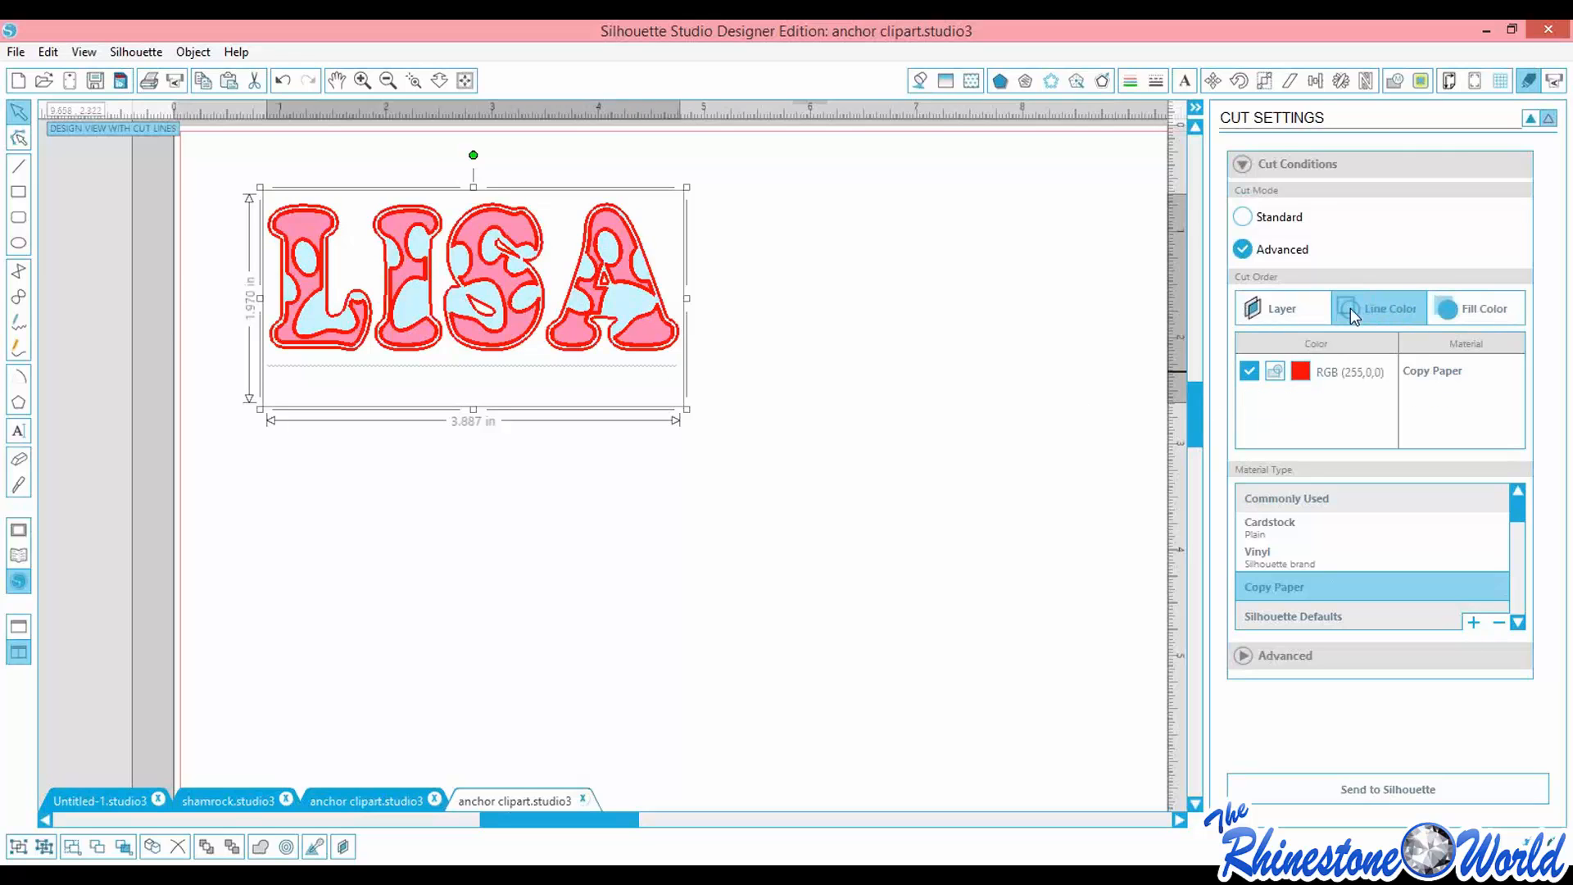
pyautogui.click(1483, 318)
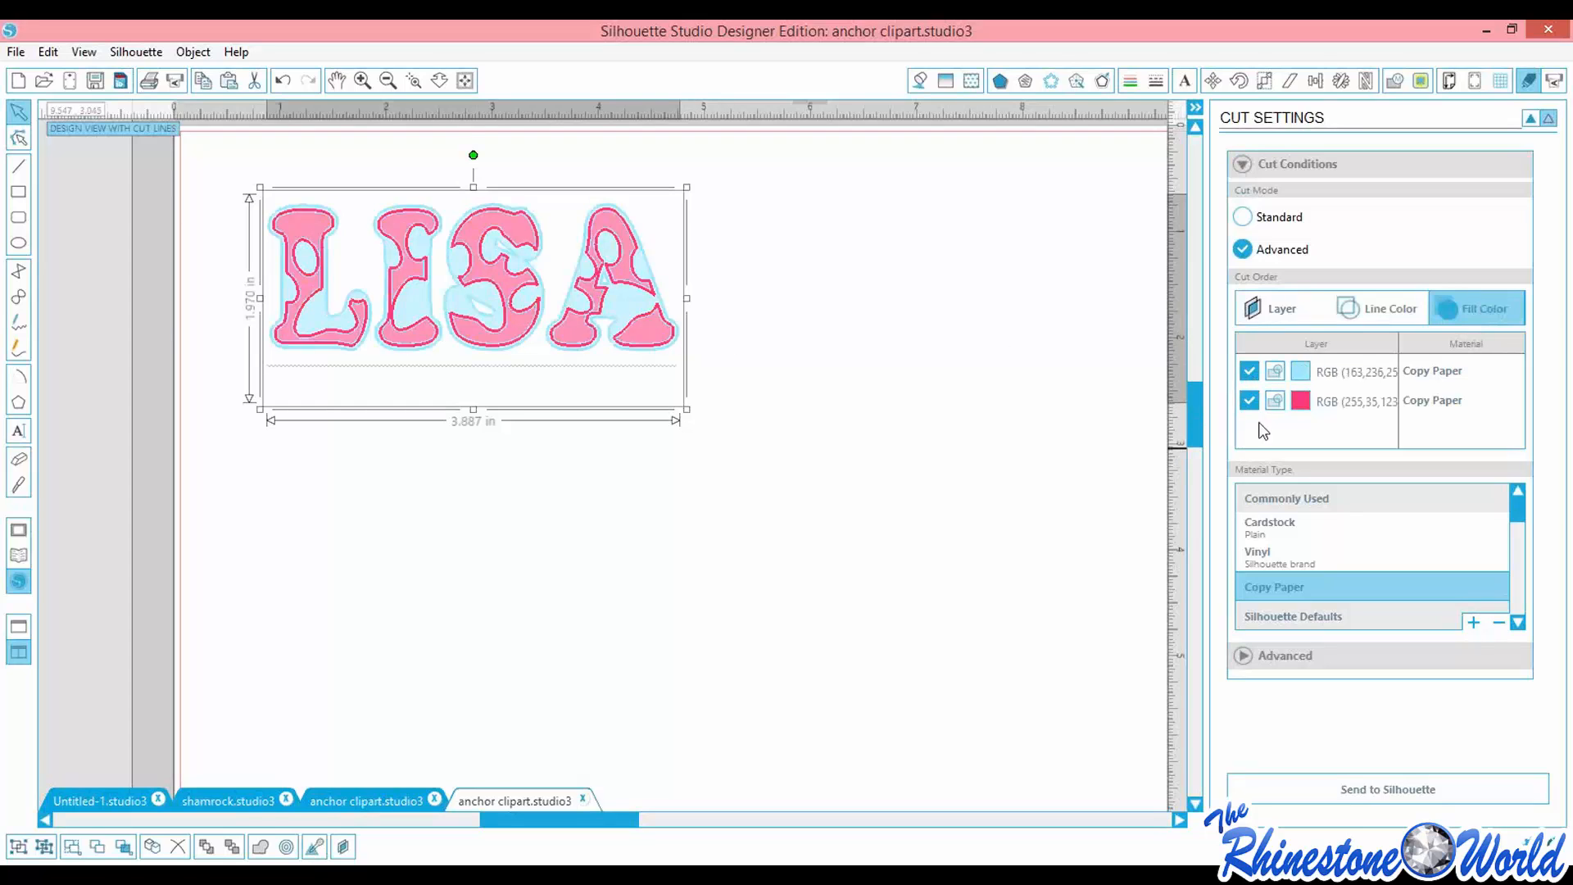
pyautogui.click(1250, 401)
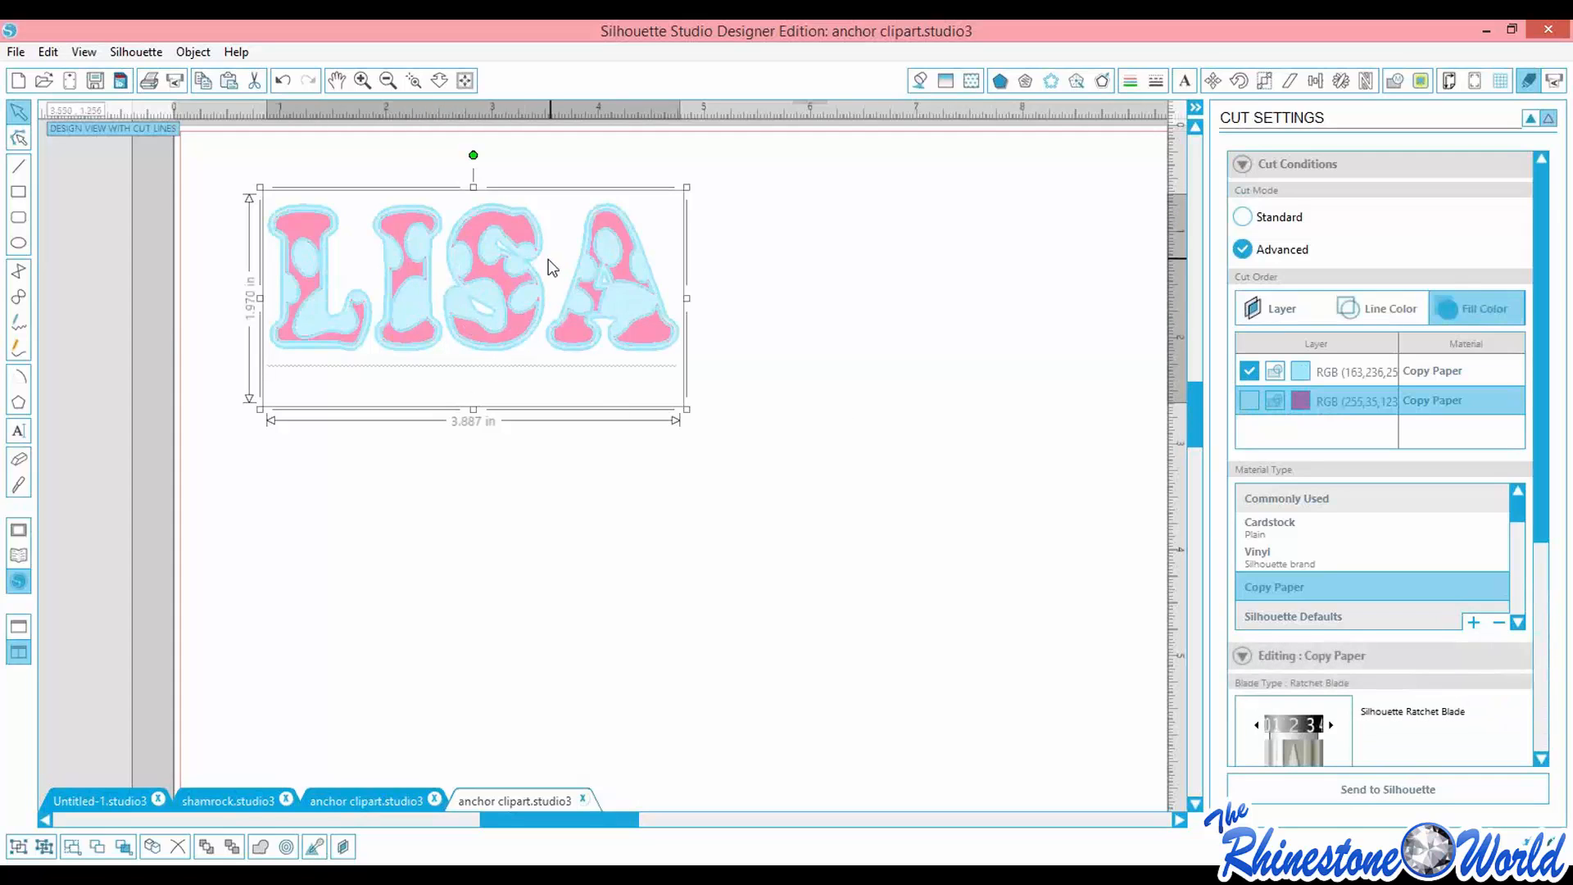
pyautogui.click(1249, 371)
pyautogui.click(1249, 401)
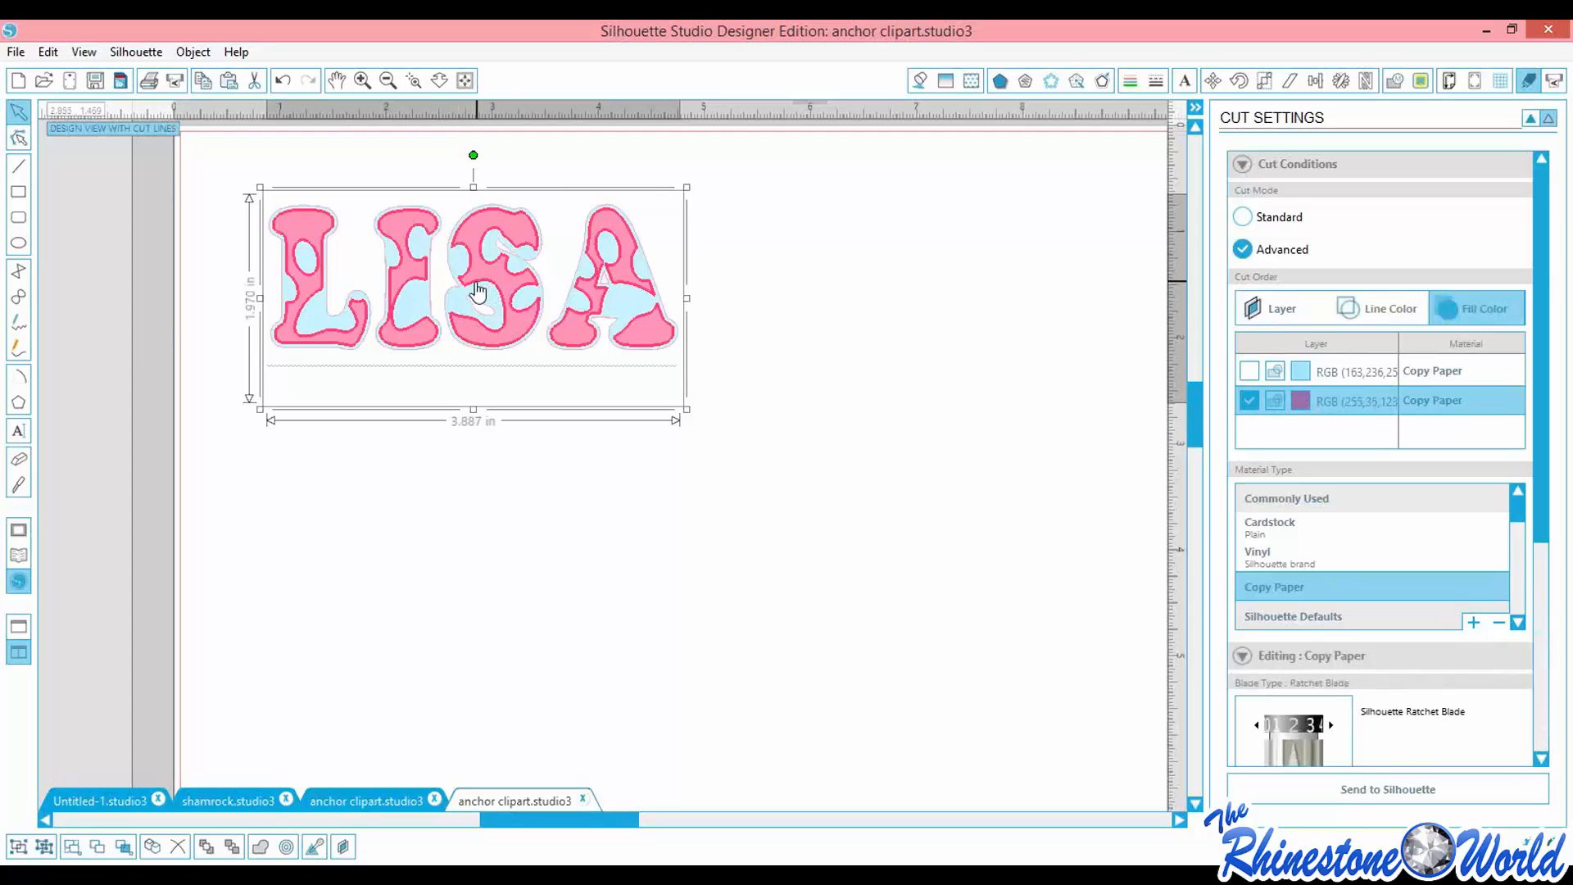
# Turn off cutting for both the light blue and pink fills, enable both again, and deselect the name
pyautogui.click(1254, 367)
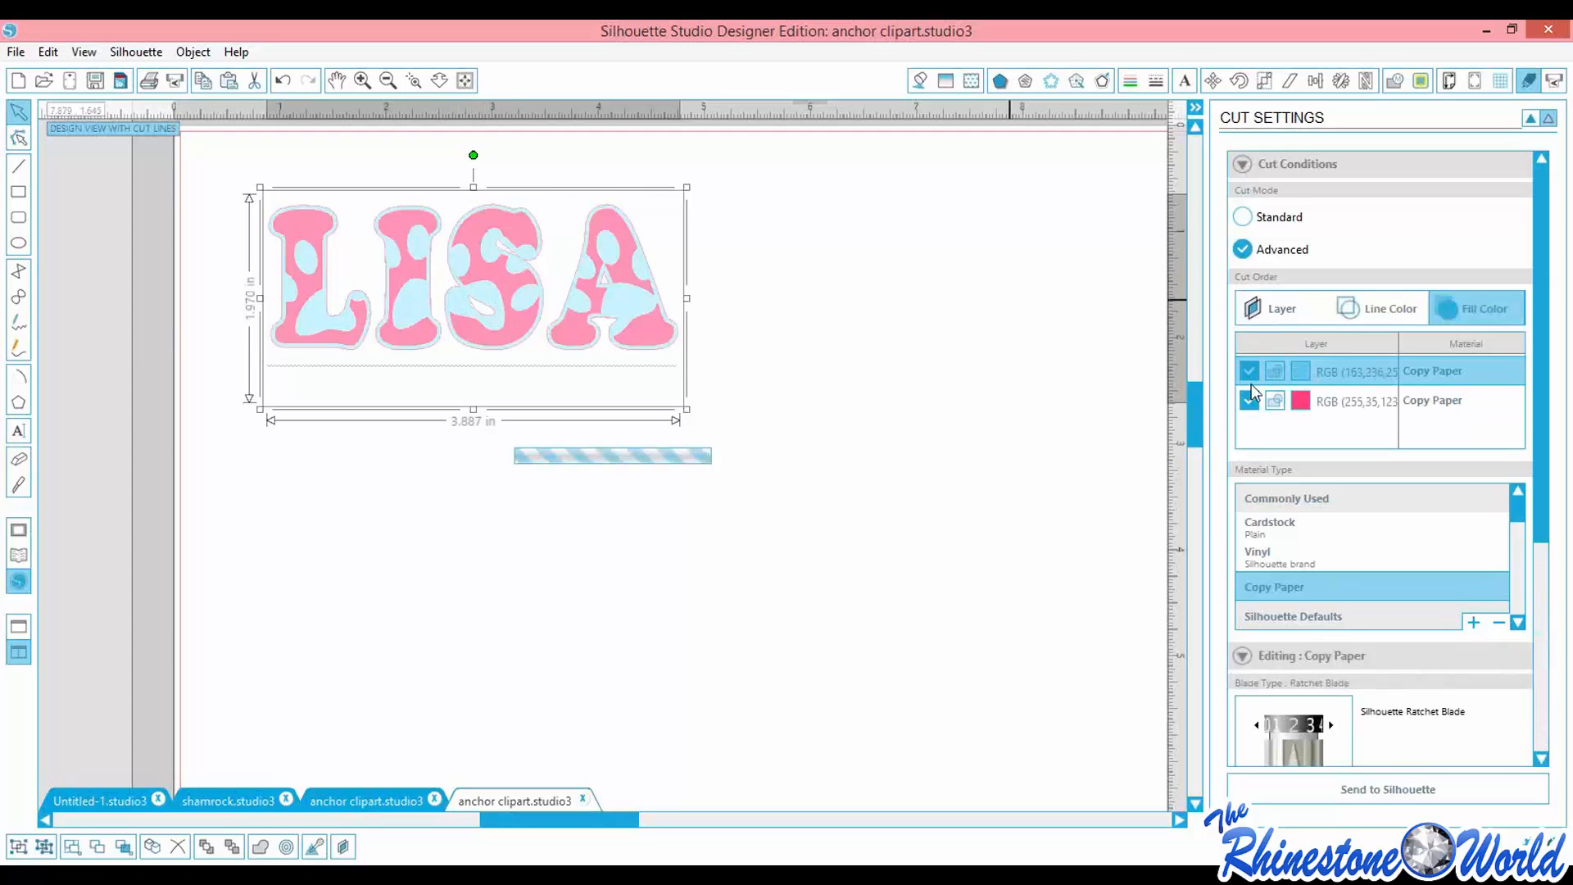
pyautogui.click(1247, 399)
pyautogui.click(1247, 368)
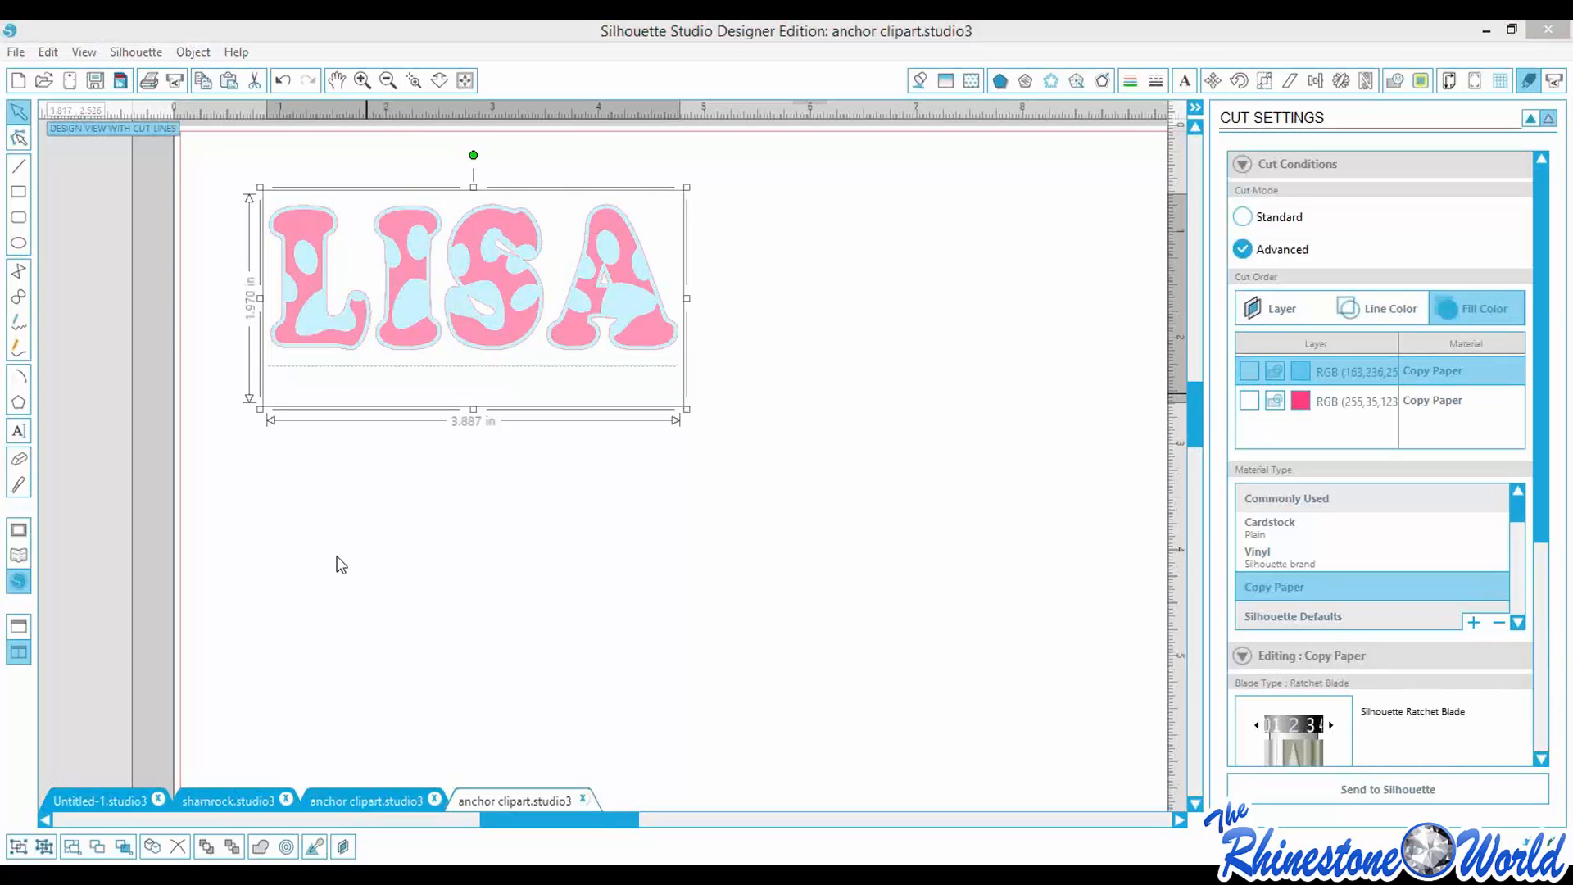
pyautogui.click(1250, 401)
pyautogui.click(1250, 373)
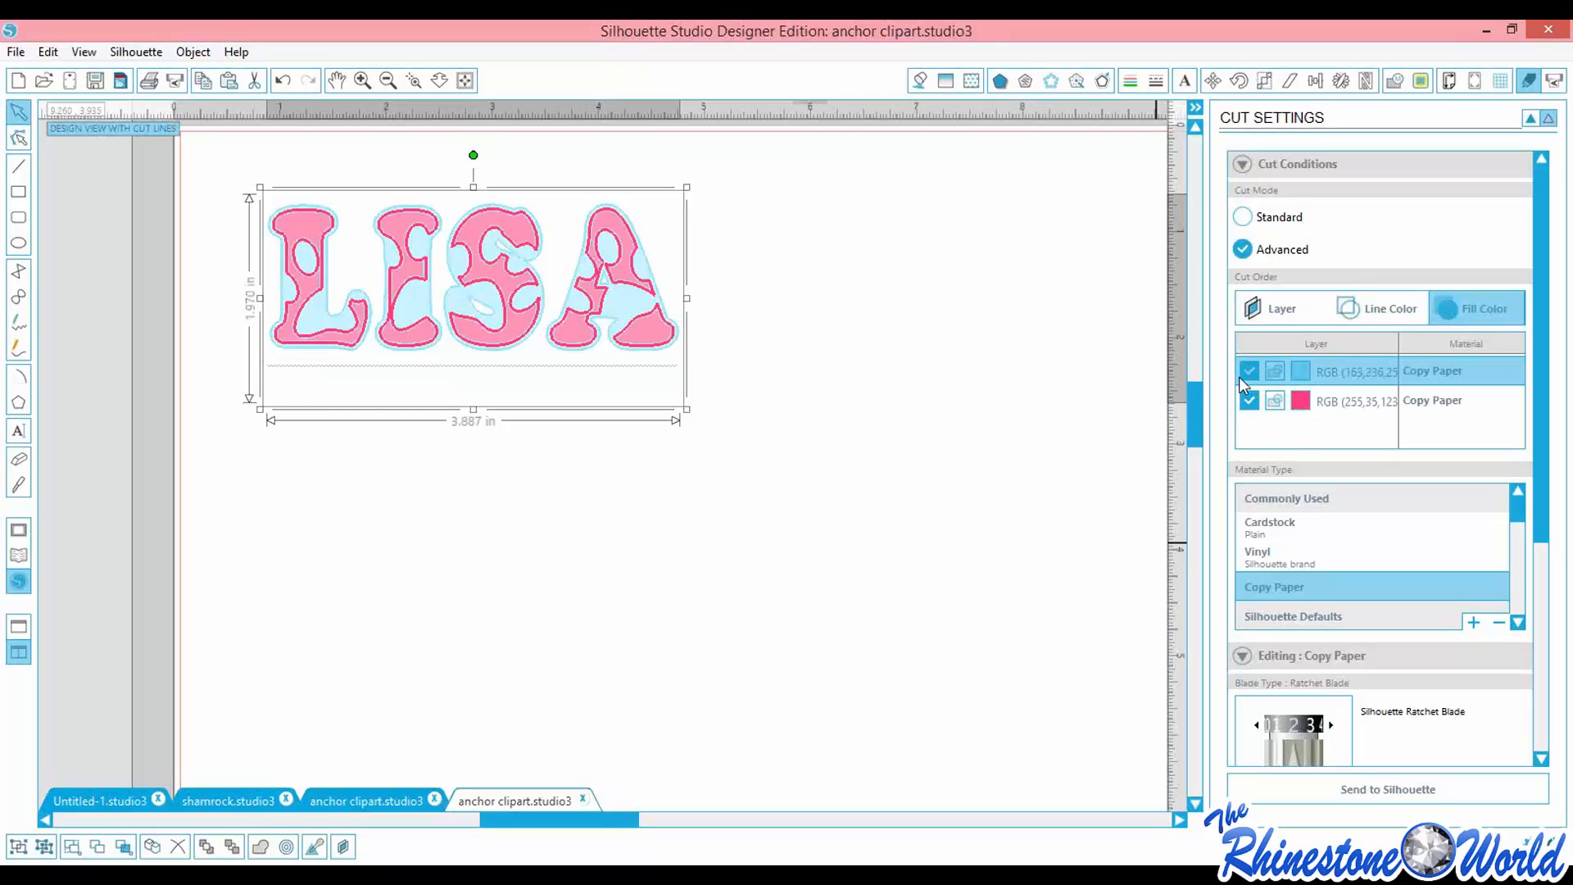
pyautogui.click(829, 367)
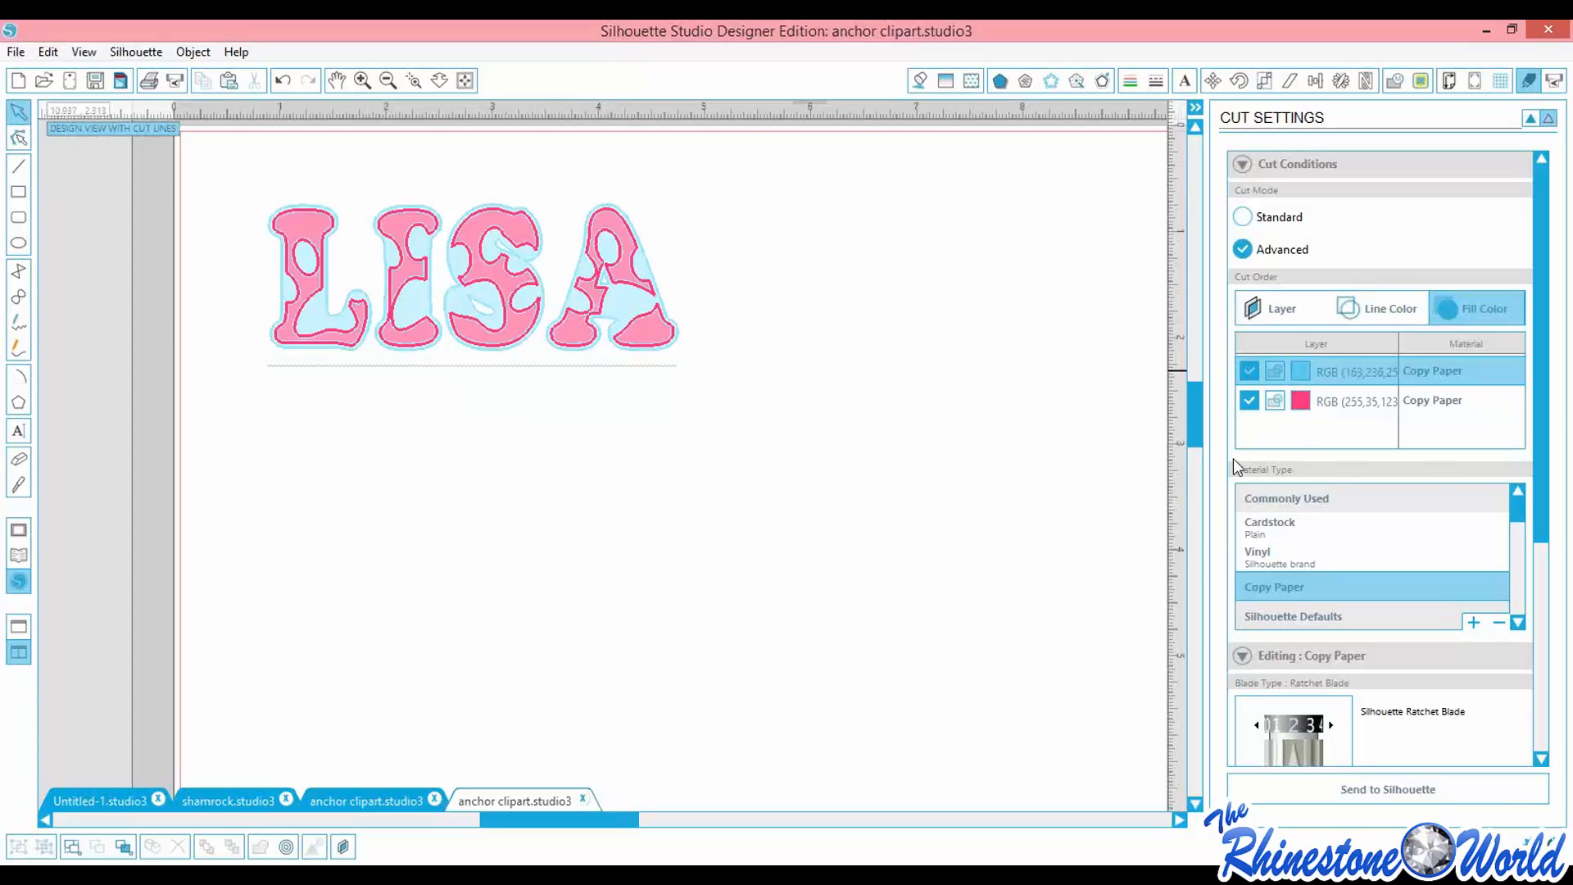
# Select the whole two-color name design and delete it from the page
pyautogui.moveTo(1202, 432)
pyautogui.mouseDown()
pyautogui.moveTo(1198, 371)
pyautogui.moveTo(1198, 409)
pyautogui.mouseUp()
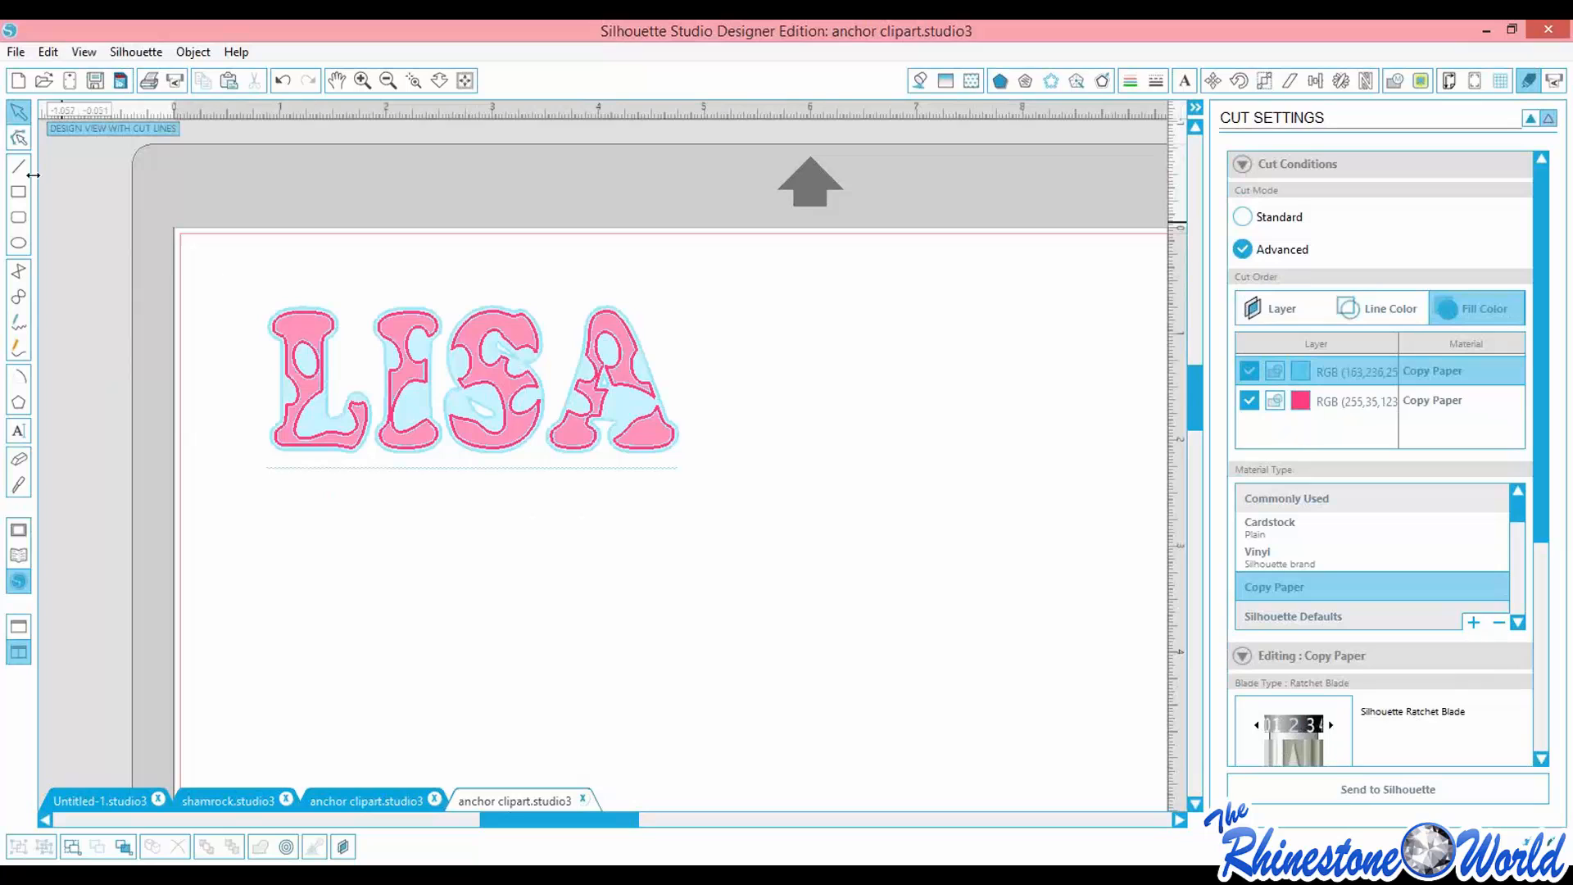
pyautogui.moveTo(250, 279); pyautogui.dragTo(689, 492)
pyautogui.press('Delete')
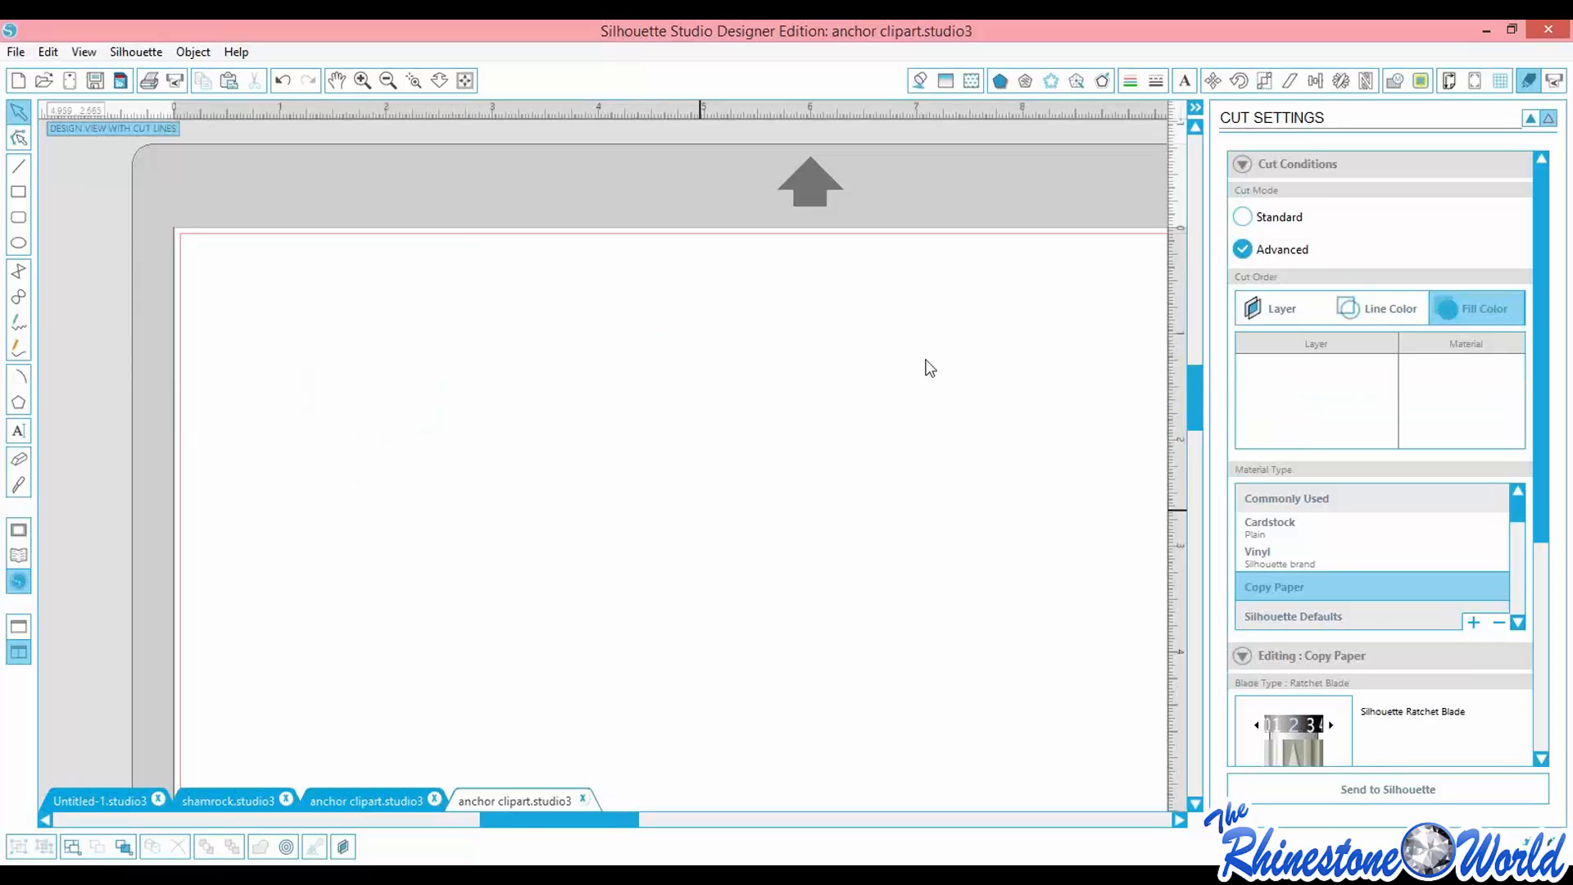
pyautogui.scroll(-1, 1193, 396)
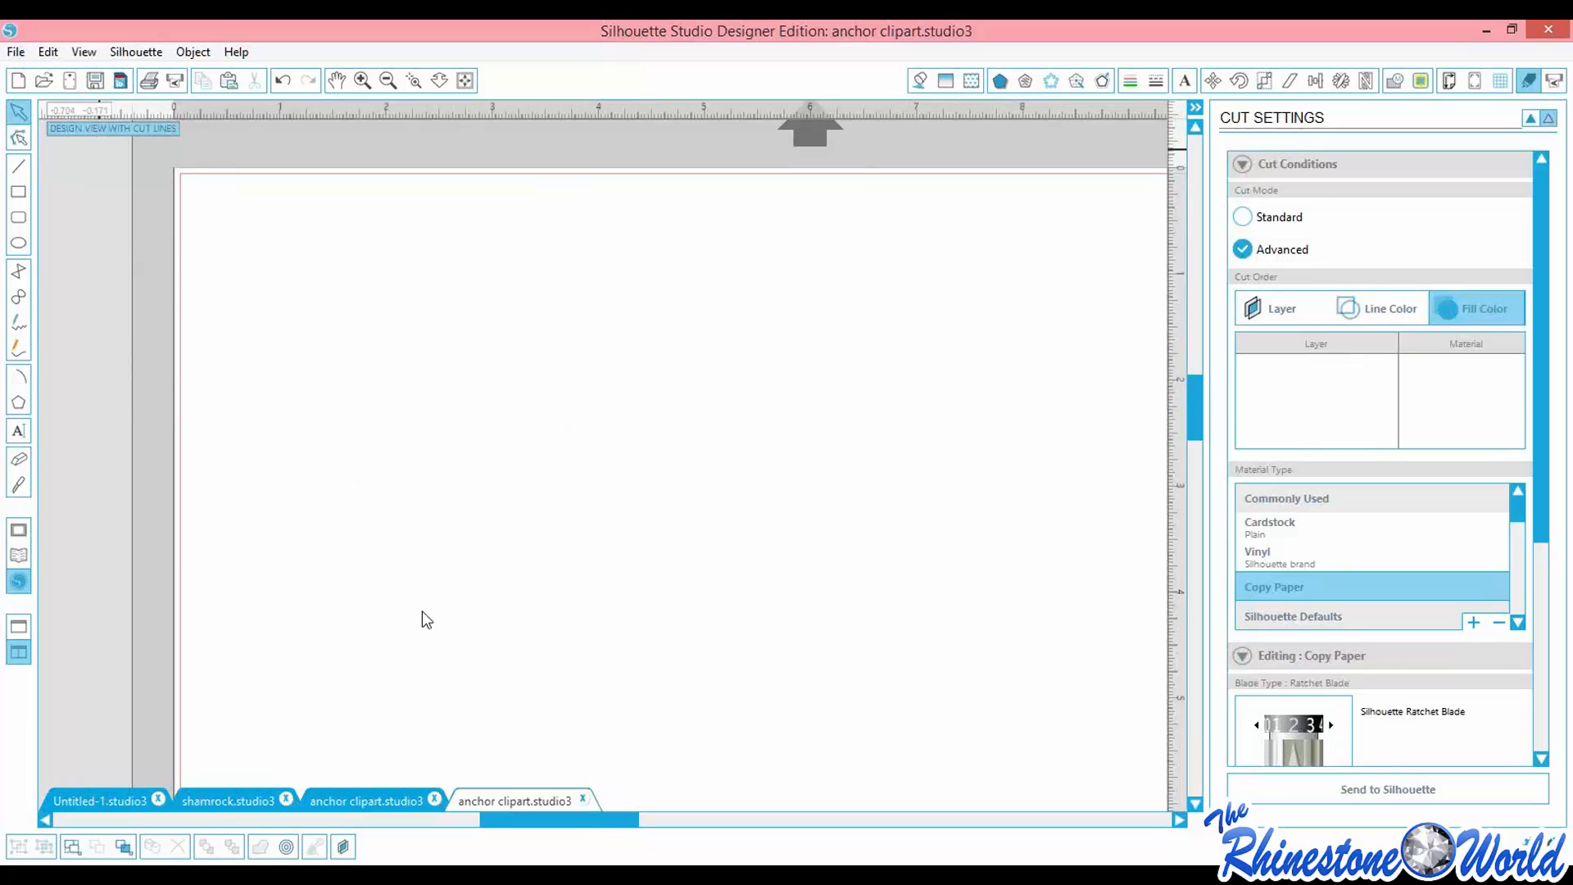
# Open the anchor clipart image from the Silhouette Images folder
pyautogui.click(14, 52)
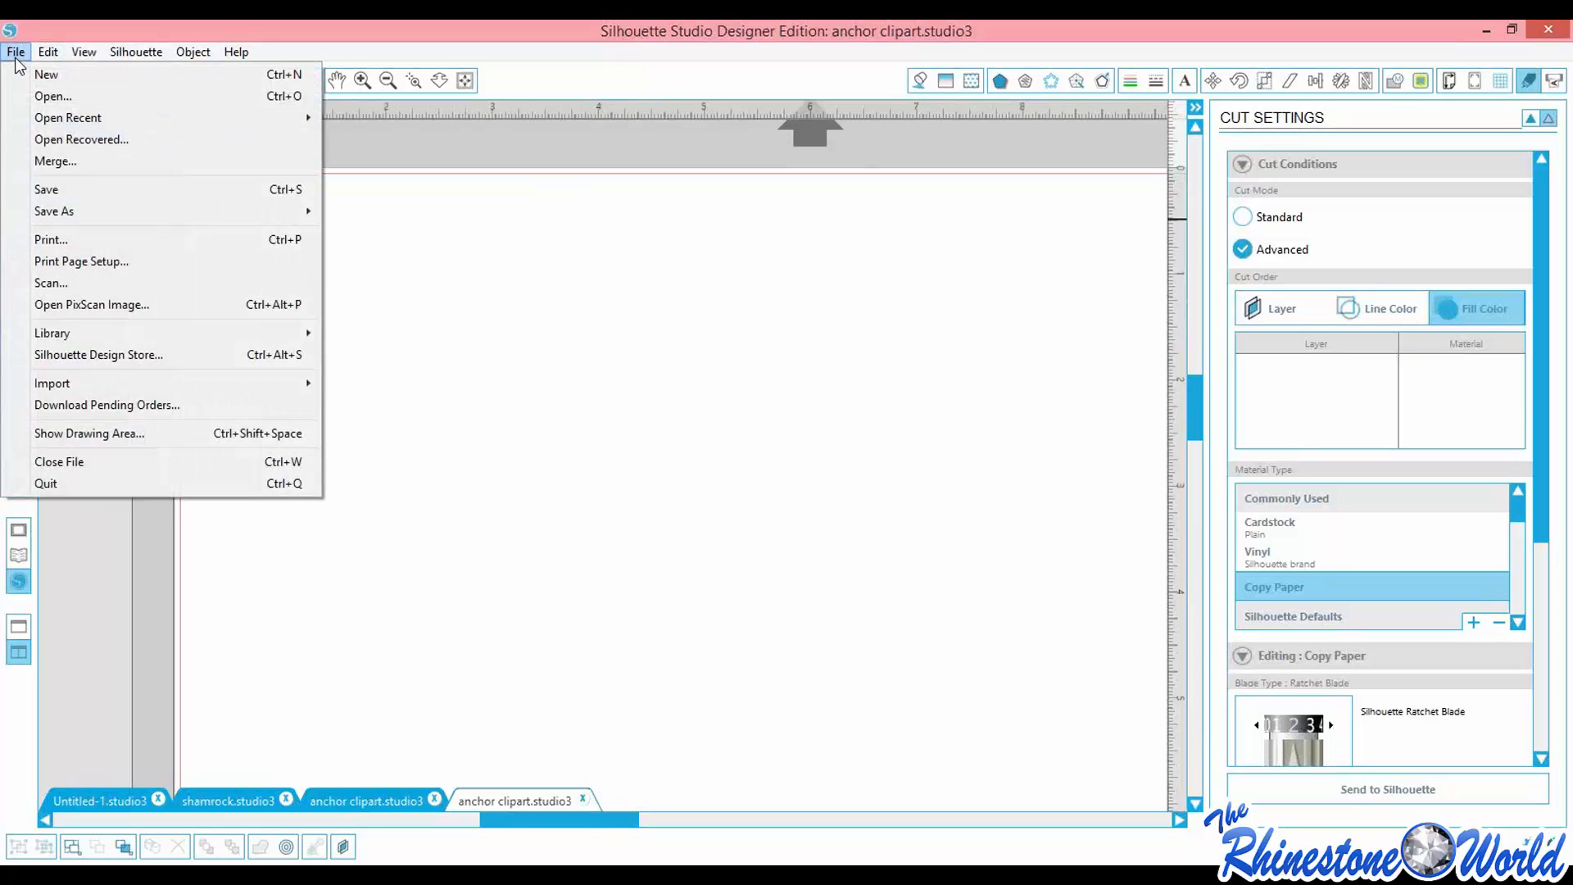
pyautogui.click(52, 96)
pyautogui.click(154, 205)
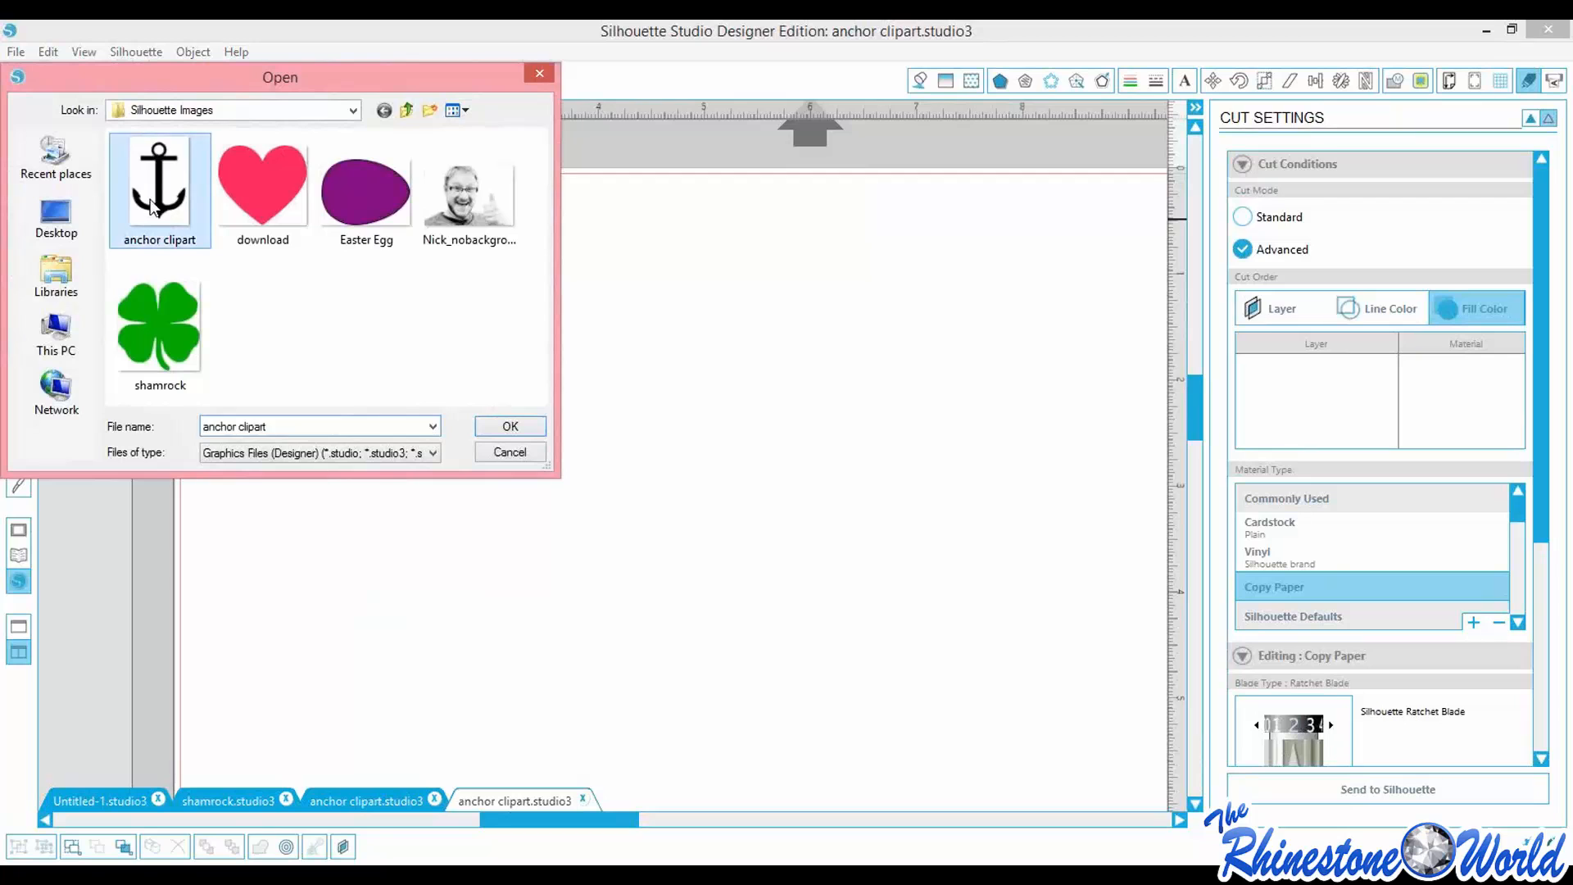
pyautogui.click(505, 426)
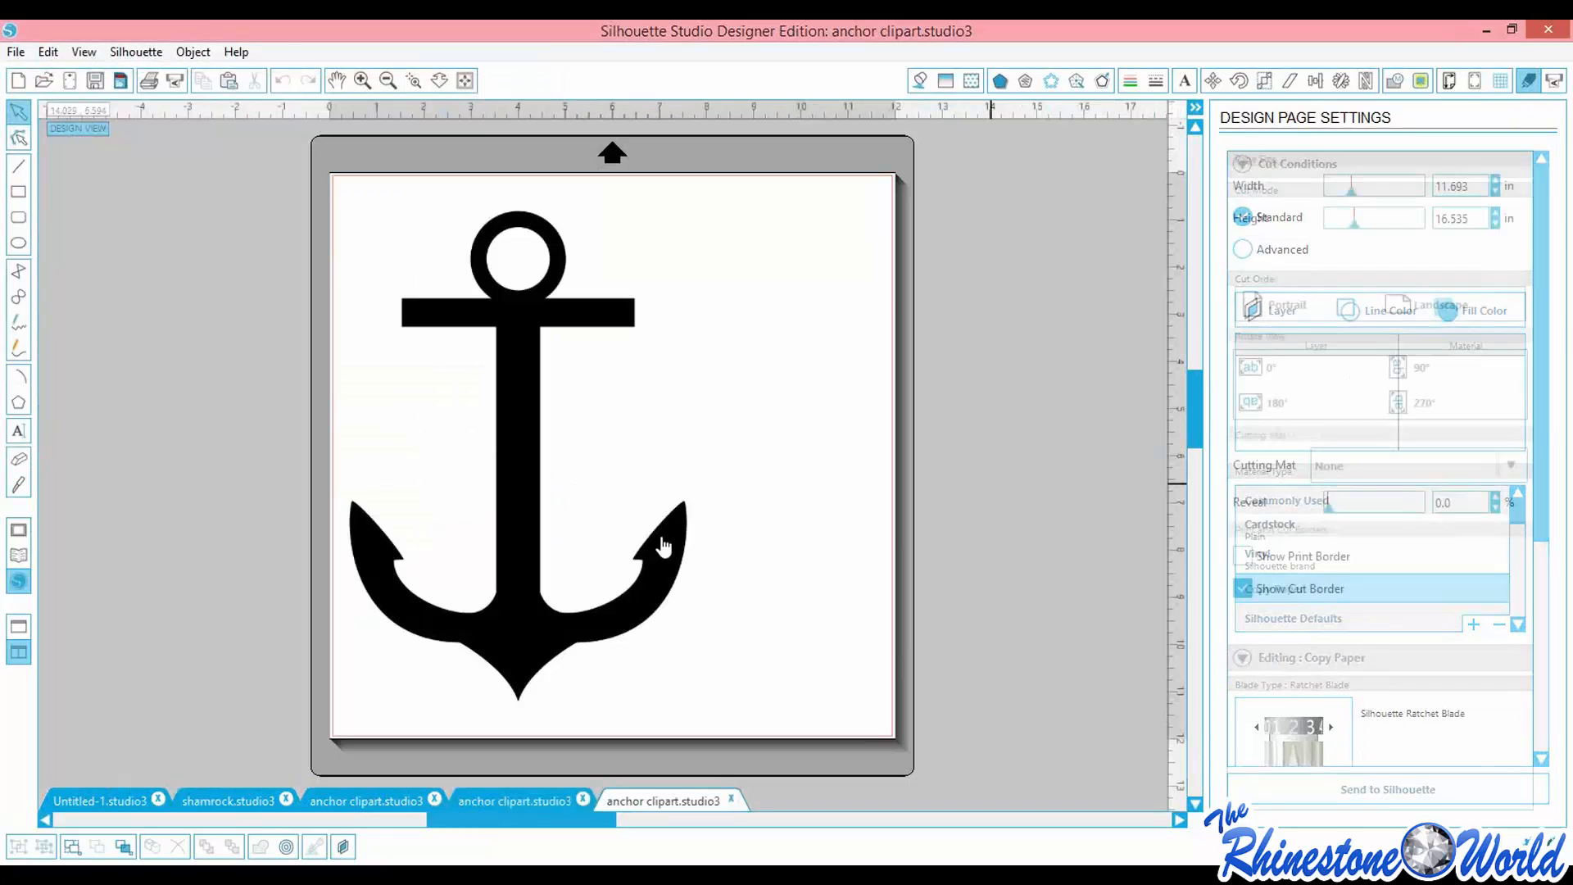
# Scale the anchor image down to about 5.02 in wide and place it near the page's upper left corner
pyautogui.click(501, 587)
pyautogui.moveTo(711, 744); pyautogui.dragTo(573, 534)
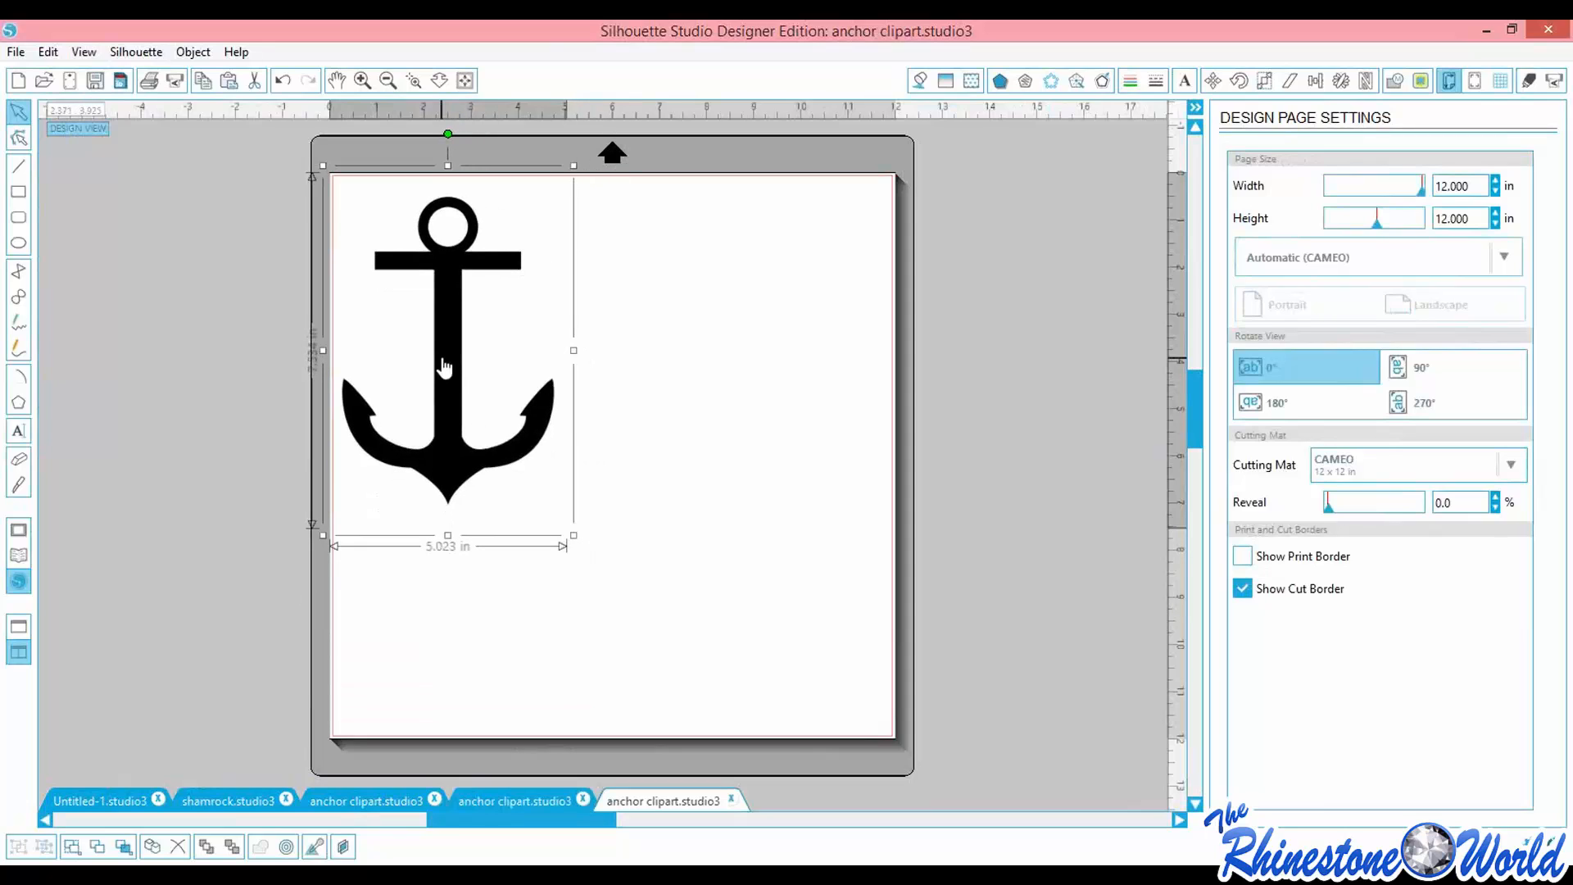
pyautogui.moveTo(444, 367); pyautogui.dragTo(500, 385)
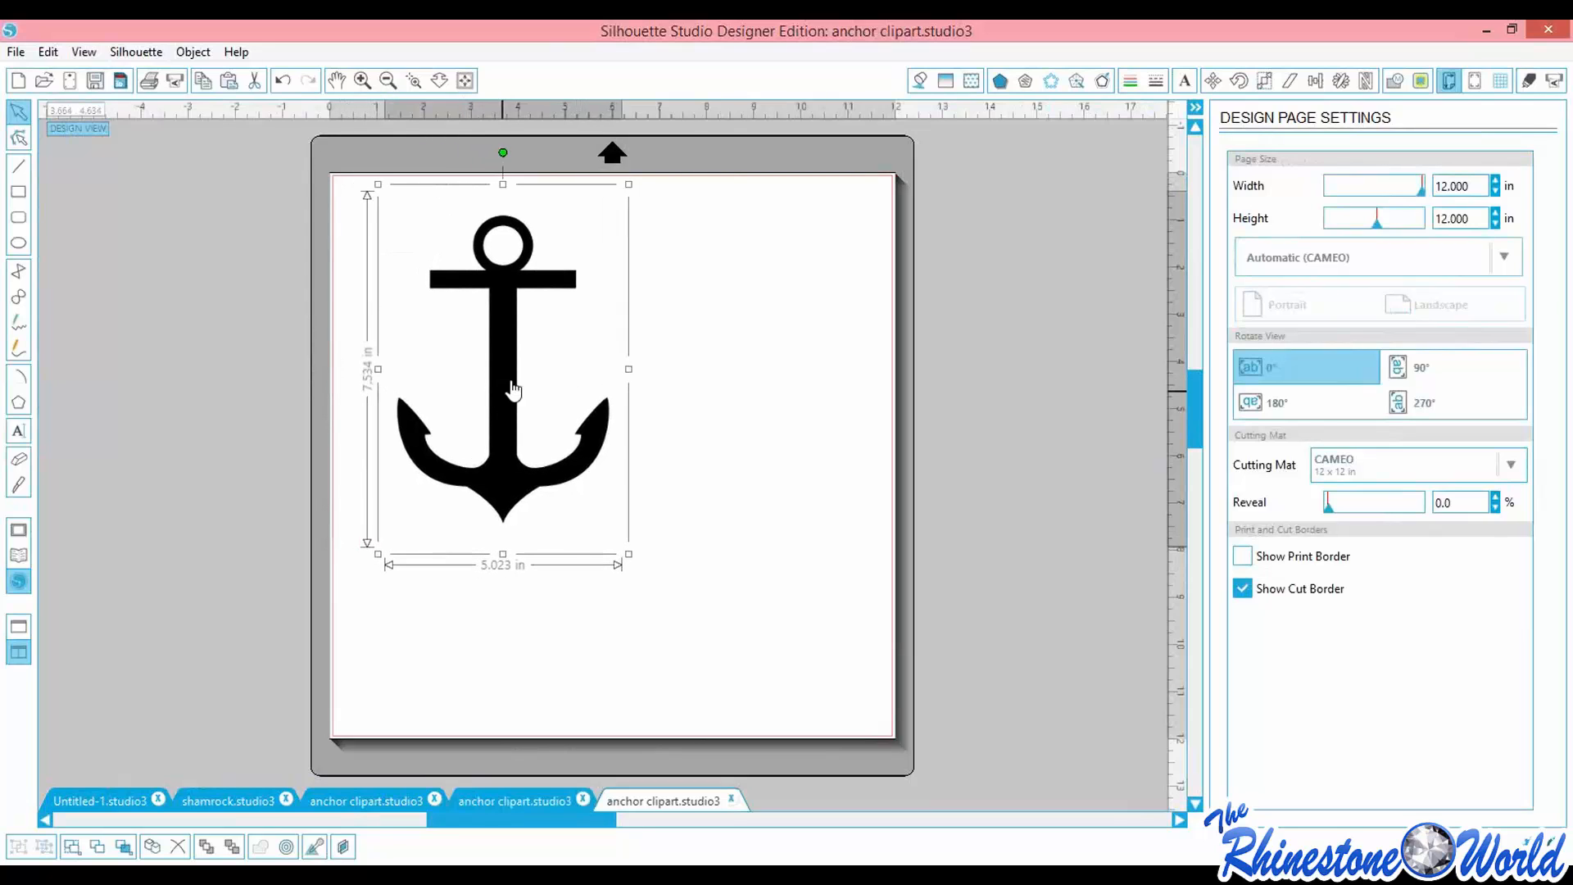
pyautogui.moveTo(508, 369); pyautogui.dragTo(476, 374)
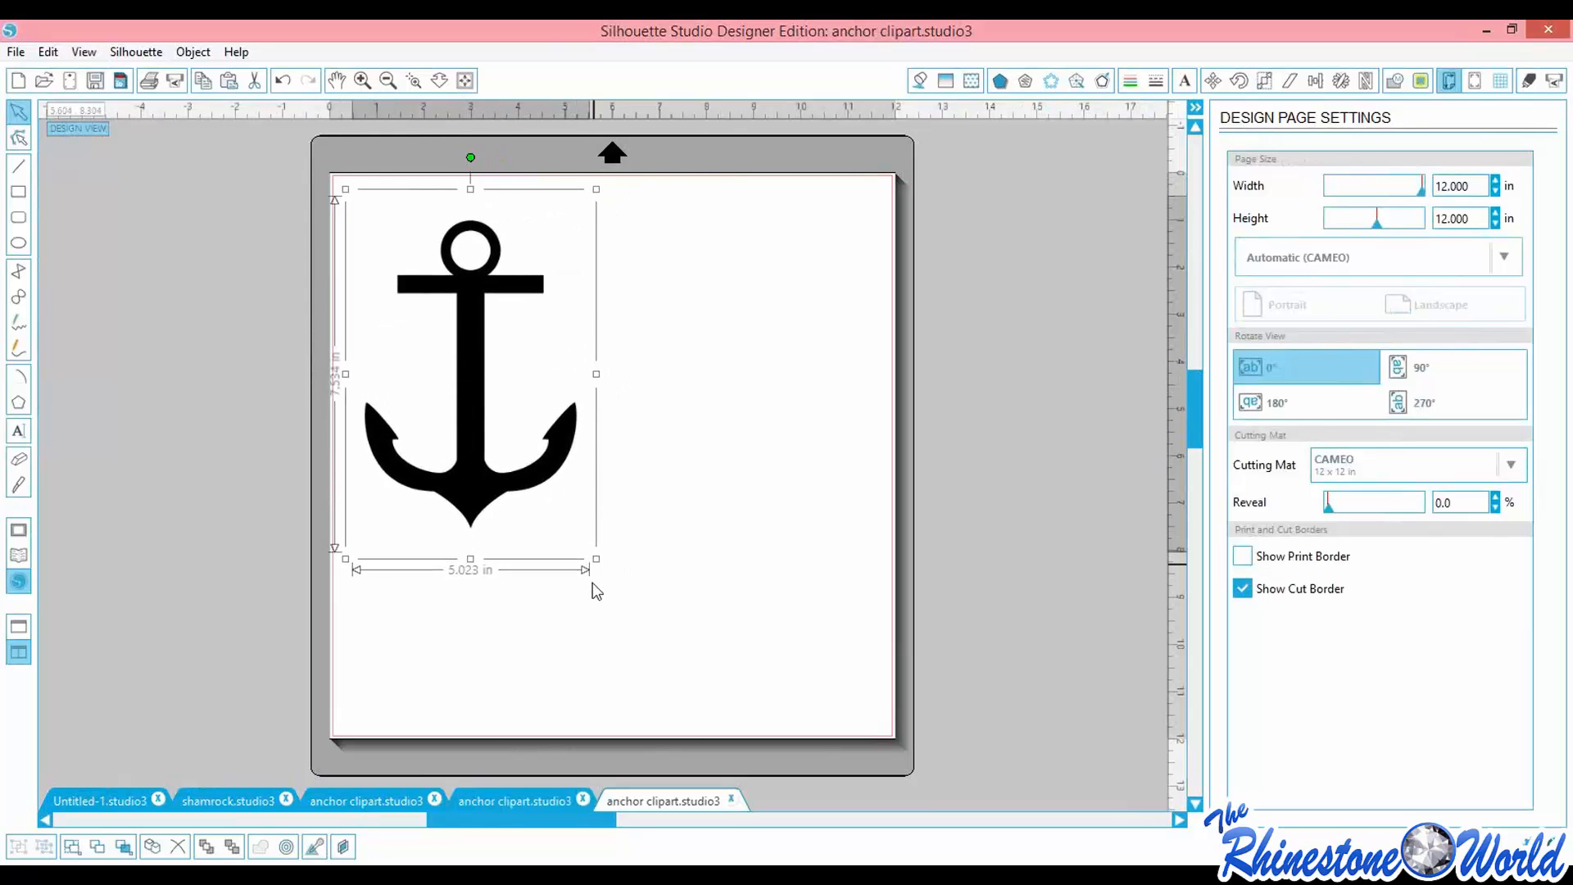
# Trace the anchor image with a trace area around the whole anchor and the High Pass Filter off
pyautogui.click(1421, 81)
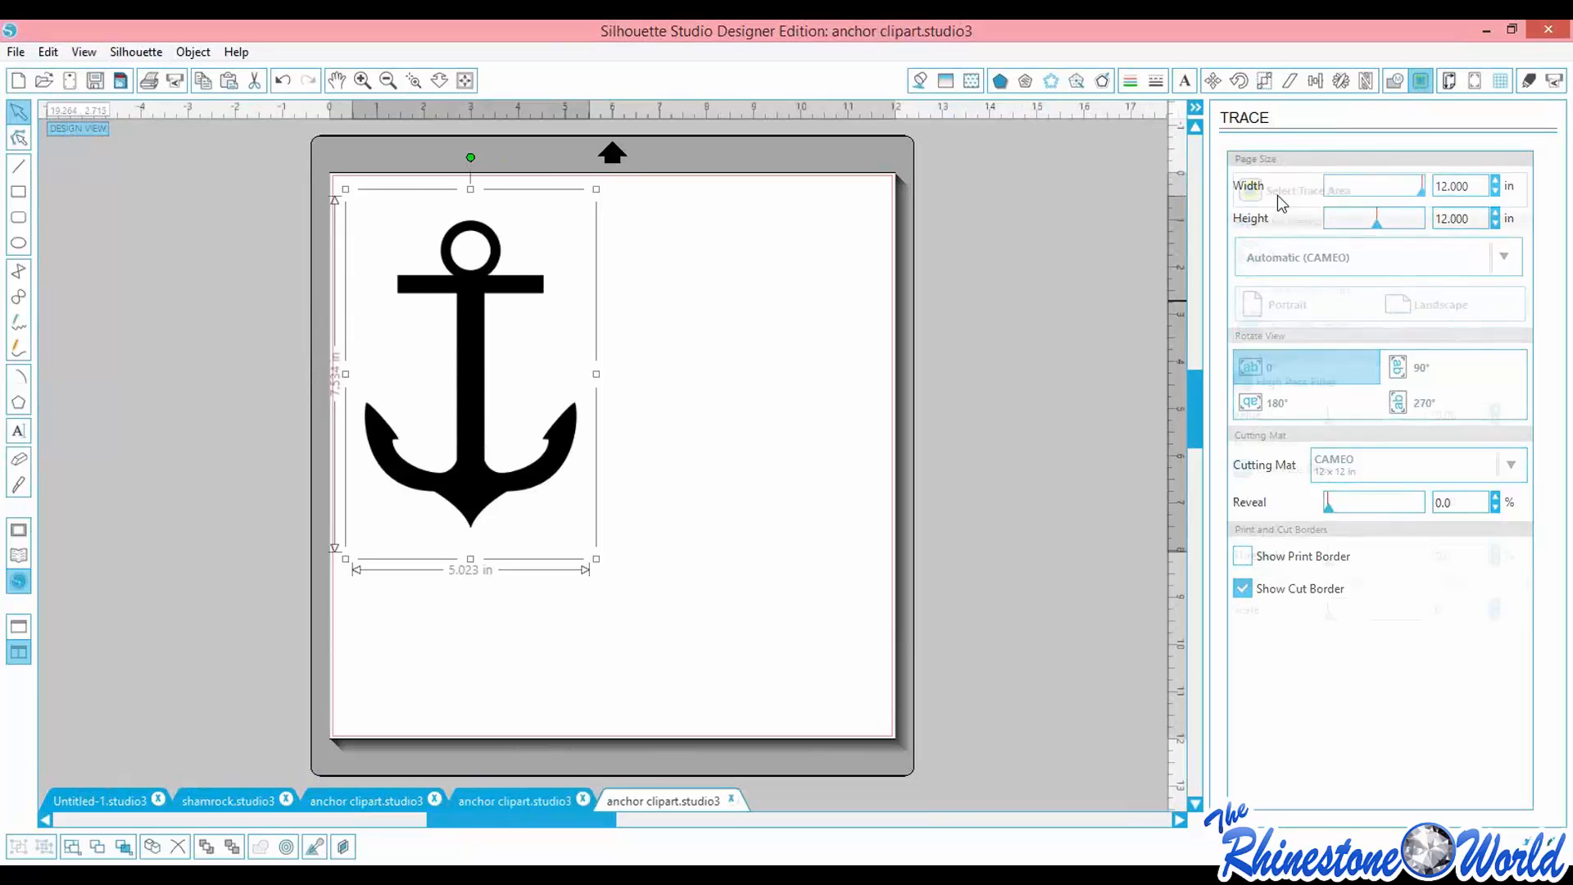
pyautogui.click(1260, 196)
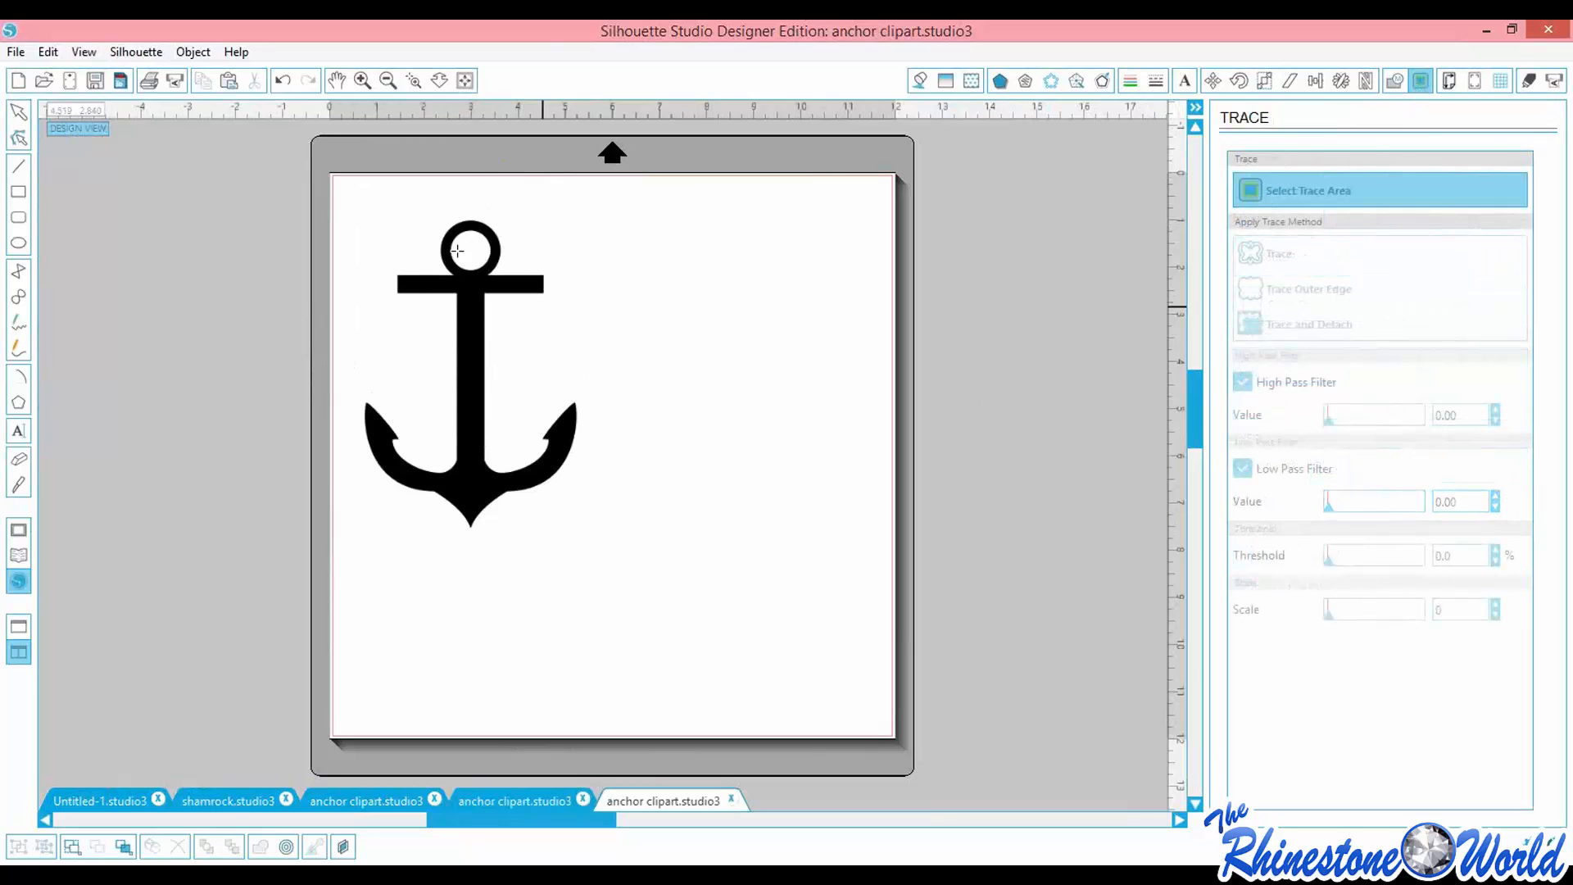
pyautogui.moveTo(341, 185)
pyautogui.mouseDown()
pyautogui.moveTo(414, 520)
pyautogui.moveTo(613, 548)
pyautogui.mouseUp()
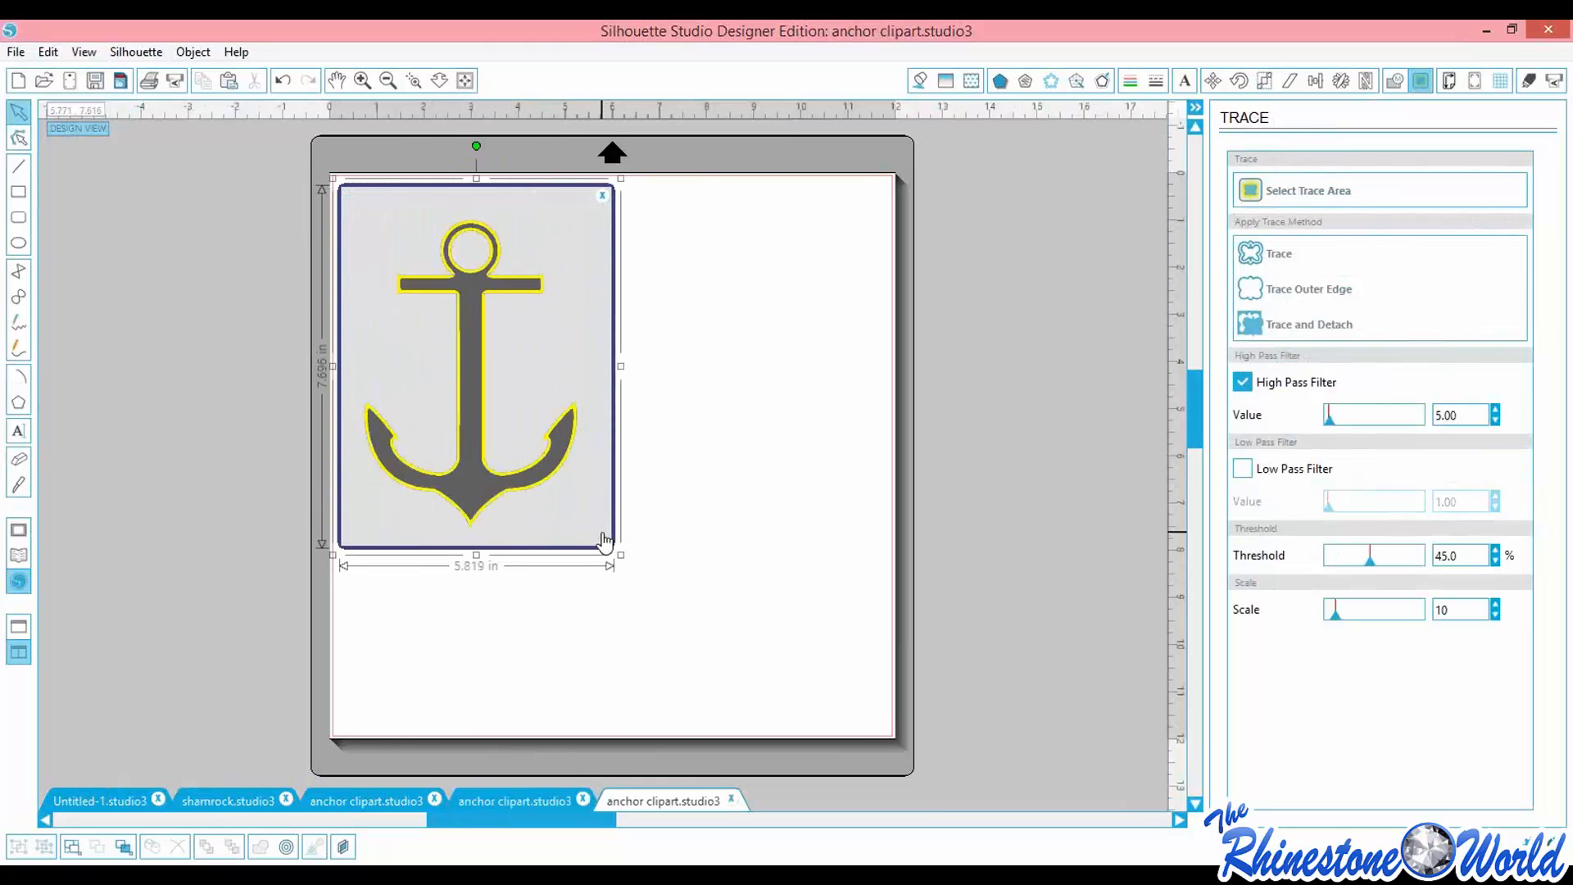
pyautogui.click(1241, 385)
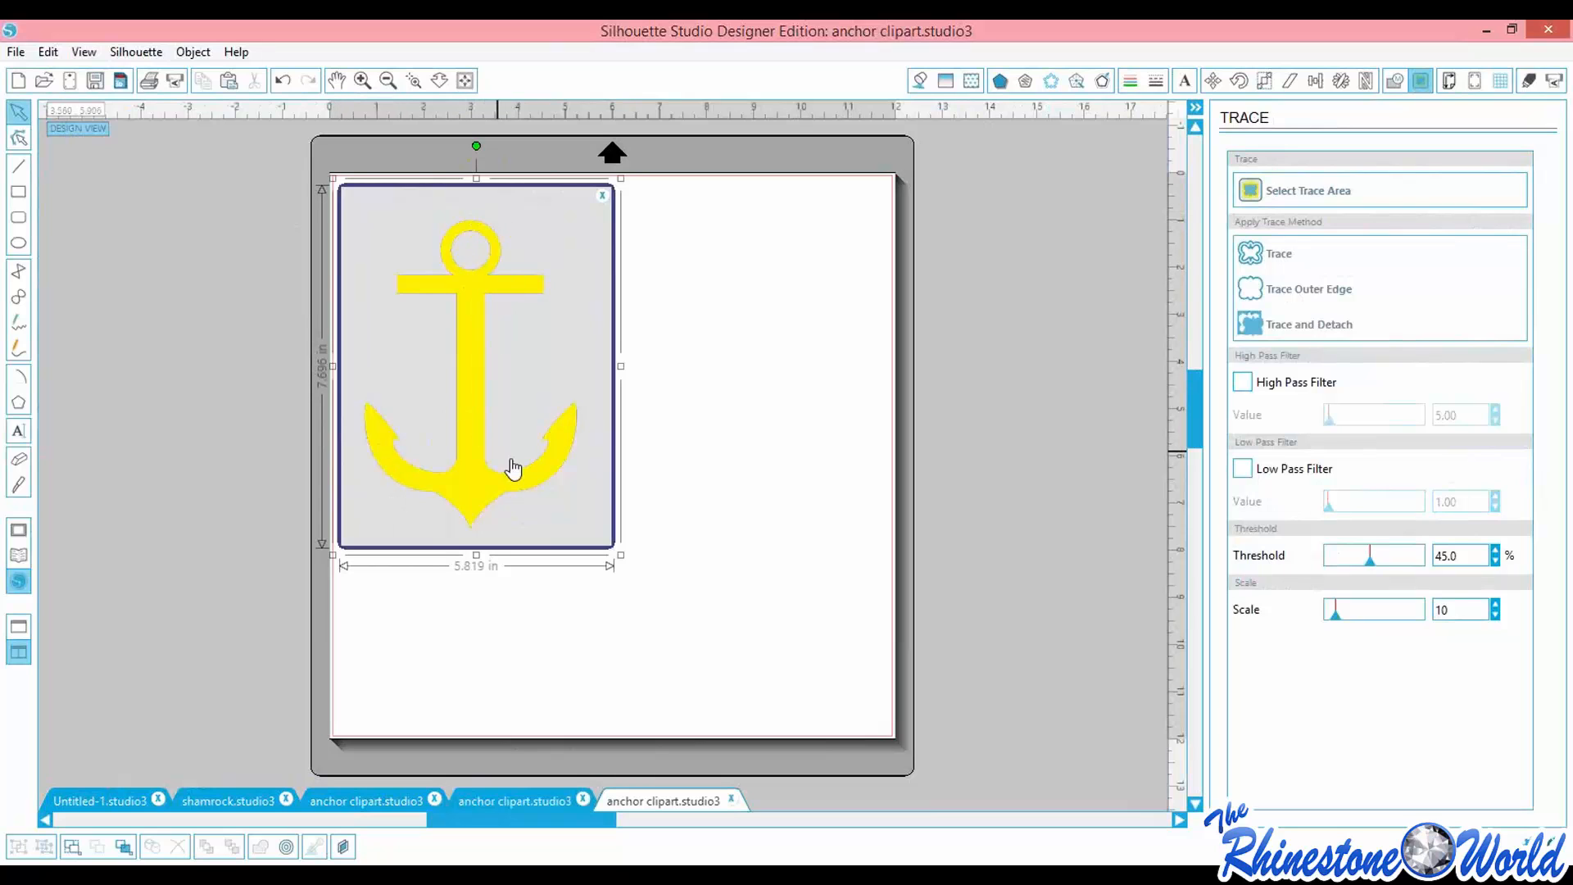
pyautogui.click(1293, 257)
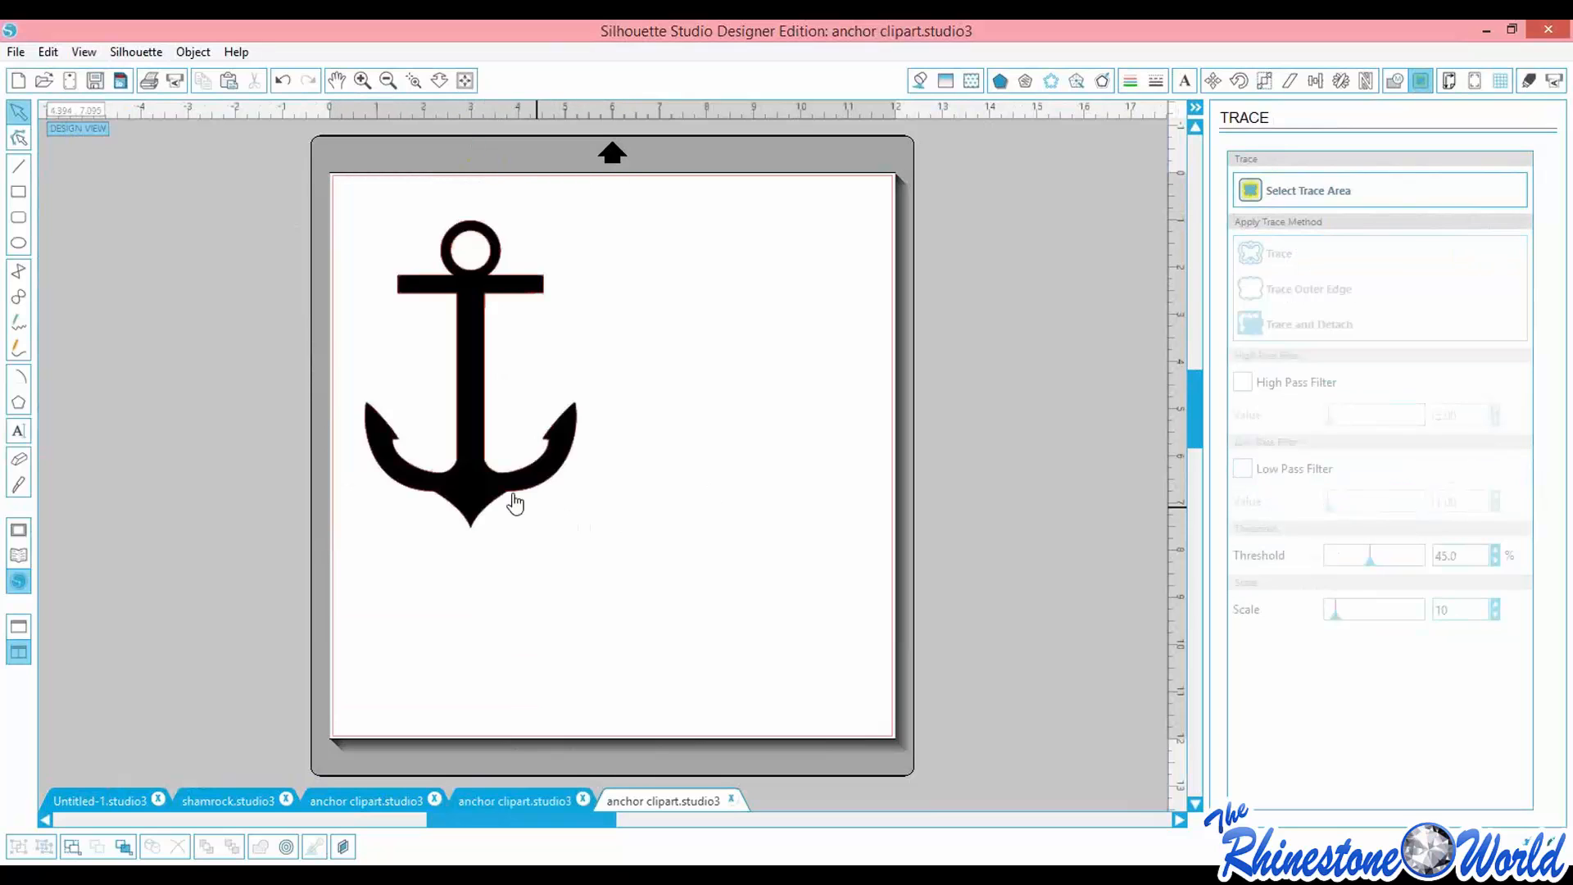
# Remove the original black anchor image and fill the traced outline with light turquoise
pyautogui.moveTo(515, 504)
pyautogui.mouseDown()
pyautogui.moveTo(642, 551)
pyautogui.moveTo(790, 491)
pyautogui.mouseUp()
pyautogui.press('Delete')
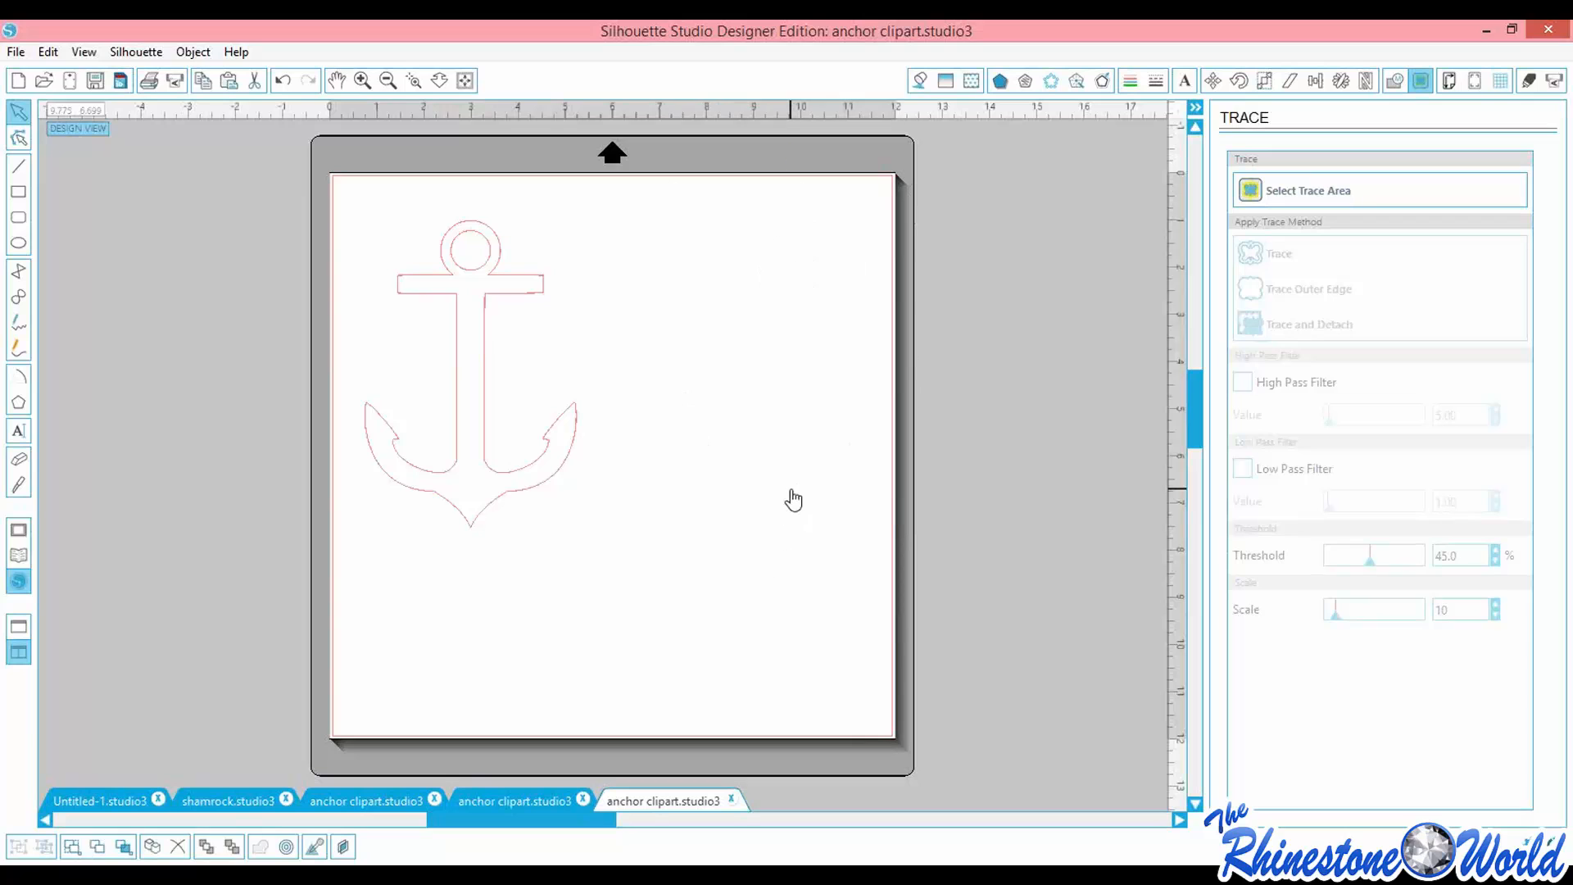
pyautogui.click(516, 490)
pyautogui.click(920, 80)
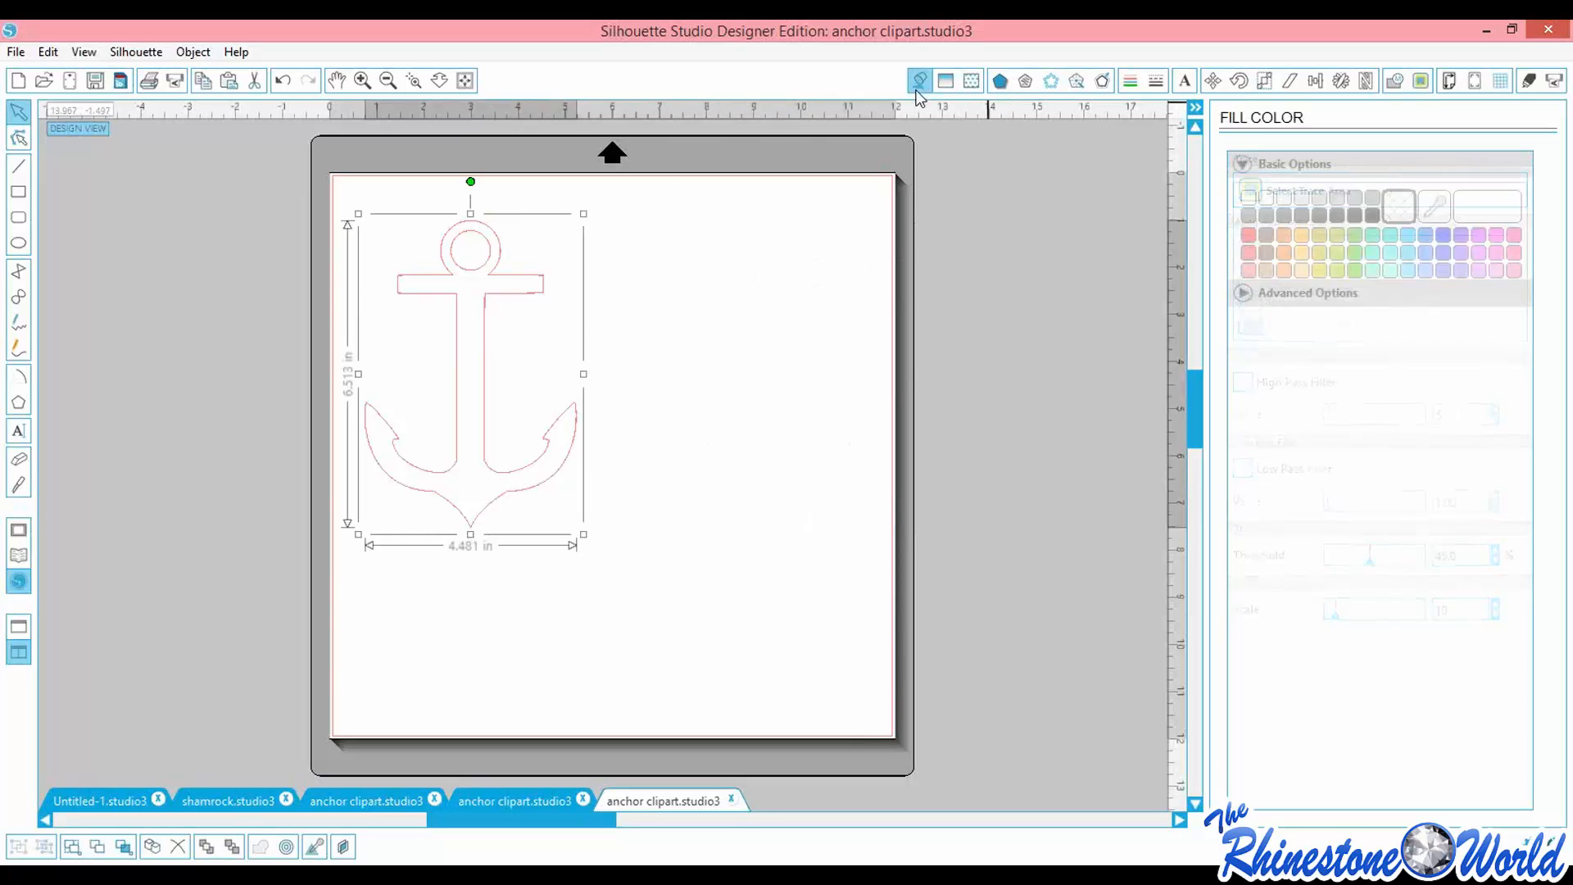
pyautogui.click(1390, 289)
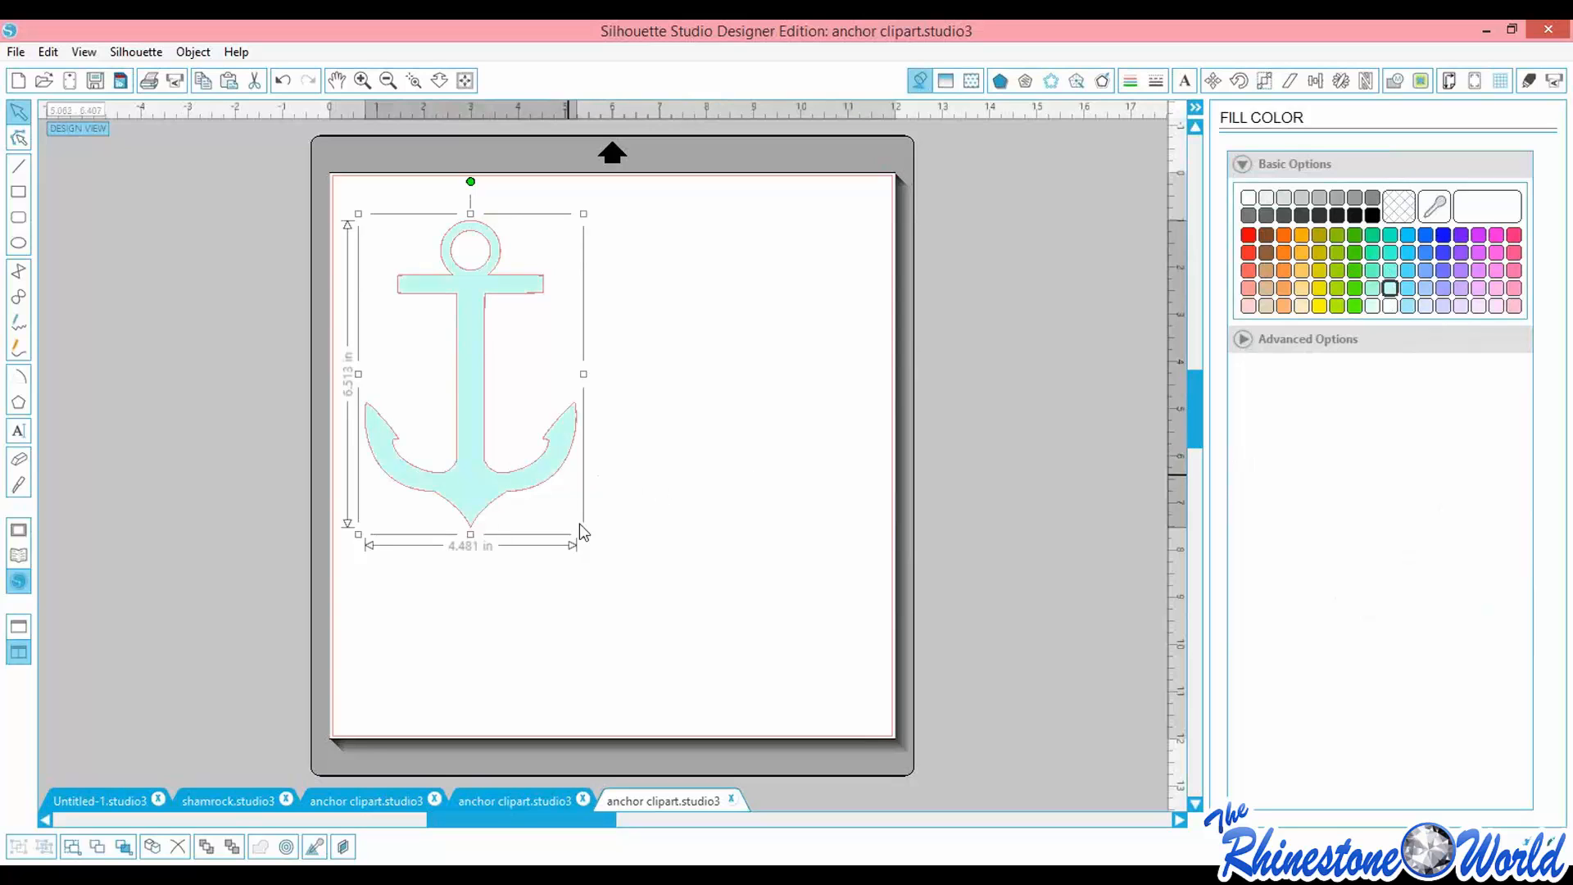
# Enlarge the turquoise anchor to about 5.80 in wide and move it slightly toward the page's upper left corner
pyautogui.moveTo(587, 538); pyautogui.dragTo(634, 608)
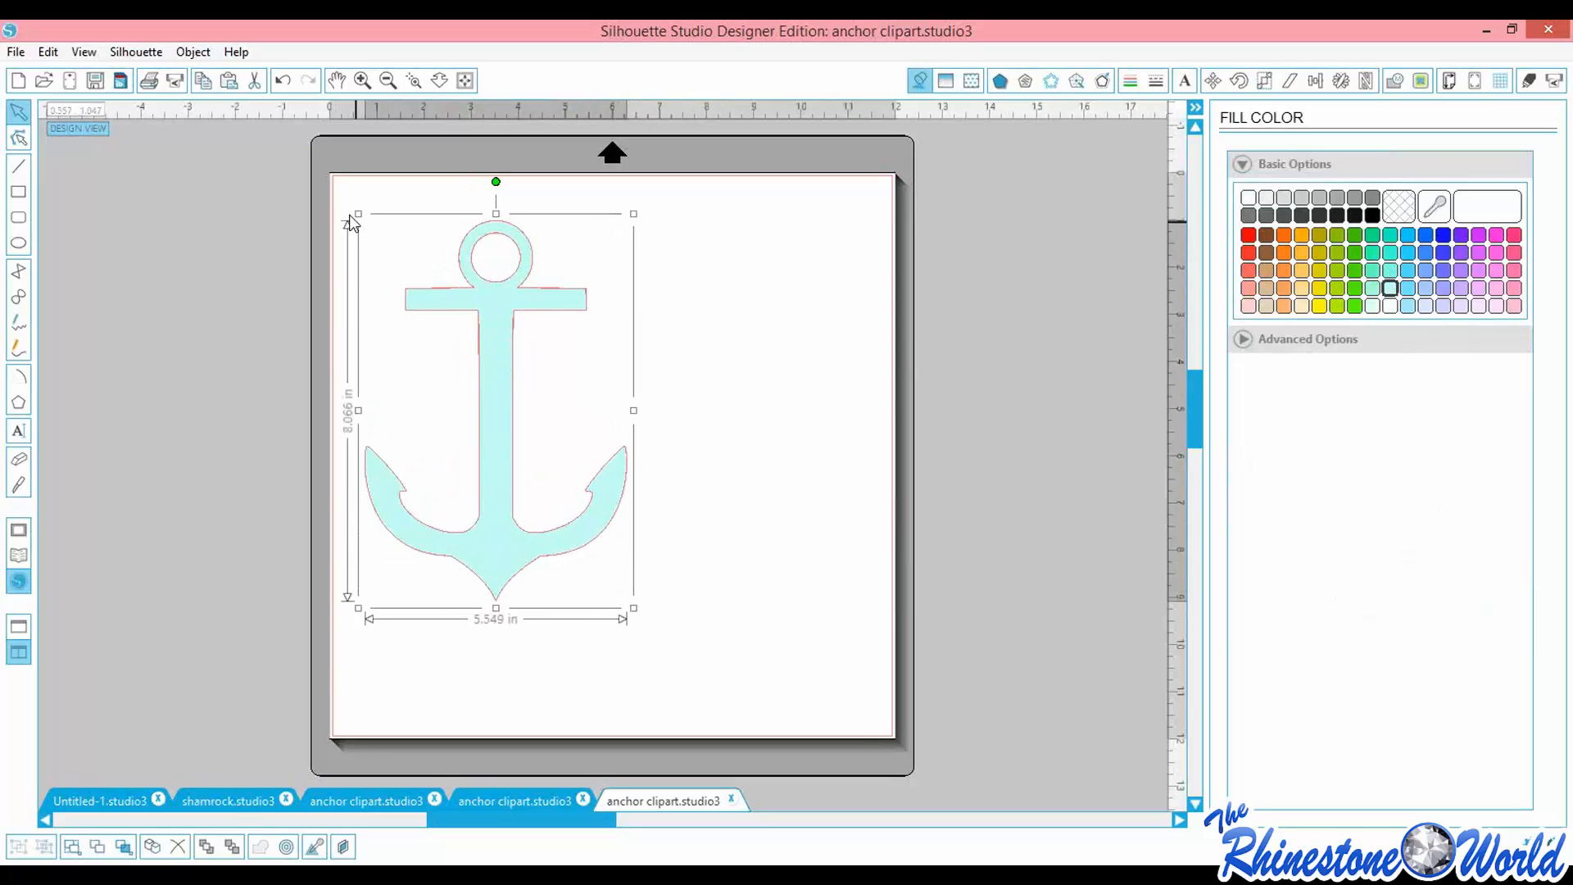
pyautogui.moveTo(358, 214); pyautogui.dragTo(343, 194)
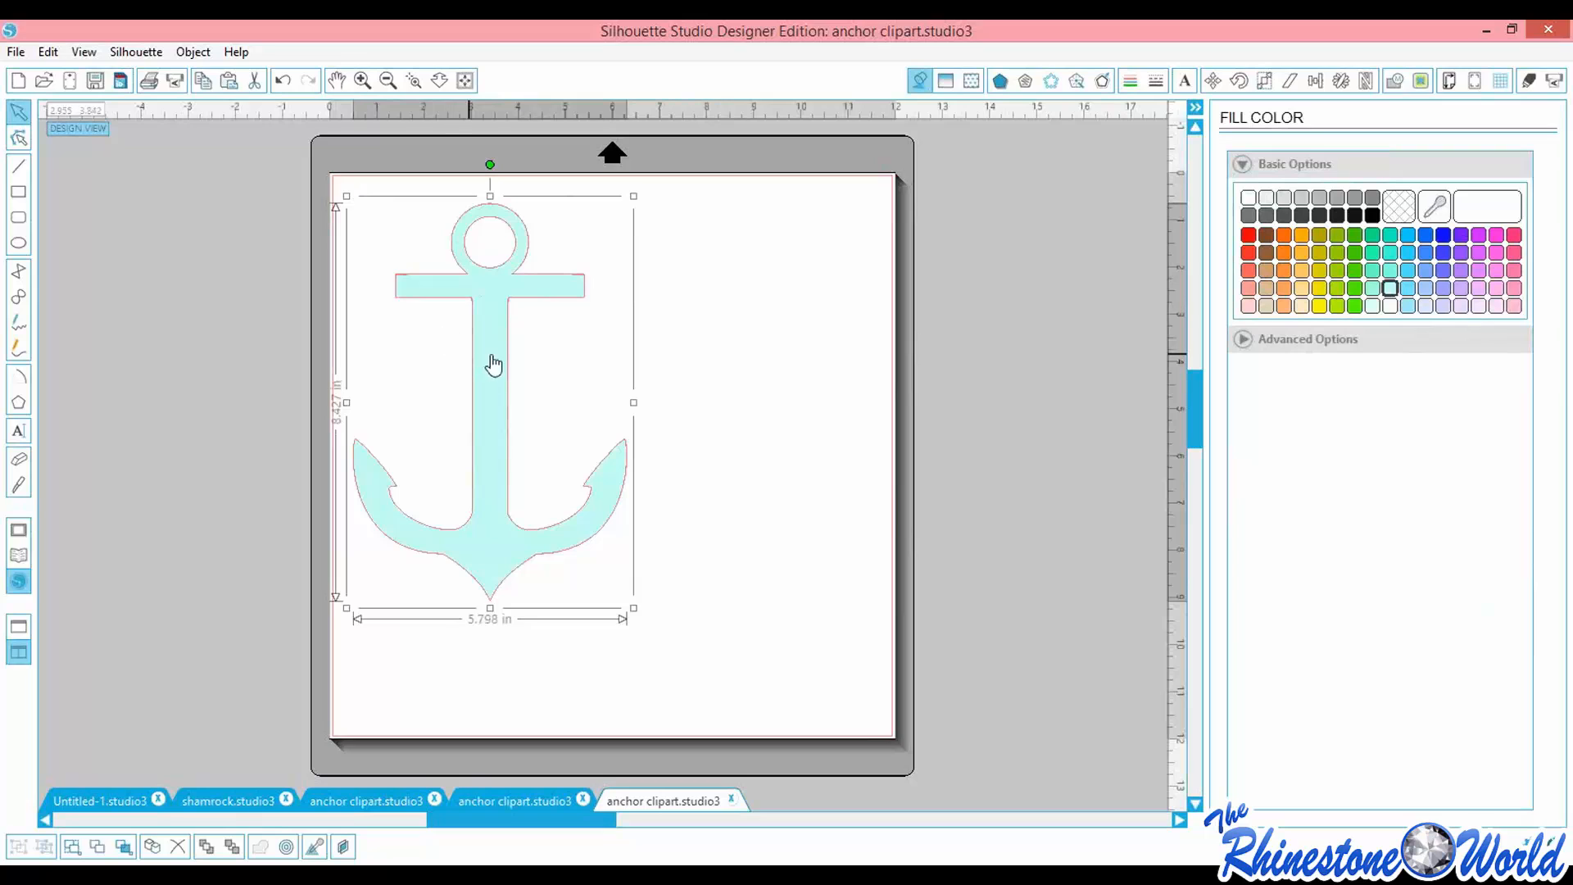
pyautogui.moveTo(483, 359); pyautogui.dragTo(477, 352)
pyautogui.click(760, 391)
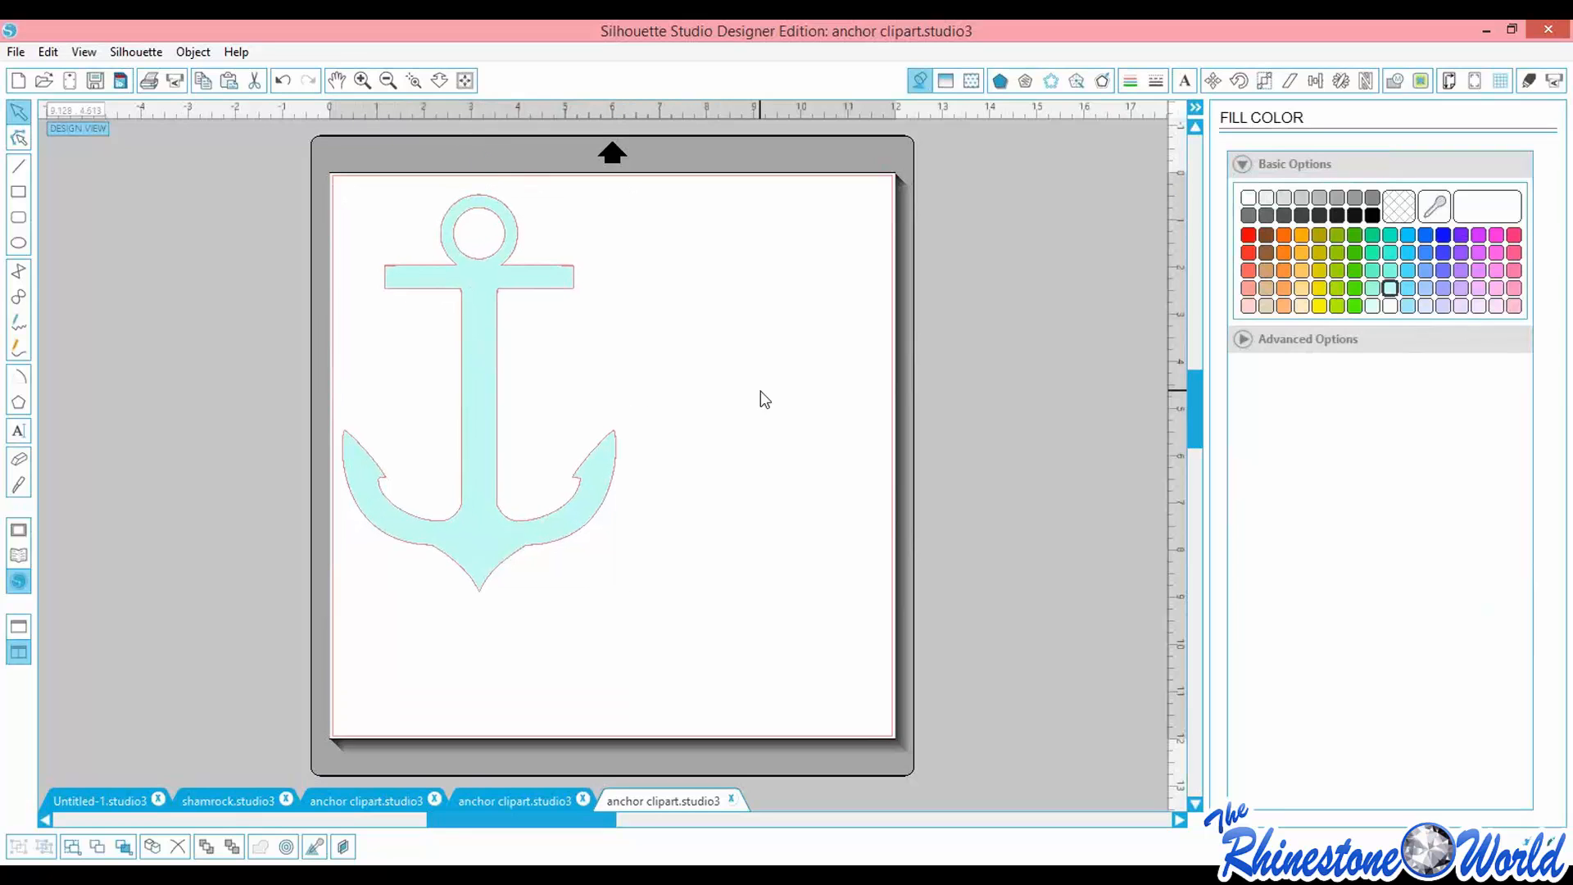
# Draw a perfect circle about 2.83 in in diameter to the right of the anchor
pyautogui.click(18, 245)
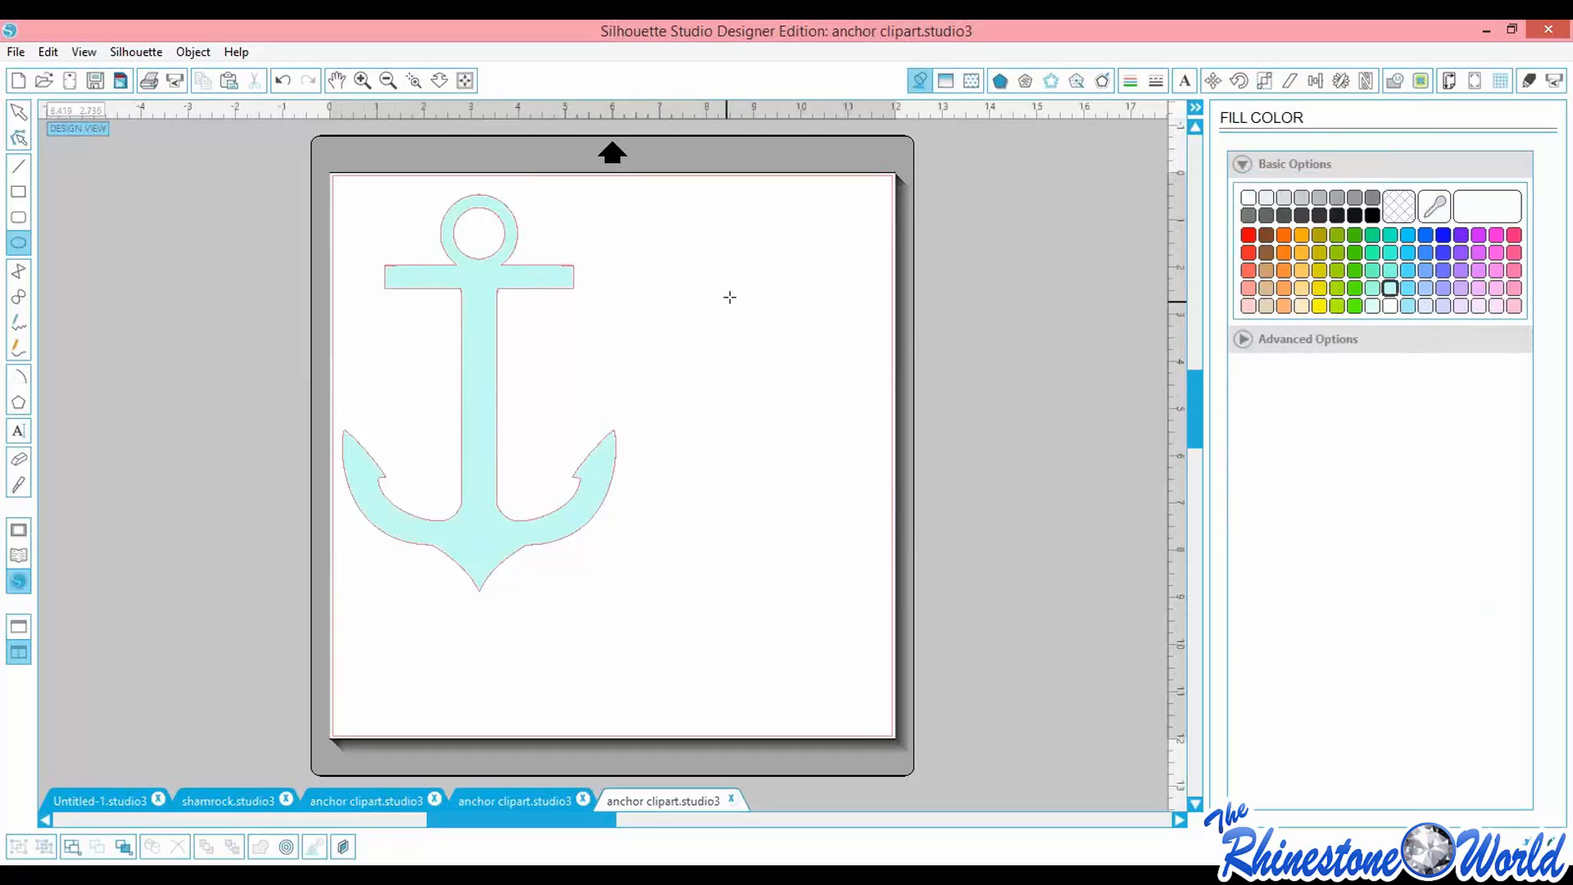
pyautogui.moveTo(691, 265)
pyautogui.mouseDown()
pyautogui.moveTo(808, 387)
pyautogui.moveTo(852, 460)
pyautogui.moveTo(816, 419)
pyautogui.mouseUp()
# Draw an unconstrained ellipse and a thin flat one below the circle, and delete both
pyautogui.moveTo(691, 507); pyautogui.dragTo(844, 639)
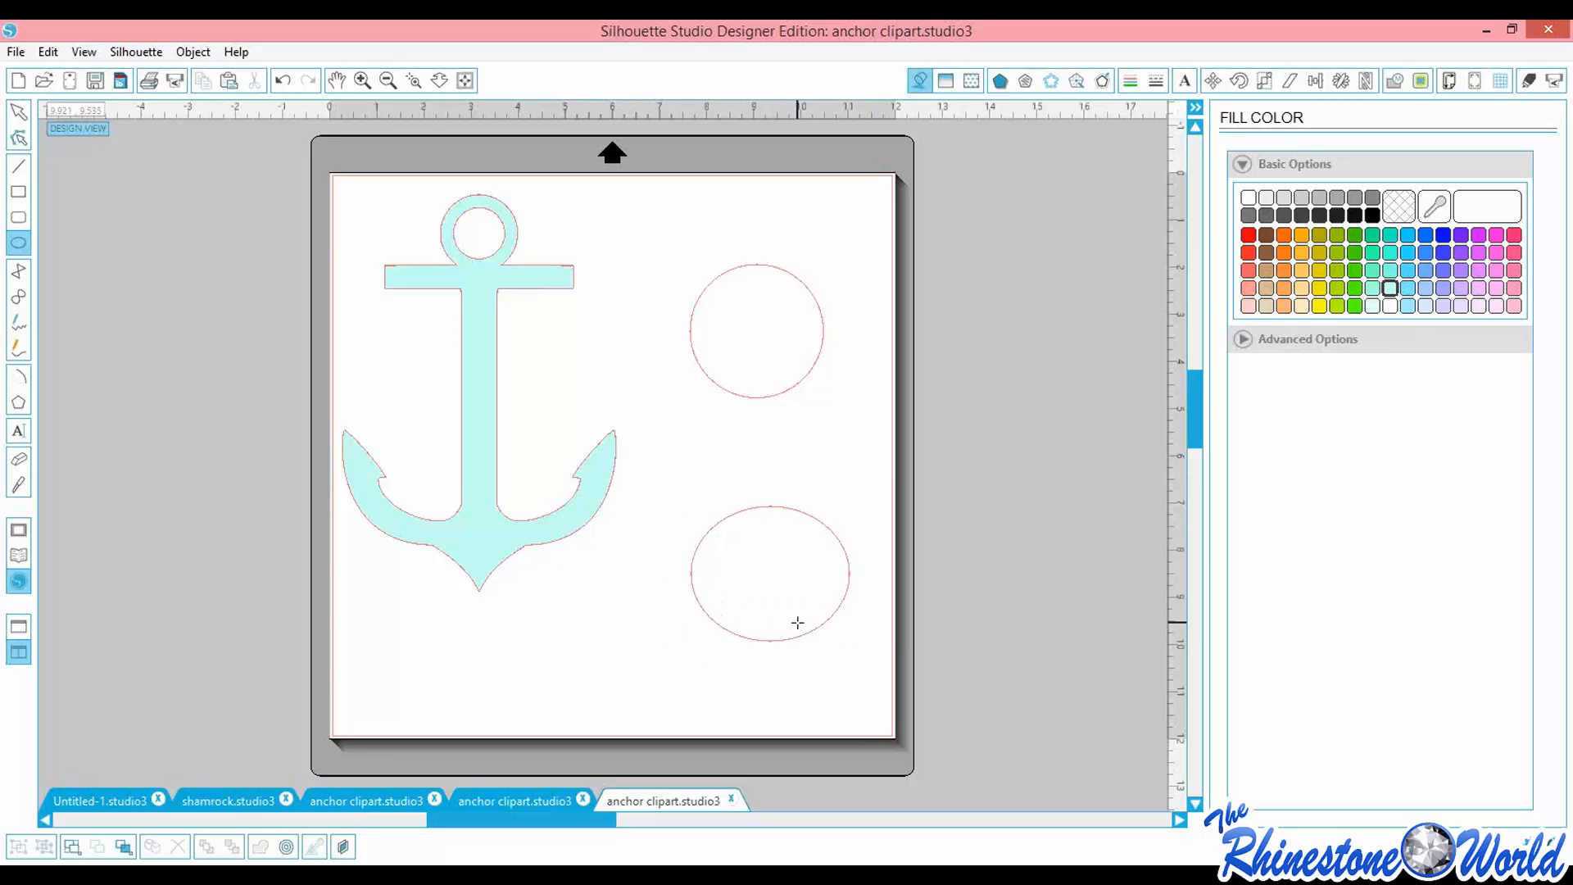
pyautogui.moveTo(745, 506); pyautogui.dragTo(783, 504)
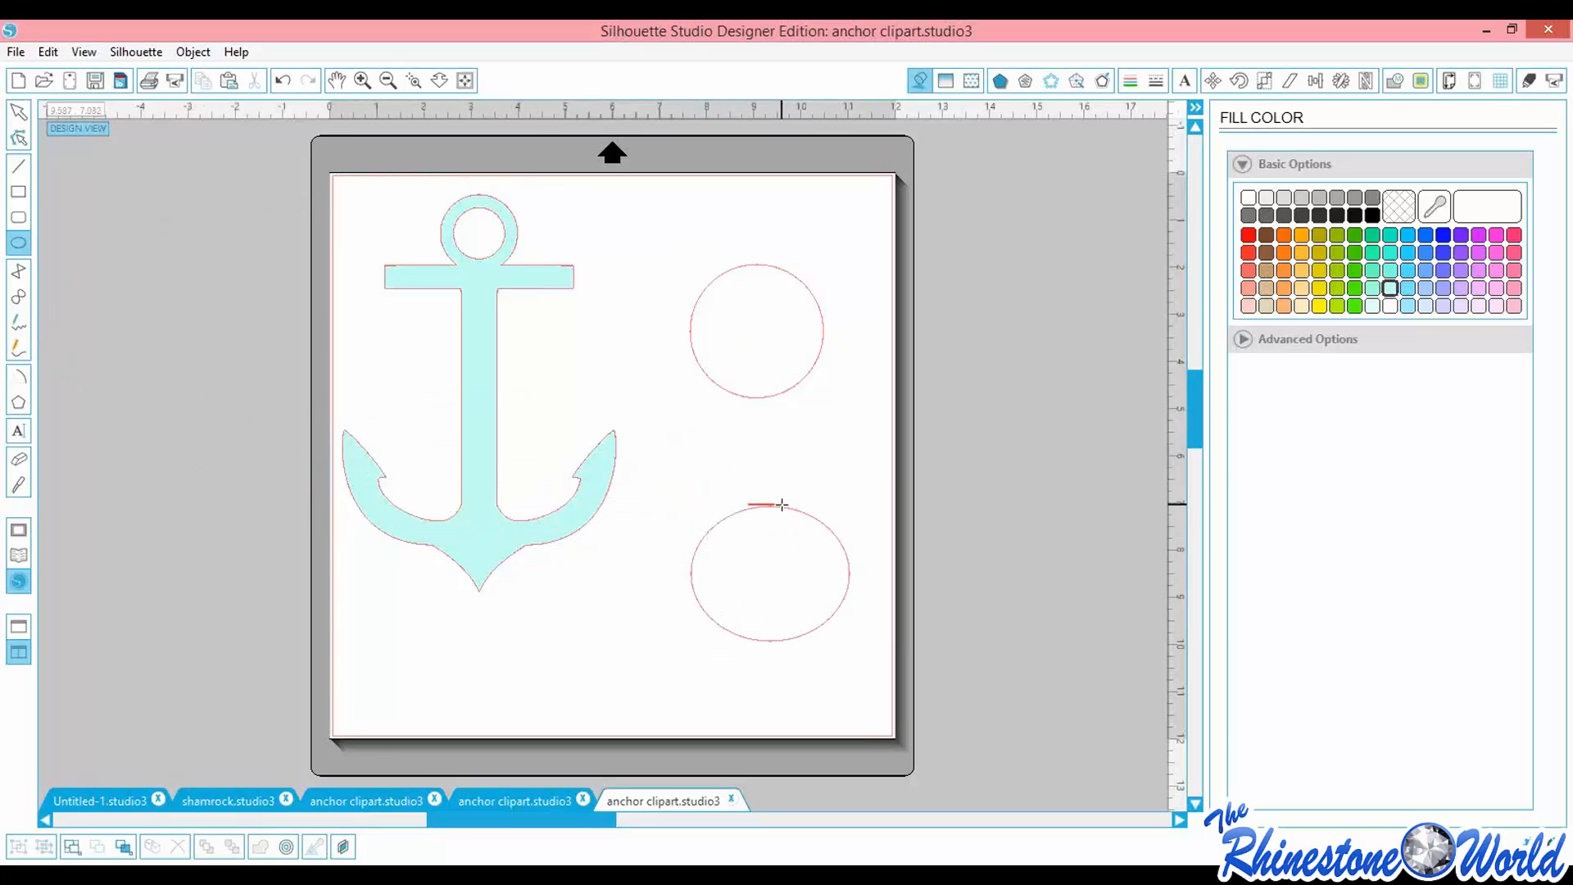
pyautogui.click(29, 115)
pyautogui.moveTo(695, 476); pyautogui.dragTo(821, 648)
pyautogui.press('Delete')
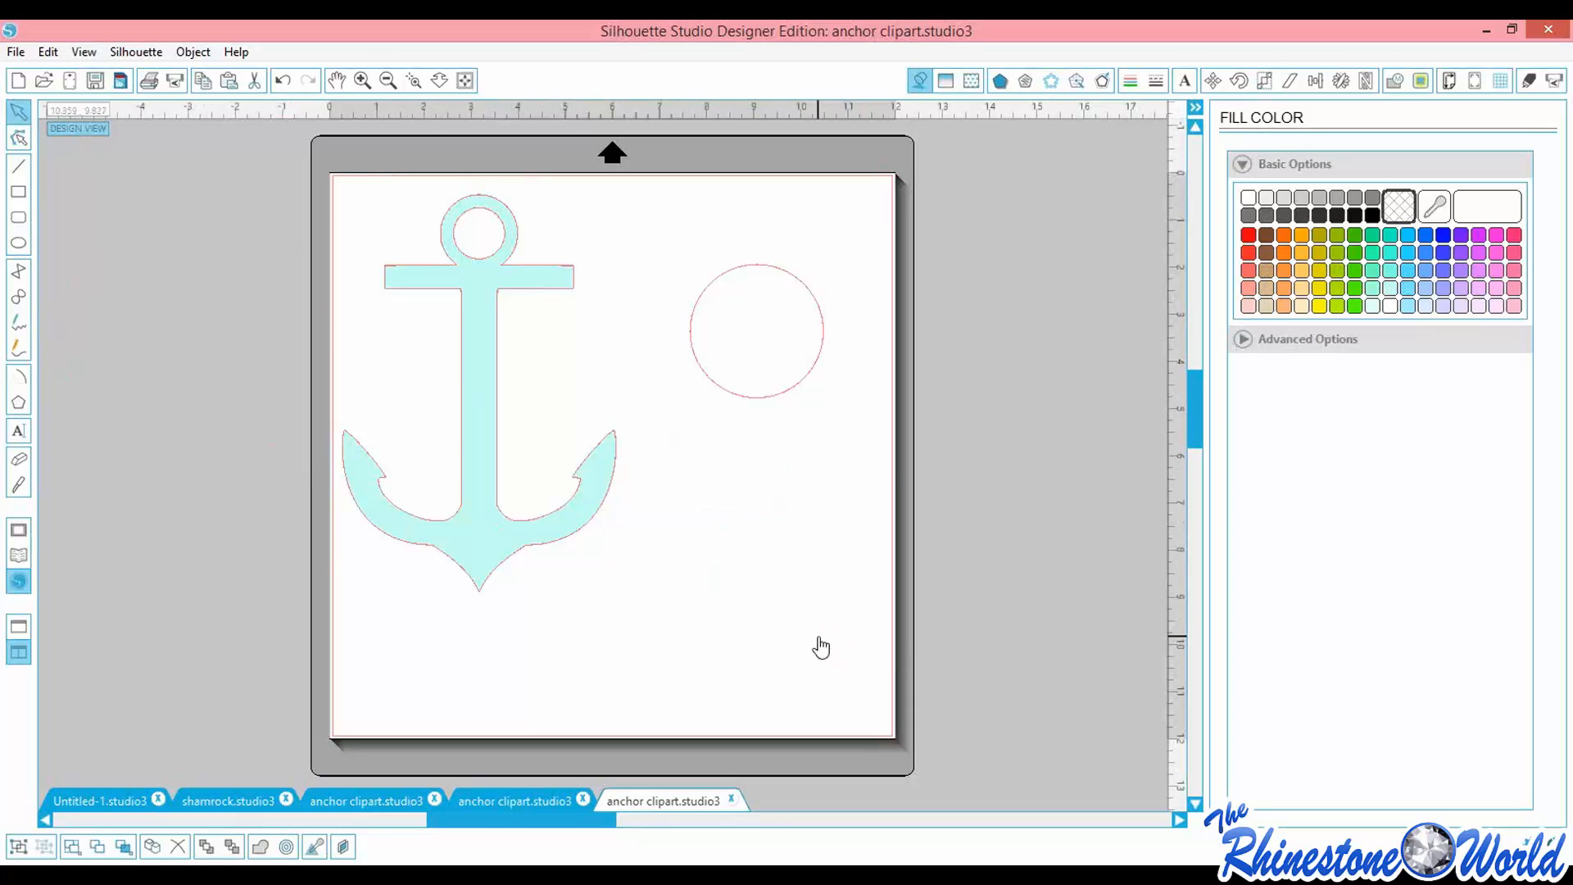
# Move the circle closer to the anchor, duplicate it to the right, and park the copy off the page
pyautogui.click(738, 267)
pyautogui.moveTo(745, 275); pyautogui.dragTo(698, 244)
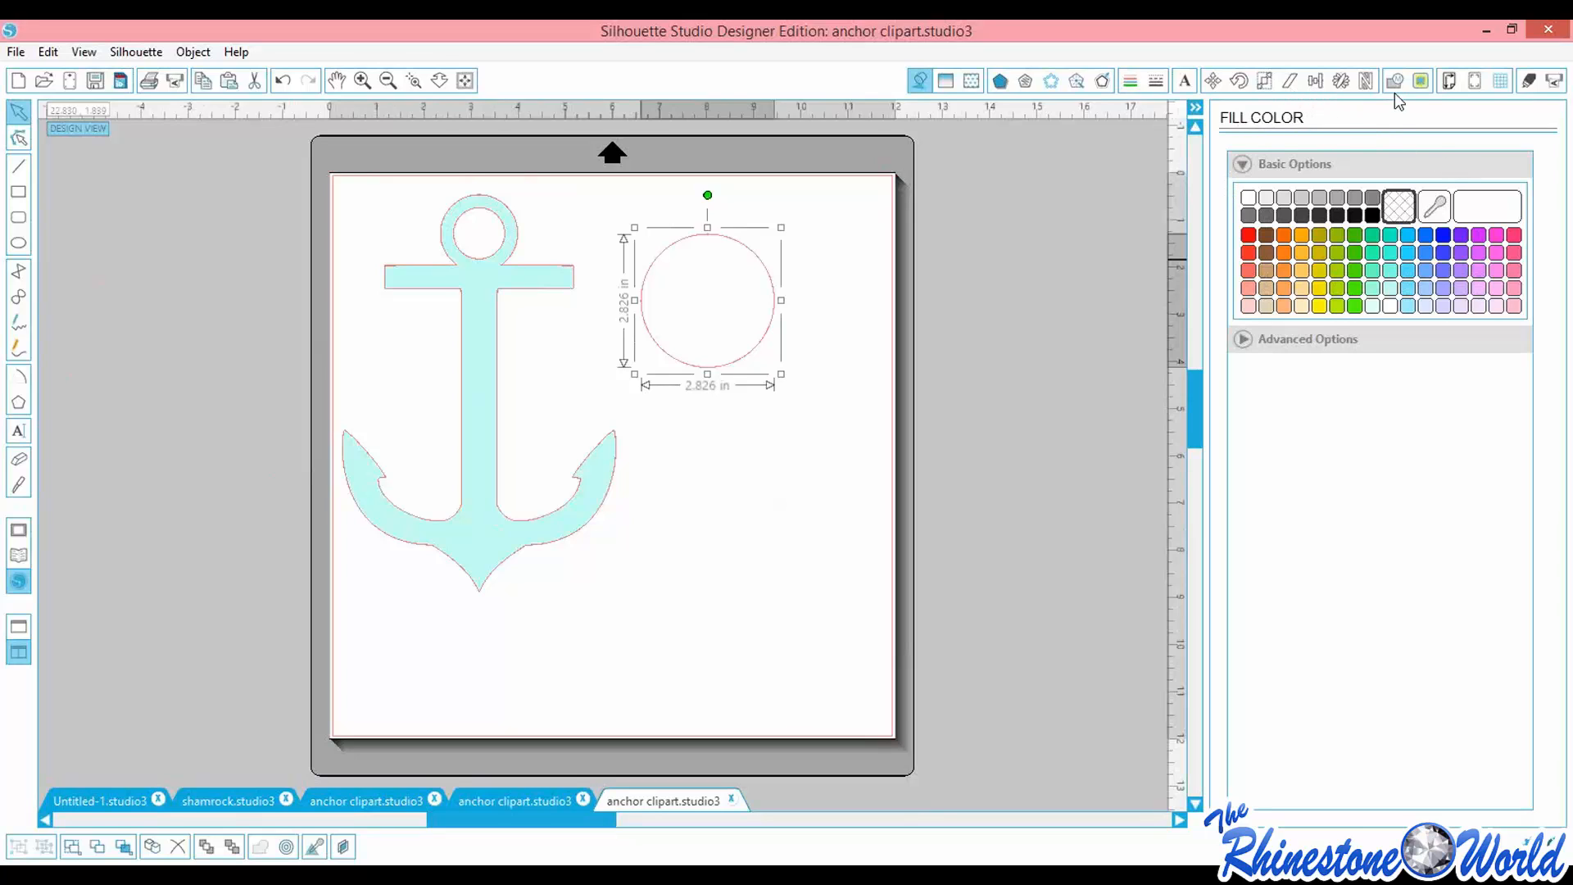
pyautogui.click(1340, 80)
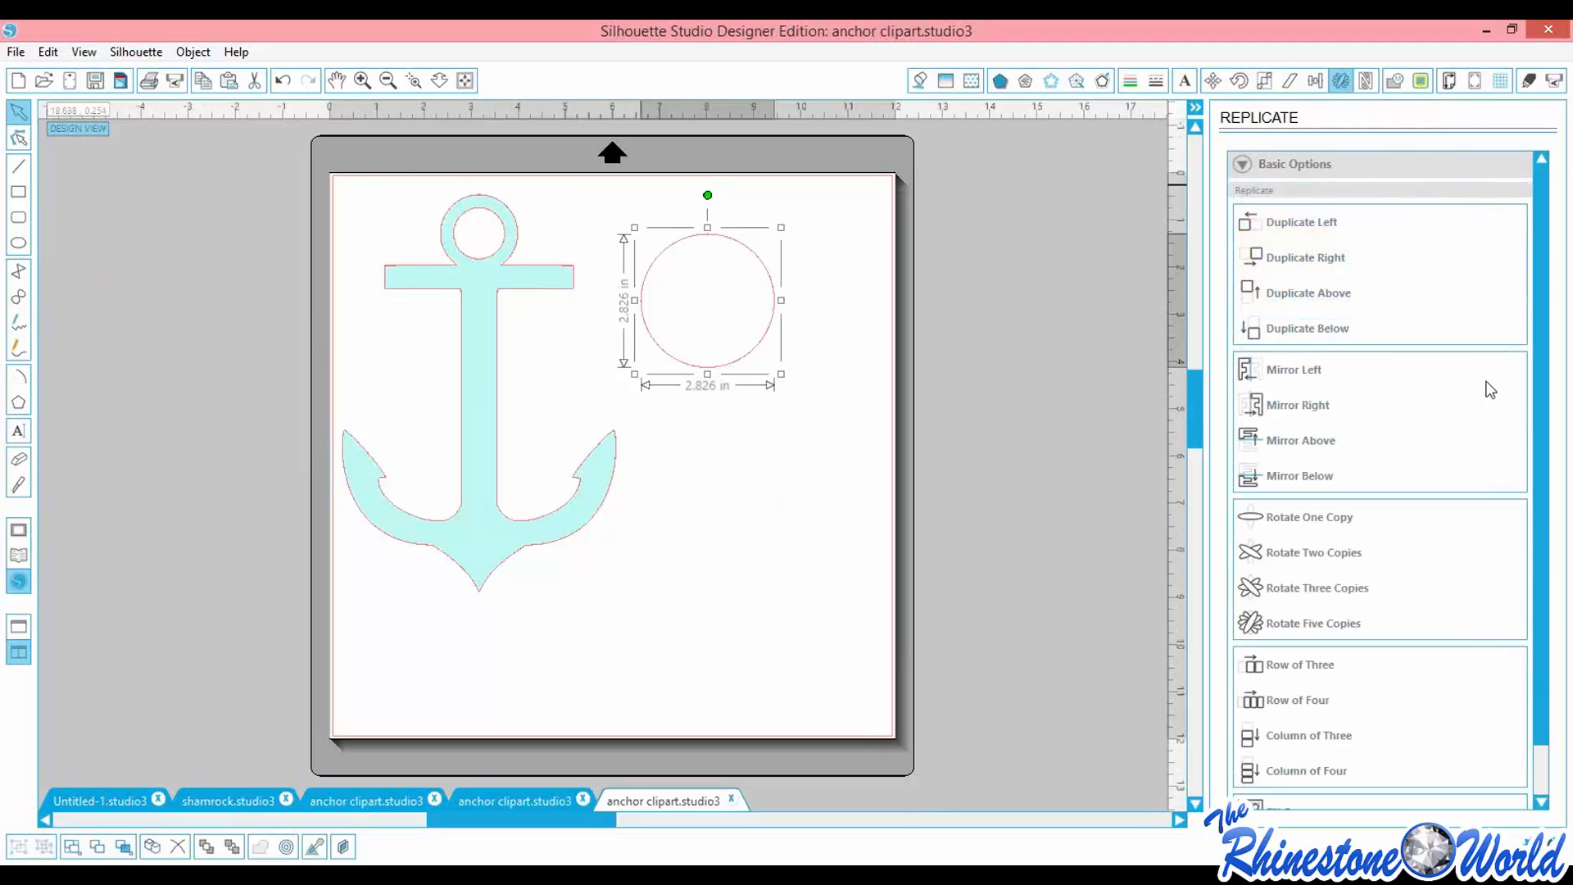
pyautogui.scroll(-1, 1542, 353)
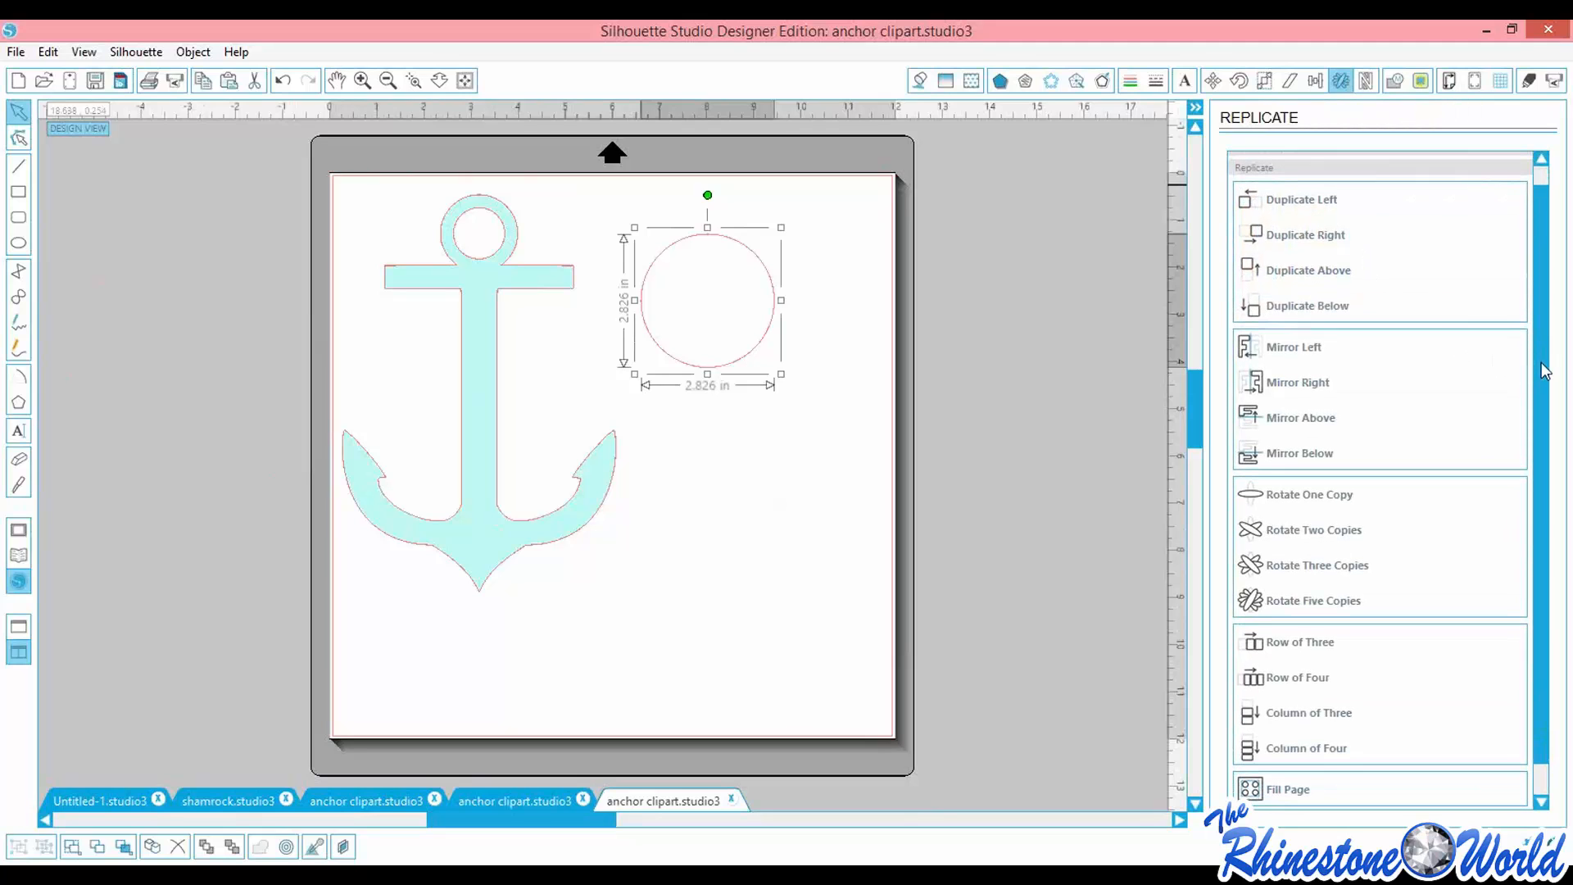
pyautogui.click(1311, 236)
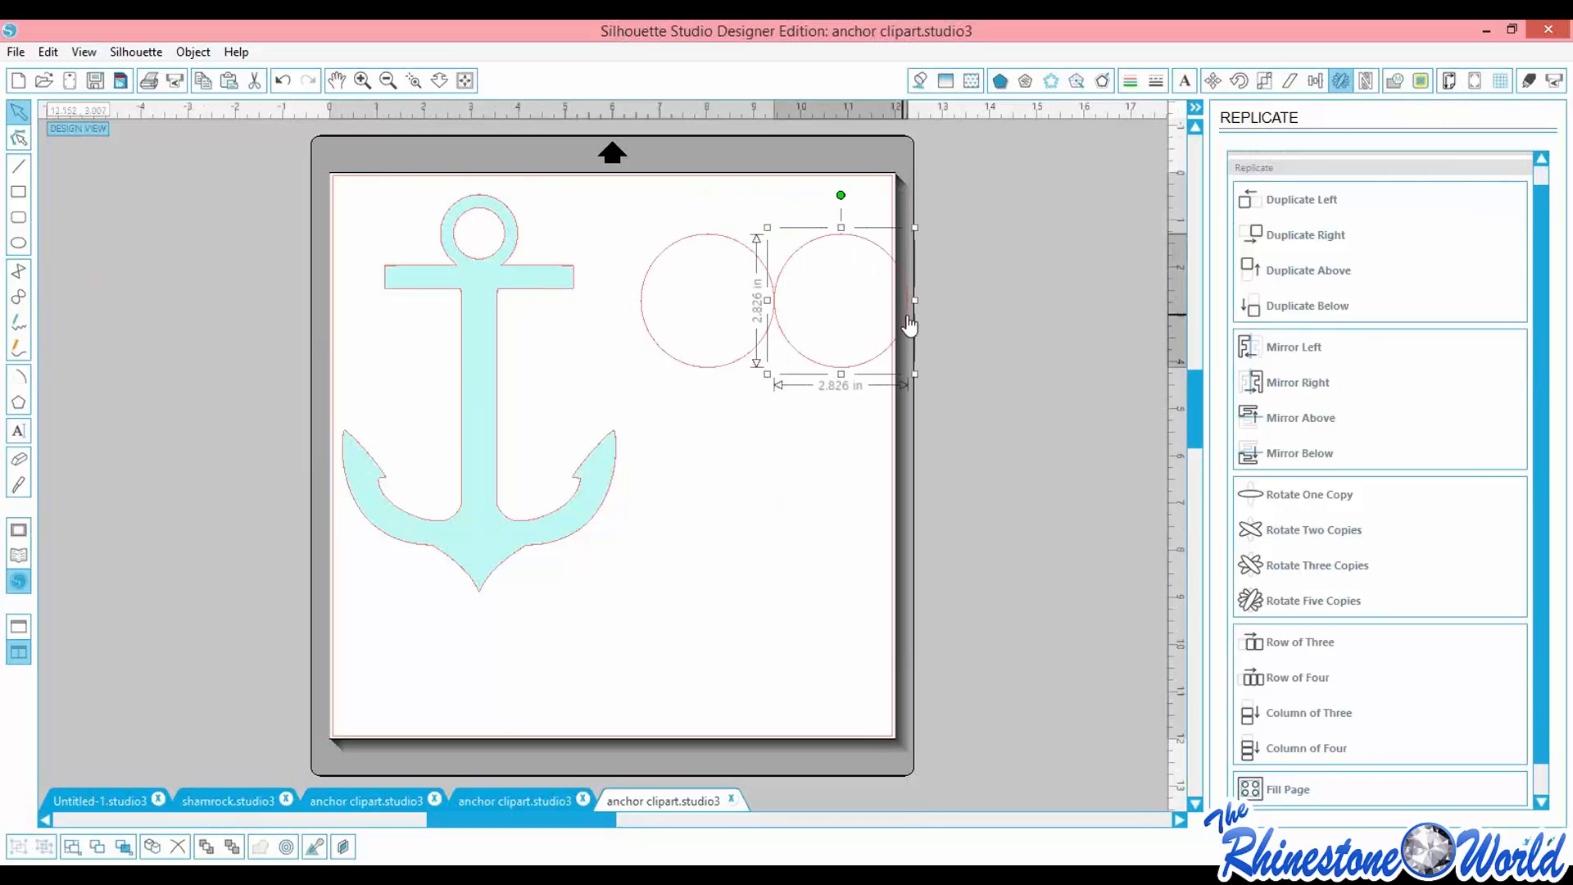
pyautogui.moveTo(909, 325); pyautogui.dragTo(1077, 338)
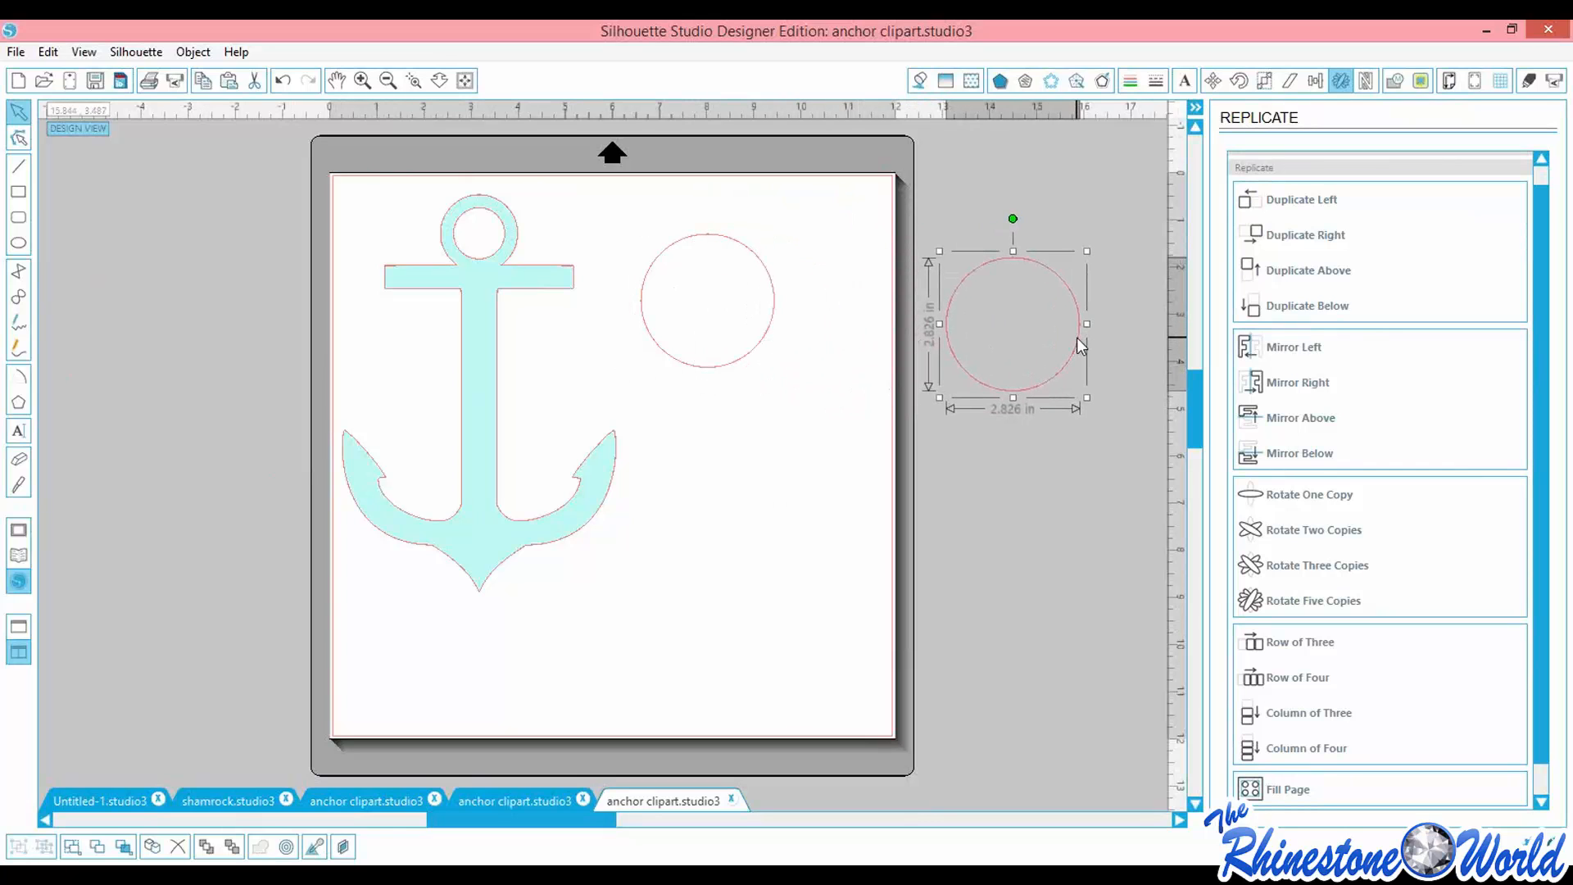
# Place the original circle over the middle of the anchor's shaft and align it horizontally centered with the anchor
pyautogui.click(760, 342)
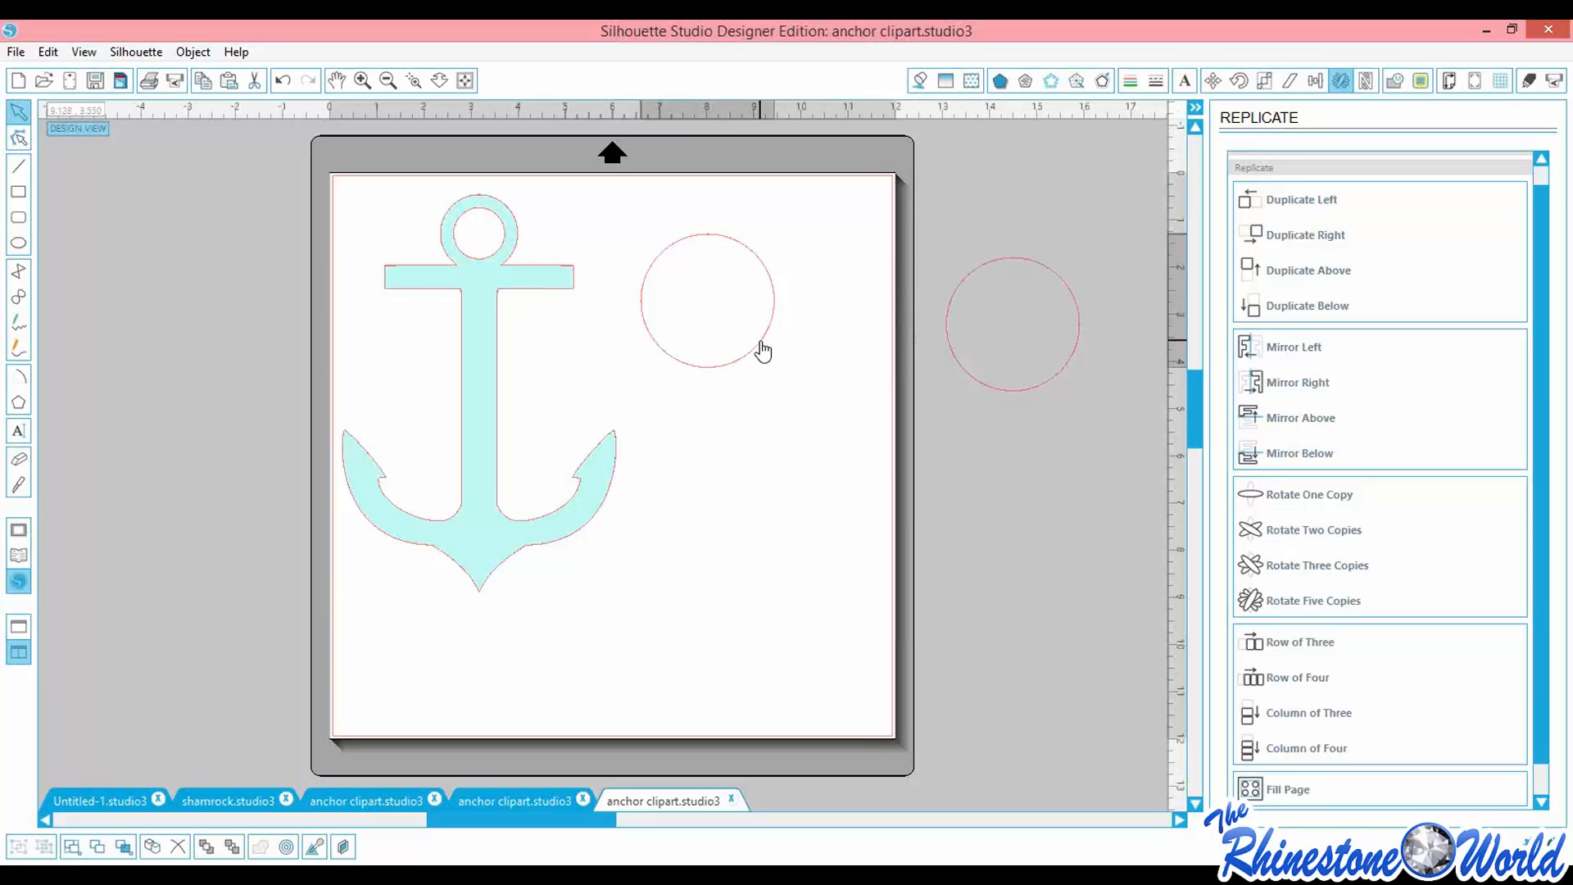
pyautogui.moveTo(762, 350); pyautogui.dragTo(535, 435)
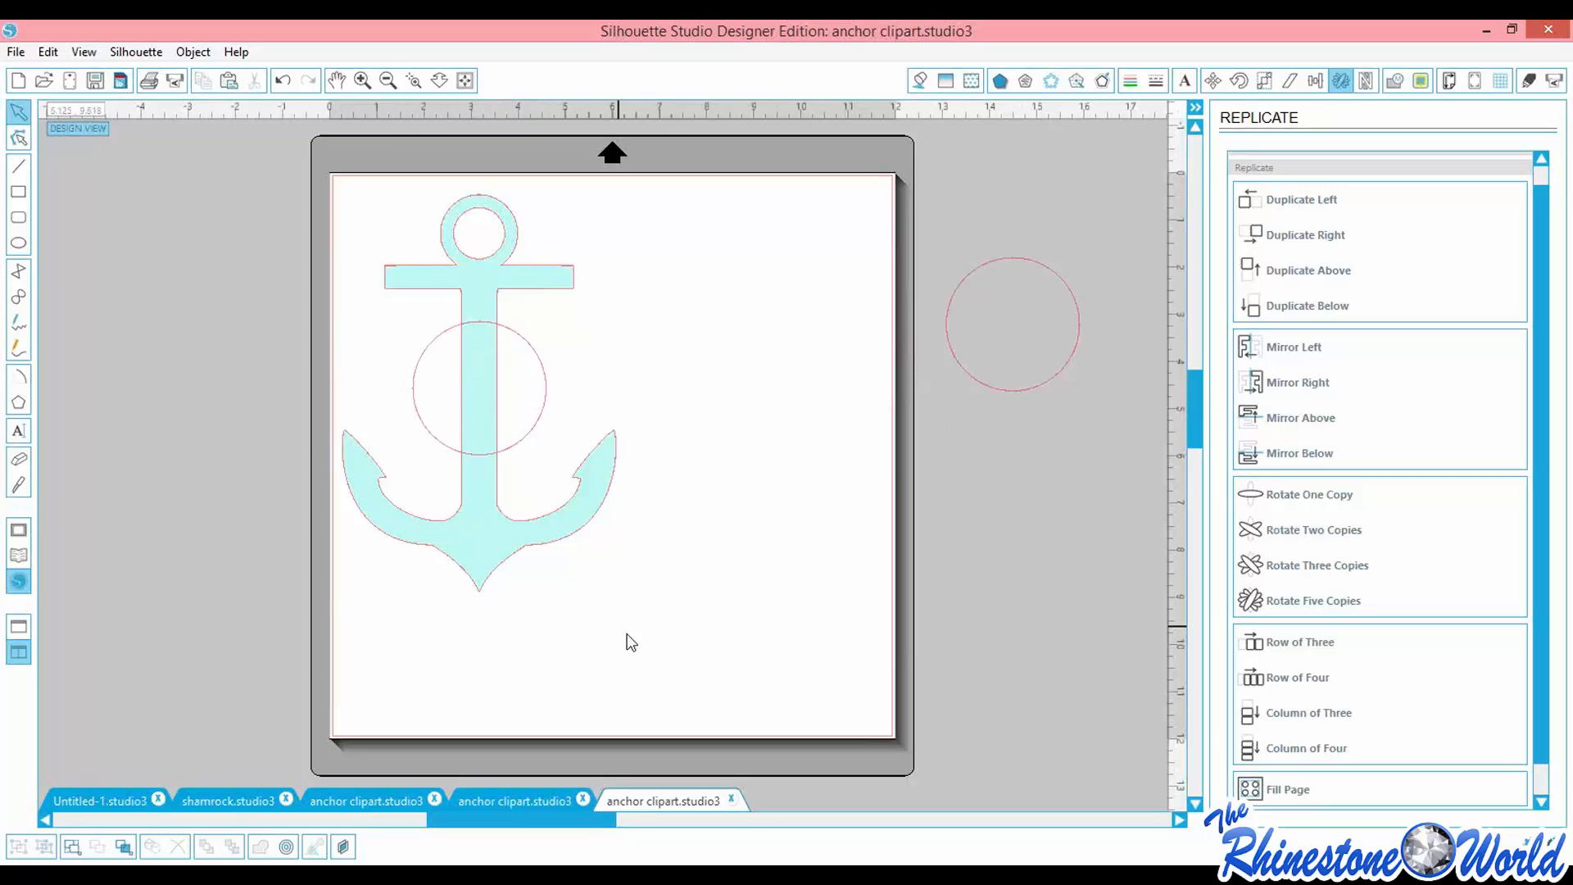
pyautogui.click(461, 437)
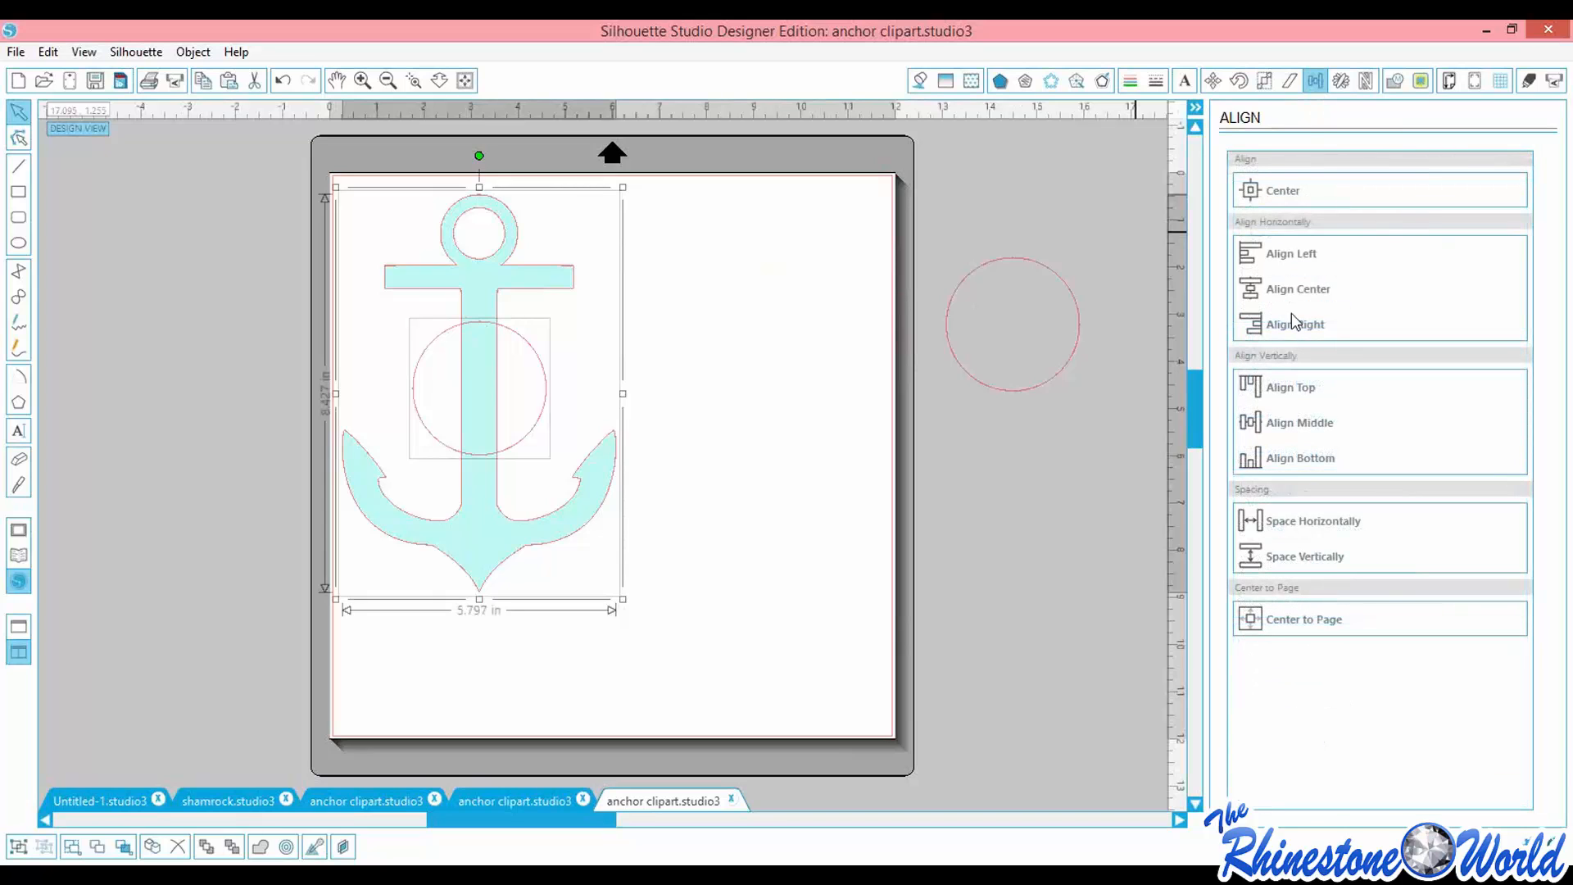
pyautogui.click(1296, 298)
# Subtract the circle from the anchor to cut a gap in its shaft
pyautogui.click(1397, 82)
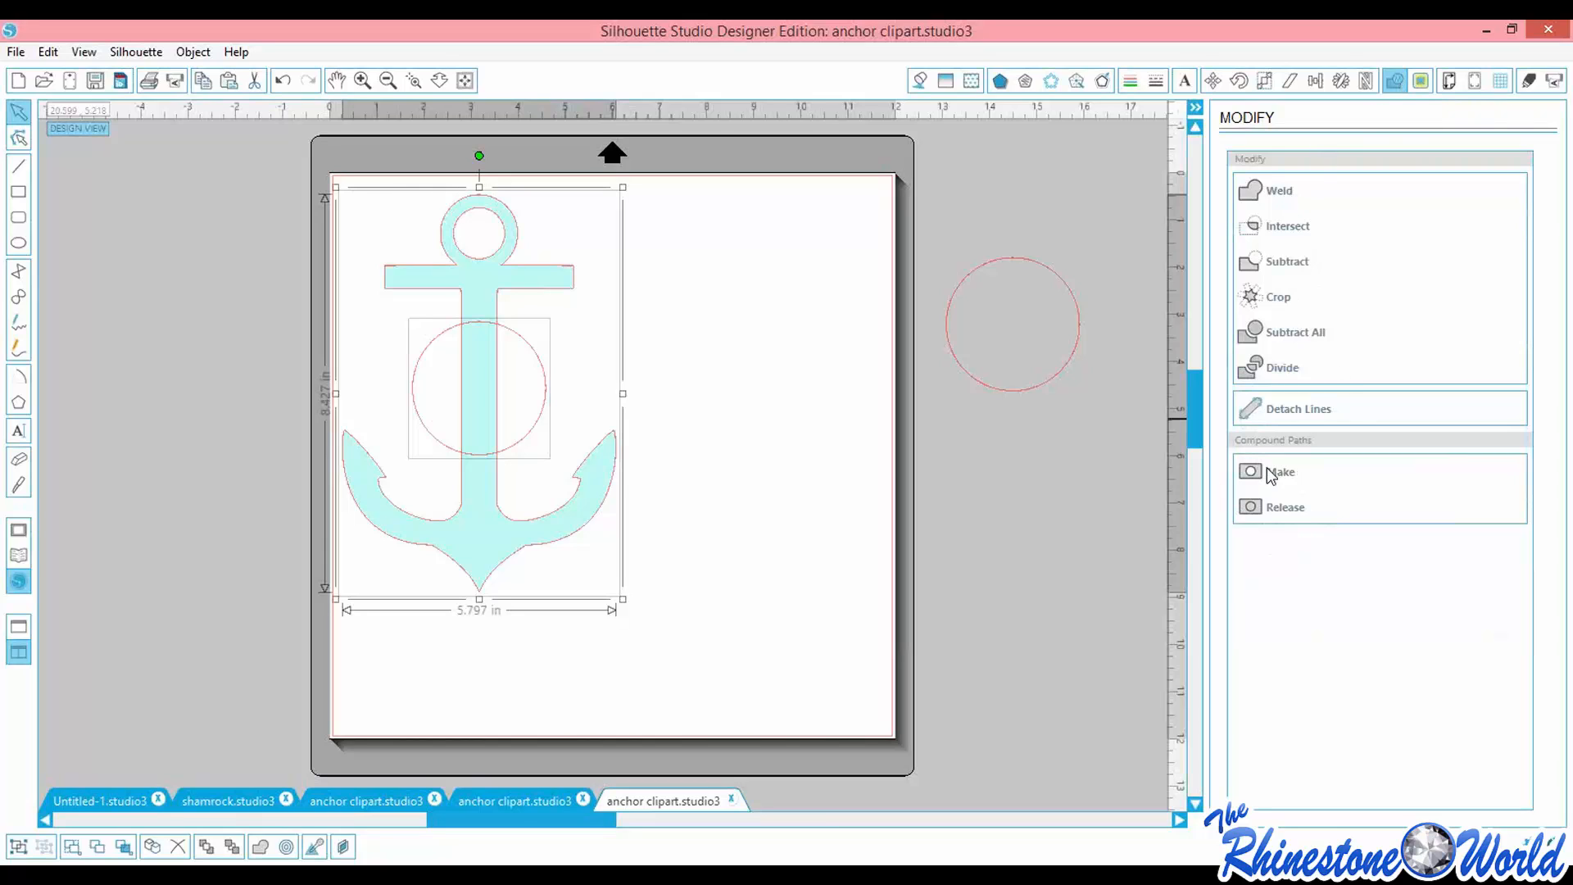
pyautogui.click(1279, 265)
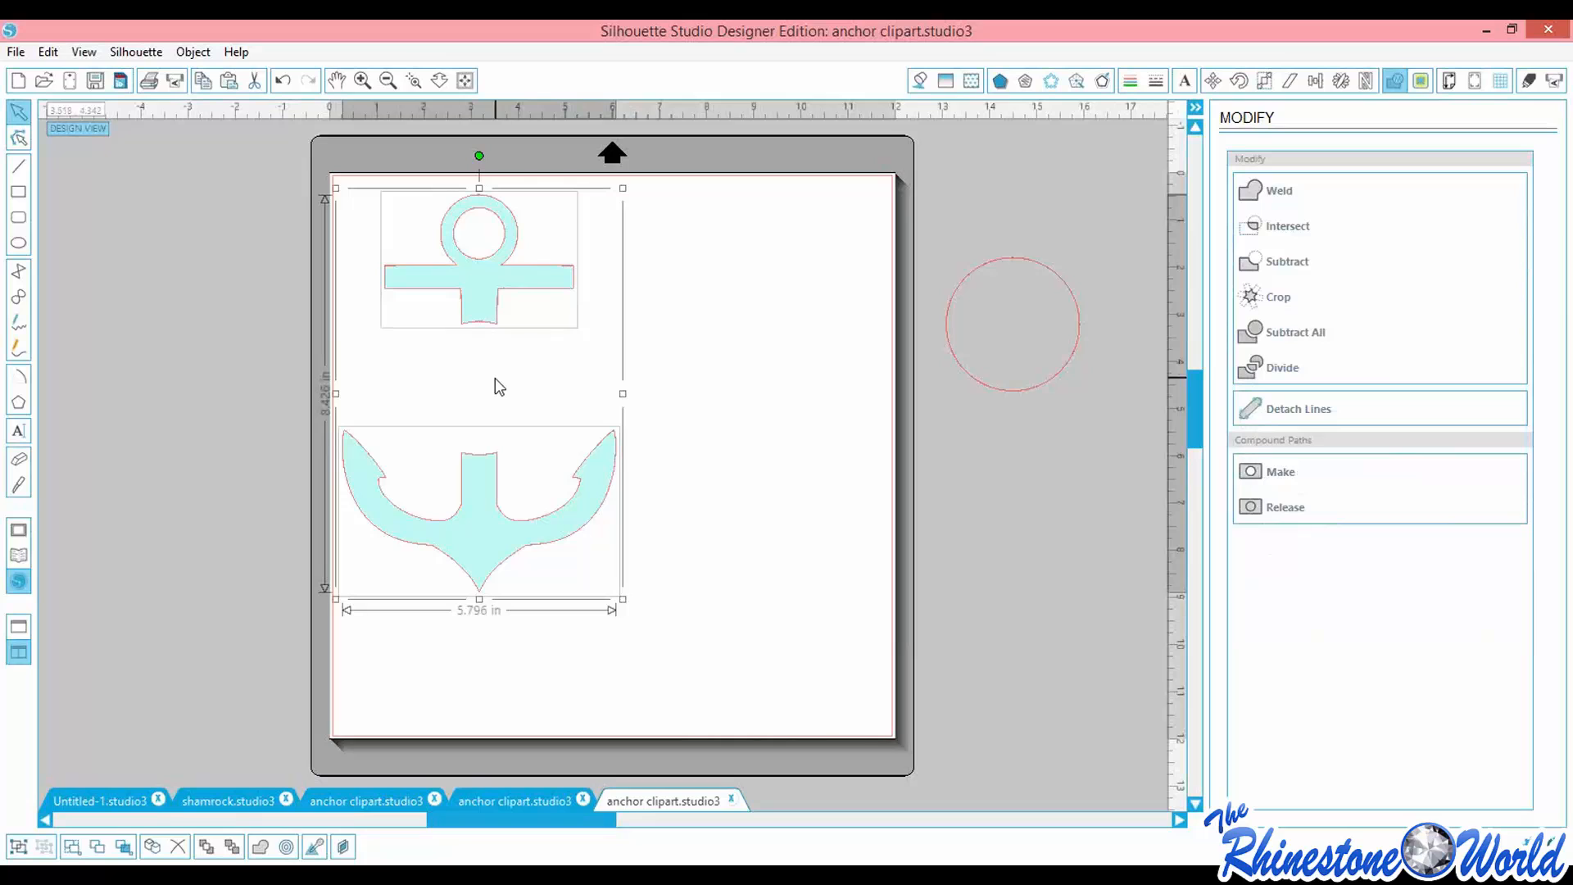
pyautogui.click(972, 394)
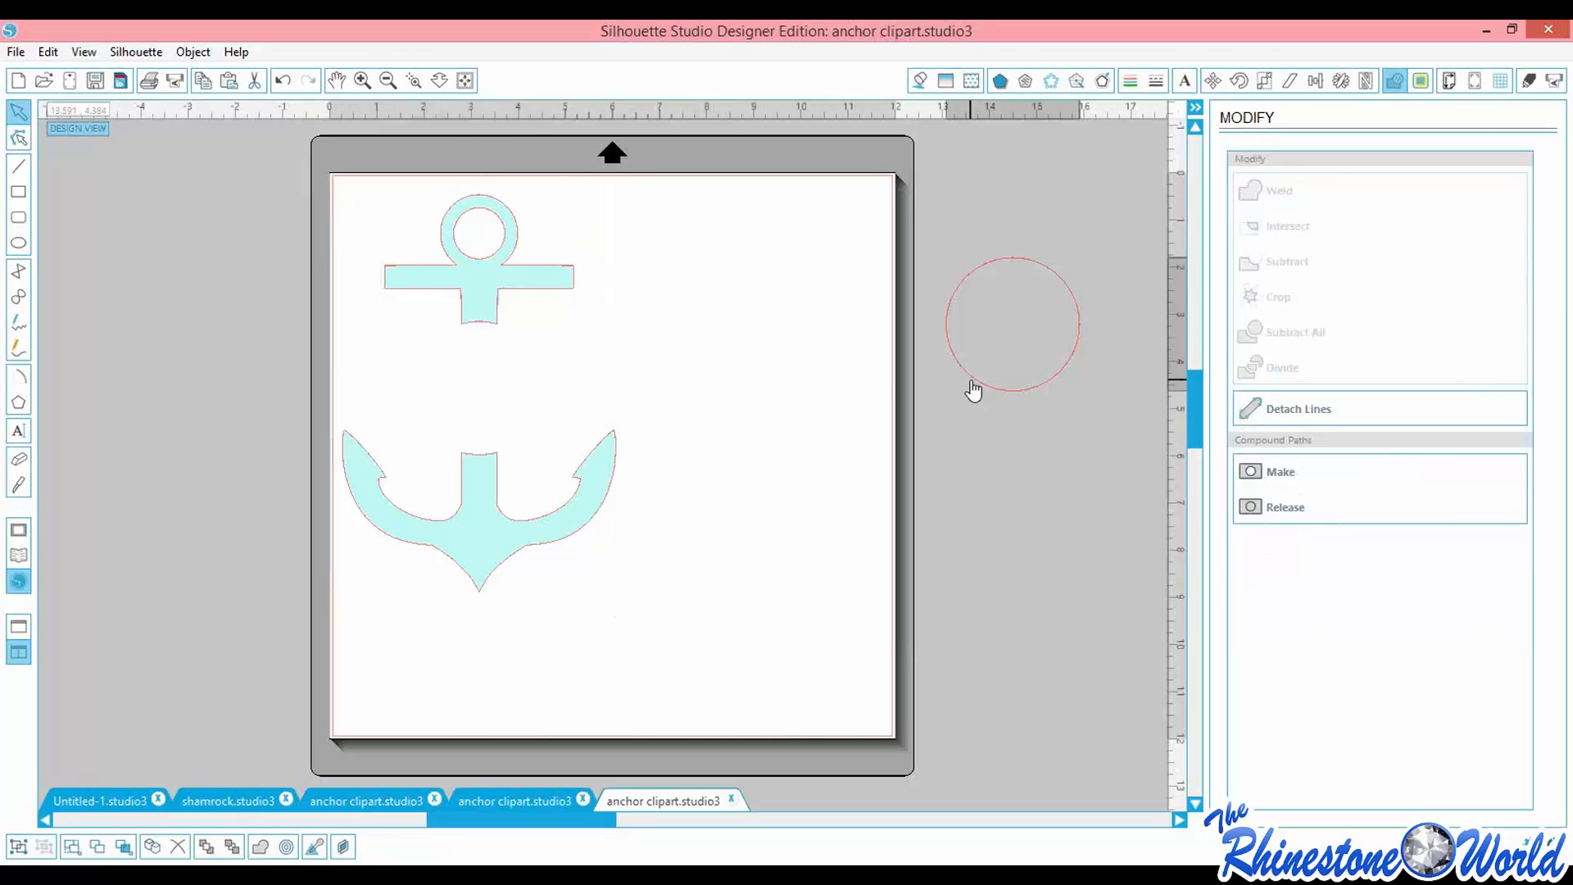
# Move the spare circle into the gap in the shaft and align it horizontally centered with the lower anchor piece
pyautogui.click(981, 392)
pyautogui.moveTo(967, 401); pyautogui.dragTo(443, 456)
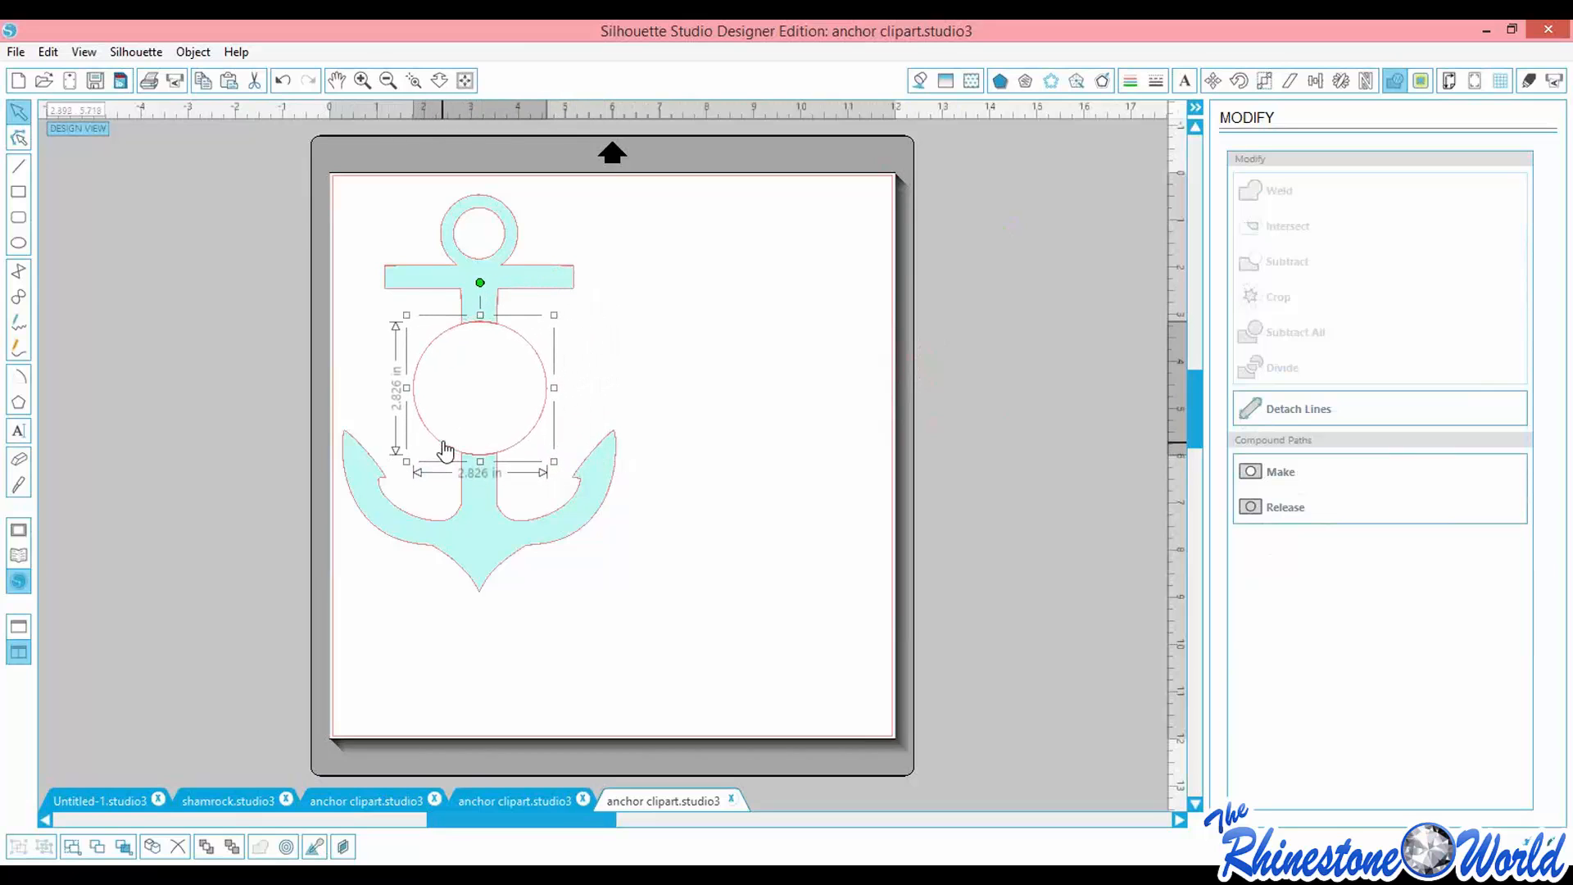
pyautogui.click(609, 634)
pyautogui.moveTo(608, 637); pyautogui.dragTo(459, 354)
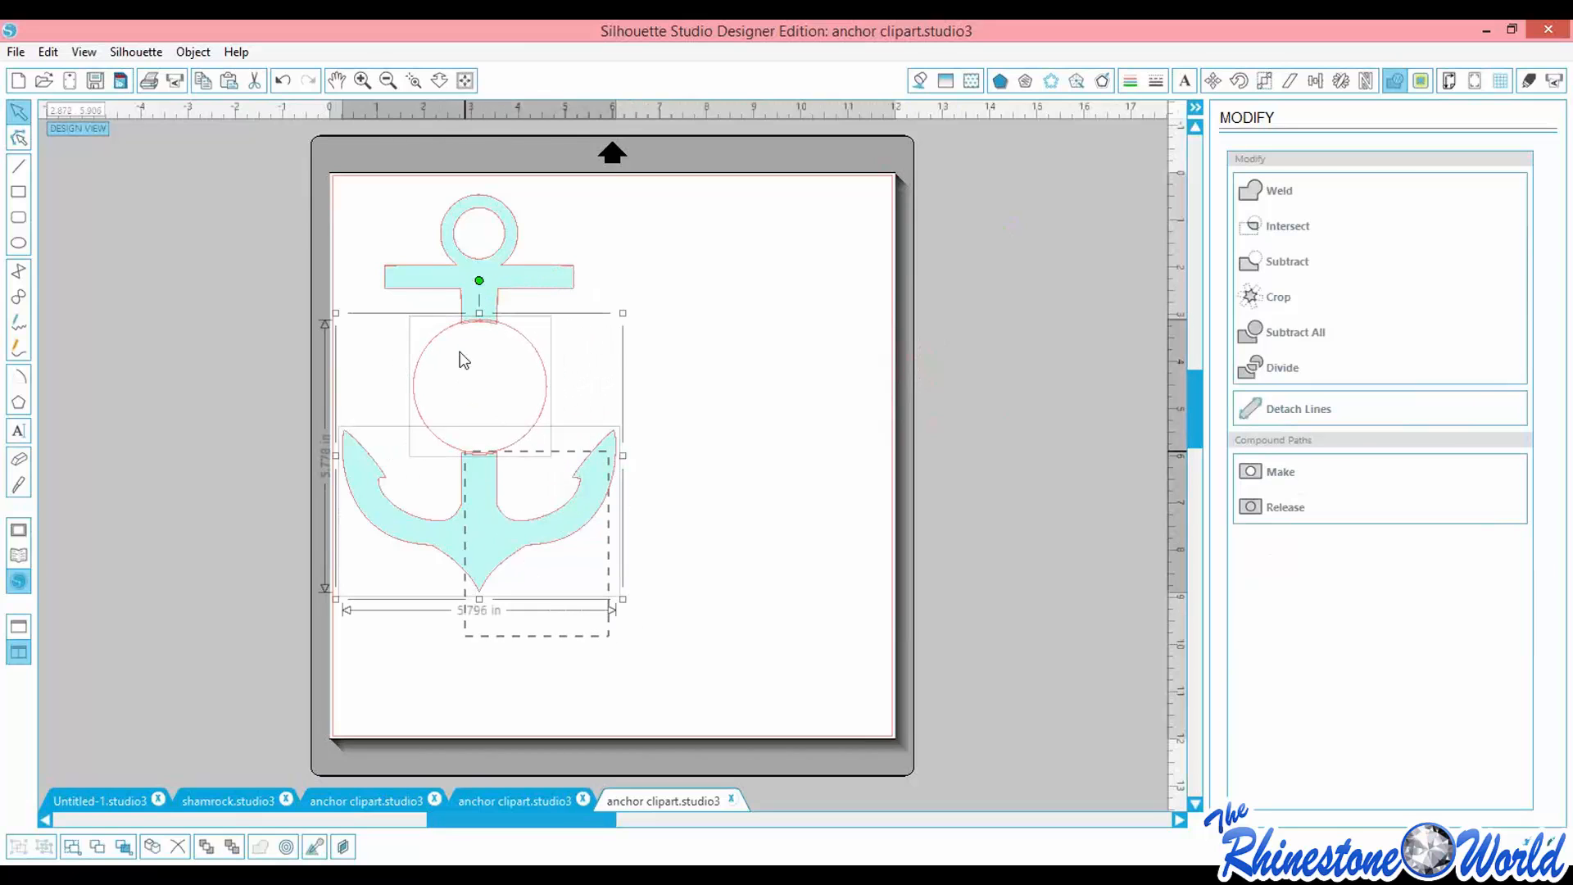
pyautogui.click(1315, 82)
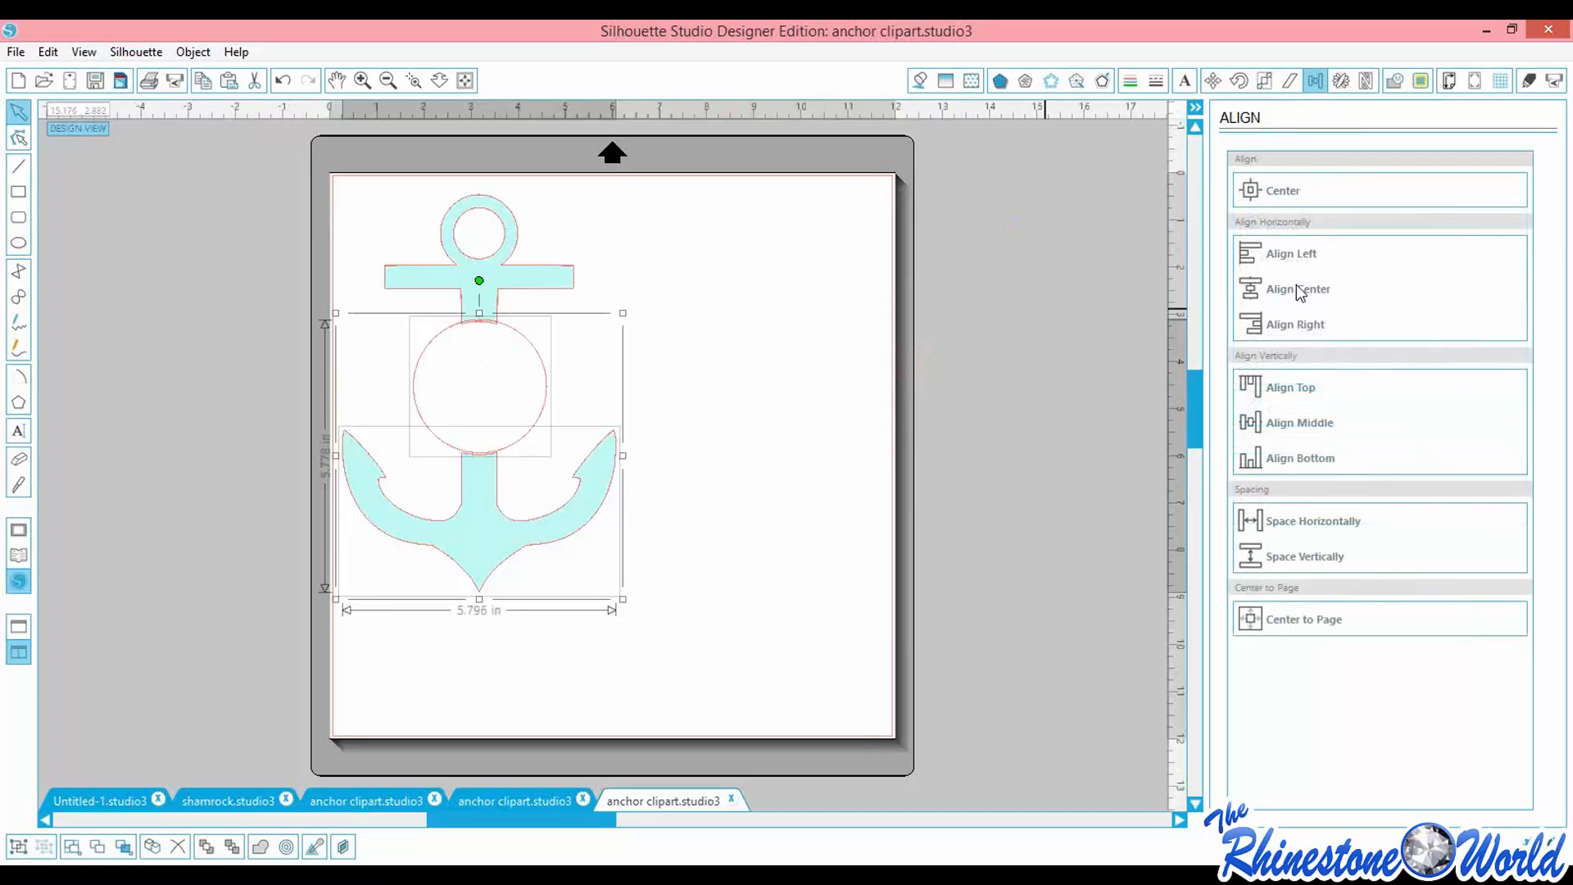
pyautogui.click(1296, 287)
pyautogui.click(615, 447)
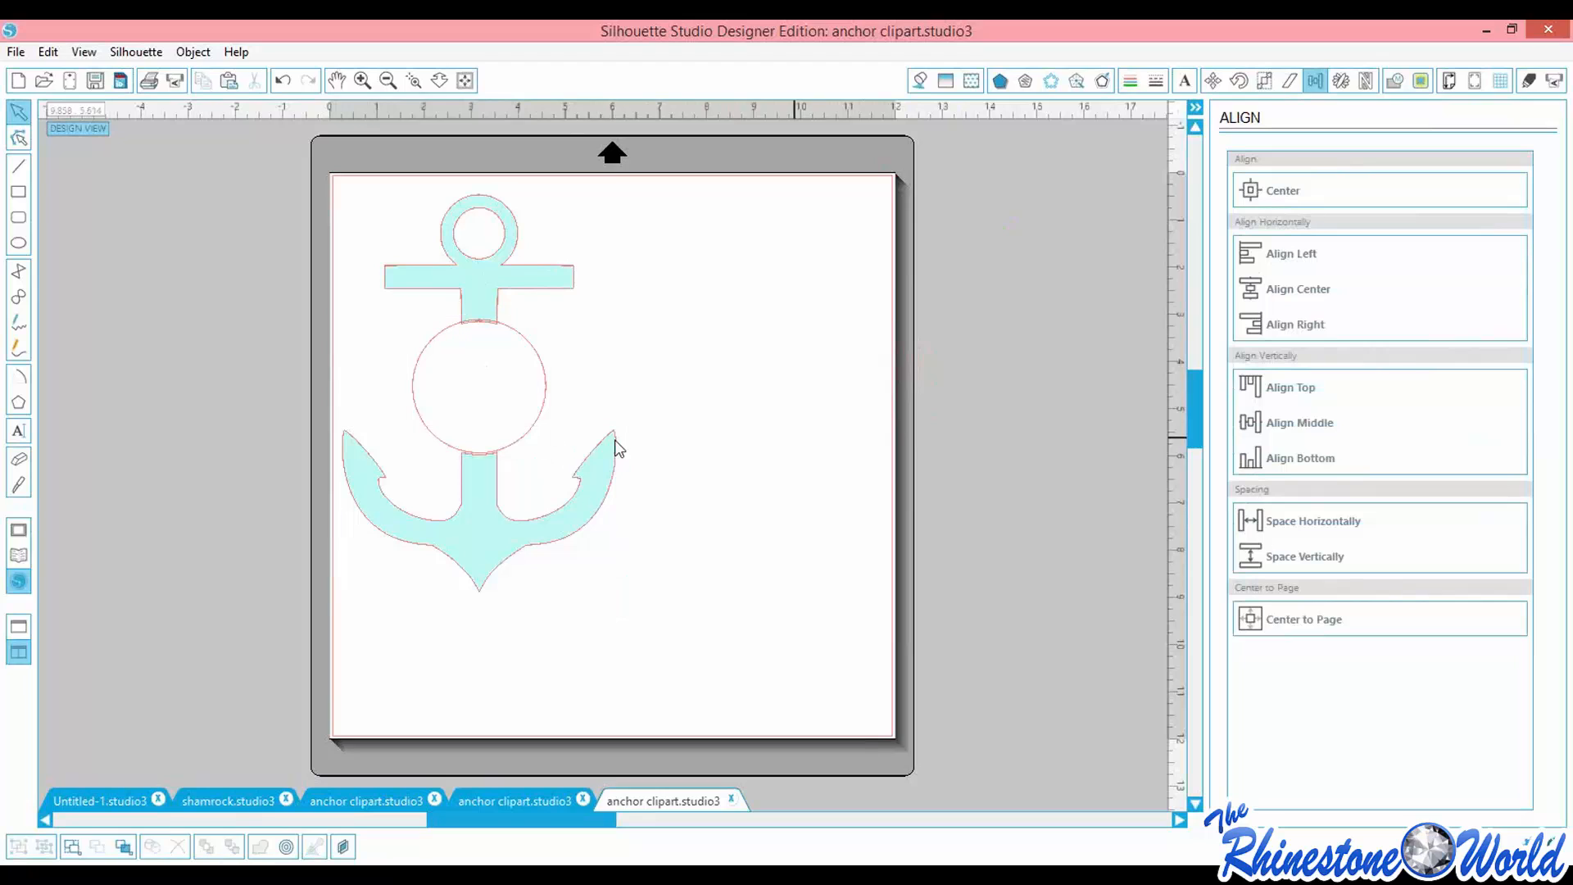
pyautogui.click(508, 448)
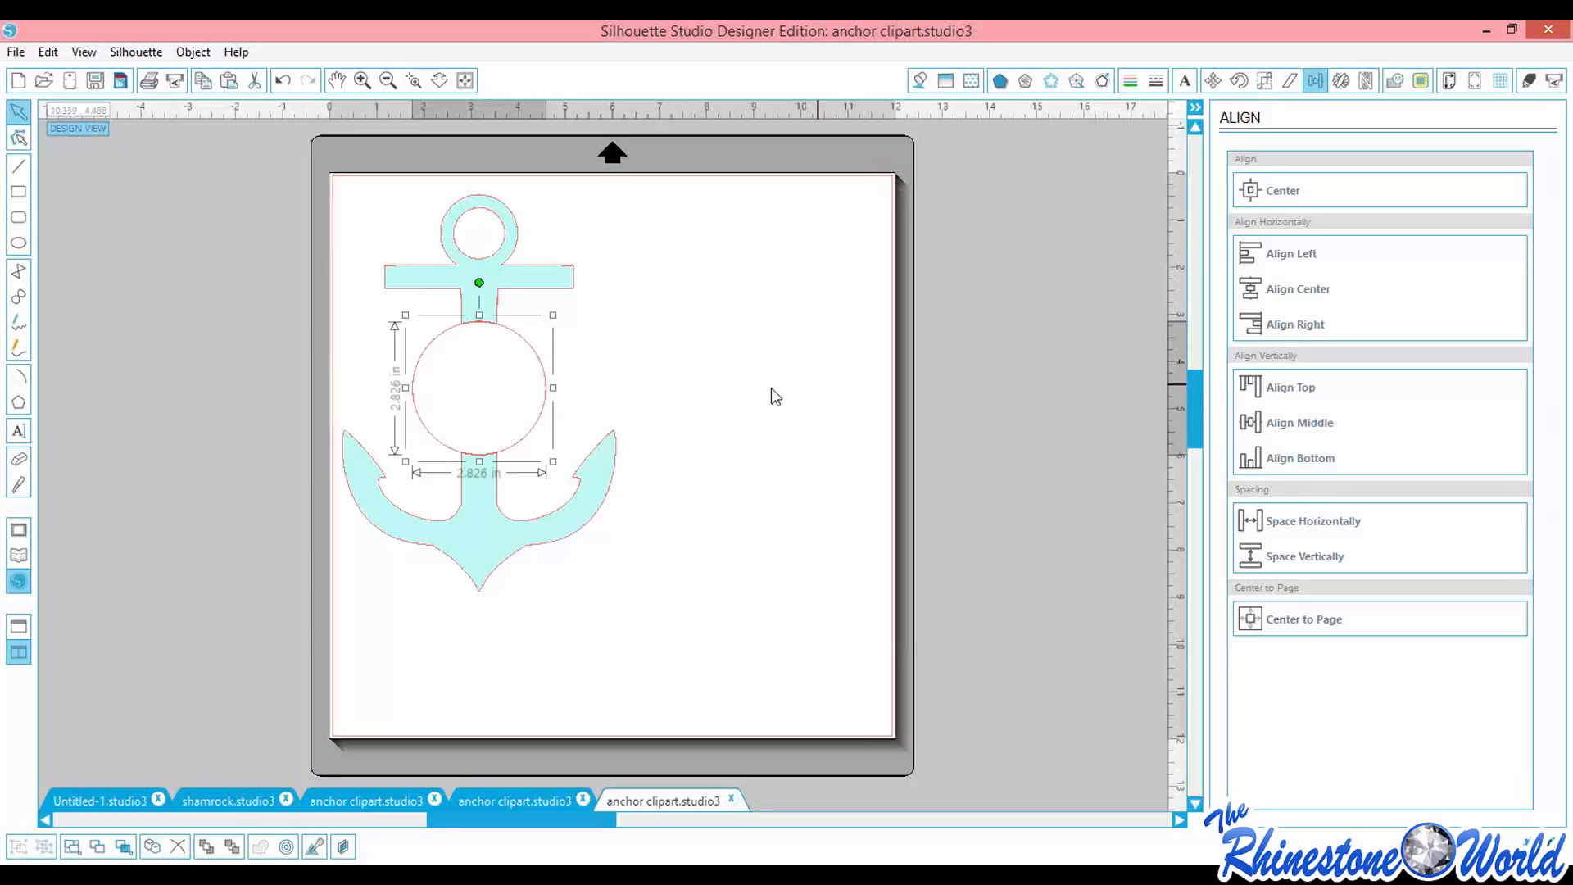
pyautogui.click(731, 363)
# Create a round internal offset of the circle at a distance of about 0.29 in
pyautogui.click(543, 413)
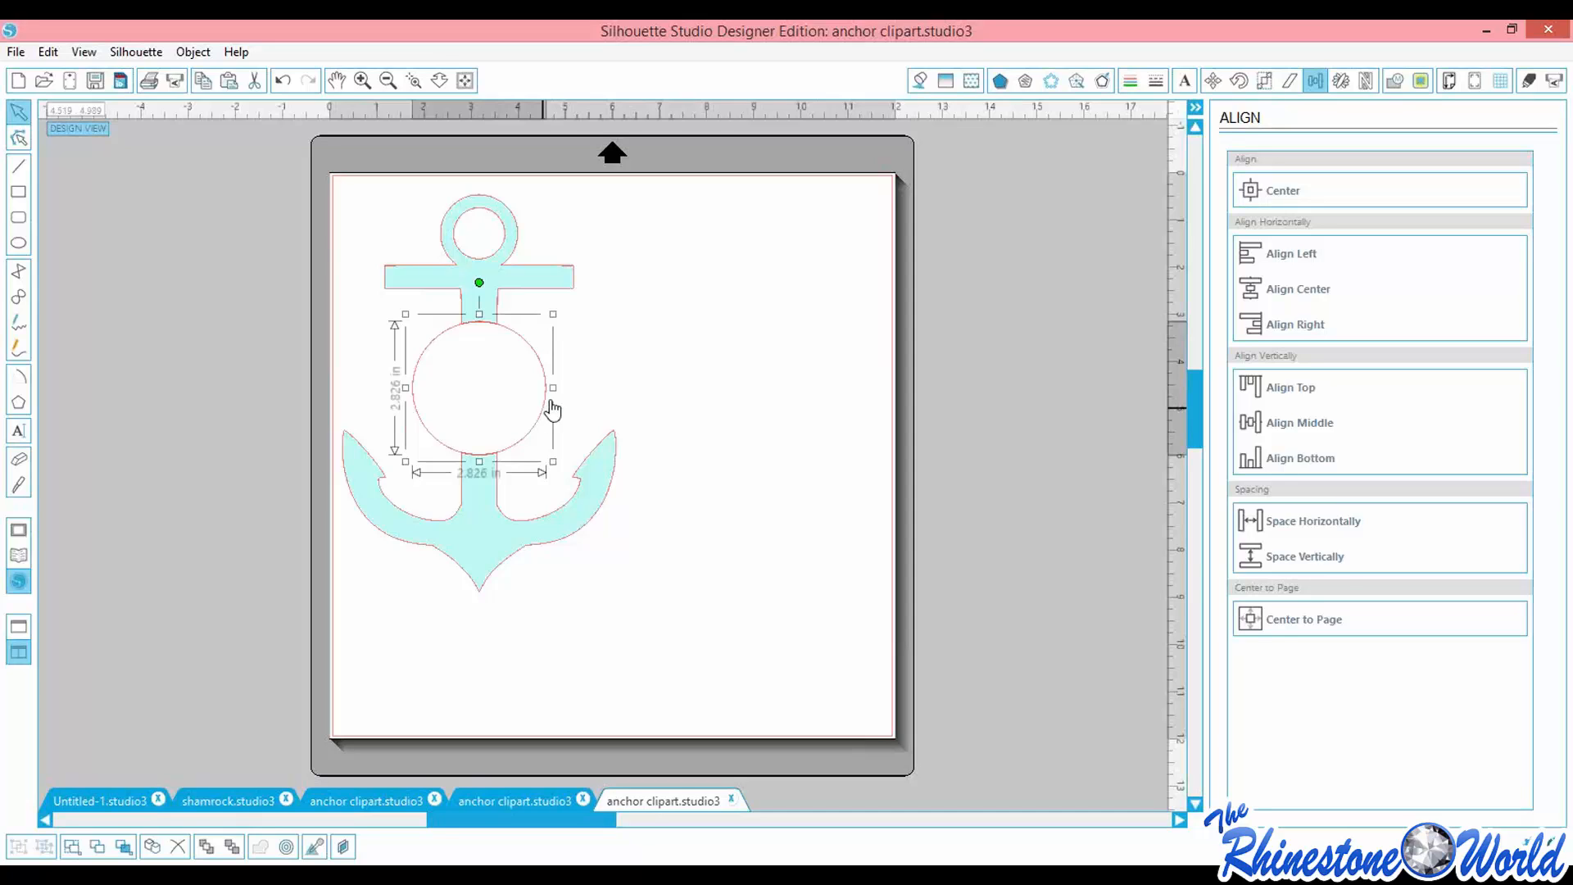
pyautogui.click(1106, 81)
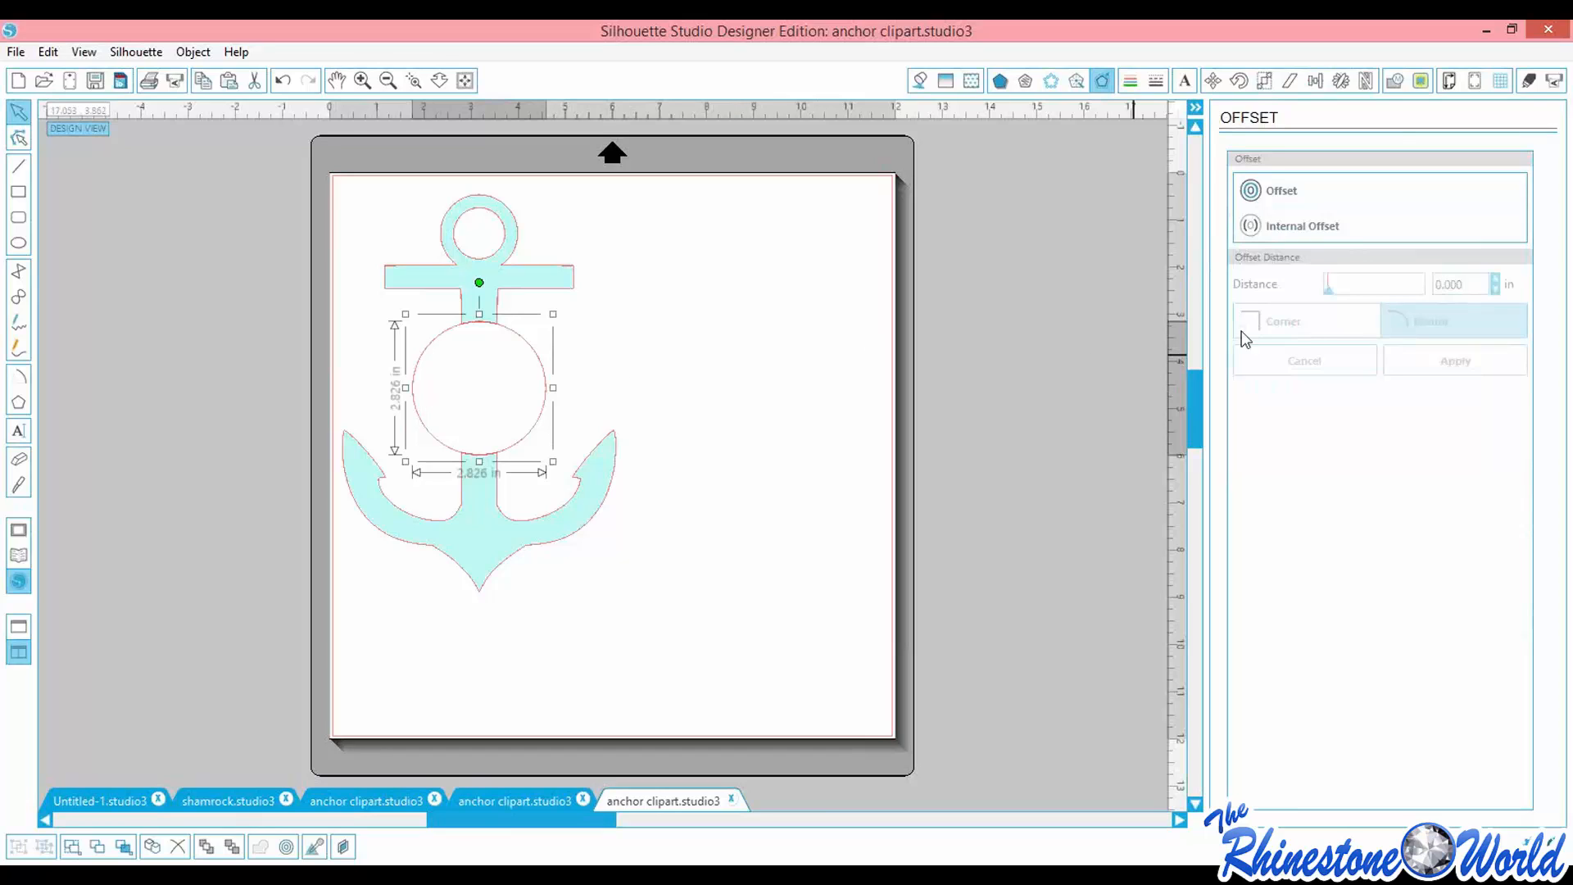
pyautogui.click(1307, 226)
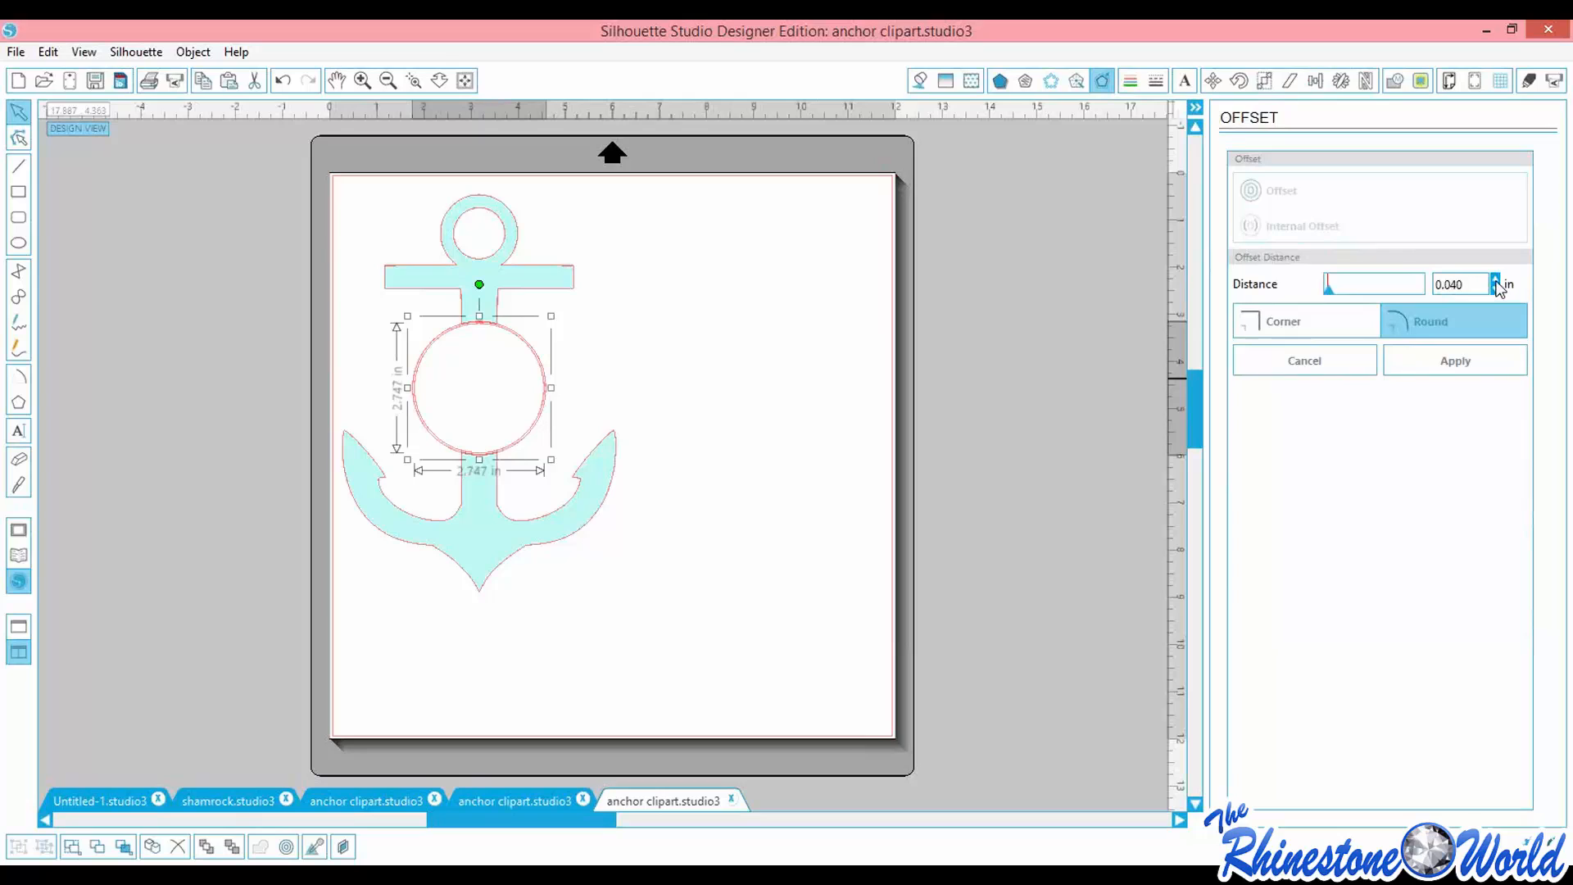
pyautogui.click(1497, 281)
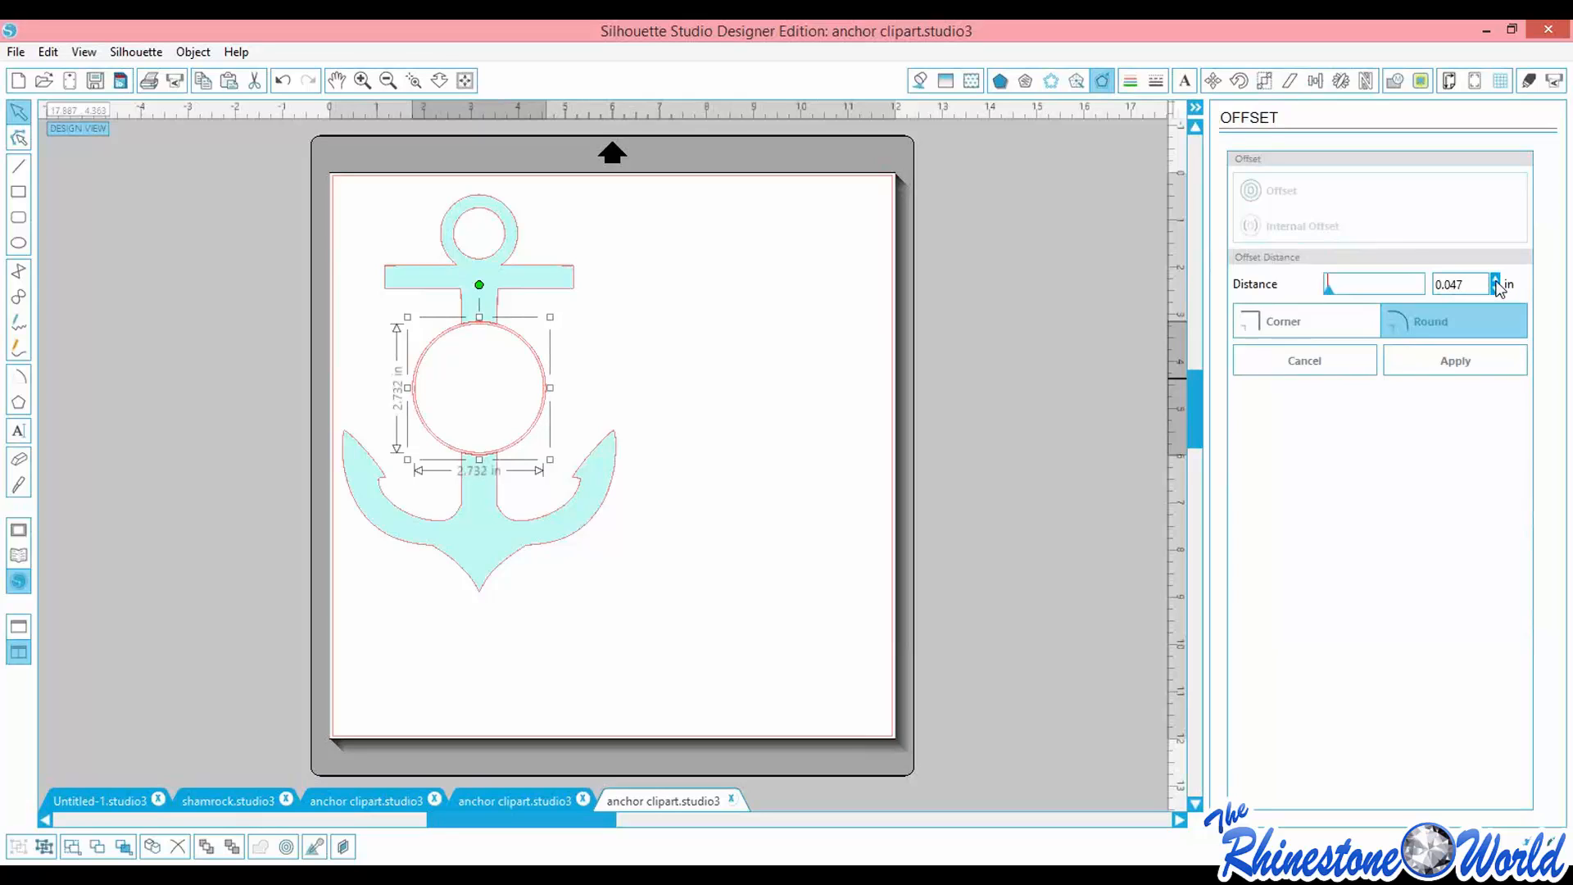
pyautogui.click(1496, 281)
pyautogui.moveTo(1330, 294); pyautogui.dragTo(1343, 294)
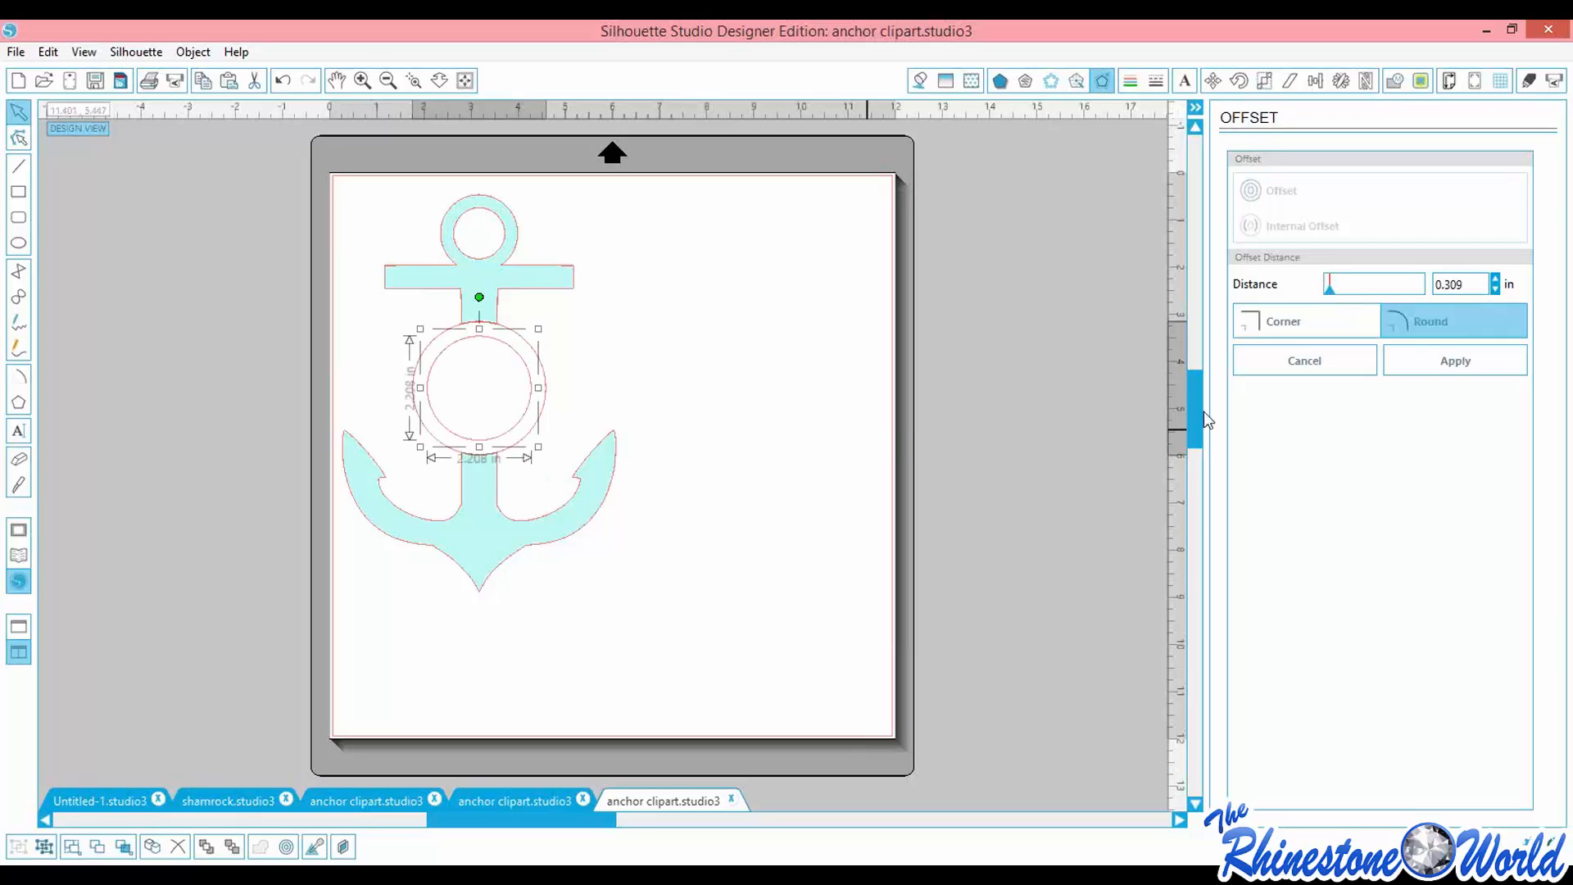
pyautogui.click(1497, 290)
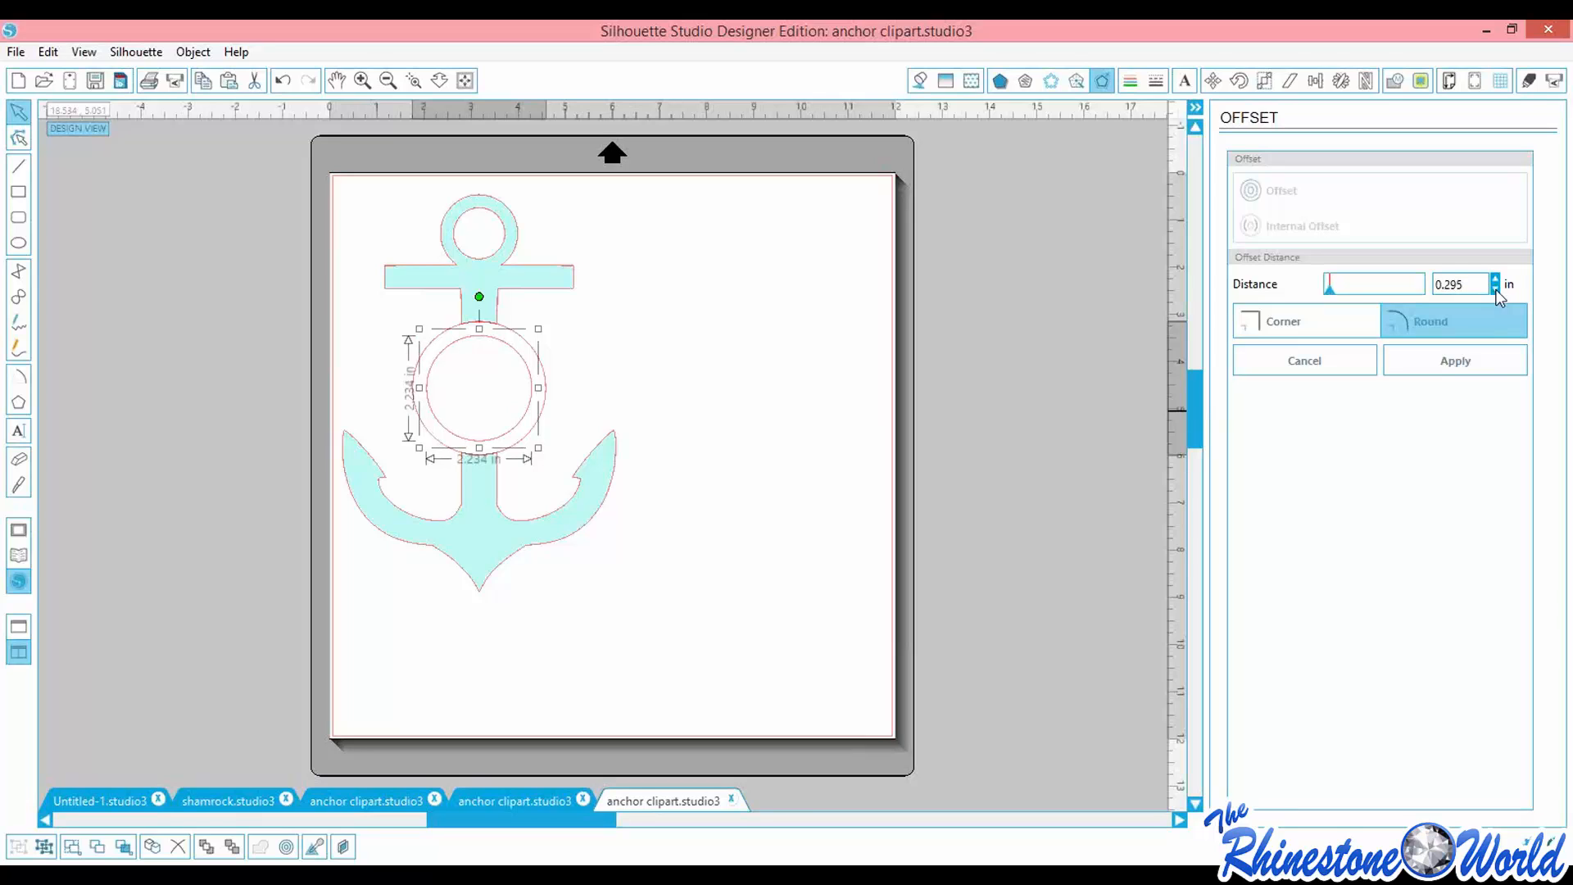
pyautogui.click(652, 381)
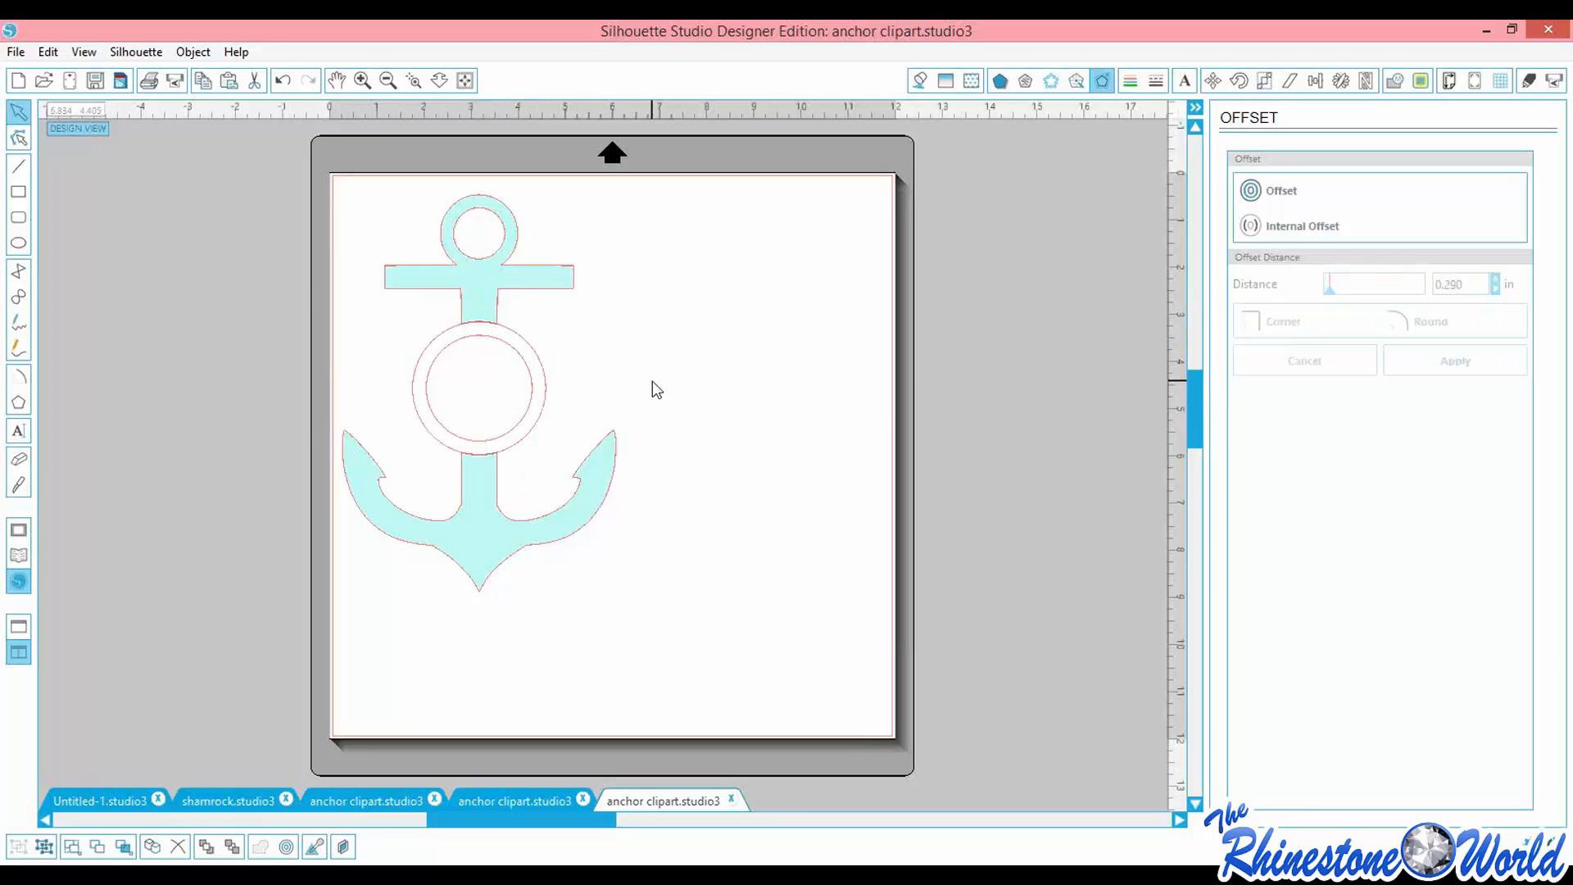
# Make a compound path from the two concentric circles and fill the ring with the anchor's light turquoise
pyautogui.click(506, 383)
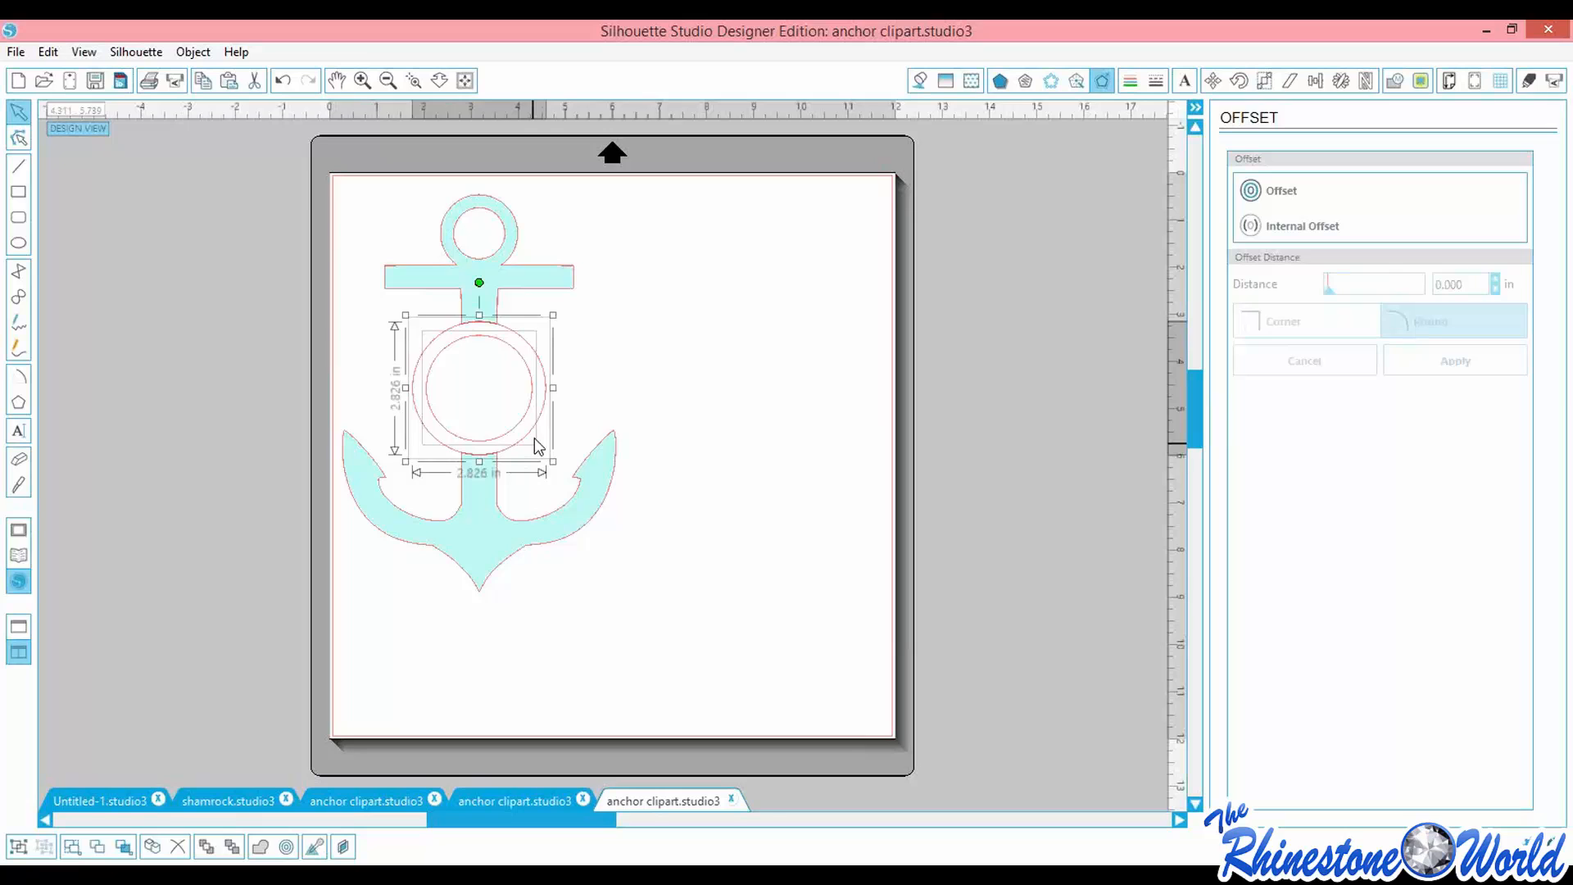
pyautogui.click(197, 53)
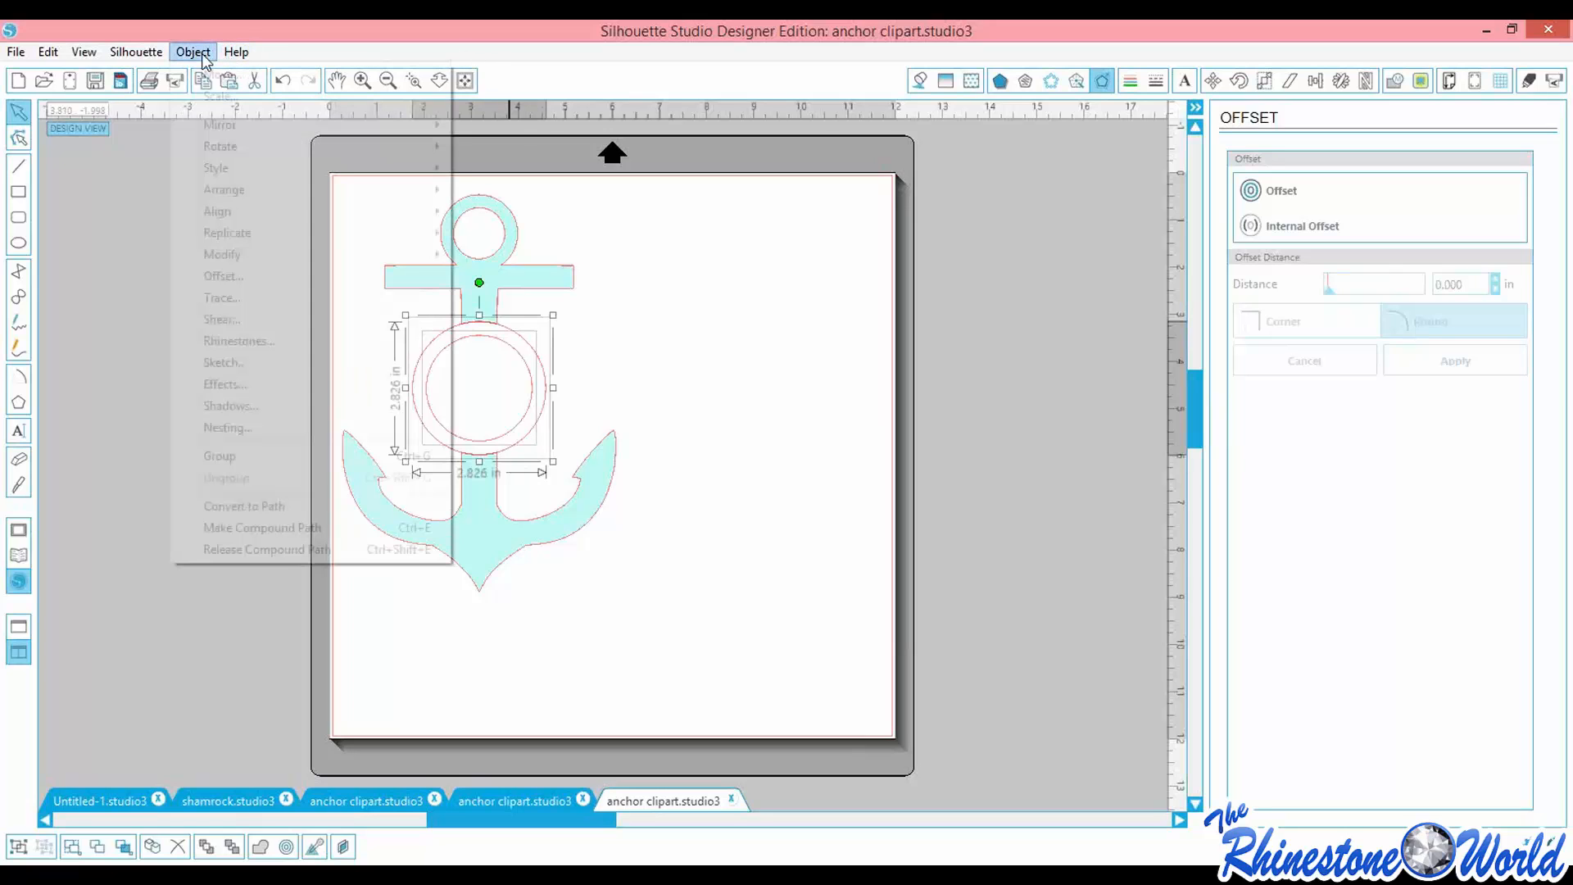
pyautogui.click(1340, 52)
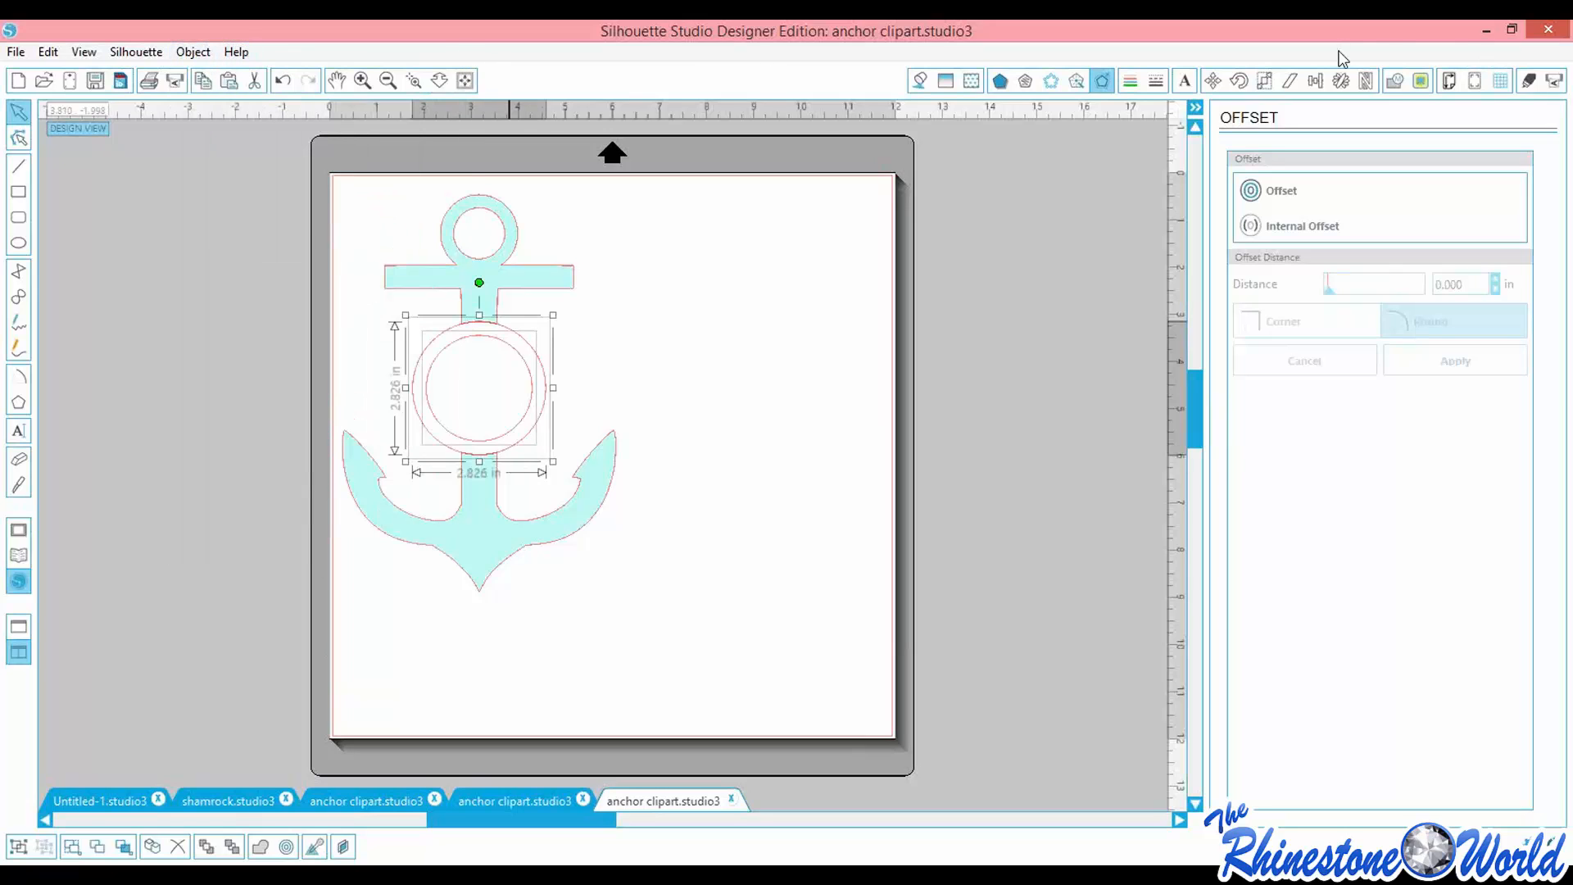
pyautogui.click(1403, 85)
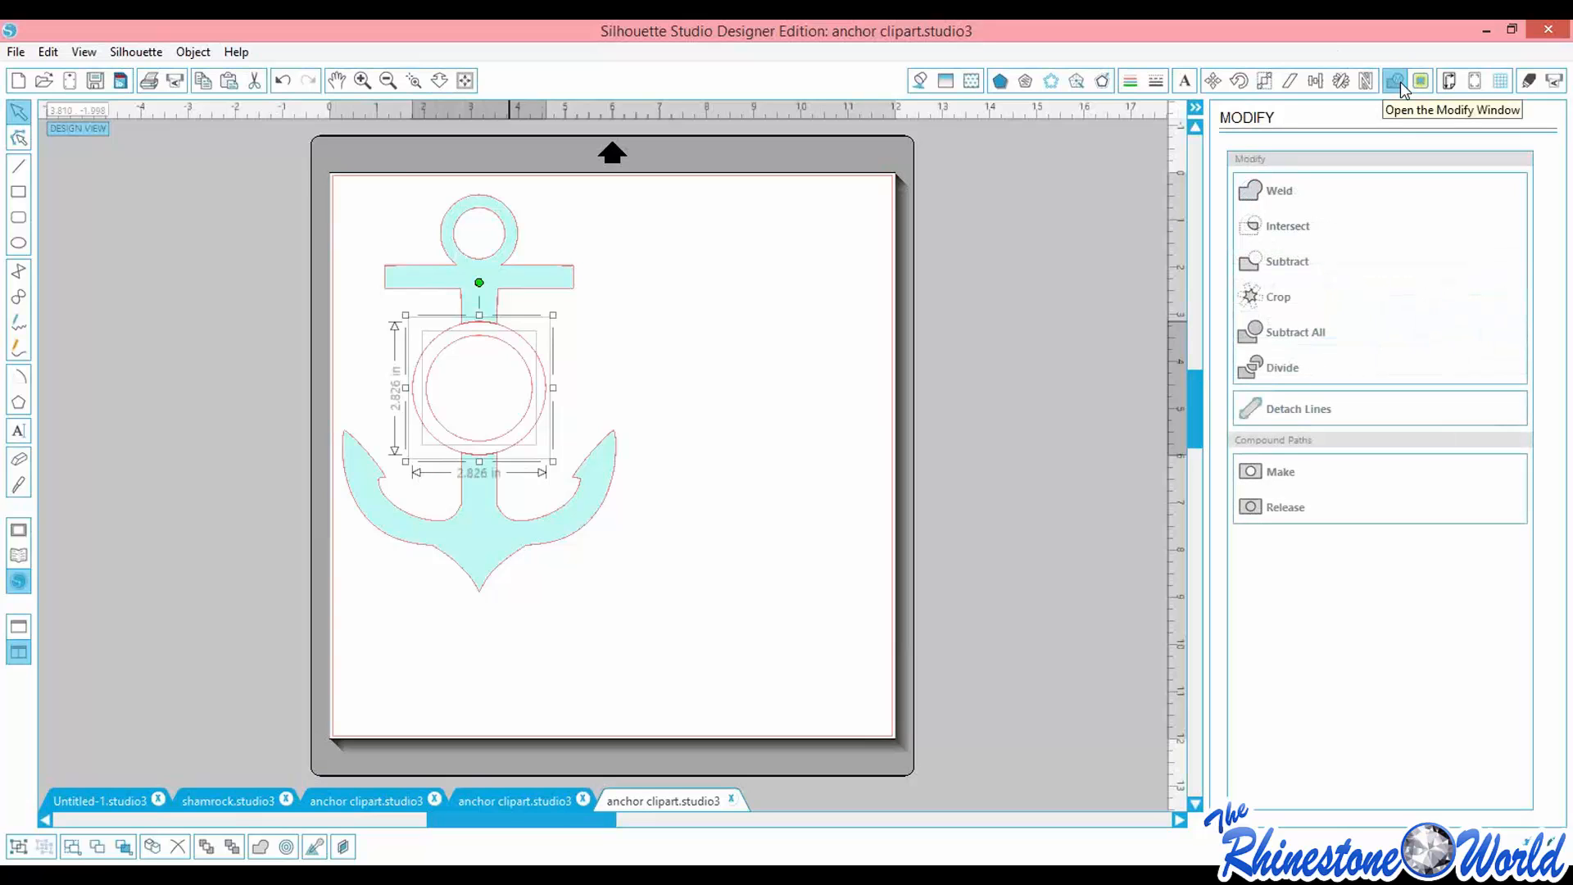
pyautogui.click(194, 53)
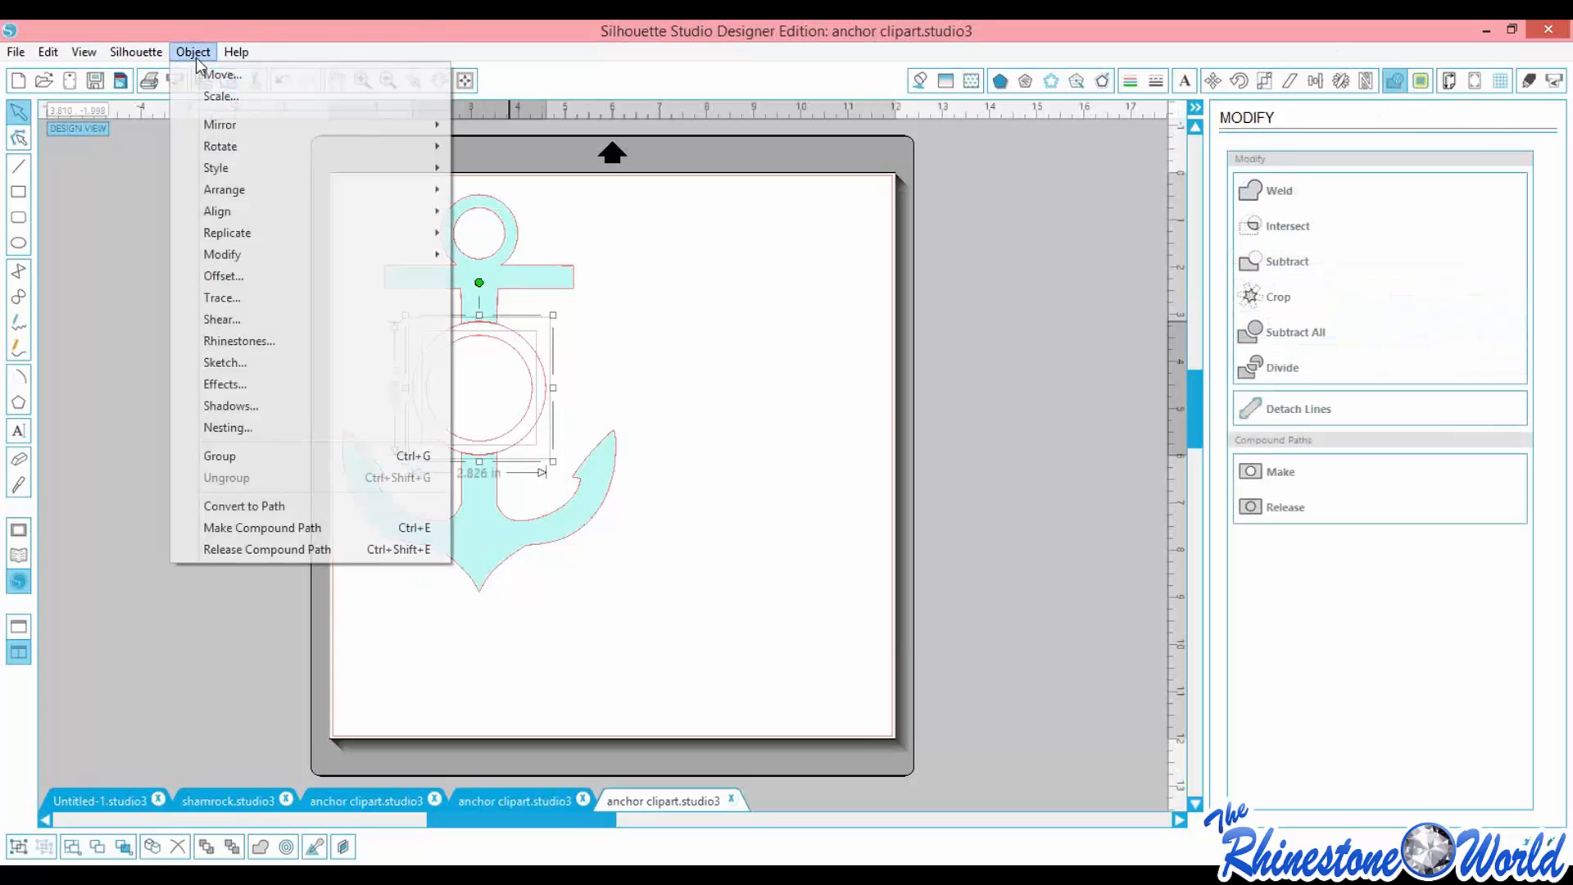
pyautogui.click(847, 61)
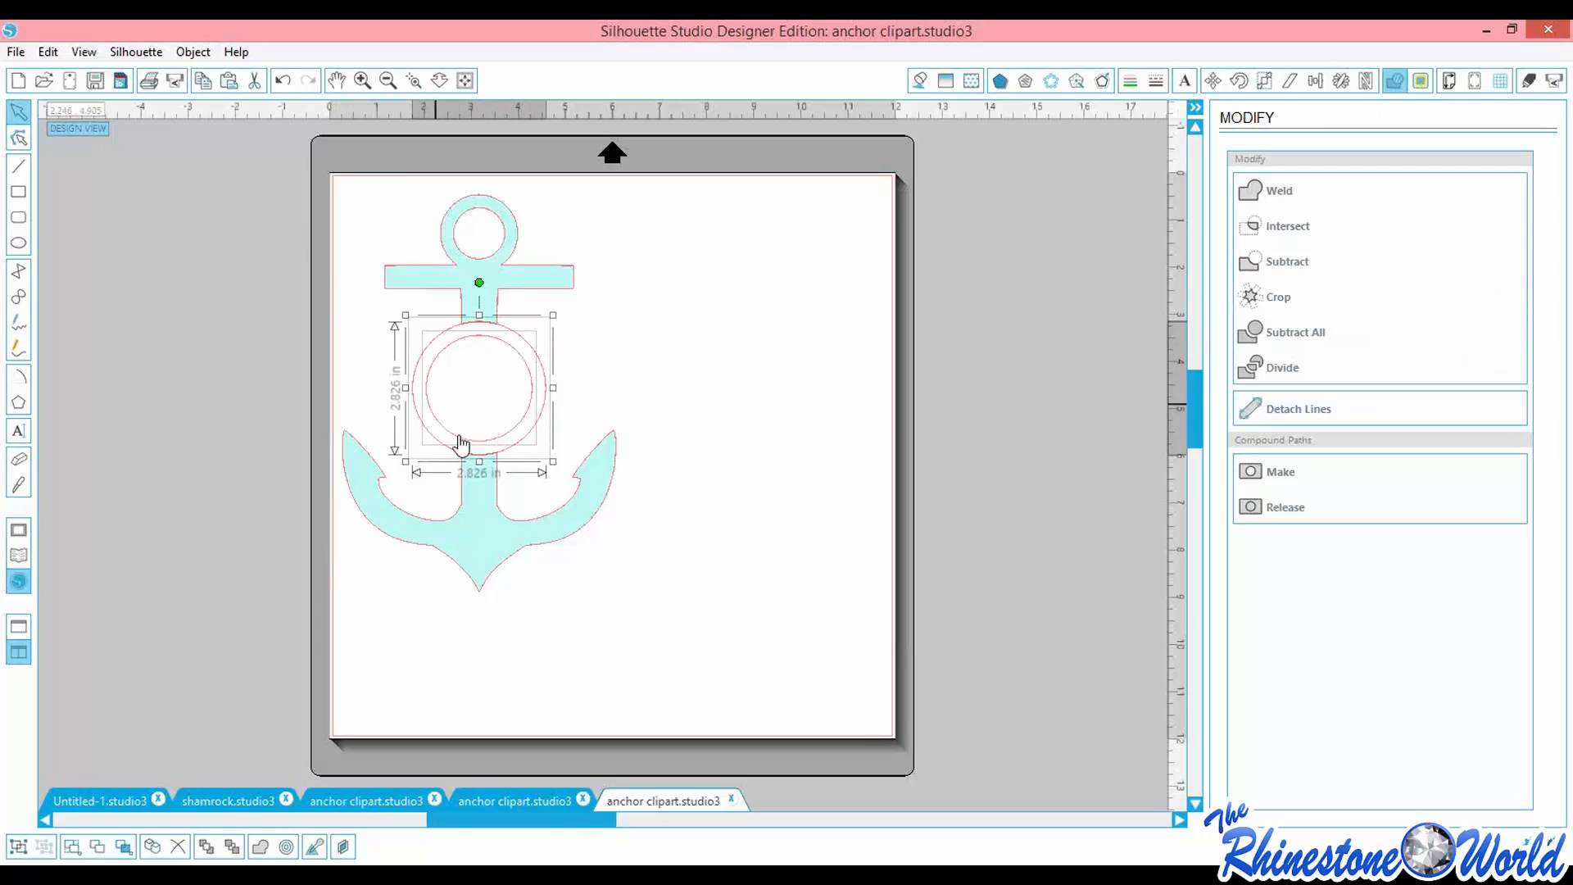
pyautogui.click(1271, 473)
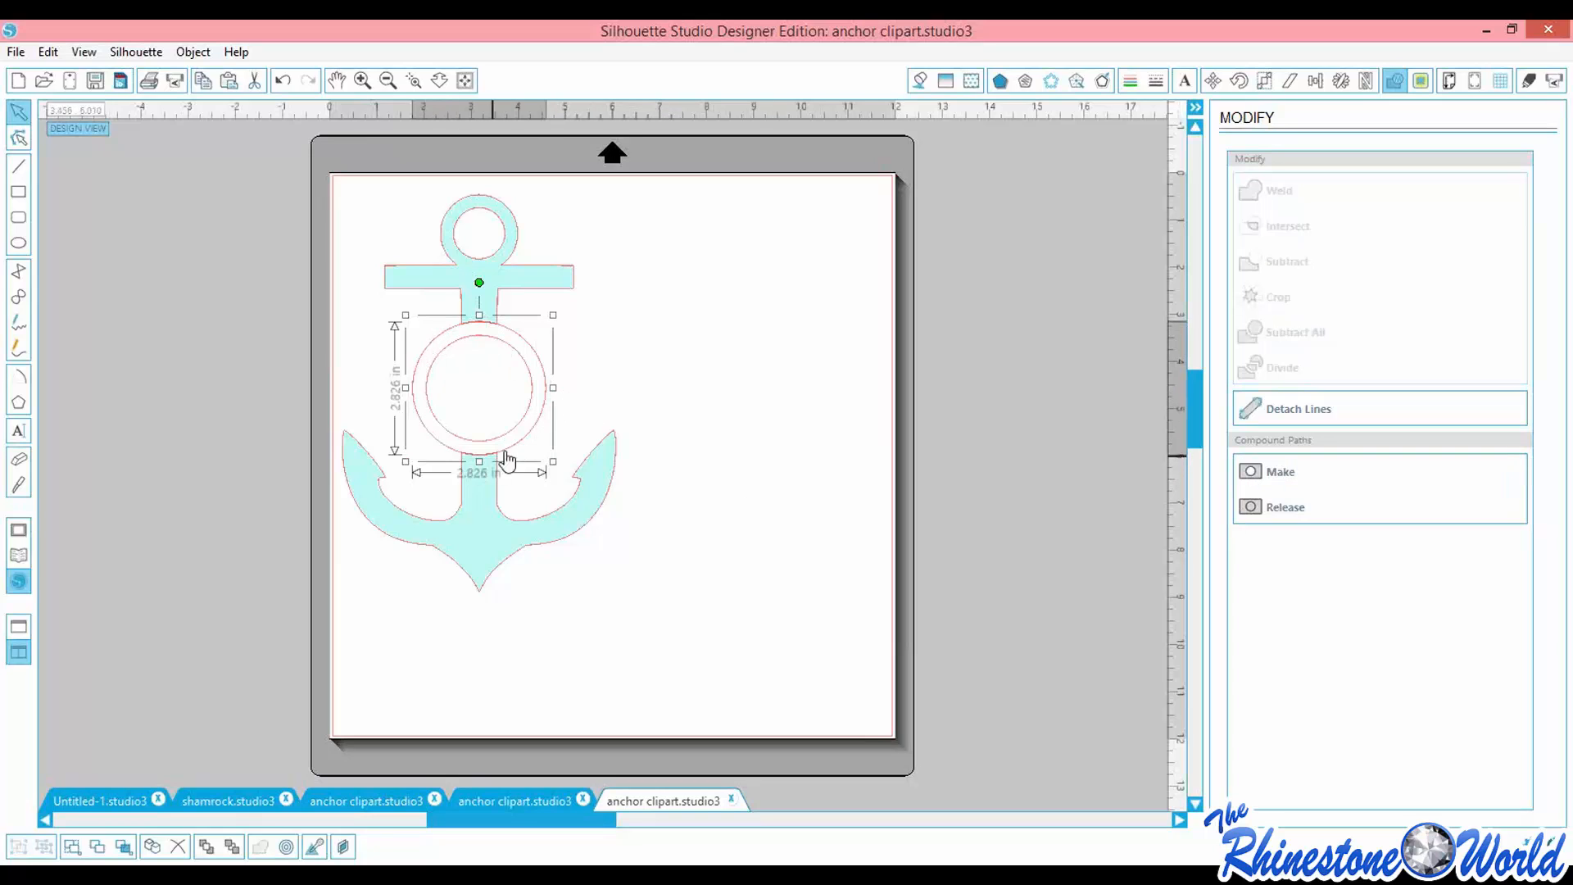
pyautogui.click(920, 80)
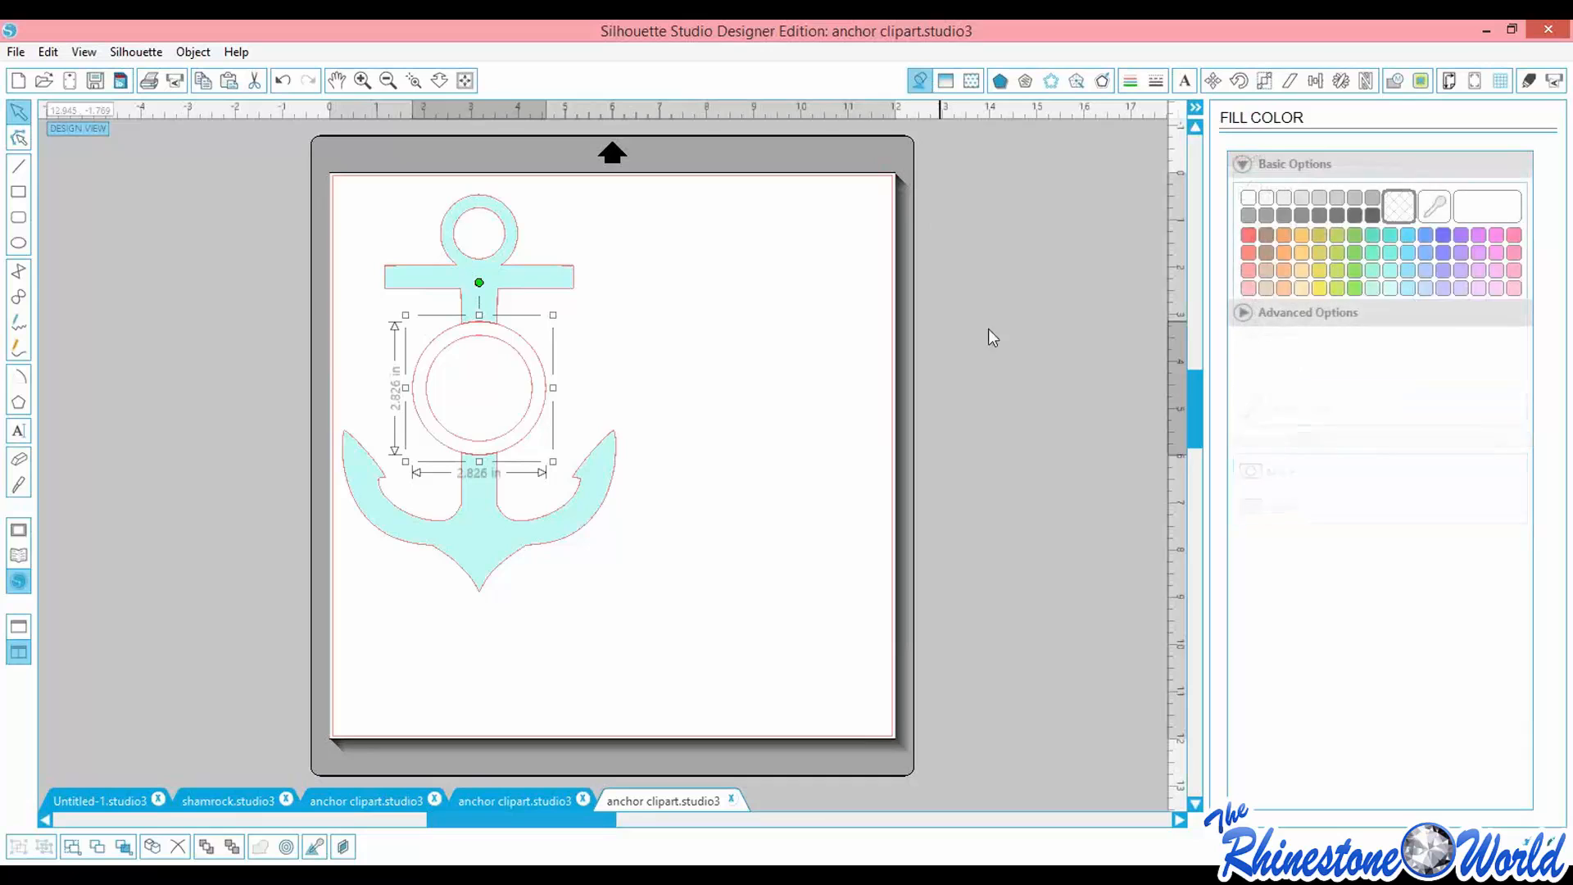
pyautogui.click(1392, 288)
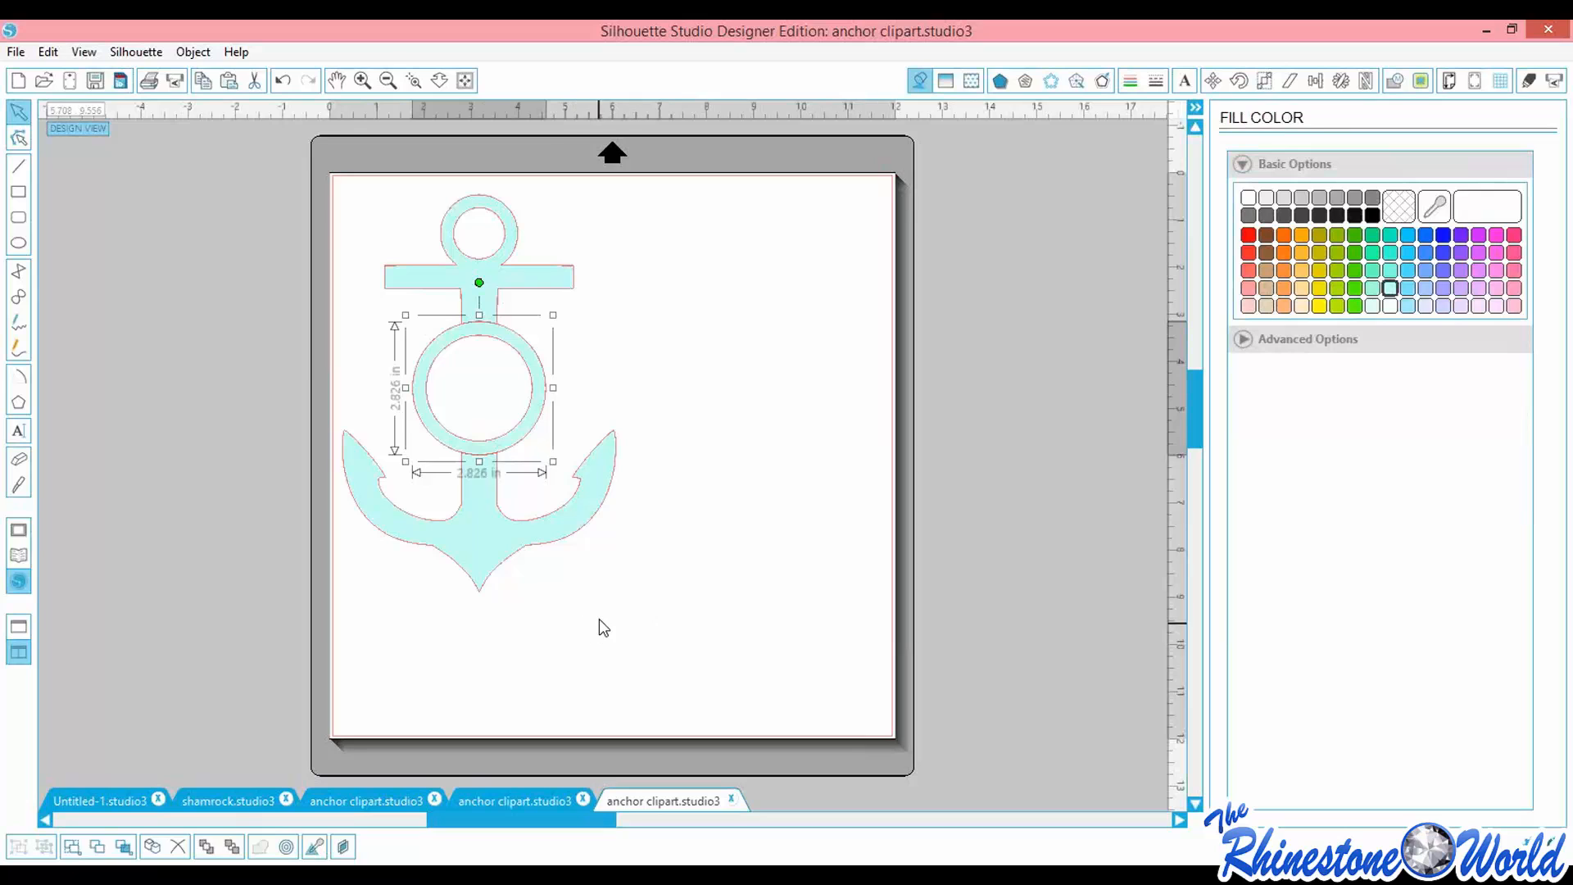
# Weld the top, ring and bottom pieces of the anchor into one shape
pyautogui.moveTo(604, 607); pyautogui.dragTo(404, 204)
pyautogui.click(1396, 80)
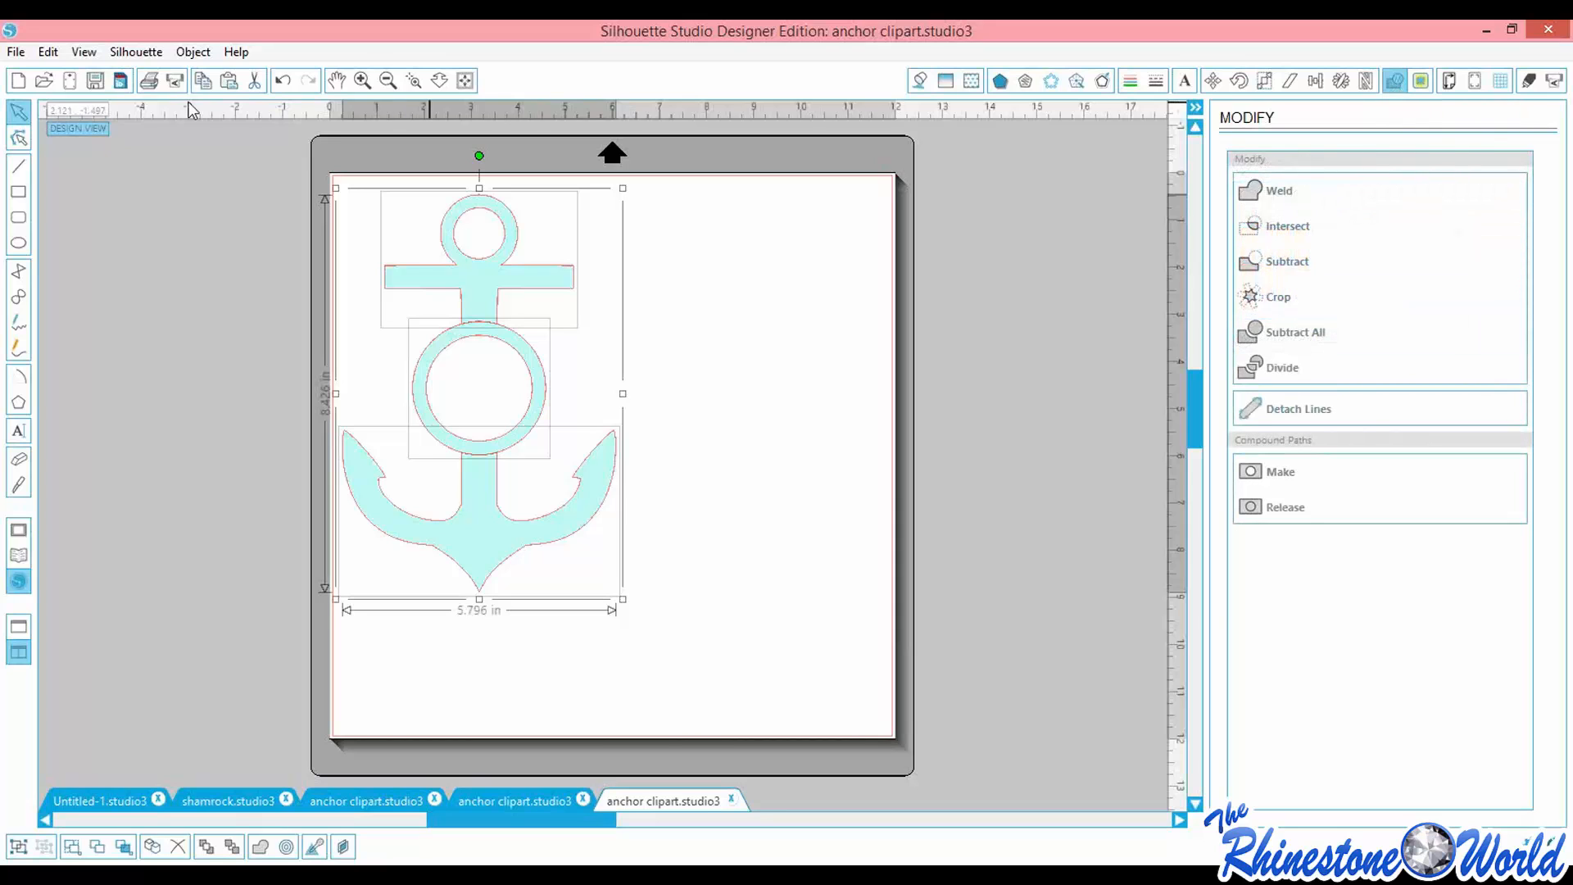
pyautogui.click(193, 51)
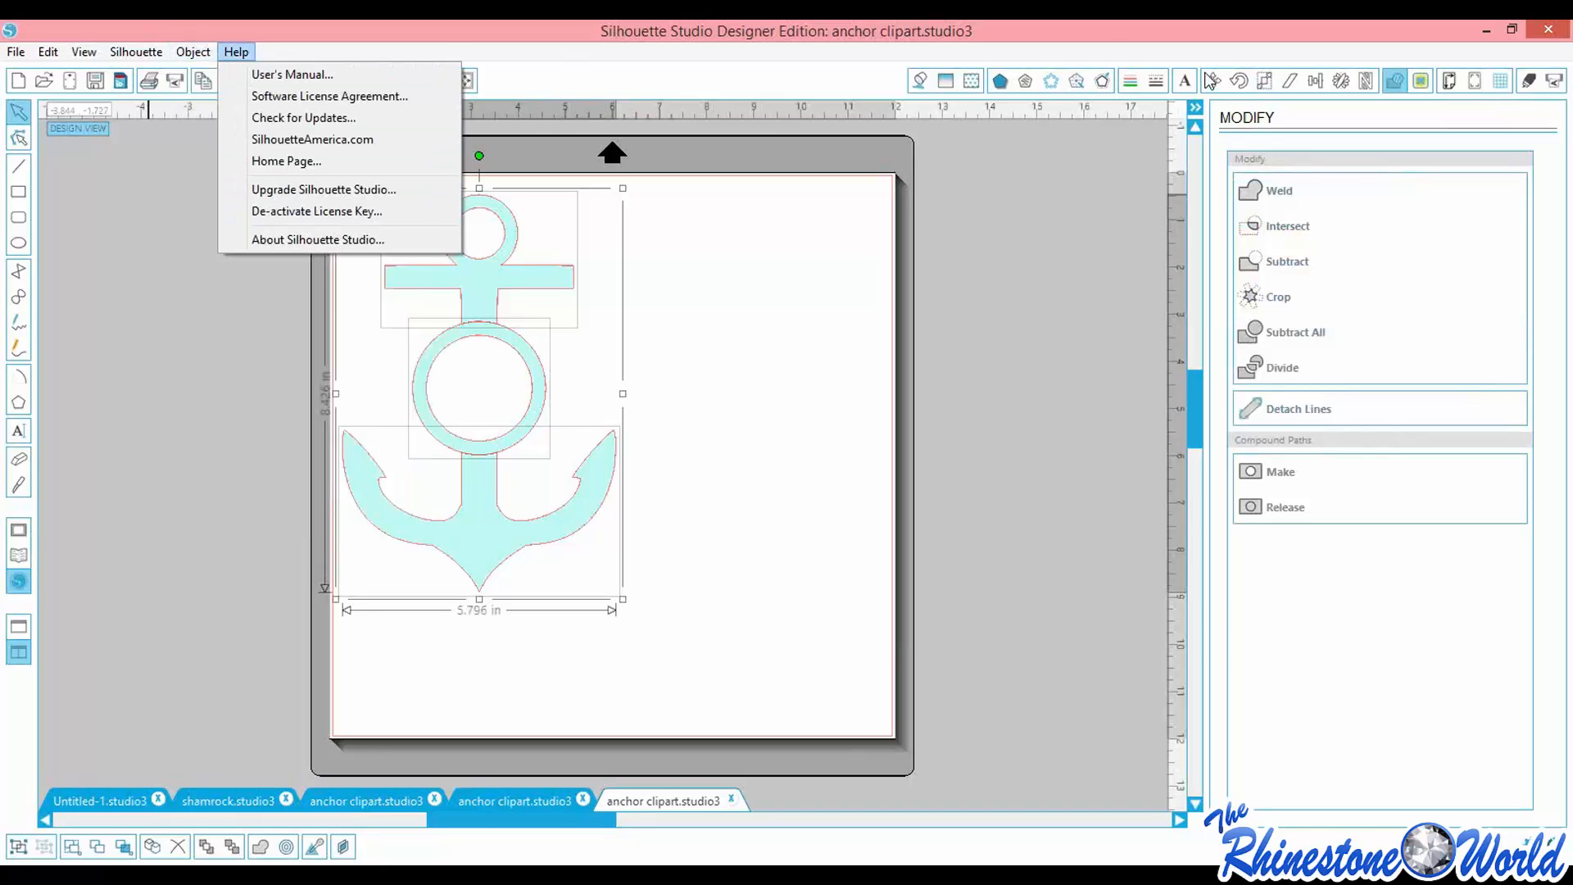
pyautogui.click(1114, 56)
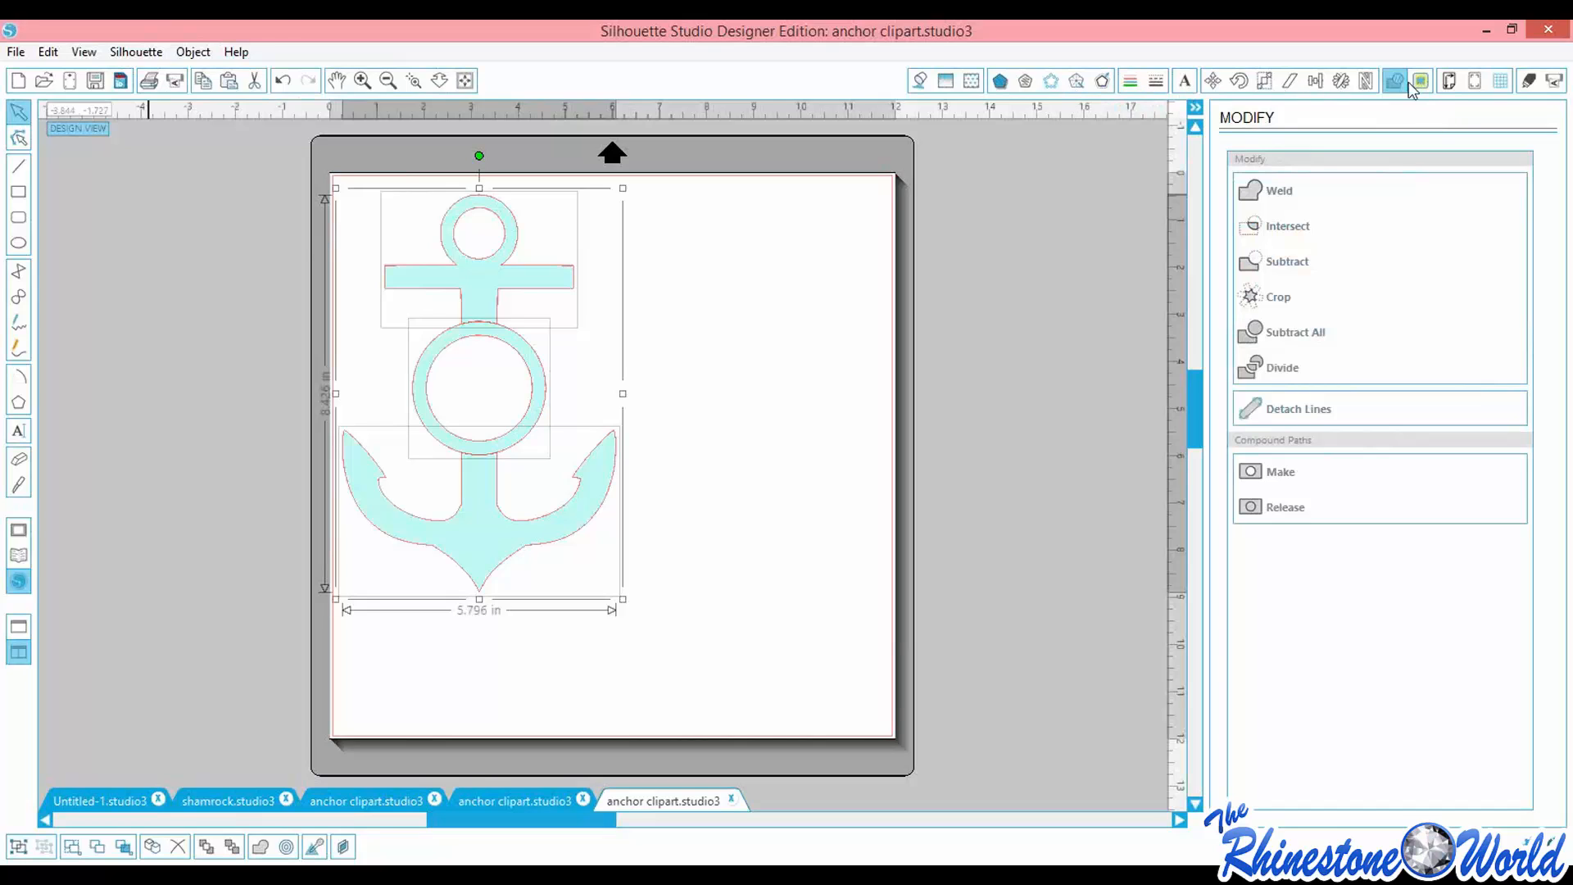
pyautogui.click(1281, 199)
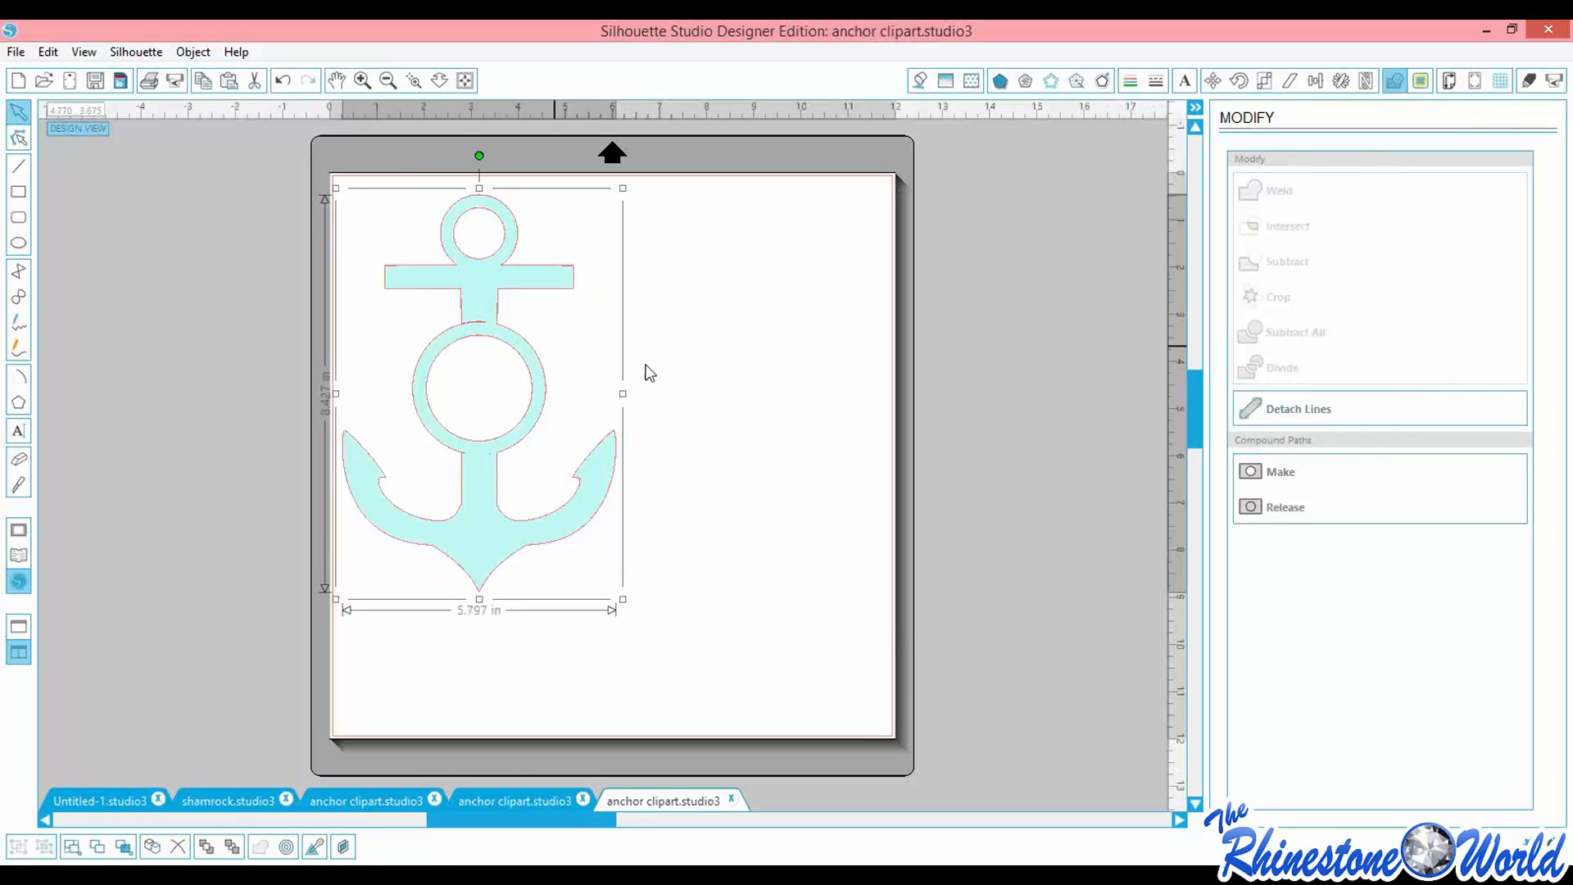
# Enlarge the welded anchor proportionally to about 8.3 in wide and 12 in tall
pyautogui.moveTo(676, 594); pyautogui.dragTo(444, 285)
pyautogui.moveTo(623, 600); pyautogui.dragTo(700, 708)
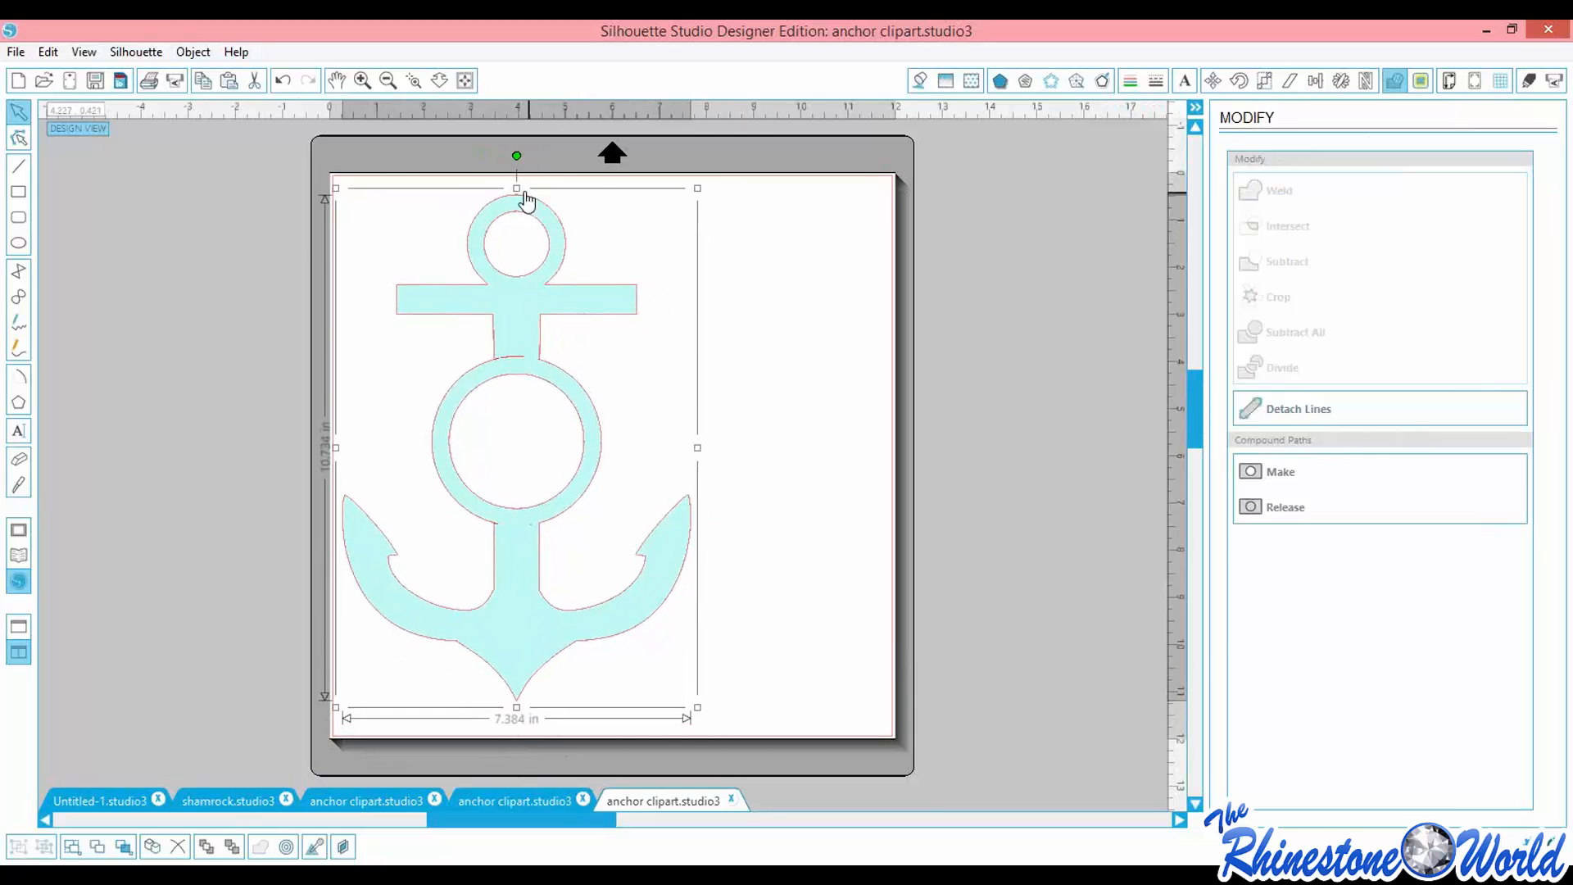
pyautogui.click(702, 721)
pyautogui.click(521, 541)
pyautogui.moveTo(696, 709); pyautogui.dragTo(739, 768)
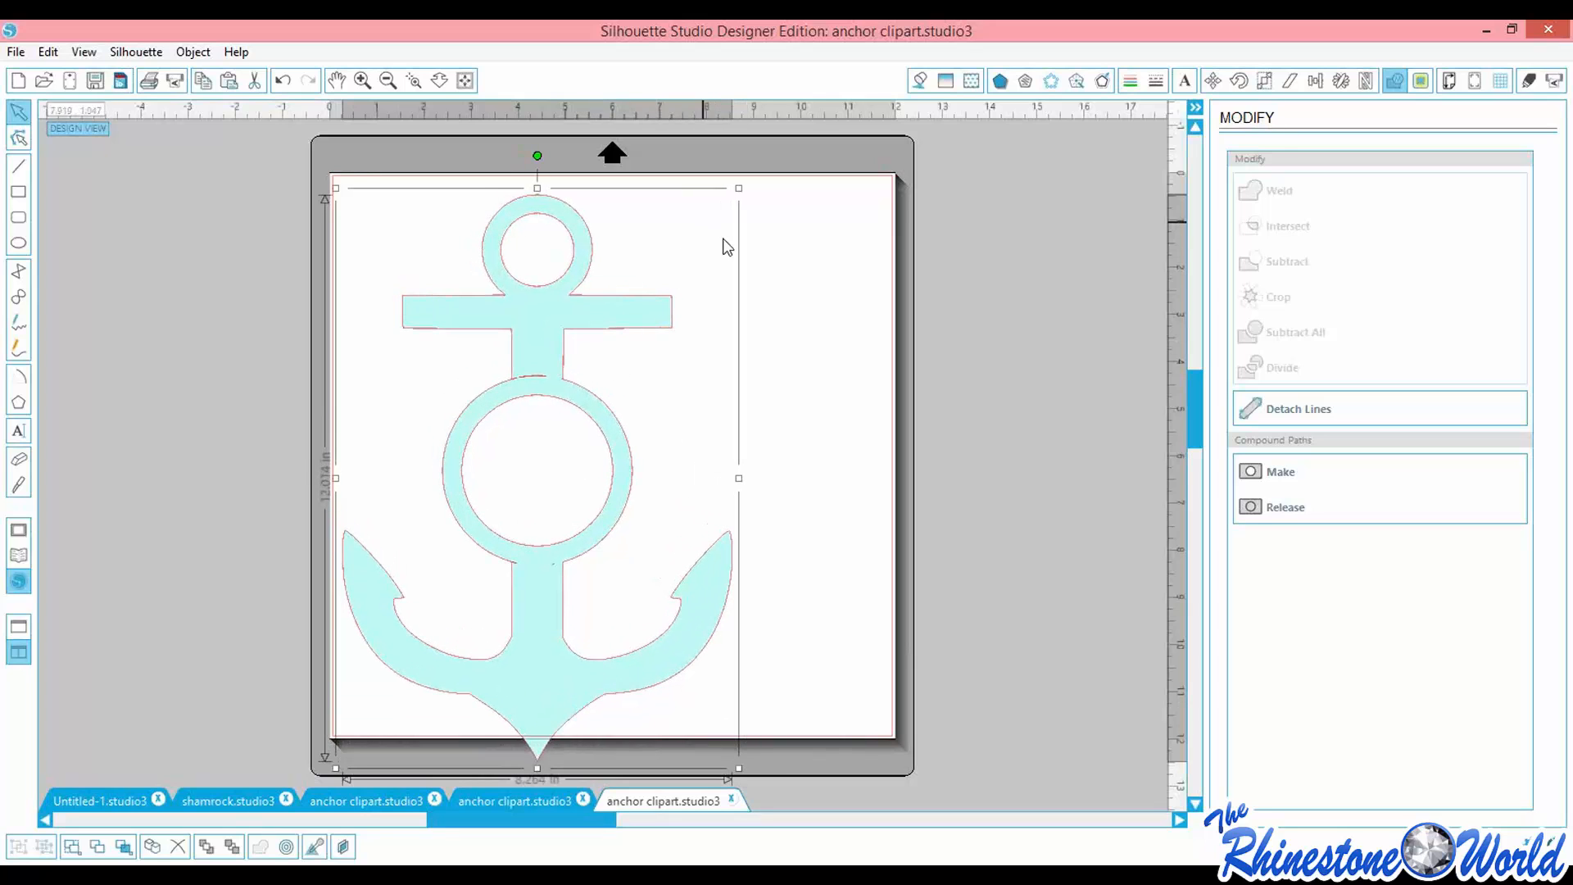
# Delete the stray edit points where the upper stem meets the top of the anchor's central ring
pyautogui.click(811, 435)
pyautogui.click(18, 138)
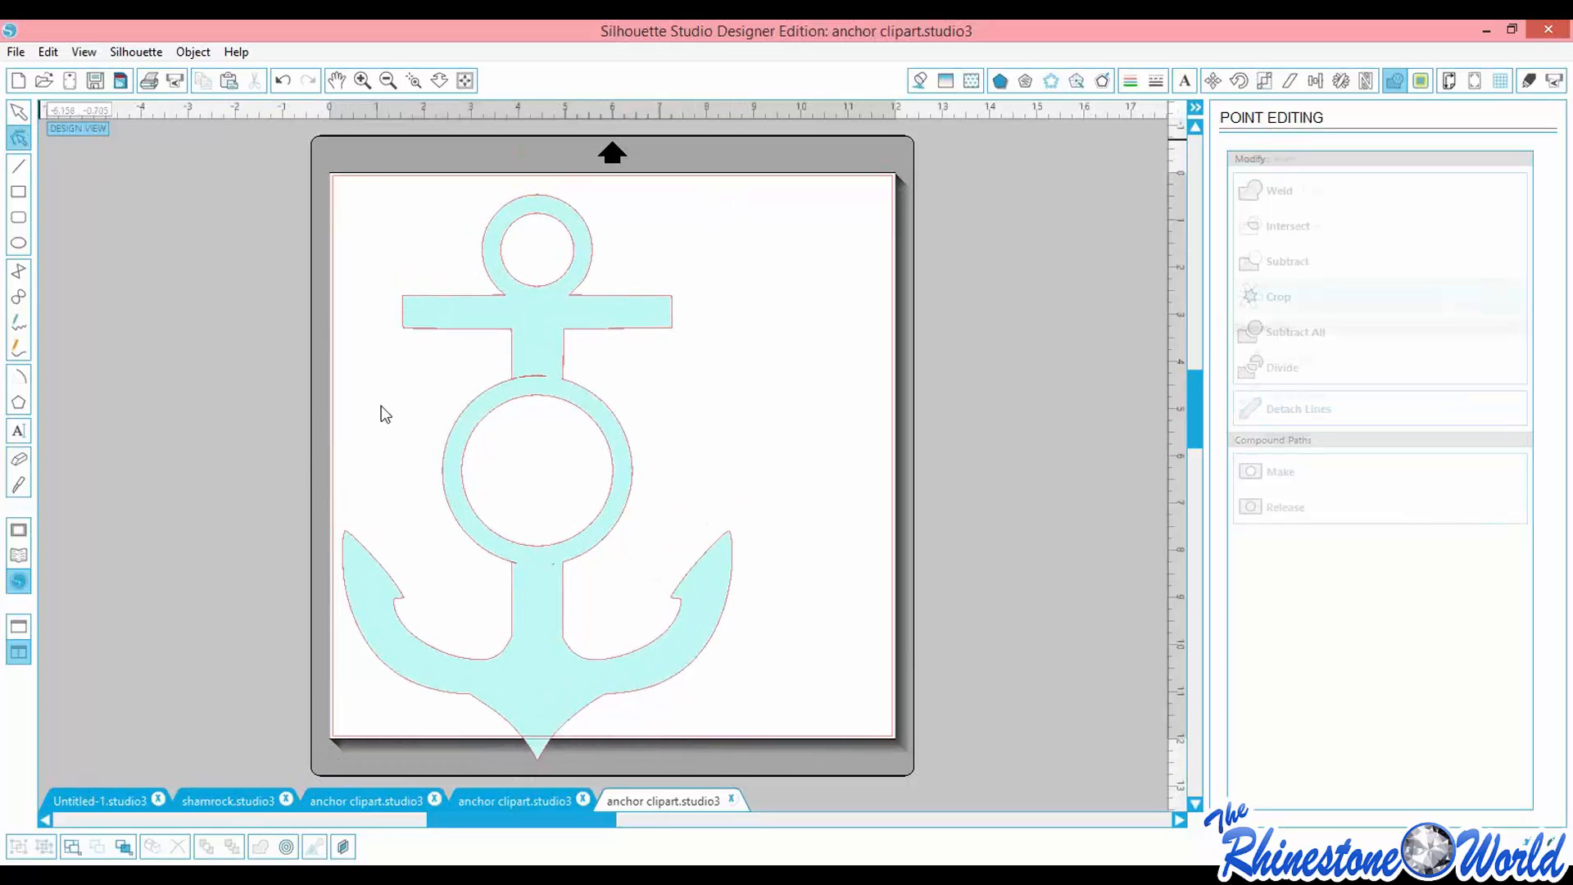
pyautogui.click(528, 378)
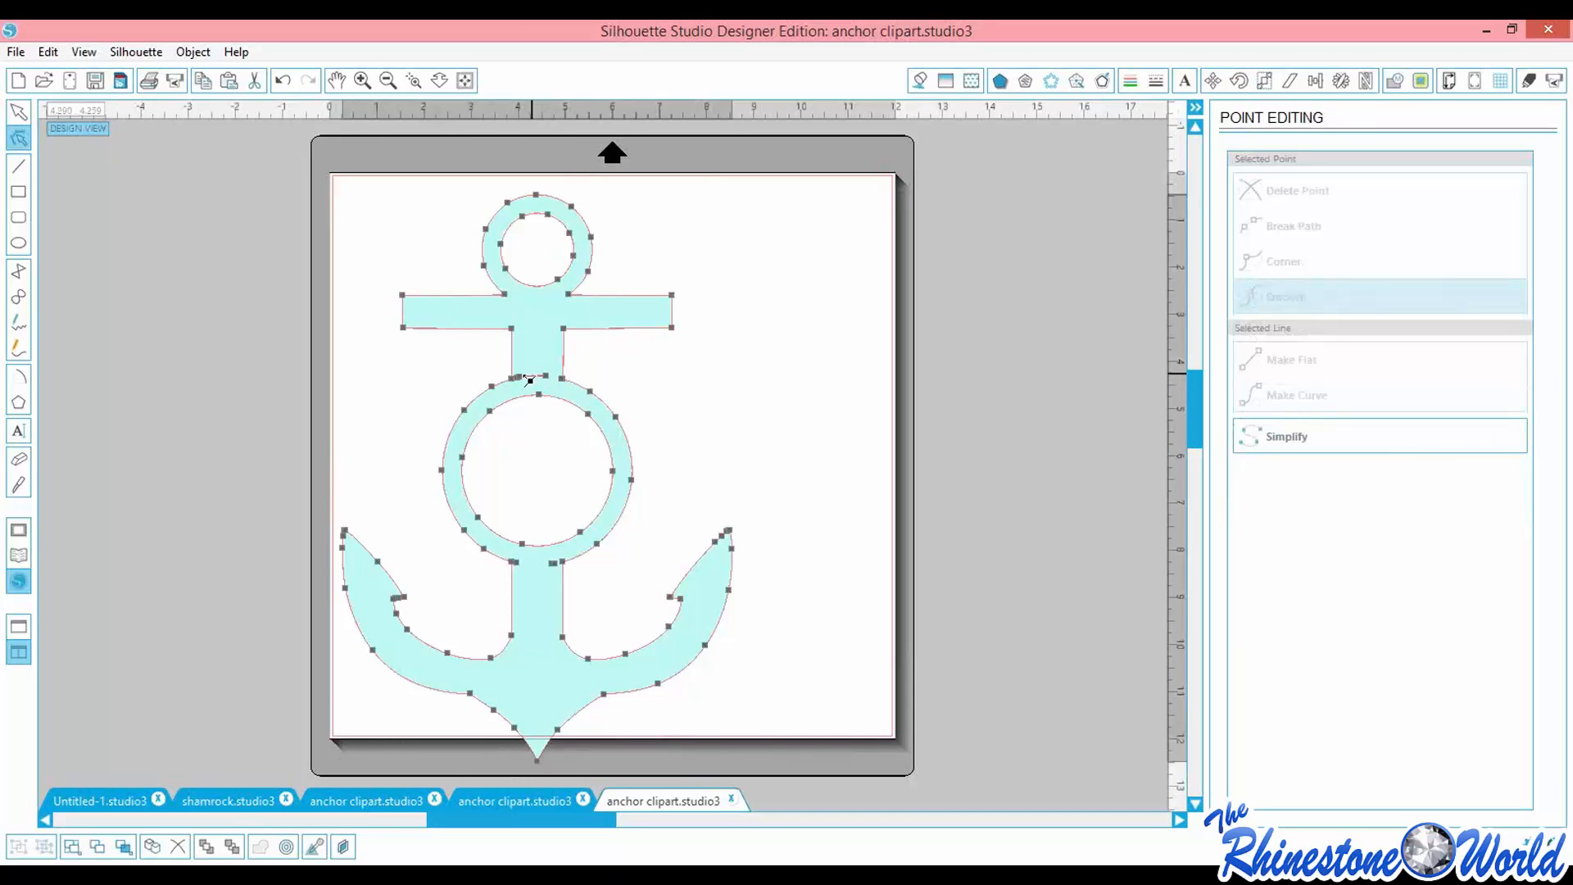
pyautogui.click(554, 382)
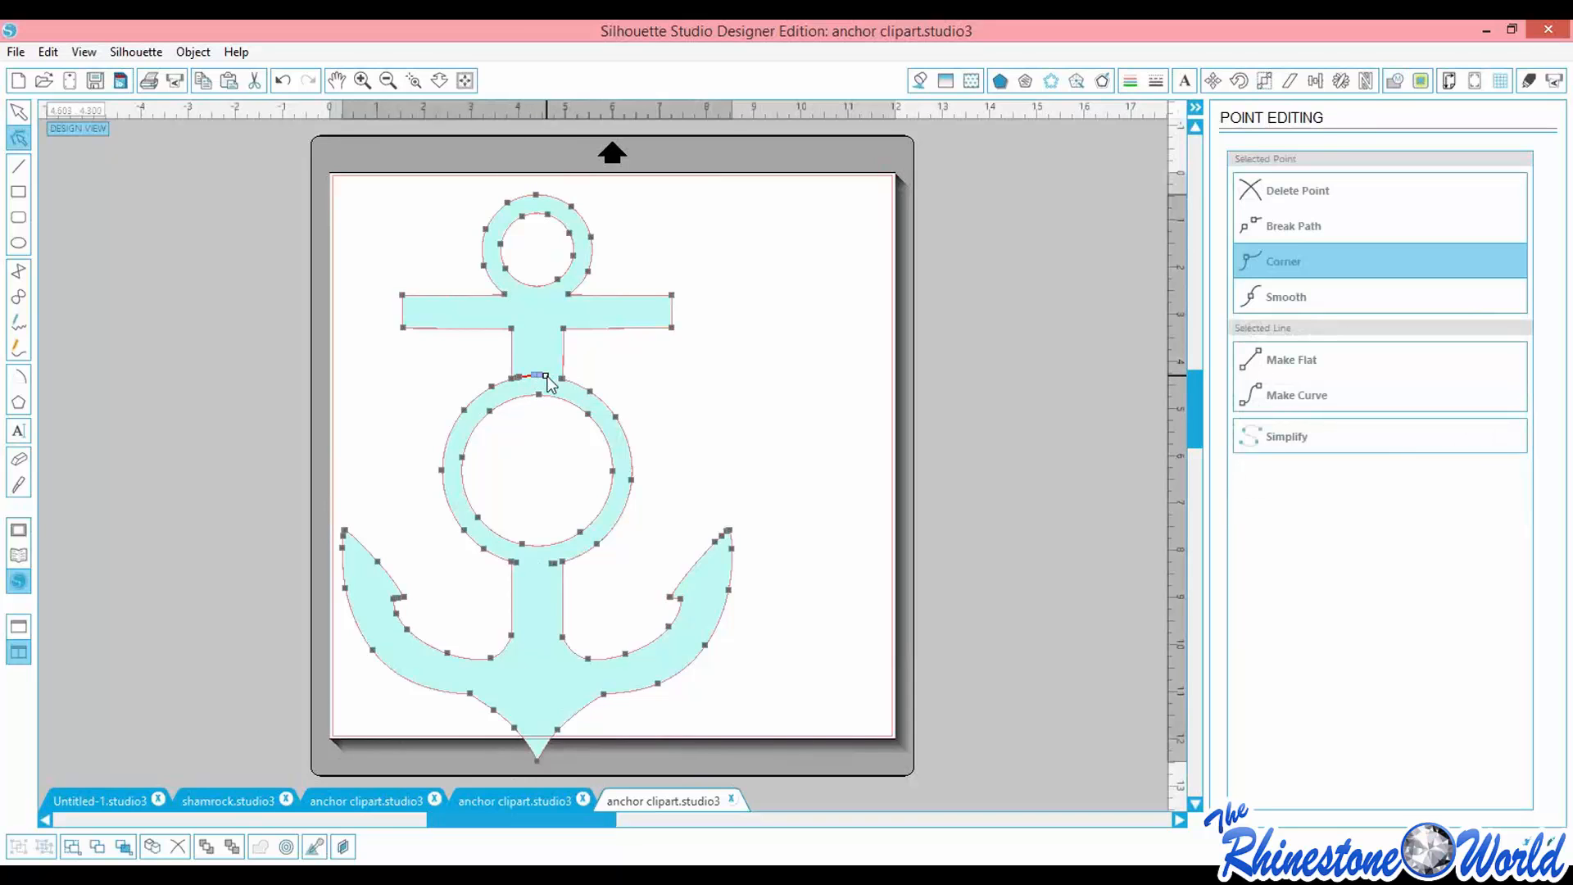
pyautogui.rightClick(554, 381)
pyautogui.click(578, 437)
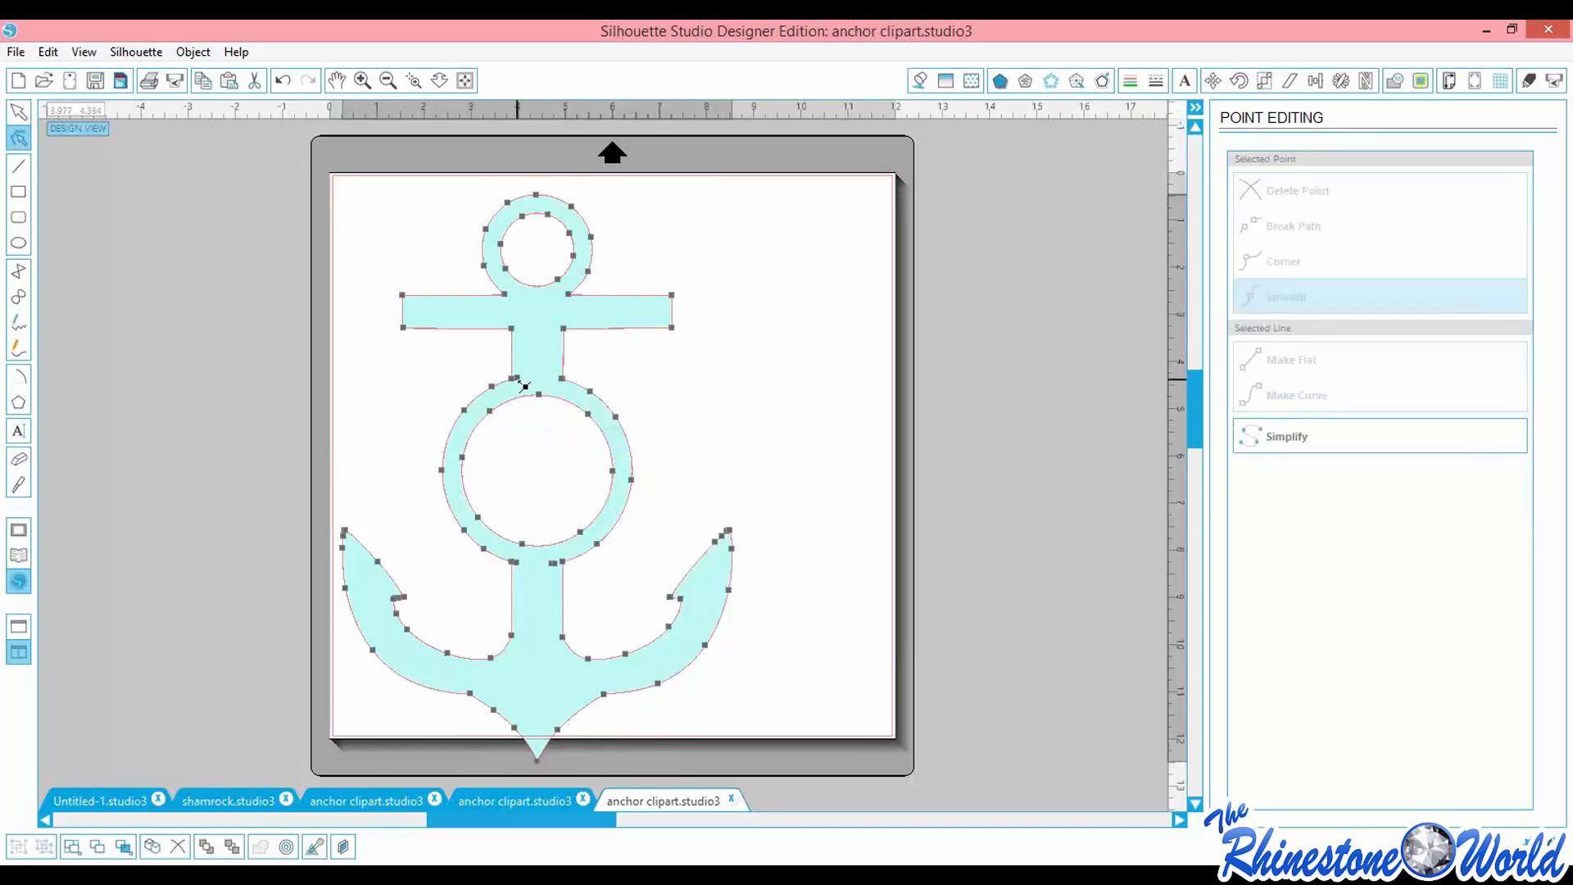
pyautogui.click(516, 378)
pyautogui.rightClick(516, 378)
pyautogui.click(564, 440)
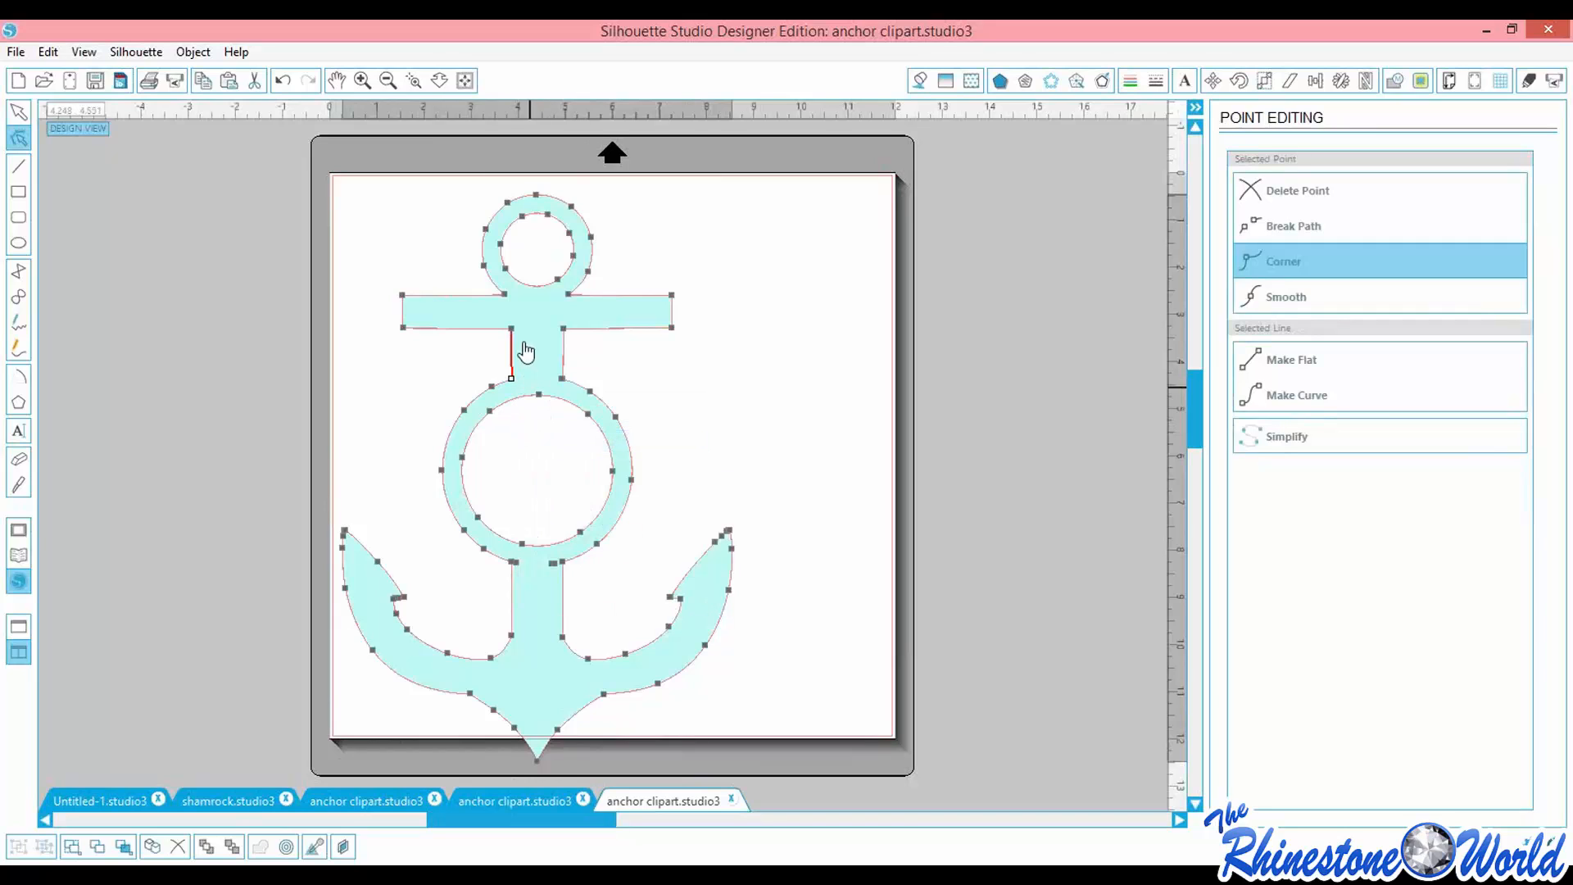
# Delete the stray edit points where the lower stem meets the bottom of the central ring
pyautogui.rightClick(514, 559)
pyautogui.click(775, 455)
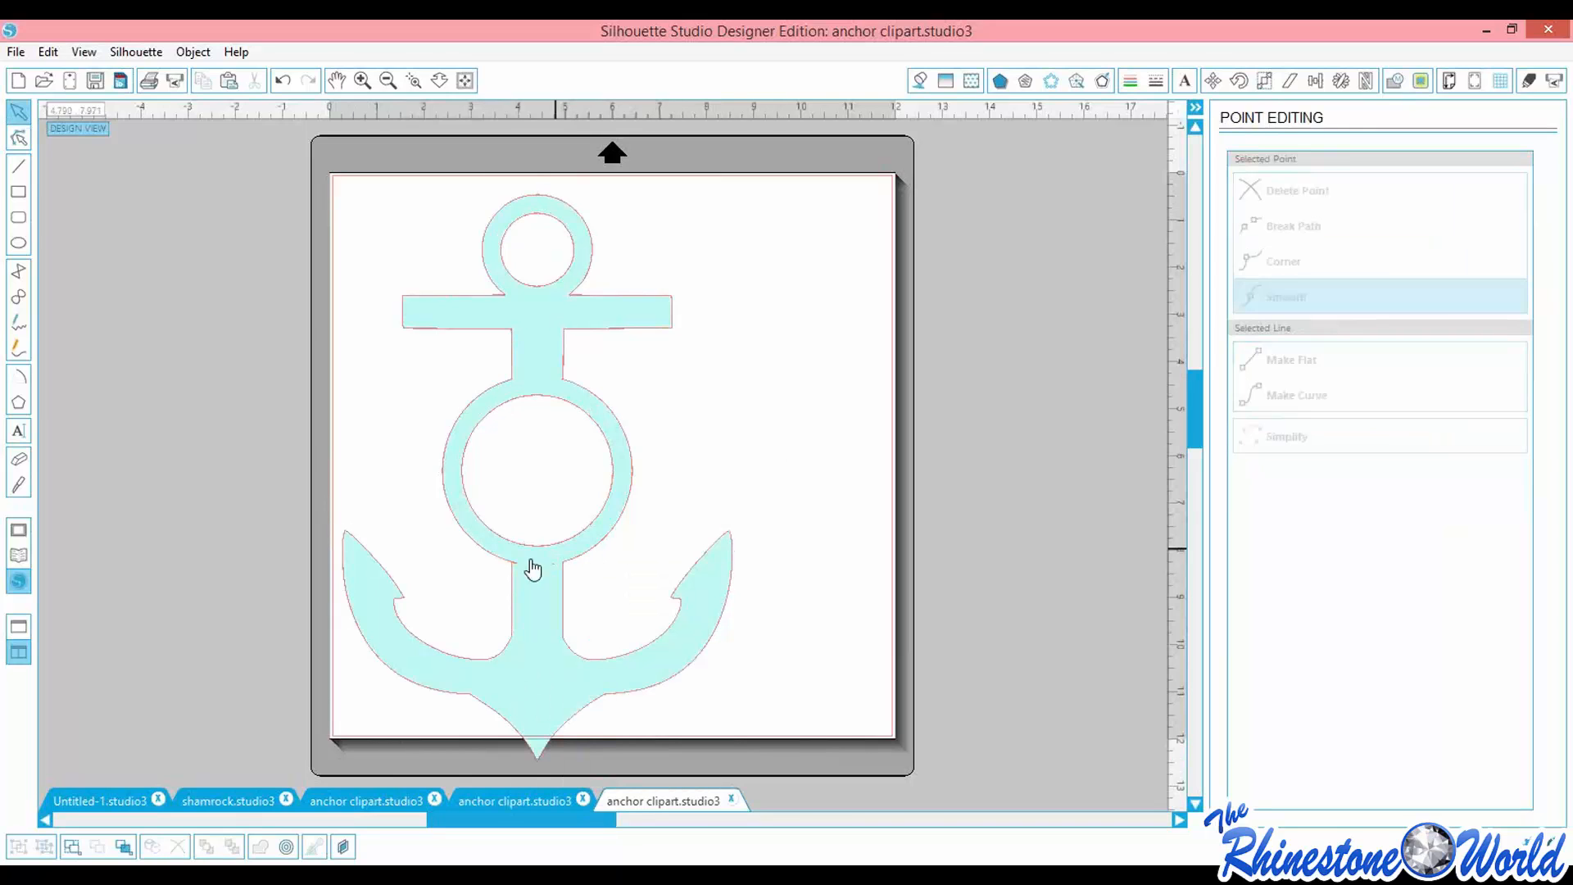
pyautogui.click(516, 567)
pyautogui.click(18, 138)
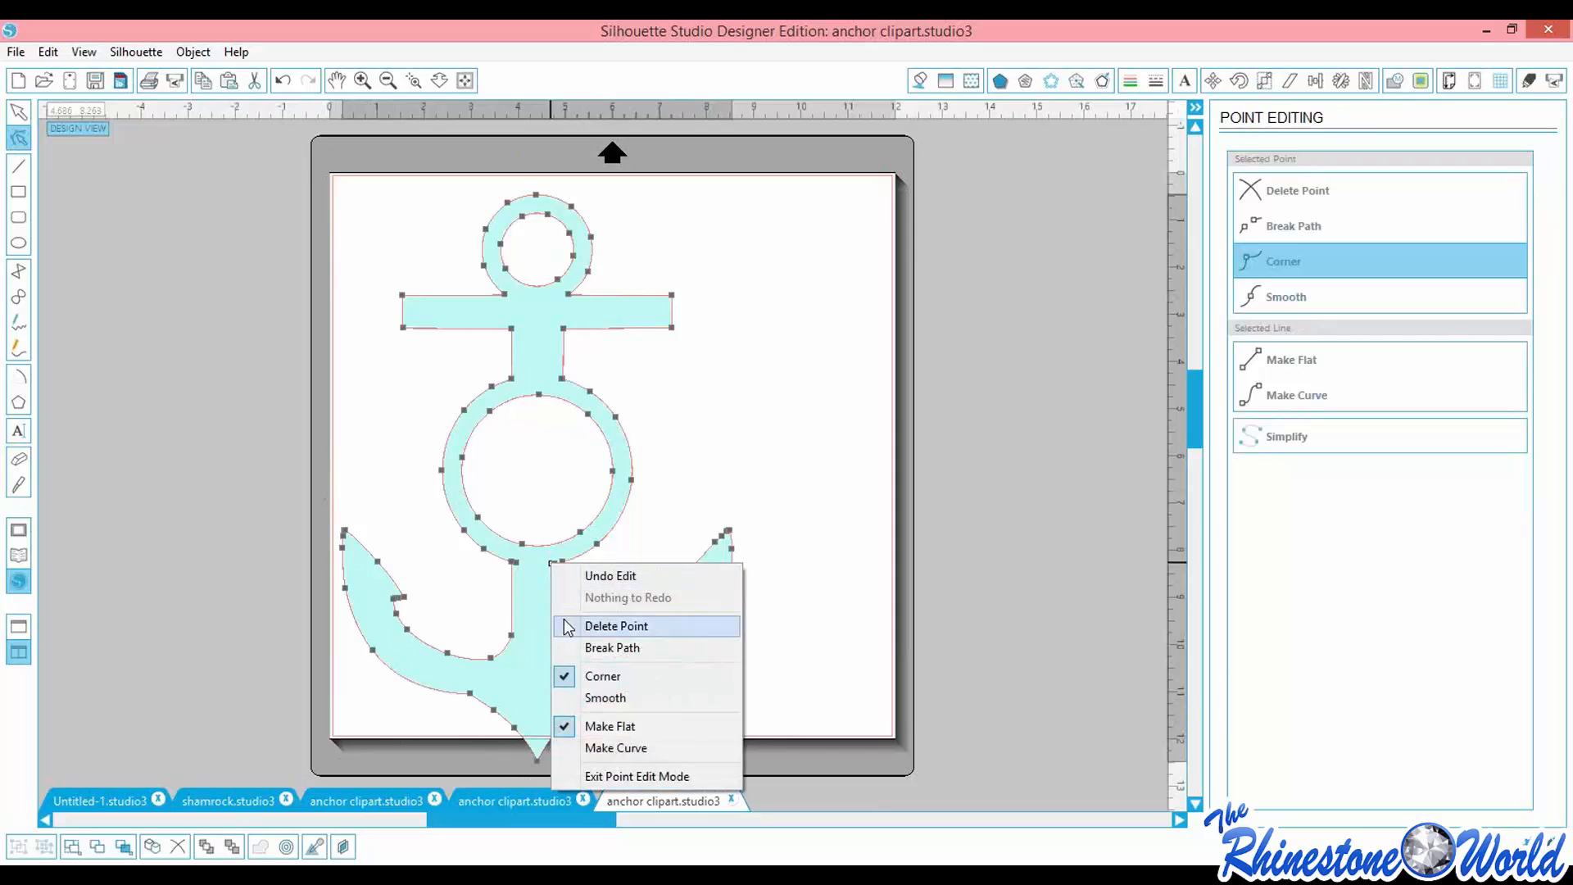
pyautogui.click(567, 624)
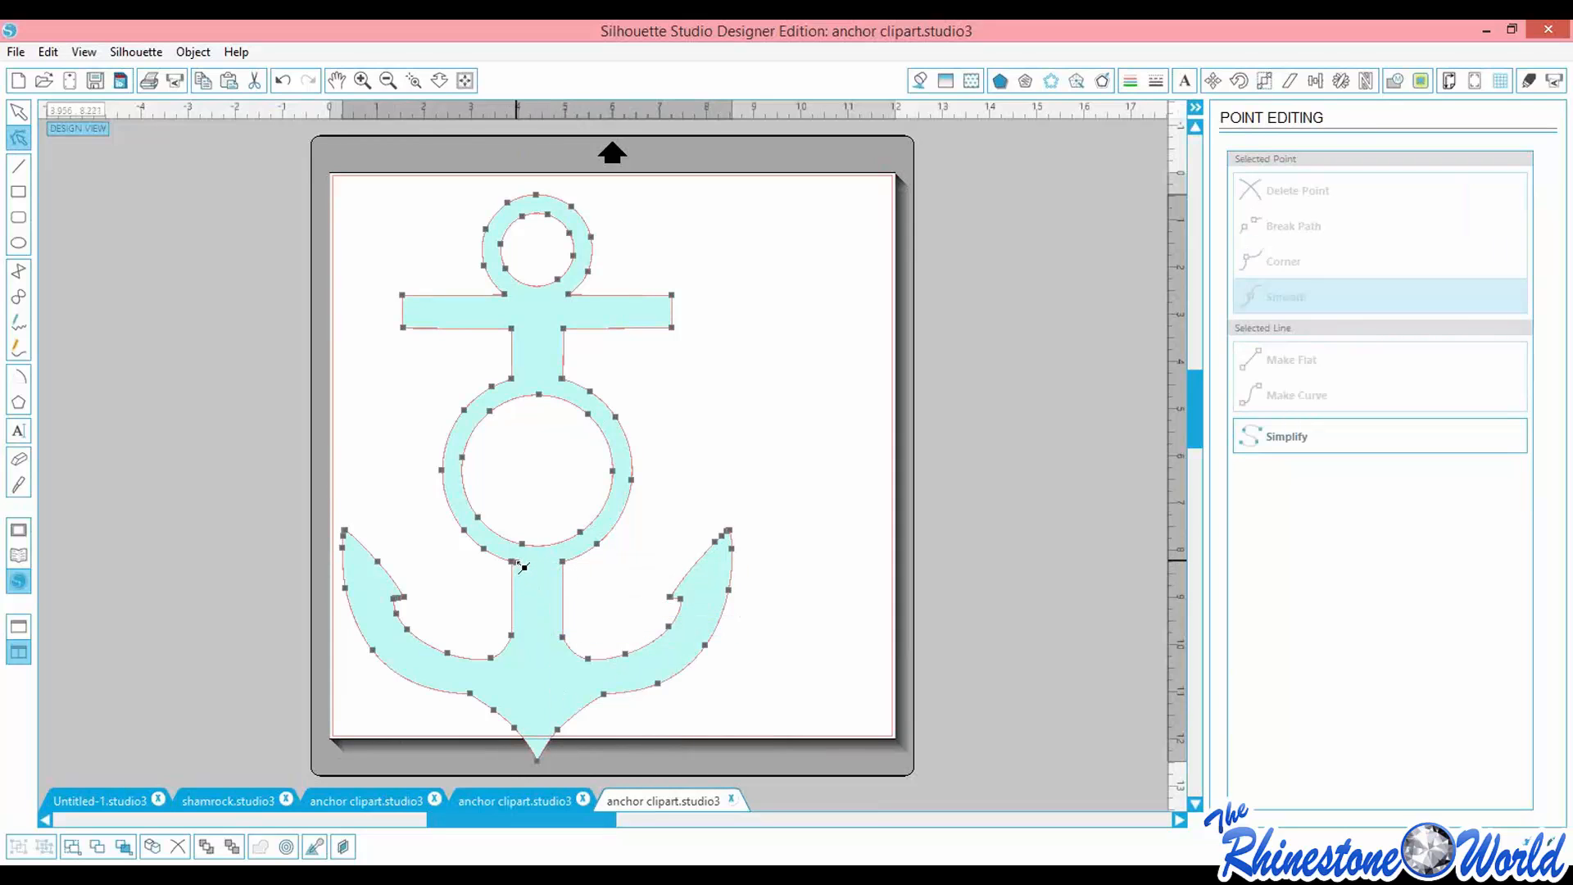
pyautogui.click(515, 564)
pyautogui.rightClick(516, 565)
pyautogui.click(571, 624)
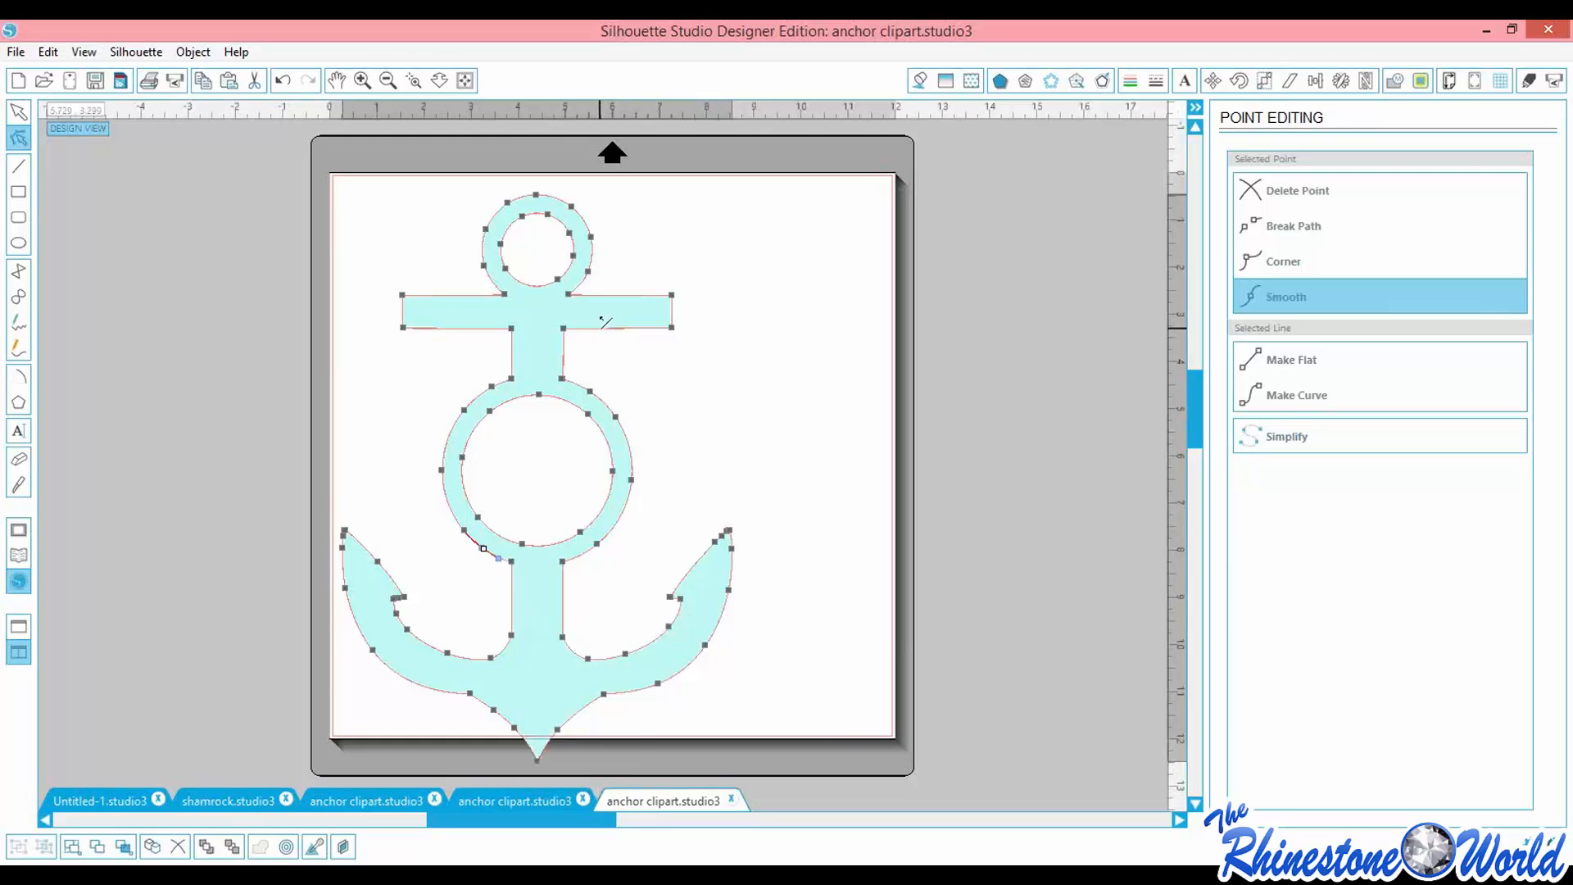
# Leave point editing and scale the anchor down to about 5.9 in wide and 8.6 in tall
pyautogui.click(25, 113)
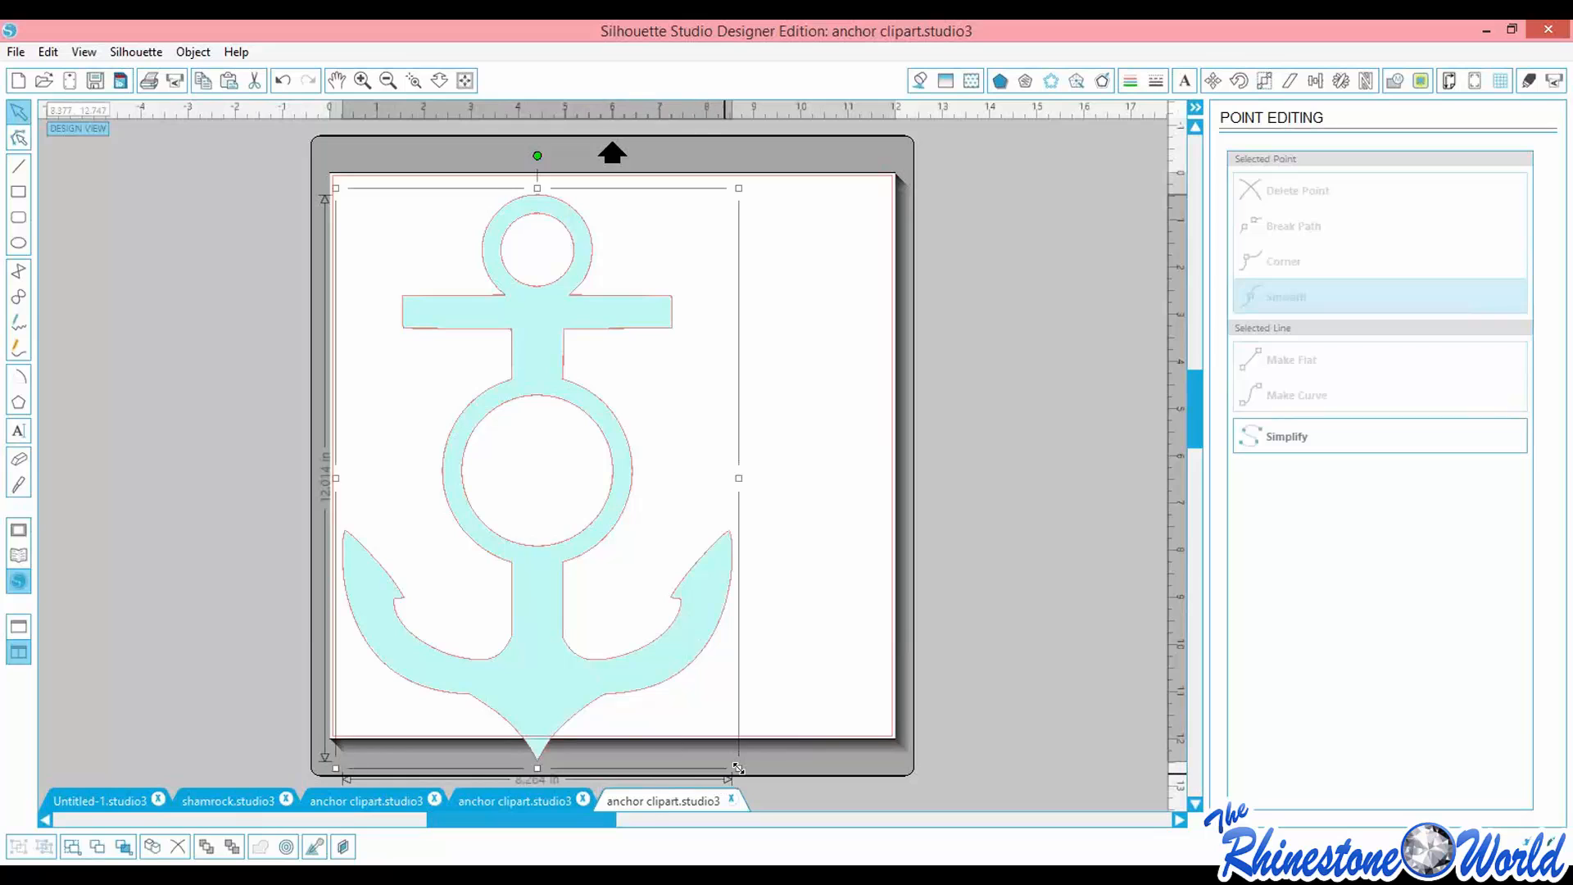
pyautogui.moveTo(741, 775); pyautogui.dragTo(638, 628)
pyautogui.moveTo(732, 760); pyautogui.dragTo(601, 608)
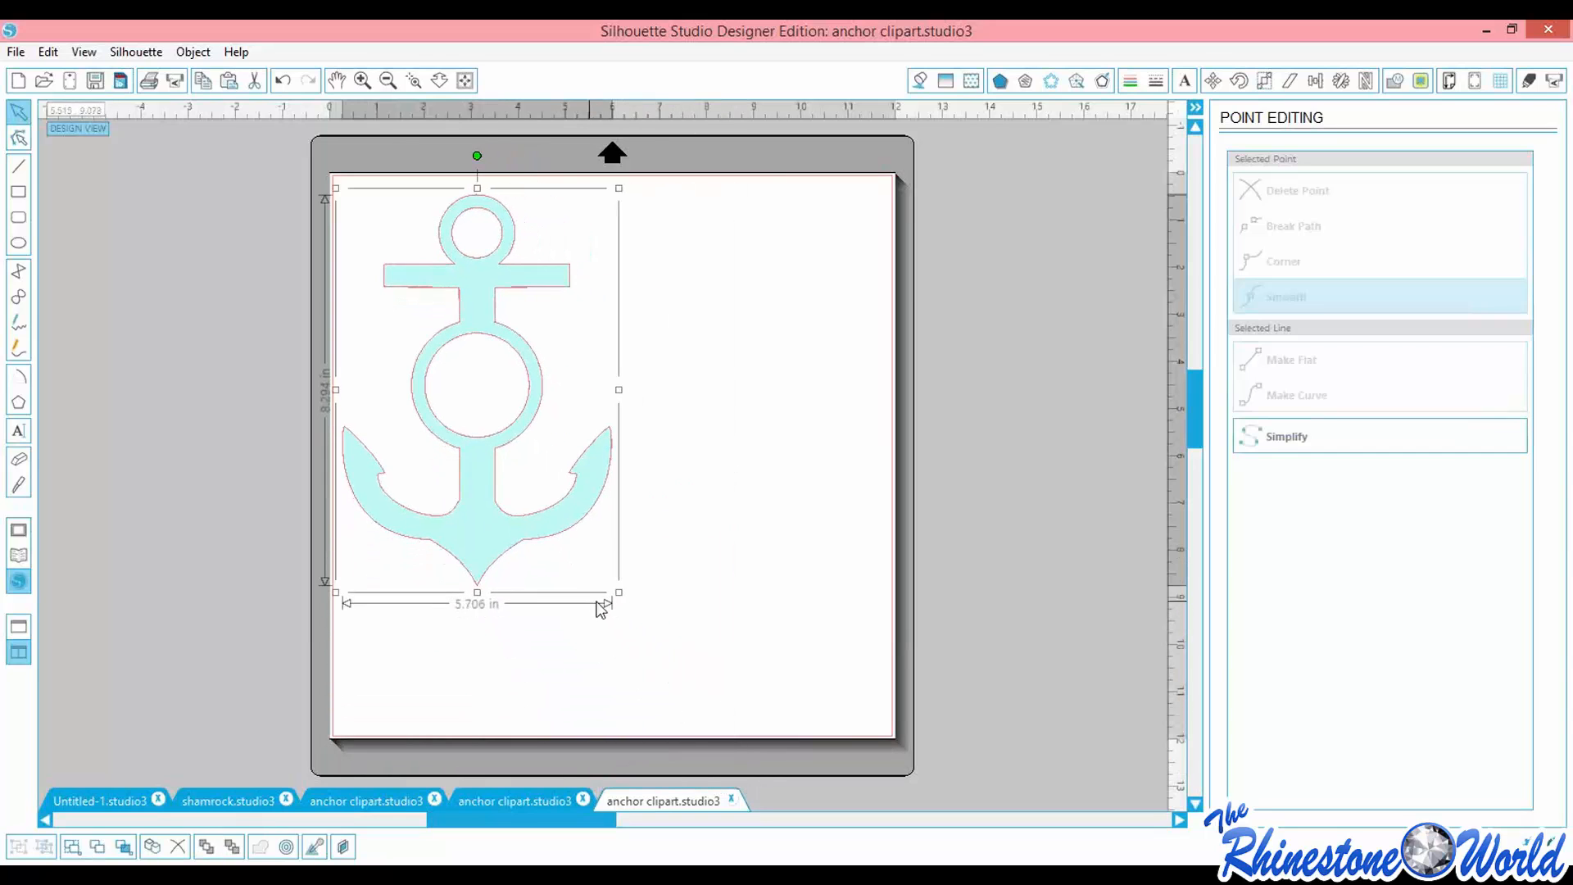
pyautogui.moveTo(519, 432); pyautogui.dragTo(579, 428)
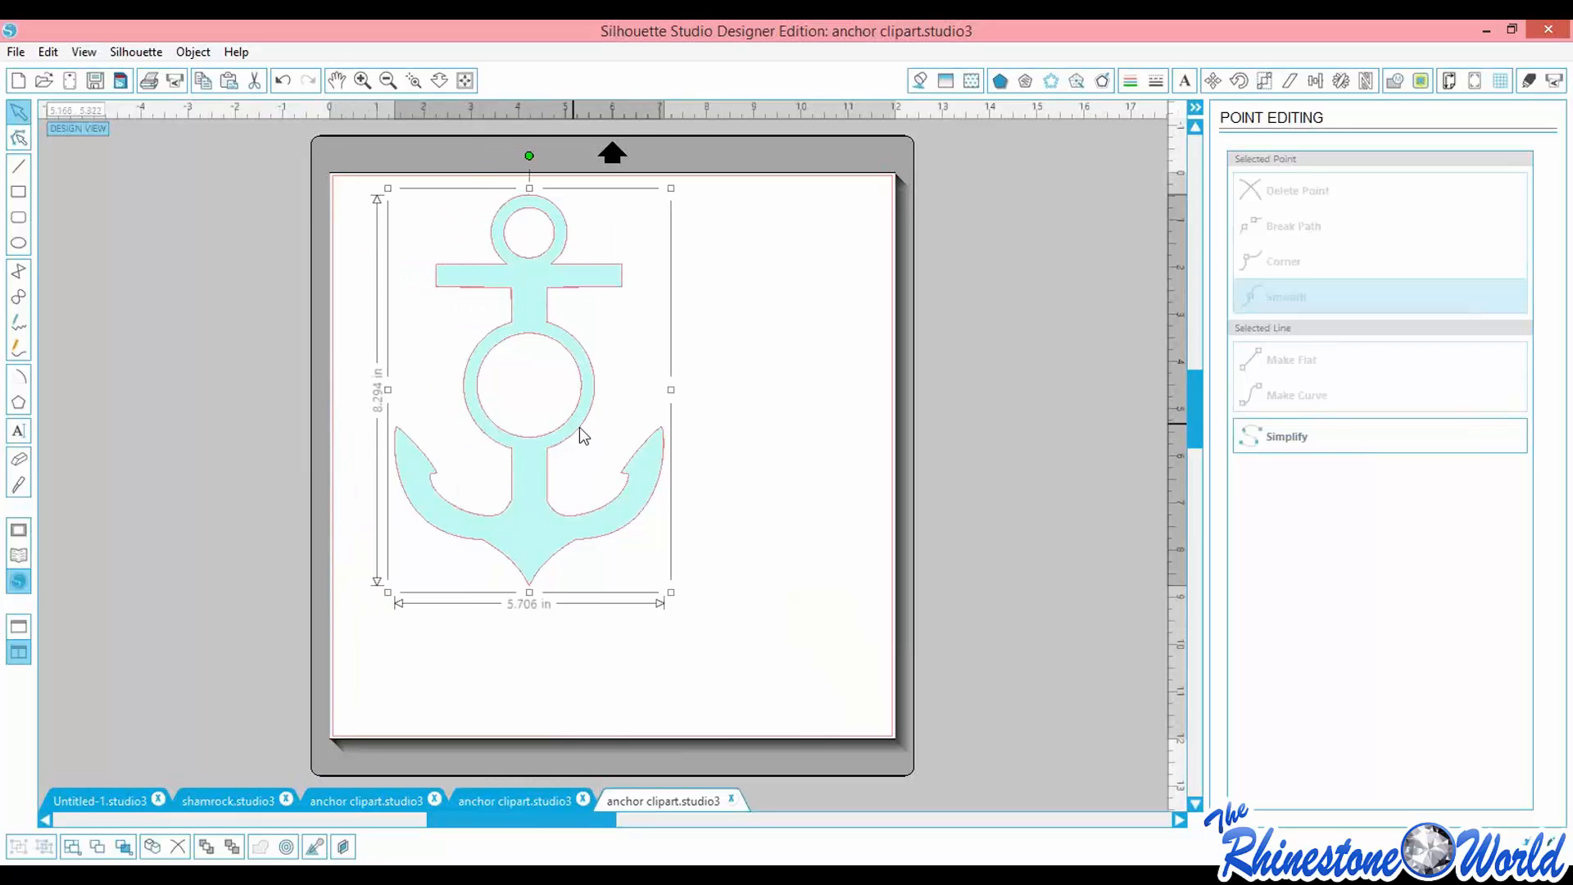
pyautogui.moveTo(670, 595); pyautogui.dragTo(628, 534)
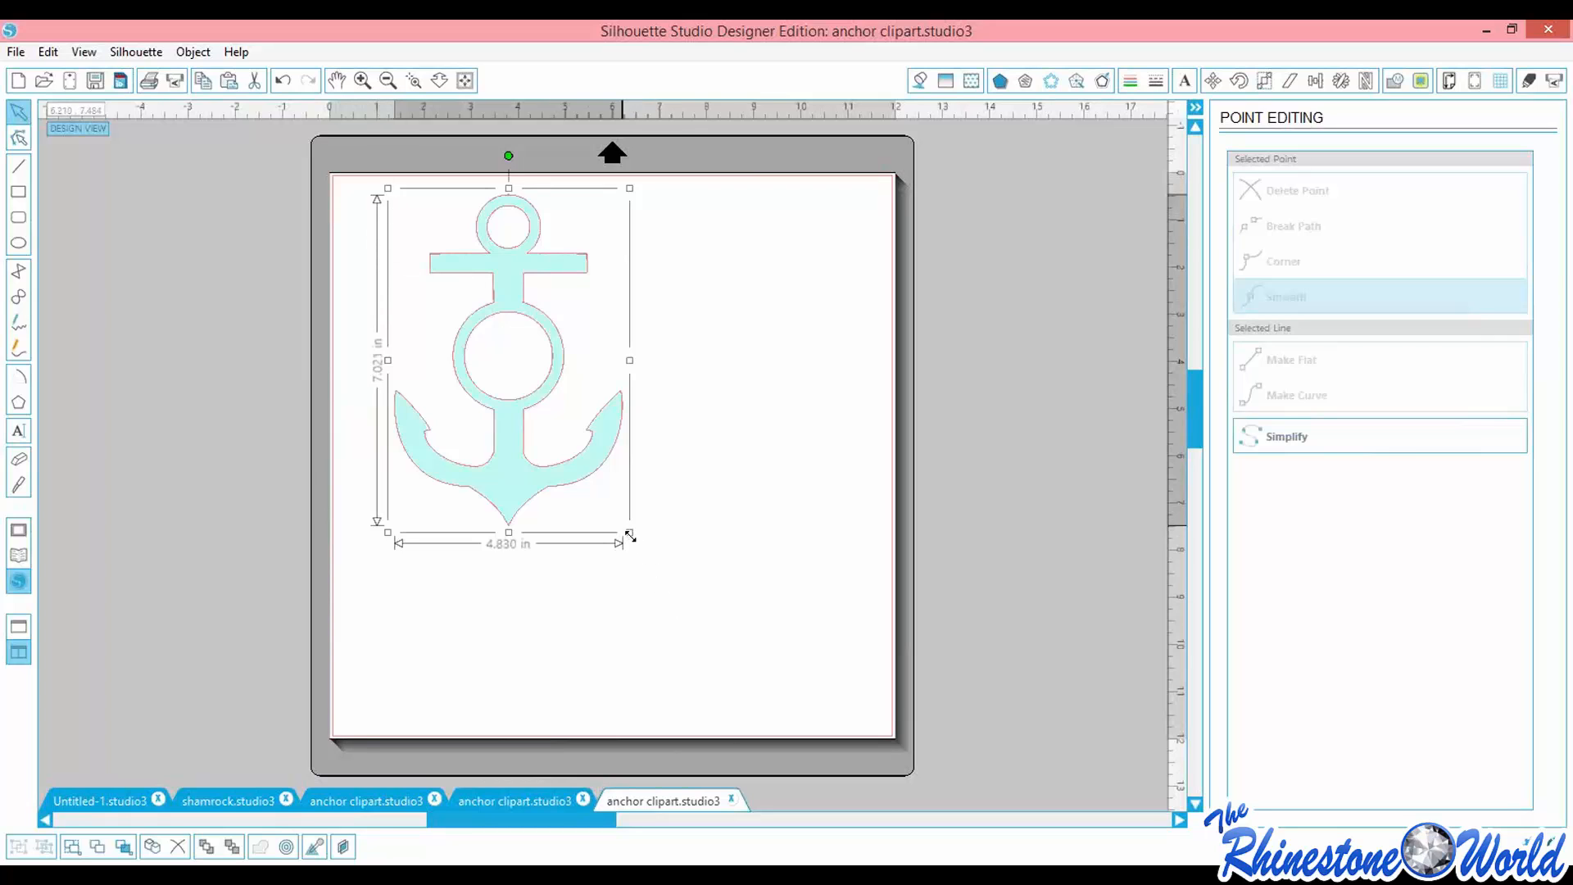
pyautogui.moveTo(630, 535); pyautogui.dragTo(677, 619)
pyautogui.moveTo(570, 358); pyautogui.dragTo(525, 358)
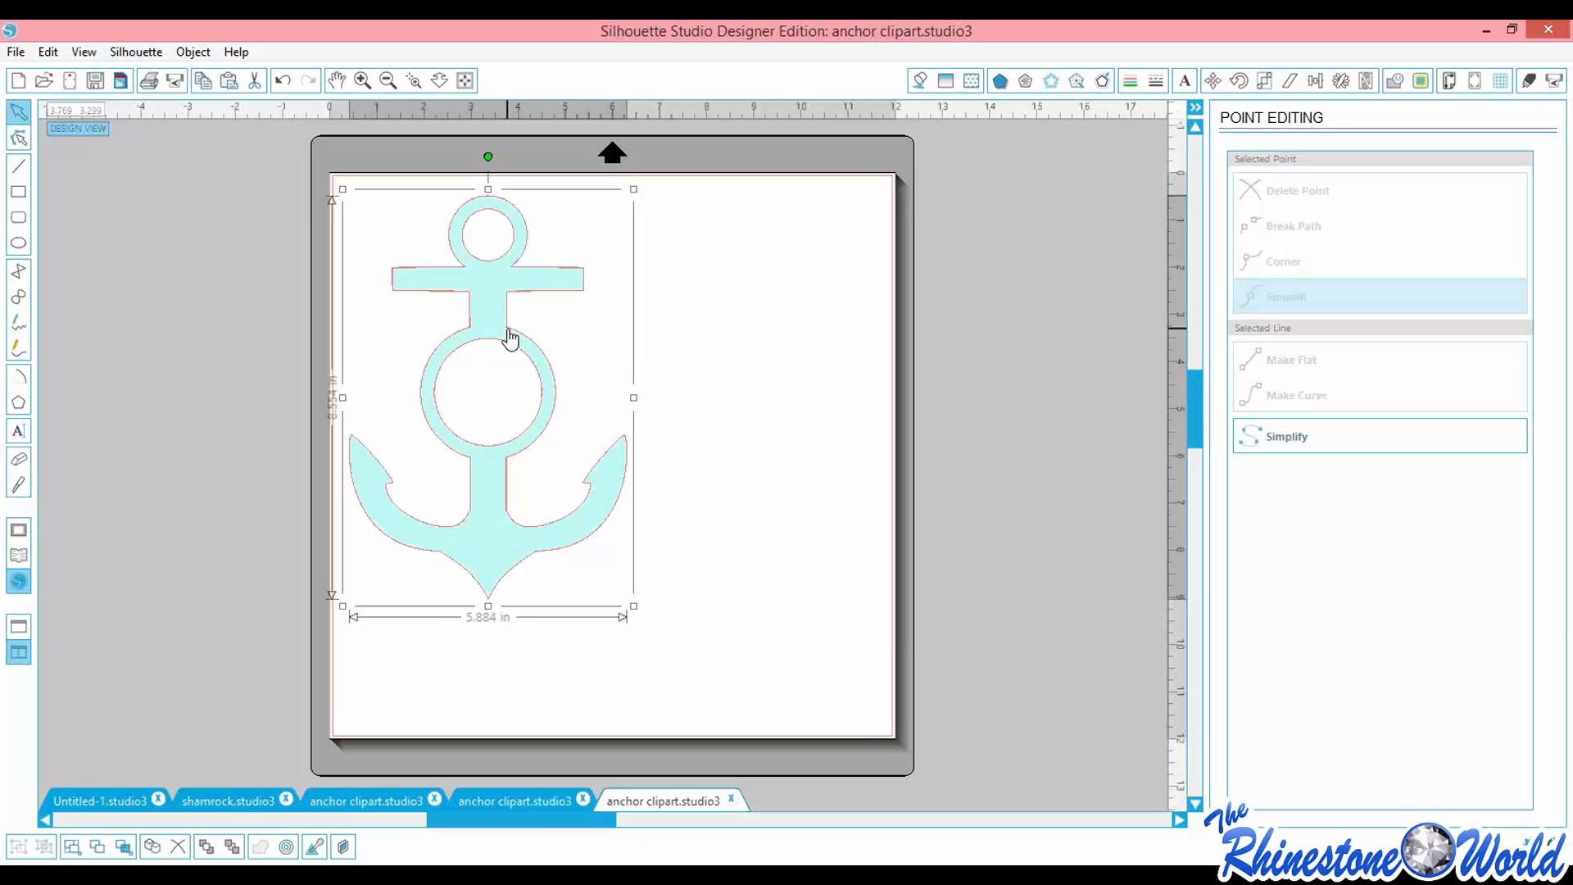
# Try rotating the anchor by 45° clockwise, 90° clockwise, 180° and 45° counter-clockwise, finishing with 90° clockwise back to upright
pyautogui.click(1242, 83)
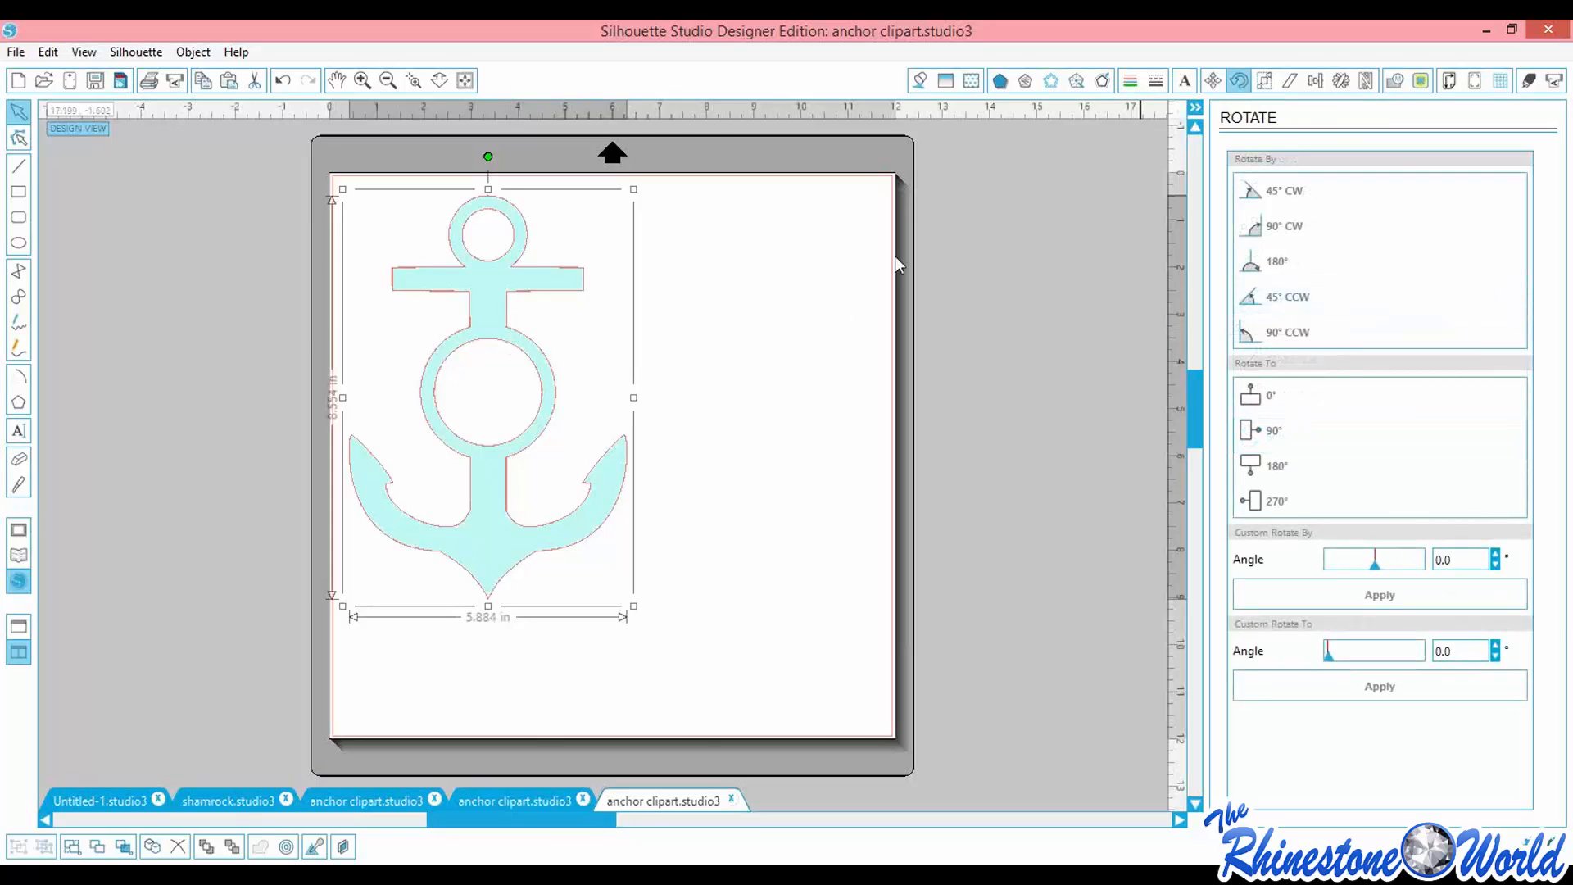
pyautogui.moveTo(511, 288); pyautogui.dragTo(621, 319)
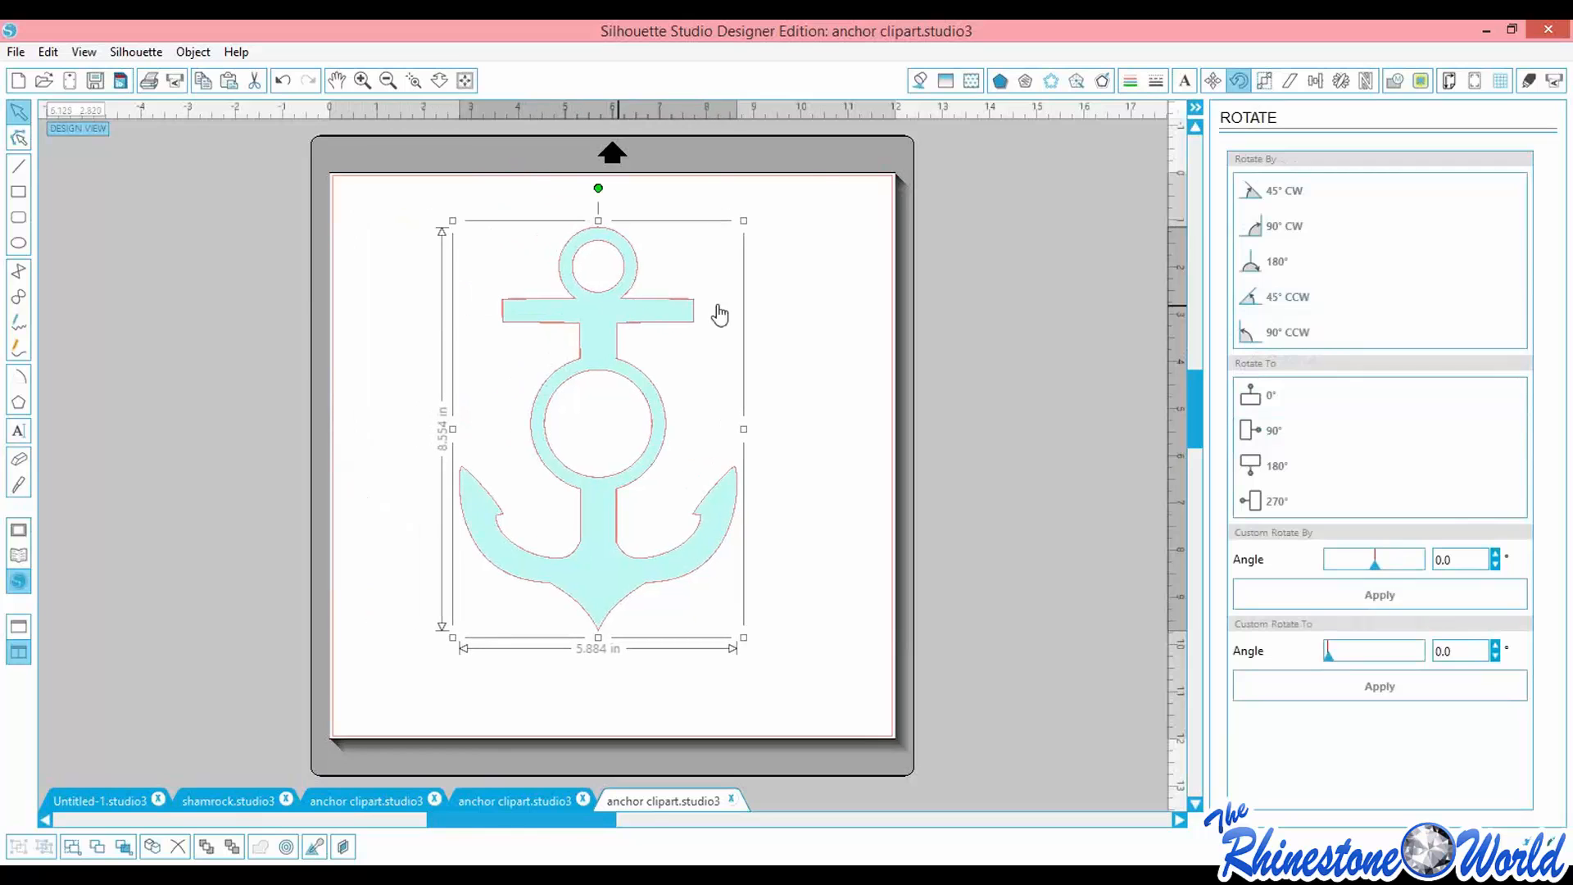
pyautogui.click(1293, 195)
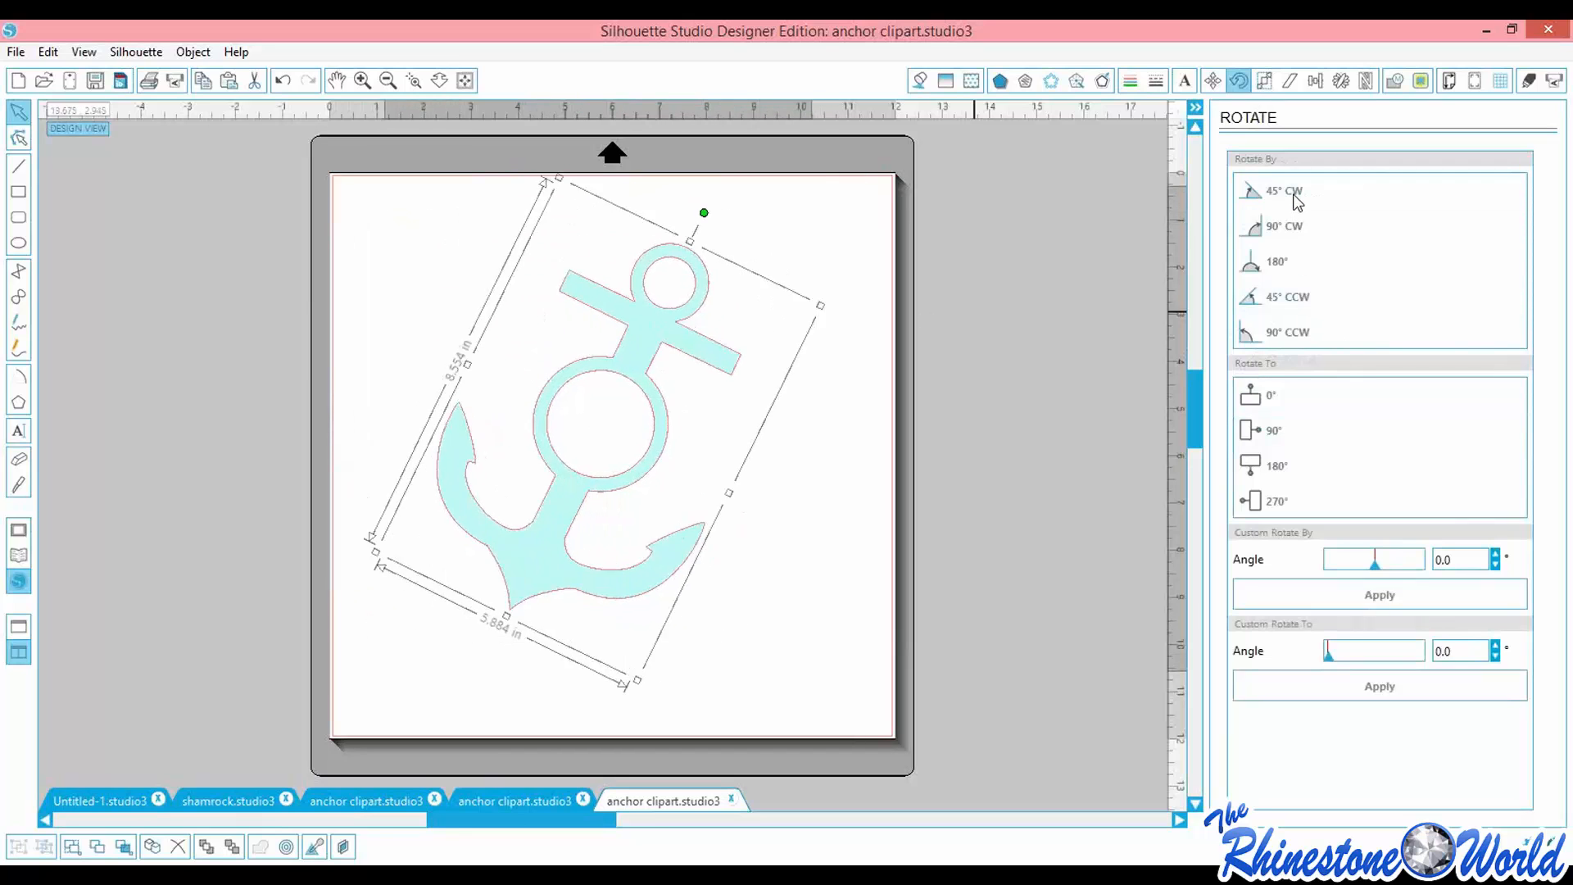
pyautogui.click(1275, 236)
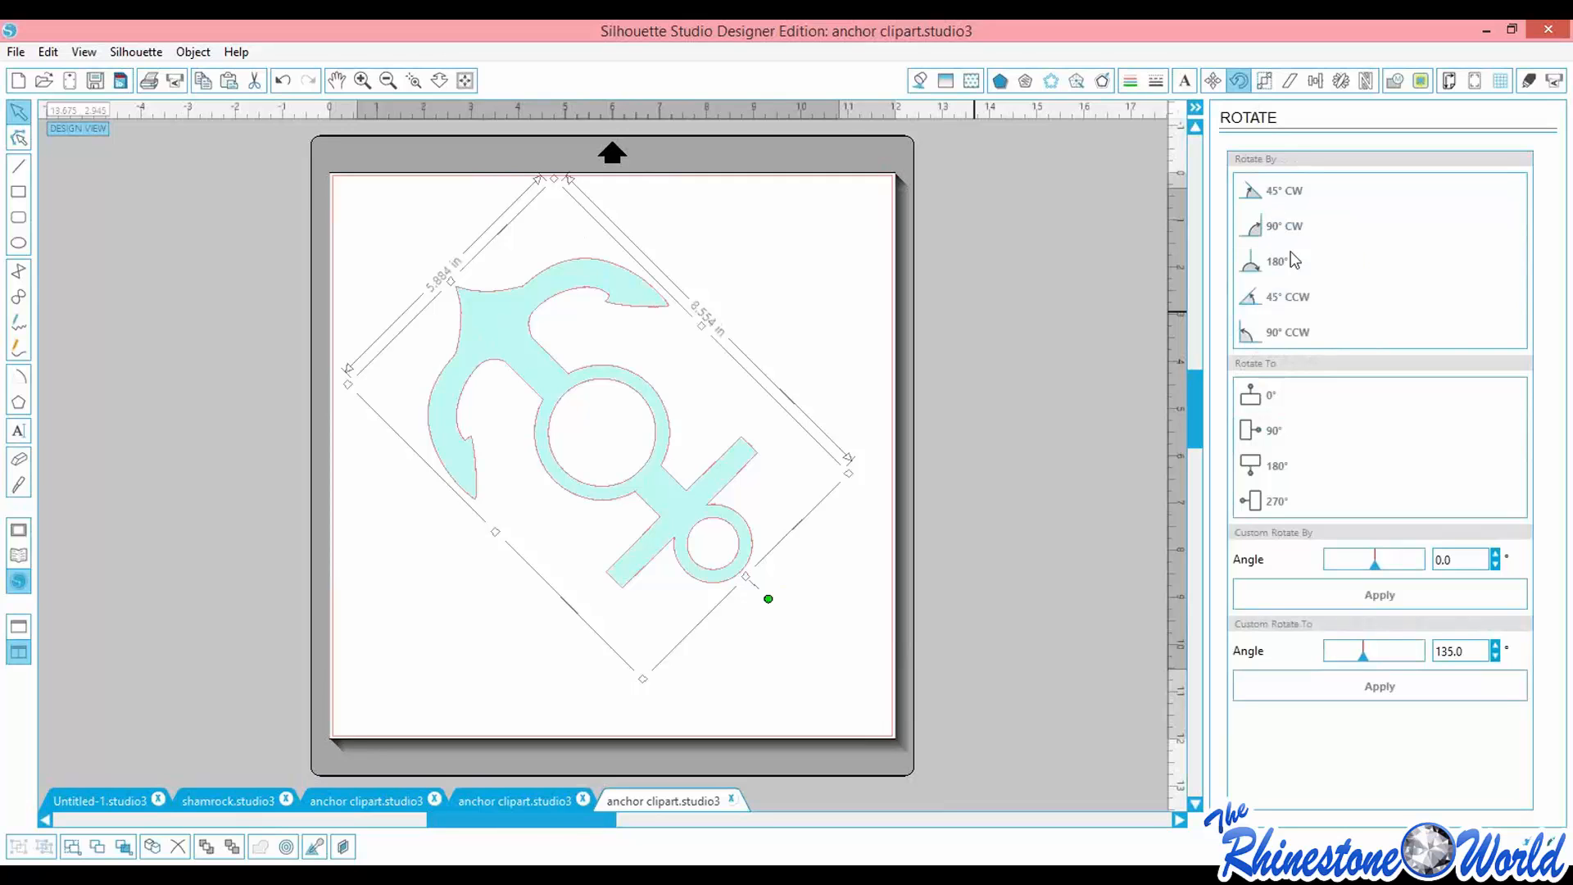
pyautogui.click(1272, 270)
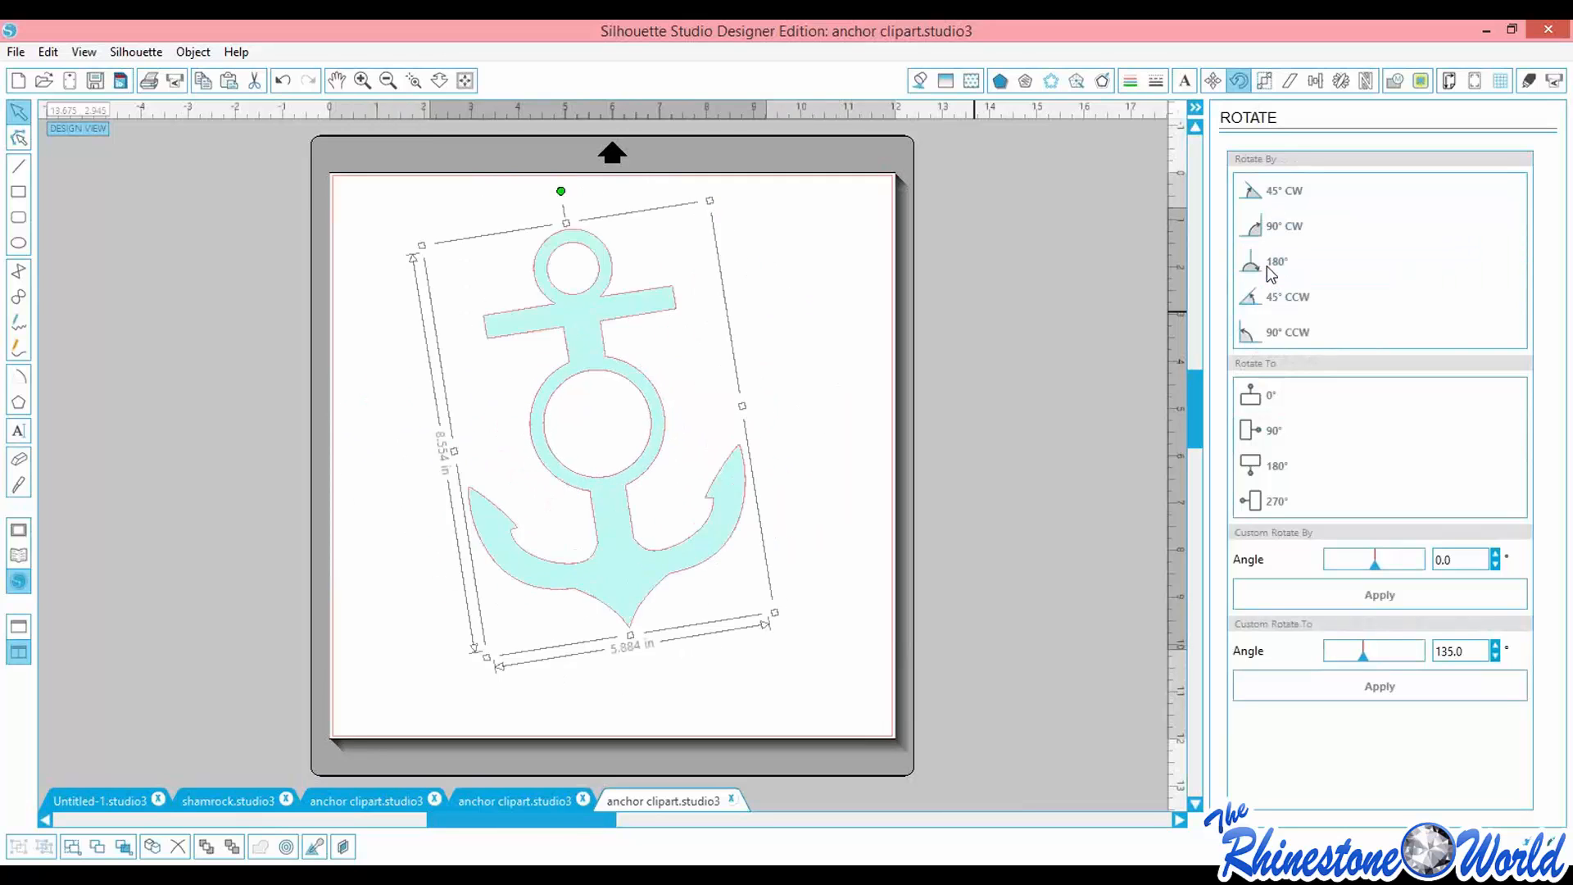
pyautogui.click(1288, 299)
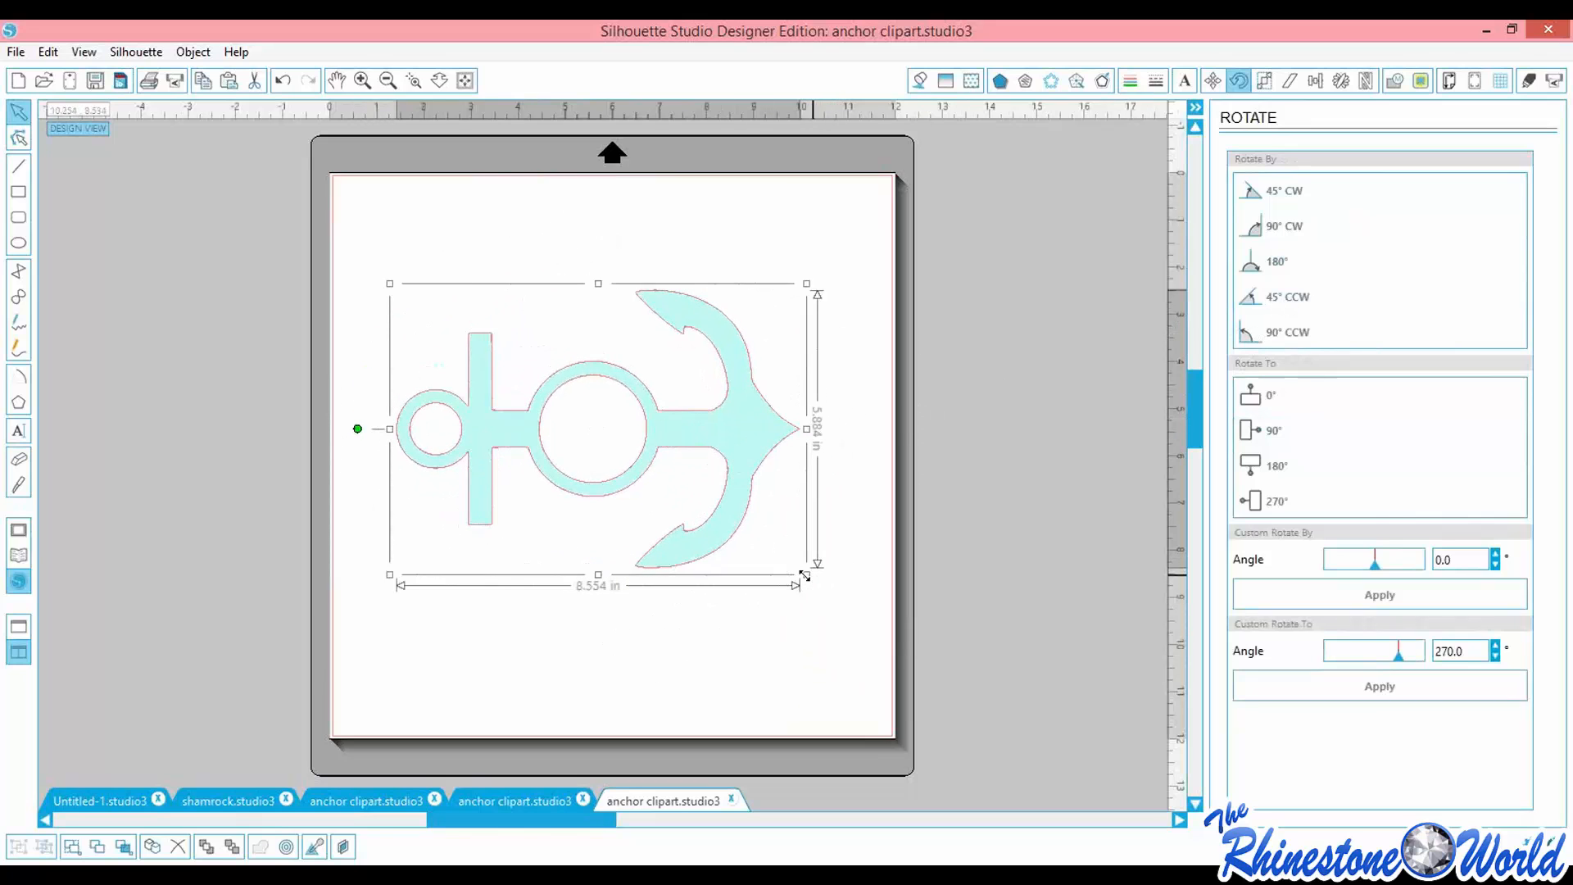
pyautogui.click(836, 625)
pyautogui.click(477, 426)
pyautogui.click(1291, 230)
# Move the upright anchor into the upper-left part of the page and deselect it
pyautogui.moveTo(660, 453); pyautogui.dragTo(560, 432)
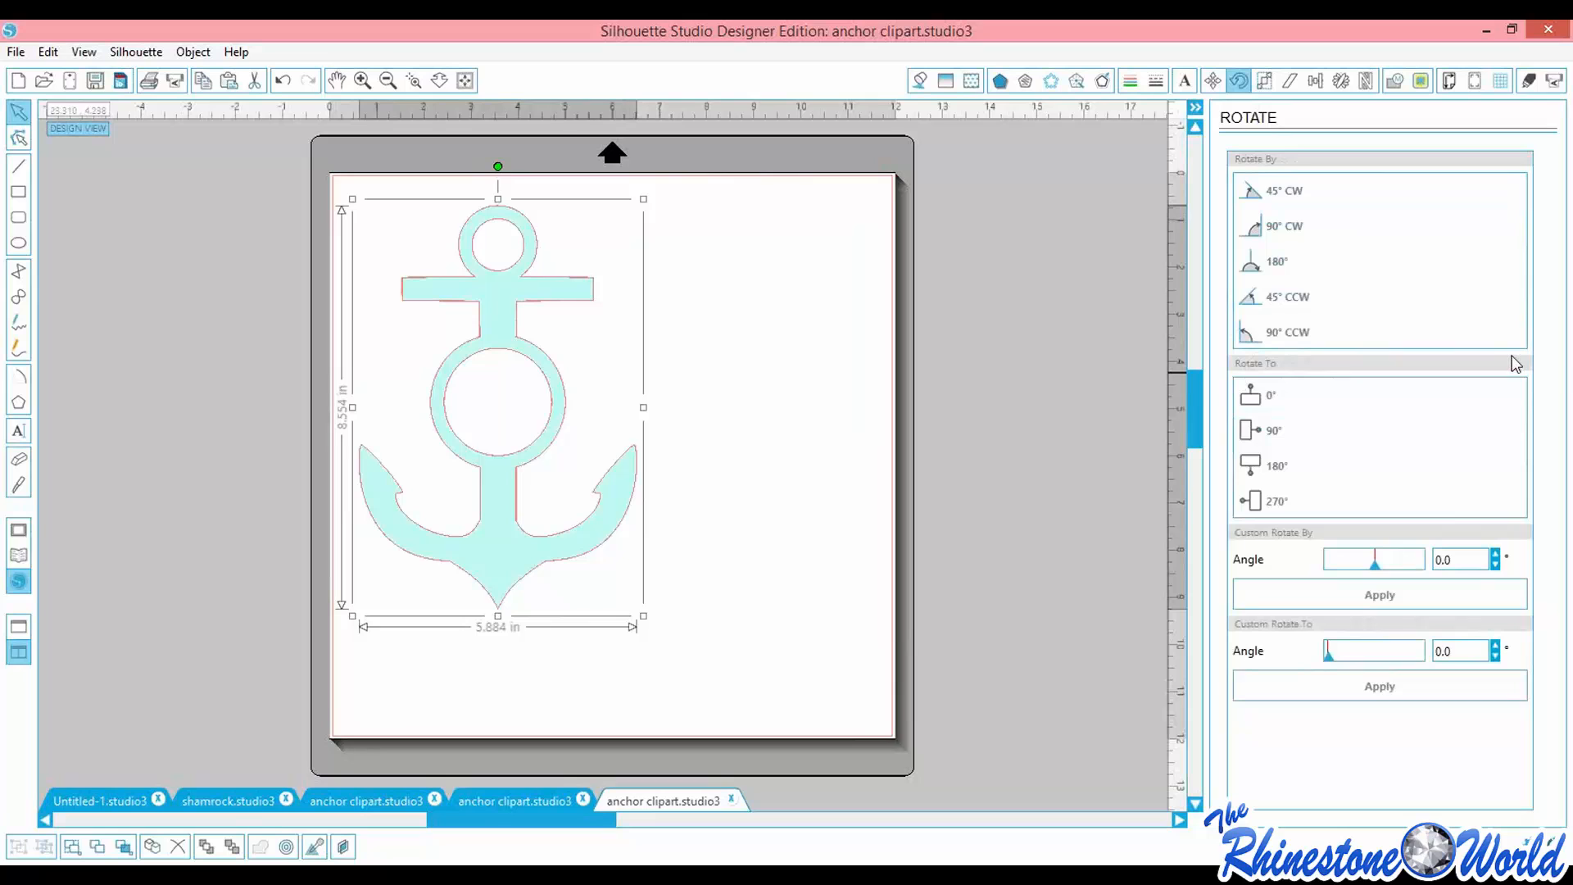
pyautogui.moveTo(474, 474)
pyautogui.mouseDown()
pyautogui.moveTo(453, 460)
pyautogui.moveTo(493, 471)
pyautogui.mouseUp()
pyautogui.click(729, 381)
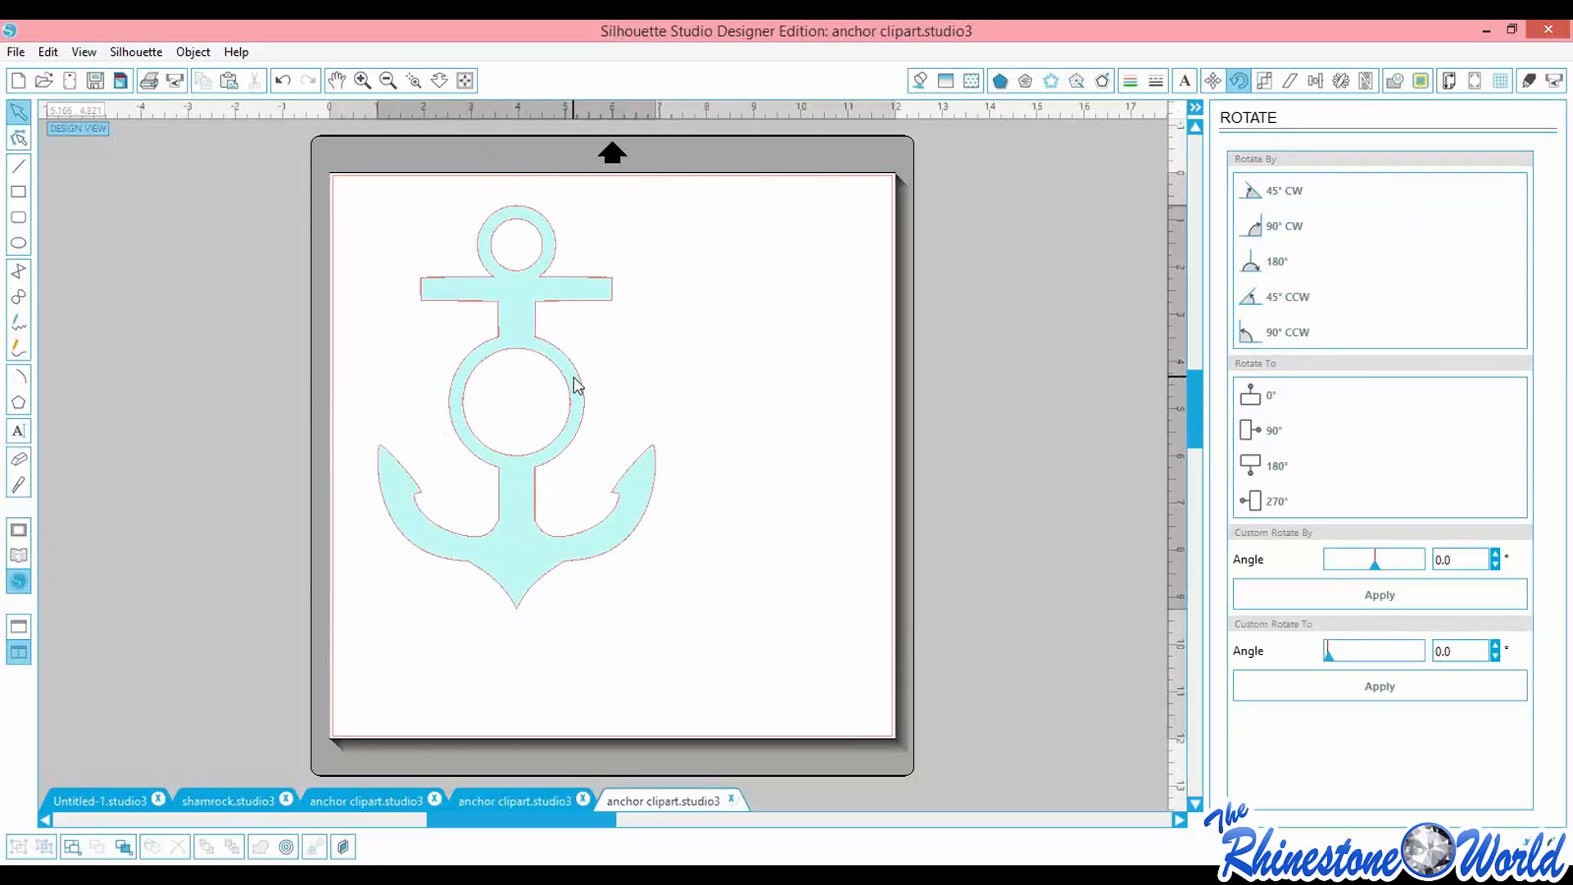
# Create a round outward offset of the anchor at a distance of 0.125 in
pyautogui.click(572, 385)
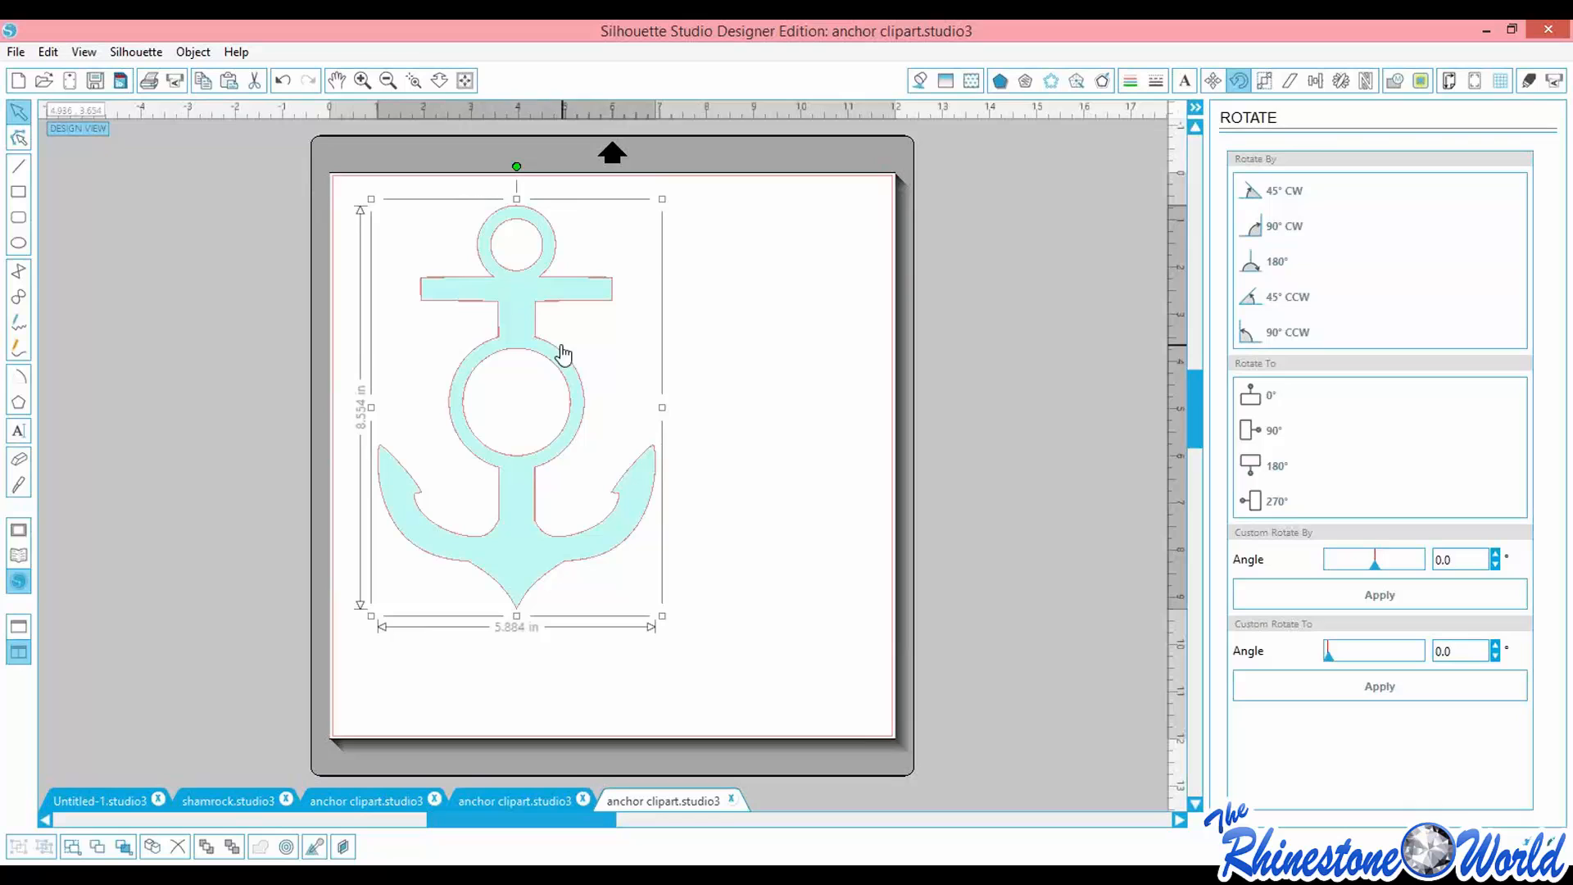
pyautogui.click(1109, 82)
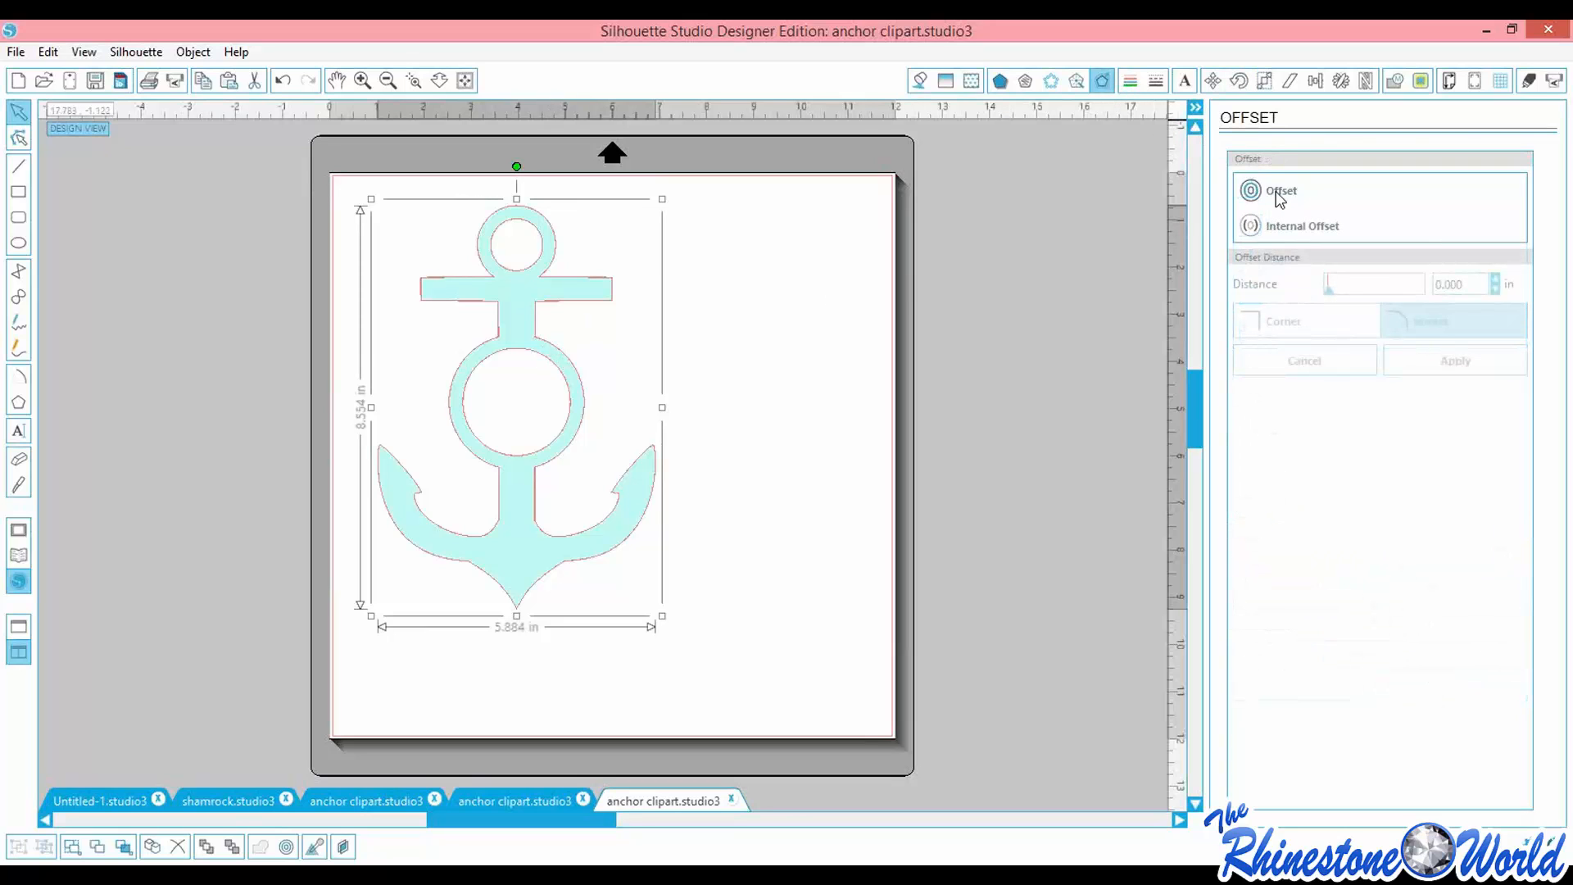
pyautogui.click(1278, 194)
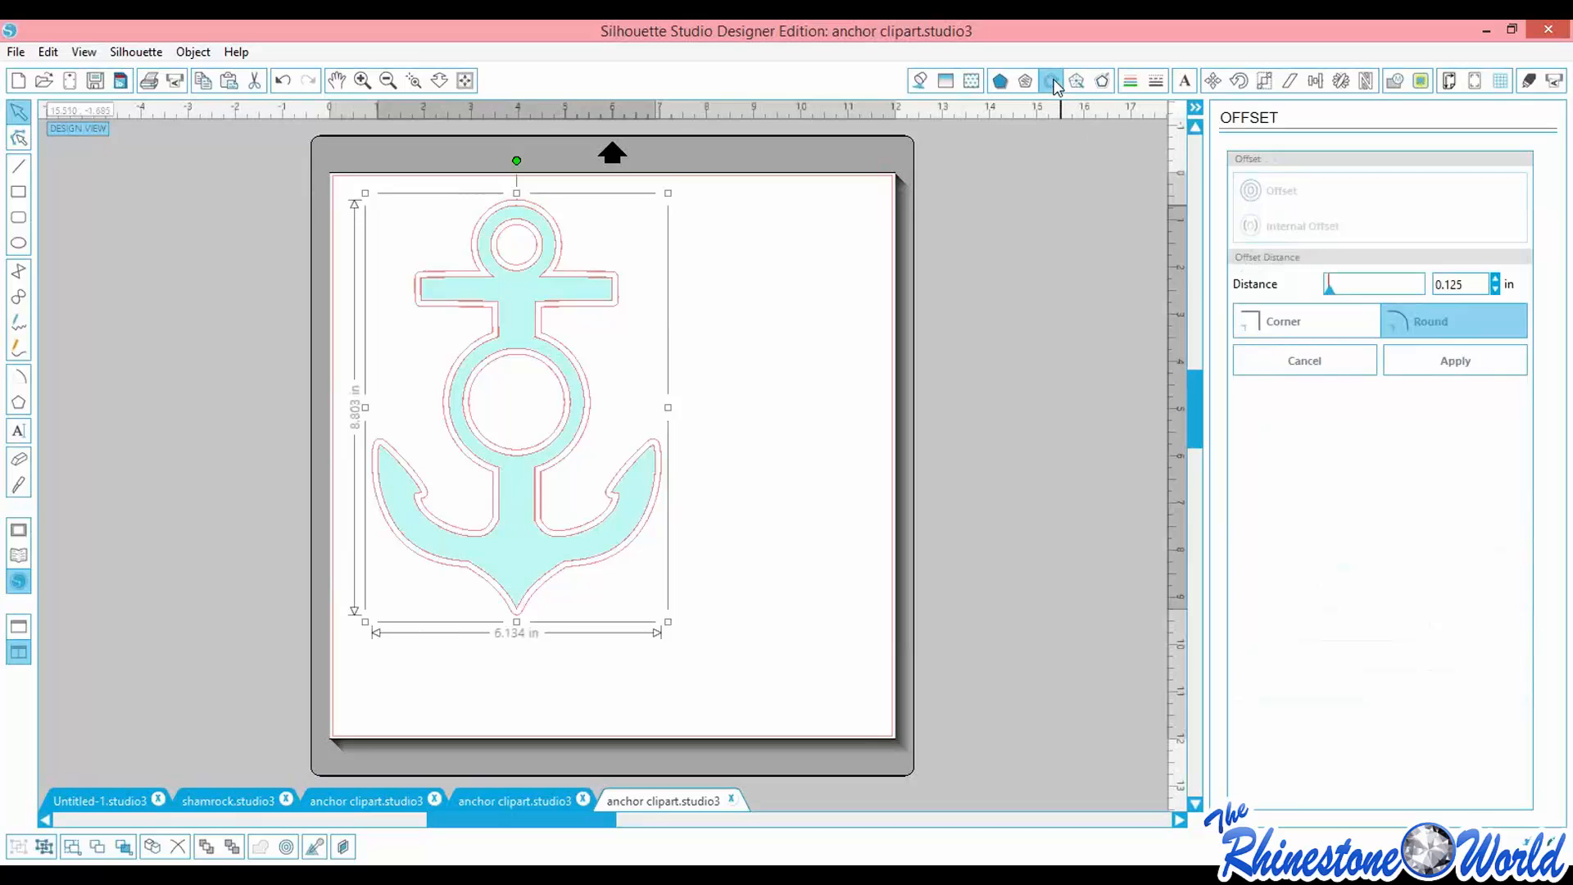
# Apply an Edge rhinestone effect to the offset outline with 10ss stones at 0.039 in spacing and release the rhinestones
pyautogui.click(1052, 81)
pyautogui.click(1279, 228)
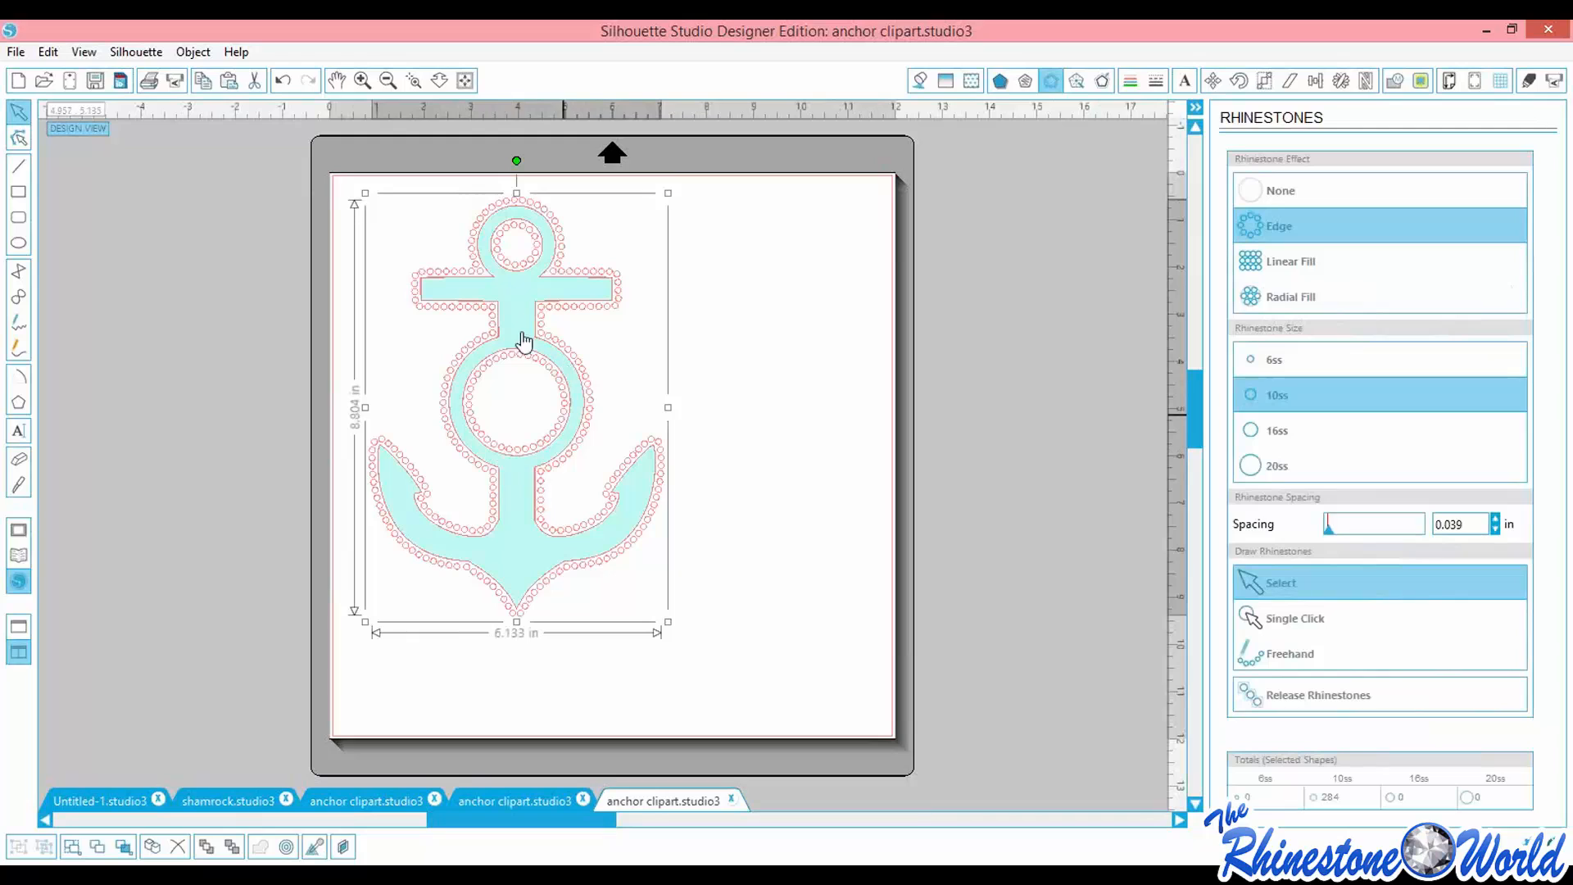
pyautogui.click(1283, 702)
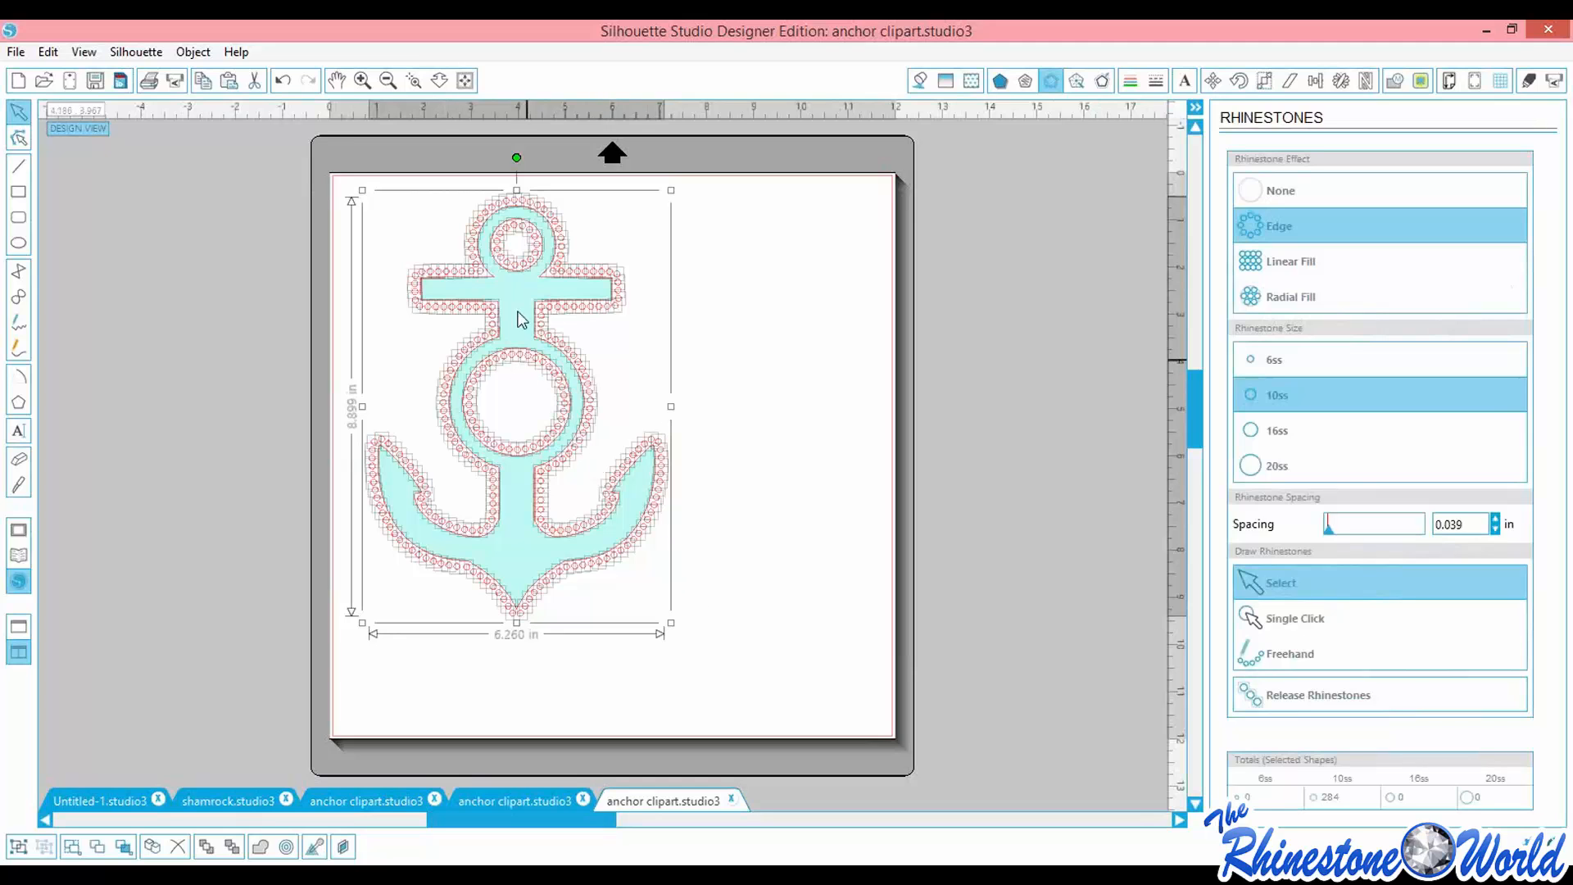
pyautogui.click(361, 80)
pyautogui.click(362, 81)
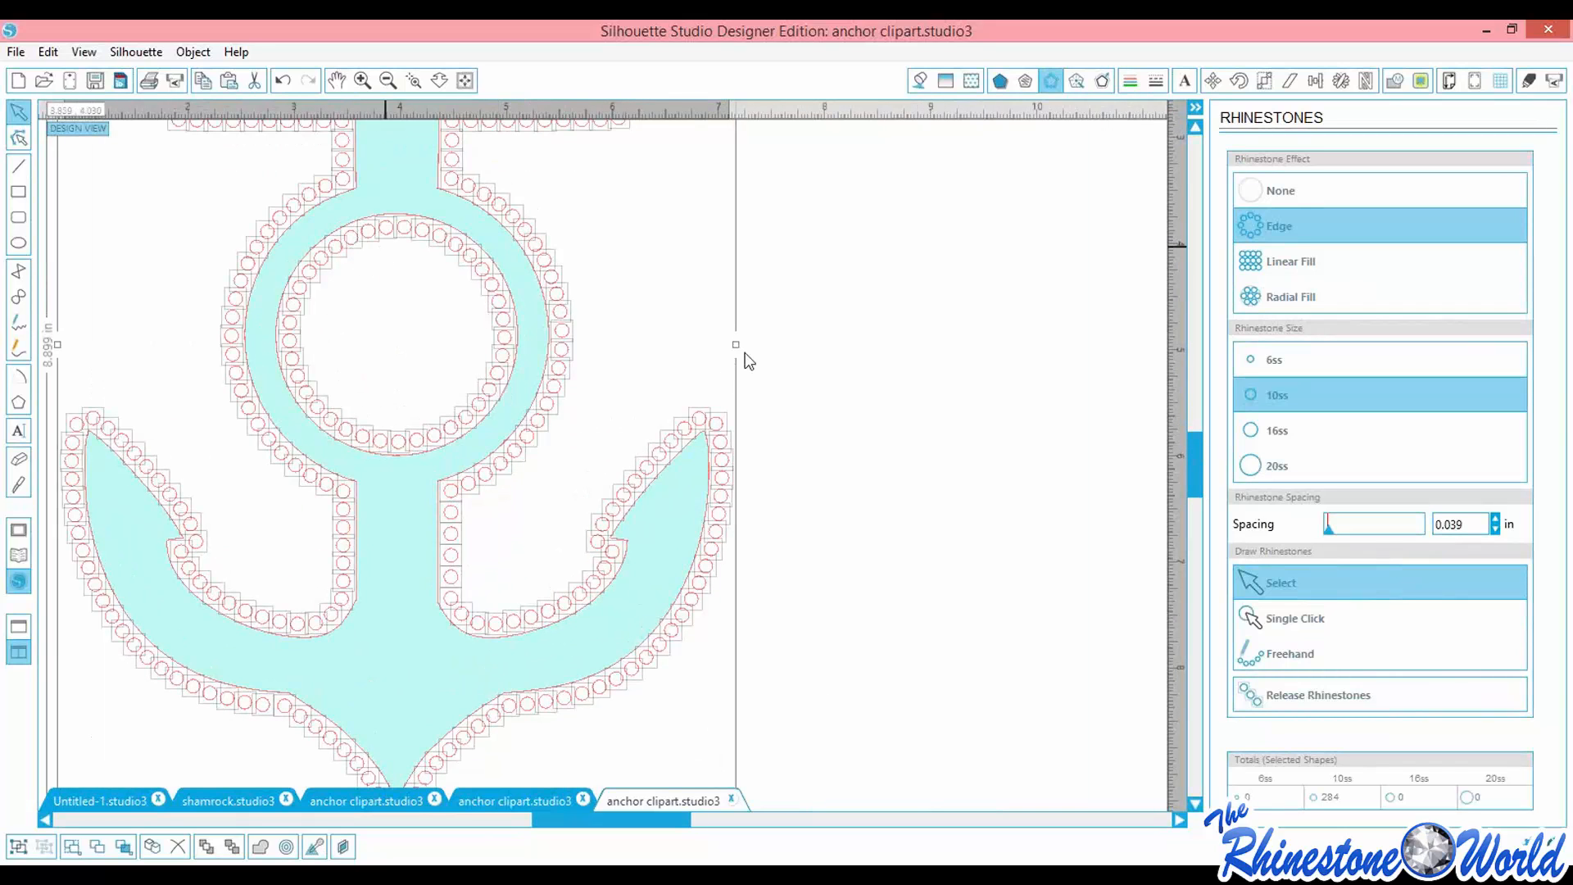
pyautogui.click(859, 322)
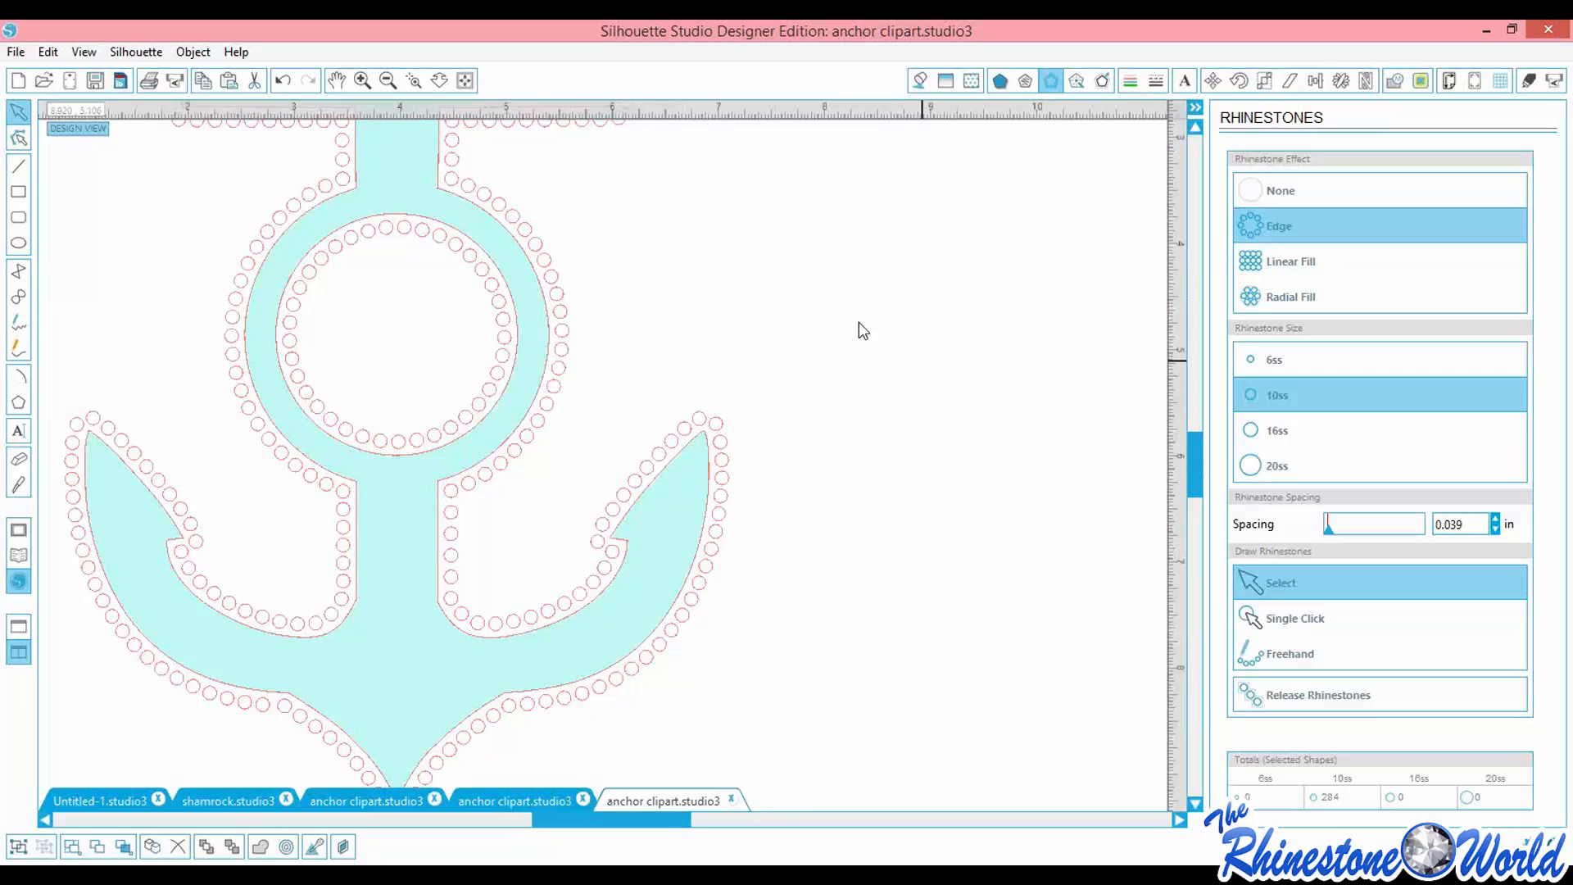
# Delete two neighbouring rhinestones from the top of the anchor's large inner ring
pyautogui.click(386, 232)
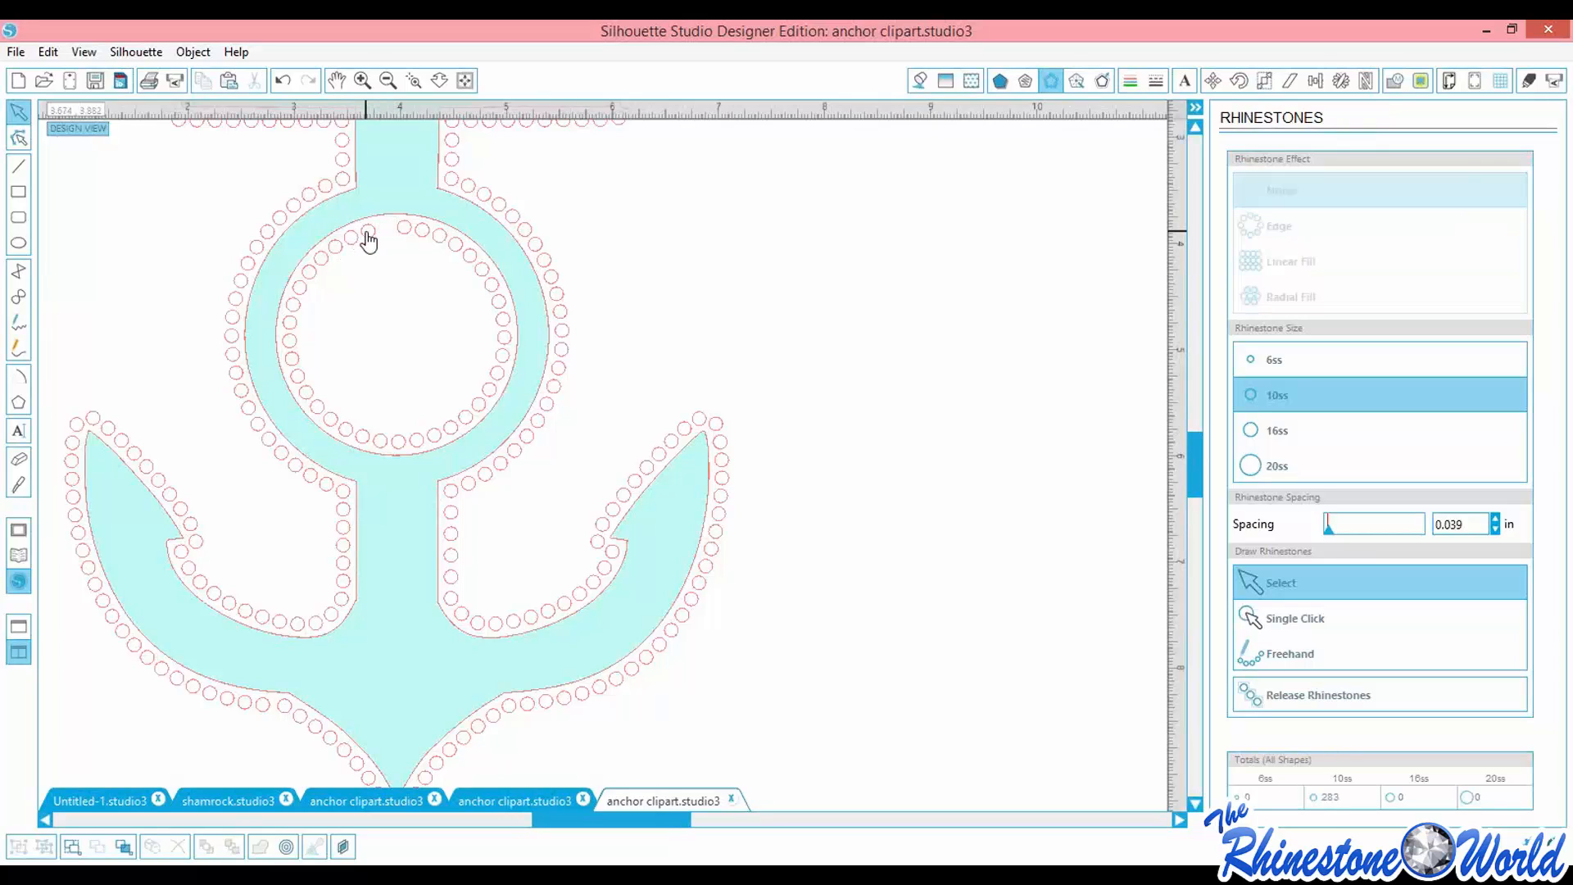
pyautogui.rightClick(368, 238)
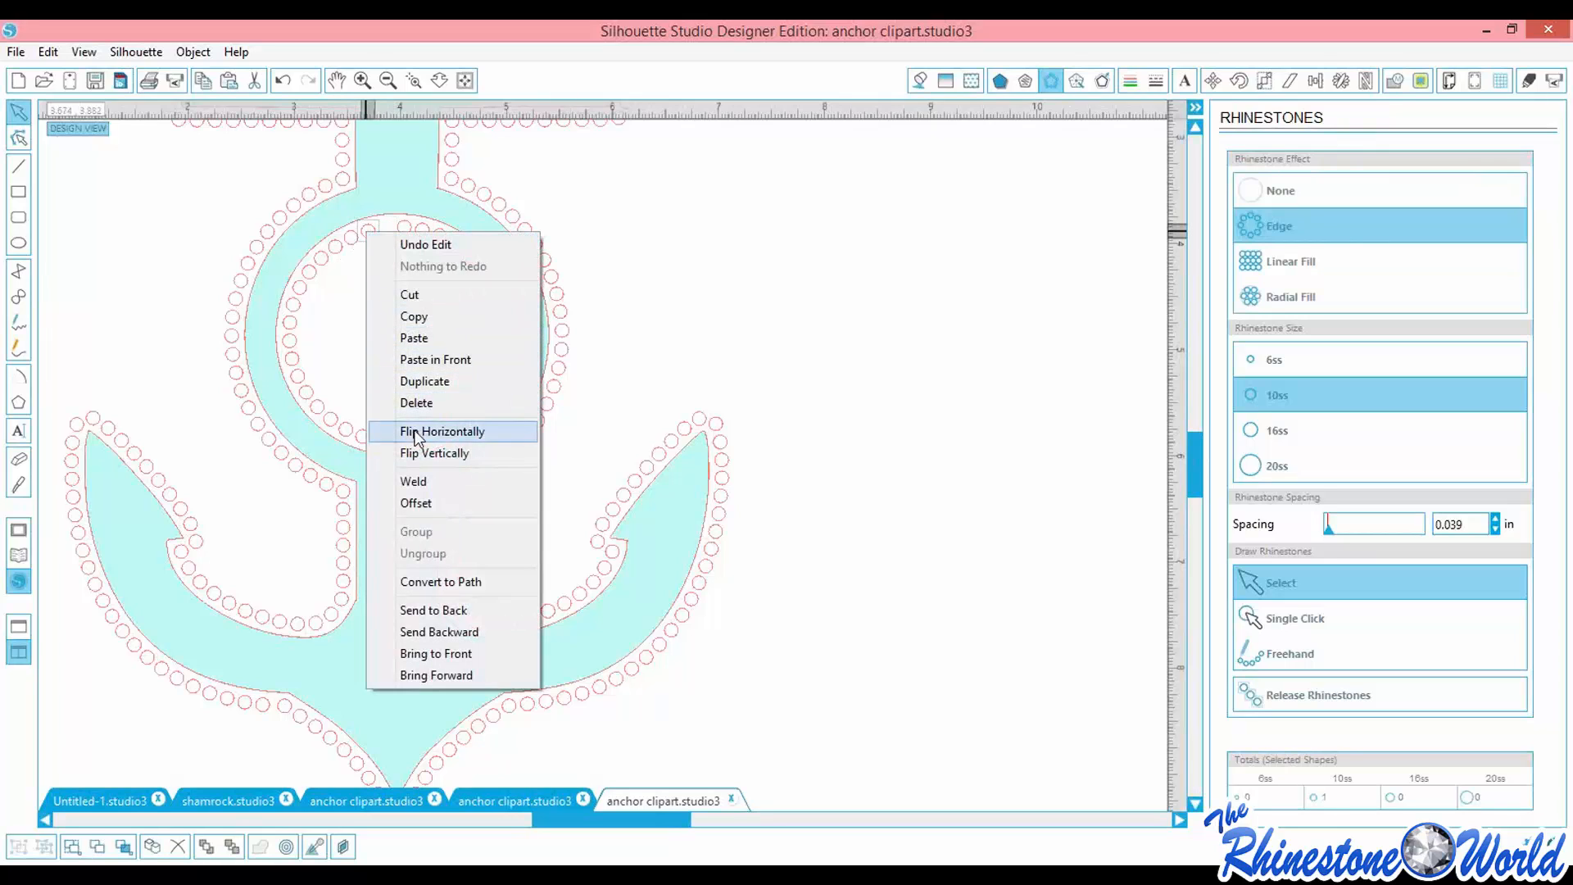
pyautogui.click(422, 401)
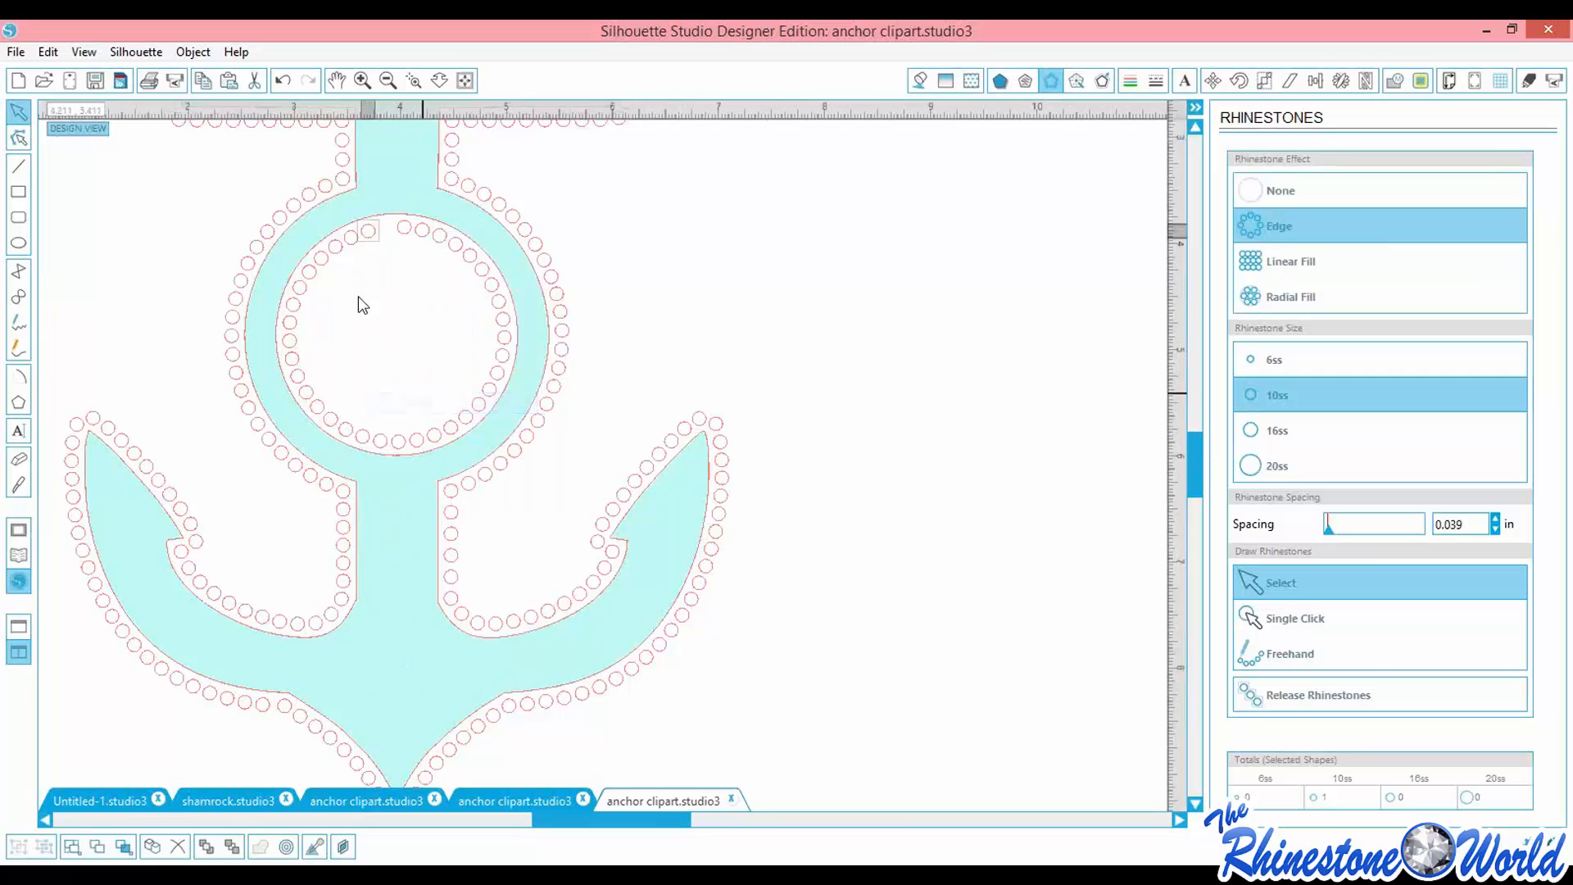
# Try selecting single rhinestones and two together along the upper-left part of the large inner ring
pyautogui.click(351, 240)
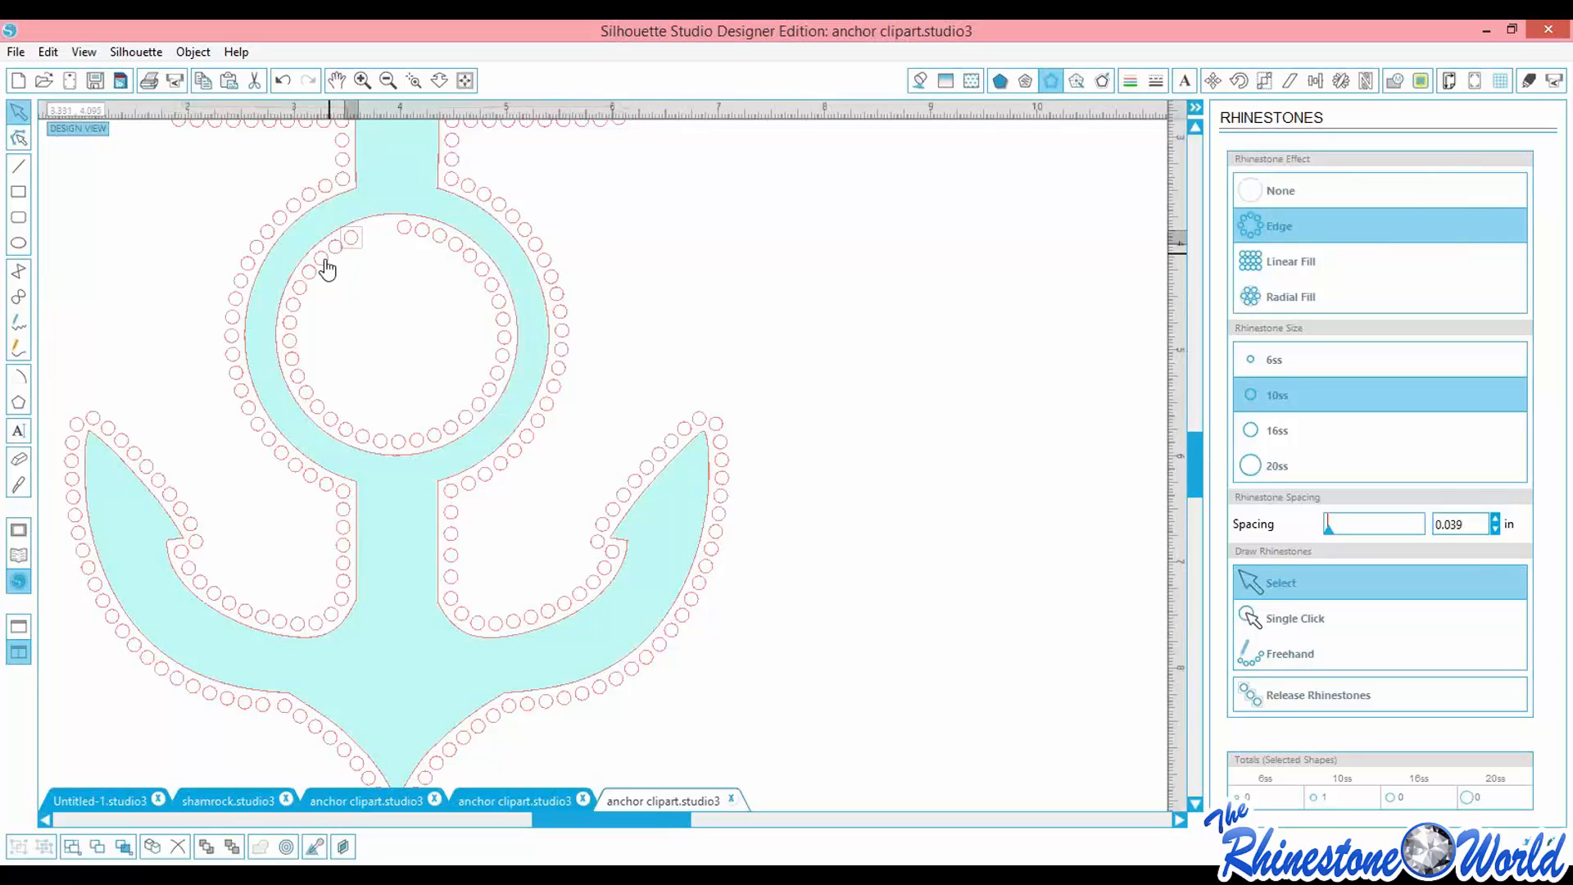
pyautogui.click(337, 249)
pyautogui.keyDown('shift'); pyautogui.click(322, 261); pyautogui.keyUp('shift')
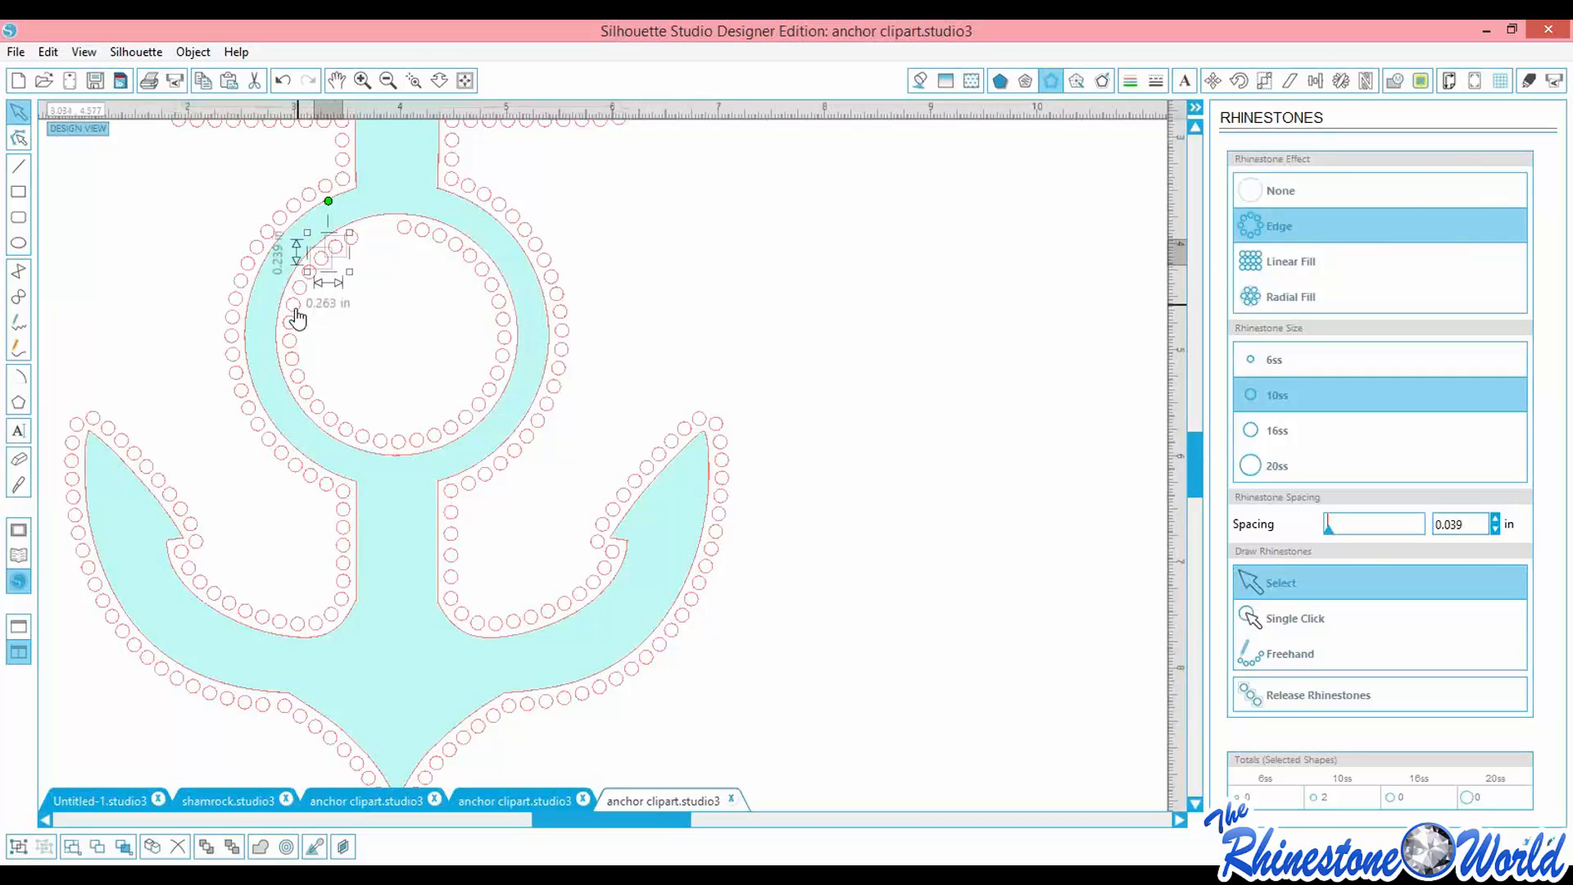
pyautogui.click(322, 260)
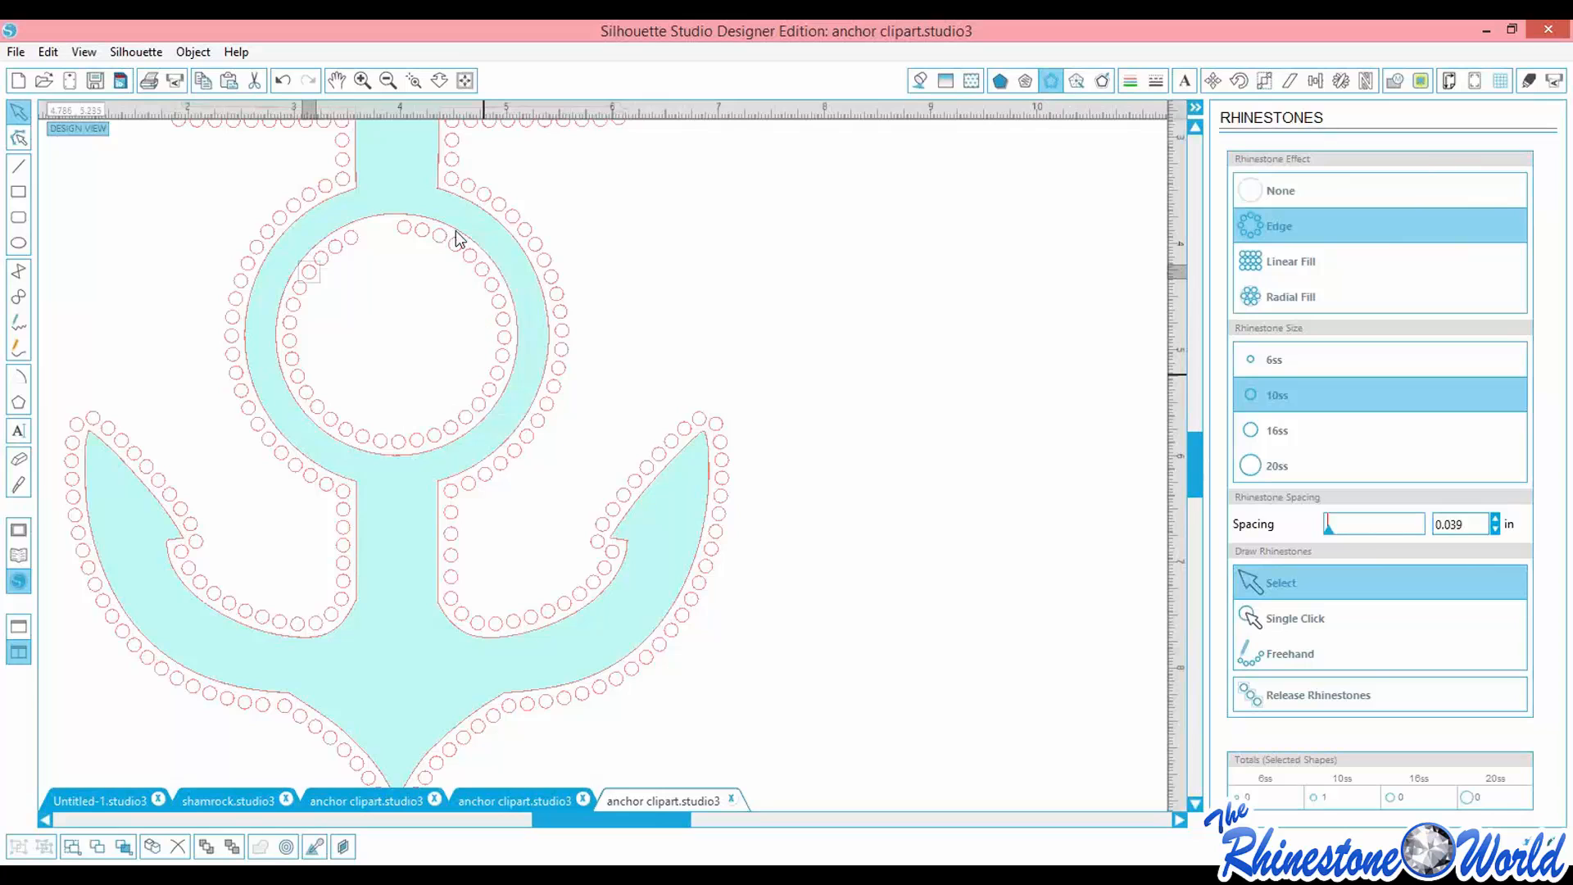
# Examine the General and Display preferences and switch to the design page settings
pyautogui.click(388, 81)
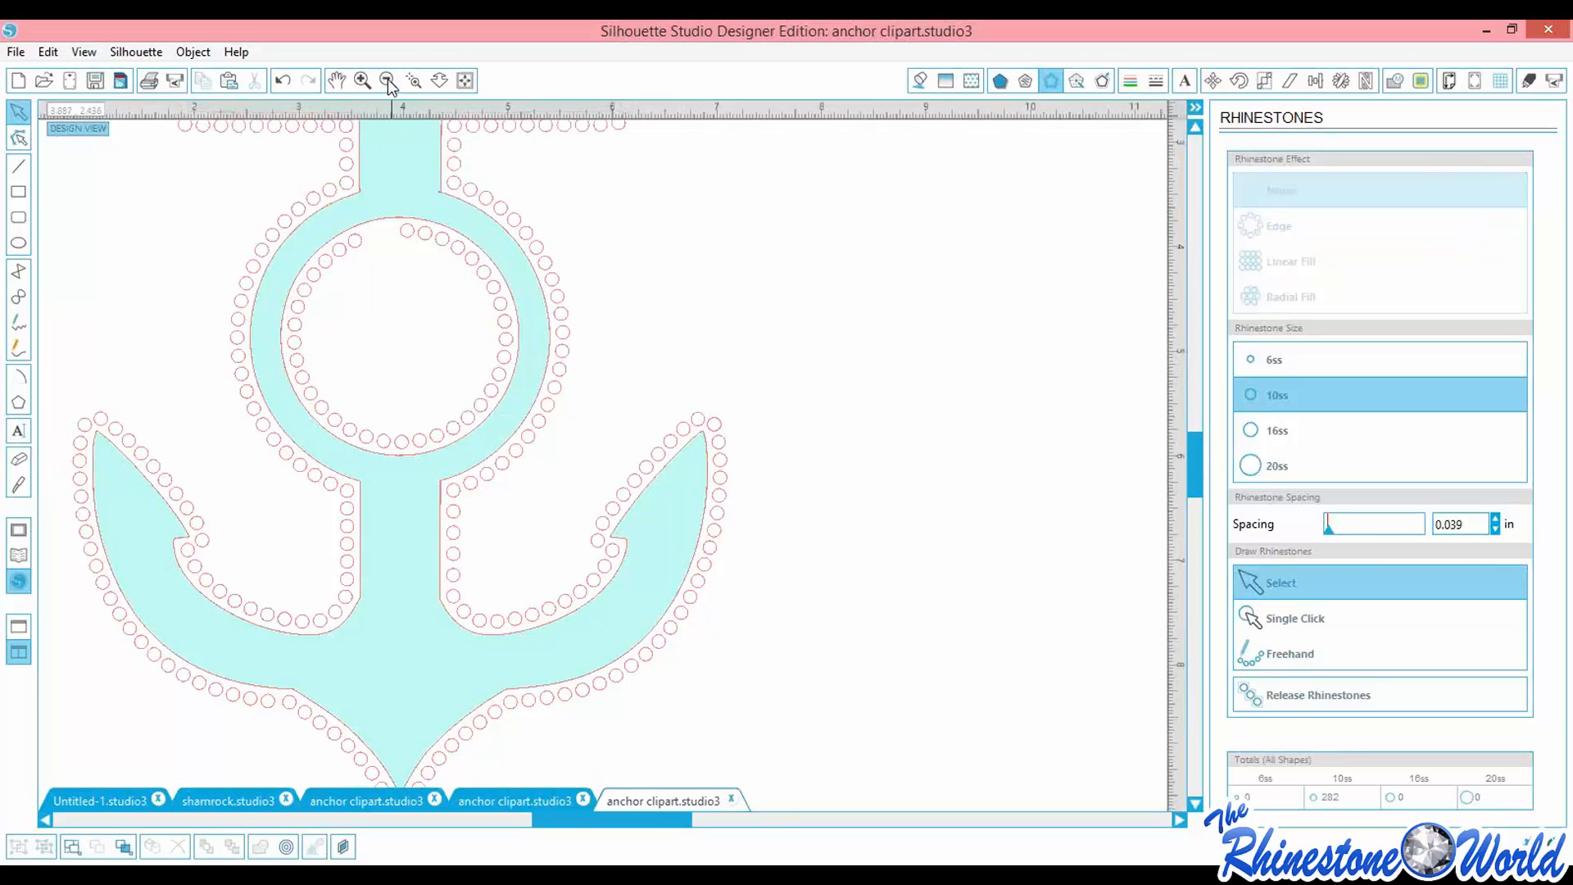
pyautogui.click(388, 80)
pyautogui.click(387, 80)
pyautogui.click(388, 80)
pyautogui.click(388, 81)
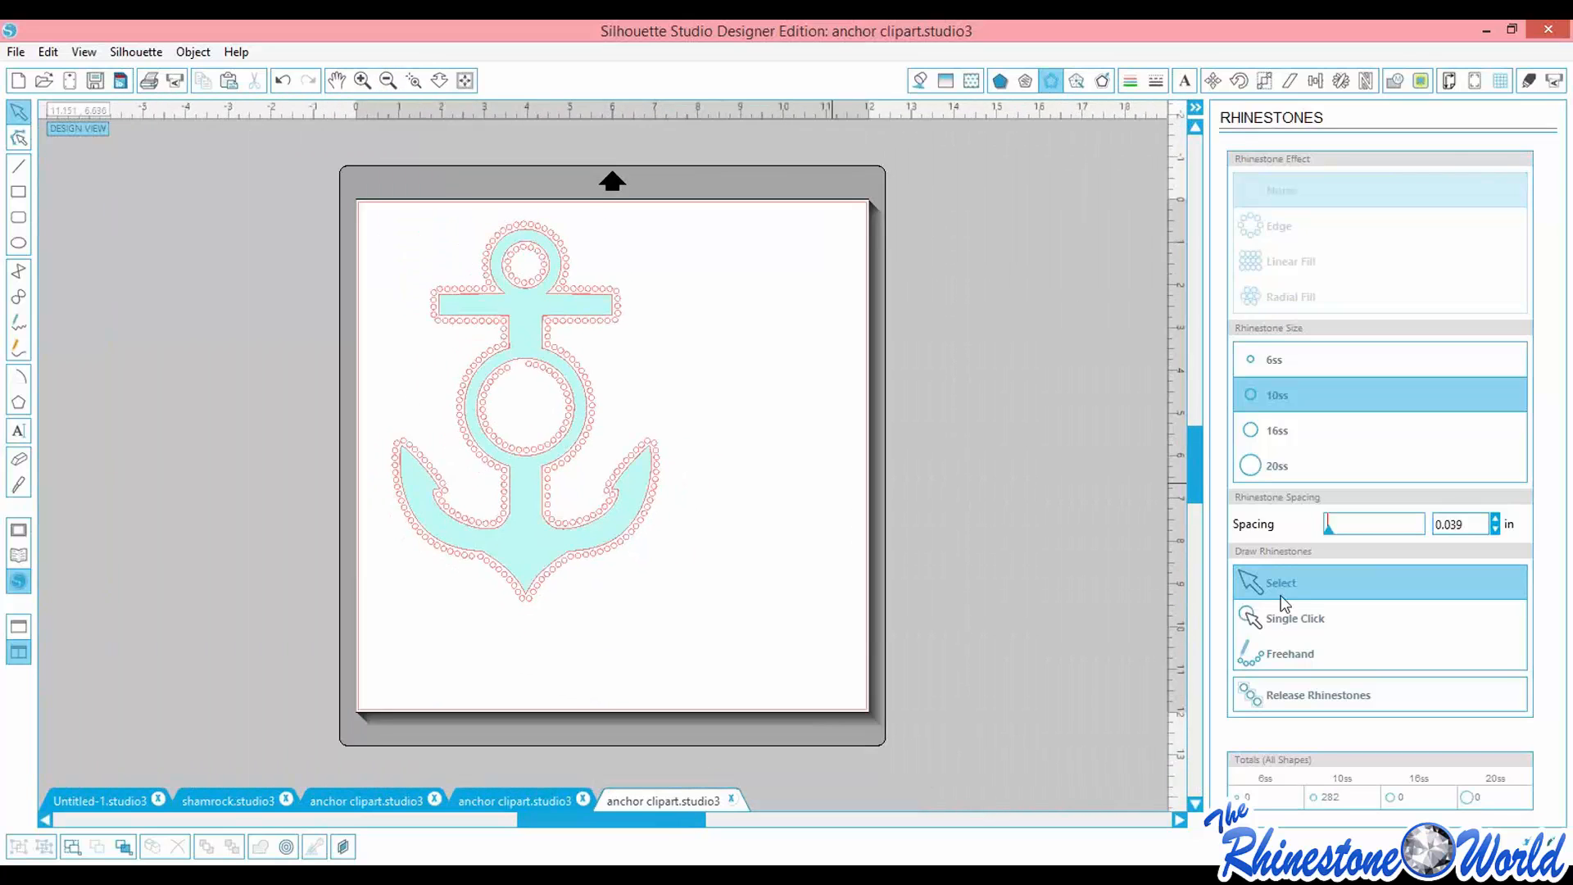
pyautogui.scroll(-2, 893, 498)
pyautogui.click(1526, 845)
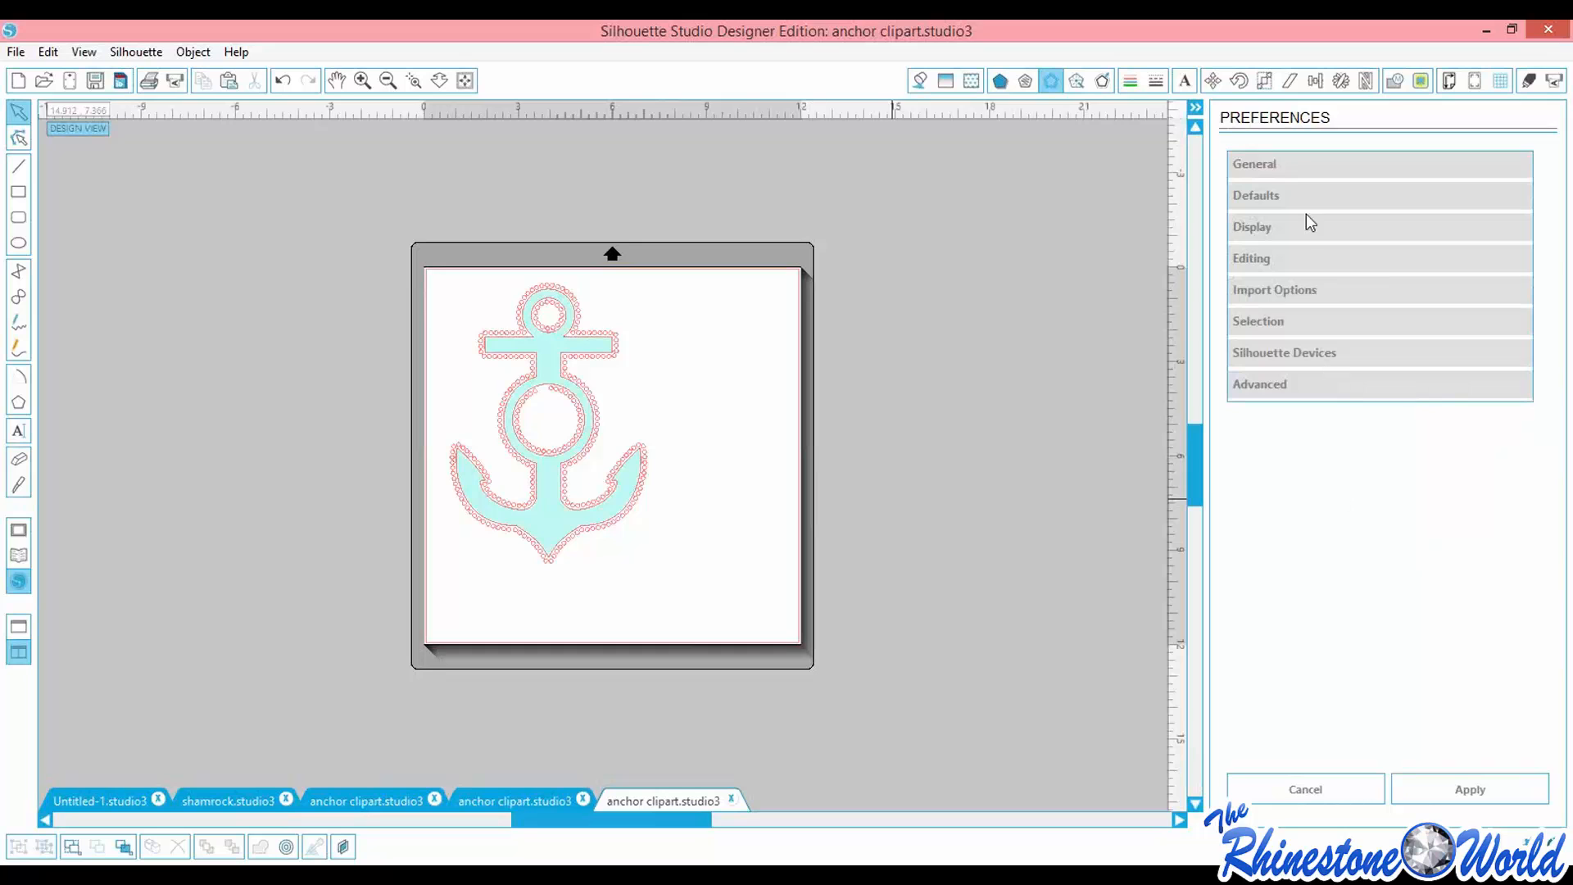
pyautogui.click(1242, 164)
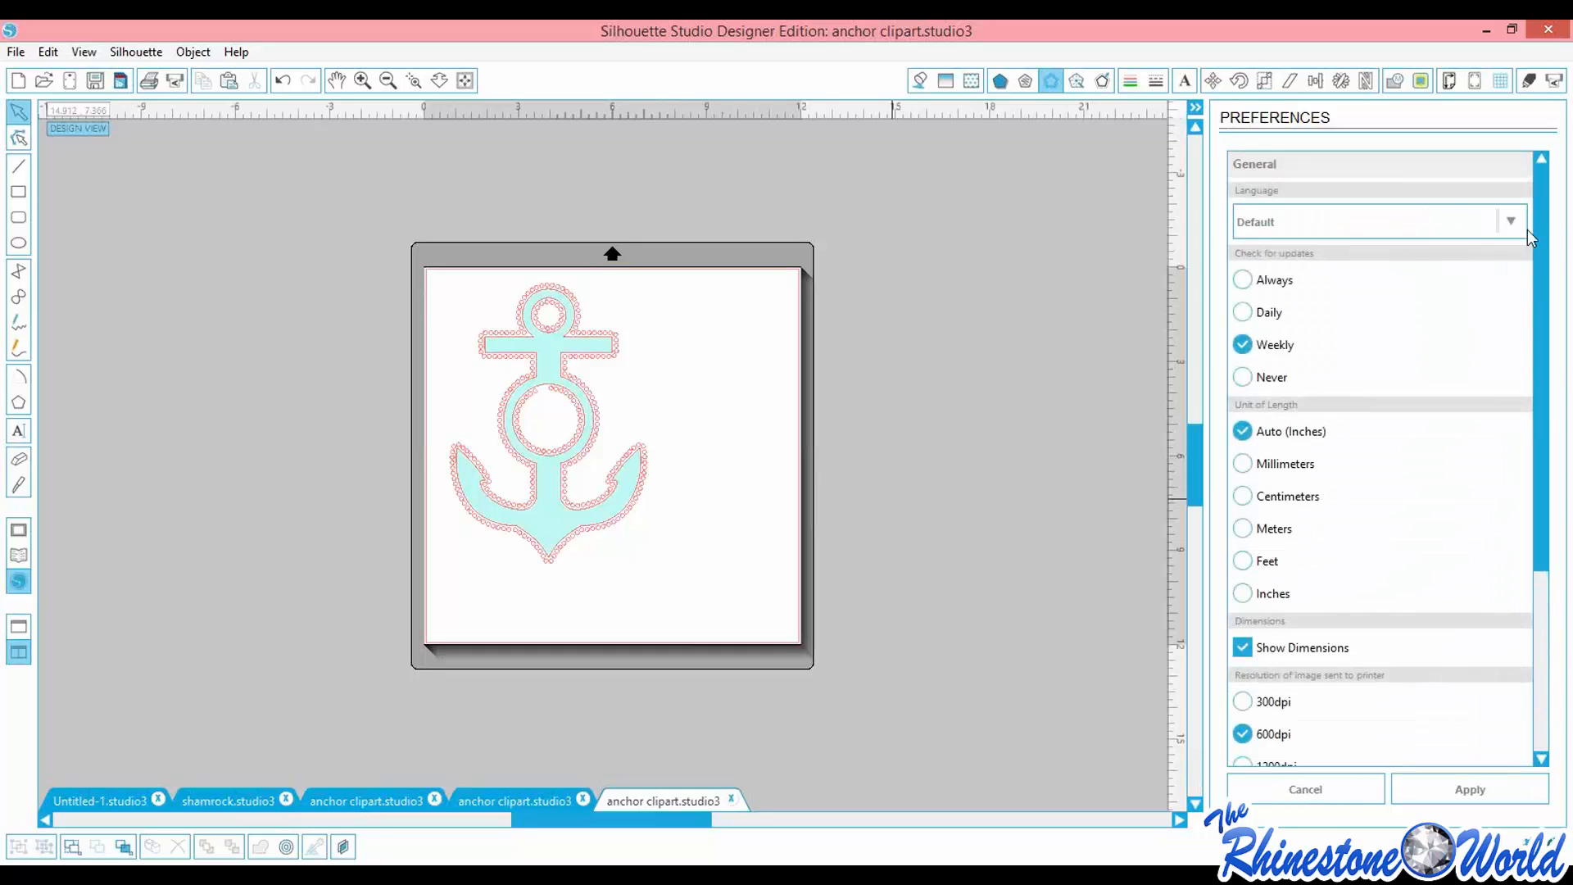
pyautogui.moveTo(1543, 233); pyautogui.dragTo(1541, 426)
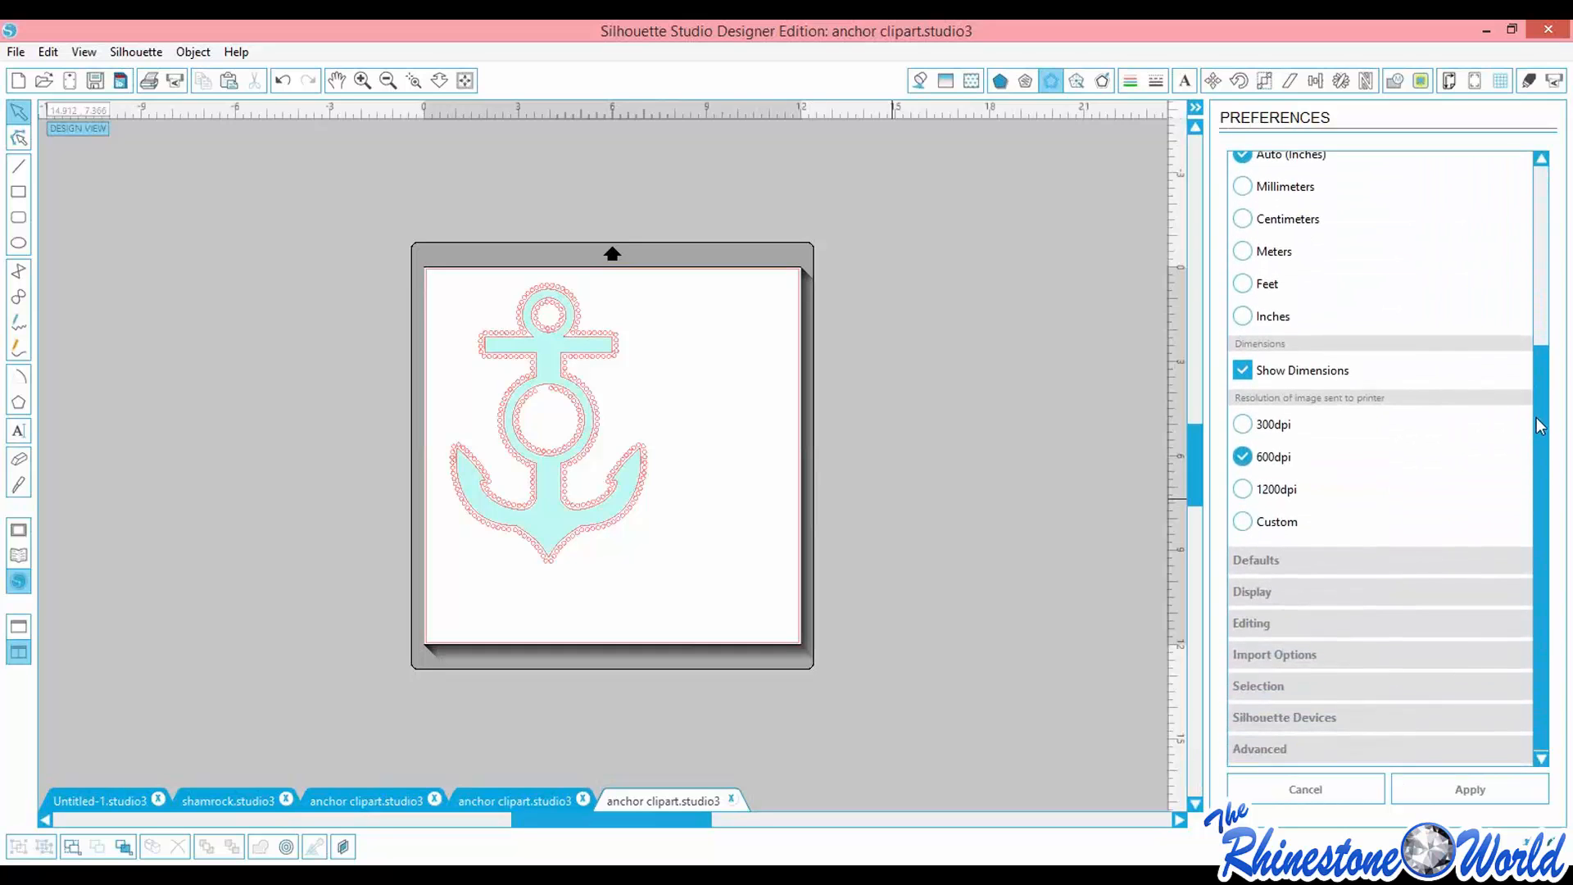
pyautogui.click(1247, 590)
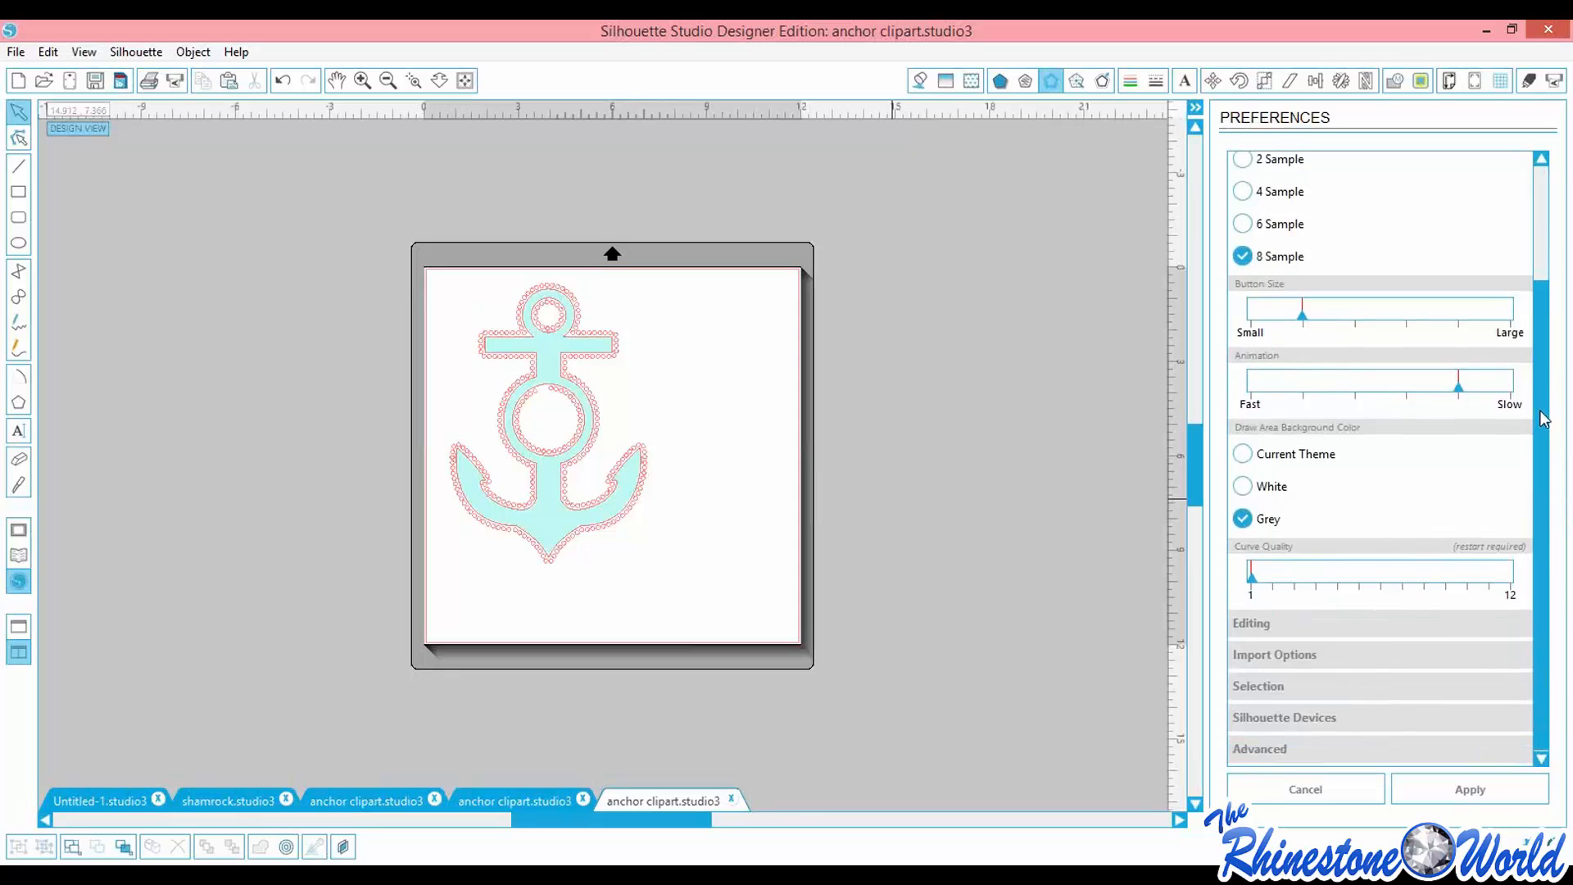
pyautogui.moveTo(1544, 394); pyautogui.dragTo(1544, 212)
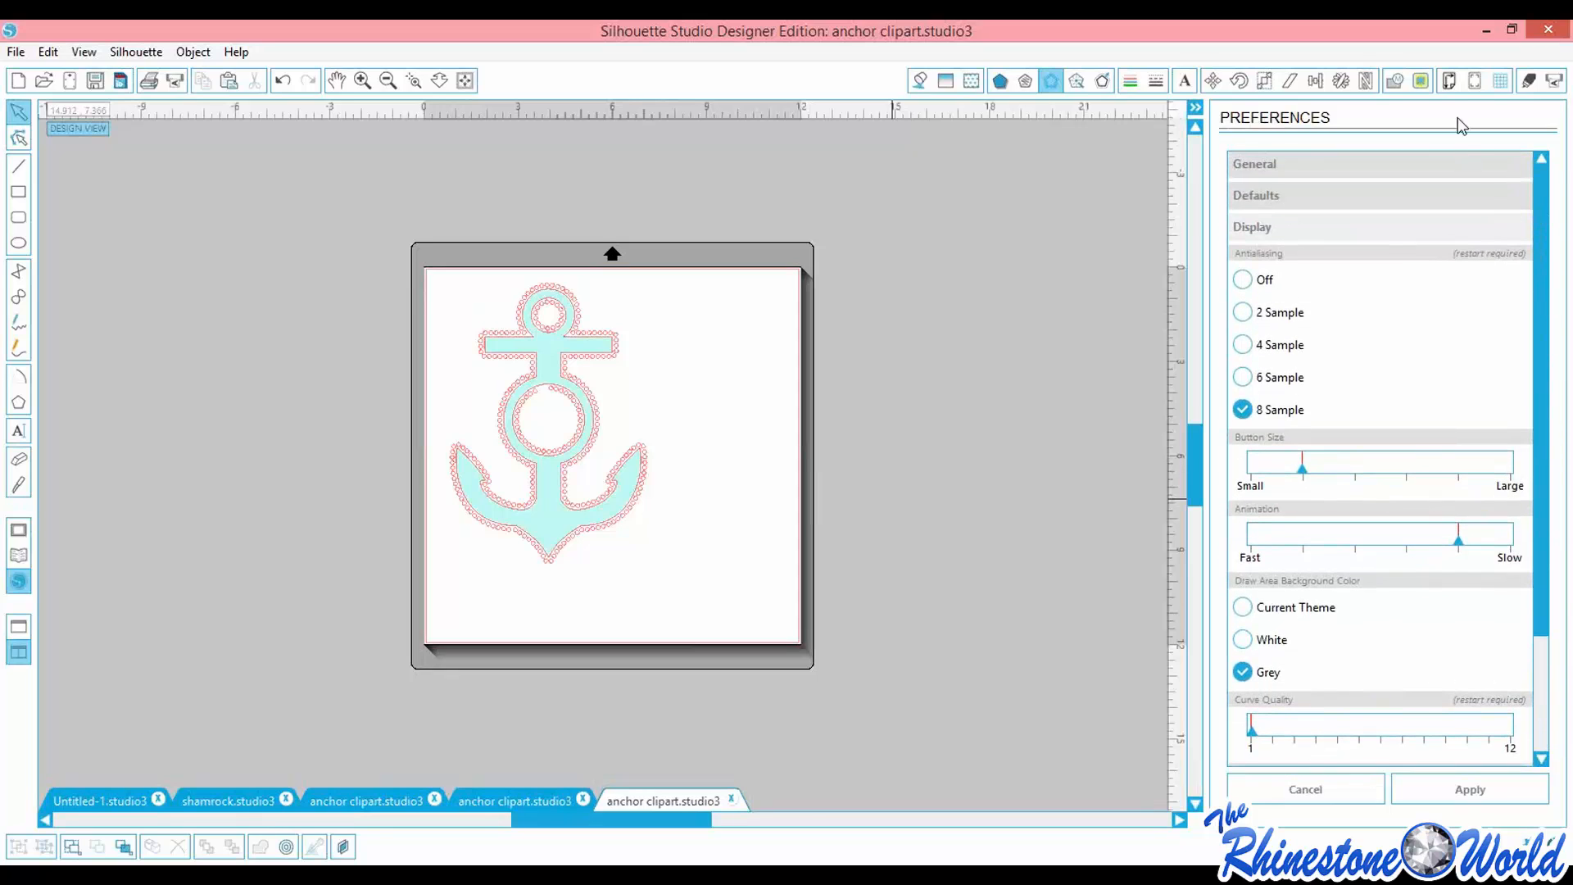
pyautogui.click(1449, 80)
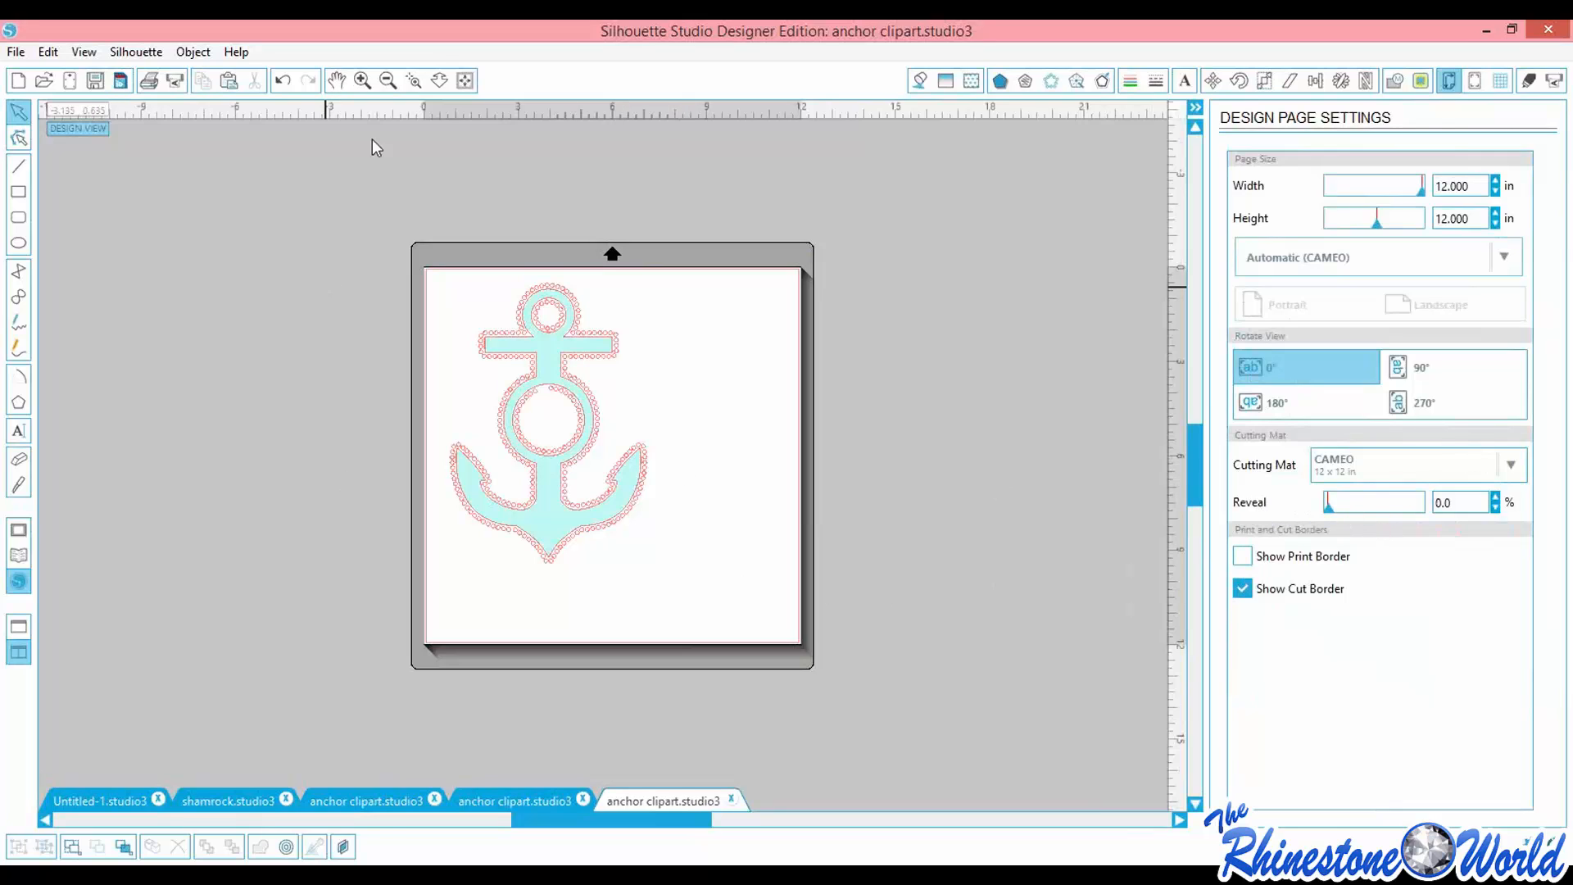
# Move the anchor shape away from its rhinestone outline and undo the move
pyautogui.click(362, 80)
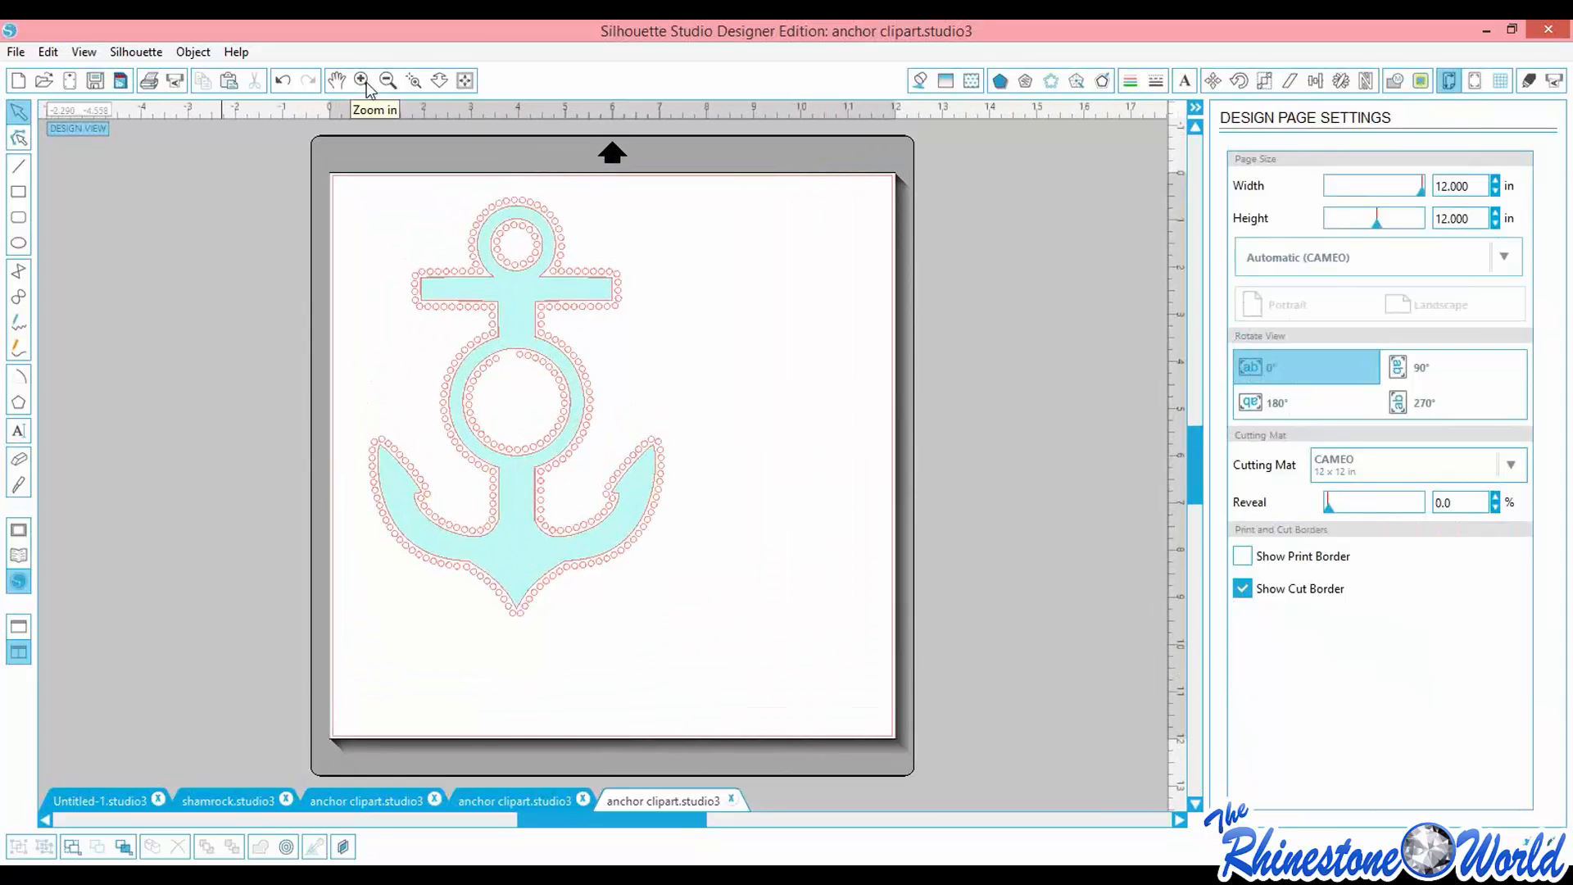
pyautogui.moveTo(491, 284); pyautogui.dragTo(458, 260)
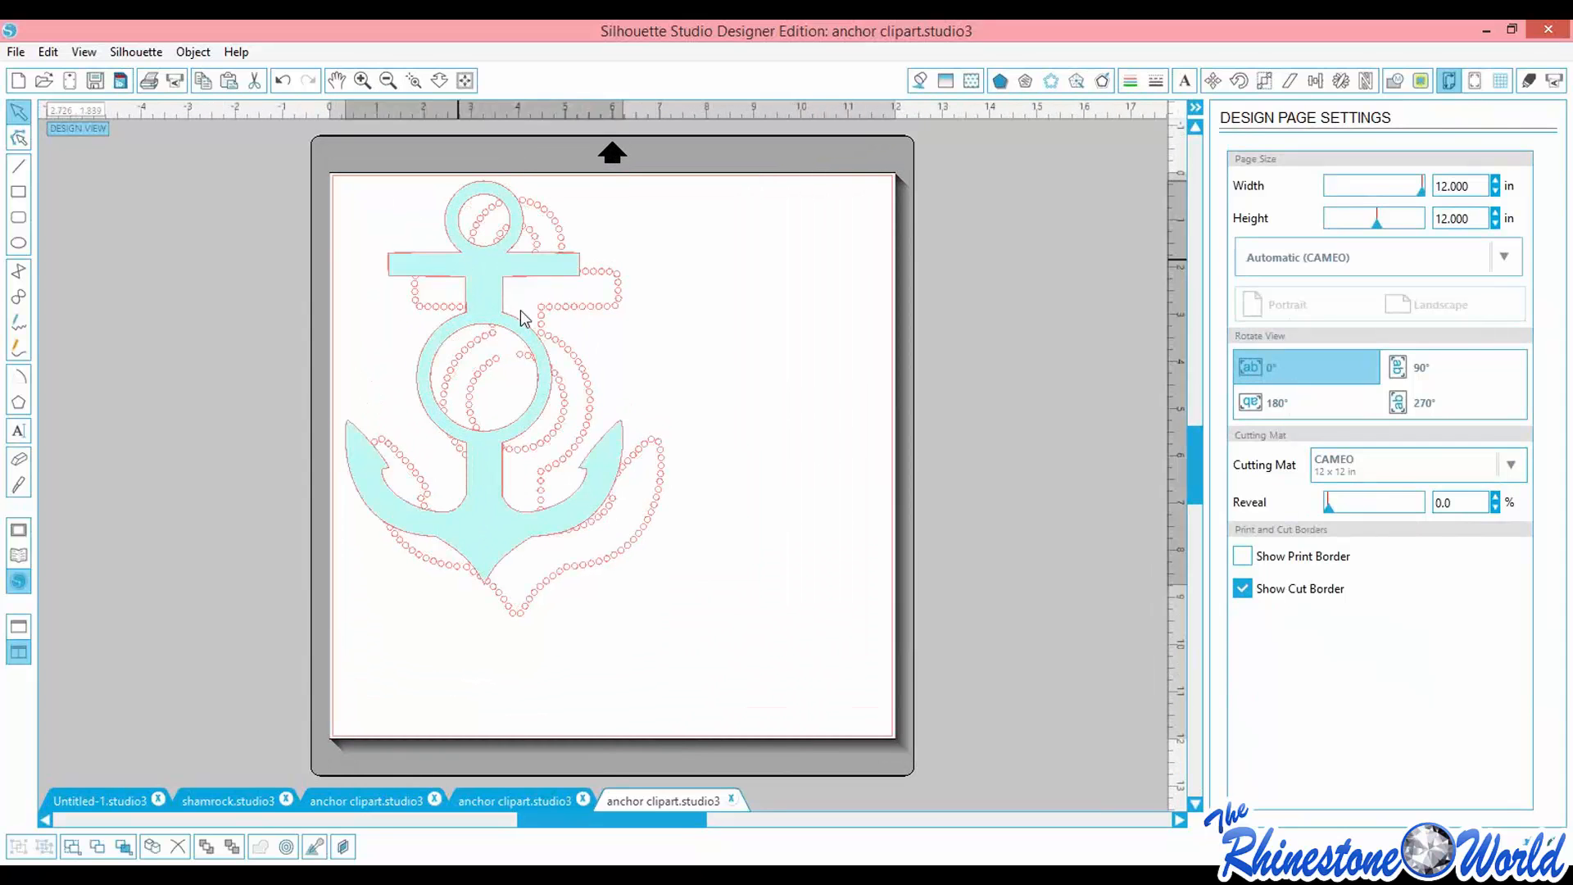
pyautogui.click(521, 310)
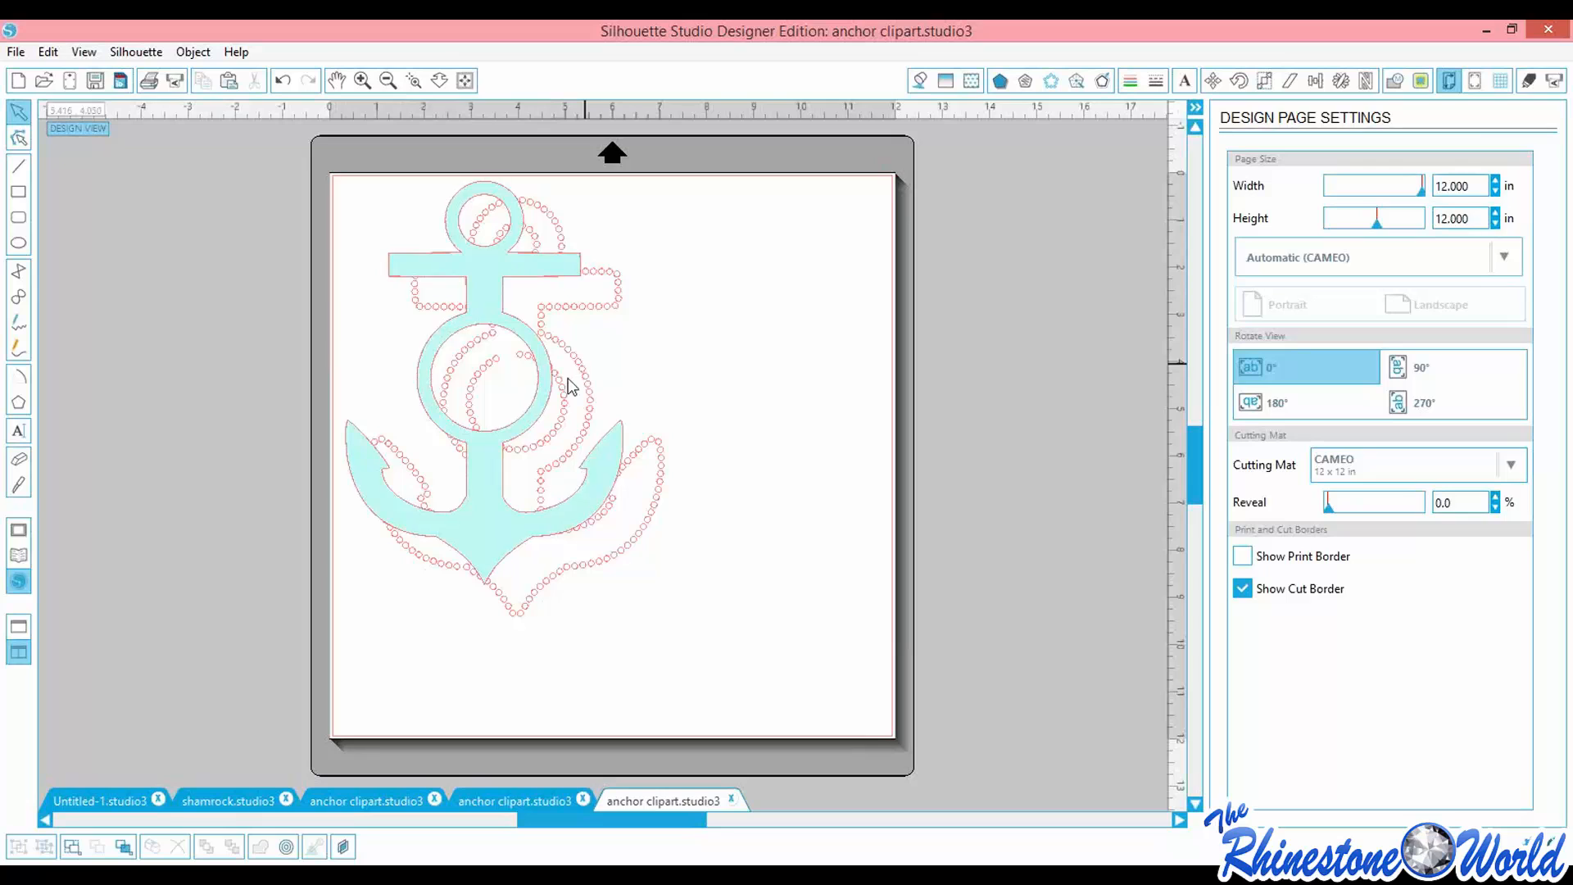
pyautogui.hotkey('ctrl', 'z')
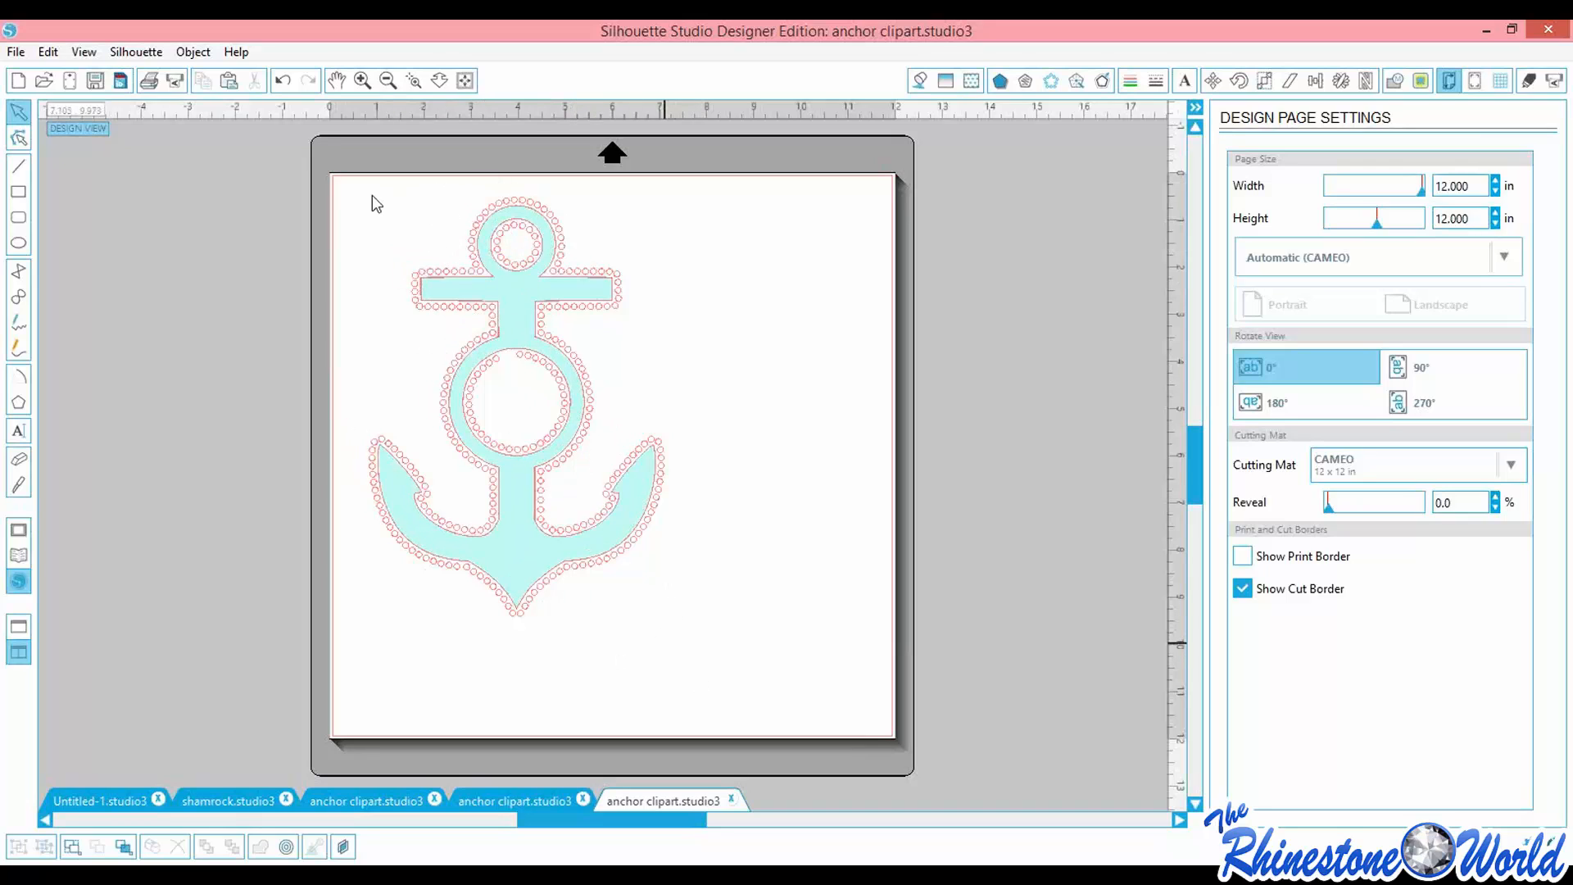
# Group the anchor together with all of its rhinestones and deselect the group
pyautogui.hotkey('ctrl', 'a')
pyautogui.click(193, 52)
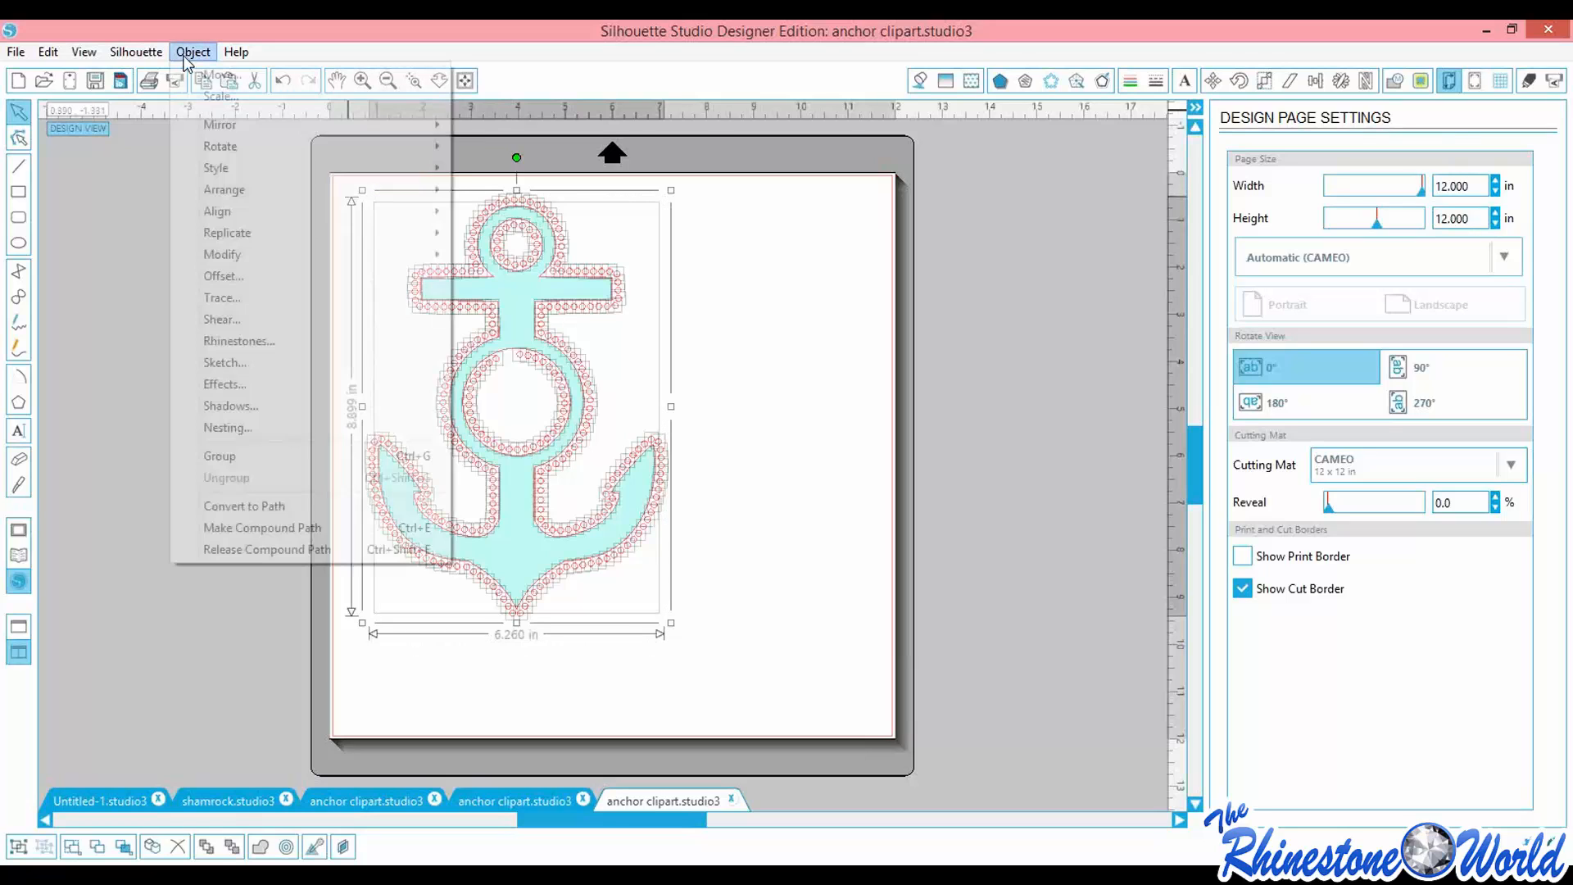
pyautogui.click(269, 459)
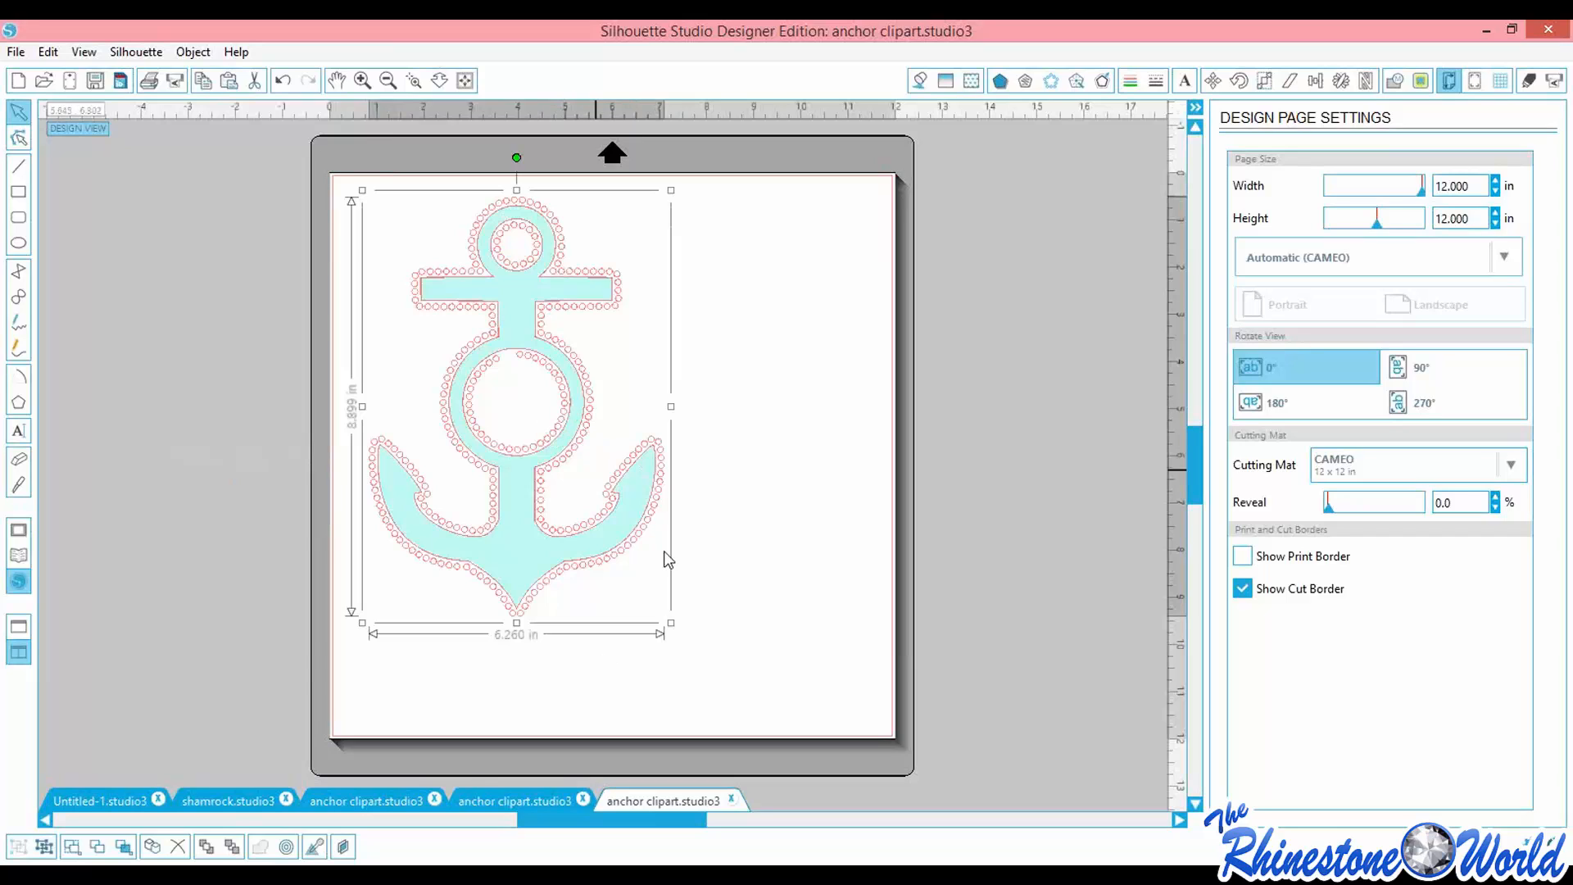
pyautogui.click(789, 495)
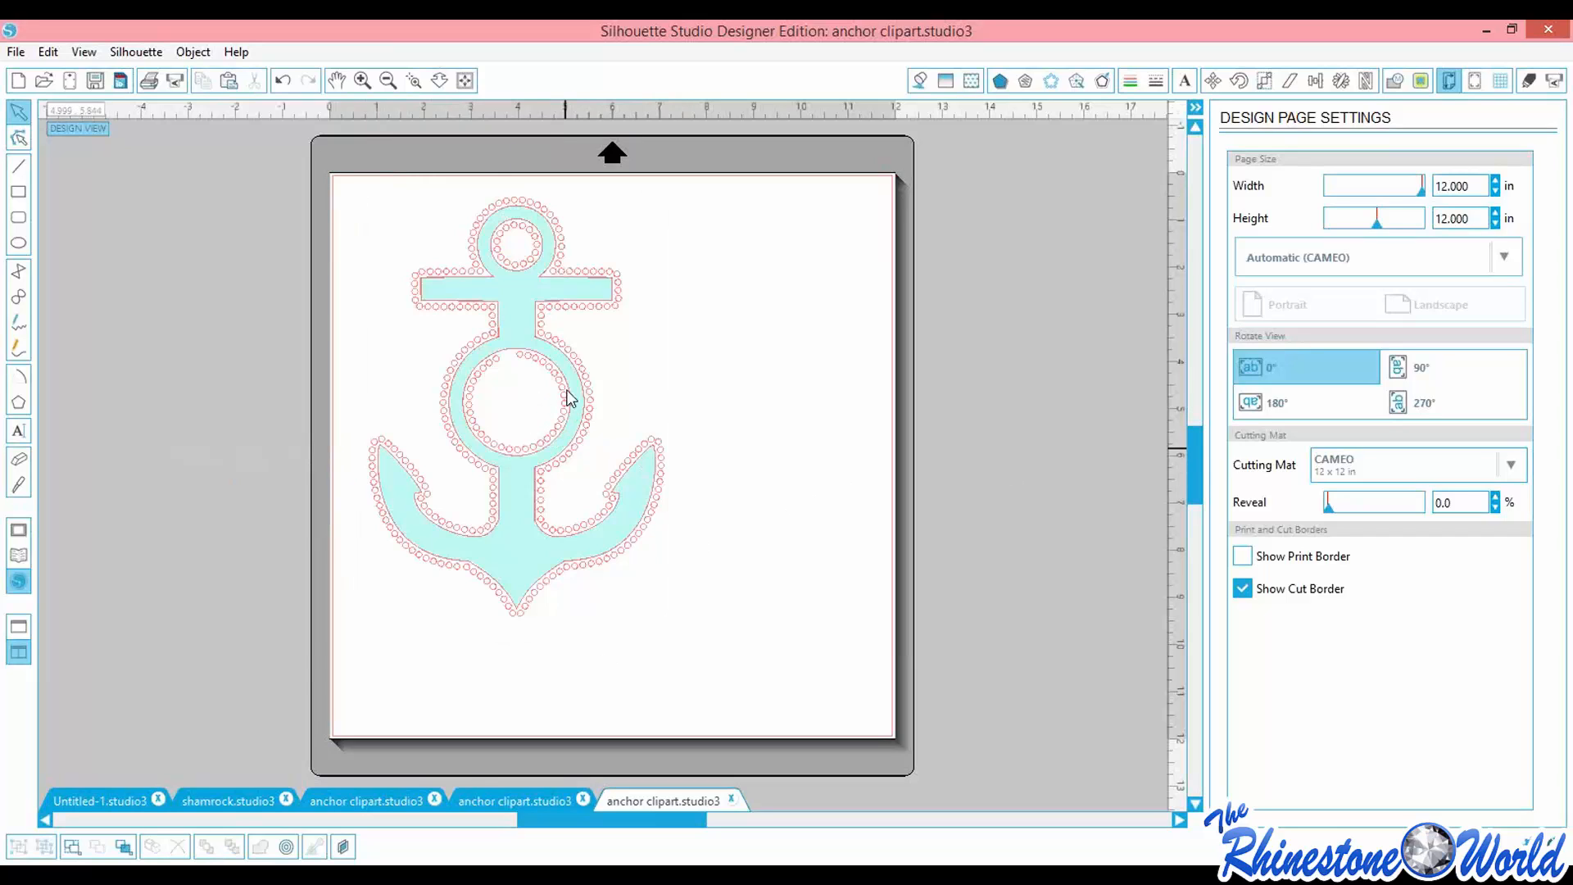
# Scale the grouped anchor down to about 3.72 in wide by 5.29 in high and place it in the page's upper-left corner
pyautogui.click(518, 385)
pyautogui.moveTo(530, 303); pyautogui.dragTo(442, 279)
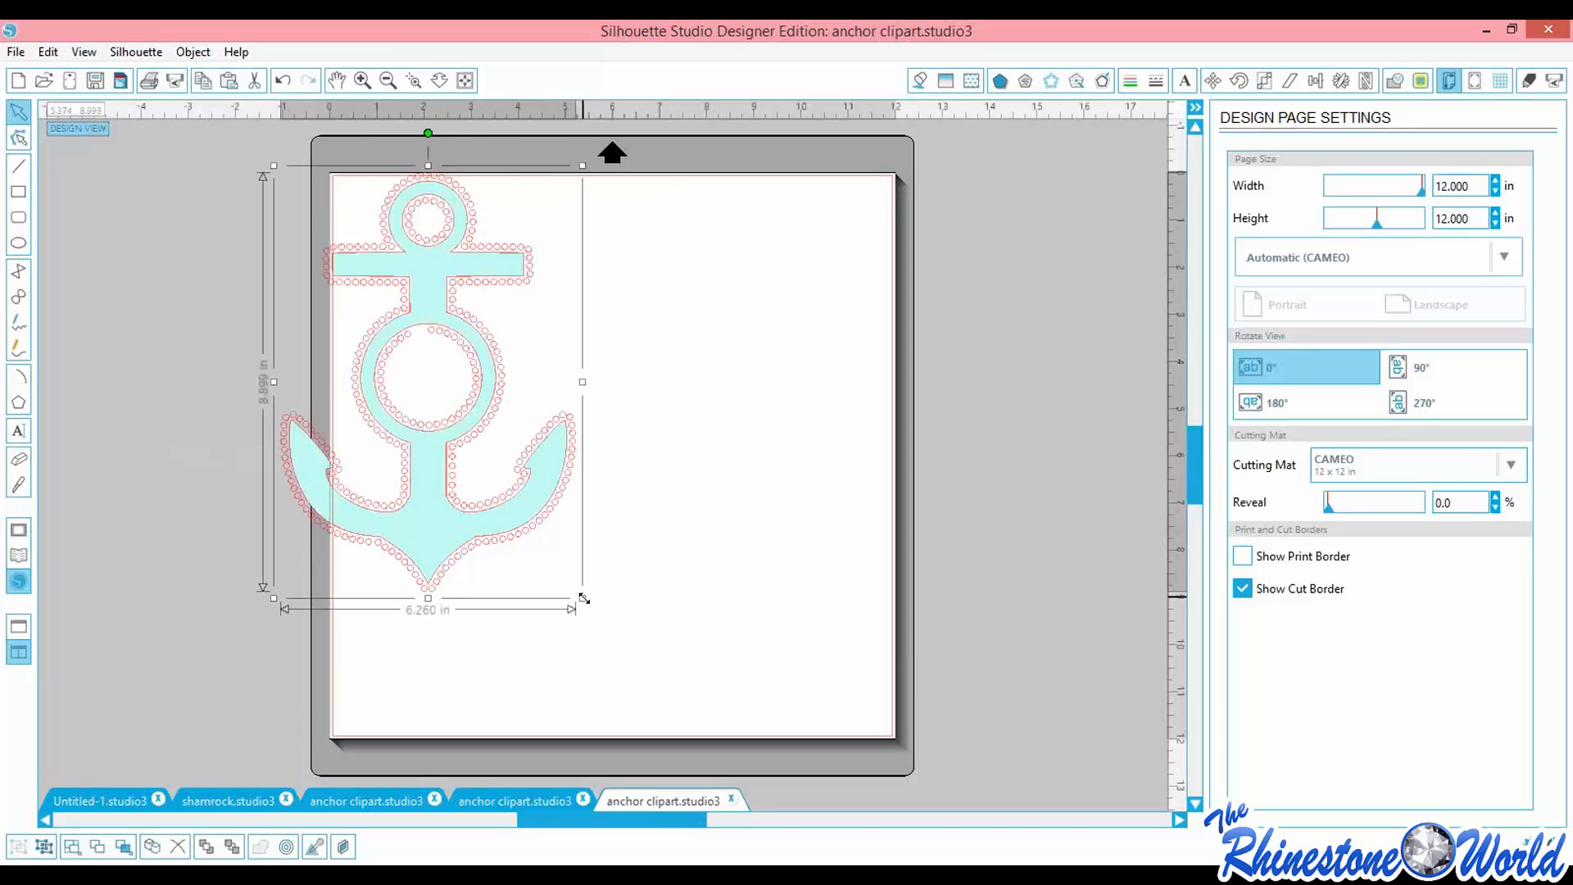
pyautogui.moveTo(482, 512); pyautogui.dragTo(440, 440)
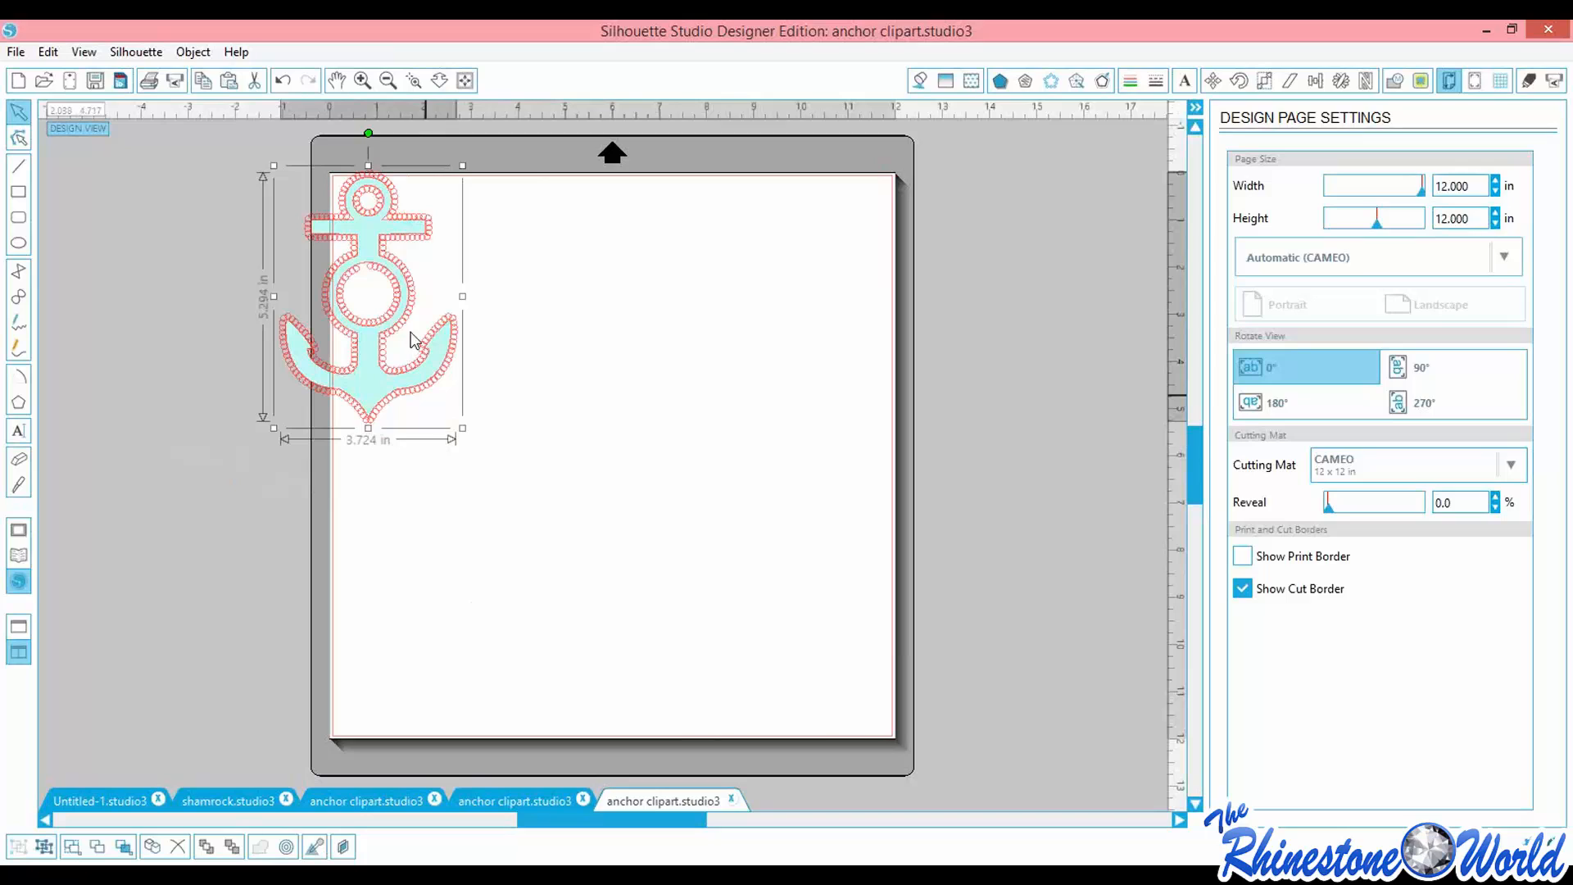
pyautogui.moveTo(404, 326); pyautogui.dragTo(495, 347)
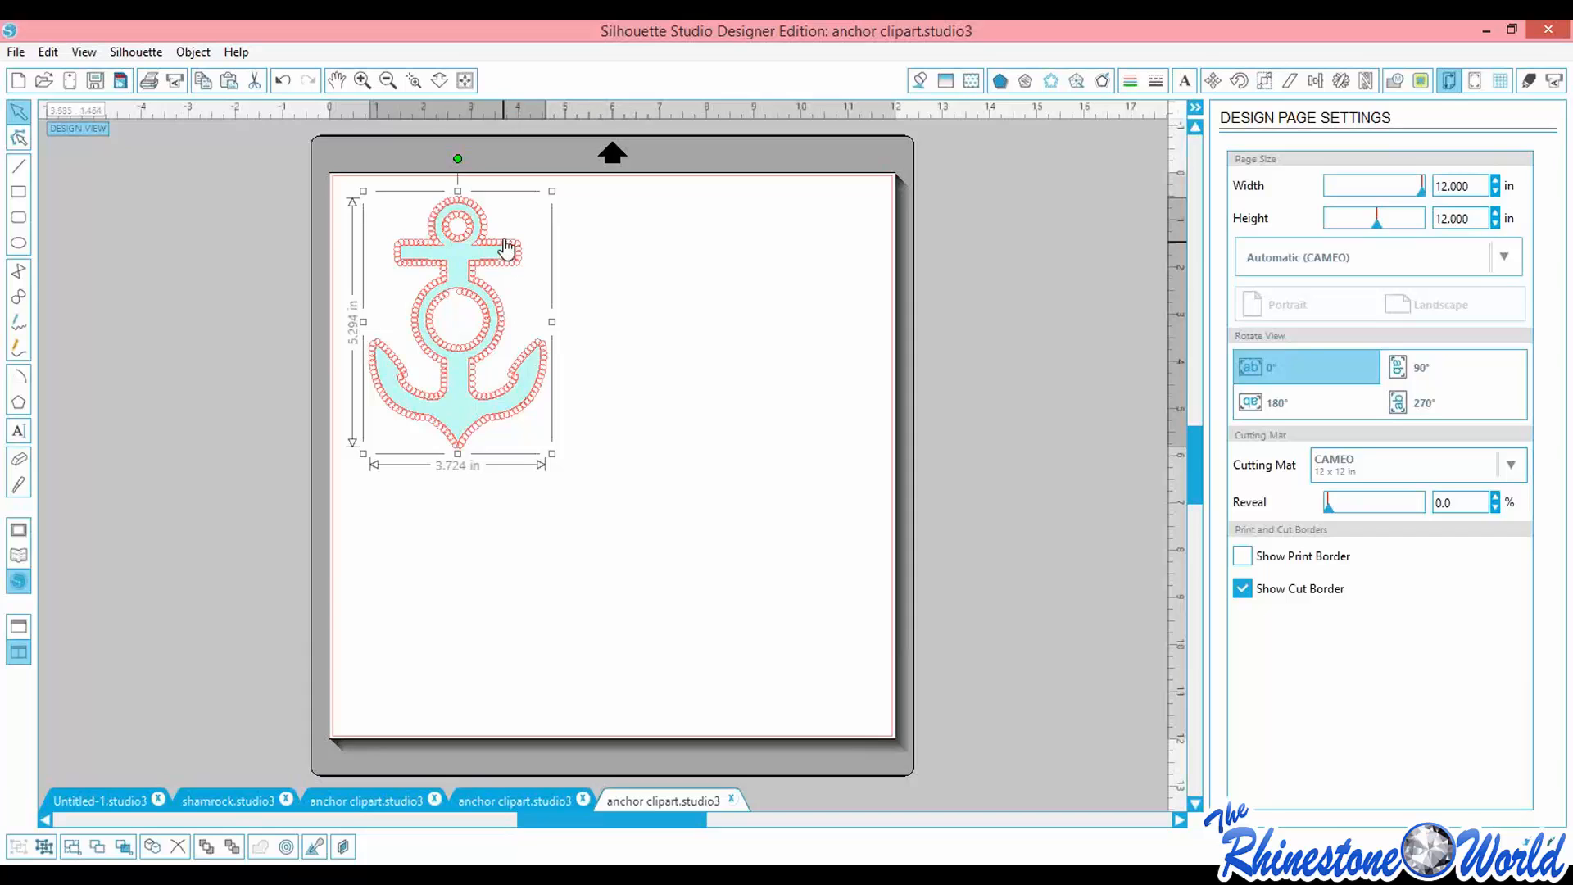
pyautogui.moveTo(484, 245); pyautogui.dragTo(465, 241)
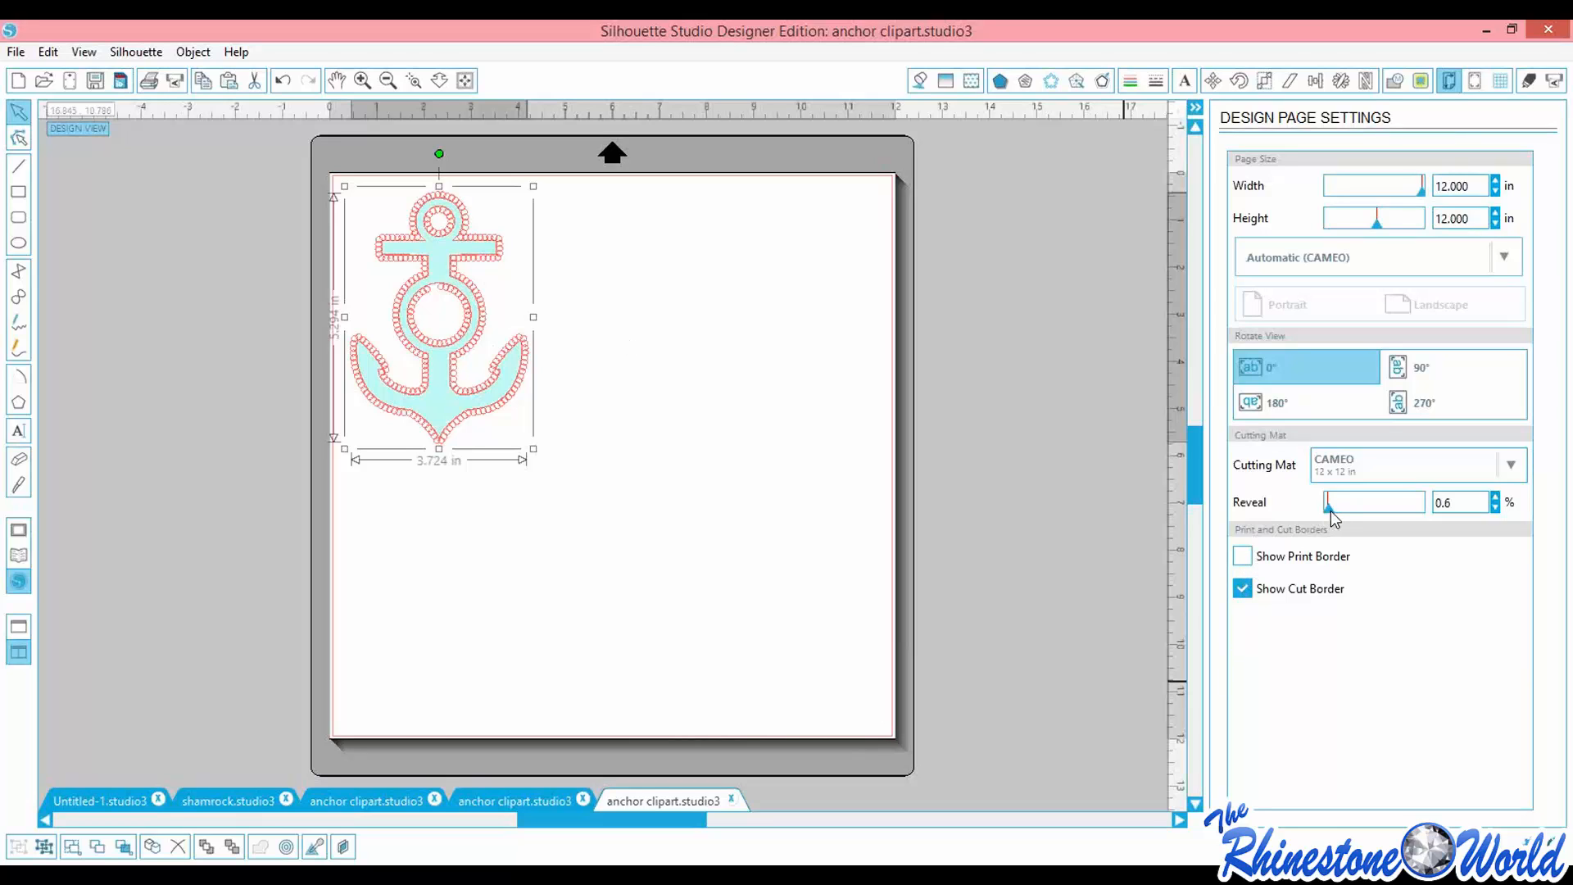
# Set the cutting mat reveal to 41.8% so the mat grid shows behind the anchor
pyautogui.moveTo(1331, 510); pyautogui.dragTo(1364, 508)
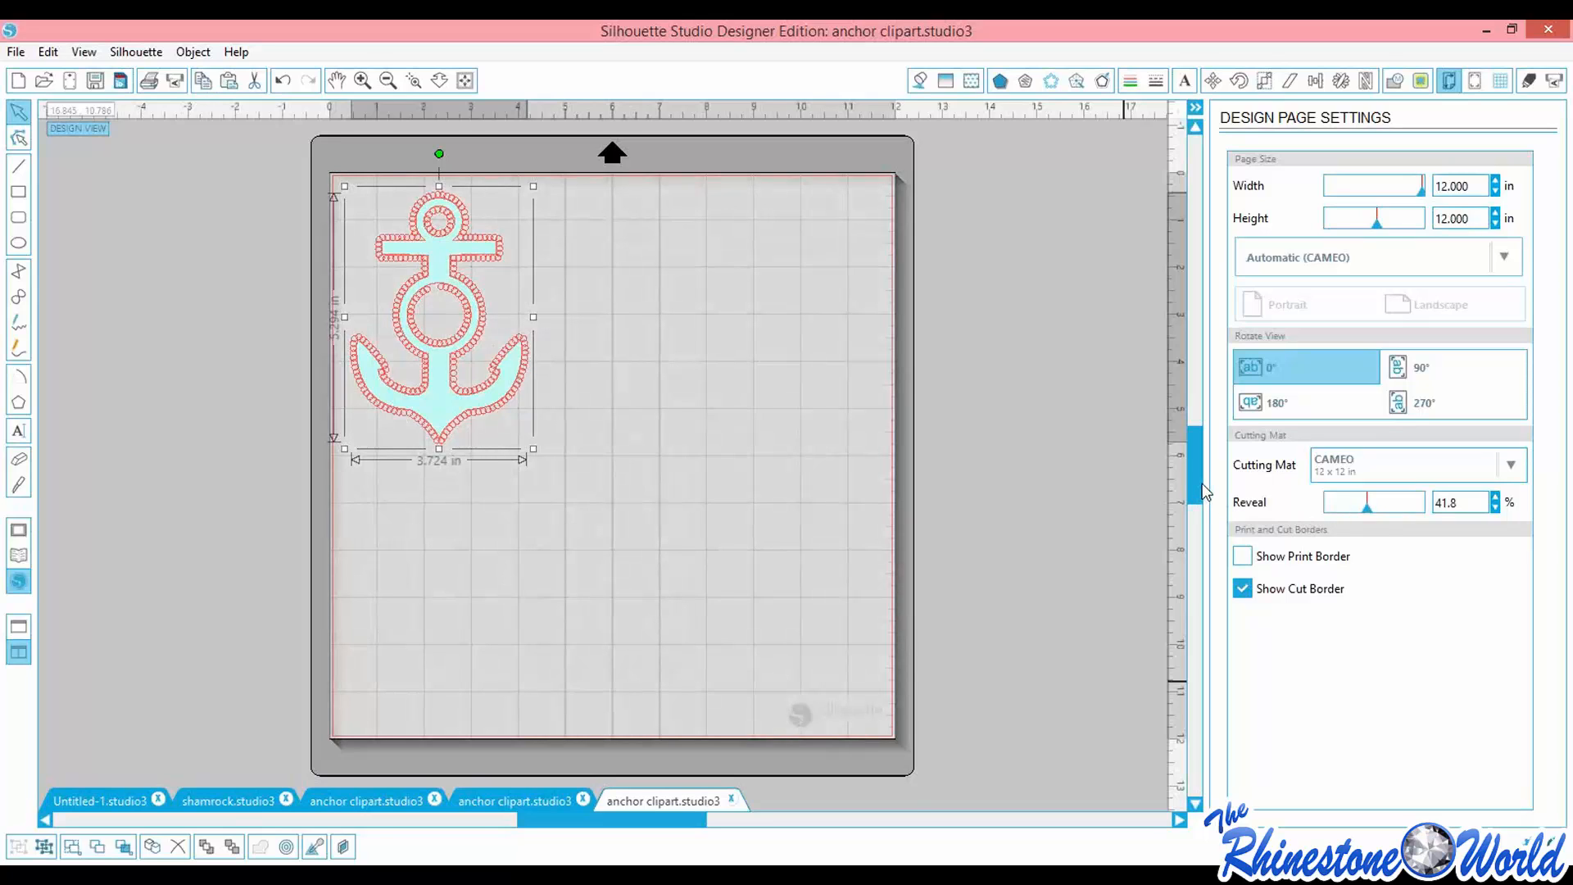
pyautogui.scroll(1, 1204, 492)
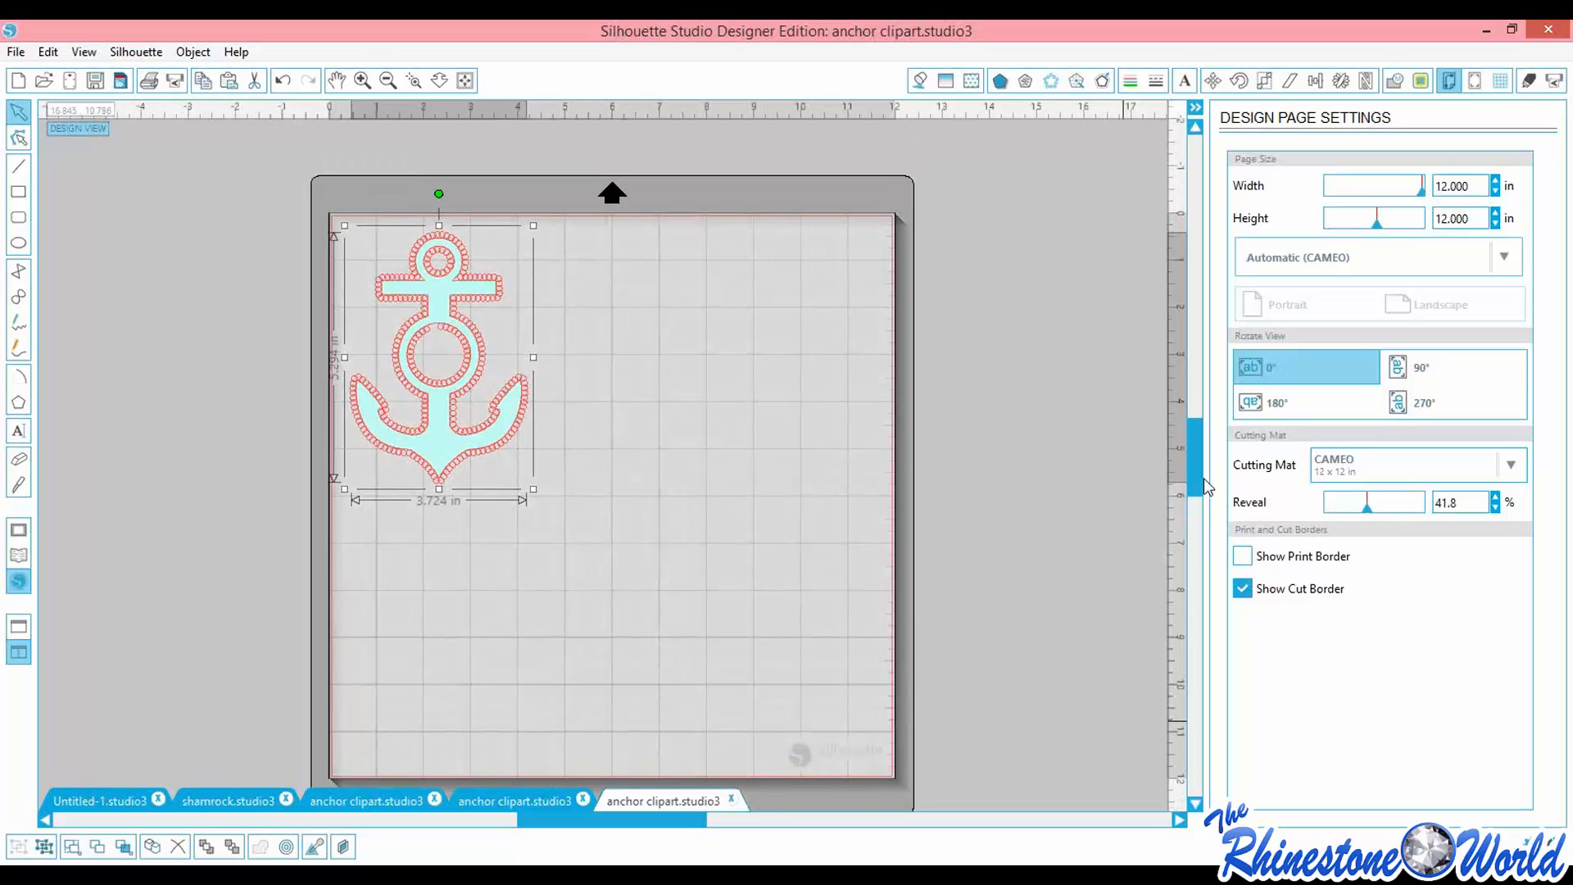
pyautogui.click(363, 79)
pyautogui.click(363, 80)
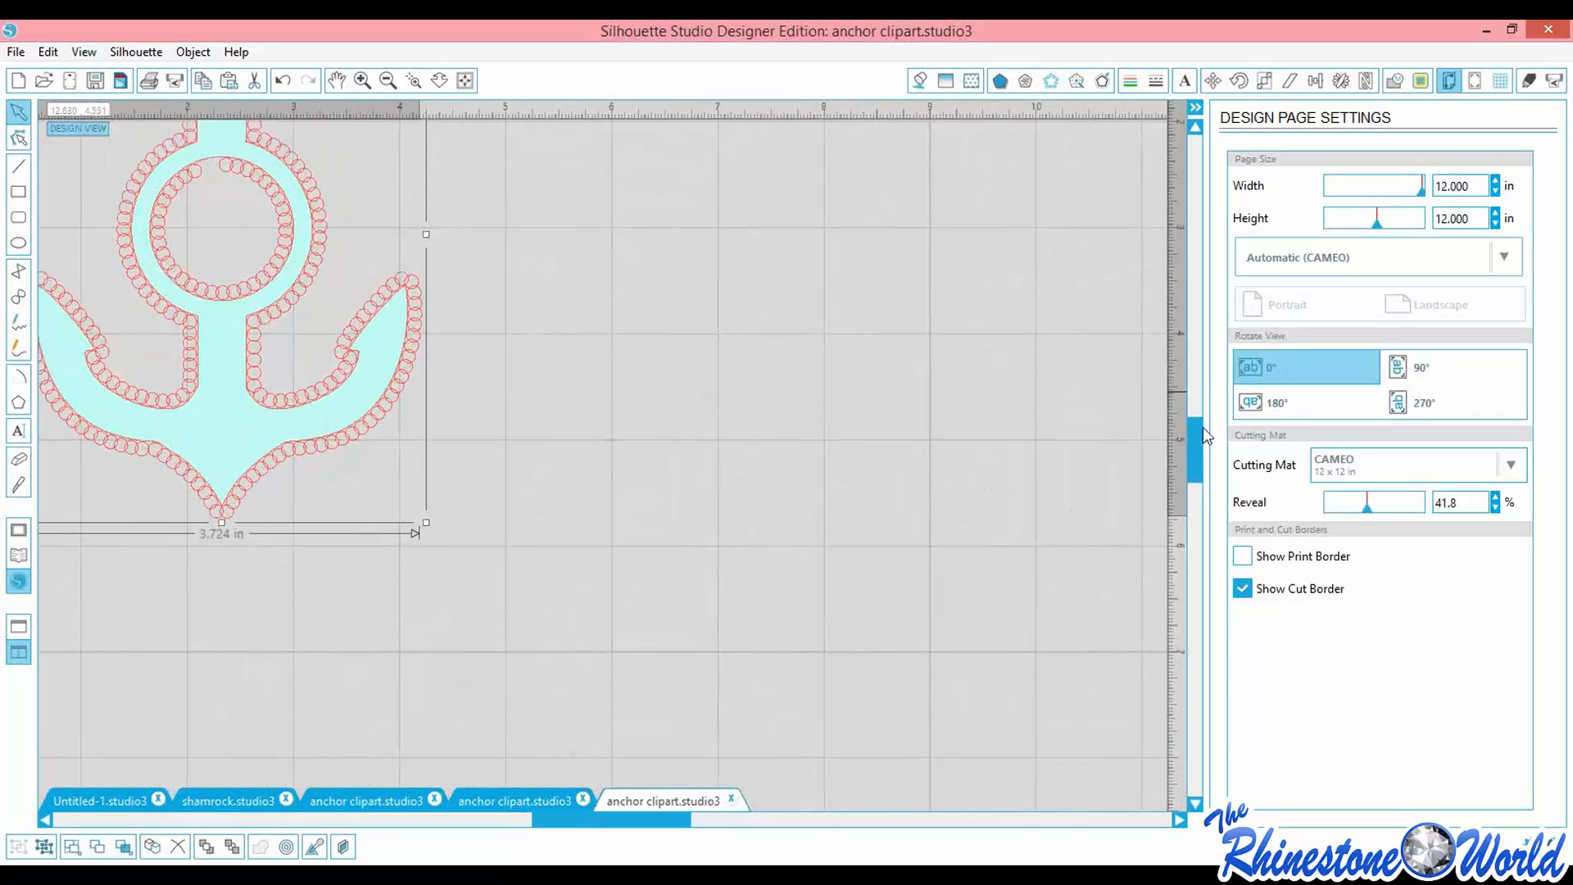
pyautogui.moveTo(1203, 434); pyautogui.dragTo(1203, 356)
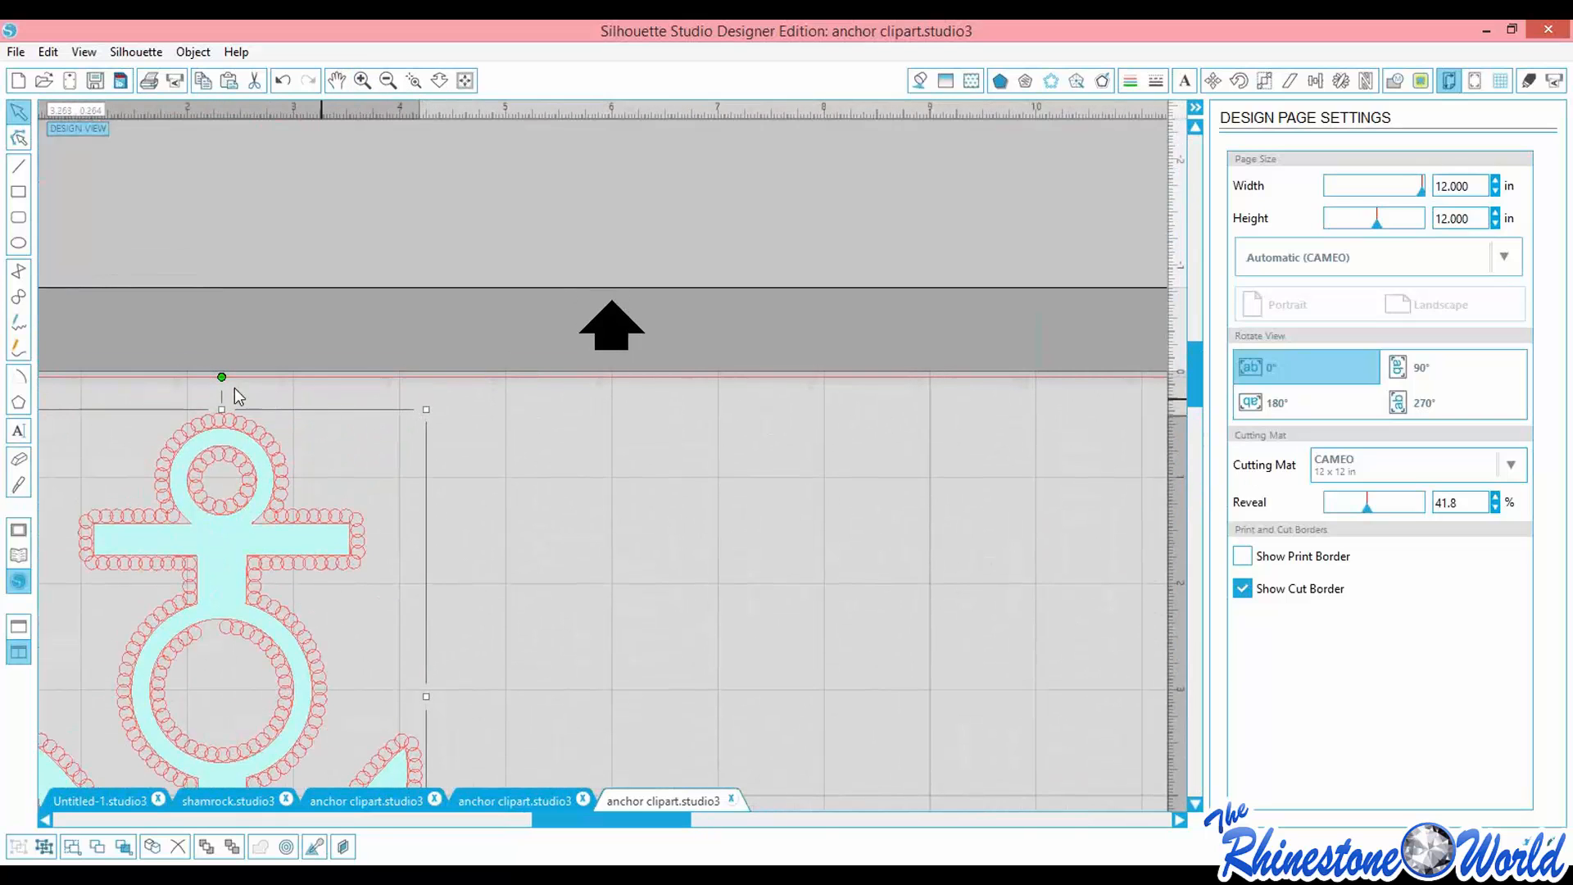
pyautogui.moveTo(682, 821); pyautogui.dragTo(609, 823)
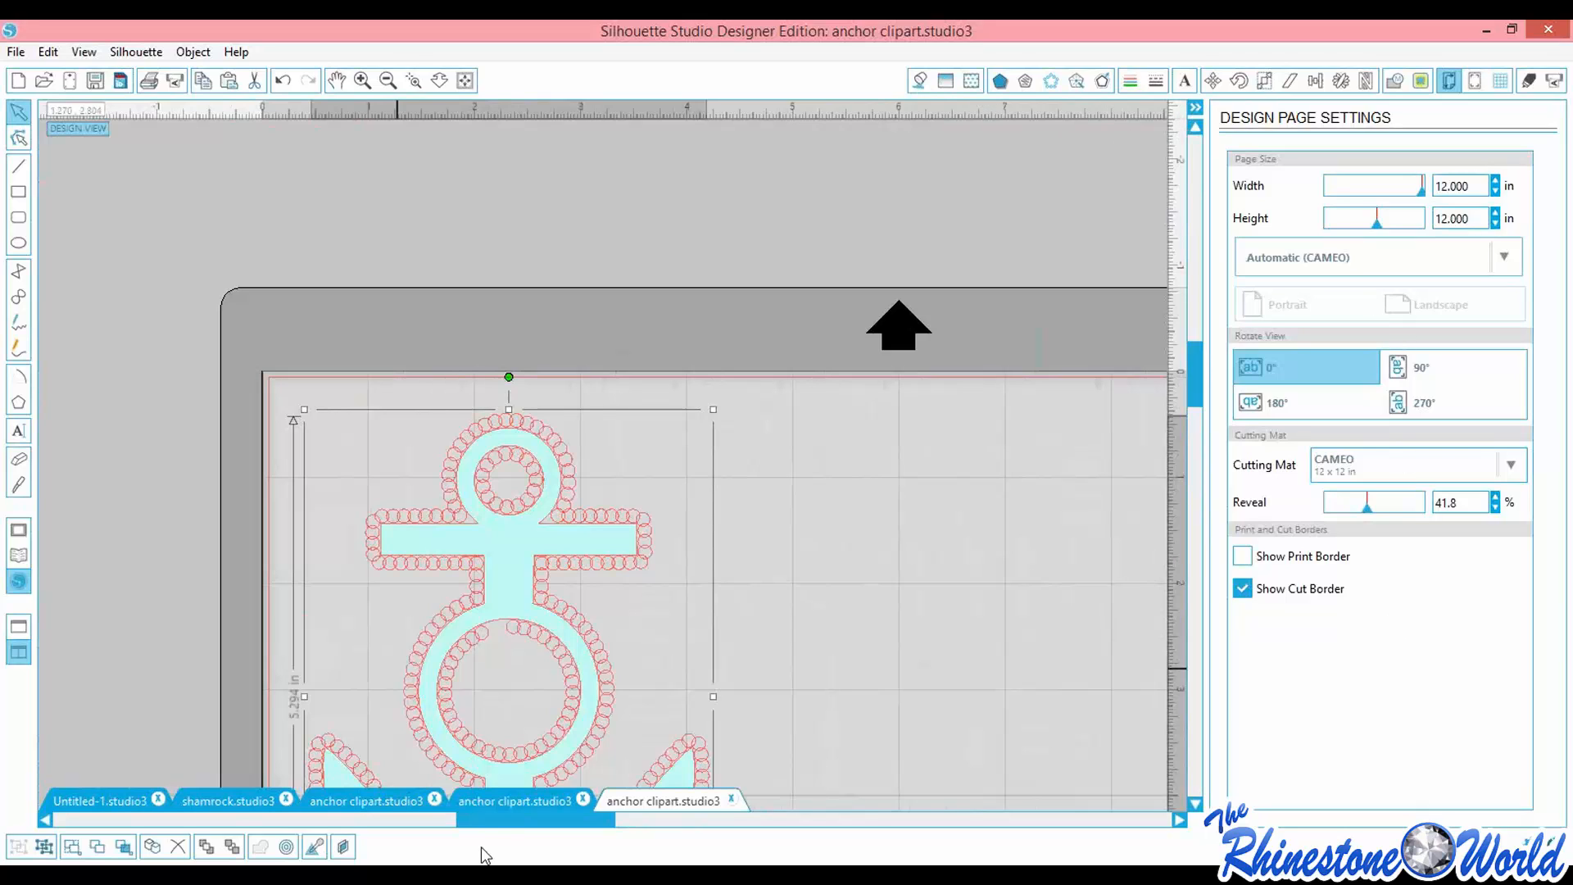
pyautogui.moveTo(504, 822); pyautogui.dragTo(477, 822)
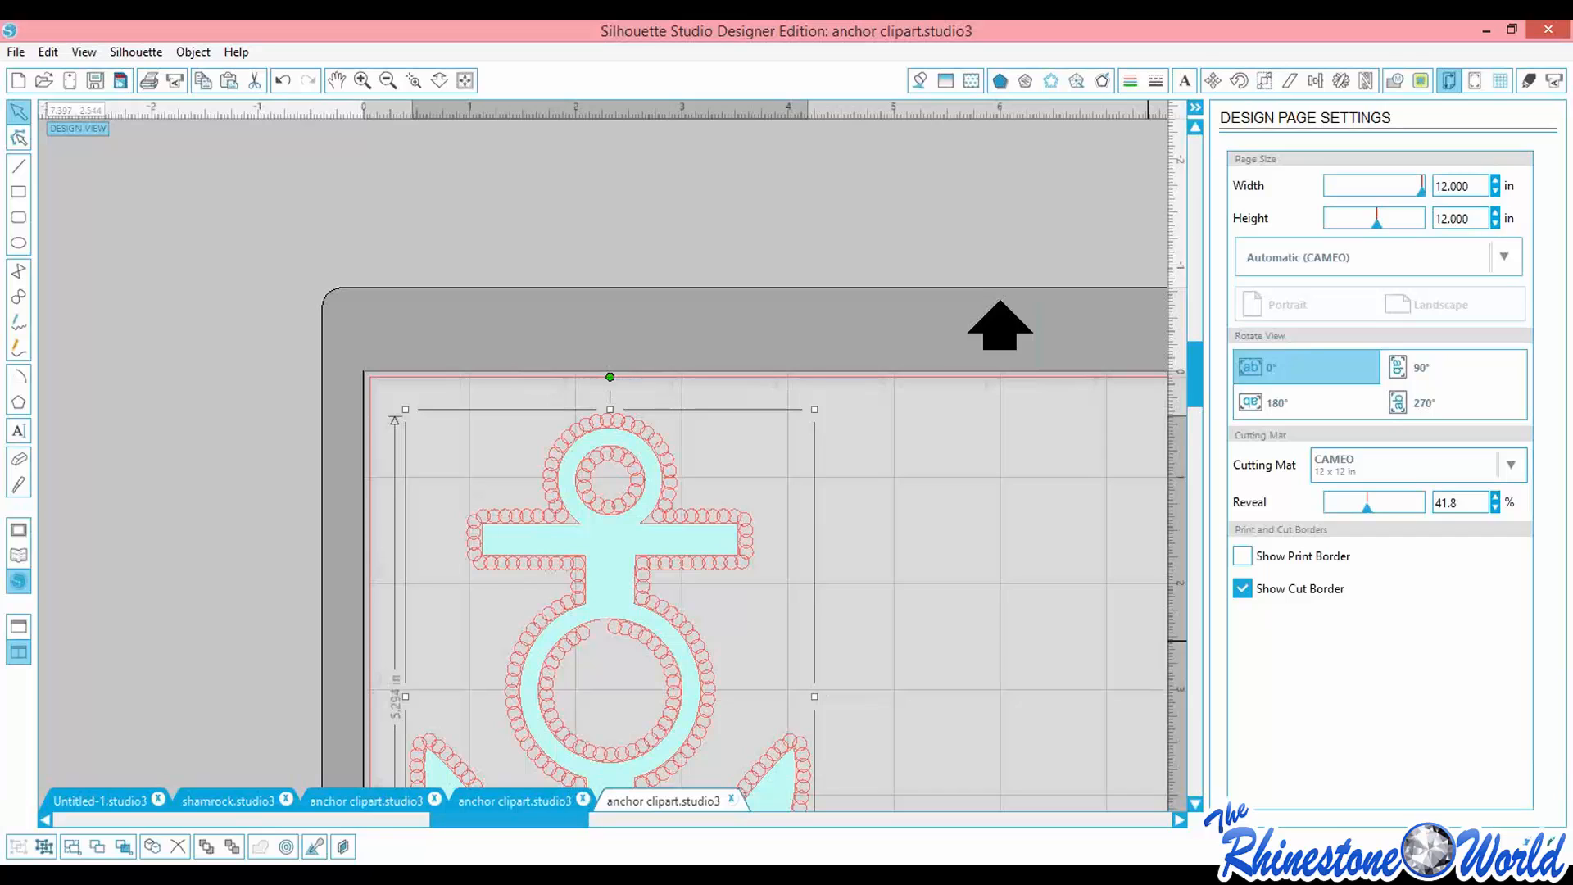
# Check the Editing preferences, close them without applying anything, and deselect the anchor group
pyautogui.click(1527, 846)
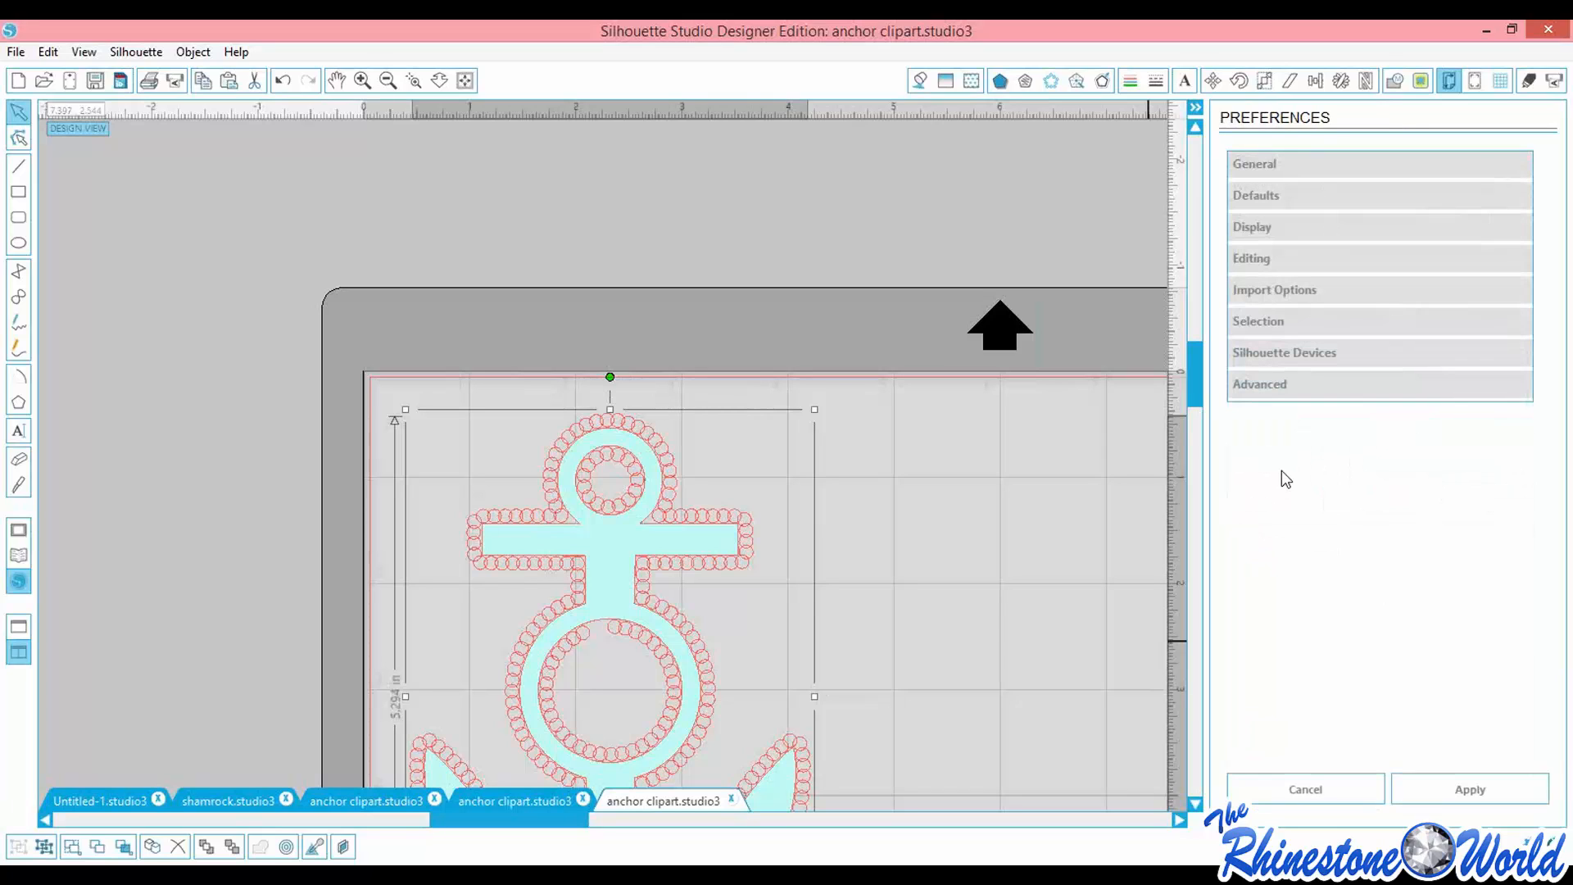
pyautogui.click(1267, 261)
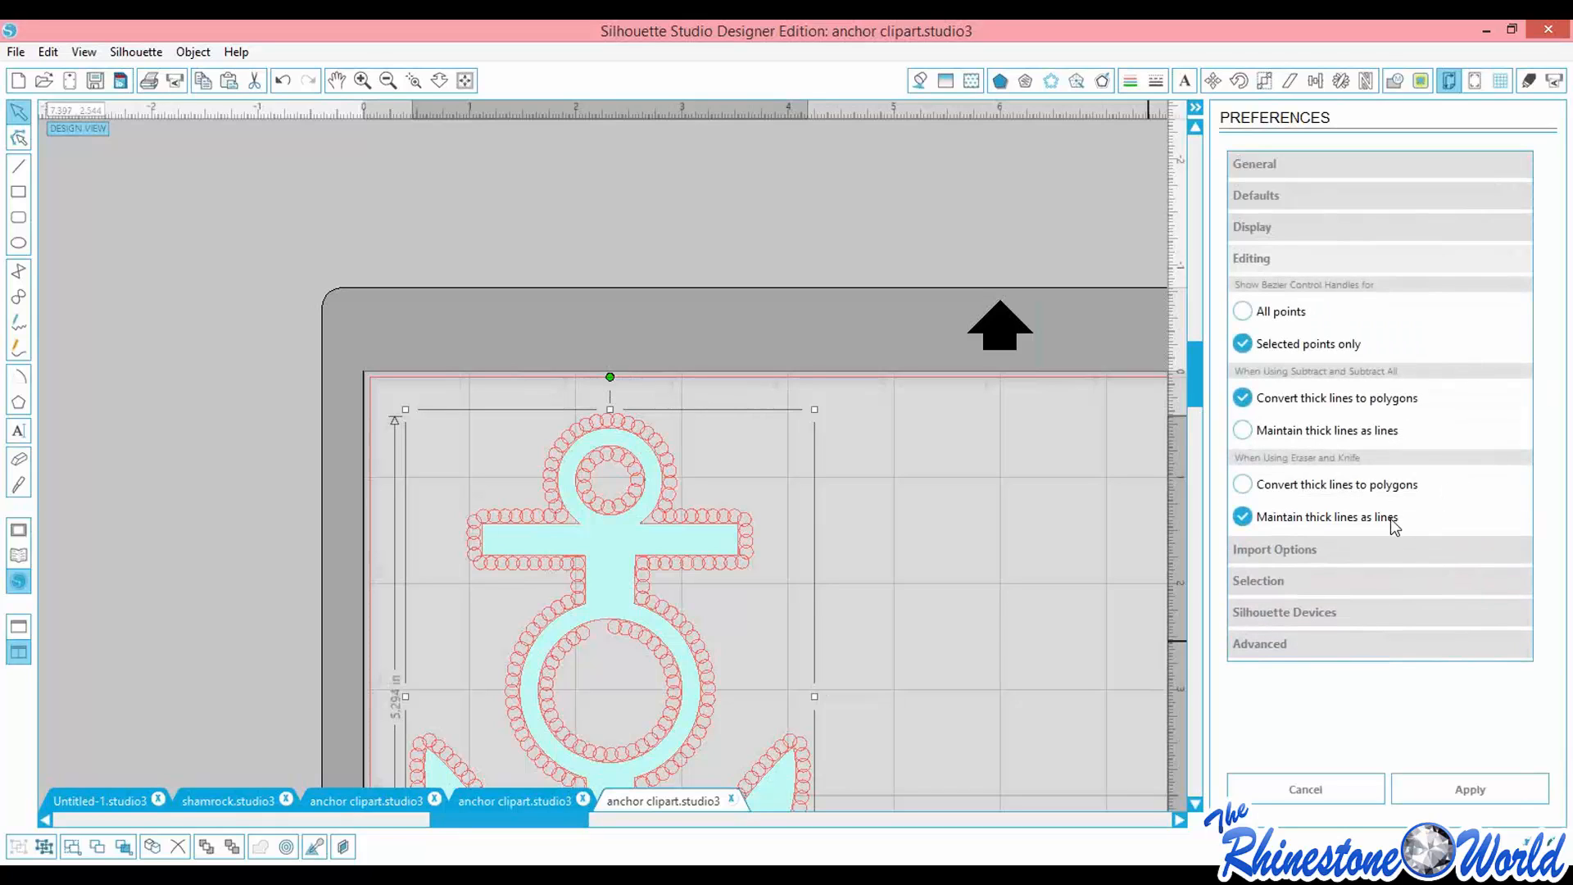
pyautogui.click(1334, 789)
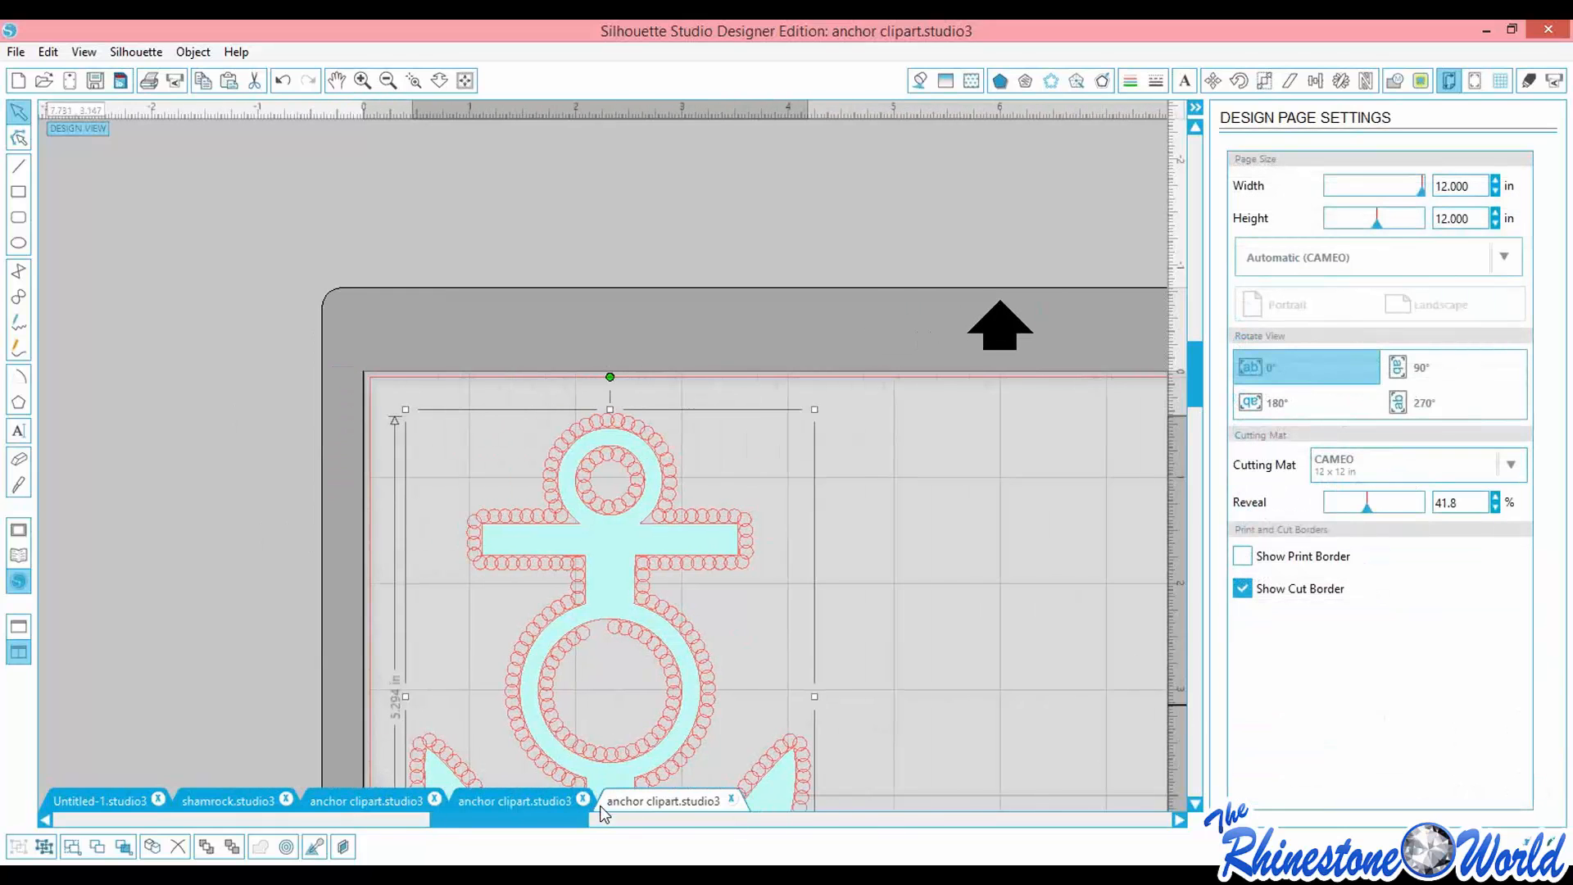
pyautogui.click(254, 191)
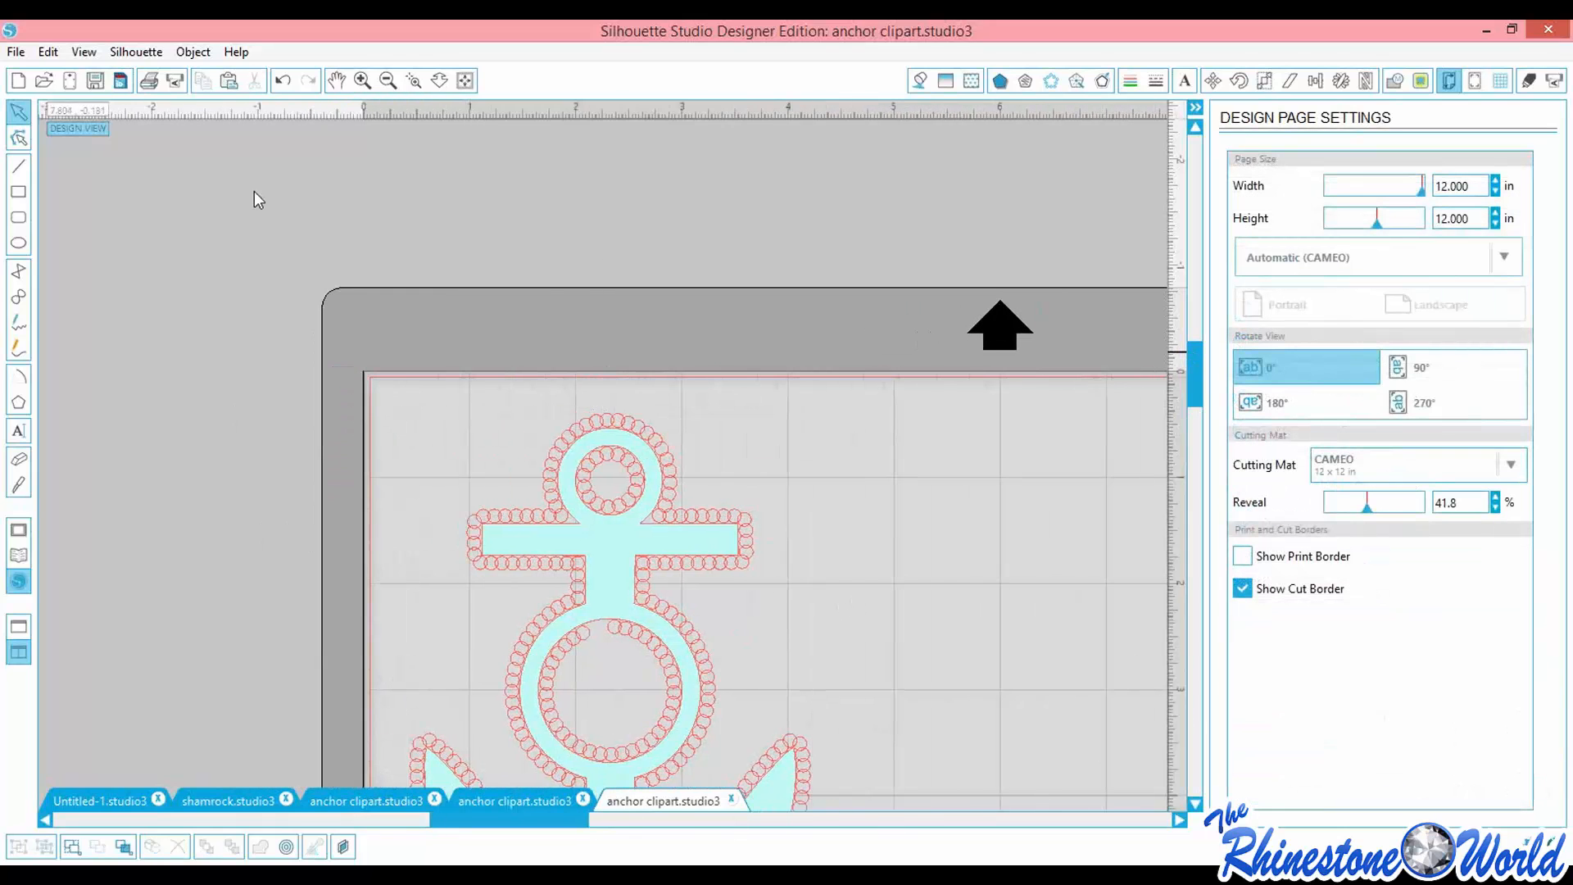
# Set the cutting mat reveal to 2.6% and delete the grouped rhinestone anchor from the page
pyautogui.click(389, 81)
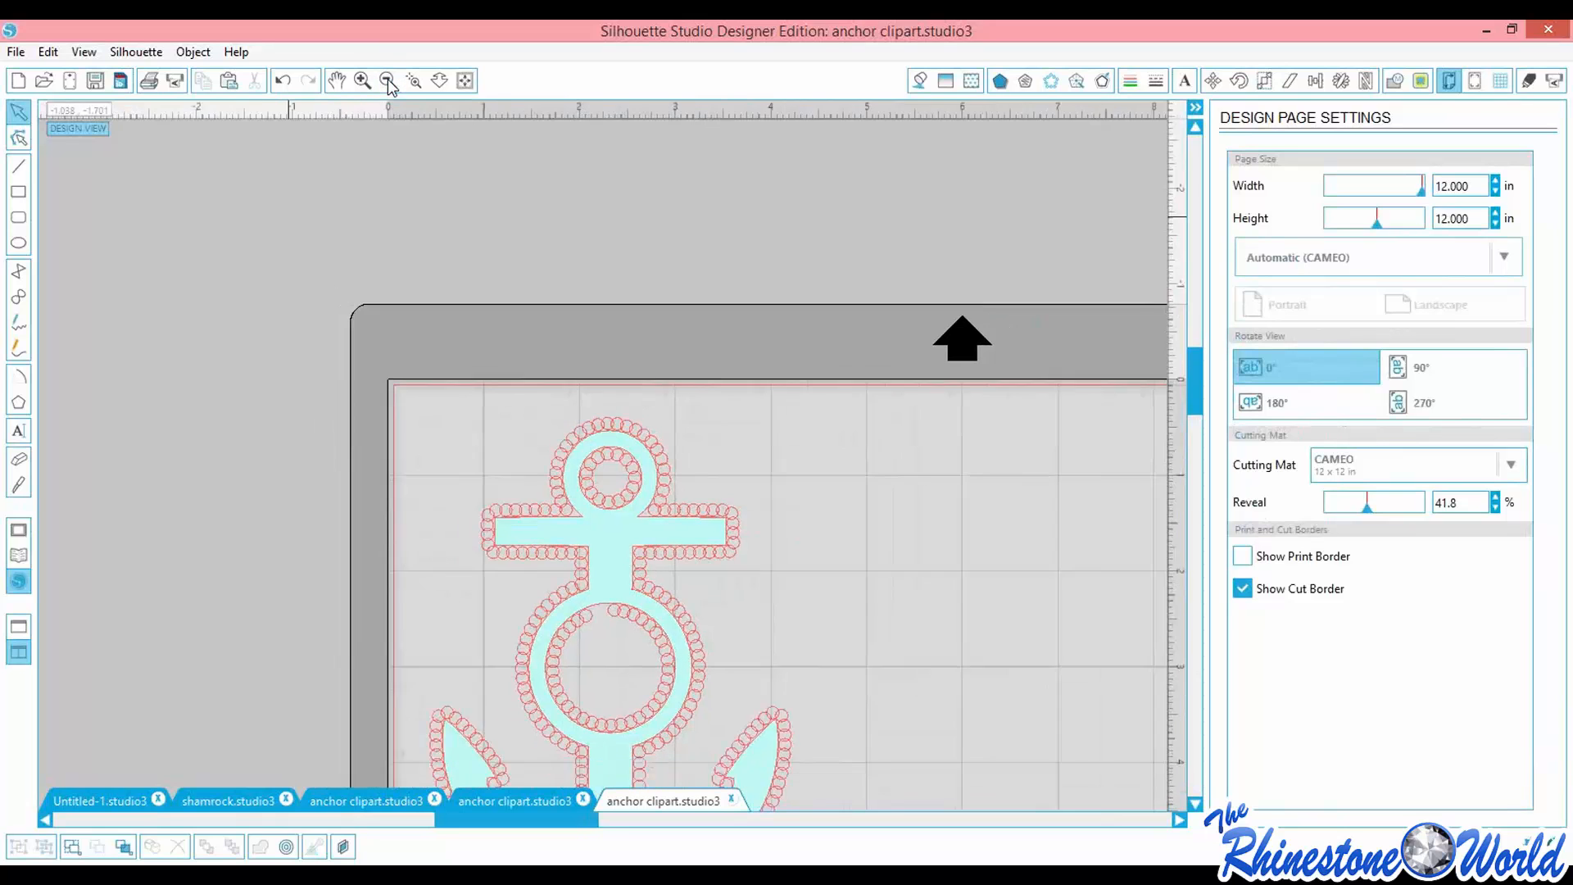
pyautogui.click(388, 82)
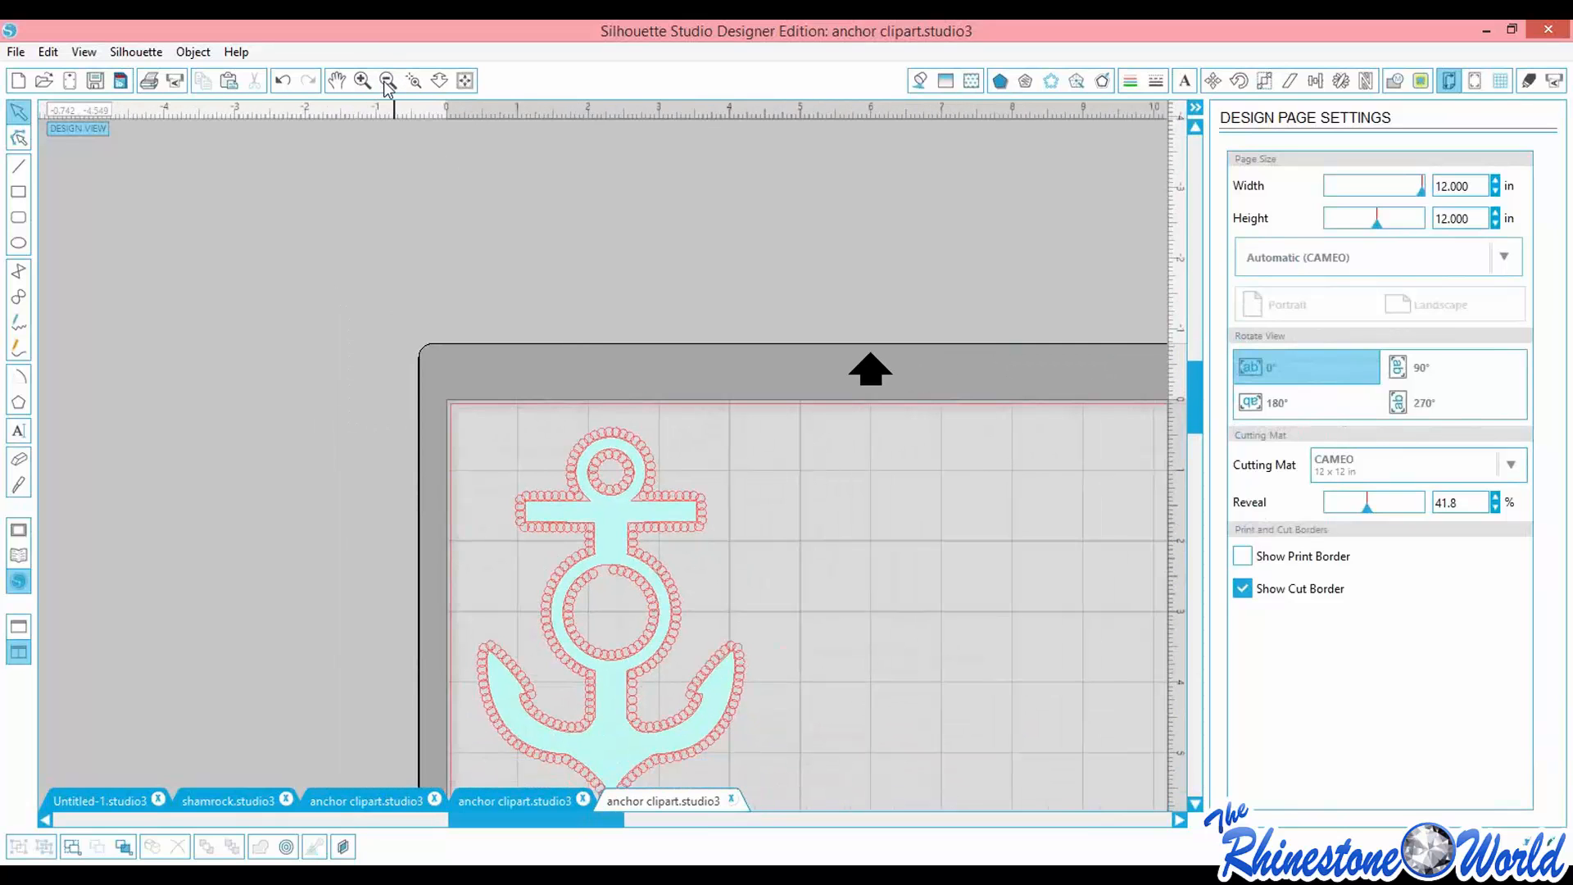
pyautogui.moveTo(633, 821); pyautogui.dragTo(668, 821)
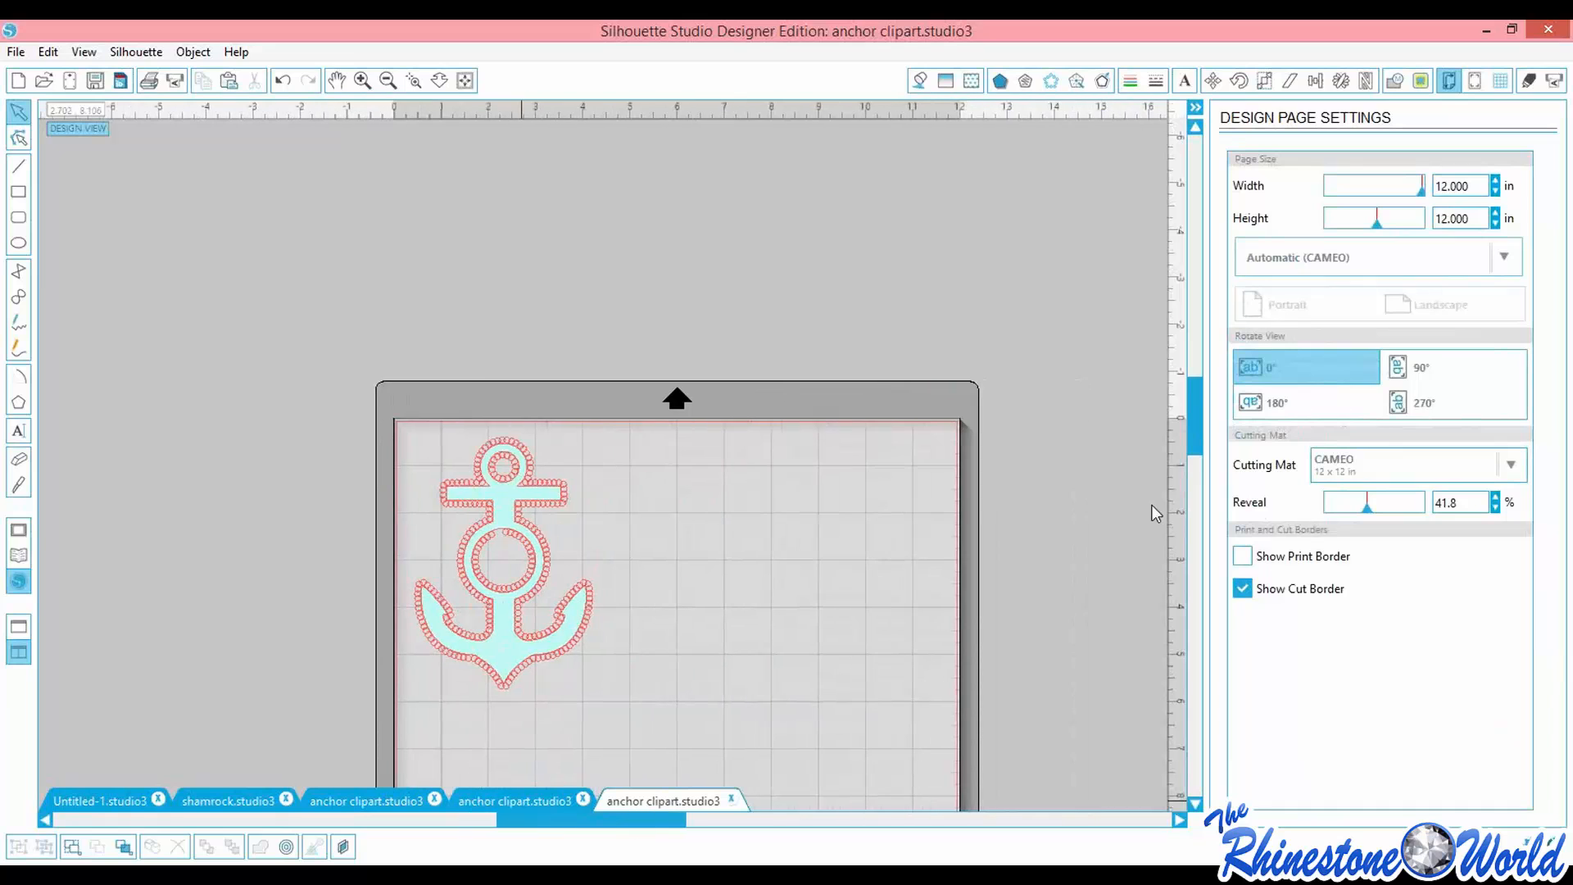
pyautogui.moveTo(1202, 427); pyautogui.dragTo(1201, 476)
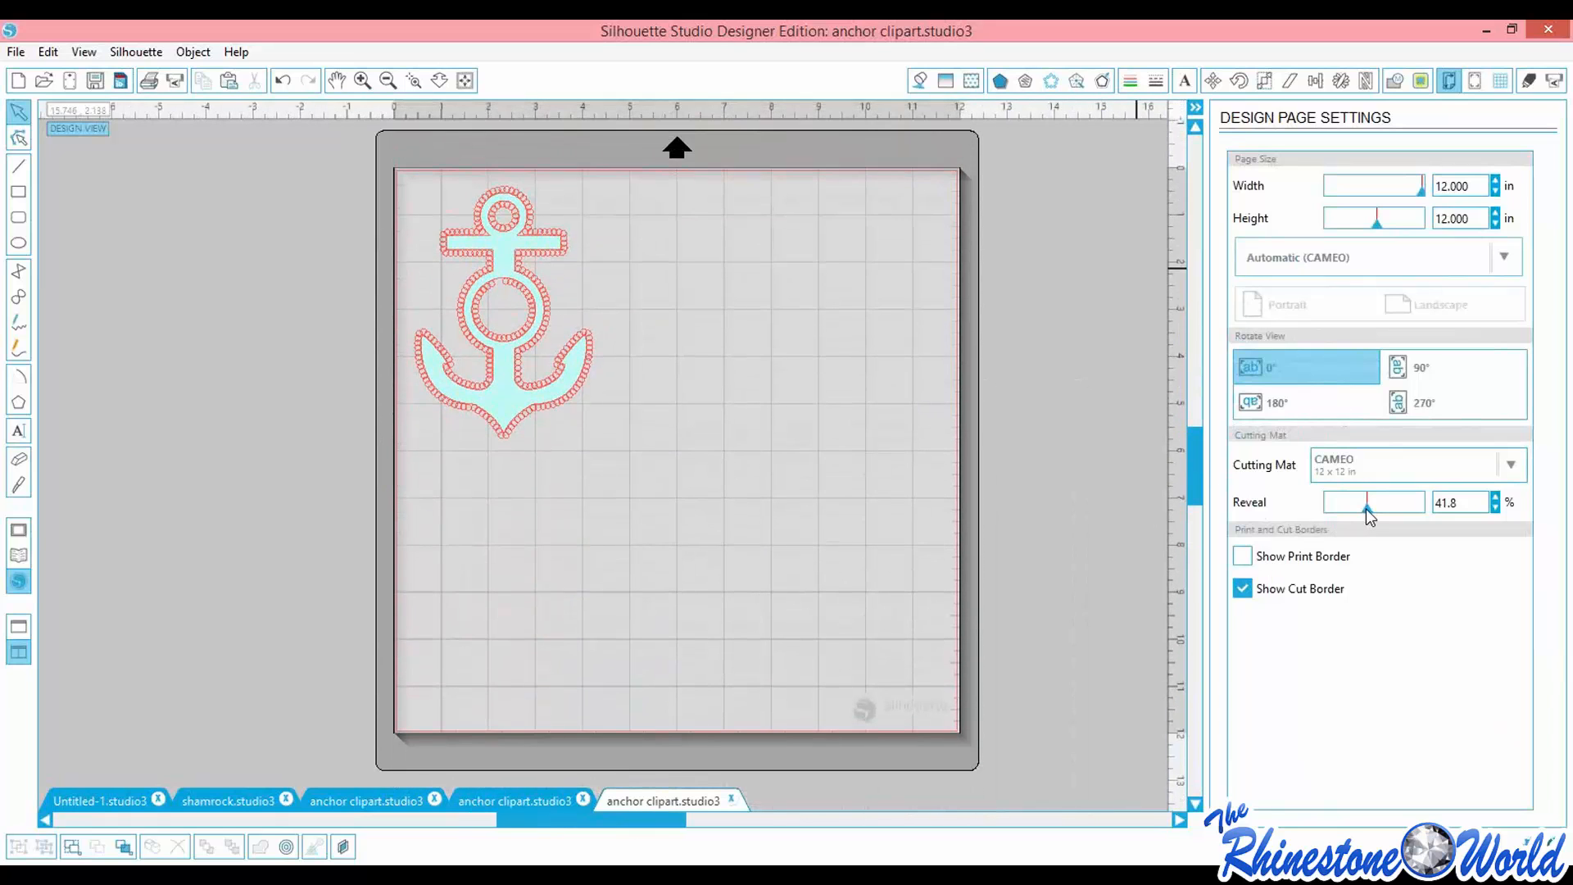
pyautogui.moveTo(1366, 513); pyautogui.dragTo(1334, 515)
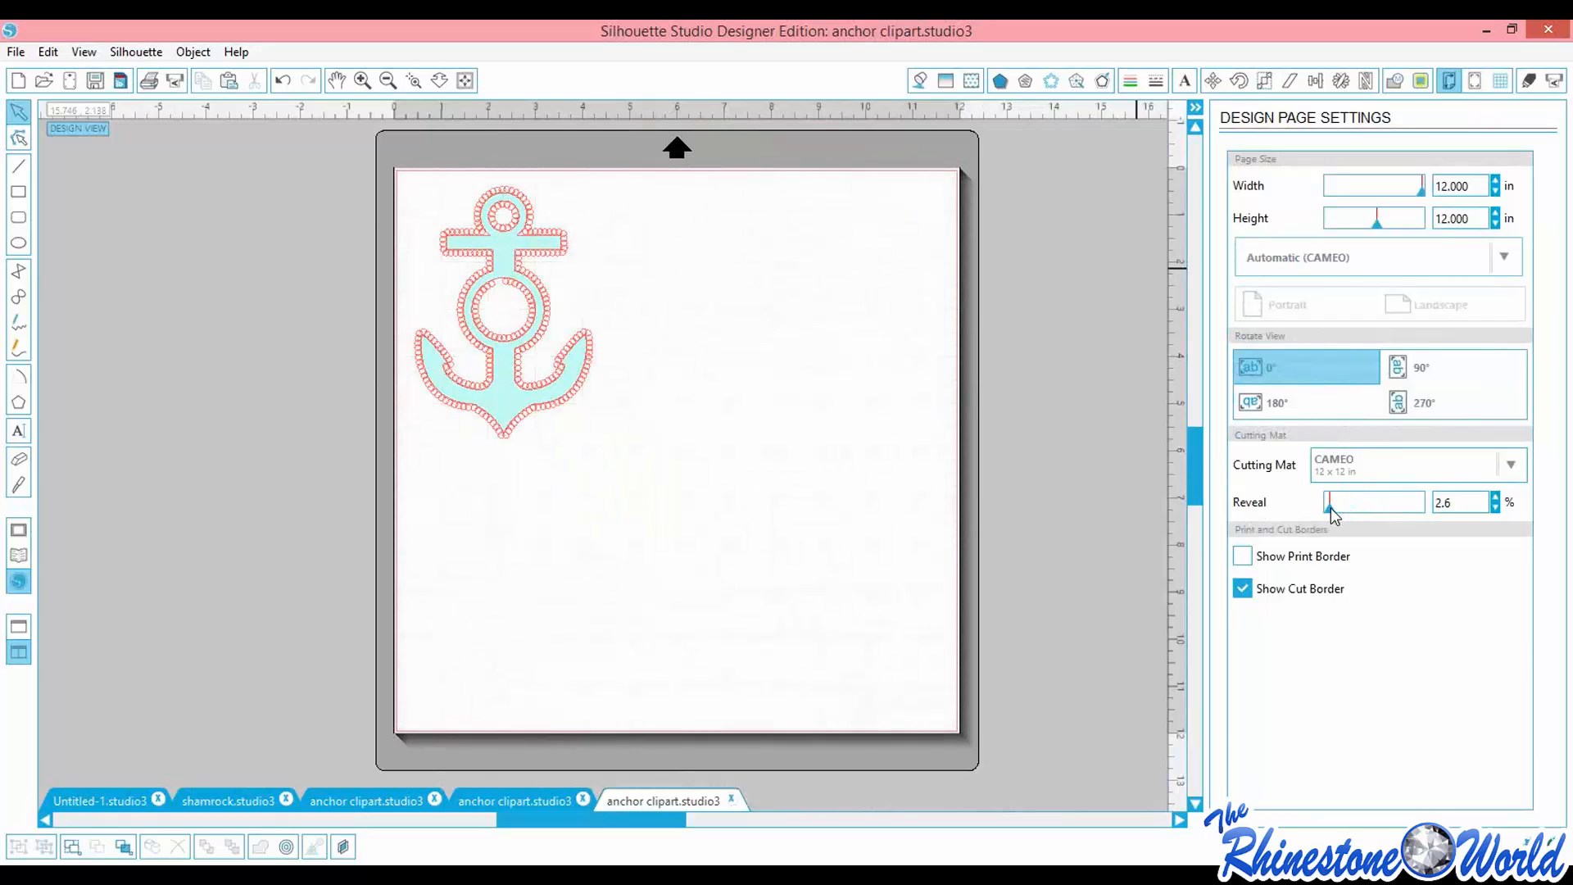
pyautogui.click(483, 321)
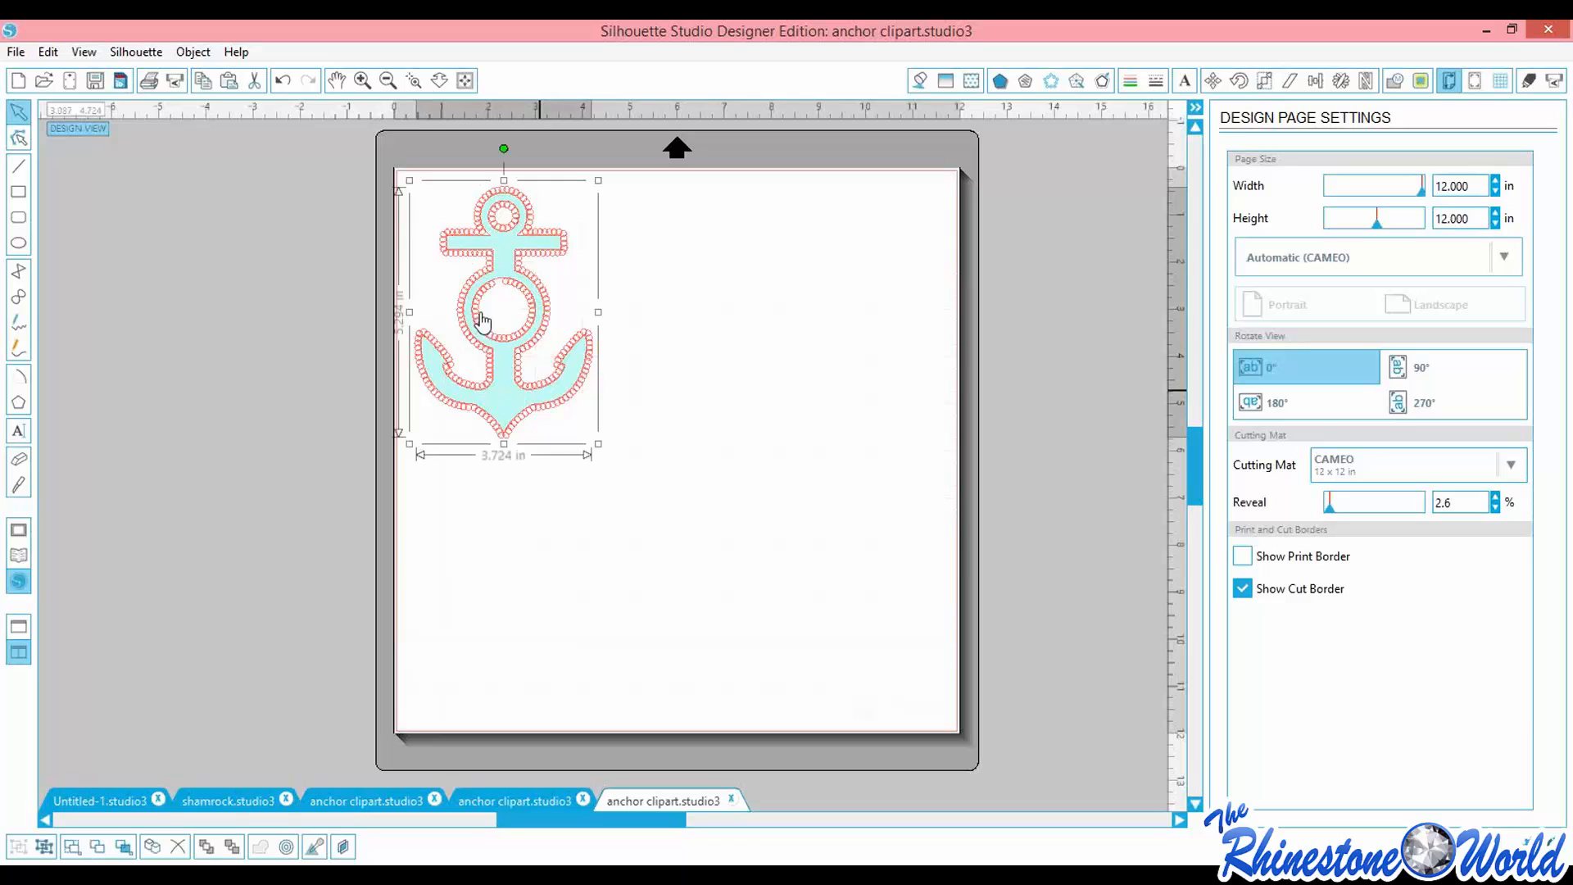
pyautogui.press('Delete')
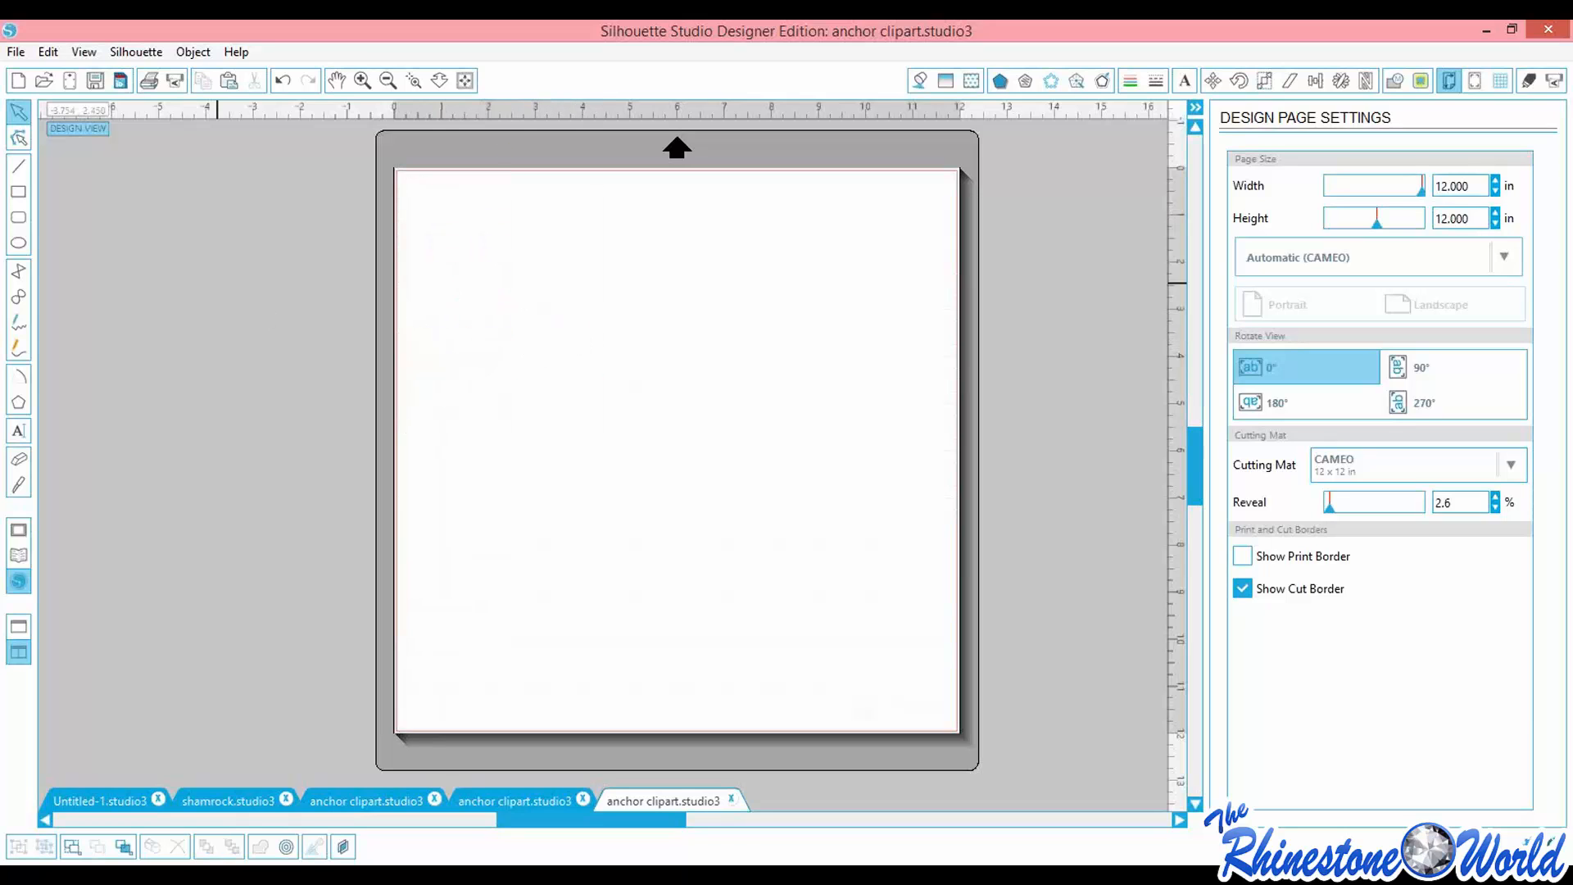
# Open the black-and-white thumbs-up portrait photo with no background from the Silhouette Images folder
pyautogui.click(15, 51)
pyautogui.click(33, 93)
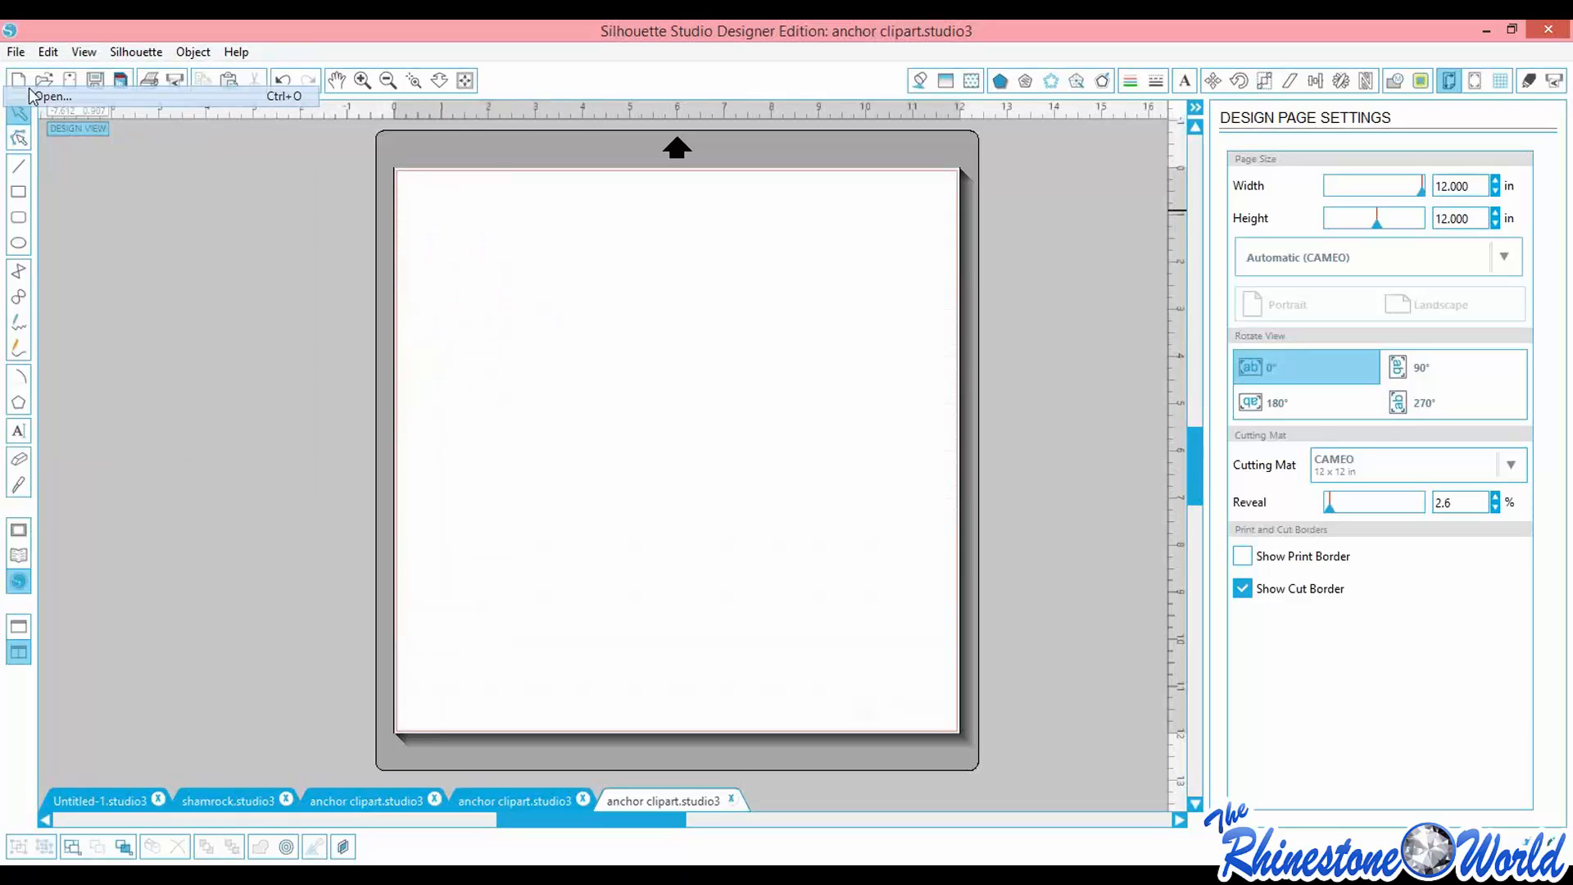
pyautogui.click(469, 197)
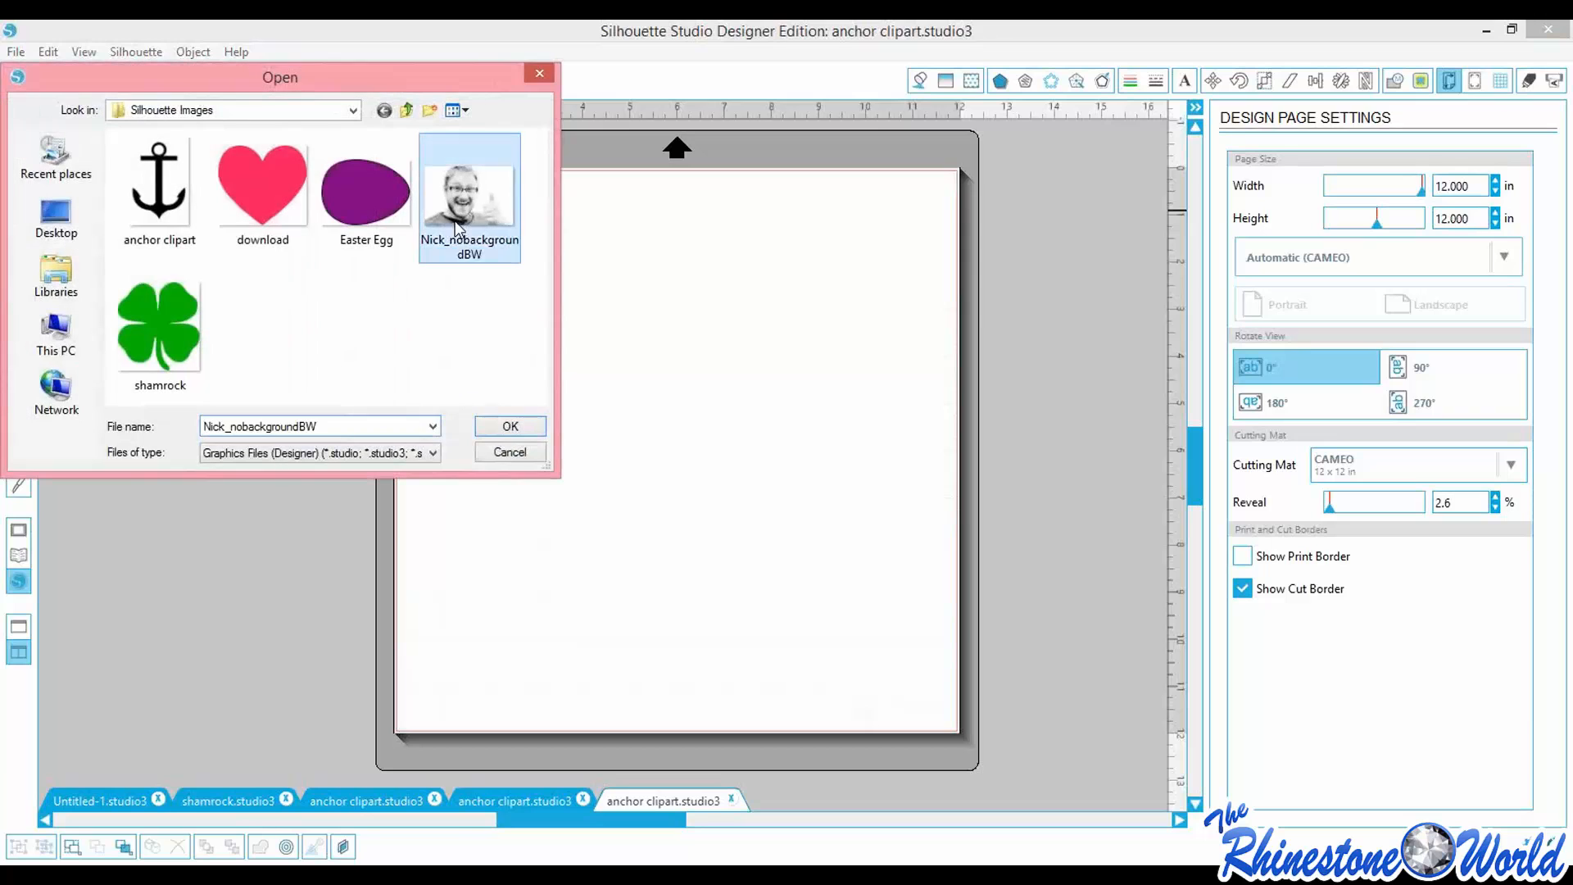
pyautogui.click(509, 427)
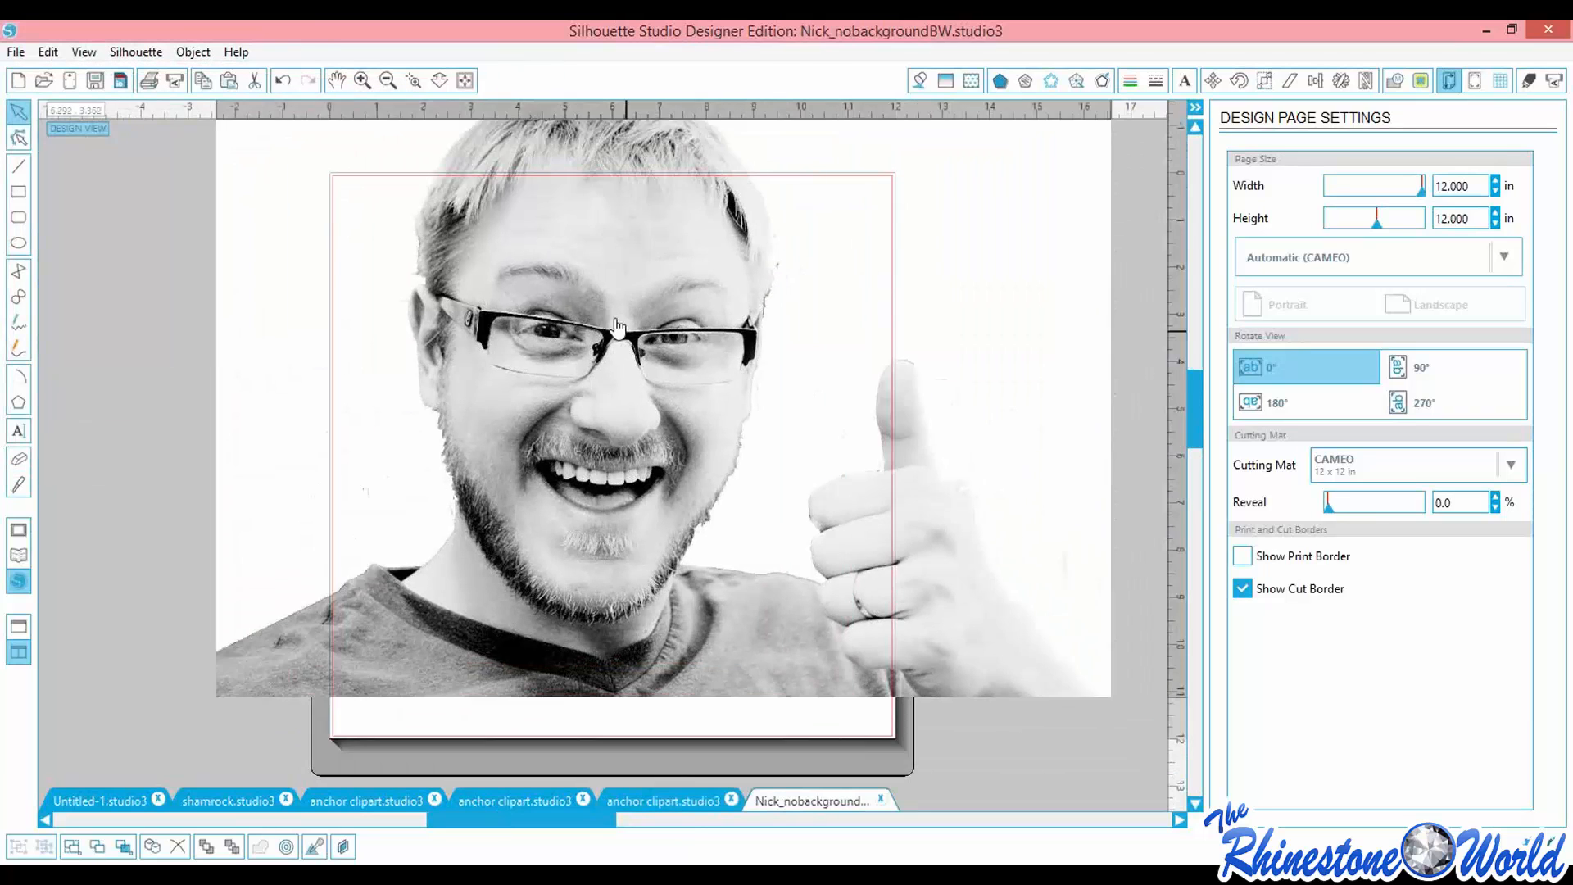
# Scale the portrait photo down to about 8.01 in wide by 5.35 in high, place it in the page's upper-left area and deselect it
pyautogui.click(996, 688)
pyautogui.moveTo(1099, 726); pyautogui.dragTo(717, 483)
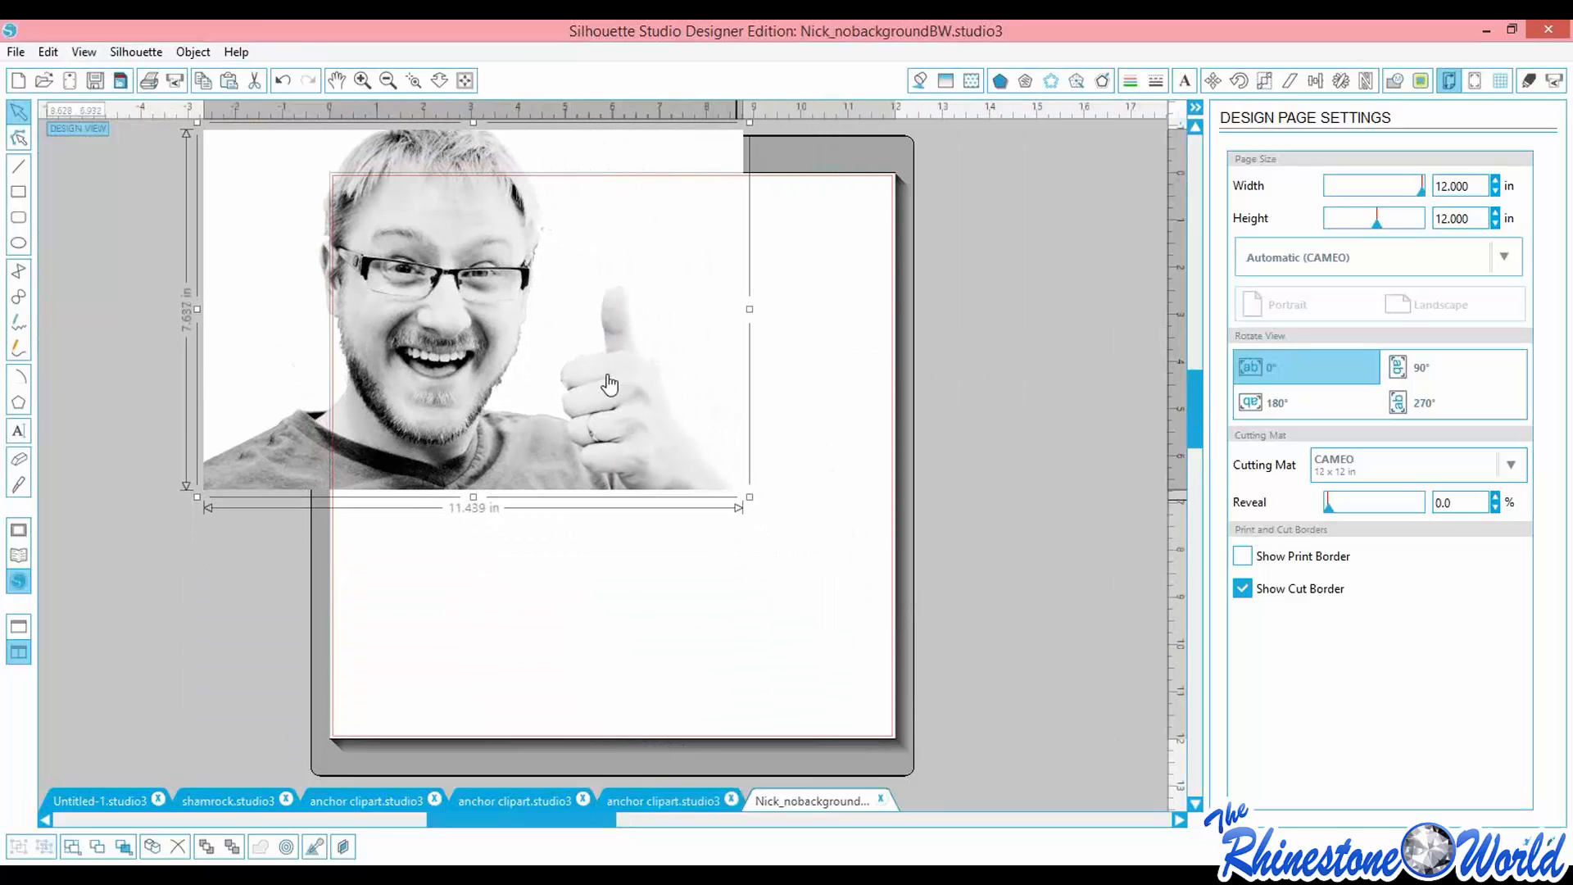
pyautogui.moveTo(504, 328); pyautogui.dragTo(610, 403)
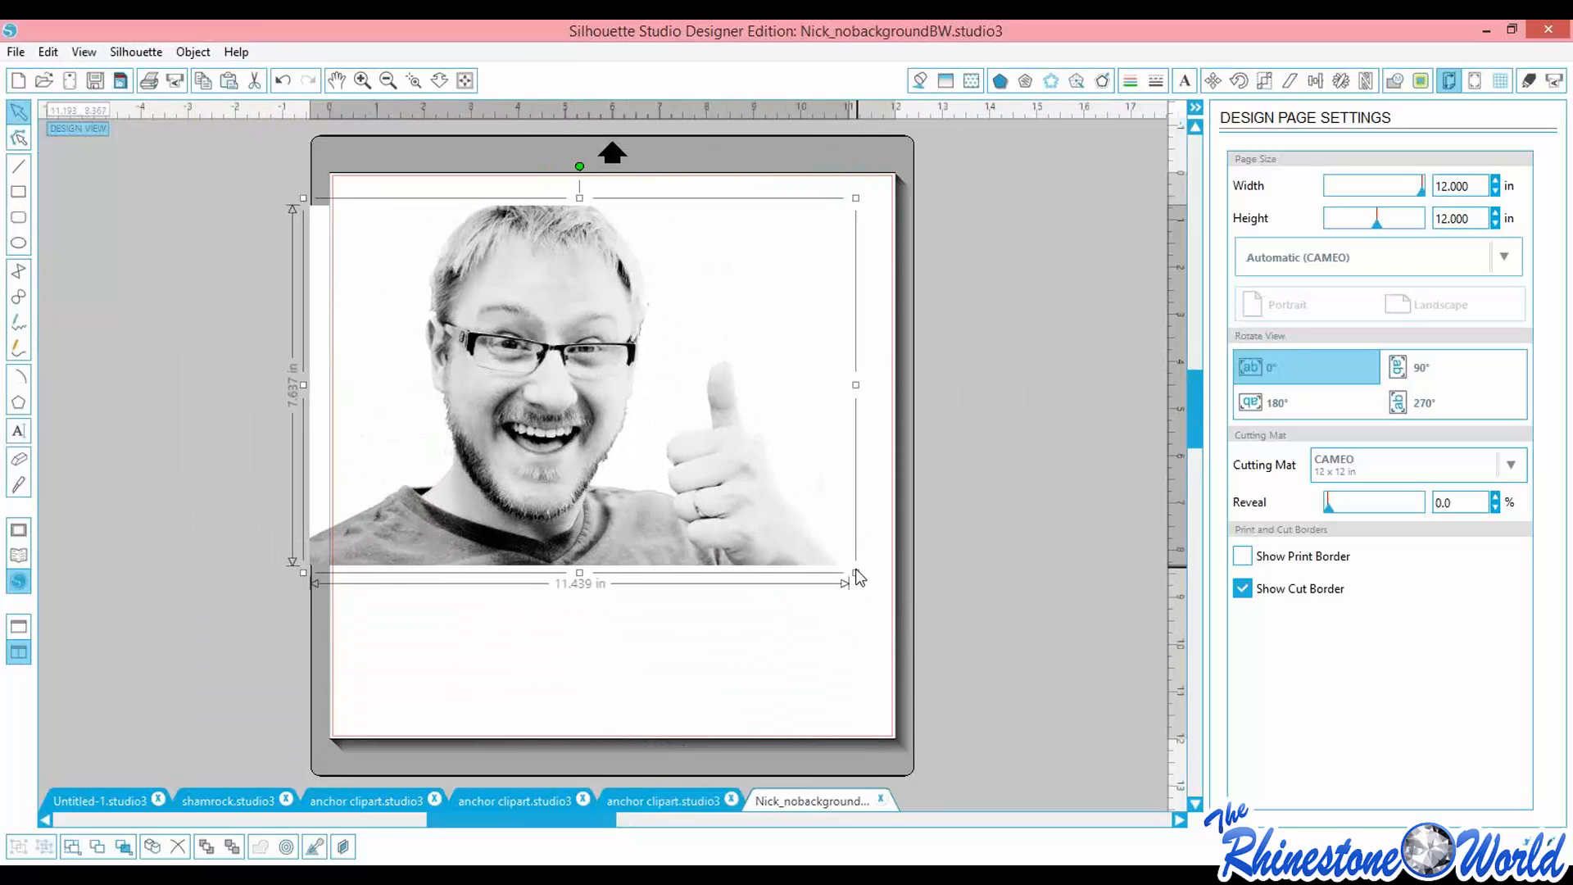
pyautogui.moveTo(836, 562); pyautogui.dragTo(759, 495)
pyautogui.moveTo(590, 377); pyautogui.dragTo(529, 340)
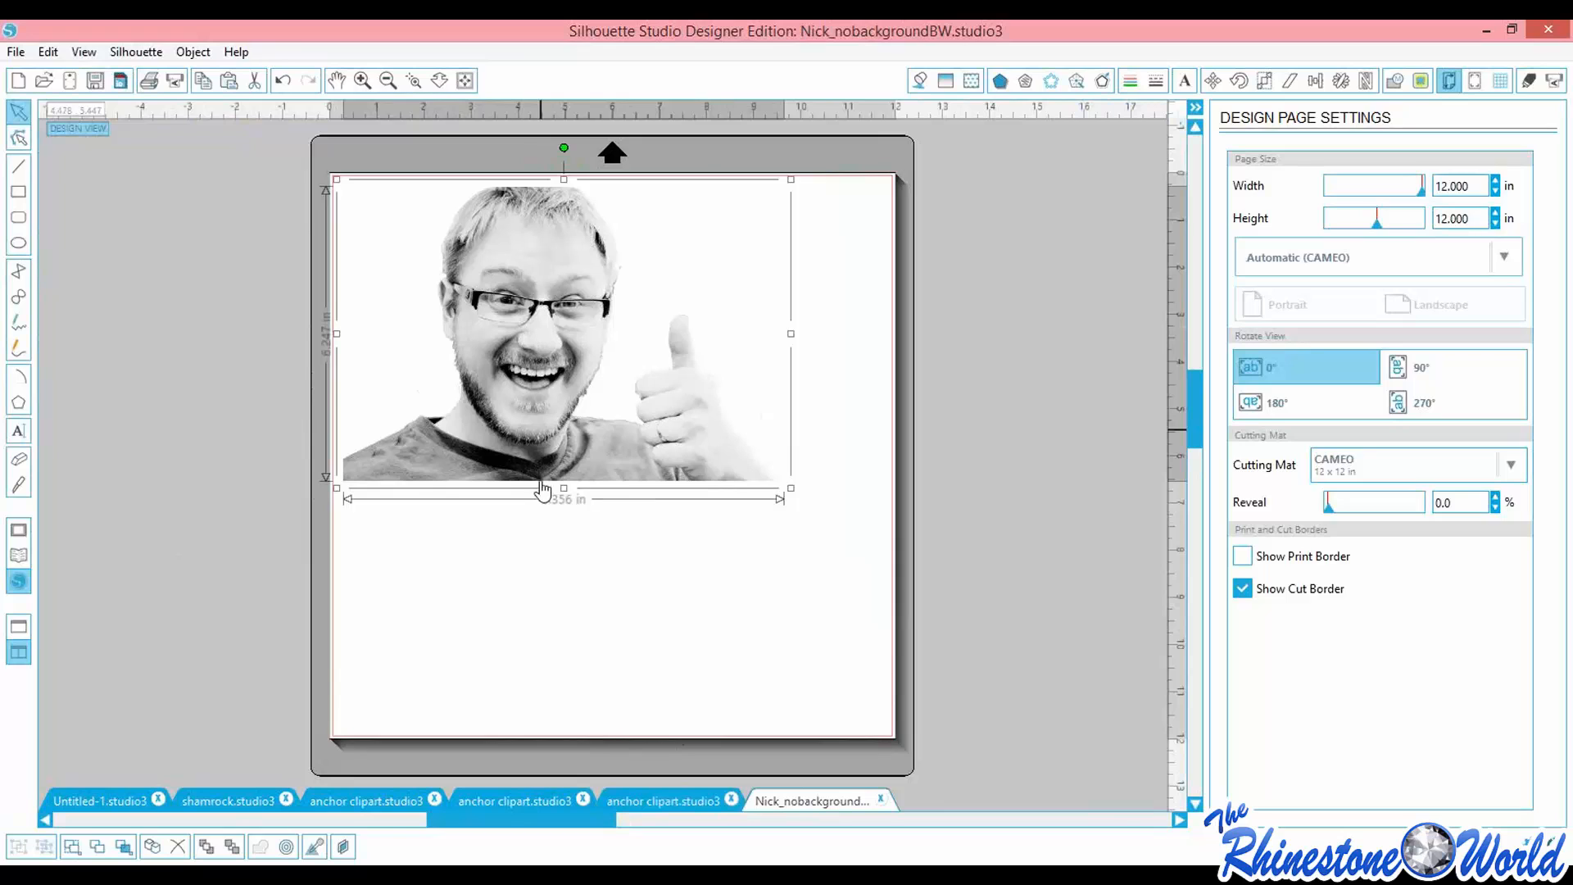
pyautogui.click(697, 589)
pyautogui.click(717, 471)
pyautogui.moveTo(788, 482); pyautogui.dragTo(729, 449)
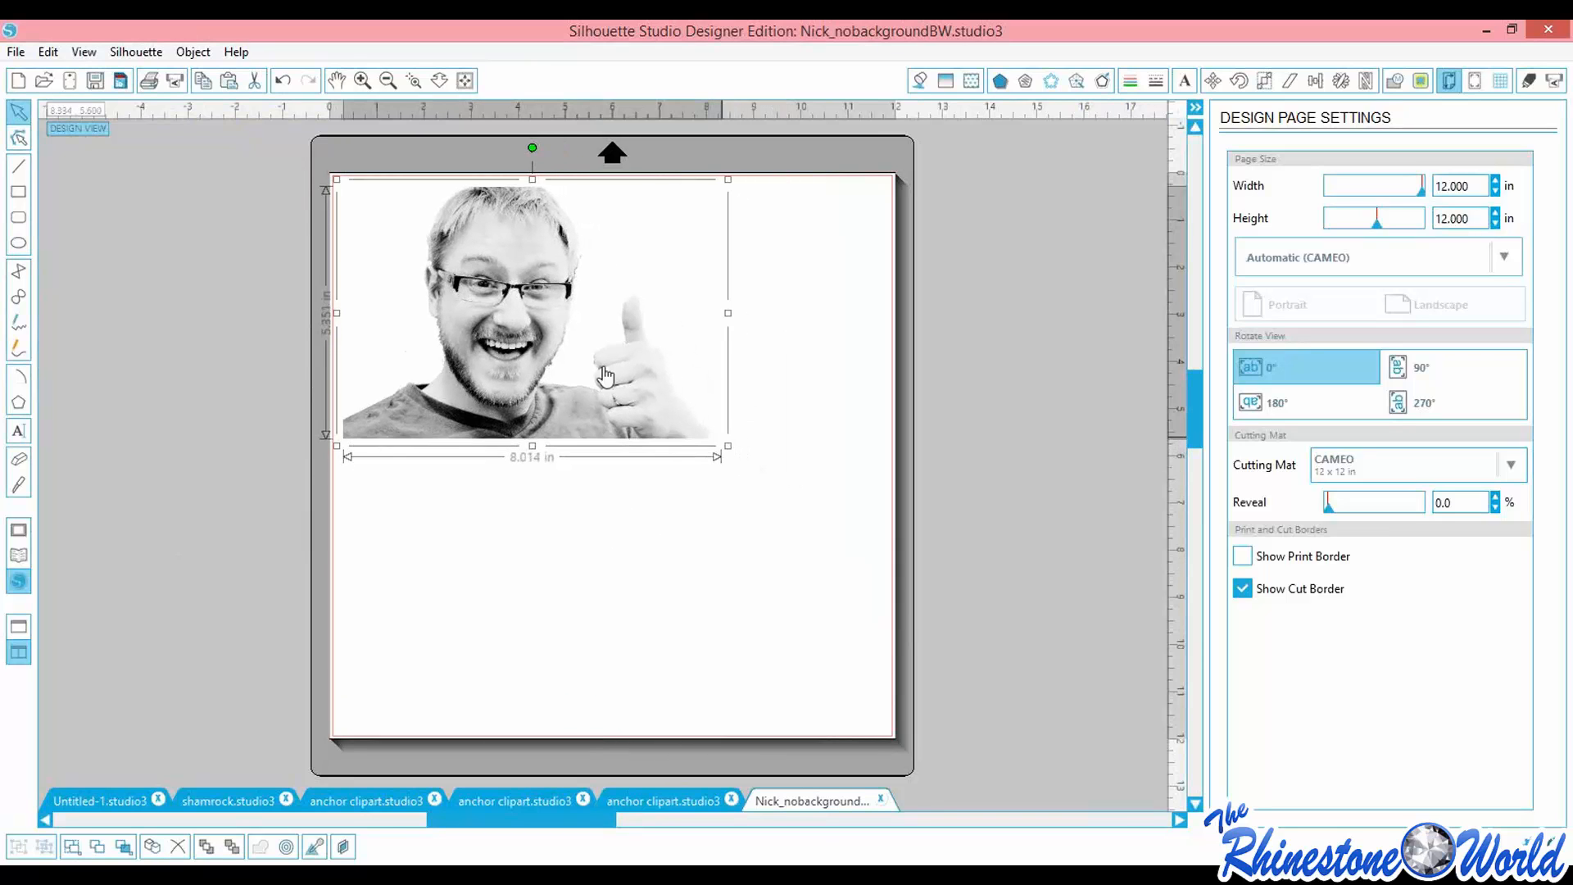
pyautogui.moveTo(528, 307); pyautogui.dragTo(551, 330)
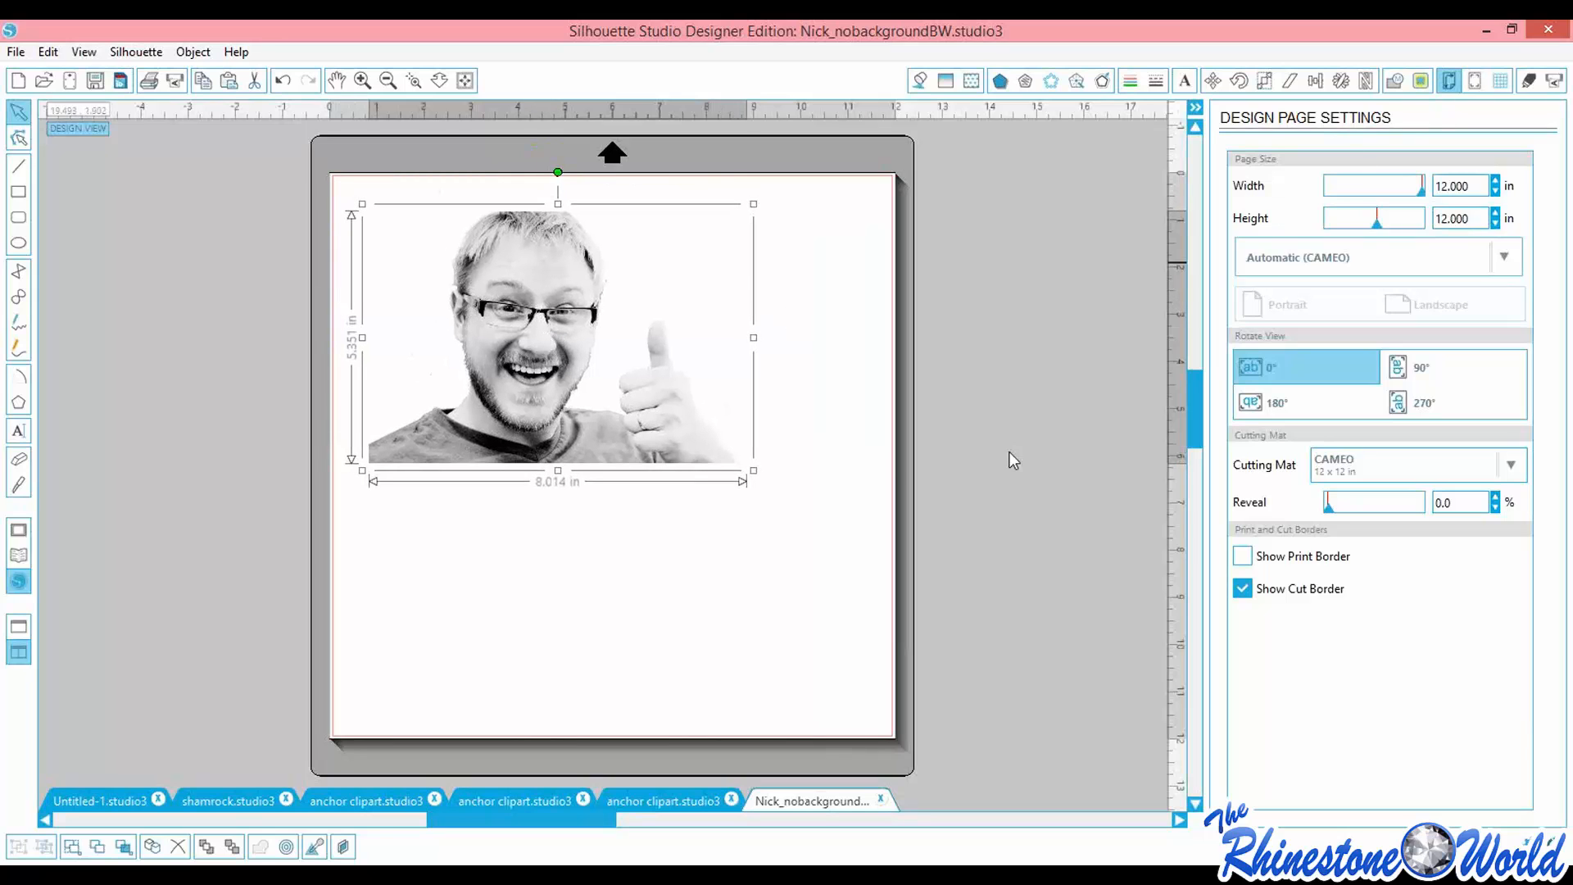
pyautogui.click(799, 682)
# Select a trace area about 9.11 in wide by 6.55 in high that encloses the whole portrait photo
pyautogui.click(1421, 80)
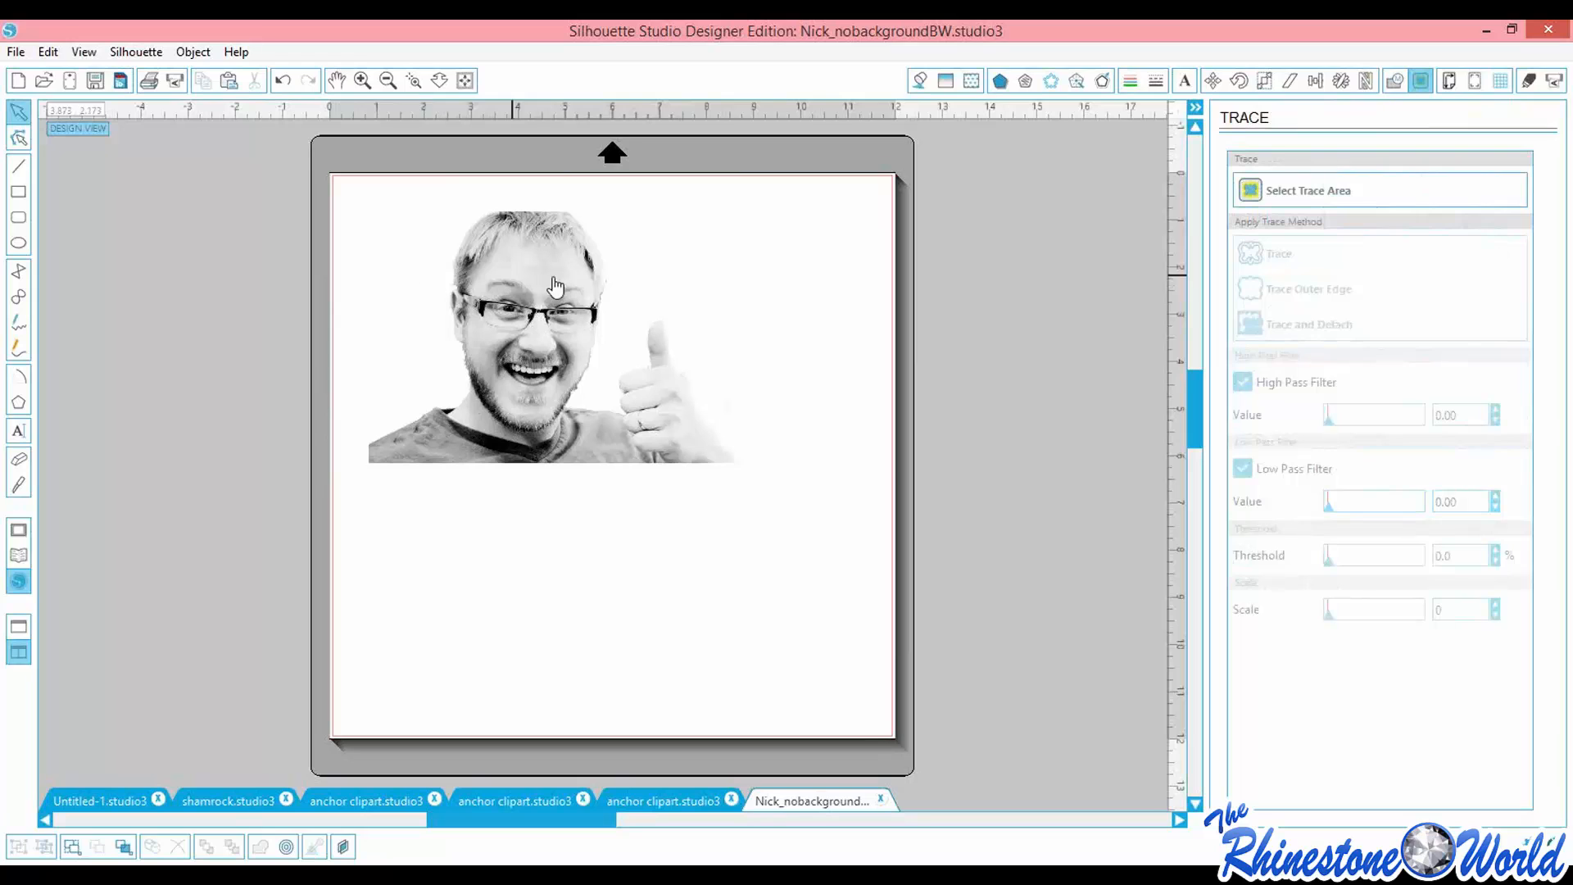
pyautogui.click(1284, 192)
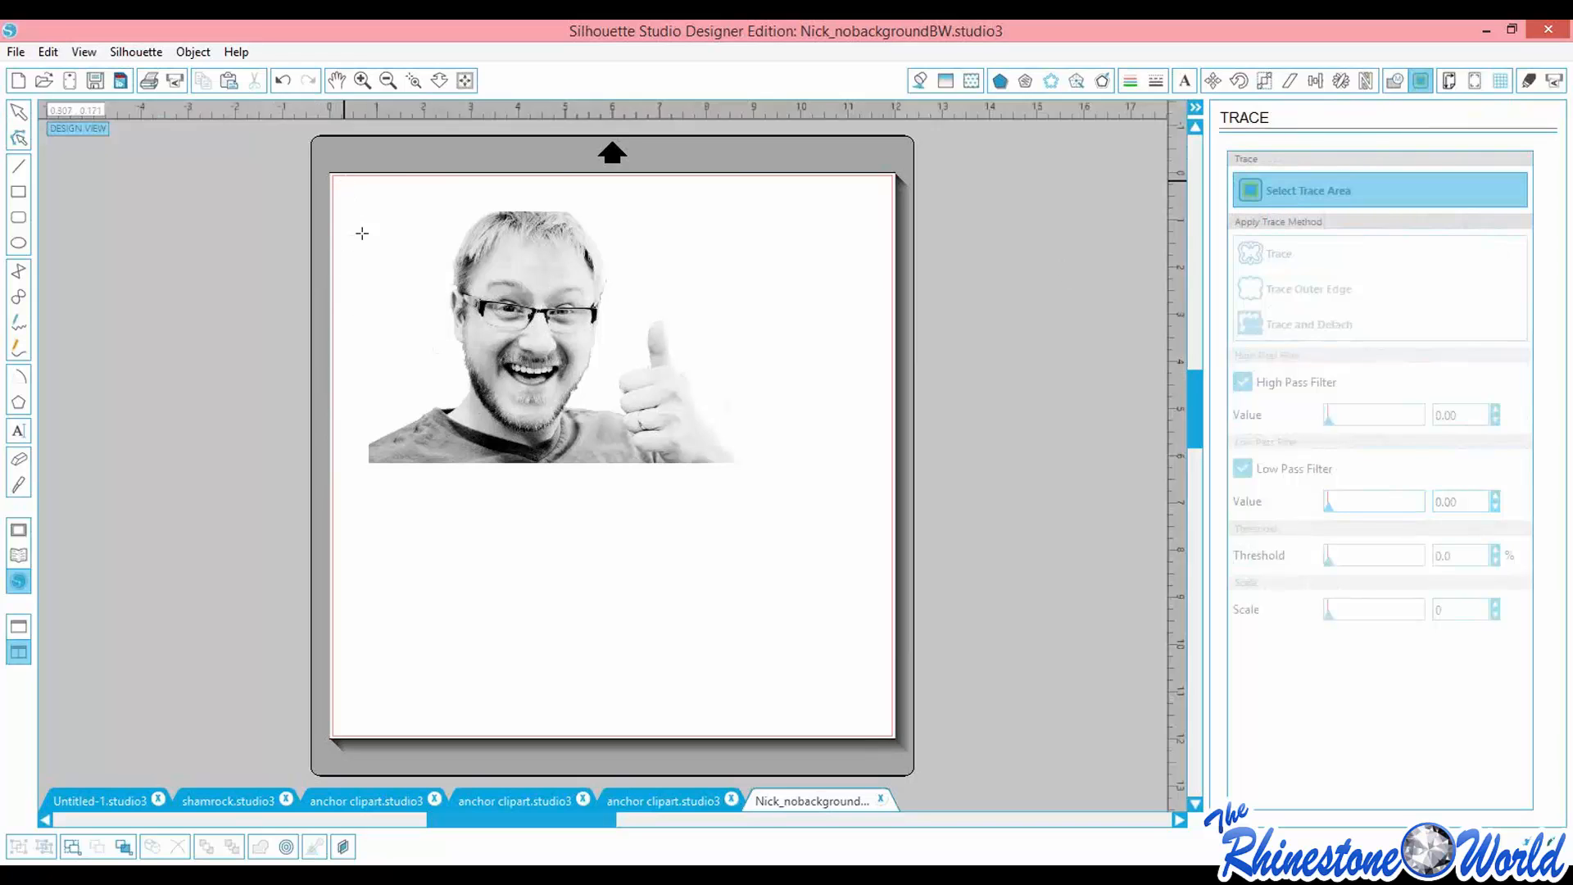
pyautogui.moveTo(344, 181)
pyautogui.mouseDown()
pyautogui.moveTo(442, 474)
pyautogui.moveTo(775, 490)
pyautogui.mouseUp()
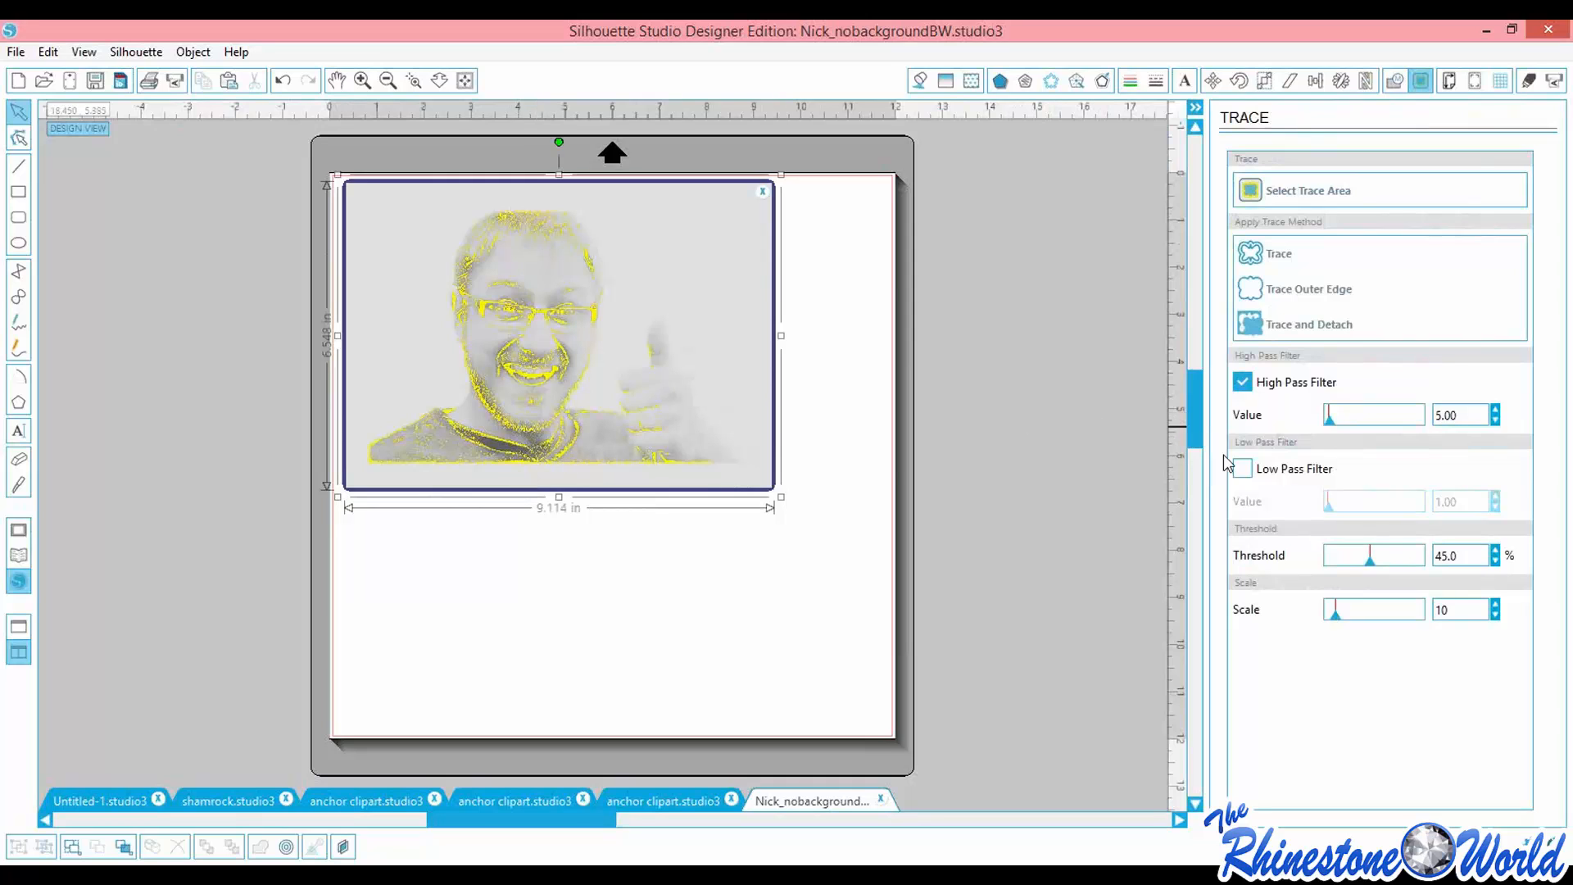
# Set the trace's high pass filter to 9.00 and enable the low pass filter at 1.00
pyautogui.moveTo(1330, 425); pyautogui.dragTo(1330, 421)
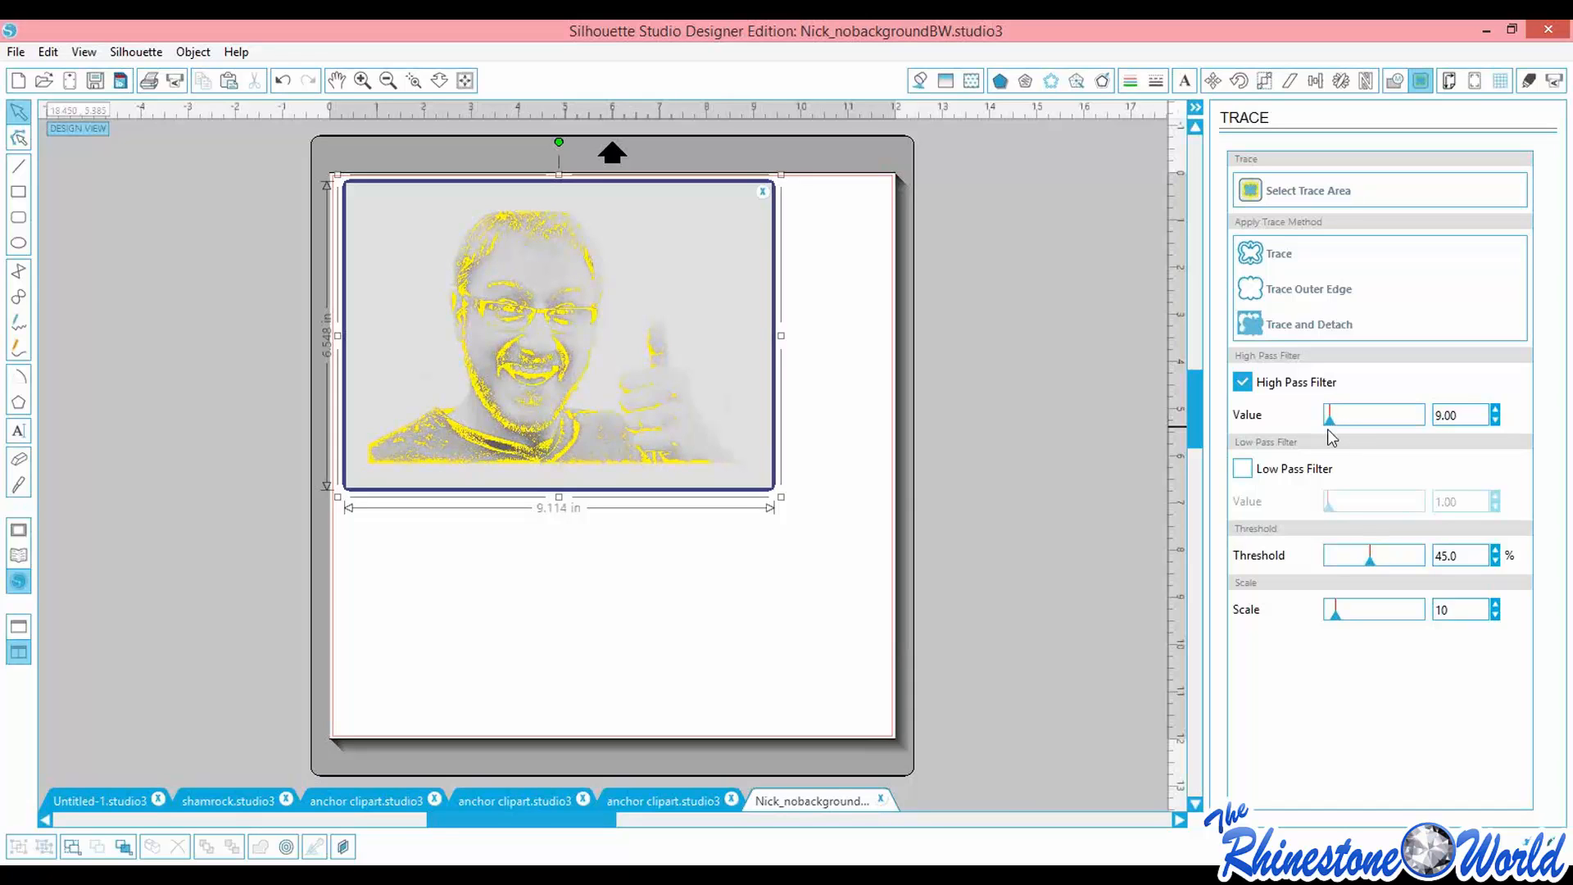
pyautogui.click(1244, 470)
pyautogui.moveTo(1334, 509); pyautogui.dragTo(1308, 508)
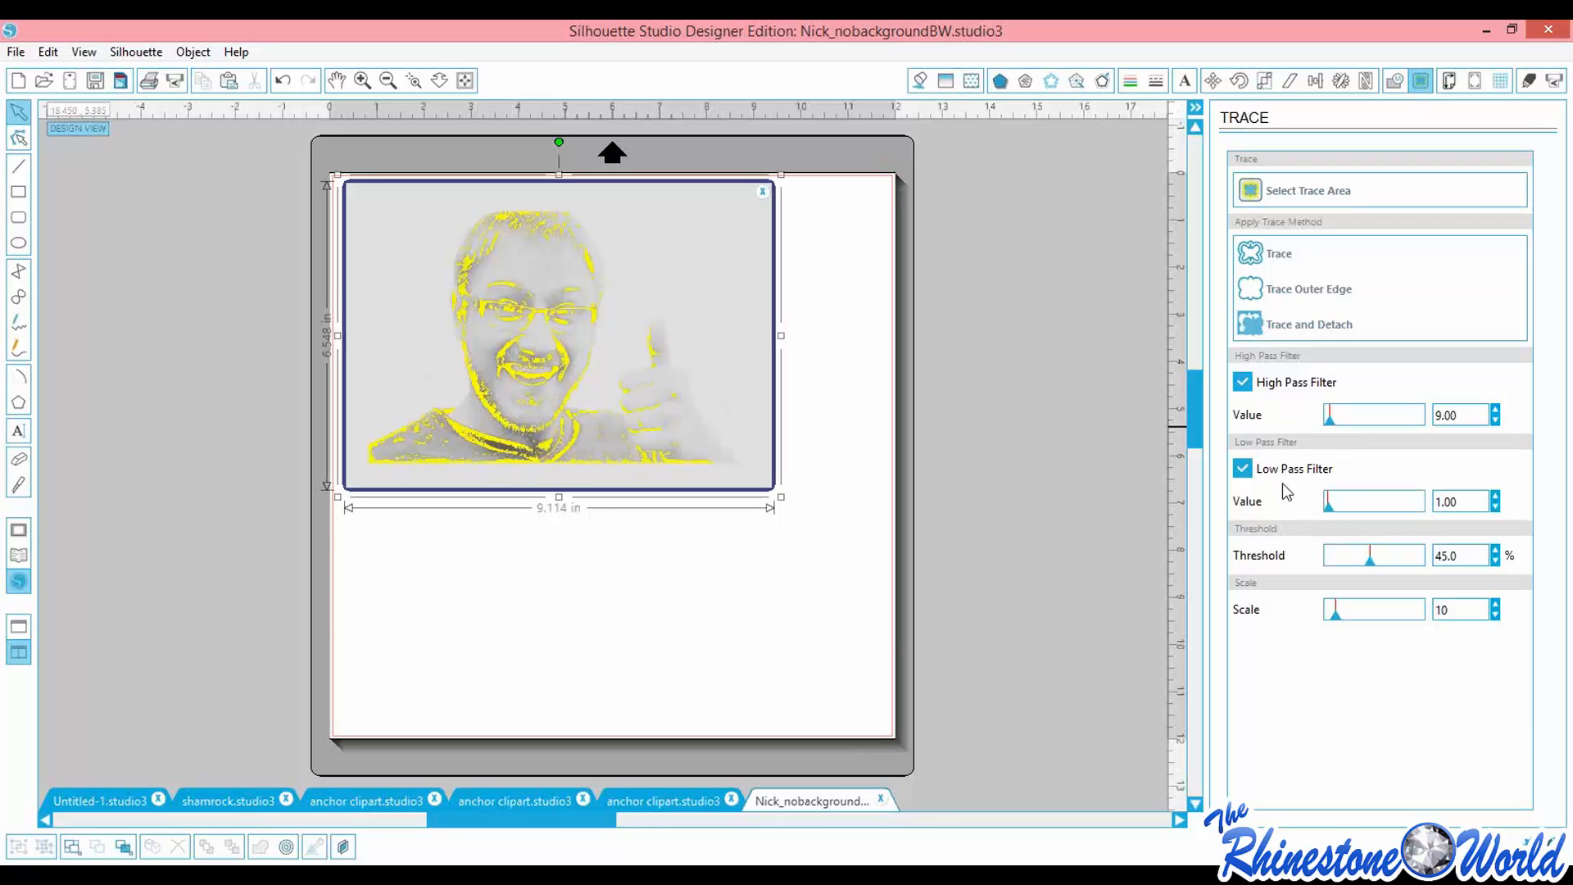
# Compare the trace preview on the face and shirt with the low pass filter off and on, leaving it enabled
pyautogui.click(1252, 476)
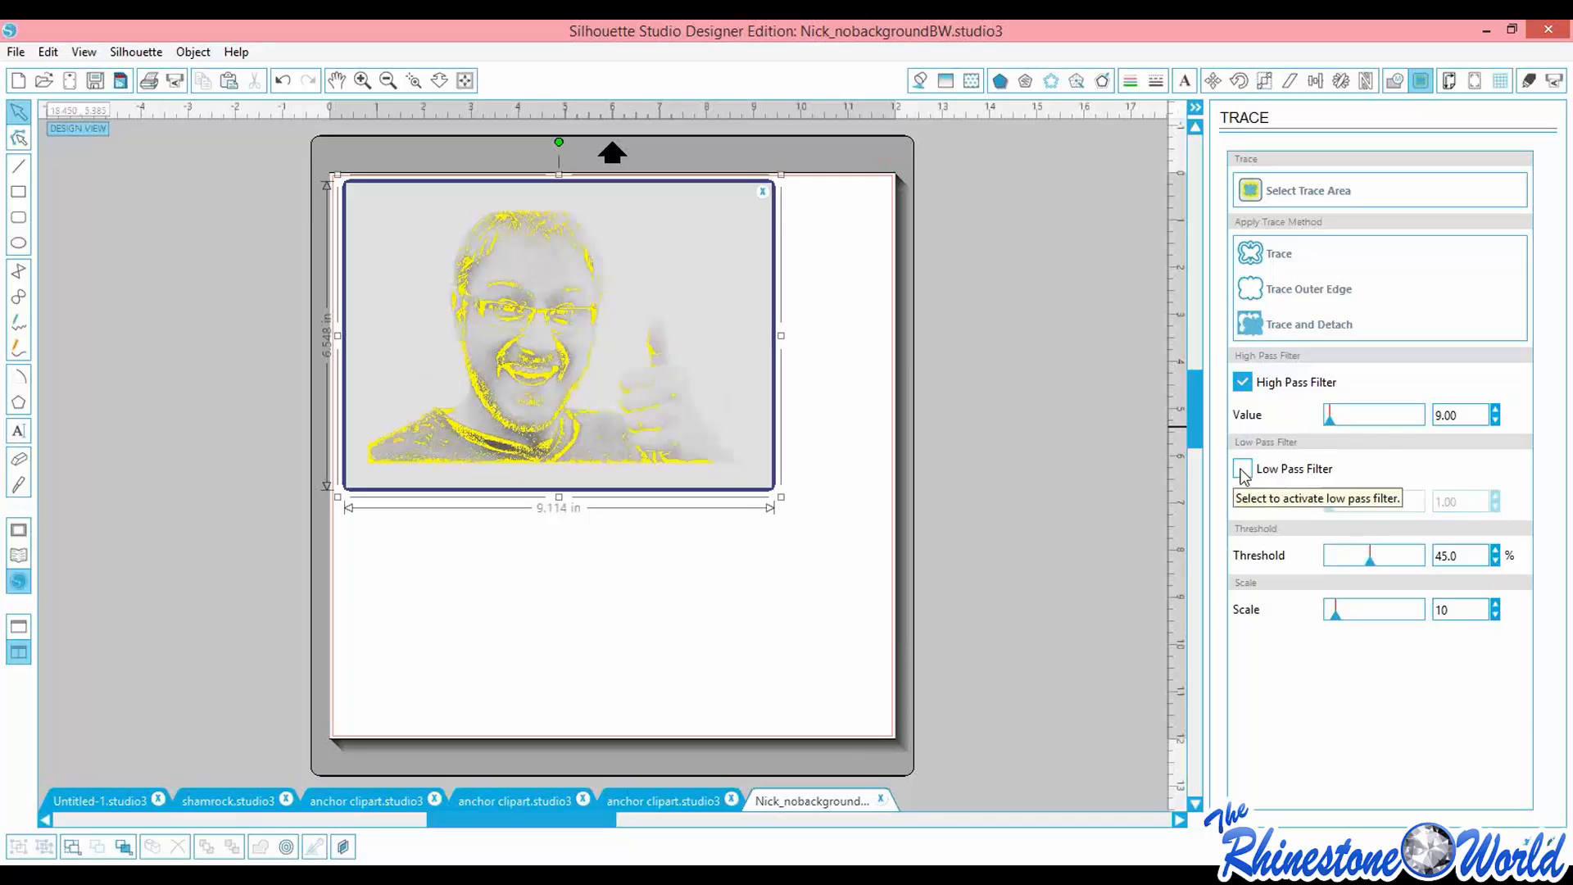
pyautogui.click(1244, 472)
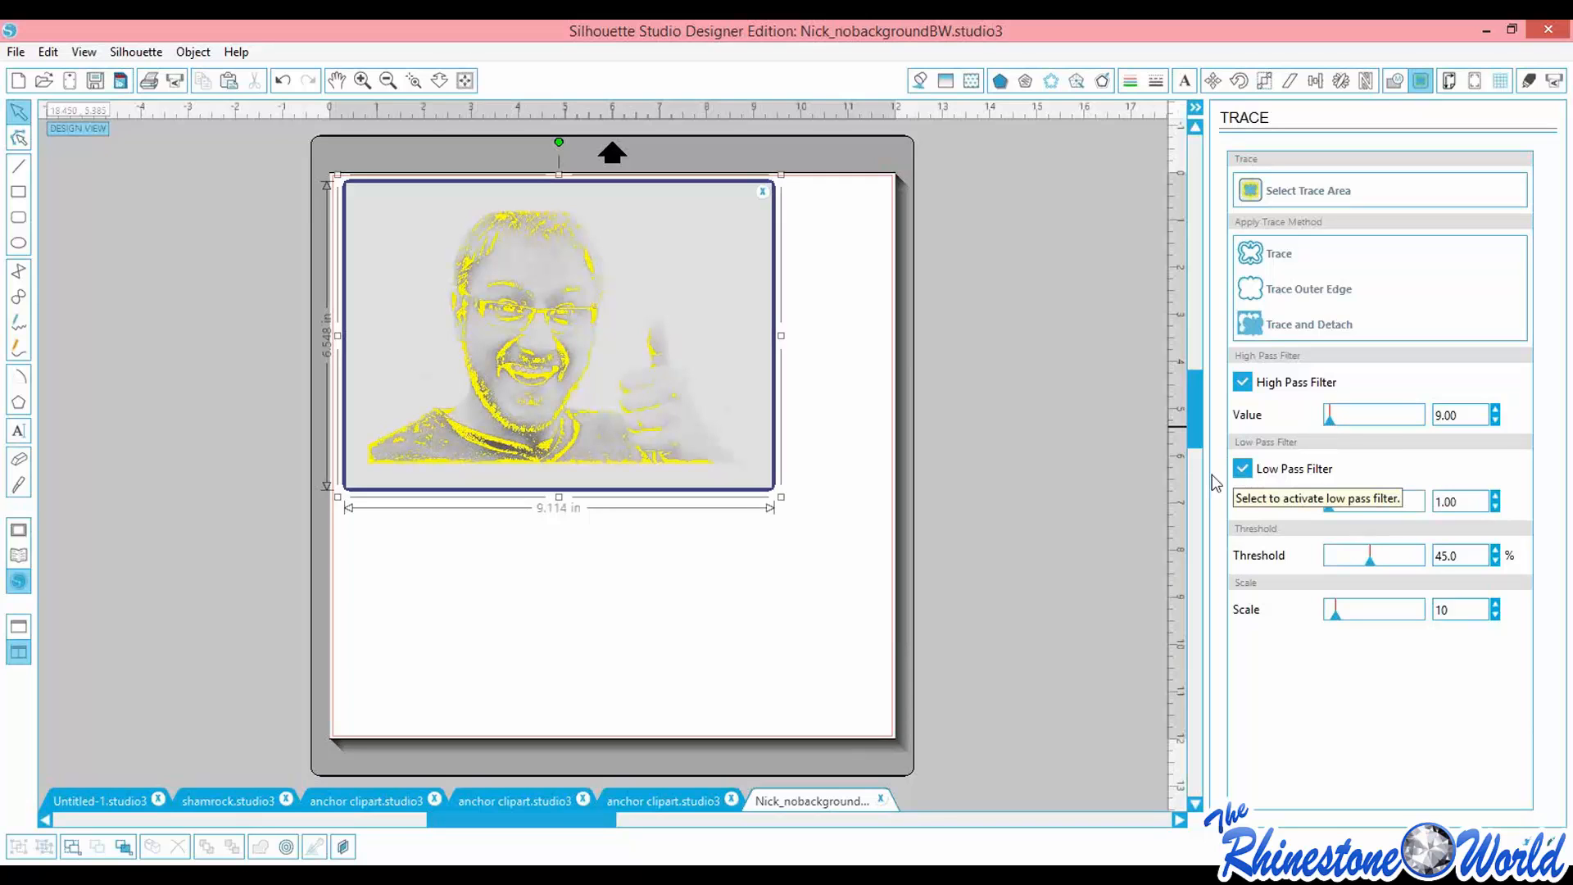
pyautogui.click(362, 79)
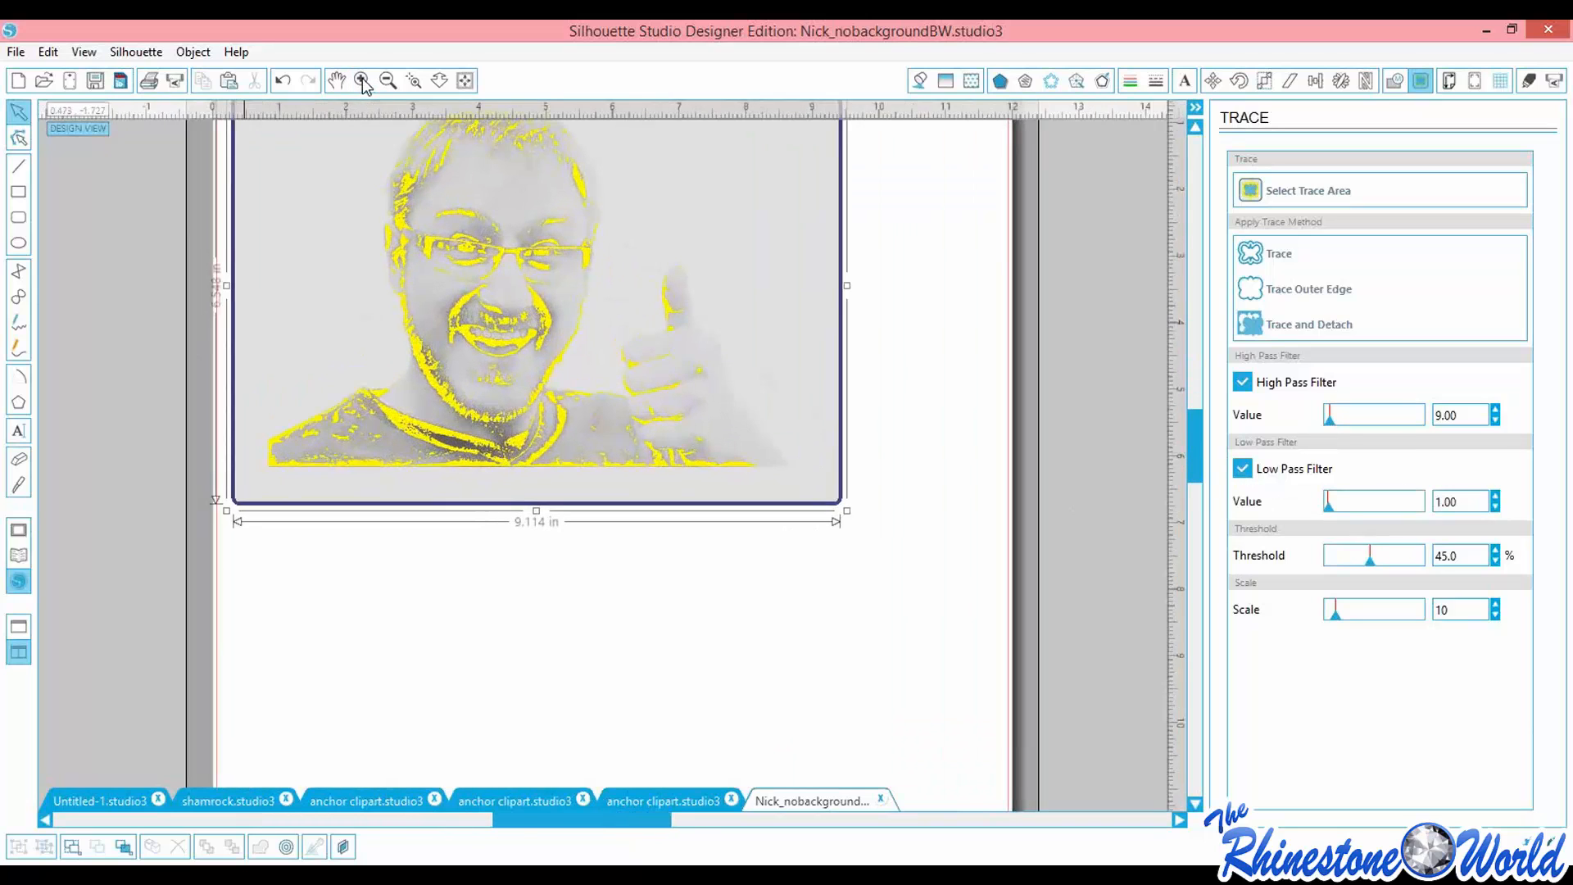
pyautogui.click(363, 80)
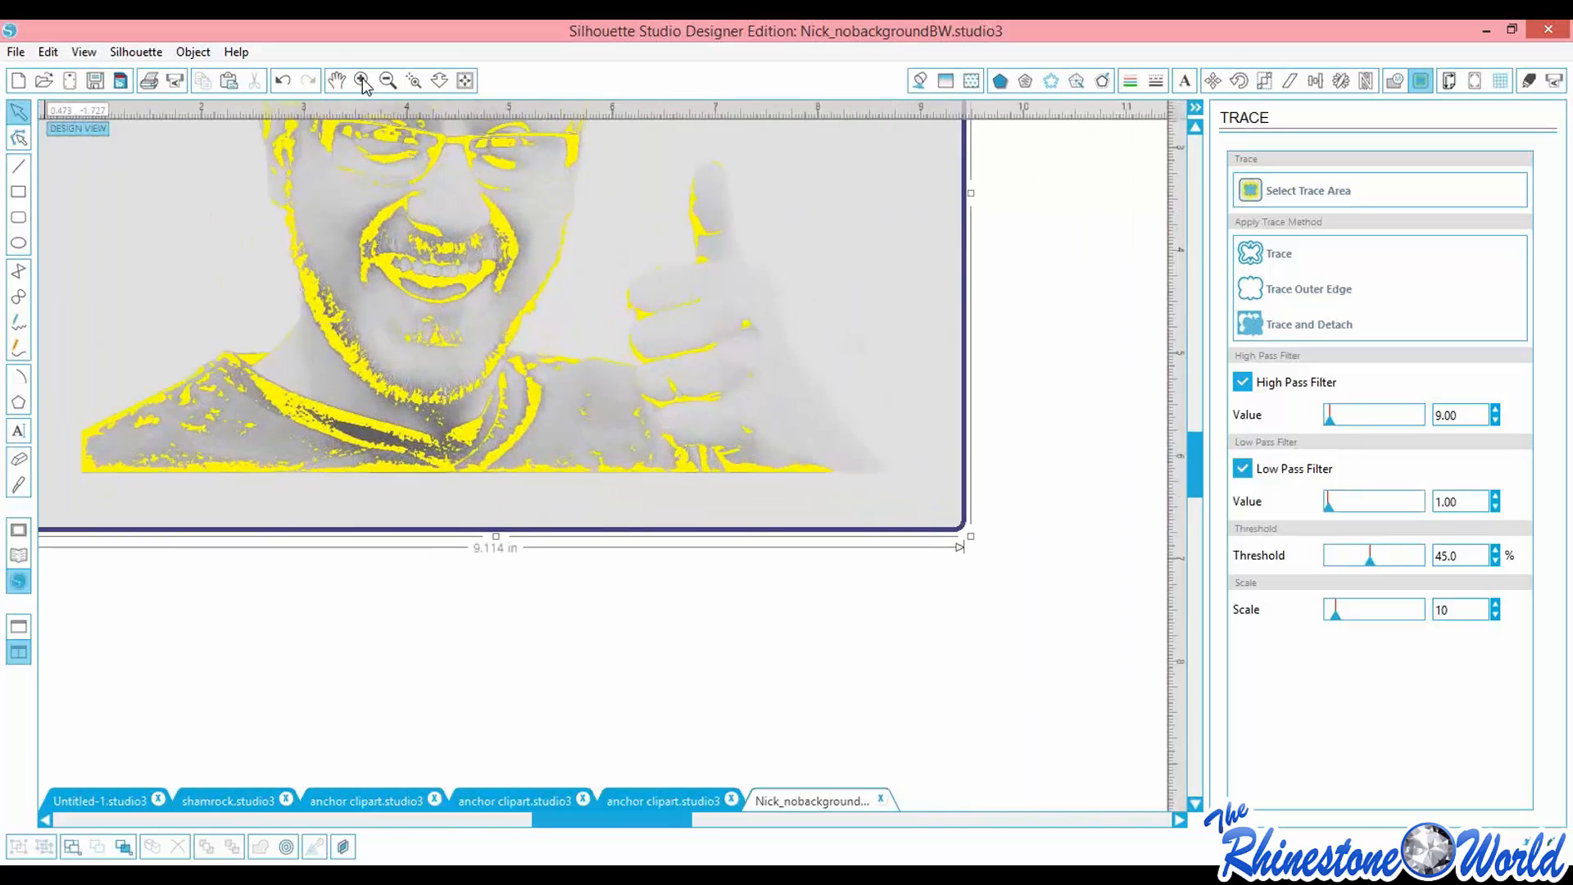
pyautogui.click(1243, 468)
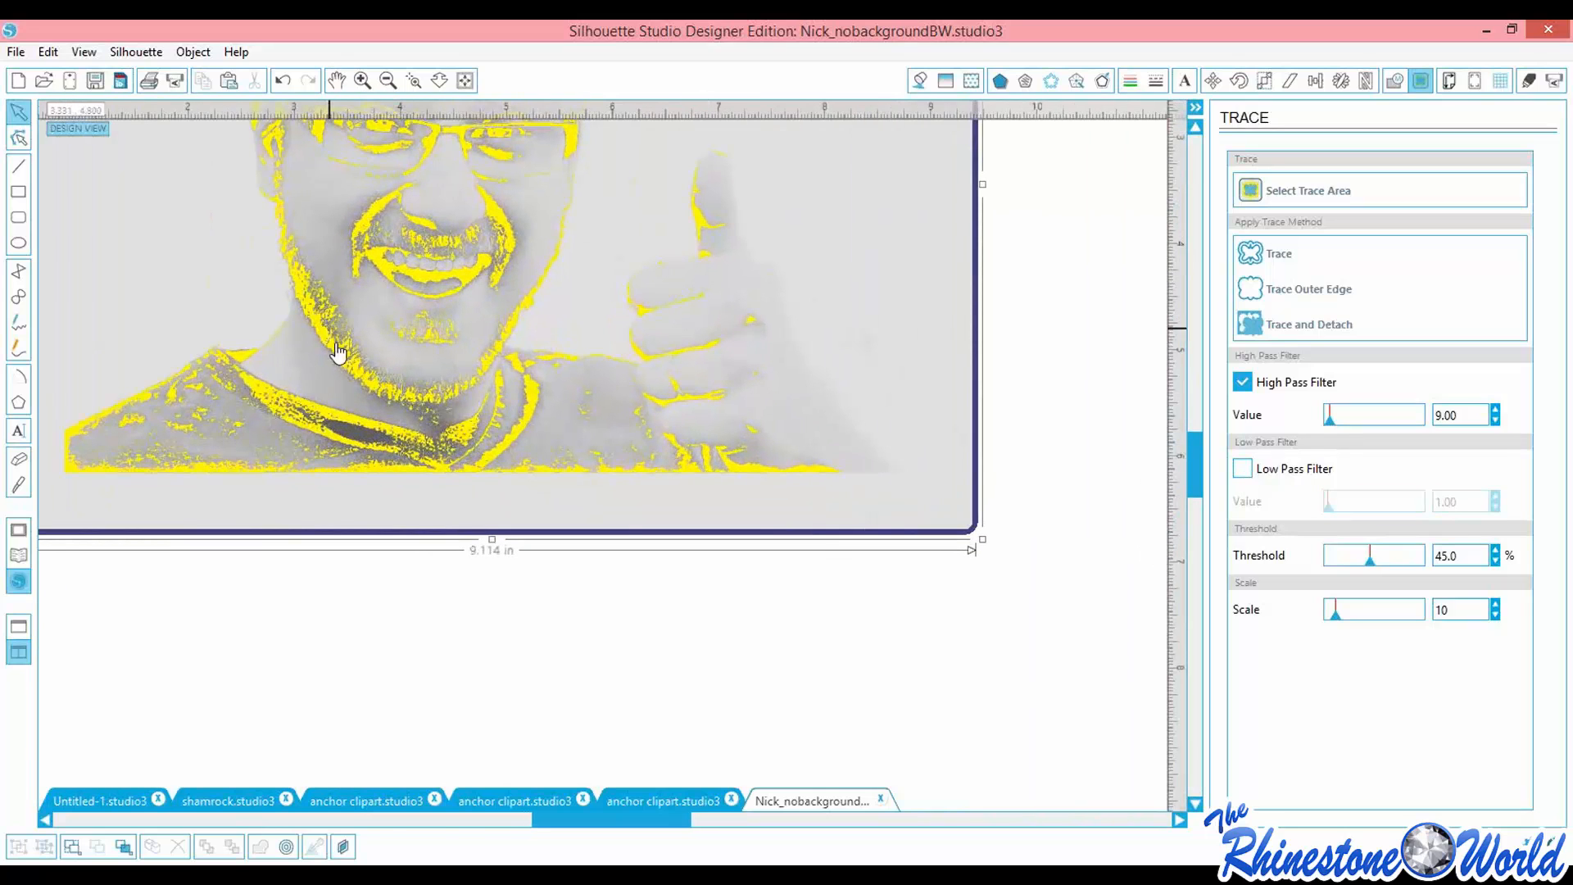
pyautogui.click(1243, 469)
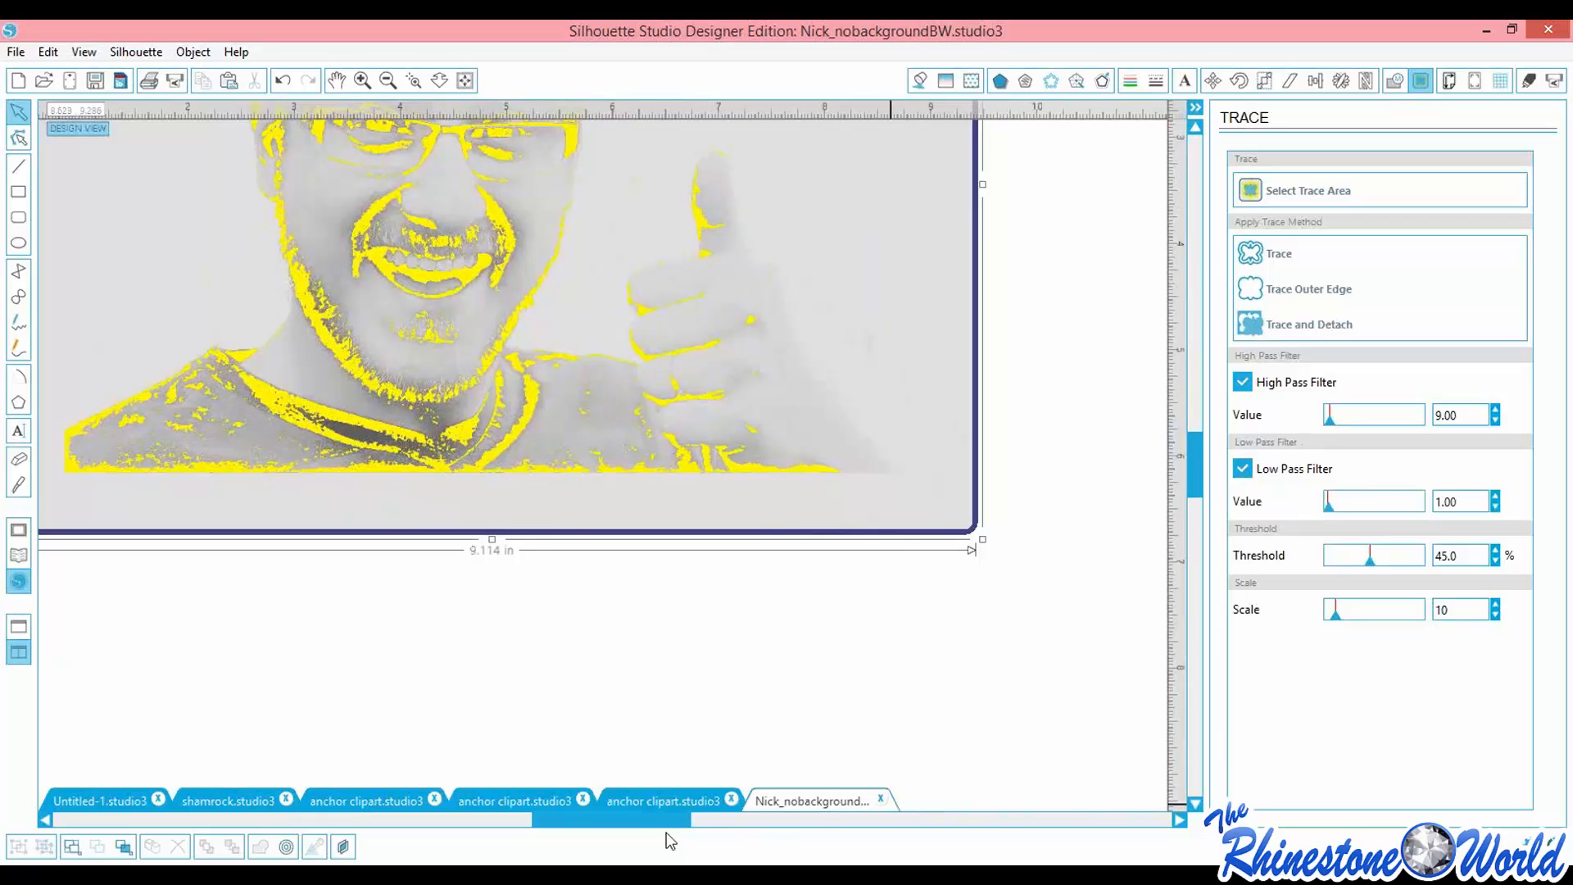
pyautogui.moveTo(635, 819); pyautogui.dragTo(589, 820)
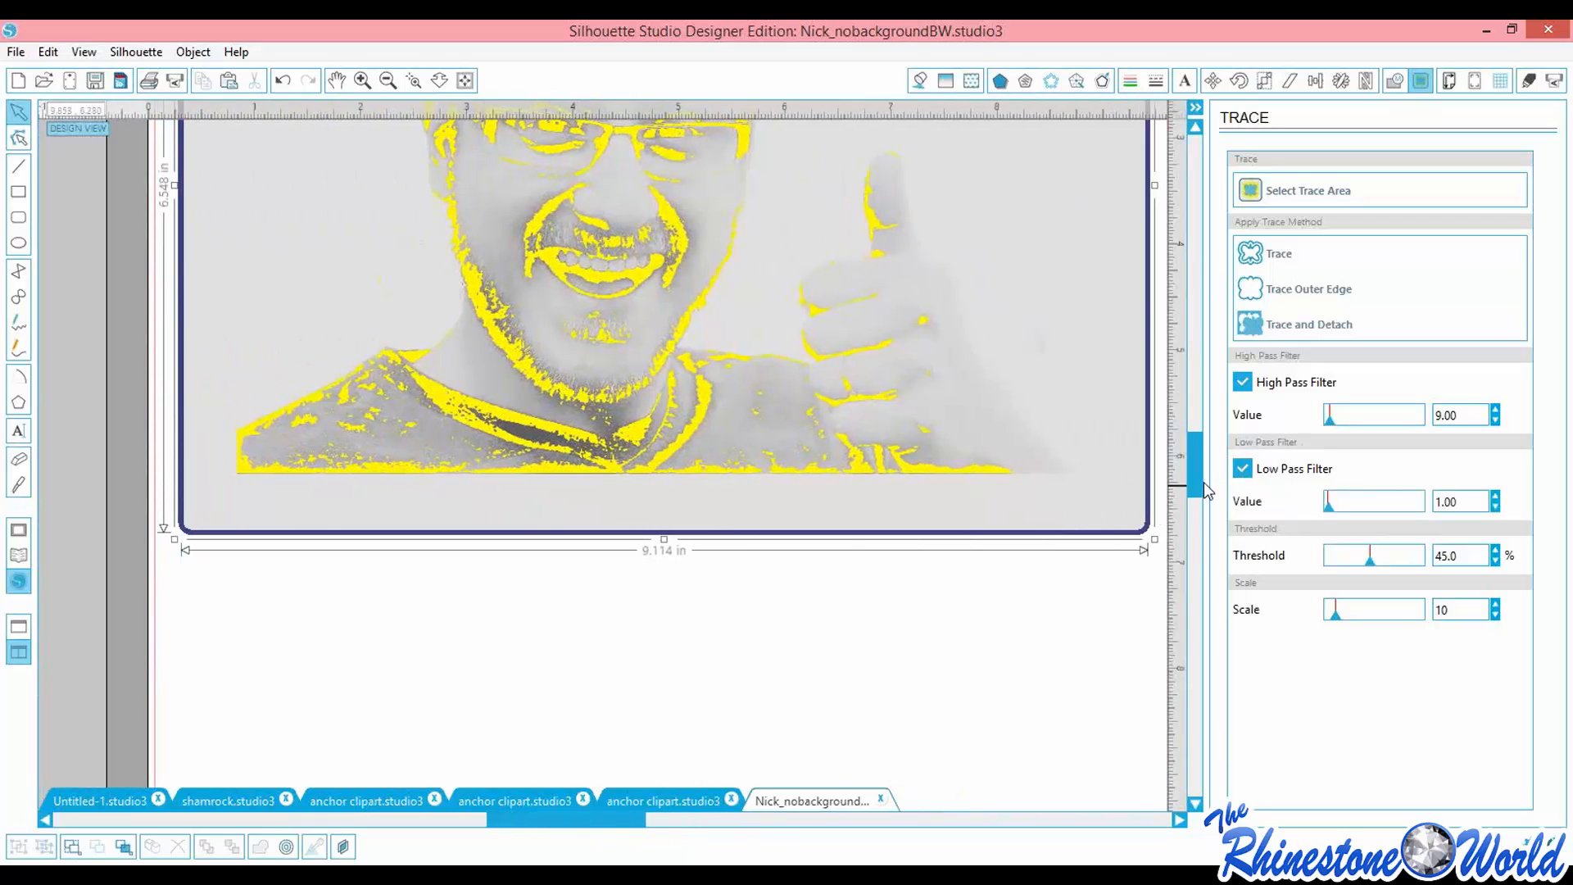
# Set the trace scale to 5, checking the preview over the whole portrait
pyautogui.click(1341, 617)
pyautogui.click(1341, 617)
pyautogui.click(1341, 617)
pyautogui.click(1341, 617)
pyautogui.click(1341, 616)
pyautogui.click(1335, 617)
pyautogui.click(1335, 617)
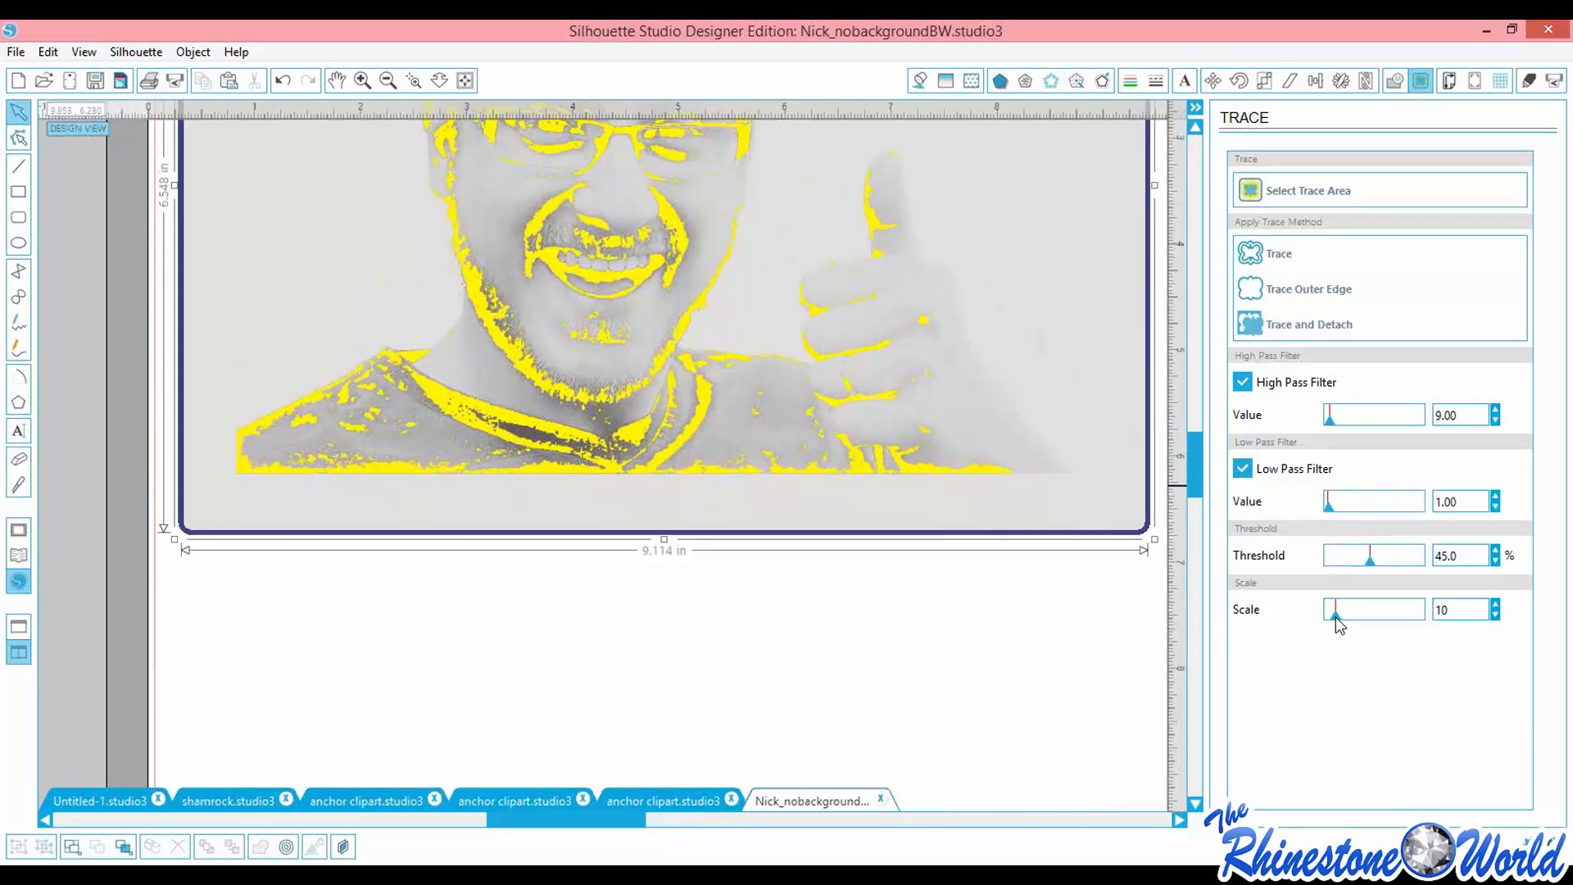
pyautogui.click(1334, 618)
pyautogui.click(1333, 619)
pyautogui.moveTo(1199, 483); pyautogui.dragTo(1200, 431)
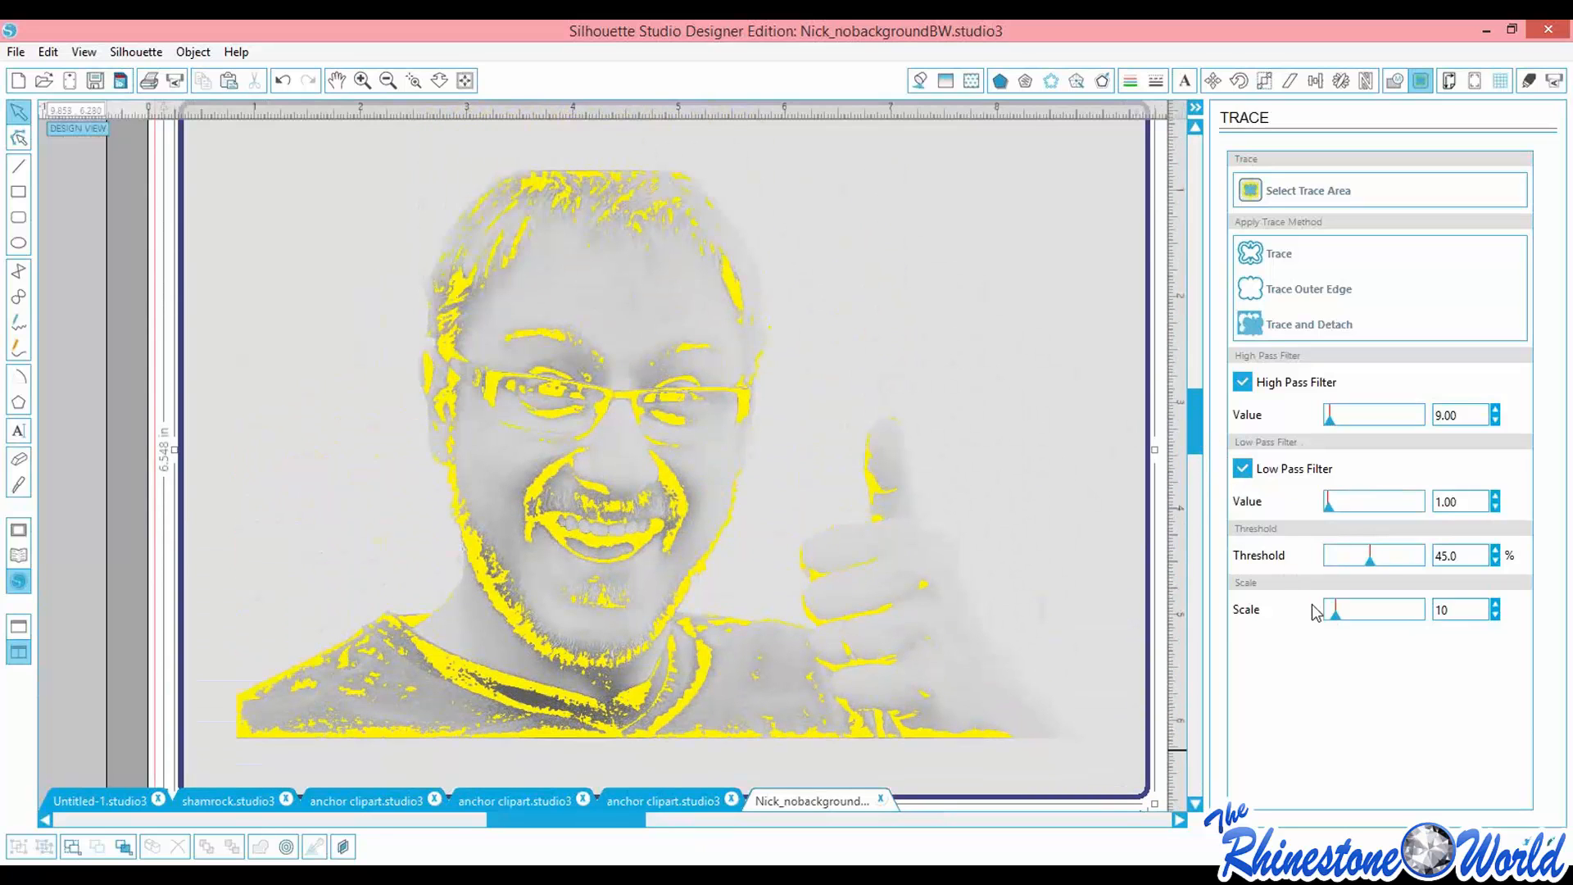
pyautogui.click(1496, 615)
pyautogui.click(1496, 616)
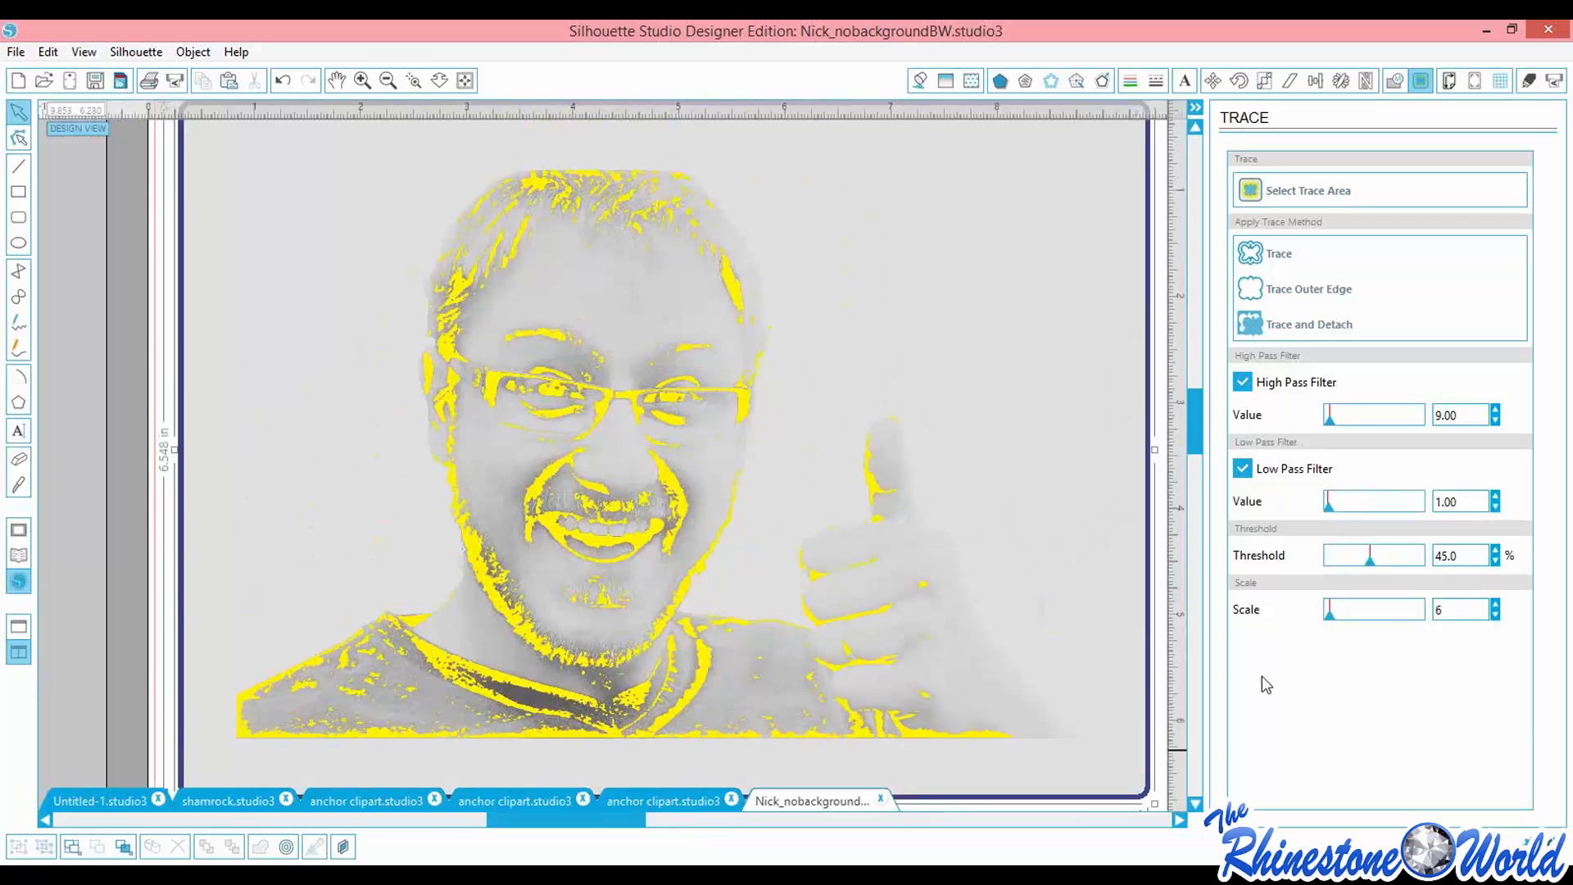
pyautogui.moveTo(1198, 435); pyautogui.dragTo(1201, 438)
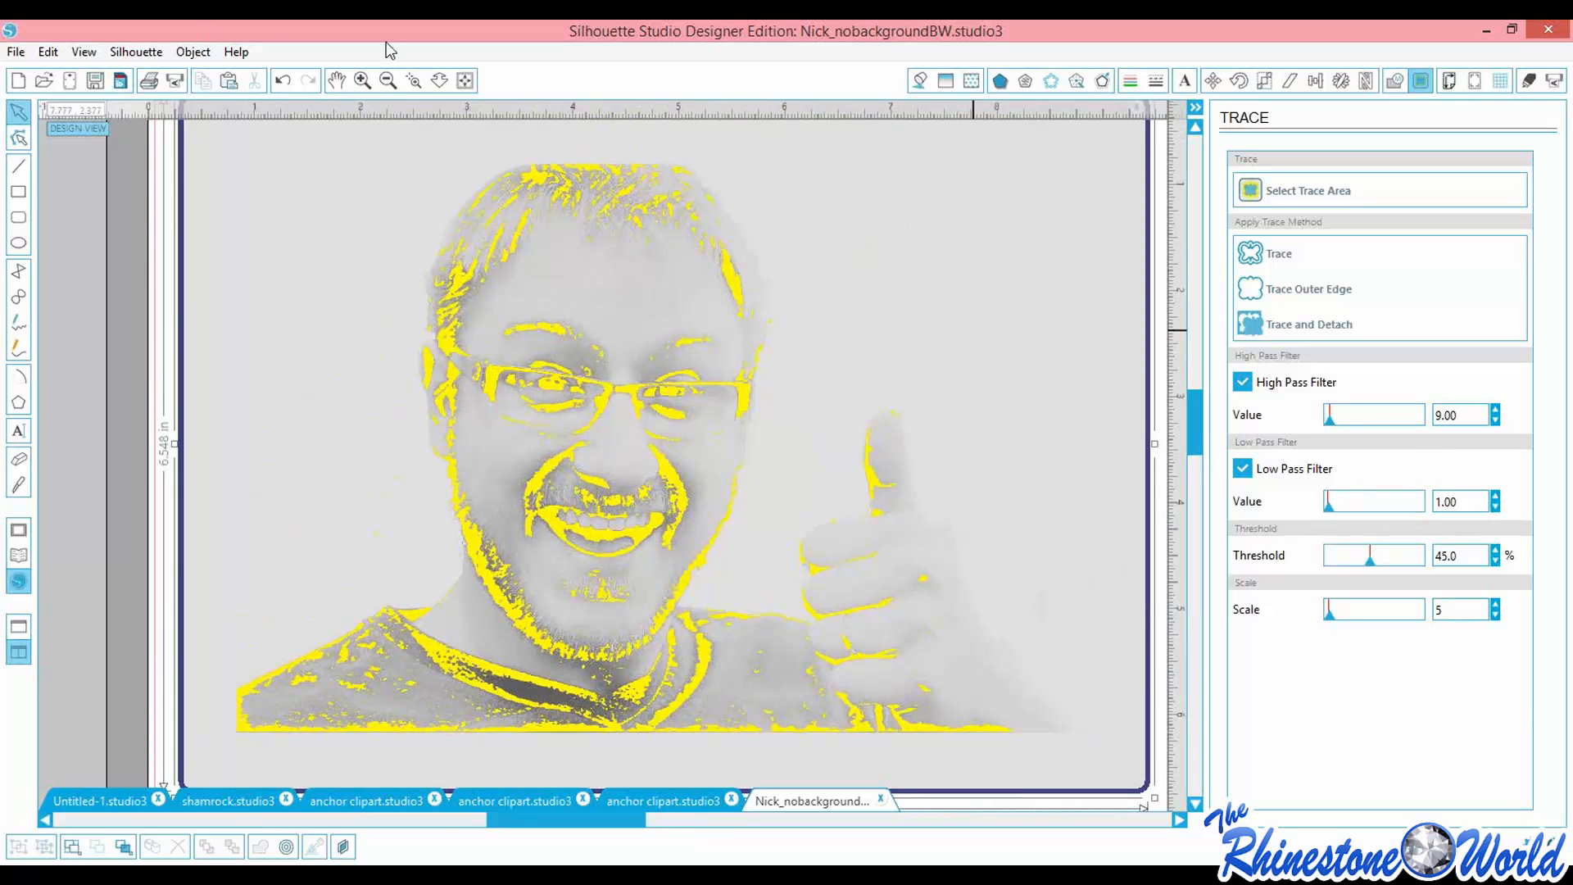
# Trace the portrait photo, move the original photo off the traced outlines to the page's lower-right corner and select it
pyautogui.click(400, 83)
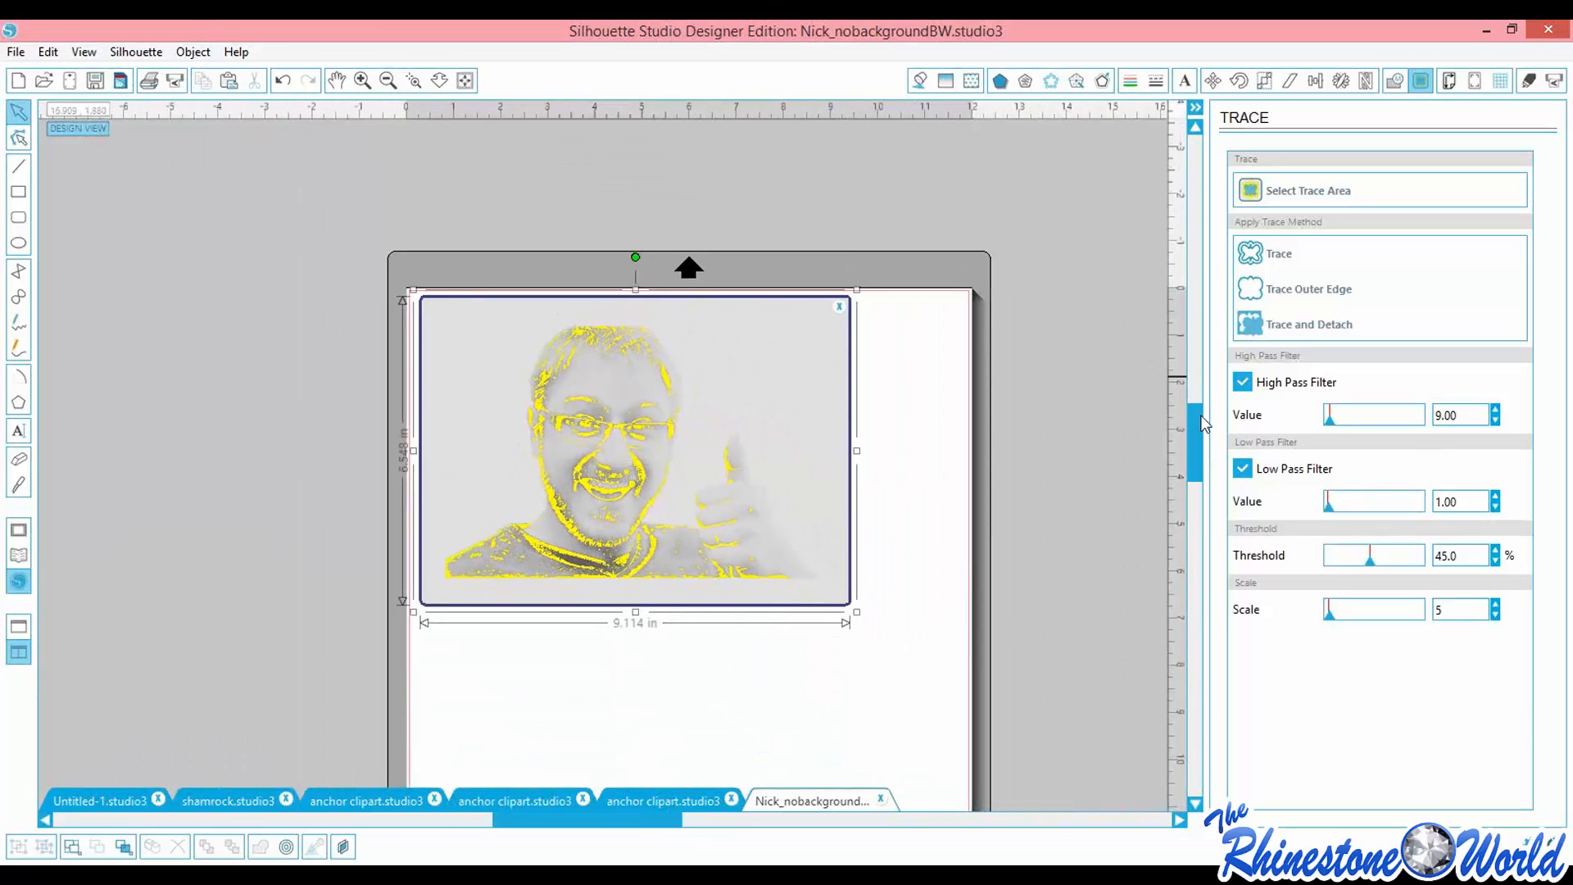
pyautogui.moveTo(1200, 412); pyautogui.dragTo(1198, 439)
pyautogui.click(1254, 255)
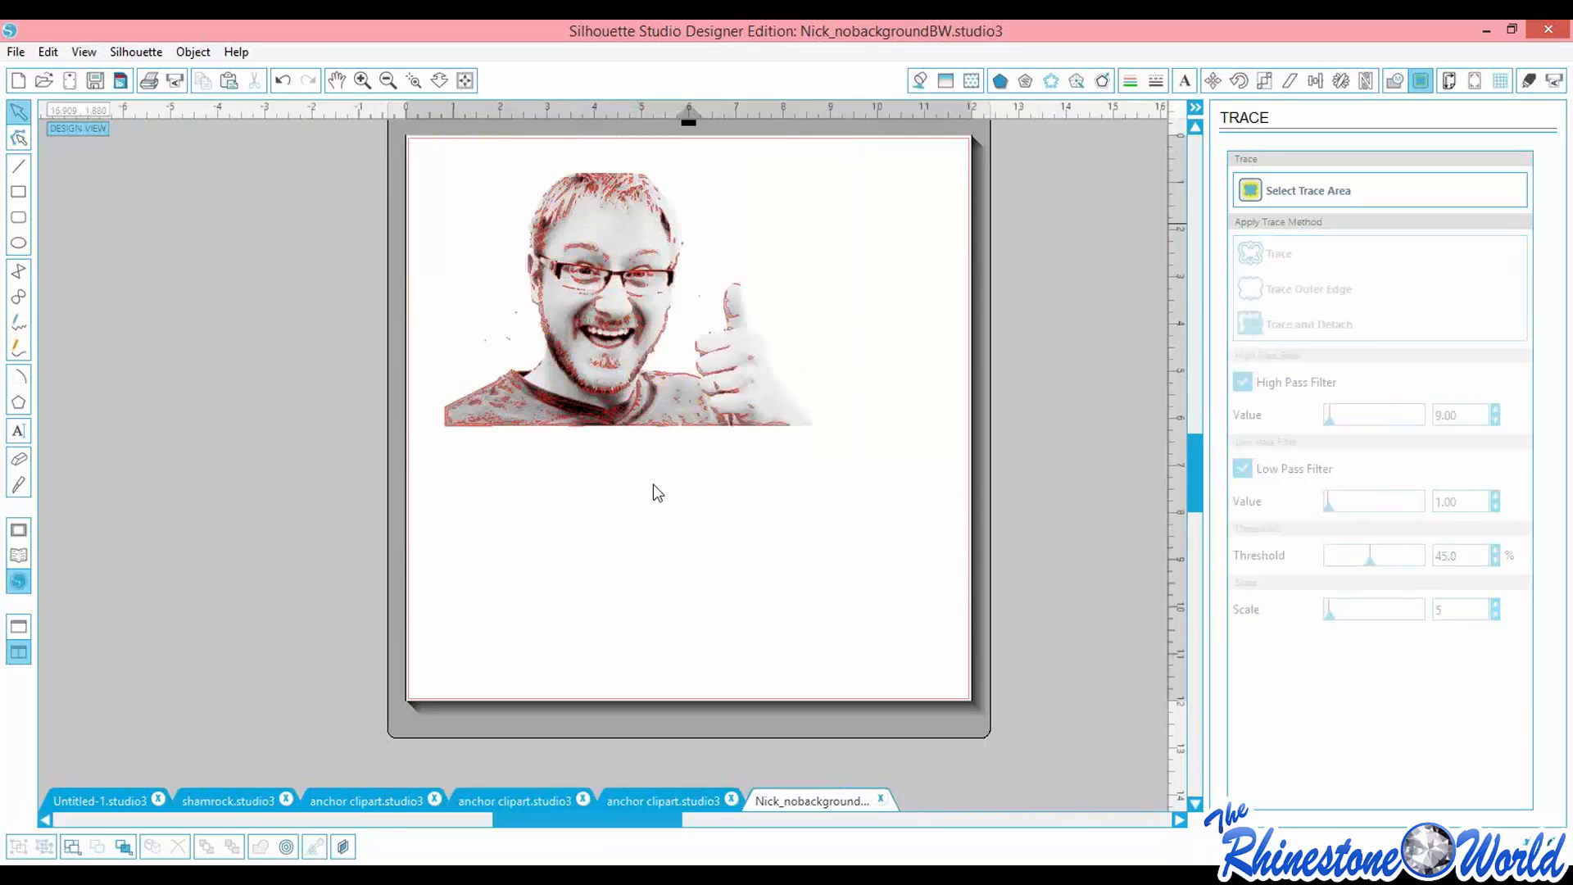
pyautogui.moveTo(617, 400)
pyautogui.mouseDown()
pyautogui.moveTo(685, 481)
pyautogui.moveTo(744, 632)
pyautogui.moveTo(825, 662)
pyautogui.mouseUp()
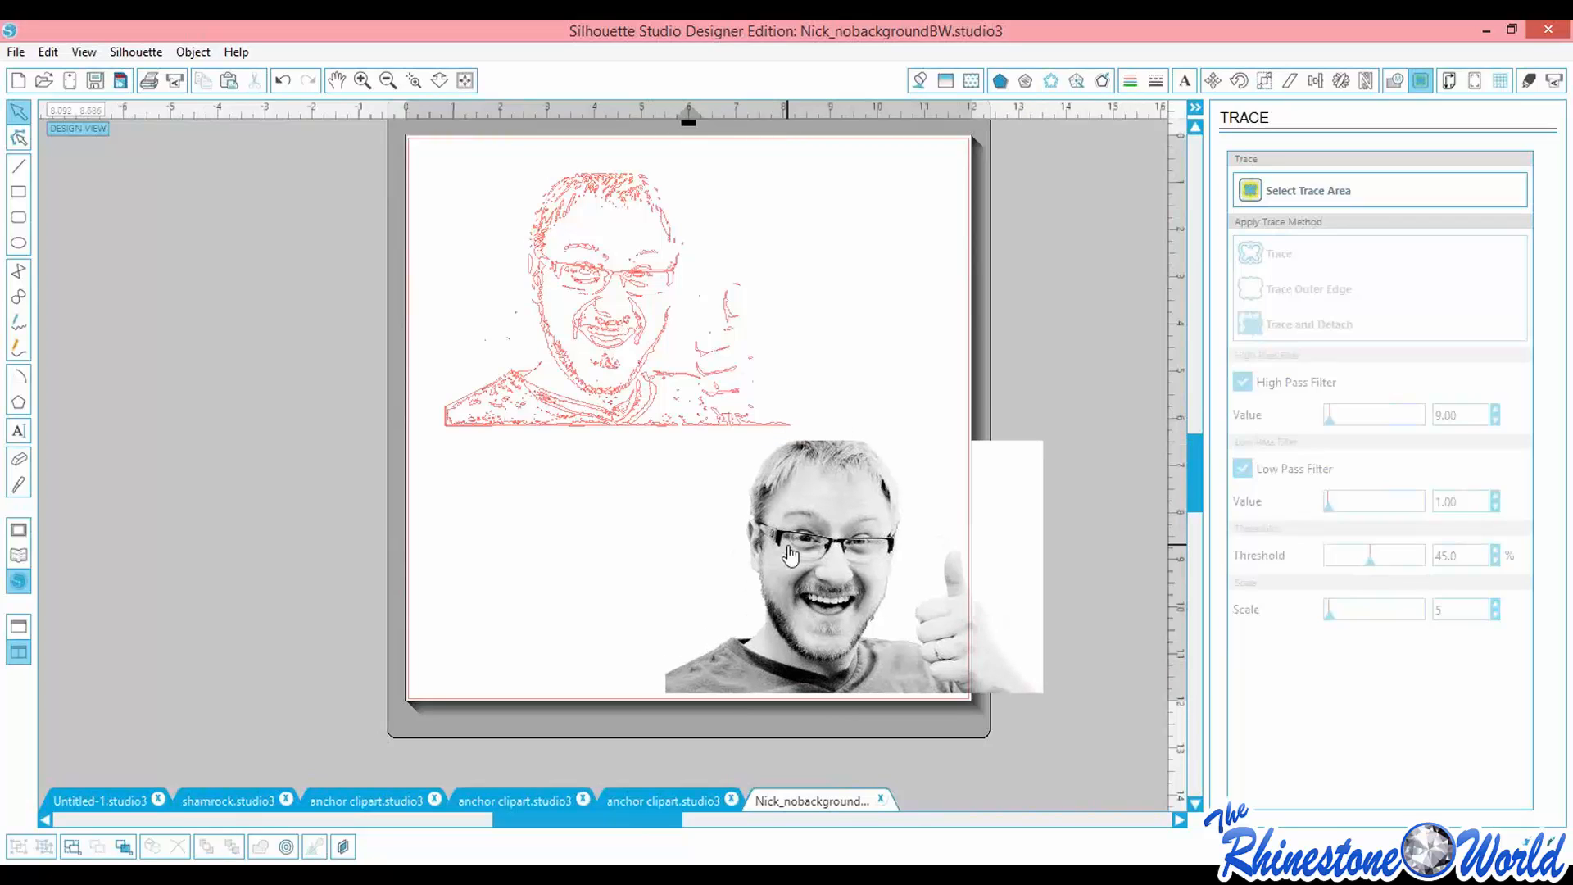
pyautogui.click(839, 567)
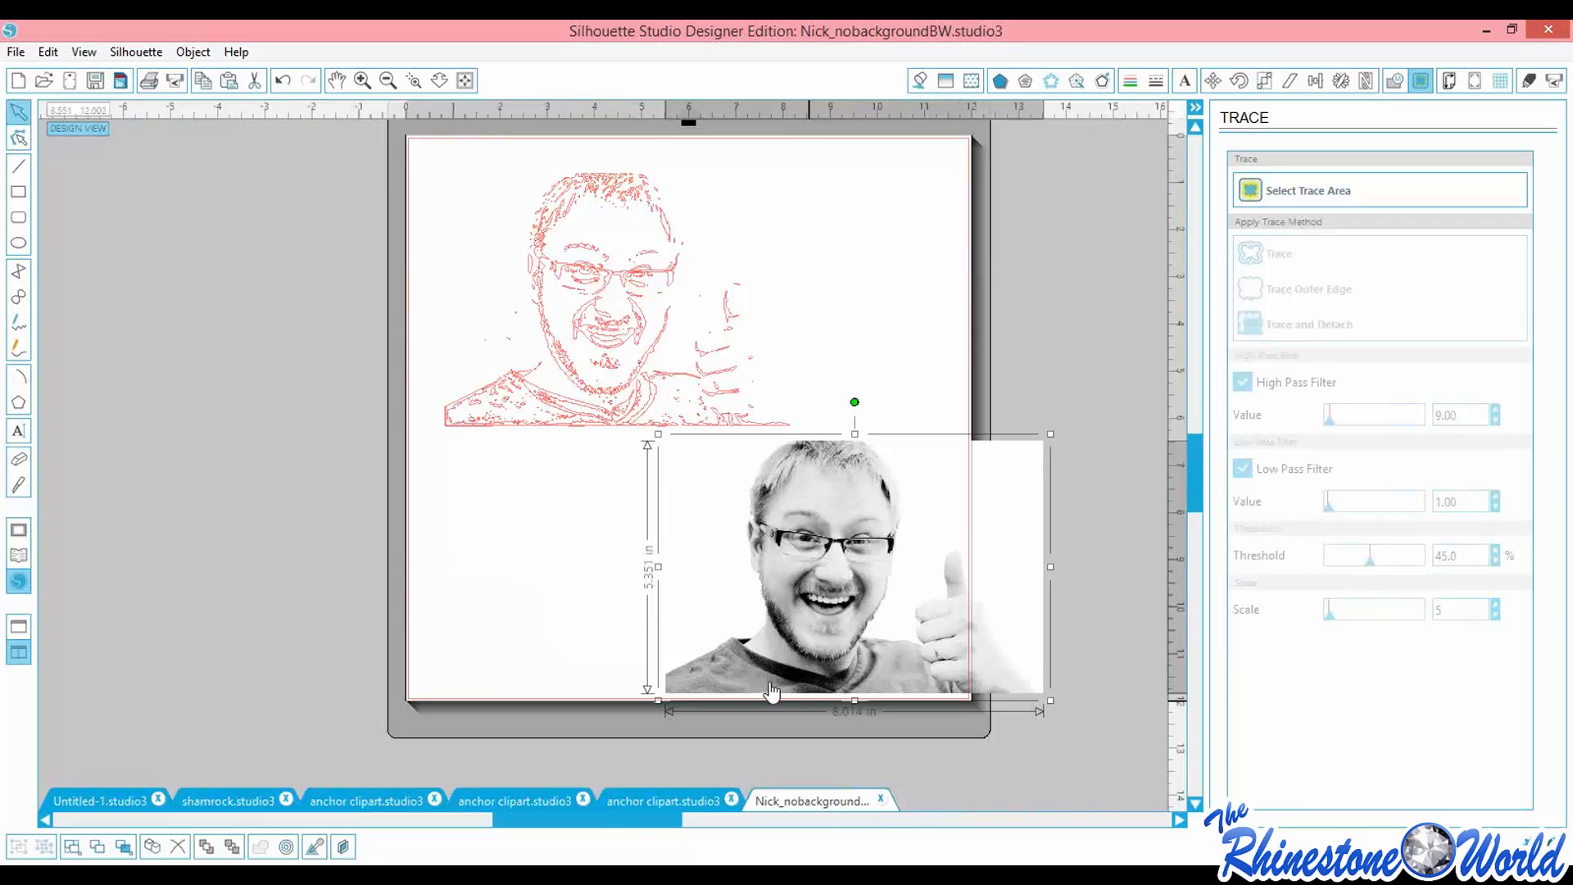
# Delete the original portrait photo and release the compound path of the traced outlines, checking that the pieces select separately
pyautogui.press('Delete')
pyautogui.moveTo(1194, 464); pyautogui.dragTo(1195, 451)
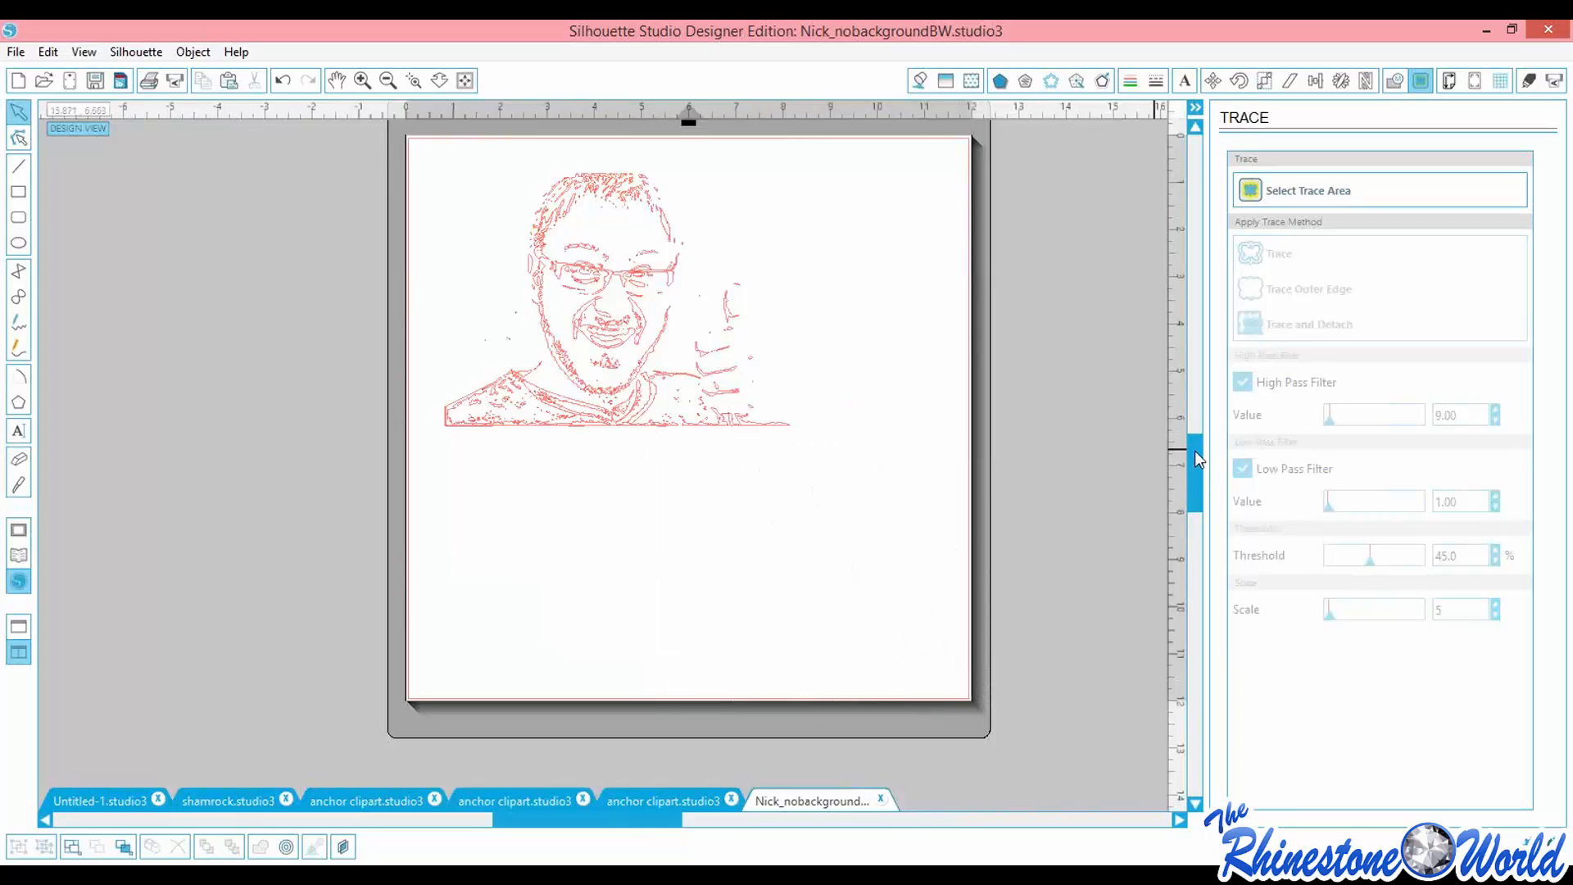
pyautogui.click(362, 80)
pyautogui.click(363, 79)
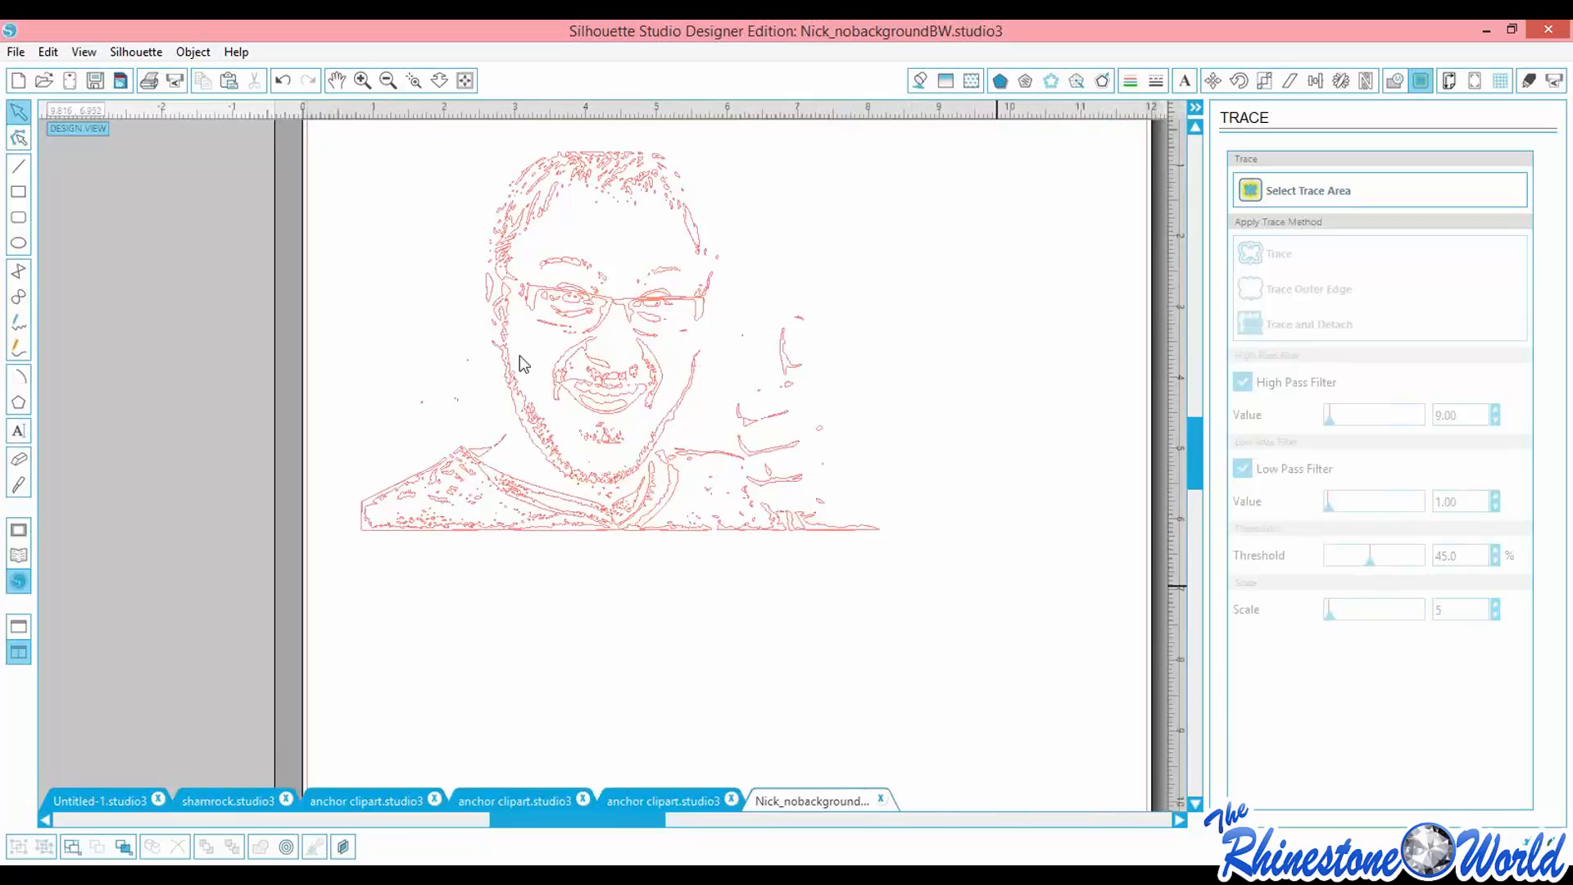
pyautogui.click(550, 312)
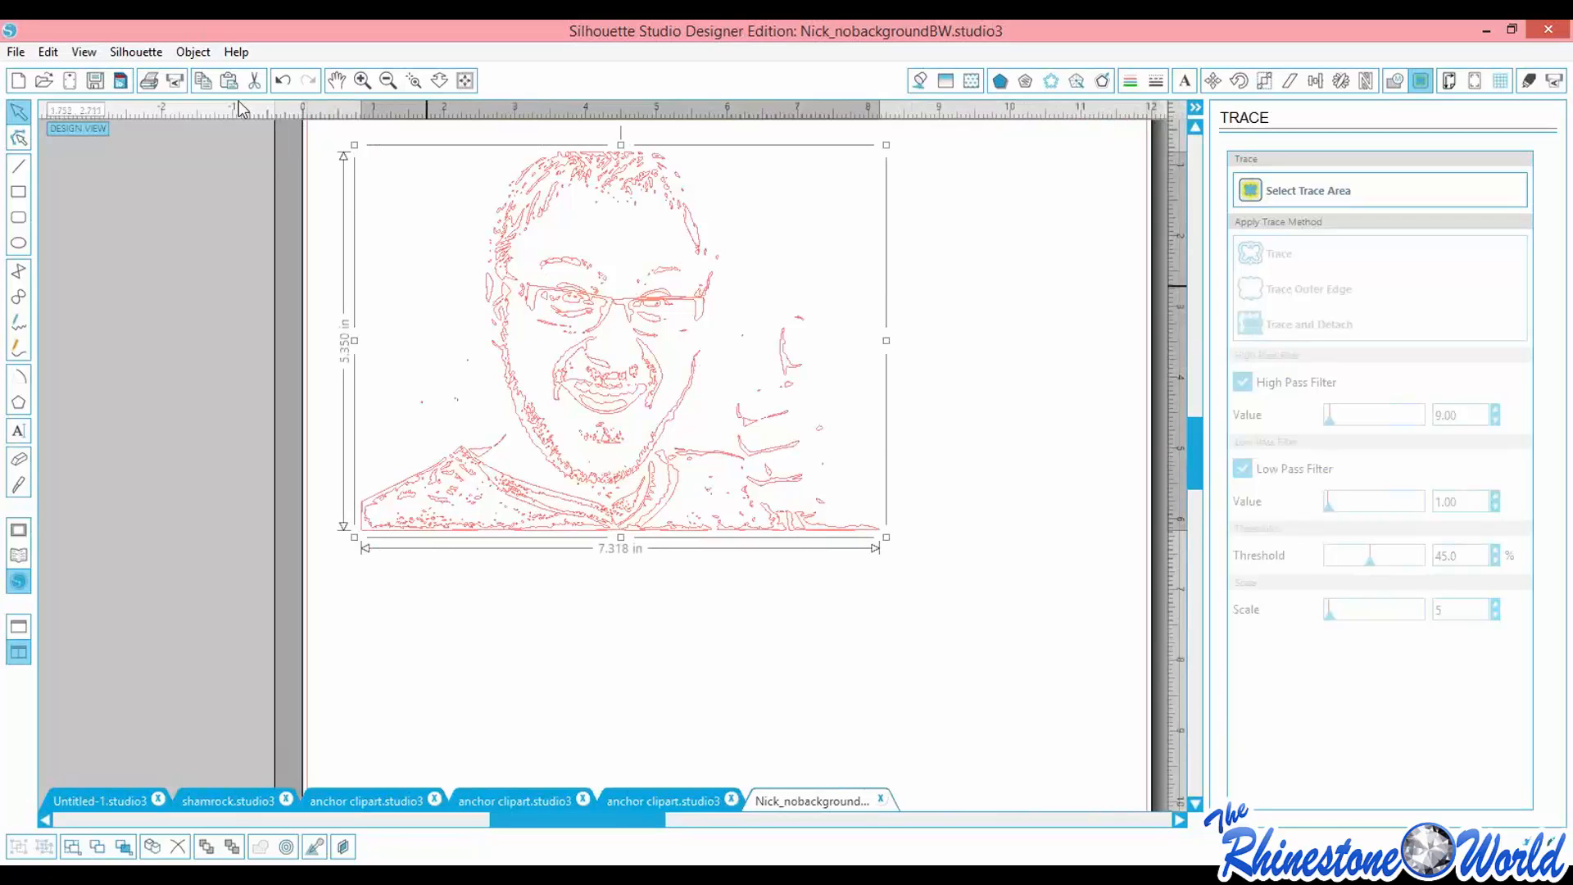
pyautogui.click(193, 52)
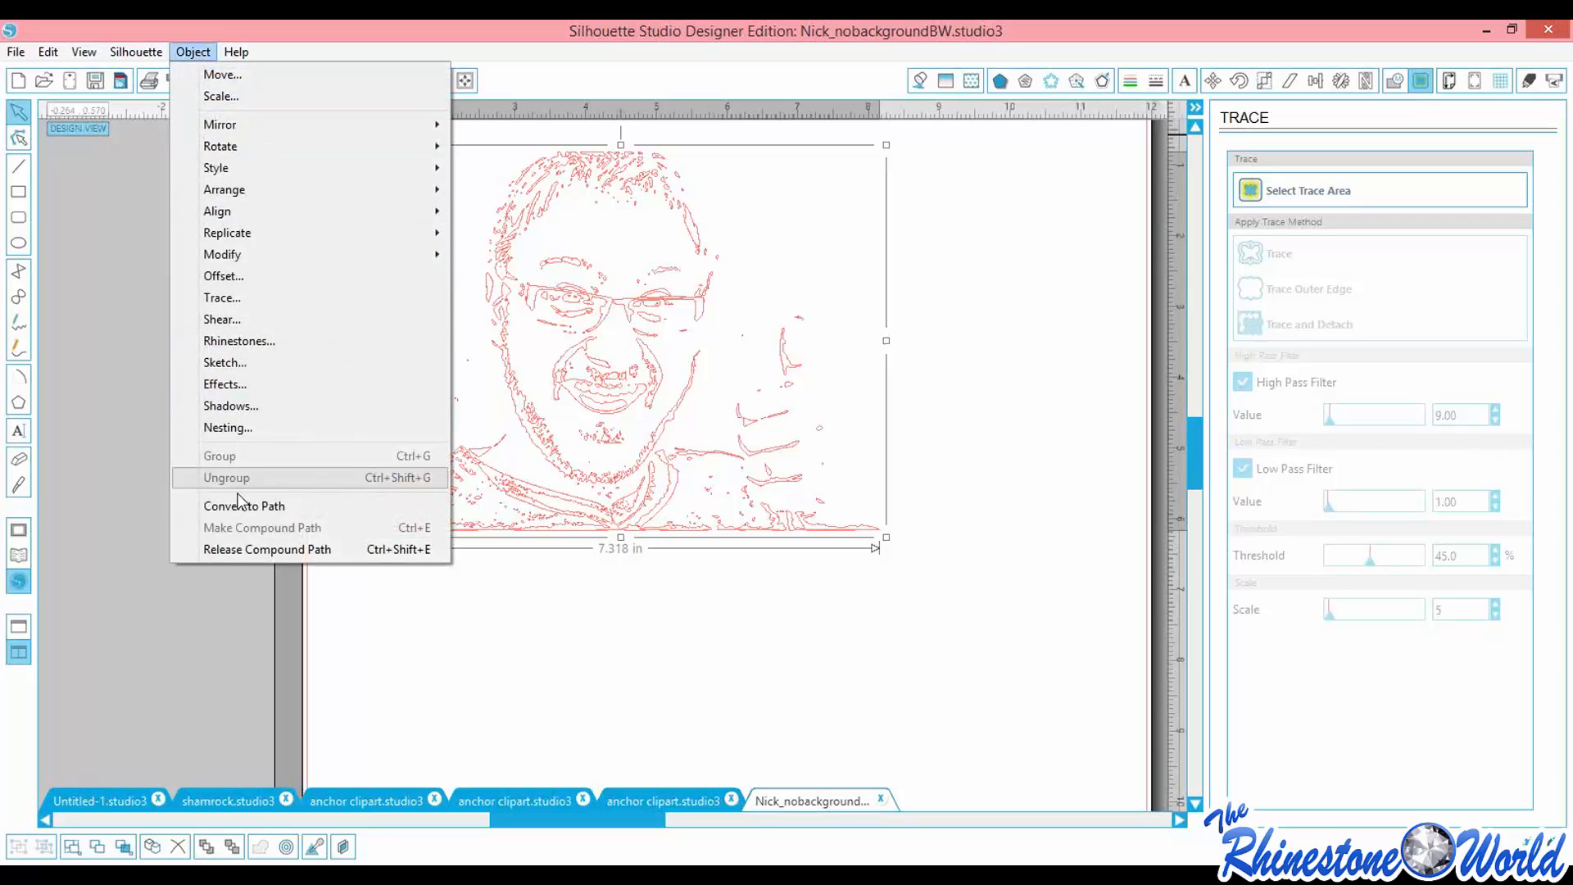
pyautogui.click(245, 549)
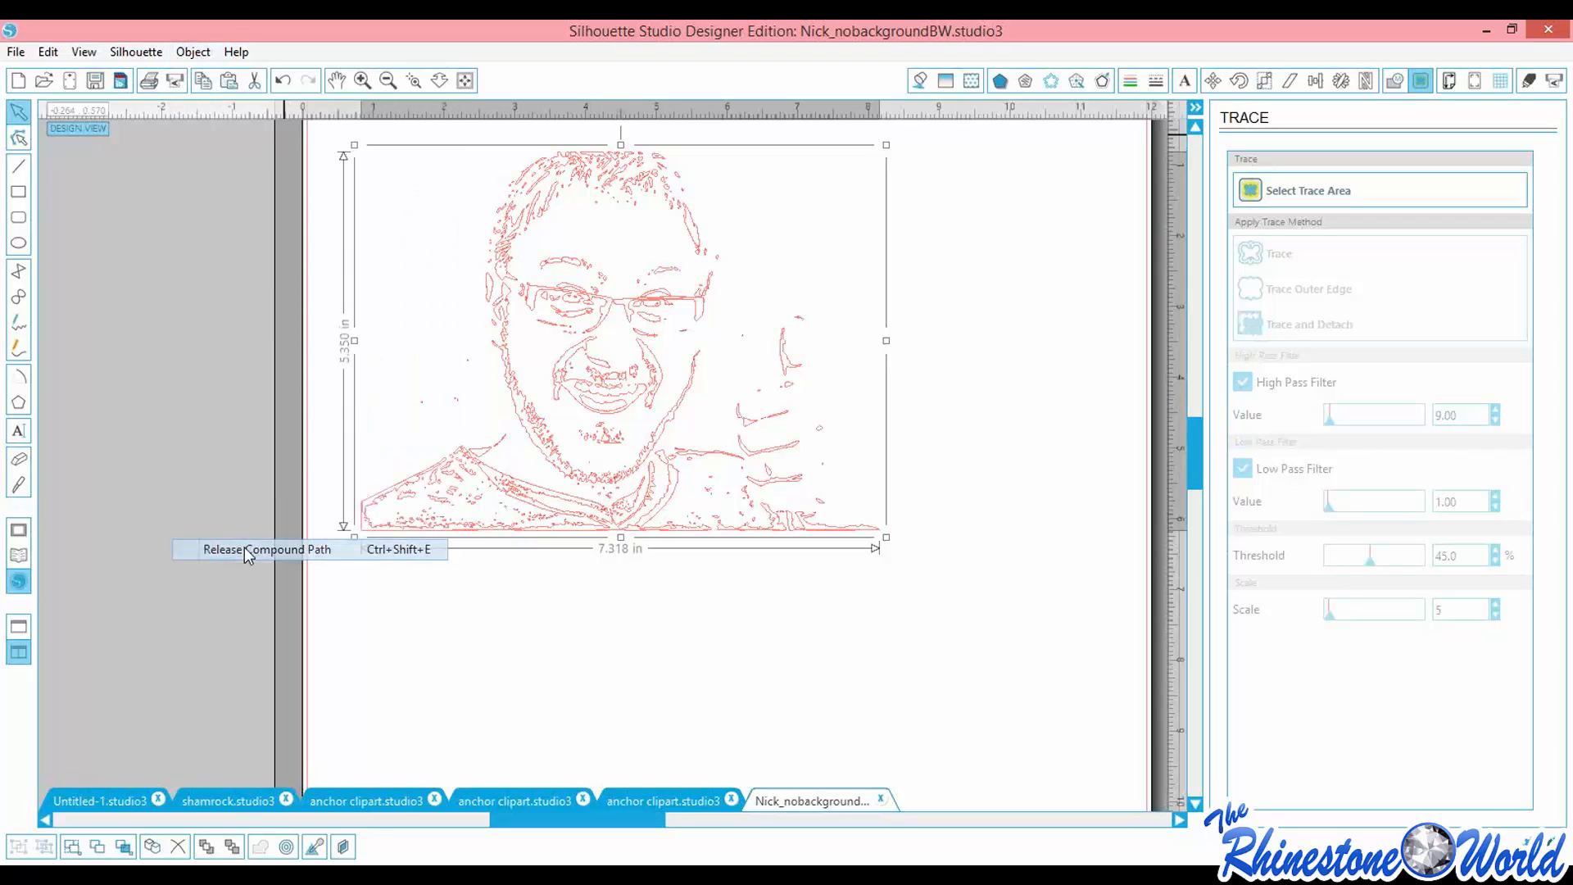
pyautogui.click(431, 695)
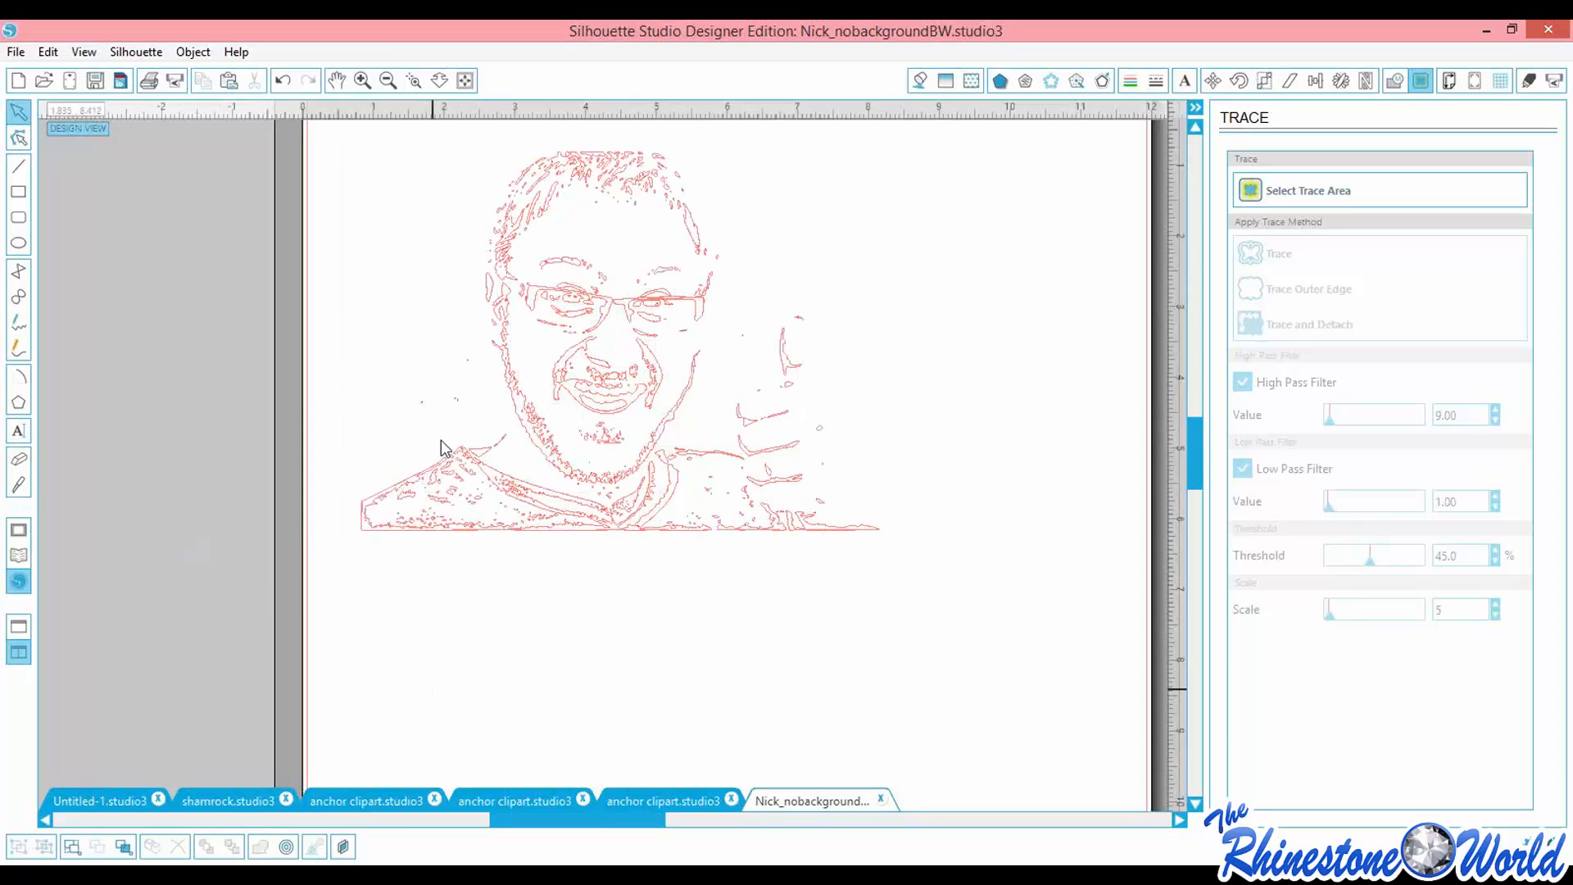
pyautogui.moveTo(361, 157)
pyautogui.mouseDown()
pyautogui.moveTo(734, 537)
pyautogui.moveTo(868, 533)
pyautogui.moveTo(901, 549)
pyautogui.mouseUp()
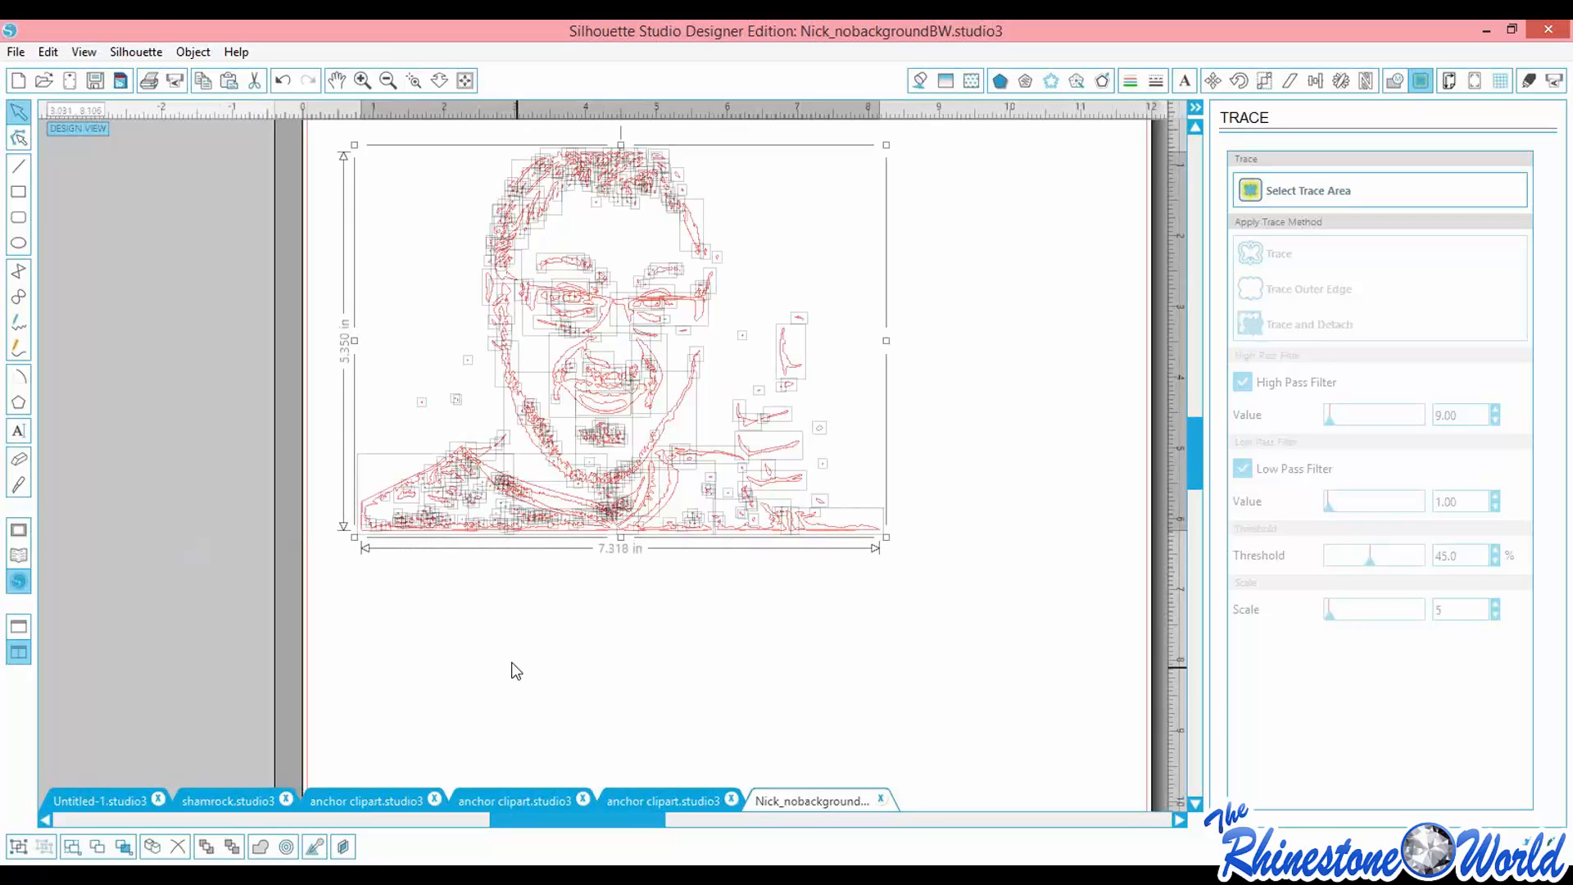
pyautogui.click(470, 391)
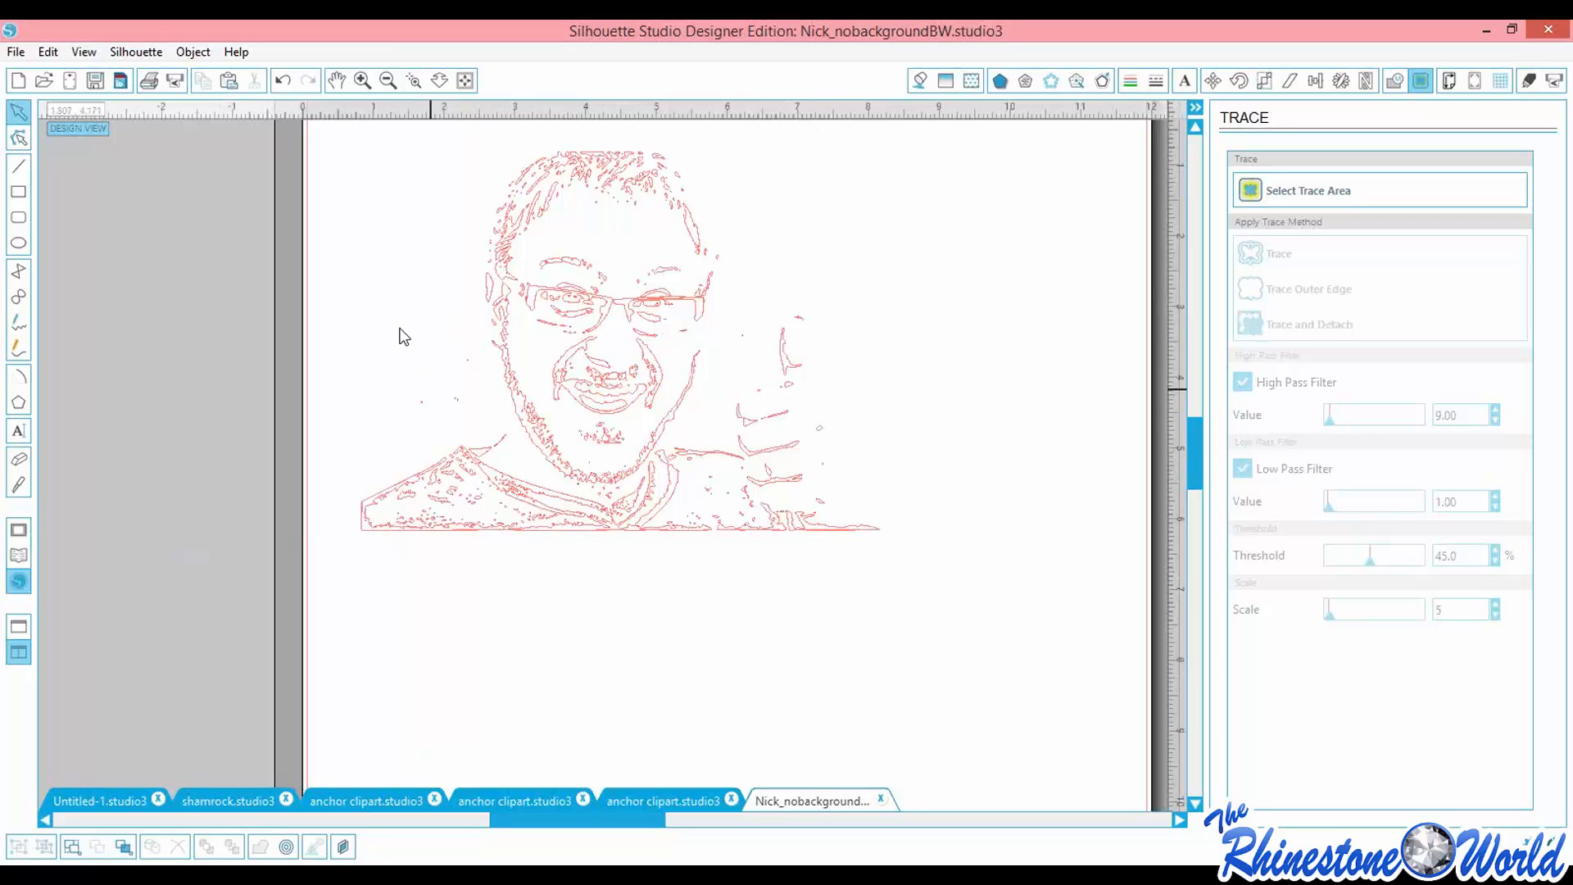
# Delete the stray specks beside the face and around the thumb from the traced portrait
pyautogui.click(471, 420)
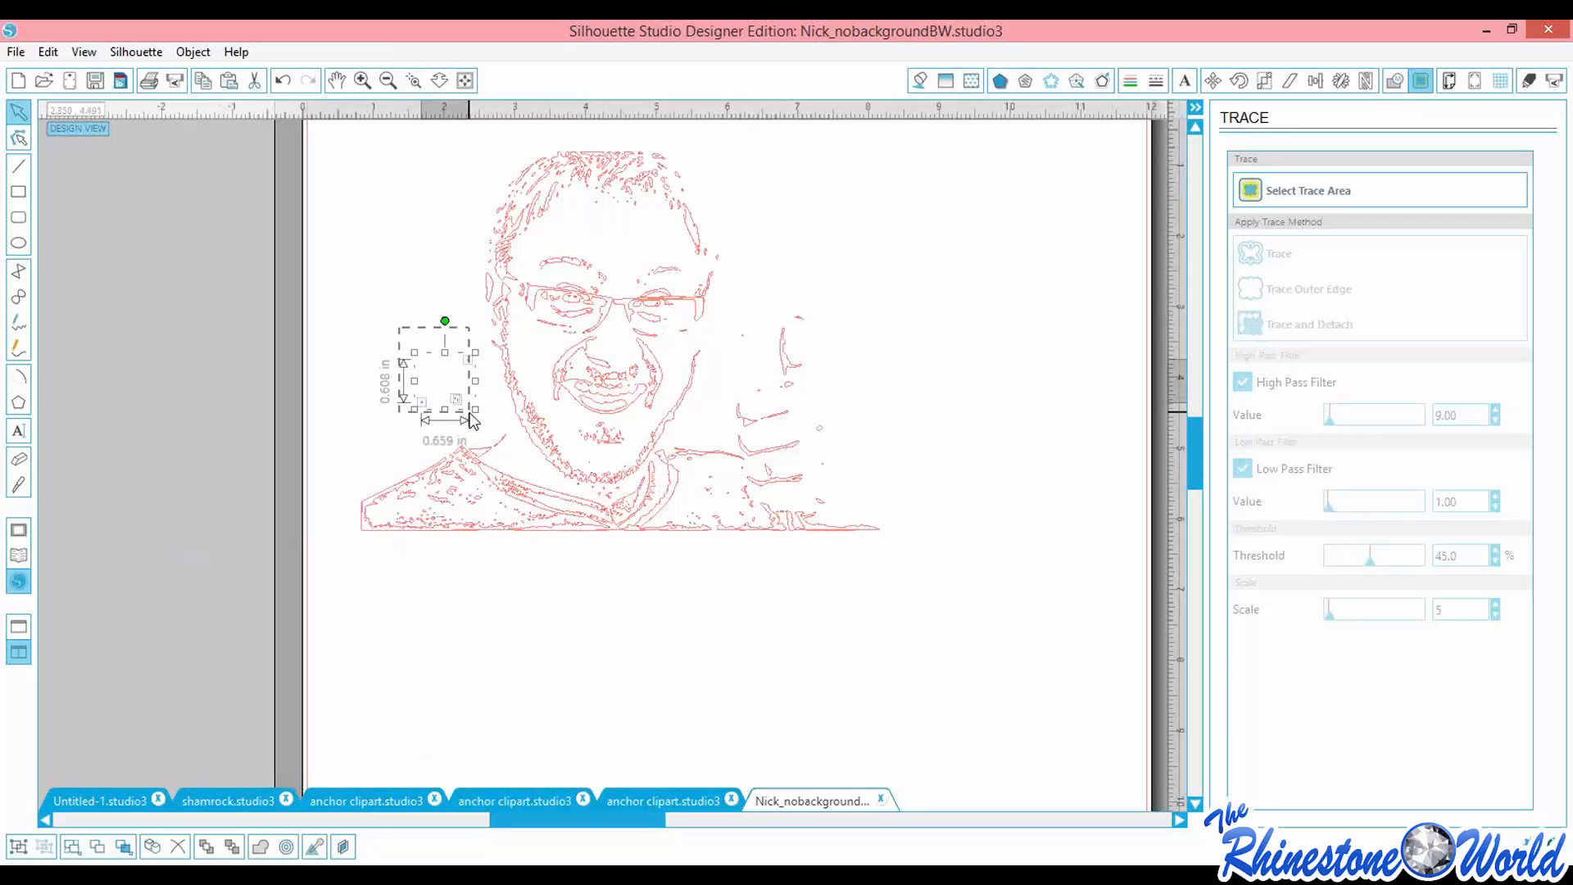
pyautogui.press('Delete')
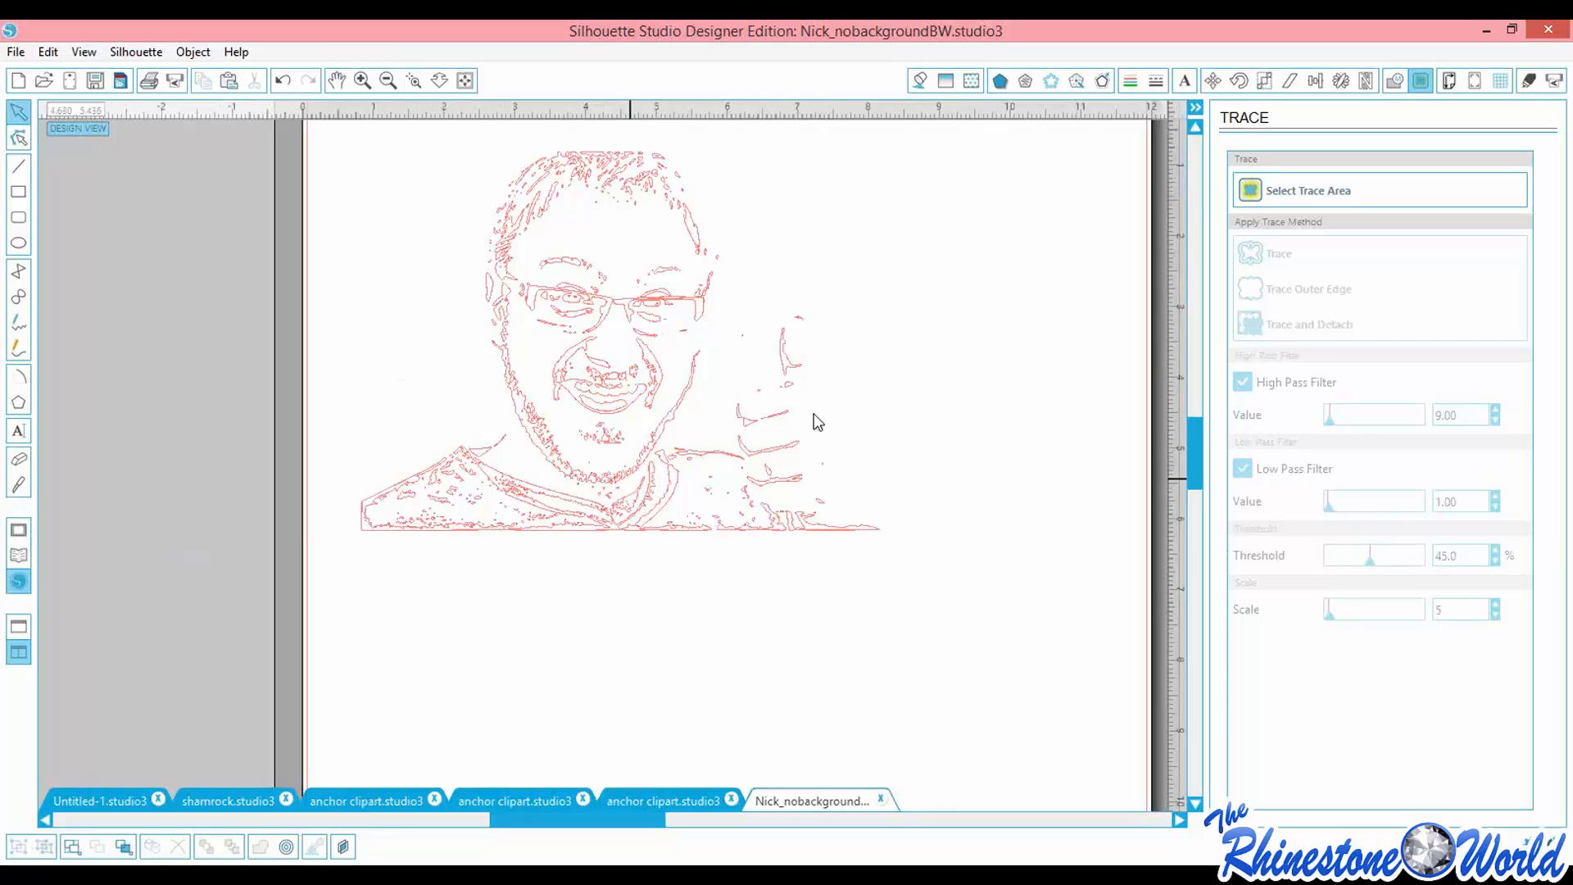
pyautogui.click(829, 479)
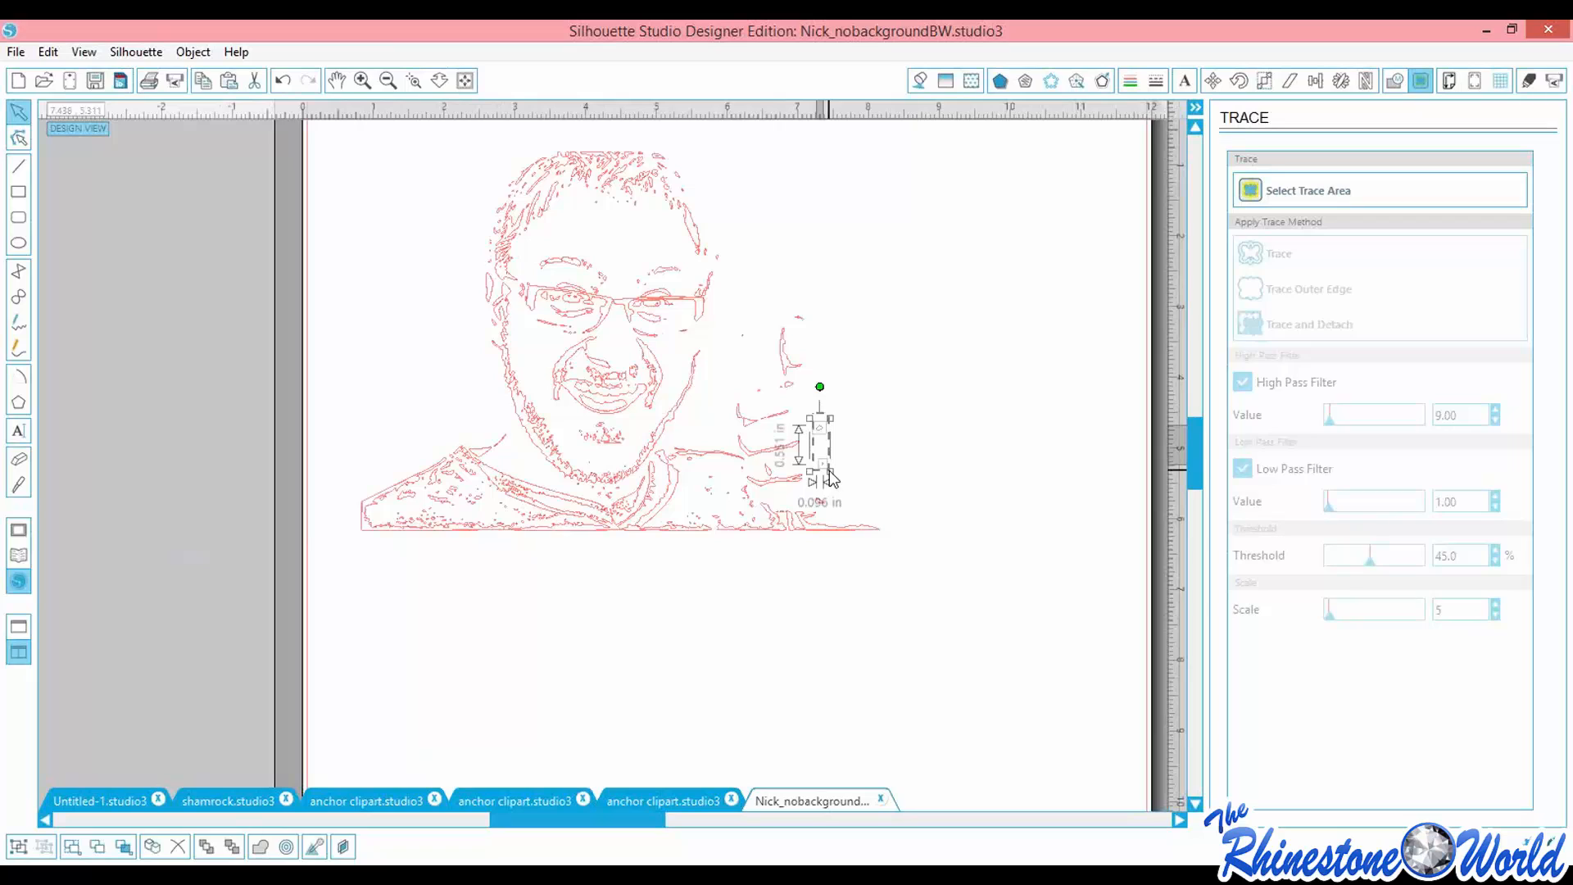
pyautogui.press('Delete')
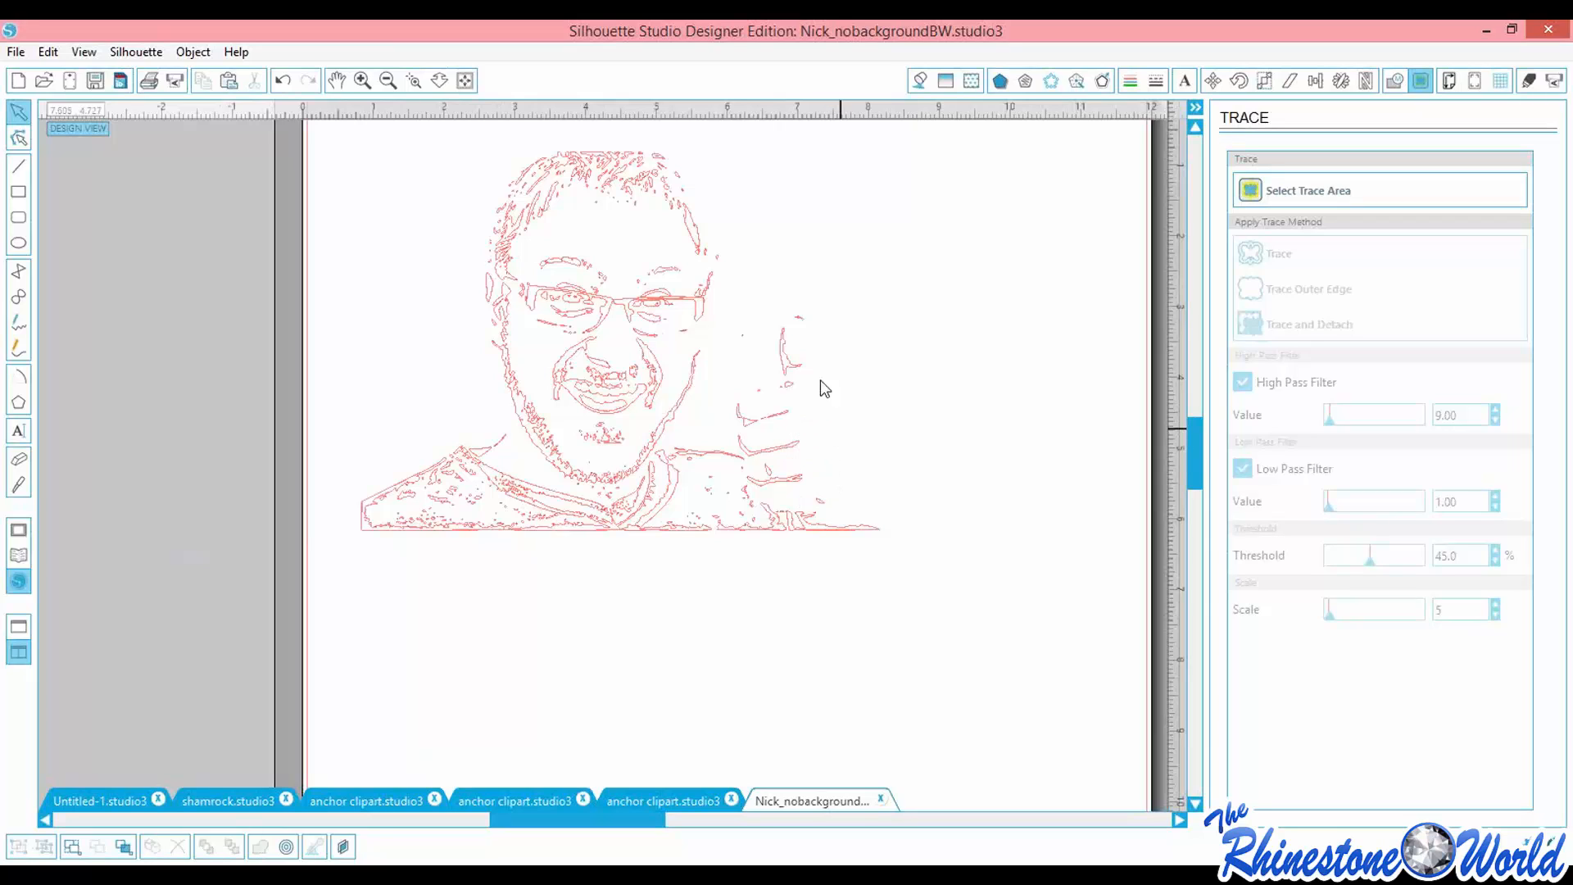
pyautogui.click(751, 355)
pyautogui.press('Delete')
# Make all the traced portrait pieces one compound path and fill it with light blue
pyautogui.hotkey('ctrl', 'a')
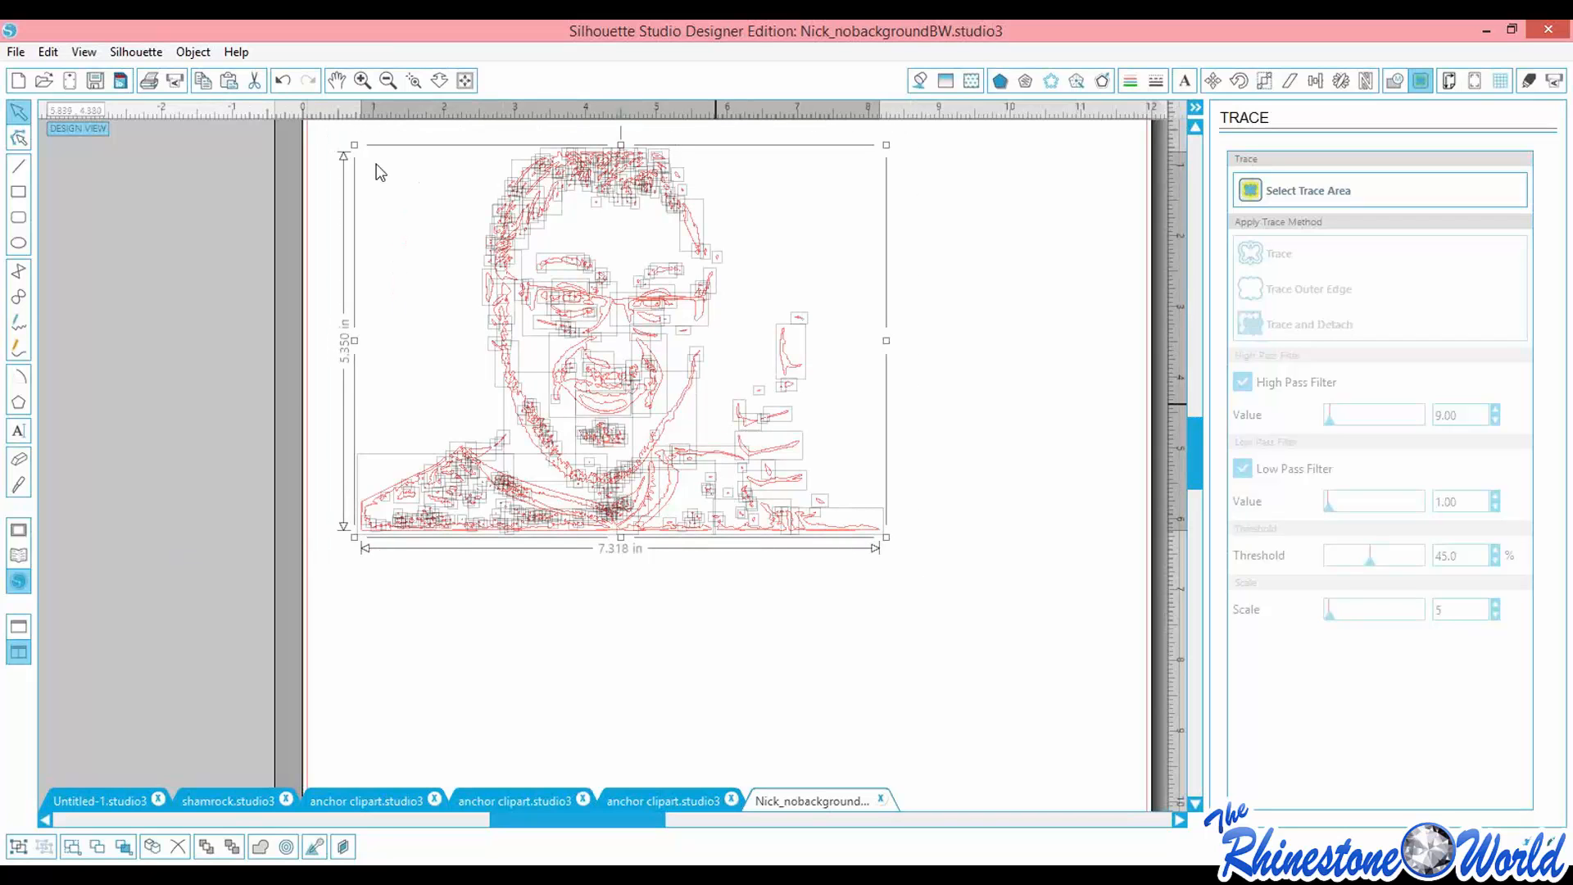
pyautogui.click(190, 52)
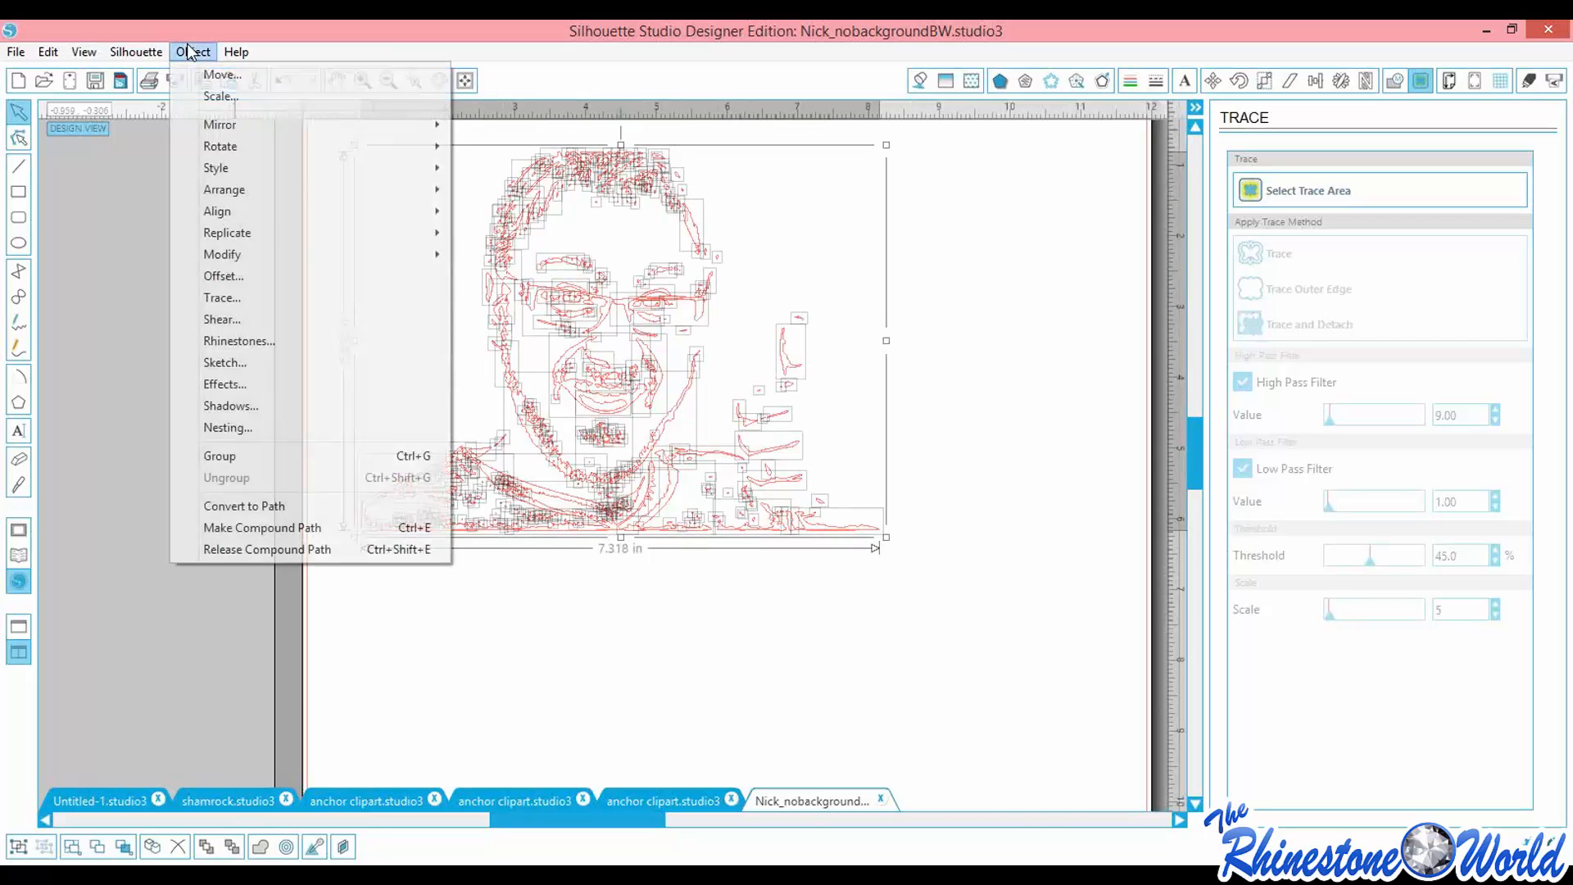
pyautogui.click(210, 528)
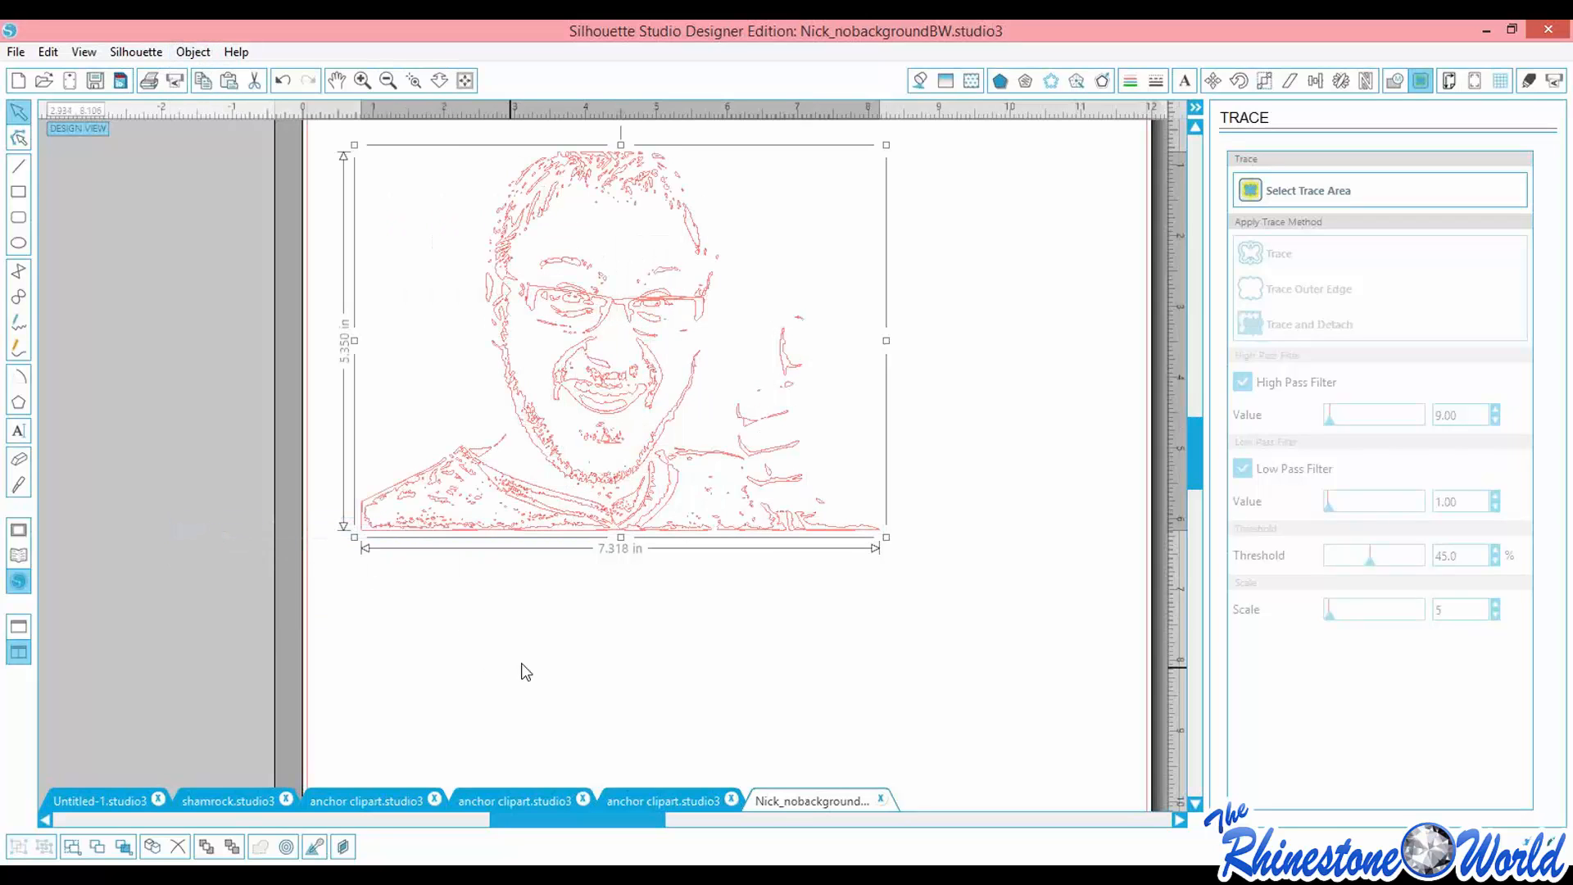
pyautogui.click(919, 81)
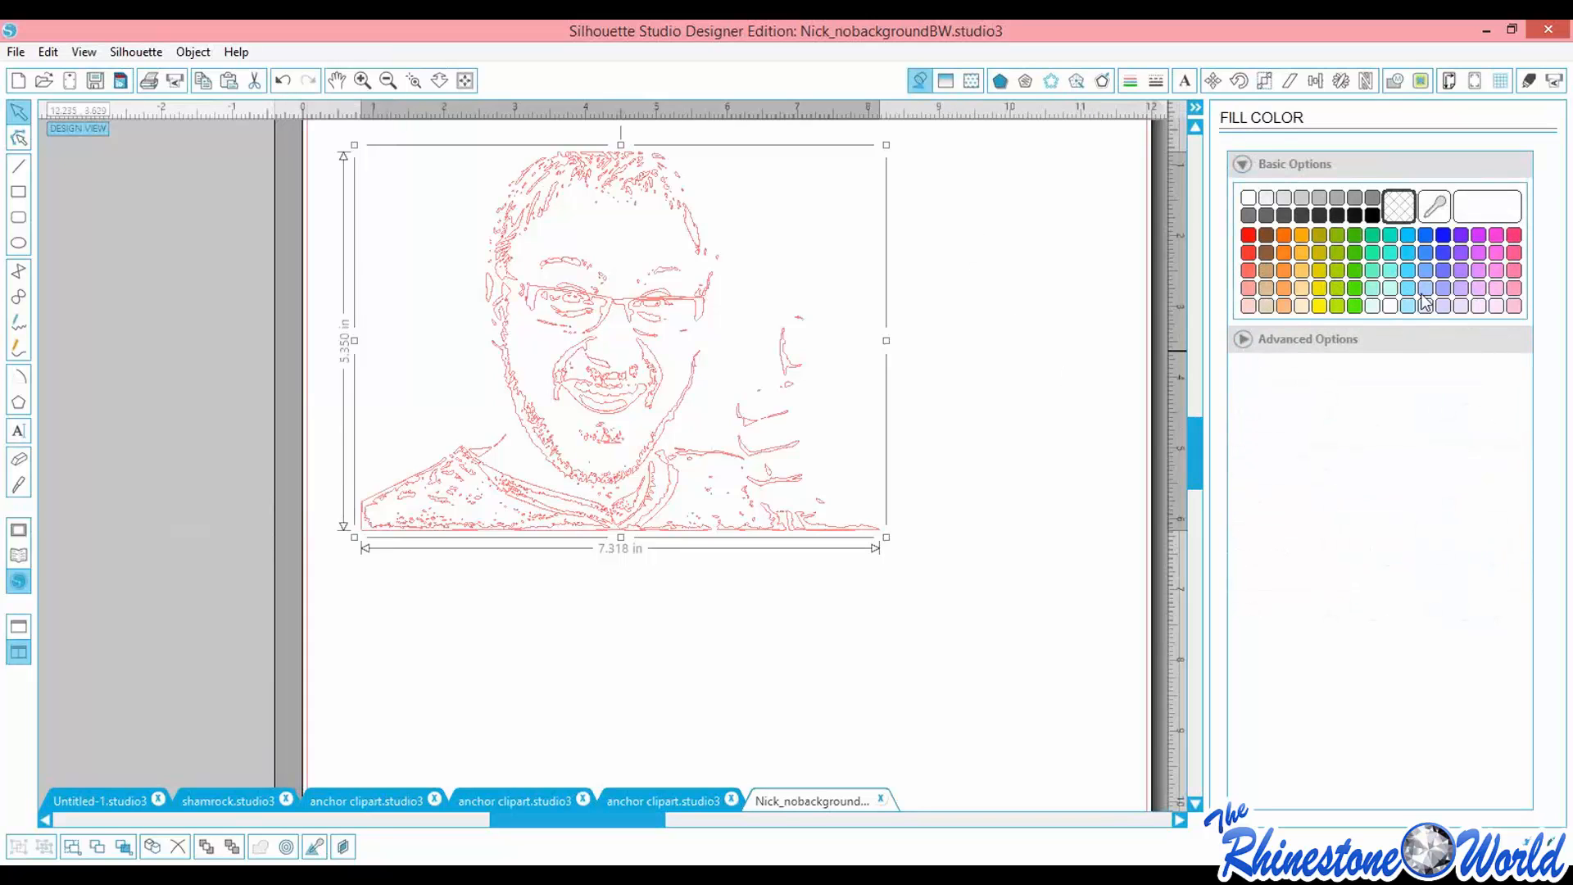
pyautogui.click(1424, 292)
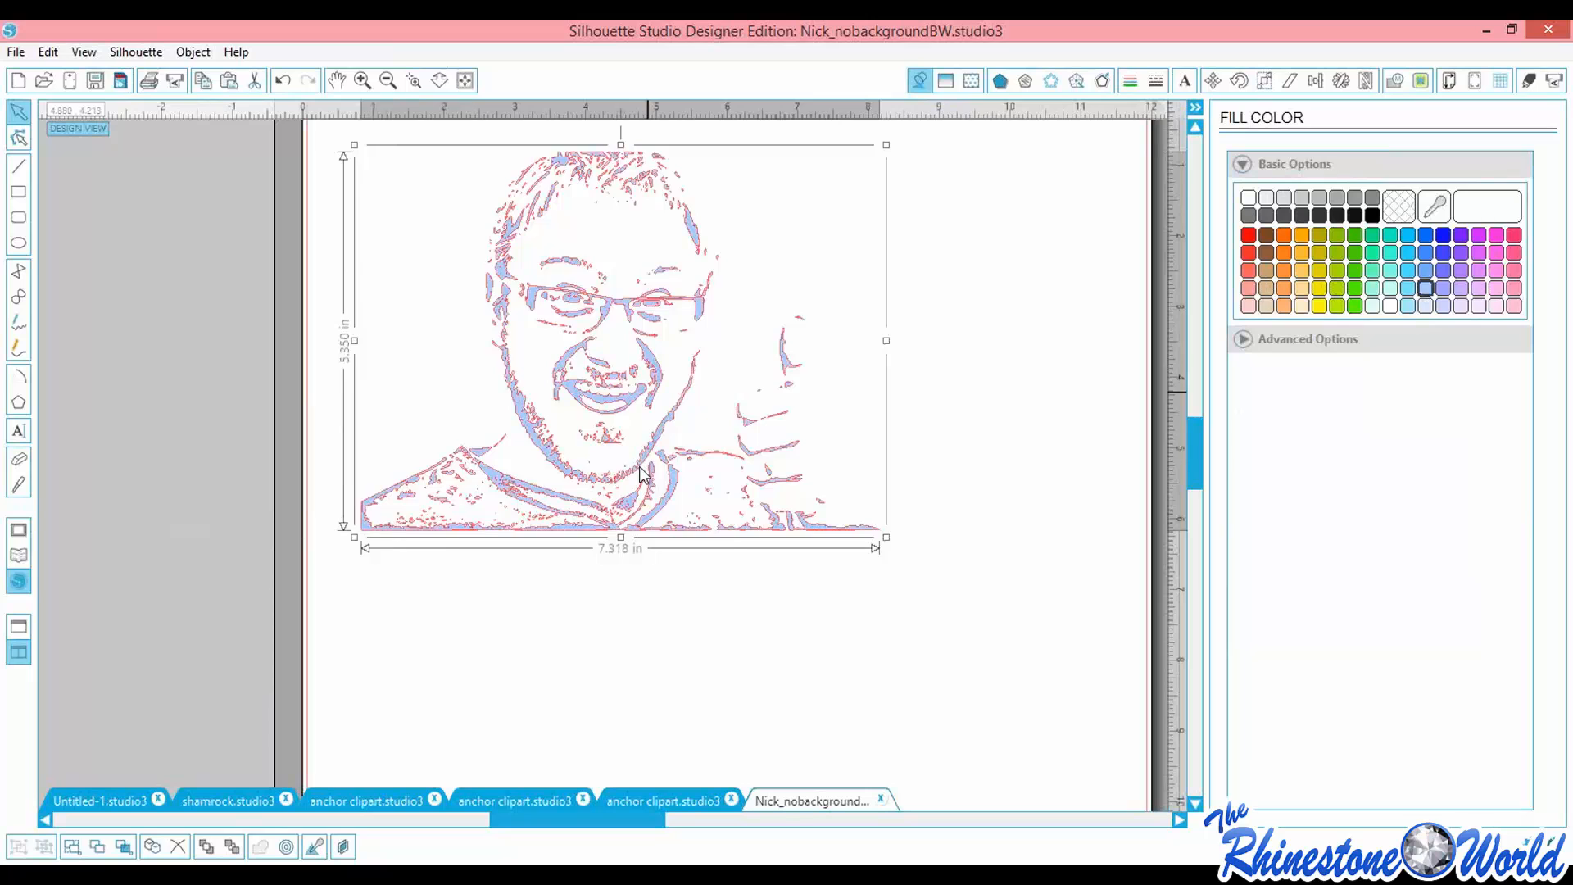
# Enlarge the traced portrait proportionally to about 9.75 in wide and position it against the page's left margin near the top
pyautogui.moveTo(644, 473); pyautogui.dragTo(632, 535)
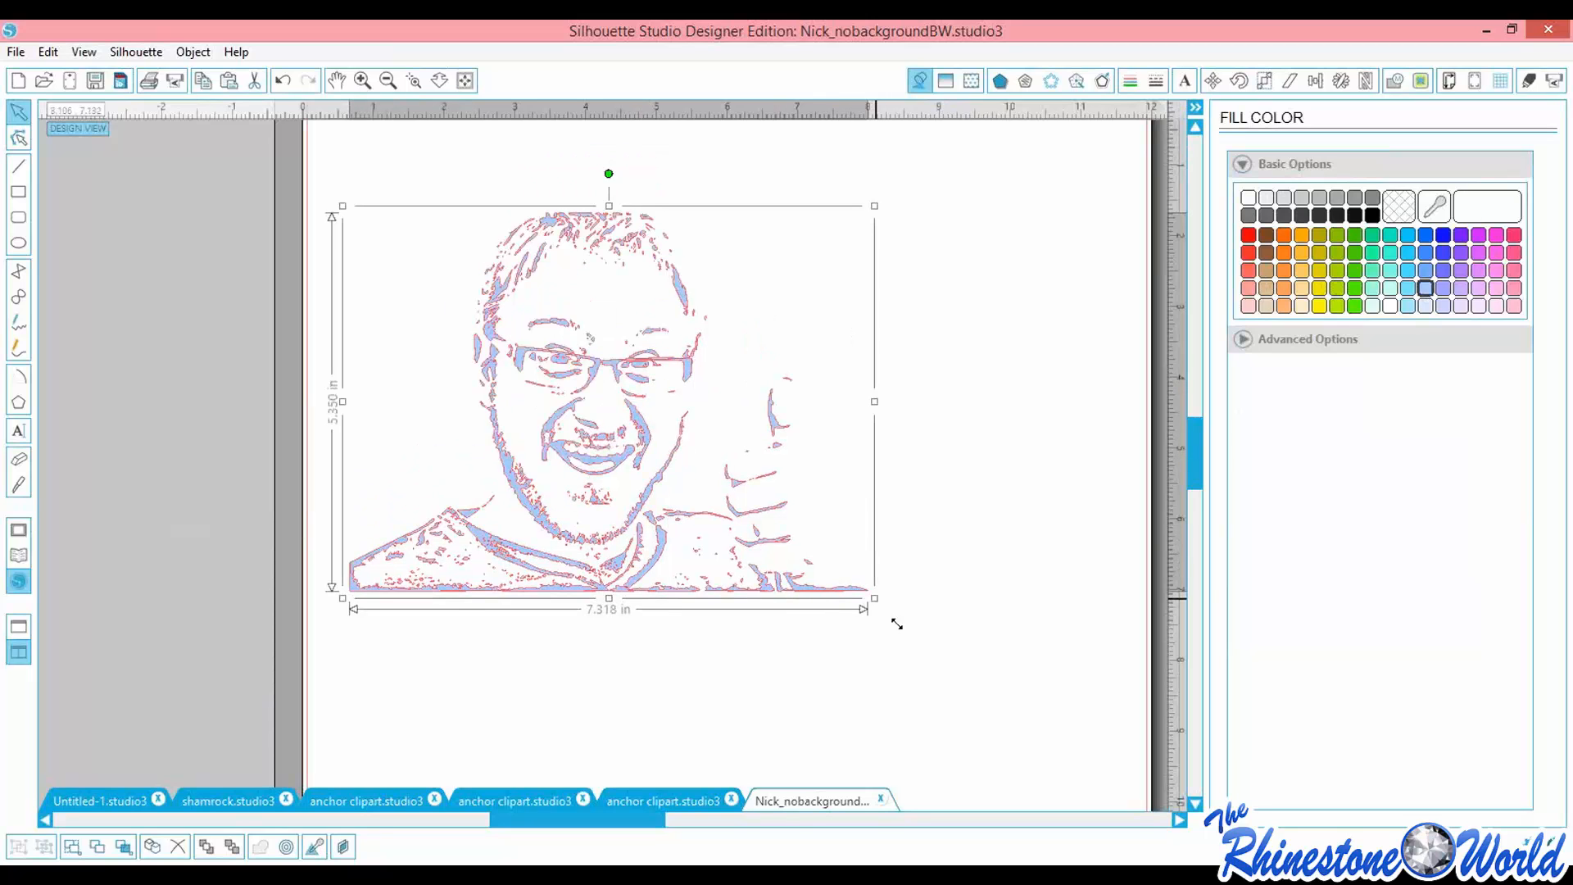
pyautogui.moveTo(897, 624); pyautogui.dragTo(980, 678)
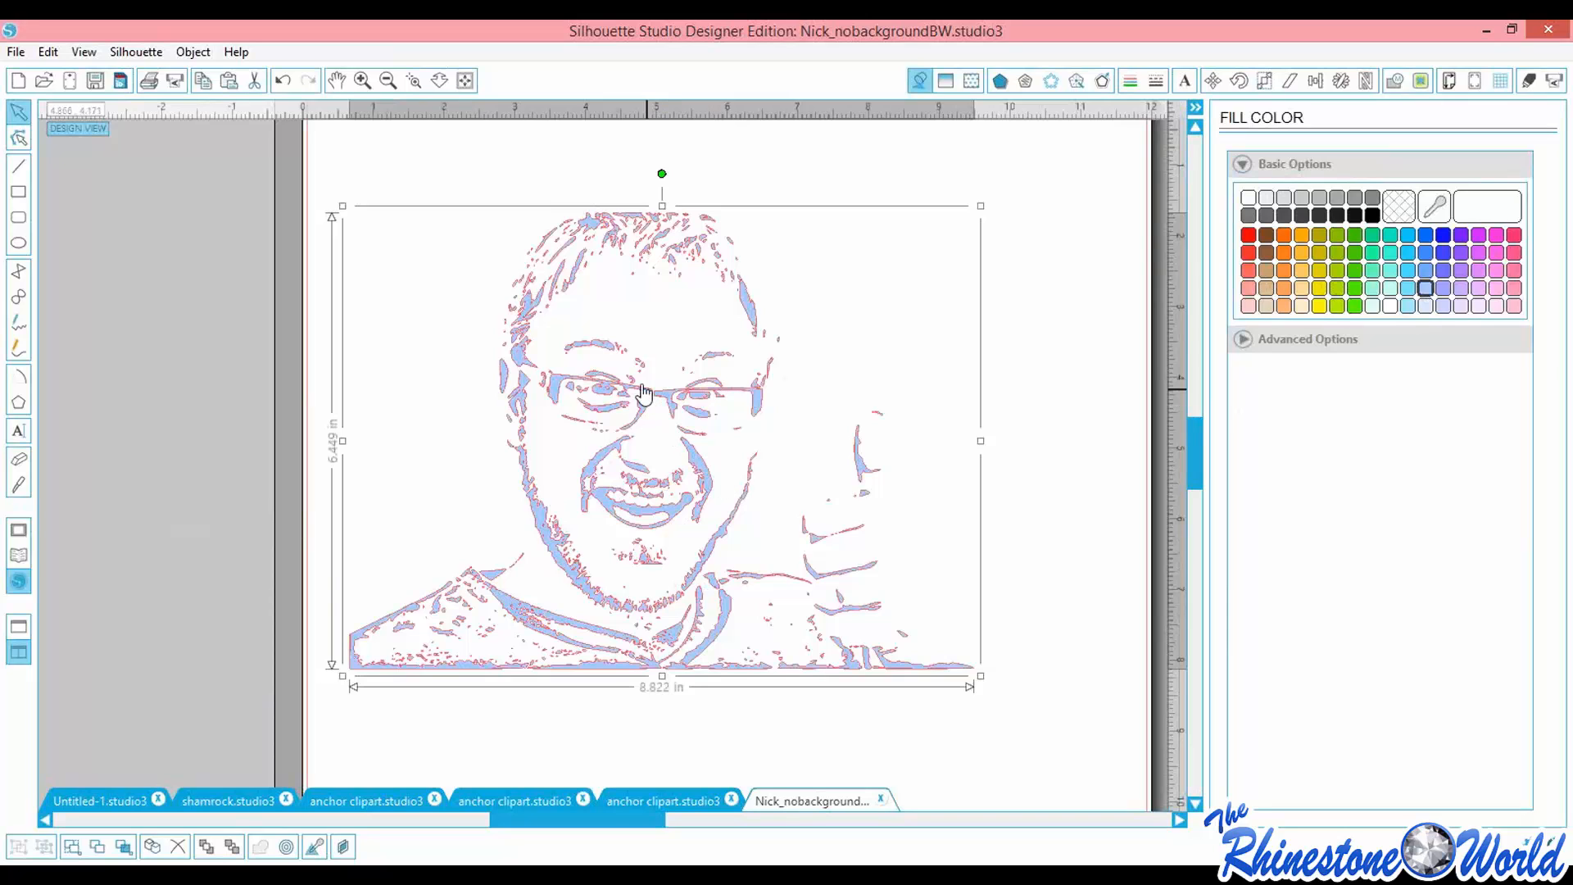
pyautogui.moveTo(625, 330); pyautogui.dragTo(599, 256)
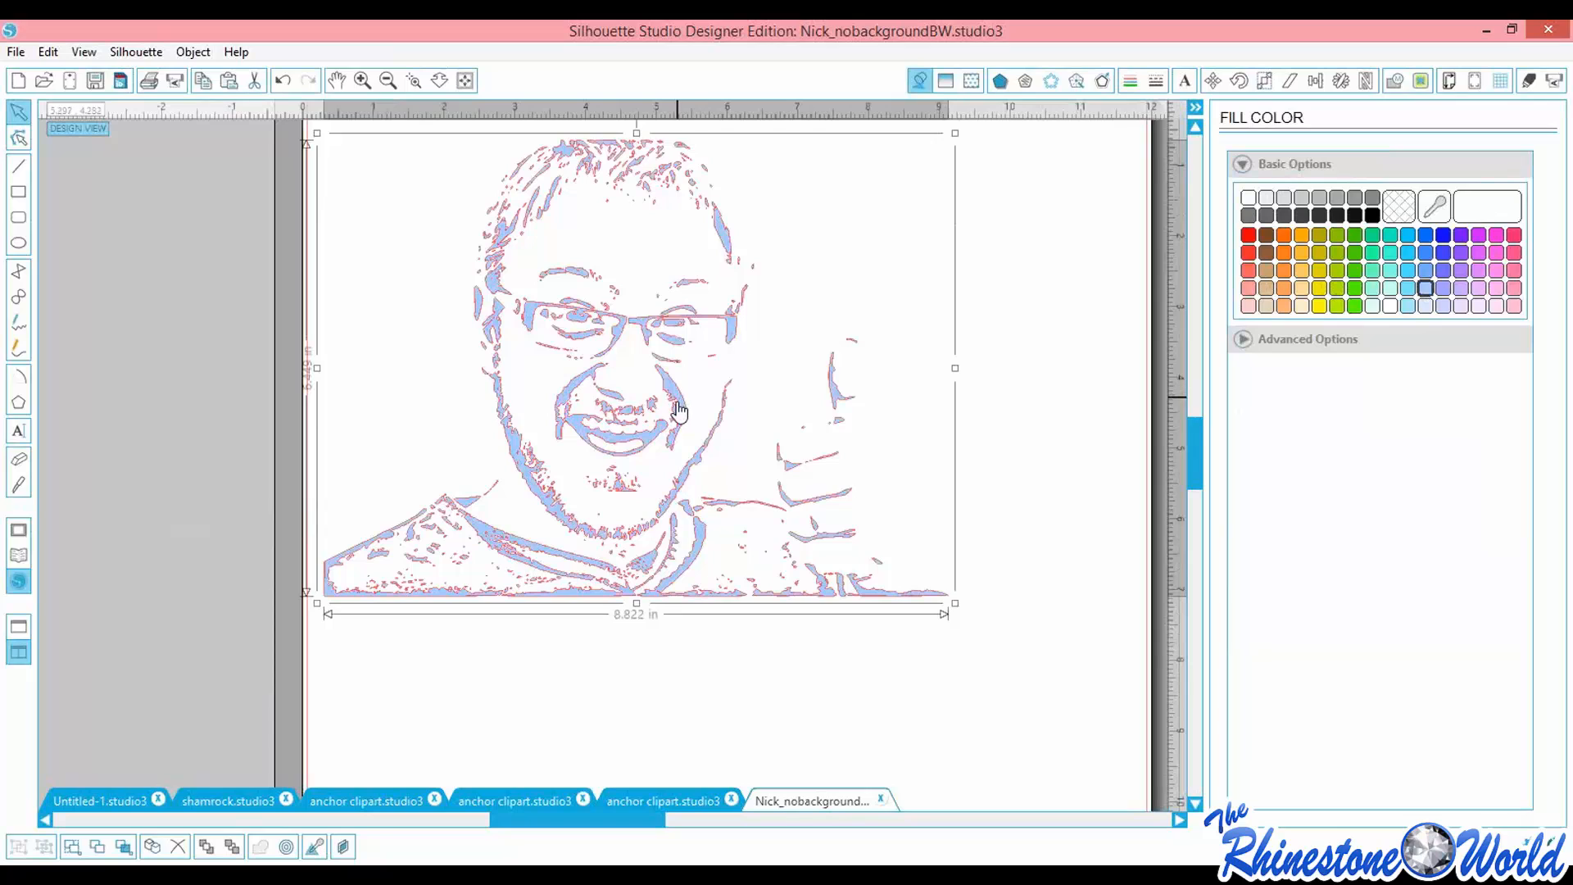
pyautogui.moveTo(677, 397); pyautogui.dragTo(680, 429)
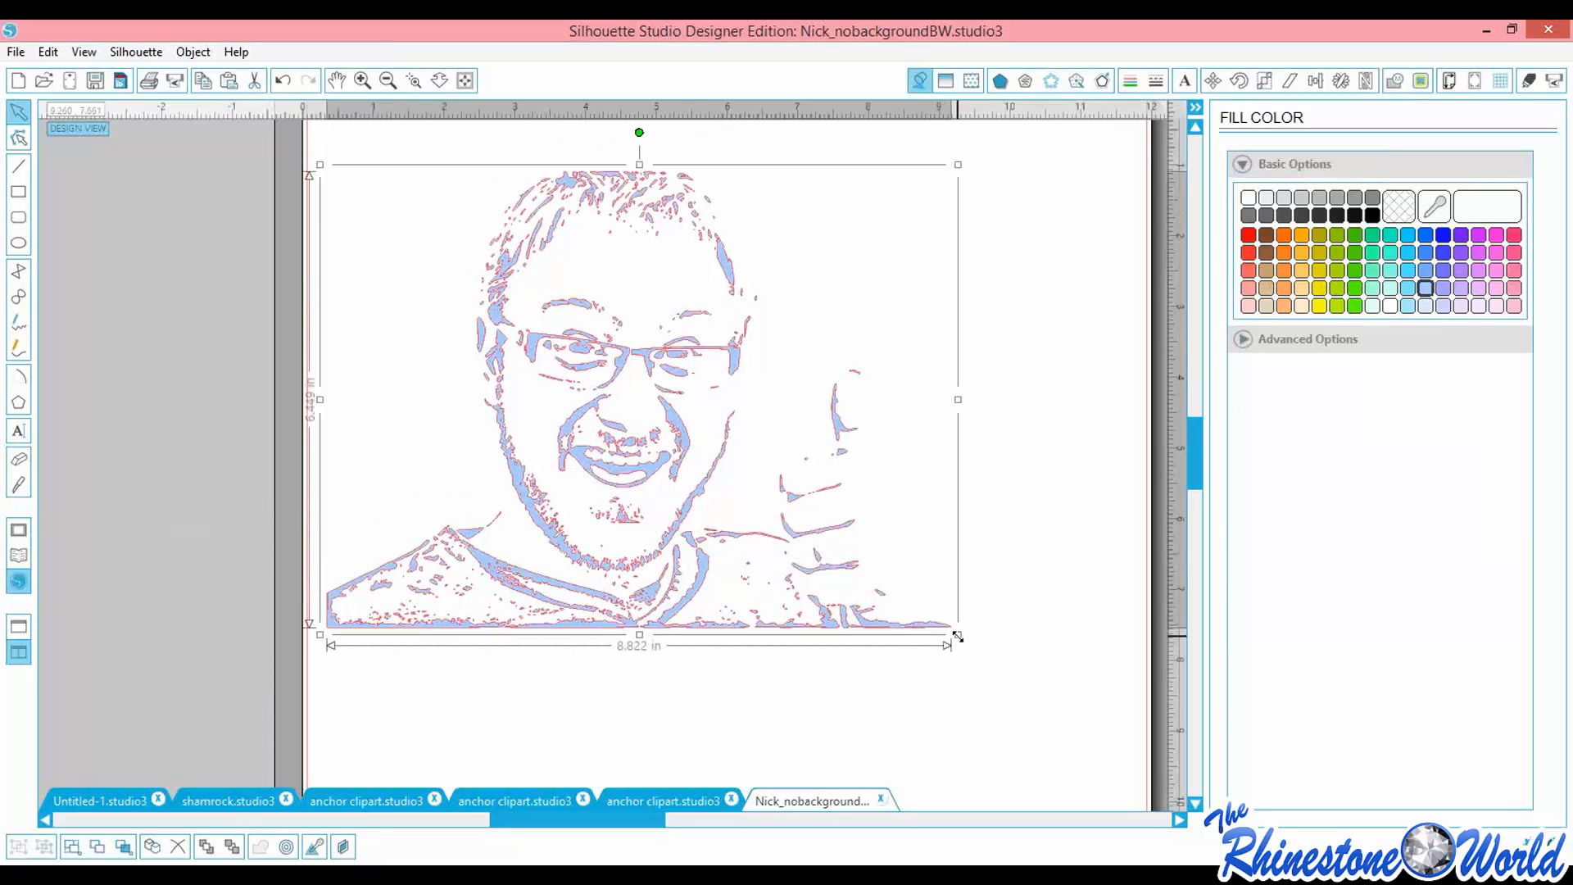
pyautogui.moveTo(958, 635); pyautogui.dragTo(1015, 693)
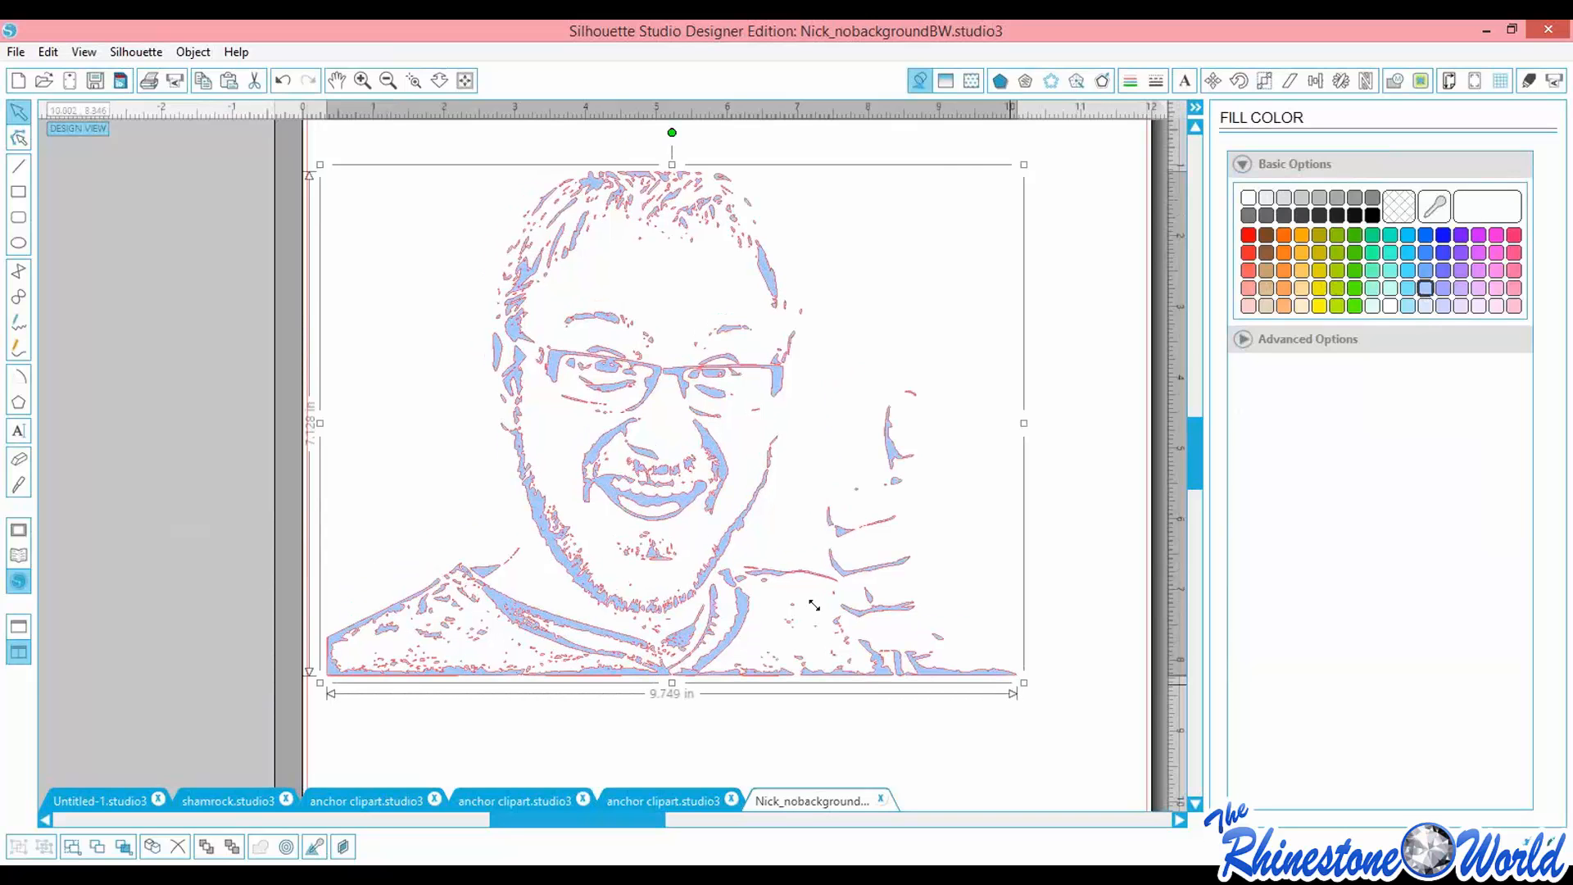
pyautogui.moveTo(717, 469); pyautogui.dragTo(706, 436)
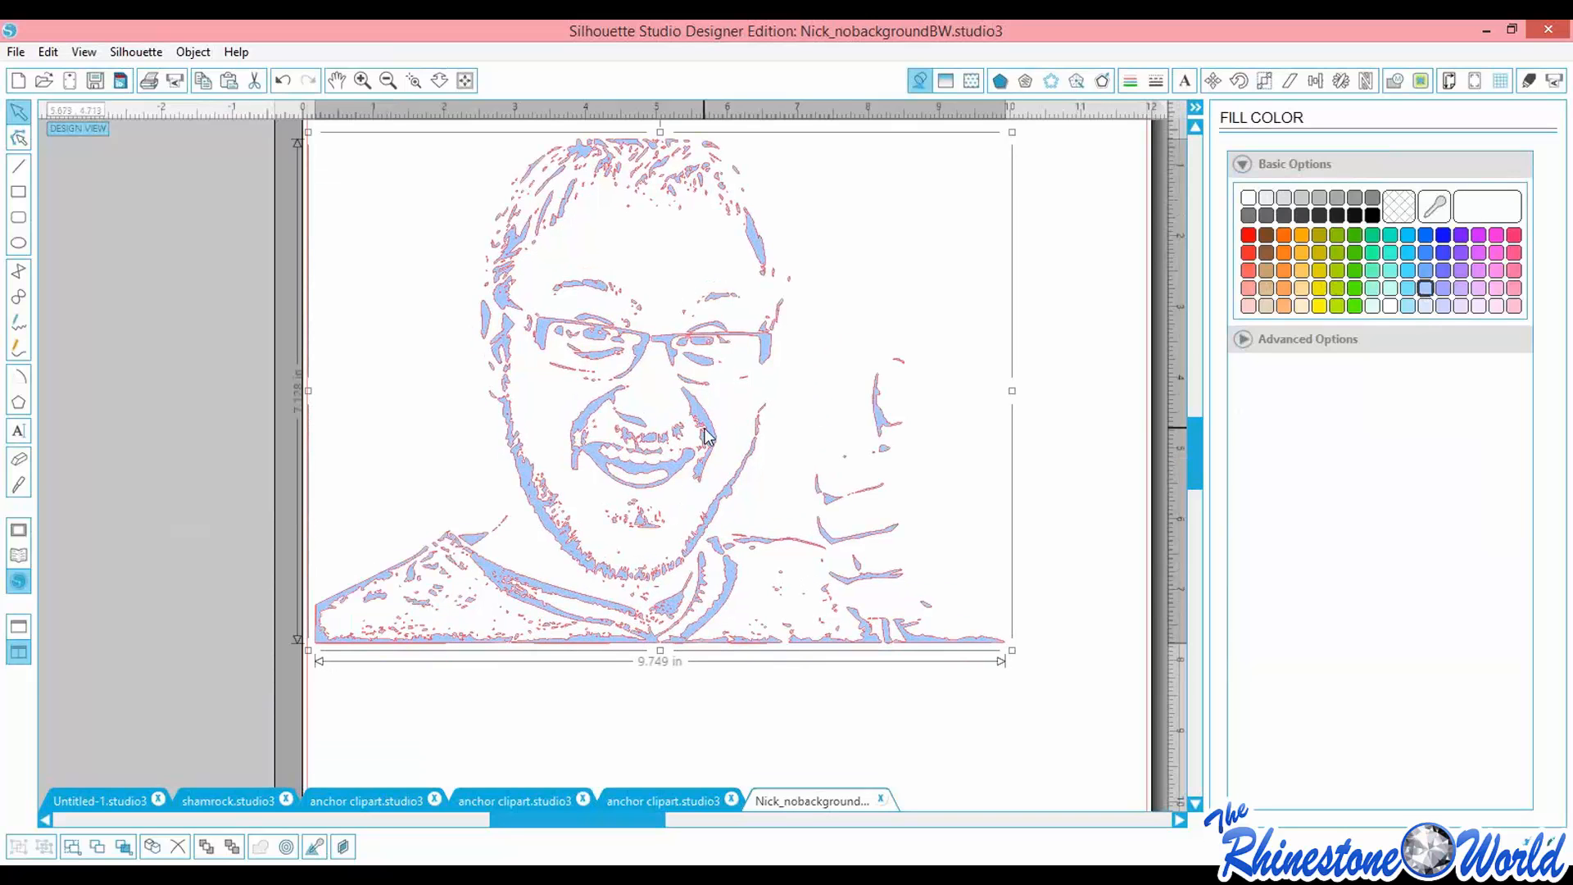
# Delete the traced portrait from the page
pyautogui.scroll(-5, 1192, 442)
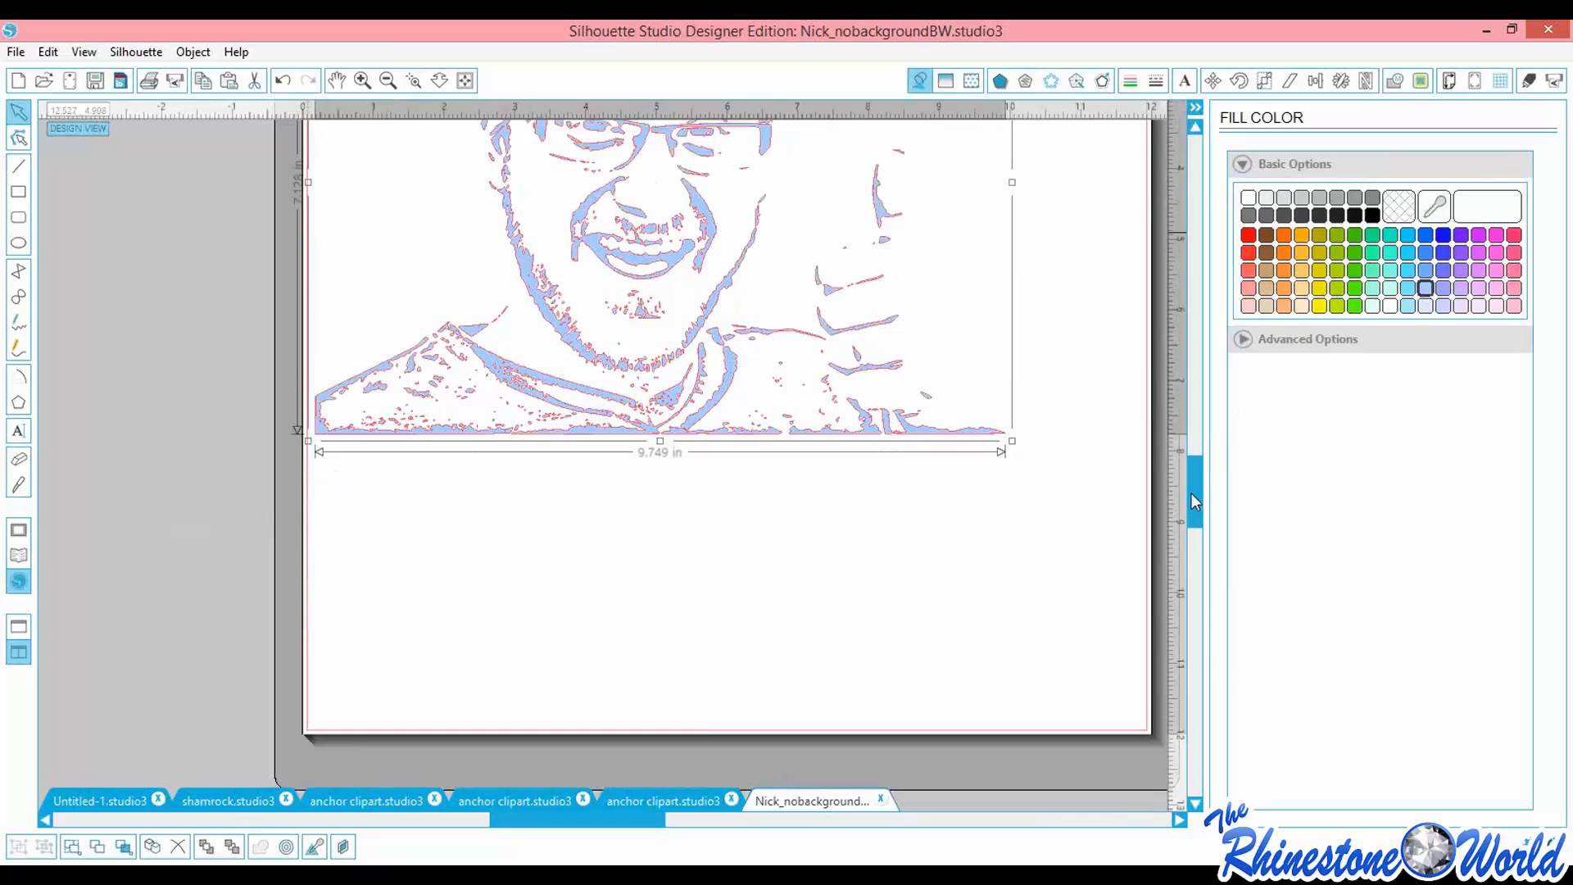
pyautogui.scroll(6, 1191, 459)
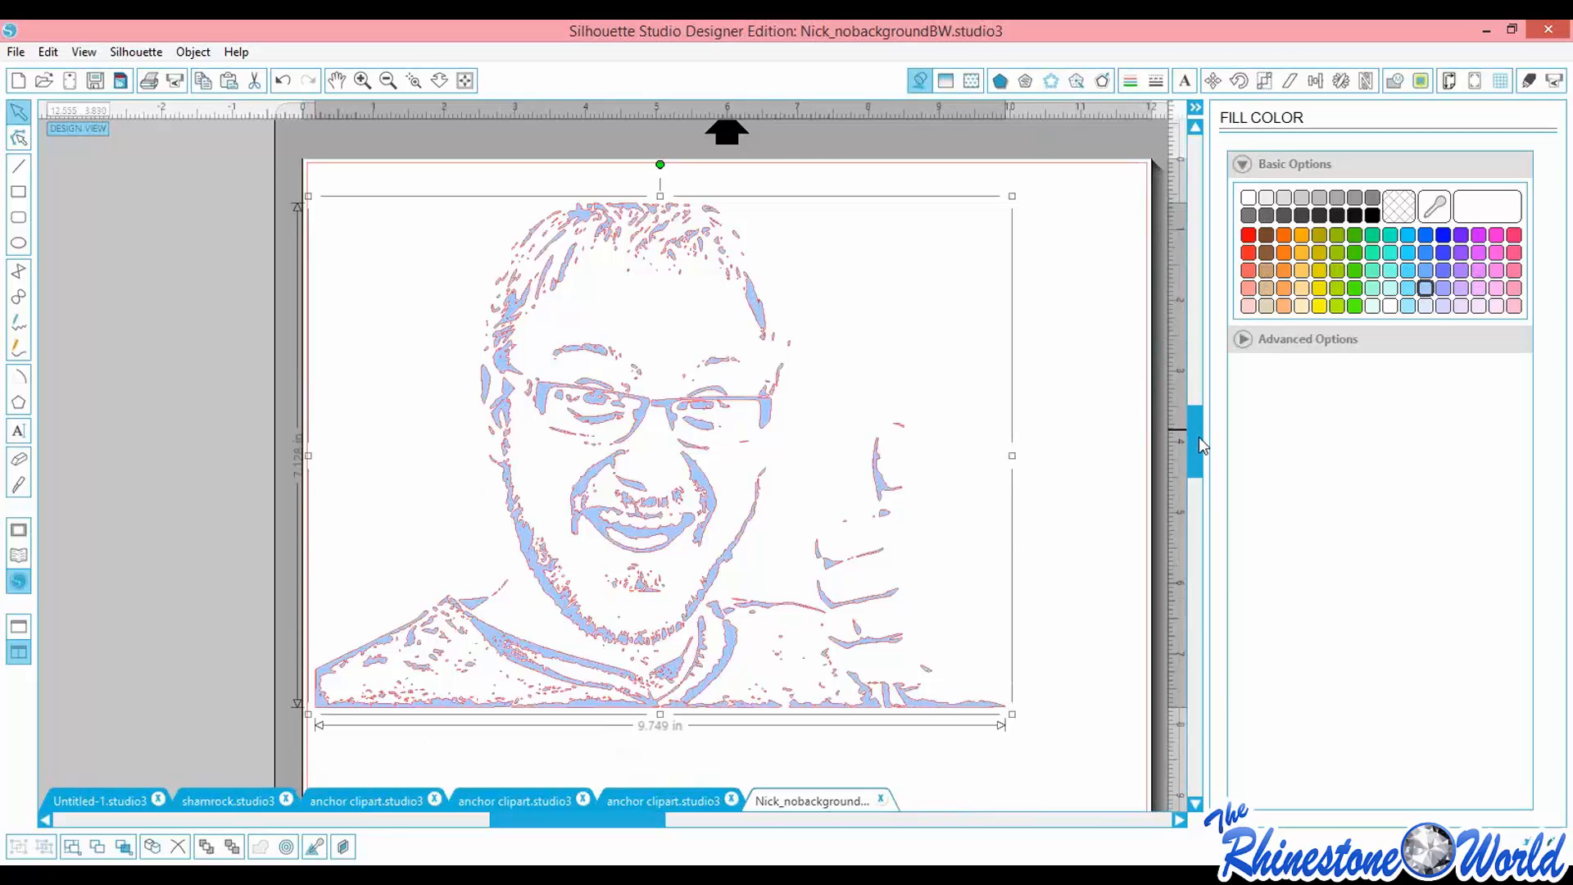
pyautogui.moveTo(1198, 443); pyautogui.dragTo(1199, 449)
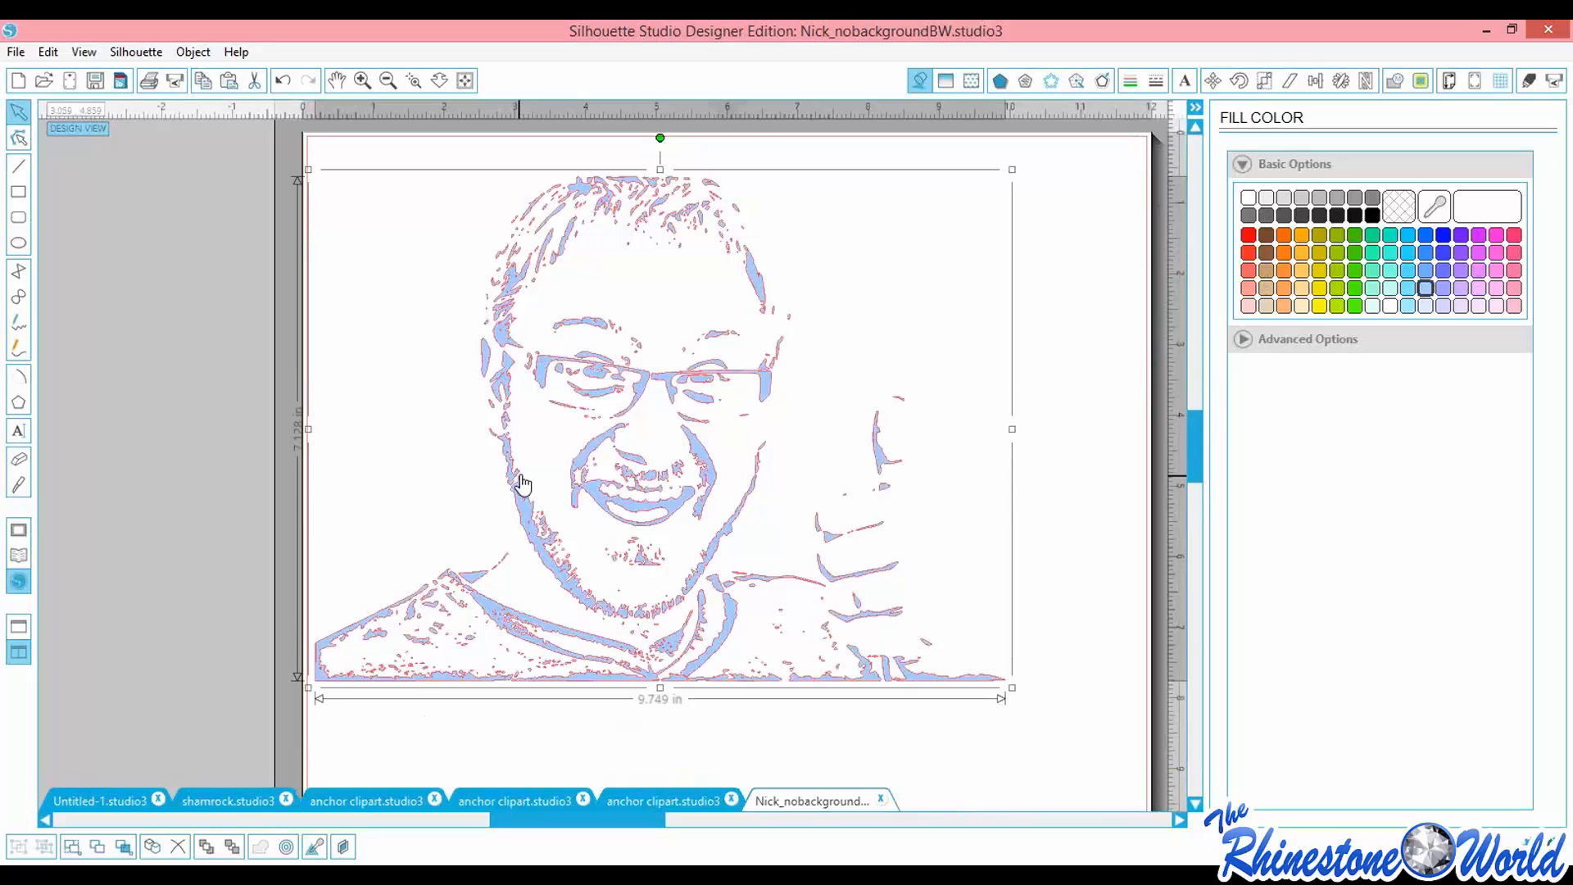
pyautogui.press('Delete')
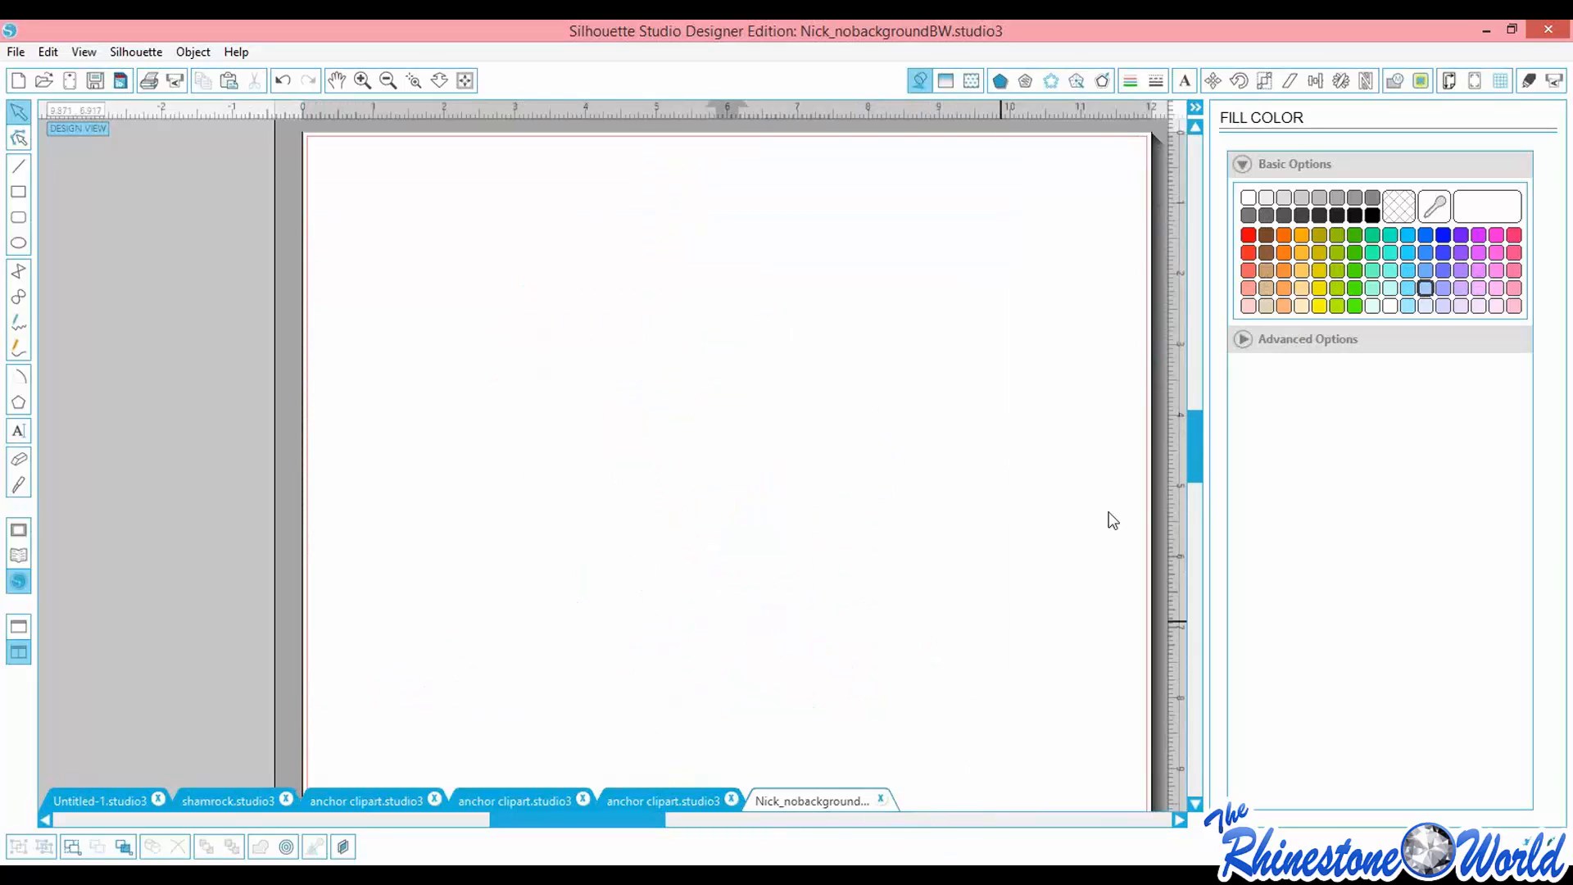
# Open the cut settings and try the Cut Edge and Perforate Edge styles, leaving the cut style set to Cut
pyautogui.click(1265, 81)
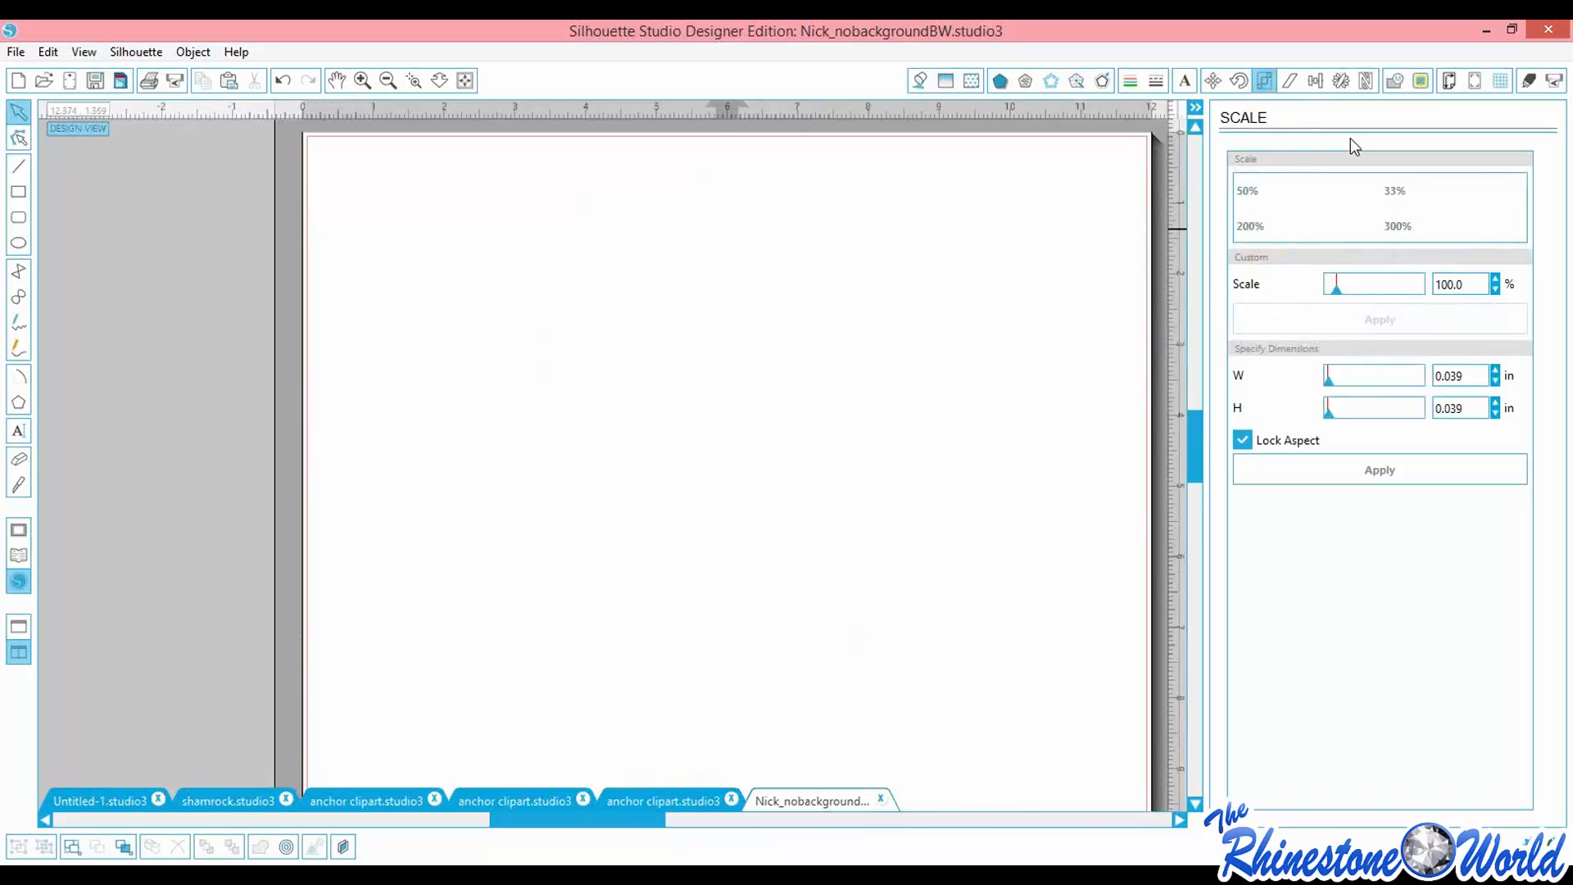
pyautogui.click(1529, 79)
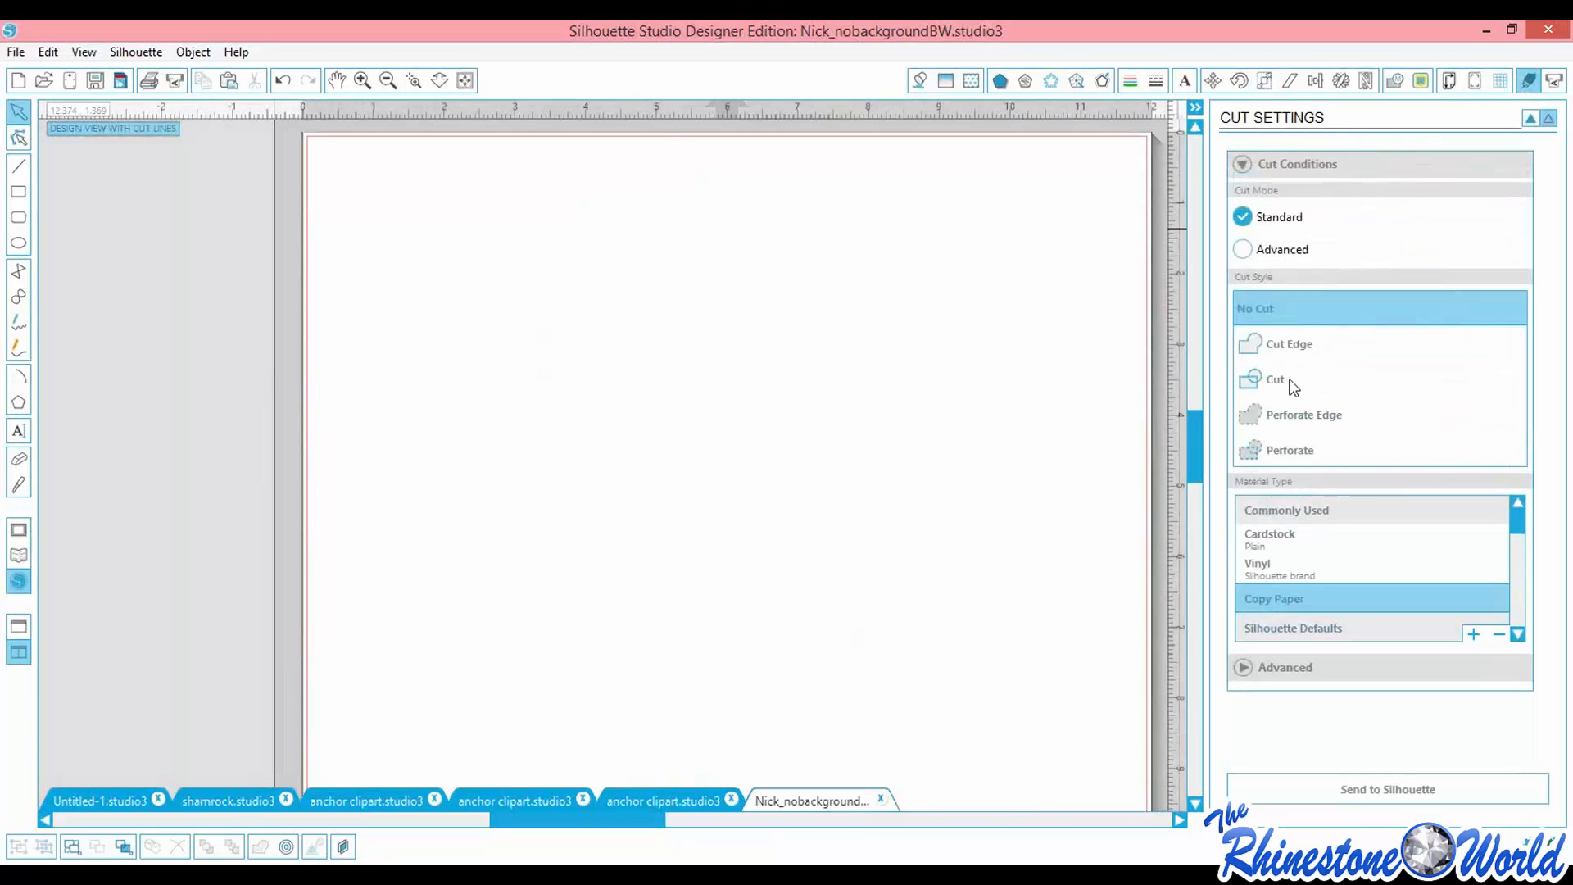
pyautogui.click(1288, 346)
pyautogui.click(1278, 384)
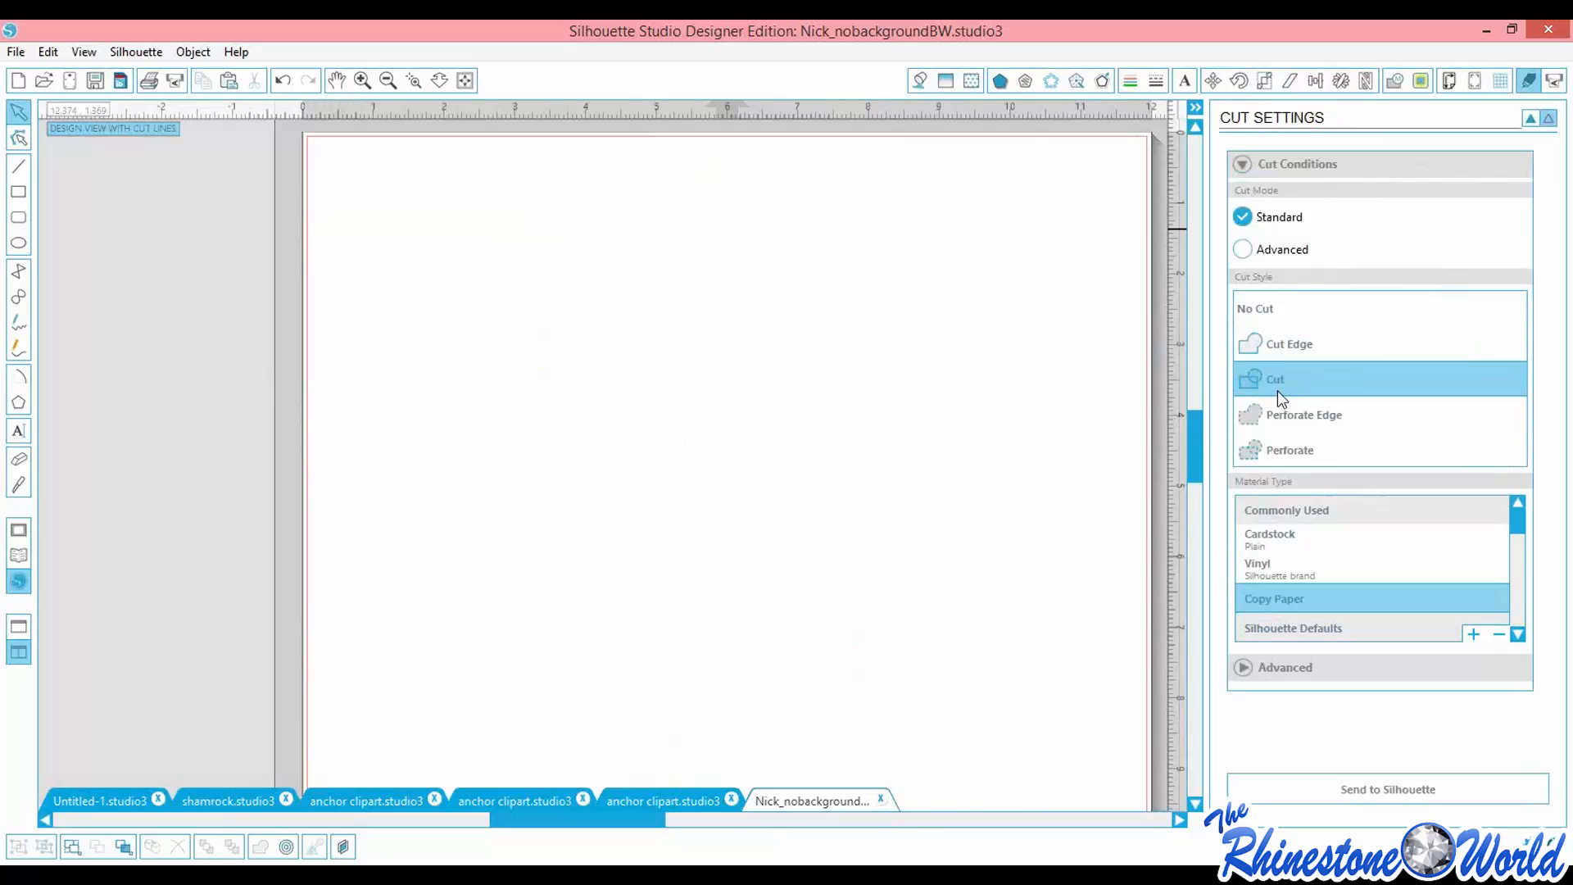
pyautogui.click(1320, 427)
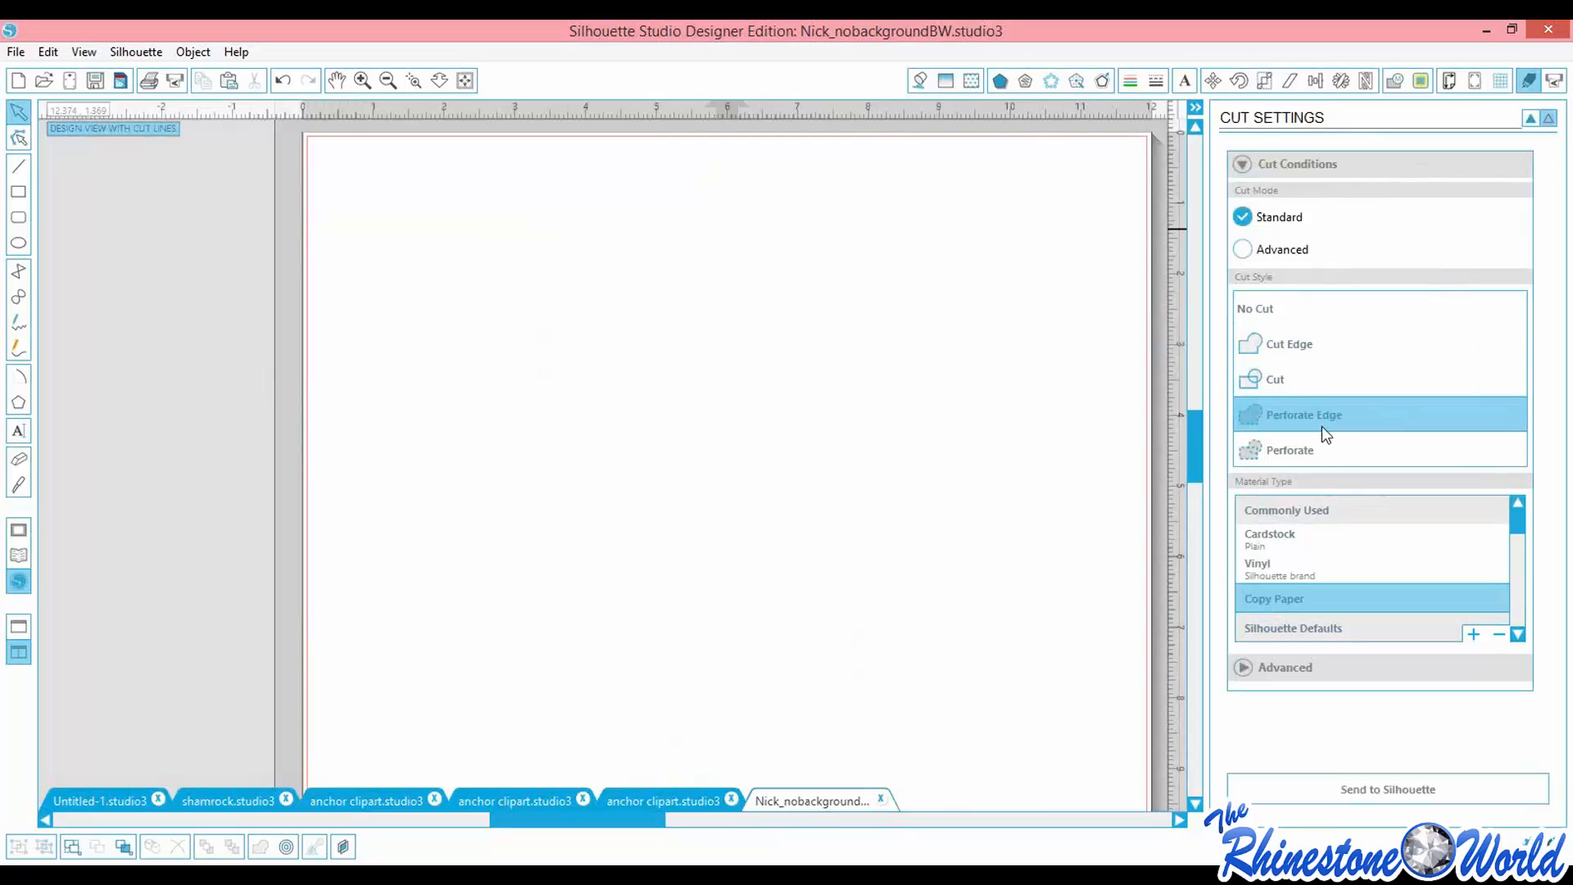
pyautogui.click(1271, 386)
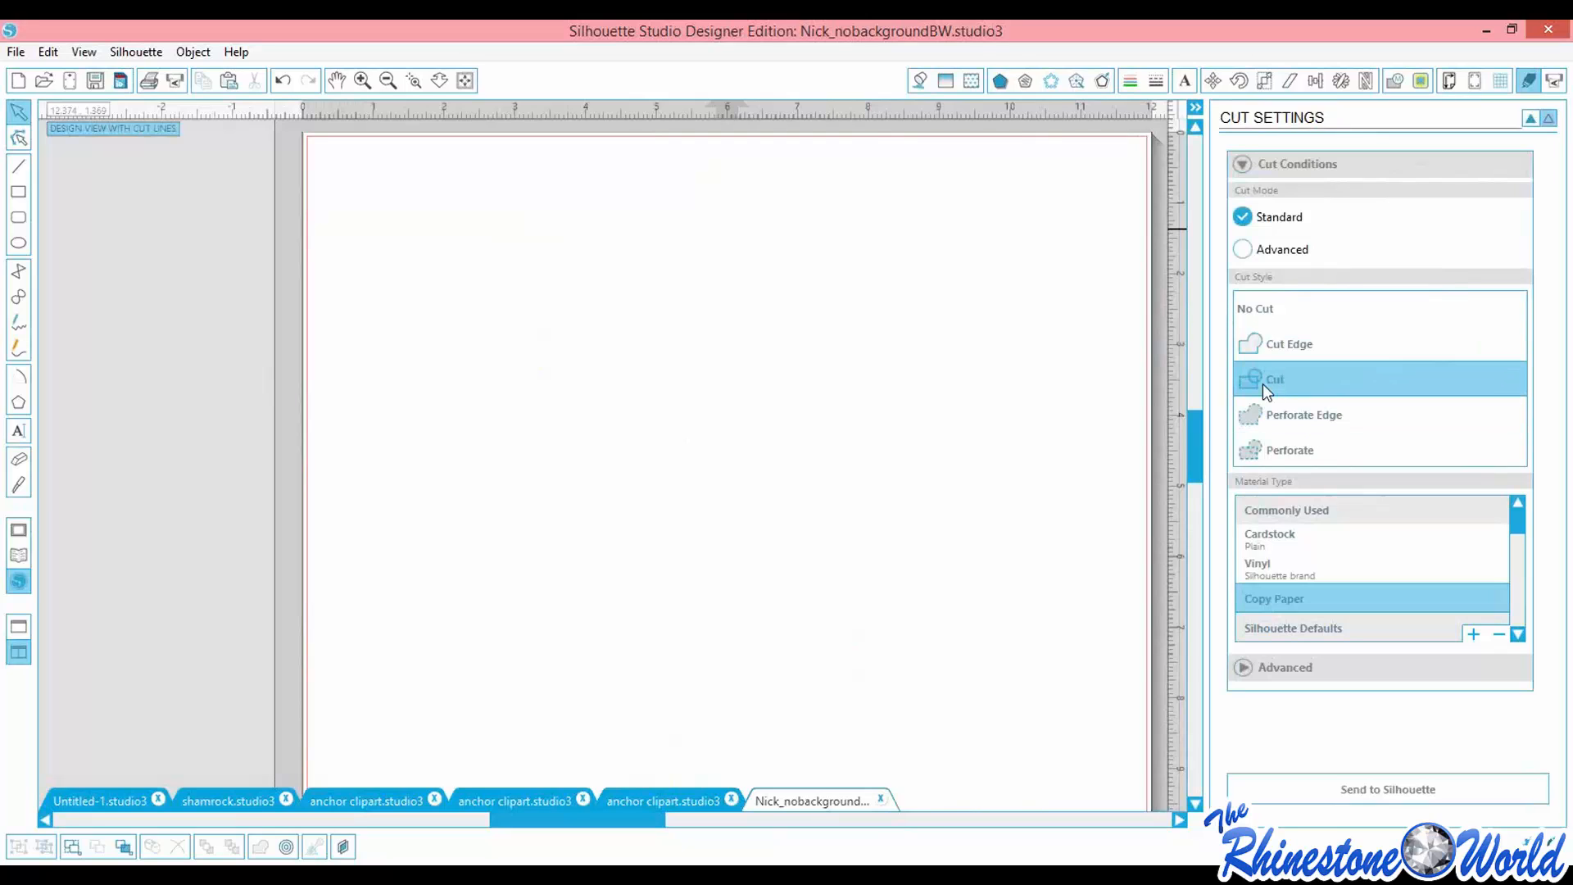
# Browse the available material types in the cut settings from Copy Paper into the Silhouette Defaults
pyautogui.click(1519, 634)
pyautogui.click(1521, 634)
pyautogui.click(1521, 634)
pyautogui.click(1521, 635)
pyautogui.click(1521, 635)
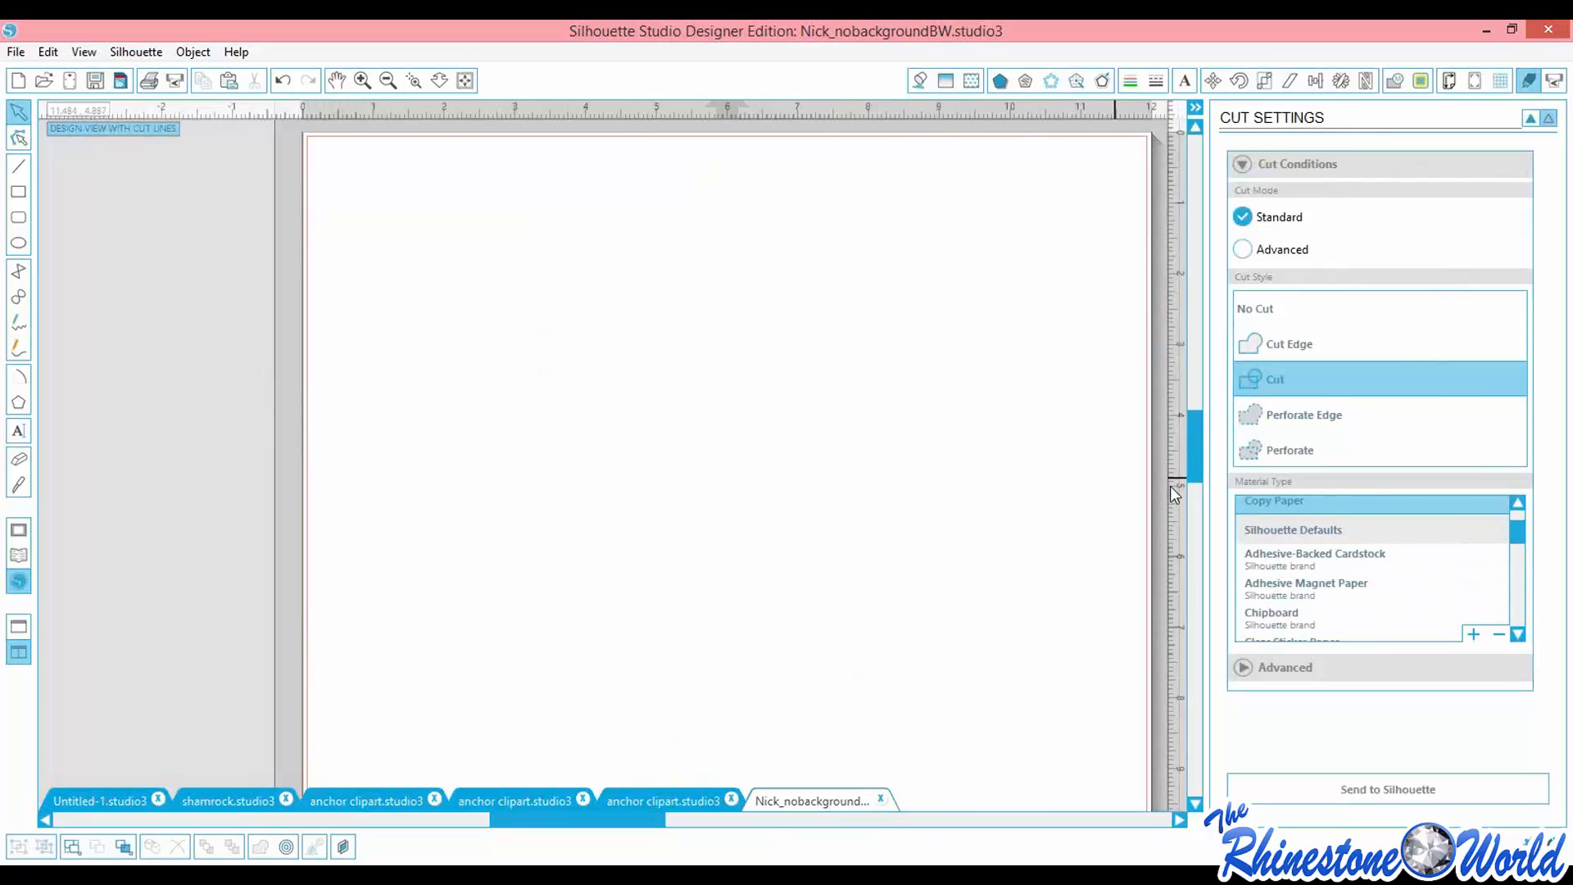
pyautogui.moveTo(1193, 446)
pyautogui.mouseDown()
pyautogui.moveTo(1193, 516)
pyautogui.moveTo(1198, 424)
pyautogui.mouseUp()
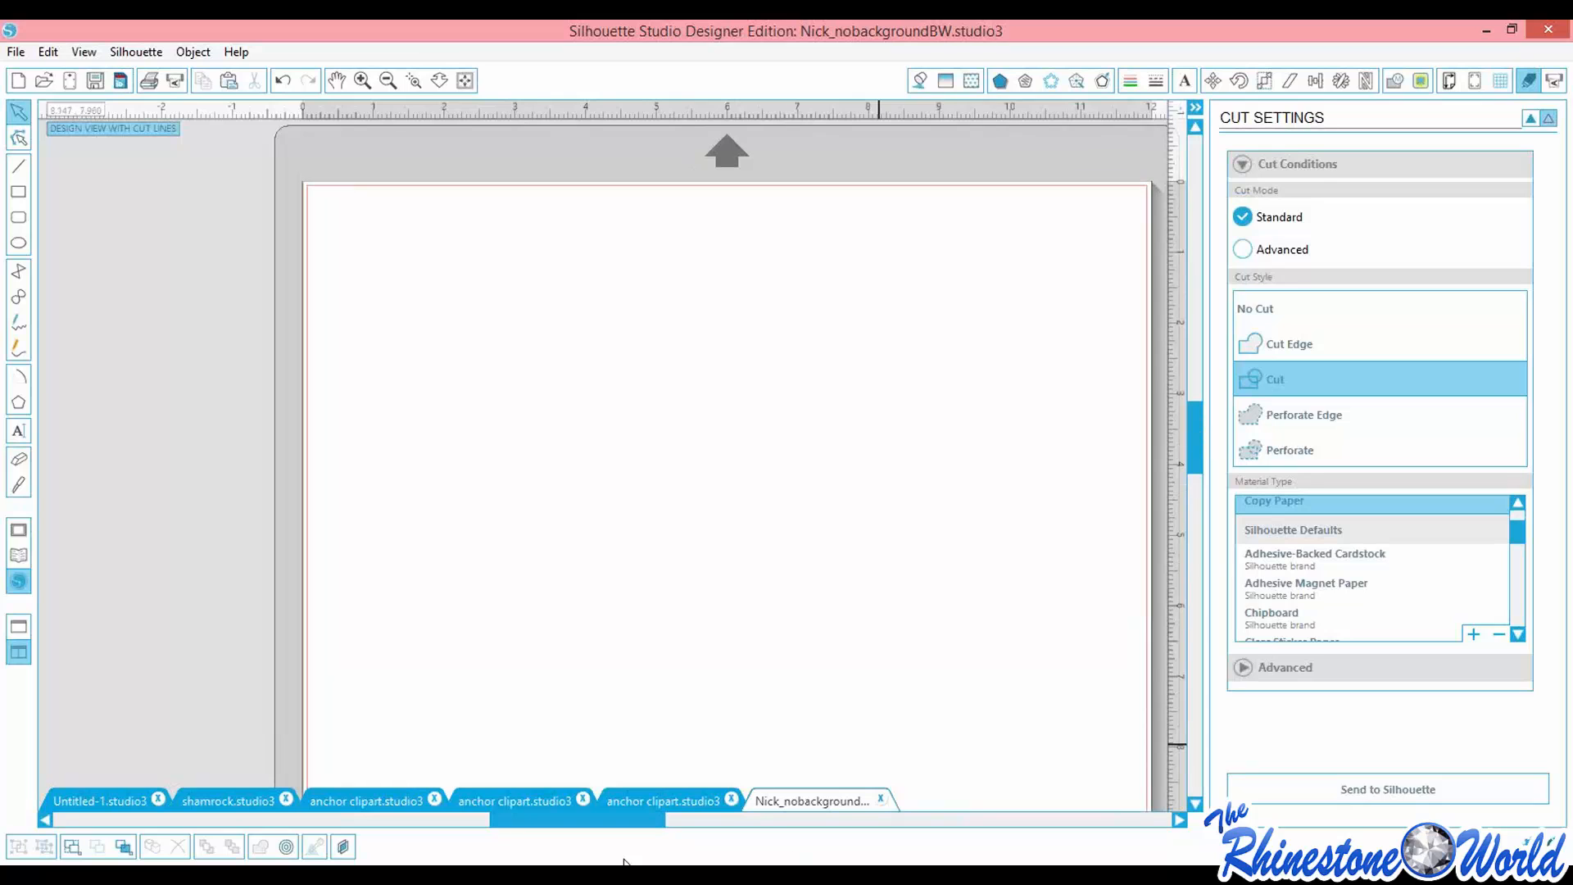
pyautogui.scroll(-3, 1159, 462)
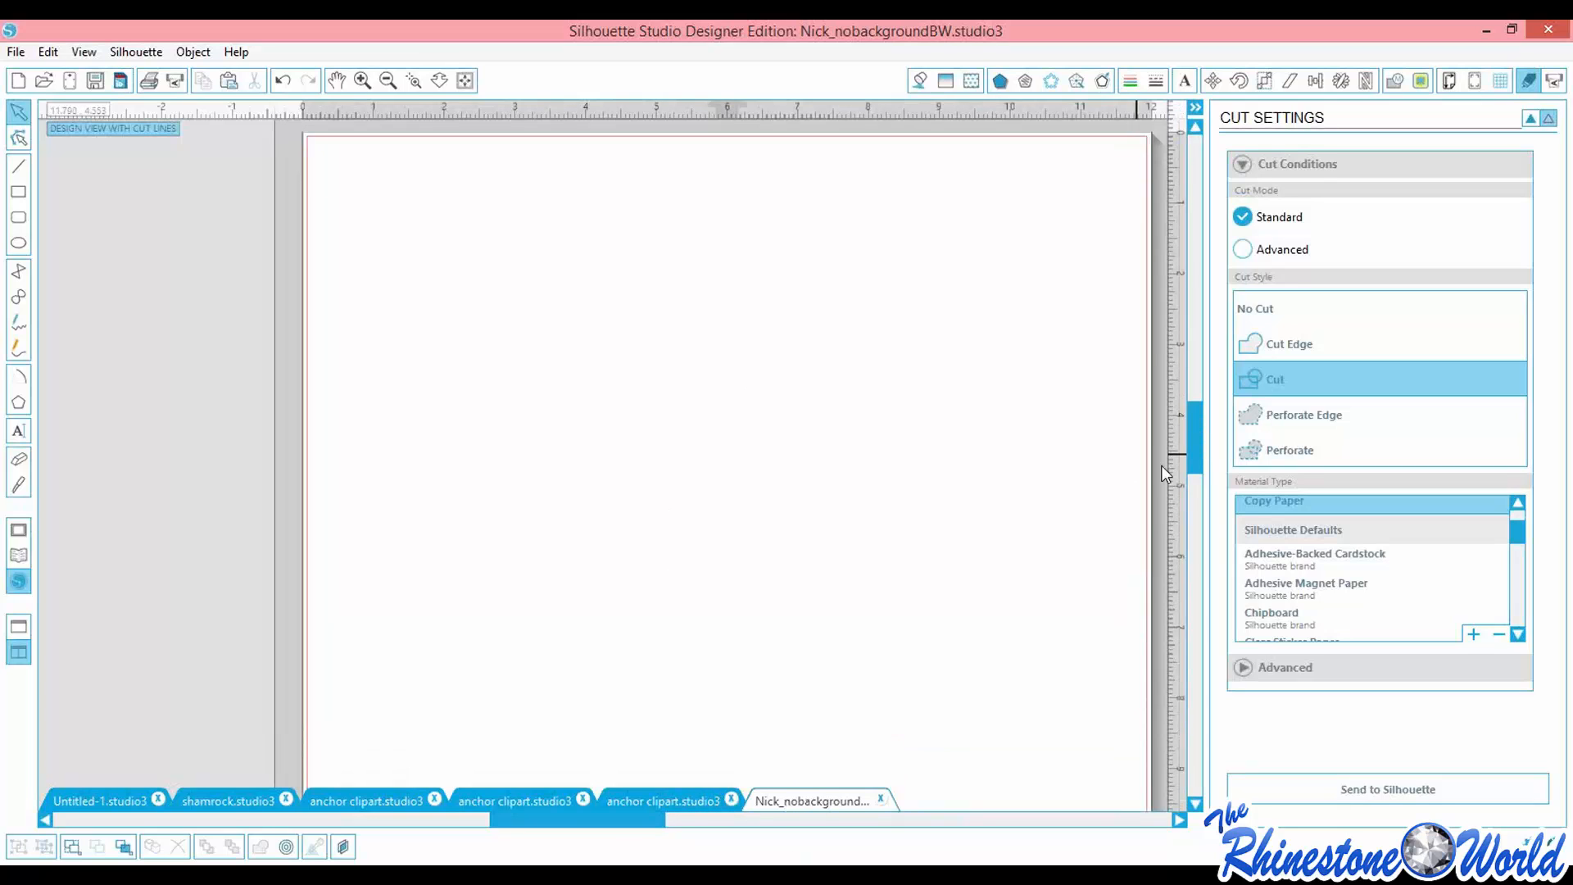
# Close the portrait document and two of the anchor clipart documents without saving their changes
pyautogui.scroll(3, 1159, 467)
pyautogui.click(880, 798)
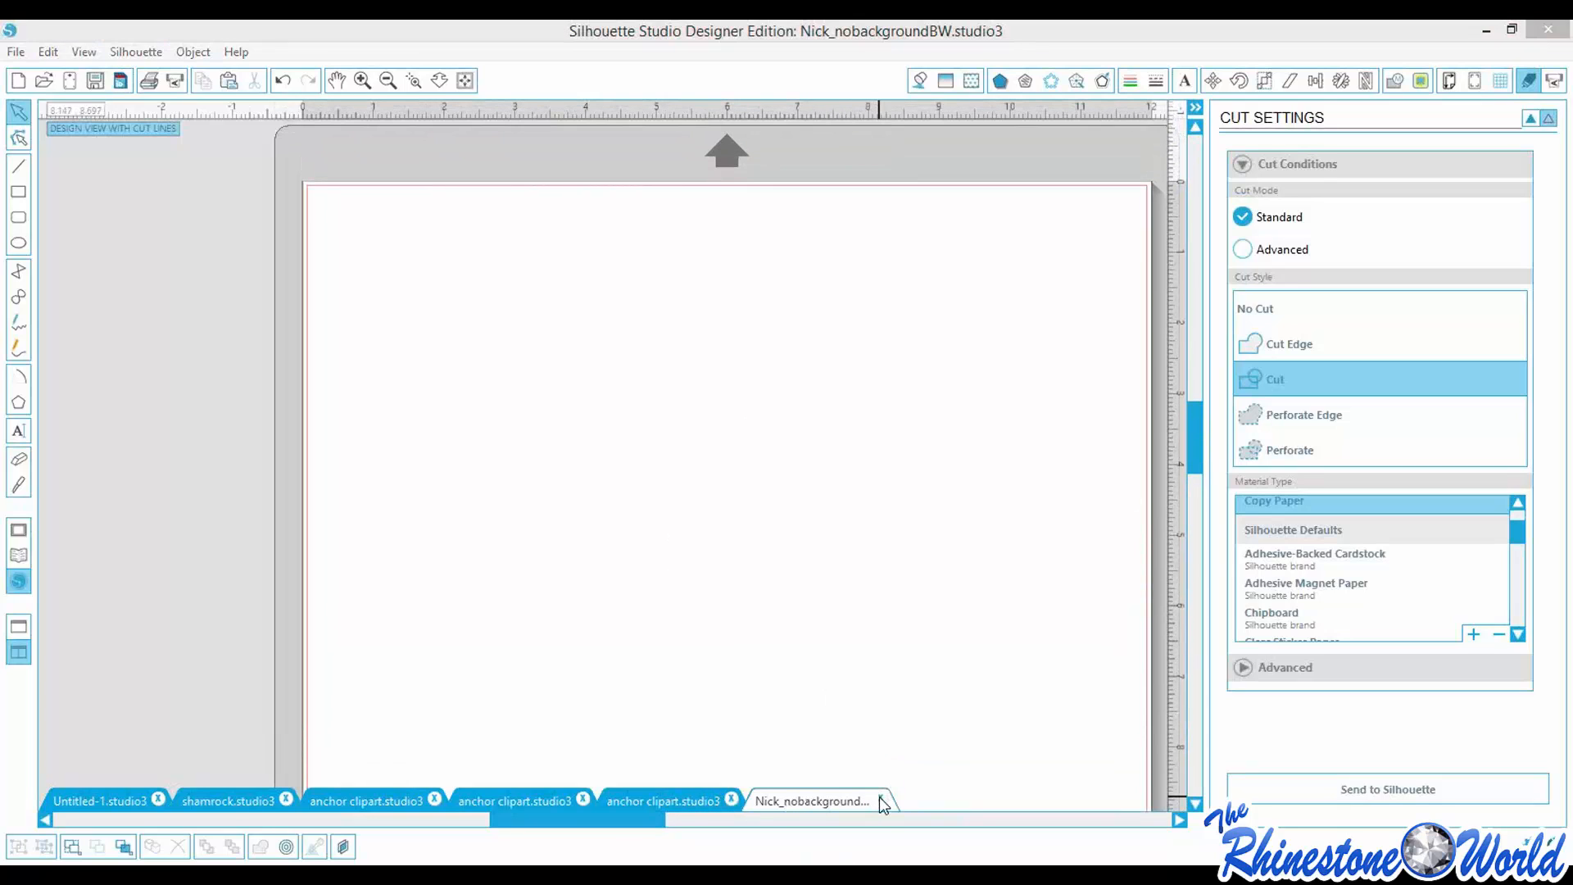
pyautogui.click(784, 485)
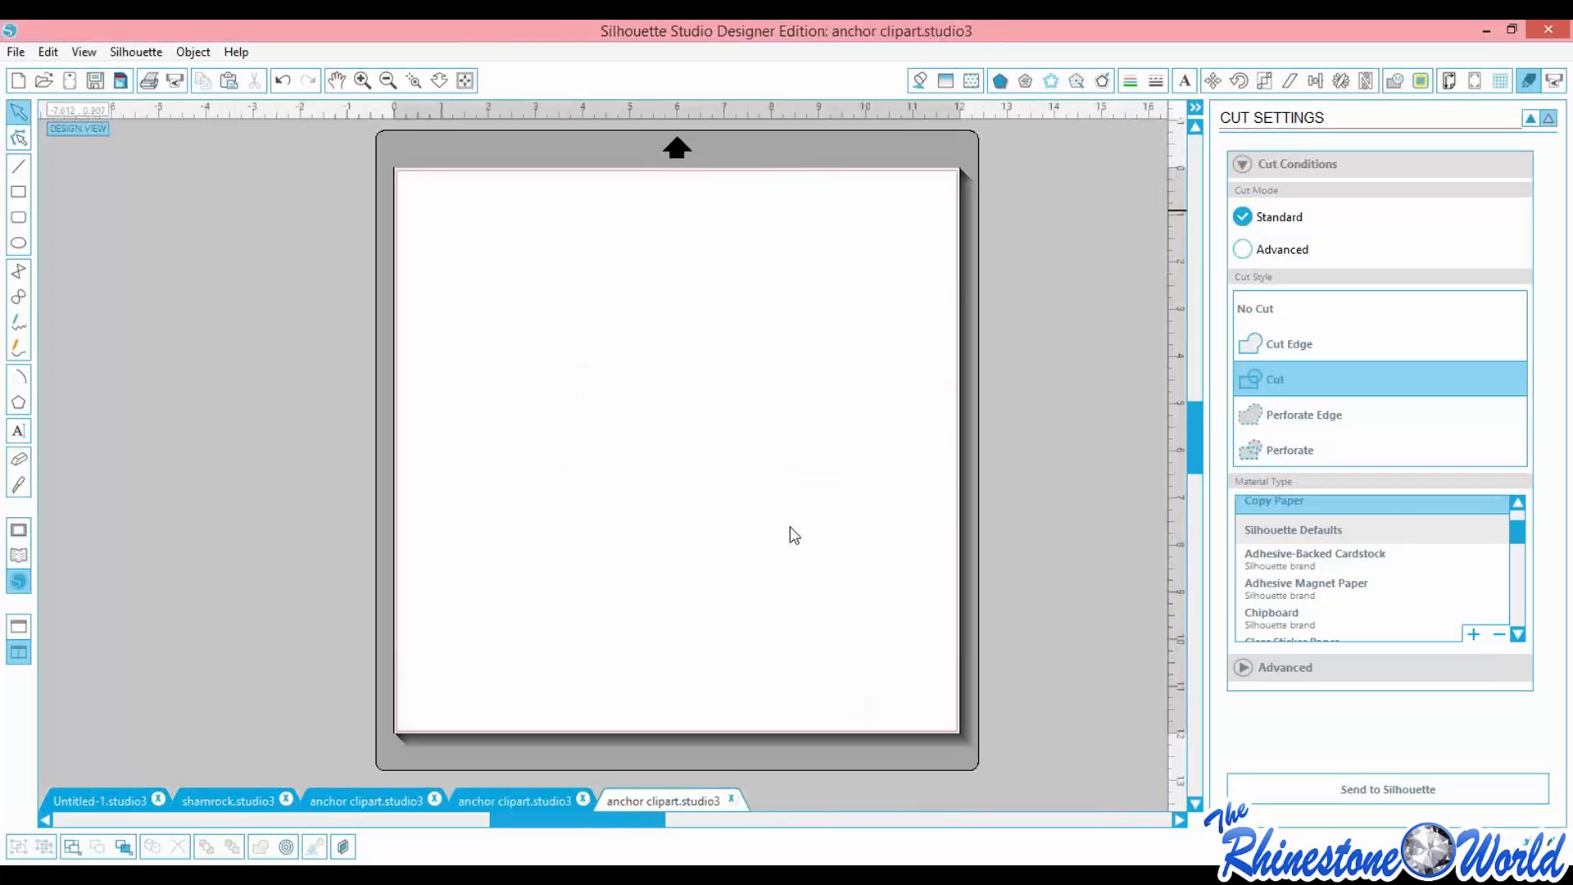
pyautogui.click(731, 799)
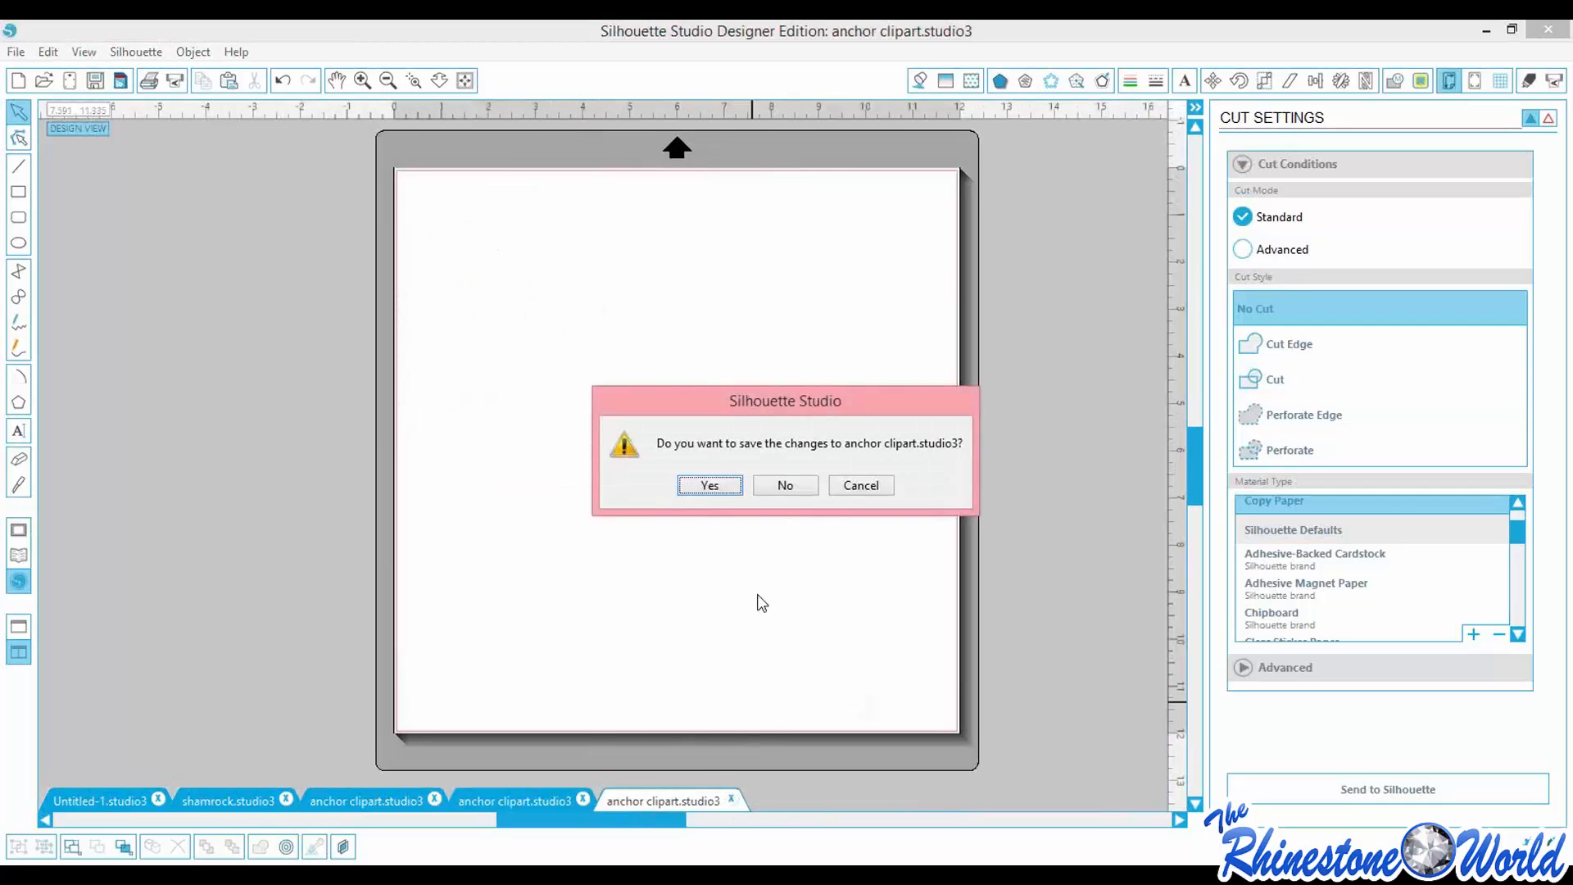
pyautogui.click(786, 487)
pyautogui.click(583, 797)
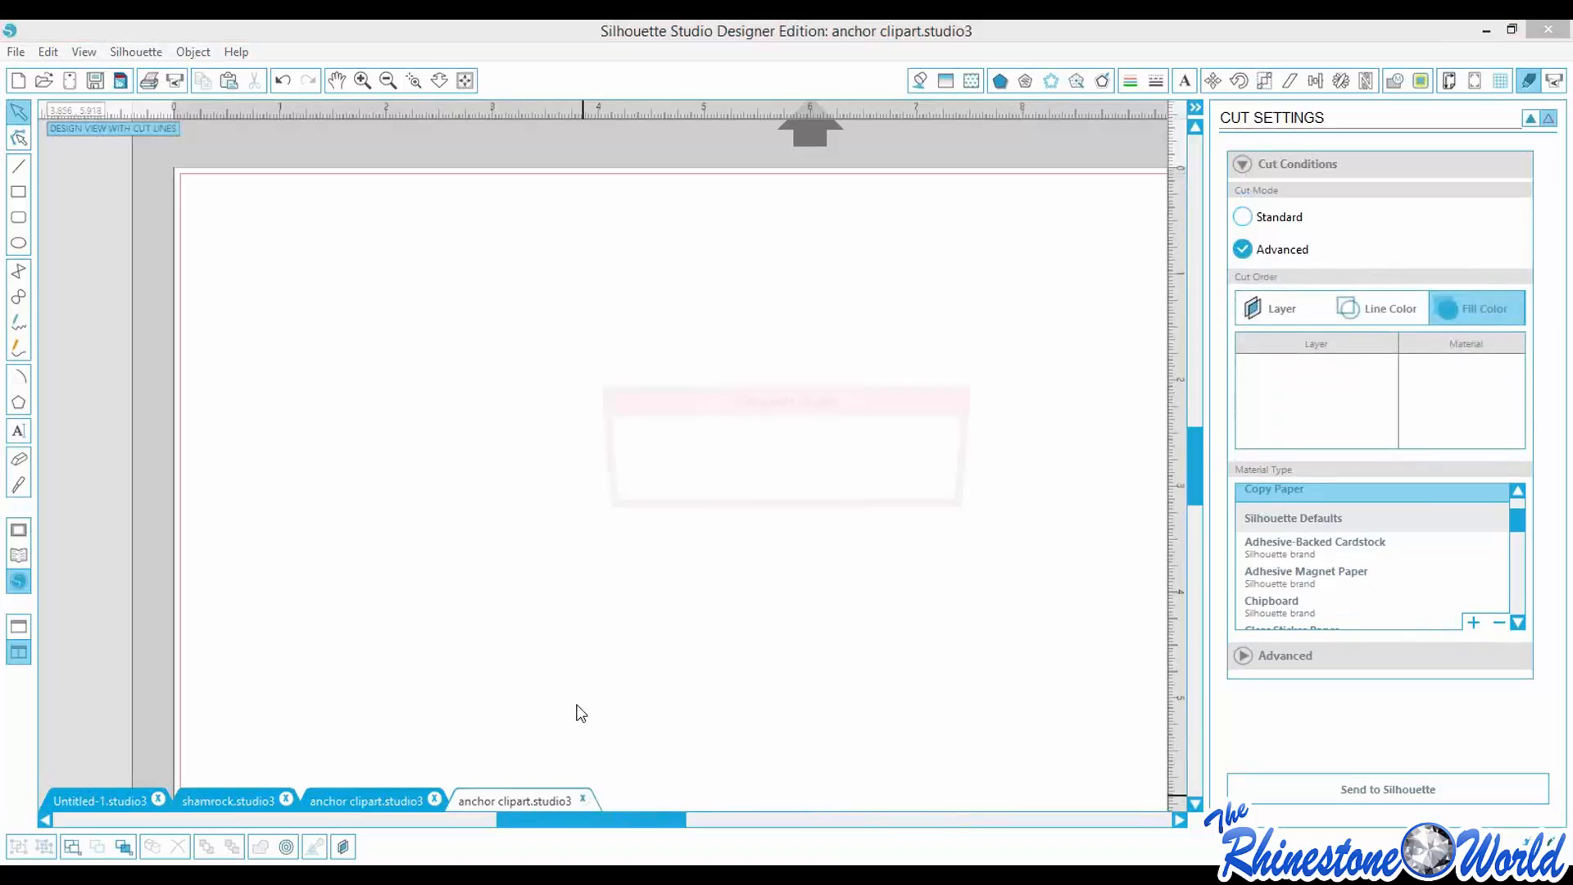
pyautogui.click(787, 486)
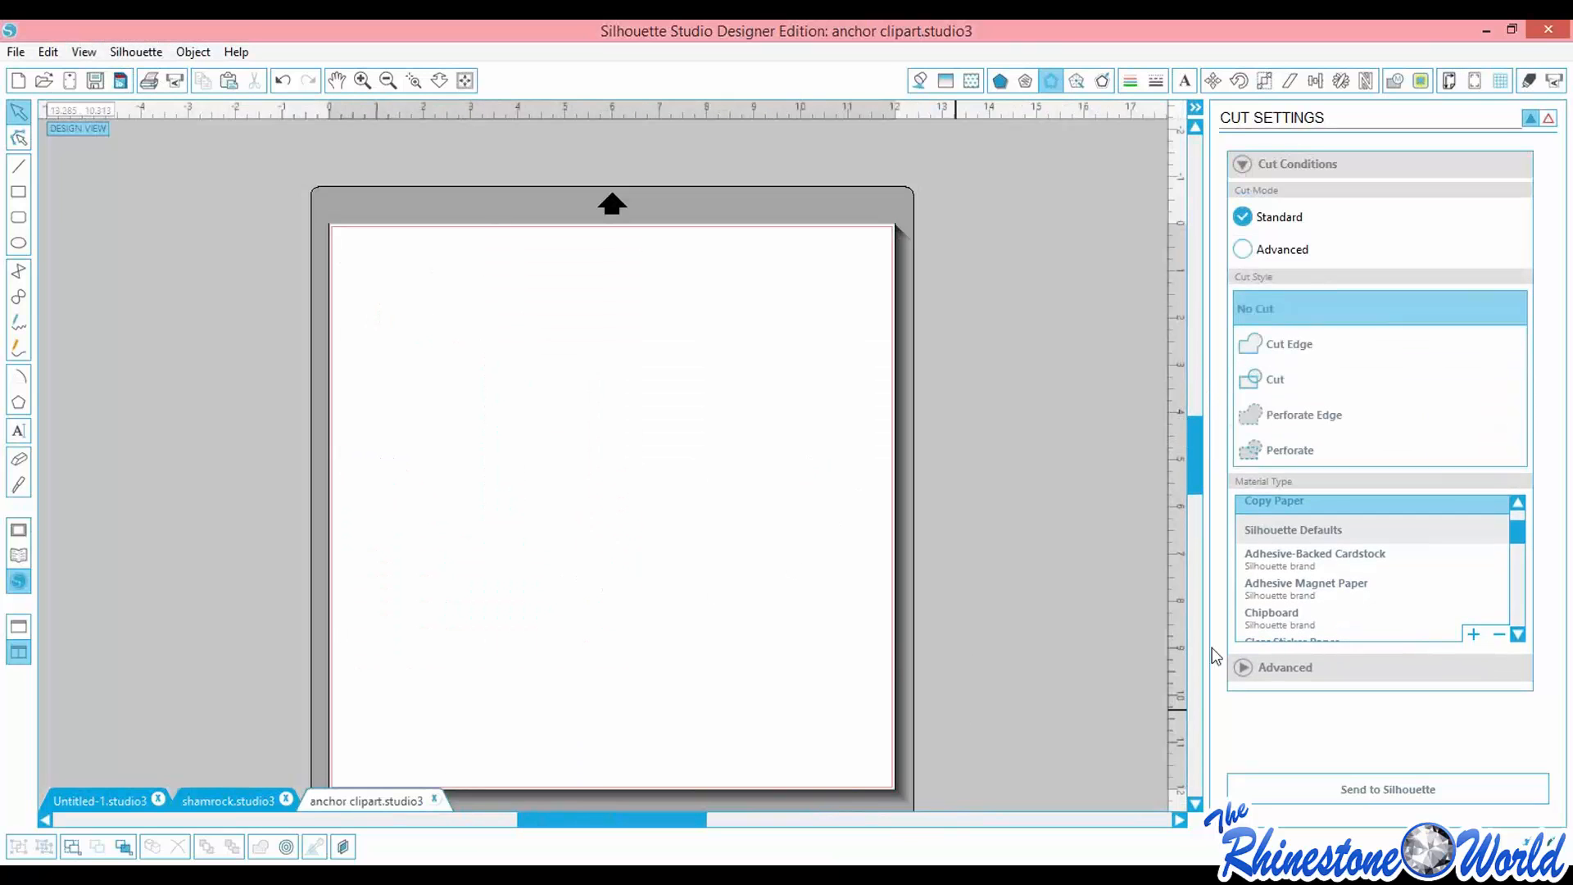
# Open the shamrock image from the Silhouette Images folder
pyautogui.moveTo(1194, 458); pyautogui.dragTo(1195, 471)
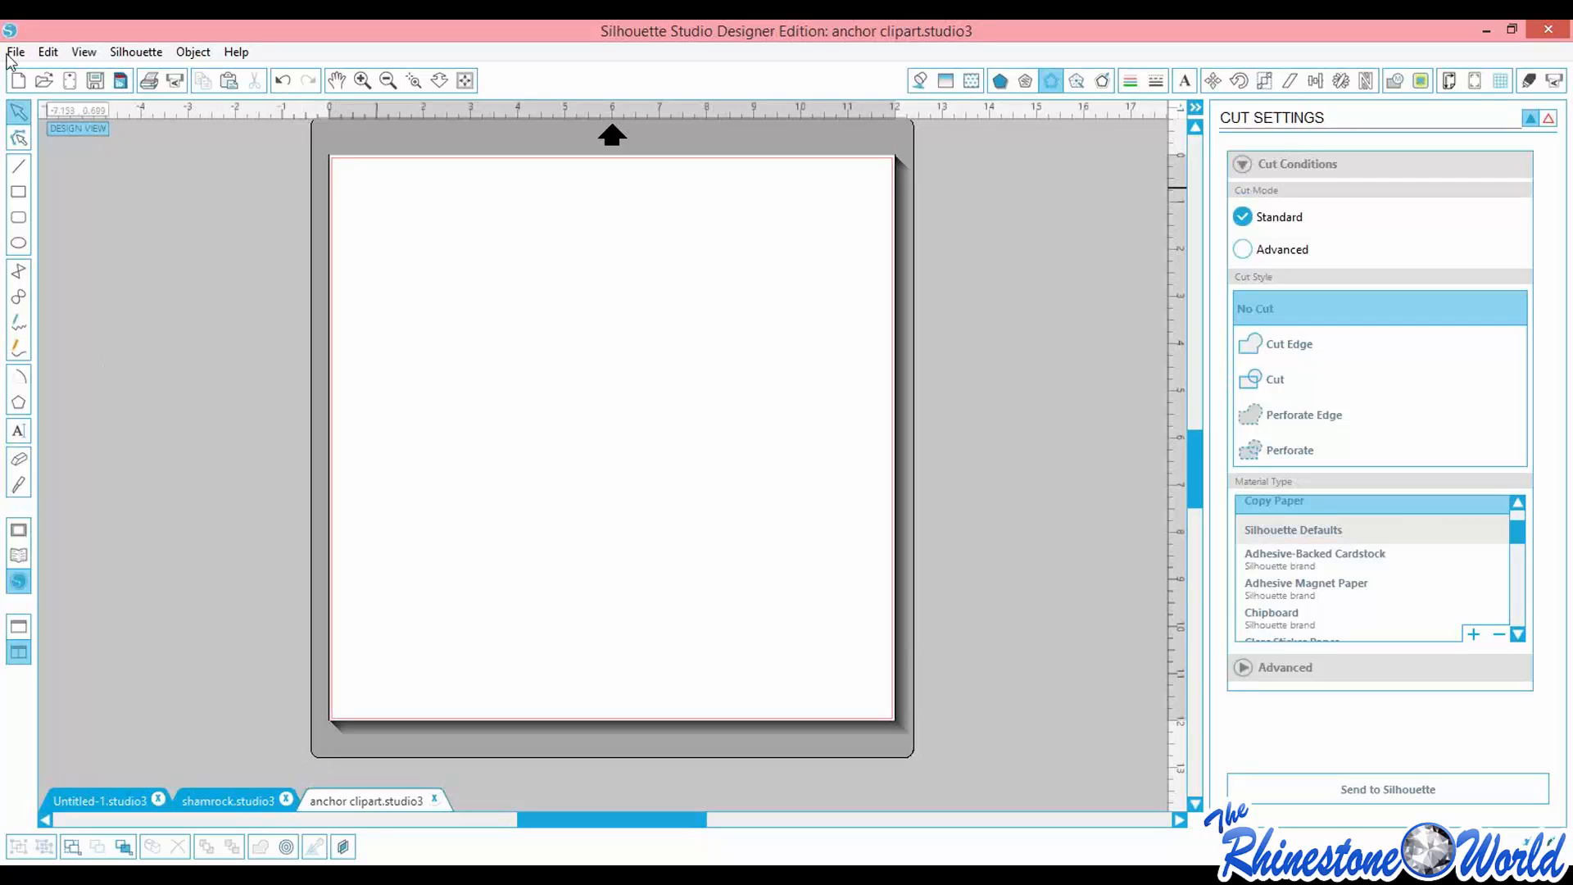
pyautogui.click(25, 54)
pyautogui.click(32, 53)
pyautogui.click(37, 96)
pyautogui.click(172, 324)
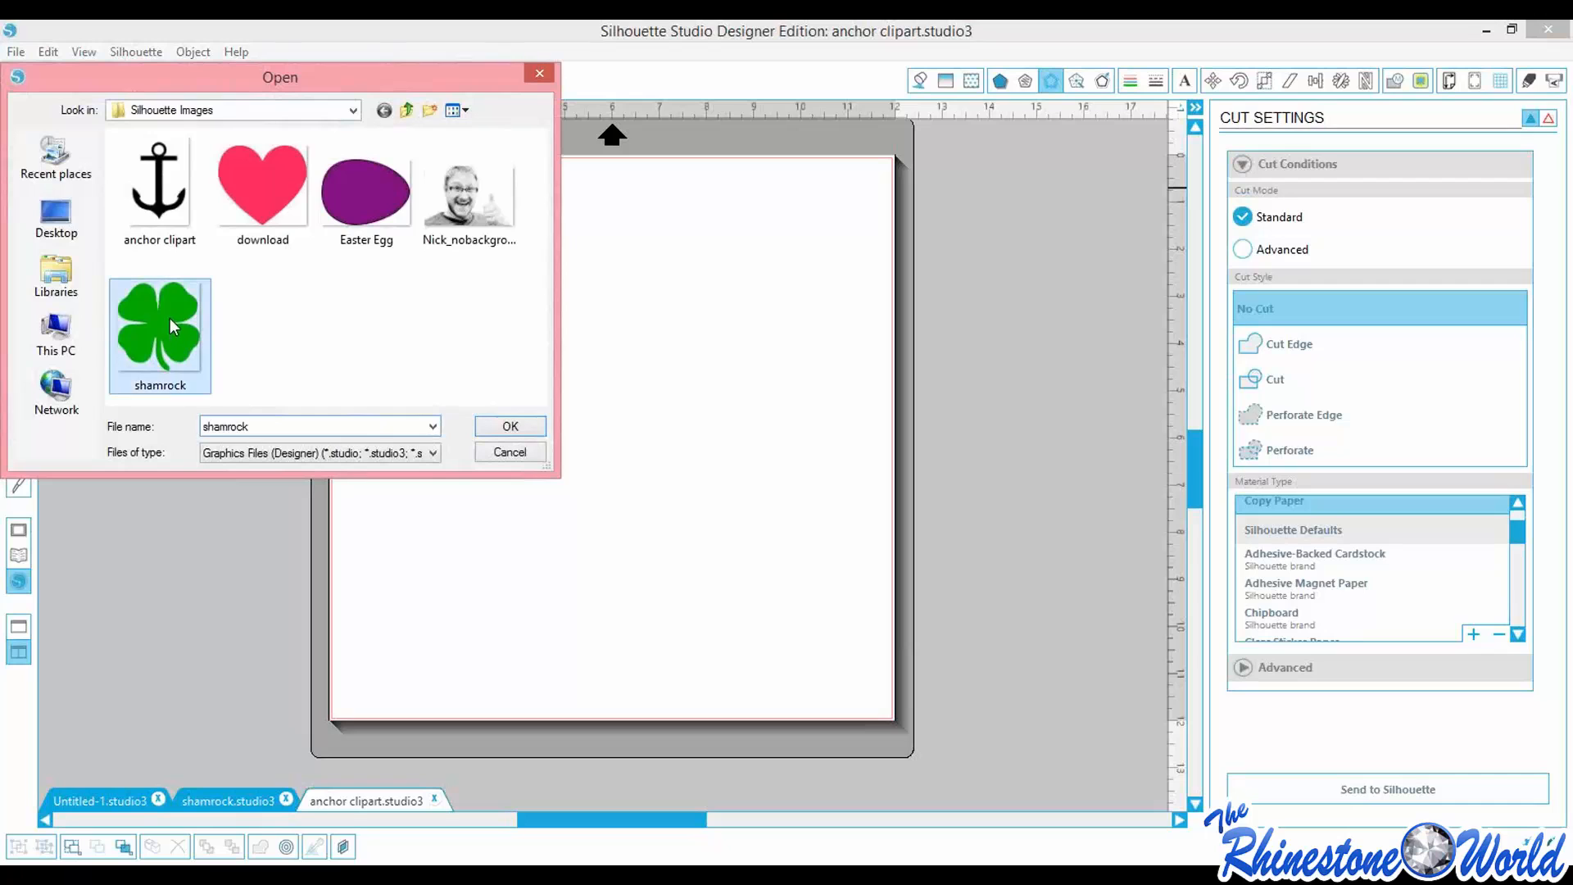
pyautogui.click(511, 426)
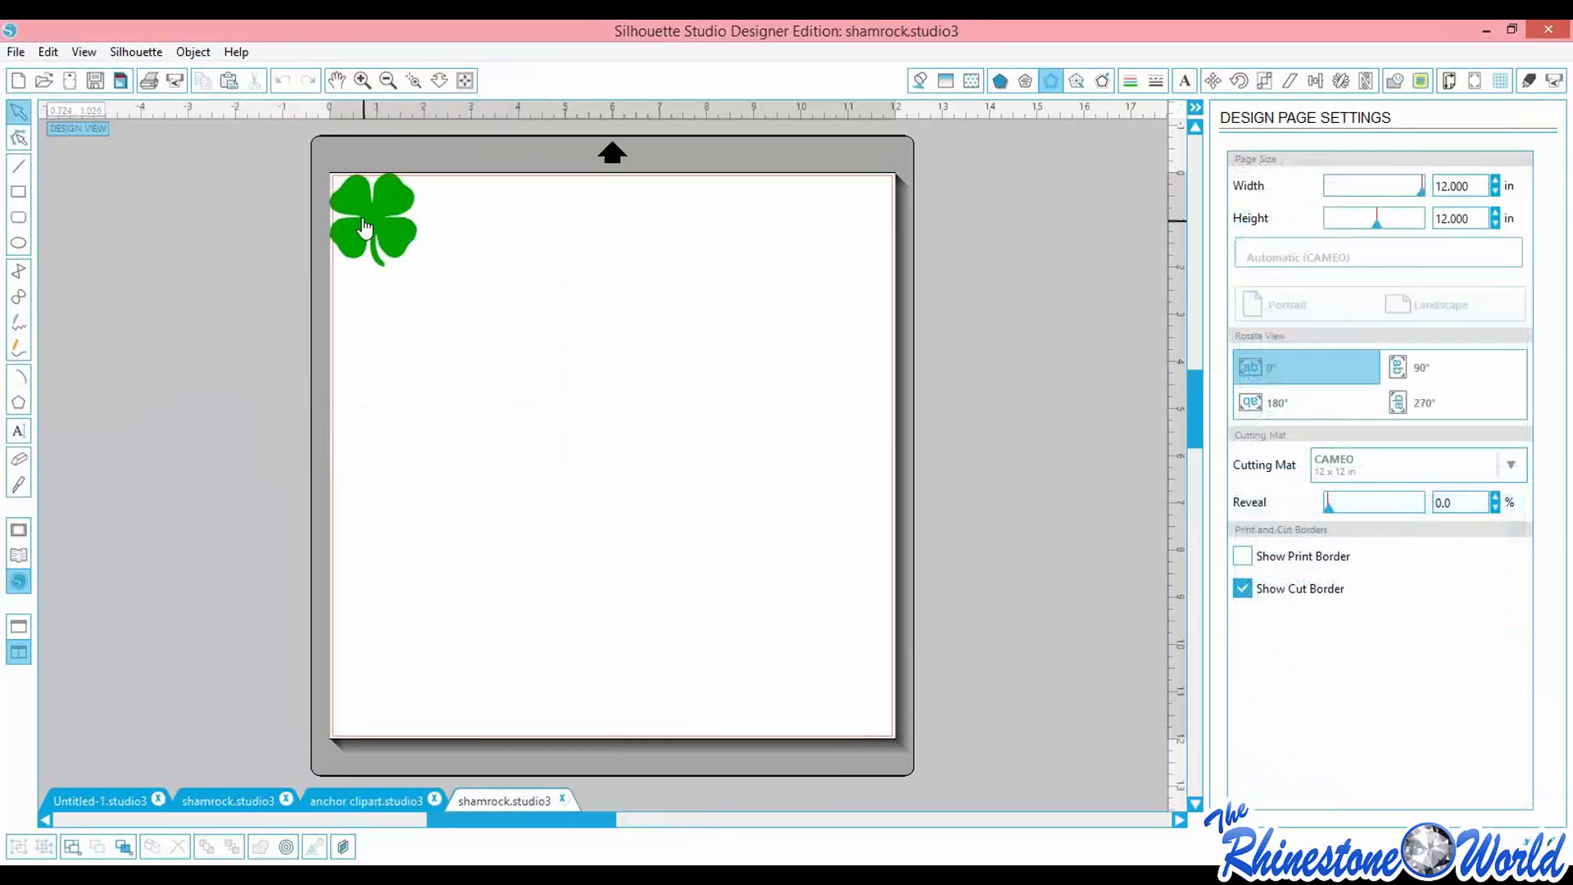
# Move the shamrock image inward from the page's upper-left corner and enlarge it proportionally to about 5 in wide
pyautogui.moveTo(365, 228); pyautogui.dragTo(418, 302)
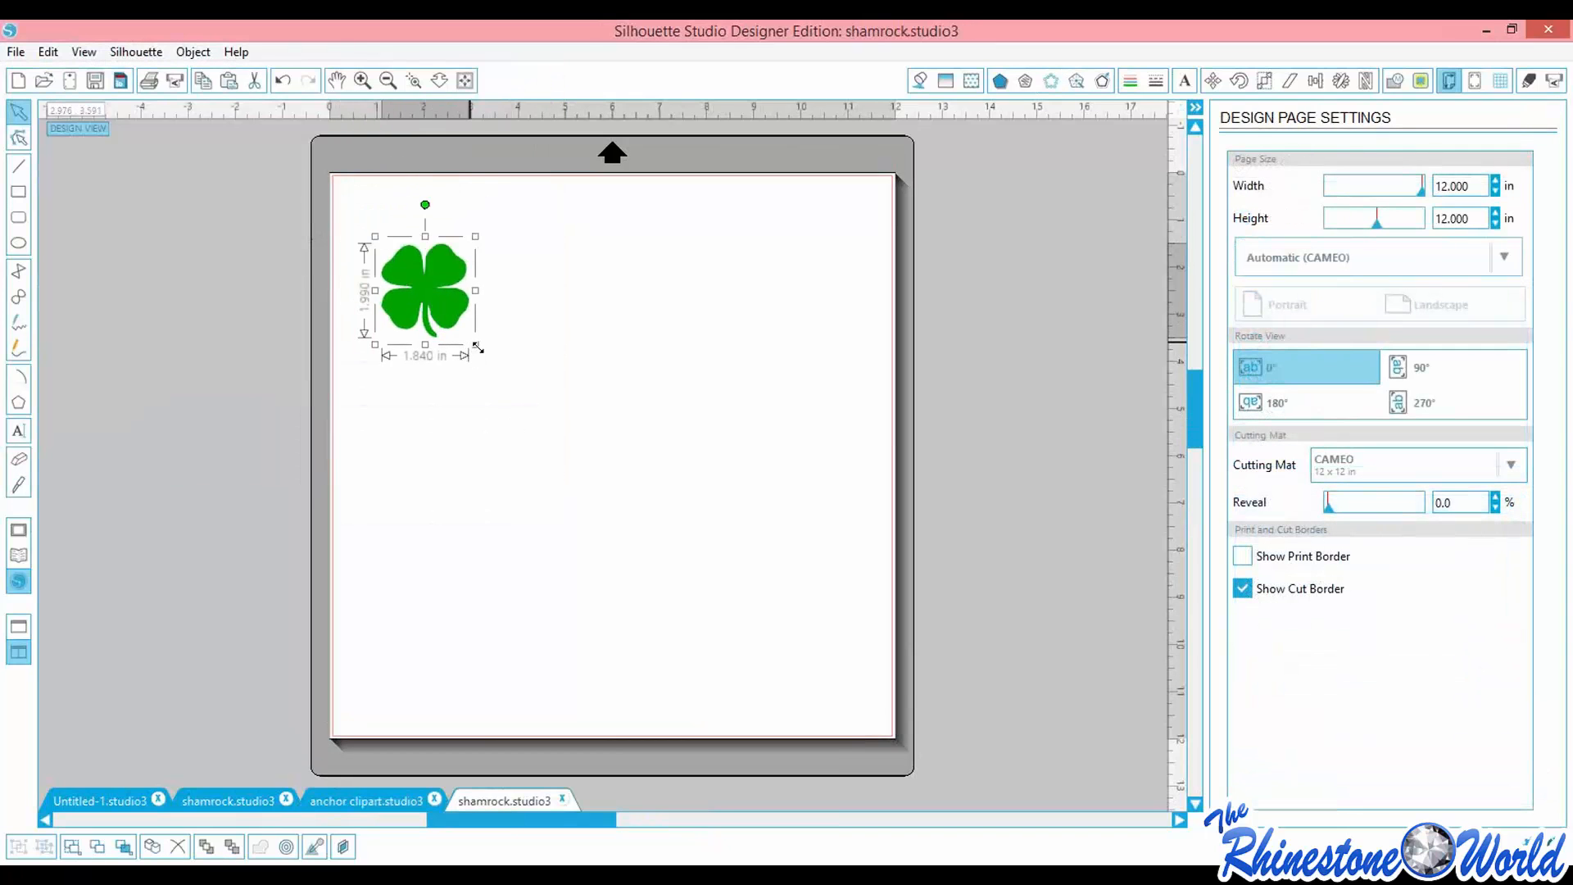
pyautogui.moveTo(478, 347); pyautogui.dragTo(641, 529)
pyautogui.click(703, 493)
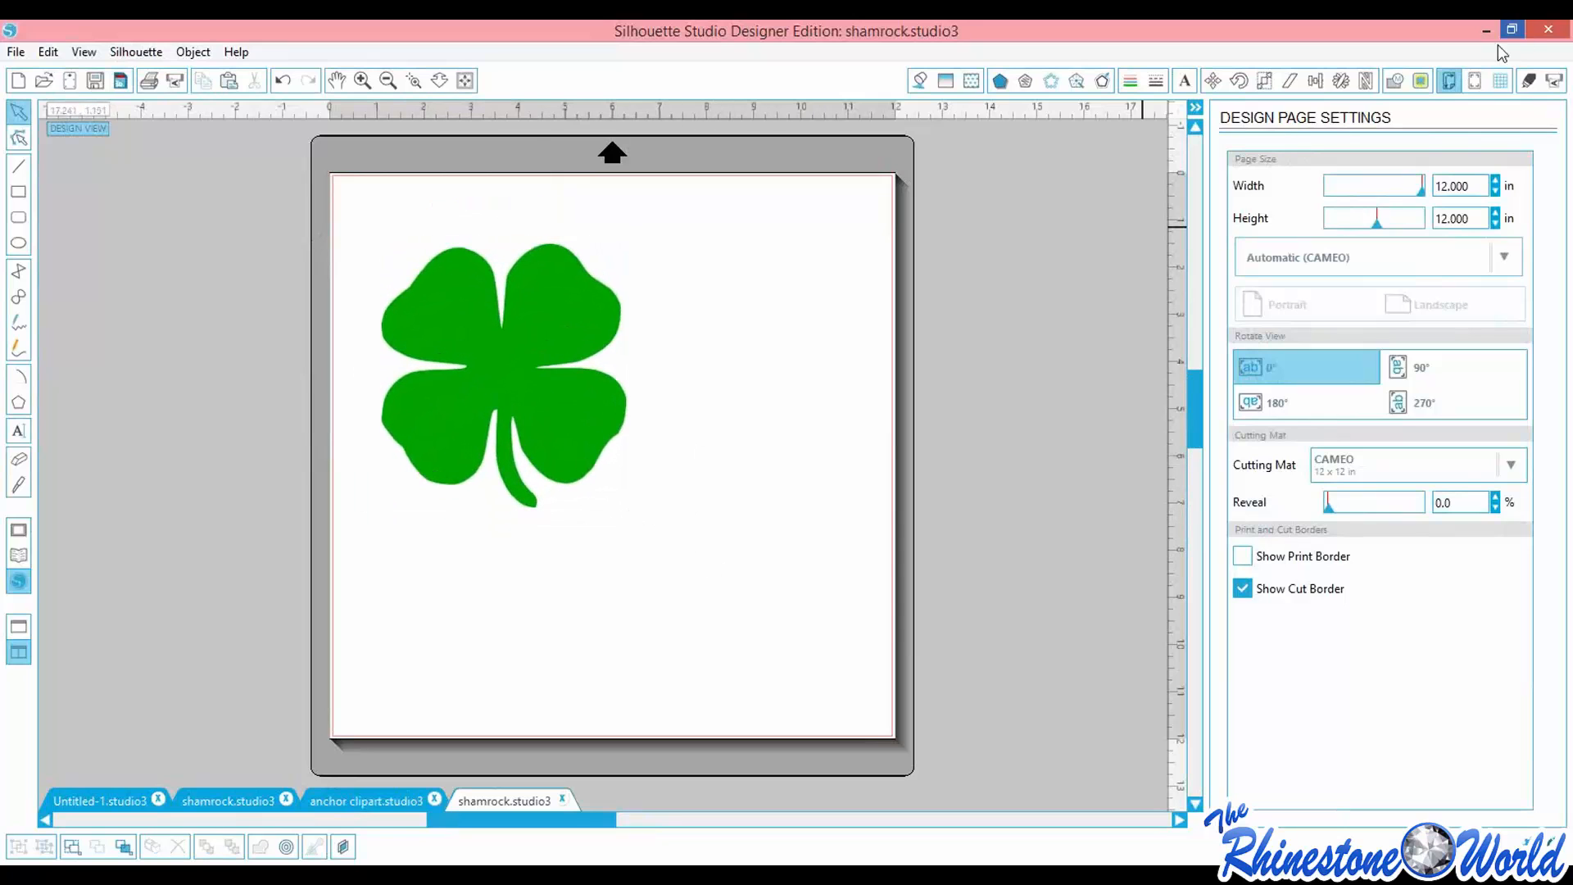
# Trace the shamrock with a trace area of about 6.7 by 6.9 in around it and the High Pass Filter off
pyautogui.click(1422, 80)
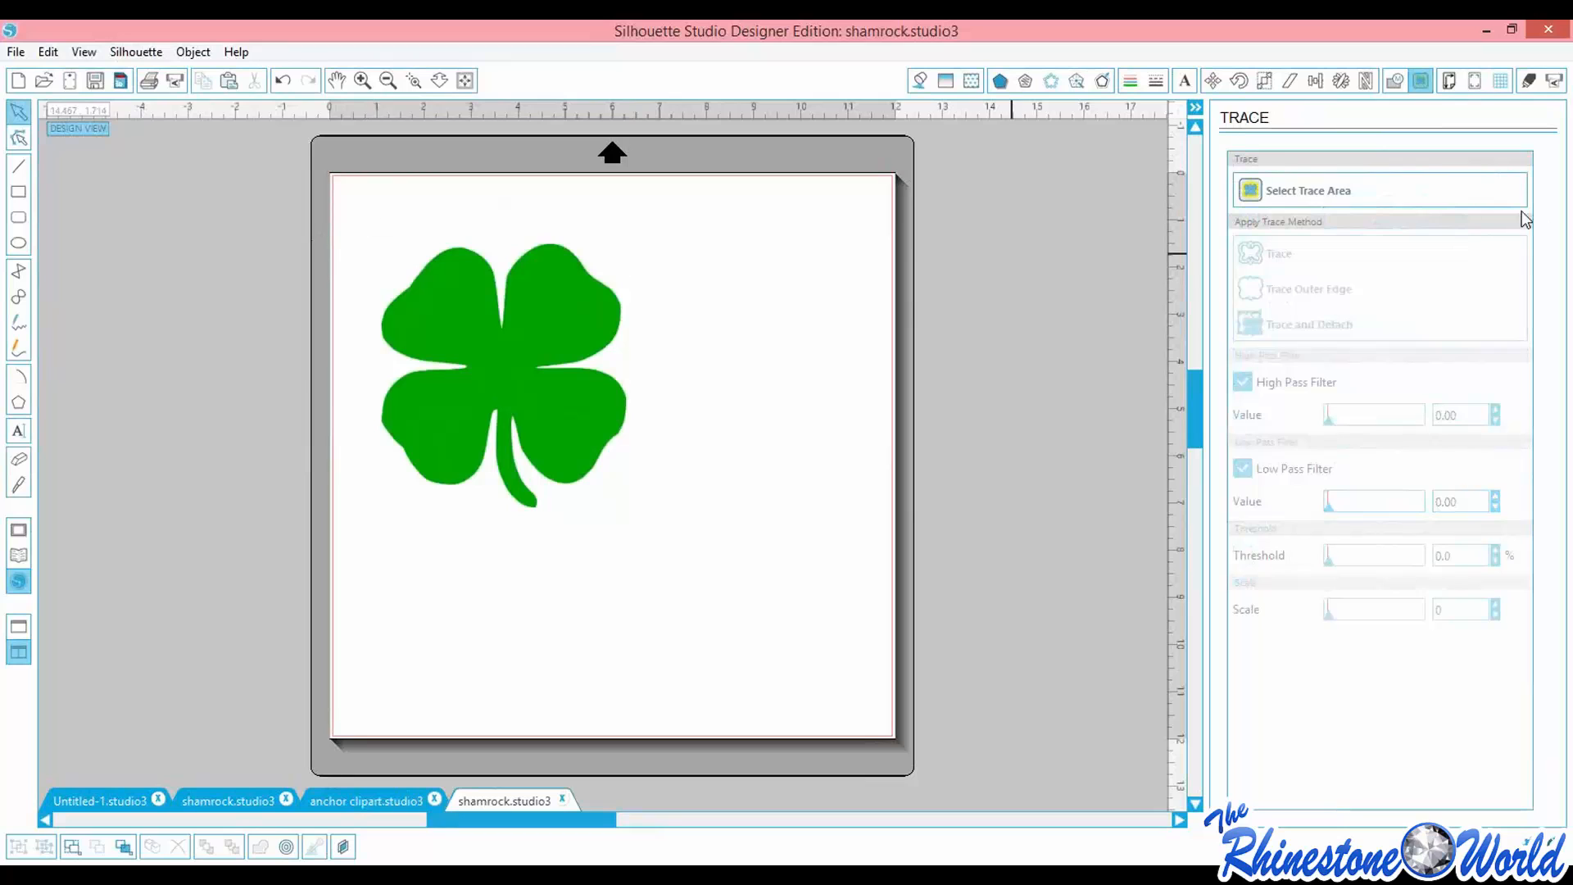
pyautogui.click(1273, 200)
pyautogui.moveTo(348, 203)
pyautogui.mouseDown()
pyautogui.moveTo(351, 320)
pyautogui.moveTo(604, 541)
pyautogui.moveTo(666, 529)
pyautogui.mouseUp()
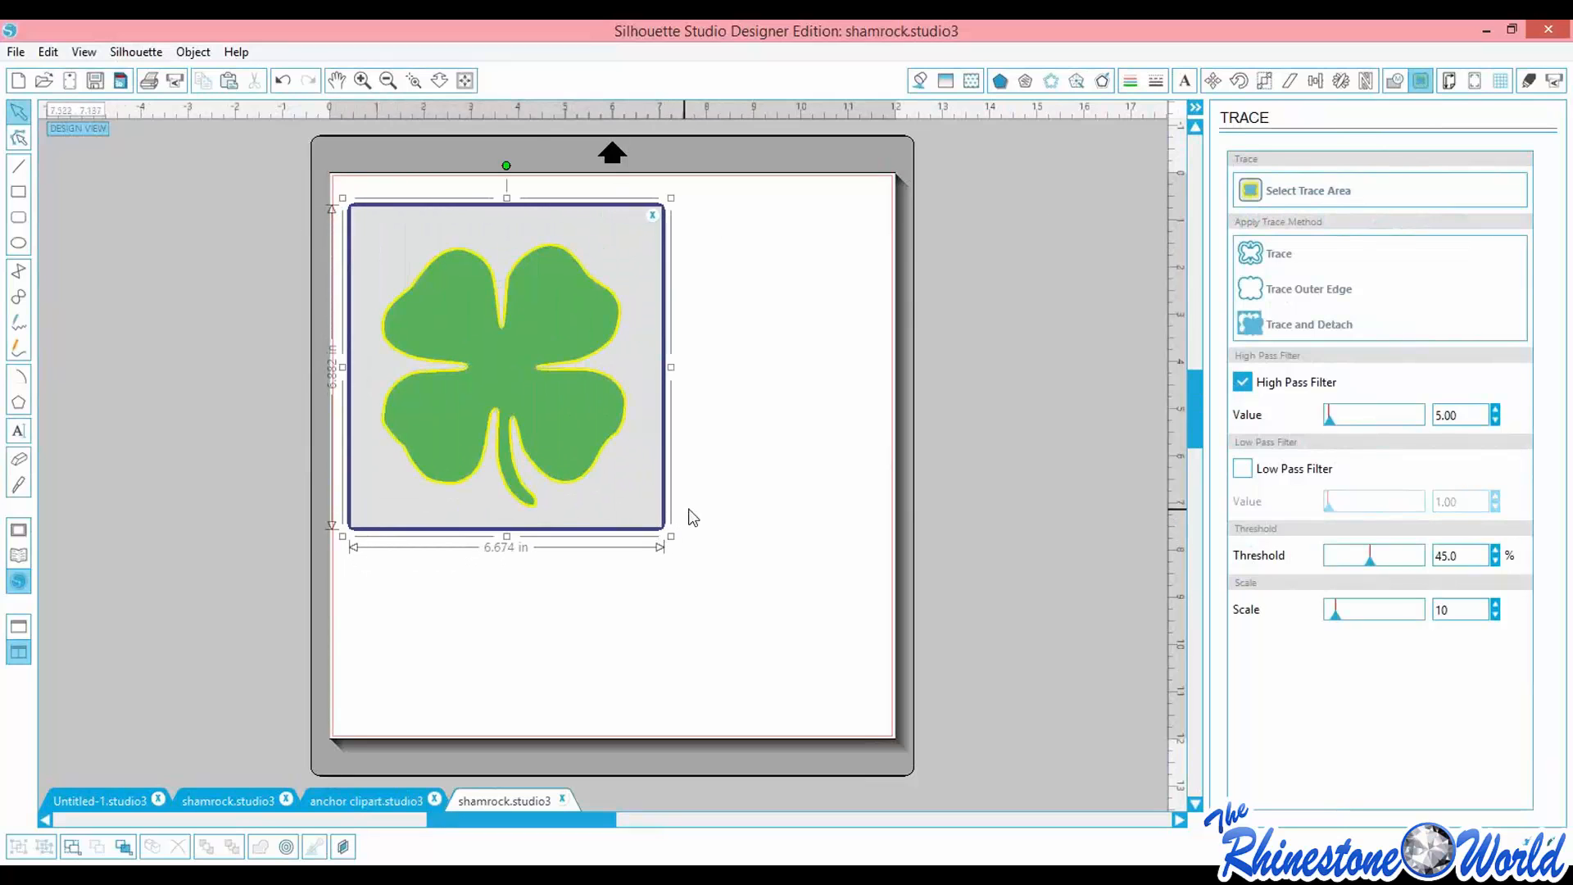
pyautogui.click(1241, 383)
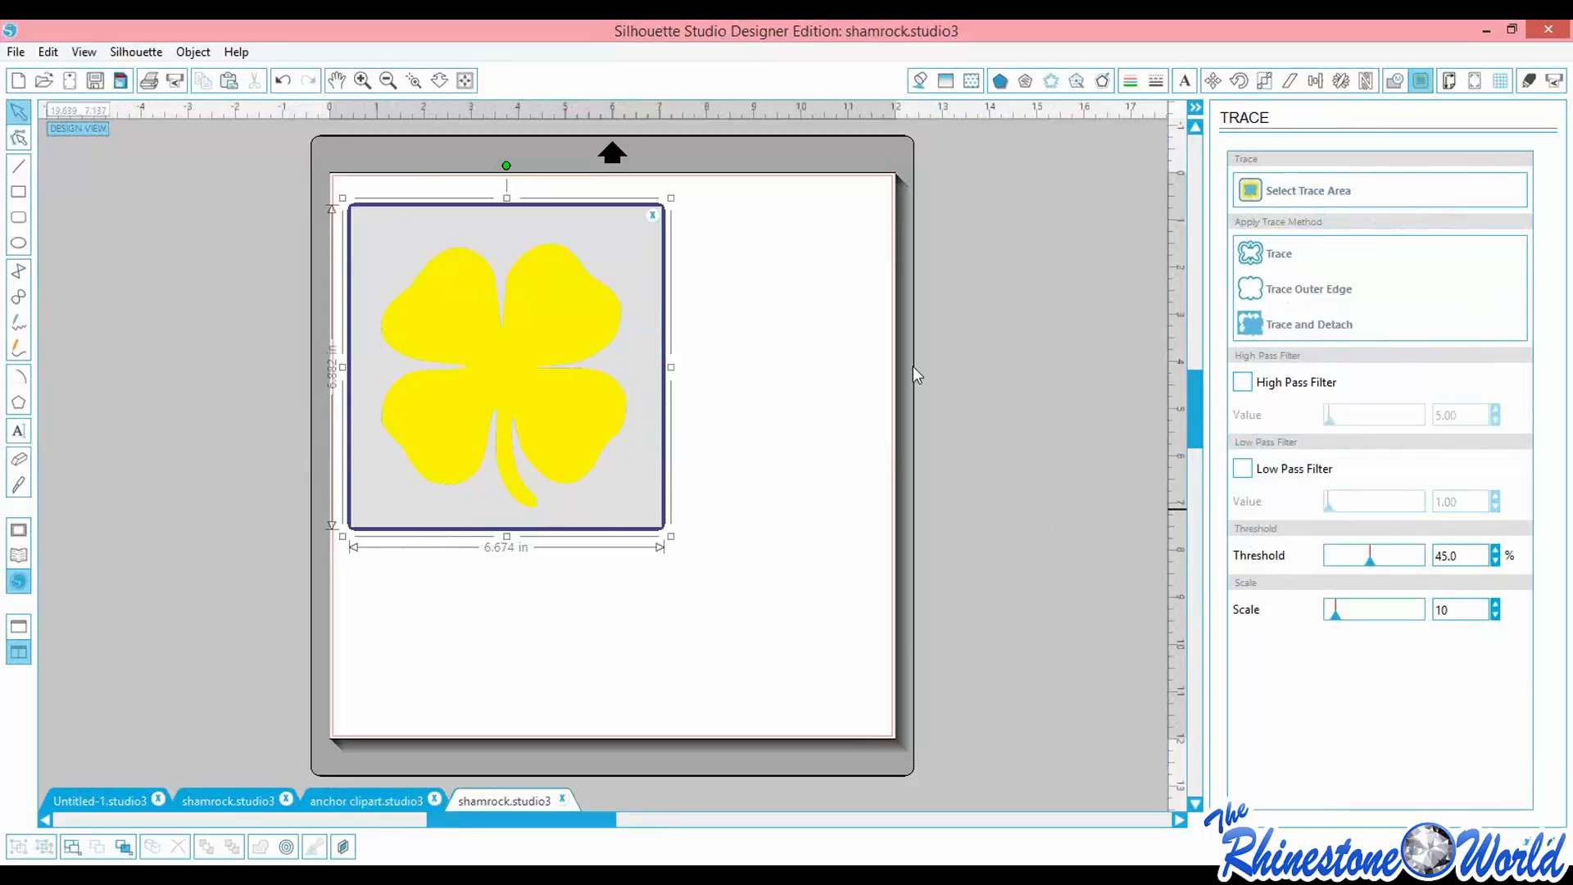
pyautogui.click(1278, 253)
# Move the original shamrock image off its traced outline and delete it
pyautogui.moveTo(553, 426)
pyautogui.mouseDown()
pyautogui.moveTo(656, 496)
pyautogui.moveTo(854, 437)
pyautogui.mouseUp()
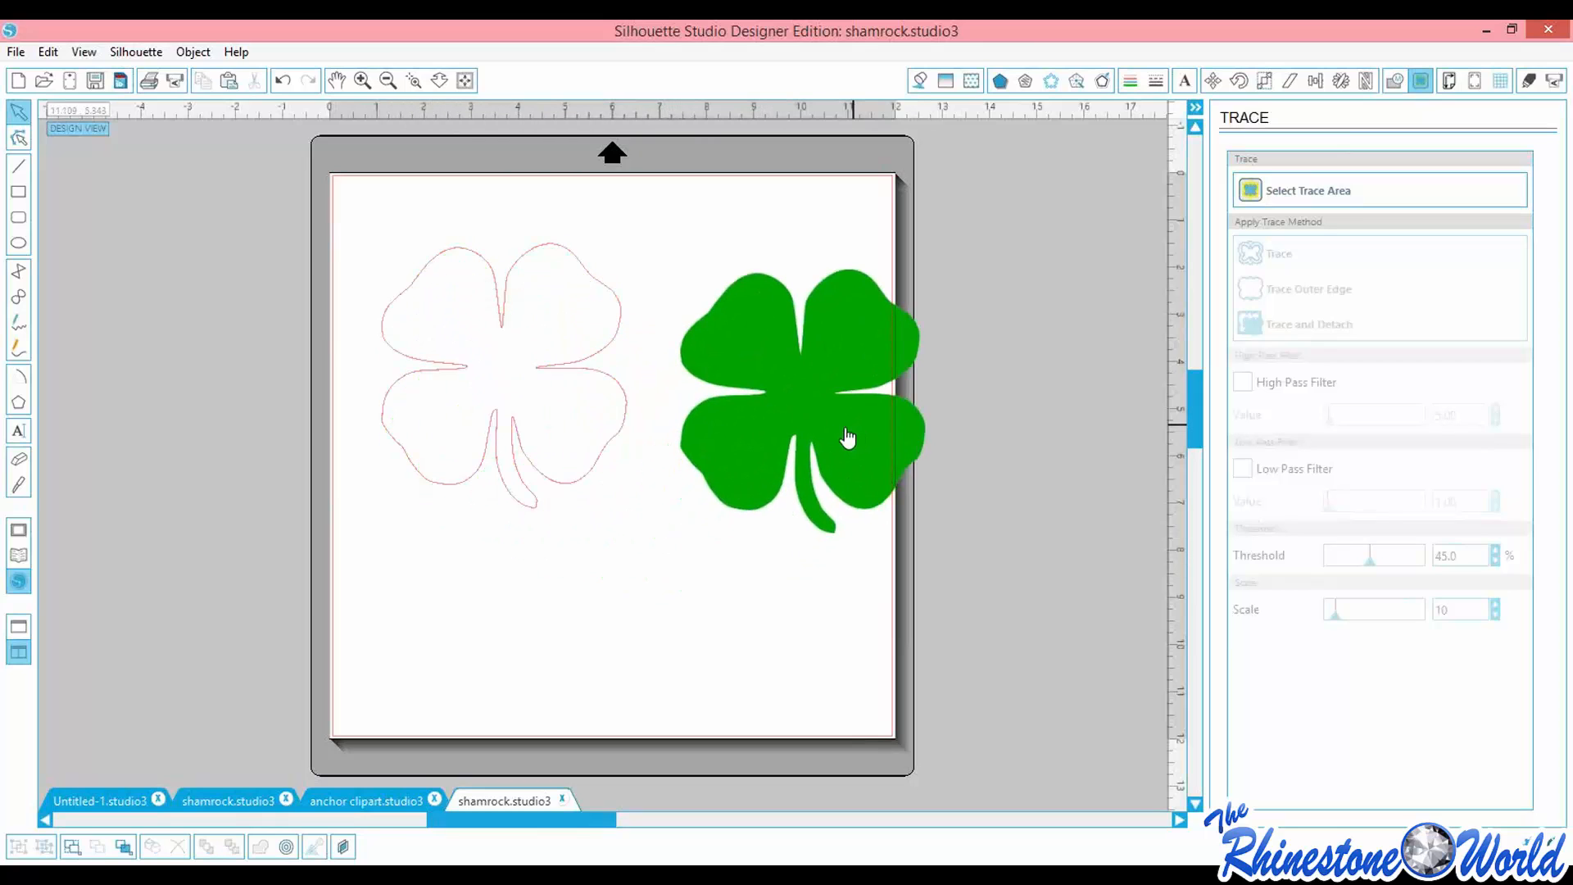
pyautogui.click(819, 428)
pyautogui.press('Delete')
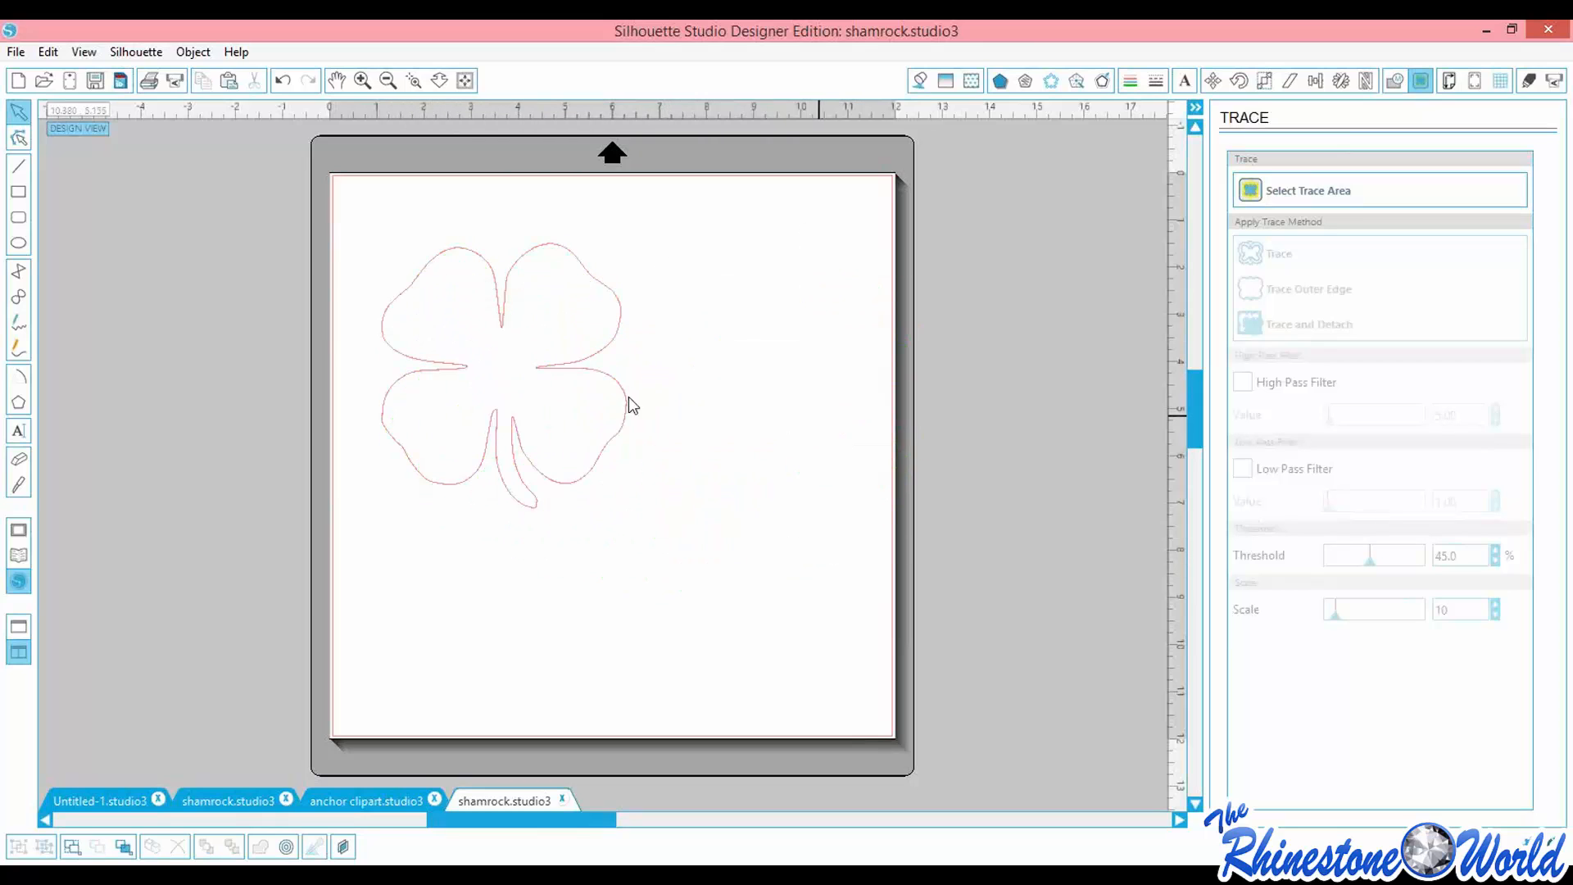
# Enlarge the traced shamrock outline proportionally to about 6.4 in wide and fill it with bright green
pyautogui.moveTo(550, 375); pyautogui.dragTo(529, 330)
pyautogui.moveTo(611, 478); pyautogui.dragTo(637, 488)
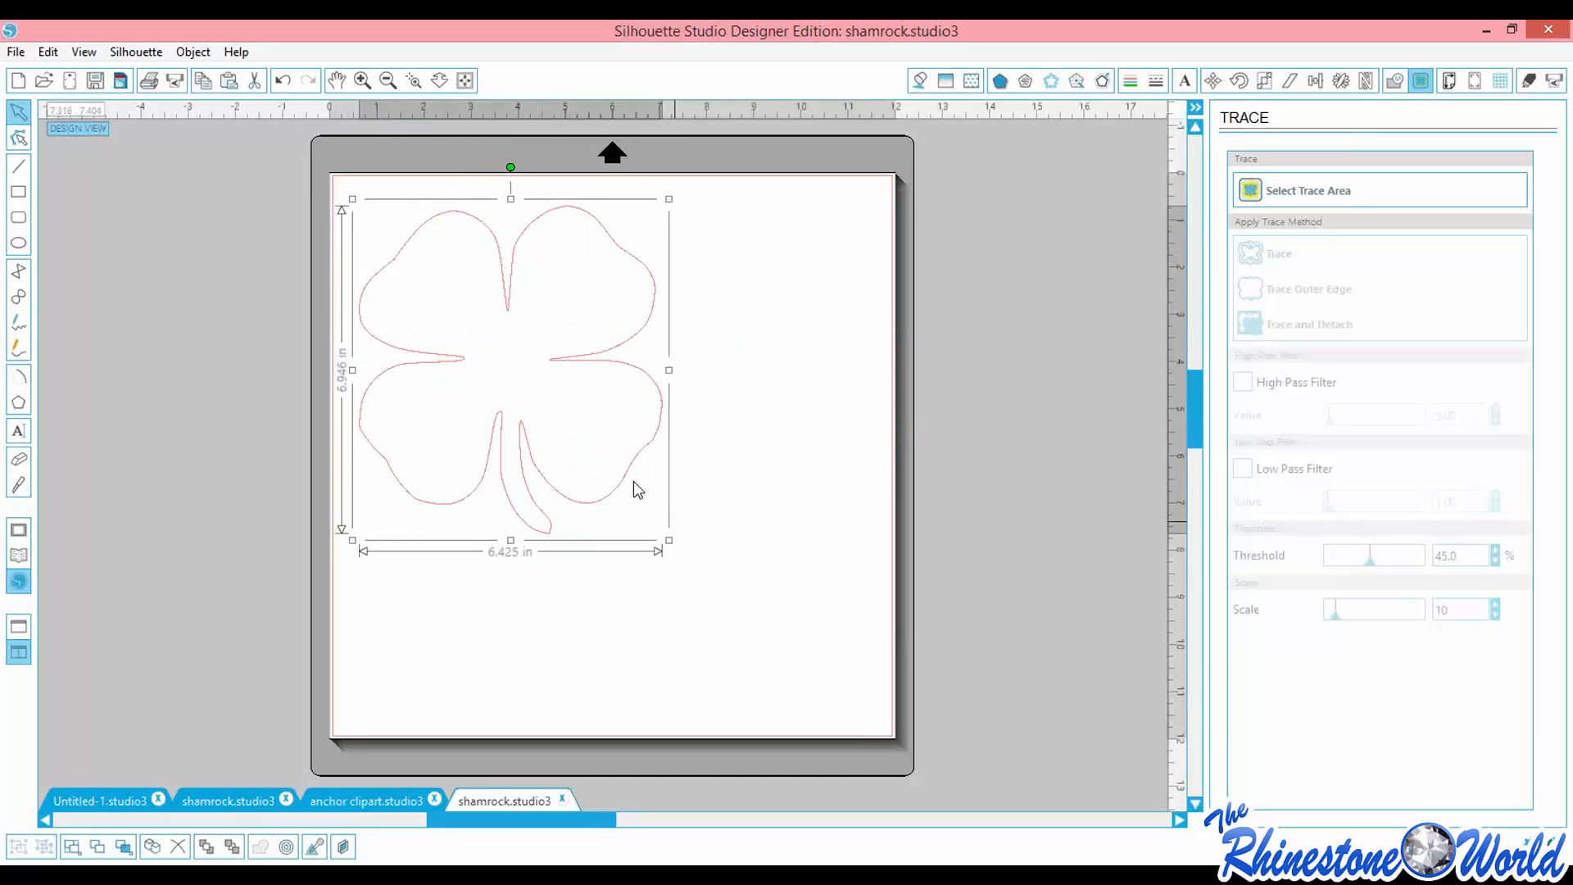
pyautogui.click(919, 84)
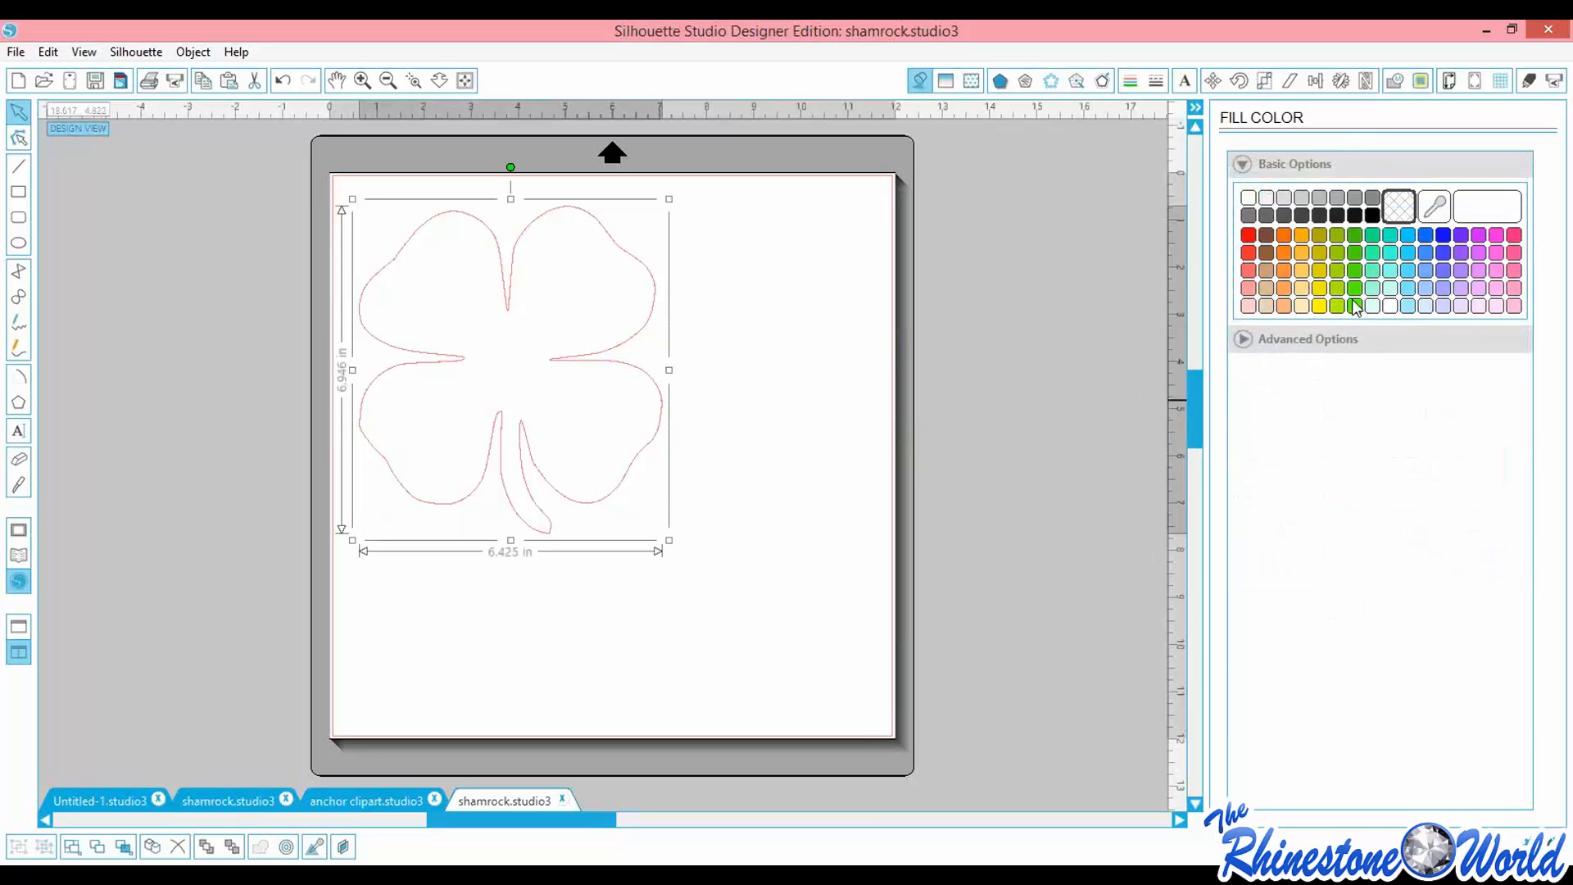
pyautogui.click(1355, 306)
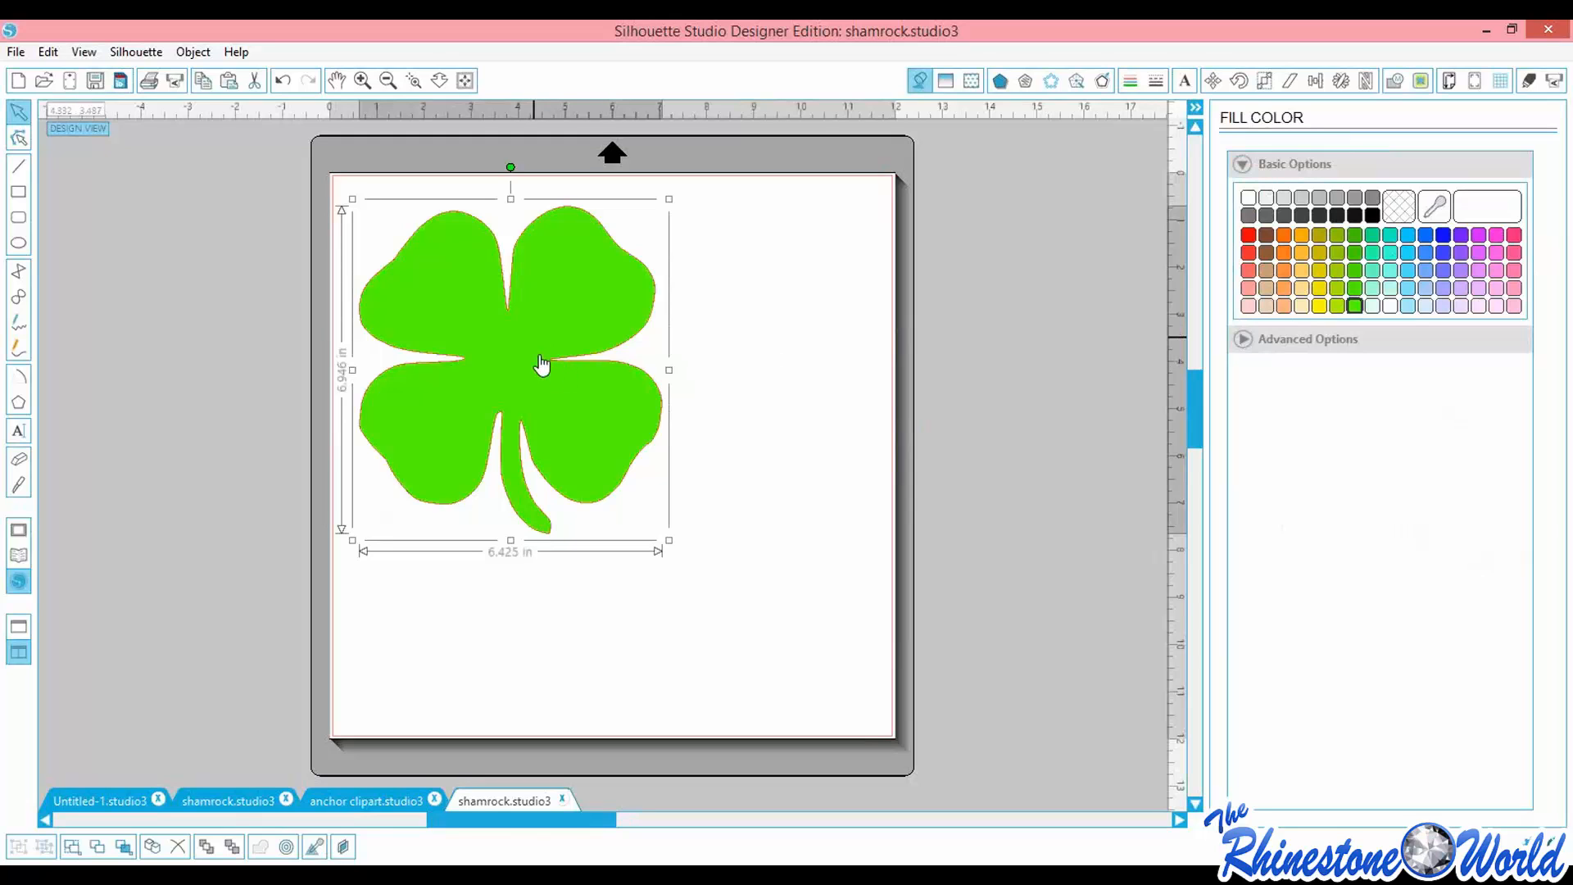
# Reduce the green shamrock proportionally to about 5.1 in wide and move it closer to the page's upper-left corner
pyautogui.moveTo(669, 541); pyautogui.dragTo(603, 501)
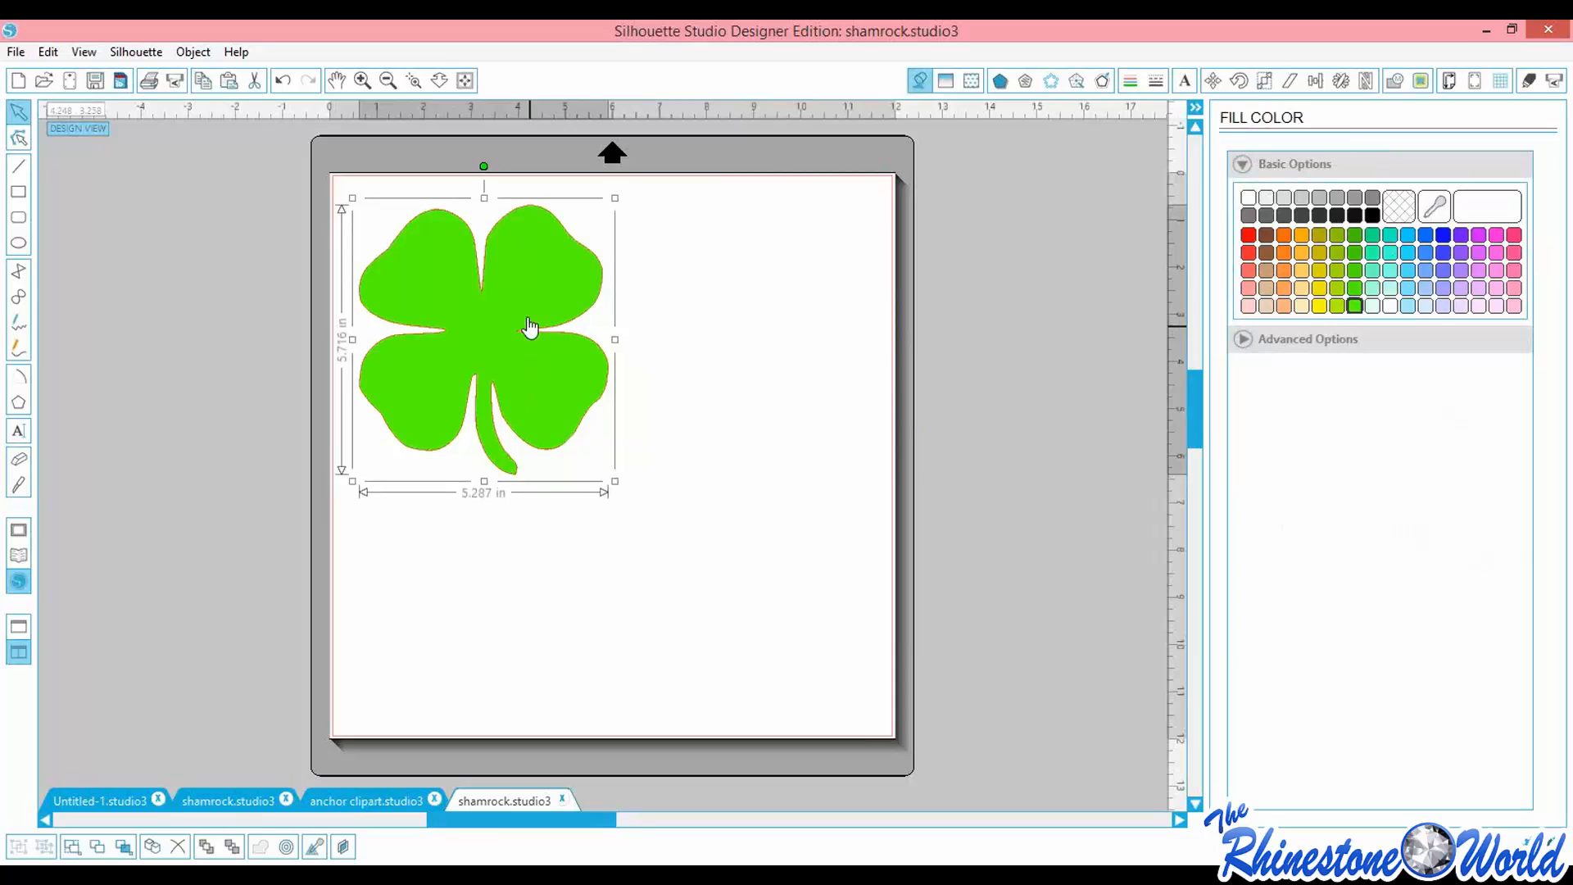
pyautogui.moveTo(529, 327); pyautogui.dragTo(524, 311)
pyautogui.click(549, 527)
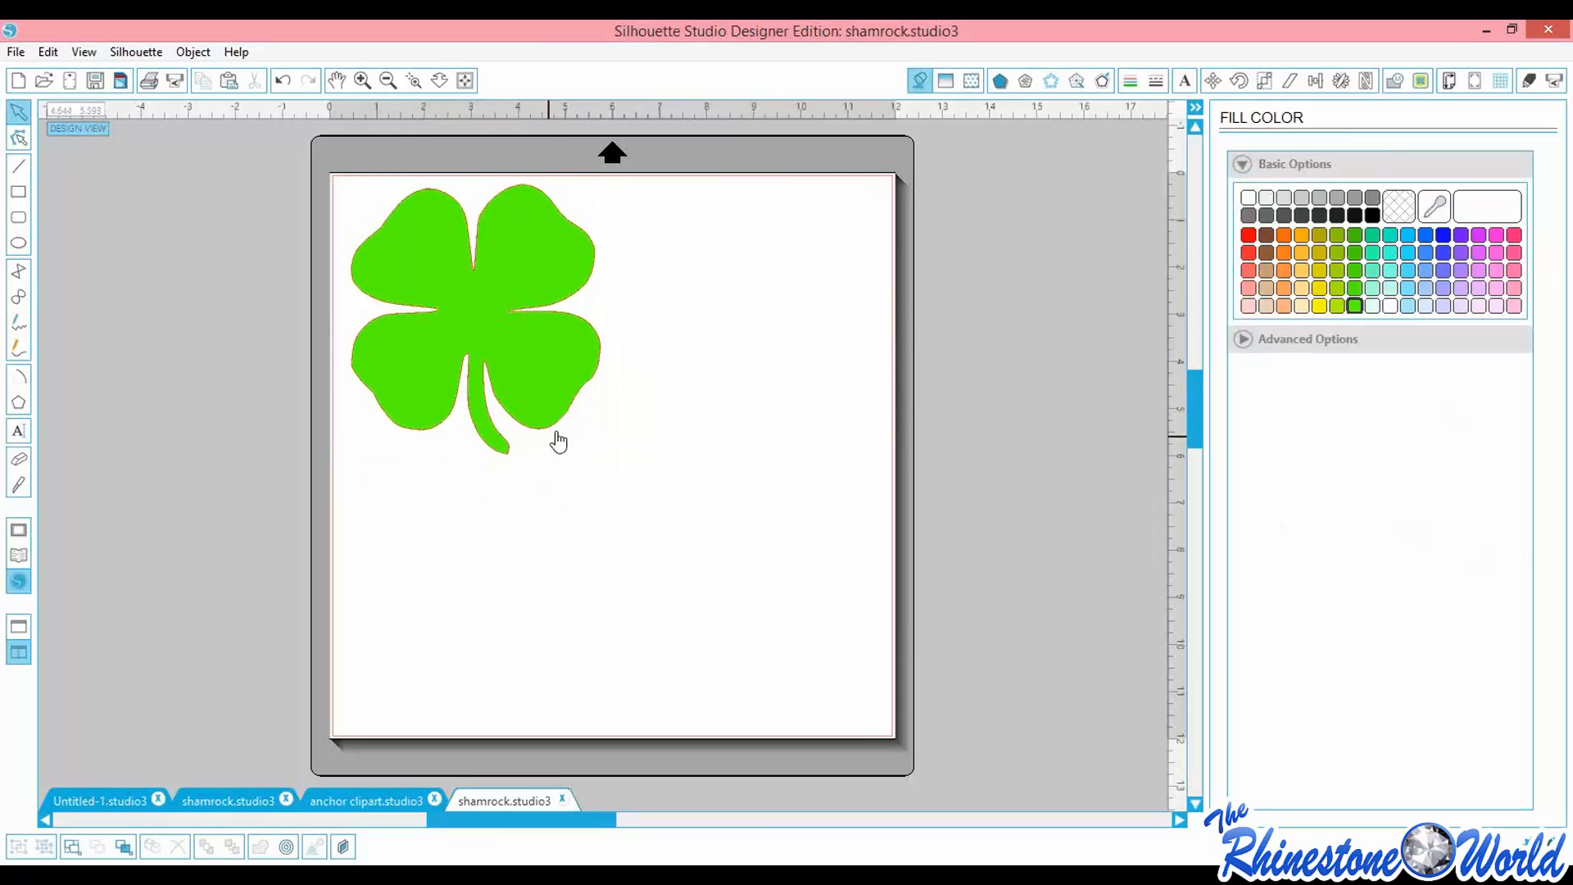
pyautogui.click(544, 368)
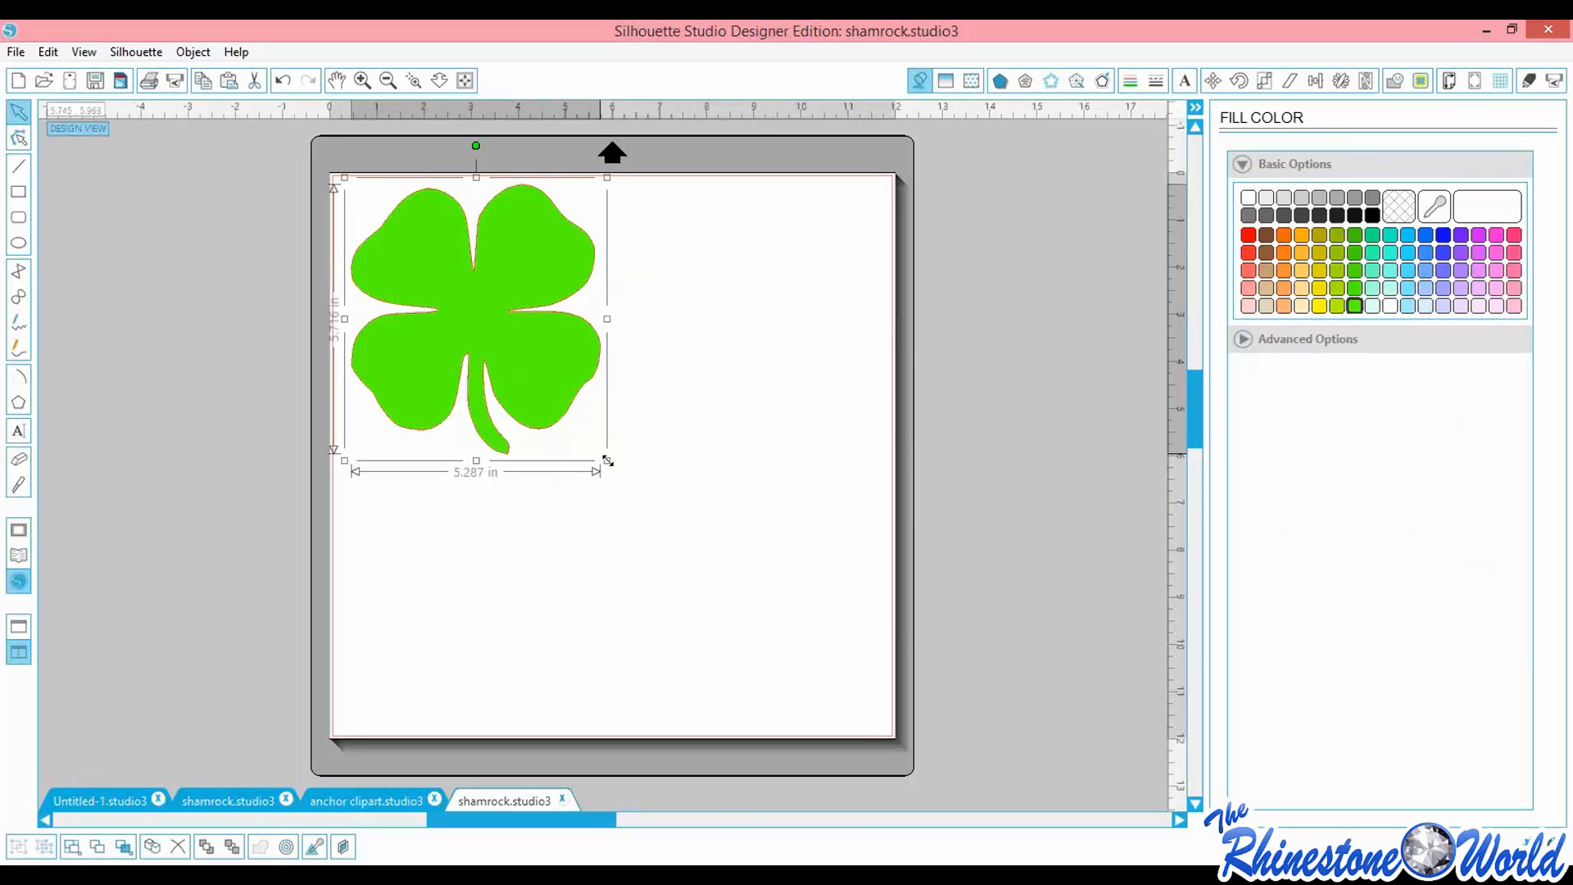
pyautogui.moveTo(607, 462); pyautogui.dragTo(601, 454)
pyautogui.click(554, 543)
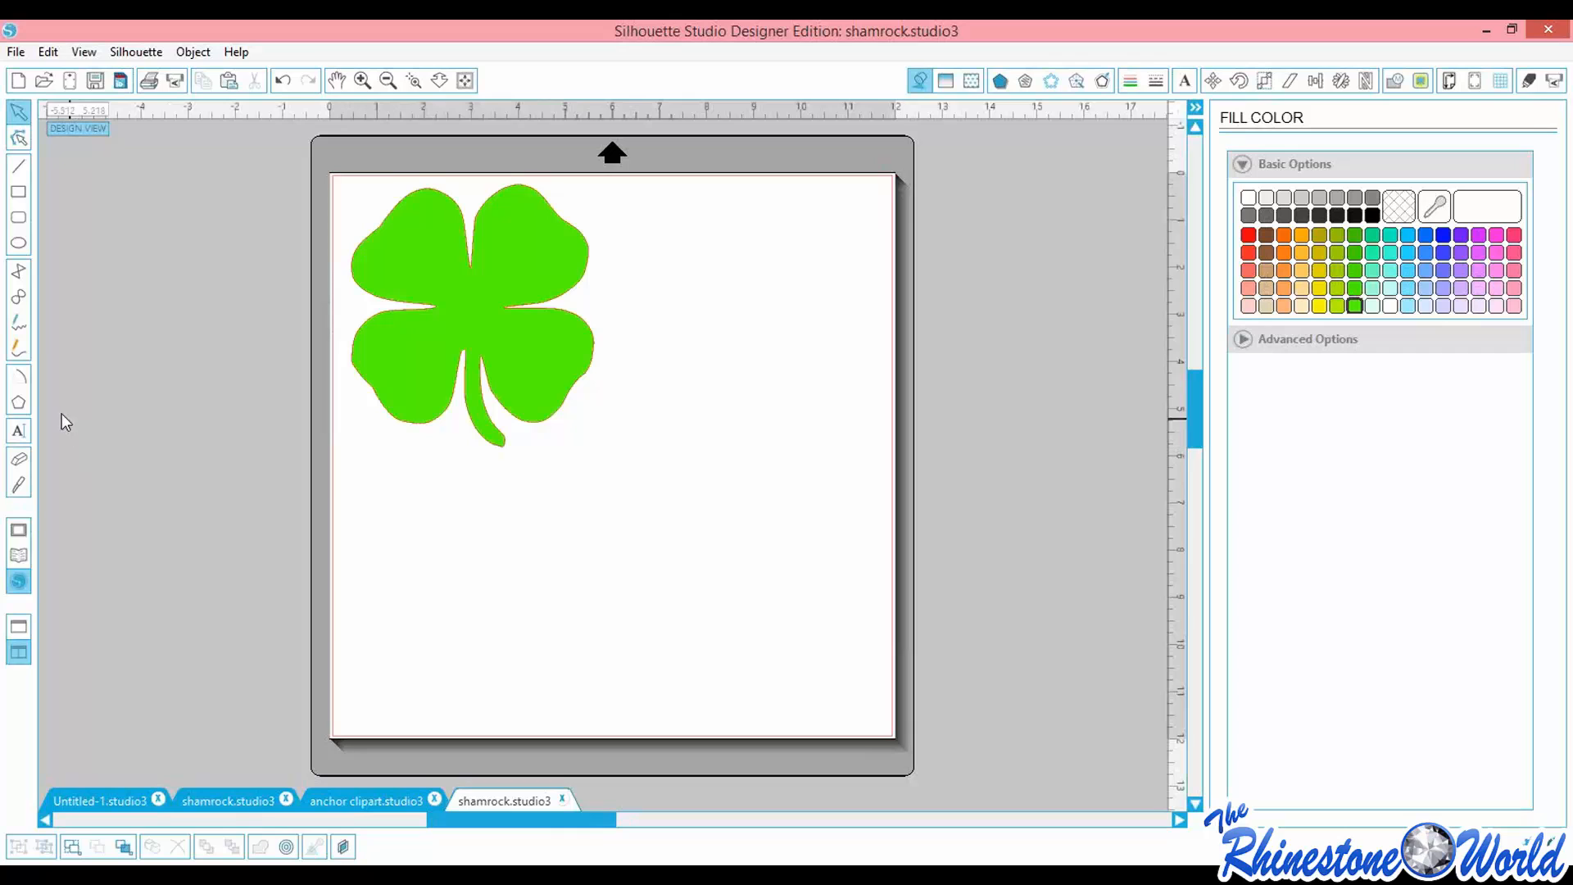
# Shrink the green shamrock further in proportional stages to about 4.1 in wide
pyautogui.click(553, 397)
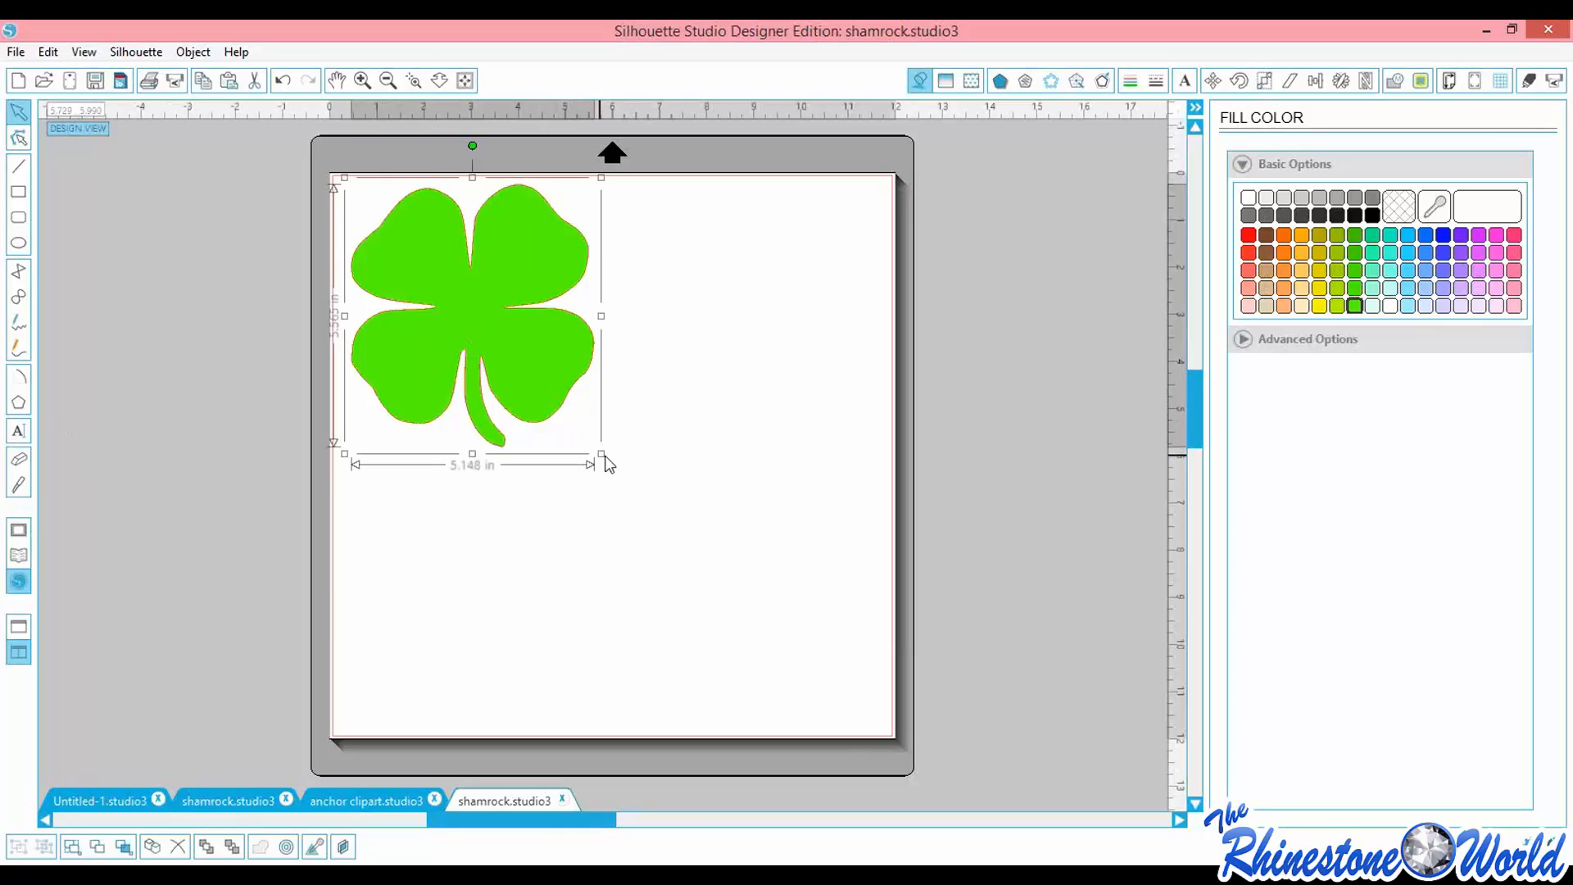
pyautogui.click(608, 463)
pyautogui.click(562, 421)
pyautogui.moveTo(588, 448); pyautogui.dragTo(578, 437)
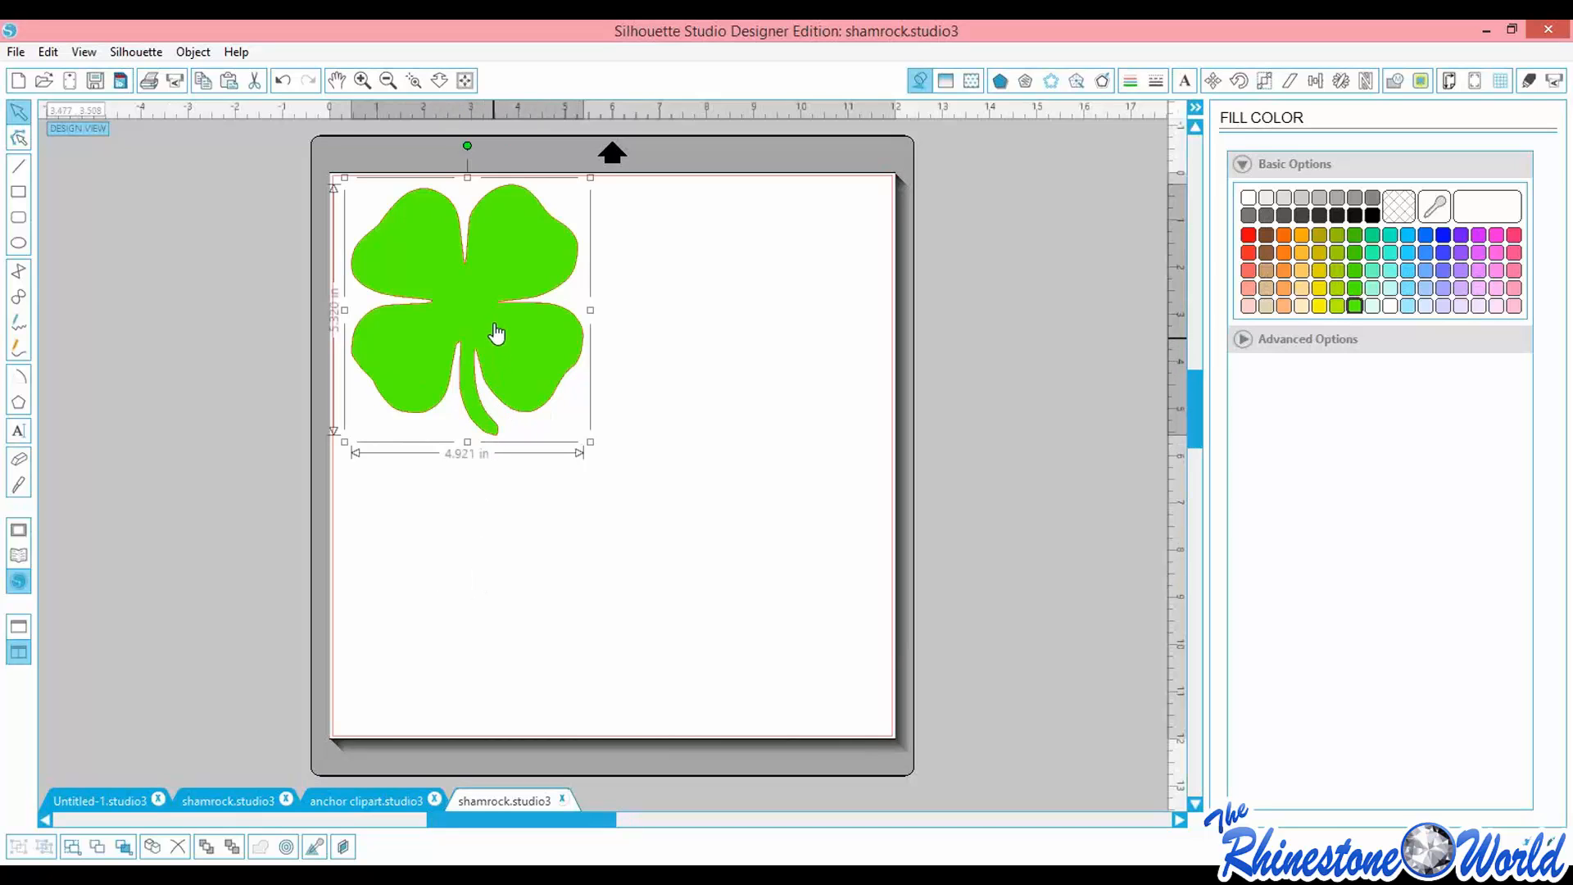
pyautogui.moveTo(590, 442); pyautogui.dragTo(570, 420)
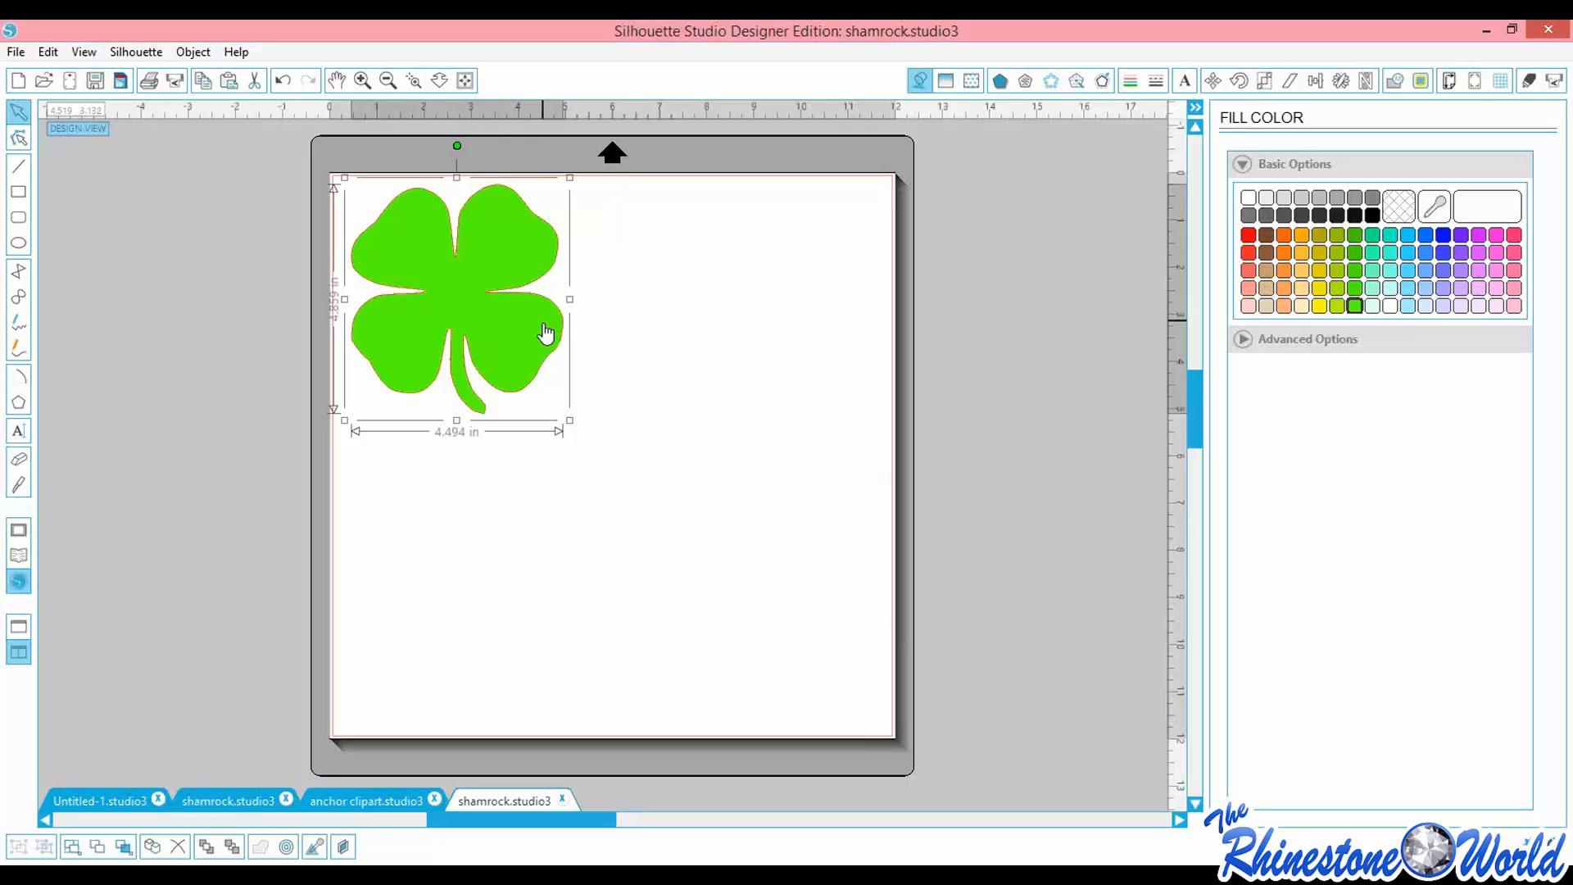
pyautogui.click(566, 426)
pyautogui.click(504, 377)
pyautogui.moveTo(564, 428); pyautogui.dragTo(549, 399)
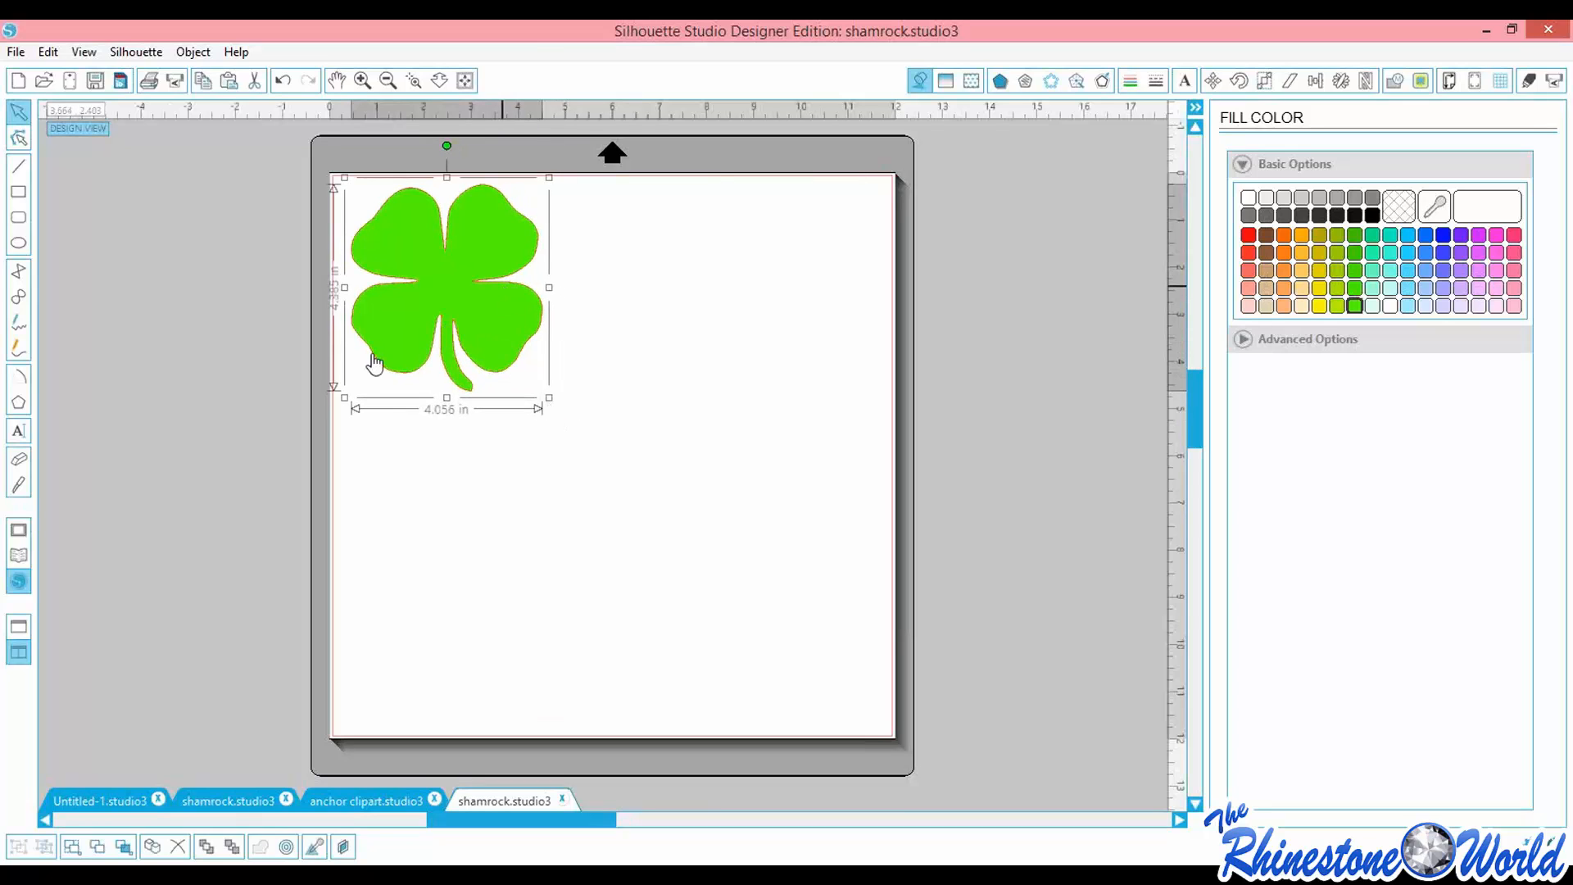
# Start a text object just below the shamrock and set its font to Impact
pyautogui.click(19, 433)
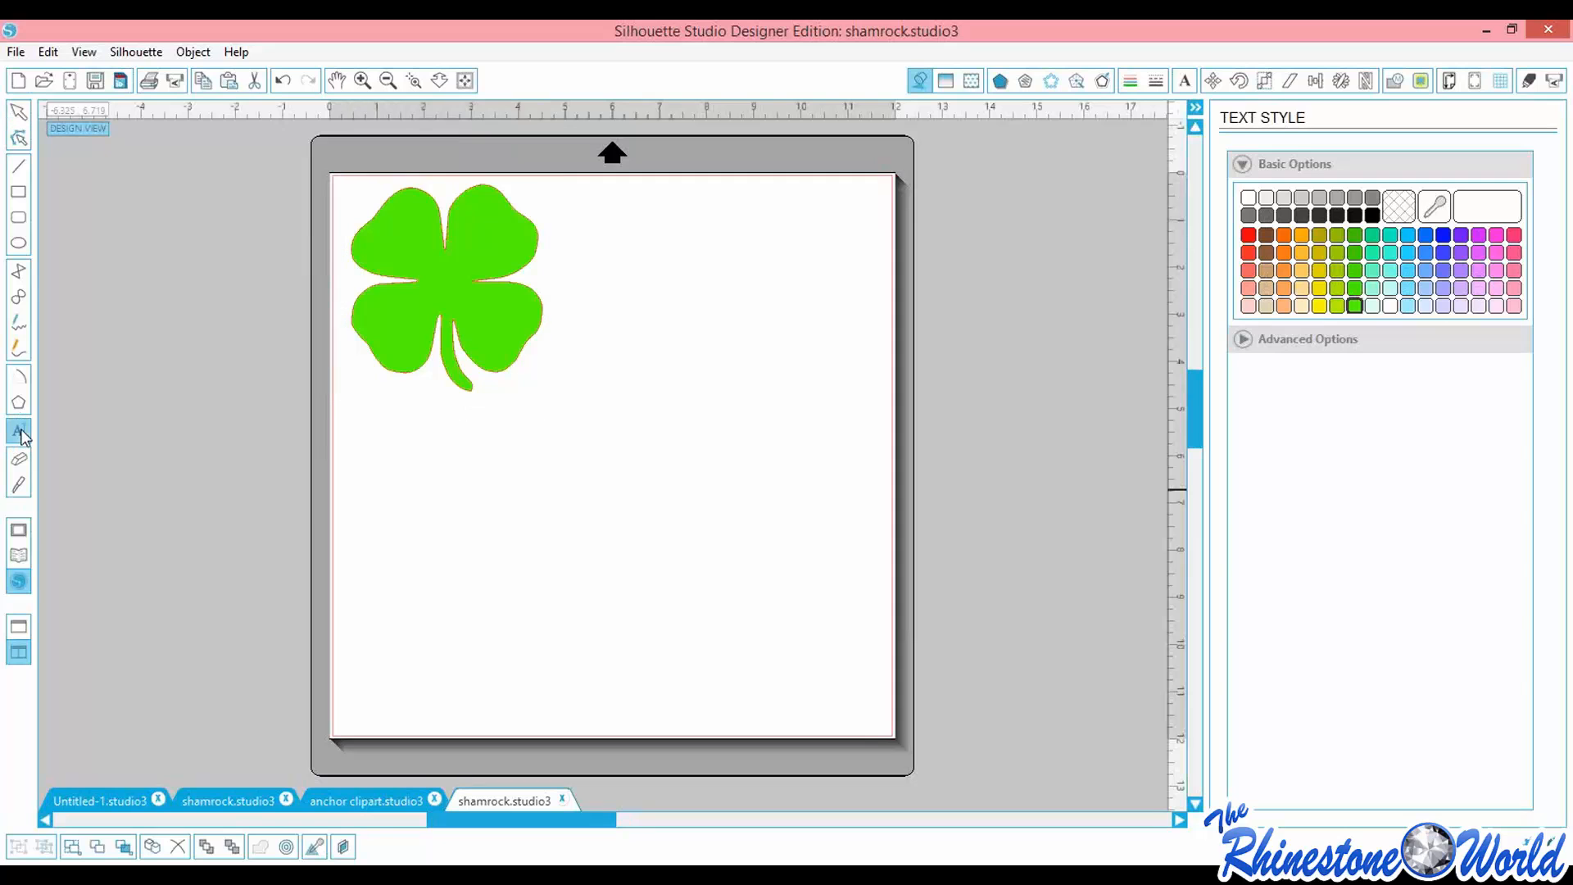
pyautogui.click(450, 442)
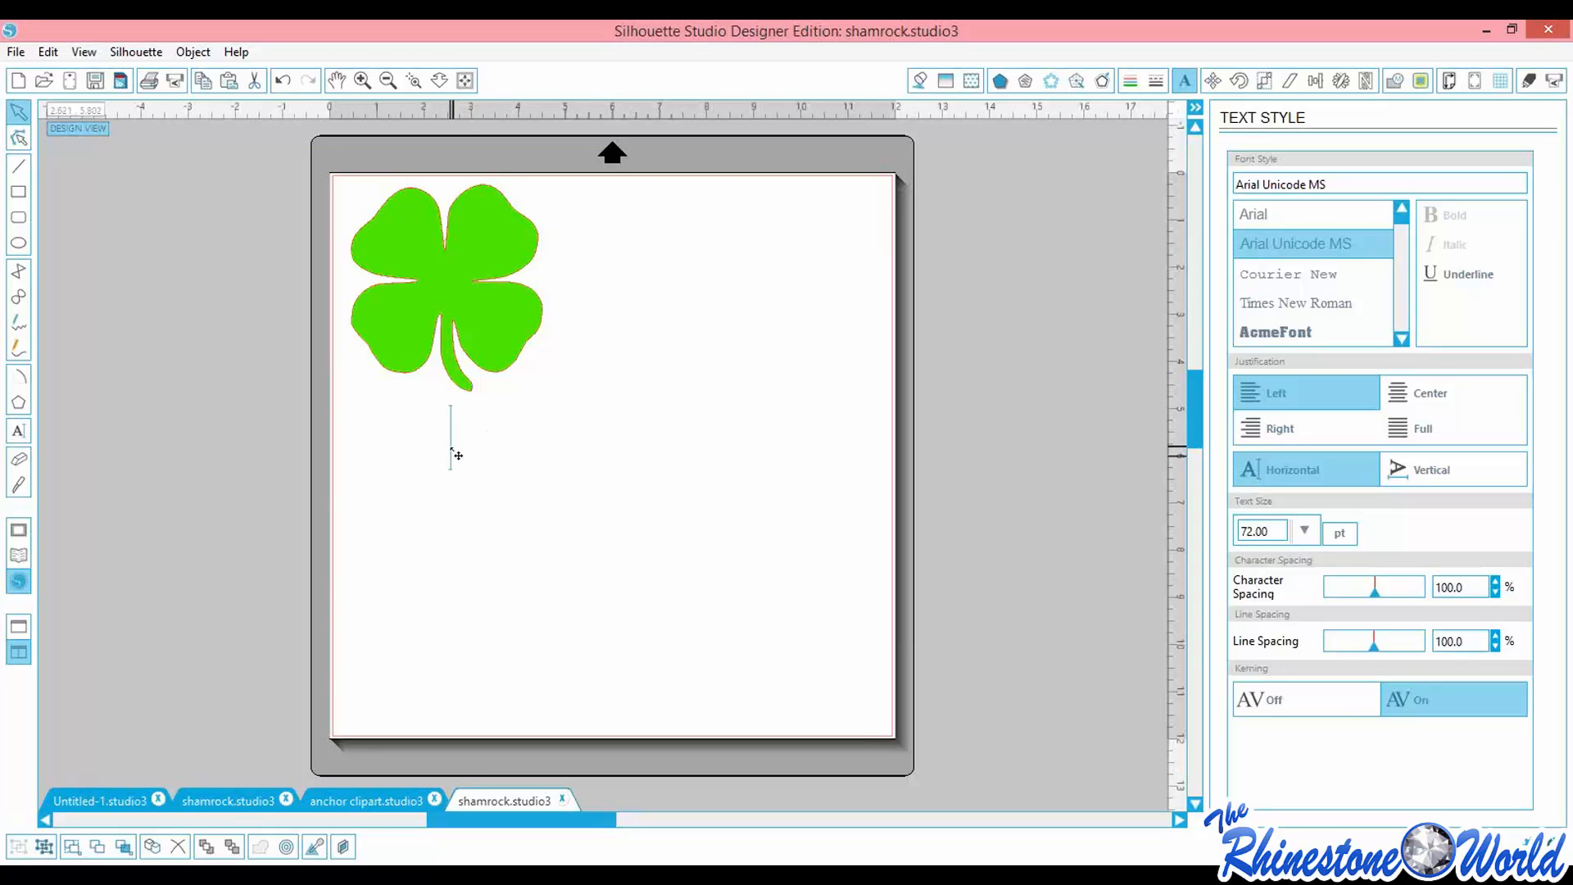
pyautogui.click(1402, 338)
pyautogui.click(1402, 338)
pyautogui.click(1402, 339)
pyautogui.click(1402, 338)
pyautogui.click(1402, 339)
pyautogui.click(1401, 339)
pyautogui.click(1402, 338)
pyautogui.click(1401, 339)
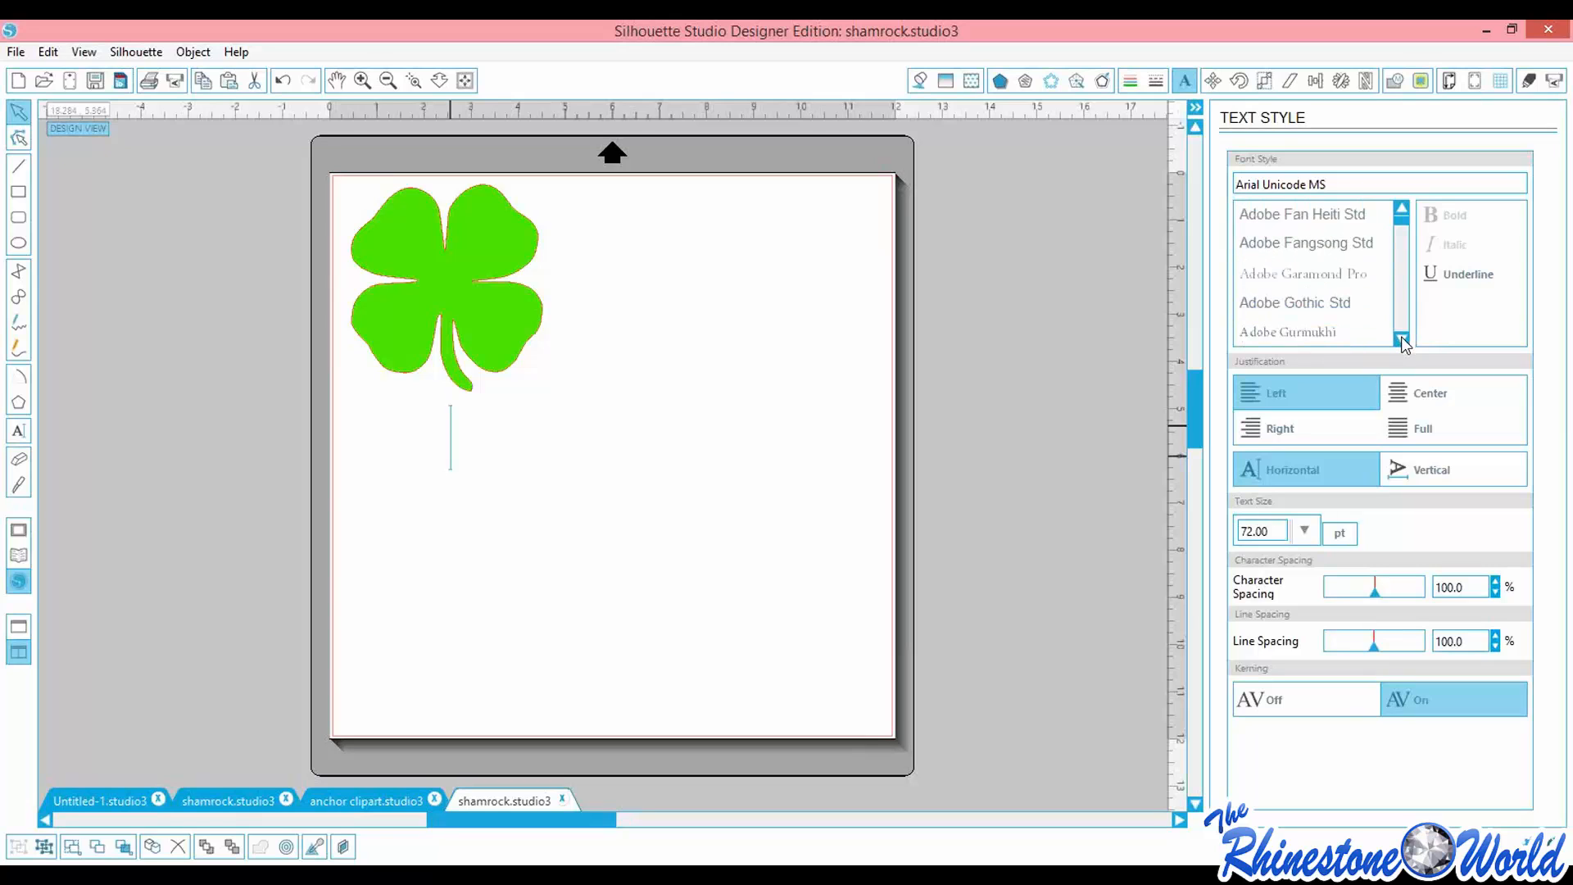
pyautogui.click(1402, 338)
pyautogui.click(1402, 338)
pyautogui.click(1402, 338)
pyautogui.click(1401, 339)
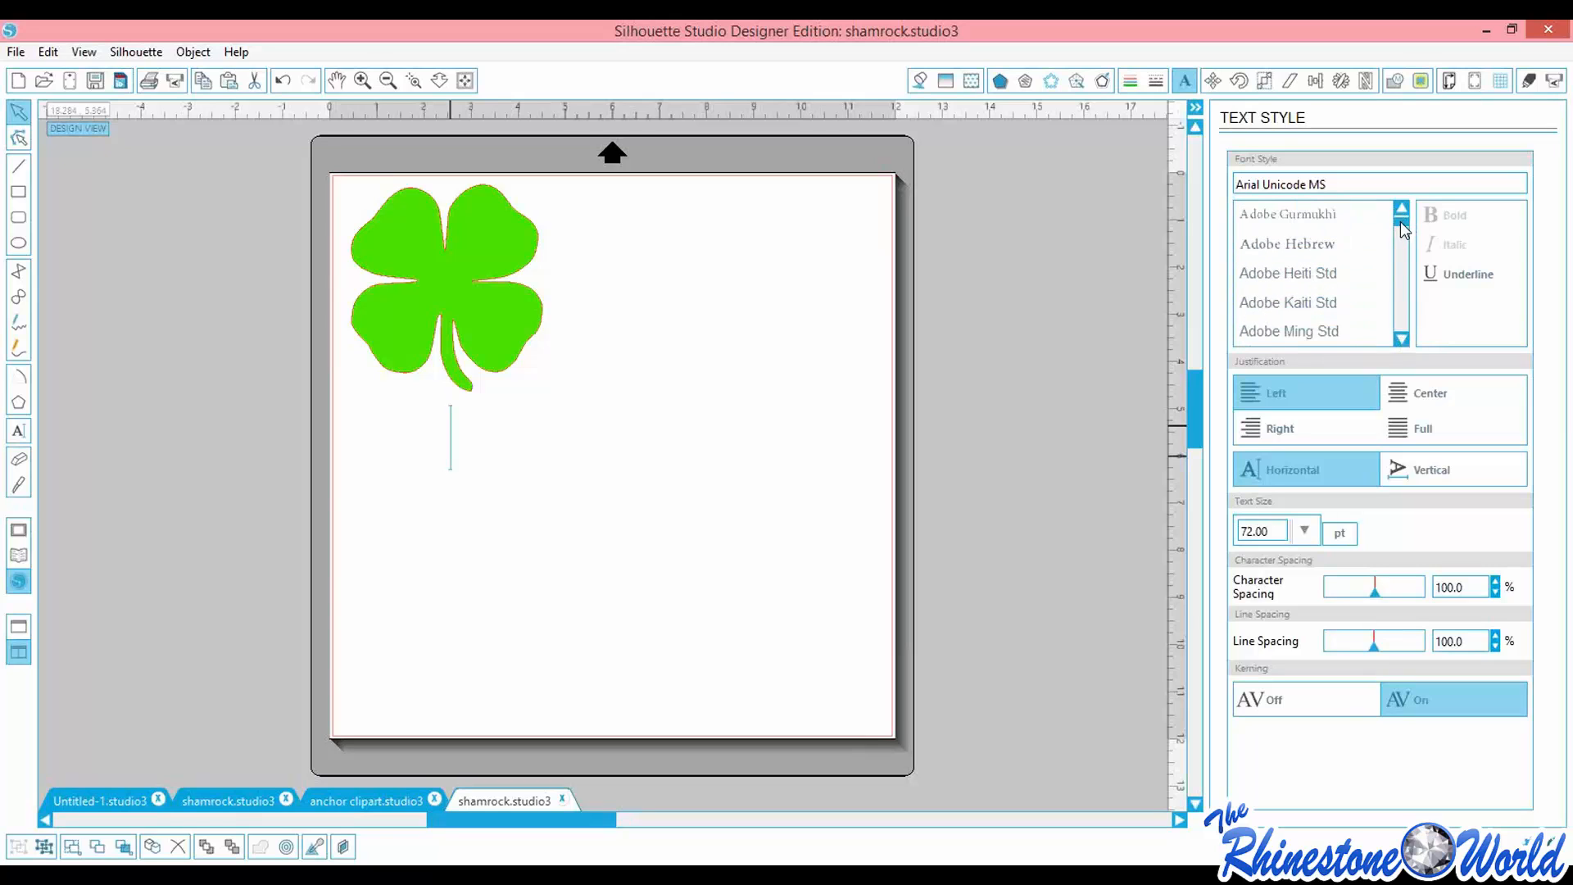
pyautogui.moveTo(1399, 221); pyautogui.dragTo(1174, 182)
pyautogui.write('impact')
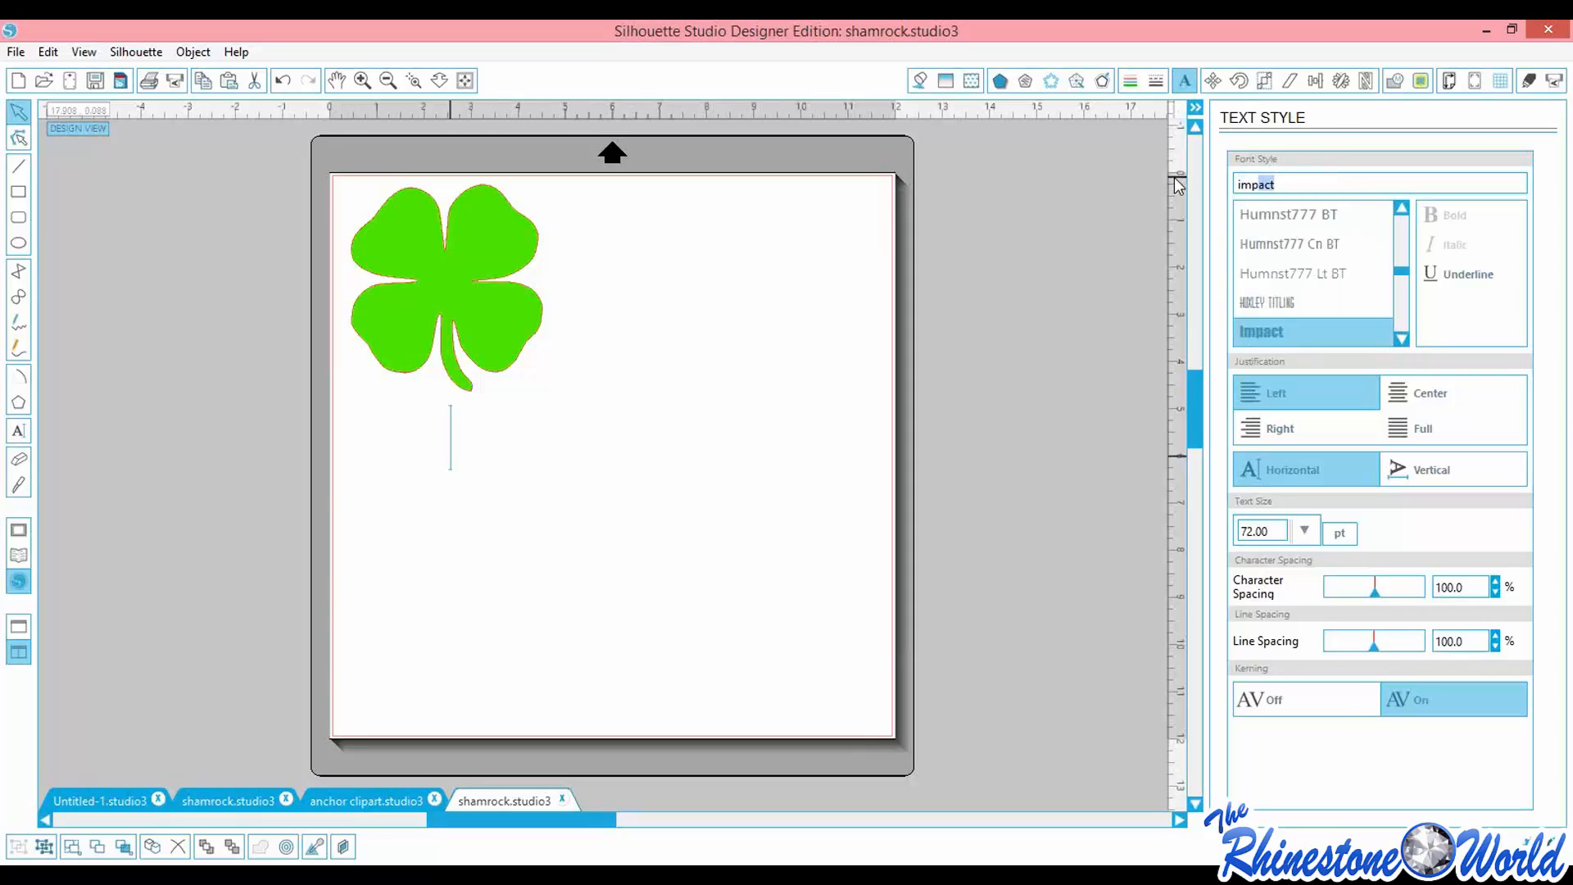
pyautogui.press('Return')
# Enter the text "Too Cute to Pinch" below the shamrock
pyautogui.write('Too Cute')
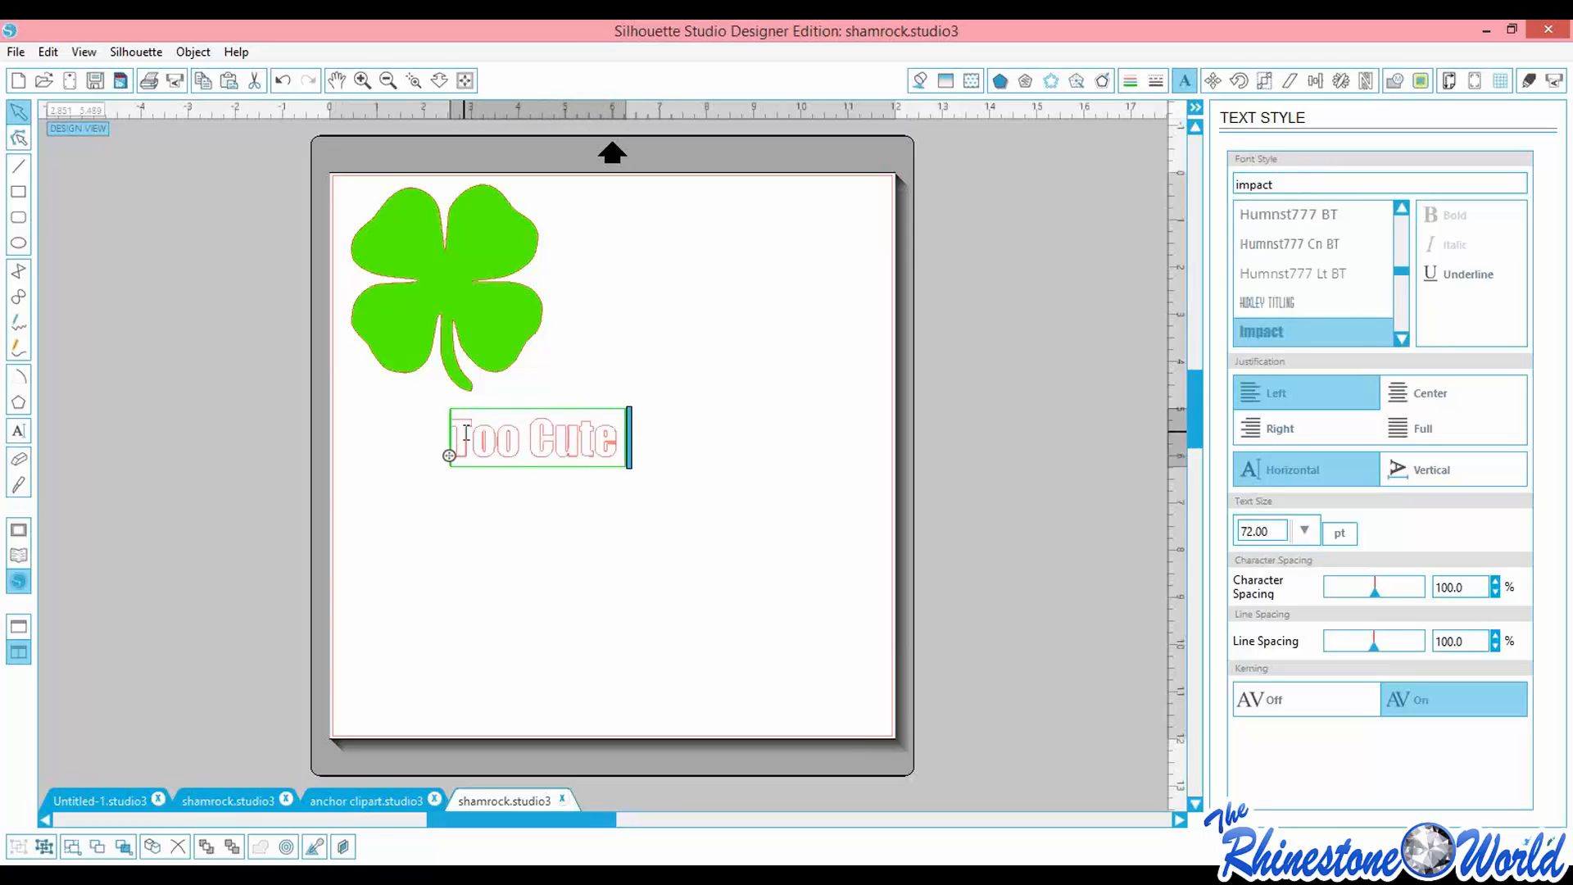
pyautogui.write(' to')
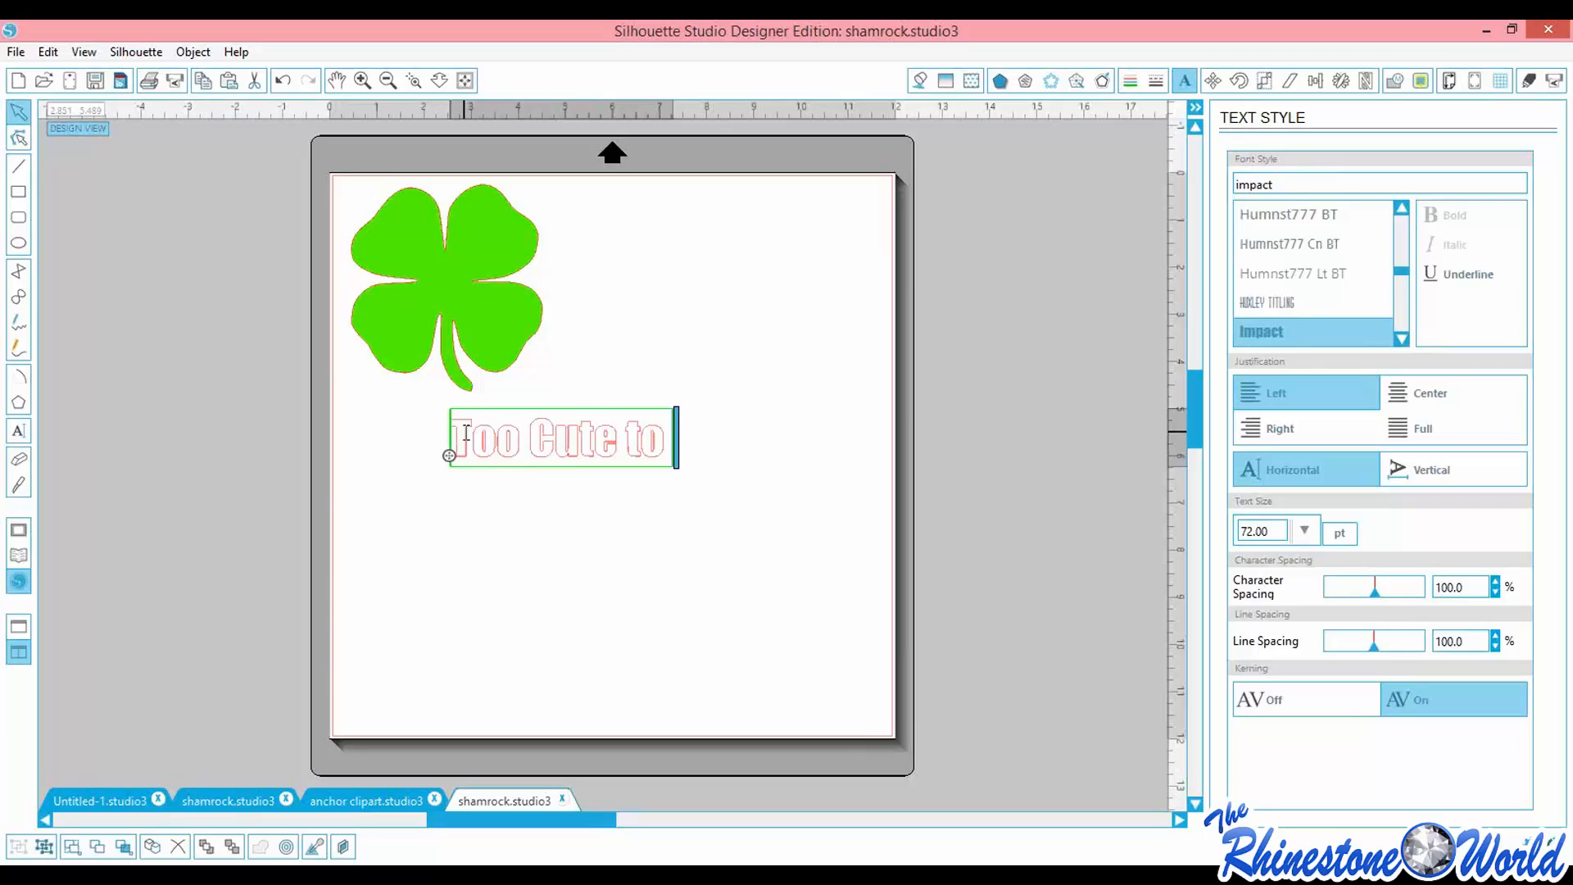
pyautogui.write(' Punch')
pyautogui.press('BackSpace')
pyautogui.press('BackSpace')
pyautogui.press('BackSpace')
pyautogui.press('BackSpace')
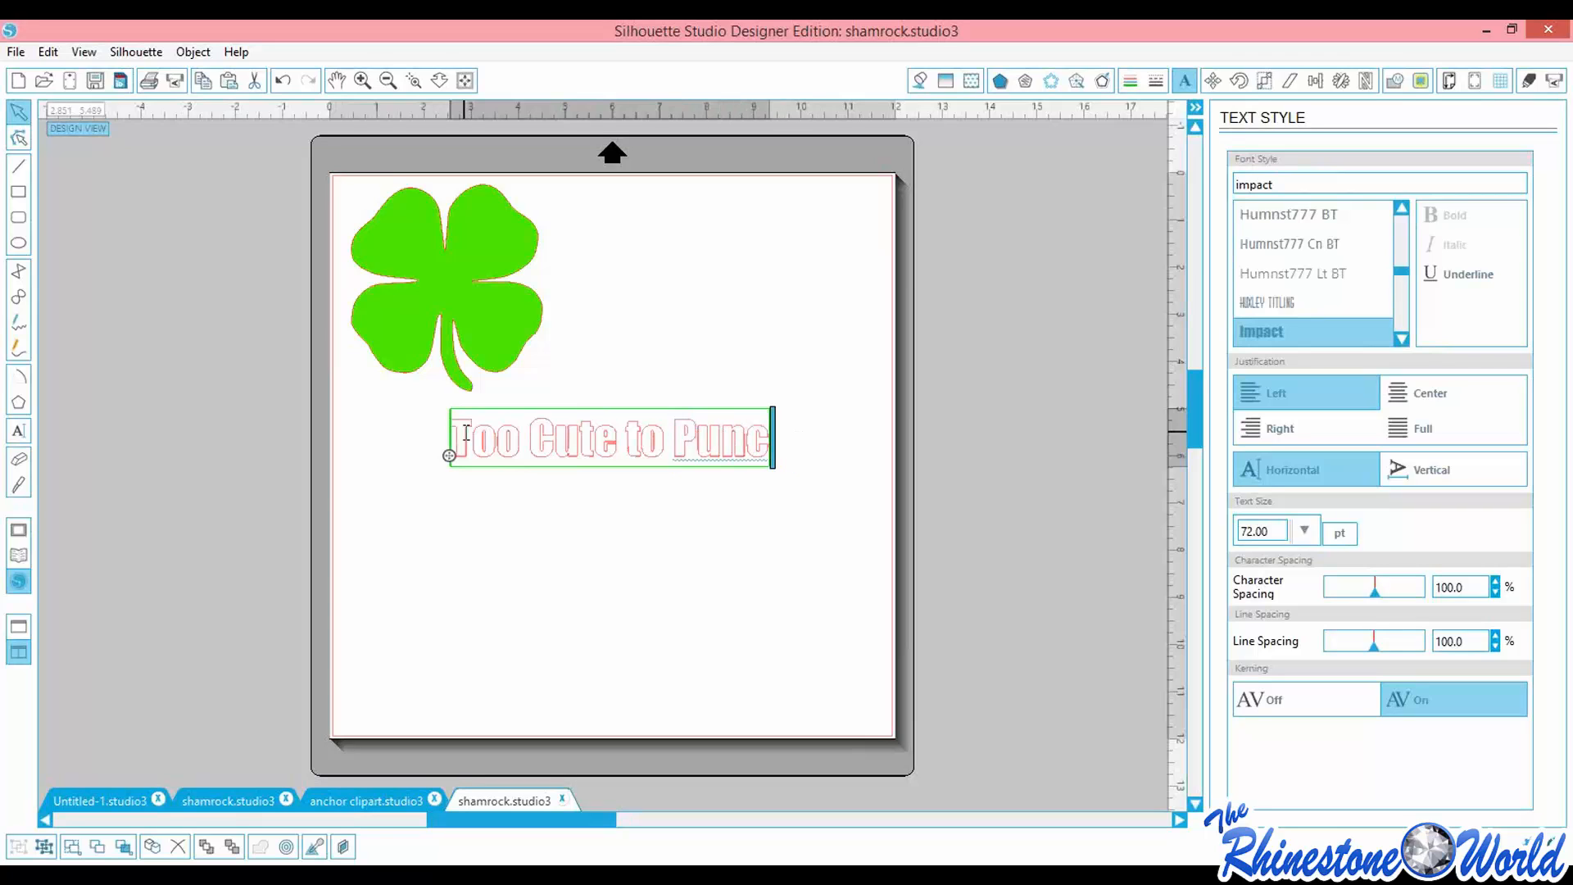
pyautogui.write('inch')
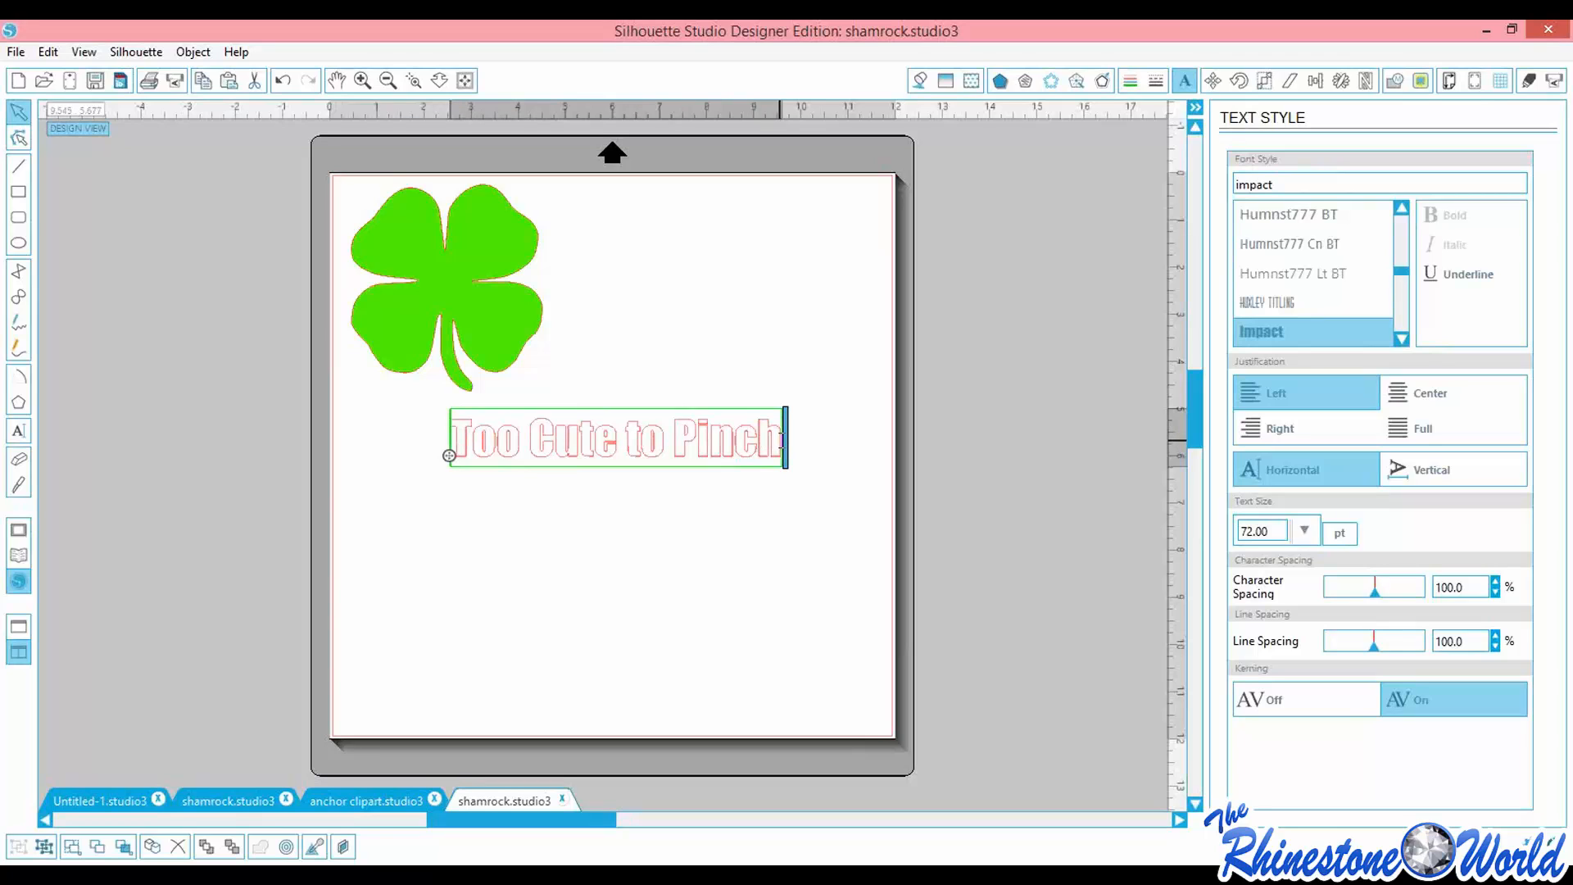
# Narrow the "Too Cute to Pinch" text box so that "to Pinch" wraps onto a second line
pyautogui.moveTo(784, 439); pyautogui.dragTo(678, 443)
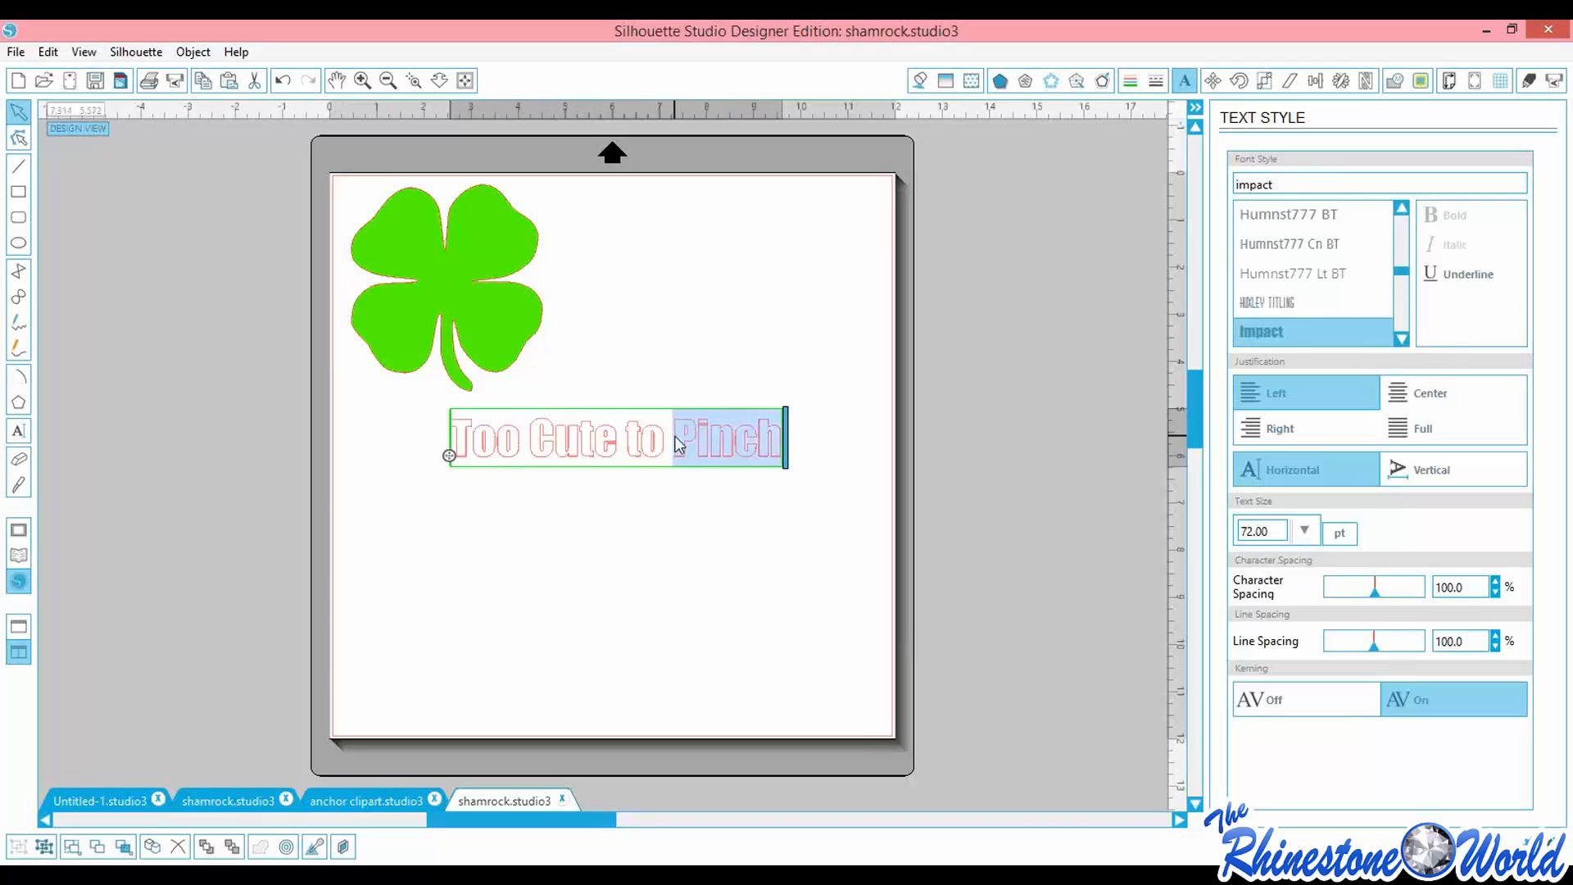
pyautogui.click(781, 437)
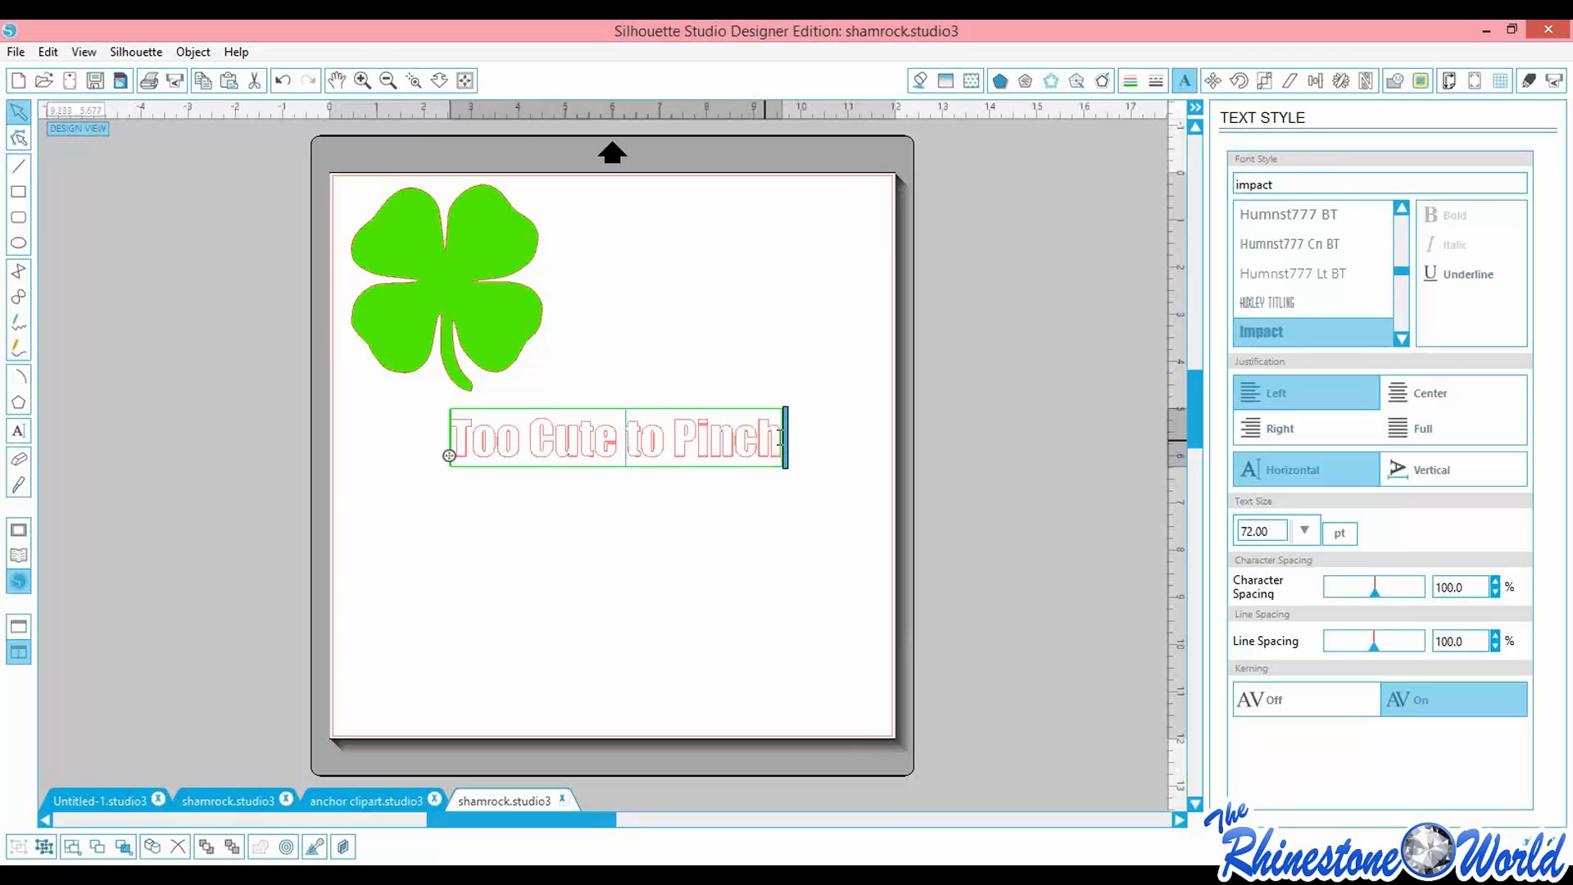
pyautogui.moveTo(626, 434); pyautogui.dragTo(472, 440)
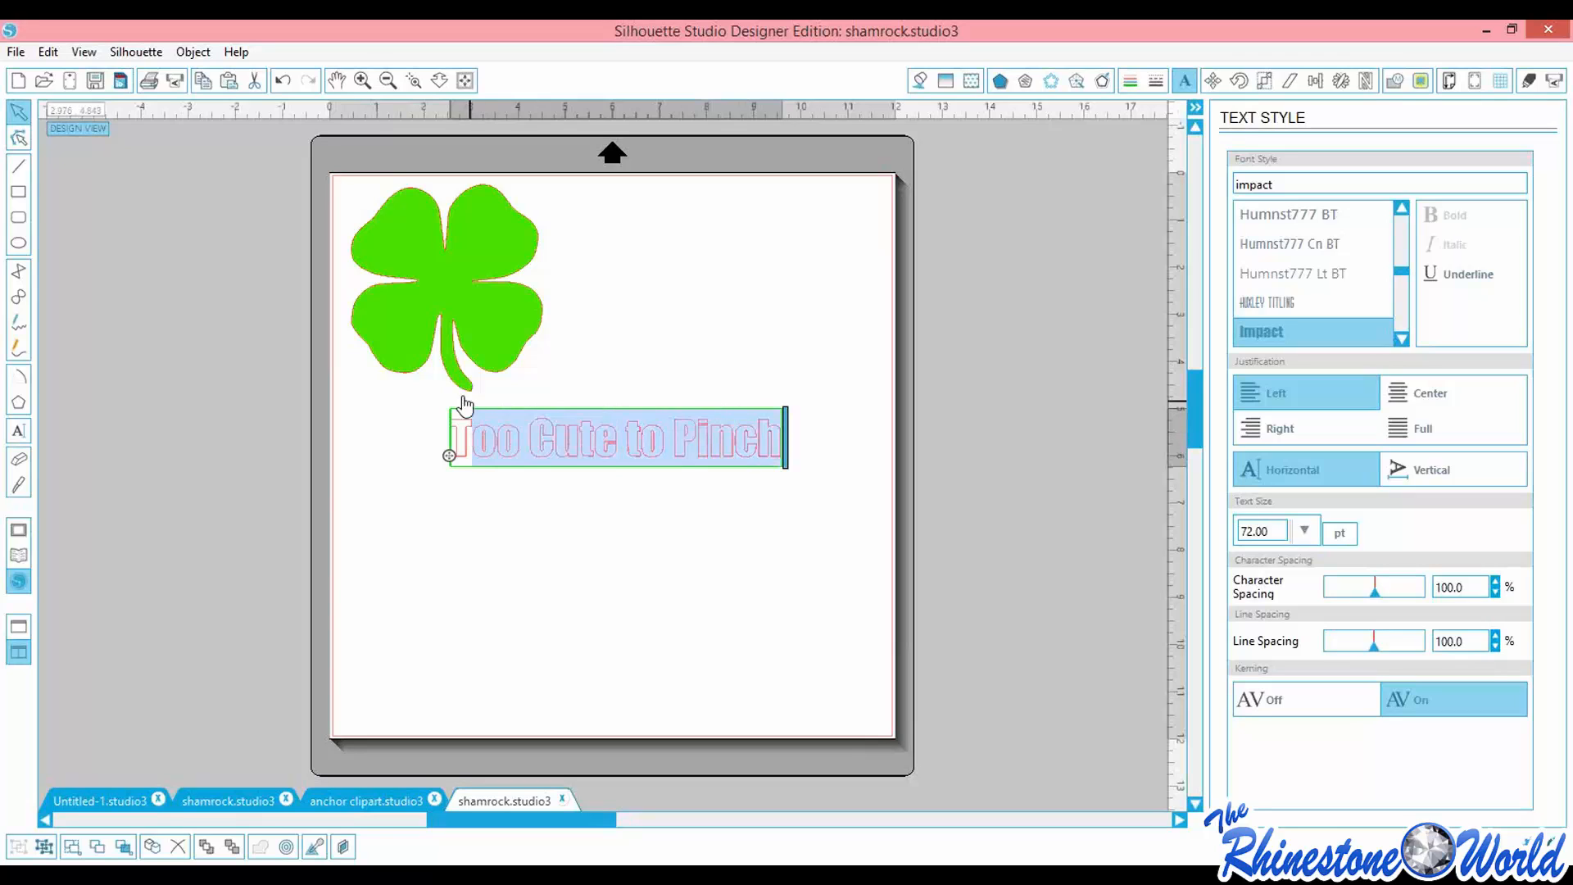
pyautogui.click(618, 437)
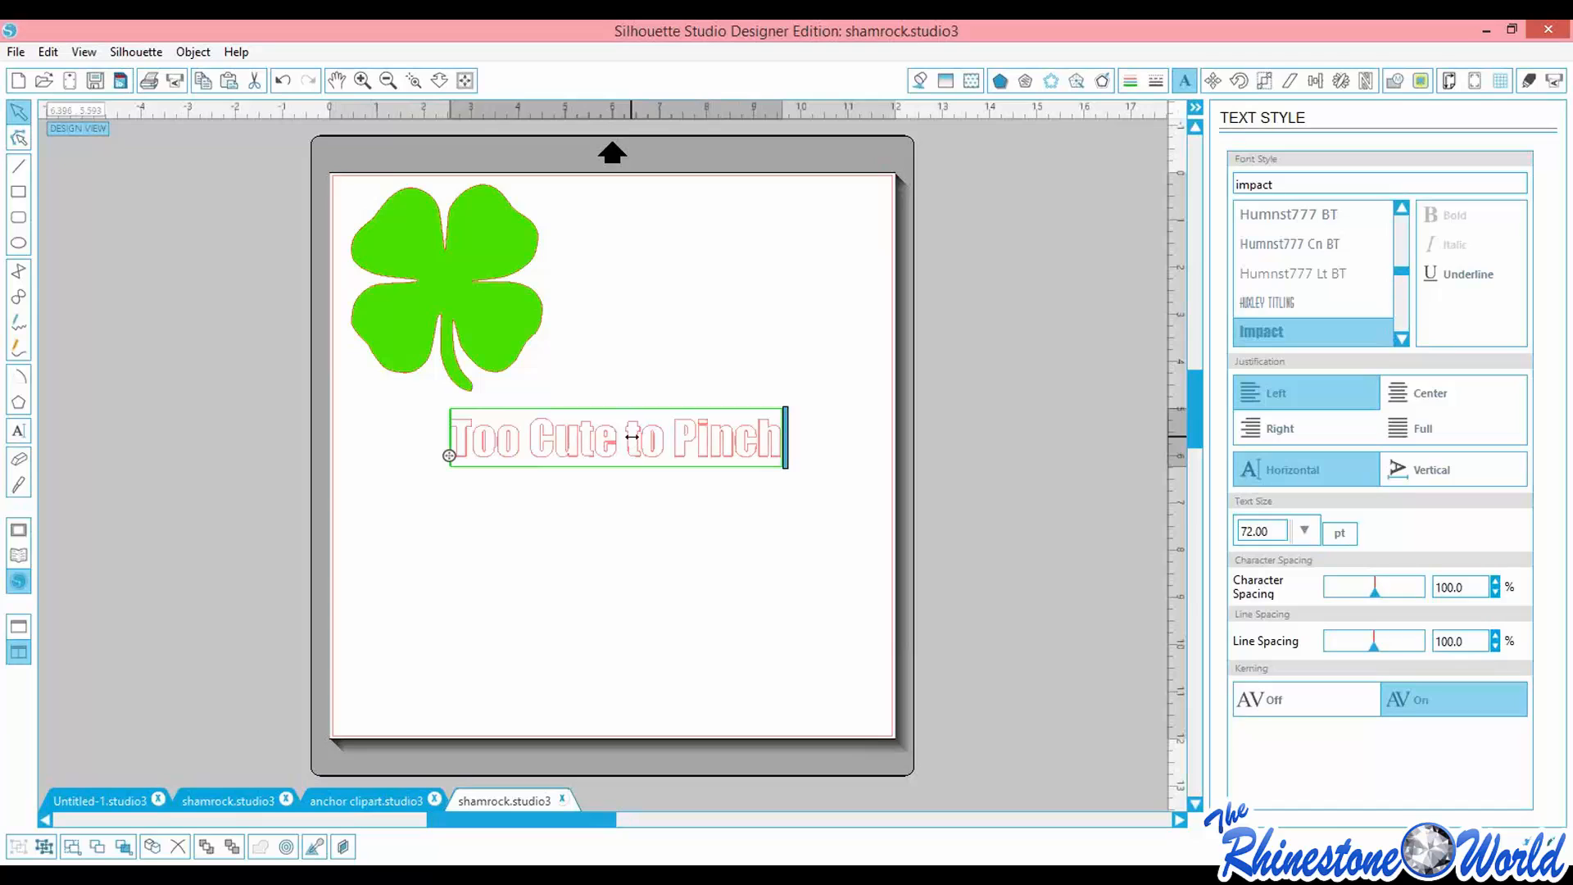
pyautogui.moveTo(632, 437); pyautogui.dragTo(629, 442)
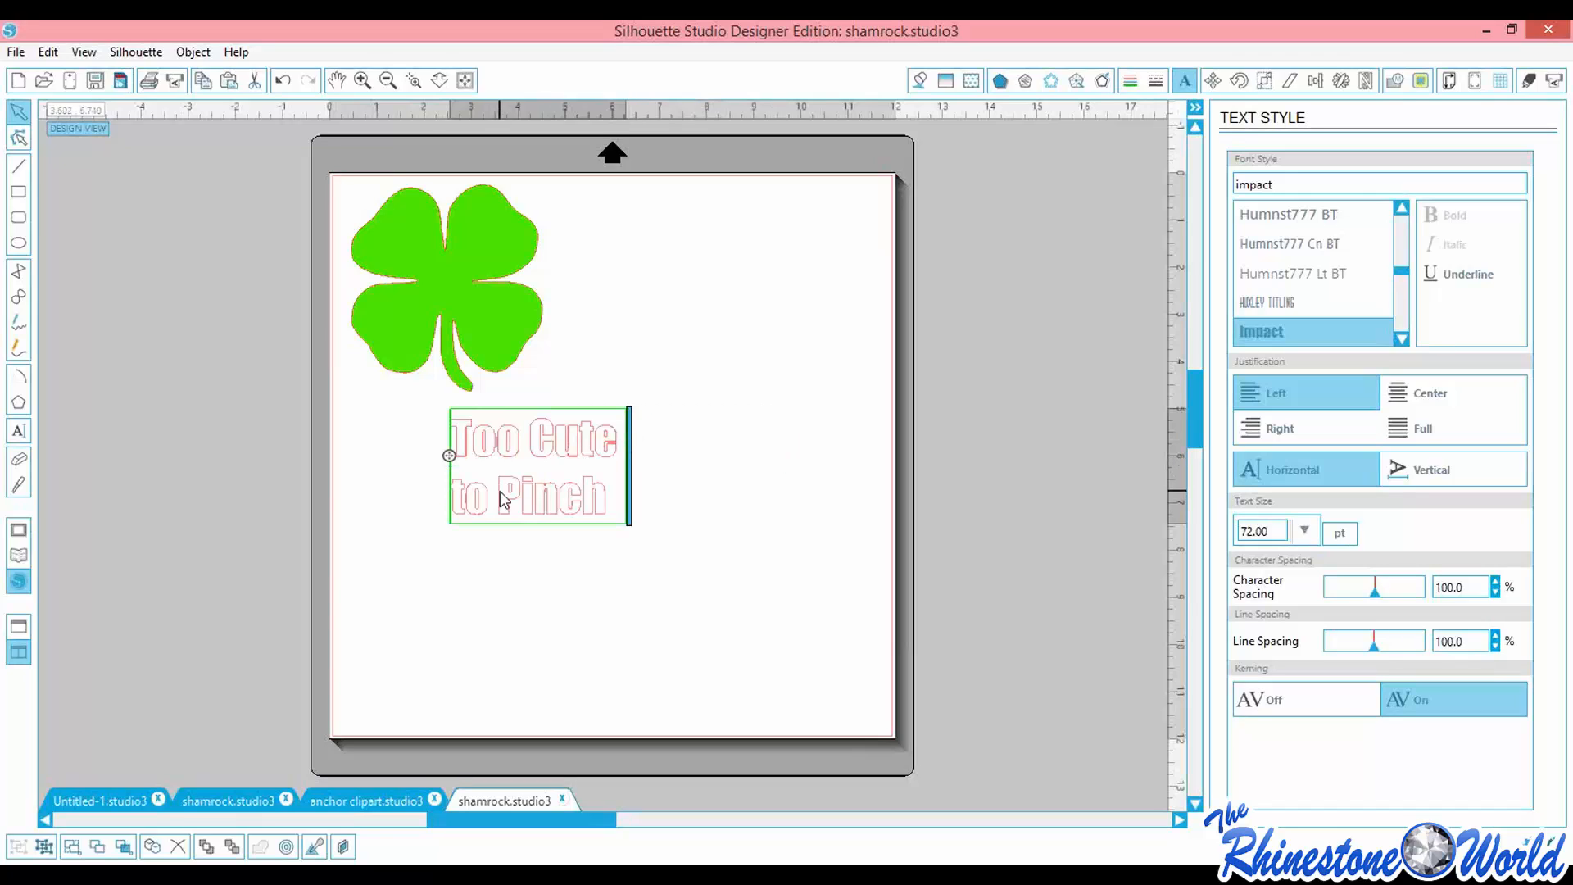
# Delete the word "Pinch" from the text and center-justify the remaining "Too Cute to" lines
pyautogui.doubleClick(578, 495)
pyautogui.press('BackSpace')
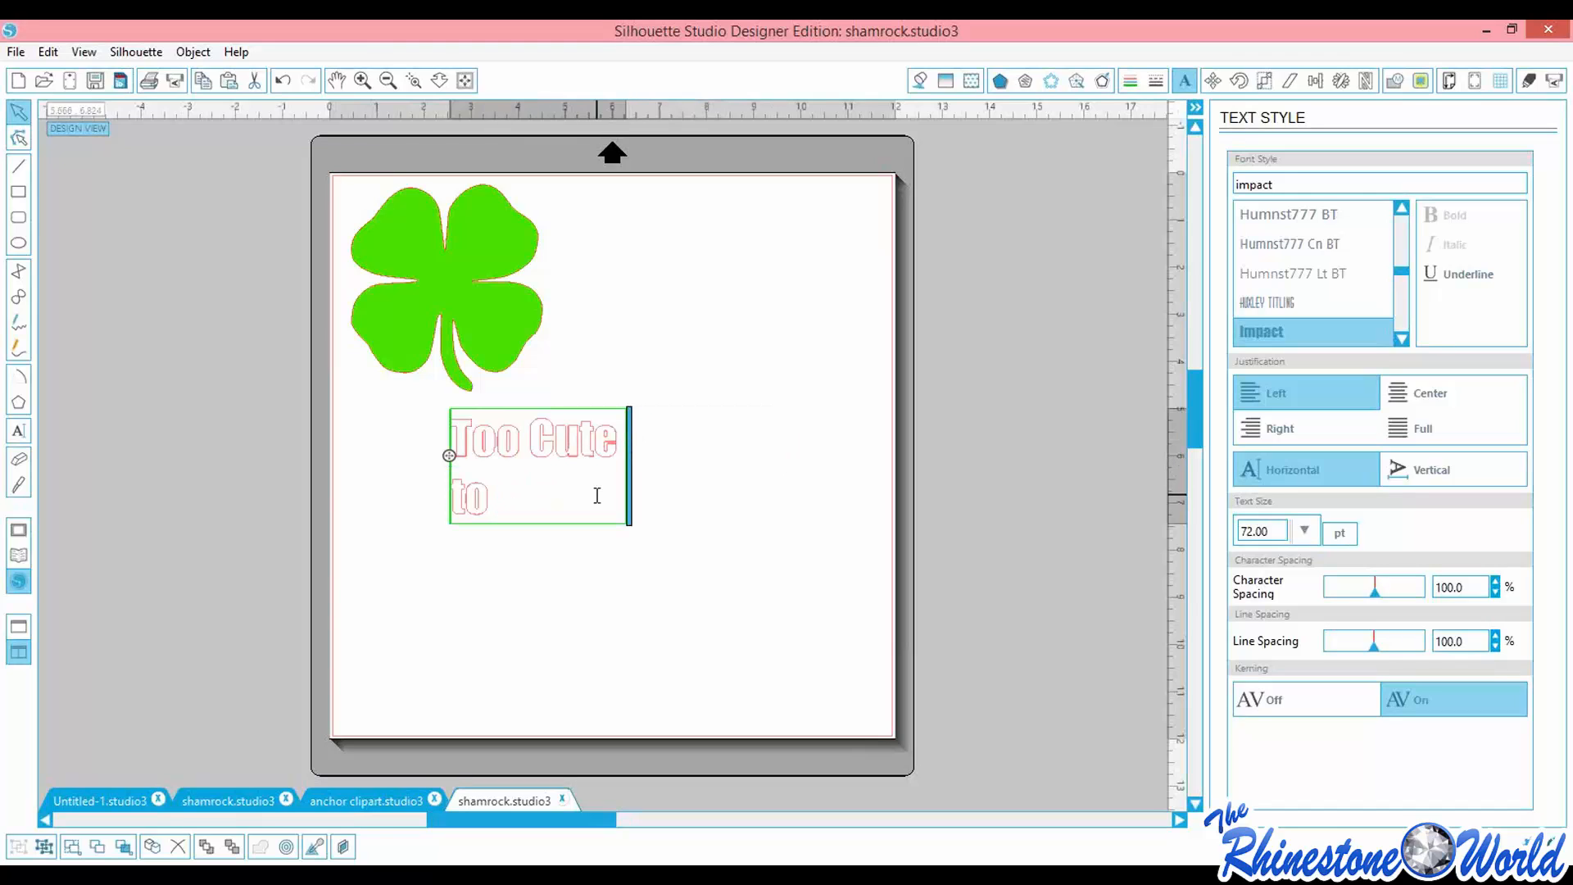
pyautogui.moveTo(479, 499); pyautogui.dragTo(449, 430)
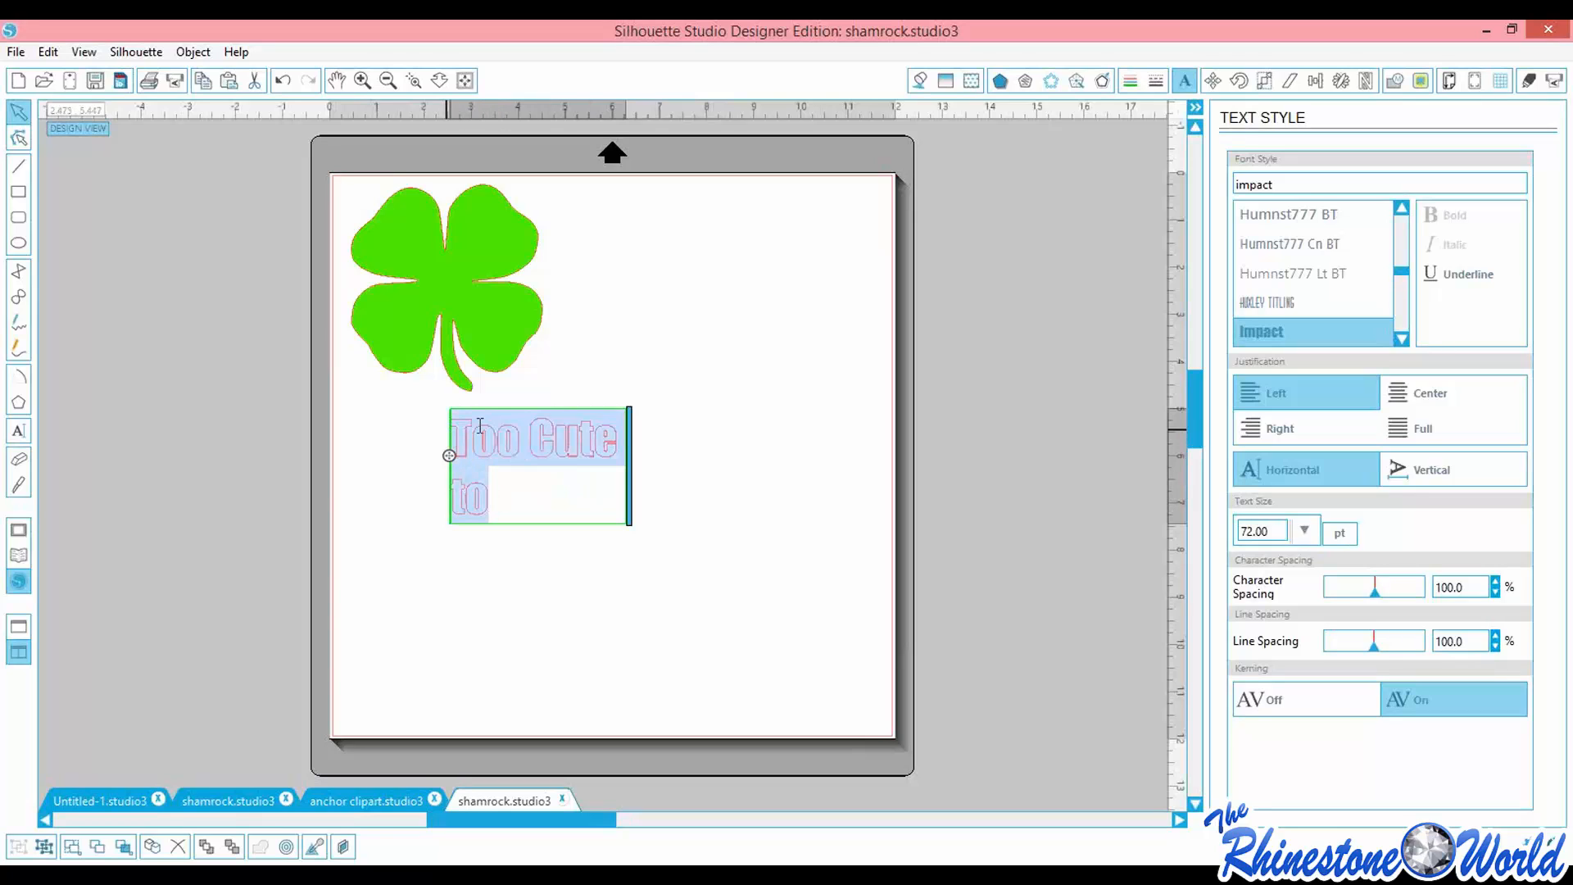
pyautogui.click(1423, 391)
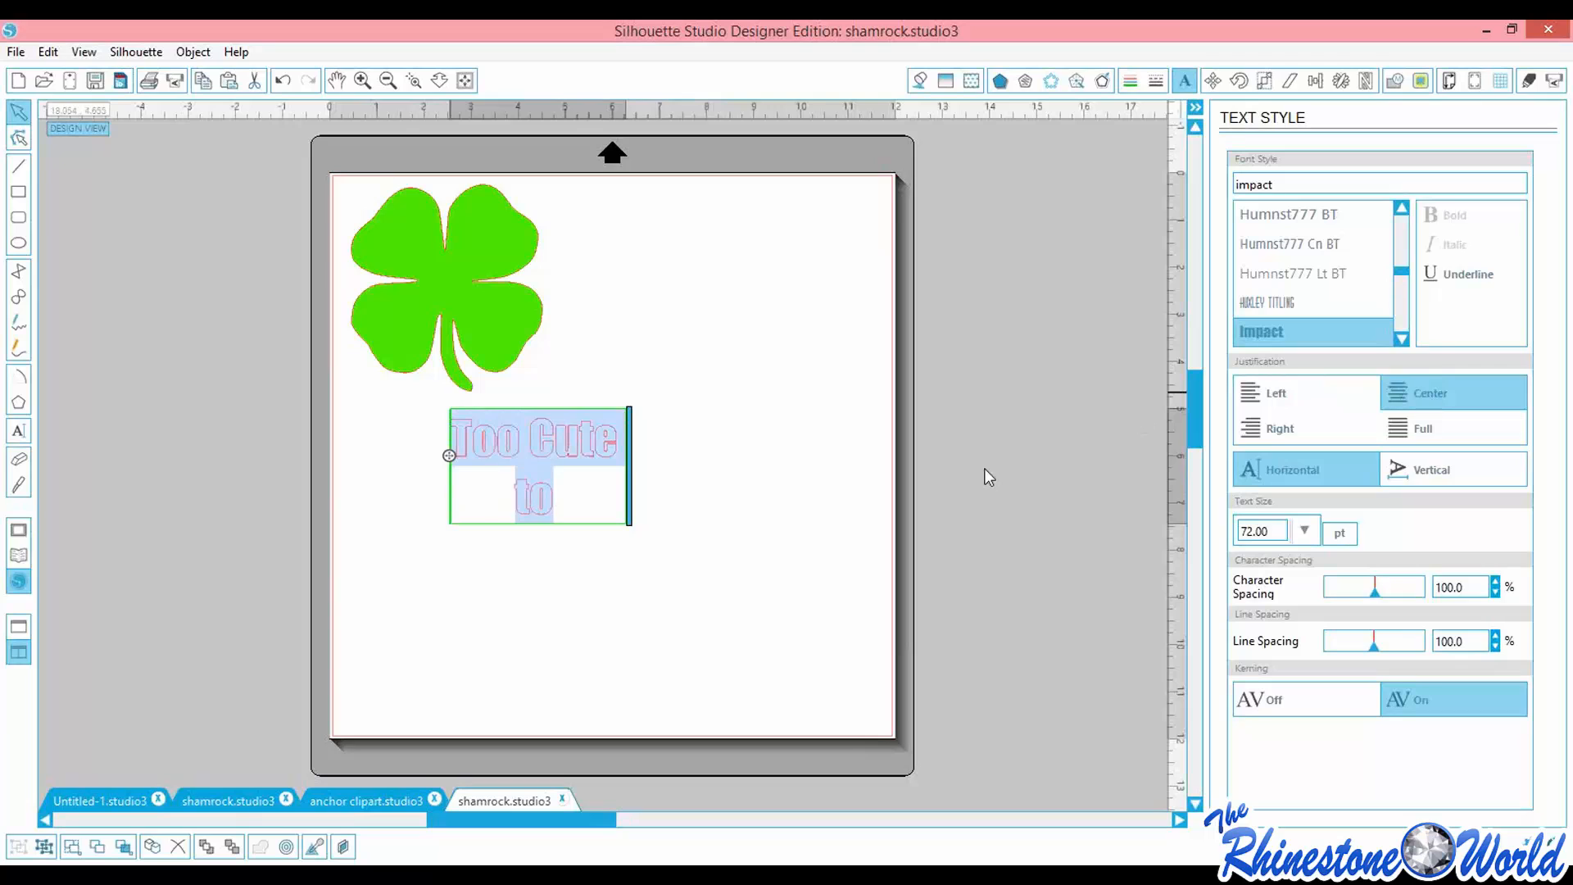
pyautogui.click(590, 504)
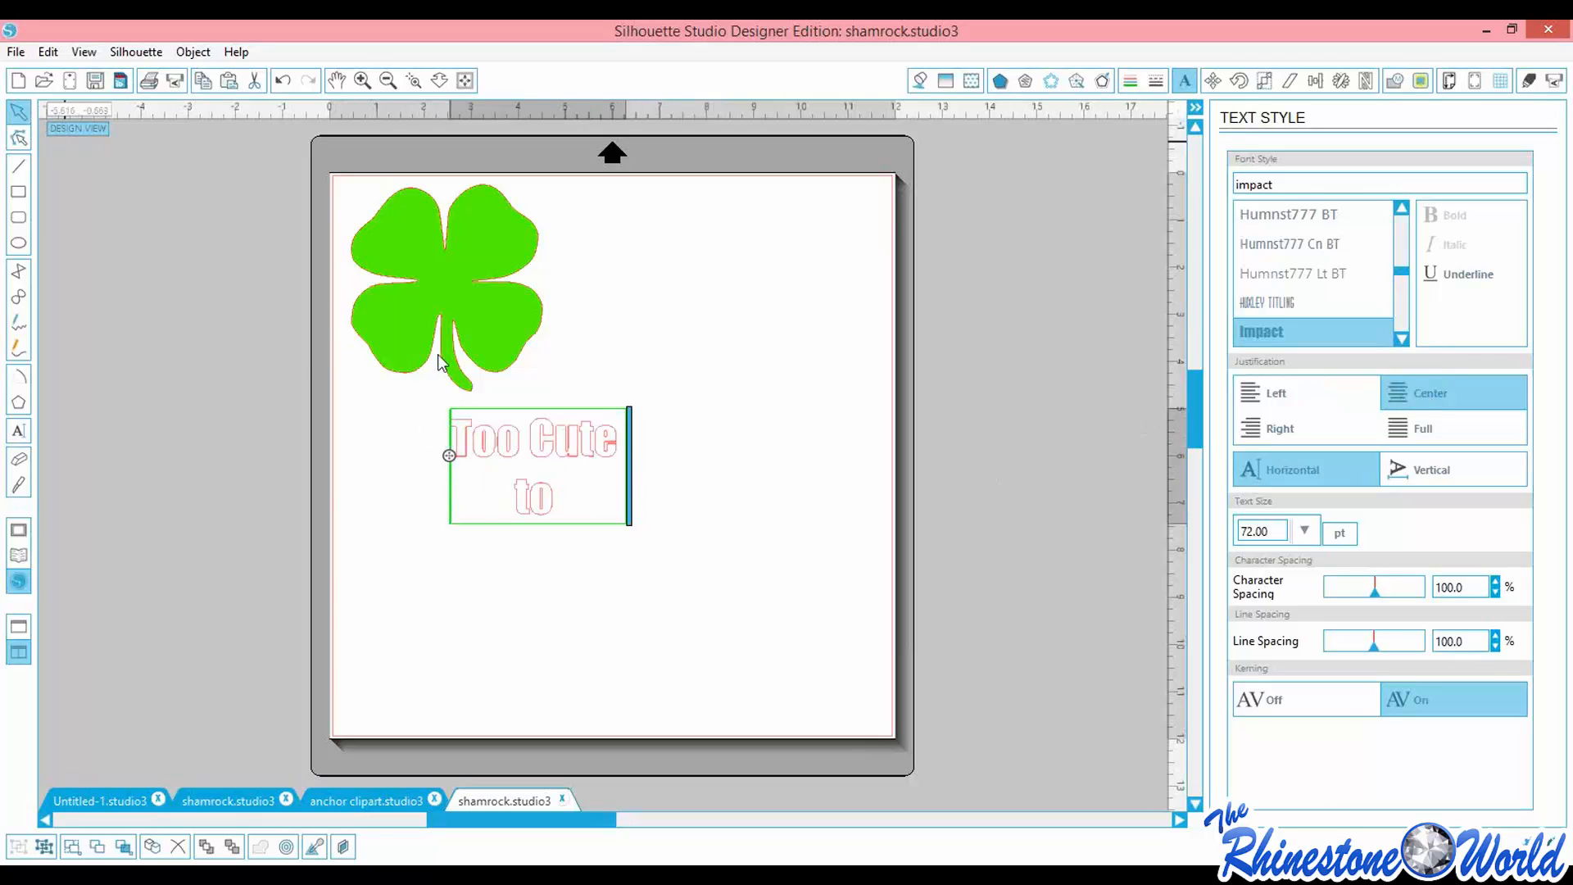
pyautogui.click(333, 540)
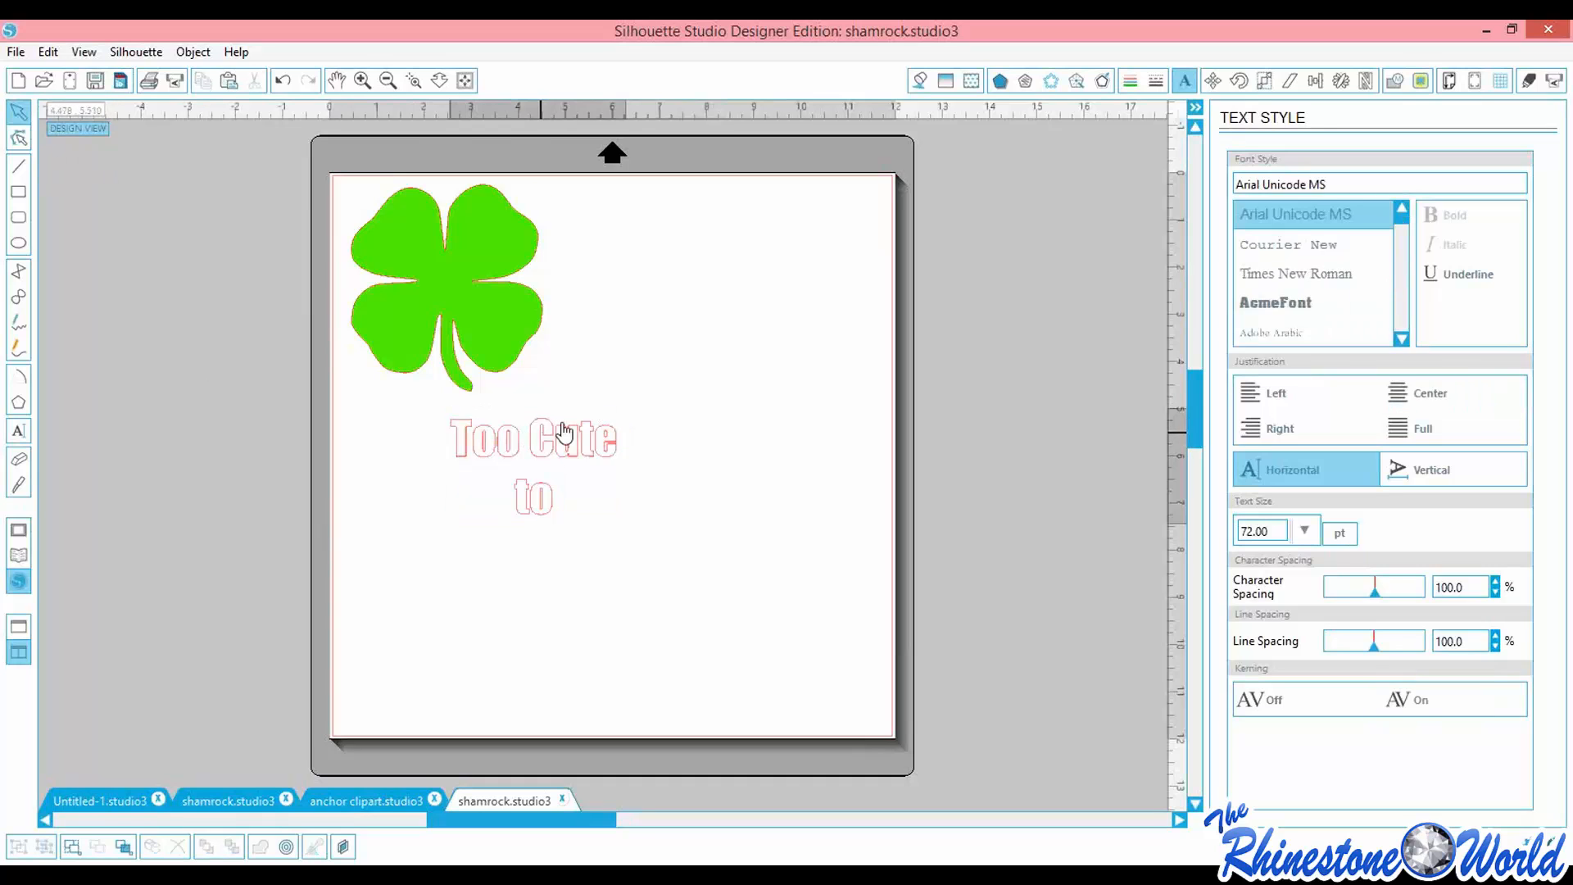
# Enlarge "Too Cute to" proportionally to about 4.6 in wide and arrange it against the shamrock's right side in the page's upper-left corner
pyautogui.moveTo(564, 433); pyautogui.dragTo(639, 235)
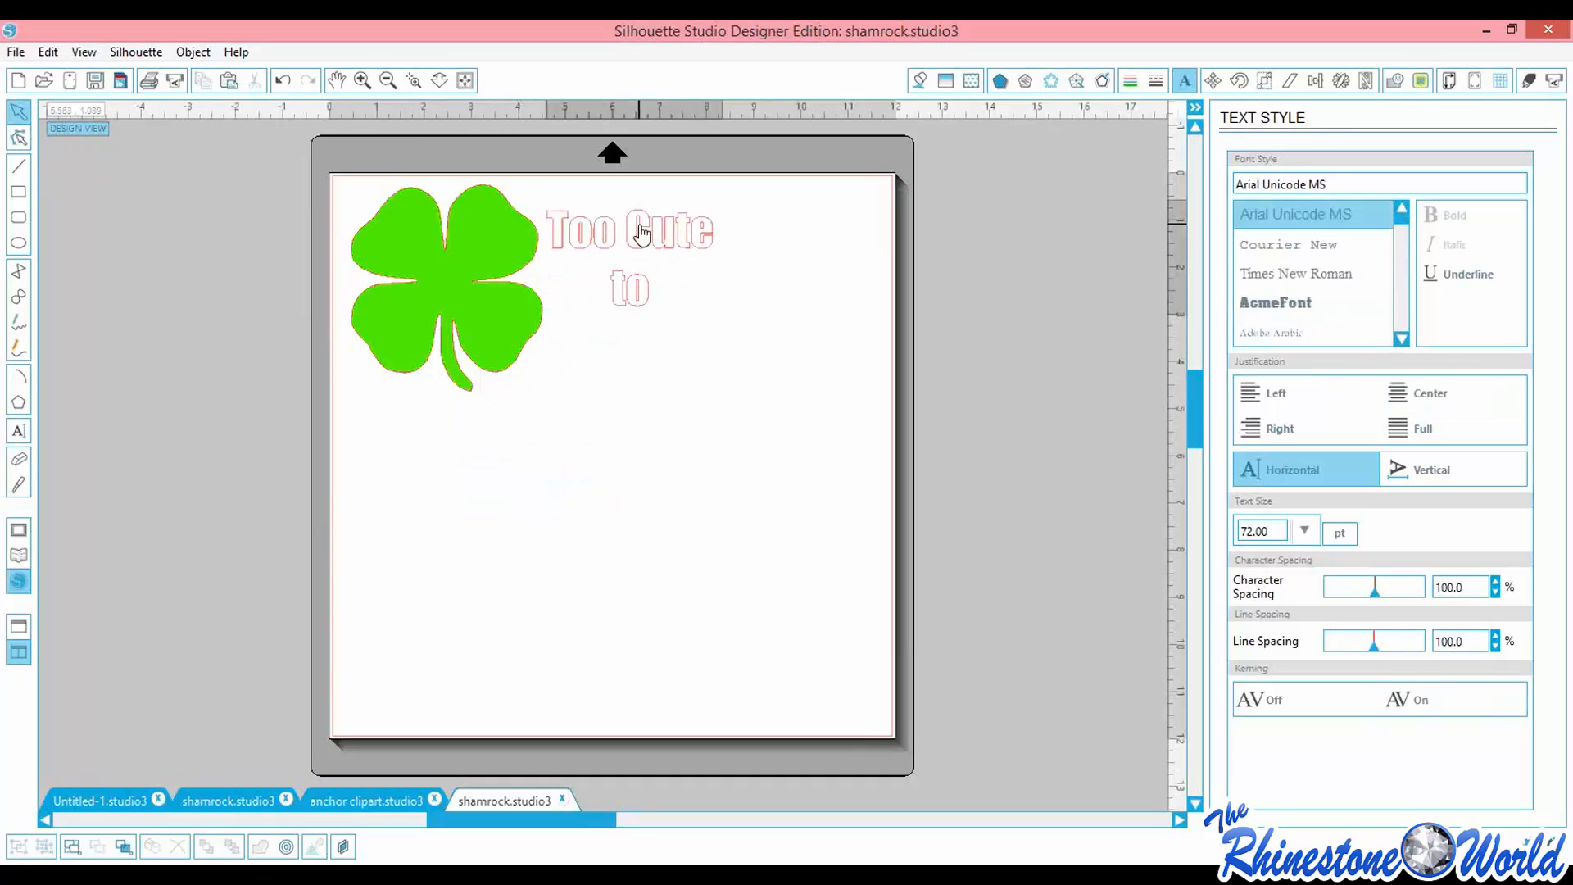
pyautogui.moveTo(727, 336); pyautogui.dragTo(762, 359)
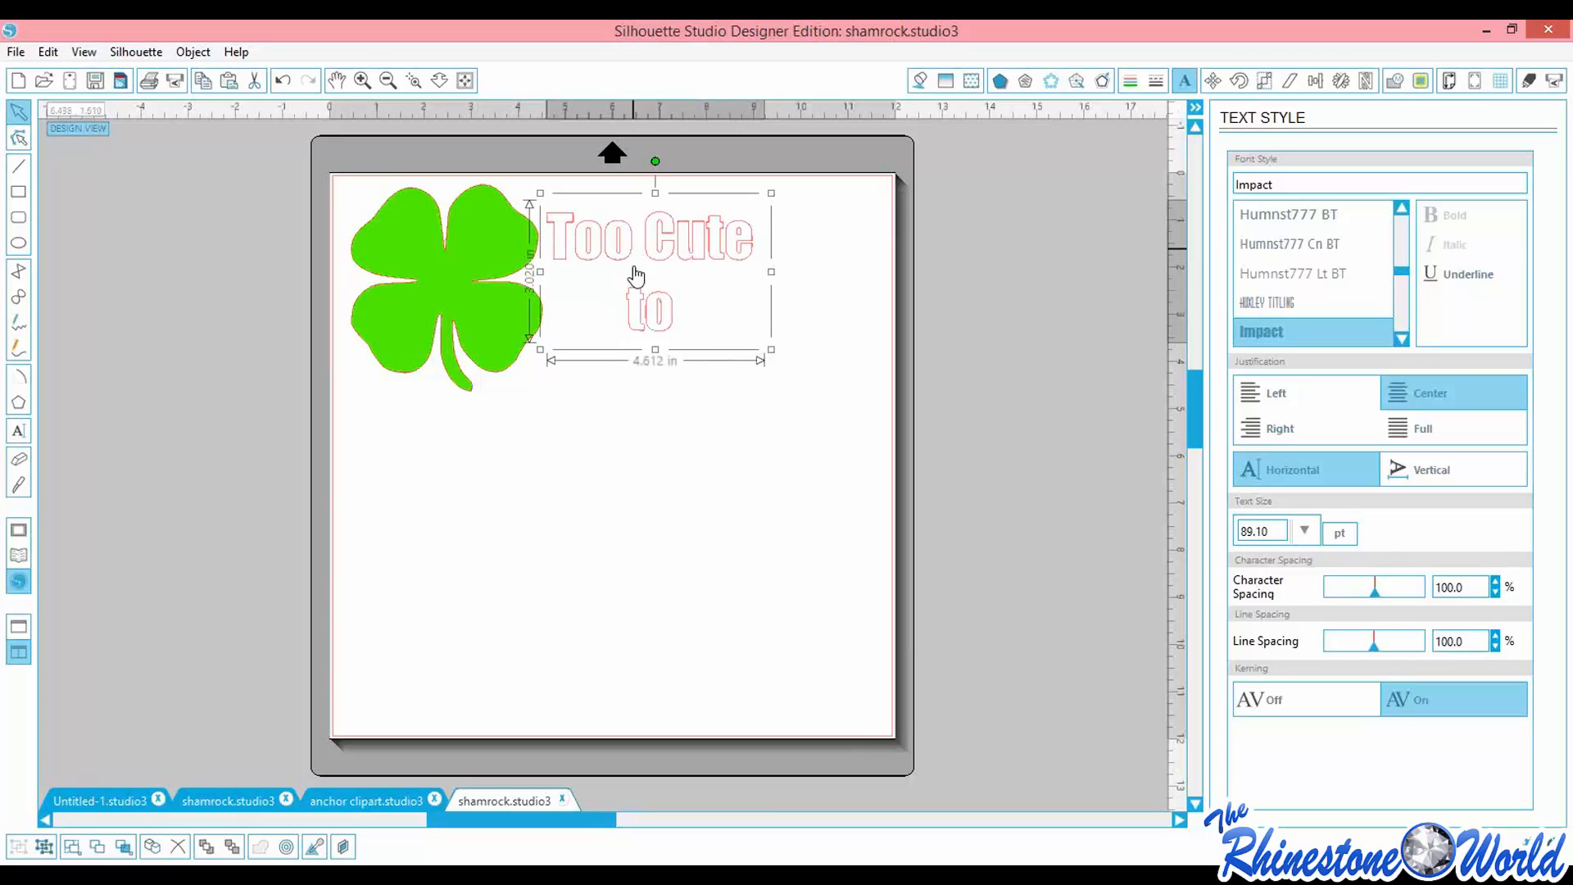
pyautogui.moveTo(477, 303)
pyautogui.mouseDown()
pyautogui.moveTo(457, 330)
pyautogui.moveTo(482, 291)
pyautogui.mouseUp()
pyautogui.click(574, 283)
pyautogui.moveTo(674, 249); pyautogui.dragTo(794, 251)
pyautogui.click(550, 256)
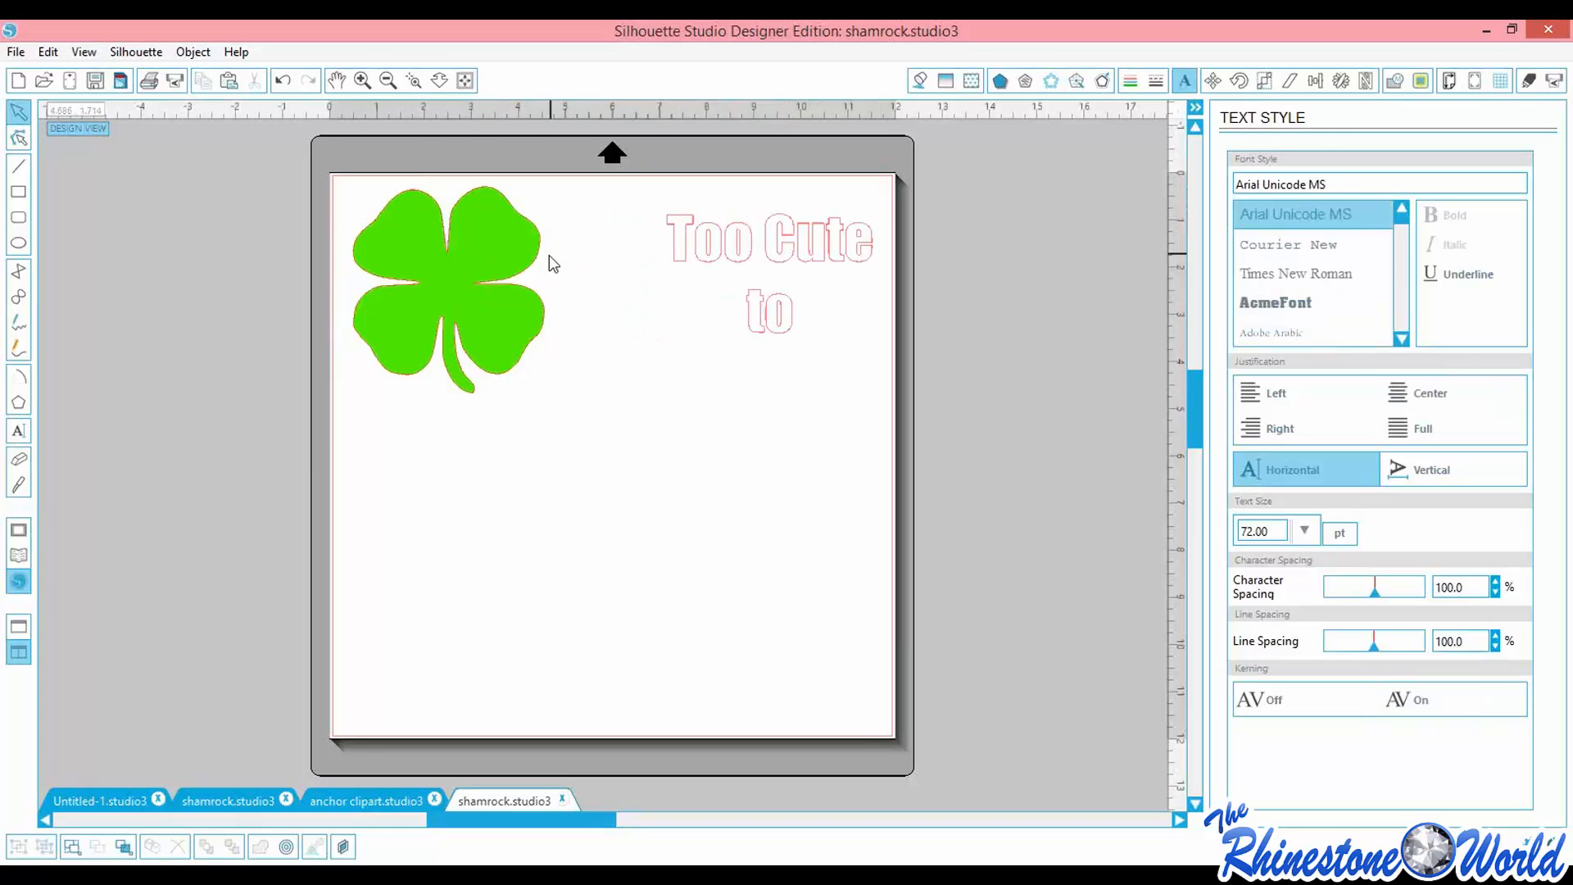
pyautogui.moveTo(540, 243); pyautogui.dragTo(521, 239)
pyautogui.moveTo(831, 244); pyautogui.dragTo(664, 224)
pyautogui.click(82, 454)
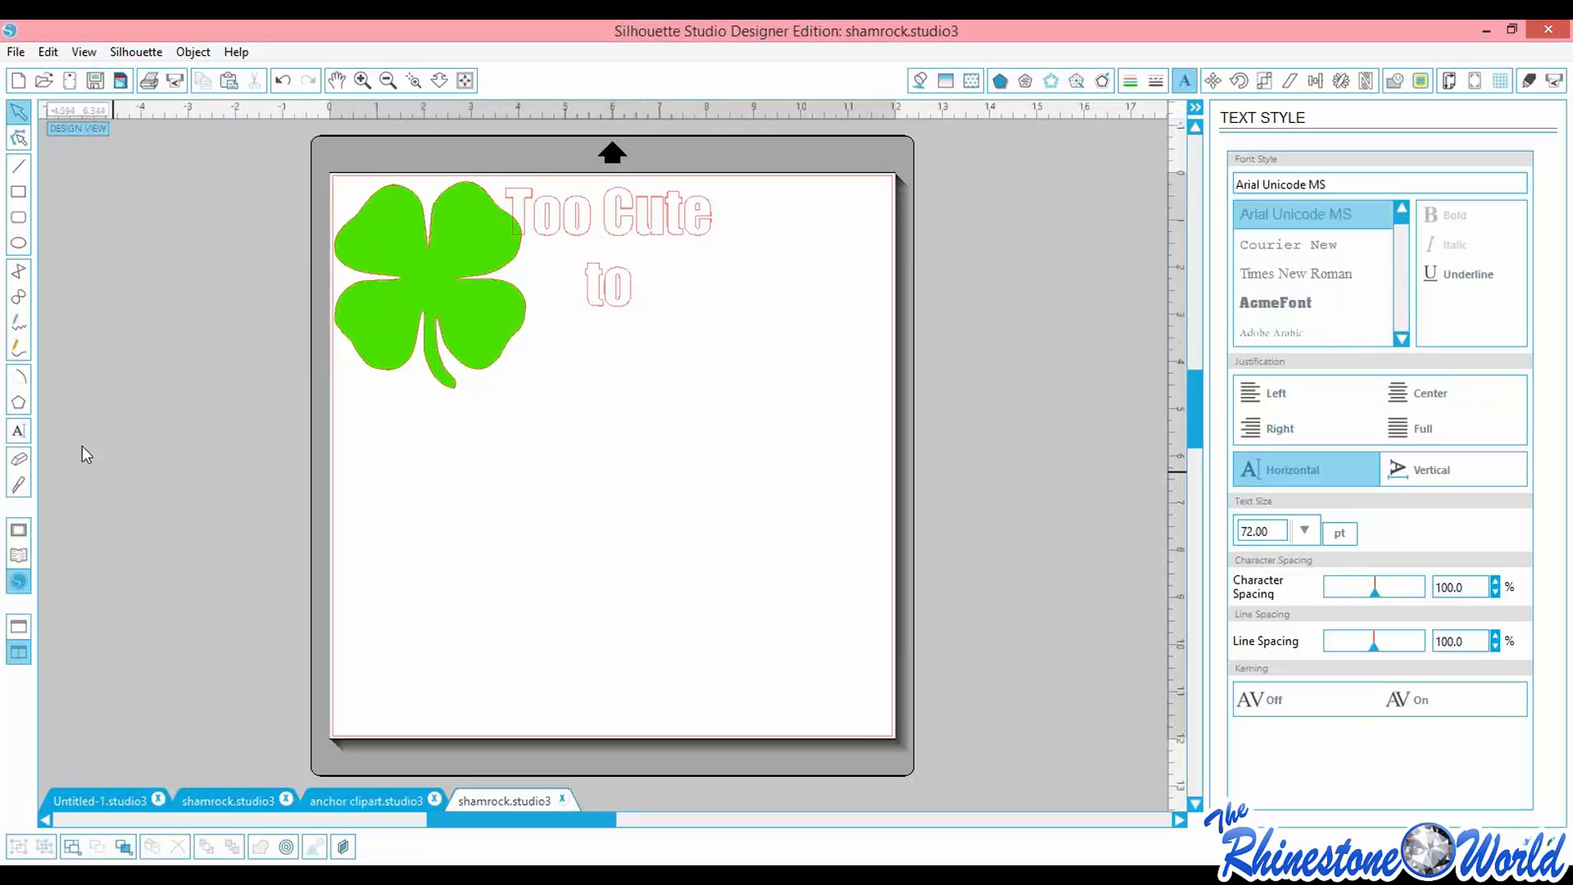
# Draw a circle about 5.5 in across on the lower half of the page and move it below the shamrock
pyautogui.click(18, 244)
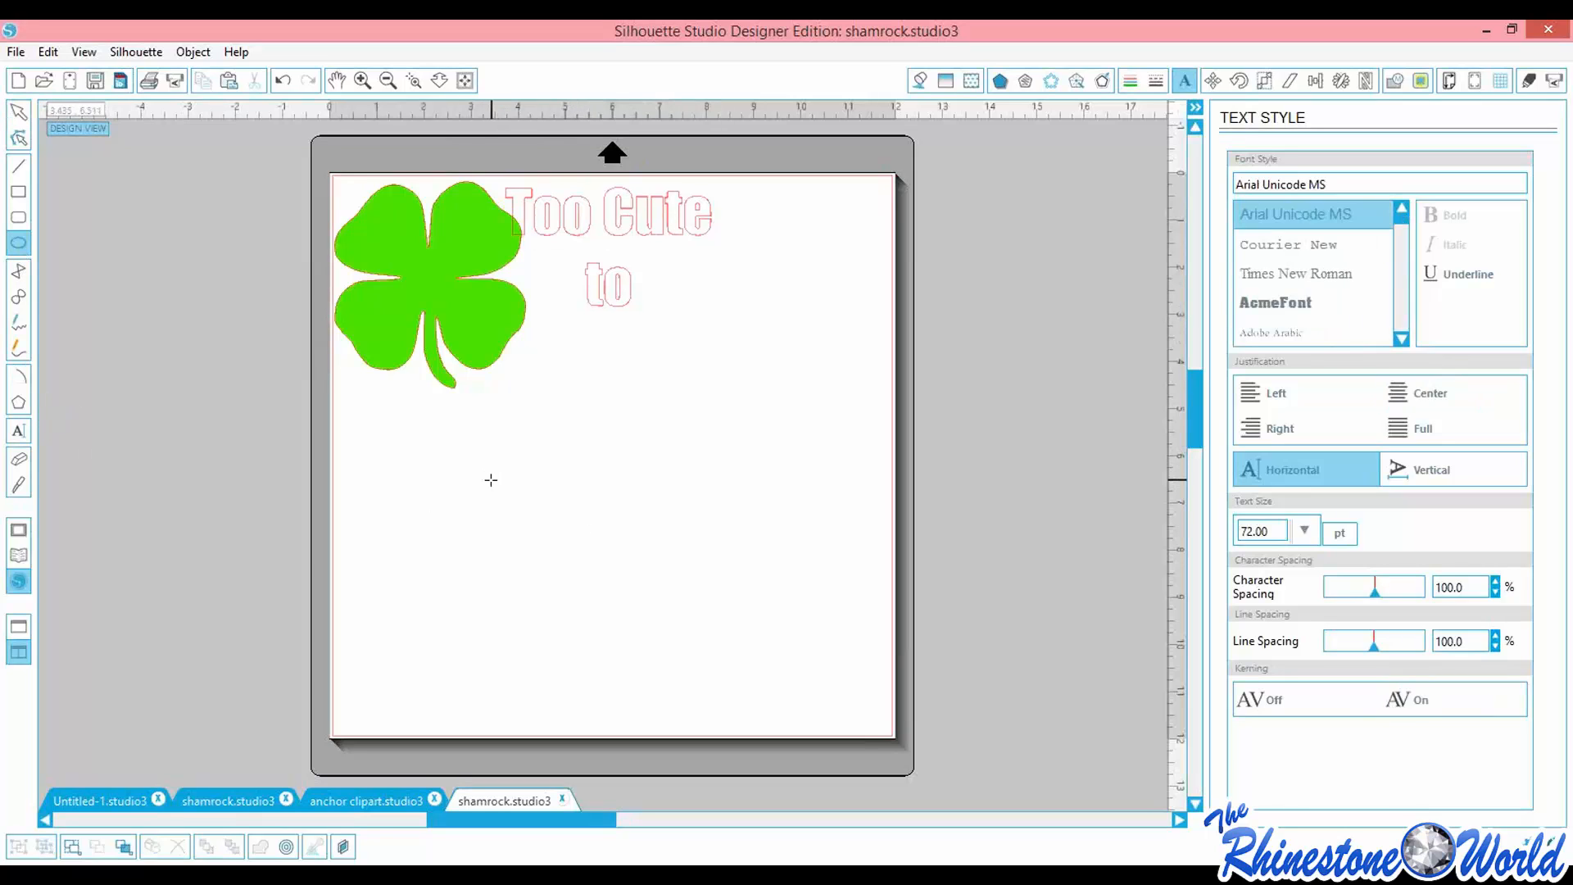
pyautogui.moveTo(490, 479); pyautogui.dragTo(750, 738)
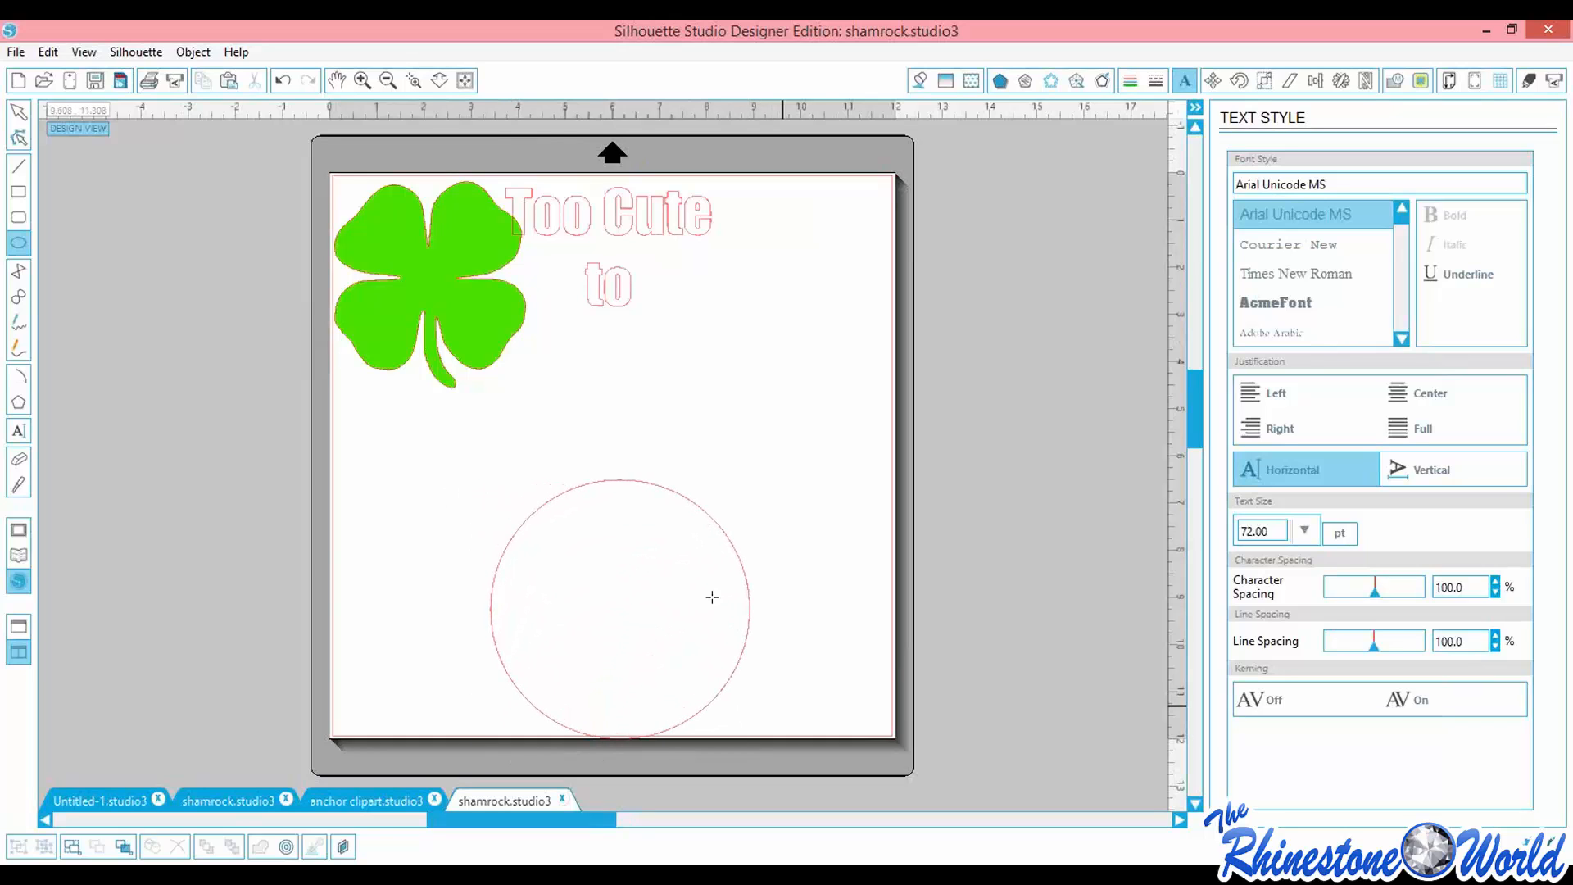
pyautogui.click(20, 117)
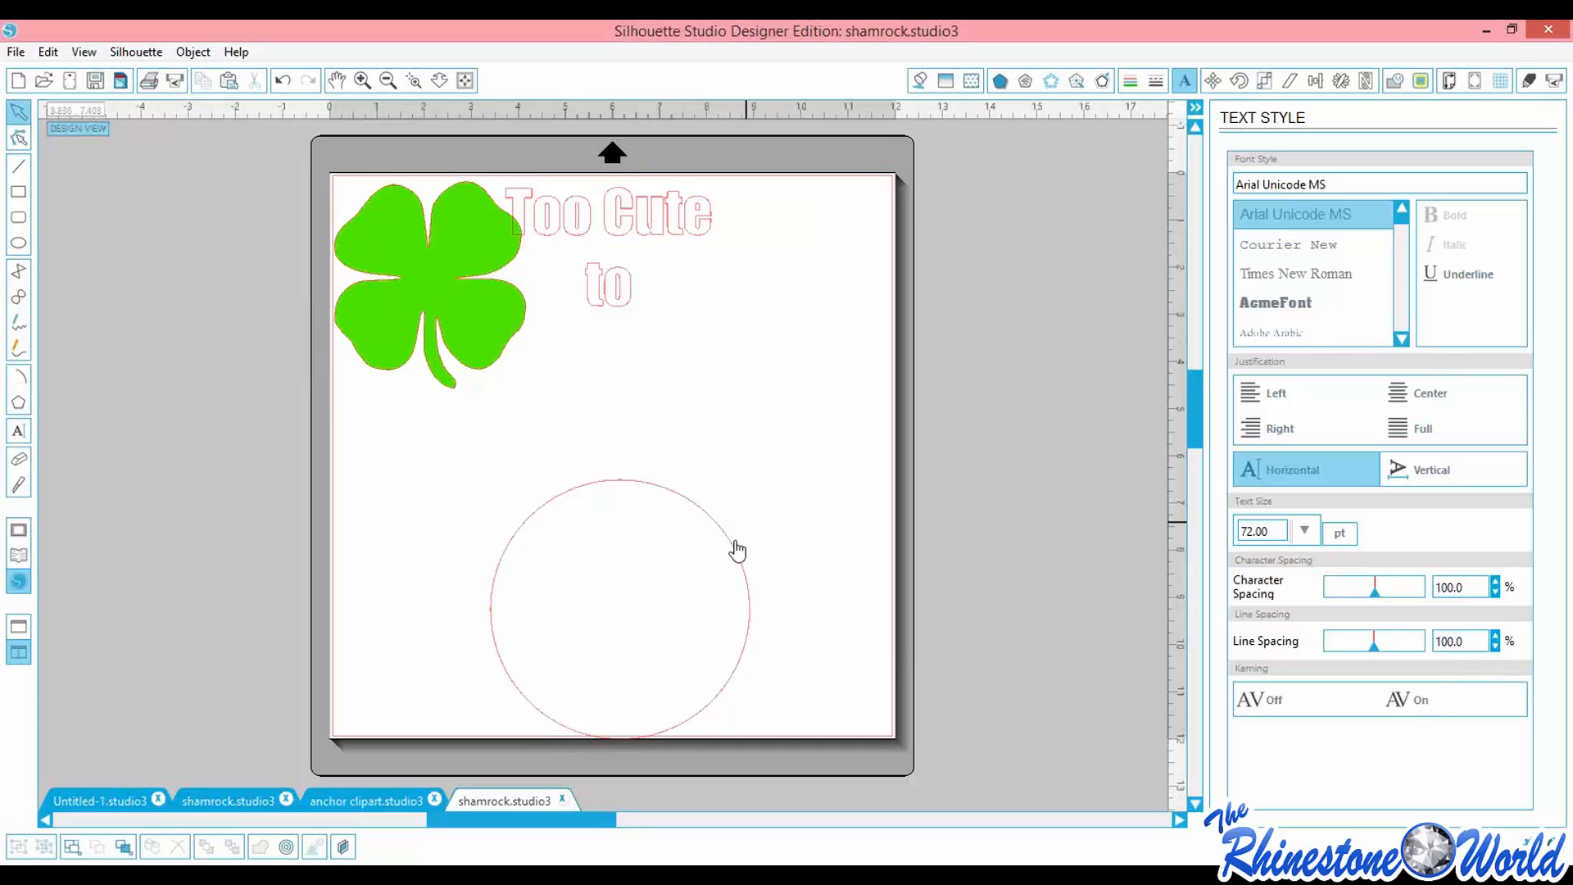
pyautogui.moveTo(691, 512); pyautogui.dragTo(538, 493)
pyautogui.click(648, 446)
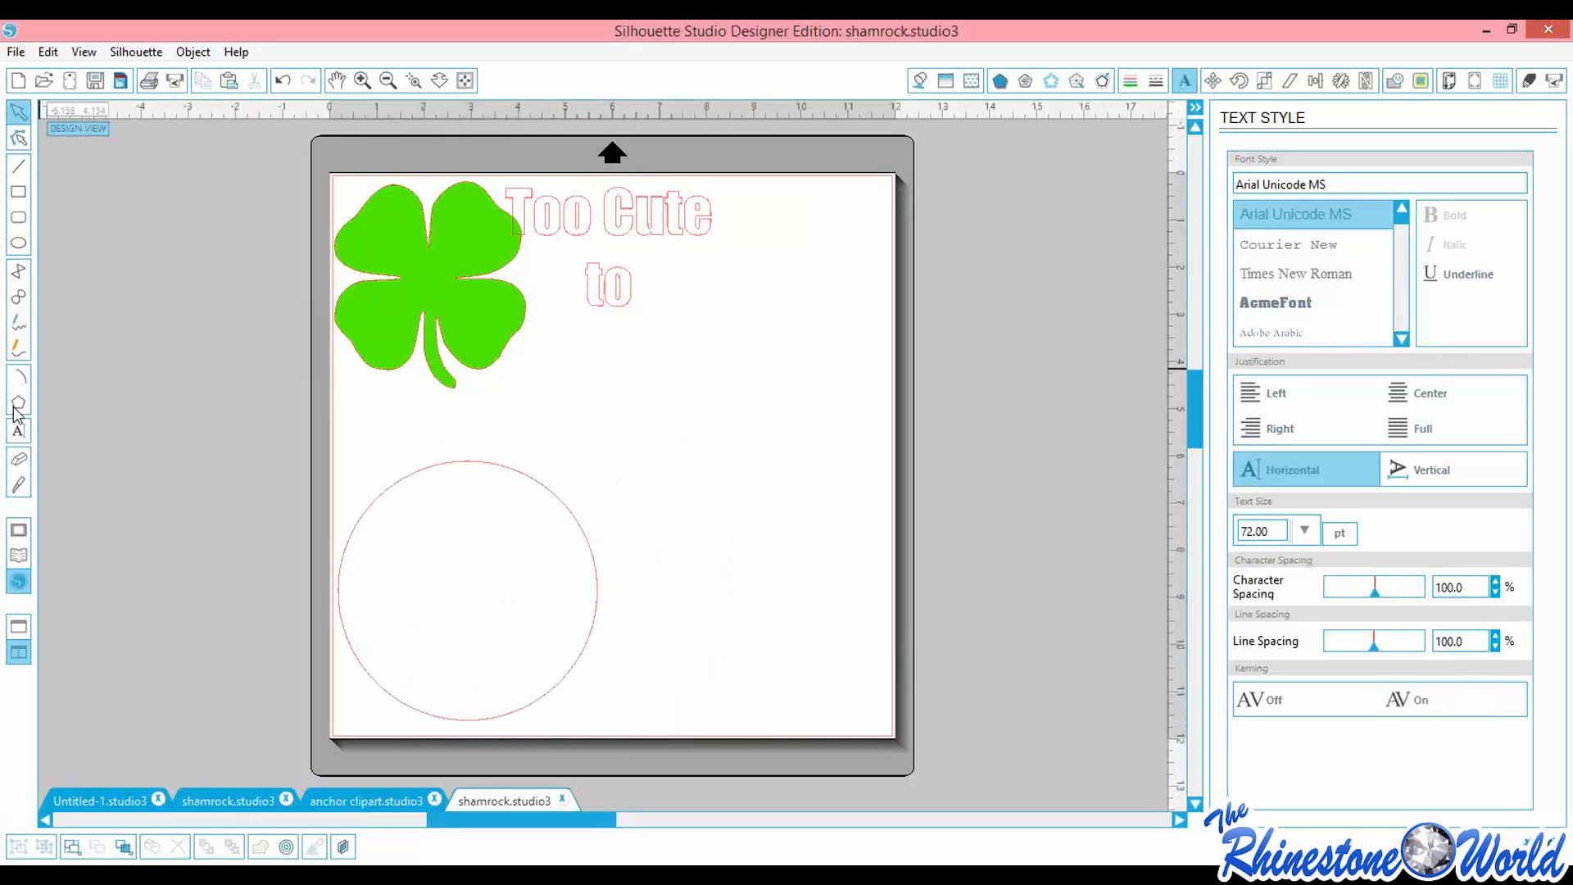
# Add a new text object "Happy St. Patrick's Day" between the "Too Cute to" text and the circle
pyautogui.click(23, 430)
pyautogui.click(661, 404)
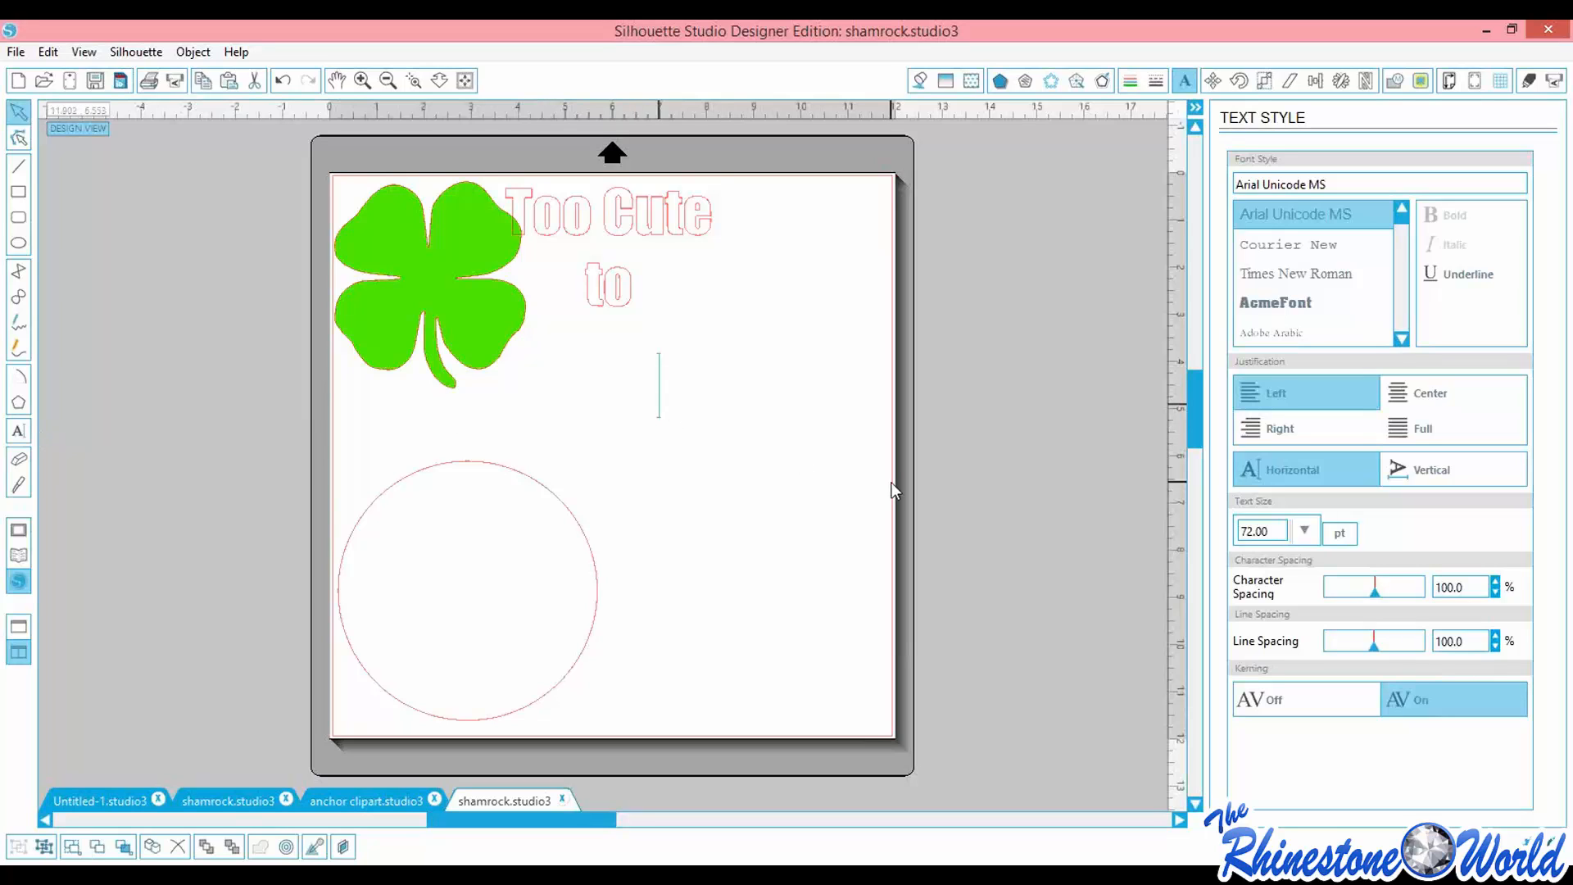
pyautogui.write('Happy S')
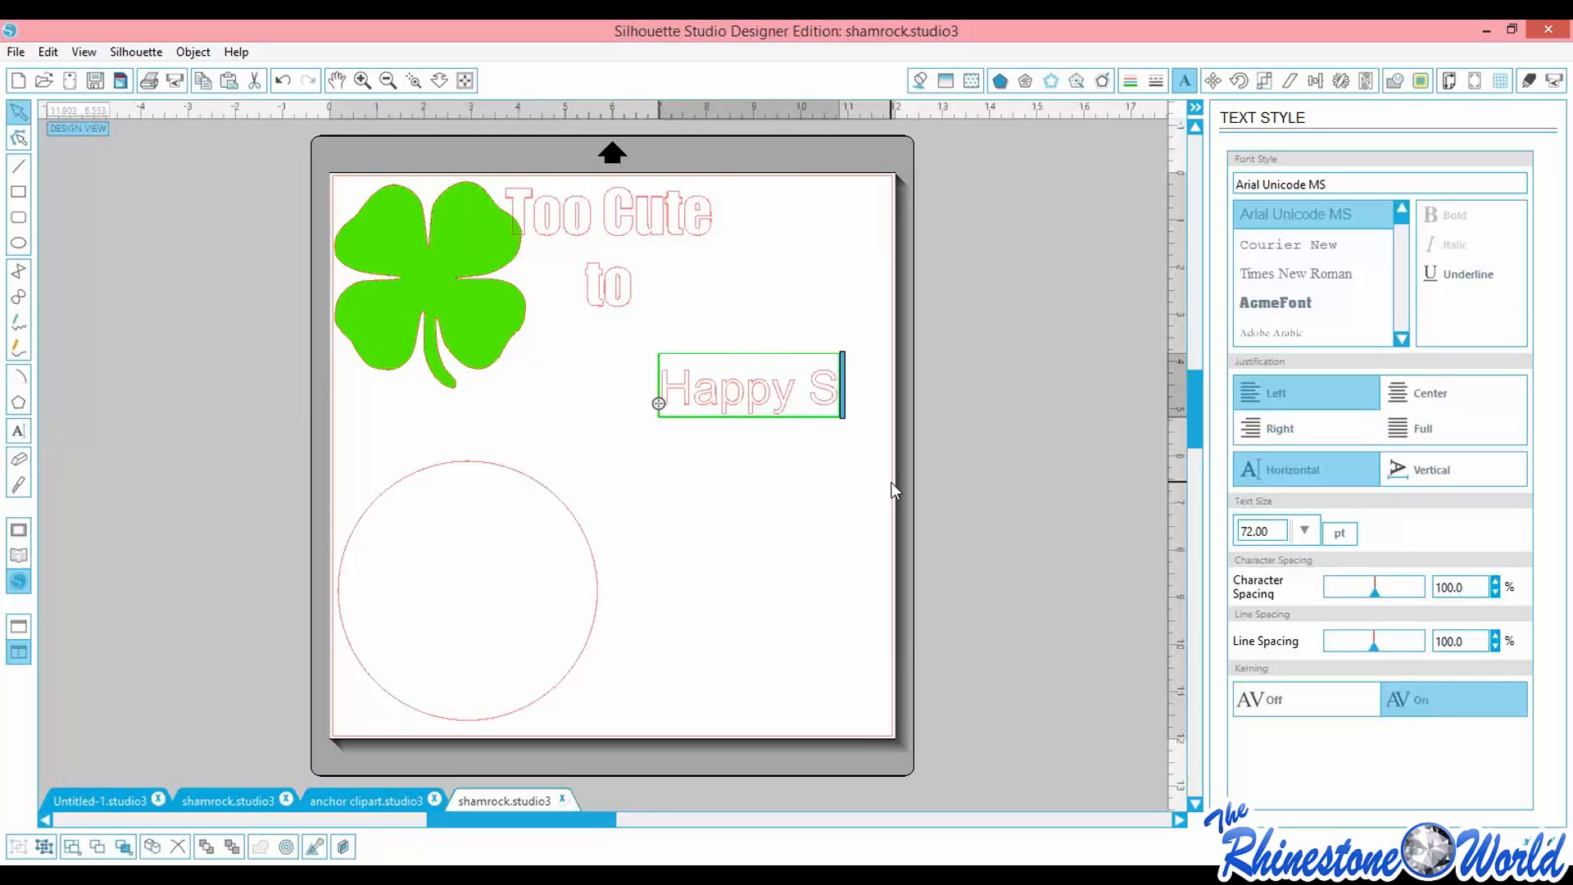
pyautogui.write('t. Patri')
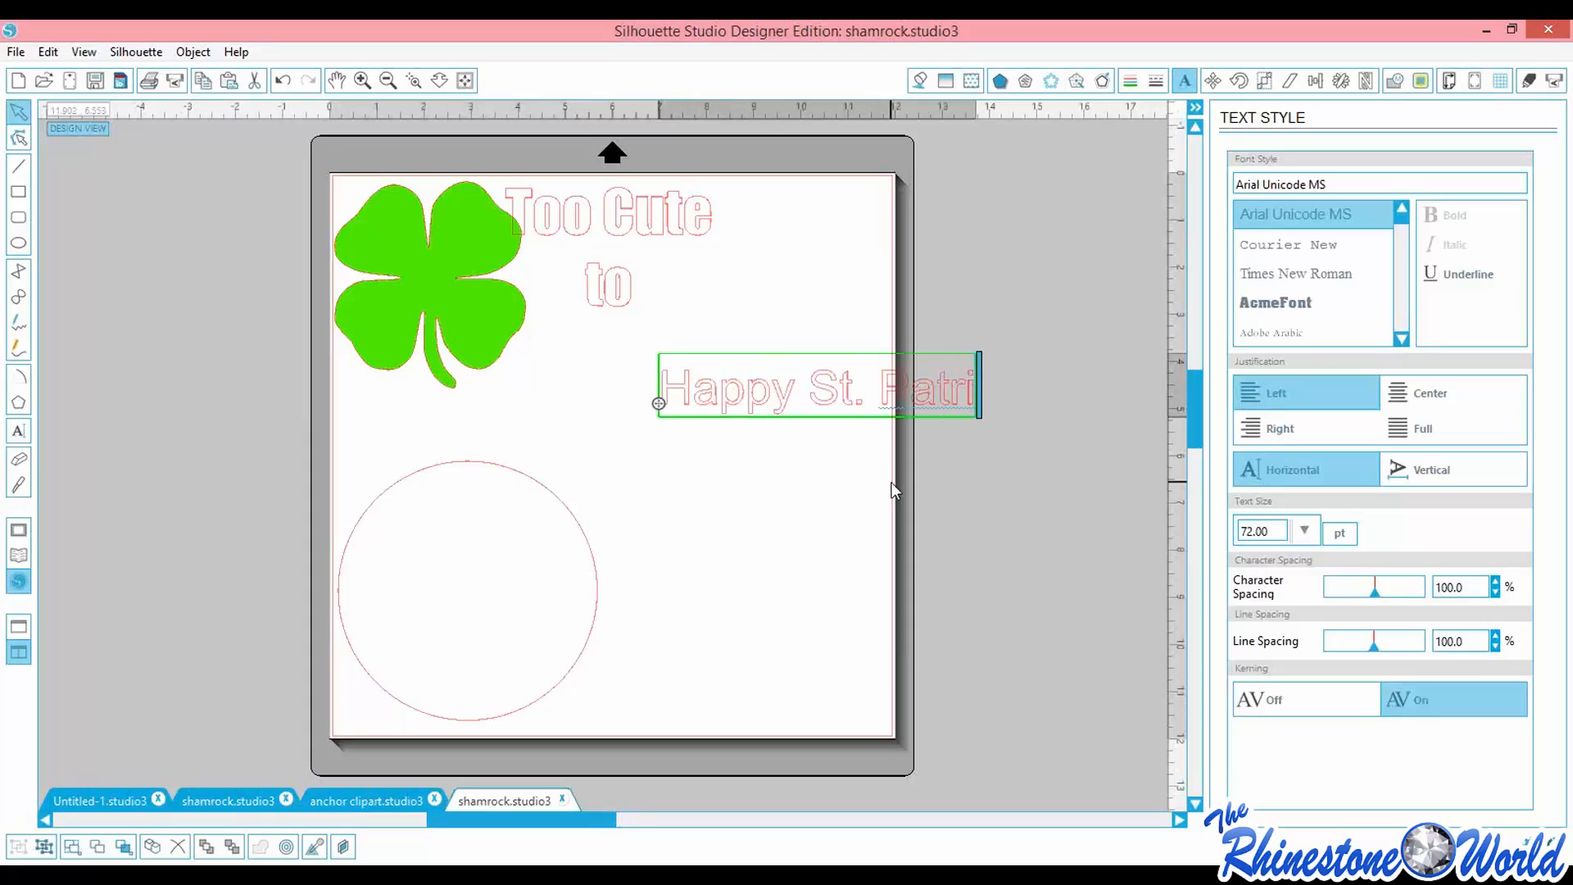
pyautogui.write('cks Day')
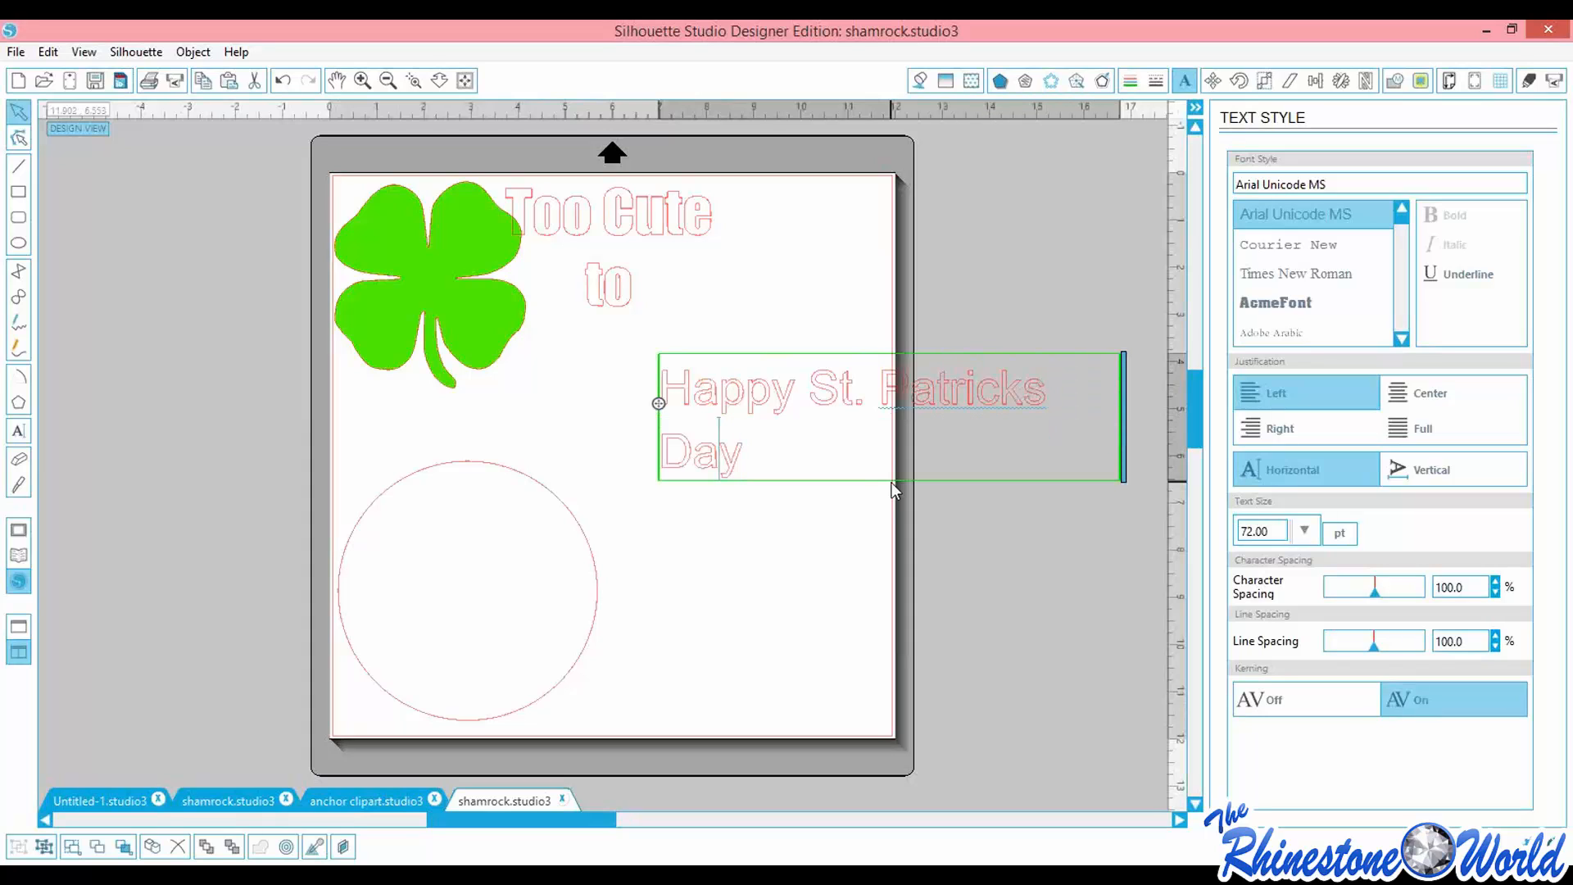
pyautogui.press('Left')
pyautogui.write("'")
pyautogui.moveTo(719, 393); pyautogui.dragTo(662, 385)
pyautogui.click(772, 392)
pyautogui.click(835, 385)
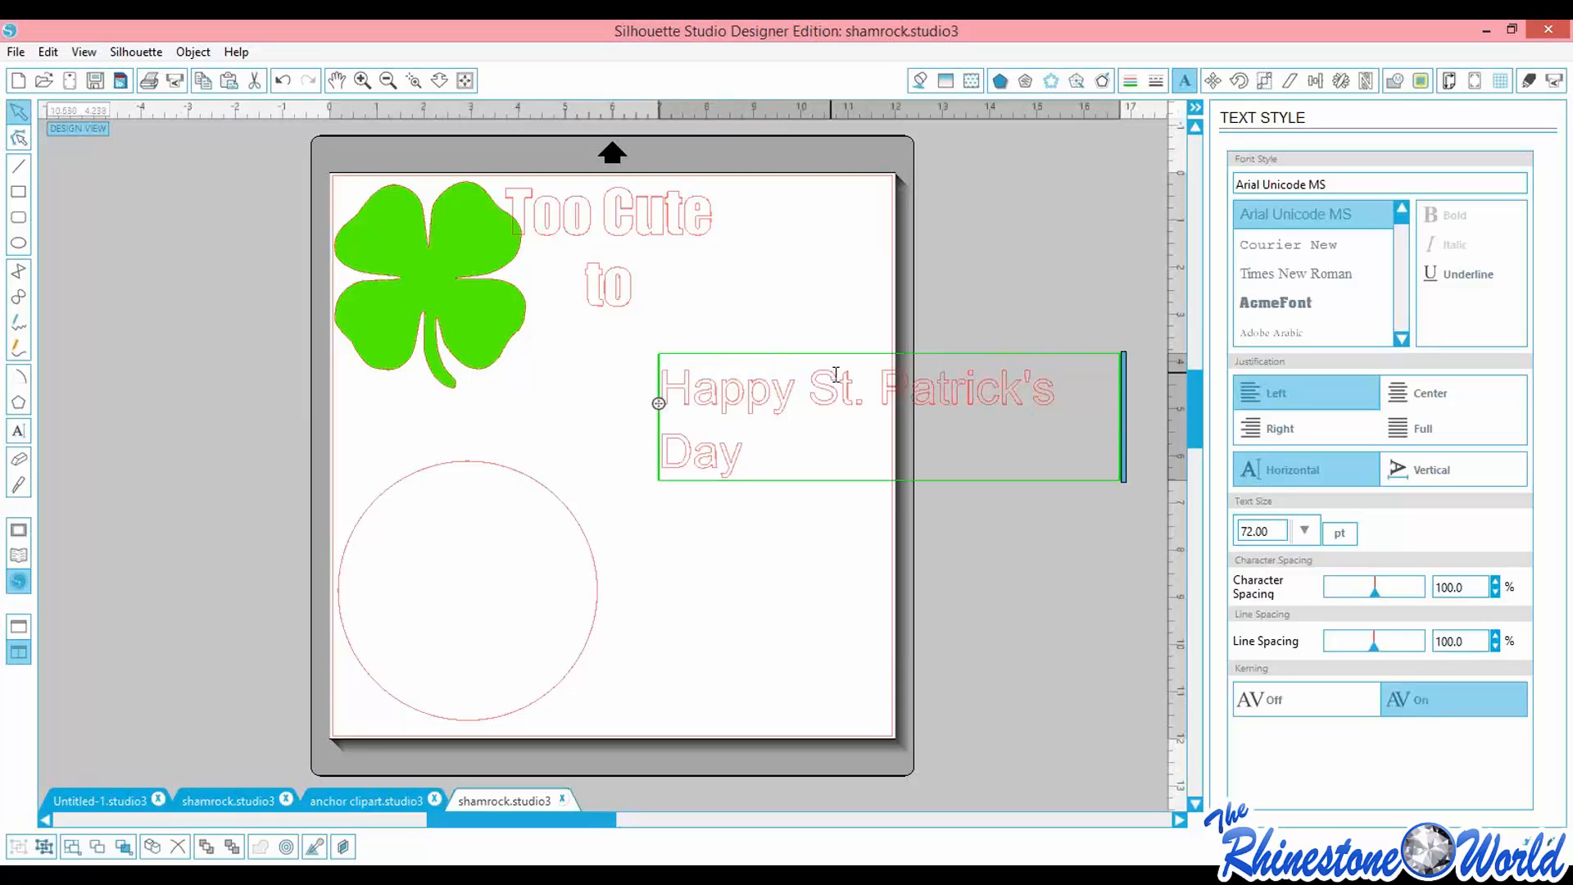
pyautogui.click(741, 552)
pyautogui.click(703, 428)
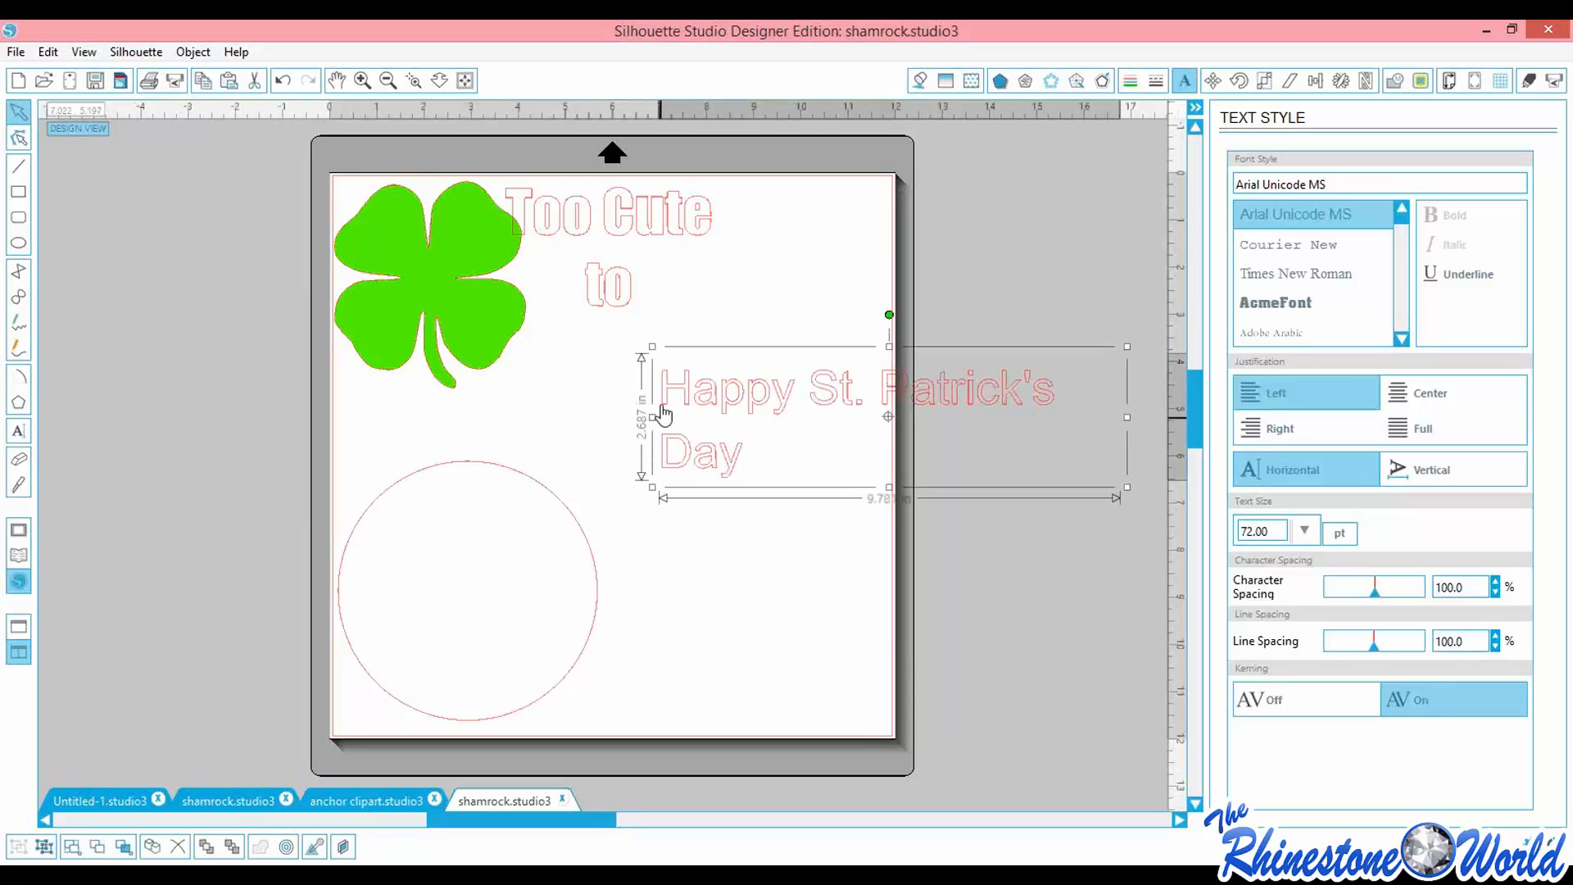
pyautogui.moveTo(652, 417); pyautogui.dragTo(605, 416)
pyautogui.hotkey('ctrl', 'z')
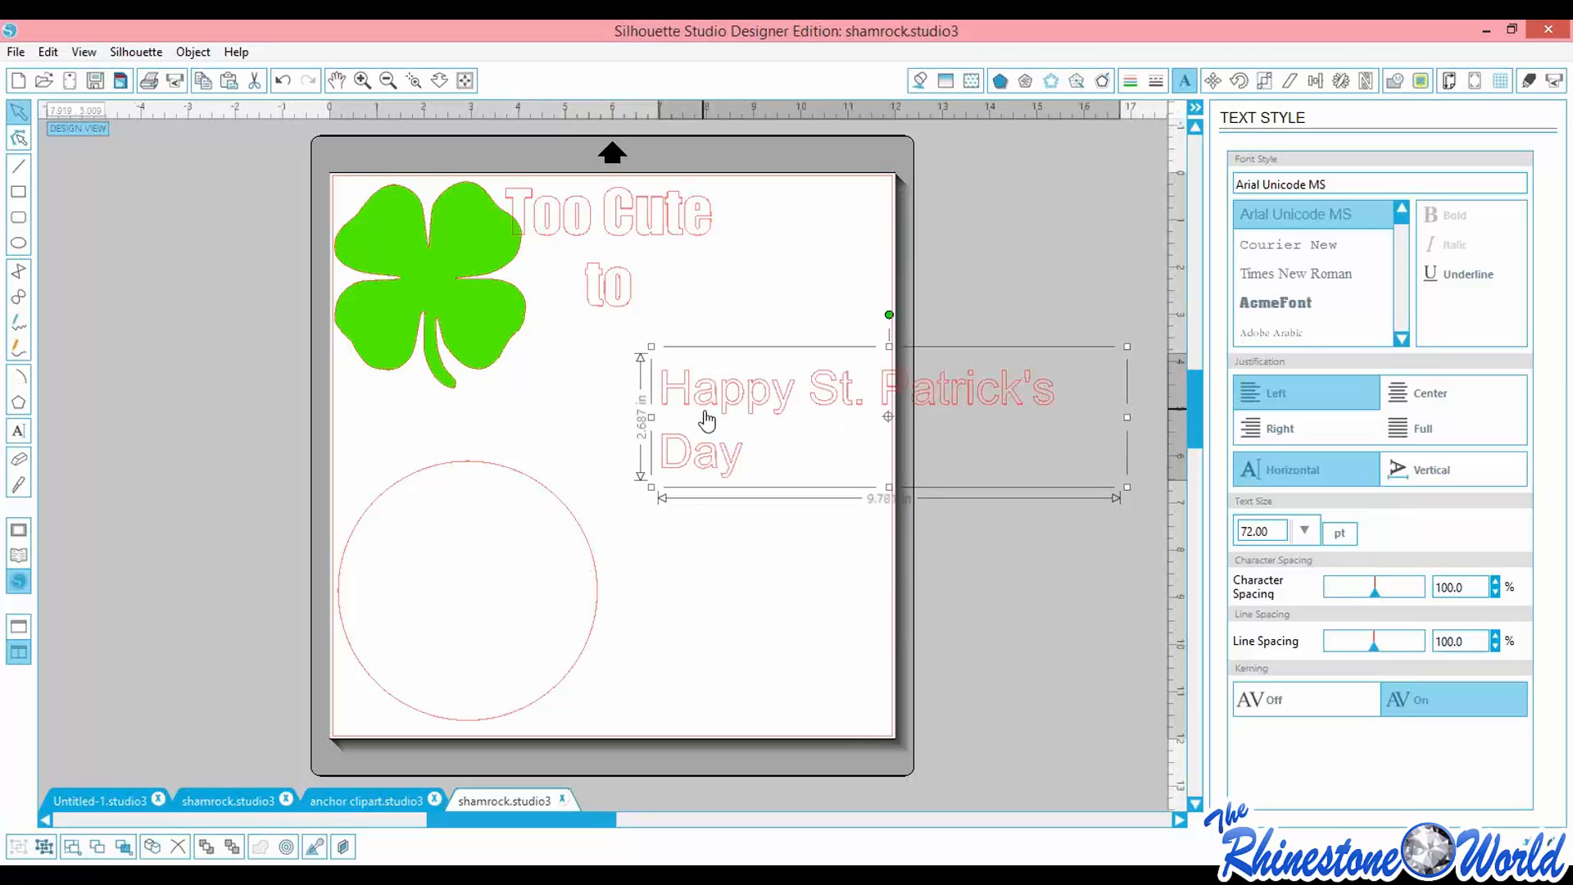
# Remove the word "Happy" and its trailing space so the new text reads "St. Patrick's Day"
pyautogui.doubleClick(731, 403)
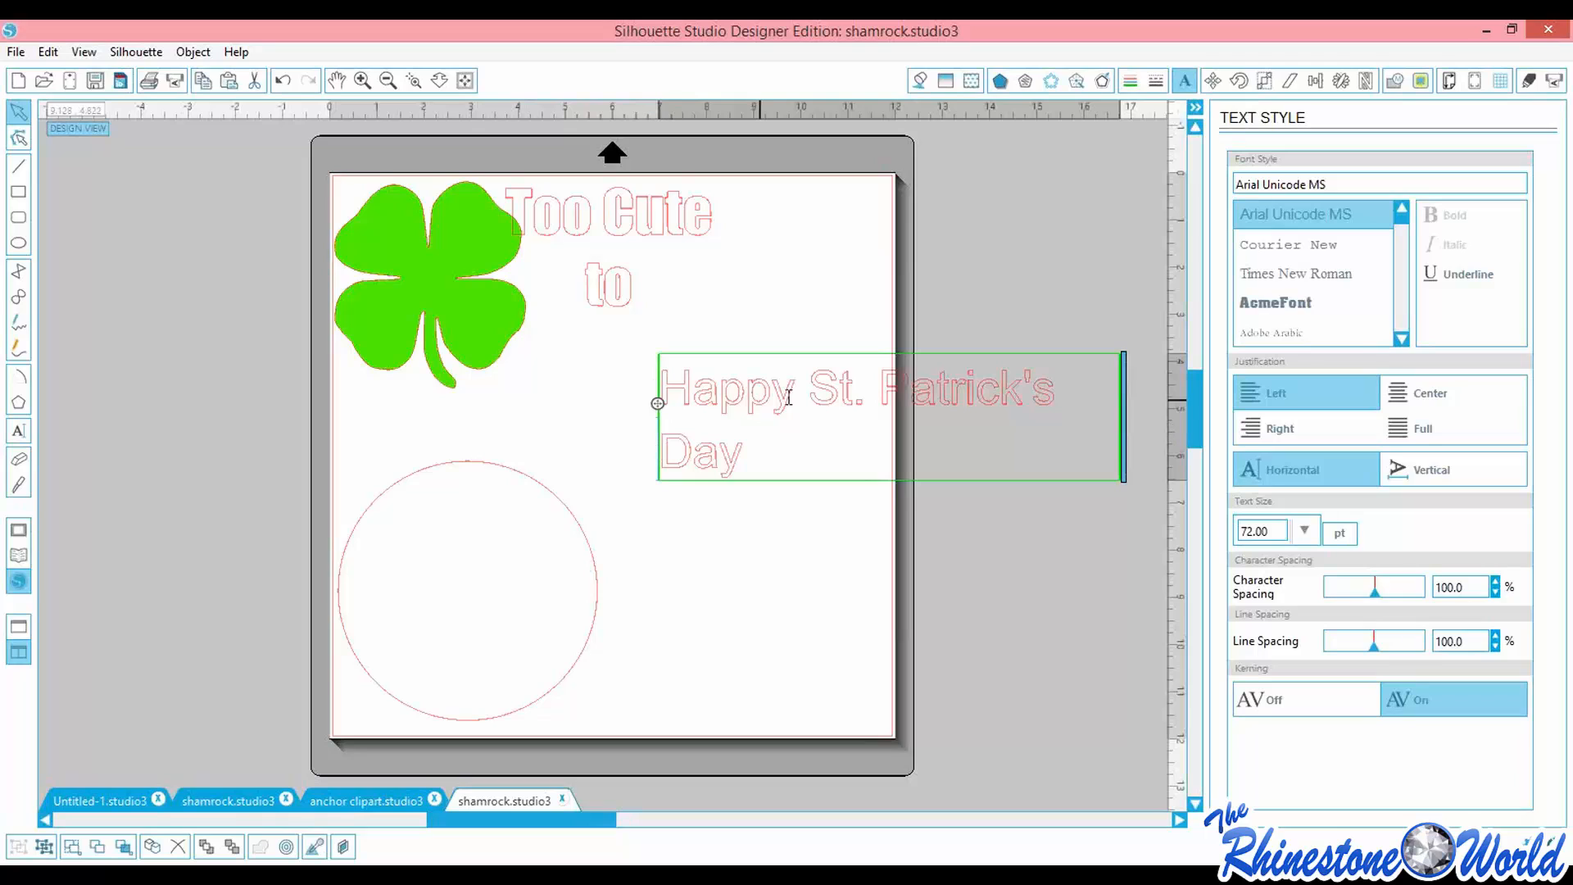
pyautogui.moveTo(795, 391); pyautogui.dragTo(659, 380)
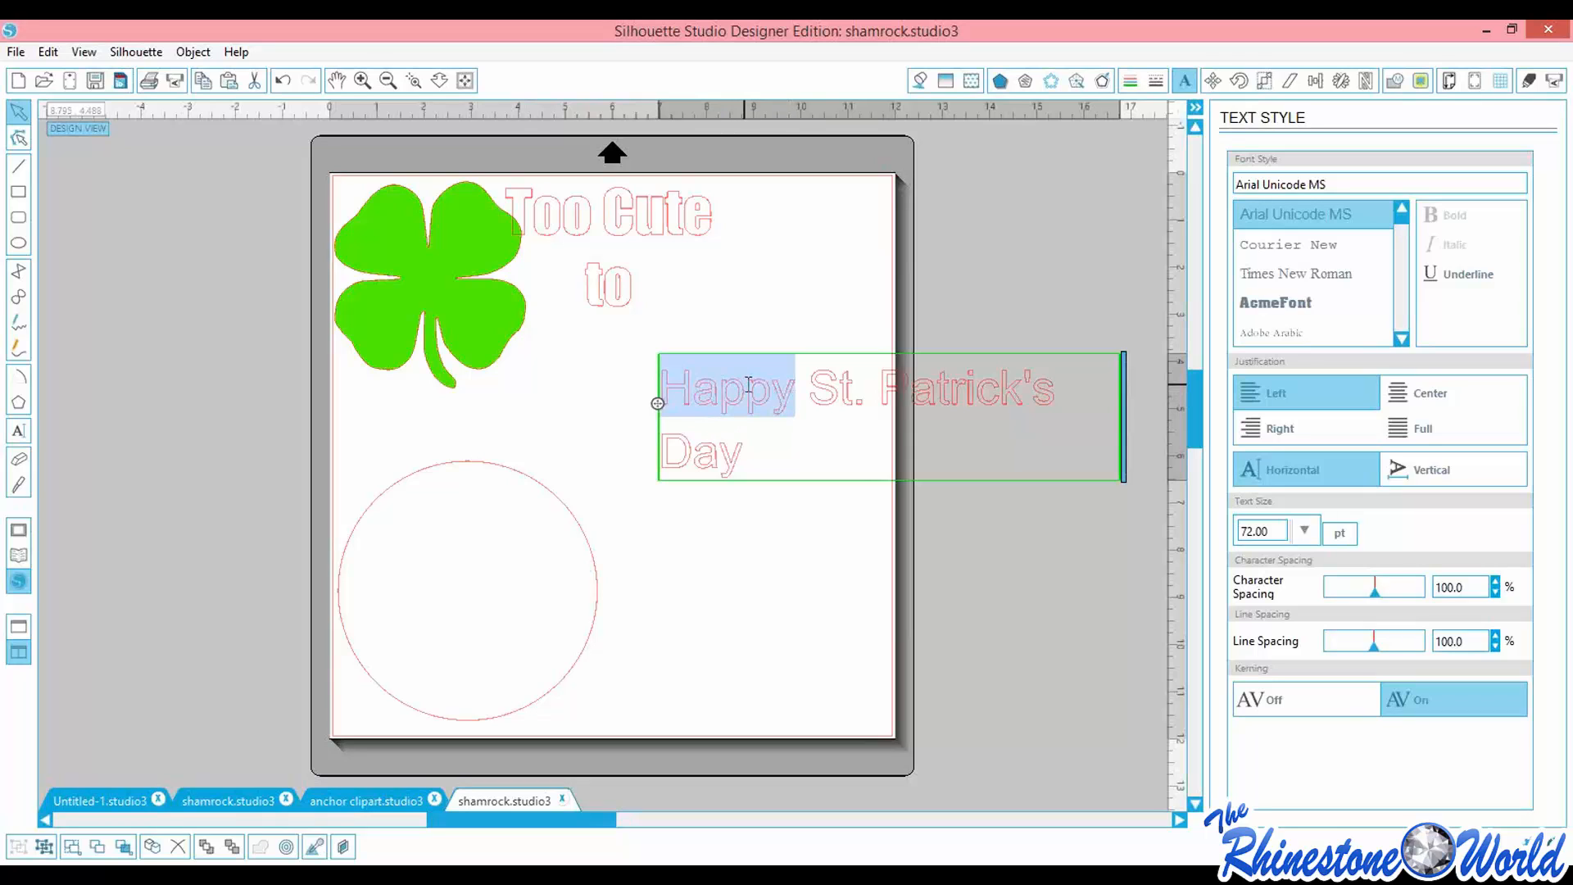
pyautogui.click(793, 392)
pyautogui.moveTo(788, 392); pyautogui.dragTo(682, 391)
pyautogui.press('BackSpace')
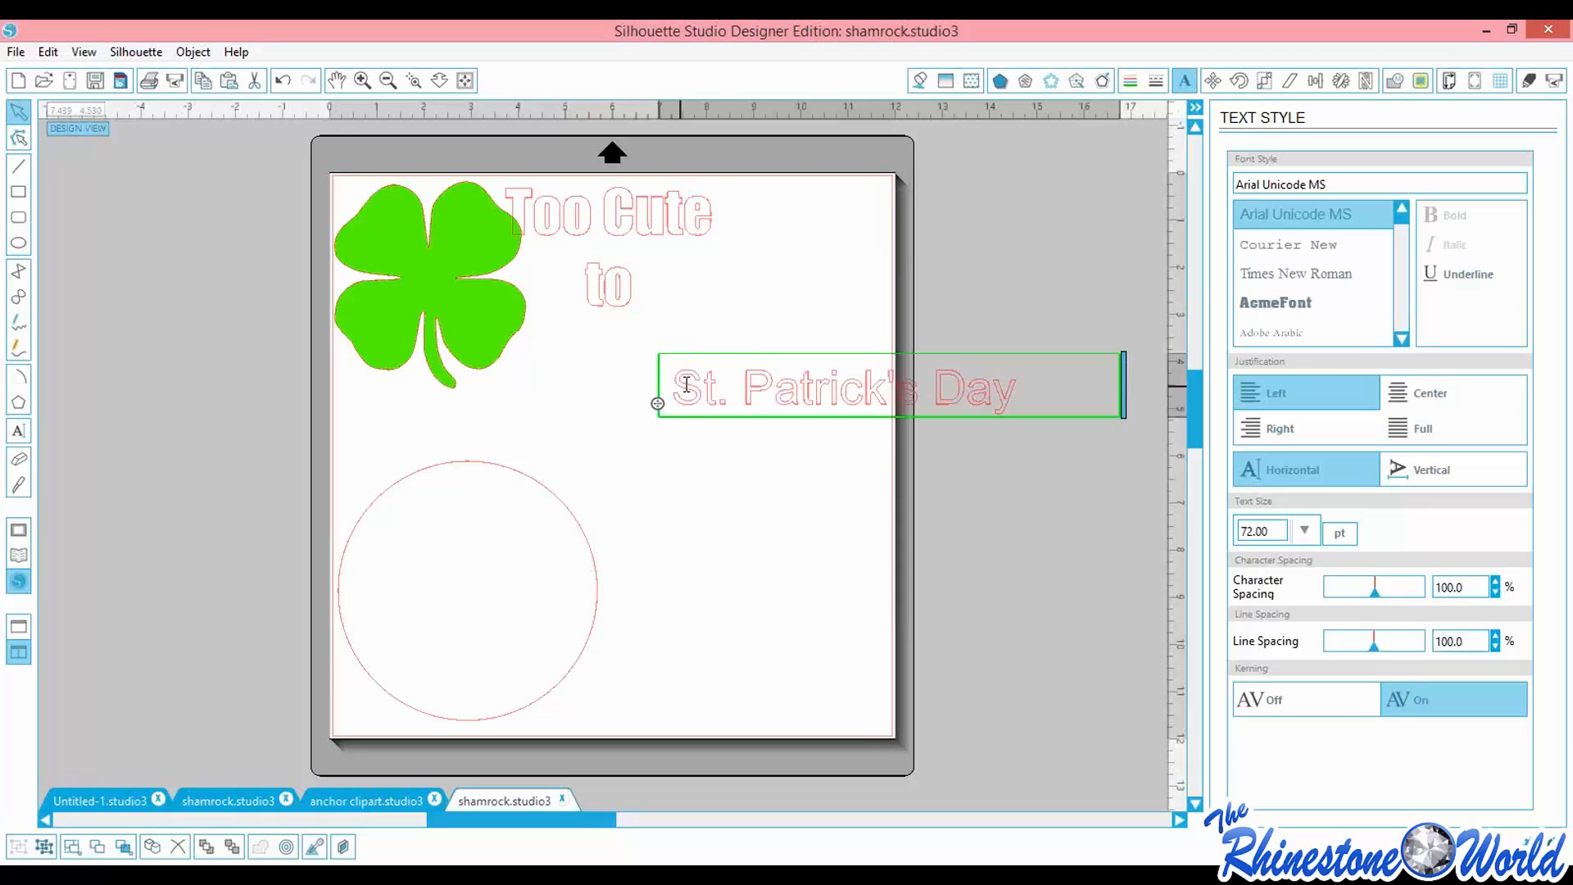
pyautogui.press('Delete')
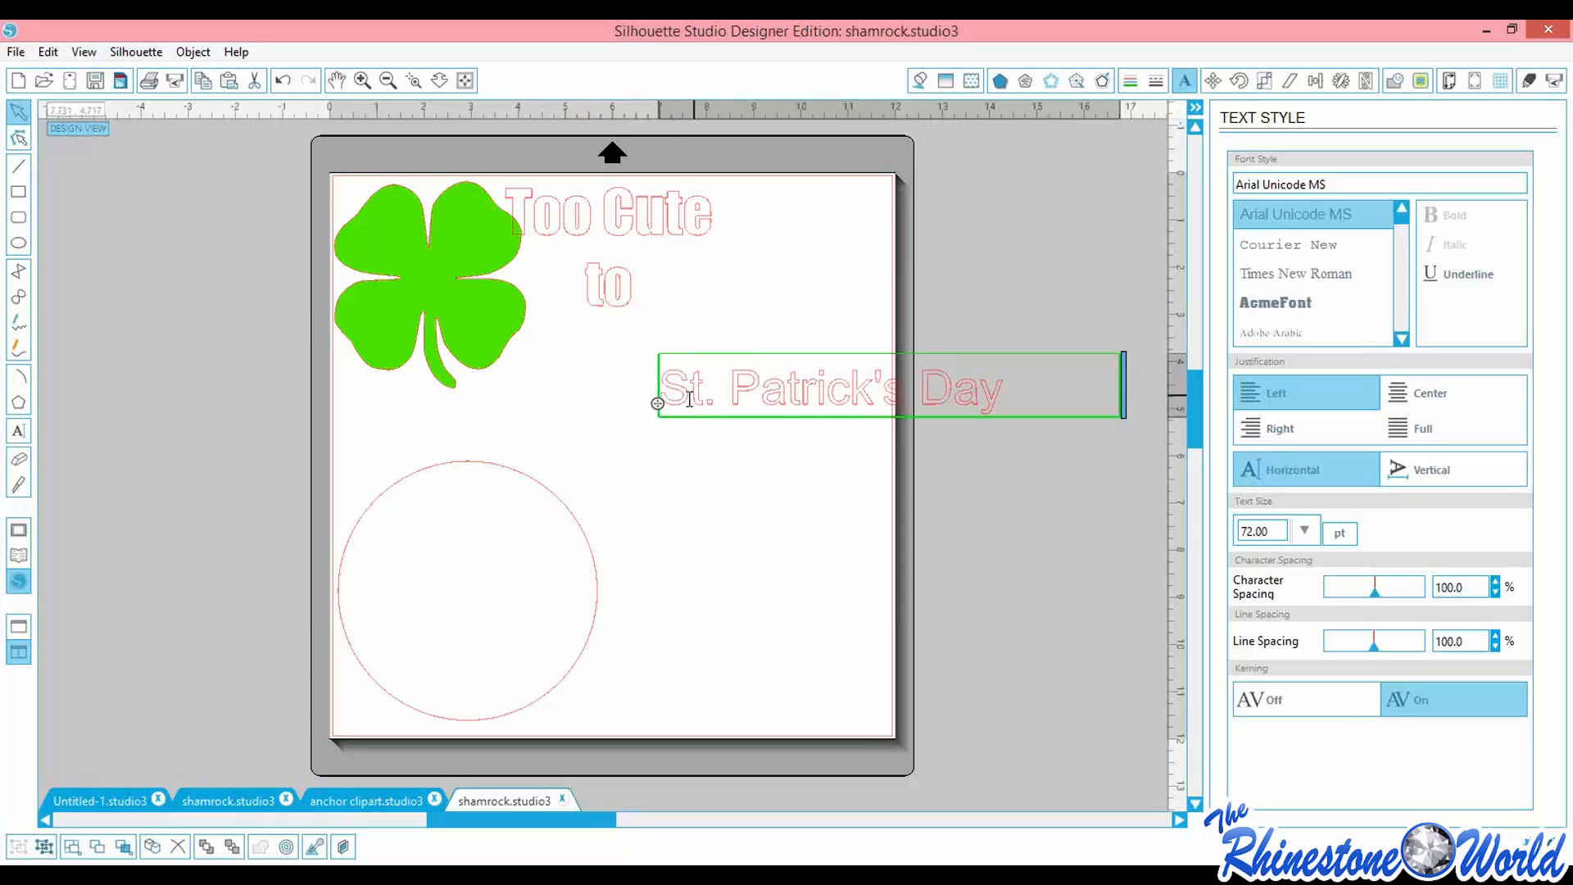
# Move the circle toward the page's center and wrap "St. Patrick's Day" around the outside of its upper arc
pyautogui.moveTo(494, 465); pyautogui.dragTo(633, 440)
pyautogui.click(642, 417)
pyautogui.doubleClick(676, 410)
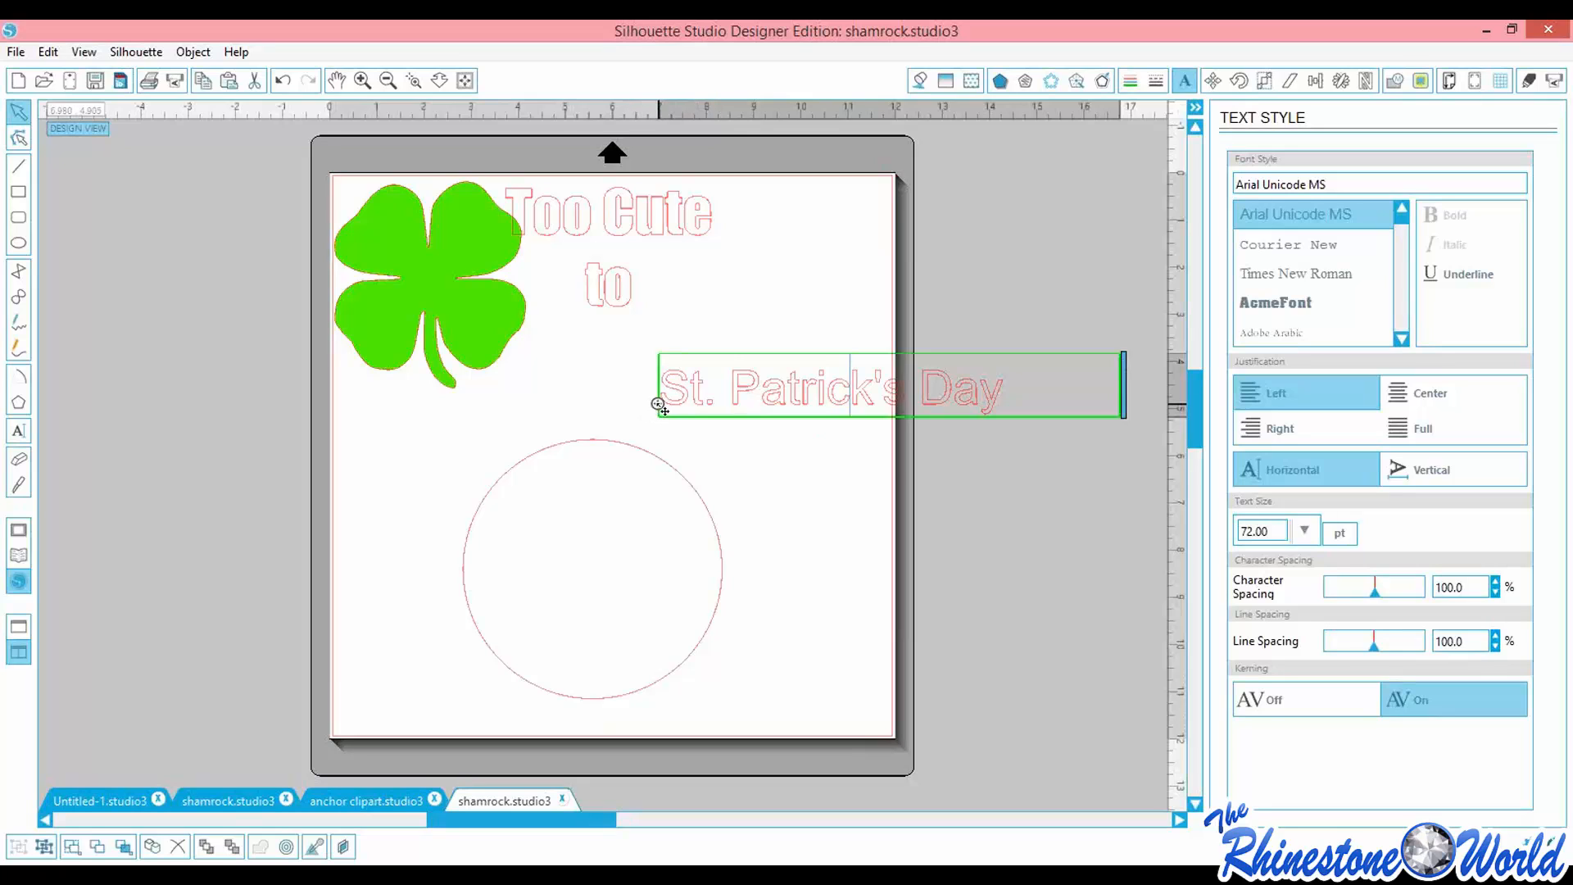
pyautogui.moveTo(658, 404); pyautogui.dragTo(448, 496)
pyautogui.moveTo(598, 445); pyautogui.dragTo(479, 525)
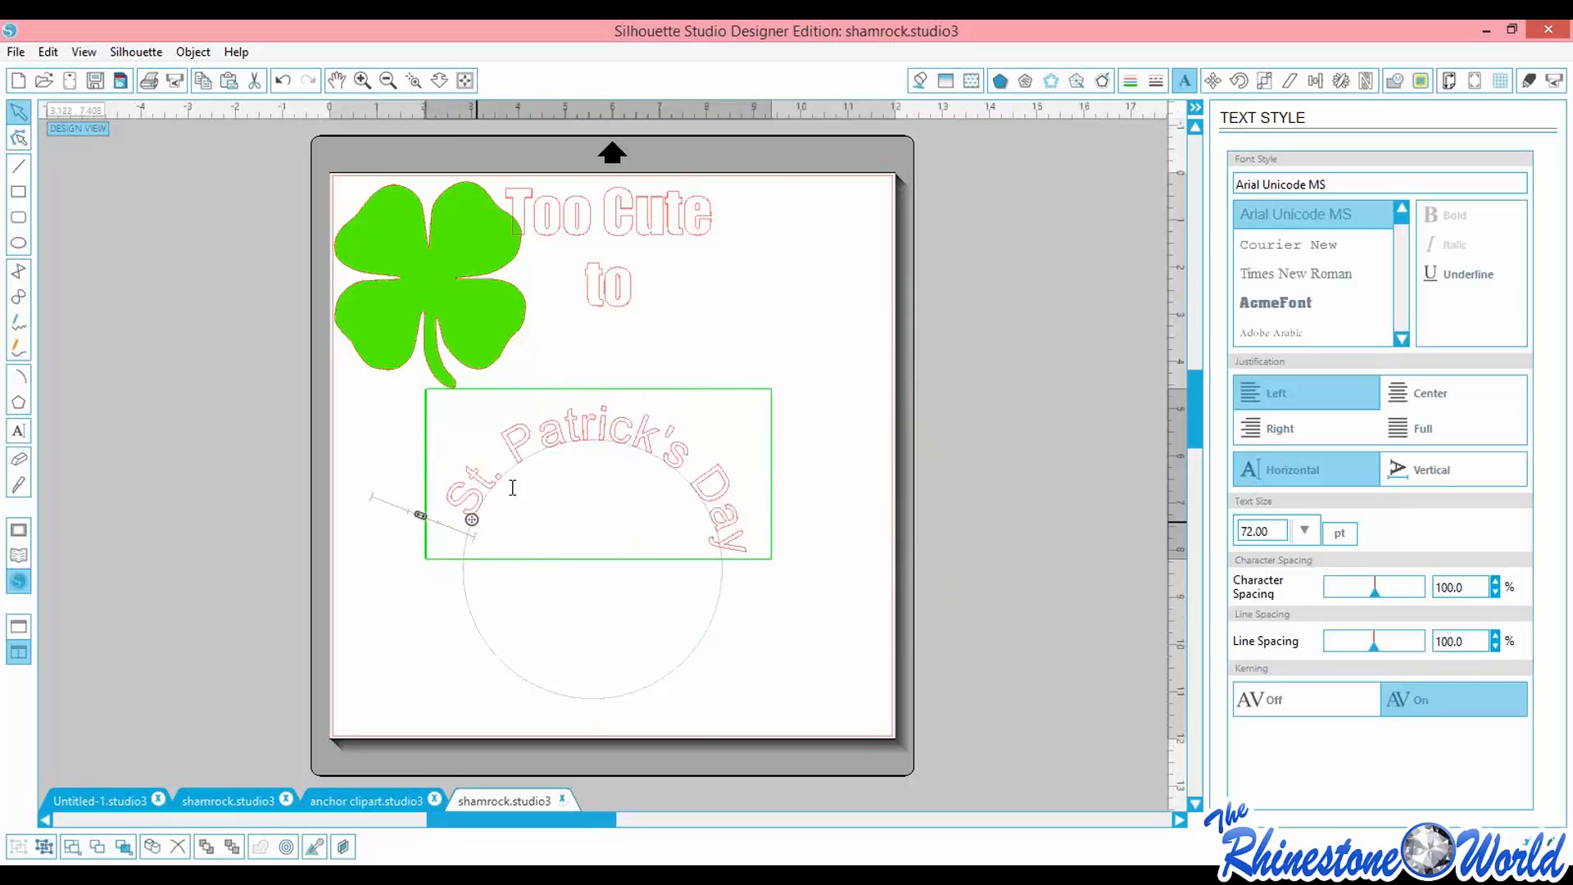
pyautogui.click(567, 435)
pyautogui.press('Escape')
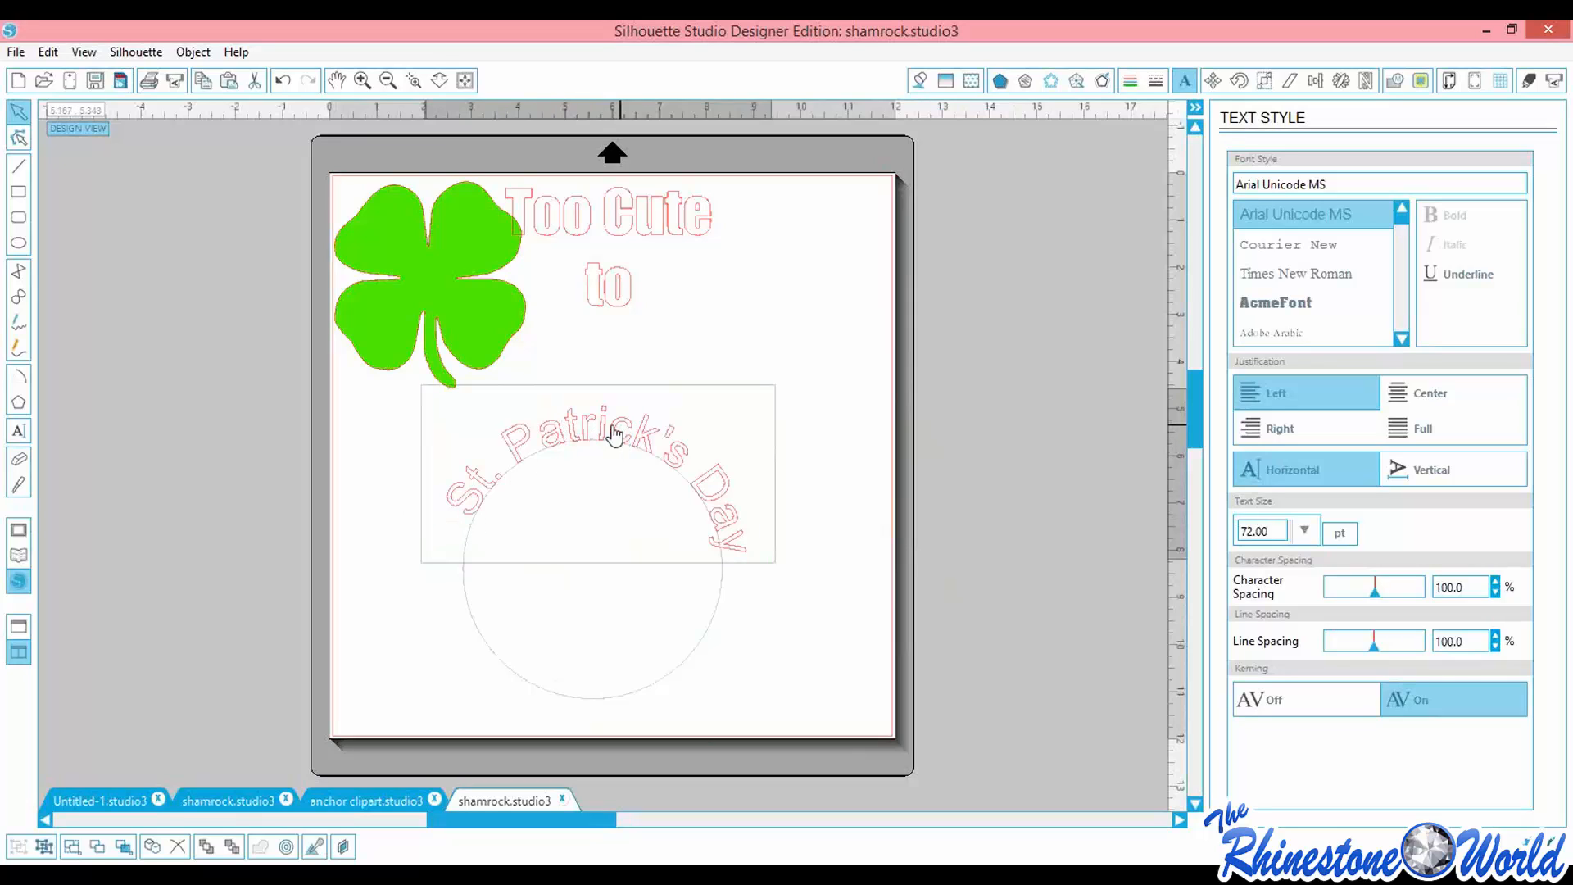
# Apply Make Compound Path to the curved "St. Patrick's Day" text
pyautogui.click(598, 434)
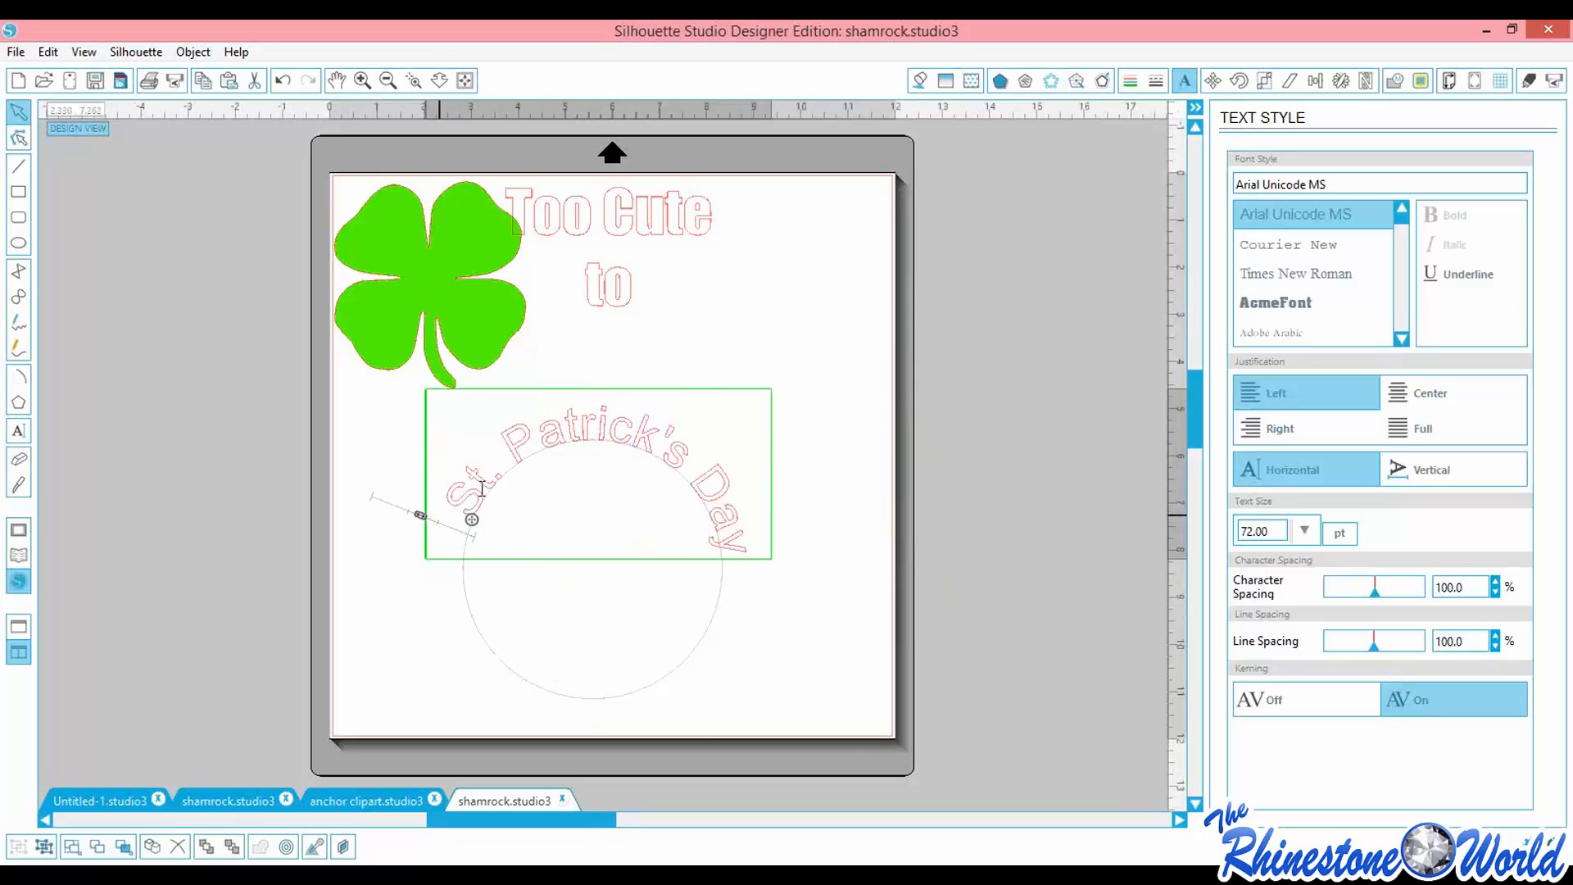
pyautogui.click(193, 52)
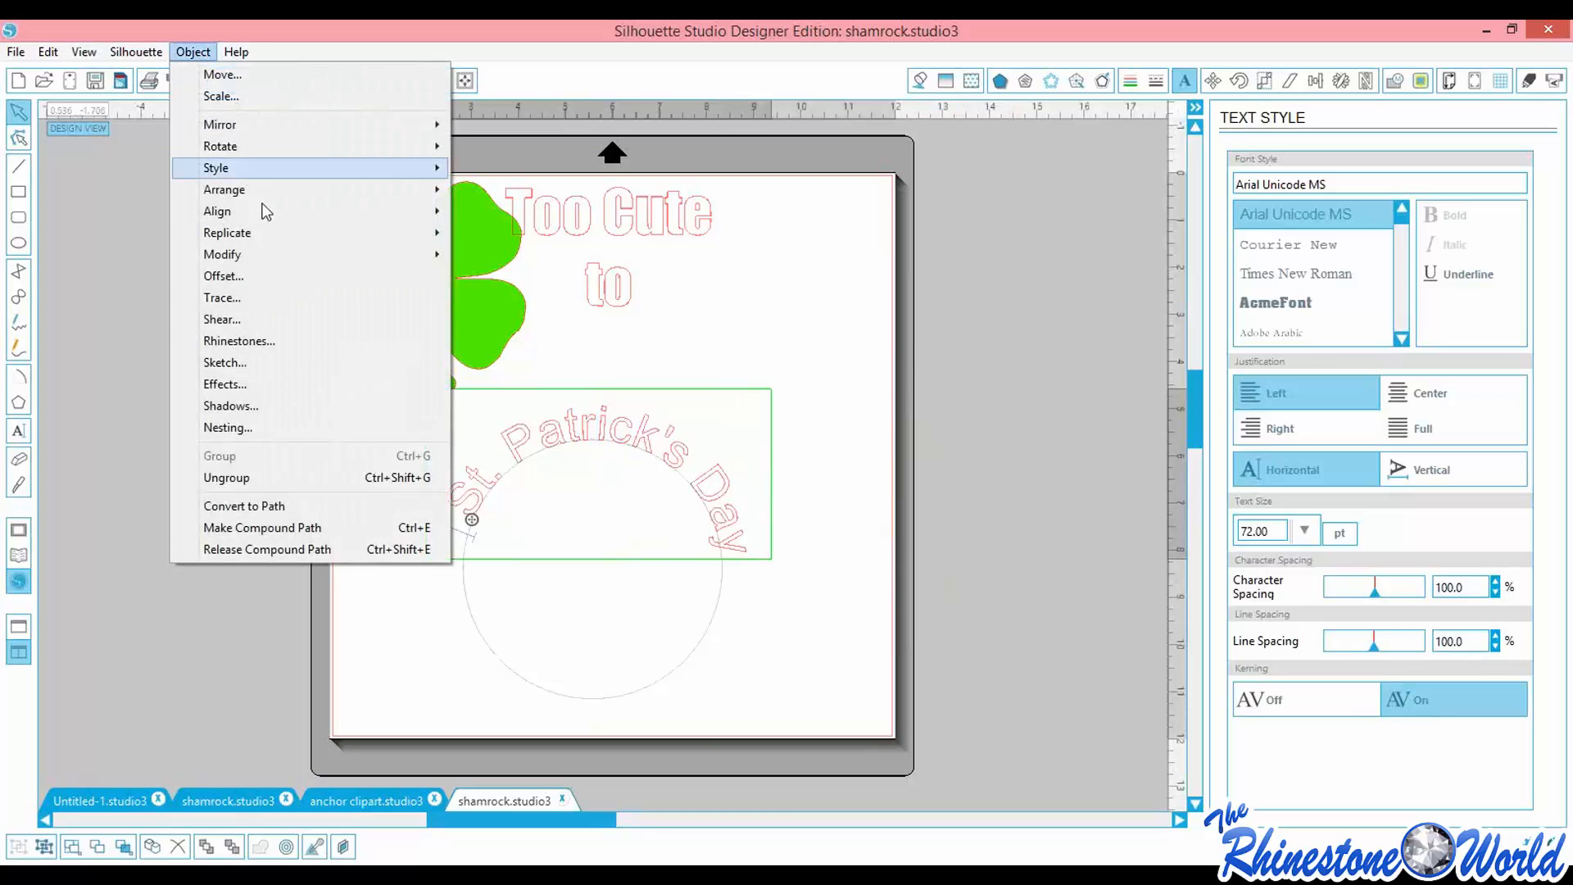
pyautogui.click(308, 527)
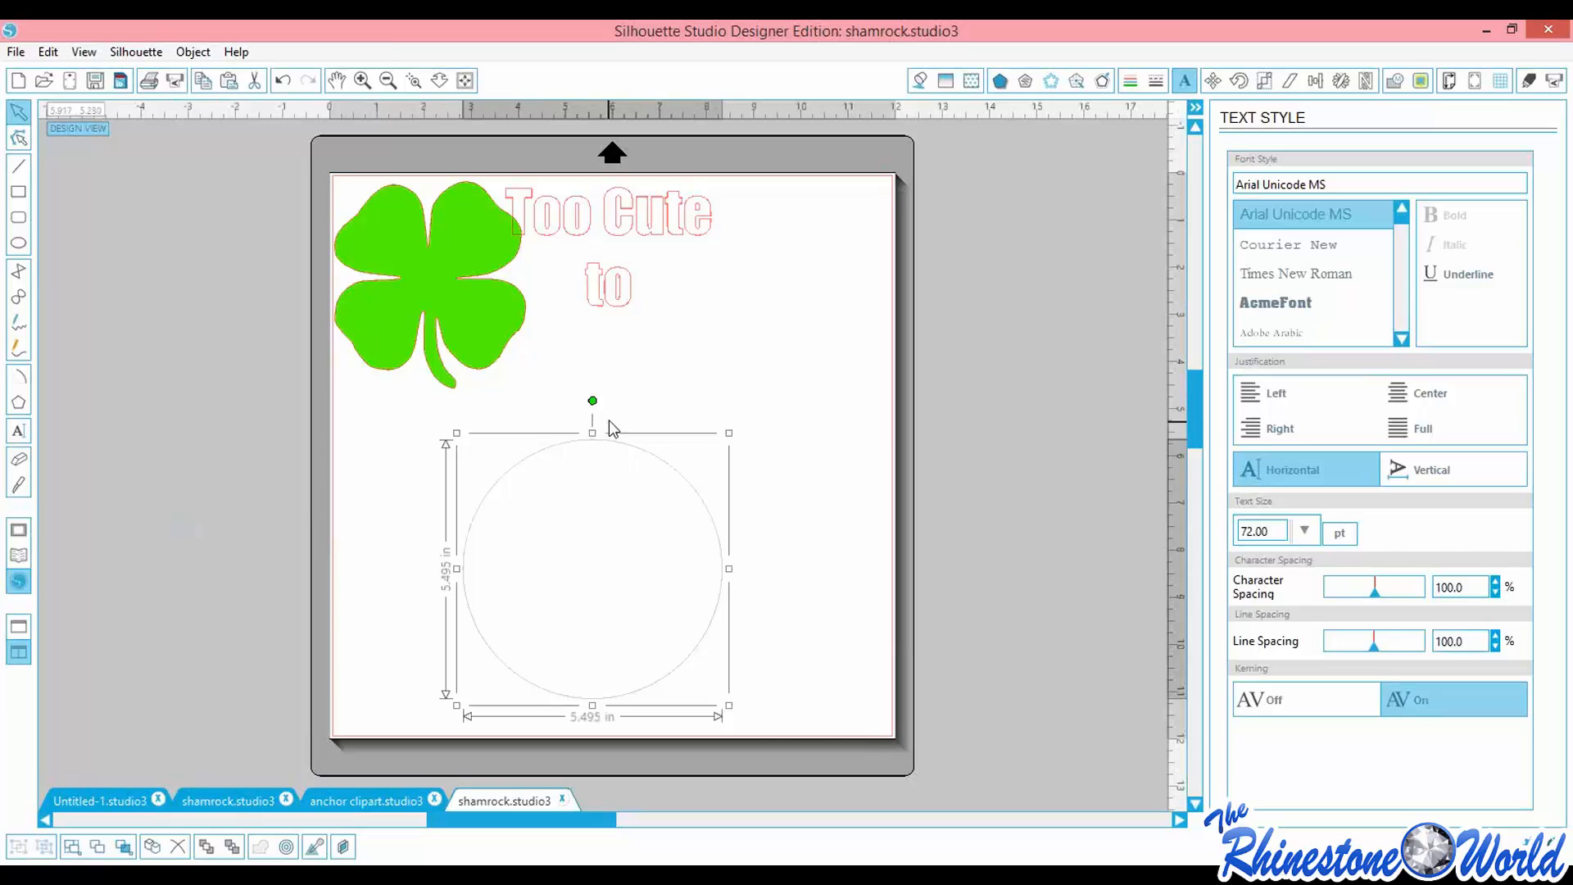
# Reselect all of the curved "St. Patrick's Day" text and convert it to a path
pyautogui.click(613, 411)
pyautogui.doubleClick(595, 443)
pyautogui.click(595, 441)
pyautogui.click(596, 443)
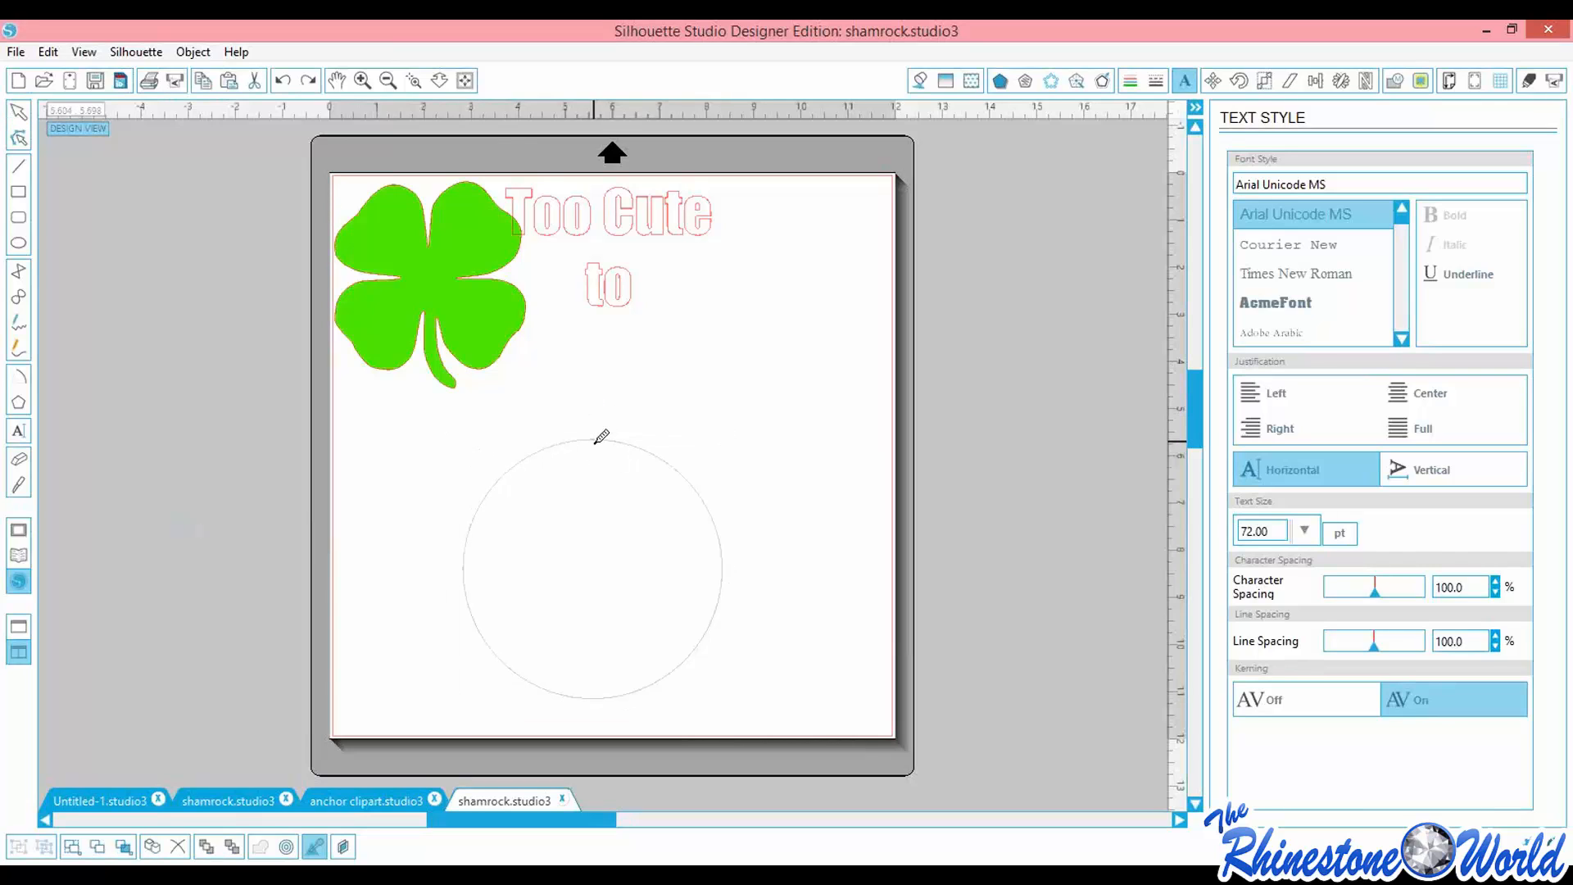
pyautogui.press('Escape')
pyautogui.doubleClick(583, 434)
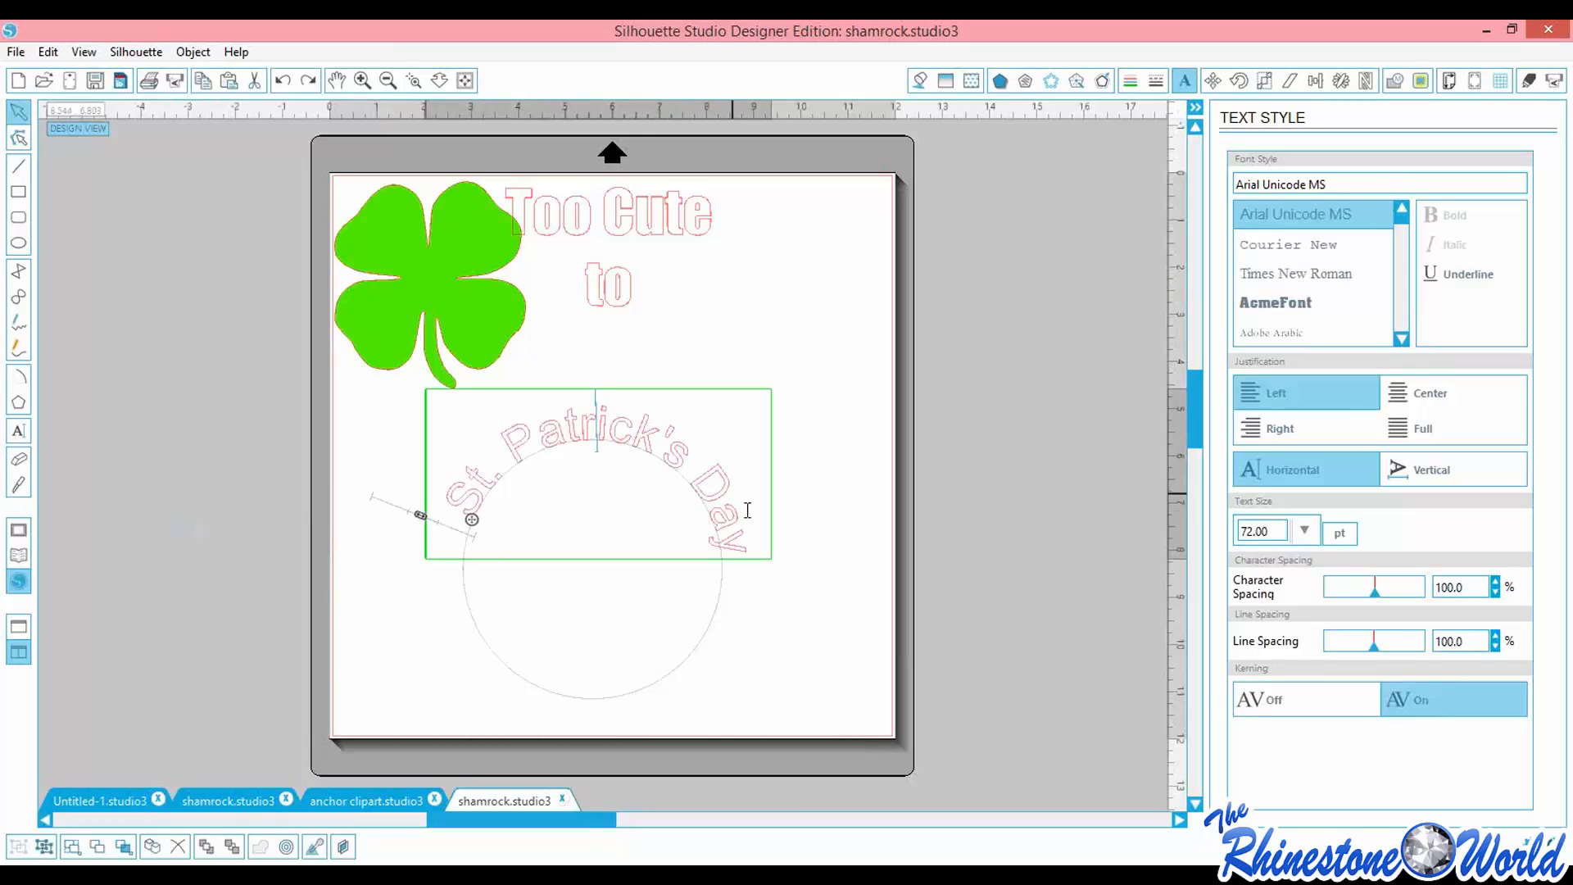
pyautogui.moveTo(738, 547); pyautogui.dragTo(456, 512)
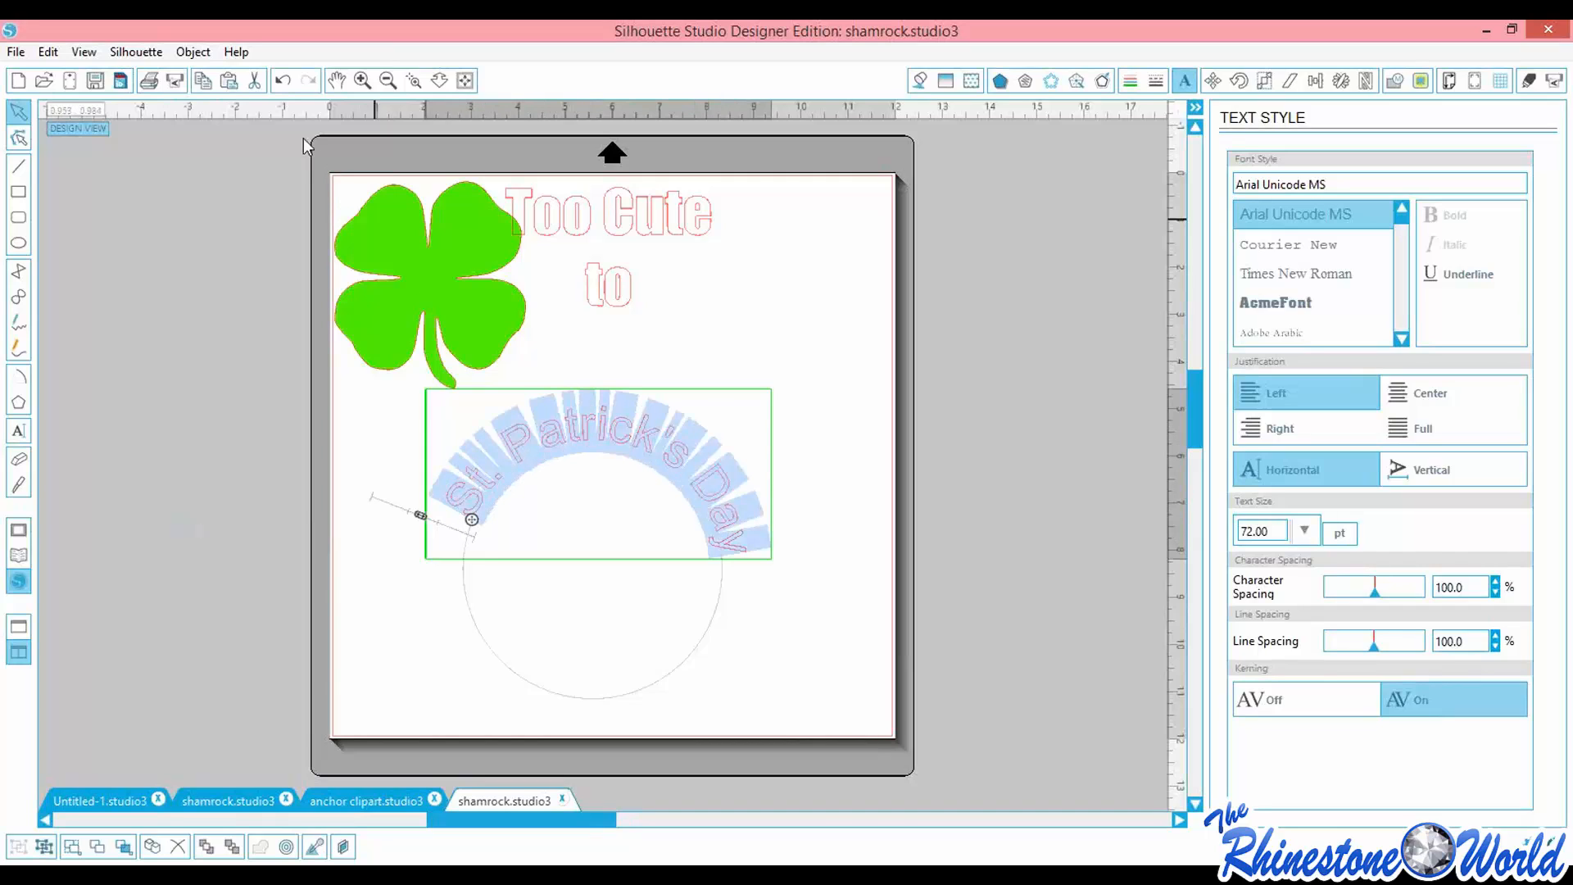
pyautogui.click(193, 51)
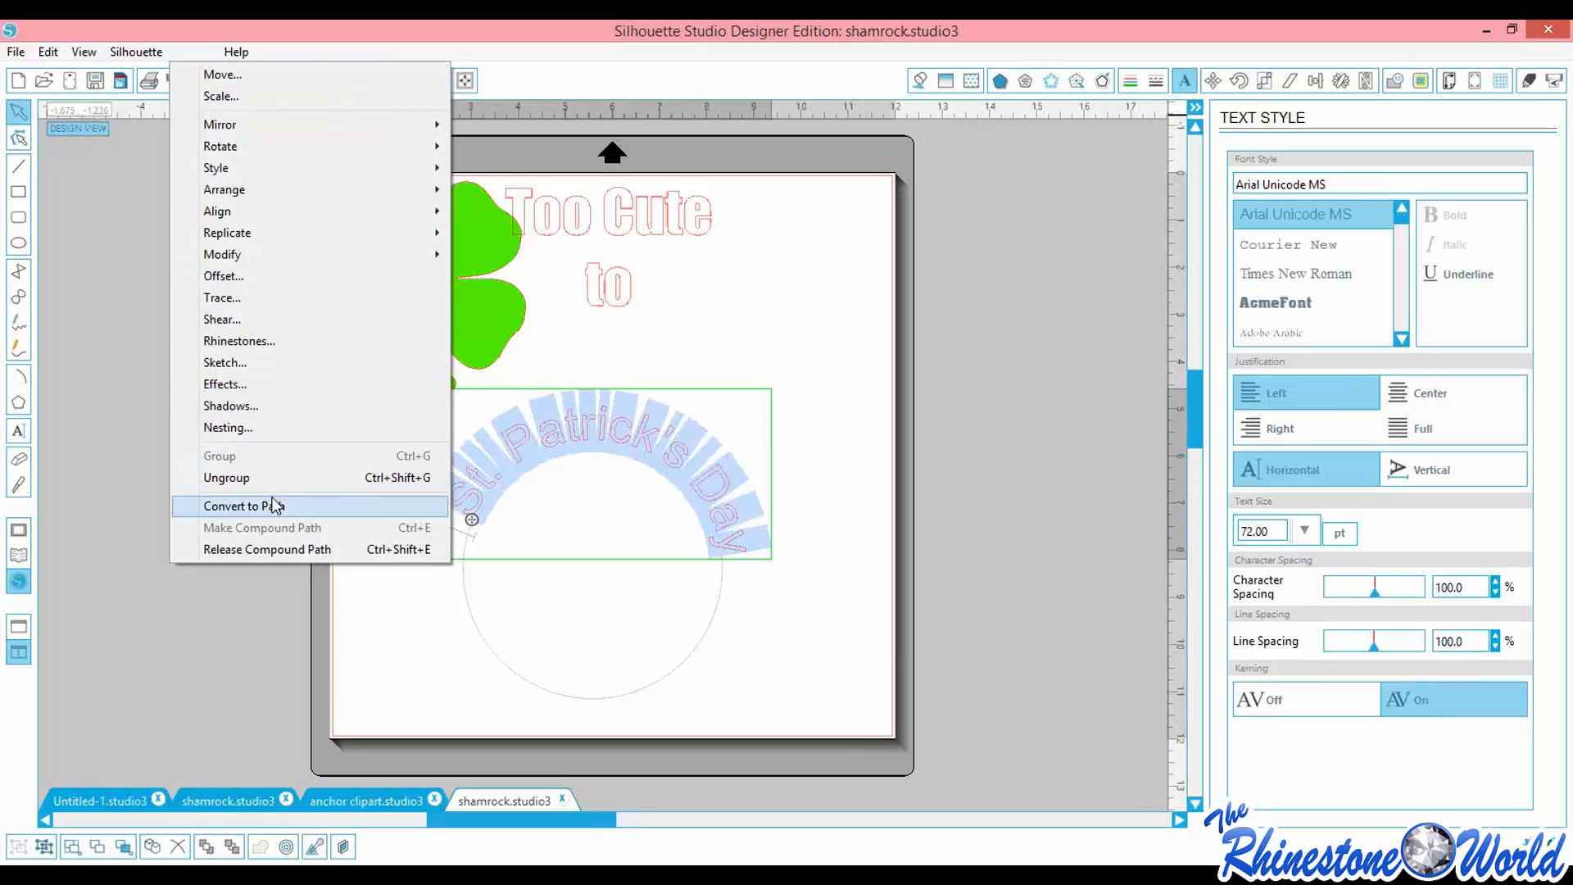
pyautogui.click(275, 506)
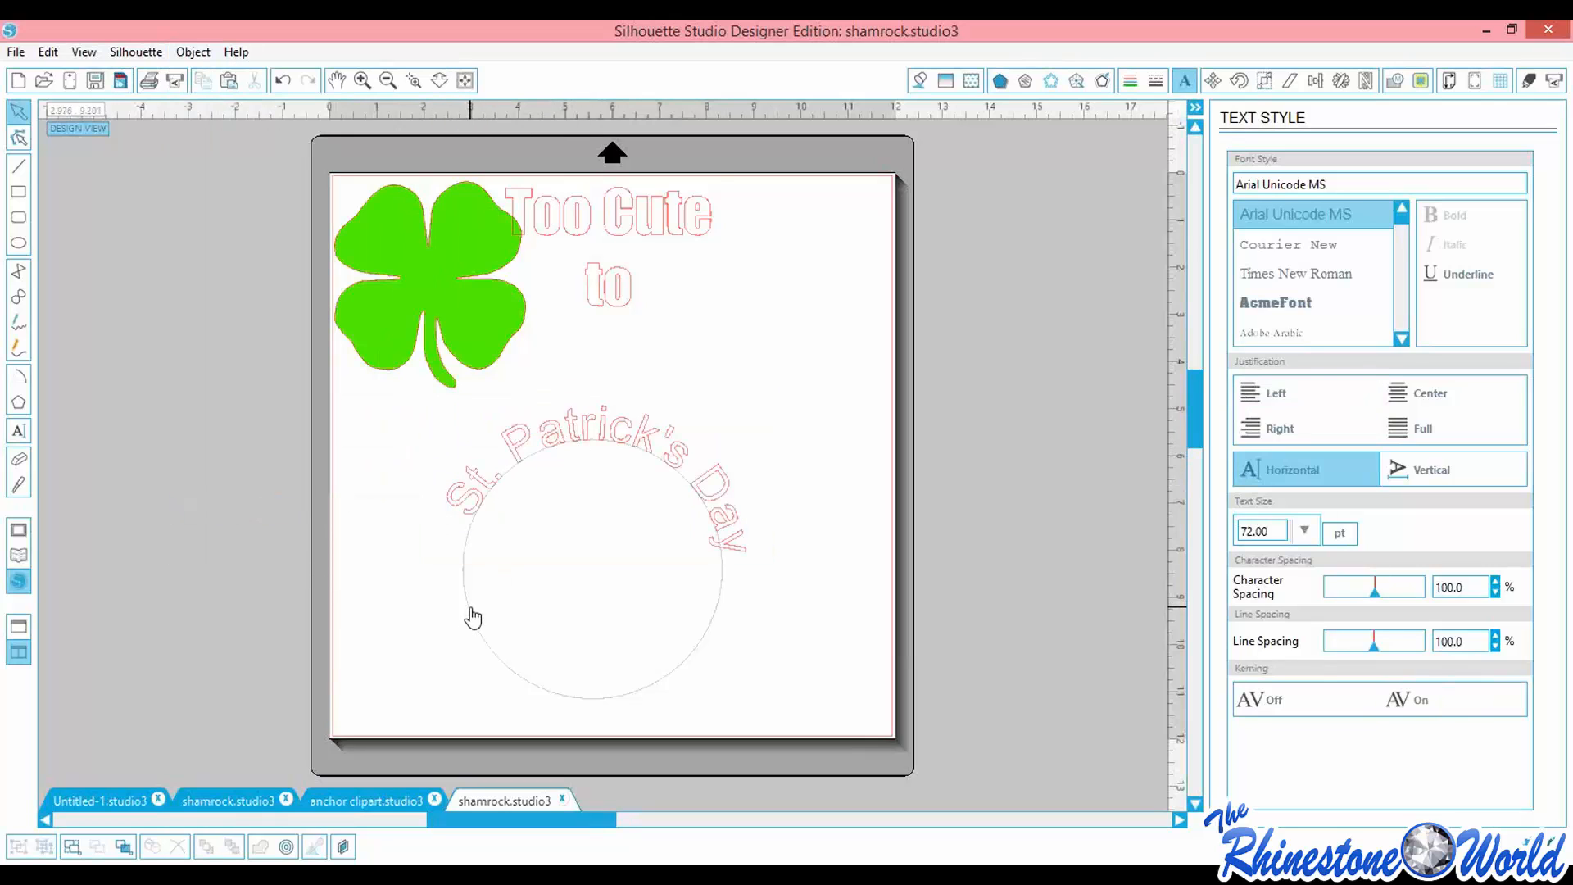
# Move the circle away from the curved "St. Patrick's Day" text, enlarge the text to about 8.5 in wide and reposition it lower on the page
pyautogui.moveTo(473, 617); pyautogui.dragTo(139, 496)
pyautogui.click(140, 496)
pyautogui.moveTo(598, 449); pyautogui.dragTo(620, 413)
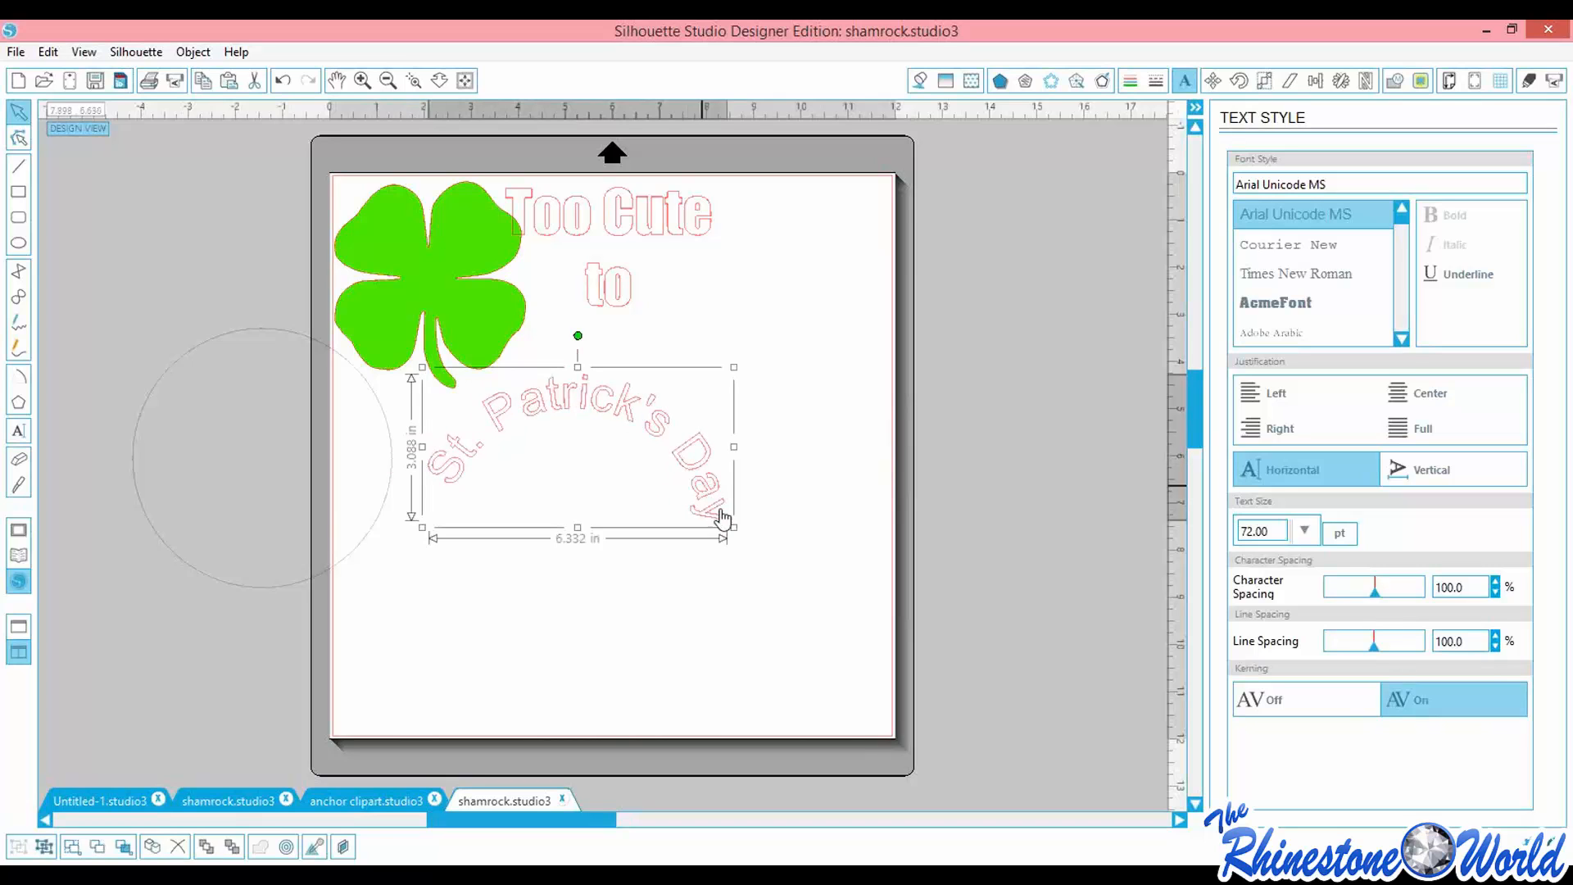
pyautogui.moveTo(768, 567); pyautogui.dragTo(803, 634)
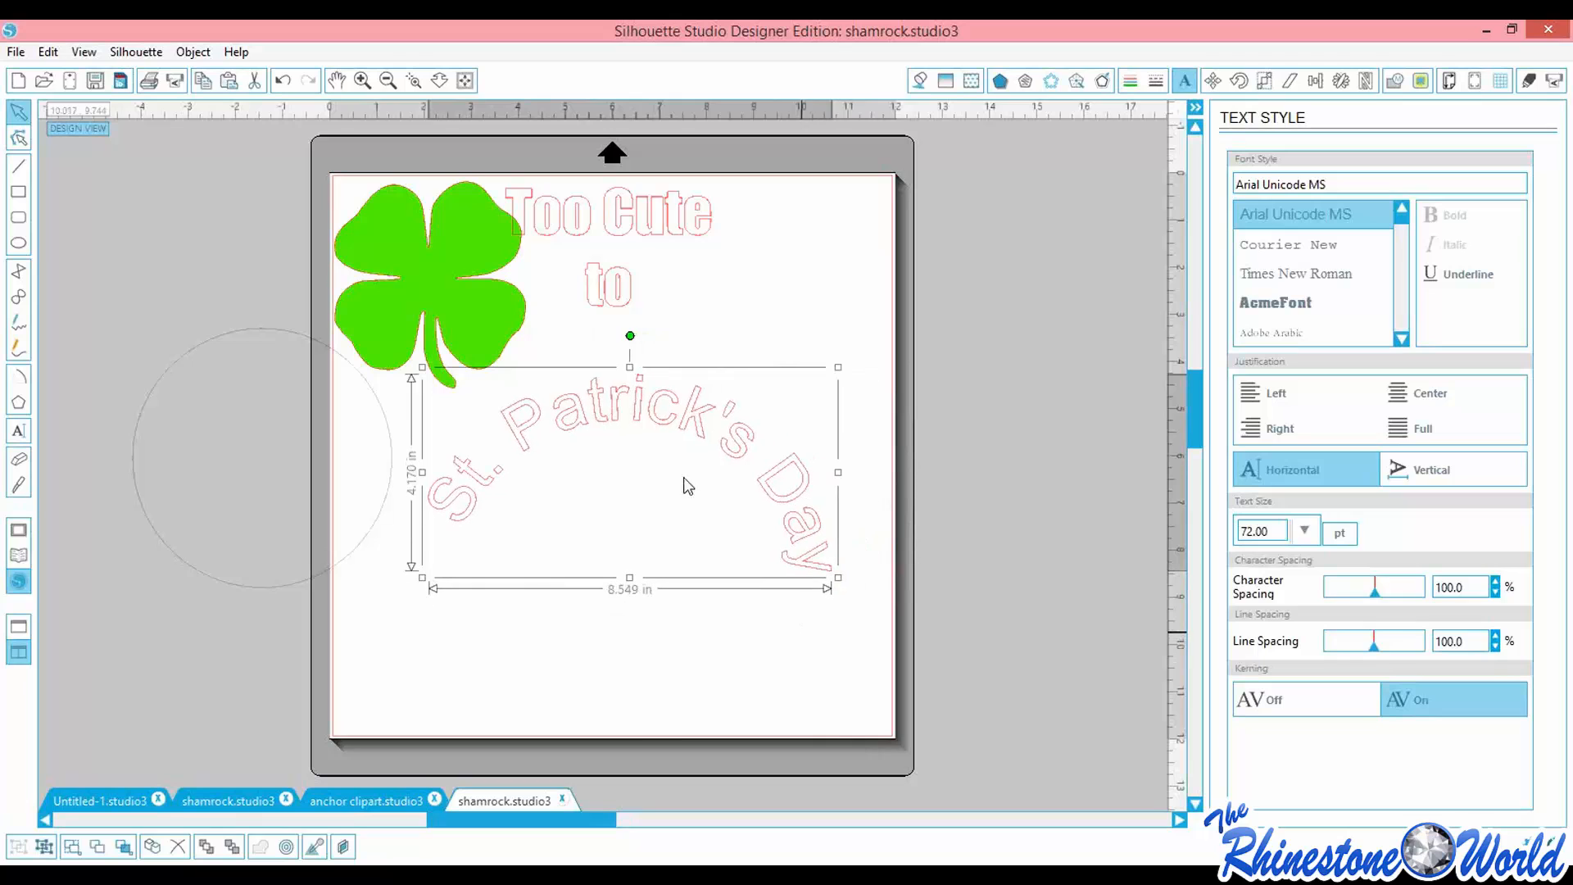
pyautogui.moveTo(635, 410); pyautogui.dragTo(614, 475)
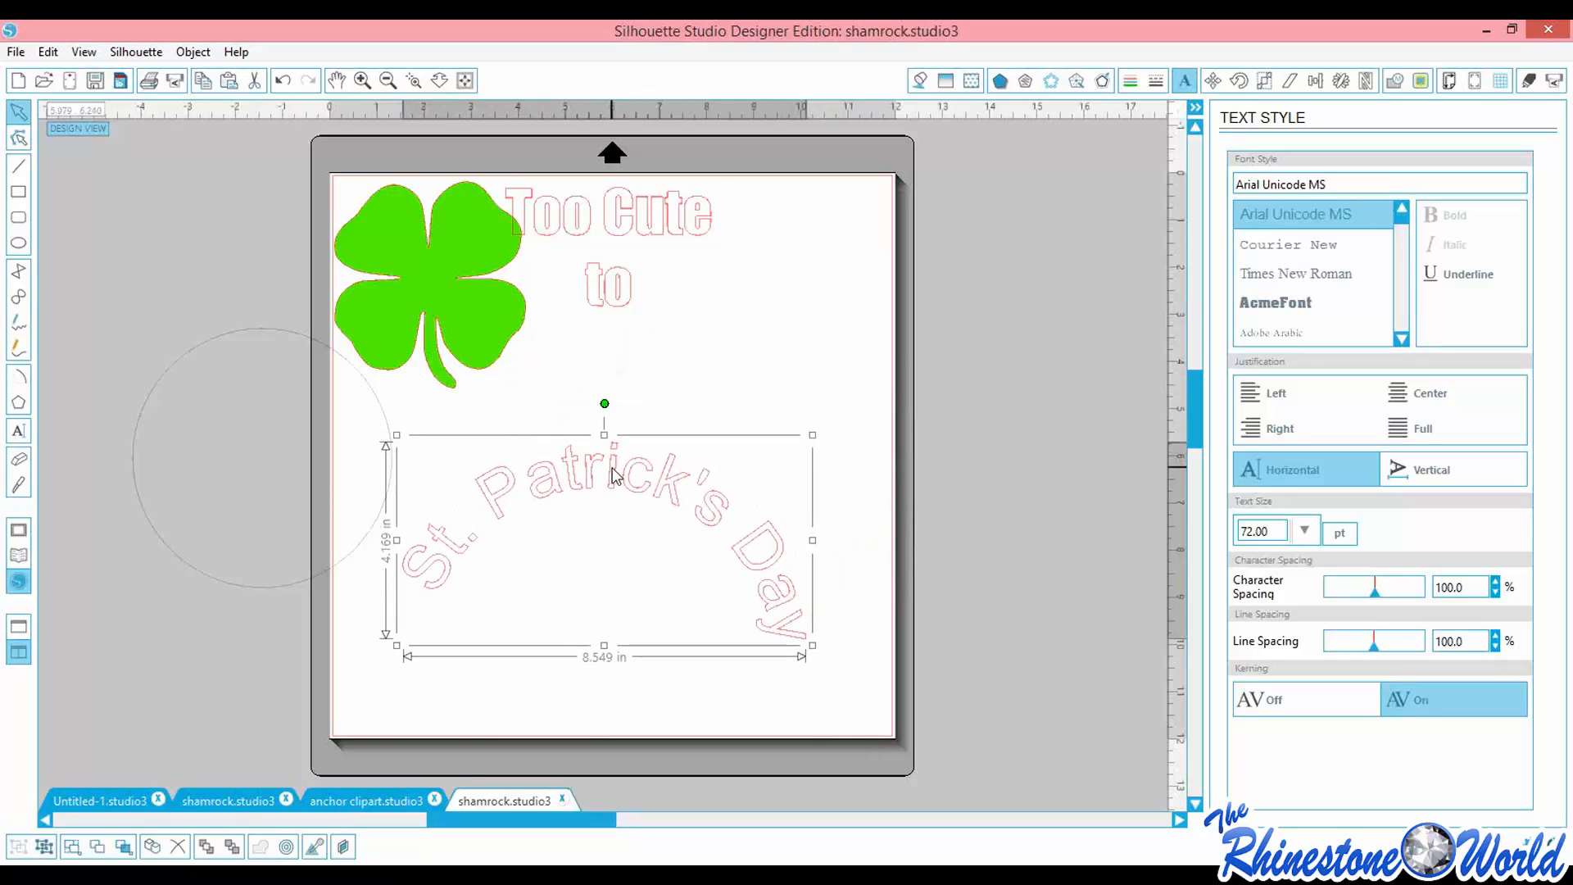
# Delete the curved "St. Patrick's Day" text and the circle
pyautogui.press('Delete')
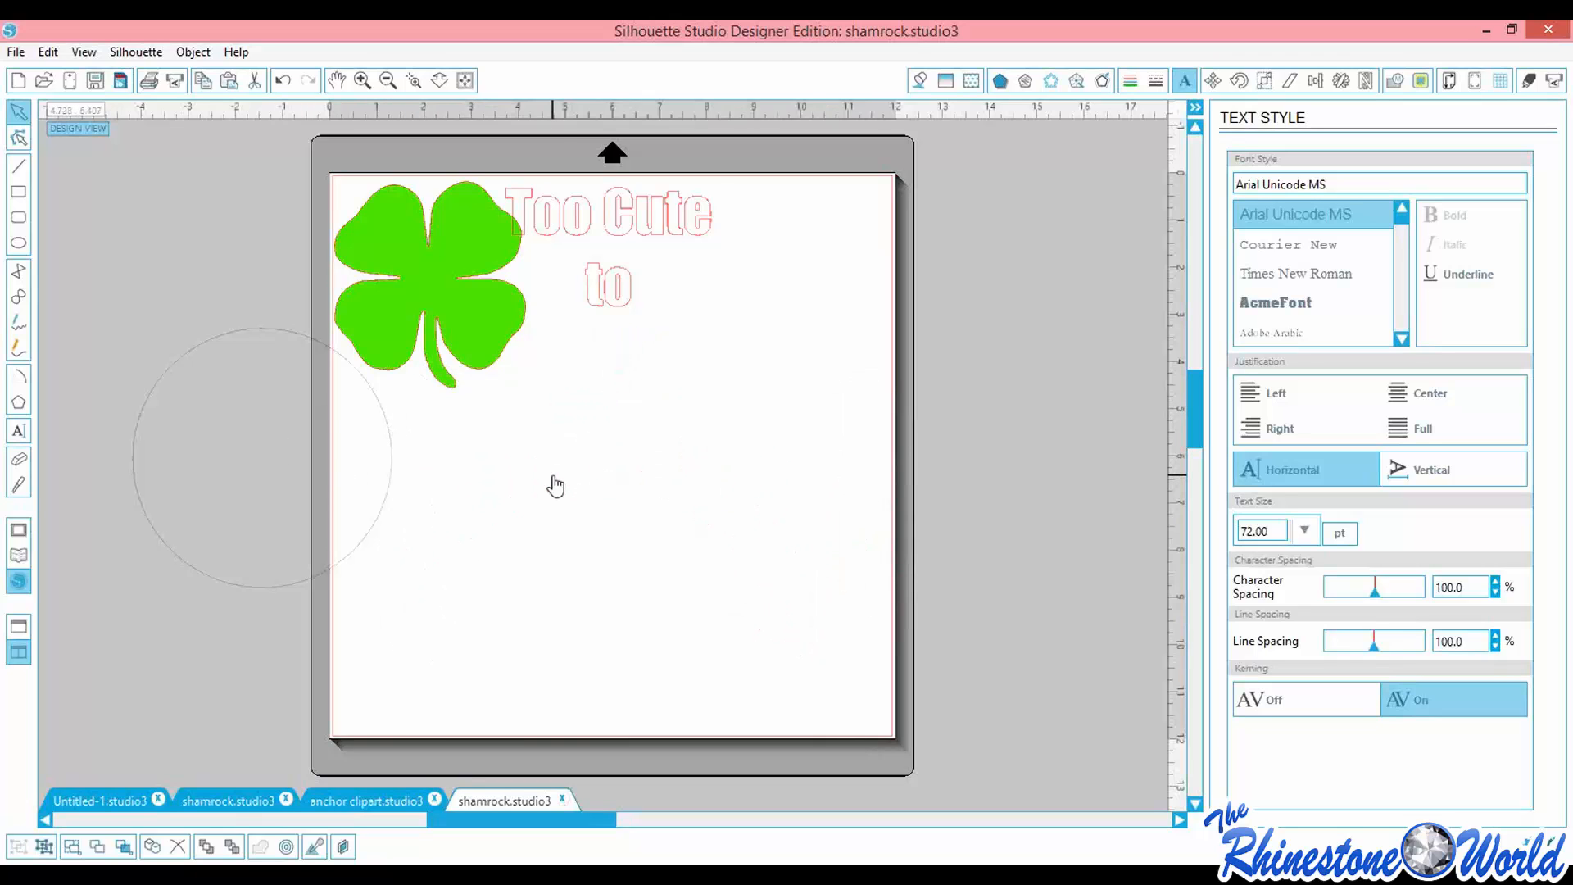
pyautogui.click(293, 344)
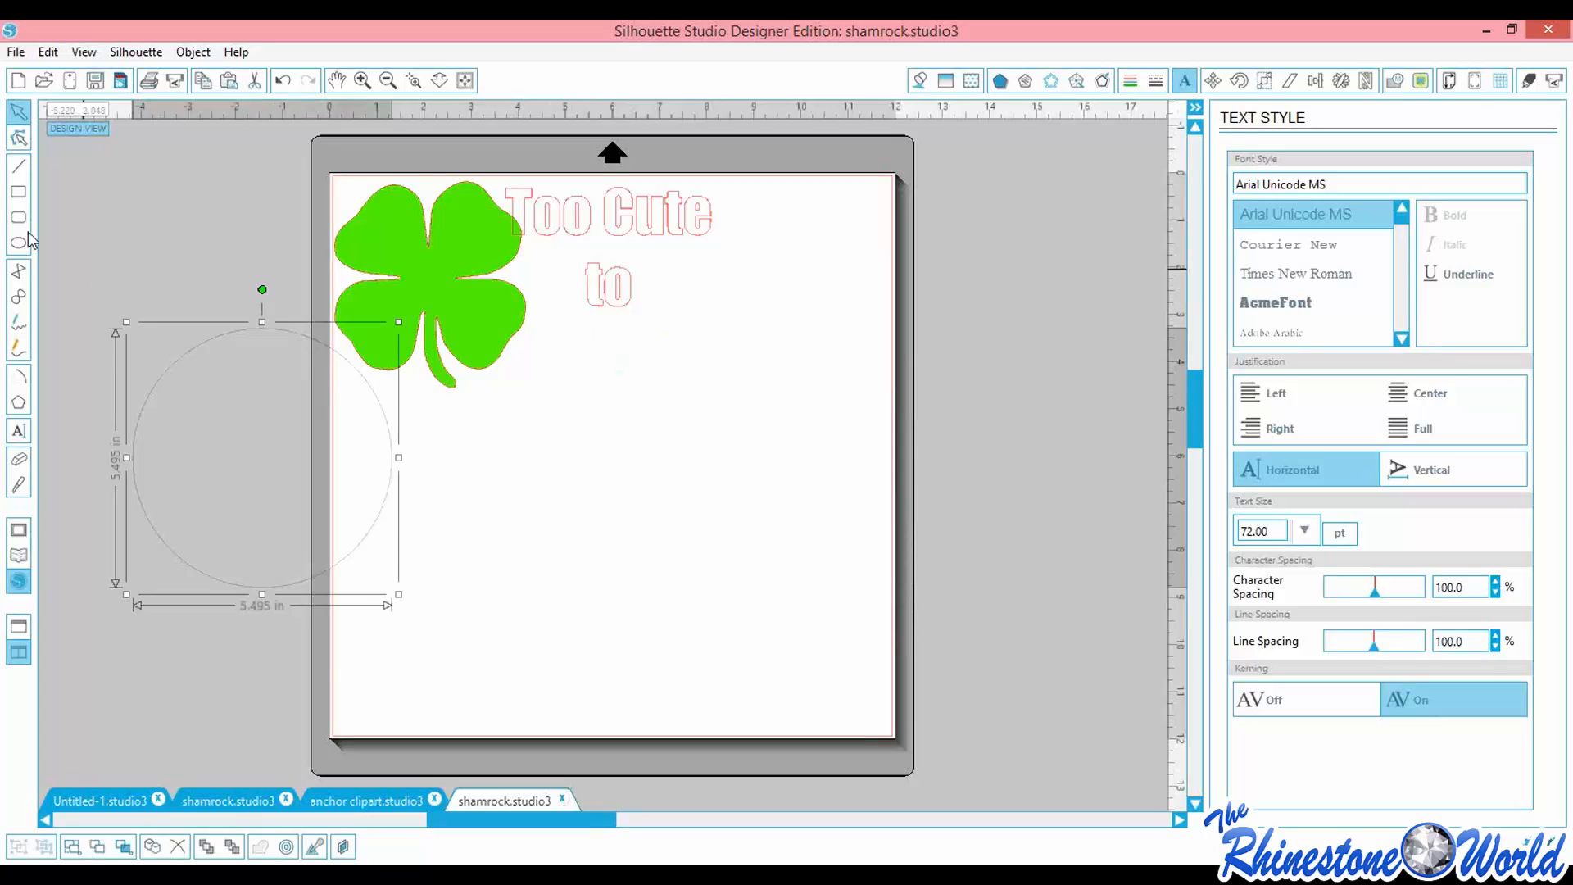
pyautogui.press('Delete')
# Draw a wide ellipse on the lower half of the page and add a 72 pt text object with a person's name above it
pyautogui.moveTo(403, 494); pyautogui.dragTo(776, 657)
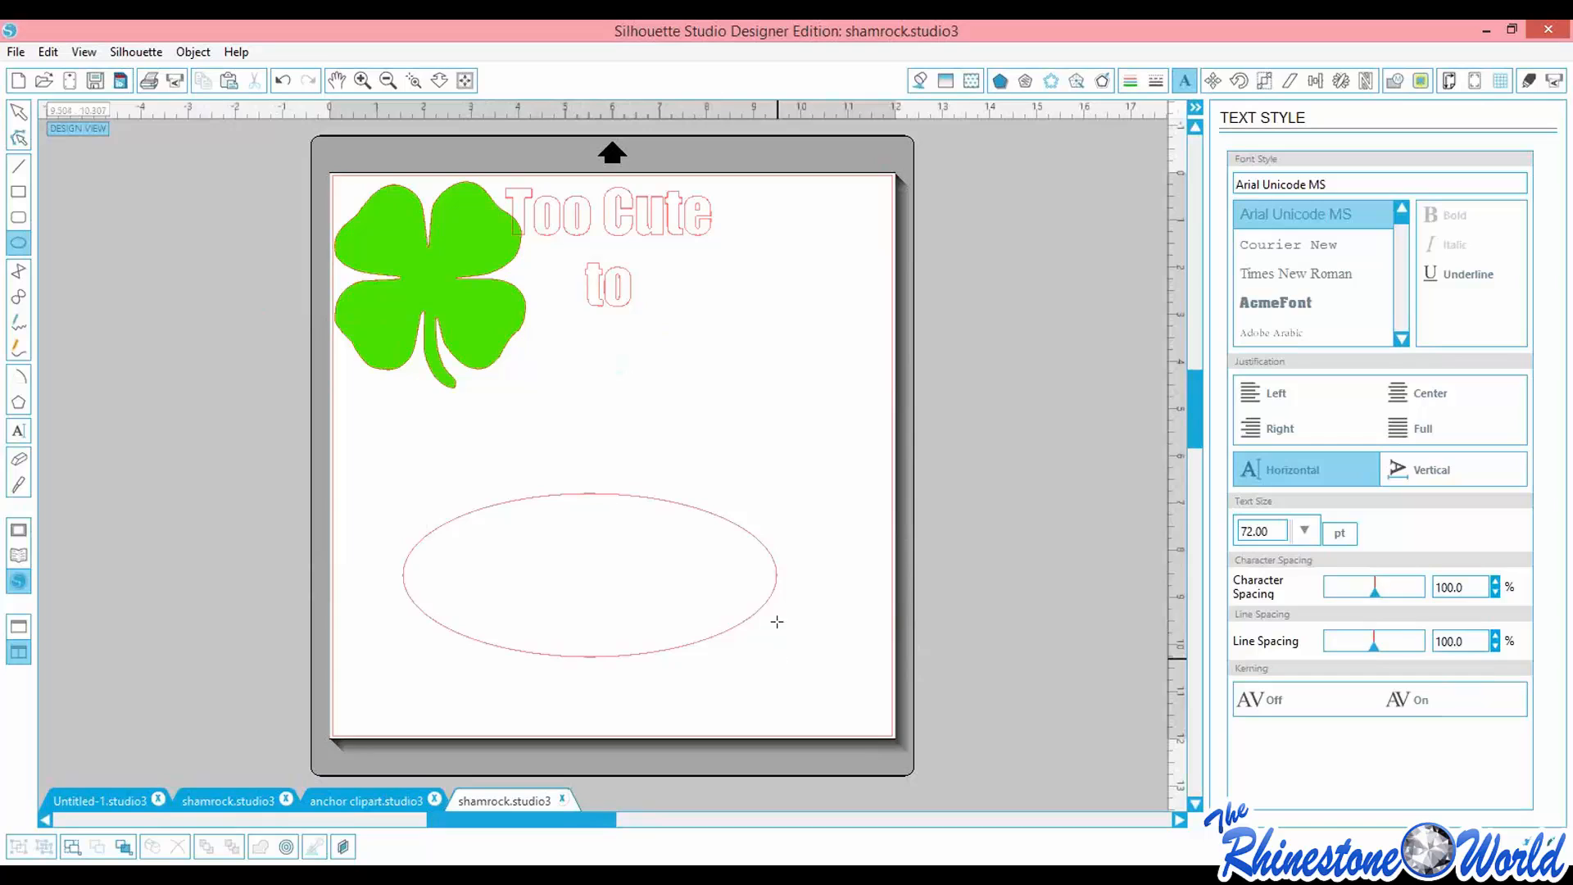
pyautogui.click(19, 431)
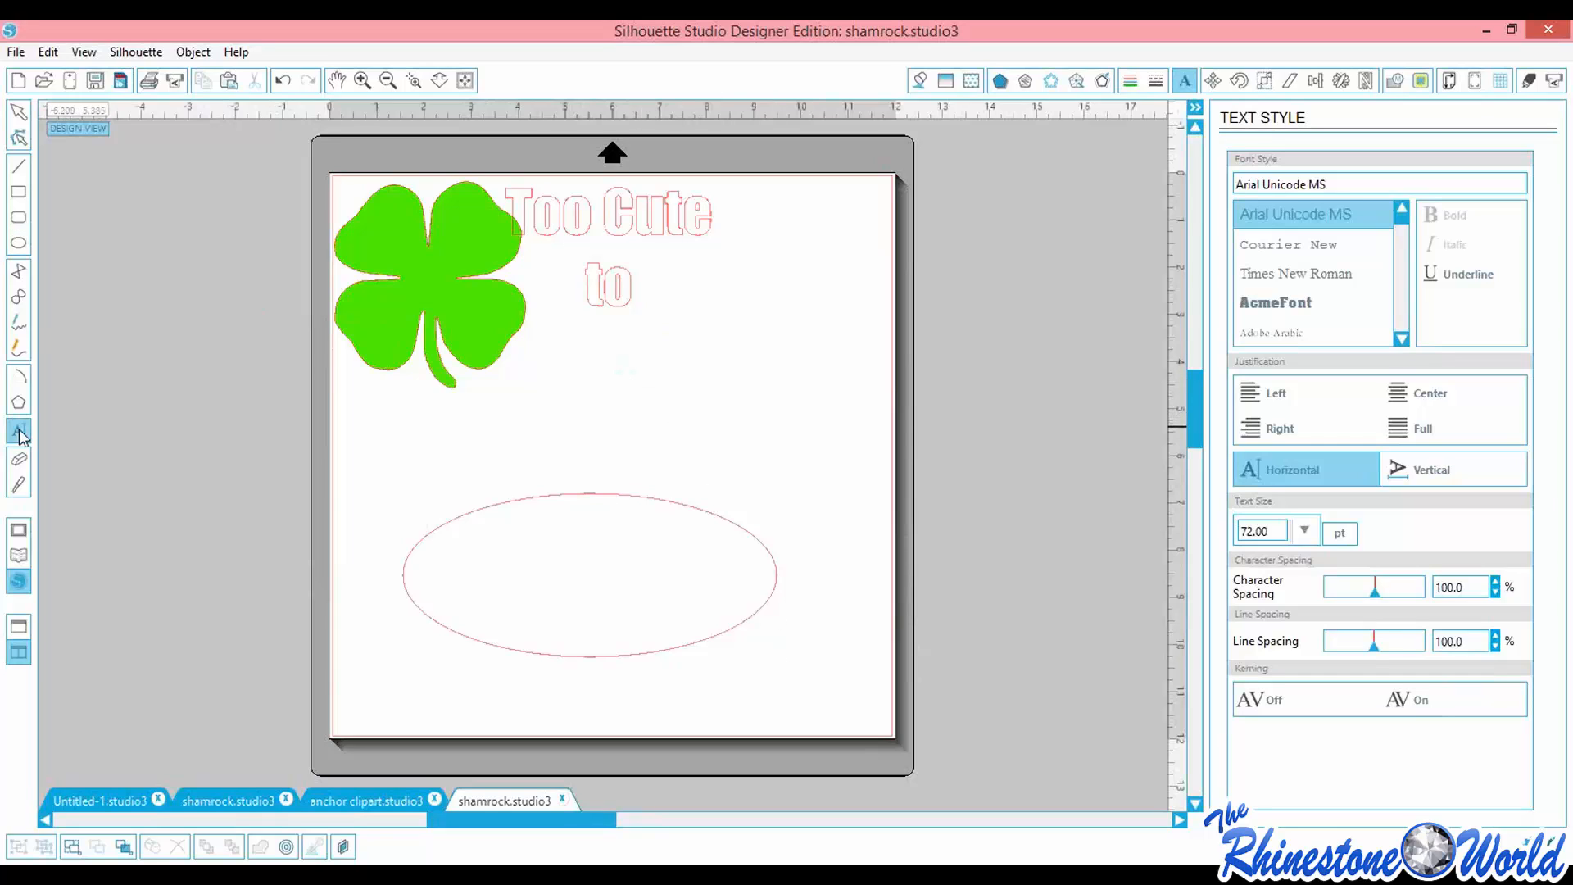
pyautogui.click(712, 389)
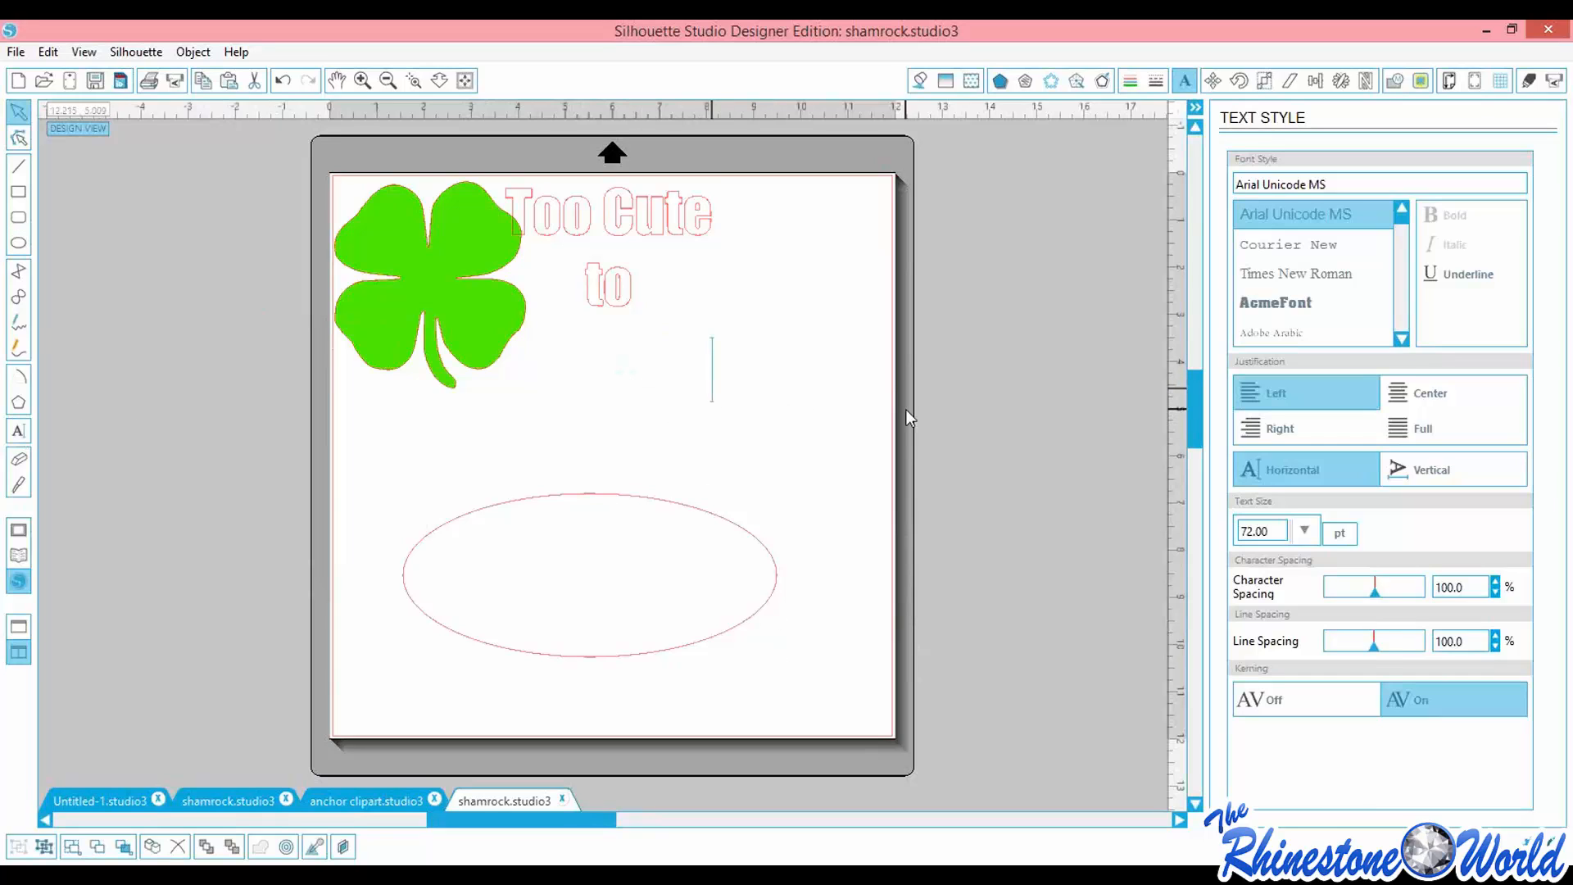
pyautogui.write('Lisa Rh')
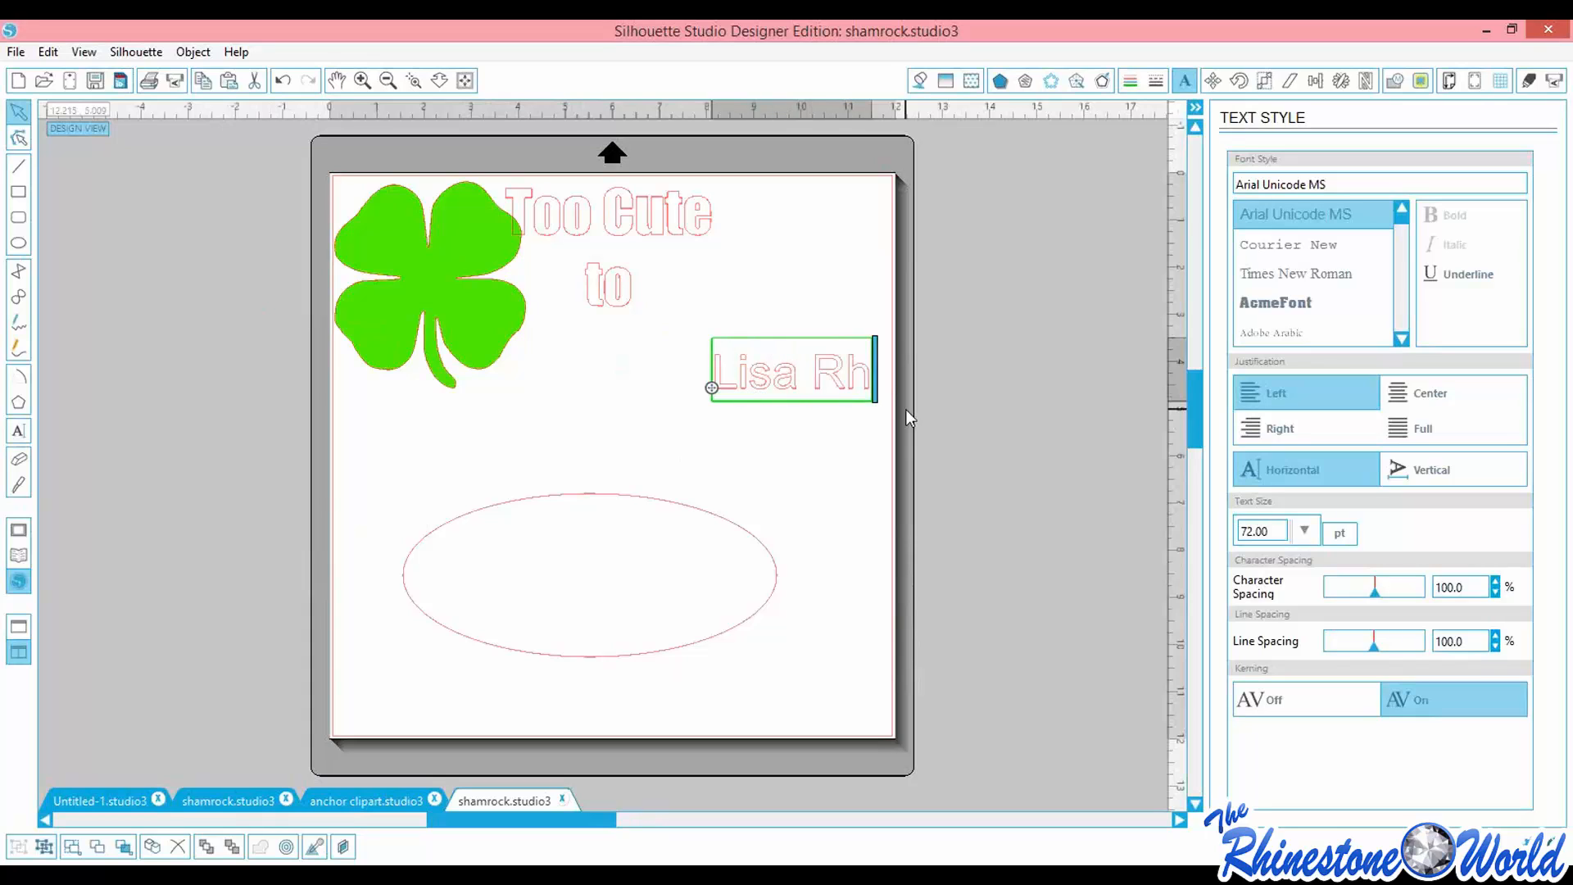
pyautogui.write('inestone')
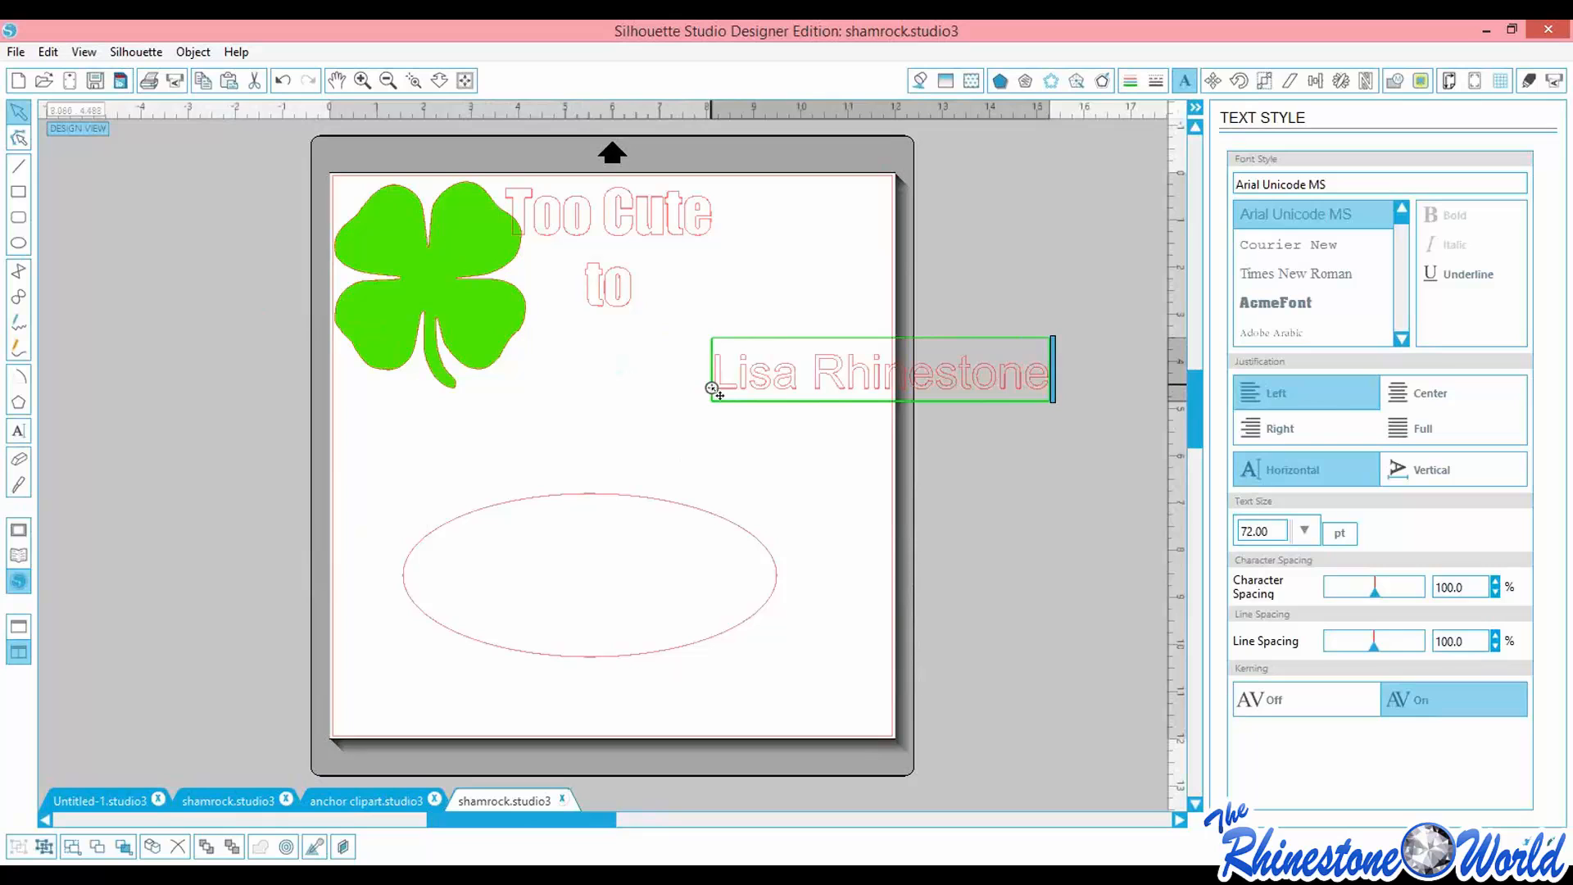
# Wrap the name text along the outside of the ellipse's upper arc and convert it to a path
pyautogui.moveTo(712, 388); pyautogui.dragTo(392, 483)
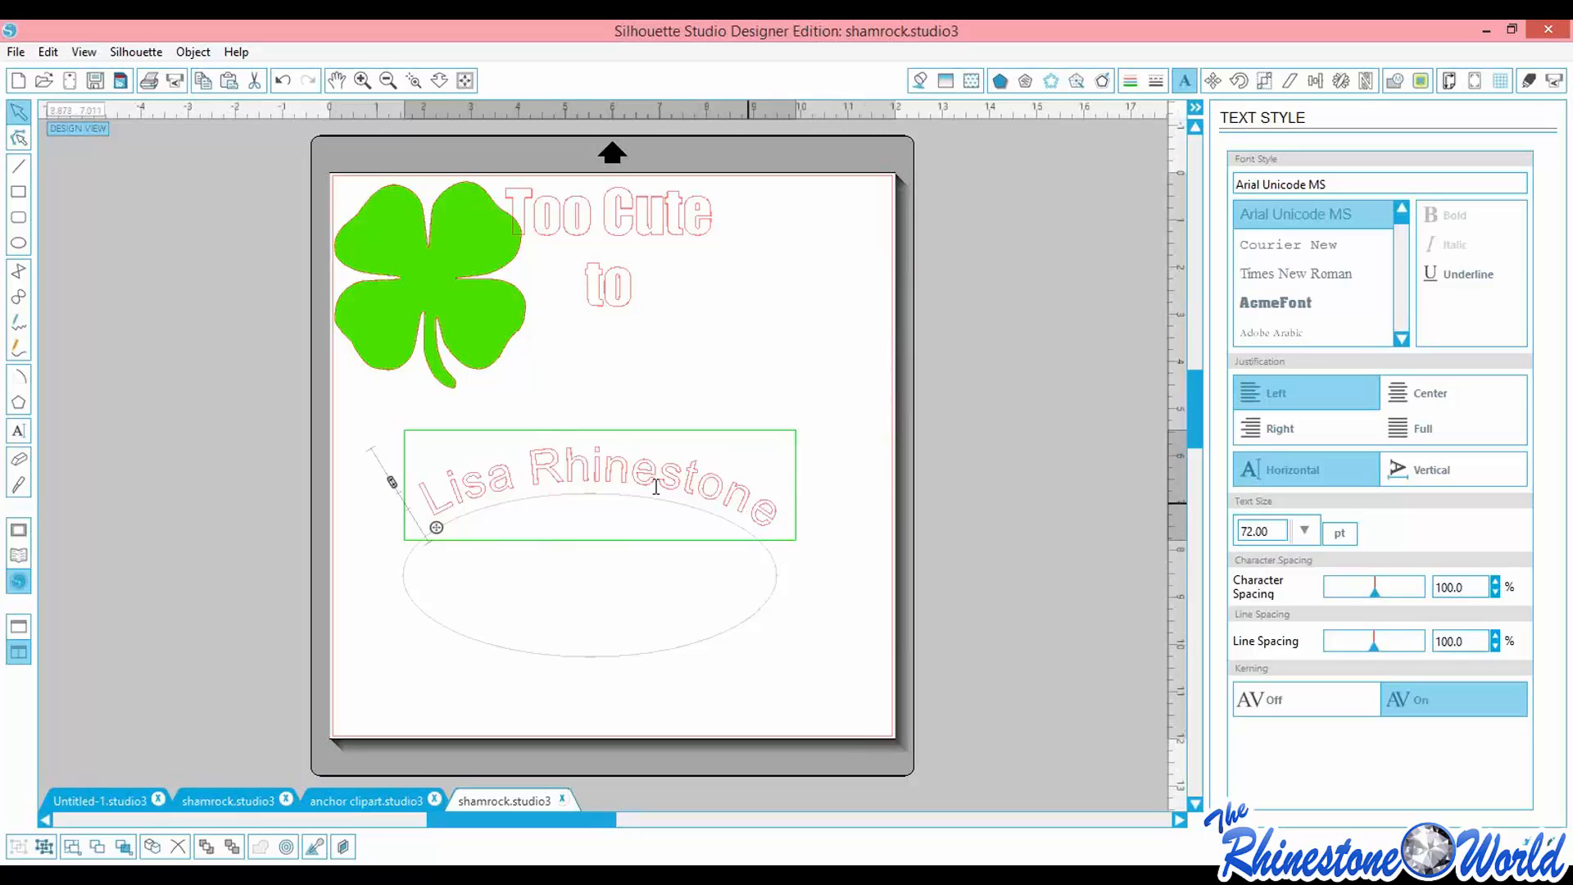
pyautogui.click(194, 52)
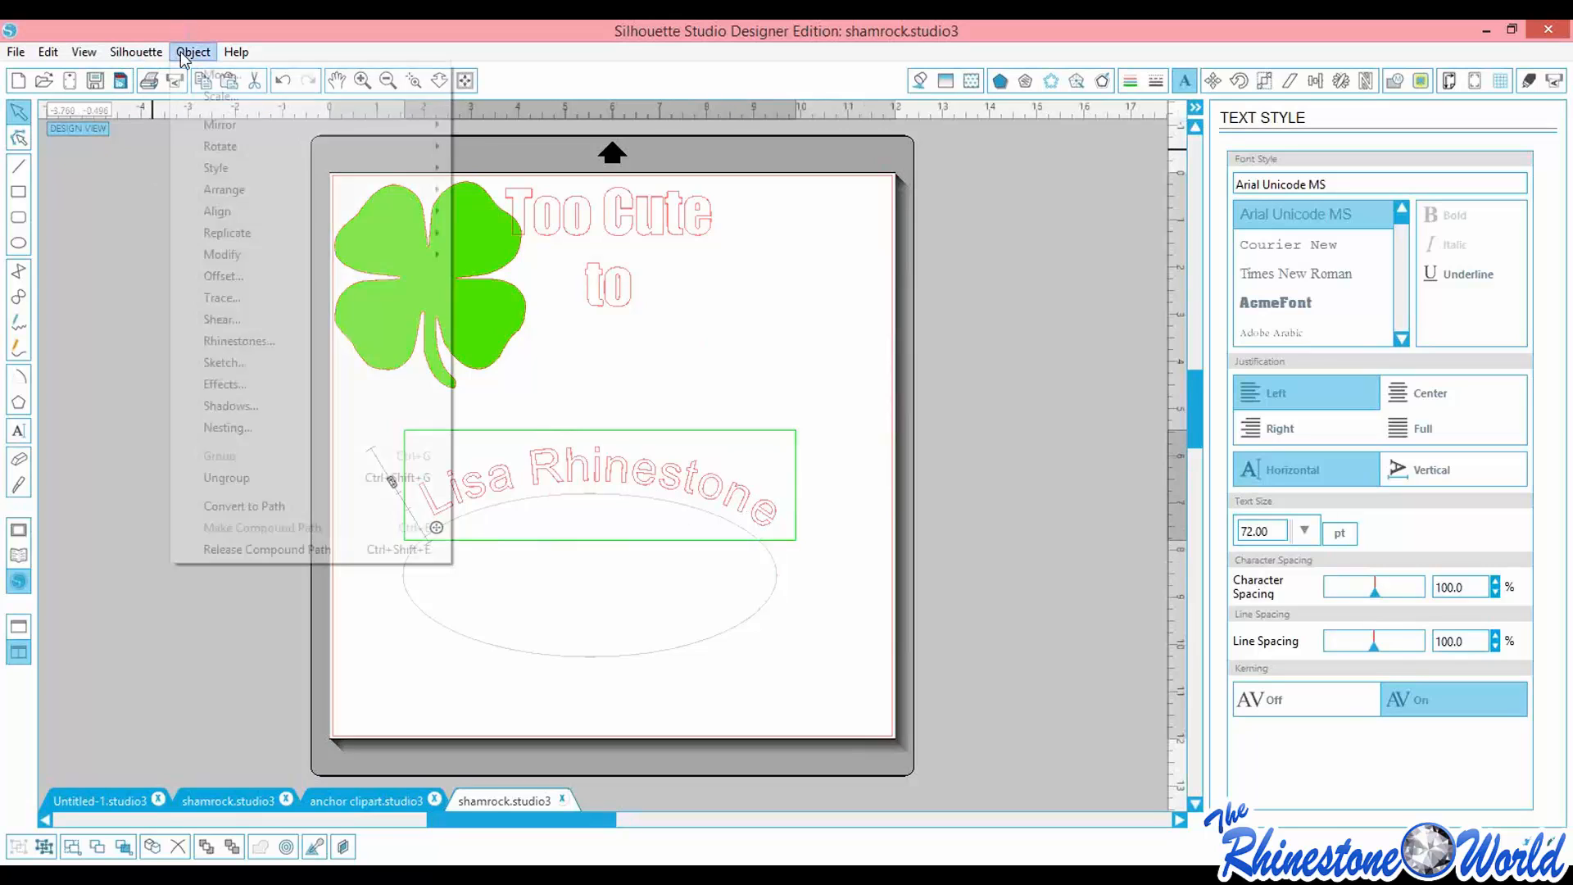
pyautogui.click(295, 501)
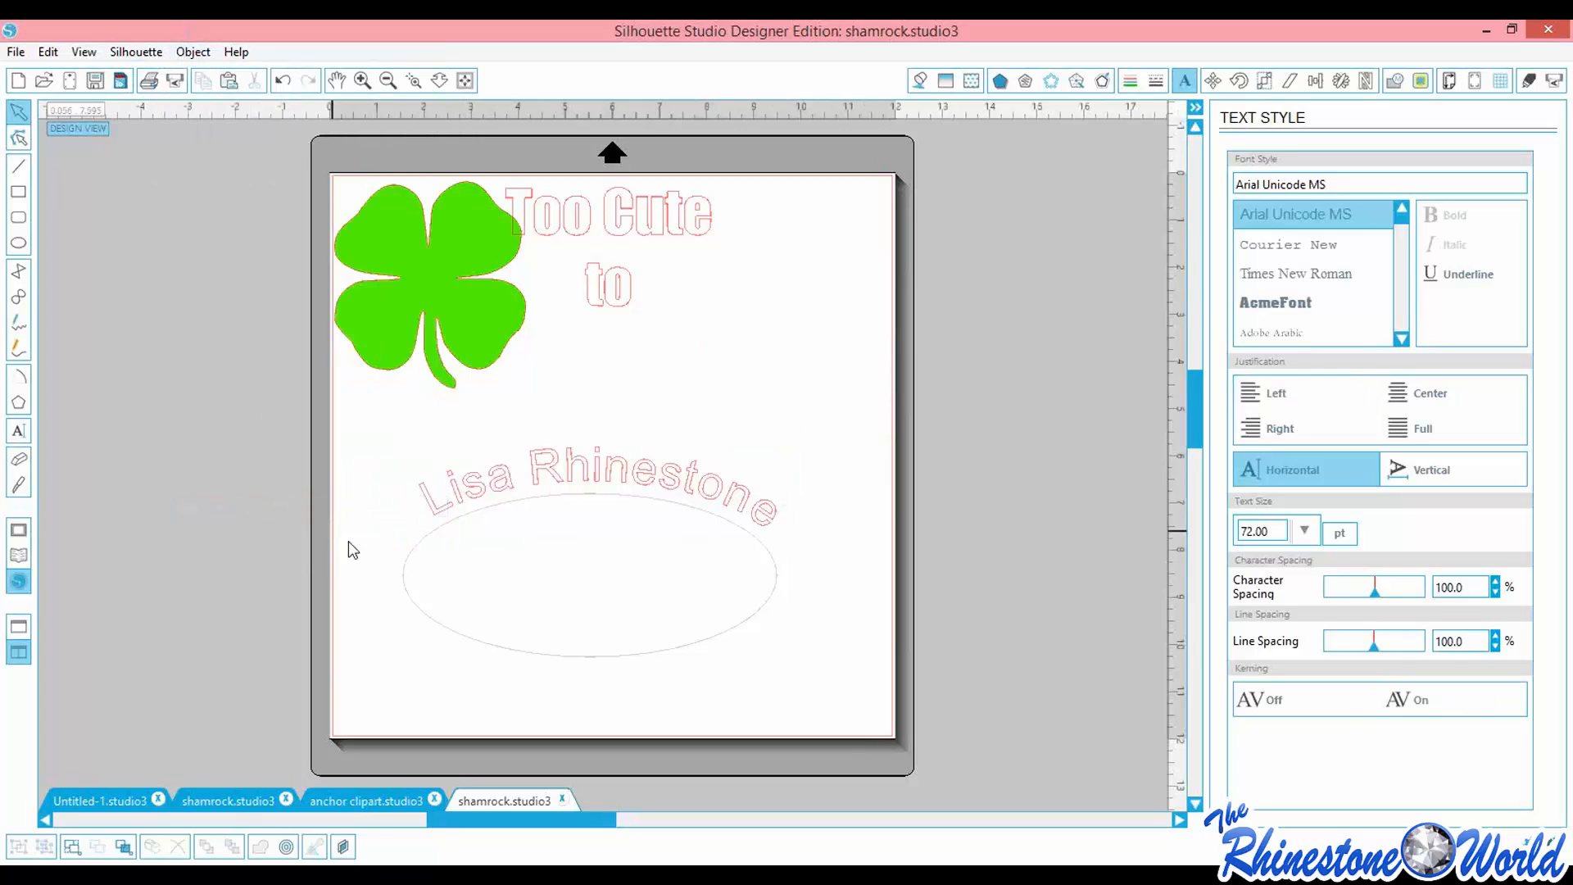
# Delete the ellipse and the curved name text
pyautogui.click(415, 544)
pyautogui.click(623, 468)
pyautogui.moveTo(624, 475)
pyautogui.mouseDown()
pyautogui.moveTo(632, 538)
pyautogui.moveTo(632, 425)
pyautogui.moveTo(643, 453)
pyautogui.mouseUp()
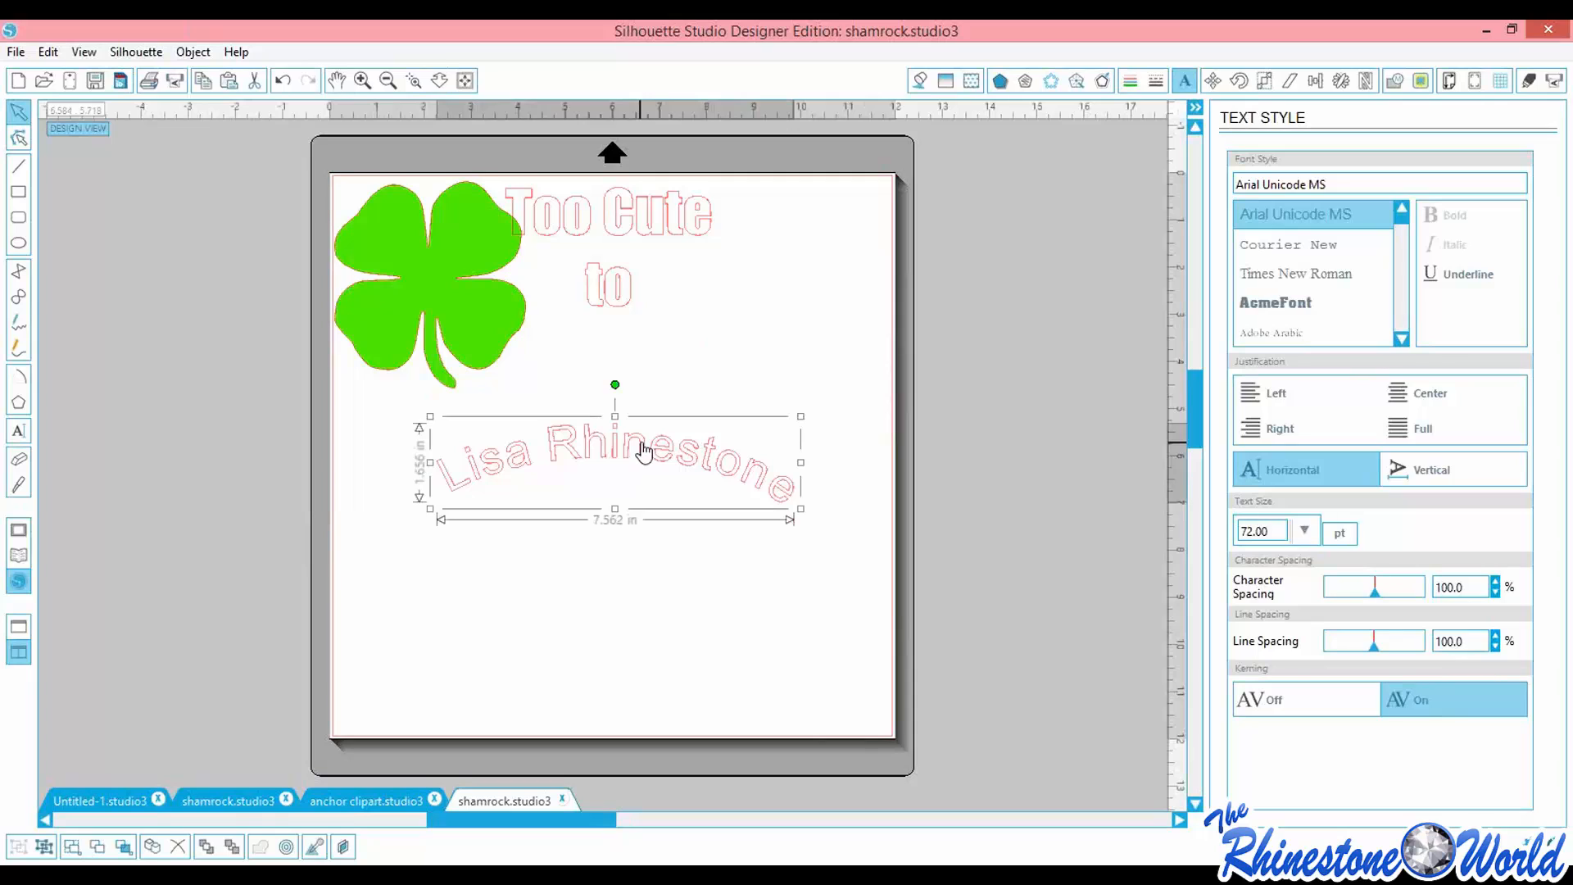
pyautogui.press('Delete')
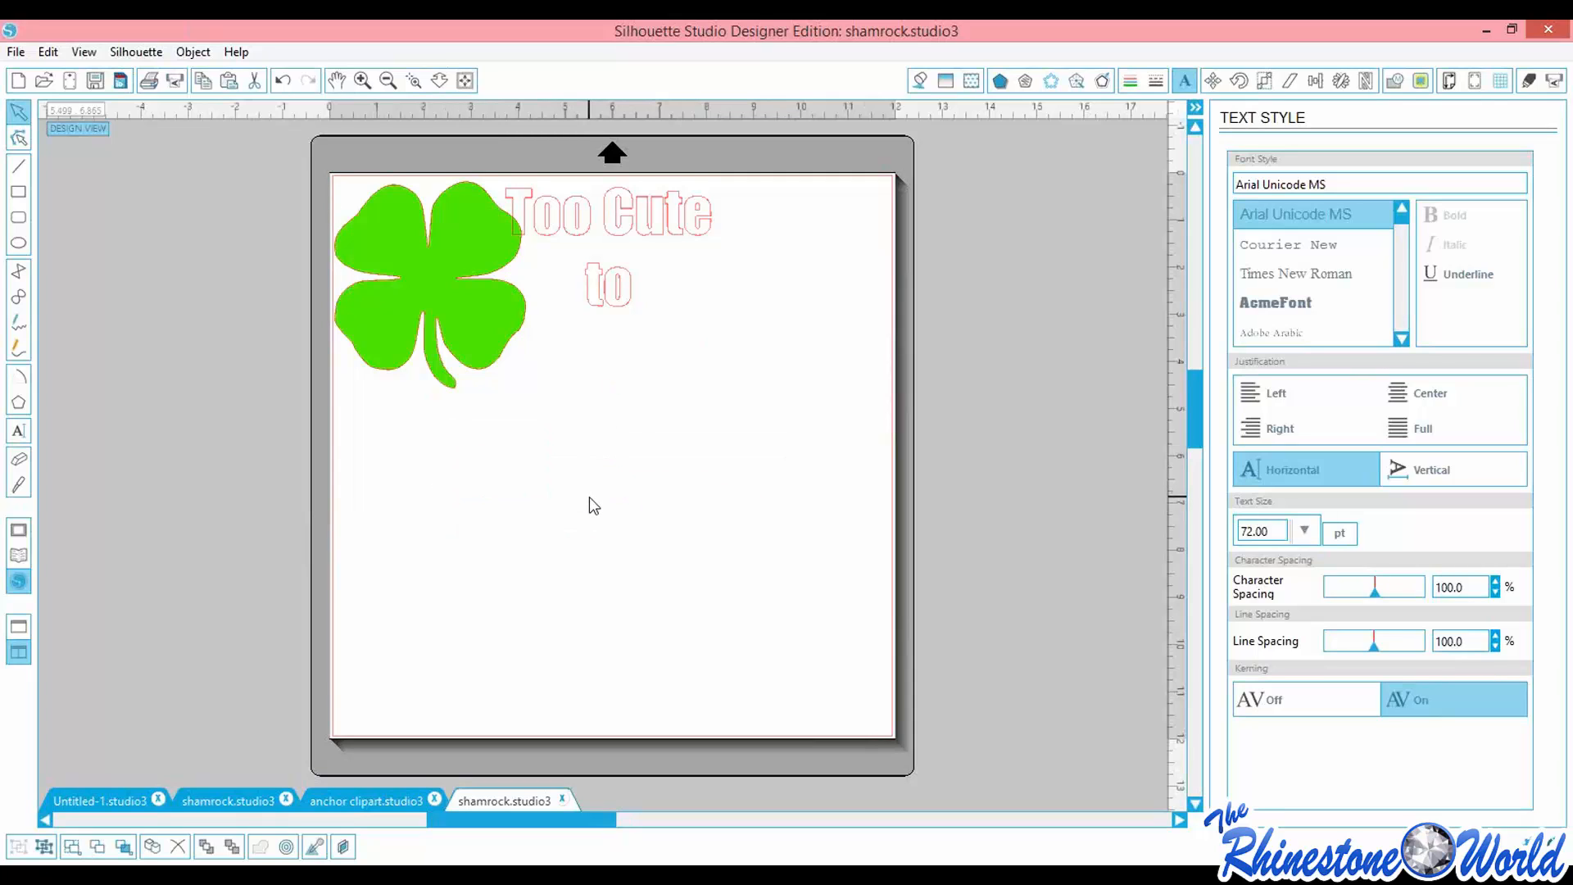
# Move the green shamrock and the "Too Cute to" text farther down the page
pyautogui.click(486, 282)
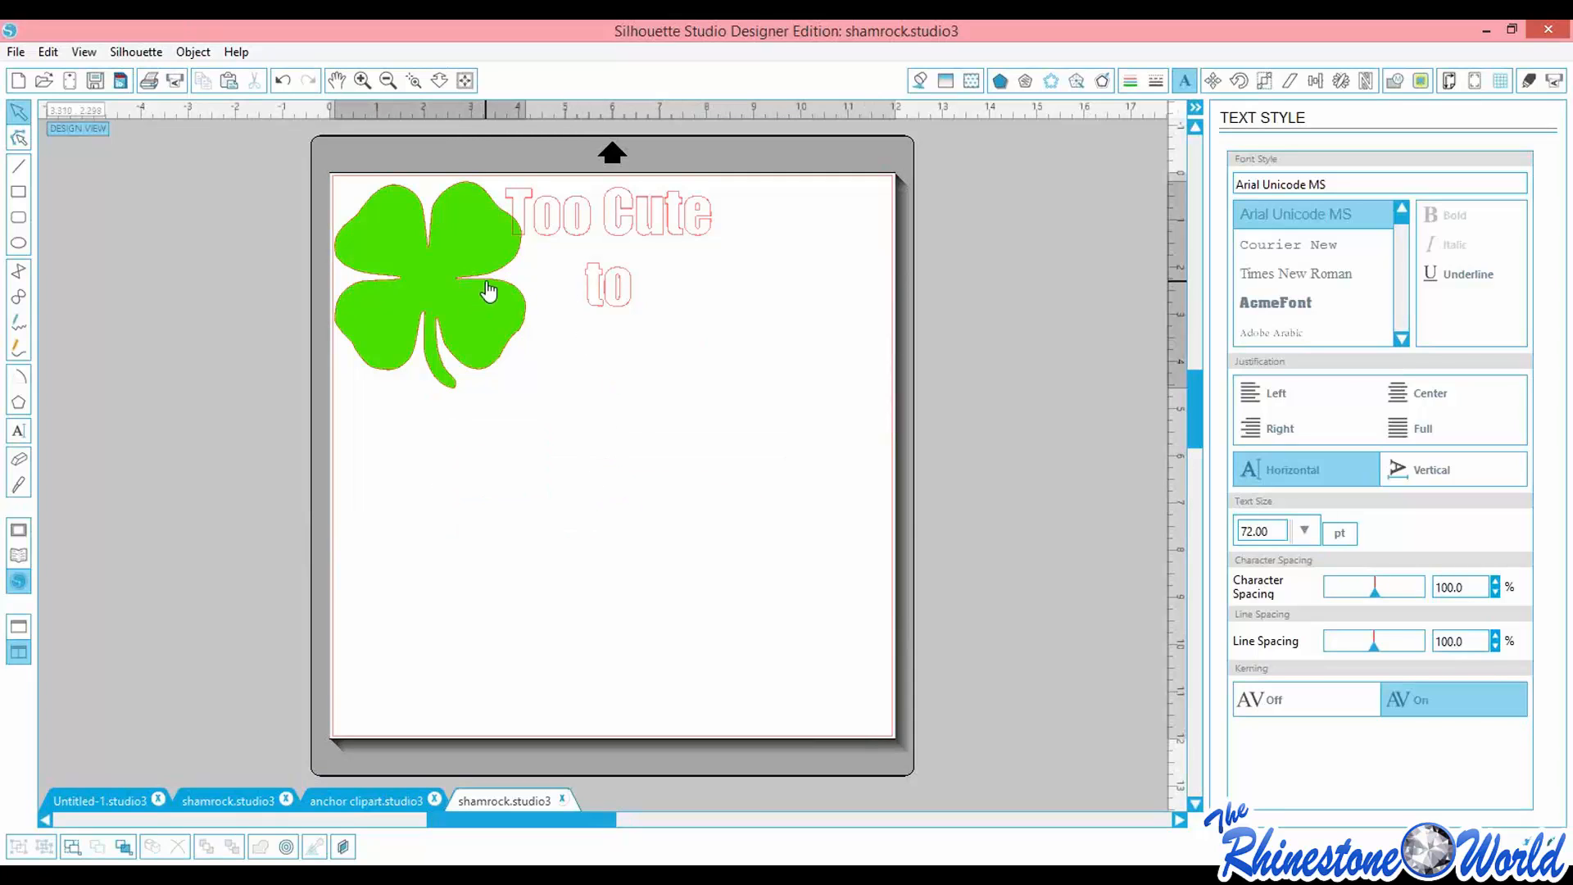
pyautogui.moveTo(489, 290); pyautogui.dragTo(483, 351)
pyautogui.moveTo(633, 230); pyautogui.dragTo(608, 278)
pyautogui.click(627, 492)
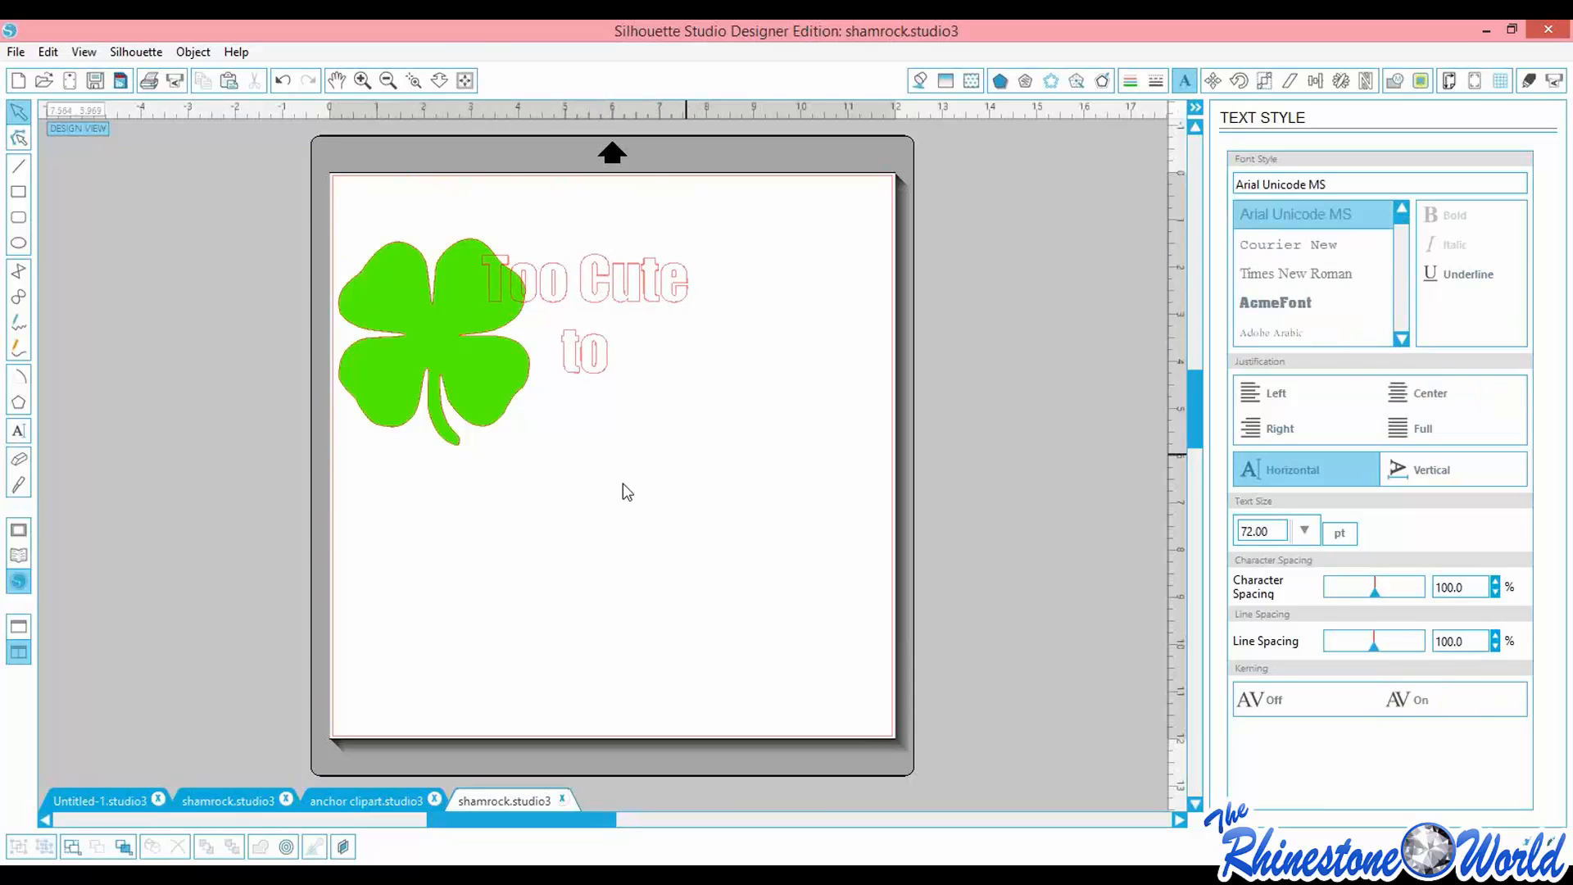
# Start a new text object below the "Too Cute to" text and set its font to trw Chev 2 HTV Athletic 2
pyautogui.click(18, 430)
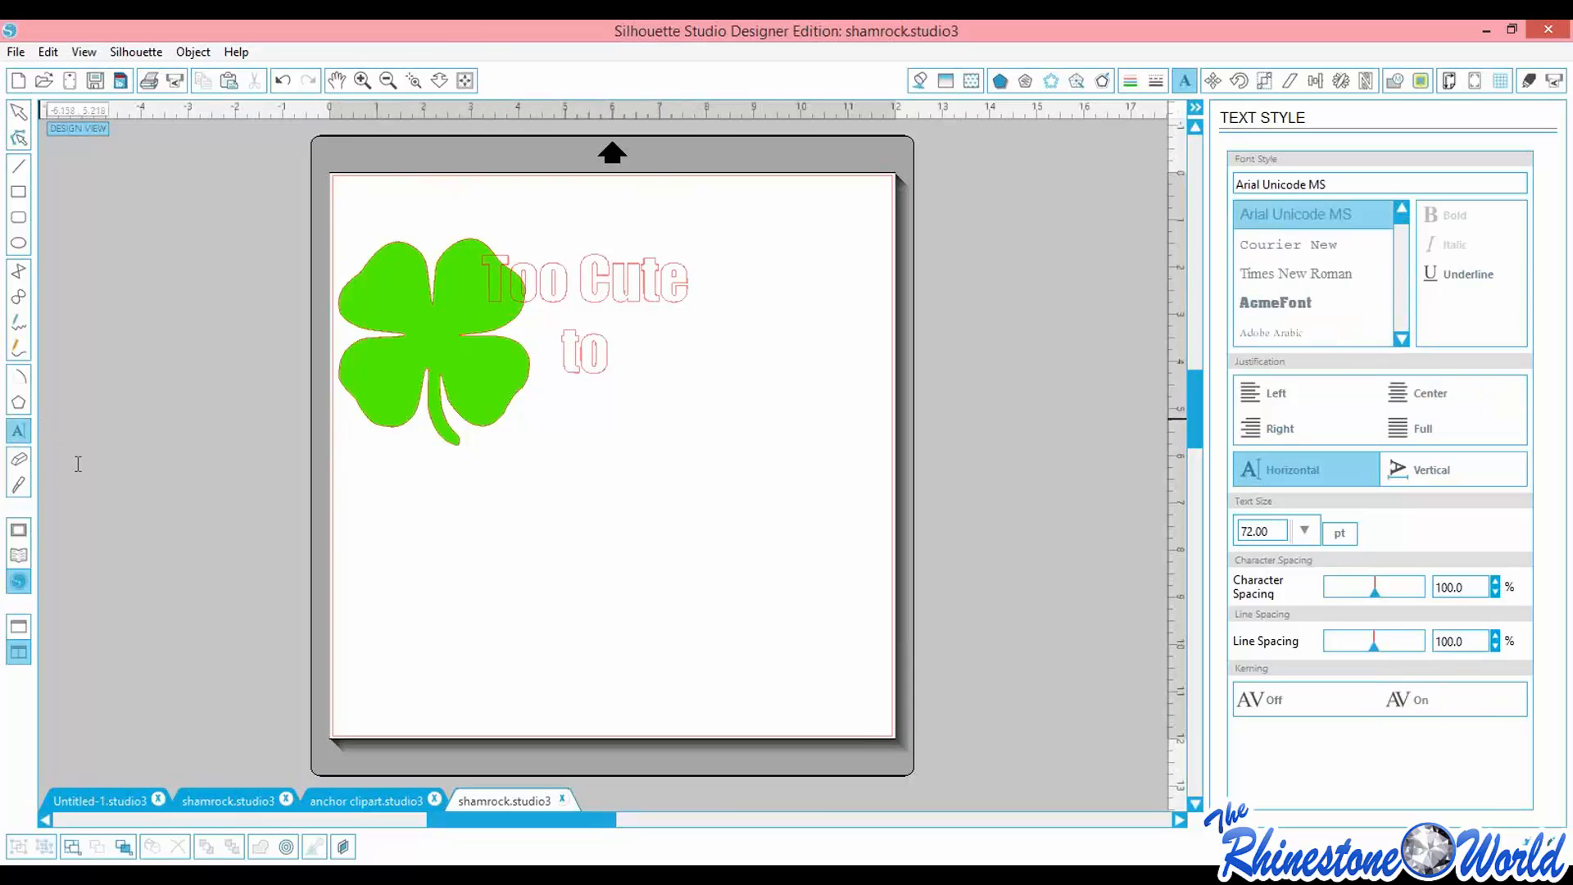
pyautogui.click(516, 484)
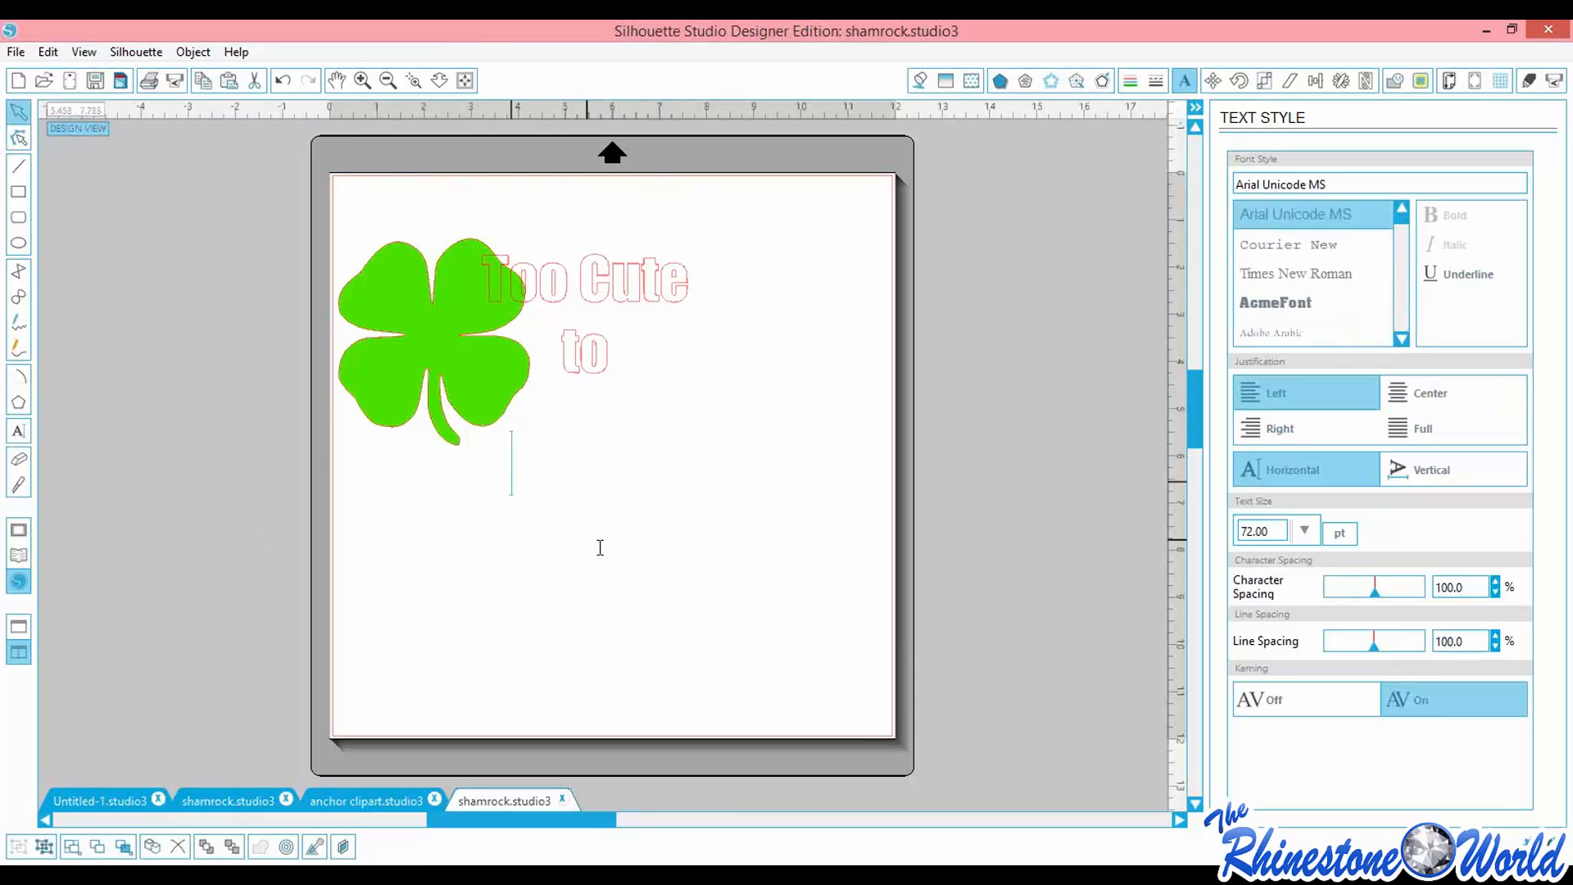
pyautogui.click(1361, 181)
pyautogui.write('trw Chev 2 HTV Athletic 2')
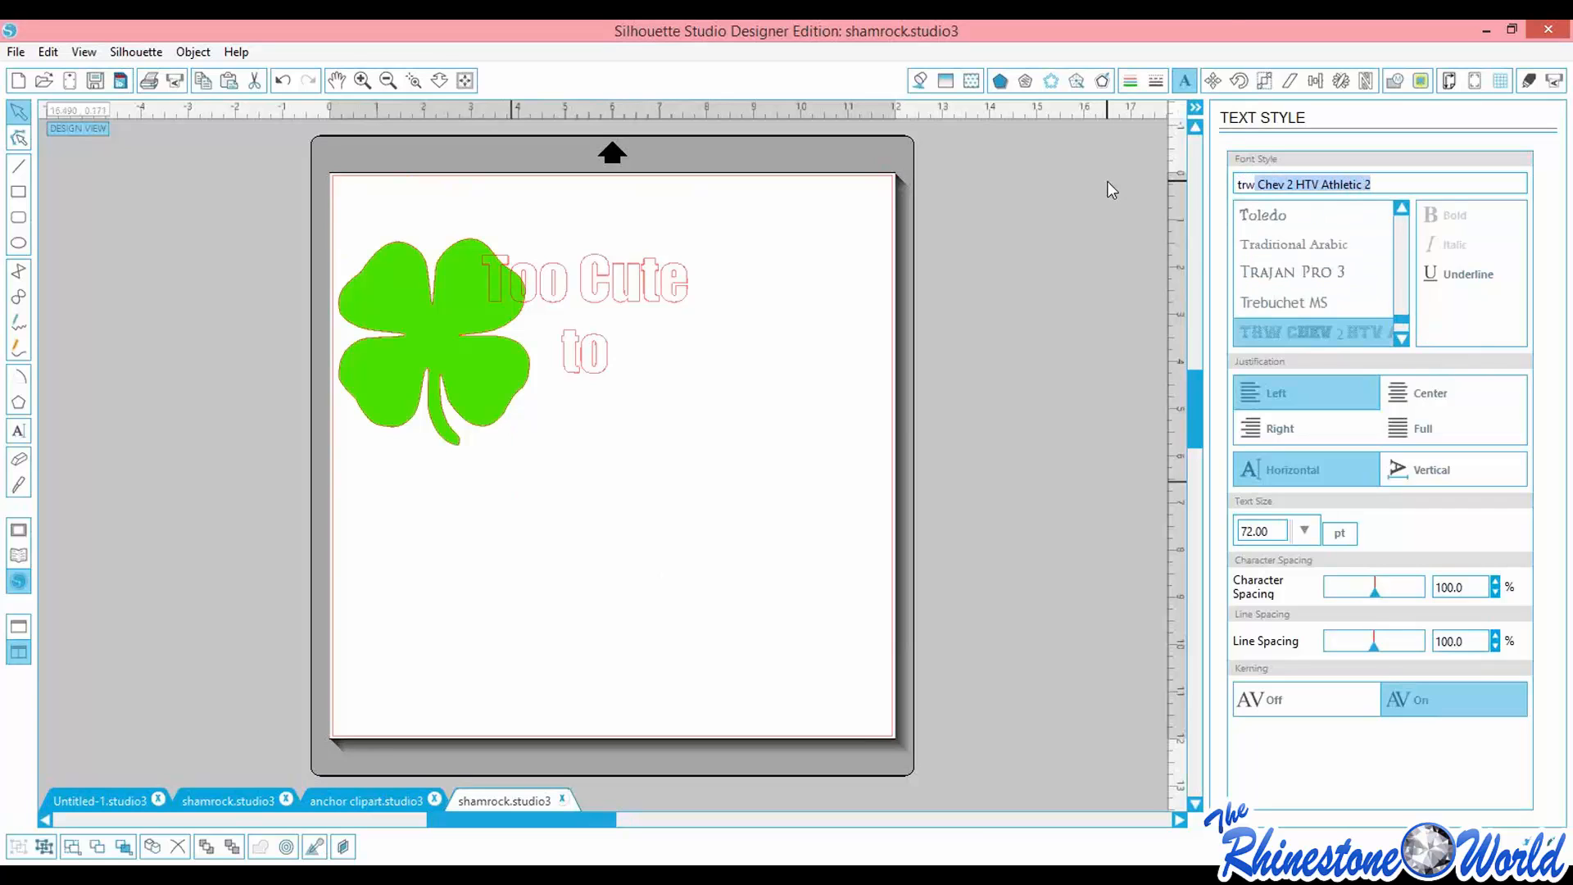
pyautogui.scroll(-3, 1401, 341)
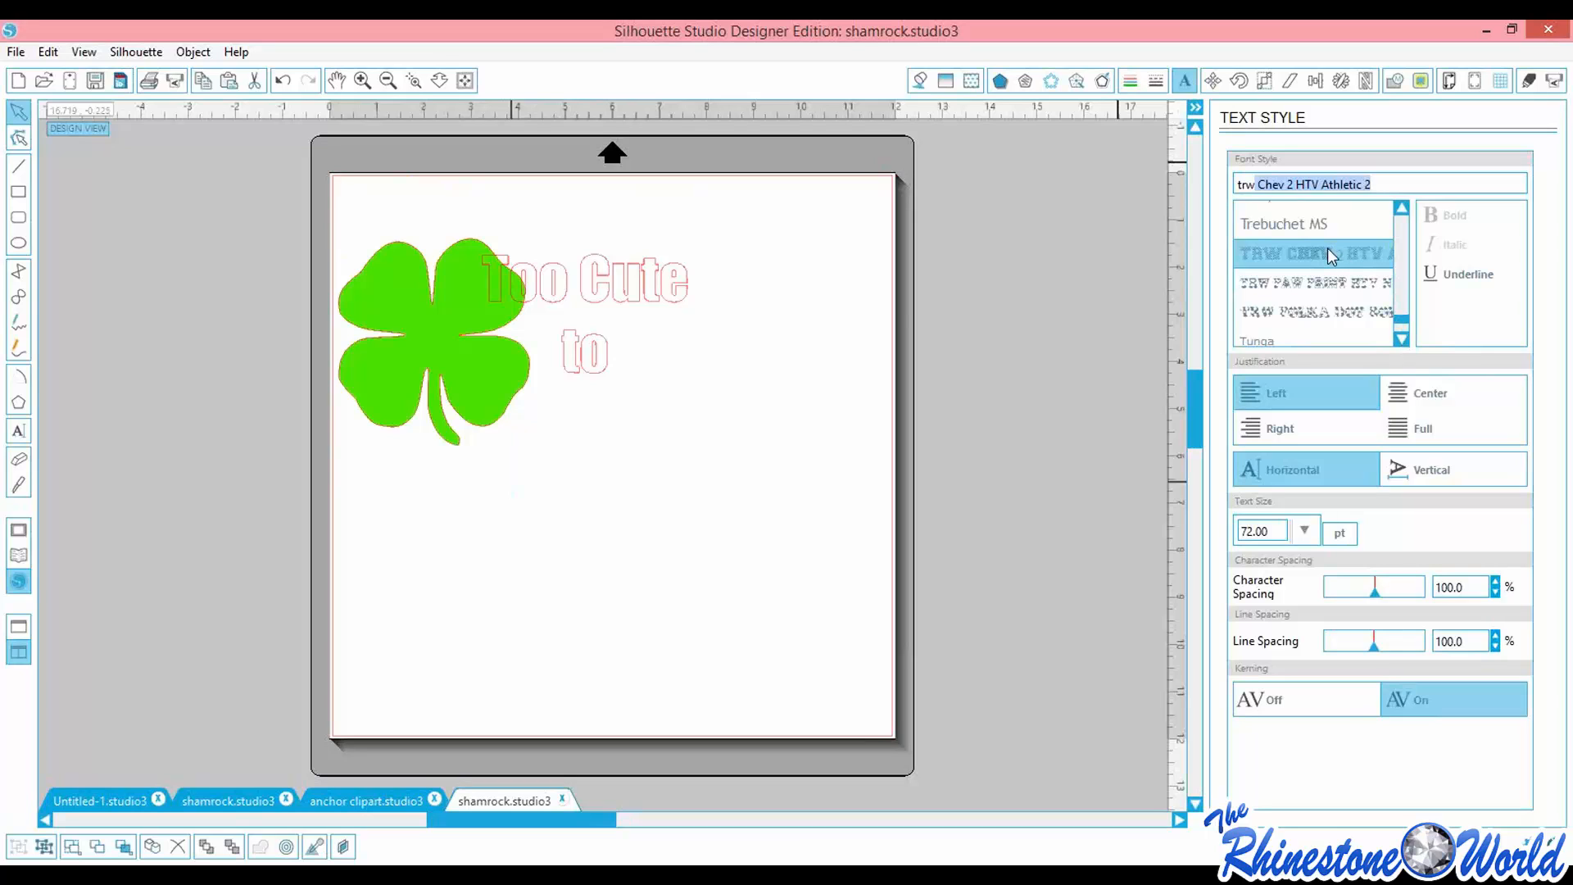
pyautogui.click(1327, 248)
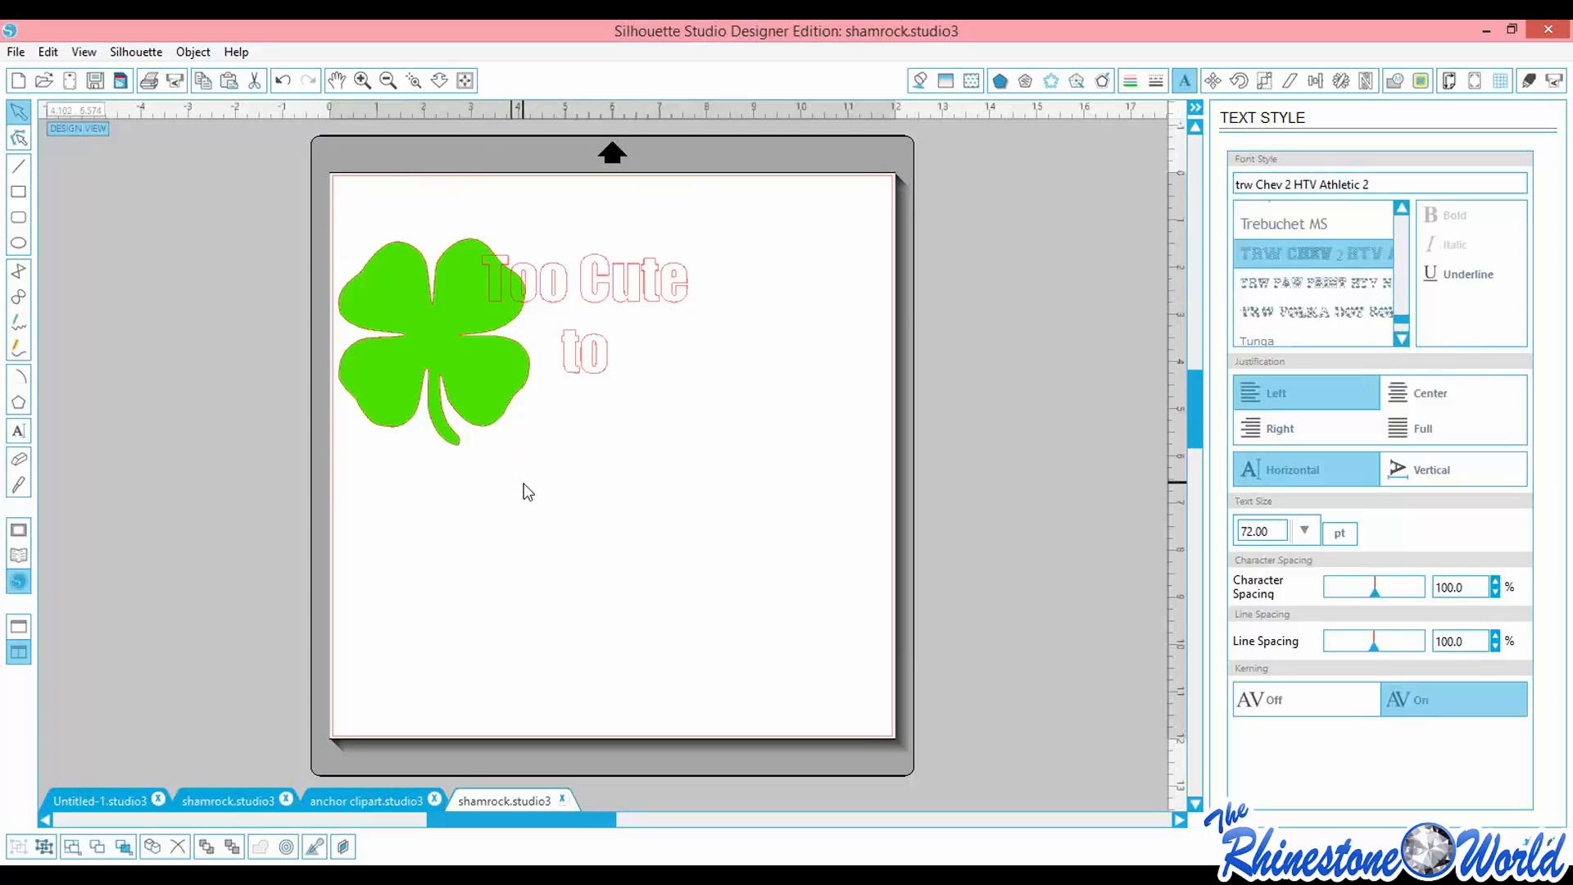
# Enter "PINCH" as the new chevron-patterned text beneath "Too Cute to"
pyautogui.click(513, 480)
pyautogui.write('PINCH')
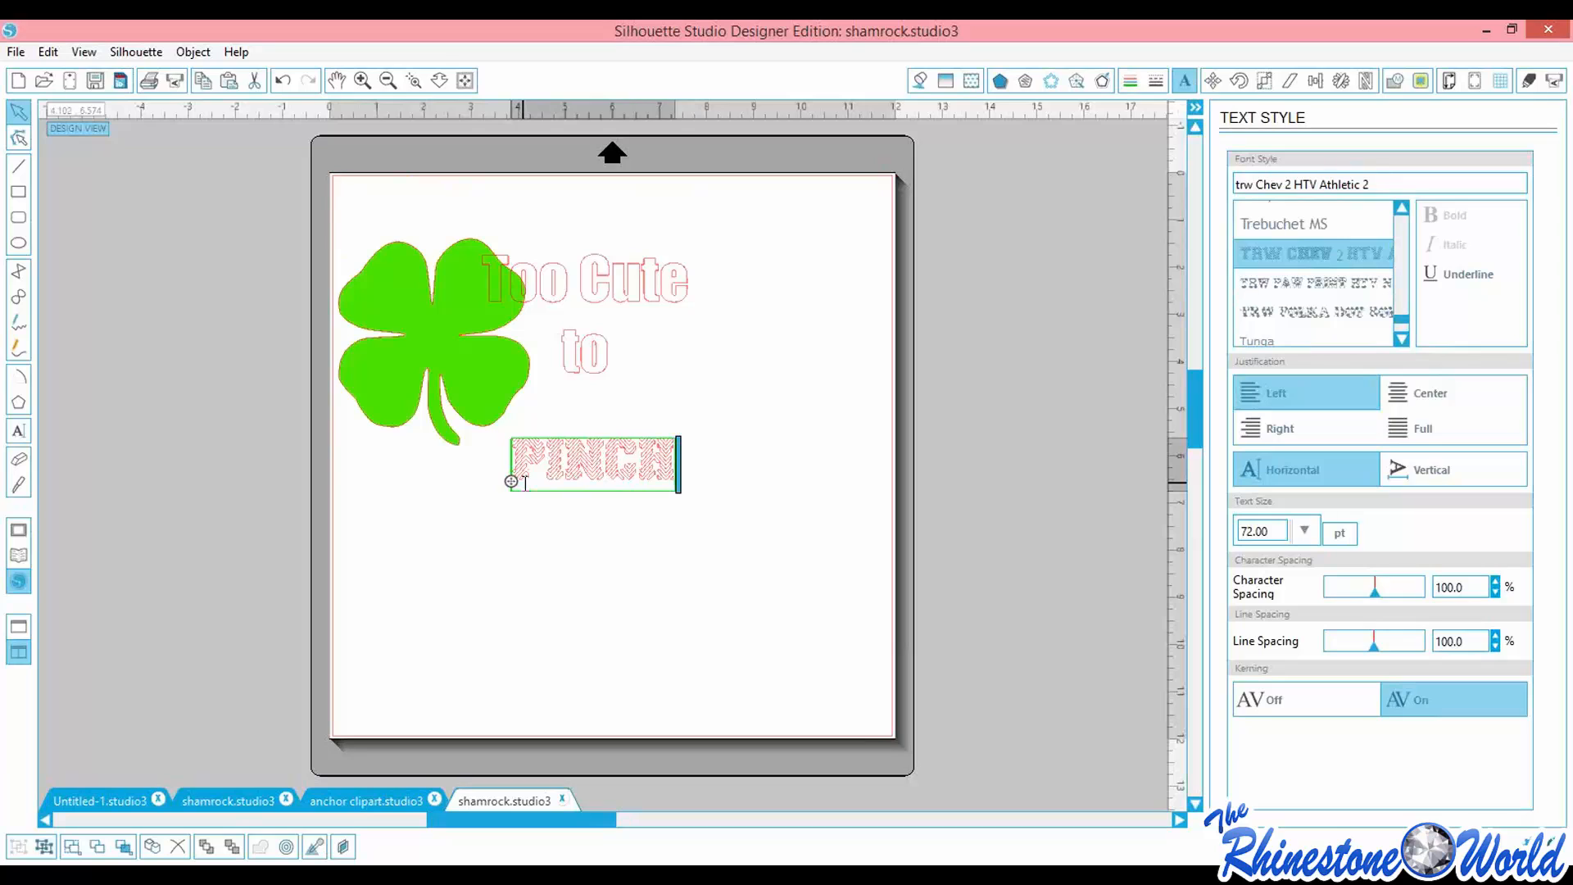
pyautogui.press('BackSpace')
pyautogui.press('BackSpace')
pyautogui.press('BackSpace')
pyautogui.press('BackSpace')
pyautogui.press('BackSpace')
pyautogui.write('P')
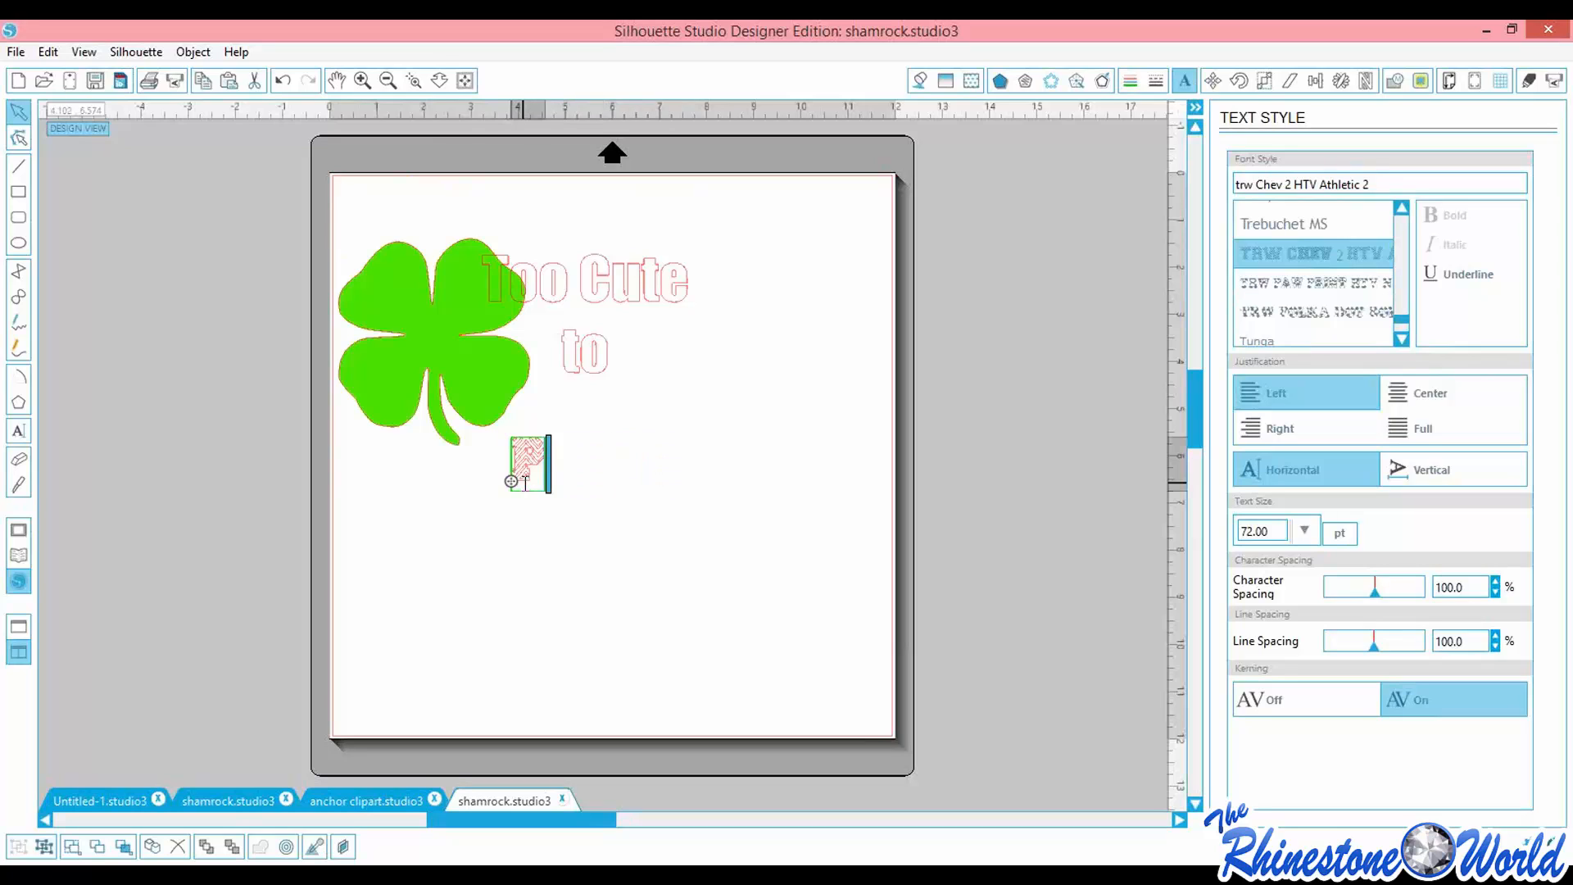
pyautogui.write('INCH')
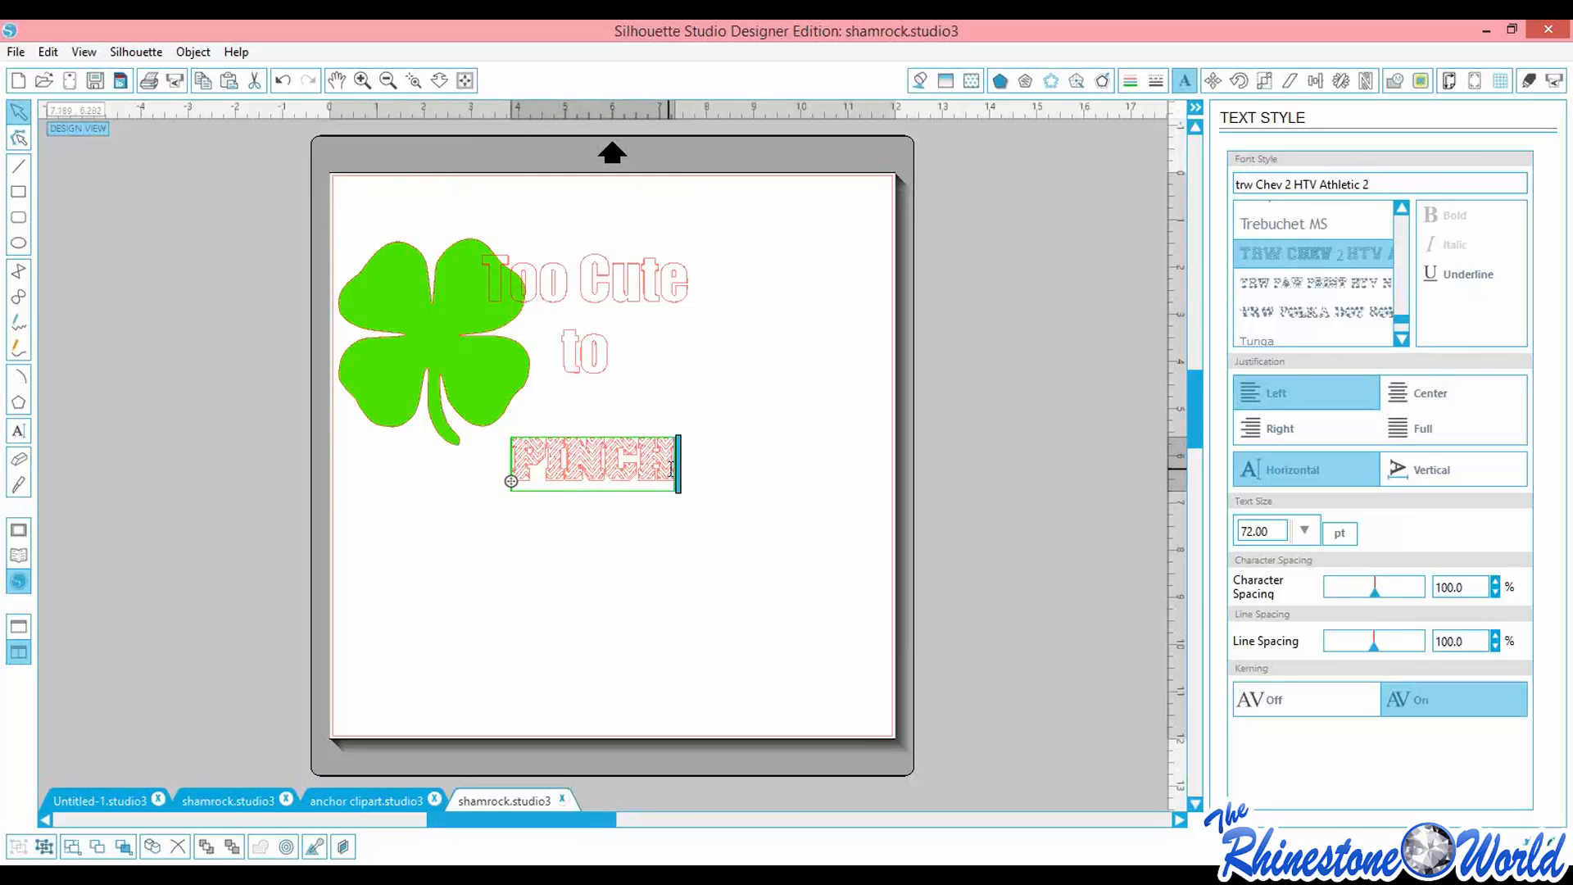
# Fill all of the "PINCH" text with blue
pyautogui.moveTo(676, 461); pyautogui.dragTo(513, 454)
pyautogui.click(921, 81)
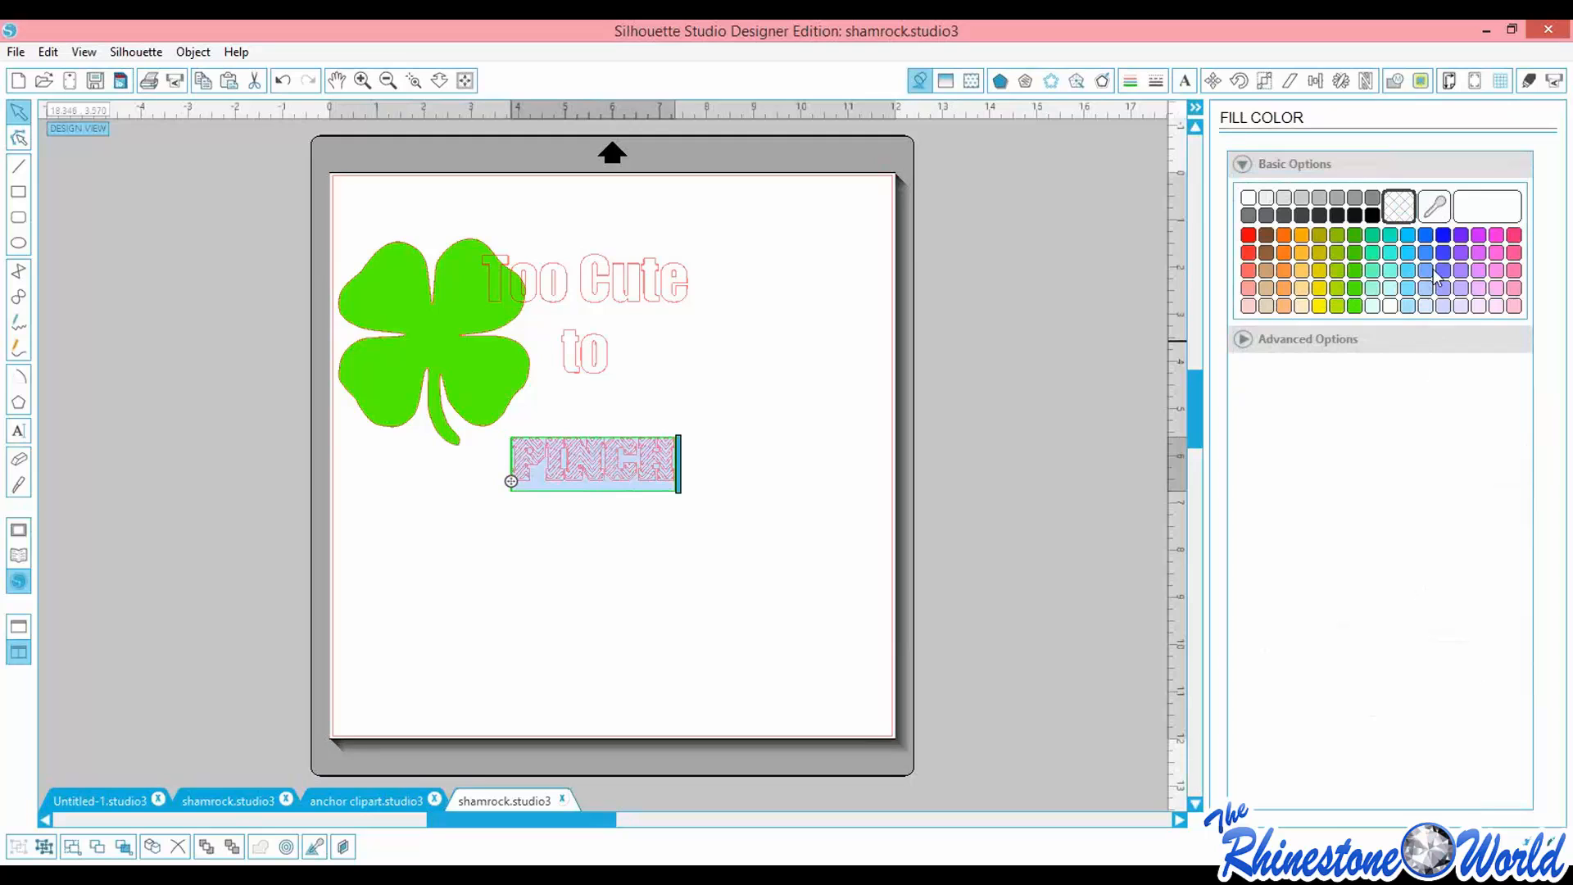
pyautogui.click(1448, 253)
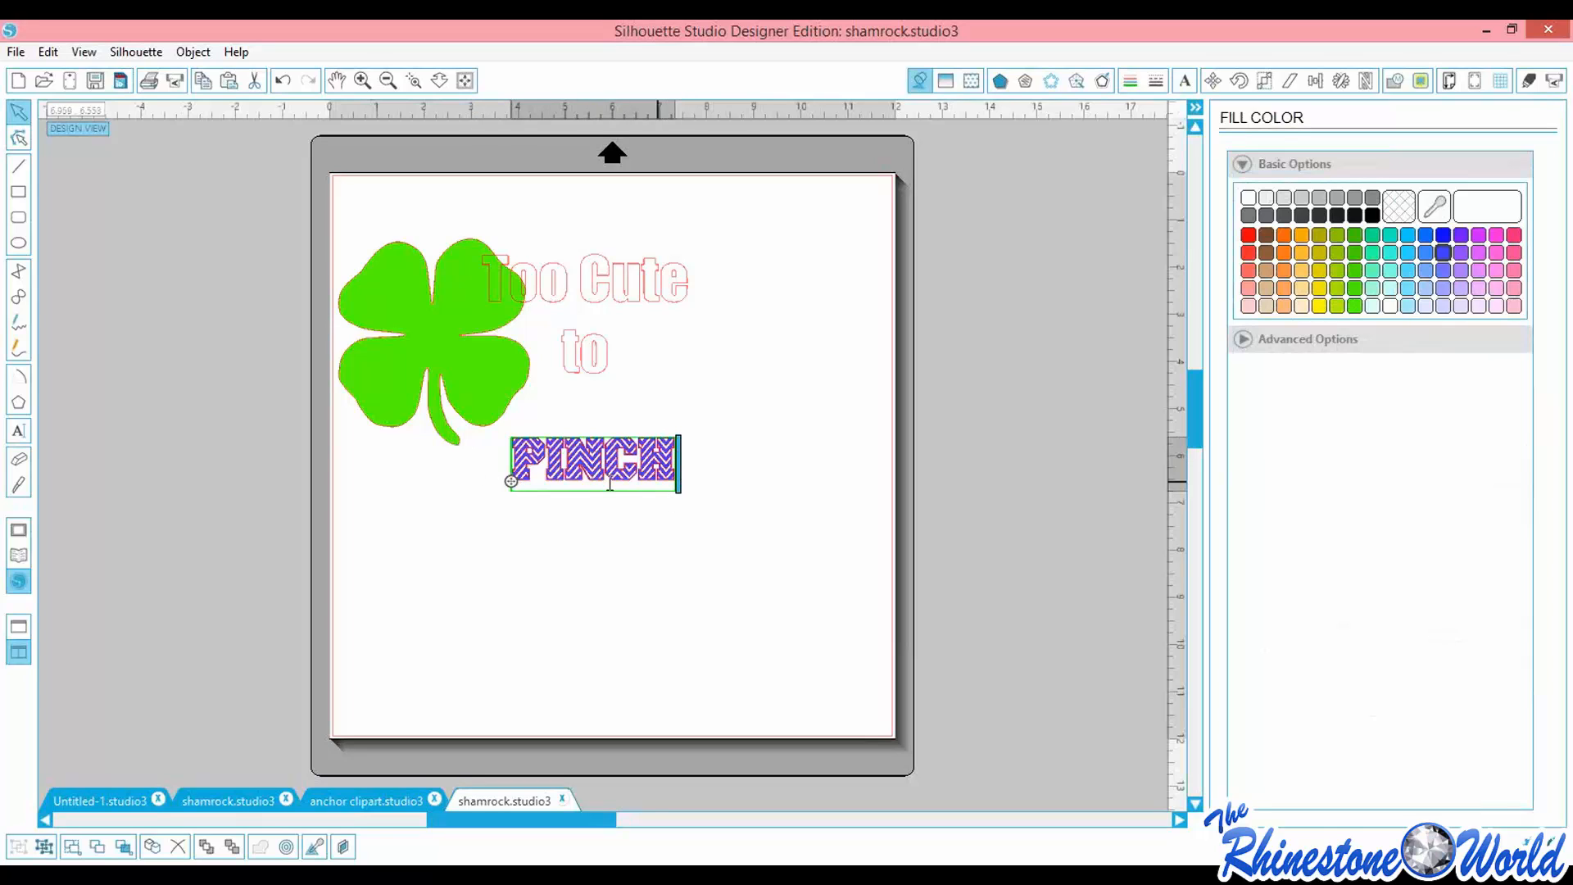
pyautogui.click(492, 567)
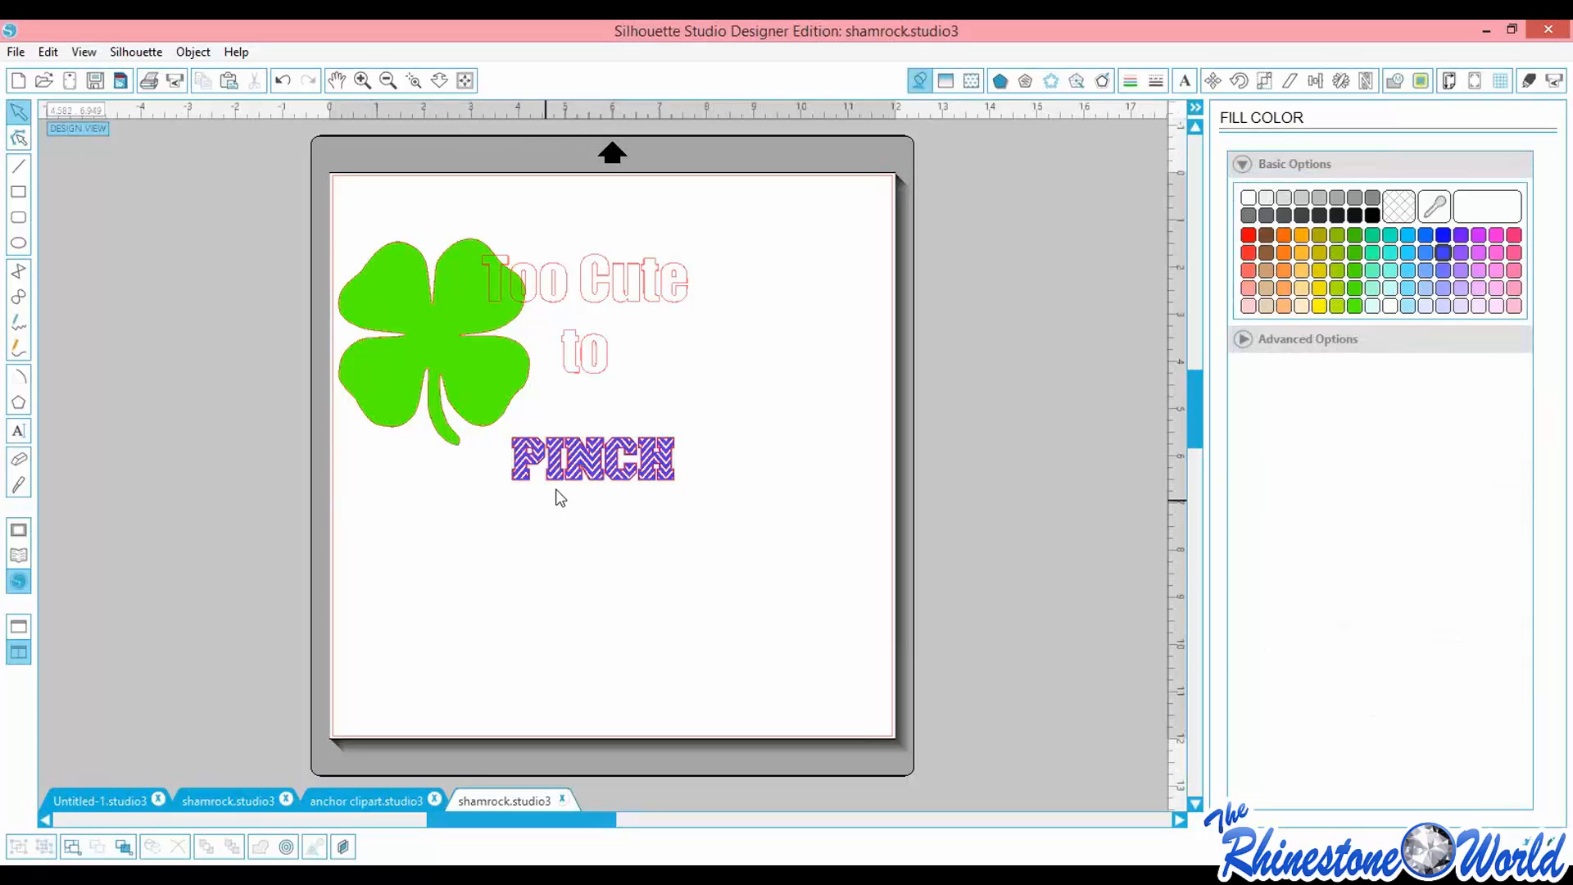
# Enlarge the "PINCH" text to about 5.1 in wide and place it directly beneath the word "to"
pyautogui.click(565, 466)
pyautogui.moveTo(682, 500); pyautogui.dragTo(748, 562)
pyautogui.moveTo(566, 459); pyautogui.dragTo(574, 429)
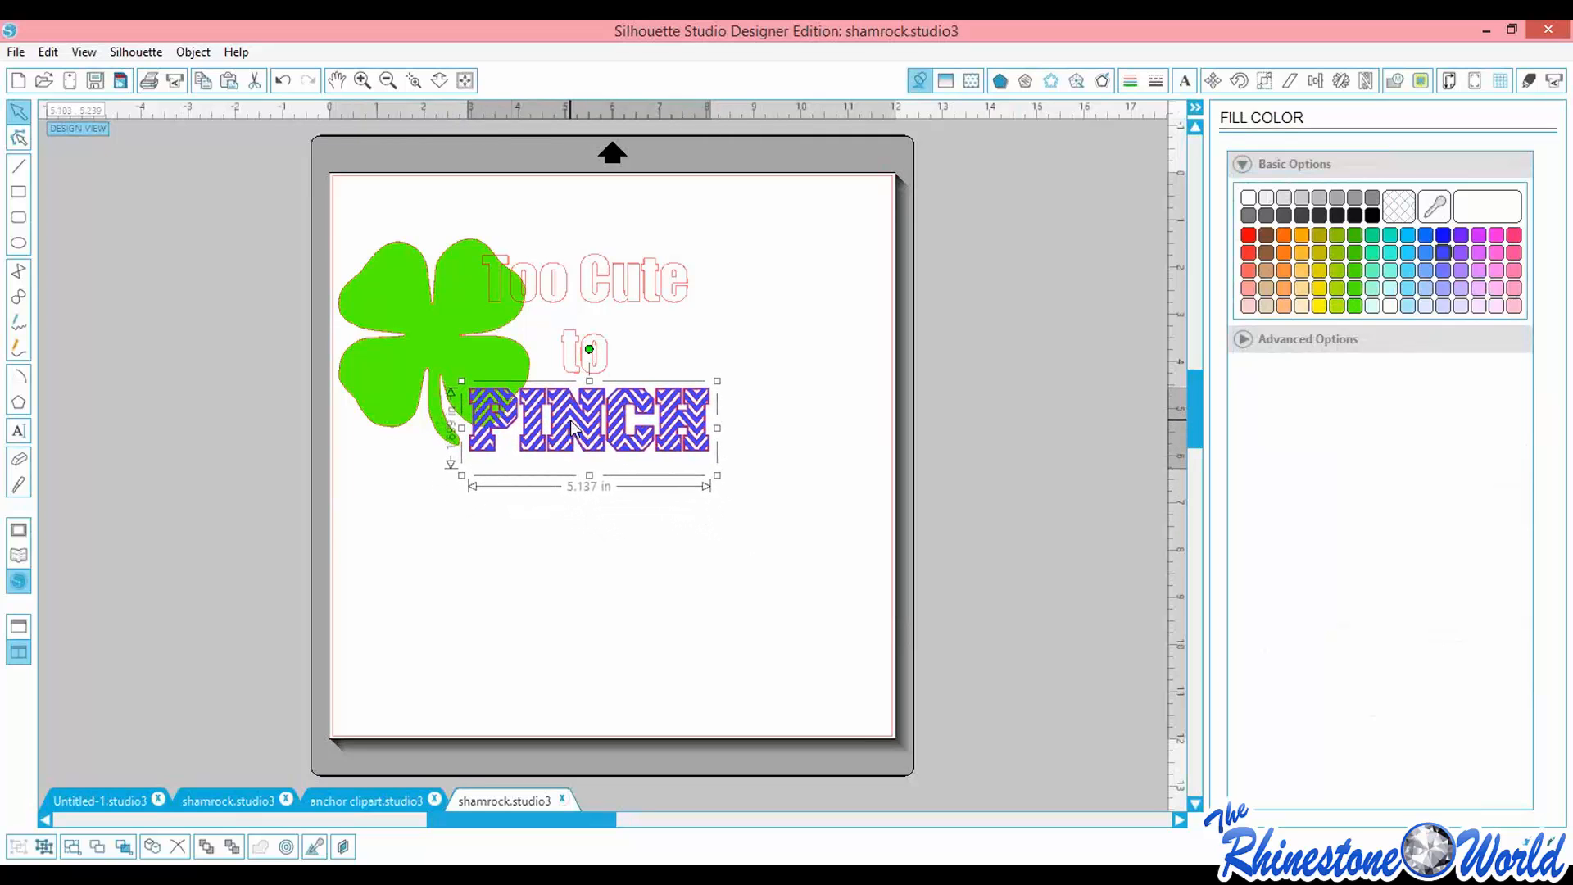
# Nudge the "Too Cute to" text slightly up, away from the "PINCH" text
pyautogui.click(588, 289)
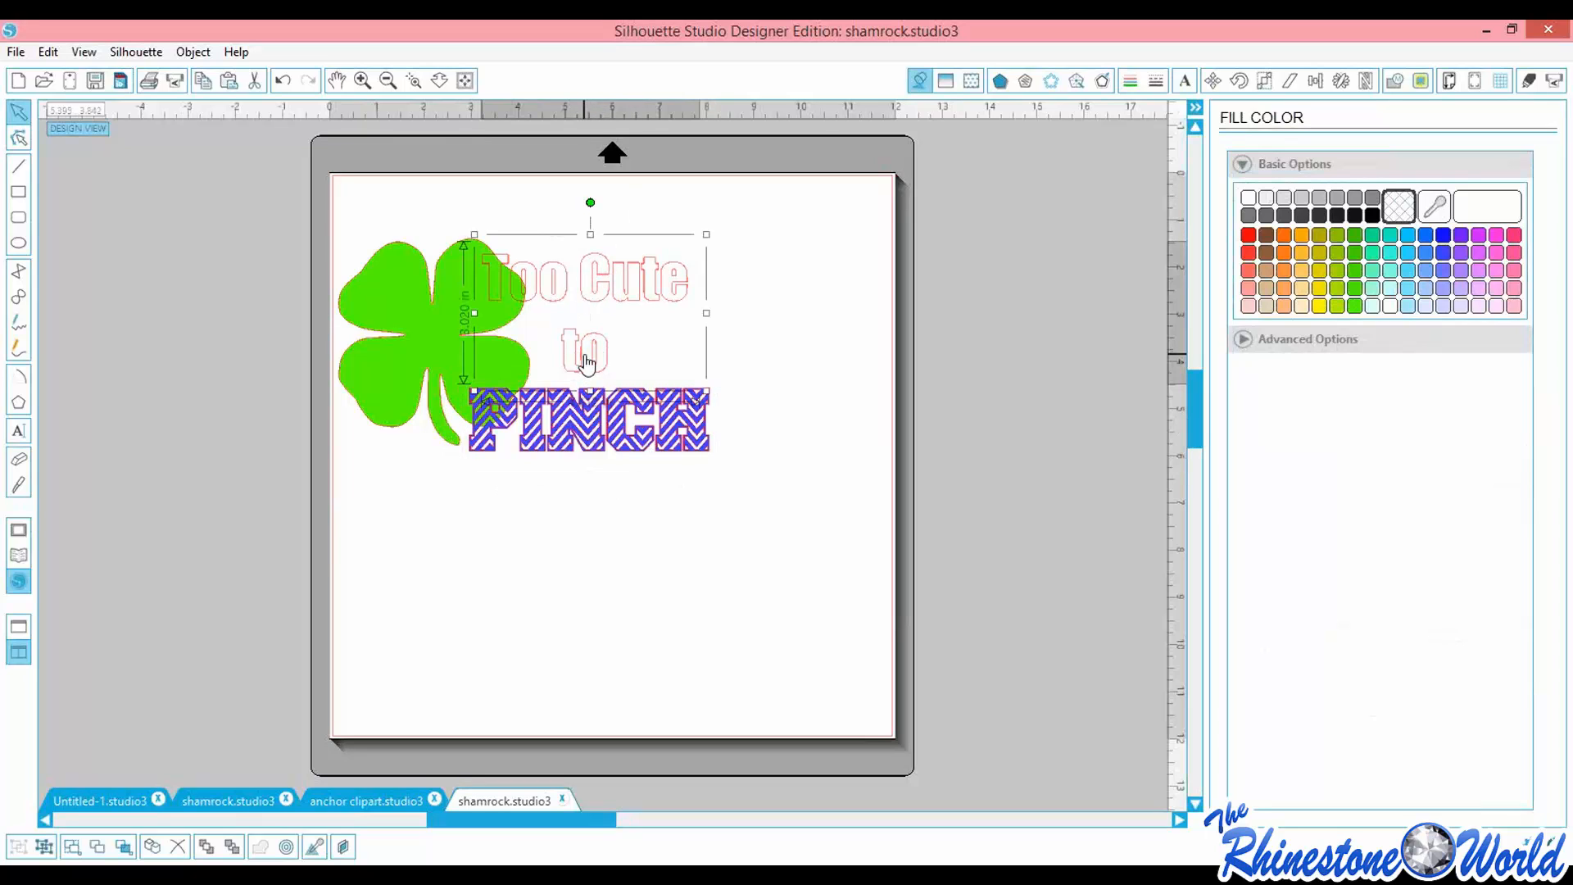
pyautogui.click(480, 546)
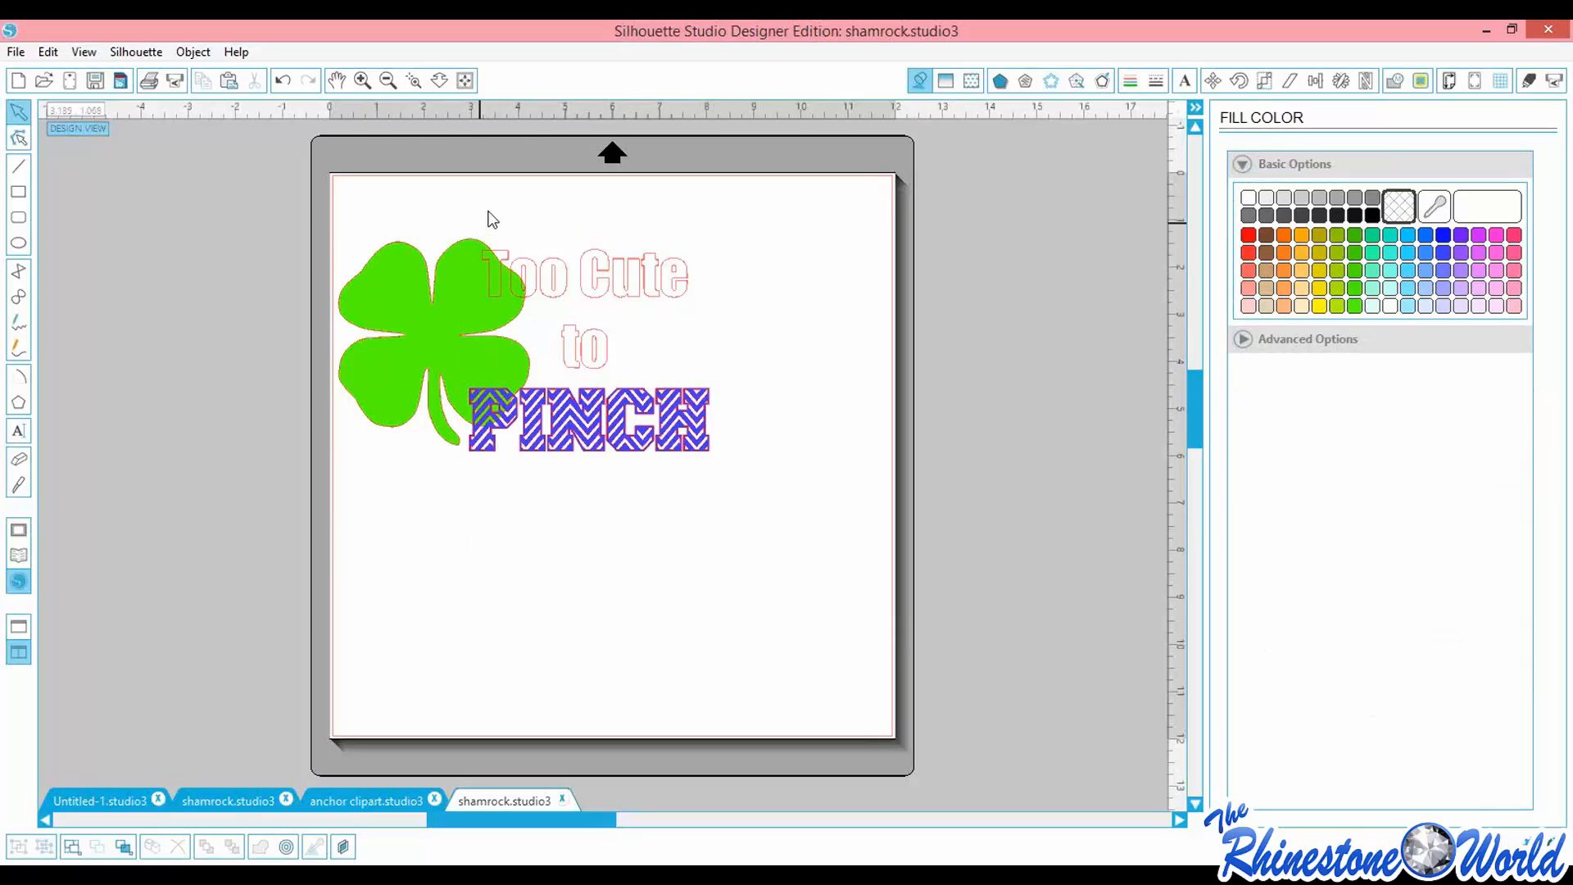
# Try to subtract the "Too Cute to" lettering directly from the green shamrock
pyautogui.click(478, 299)
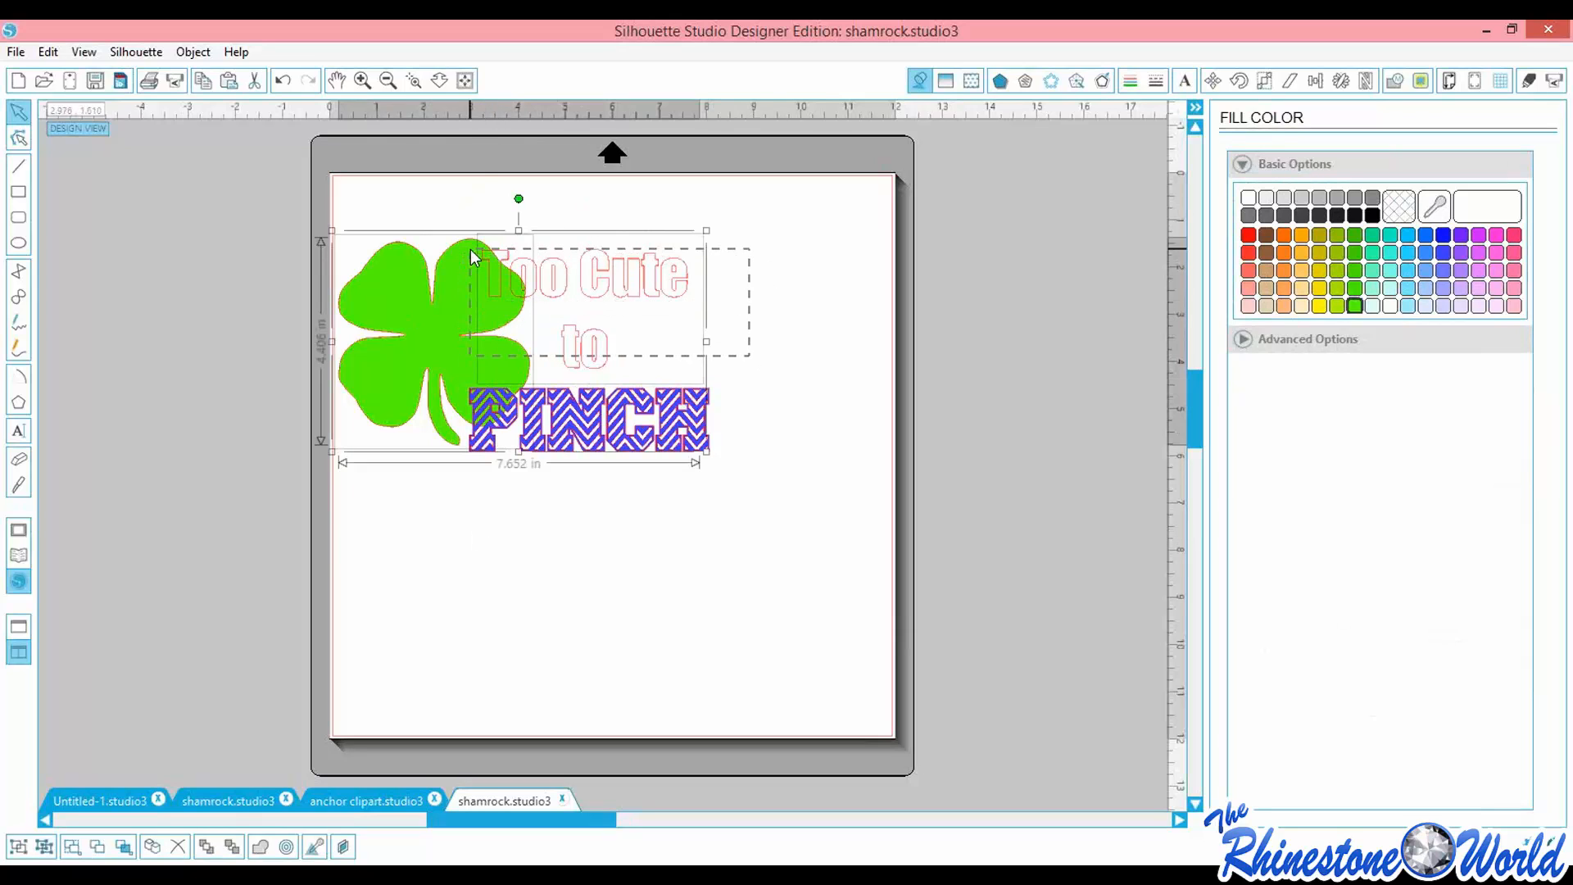
pyautogui.click(751, 221)
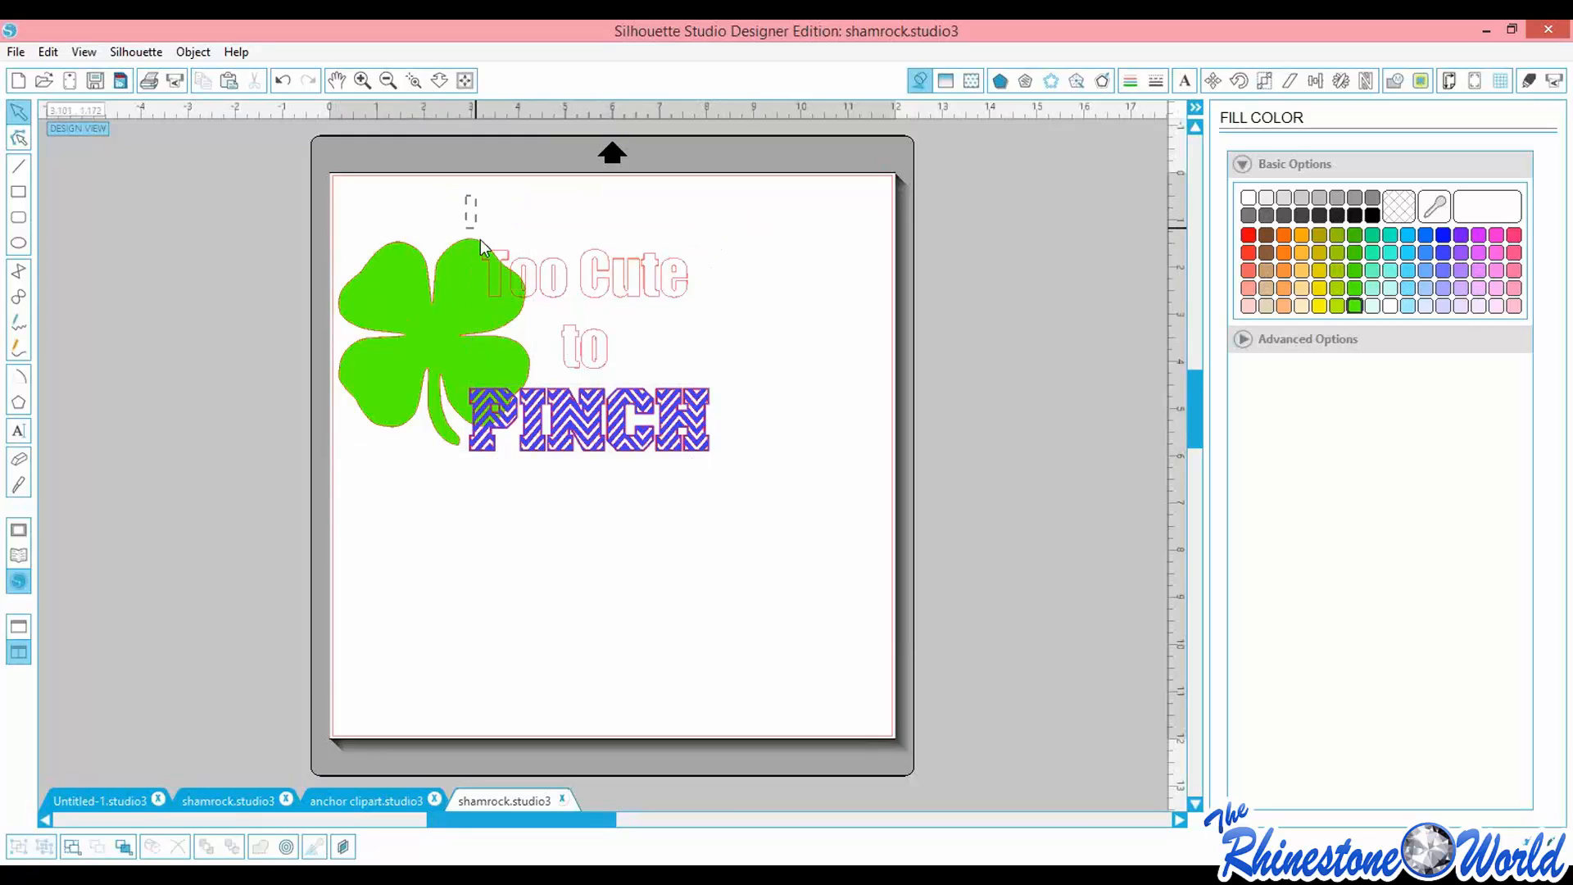
pyautogui.moveTo(480, 239); pyautogui.dragTo(648, 346)
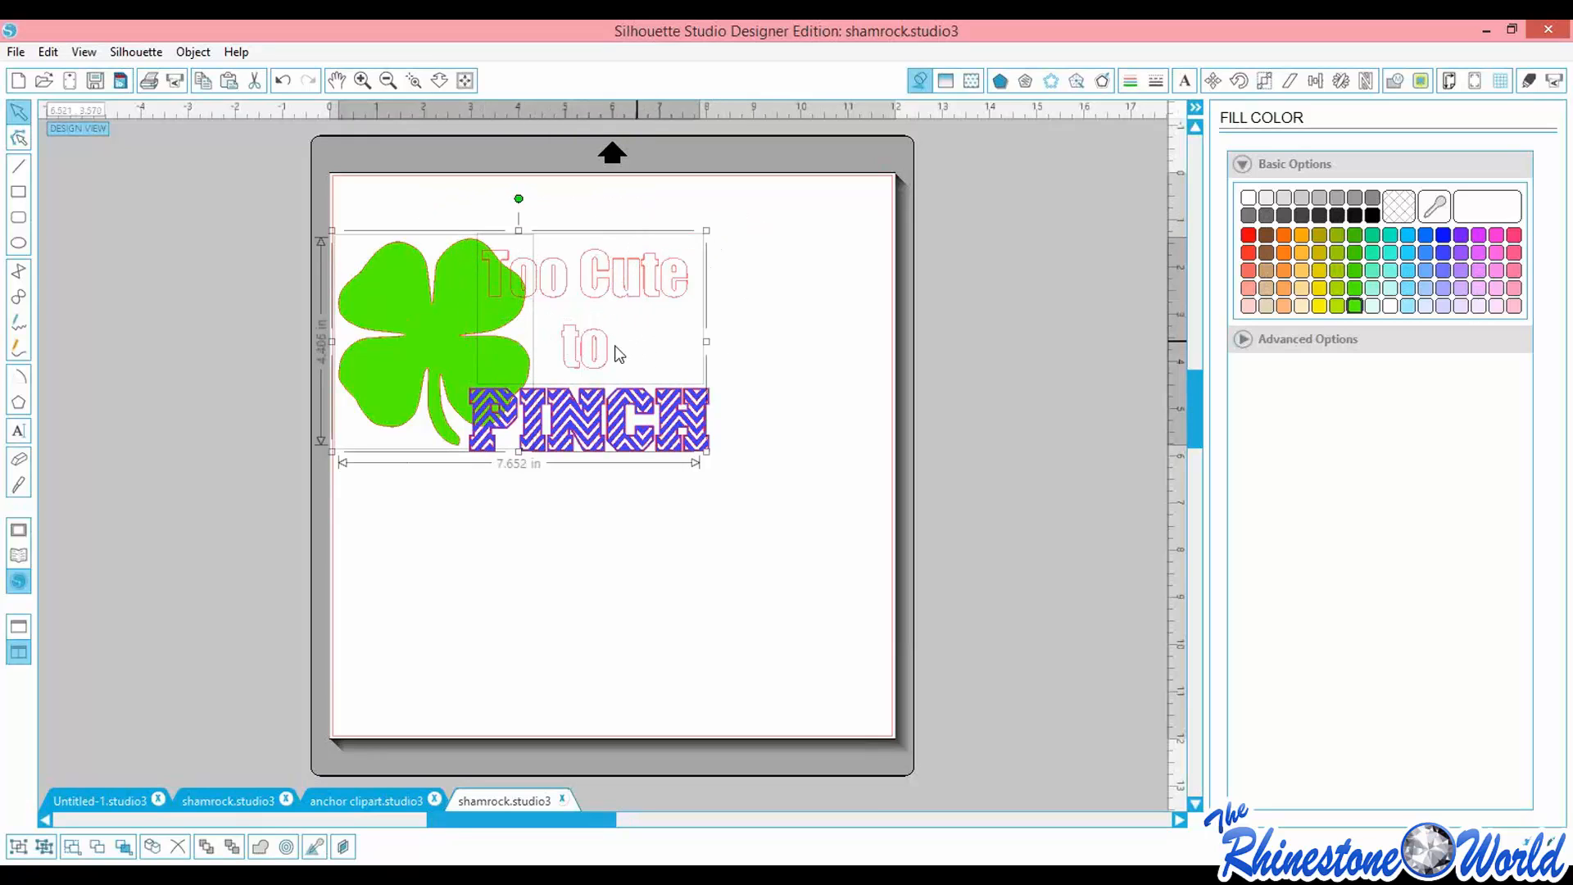
pyautogui.click(1396, 84)
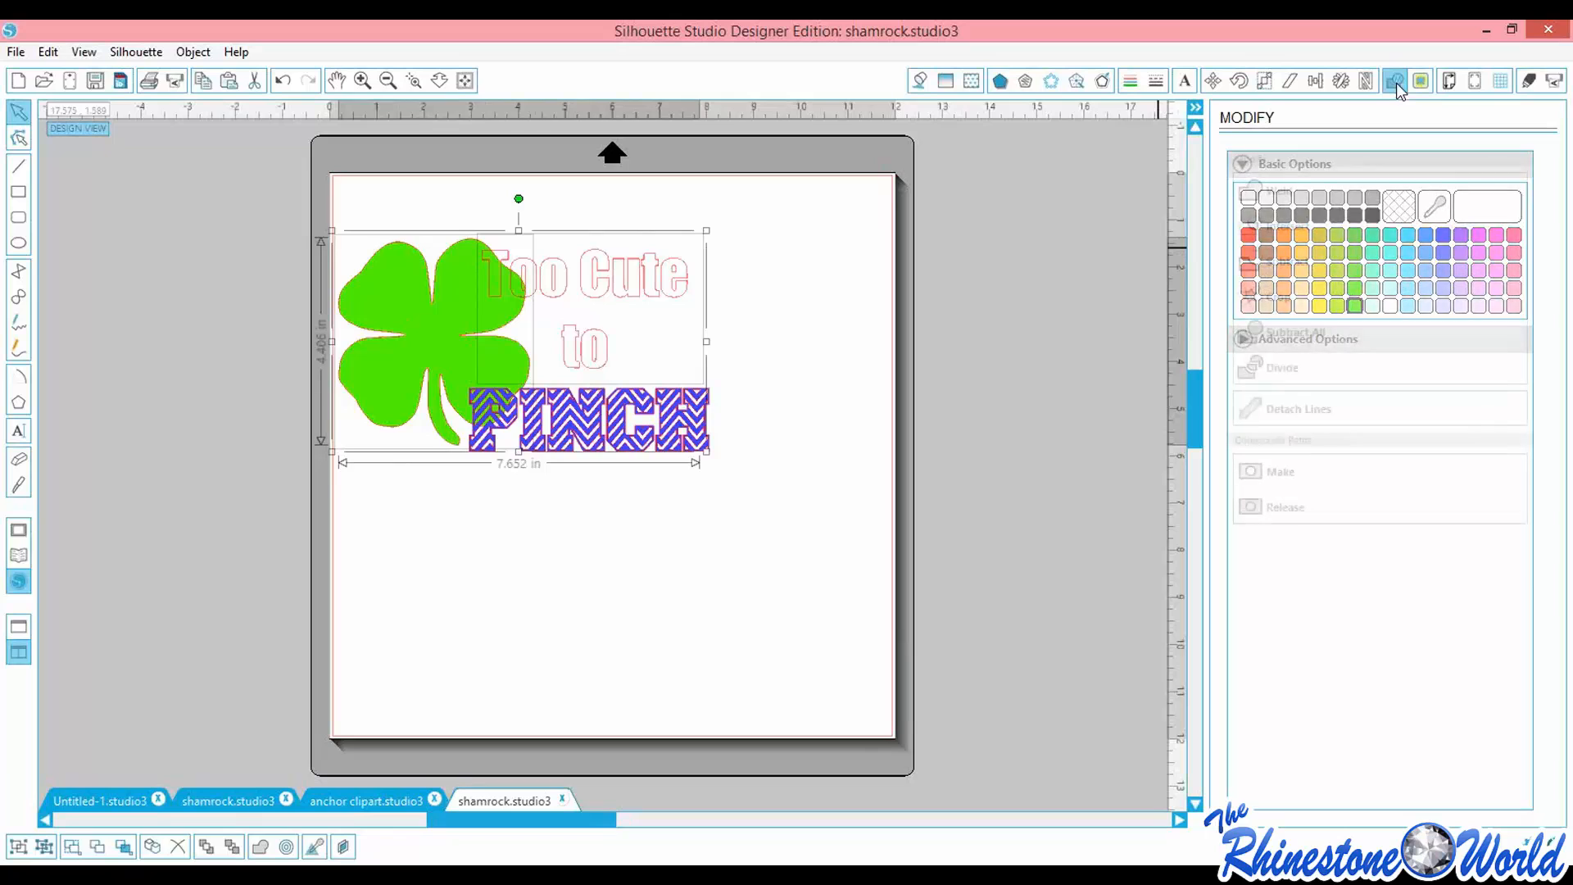
pyautogui.click(1288, 264)
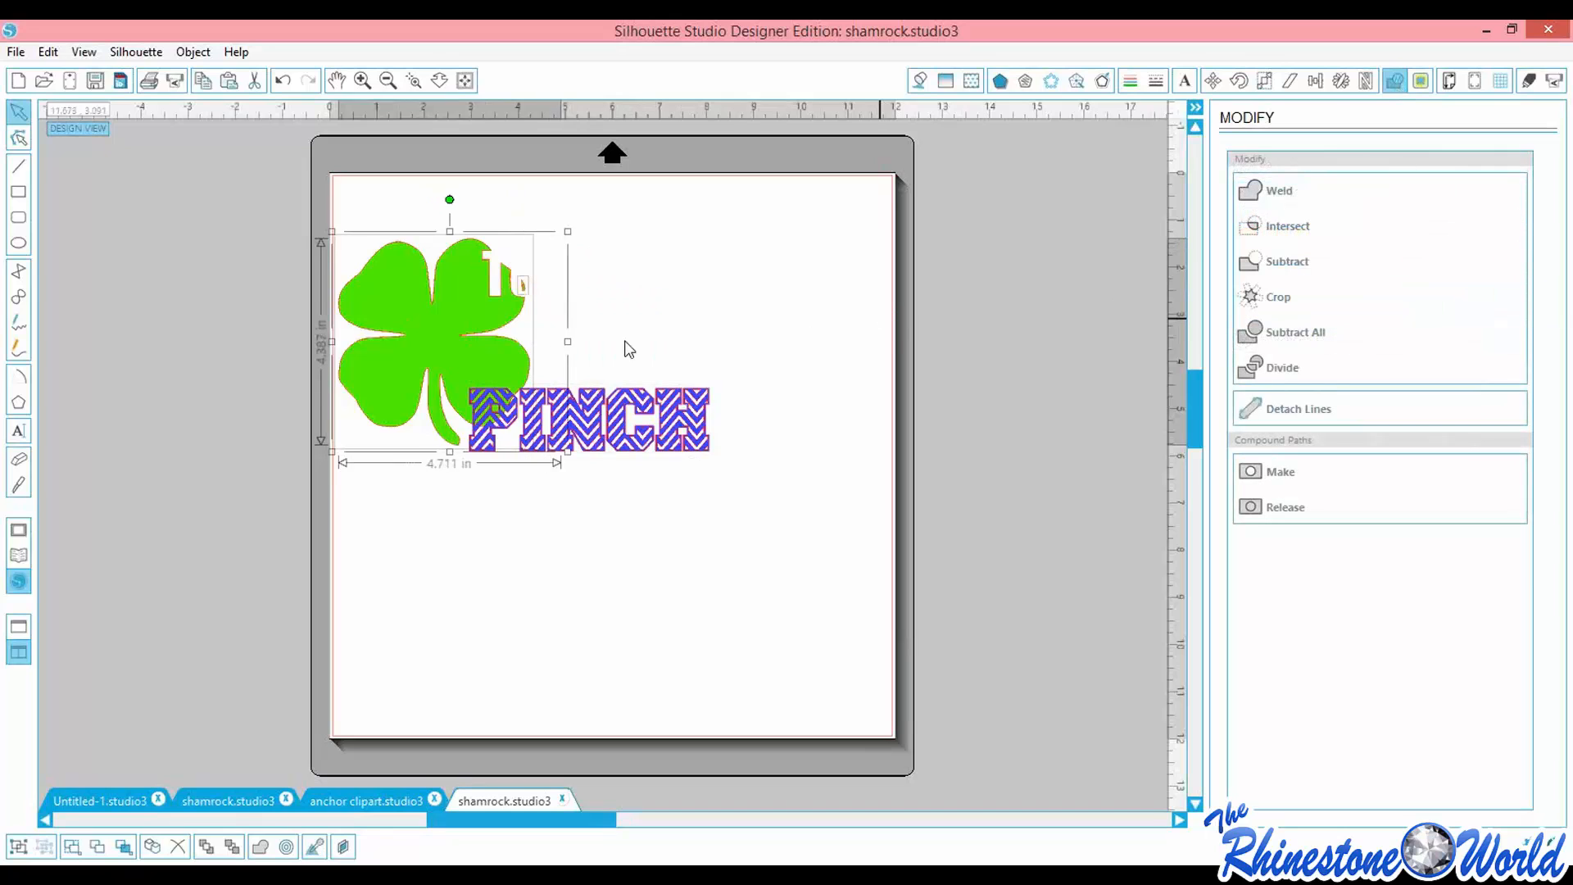
pyautogui.hotkey('ctrl', 'z')
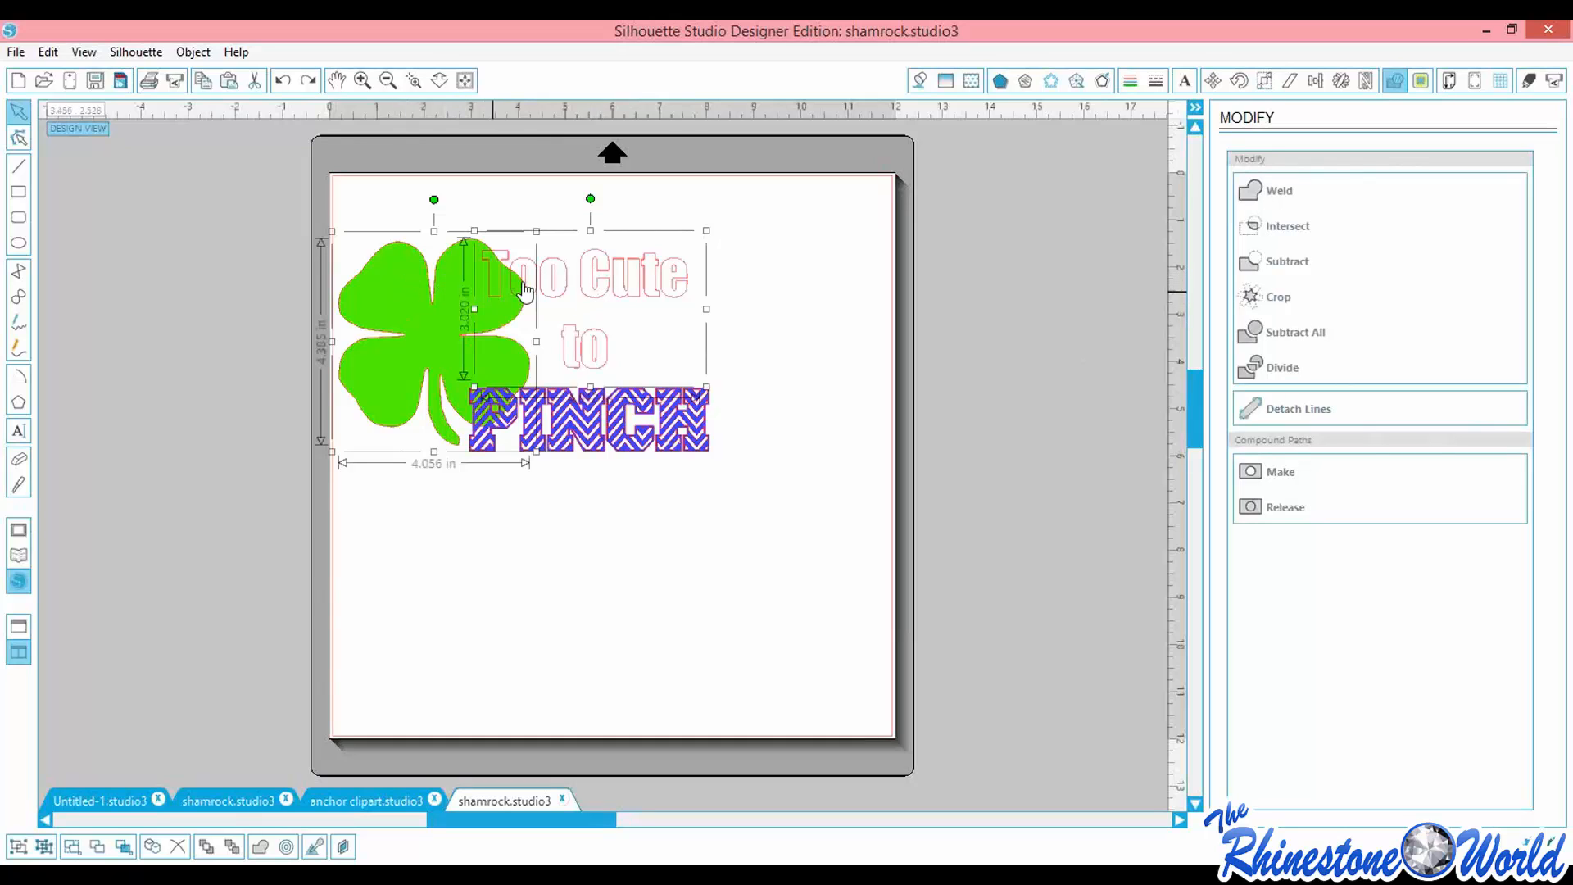
pyautogui.click(637, 284)
pyautogui.click(859, 284)
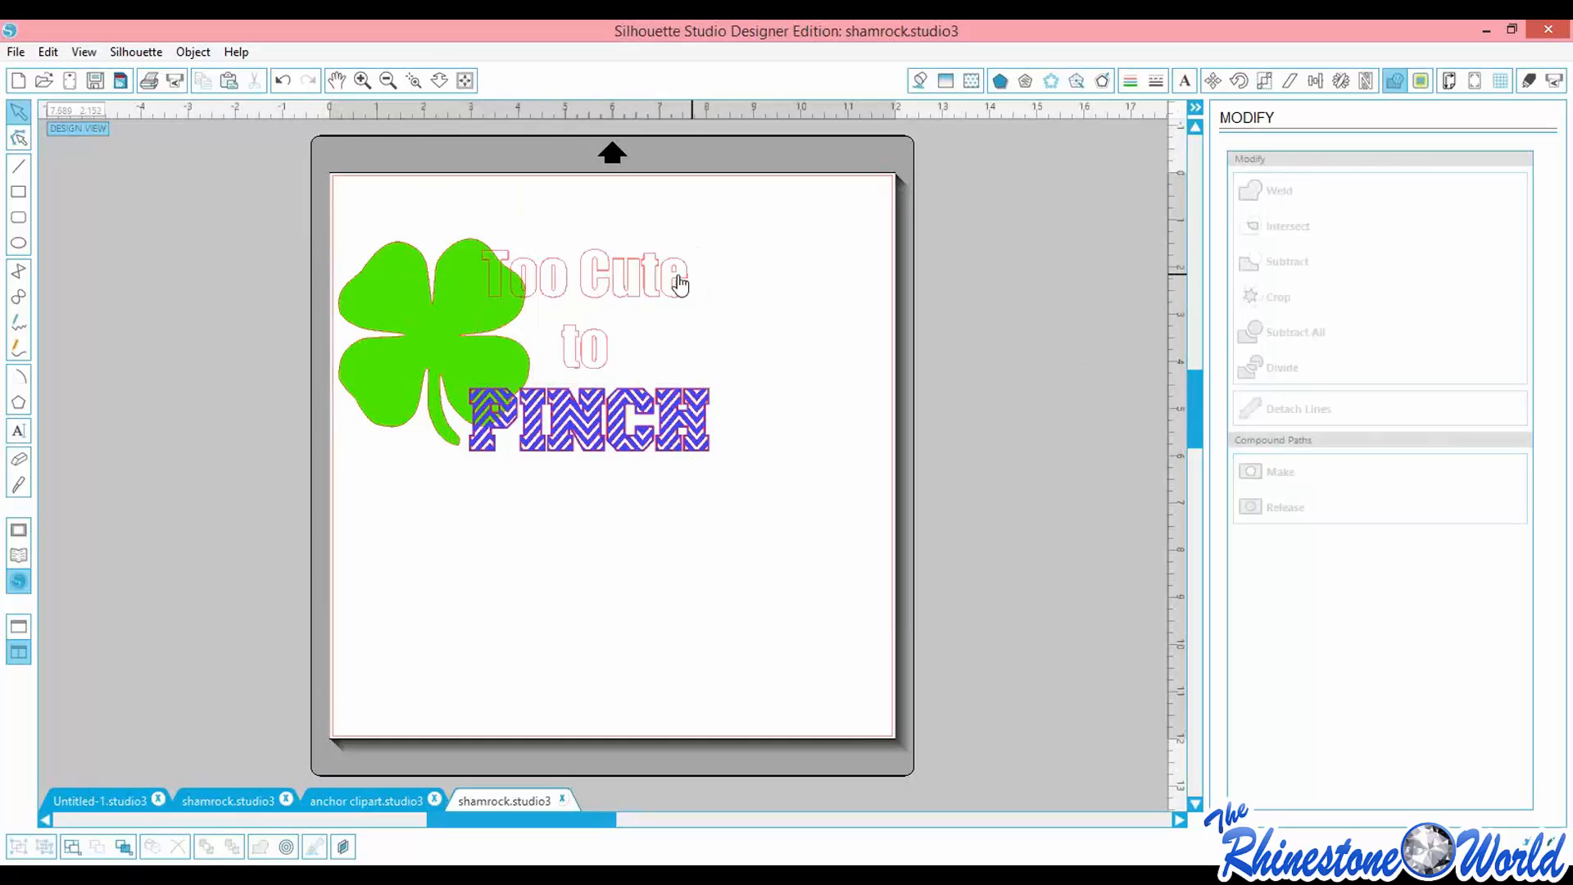
# Create a round 0.125 in offset around "Too Cute to" and move the original text off to the right of it
pyautogui.click(677, 281)
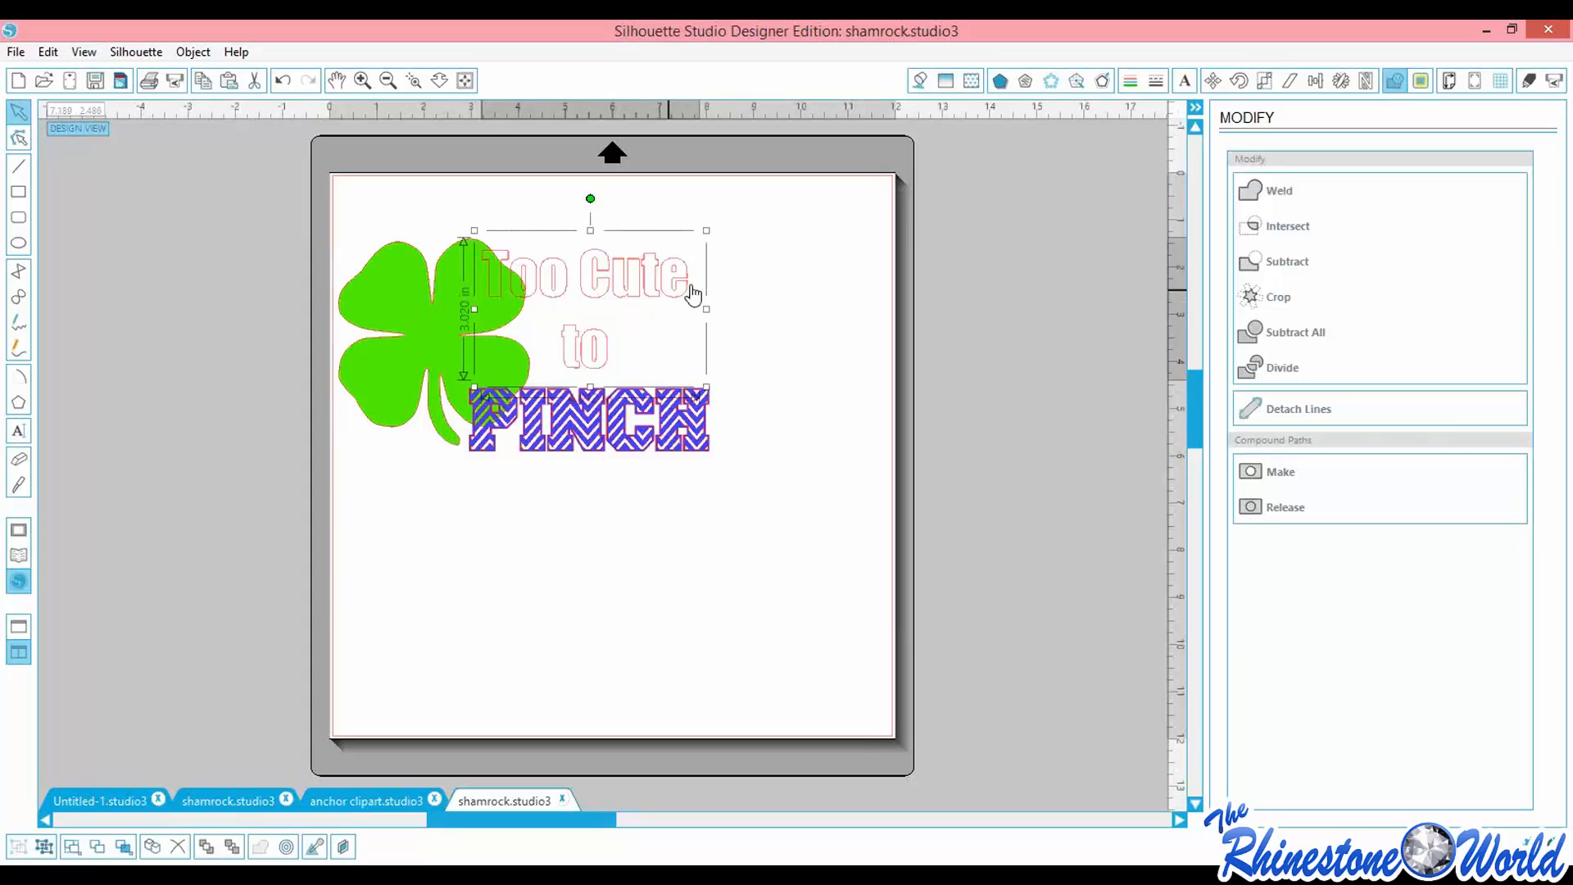
pyautogui.click(1103, 79)
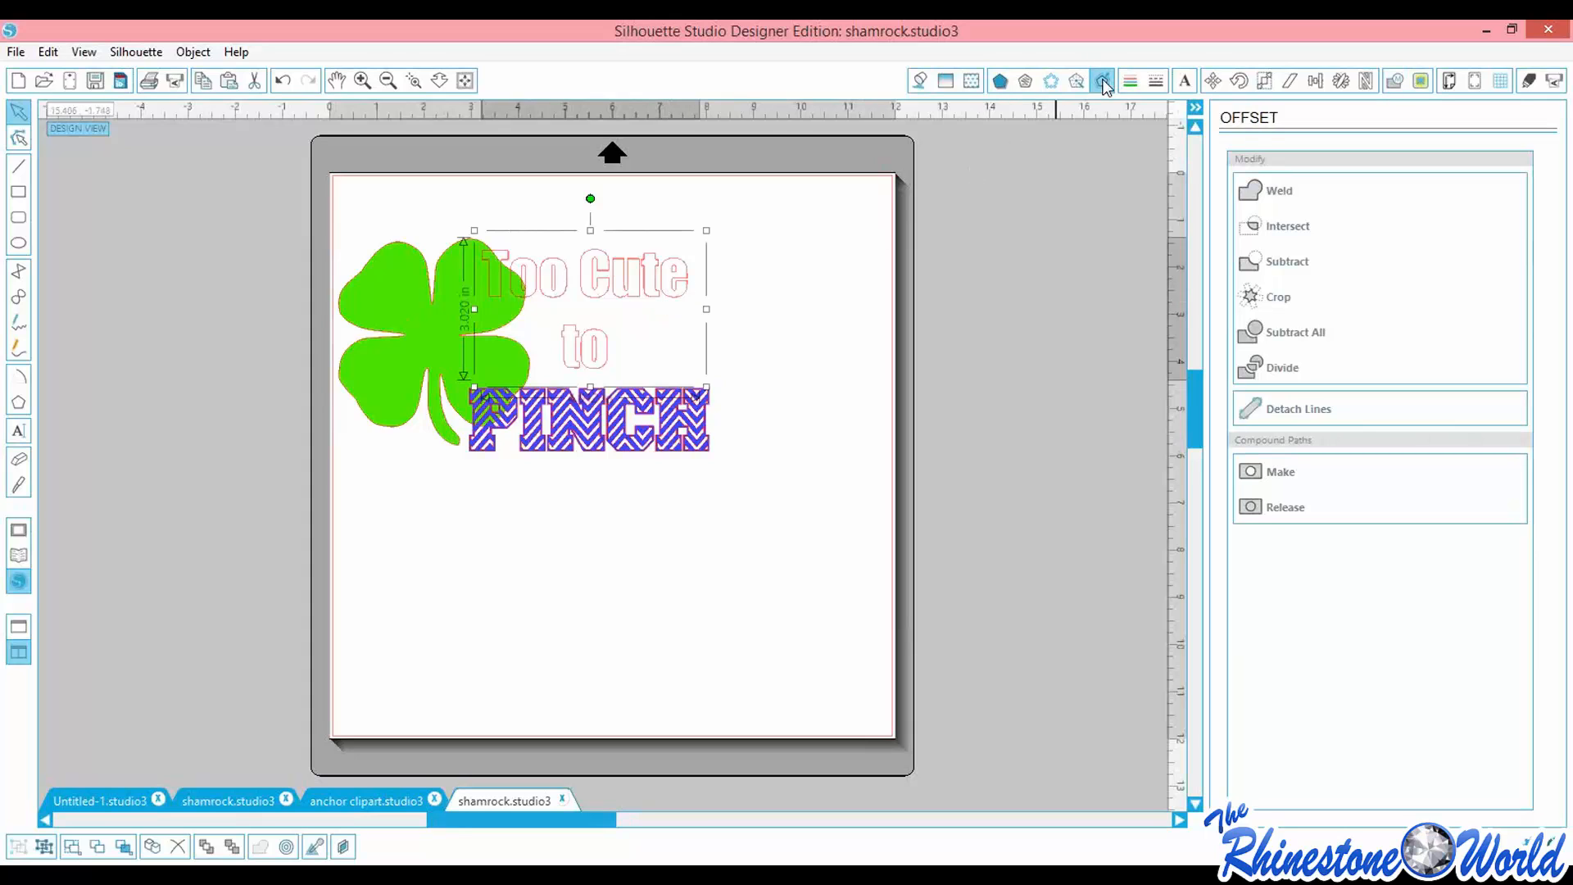
pyautogui.click(1270, 193)
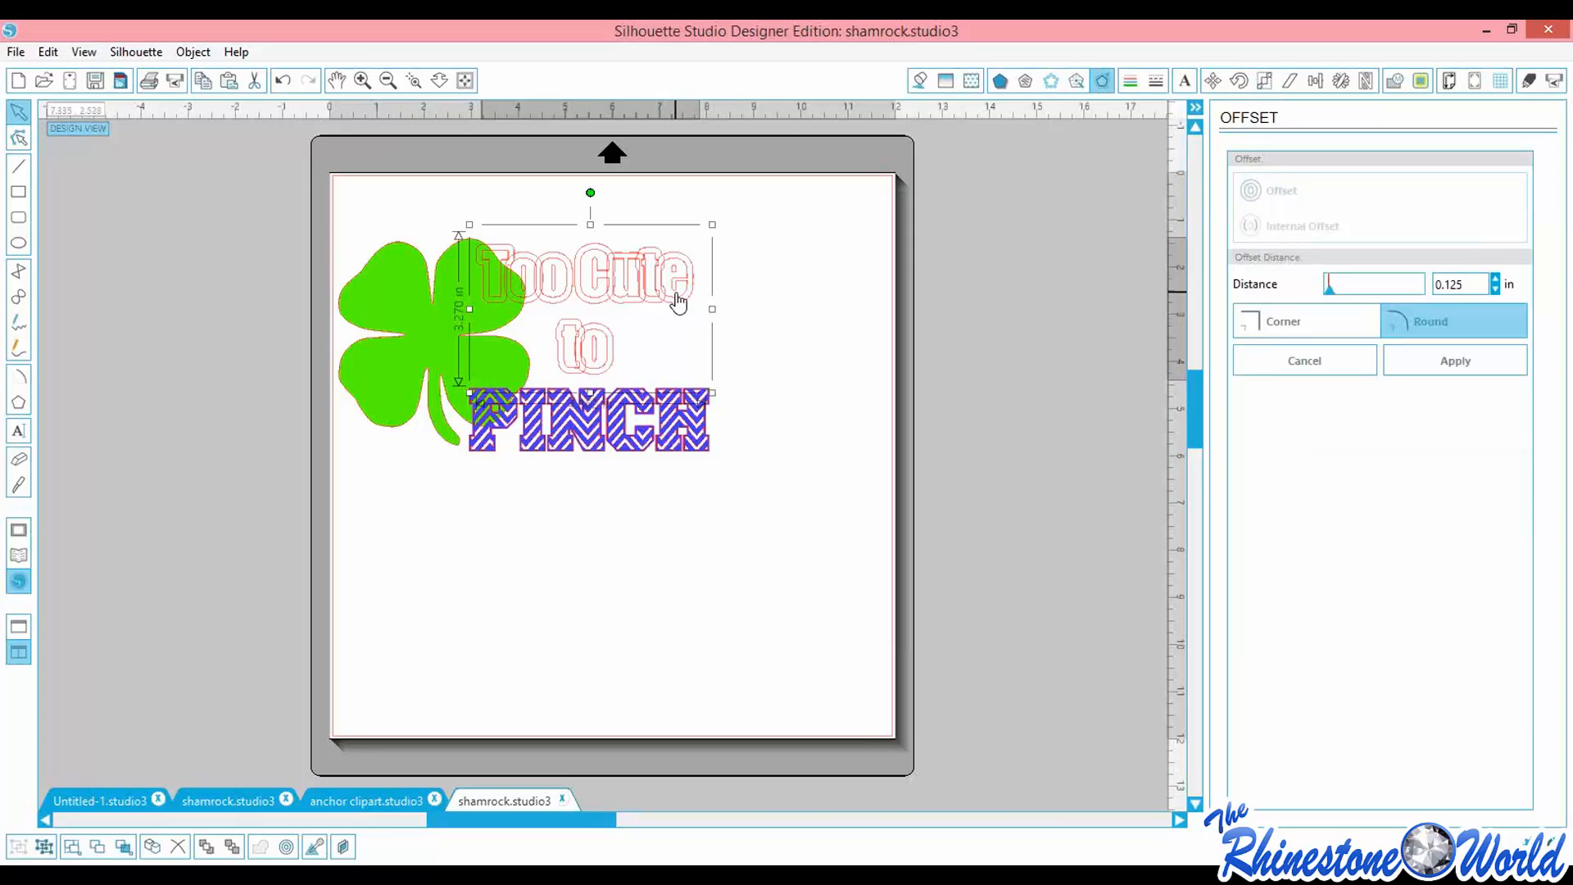
pyautogui.moveTo(679, 303); pyautogui.dragTo(911, 288)
pyautogui.click(543, 280)
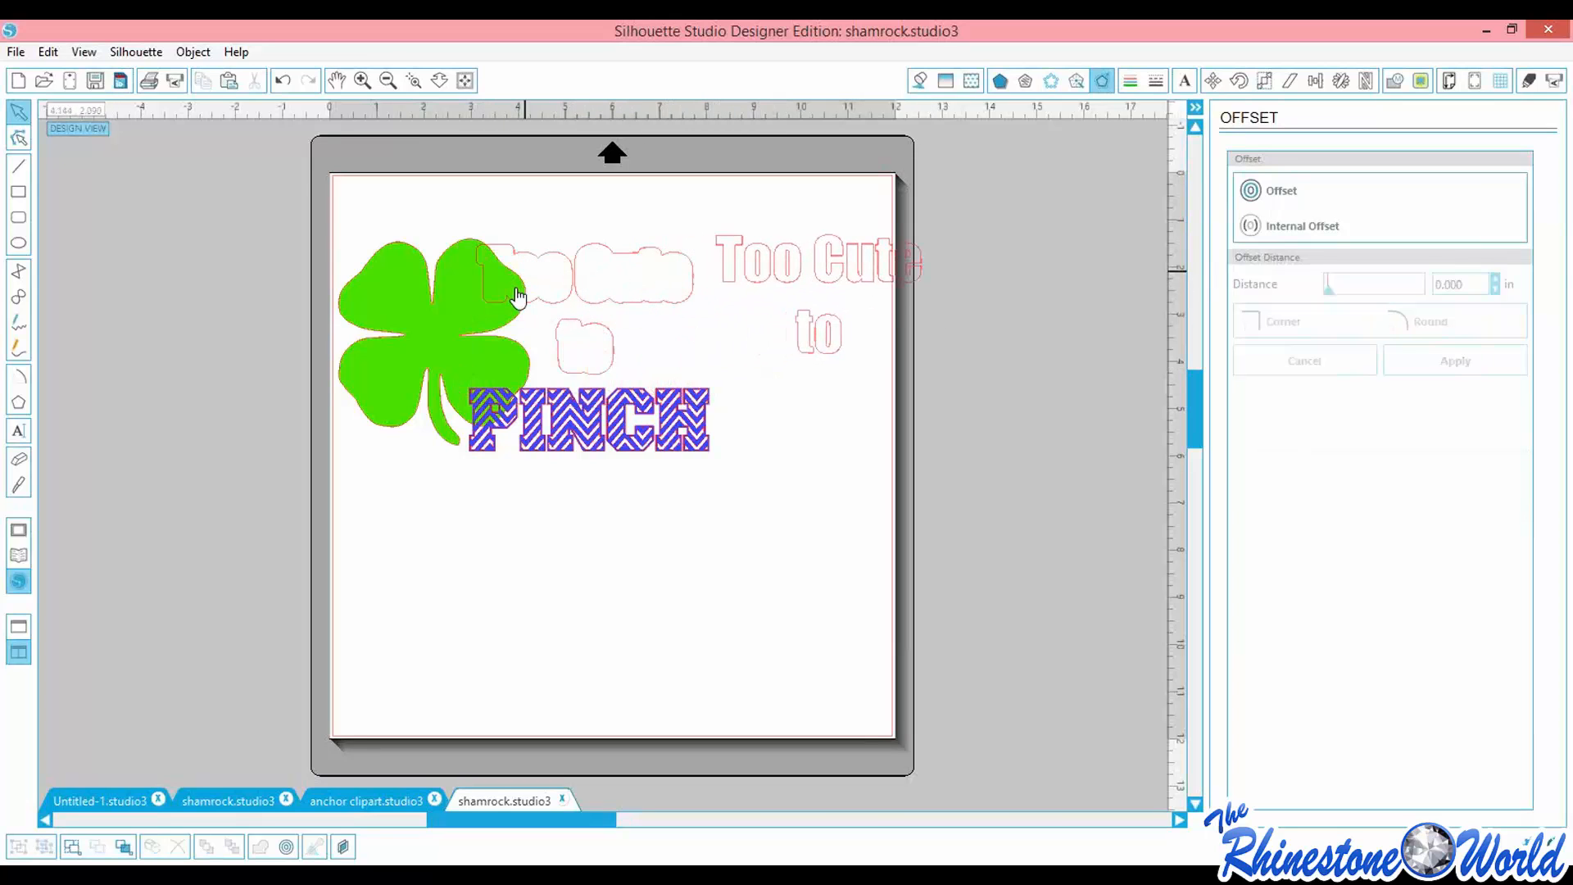
# Subtract the "Too Cute to" offset outlines from the green shamrock
pyautogui.click(514, 302)
pyautogui.click(414, 201)
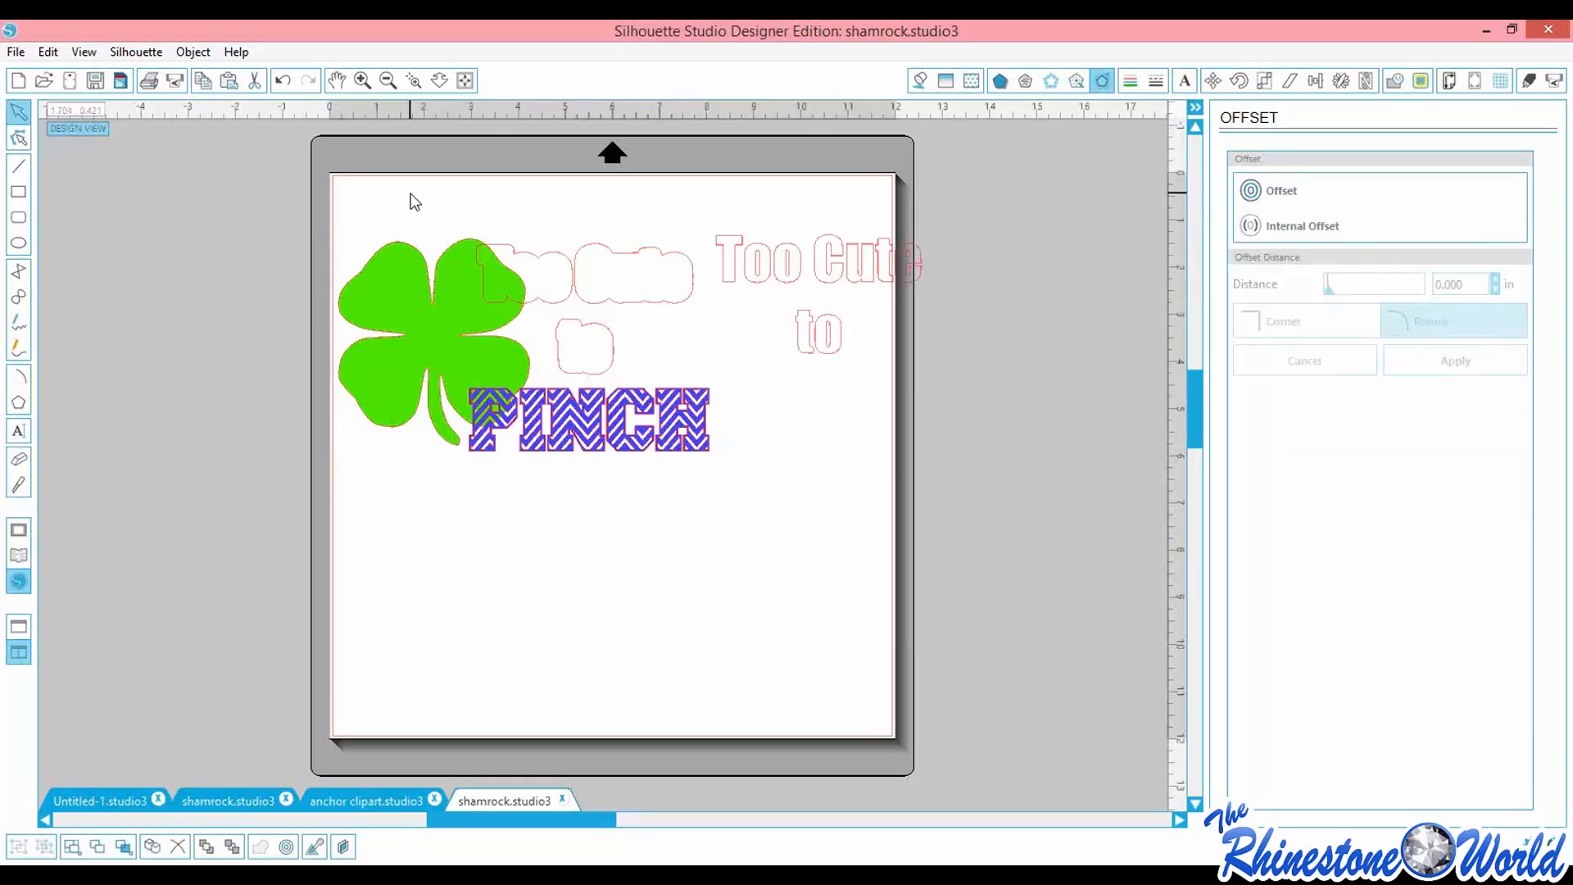
pyautogui.moveTo(424, 190); pyautogui.dragTo(598, 332)
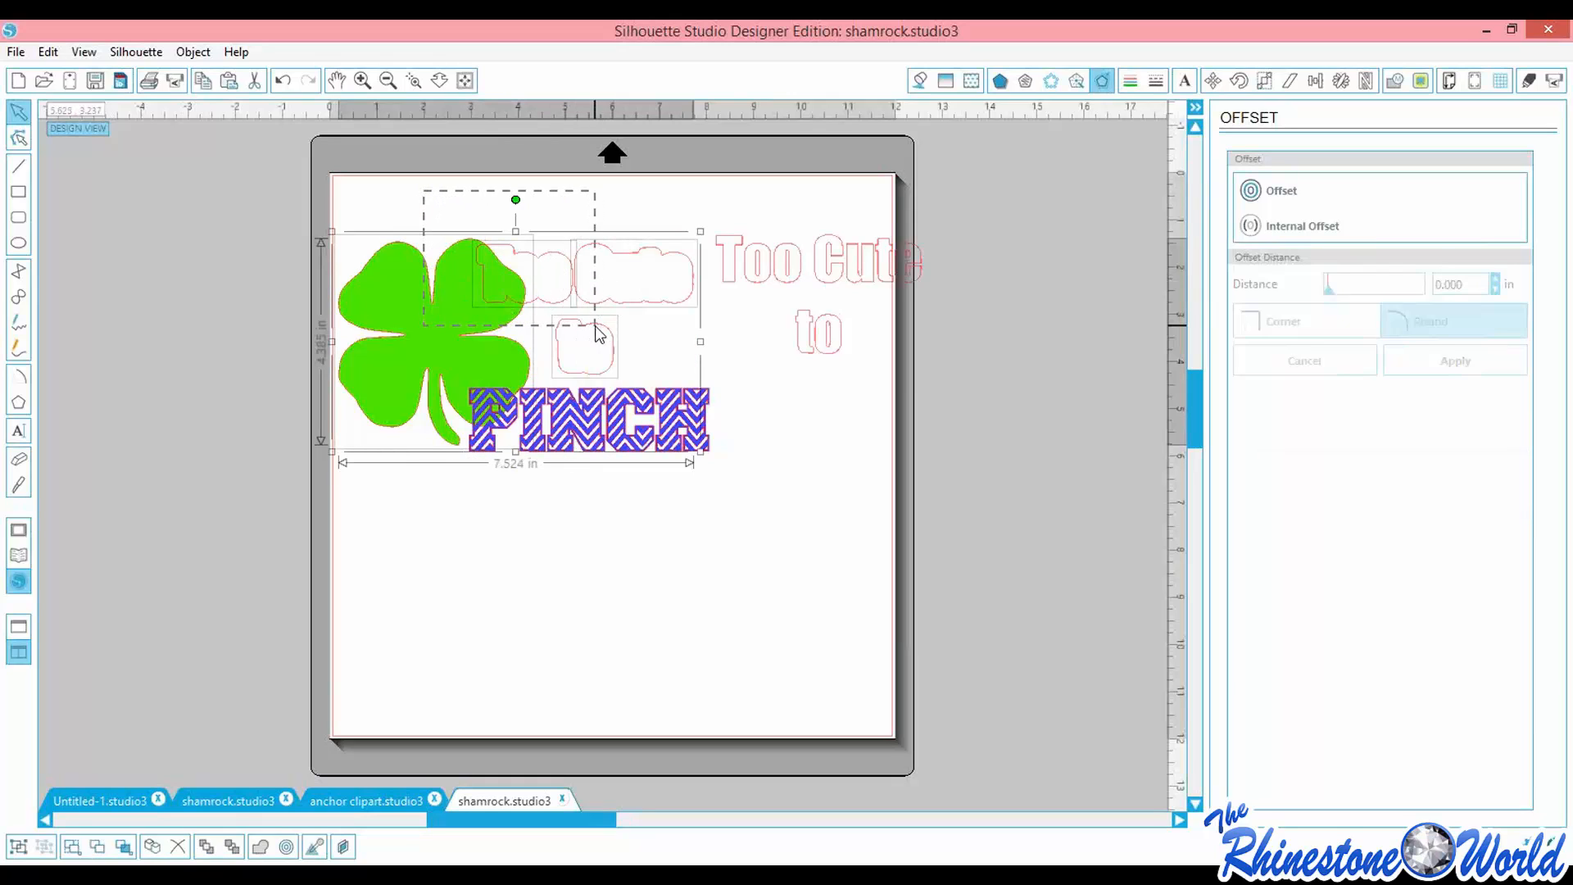
pyautogui.click(1395, 80)
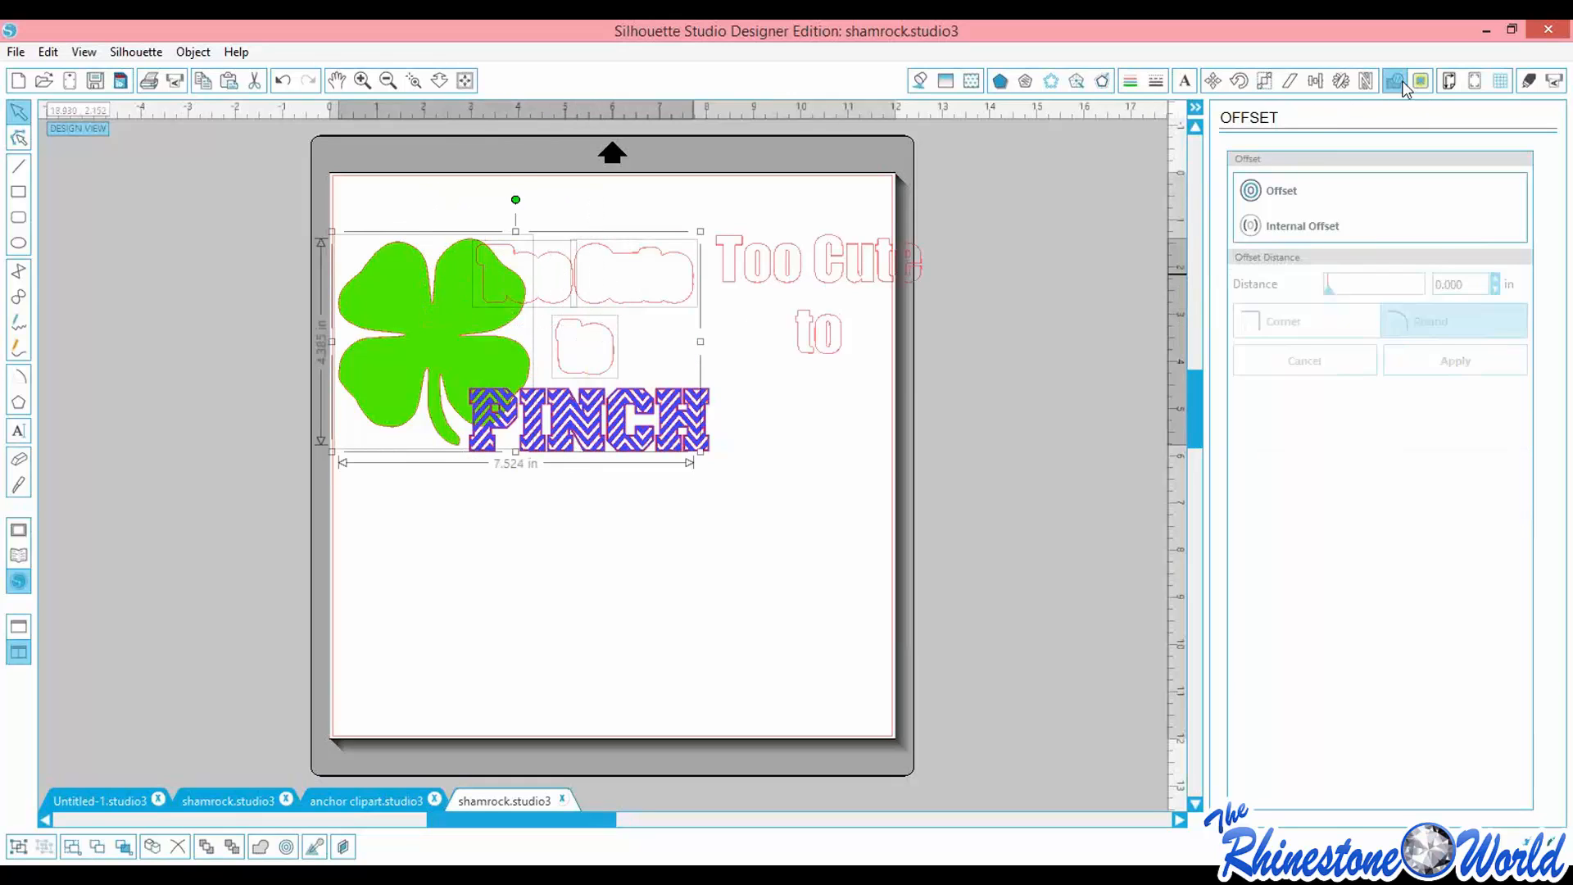
pyautogui.click(1296, 264)
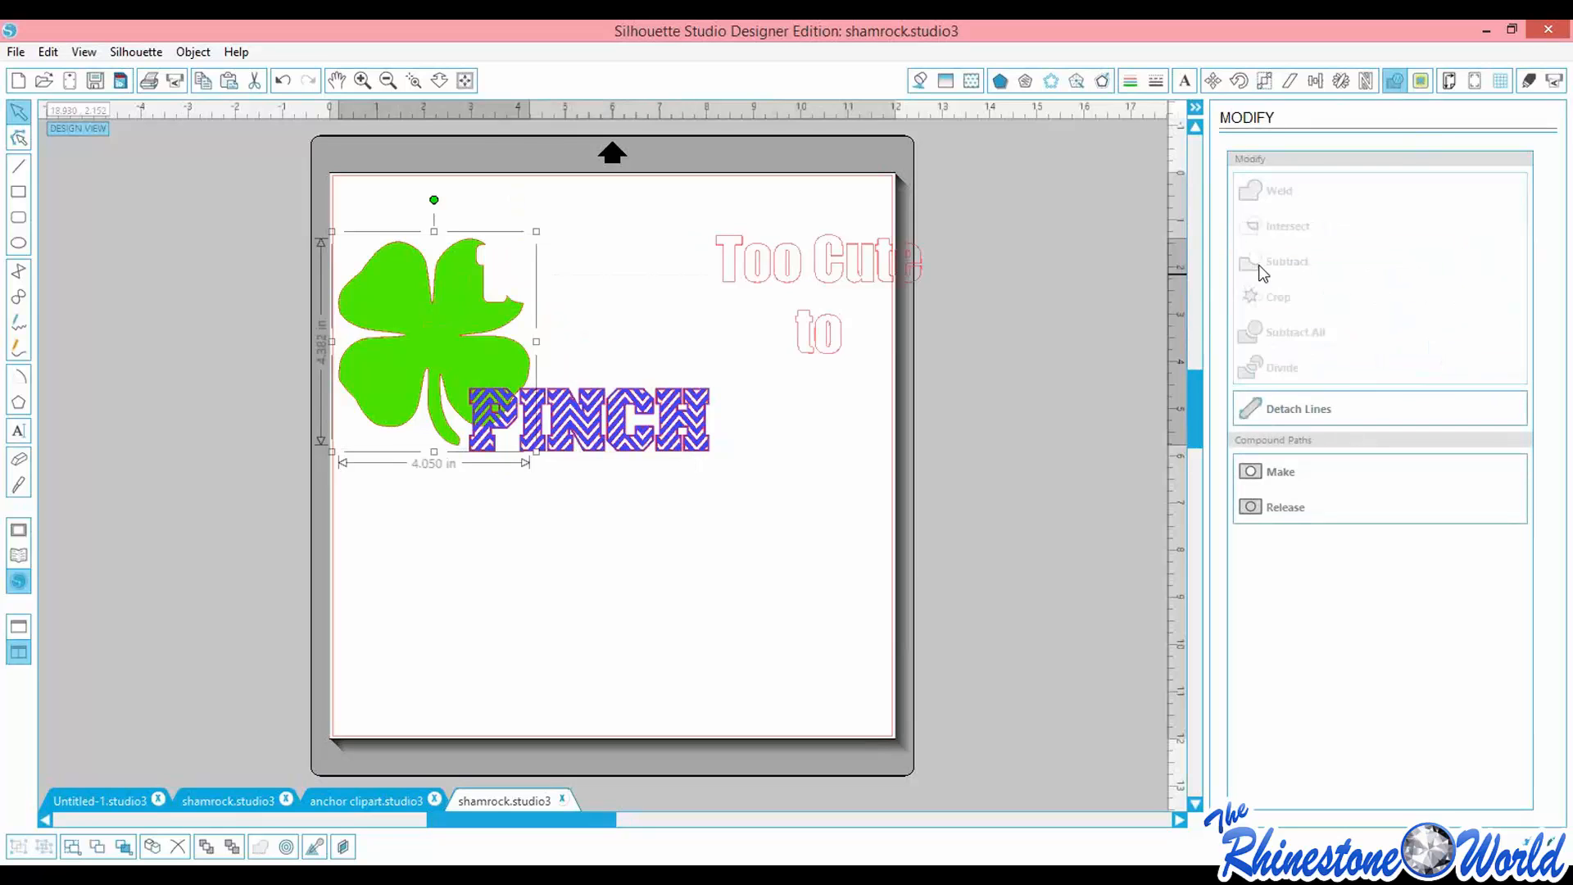
# Move the "Too Cute to" text back into the shamrock's cut-out, above "PINCH", and fine-tune its position
pyautogui.moveTo(836, 275); pyautogui.dragTo(596, 293)
pyautogui.scroll(-1, 595, 294)
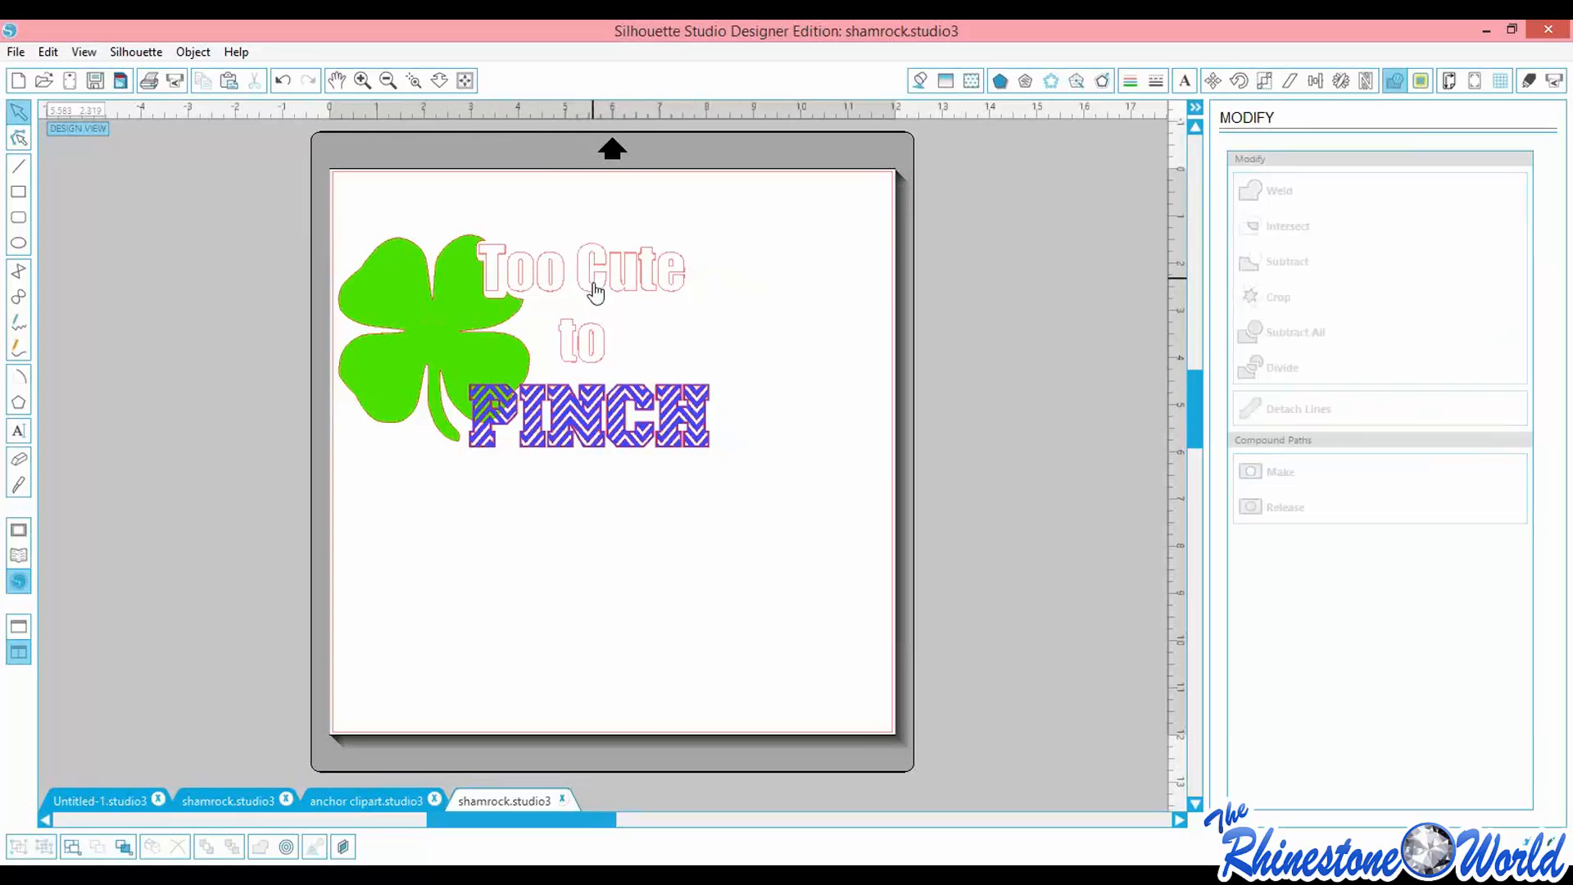
pyautogui.hscroll(2, 595, 293)
pyautogui.click(595, 293)
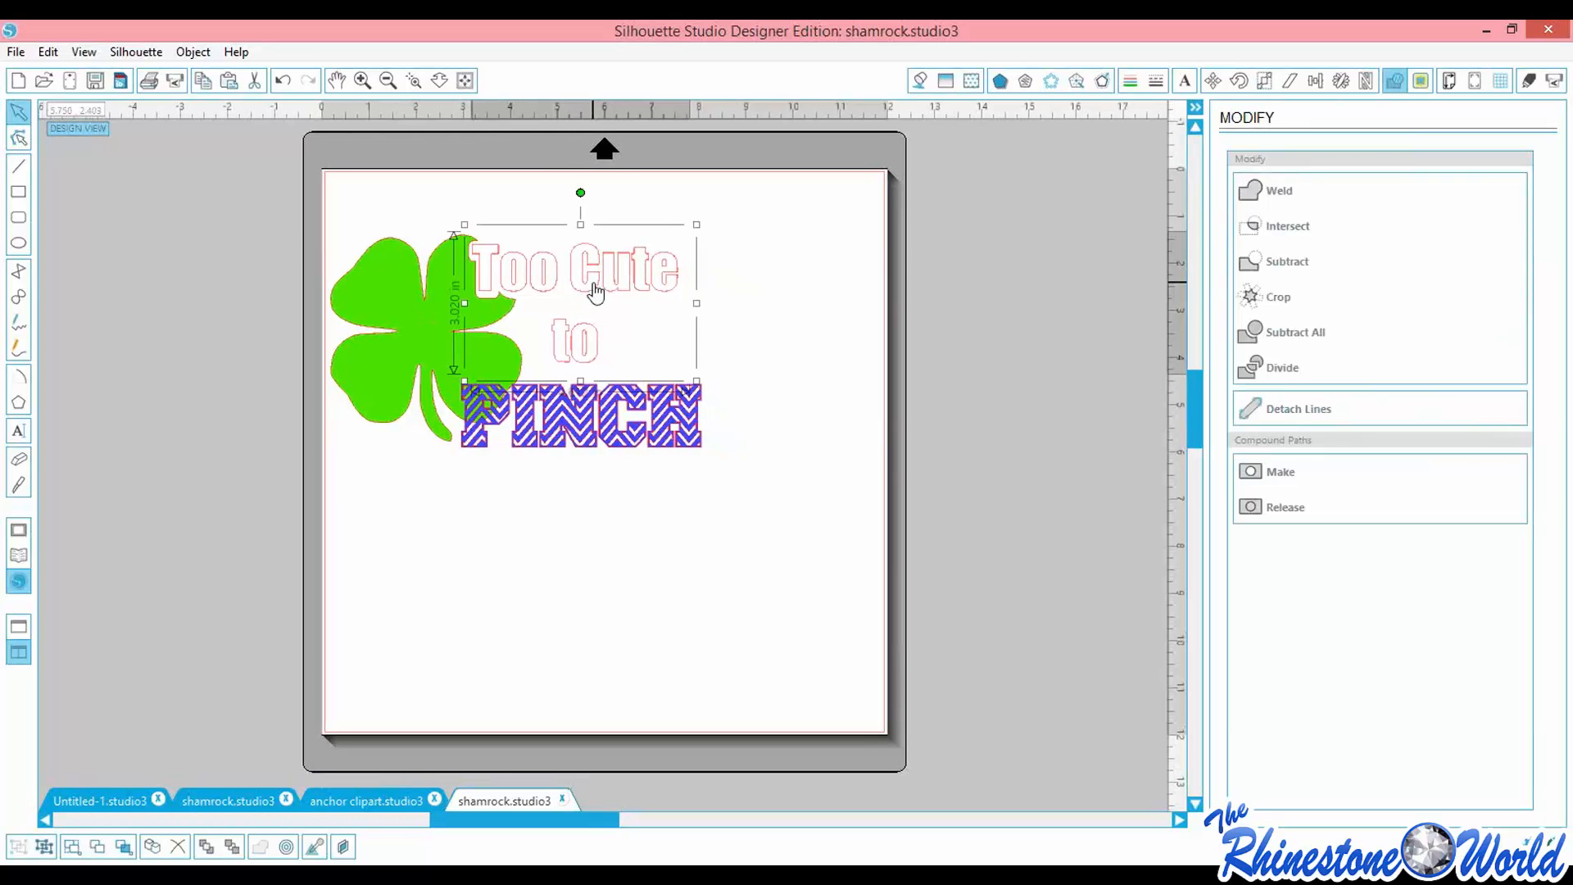
pyautogui.press('Down')
pyautogui.moveTo(596, 291); pyautogui.dragTo(597, 292)
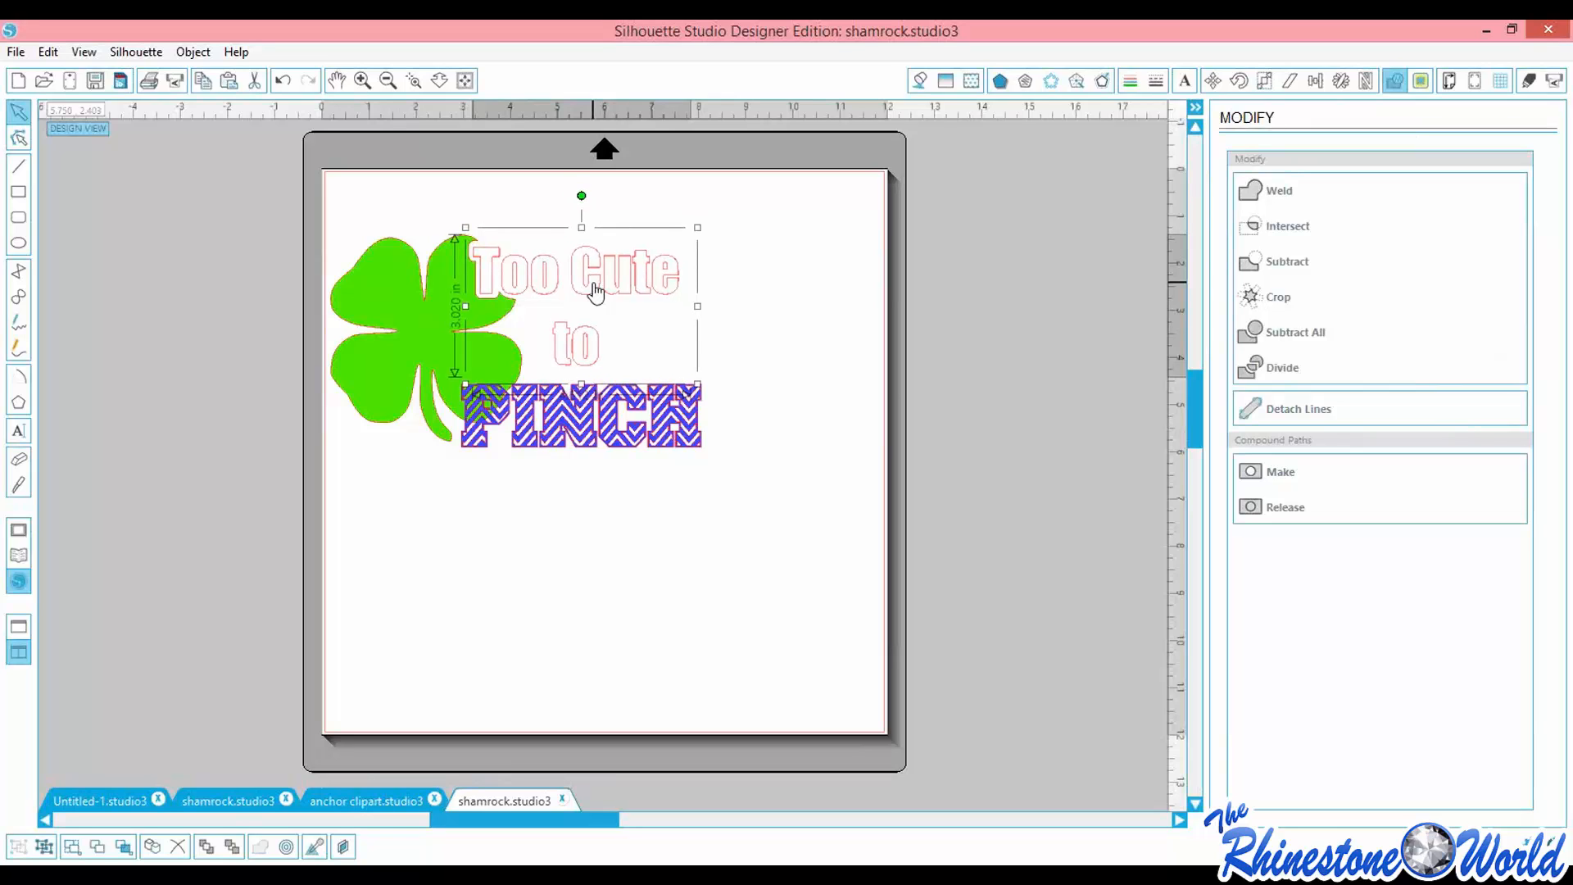
pyautogui.click(564, 562)
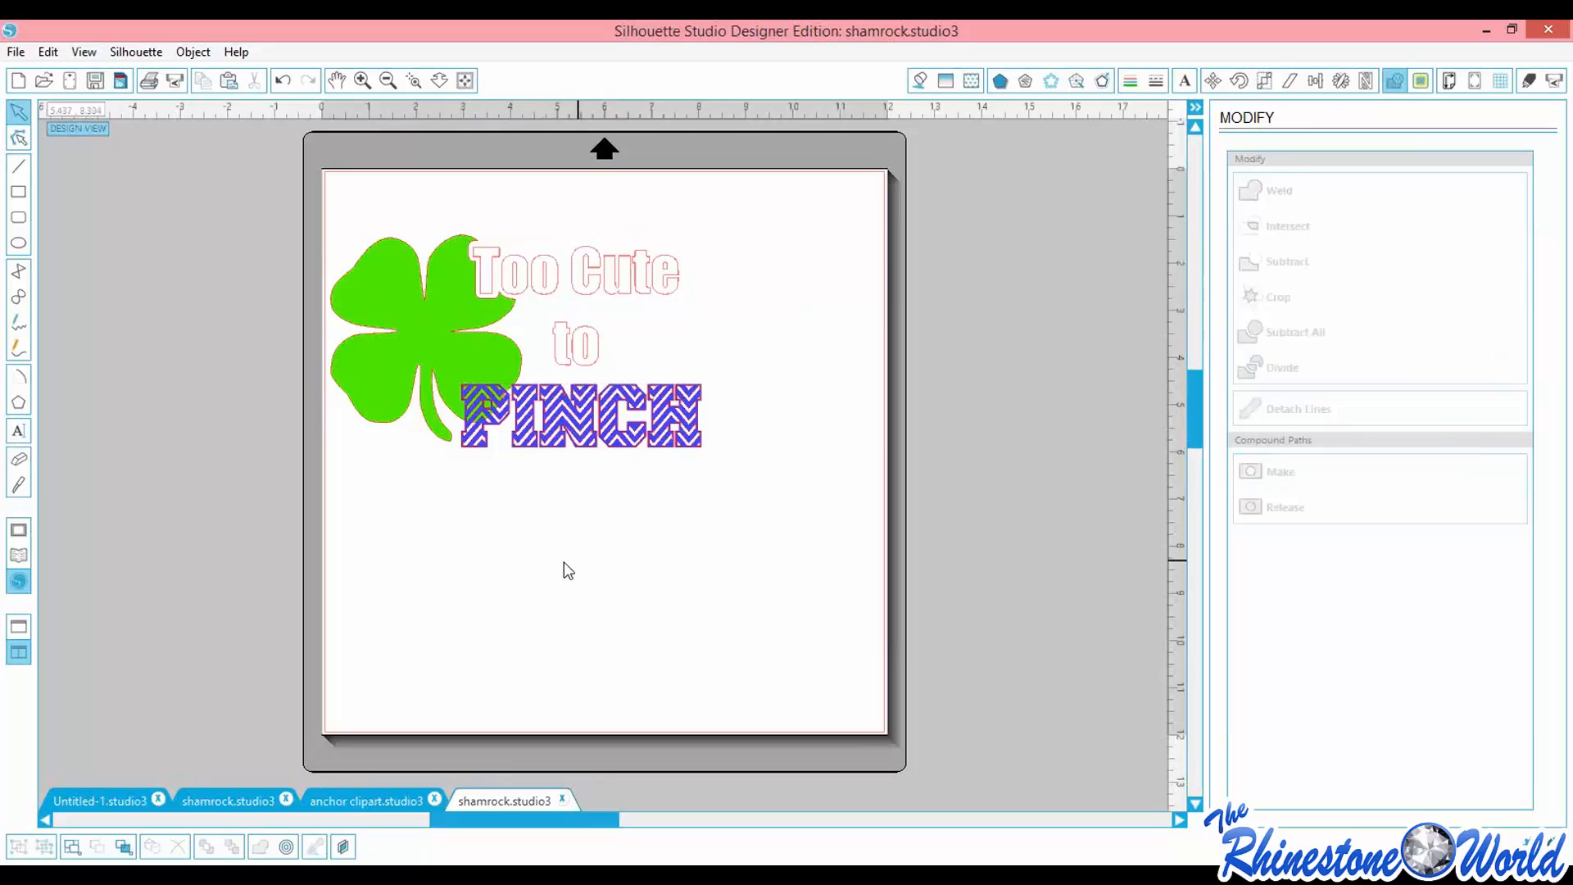
# Create a round 0.125 in offset around "PINCH" and move the original chevron text down and right, clear of it
pyautogui.moveTo(449, 479); pyautogui.dragTo(448, 403)
pyautogui.click(672, 509)
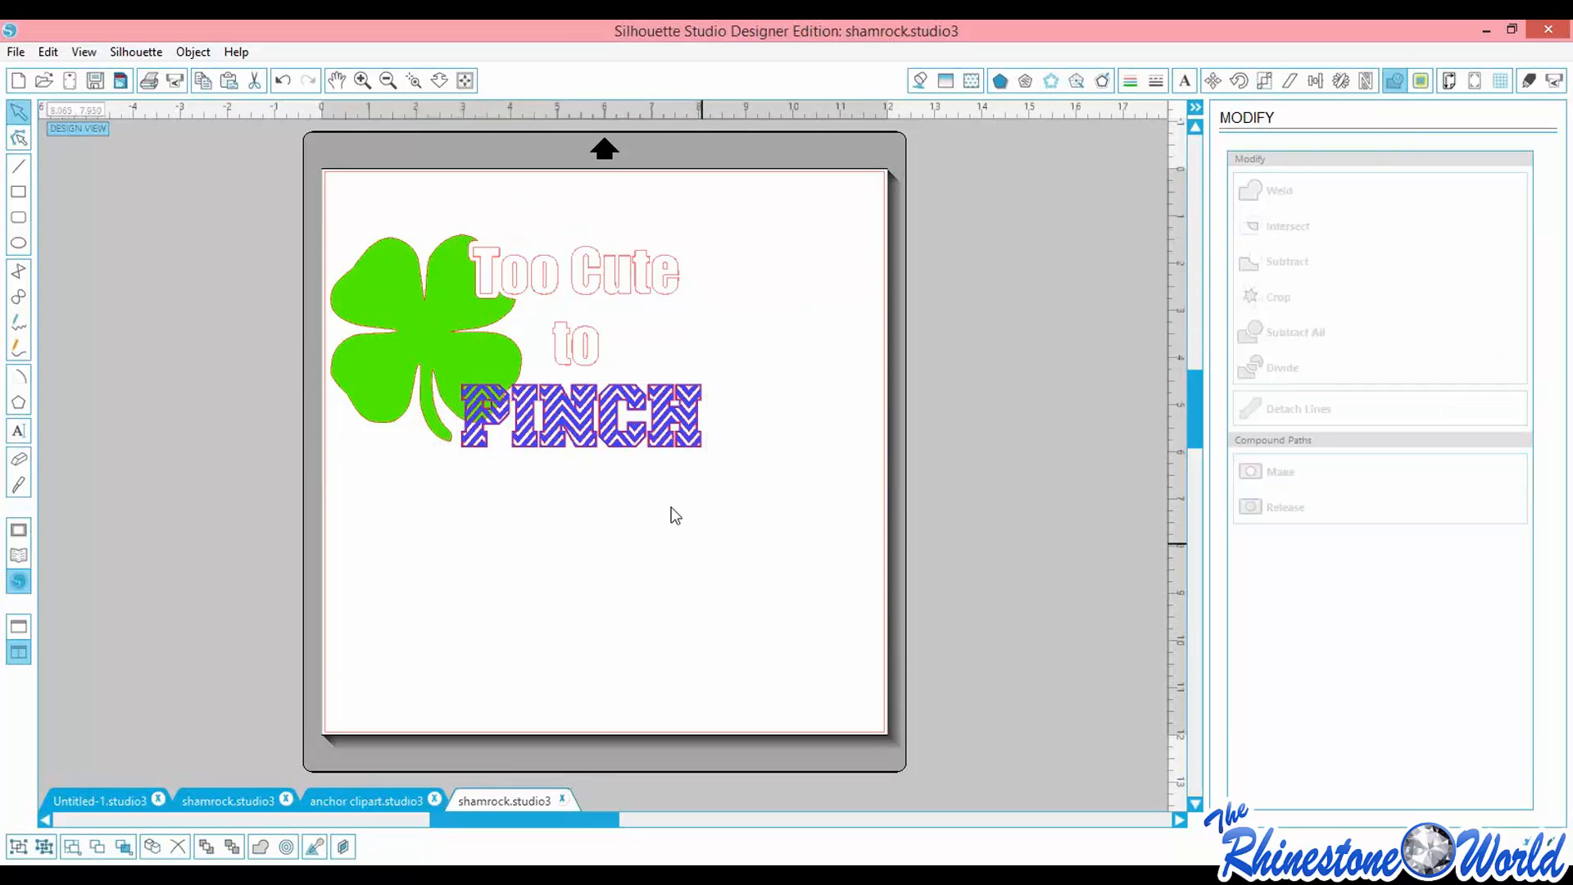
pyautogui.click(646, 449)
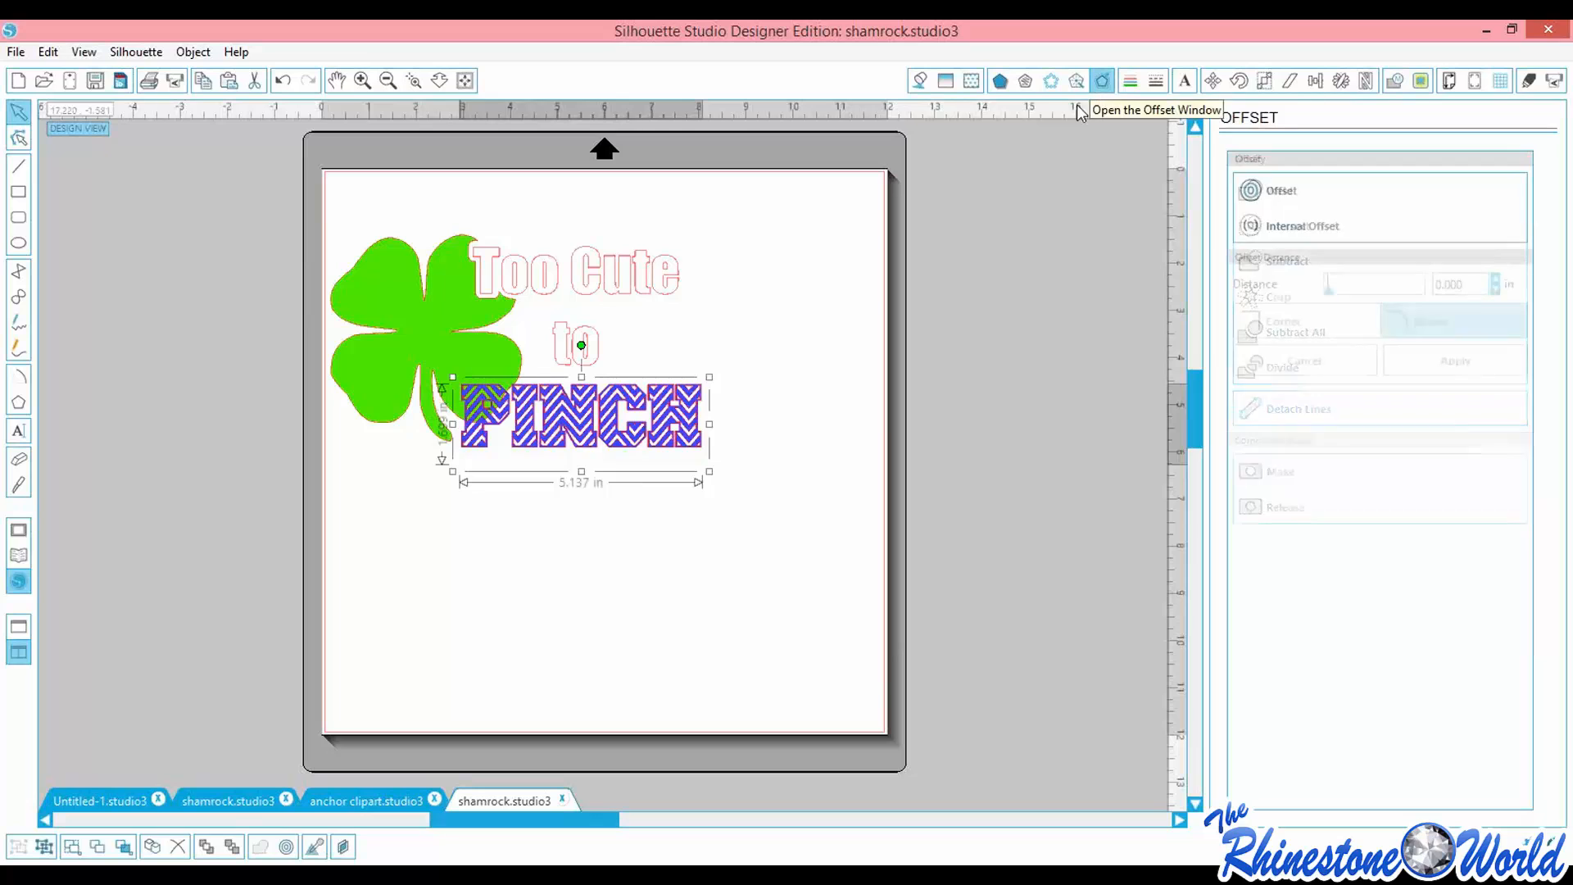
pyautogui.click(1288, 192)
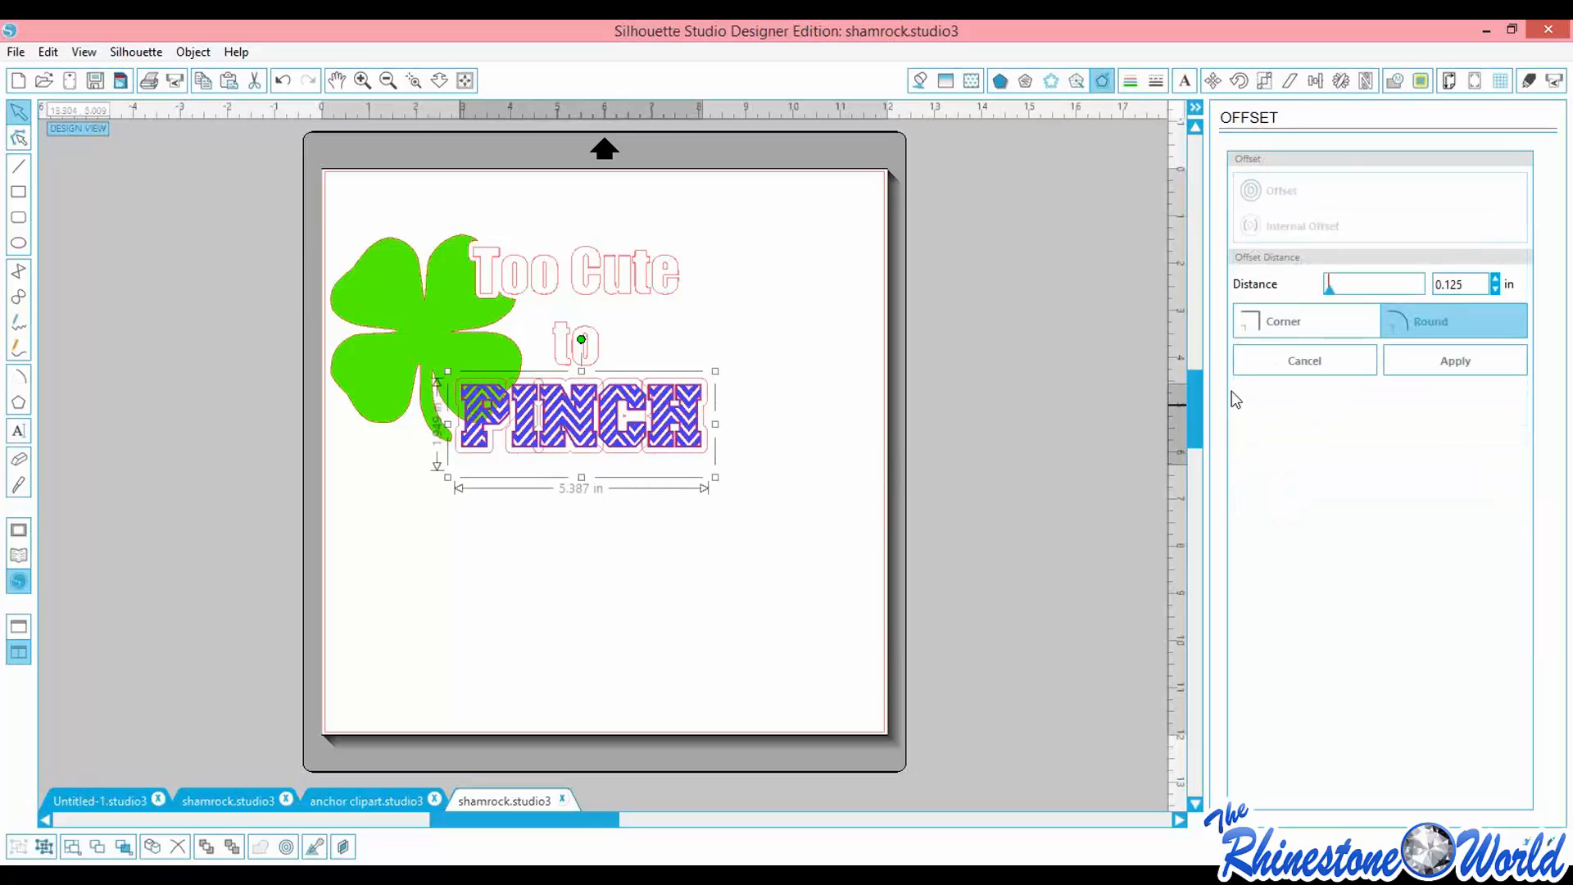
pyautogui.click(583, 436)
pyautogui.moveTo(629, 429); pyautogui.dragTo(743, 569)
# Subtract the "PINCH" offset outline from the lower part of the green shamrock
pyautogui.click(664, 457)
pyautogui.moveTo(480, 542); pyautogui.dragTo(450, 389)
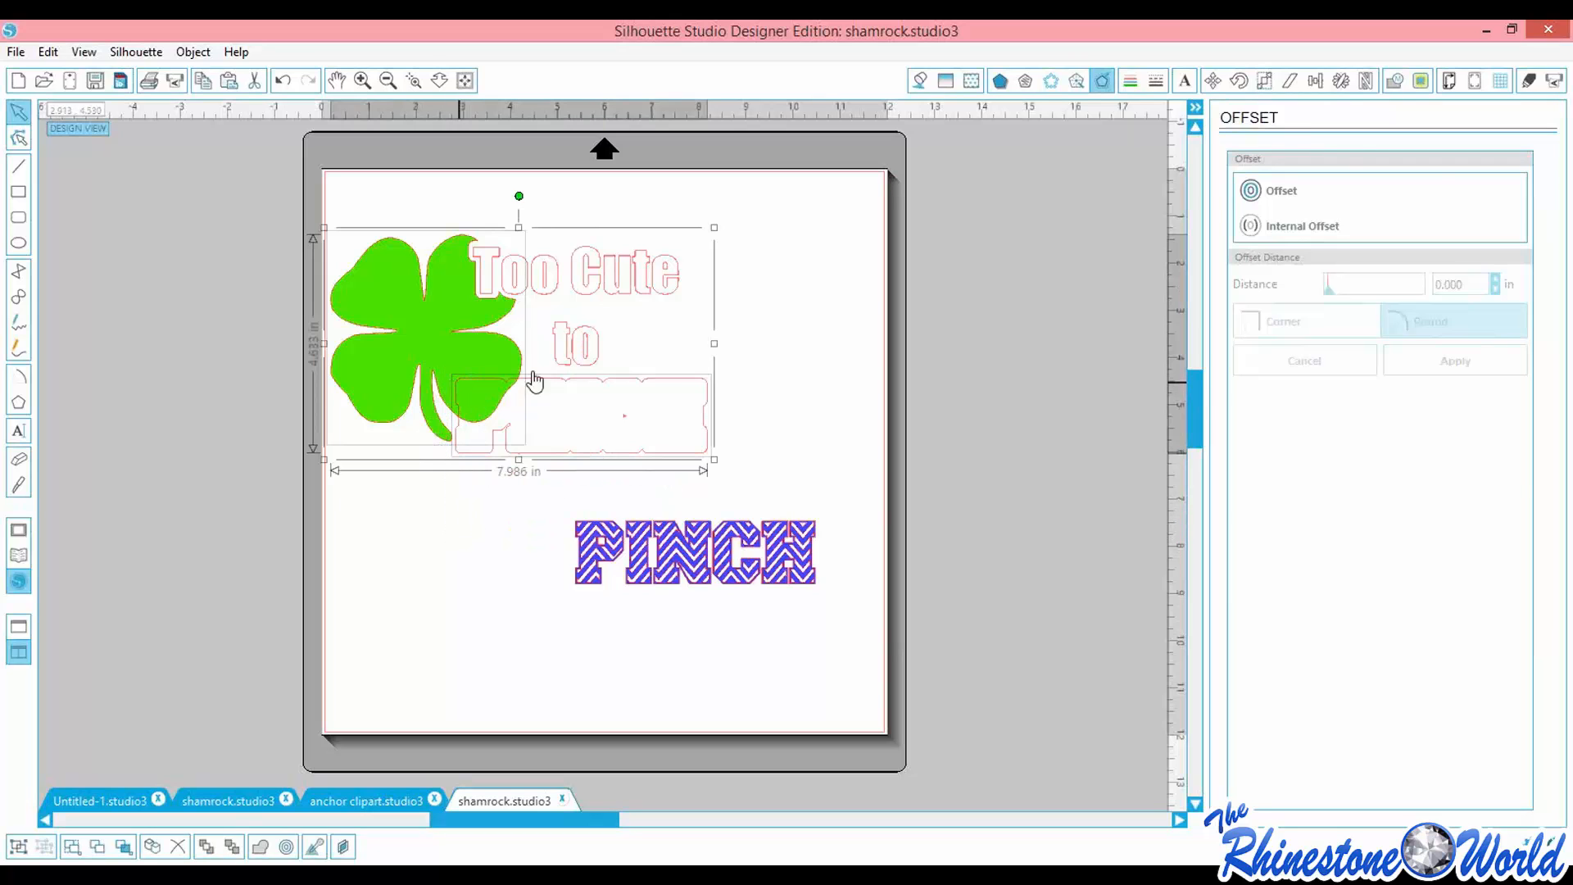
pyautogui.click(1394, 84)
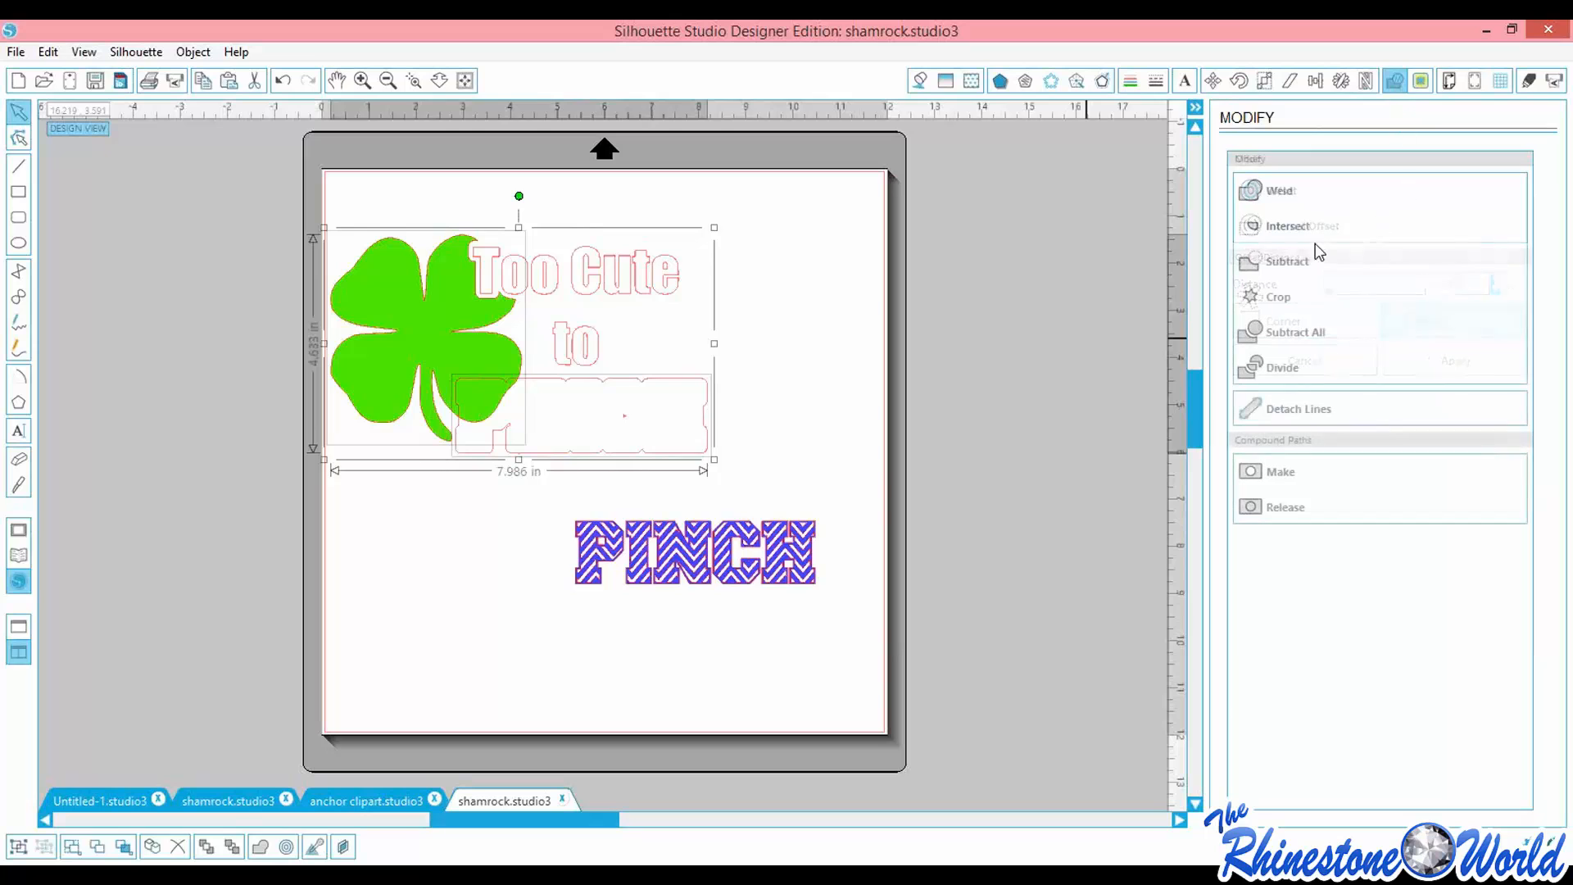
pyautogui.click(1276, 262)
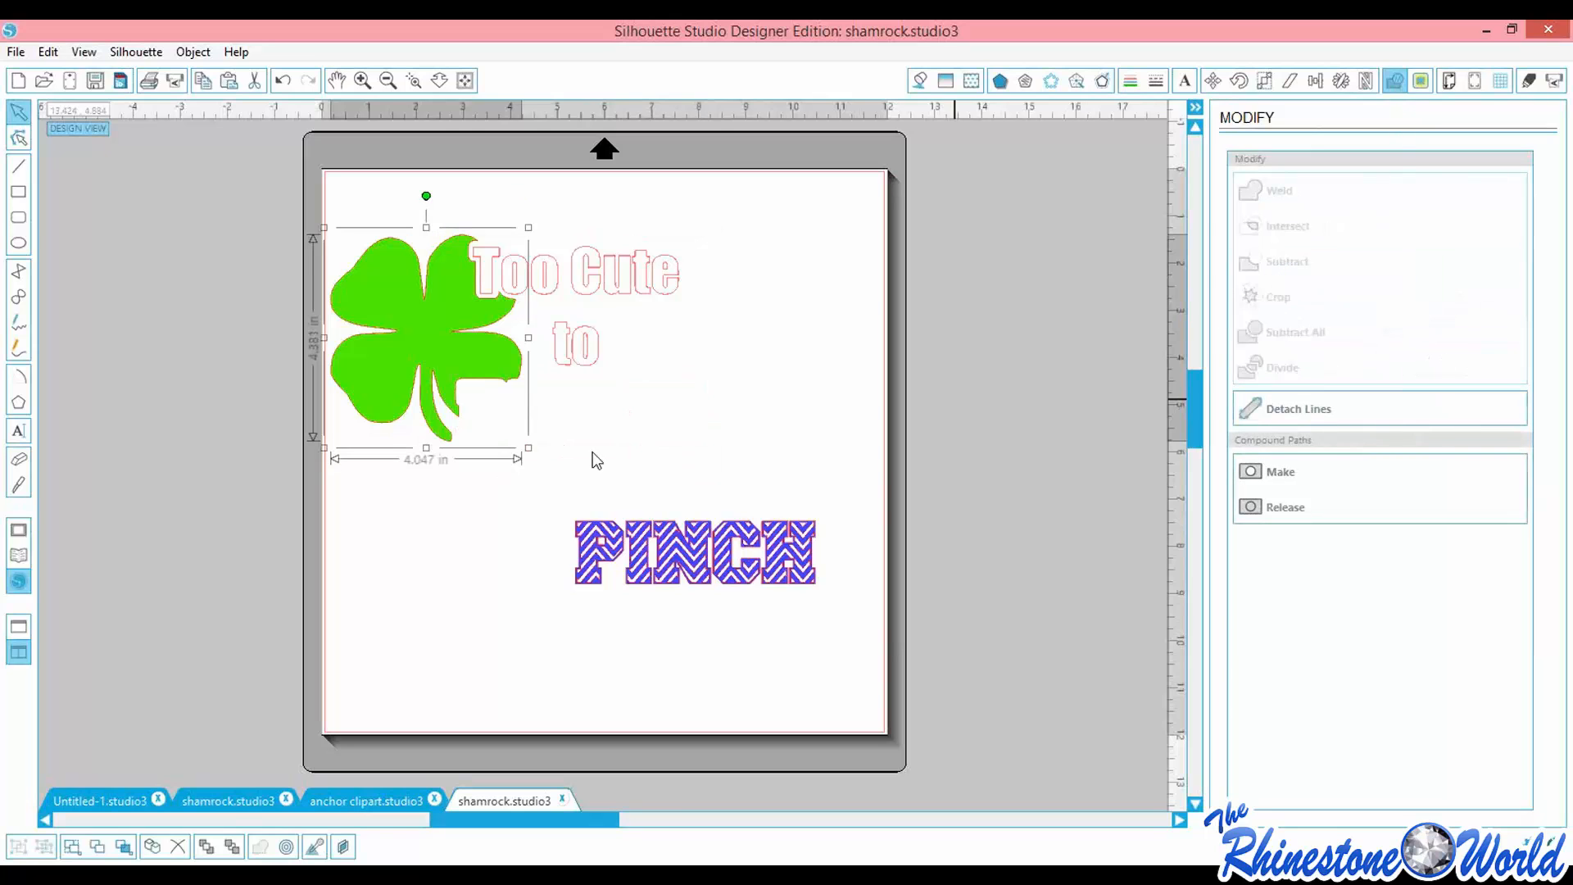
# Move the "PINCH" text back into its shamrock cut-out beneath "to" and nudge it slightly left
pyautogui.click(733, 517)
pyautogui.moveTo(707, 540); pyautogui.dragTo(596, 409)
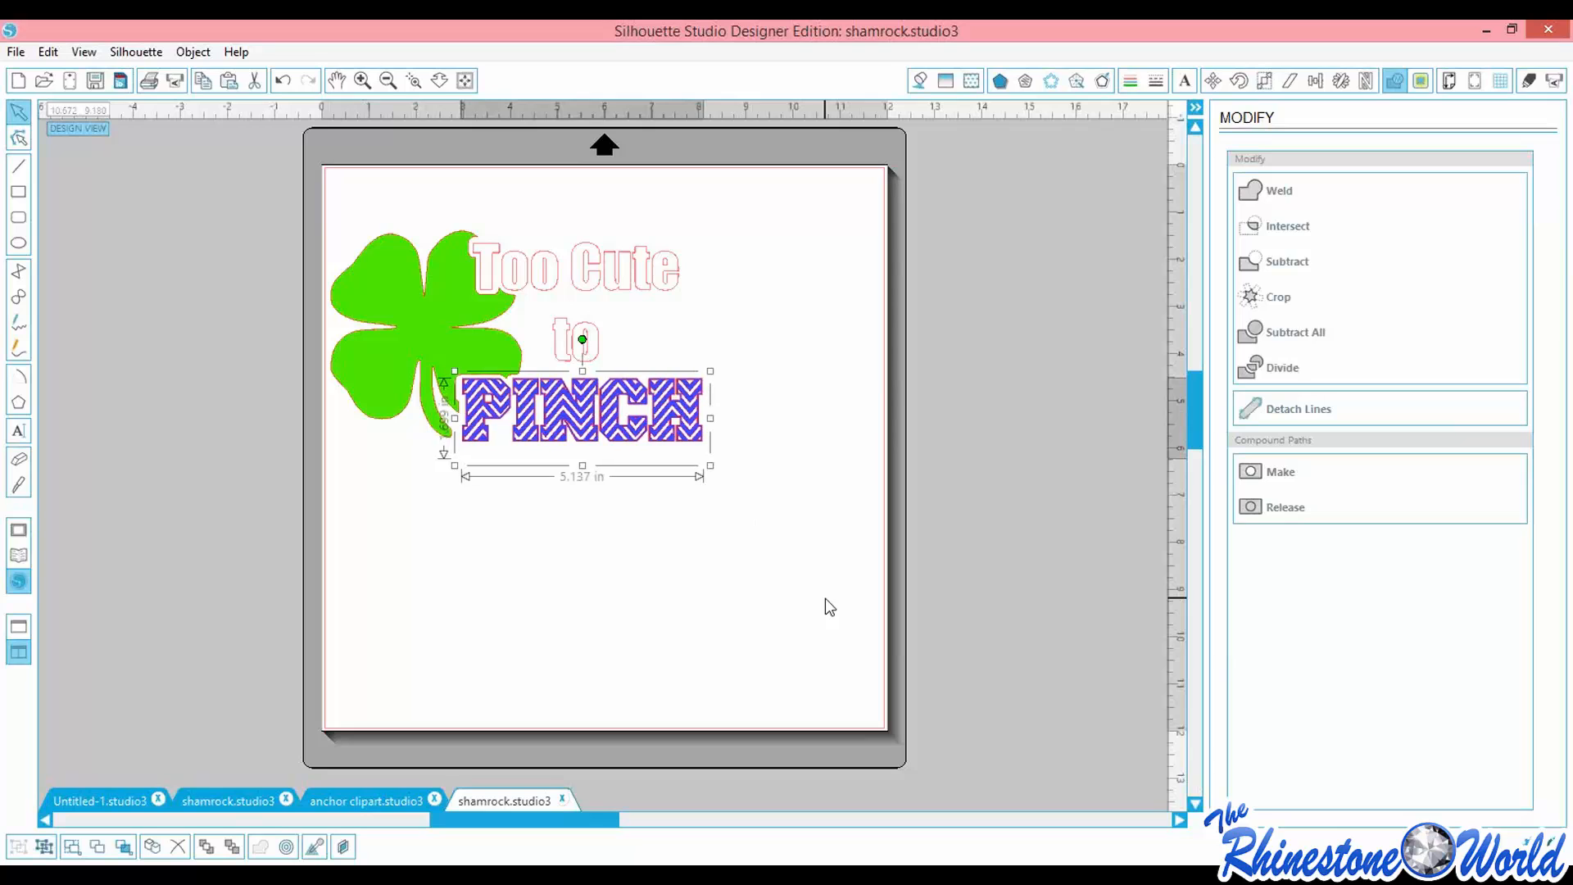
pyautogui.press('Left')
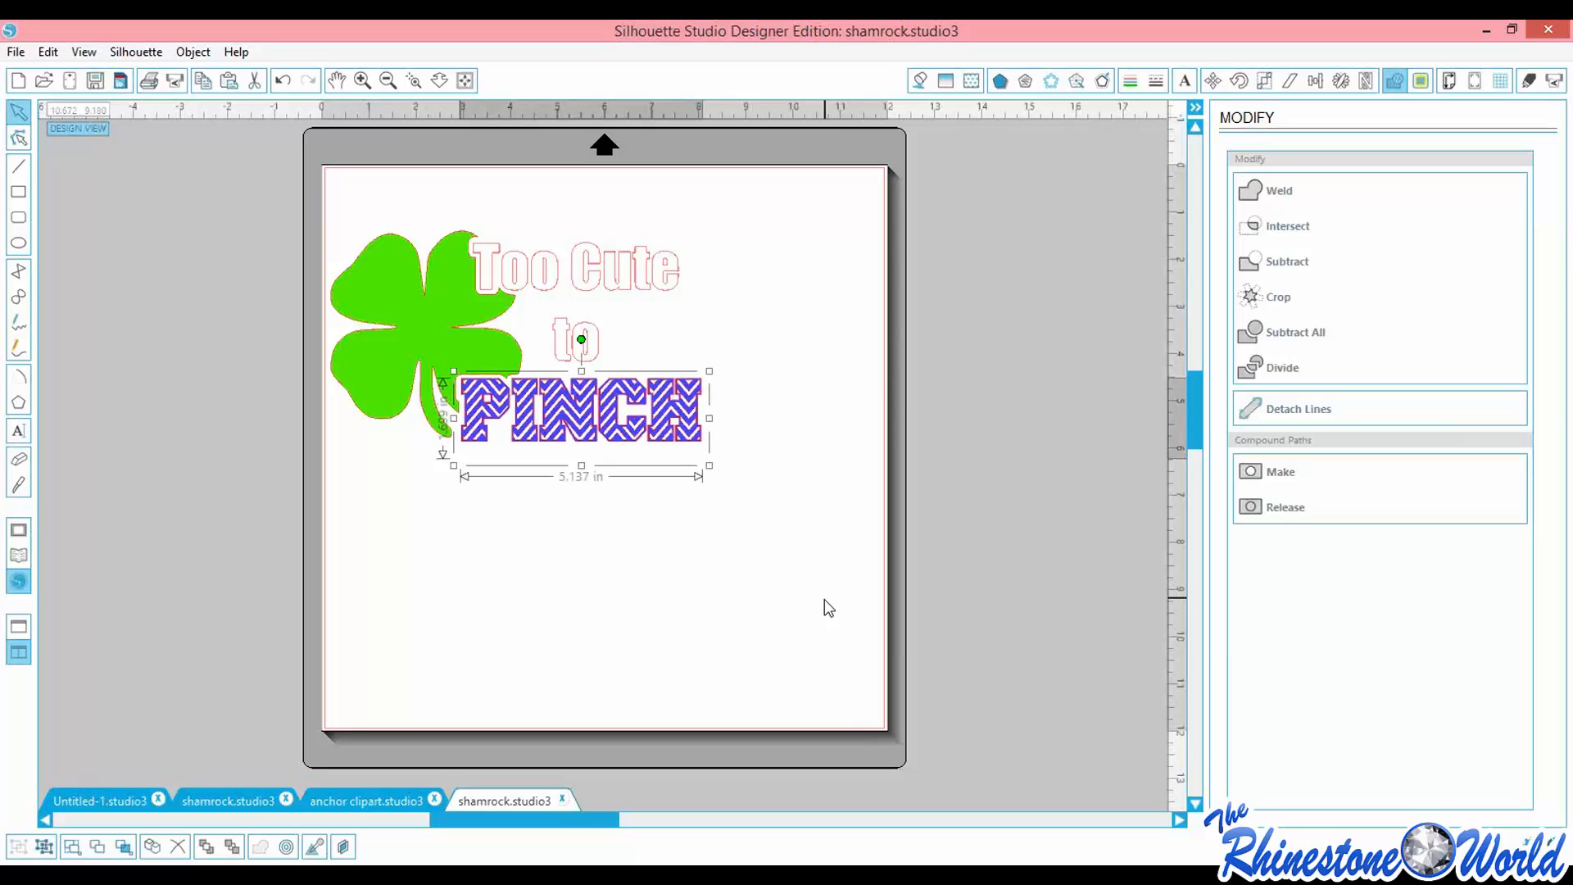
pyautogui.click(621, 588)
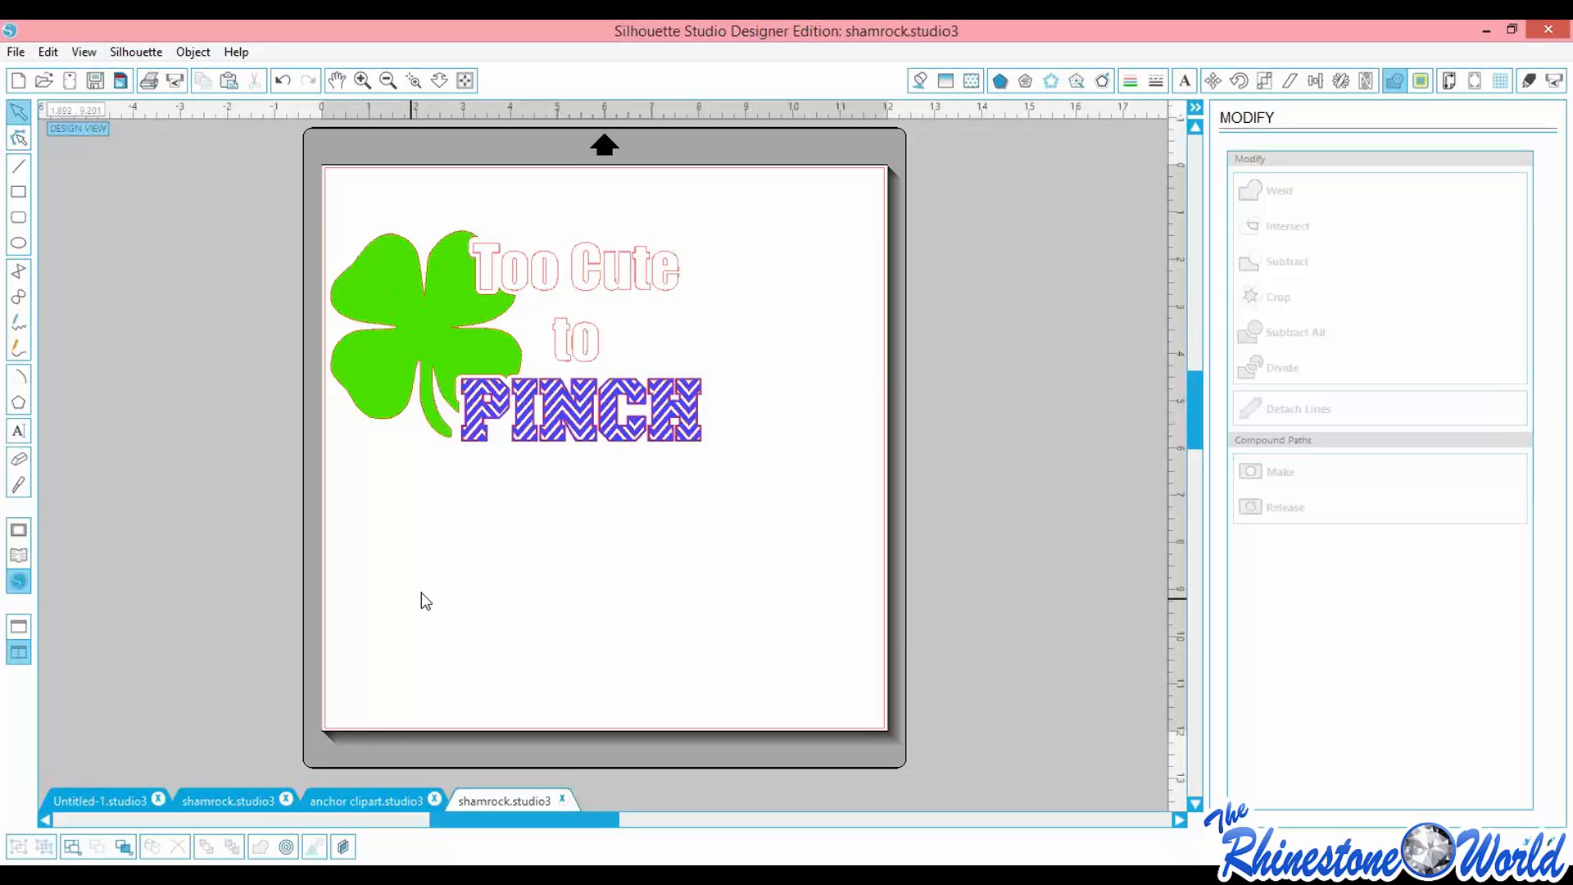
# Apply an Edge rhinestone effect to the shamrock with 10ss stones and 0.039 in spacing
pyautogui.moveTo(585, 829); pyautogui.dragTo(569, 830)
pyautogui.click(477, 310)
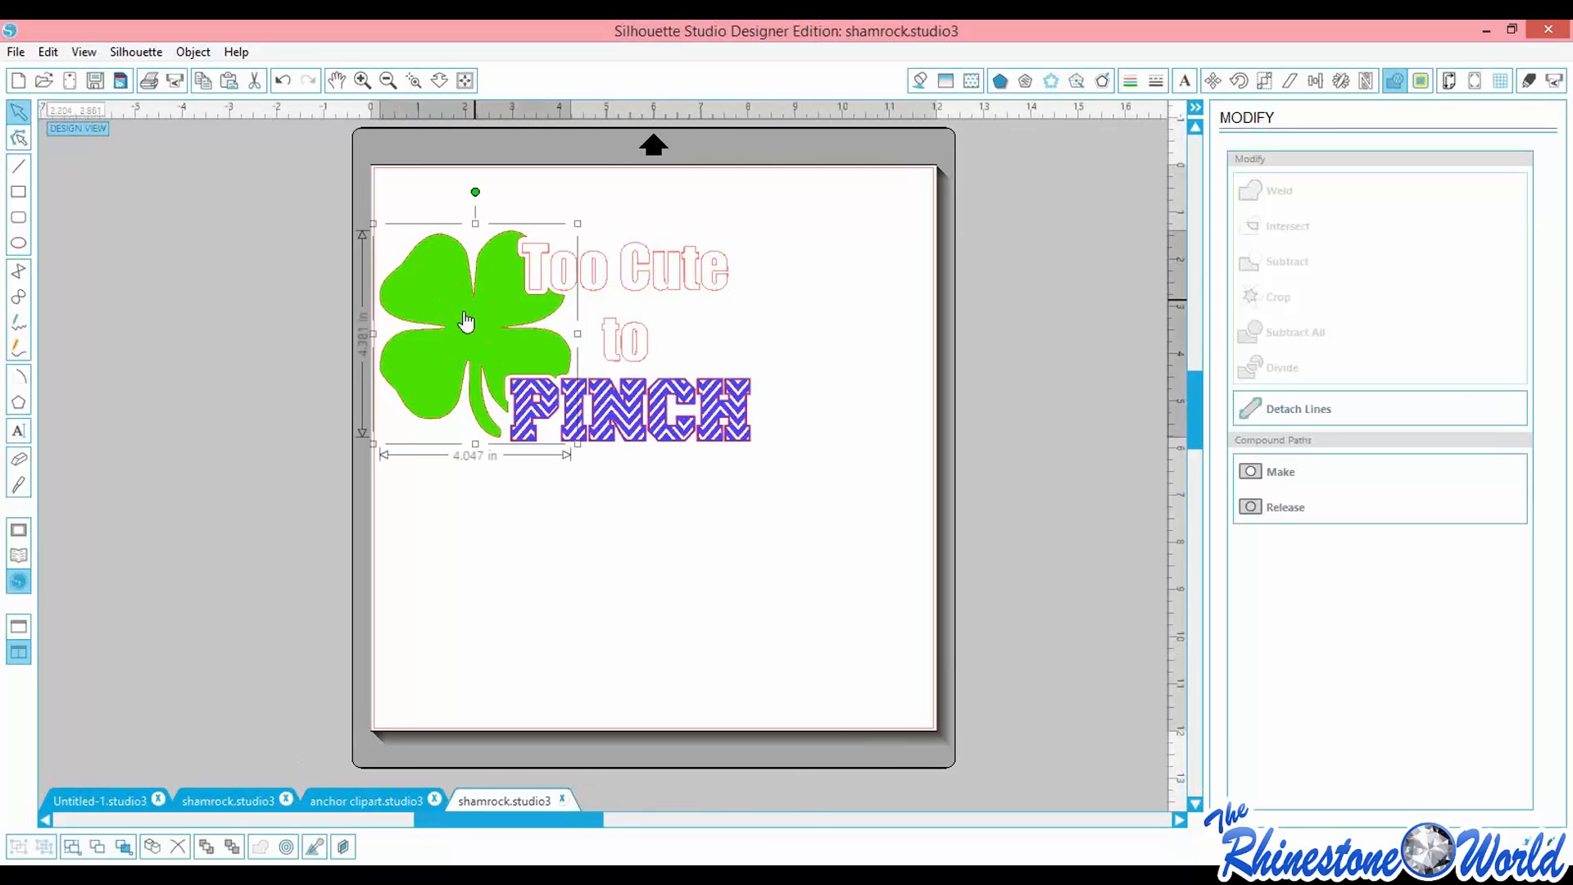
pyautogui.click(700, 345)
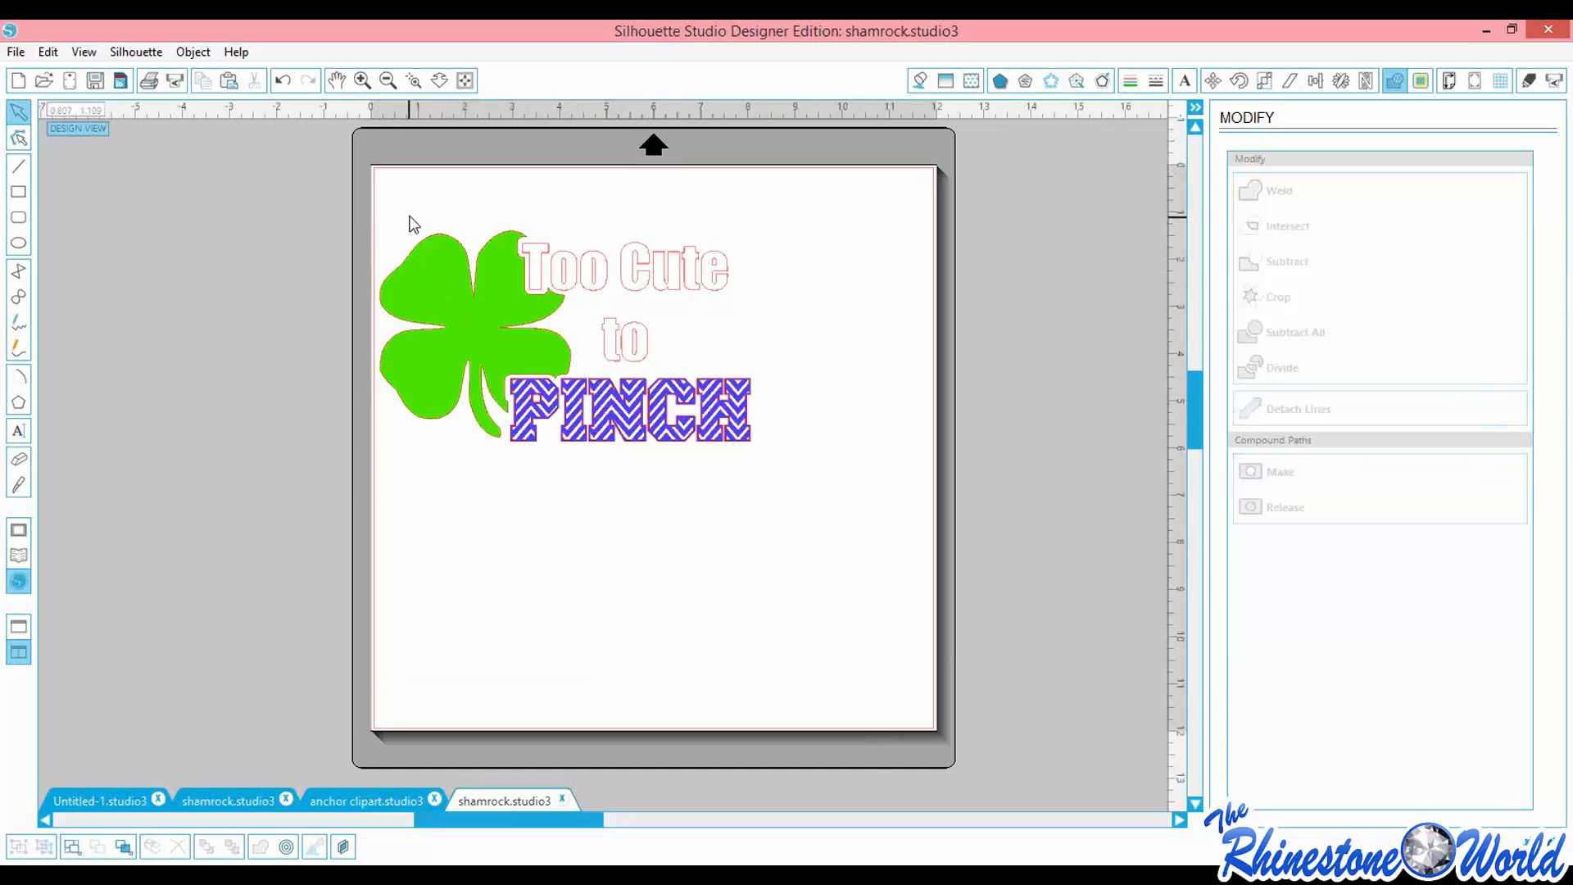
pyautogui.click(432, 281)
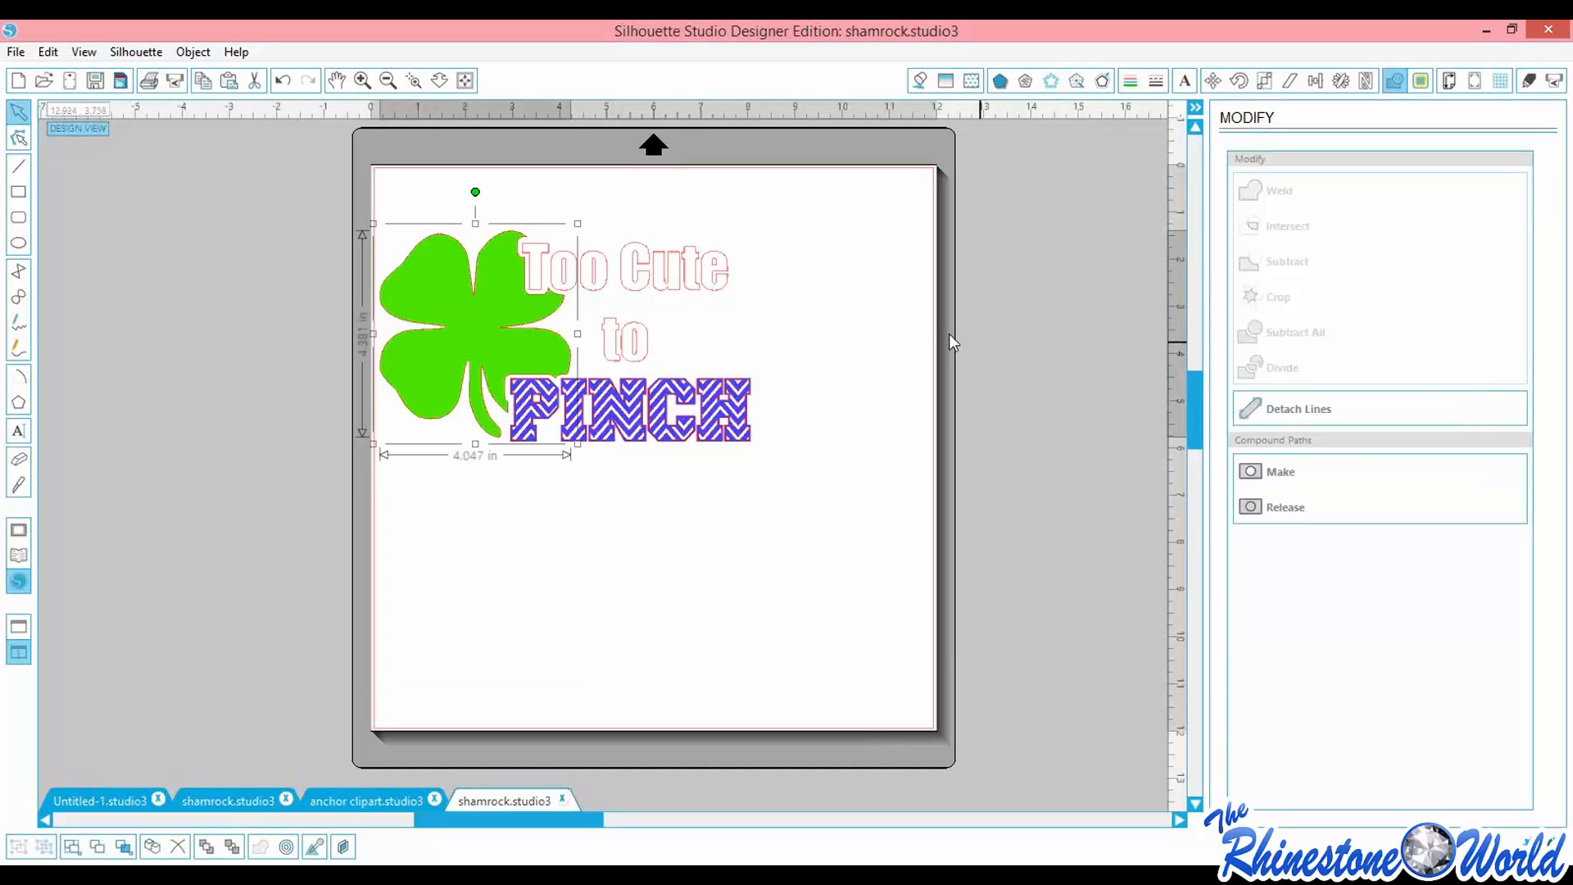
pyautogui.click(1052, 82)
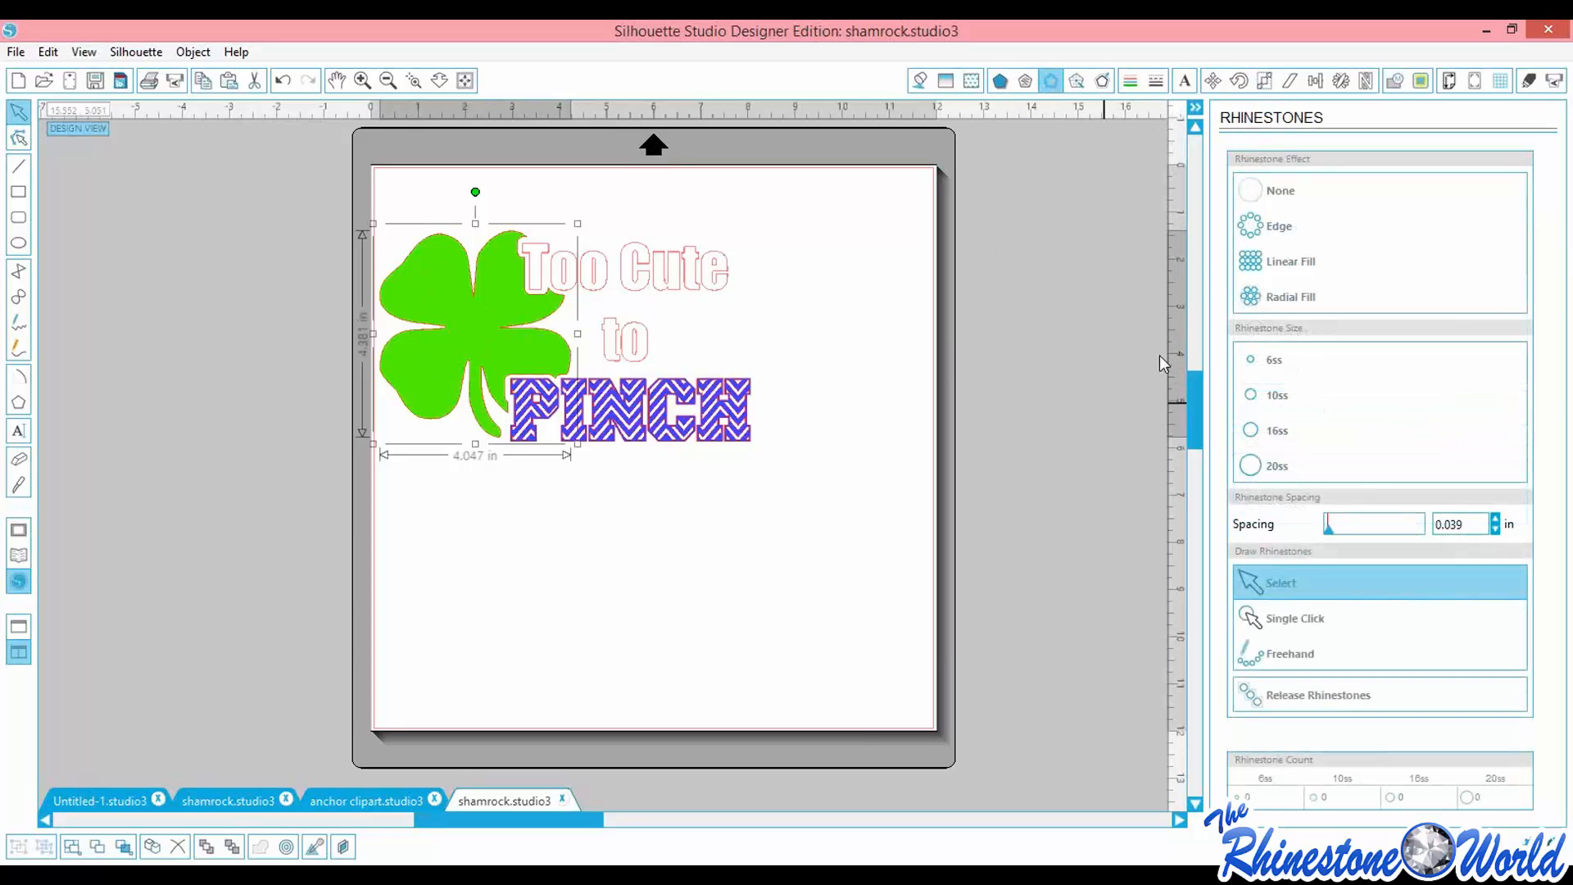
pyautogui.click(1276, 230)
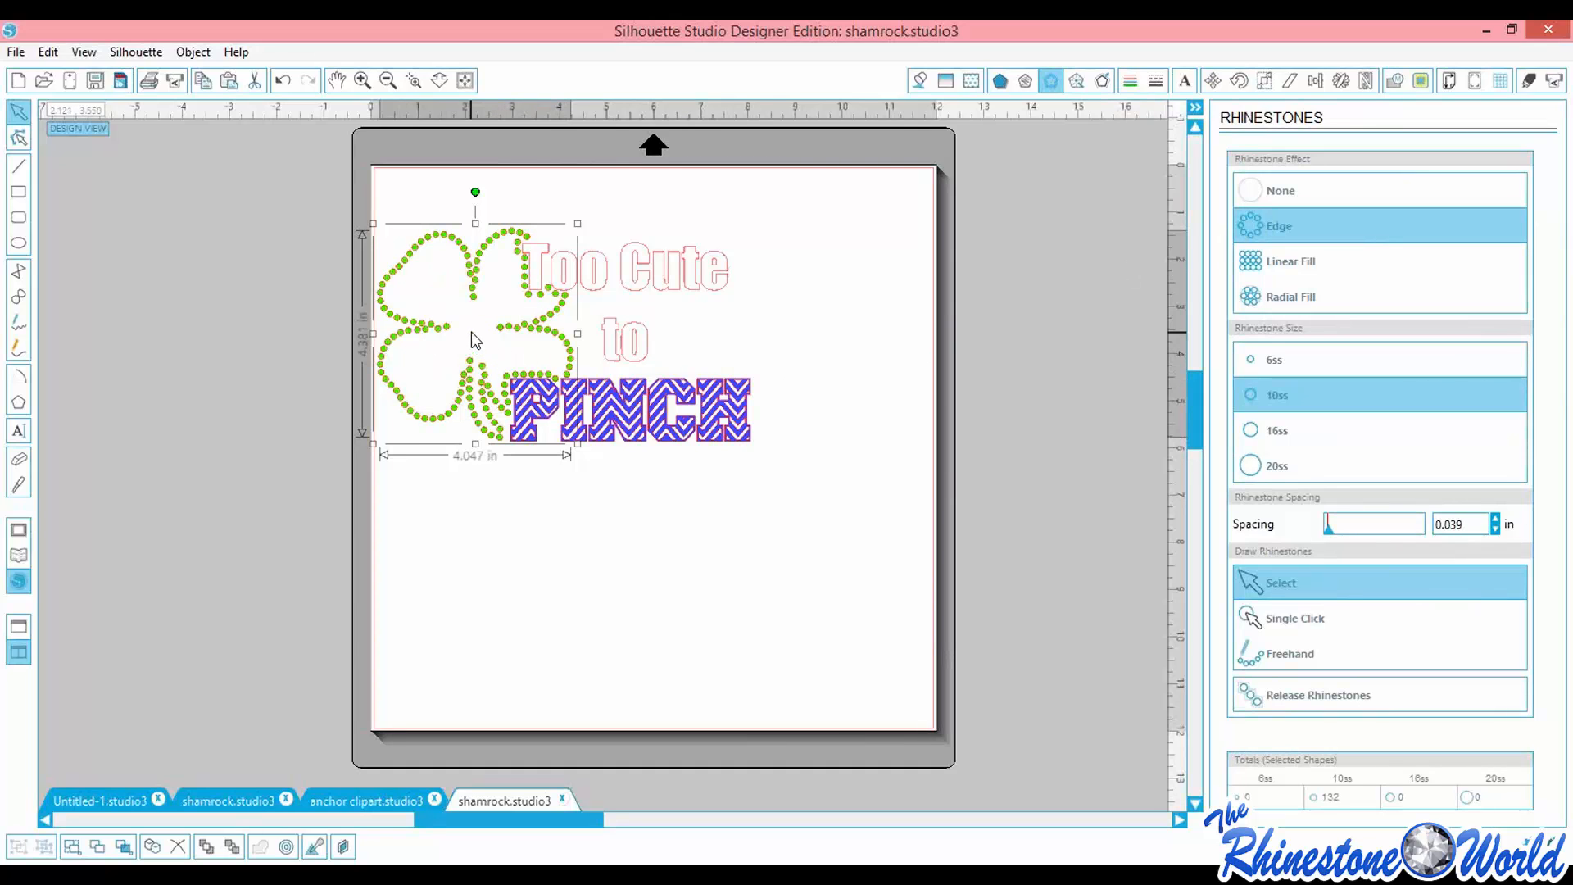
# Nudge "PINCH" and the "Too Cute to" text slightly away from the rhinestone-edged shamrock
pyautogui.click(600, 418)
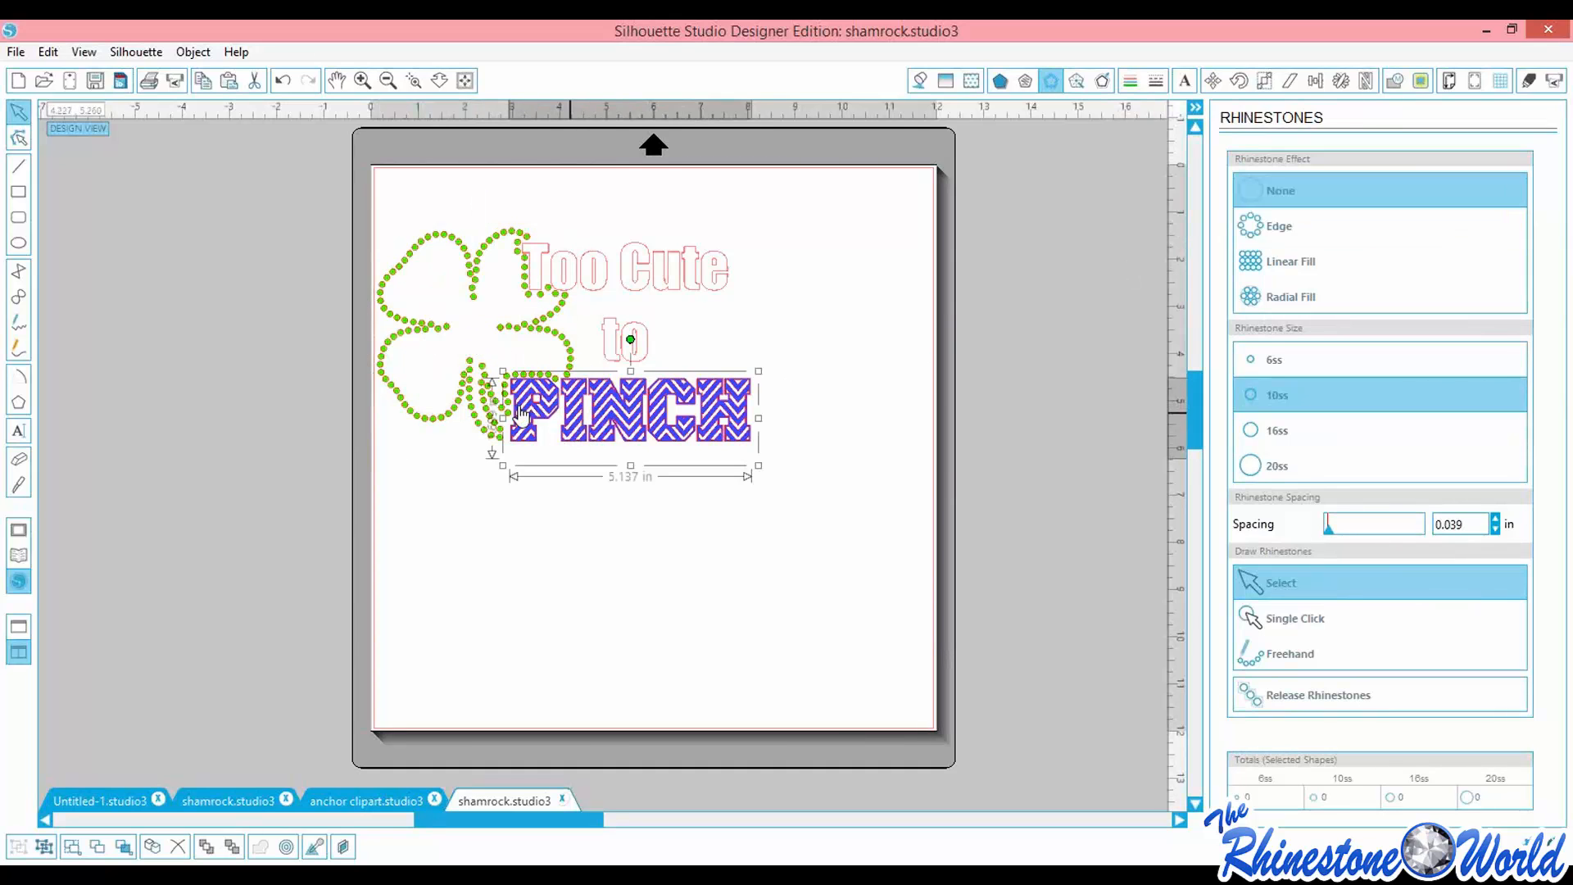
pyautogui.moveTo(523, 411); pyautogui.dragTo(523, 412)
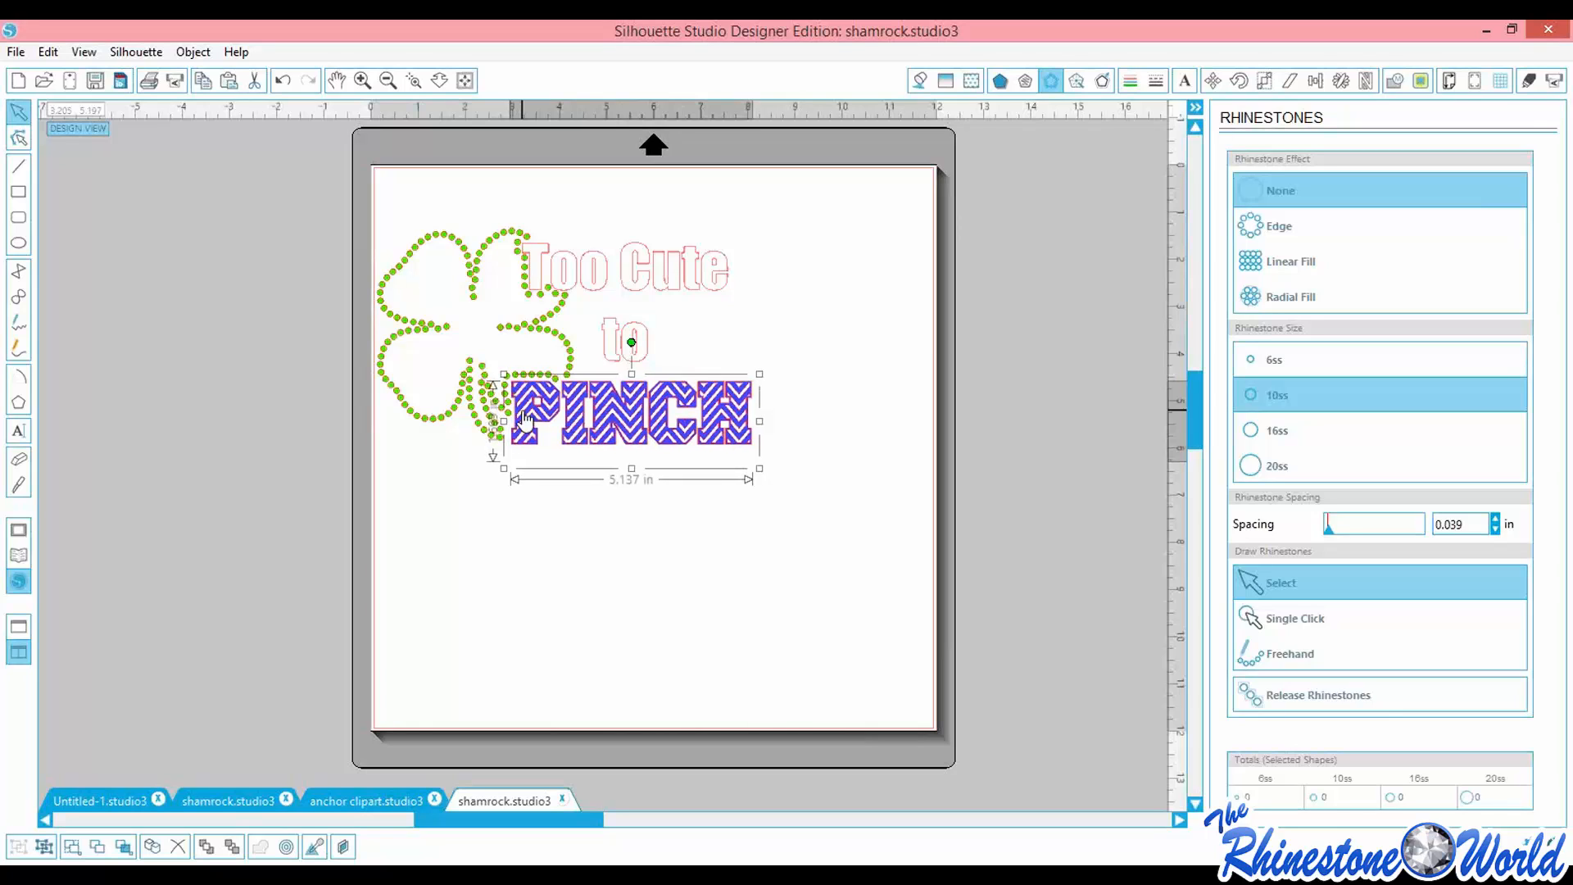
pyautogui.click(545, 274)
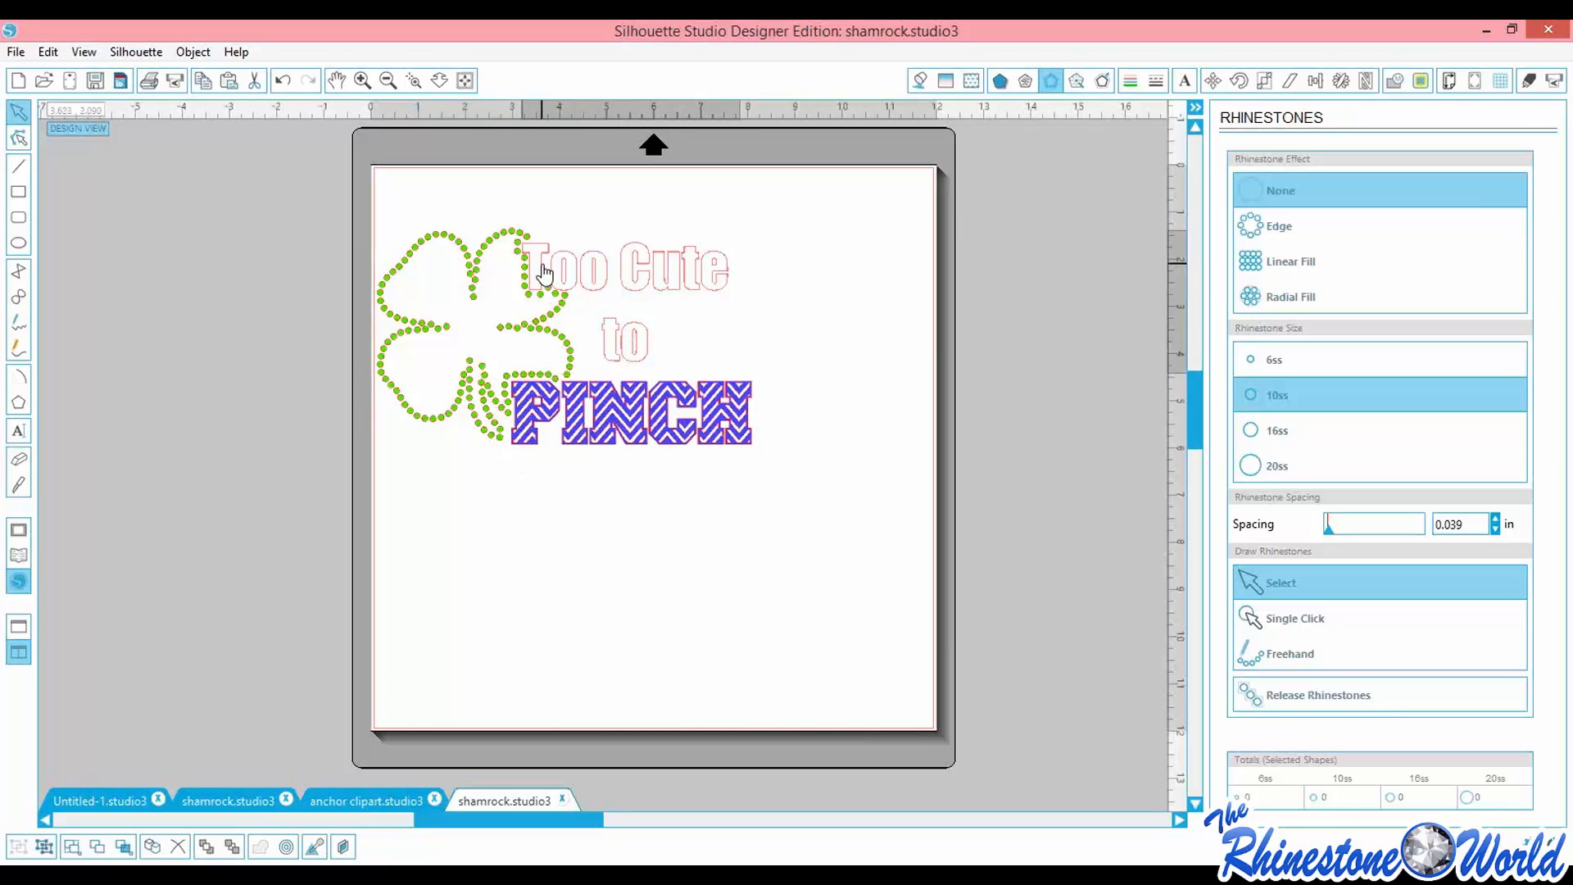
pyautogui.moveTo(545, 274); pyautogui.dragTo(547, 274)
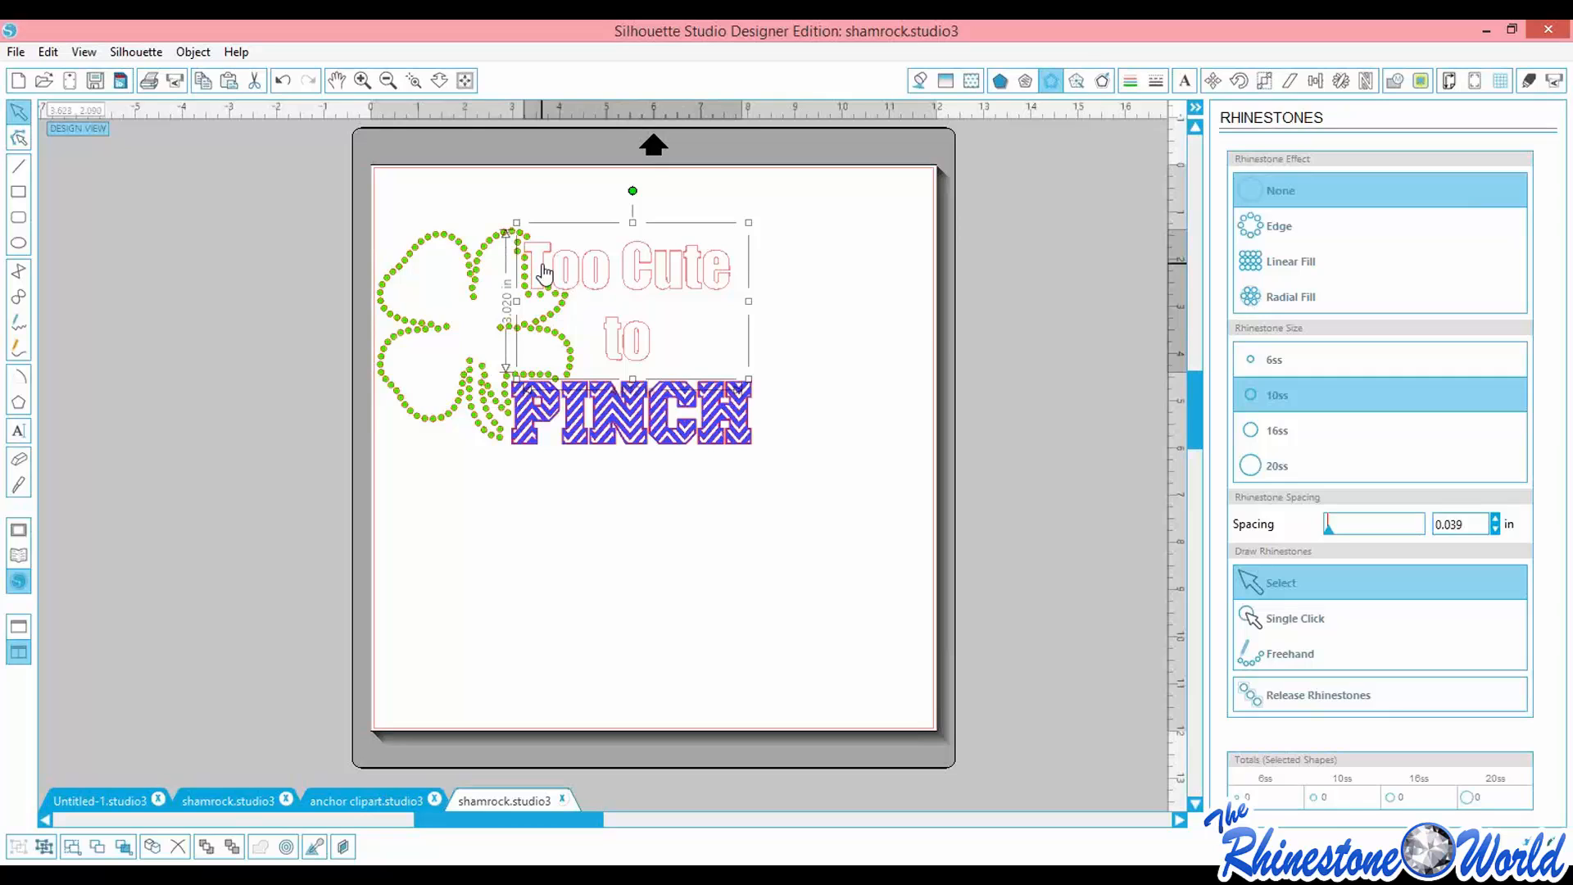
pyautogui.click(468, 328)
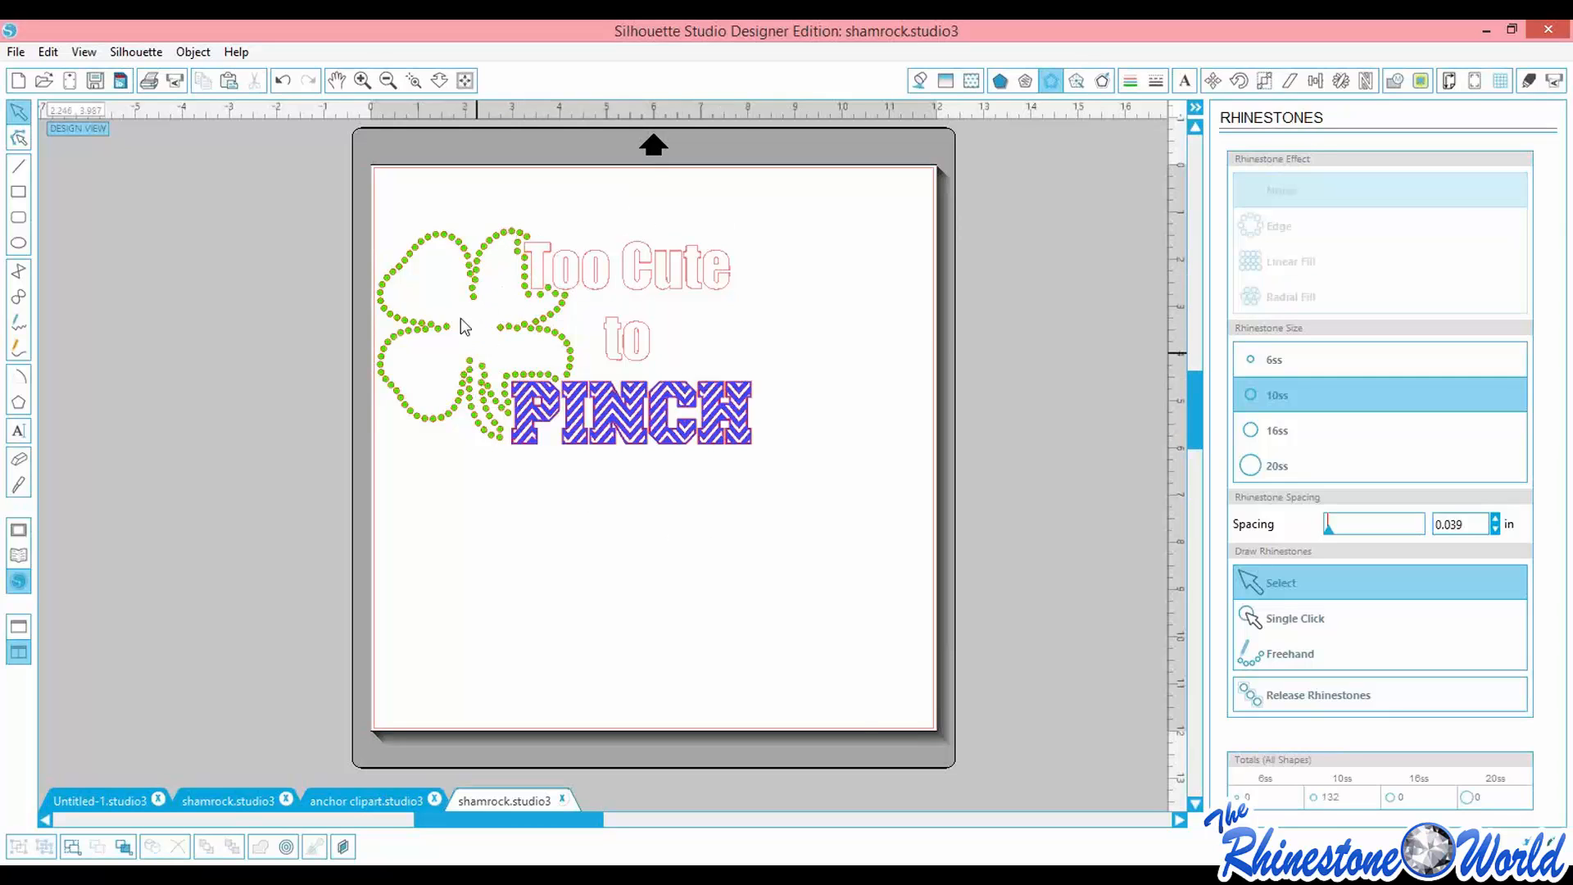
pyautogui.click(474, 275)
pyautogui.press('i')
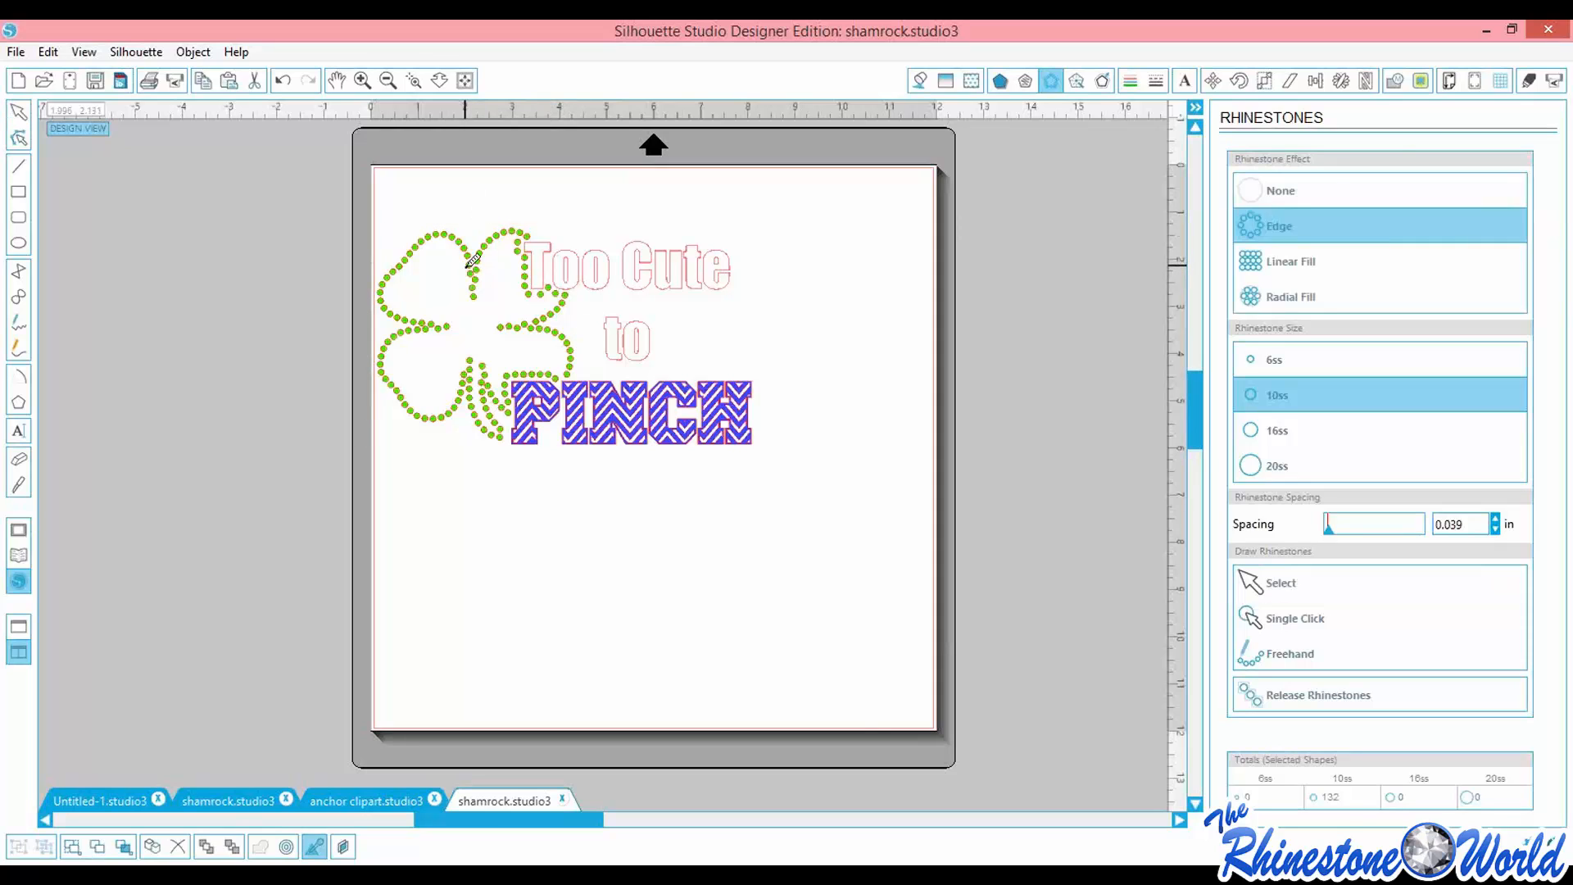
# Undo the latest text nudges and the Edge rhinestone effect on the shamrock
pyautogui.hotkey('ctrl', 'z')
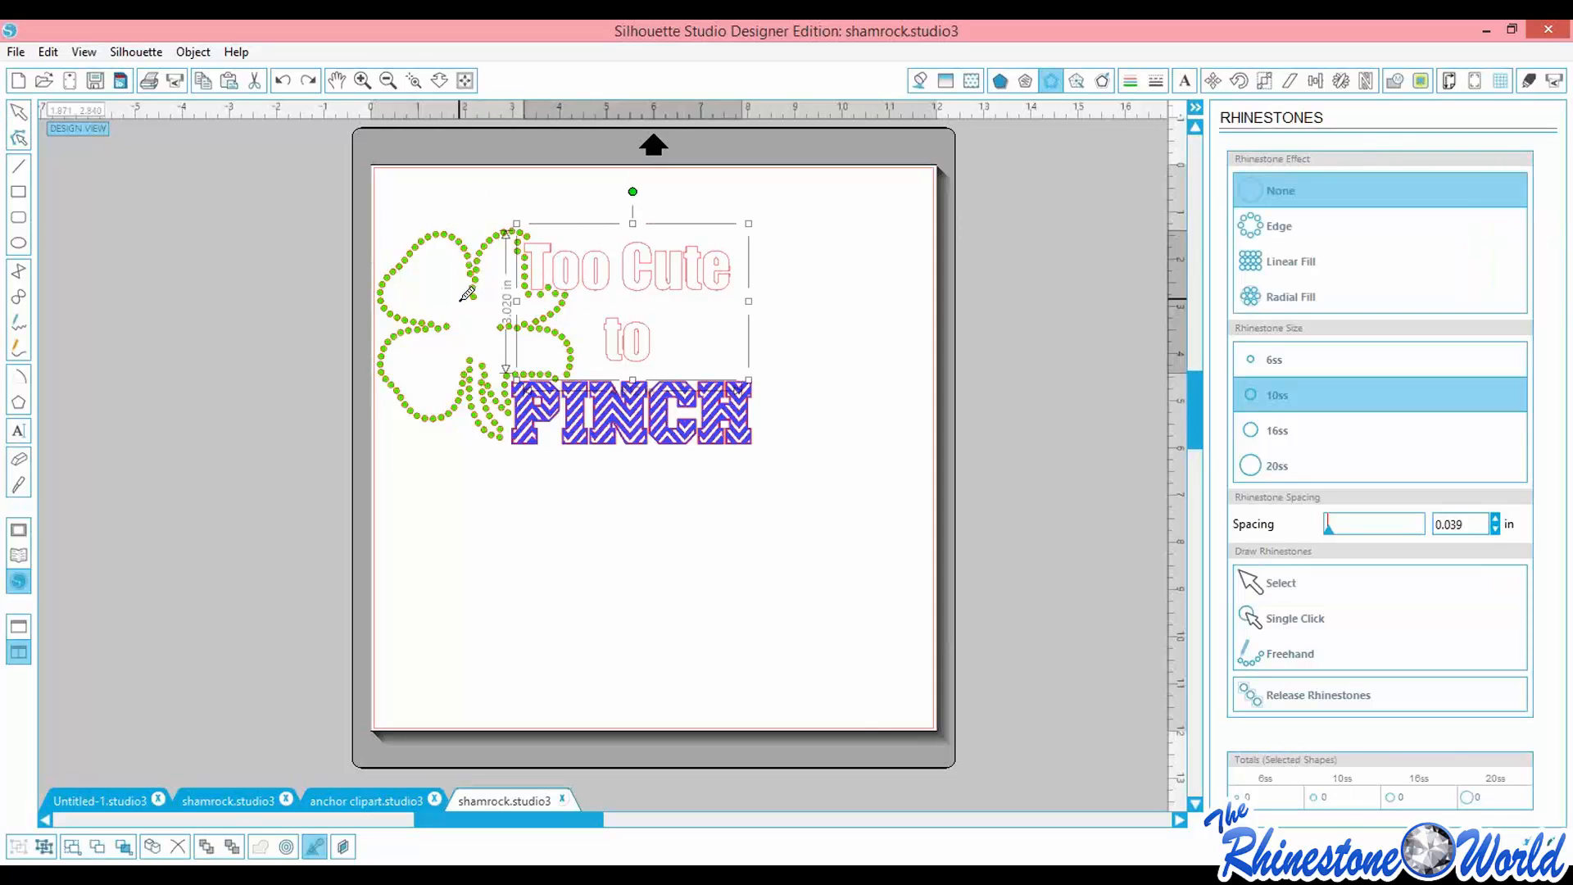
pyautogui.press('Left')
pyautogui.press('Tab')
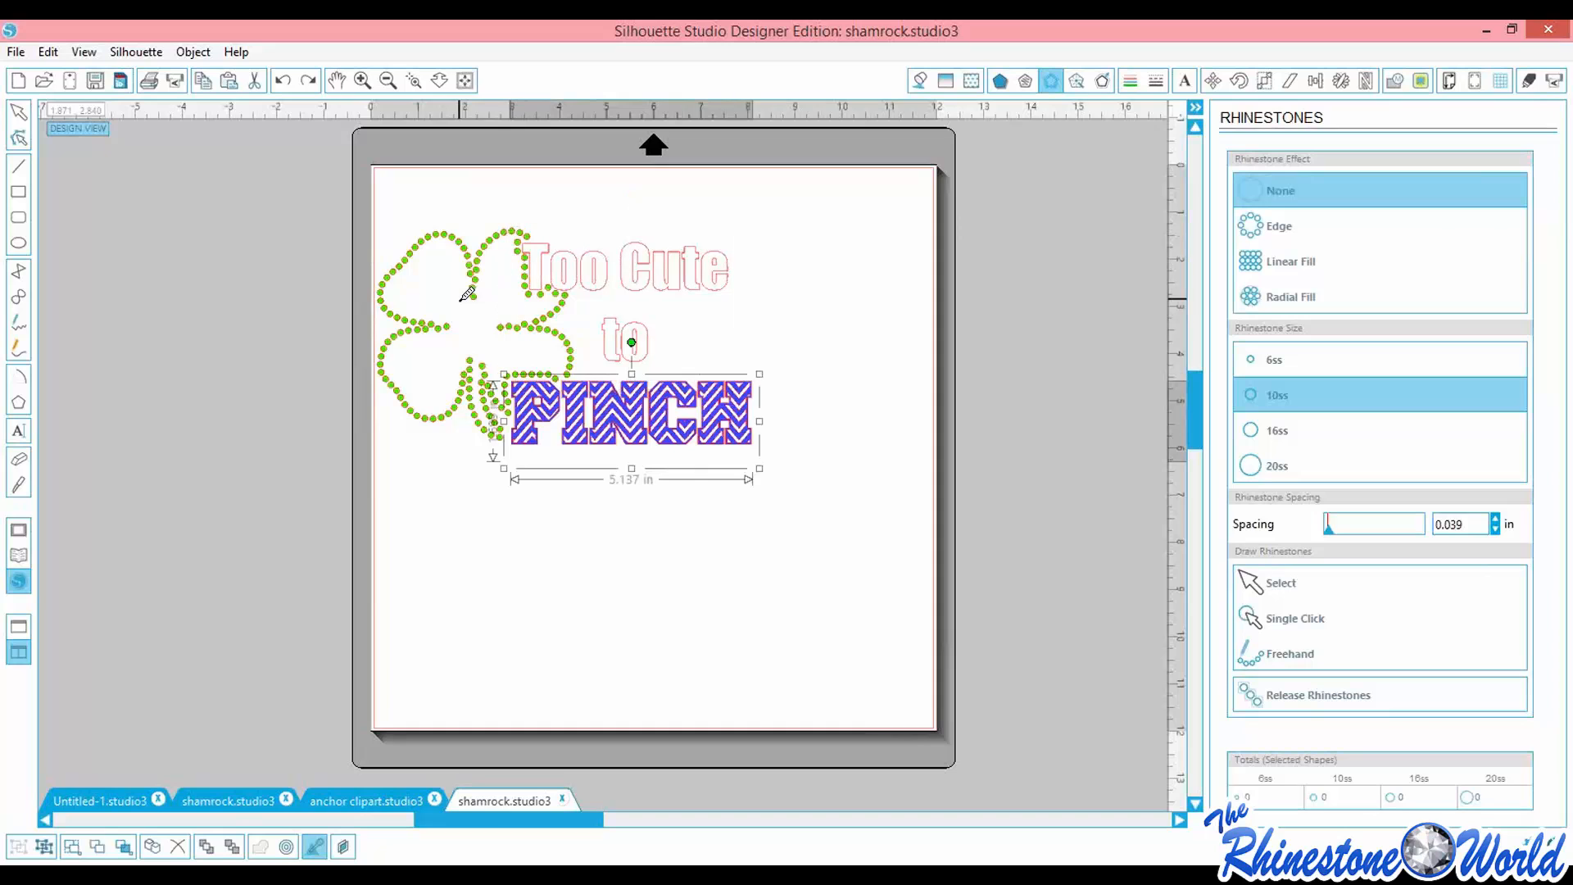
pyautogui.press('Left')
pyautogui.press('Left')
pyautogui.press('Up')
pyautogui.press('Up')
pyautogui.press('Up')
pyautogui.press('Up')
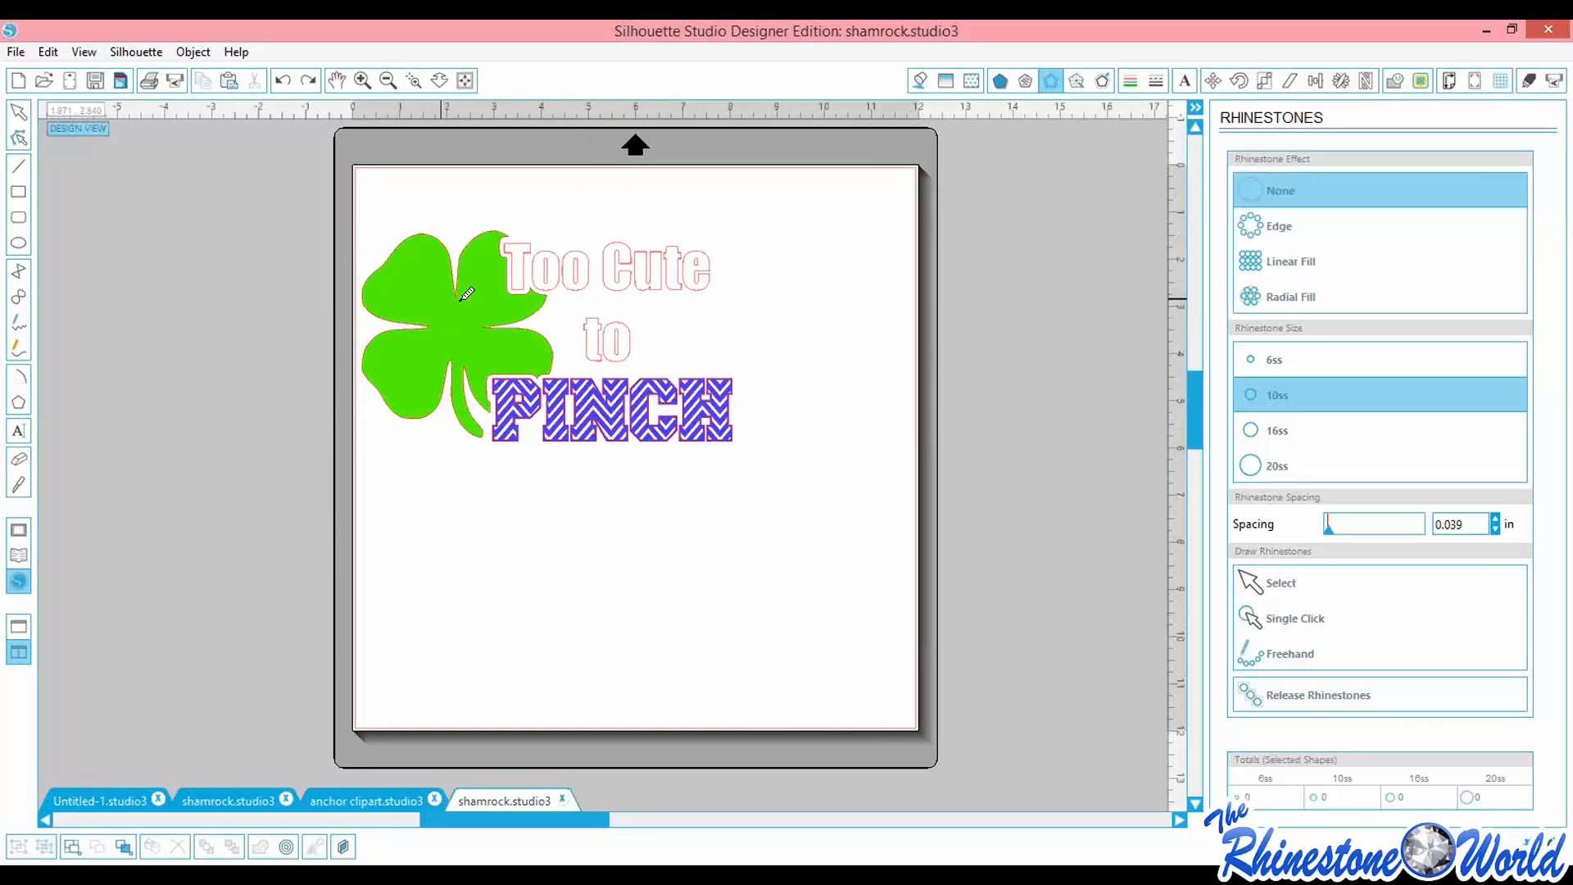
pyautogui.press('Tab')
pyautogui.press('Tab')
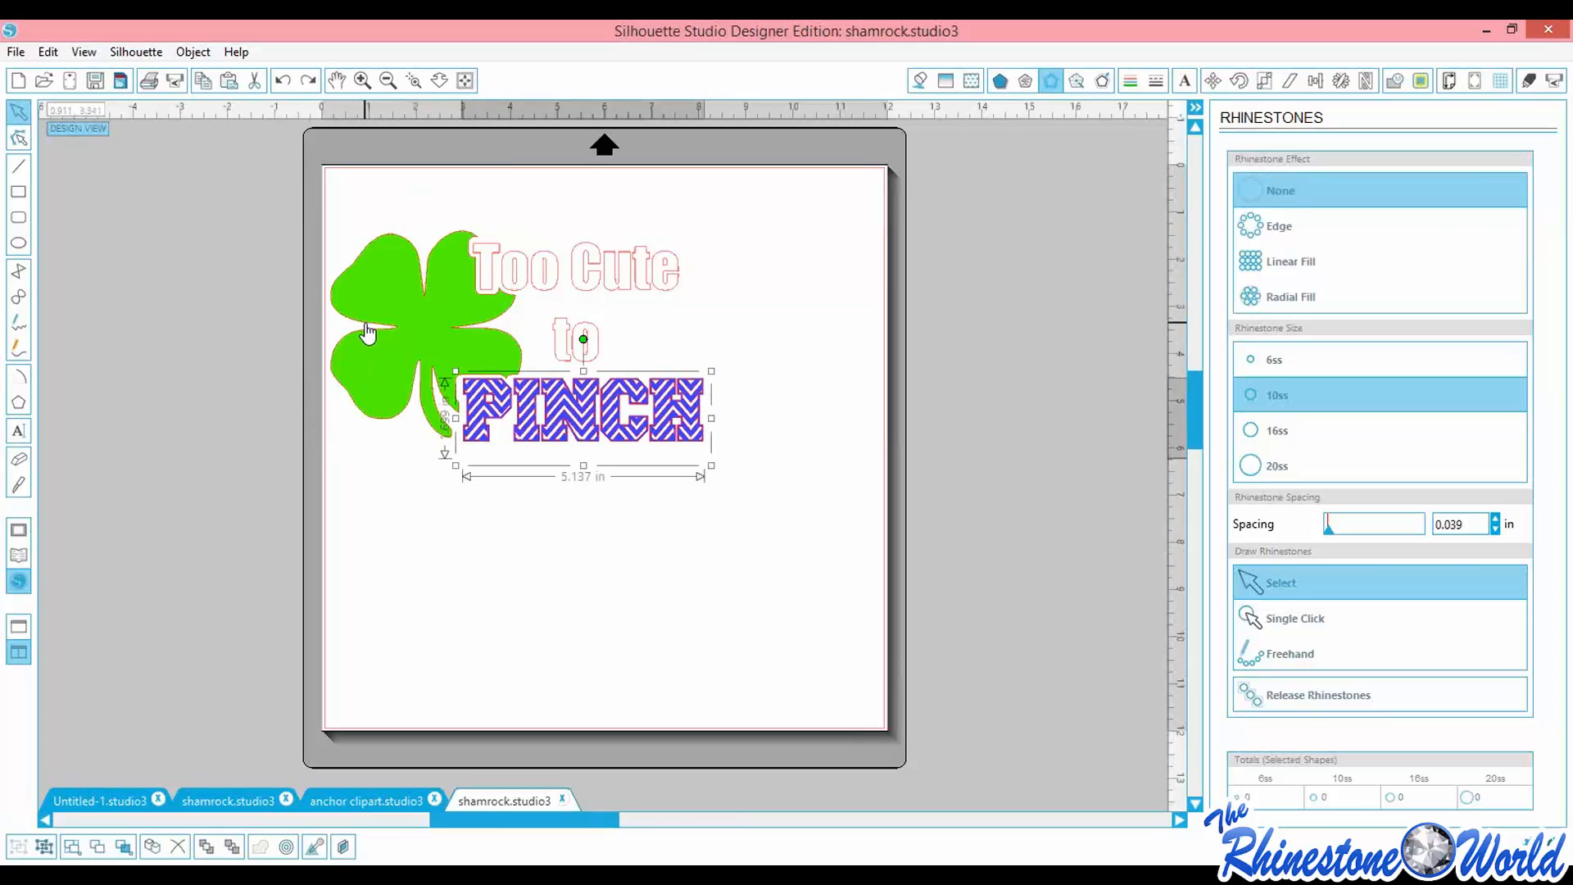
pyautogui.press('Right')
pyautogui.press('Right')
pyautogui.press('Up')
pyautogui.click(786, 526)
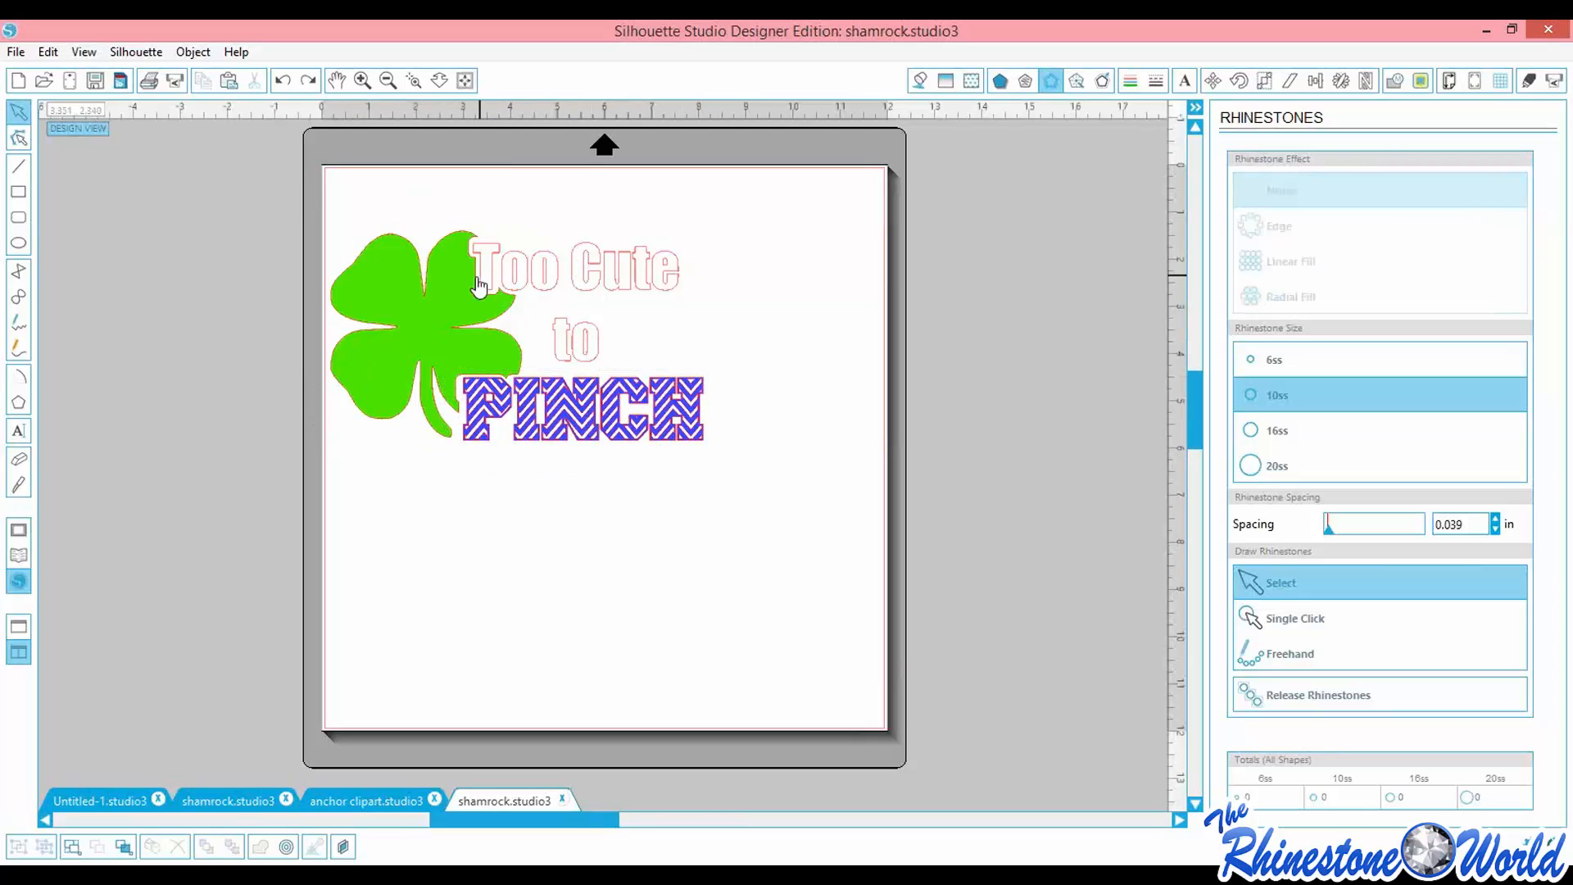
# Create a round 0.125 in offset around the green shamrock
pyautogui.click(436, 262)
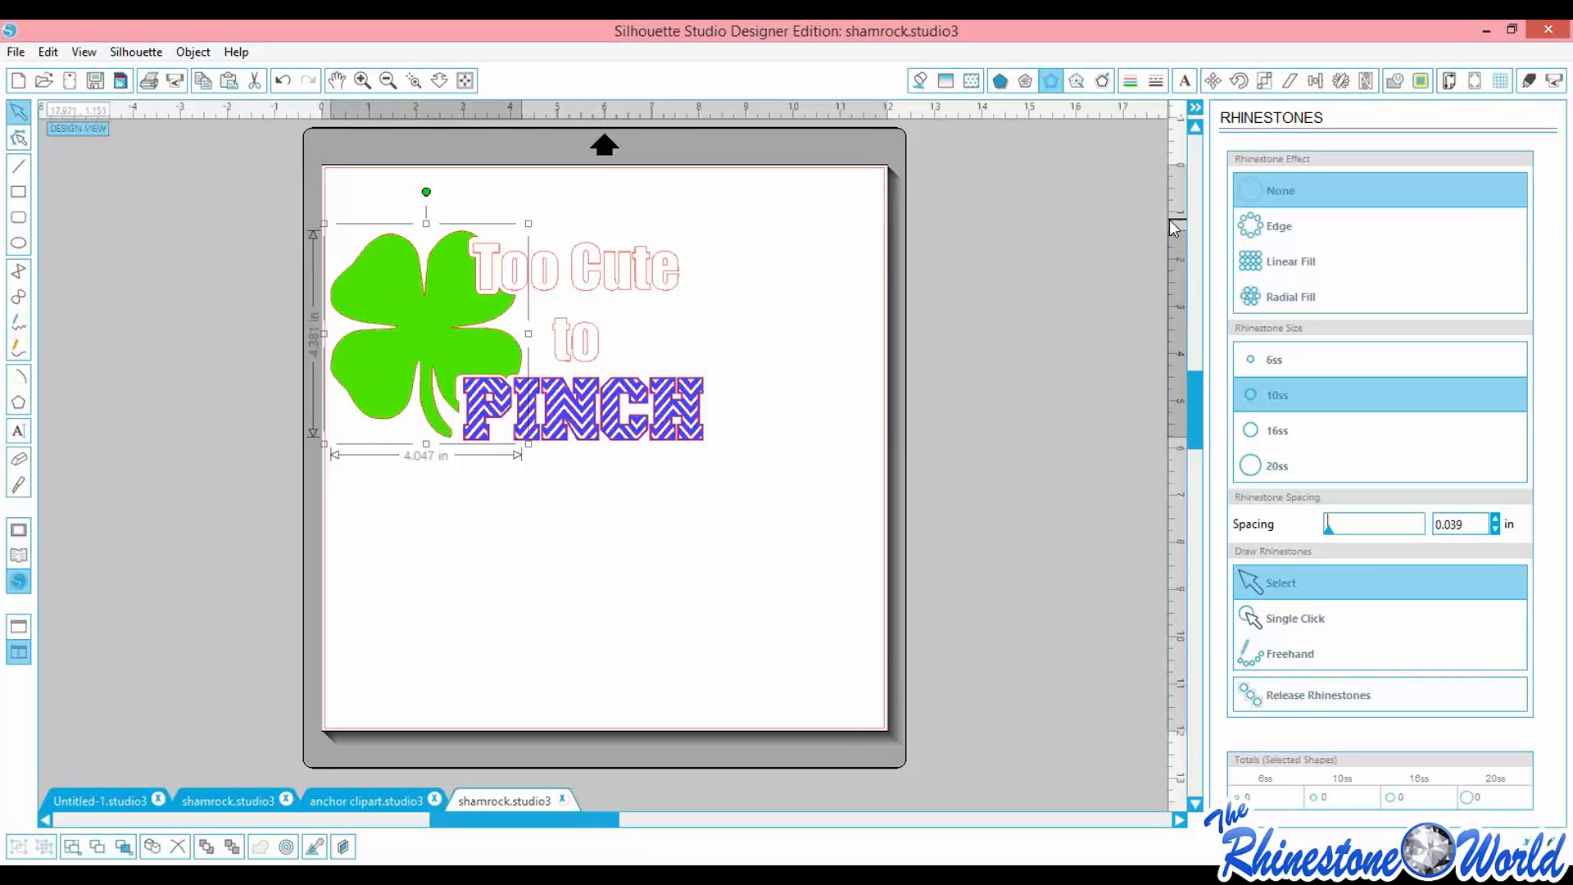
pyautogui.click(1103, 82)
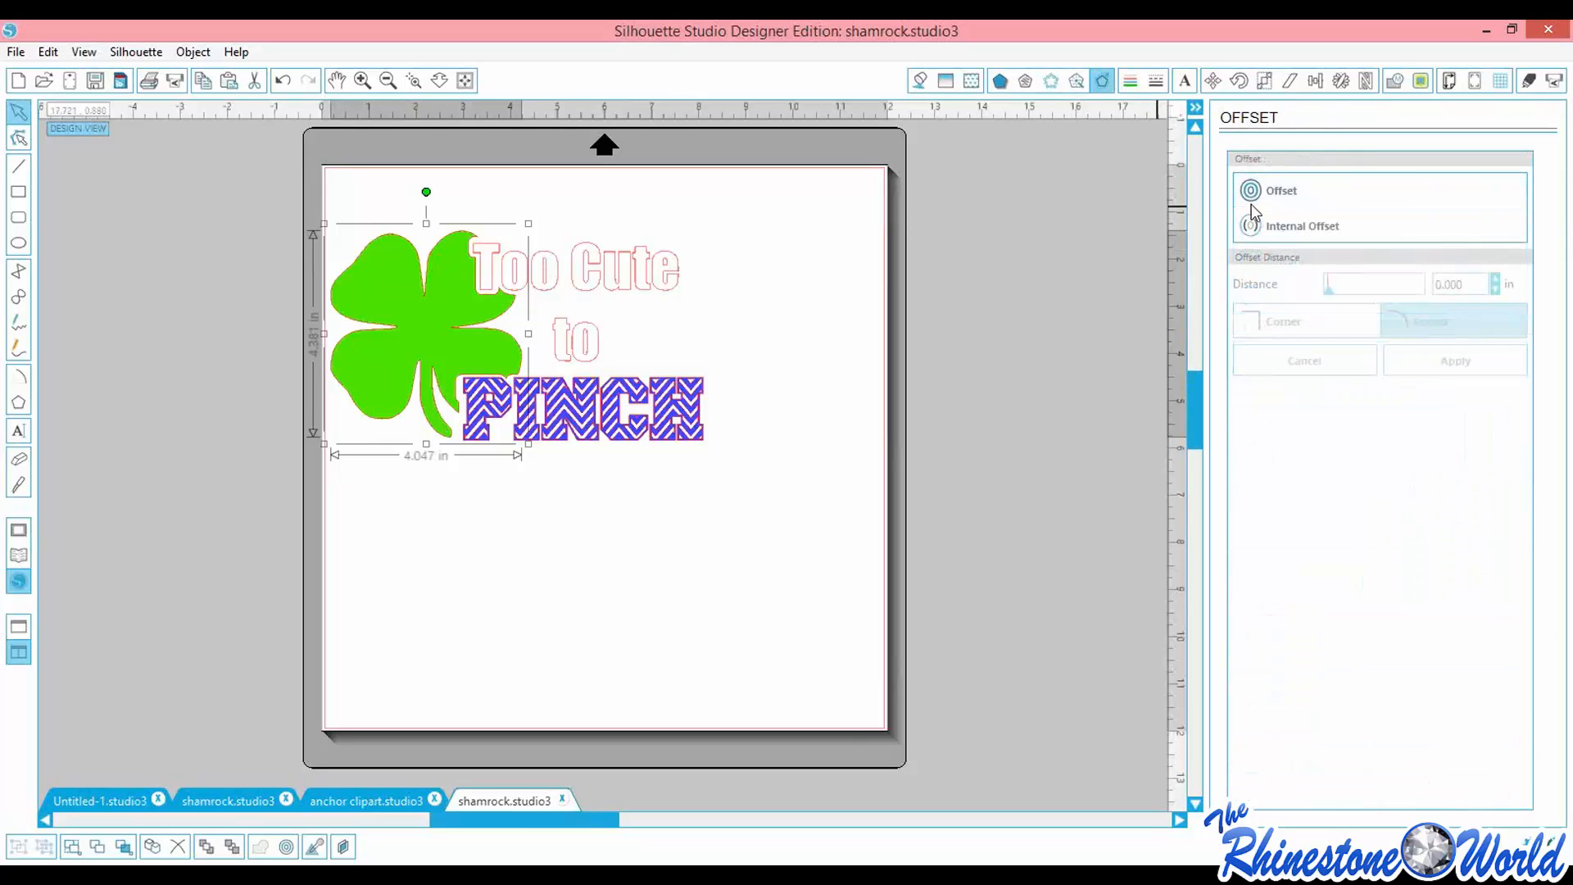
pyautogui.click(1262, 193)
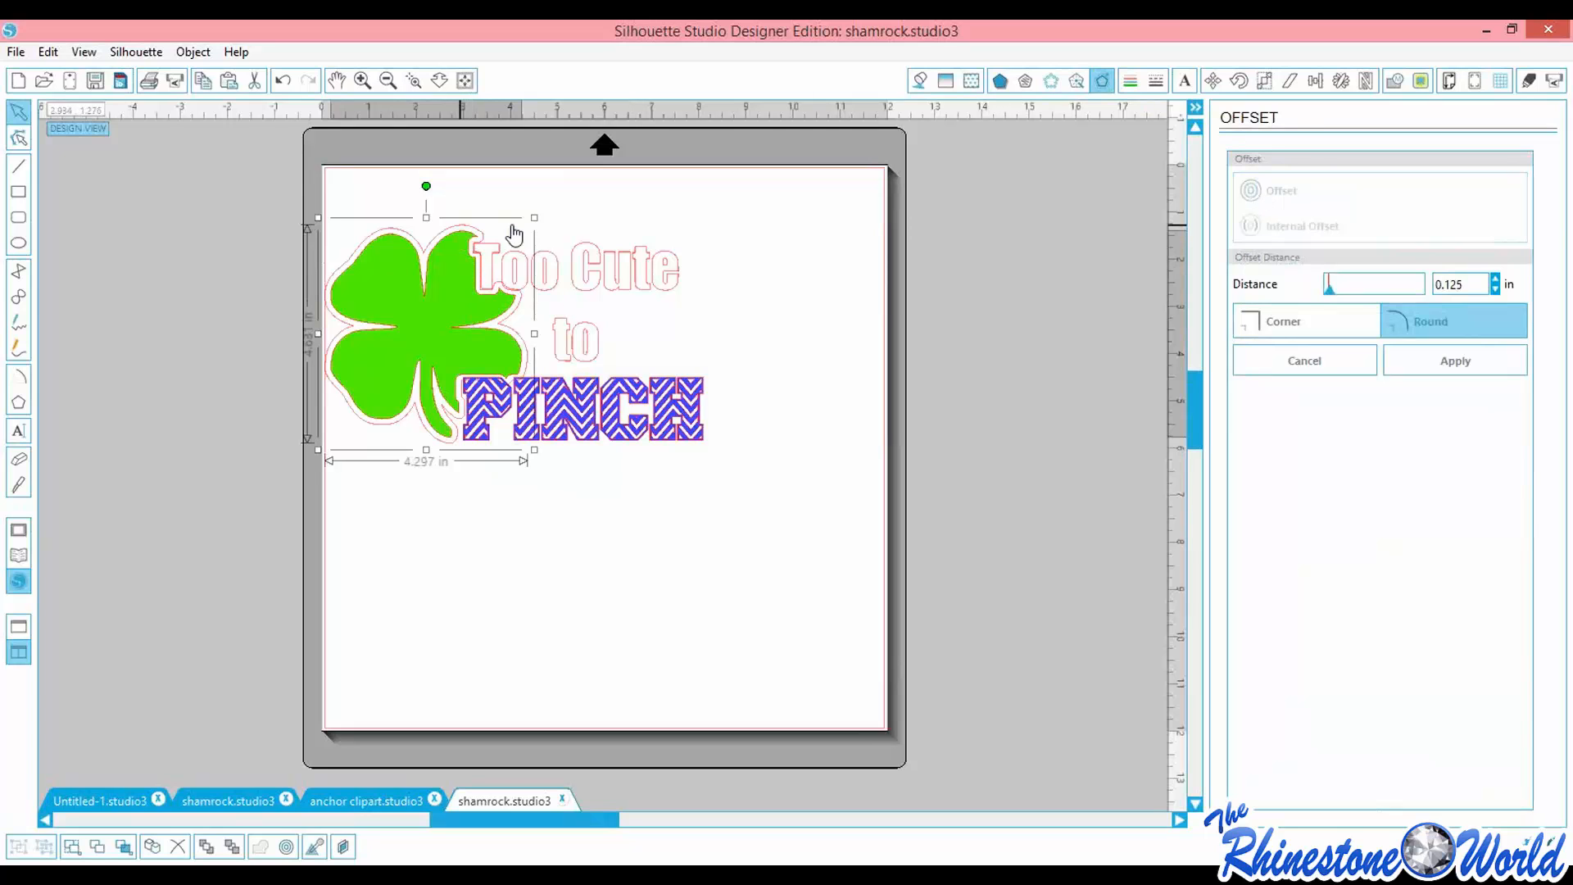
# Apply an Edge rhinestone effect to the shamrock's offset outline, comparing 6ss and 16ss stones before settling on 10ss with 0.039 in spacing
pyautogui.click(1052, 81)
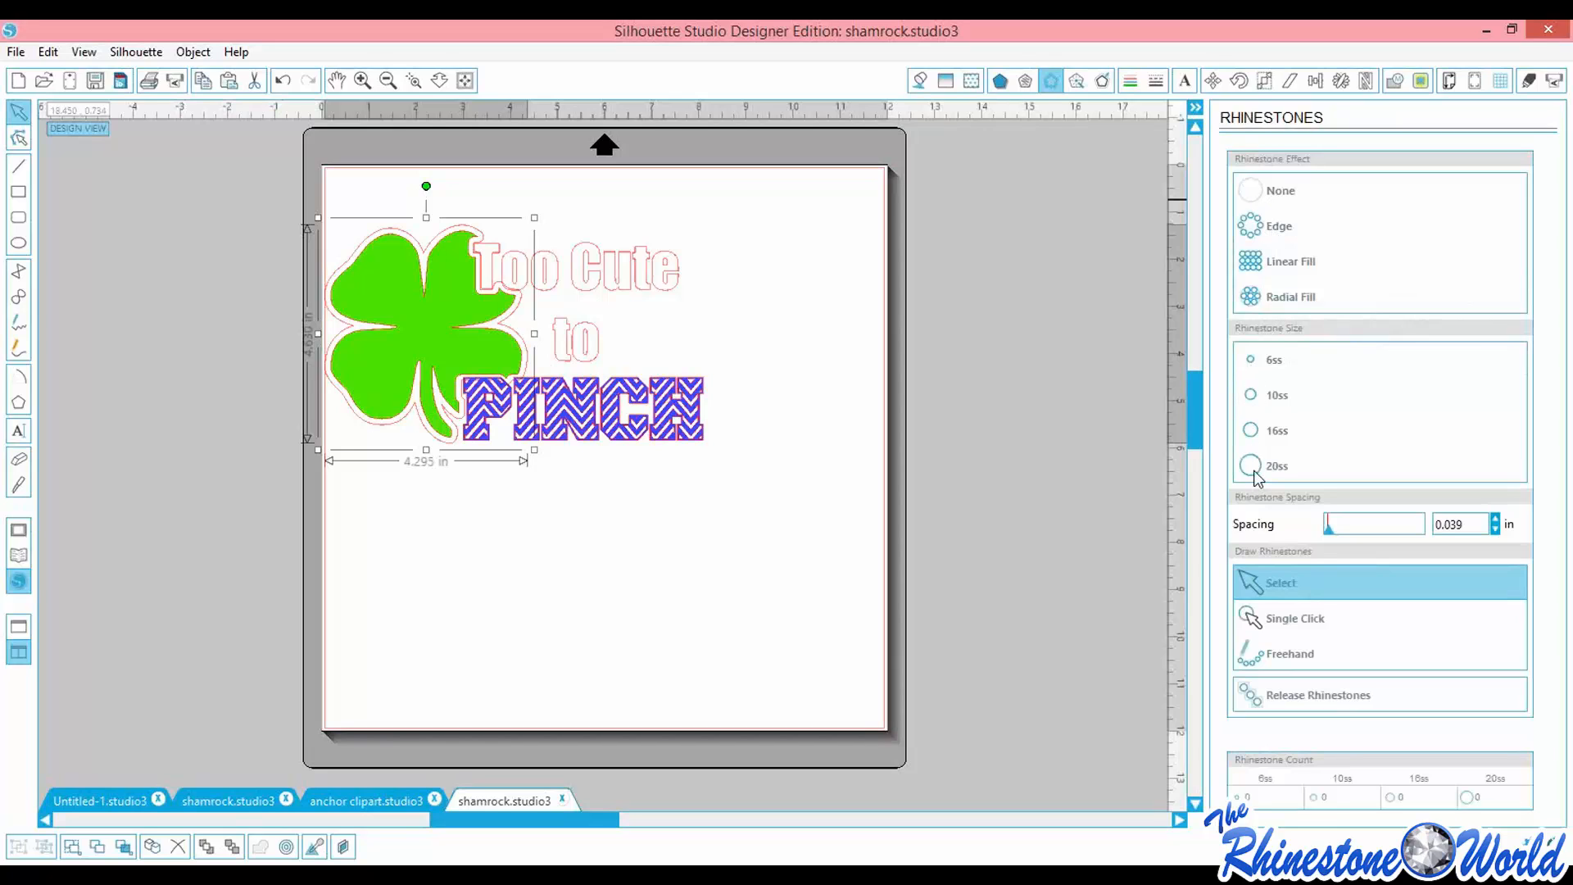
pyautogui.click(1280, 230)
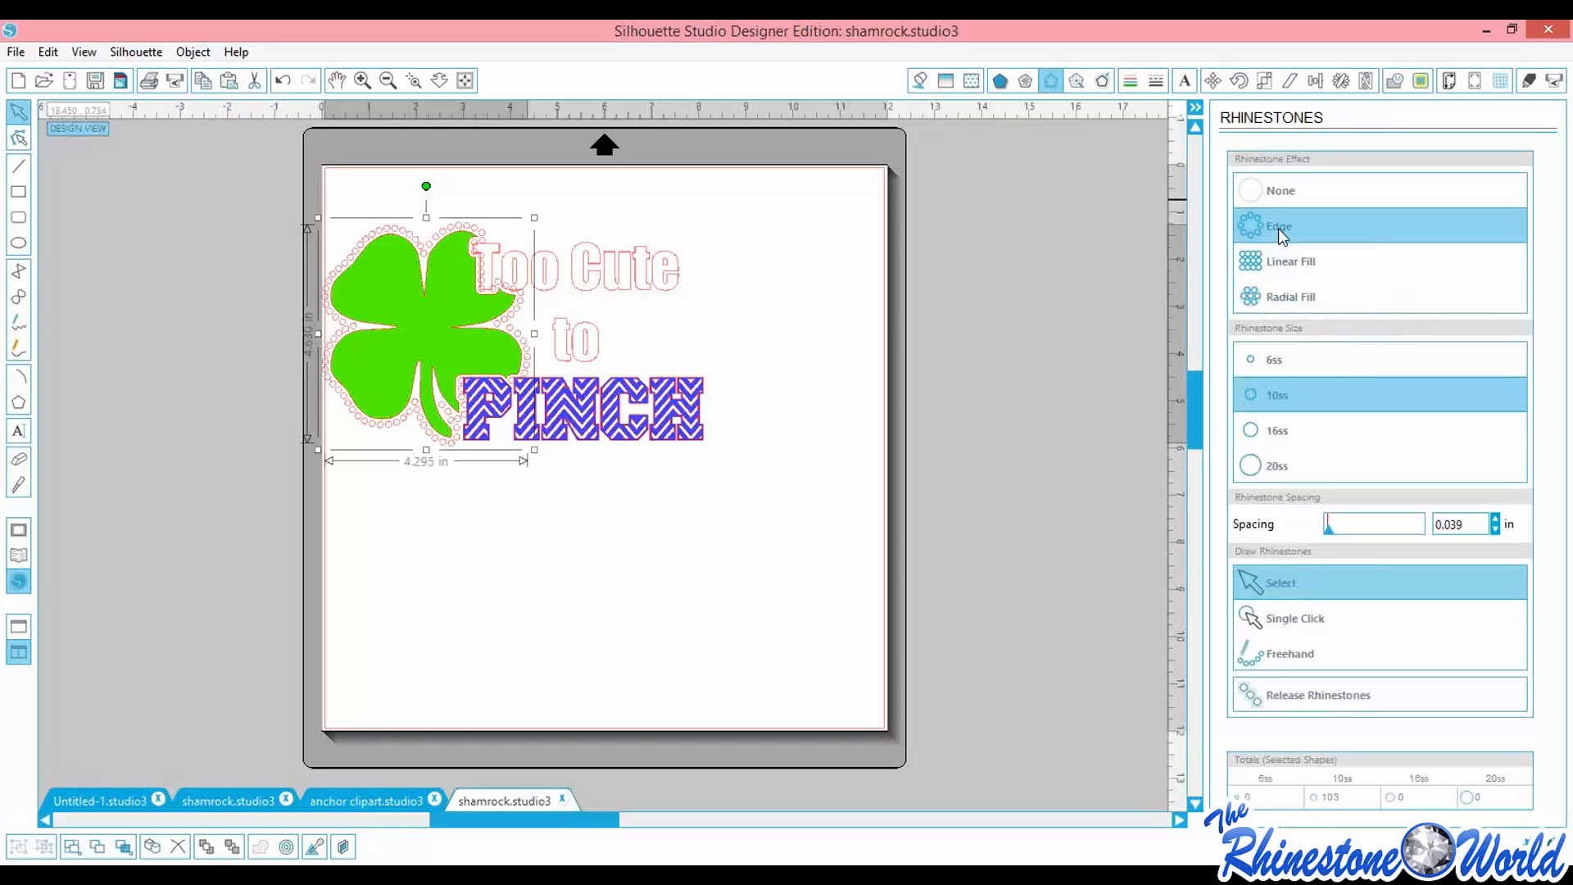
pyautogui.click(1271, 359)
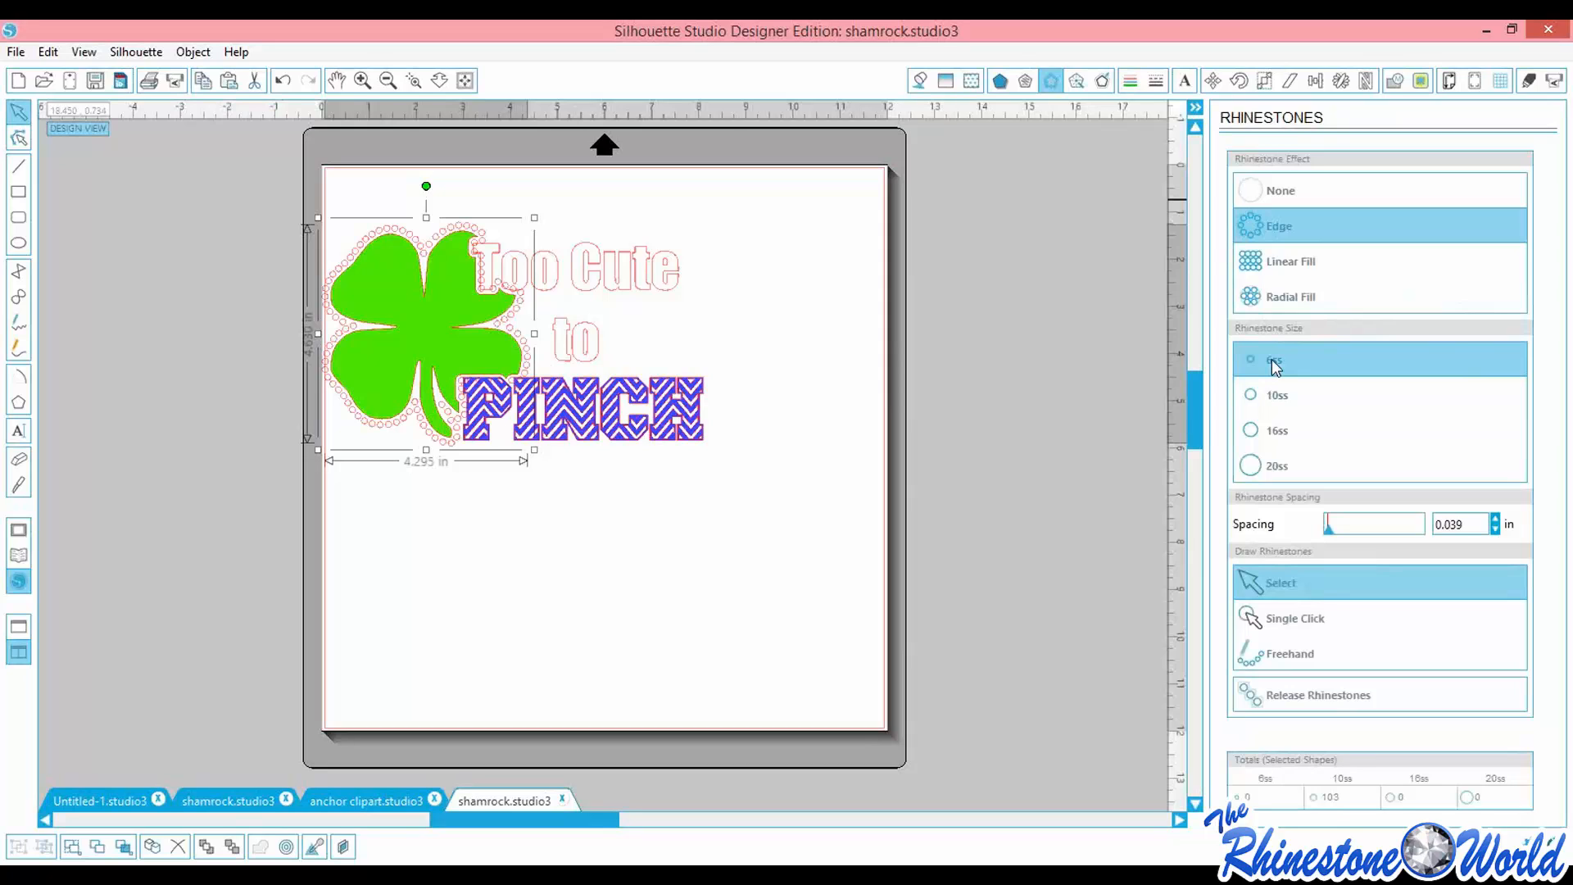
pyautogui.click(1272, 401)
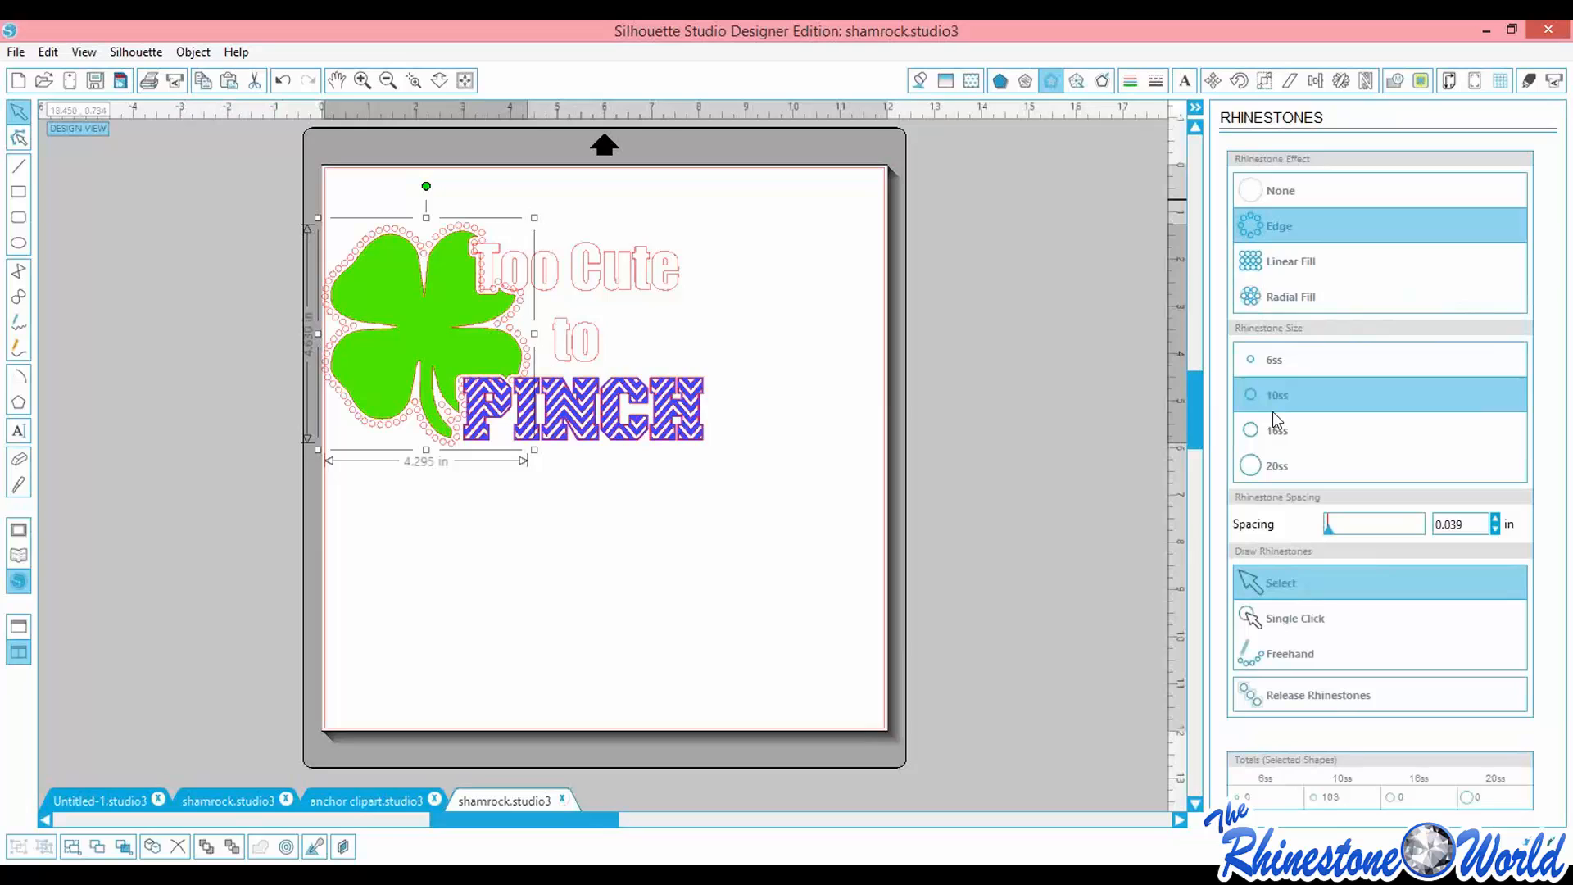
pyautogui.click(1272, 429)
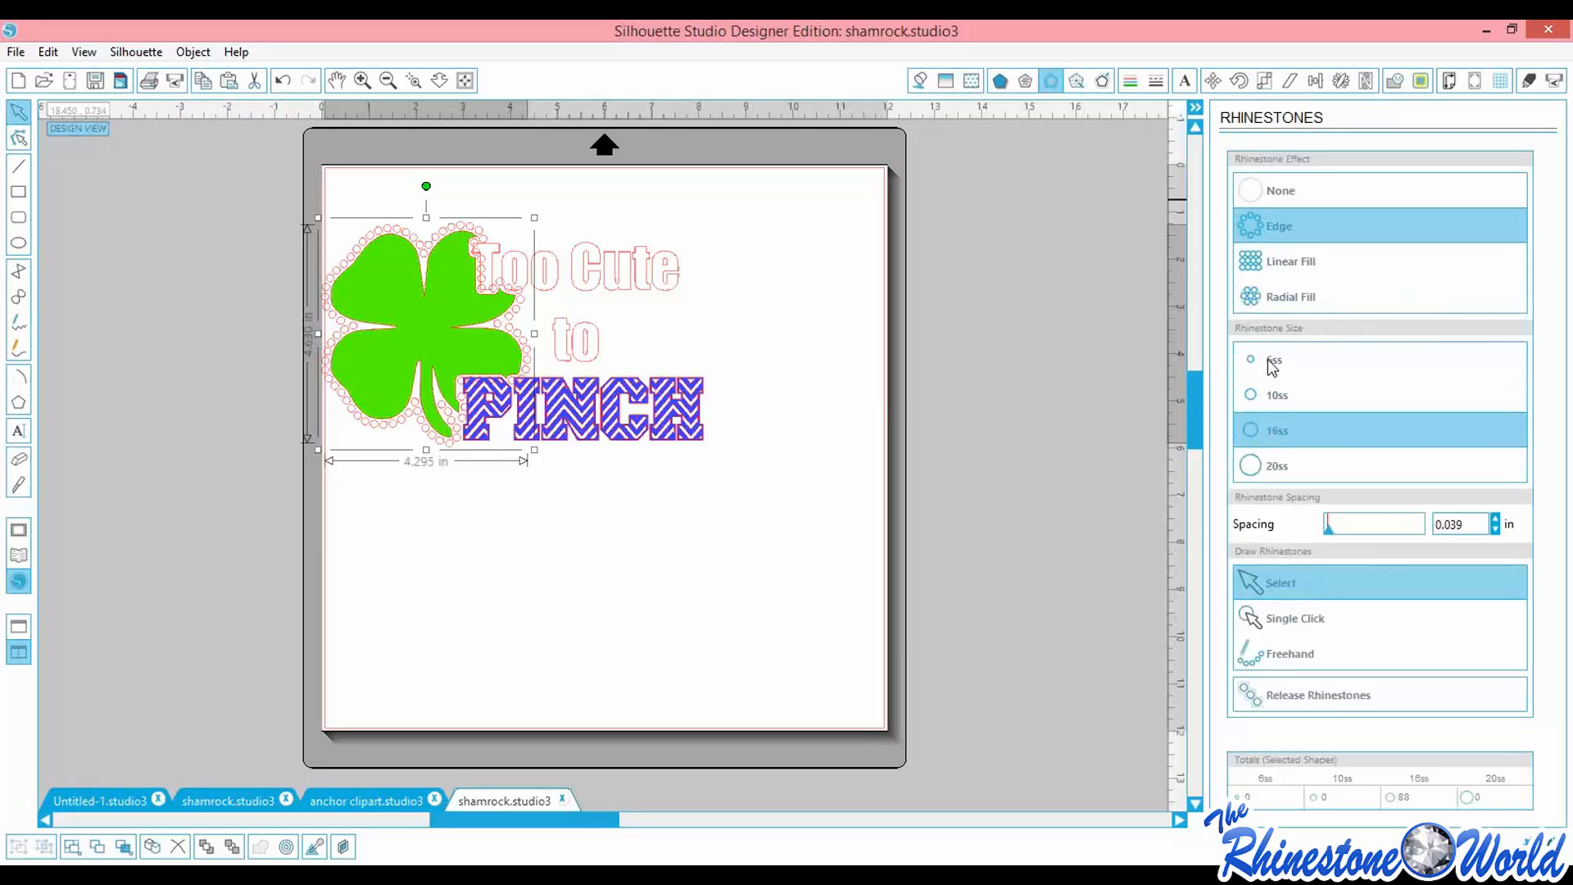
pyautogui.click(1272, 362)
pyautogui.click(1273, 396)
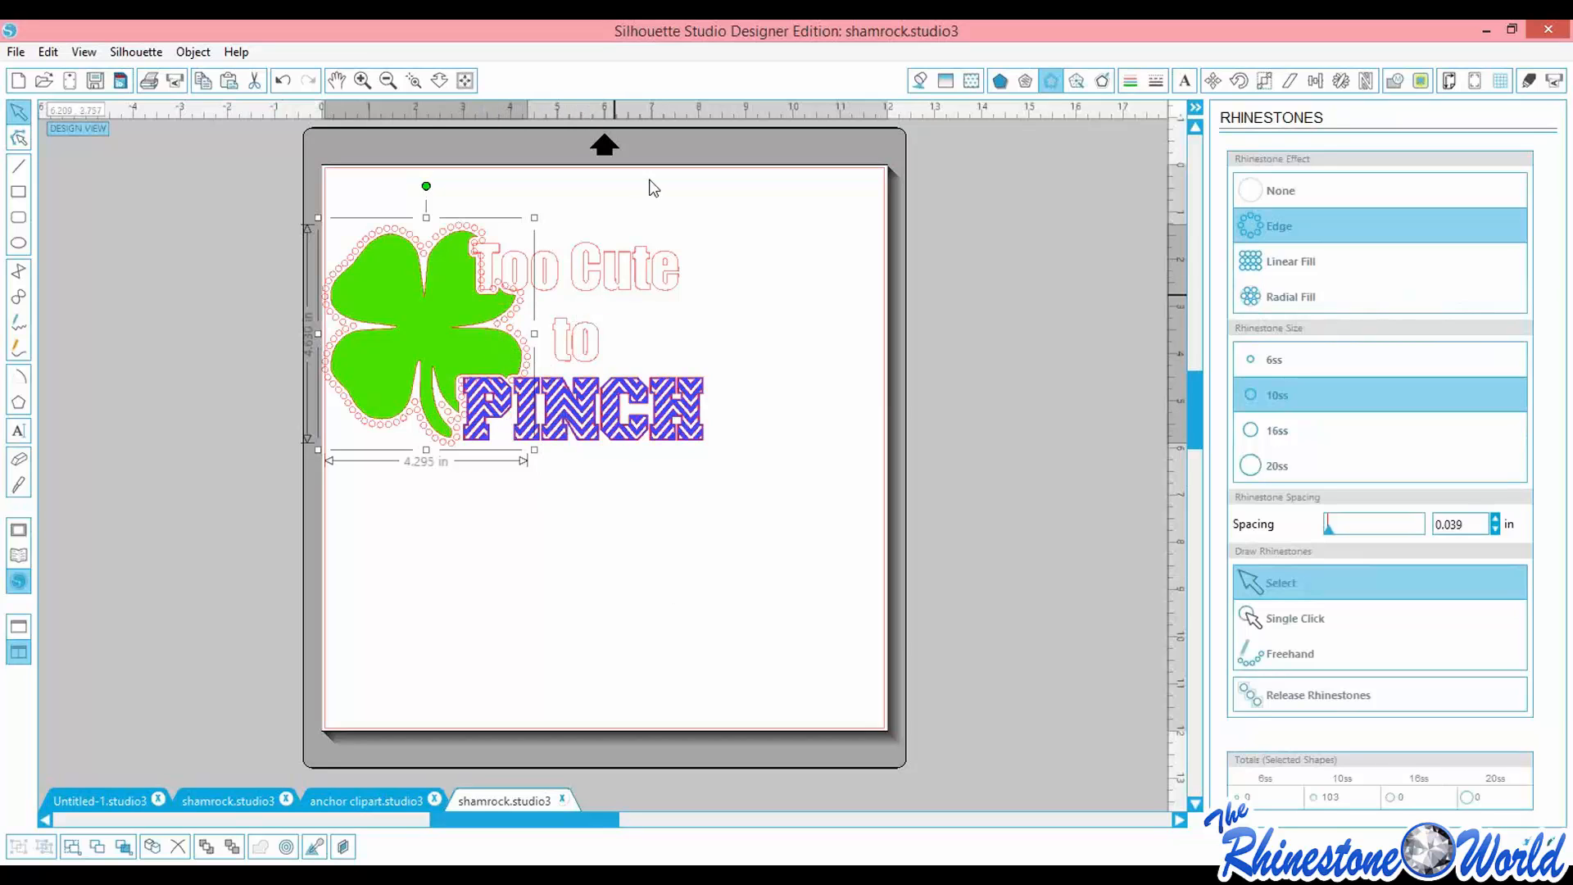
# Select "Too Cute to" and "PINCH" together and shift them slightly right and up from the shamrock's cut-out edge
pyautogui.click(614, 182)
pyautogui.click(623, 411)
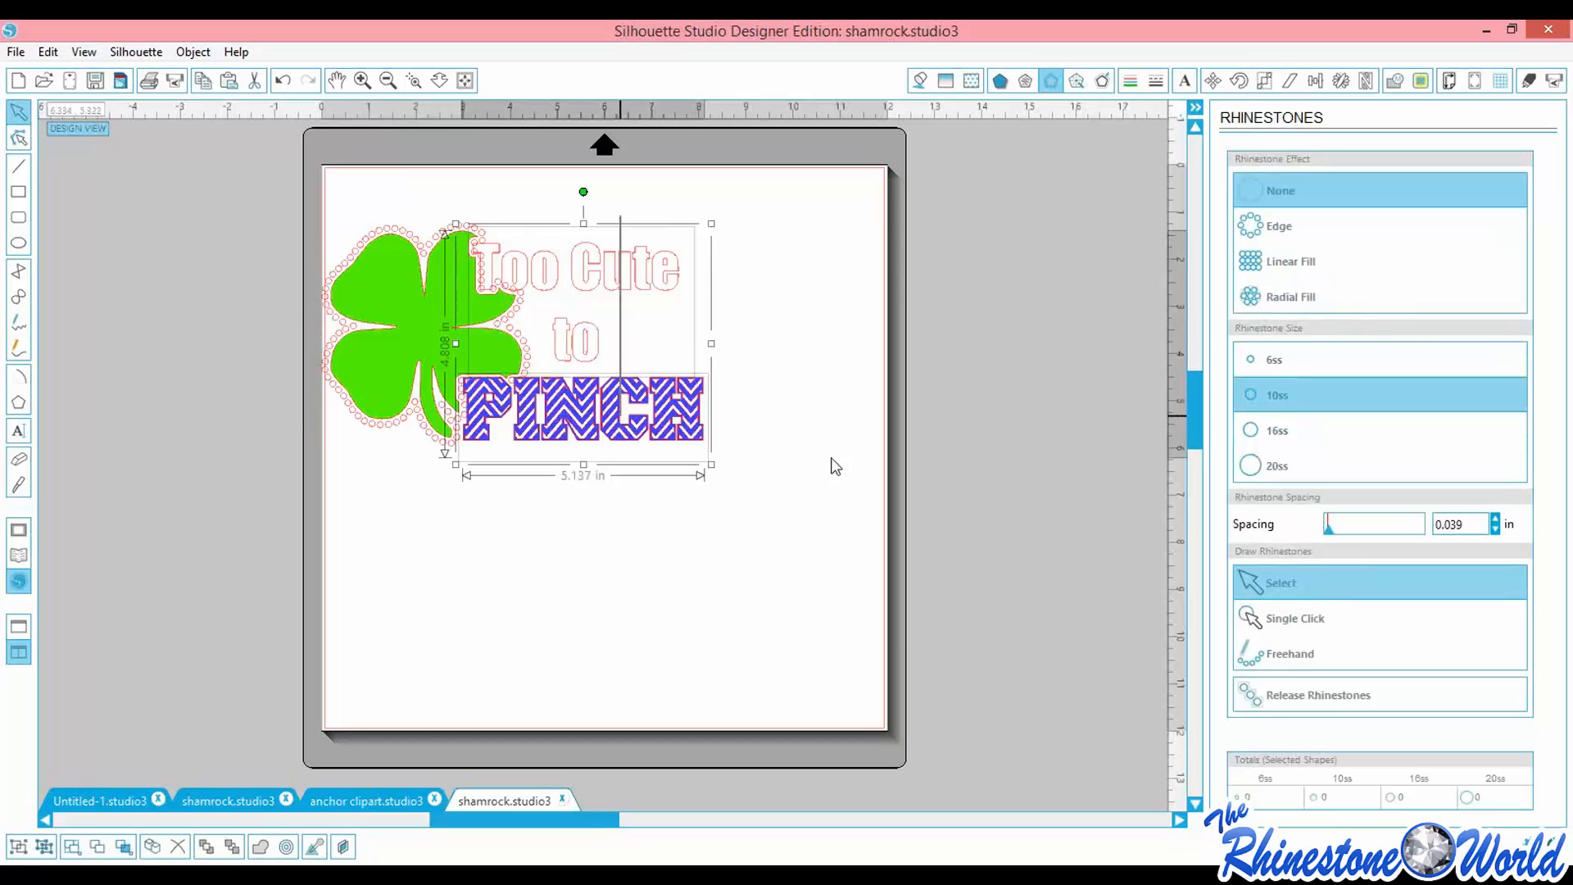
pyautogui.press('Right')
pyautogui.press('Right')
pyautogui.press('Right')
pyautogui.press('Right')
pyautogui.press('Right')
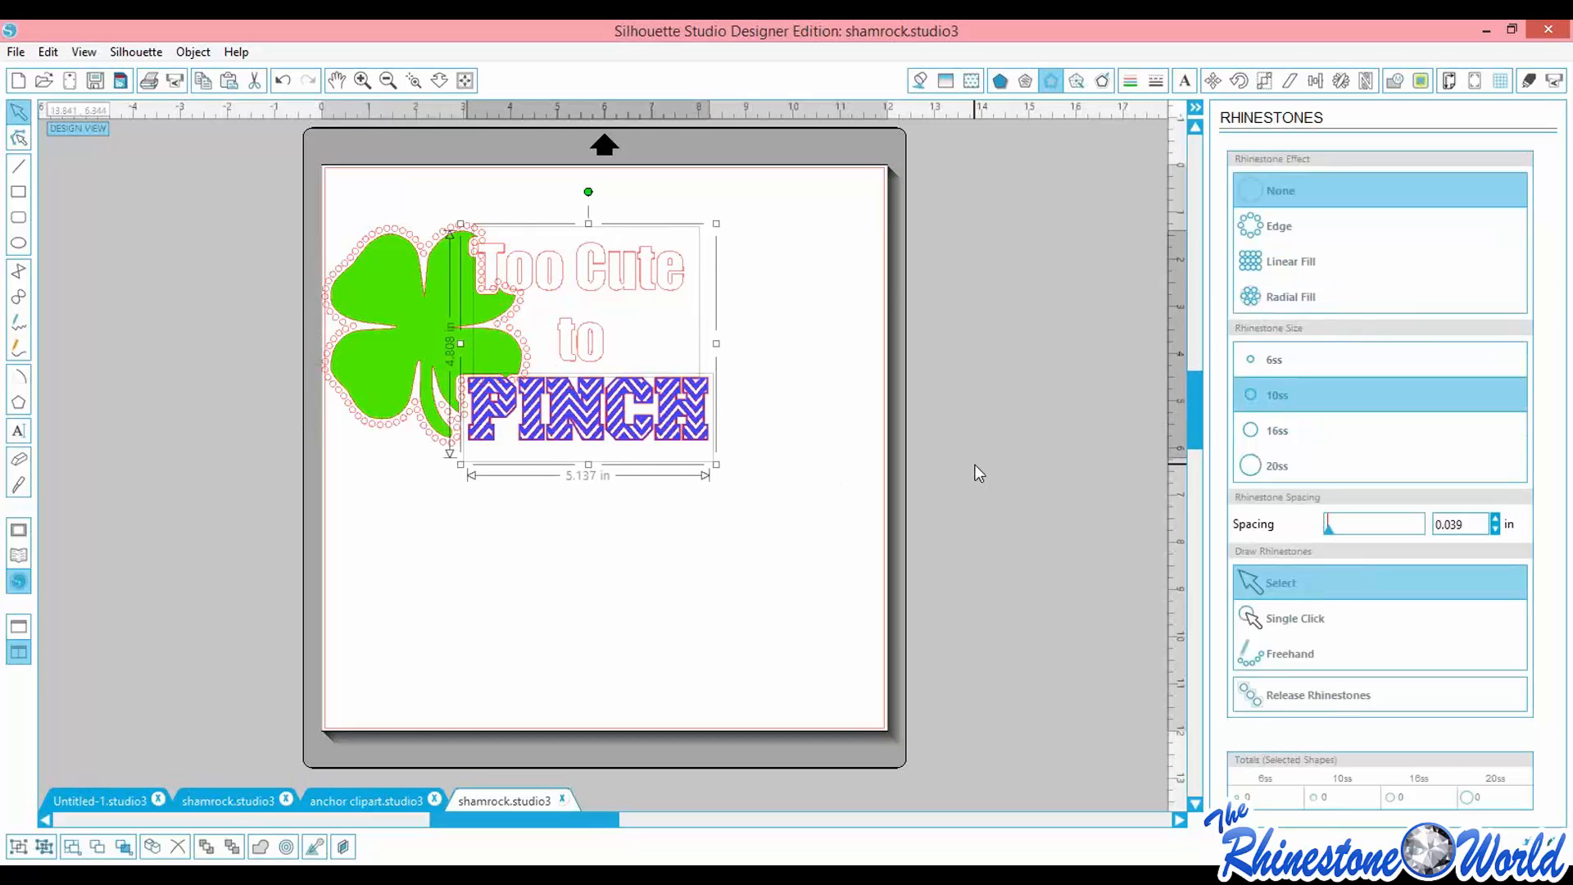
pyautogui.press('Right')
pyautogui.press('Right')
pyautogui.press('Right')
pyautogui.press('Right')
pyautogui.press('Right')
pyautogui.press('Right')
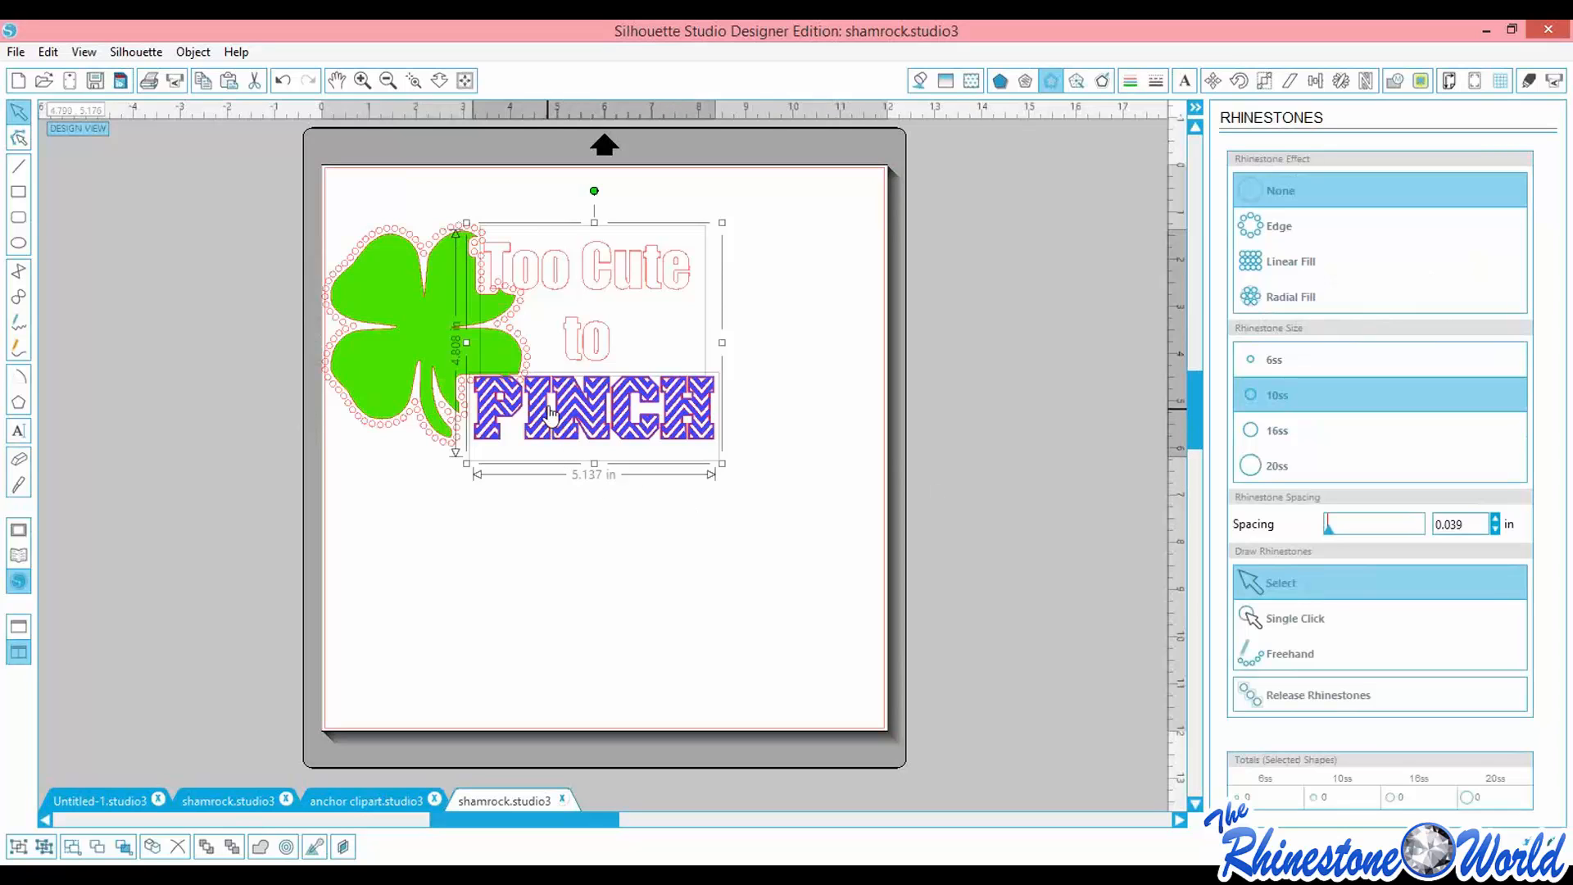
pyautogui.moveTo(549, 408); pyautogui.dragTo(543, 411)
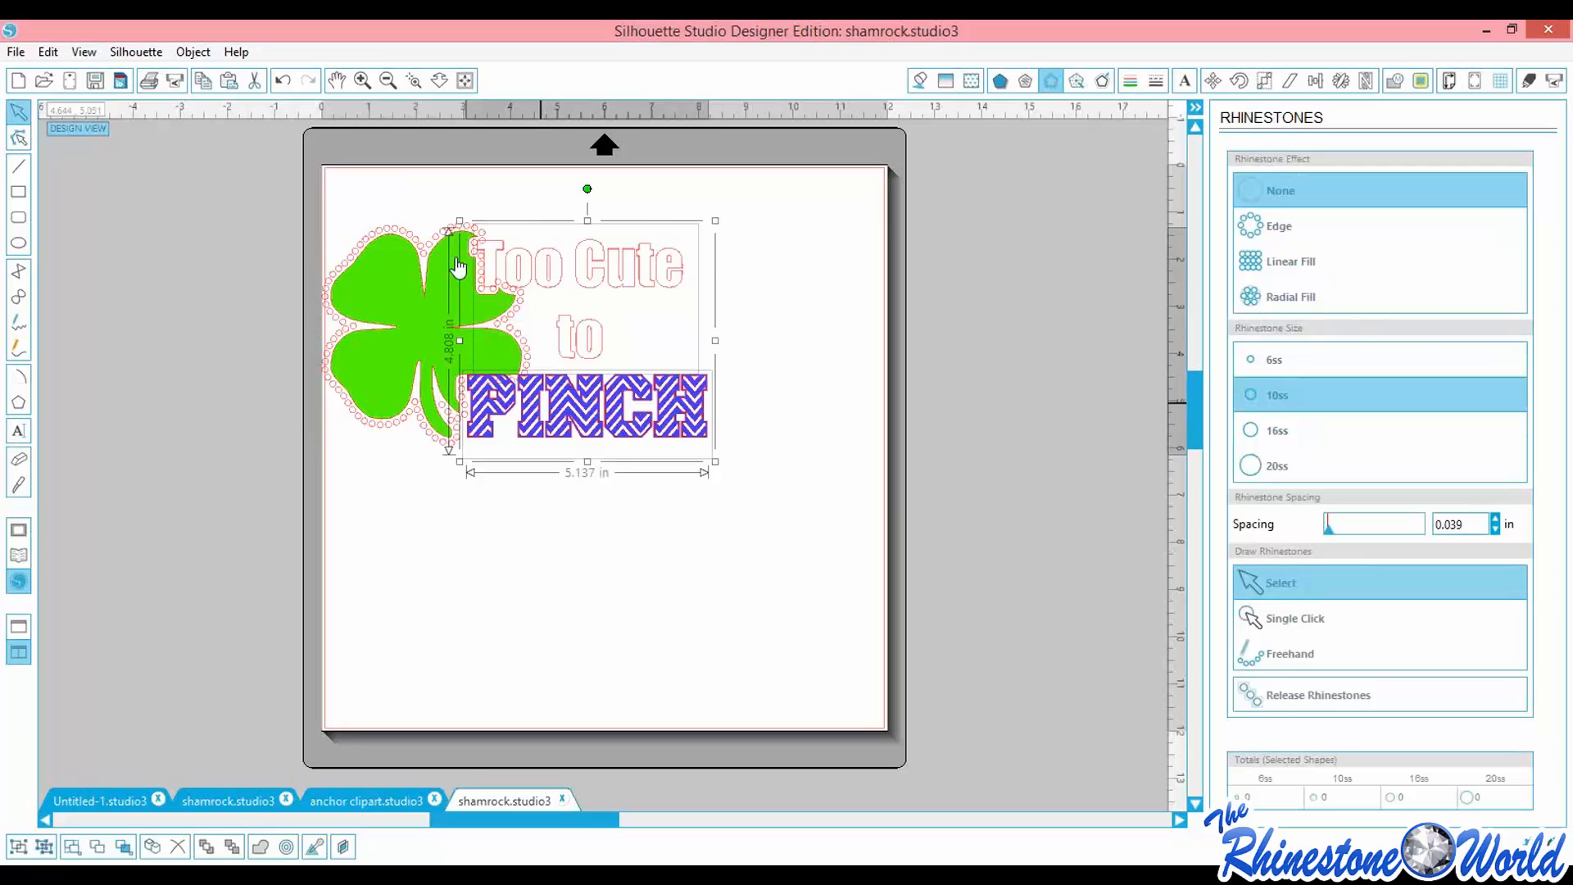
pyautogui.click(516, 590)
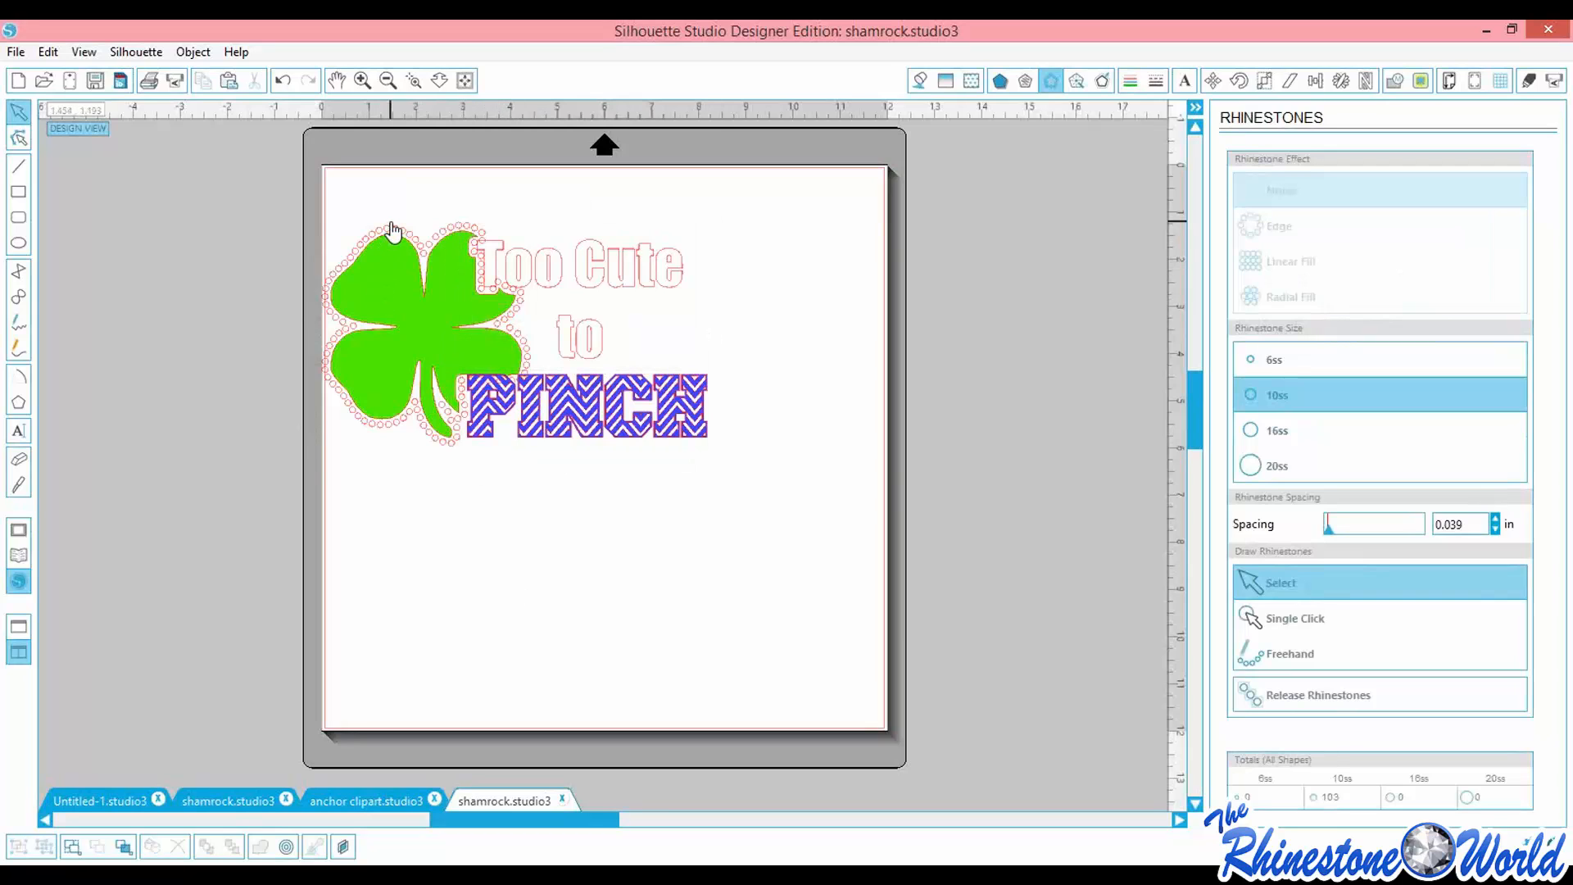
# Separate the rhinestone outline around the shamrock into individual stones
pyautogui.click(391, 243)
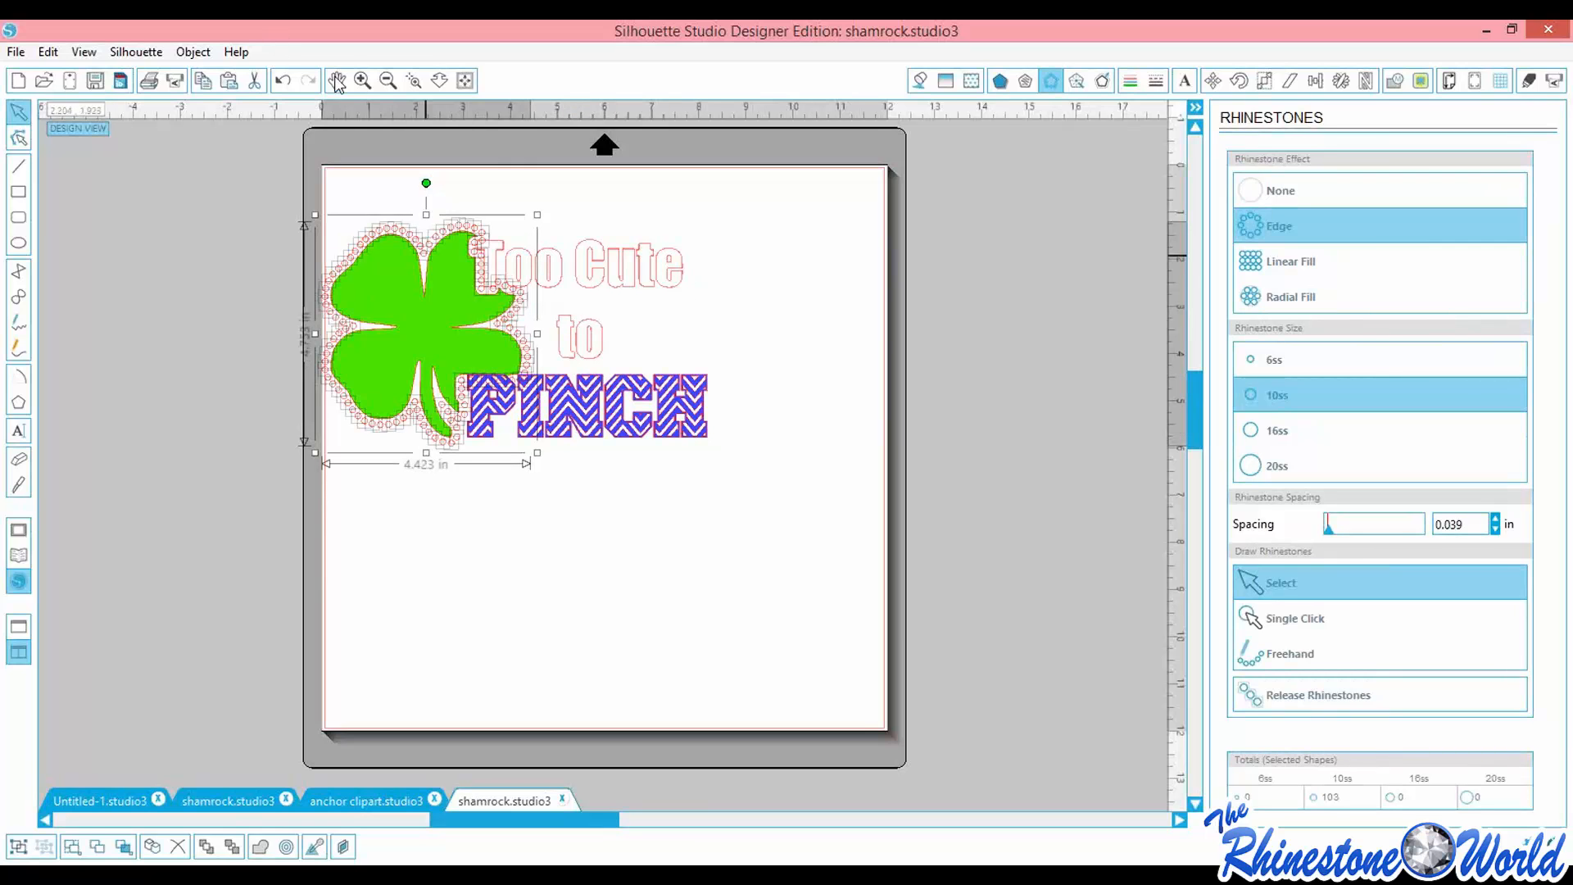
pyautogui.click(361, 81)
pyautogui.click(360, 81)
pyautogui.click(361, 81)
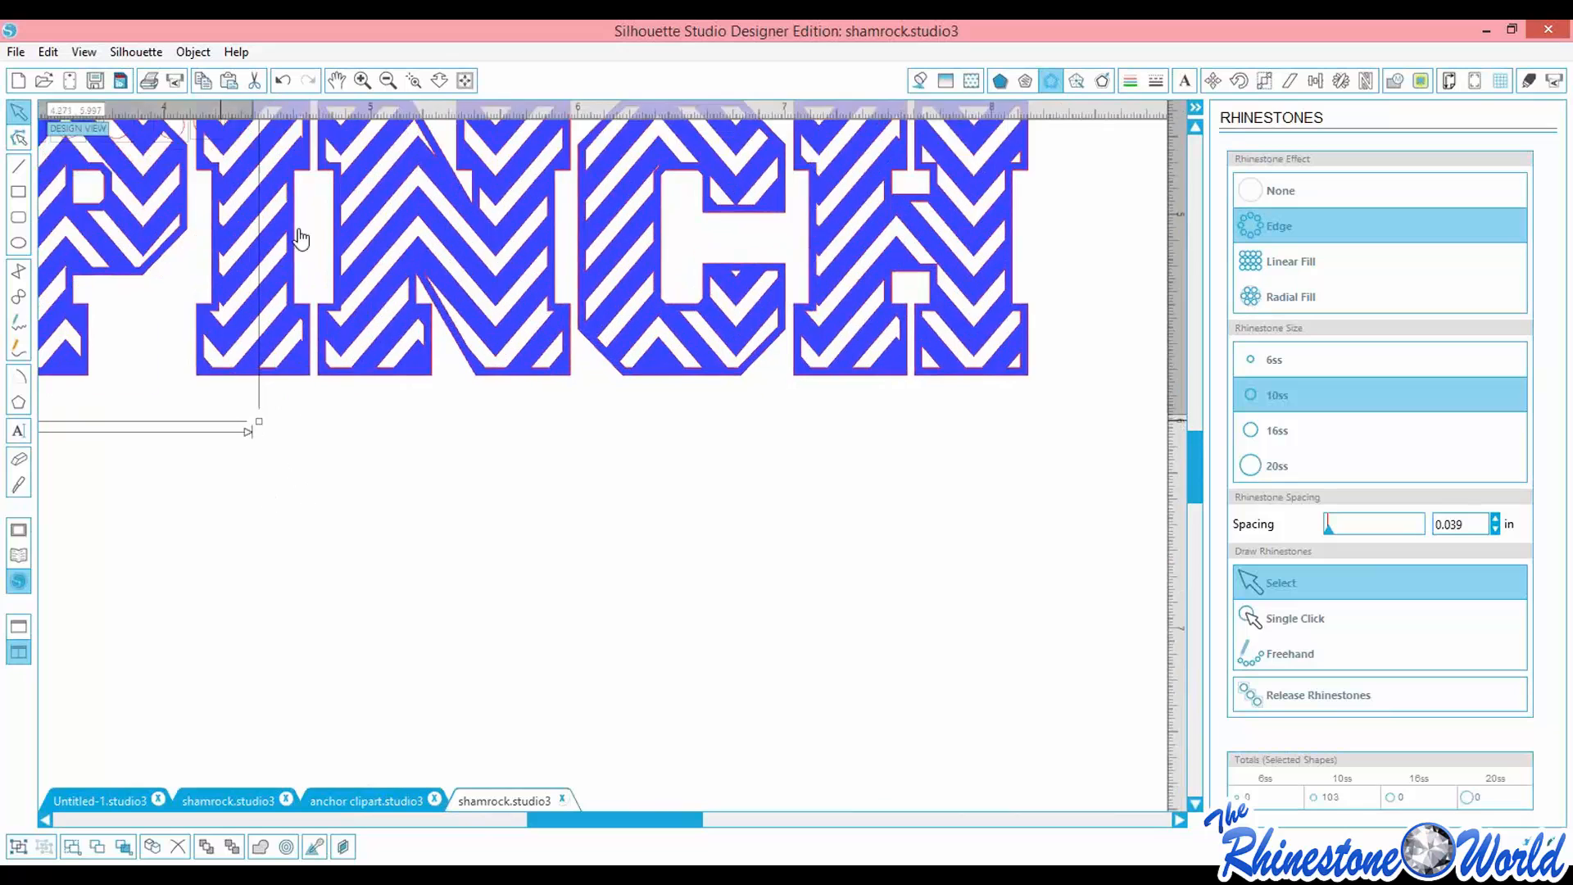
pyautogui.moveTo(575, 817); pyautogui.dragTo(460, 819)
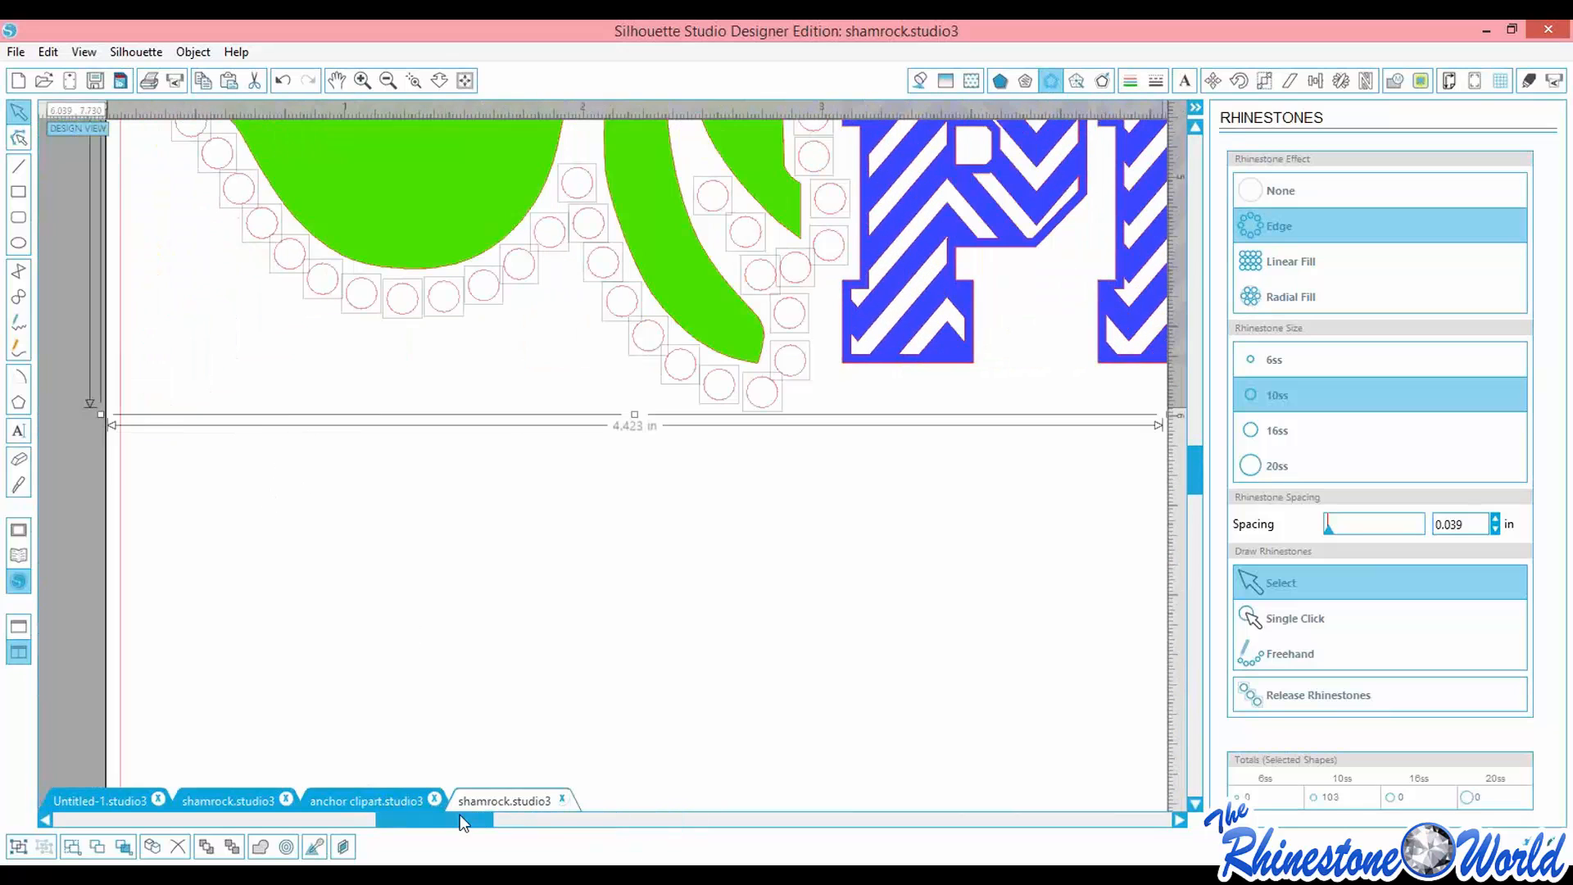
pyautogui.moveTo(1203, 464); pyautogui.dragTo(1203, 443)
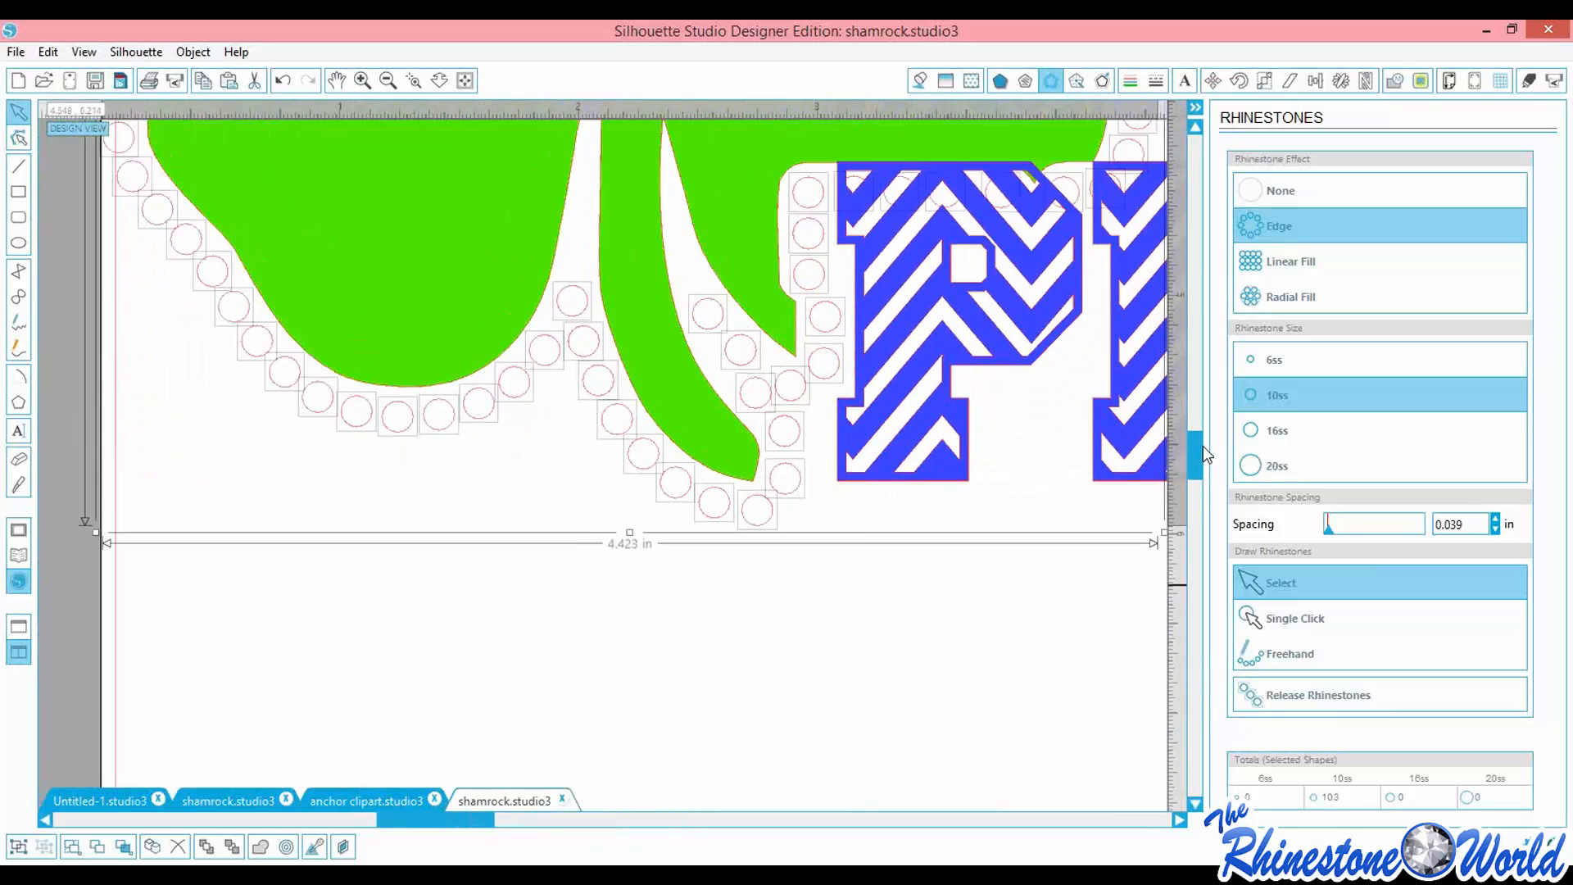
# Delete the four rhinestones in the shamrock's cut-out just left of the "P" in "PINCH"
pyautogui.click(807, 277)
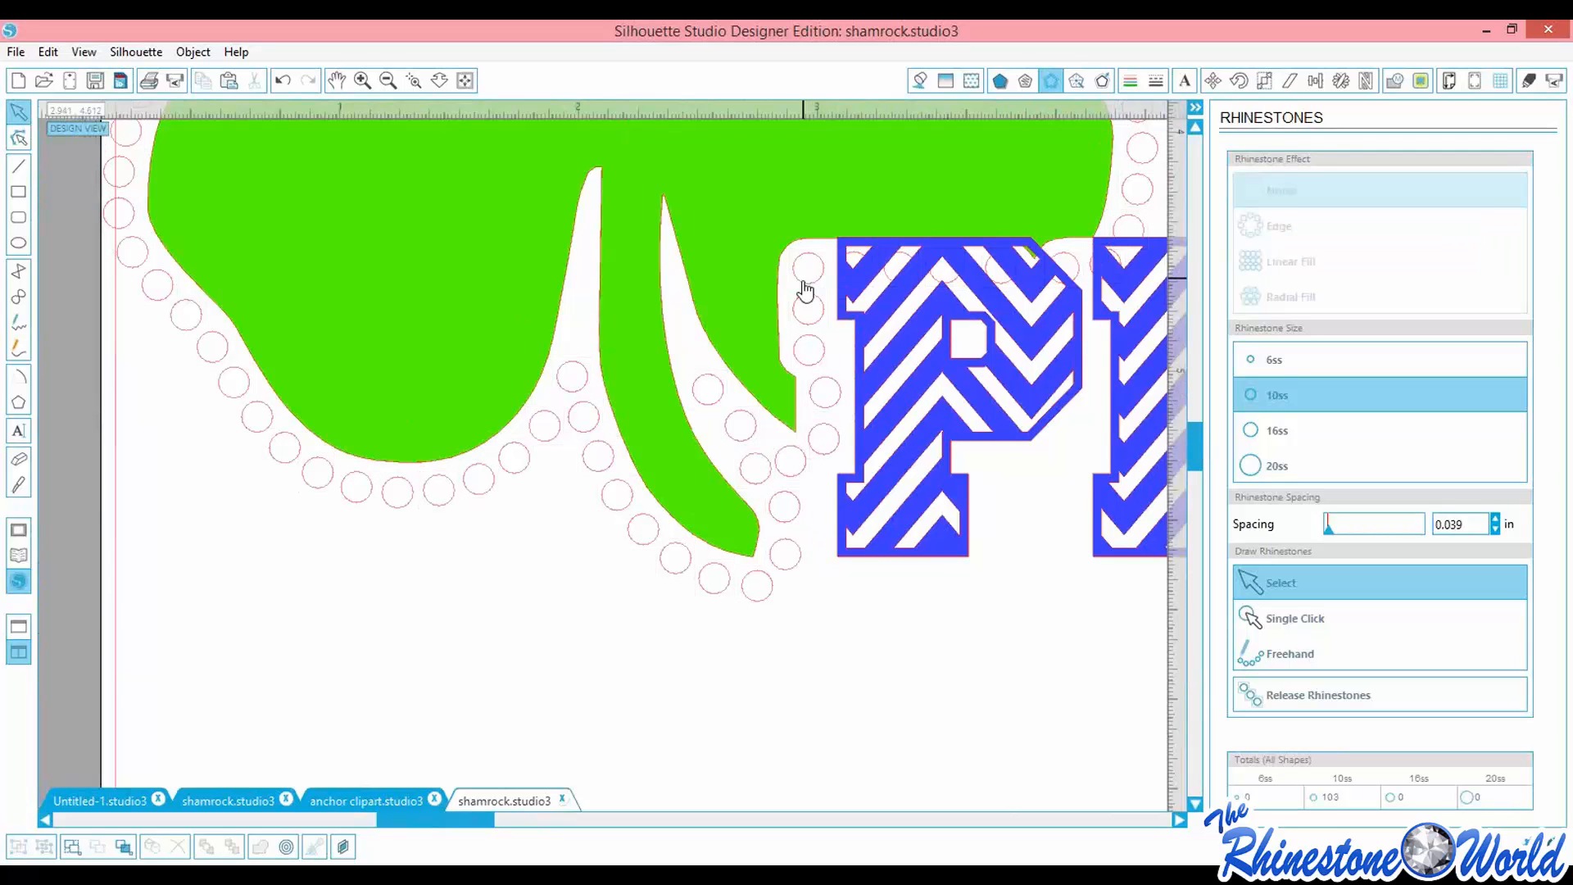
pyautogui.click(805, 283)
pyautogui.press('Delete')
pyautogui.click(817, 322)
pyautogui.press('Delete')
pyautogui.click(821, 360)
pyautogui.press('Delete')
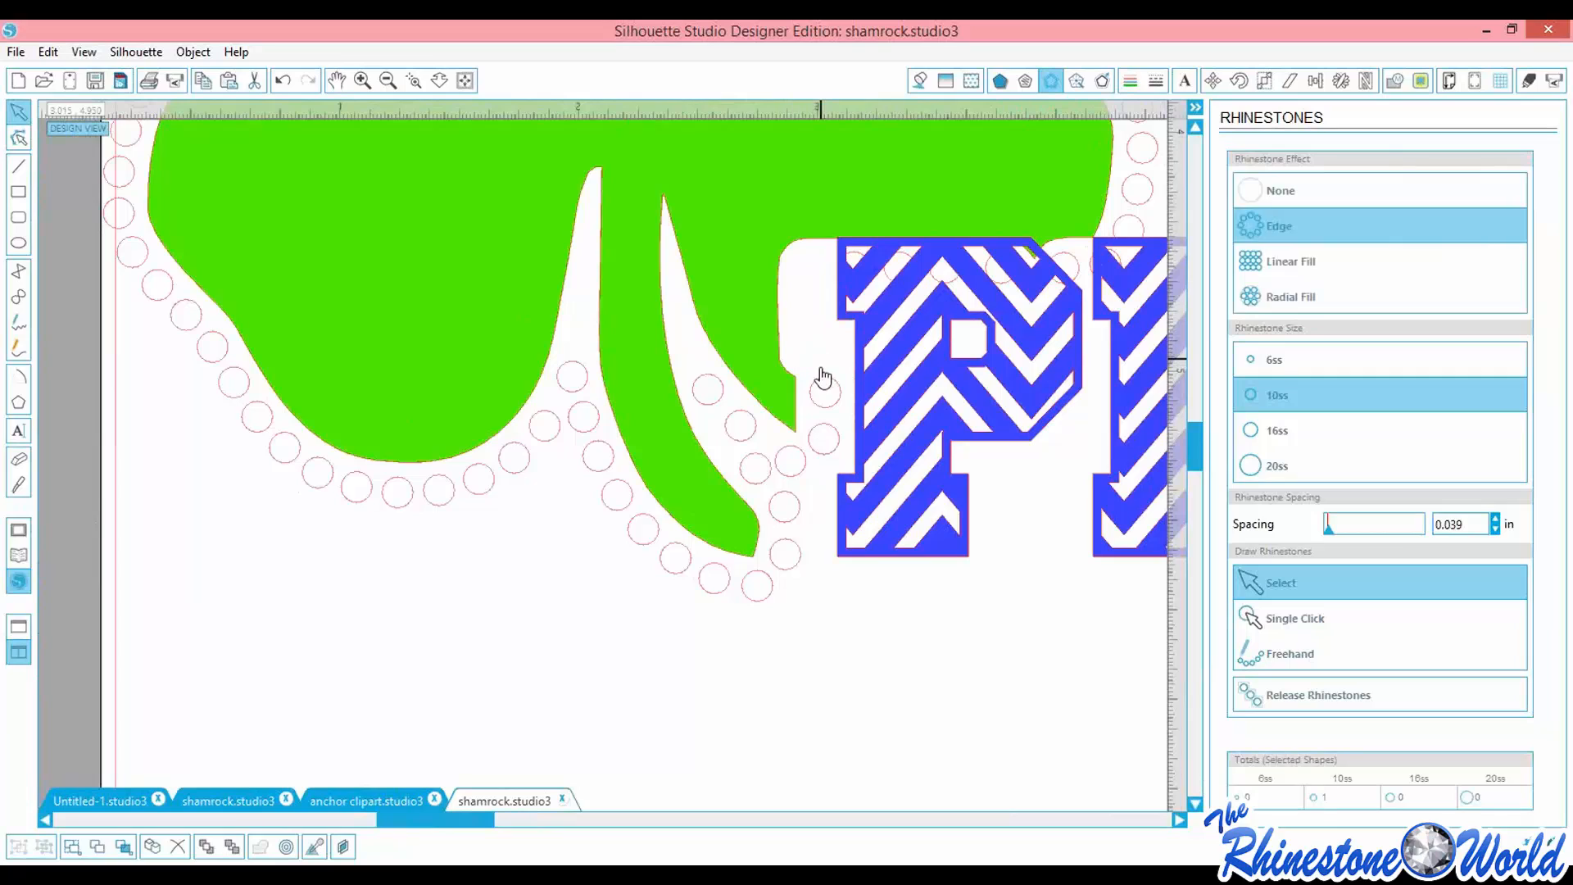
pyautogui.click(826, 391)
pyautogui.press('Delete')
# Delete the rhinestone overlapping the upper-left corner of the "P" in "PINCH"
pyautogui.click(854, 261)
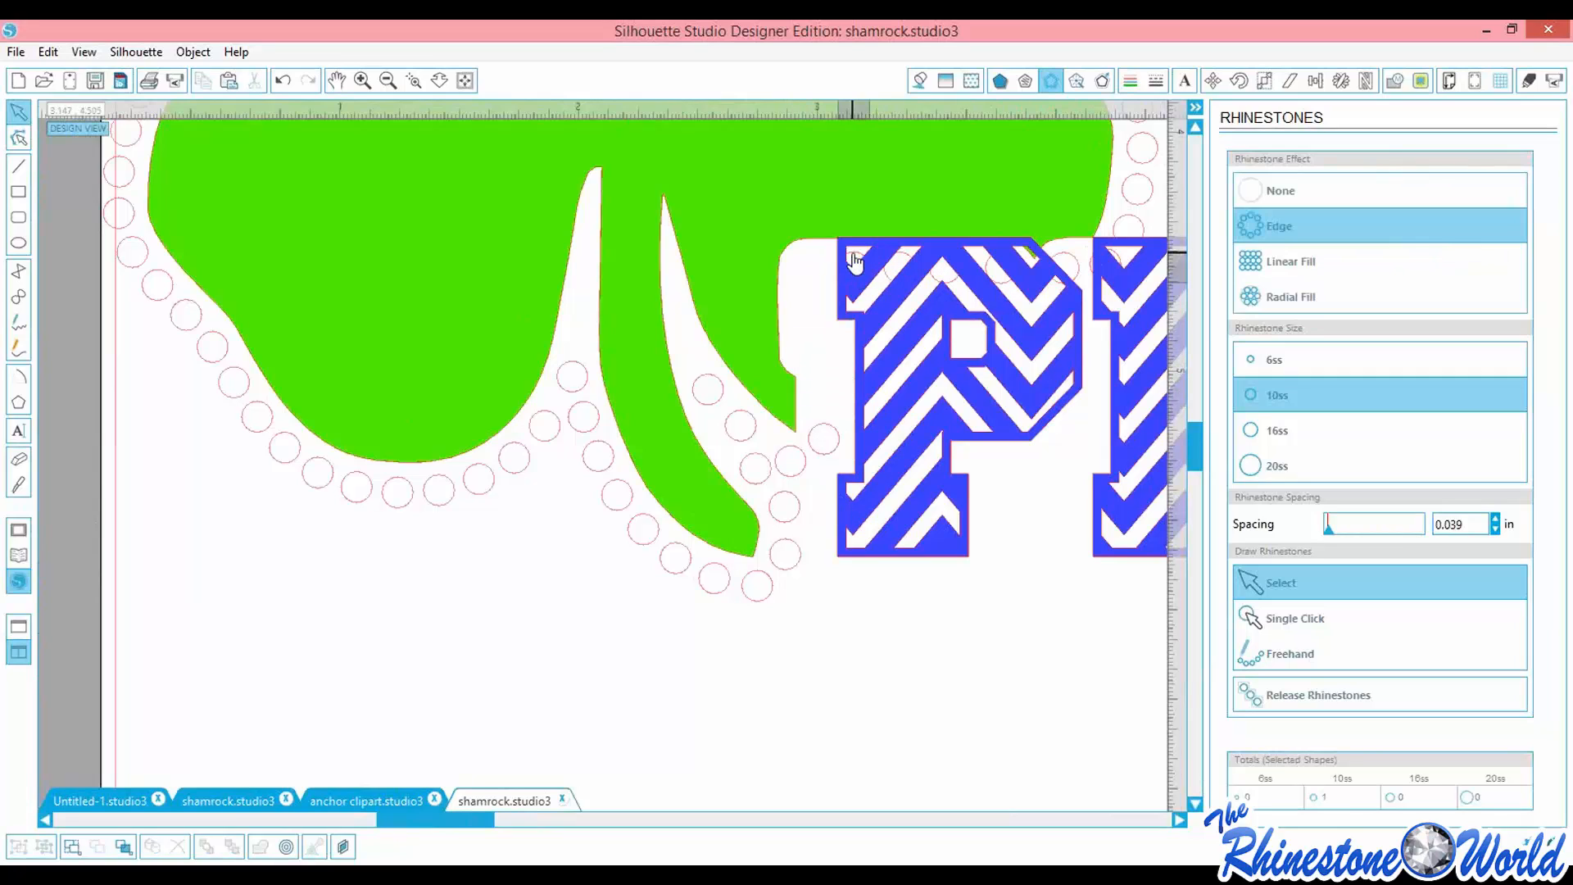
pyautogui.press('Delete')
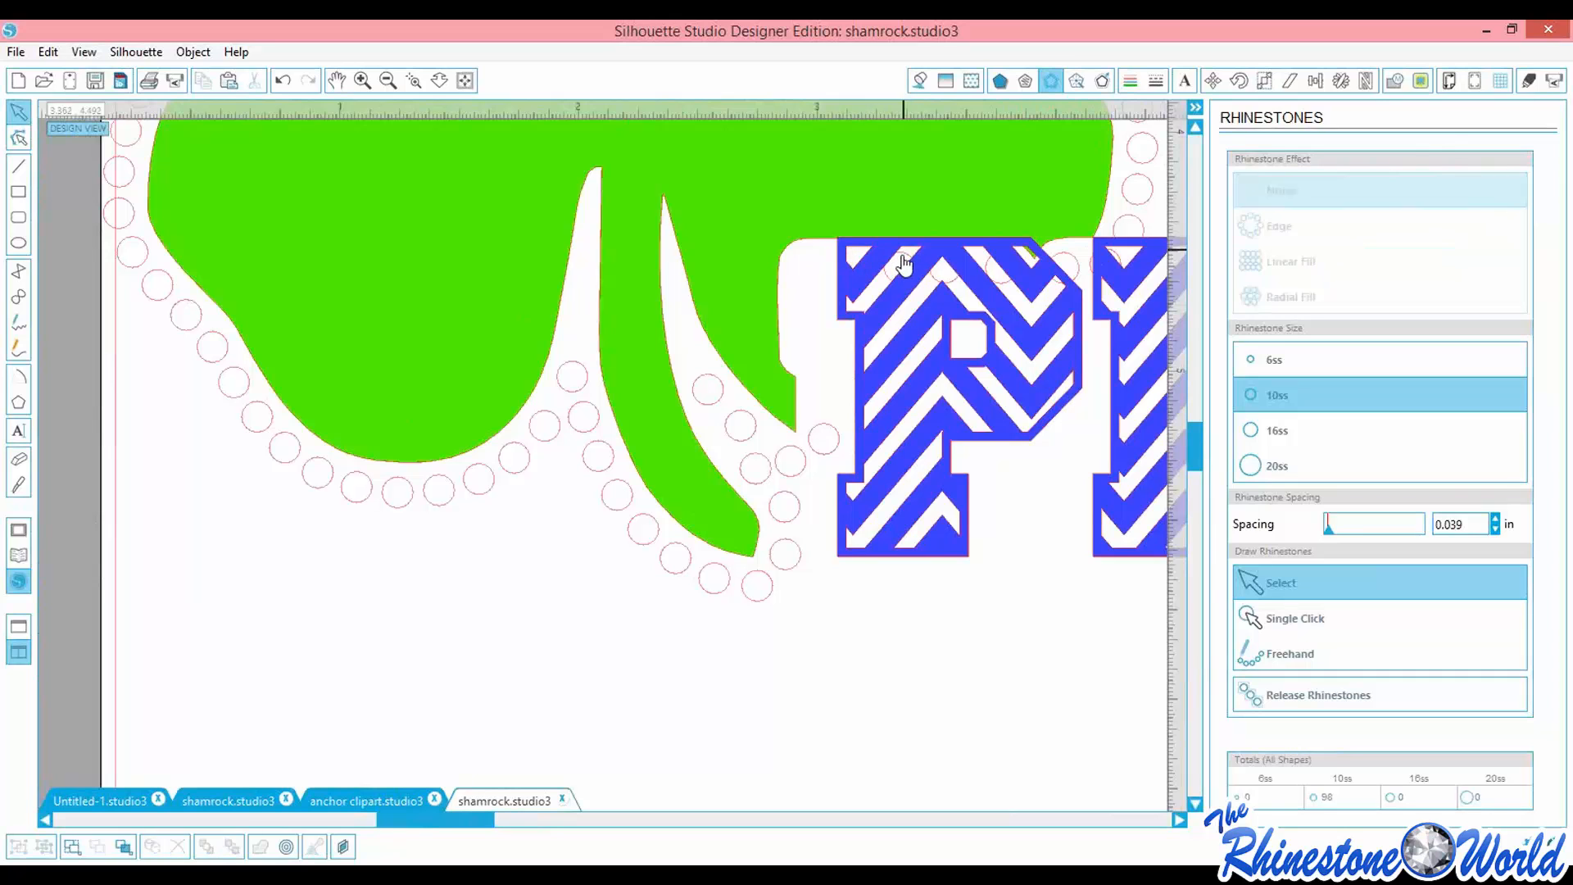
pyautogui.click(904, 264)
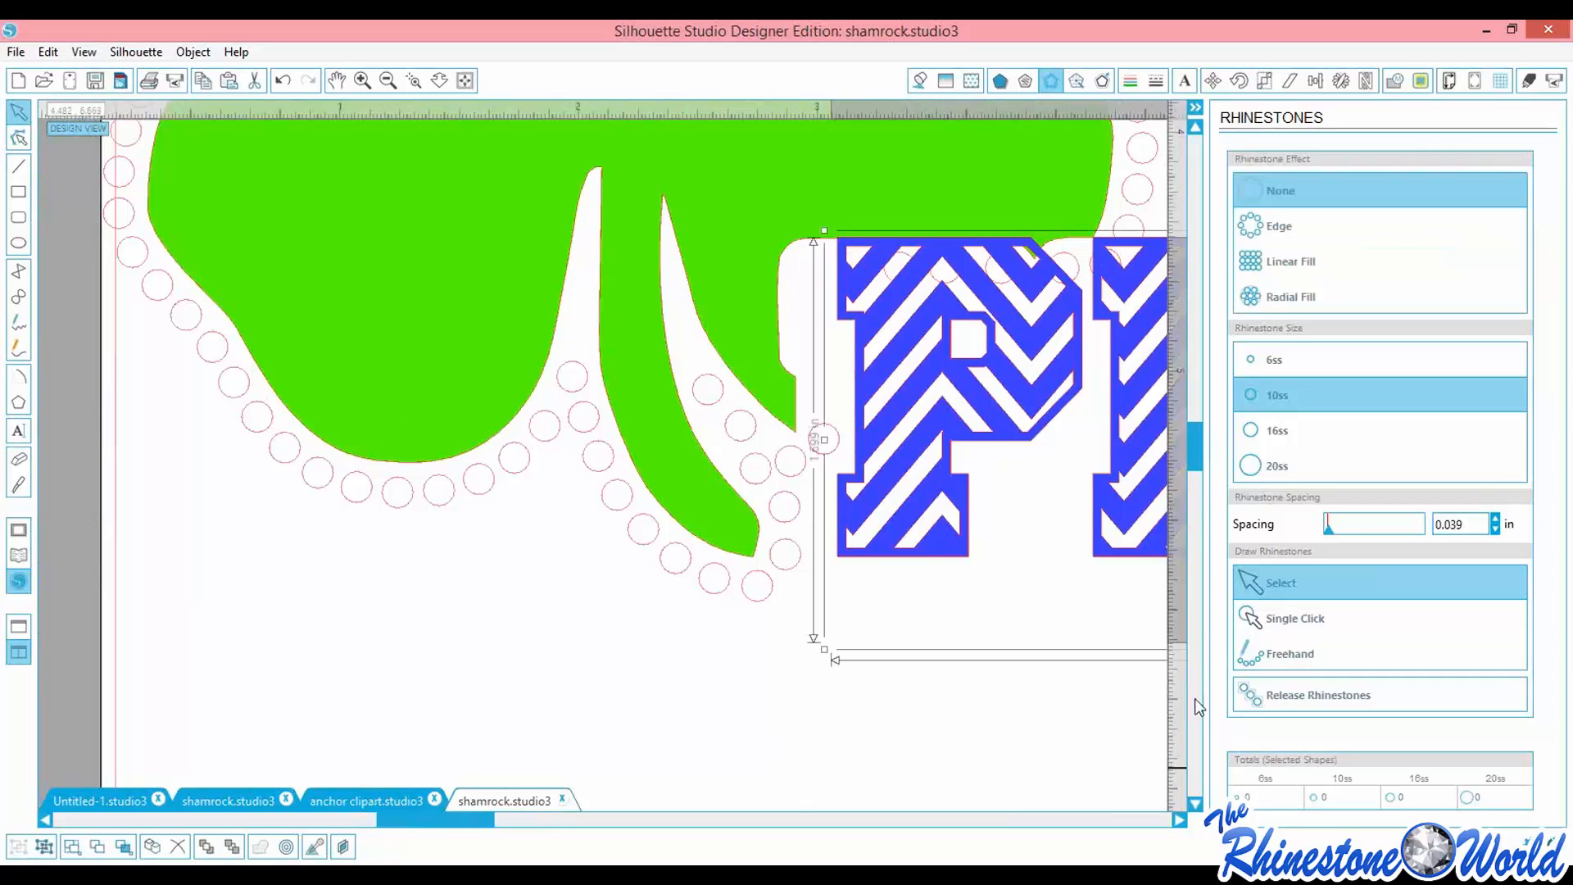
pyautogui.click(1171, 761)
pyautogui.moveTo(1194, 454); pyautogui.dragTo(1194, 408)
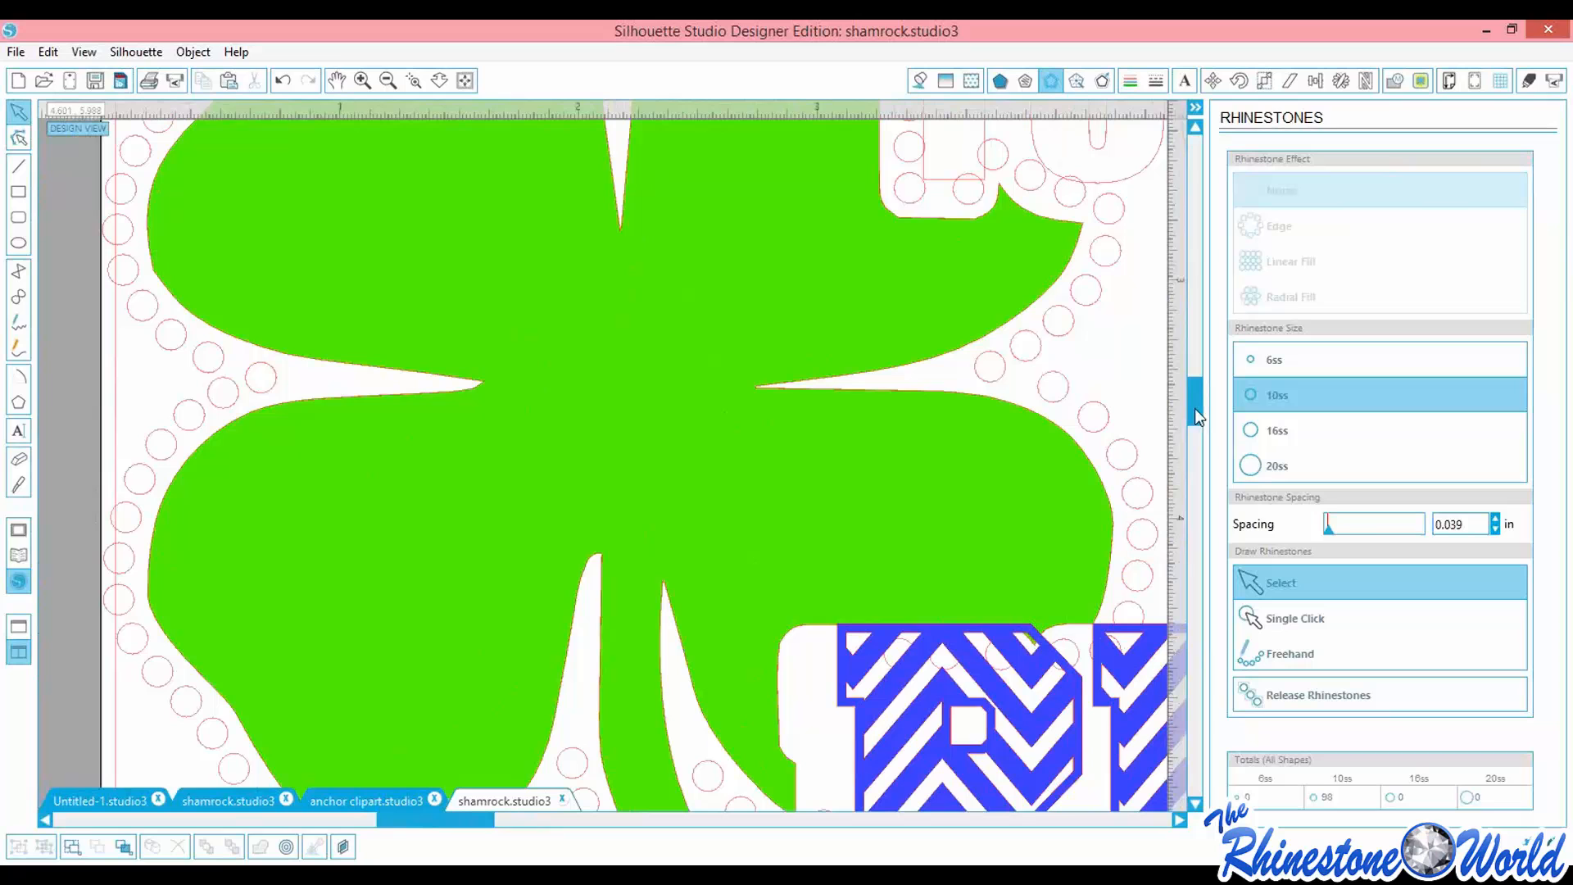
# Examine the complete shamrock design with its rhinestone outline and the "Too Cute to PINCH" text
pyautogui.click(389, 82)
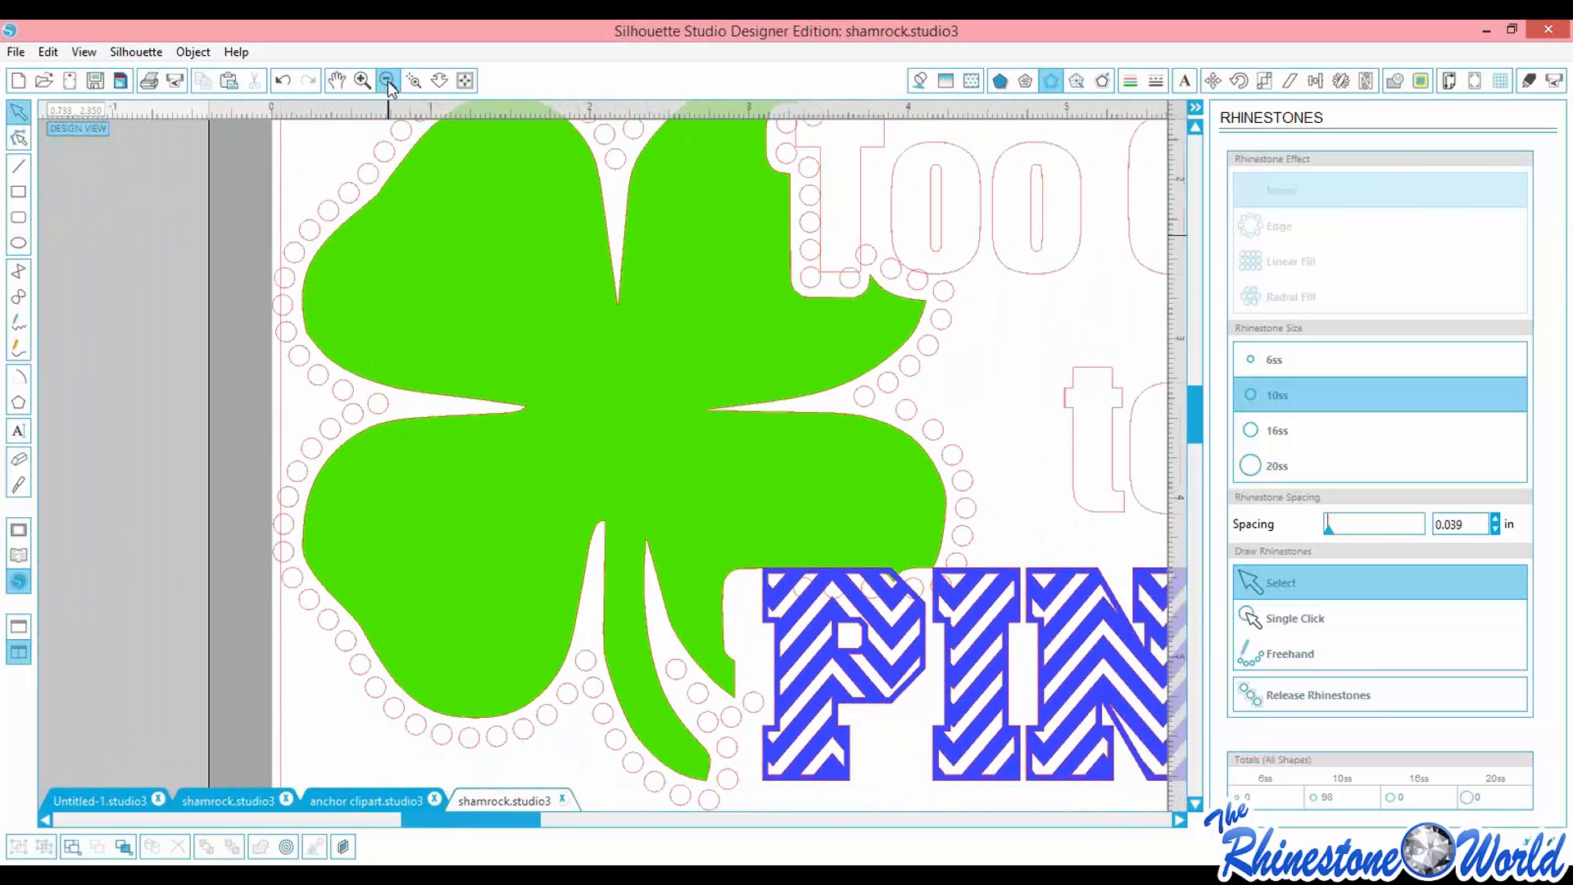
pyautogui.click(388, 83)
pyautogui.moveTo(496, 823); pyautogui.dragTo(547, 834)
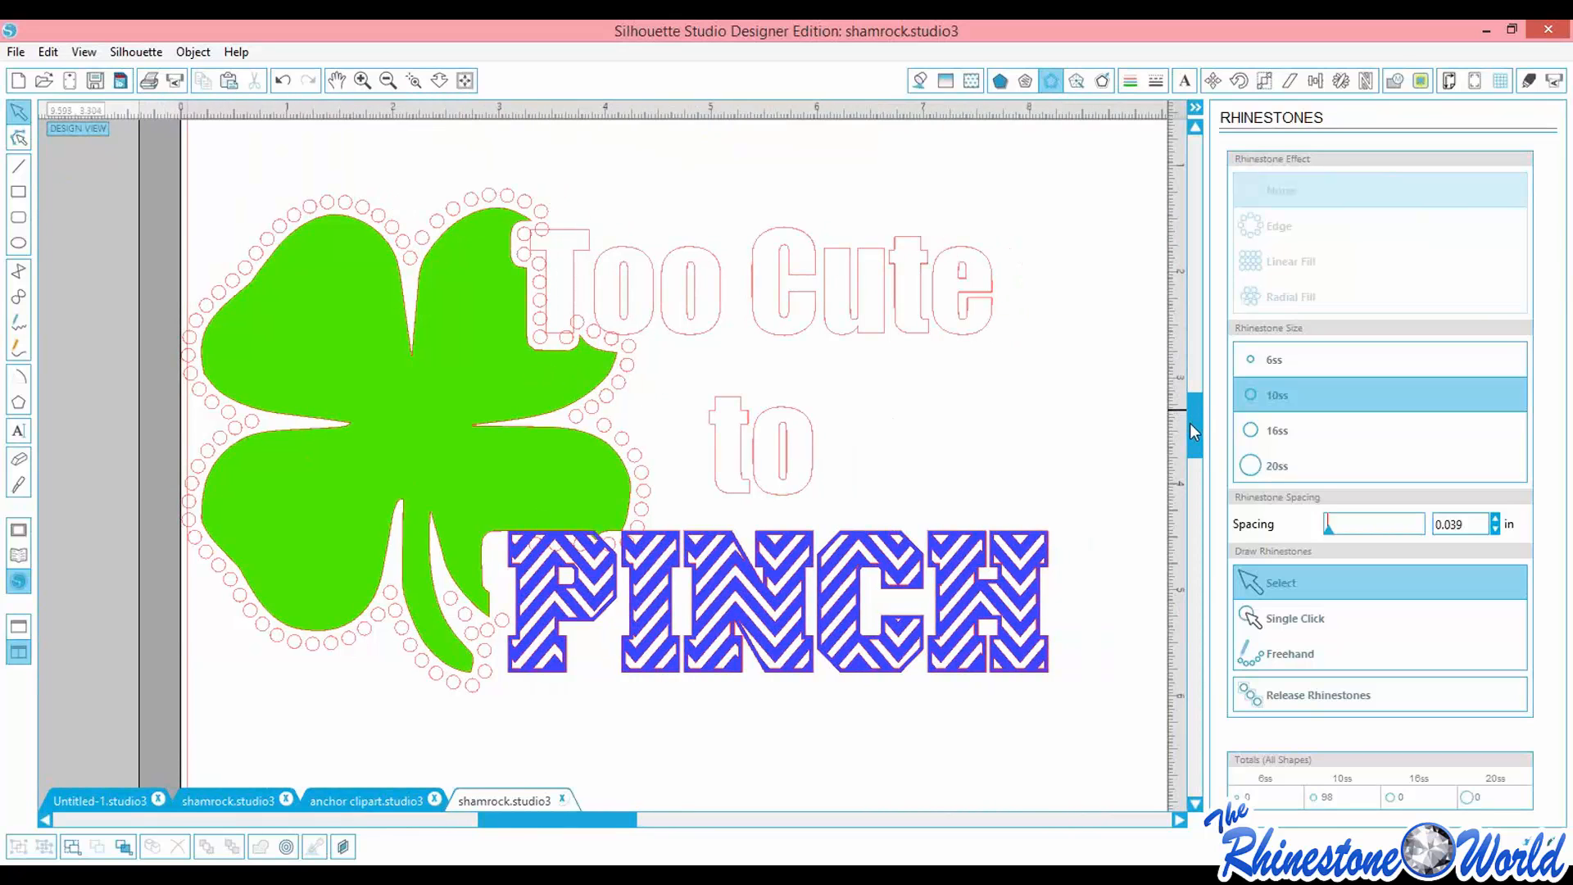
pyautogui.moveTo(1190, 423); pyautogui.dragTo(1190, 436)
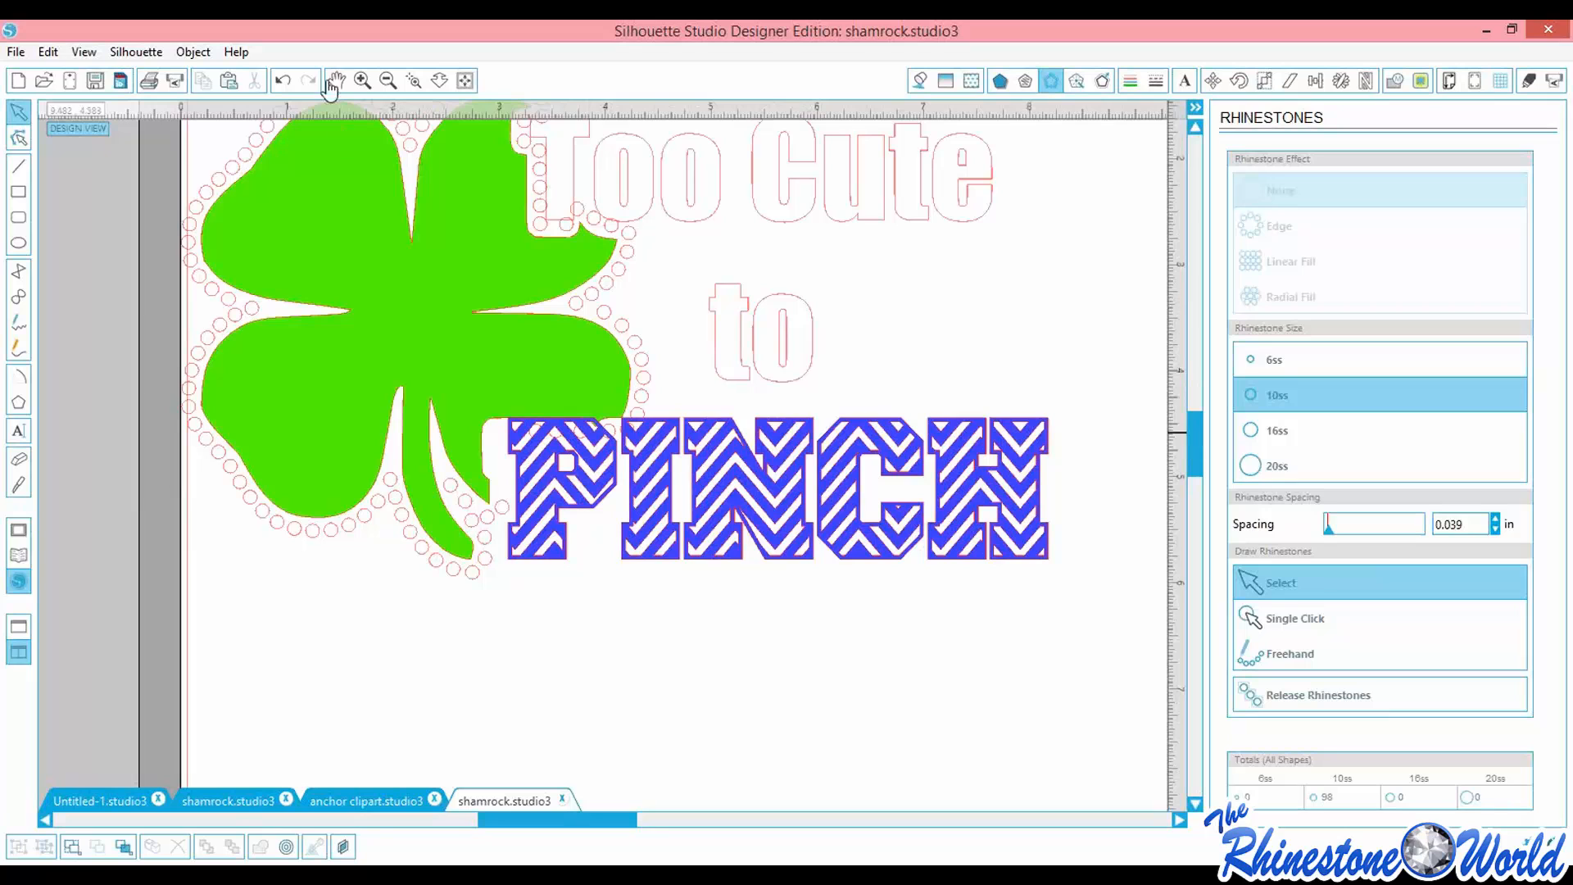
pyautogui.click(386, 82)
pyautogui.click(386, 82)
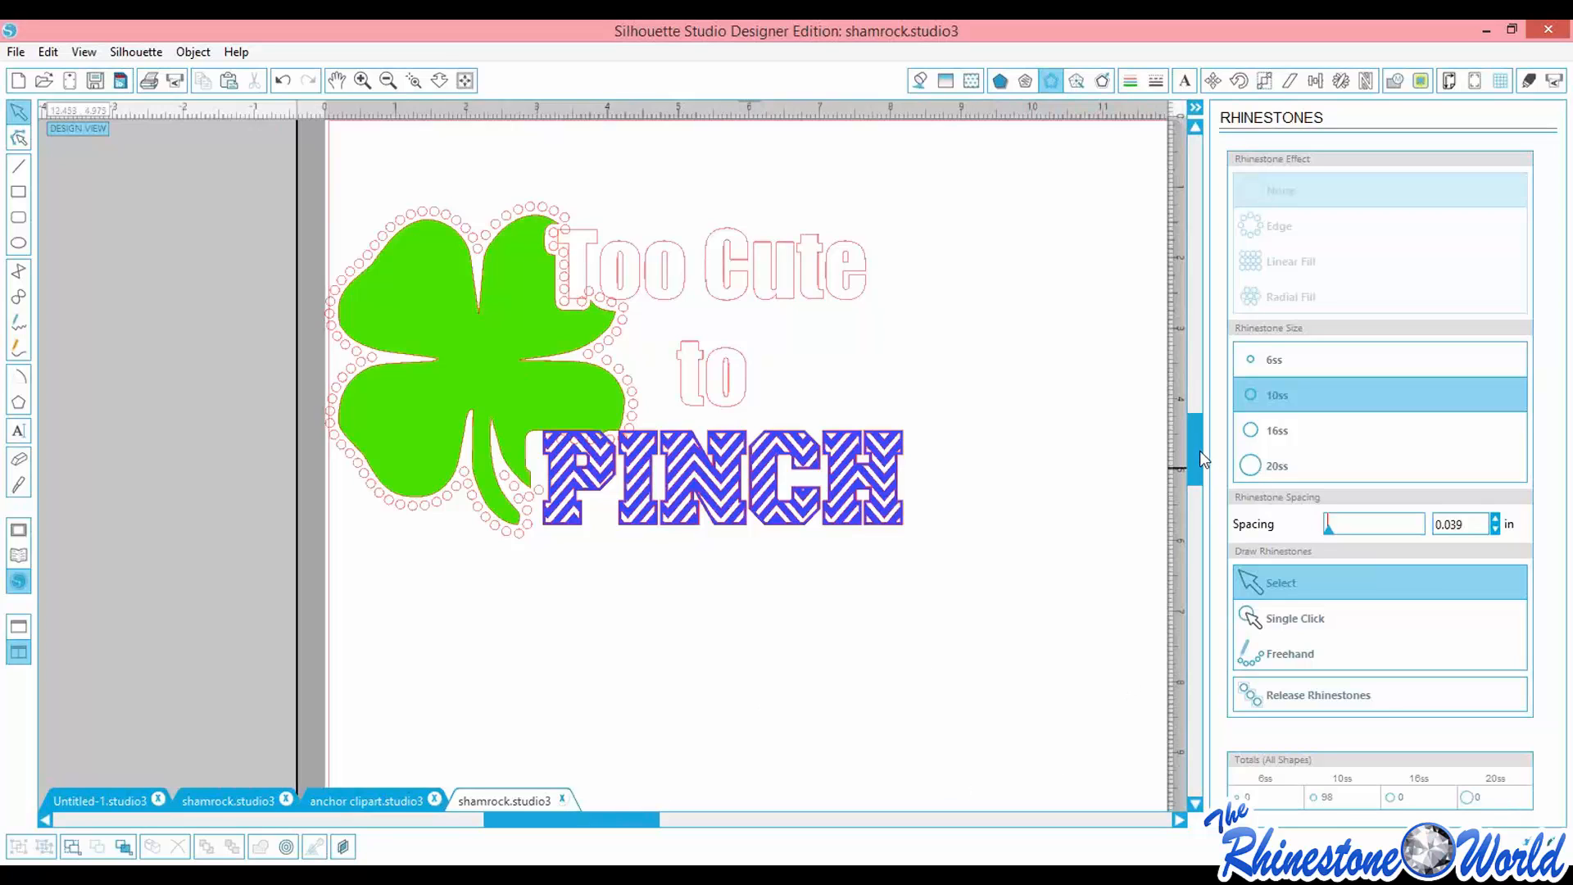
pyautogui.moveTo(1200, 451); pyautogui.dragTo(1197, 465)
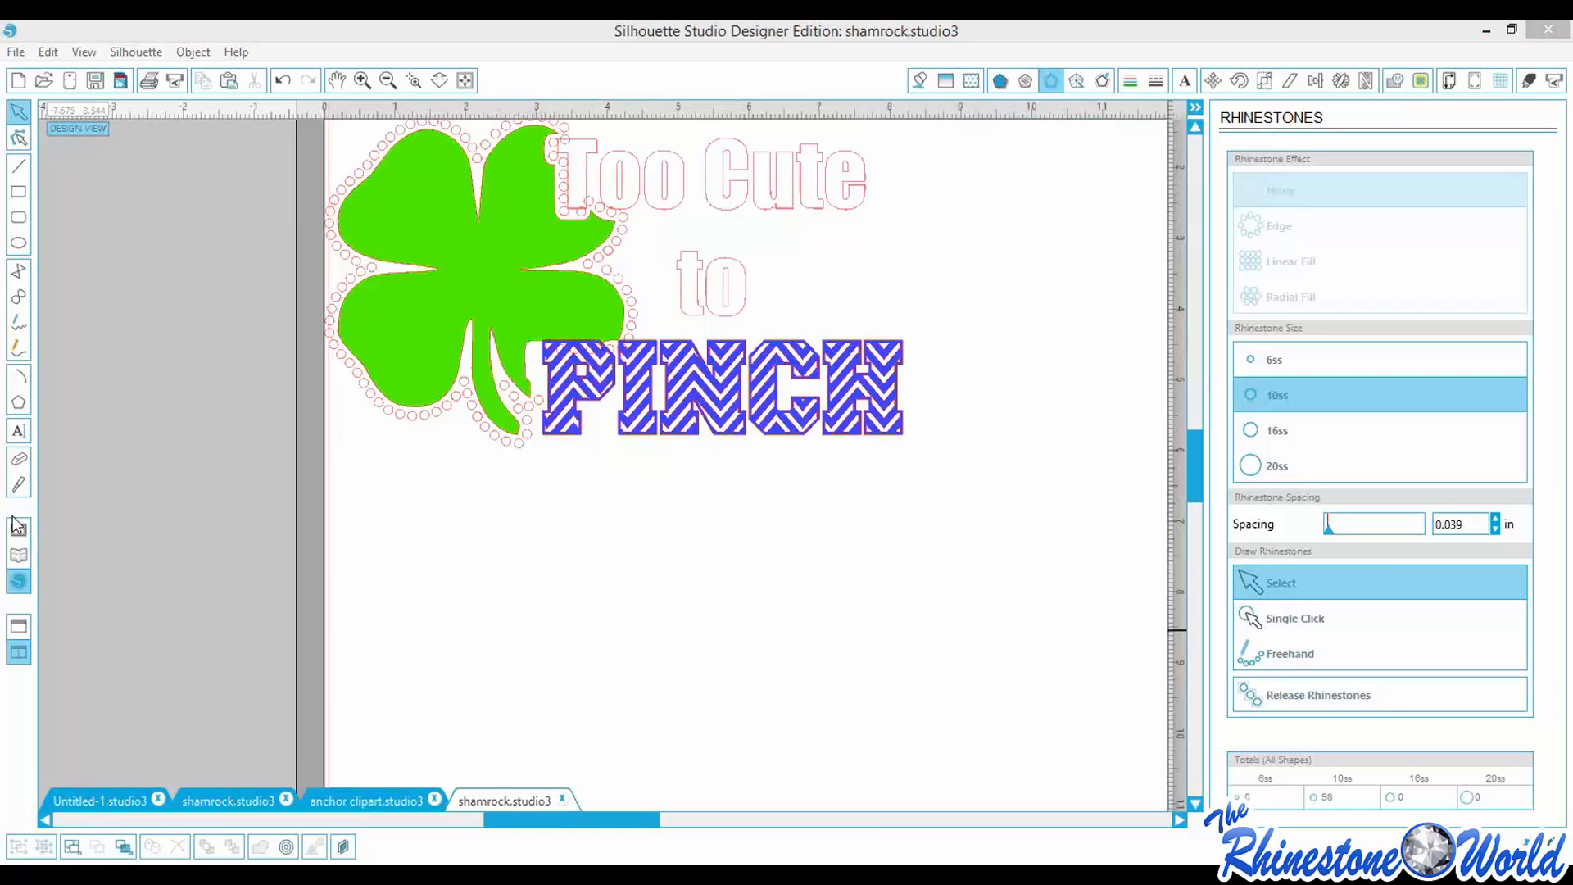
# Delete the entire shamrock design from the page, including the text and all rhinestones along the page's edge
pyautogui.click(710, 593)
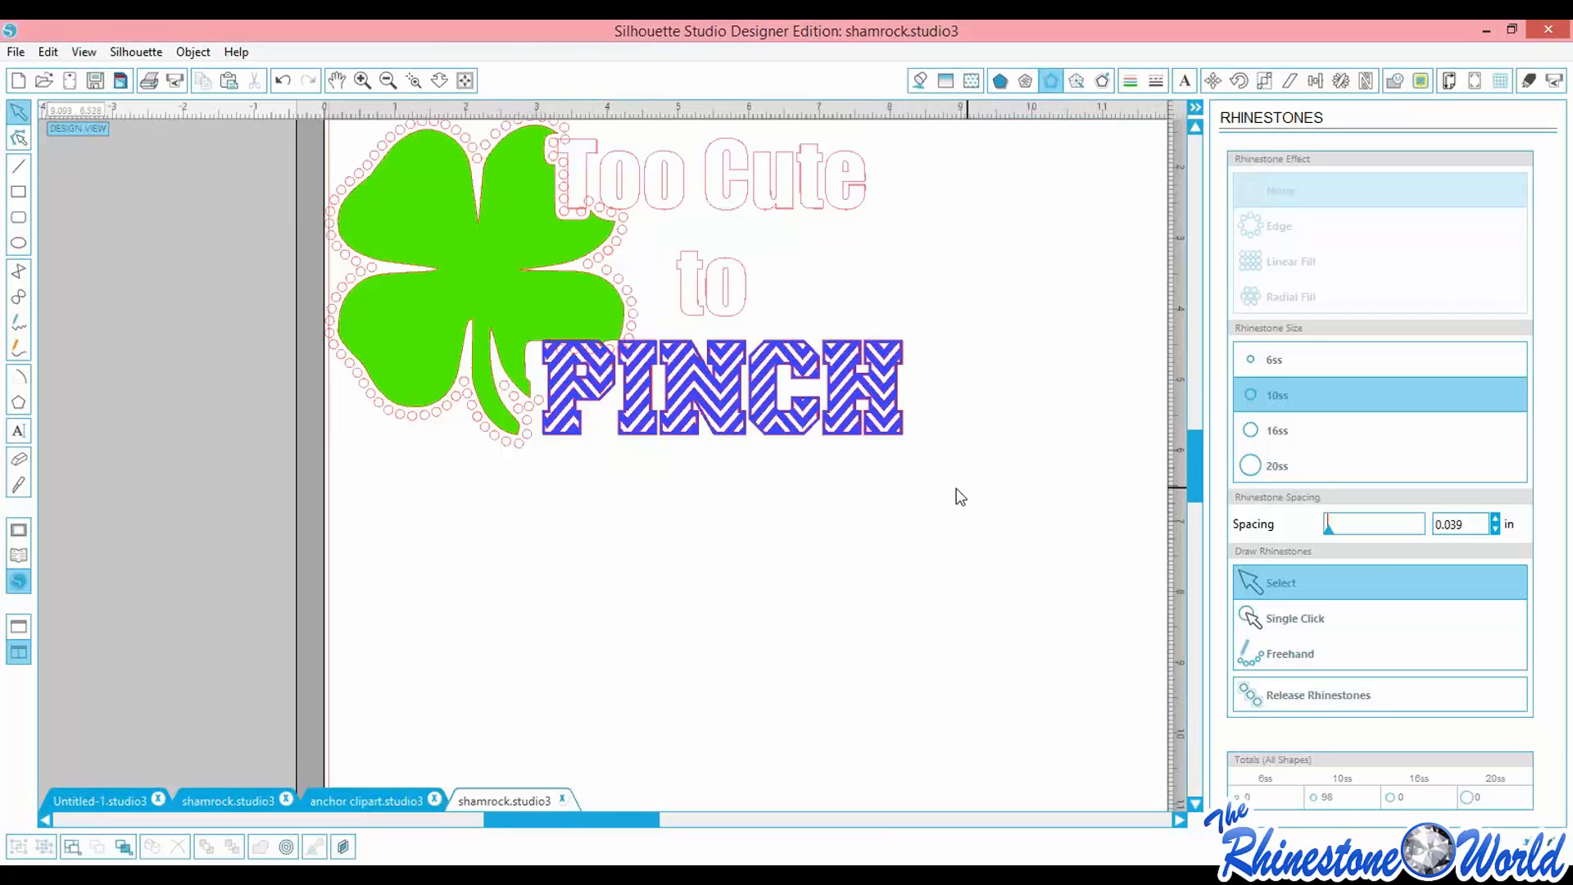
pyautogui.moveTo(968, 488); pyautogui.dragTo(343, 146)
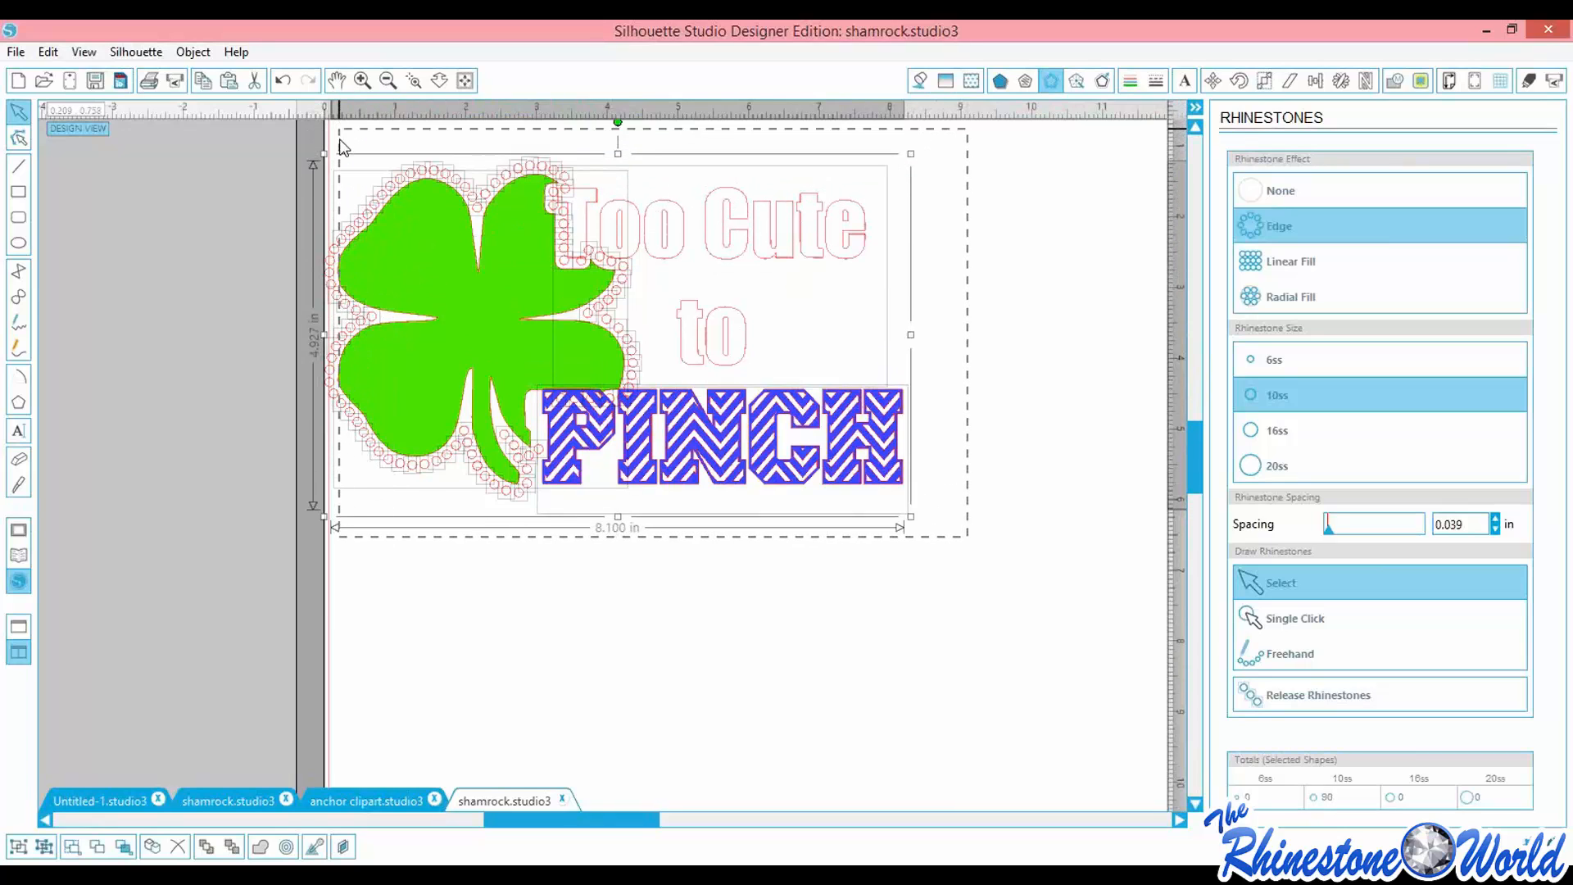
pyautogui.press('Delete')
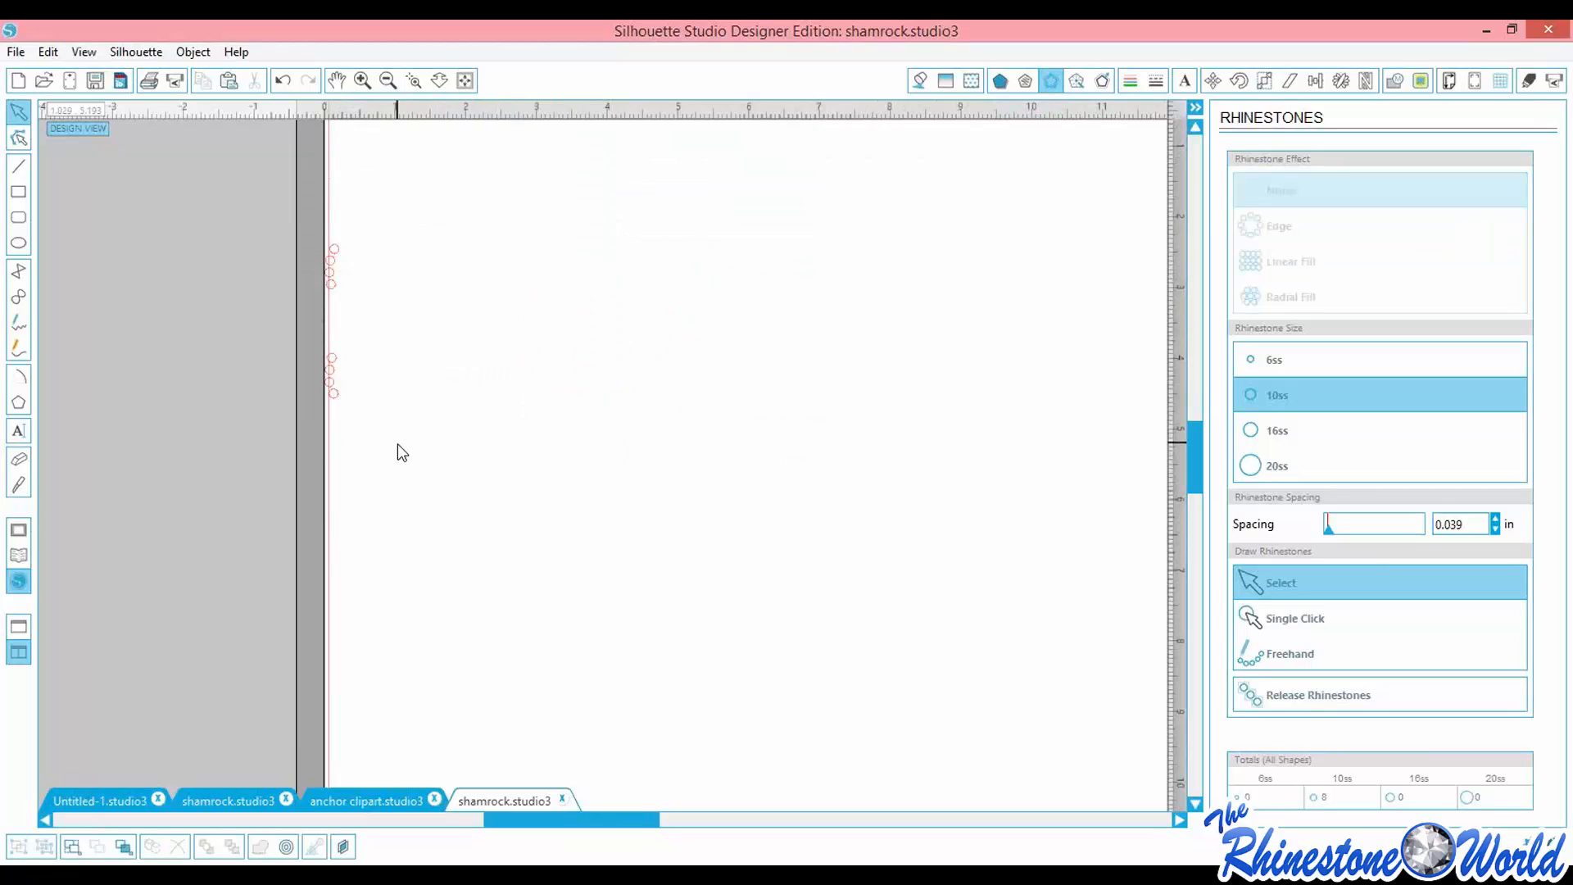
pyautogui.moveTo(397, 444); pyautogui.dragTo(311, 208)
pyautogui.press('Delete')
# Add the text "TRWLISAWEB30" in the upper part of the empty page
pyautogui.click(17, 432)
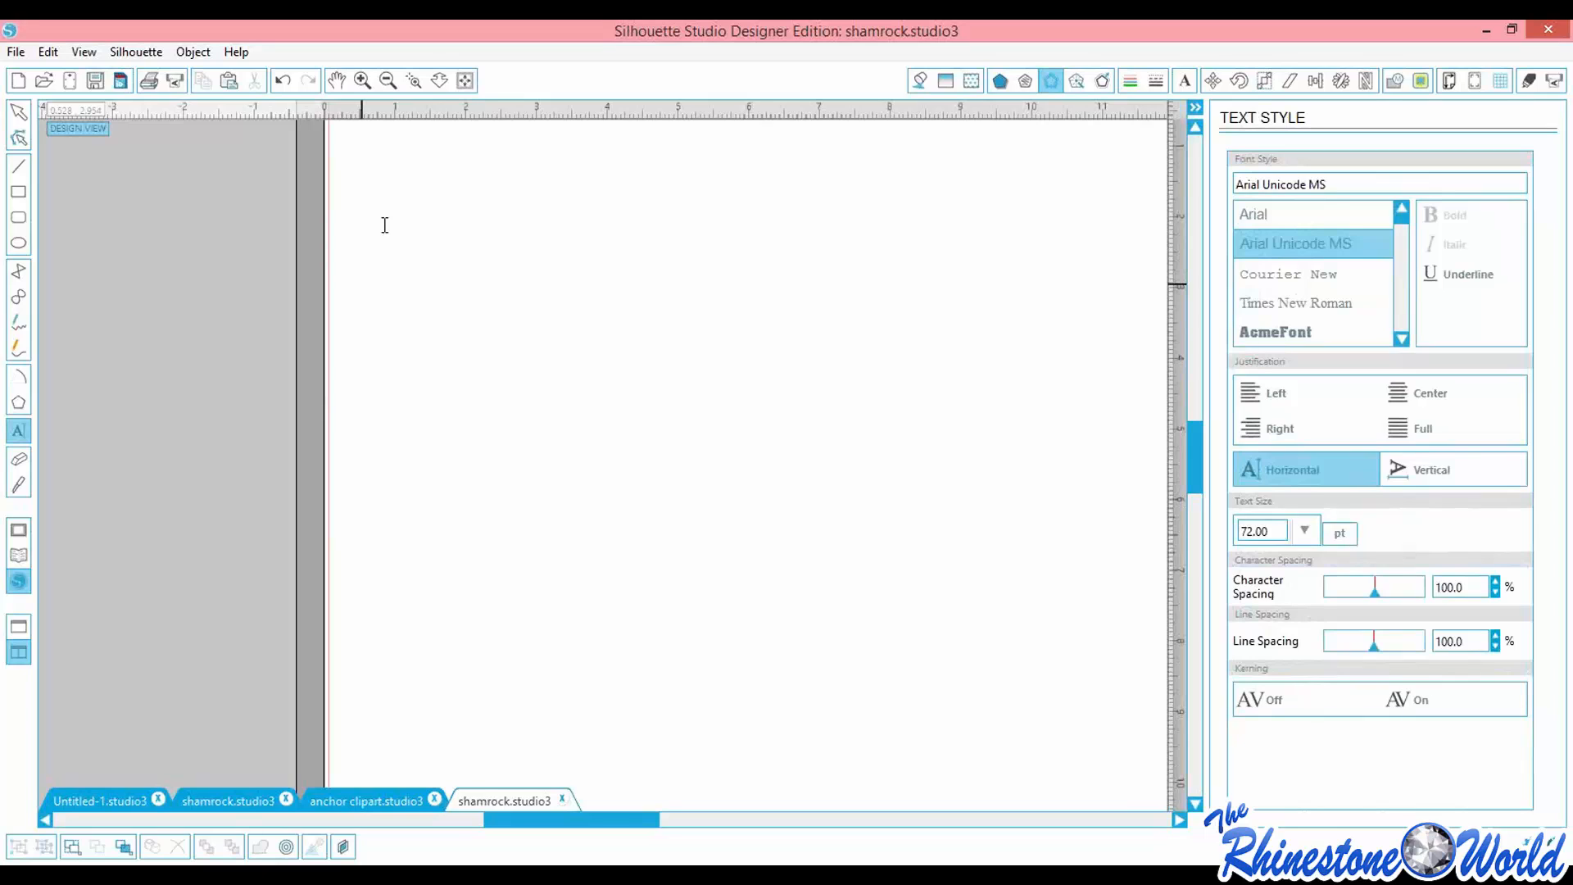
pyautogui.click(434, 383)
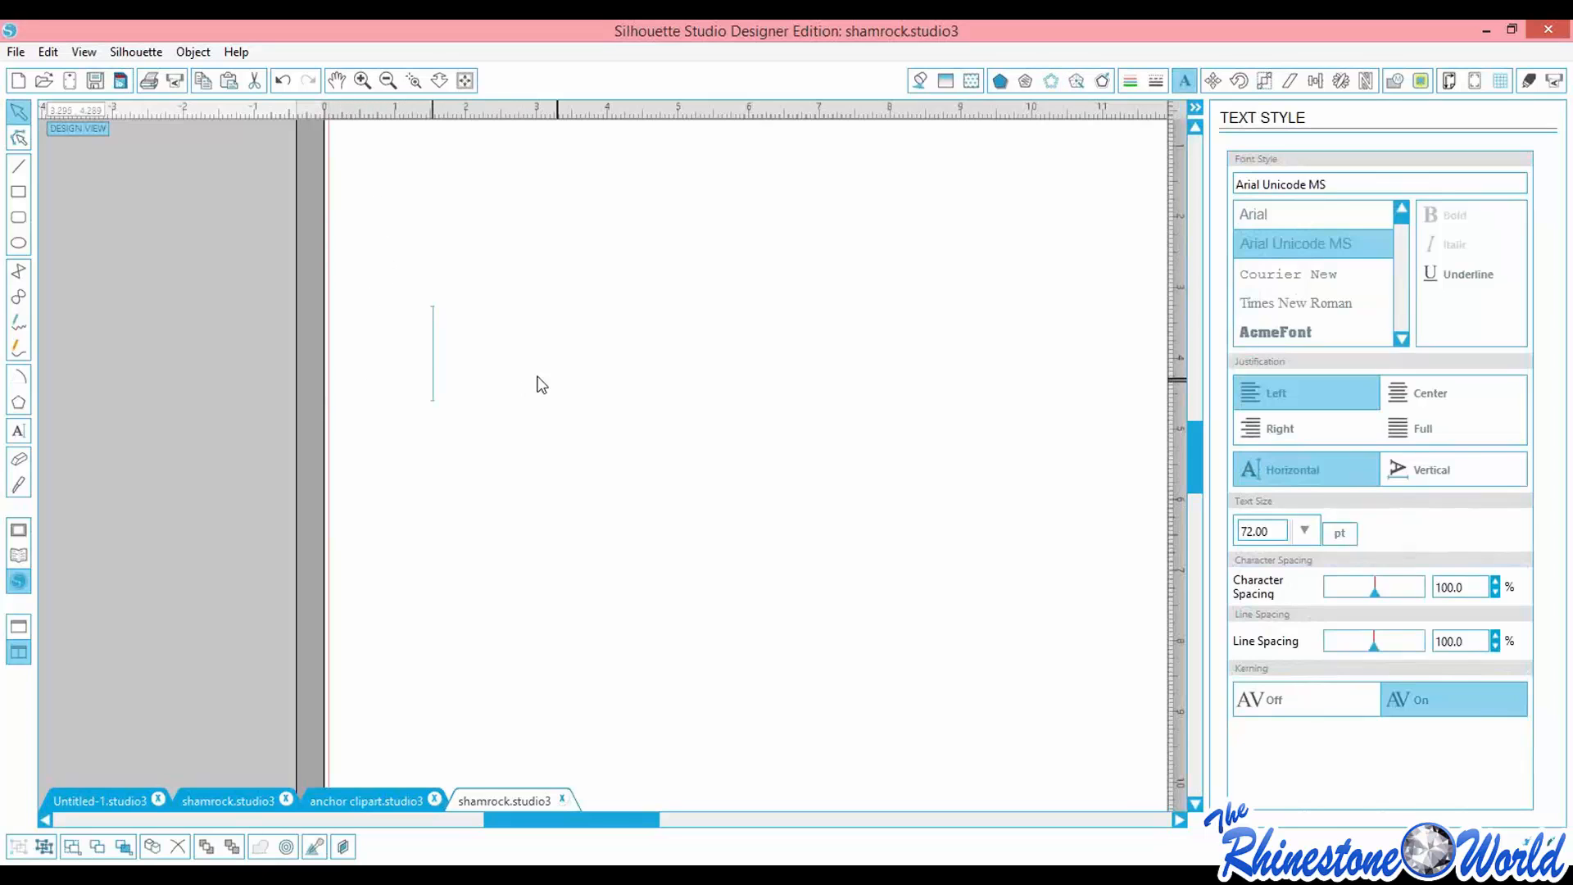
pyautogui.click(432, 362)
pyautogui.write('TRWI')
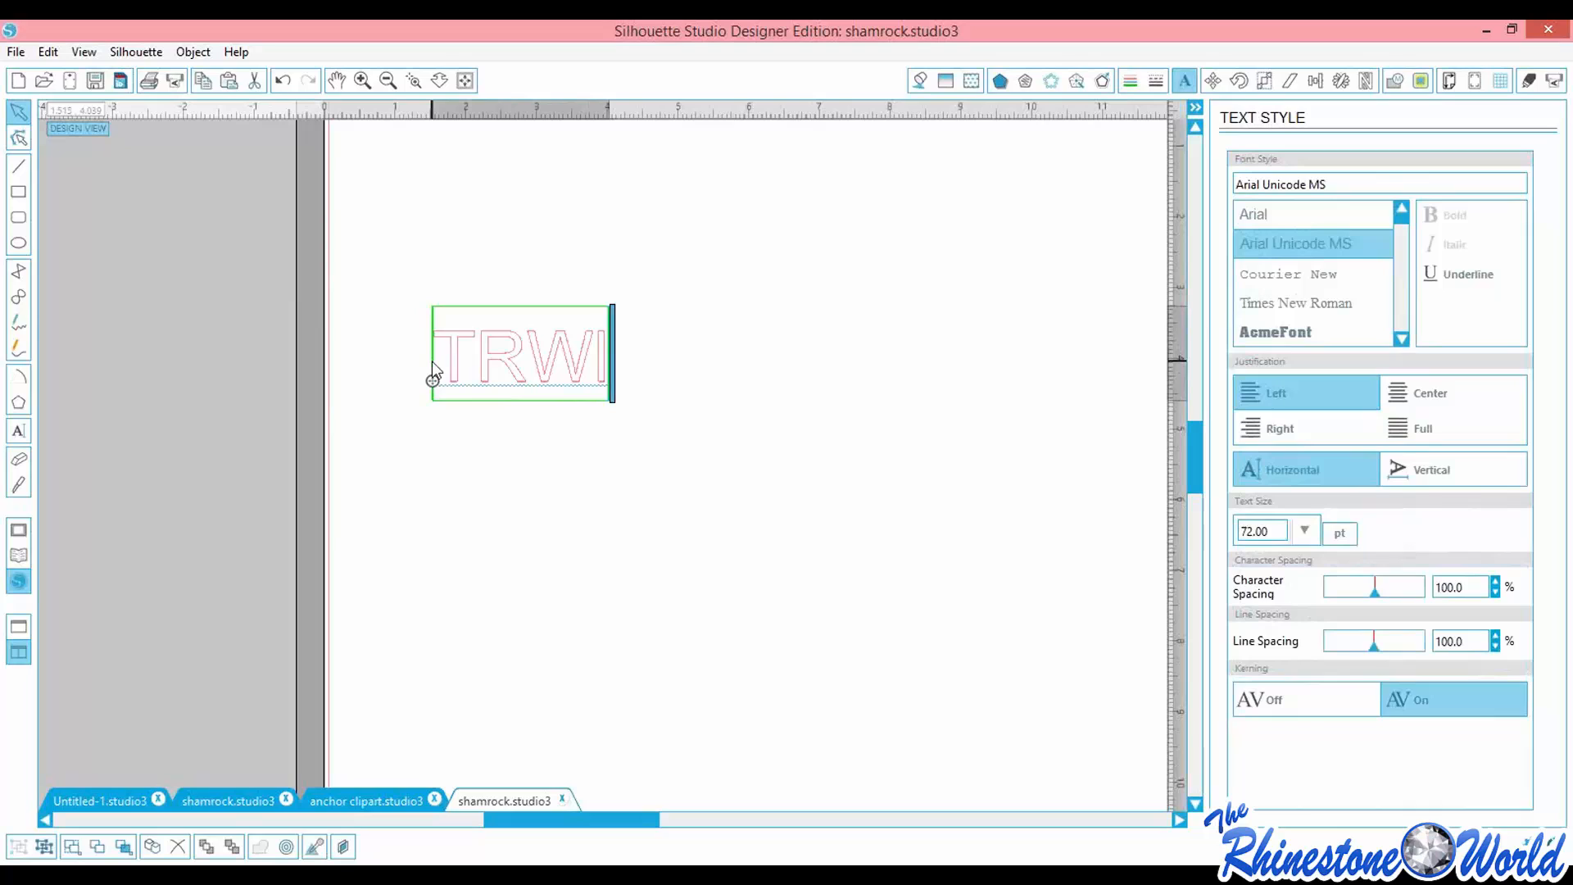
pyautogui.press('BackSpace')
pyautogui.write('L')
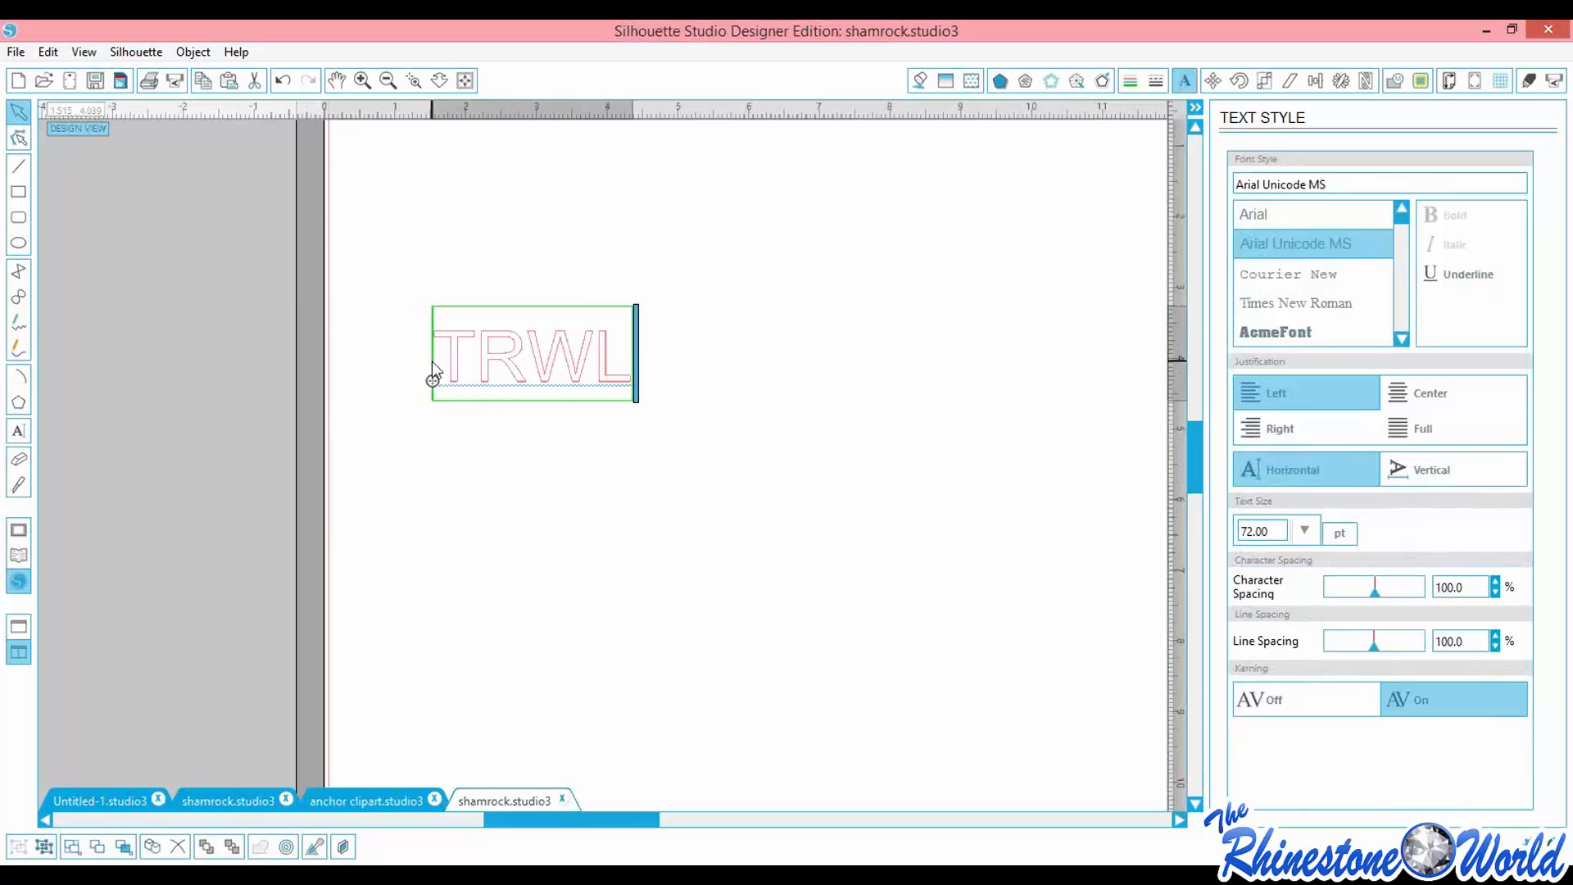
pyautogui.write('ISAWEB30')
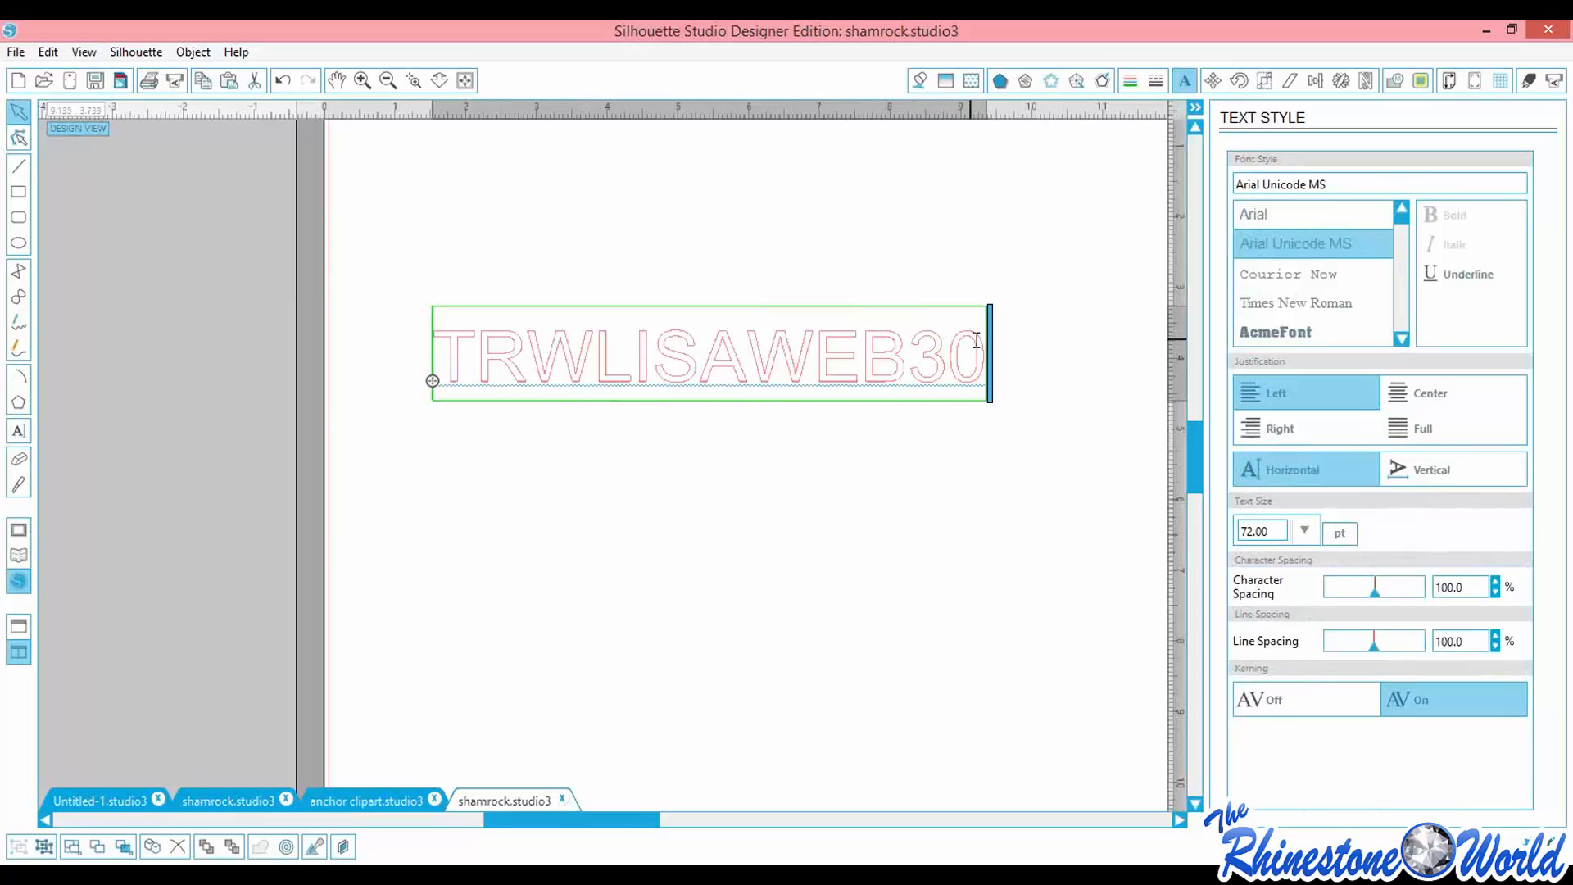
# Fill all the letters of "TRWLISAWEB30" with pinkish red and deselect the text
pyautogui.moveTo(979, 340); pyautogui.dragTo(438, 343)
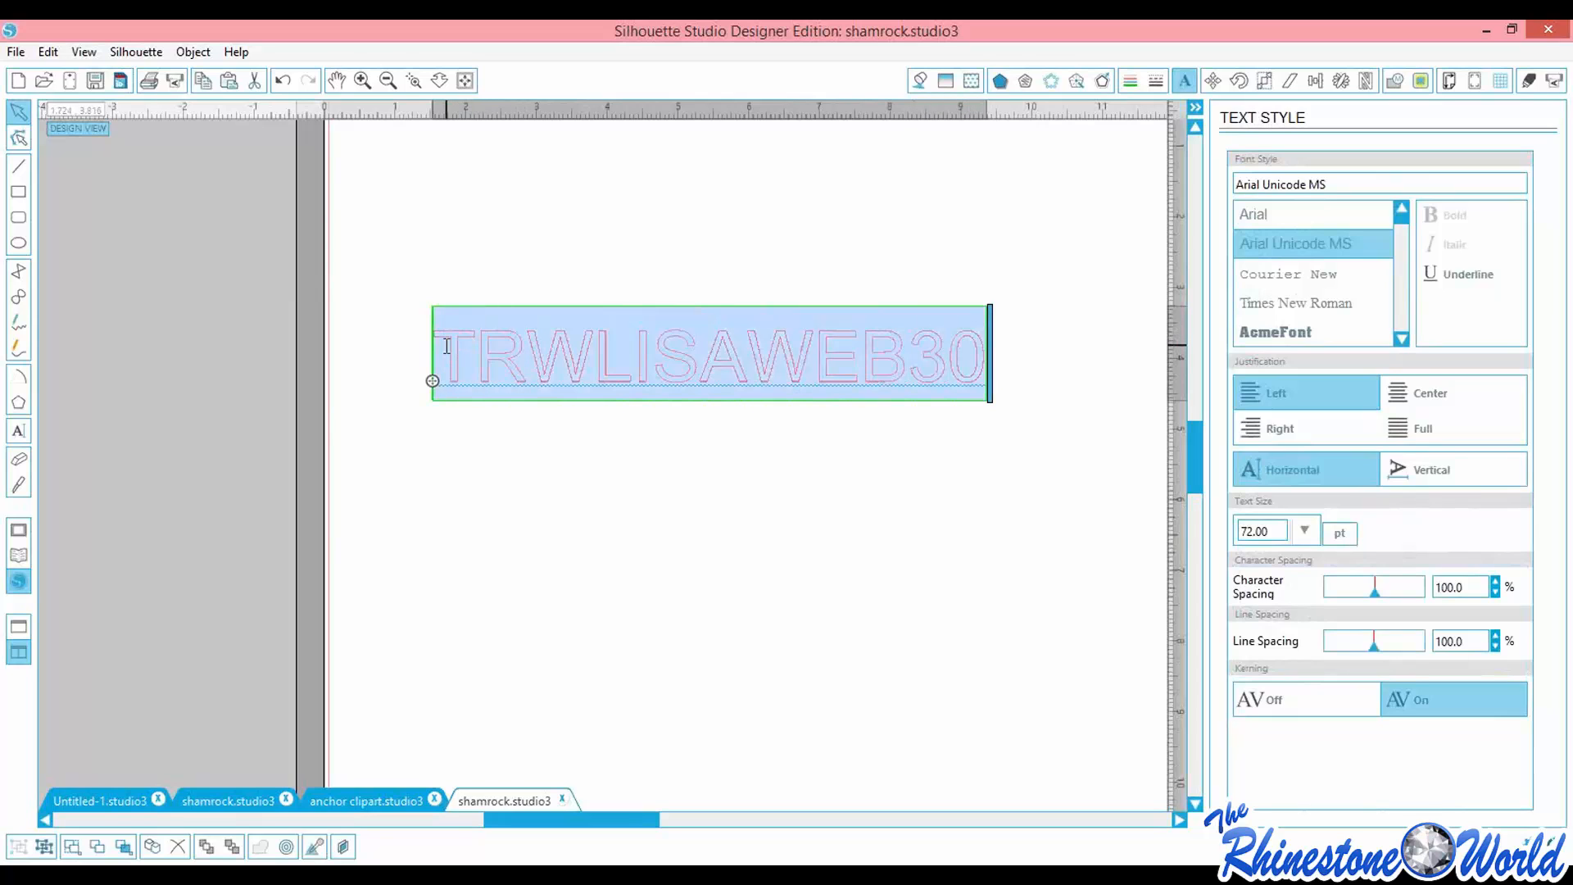
pyautogui.click(917, 80)
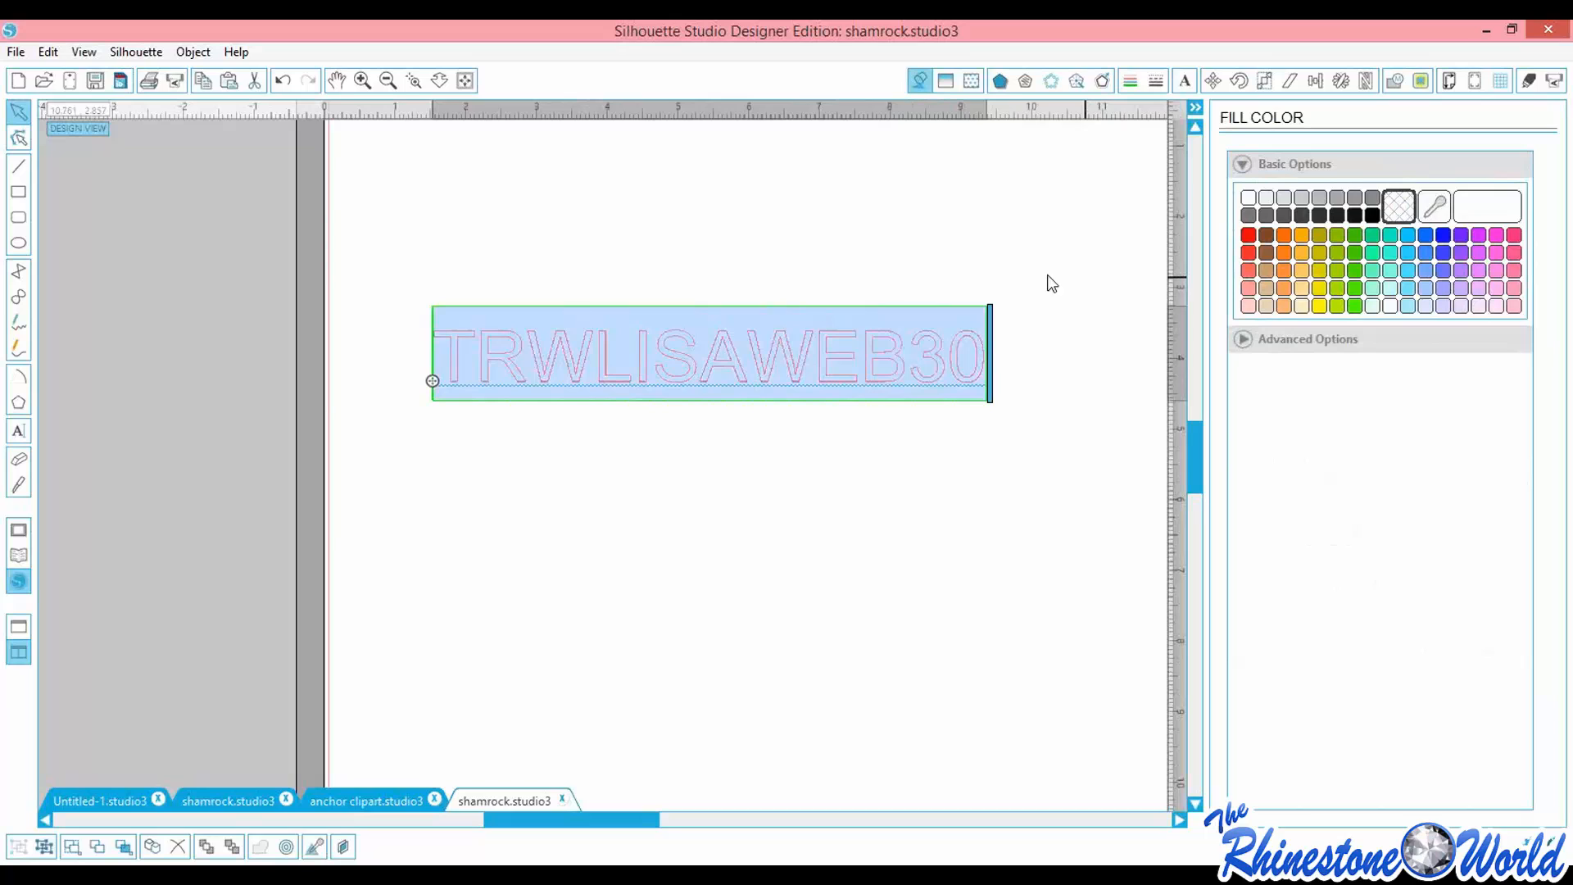
pyautogui.click(1512, 244)
pyautogui.click(750, 478)
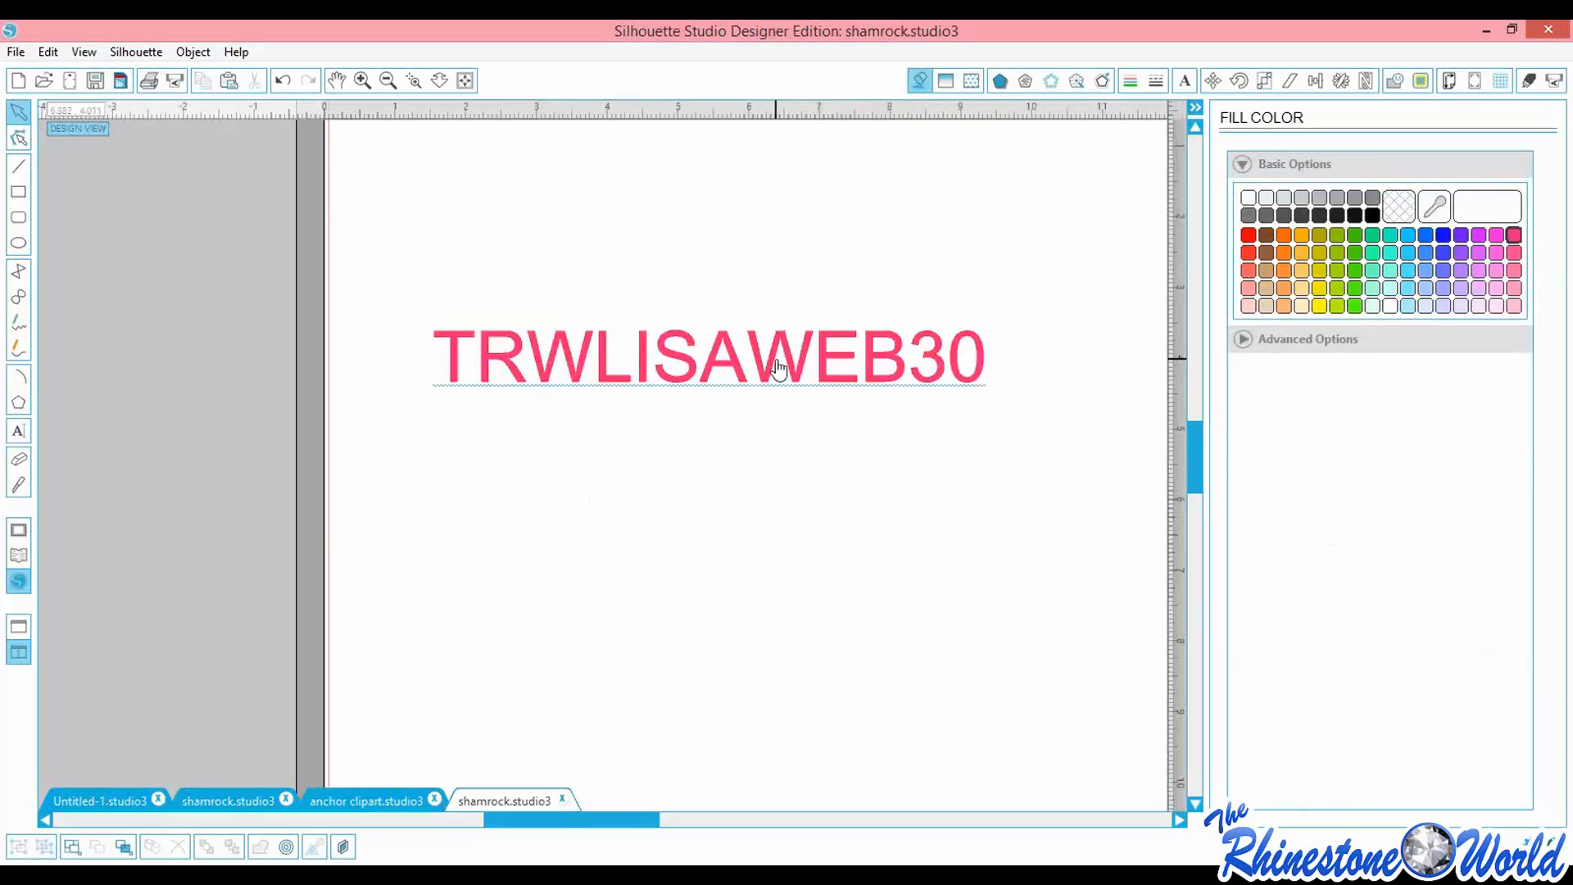
# Add the text "30% DOWNLOAD FILES" below "TRWLISAWEB30", and shift its text box left and widen it to nearly span the page
pyautogui.click(18, 430)
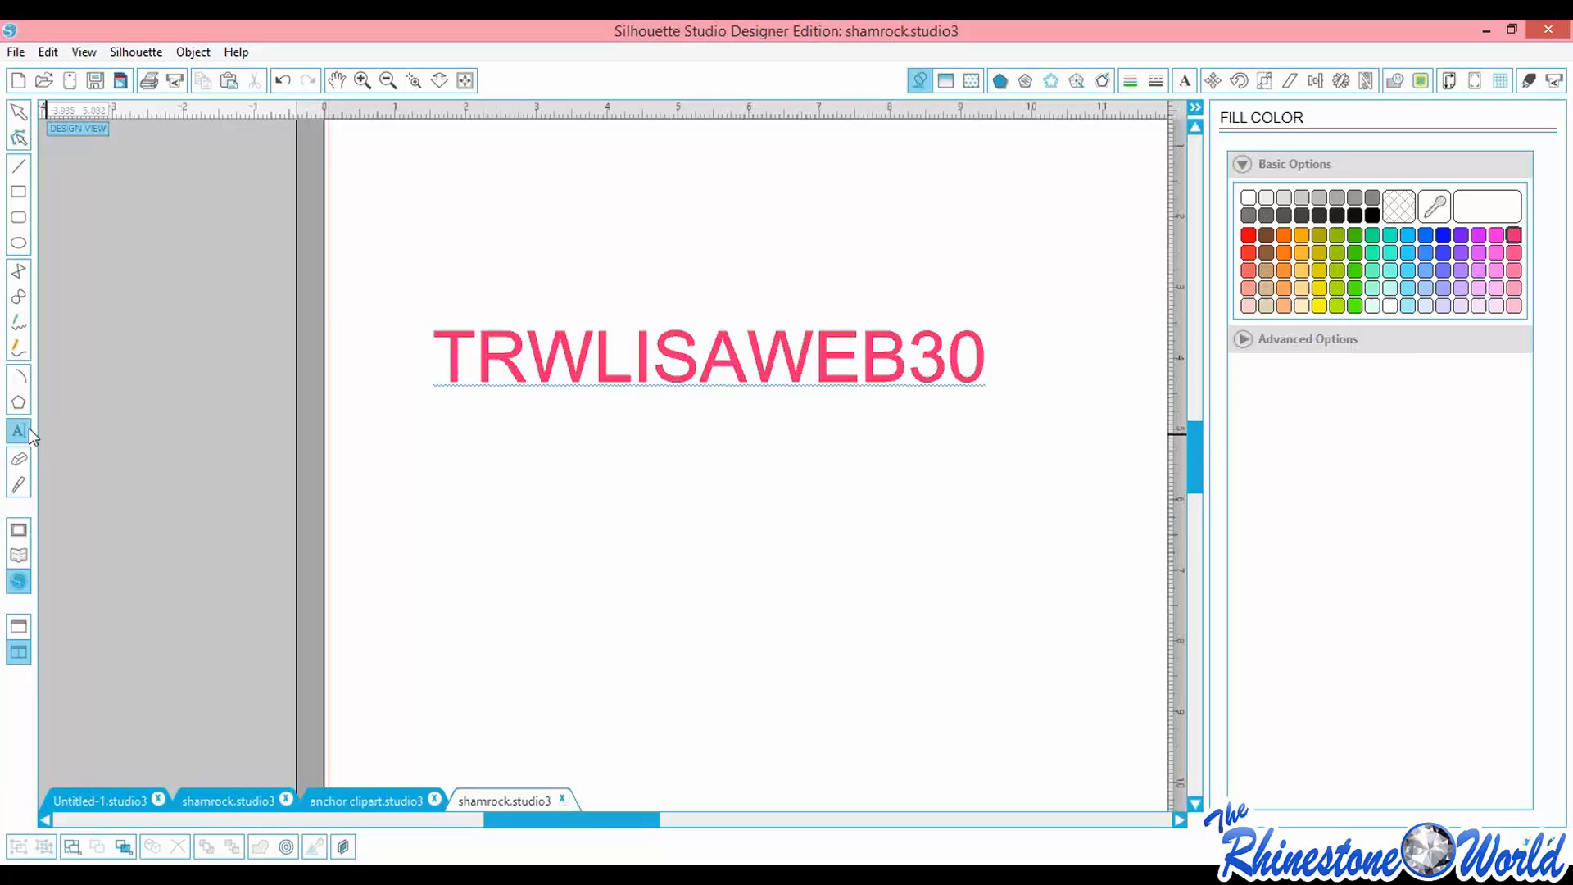
pyautogui.click(475, 450)
pyautogui.write('3')
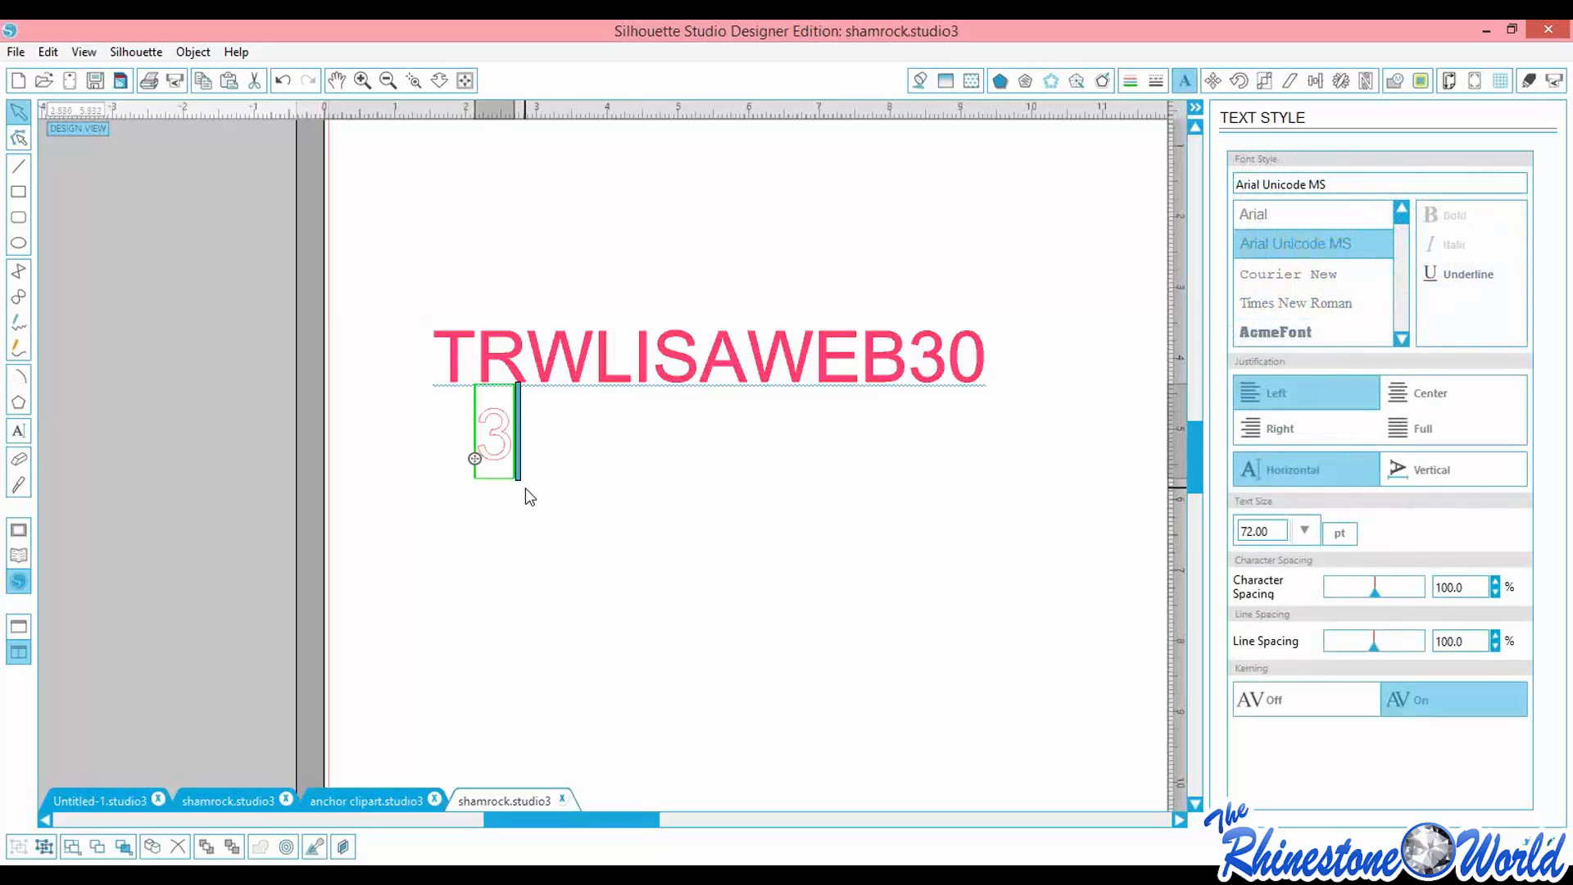
pyautogui.write('0% DOW')
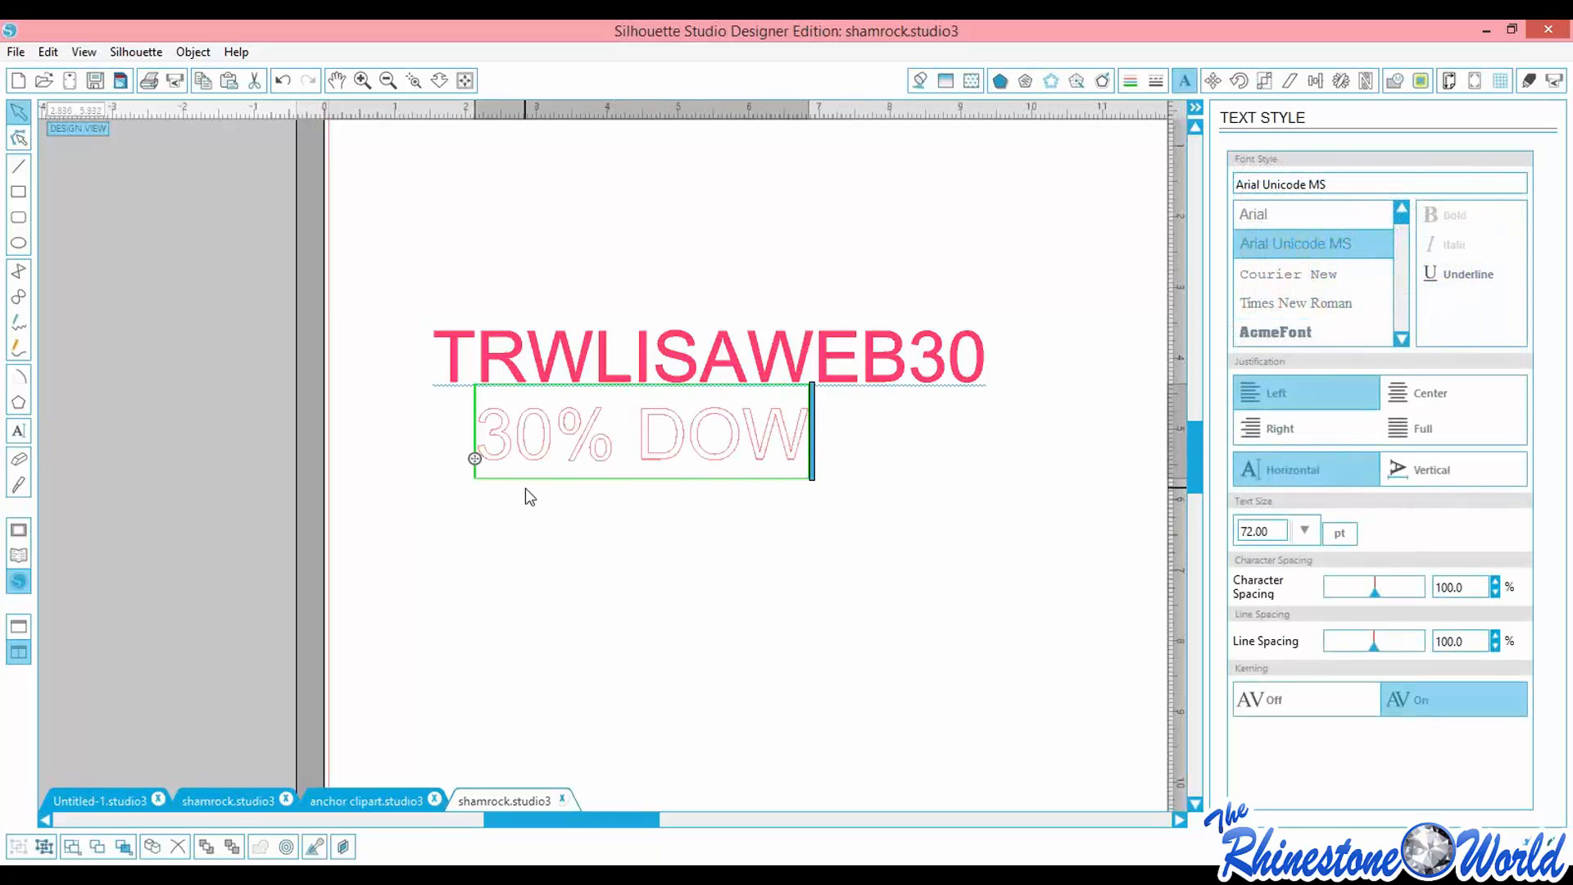
pyautogui.write('NLOADF')
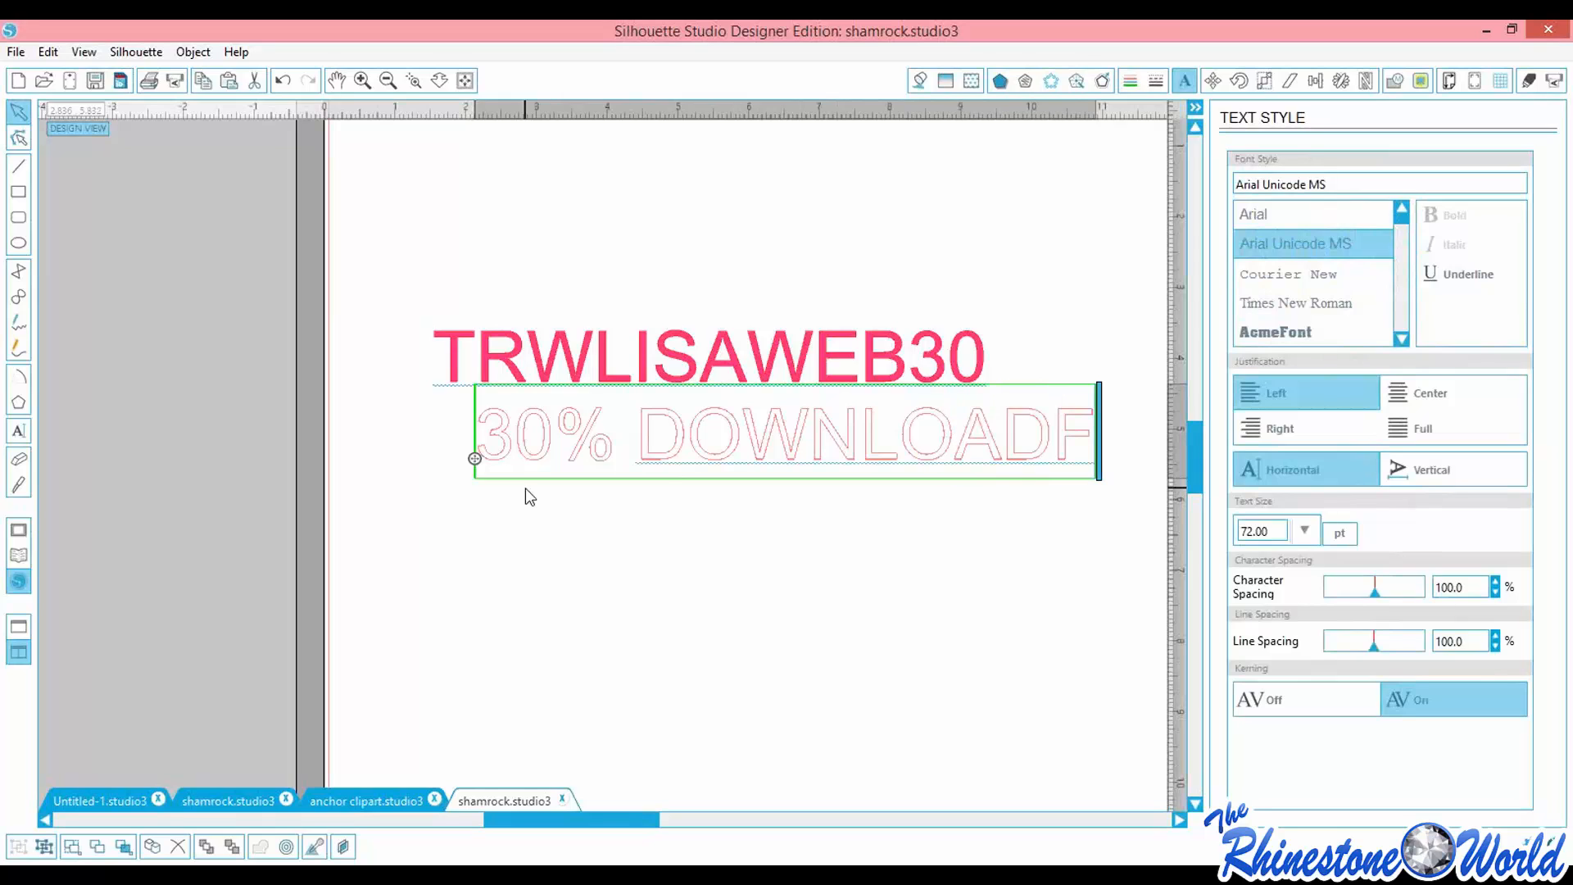
pyautogui.write('ILES')
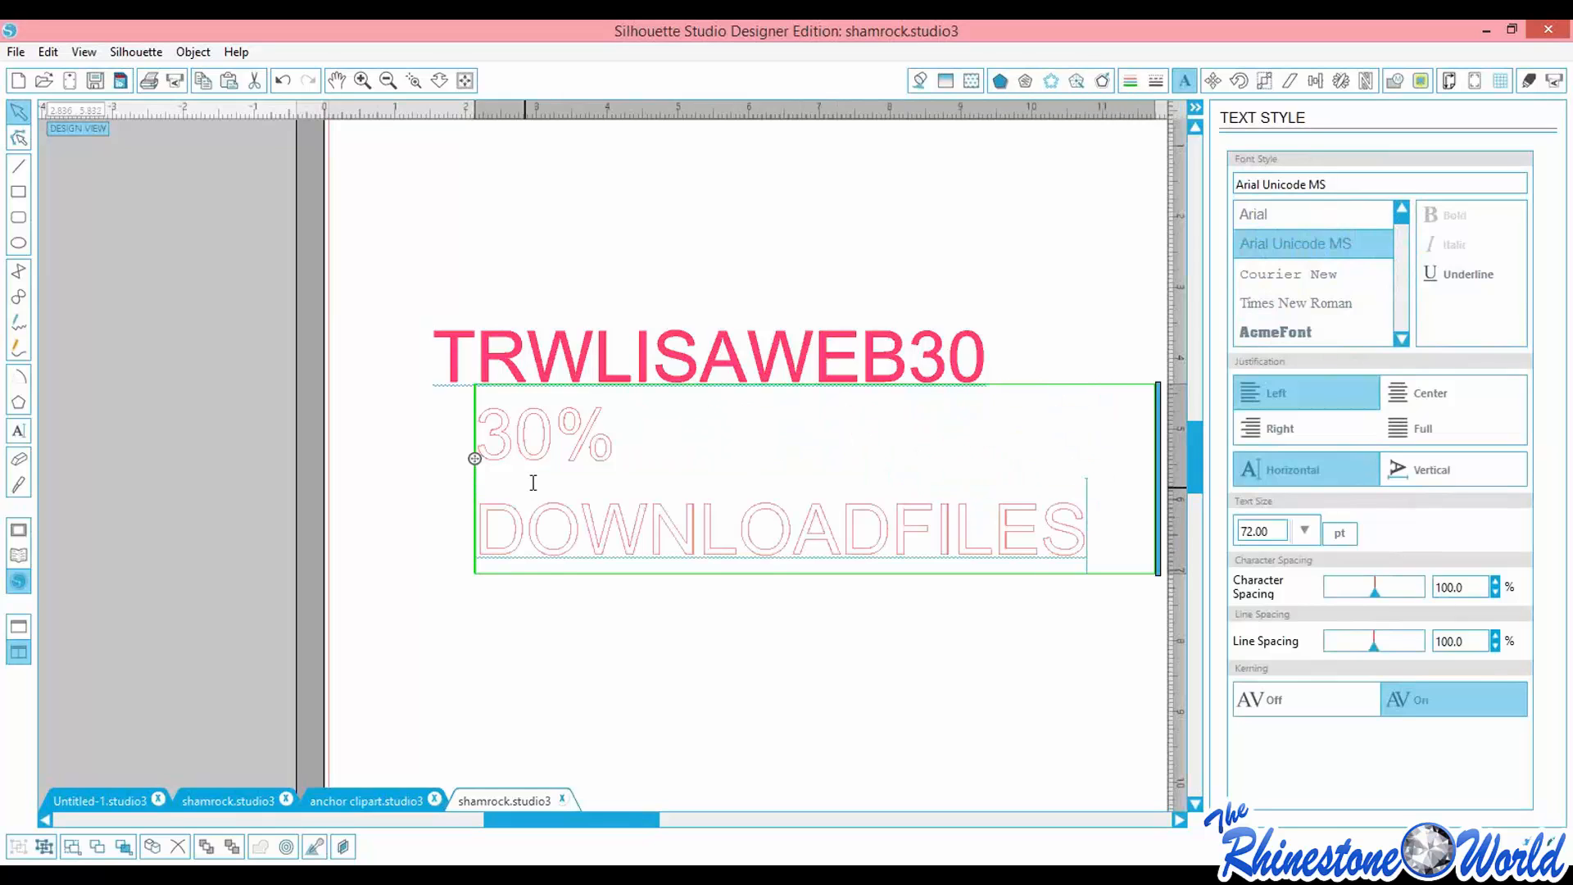
pyautogui.click(889, 521)
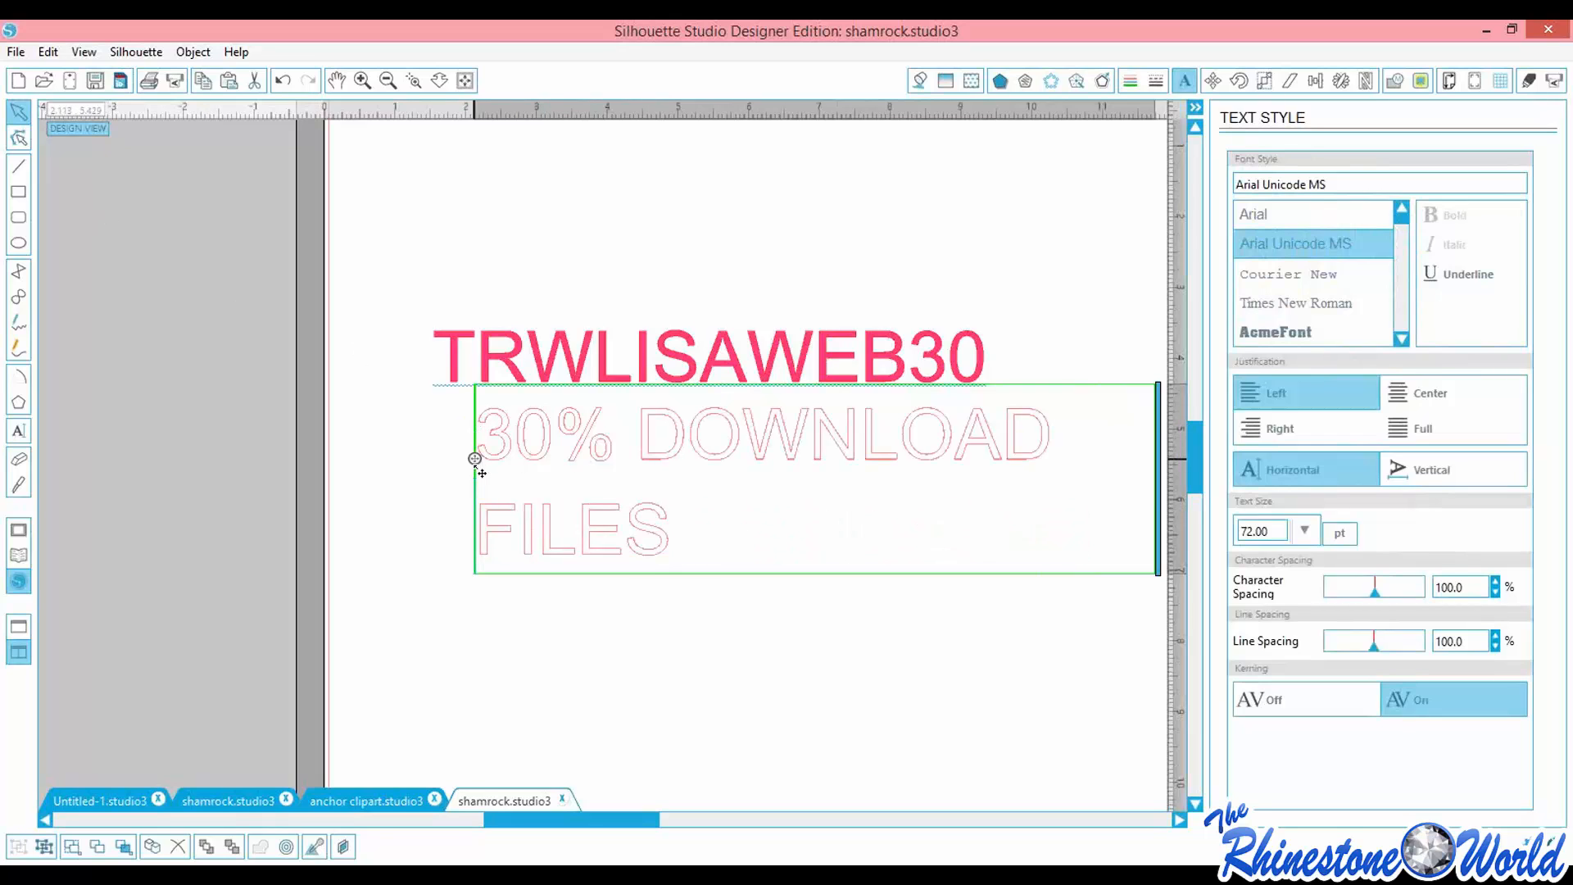
pyautogui.moveTo(475, 458); pyautogui.dragTo(354, 501)
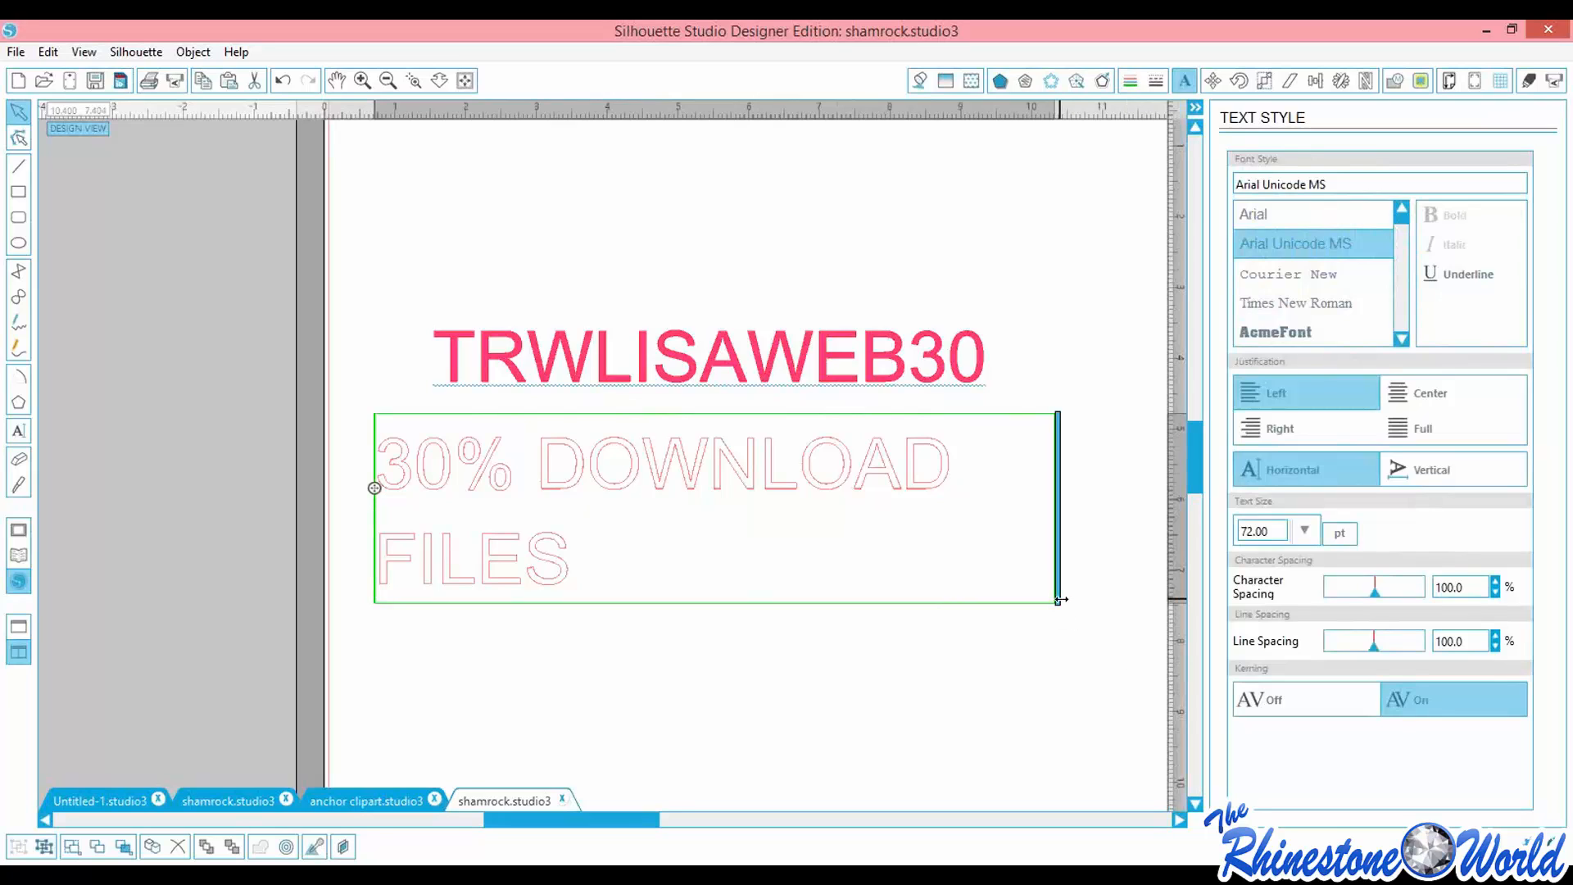
pyautogui.moveTo(1058, 603); pyautogui.dragTo(1151, 608)
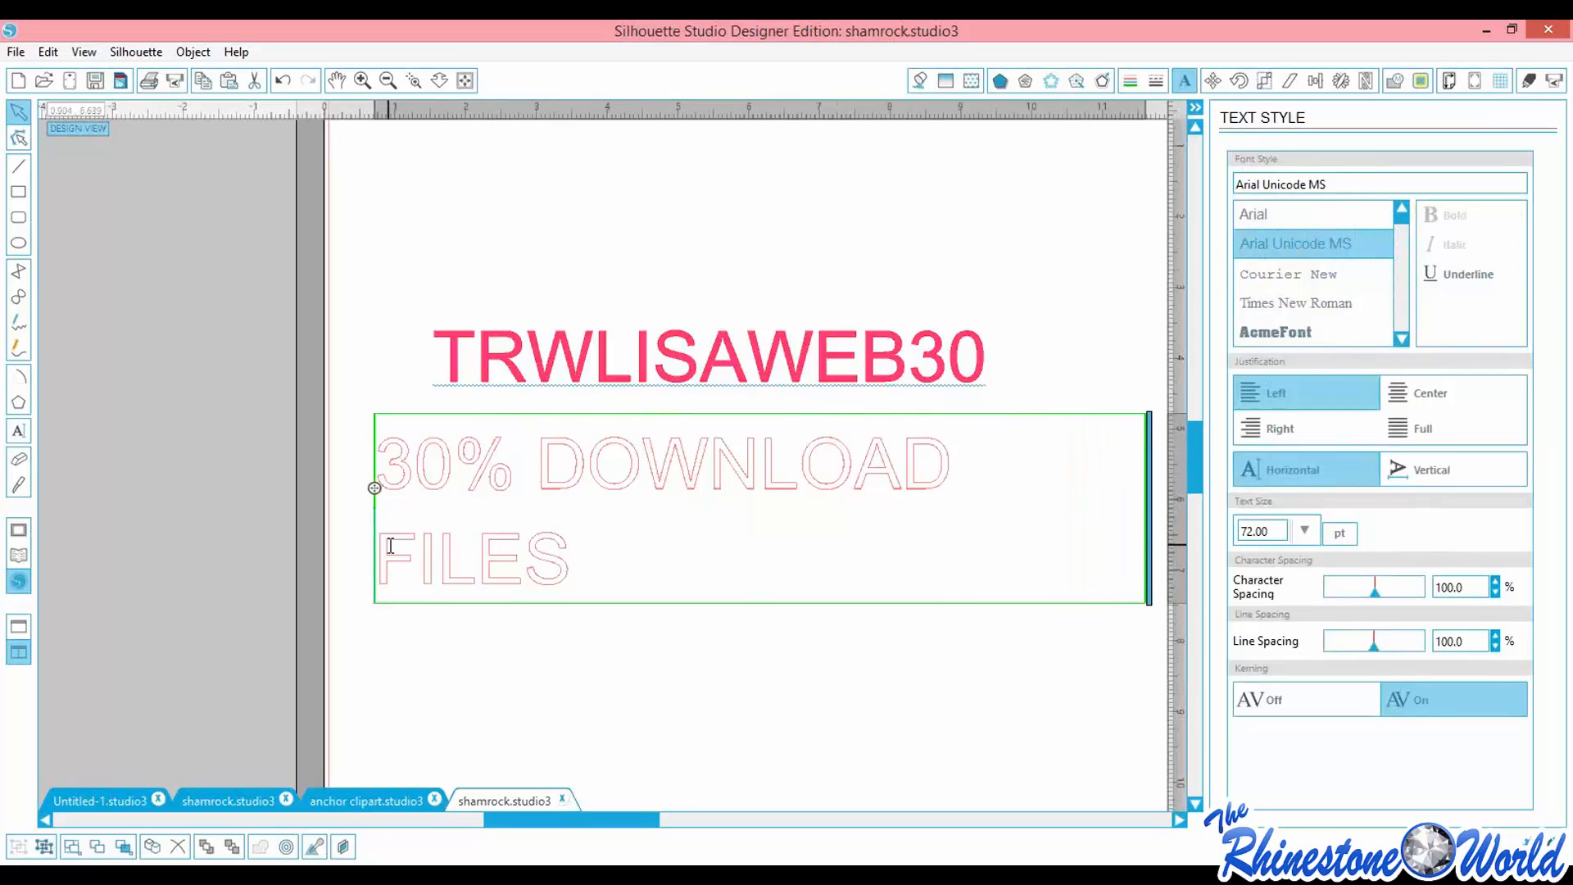